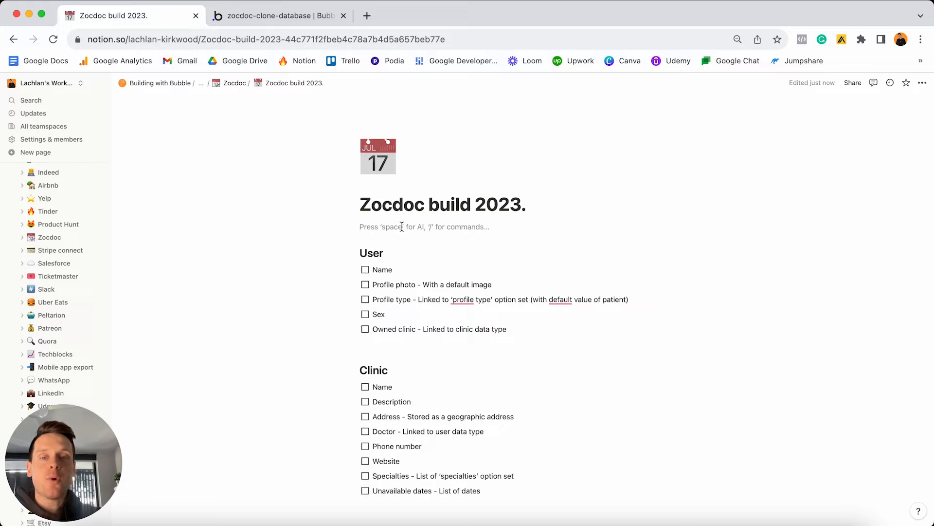
Scroll through the plan and tick, then untick, the User Name task.
{"action": "scroll", "coordinate": [402, 227], "scroll_direction": "down", "scroll_amount": 5}
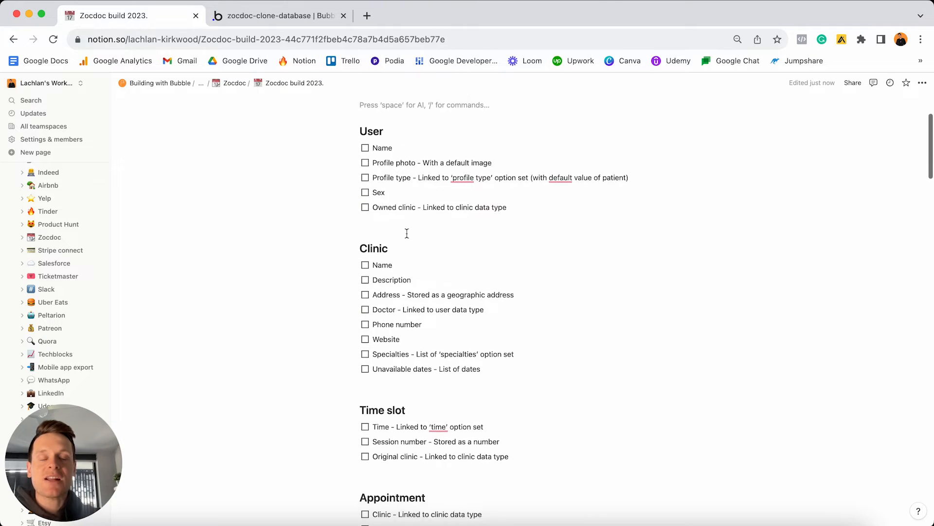
{"action": "scroll", "coordinate": [407, 233], "scroll_direction": "down", "scroll_amount": 6}
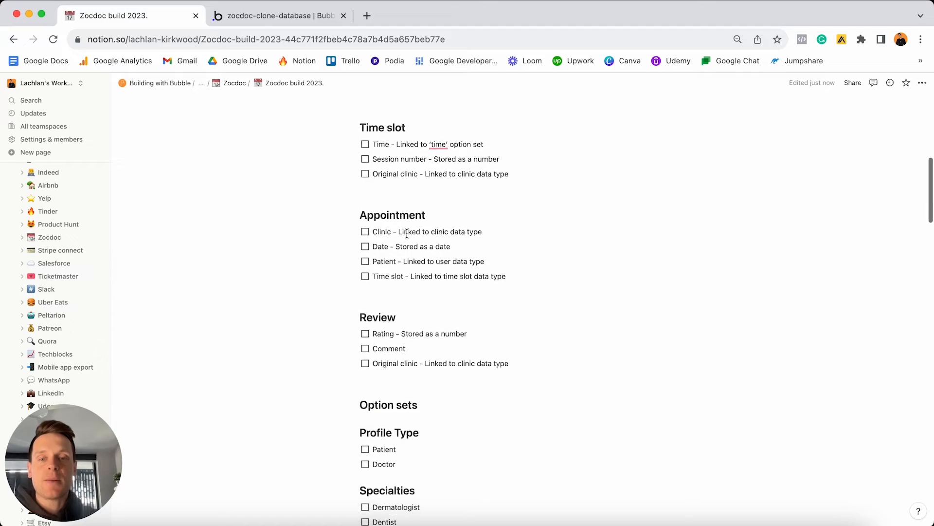
{"action": "scroll", "coordinate": [407, 233], "scroll_direction": "down", "scroll_amount": 20}
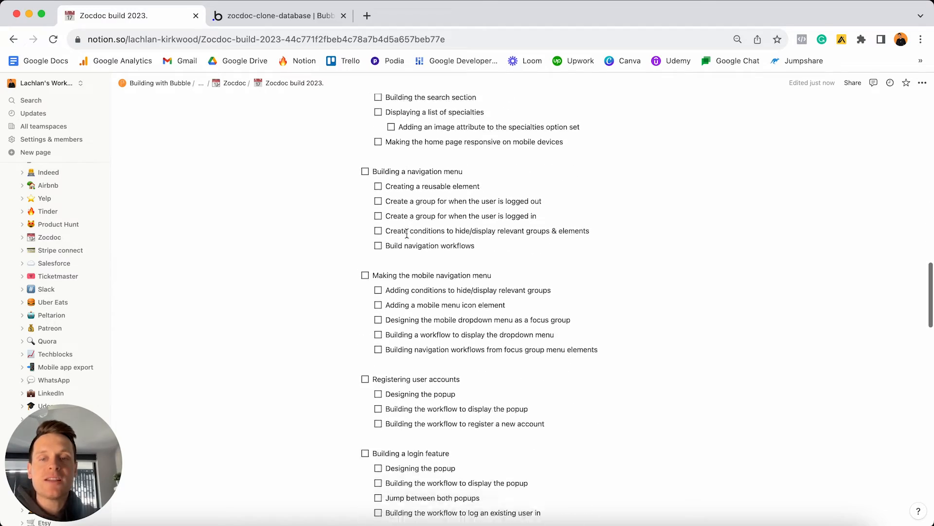
{"action": "scroll", "coordinate": [407, 234], "scroll_direction": "down", "scroll_amount": 19}
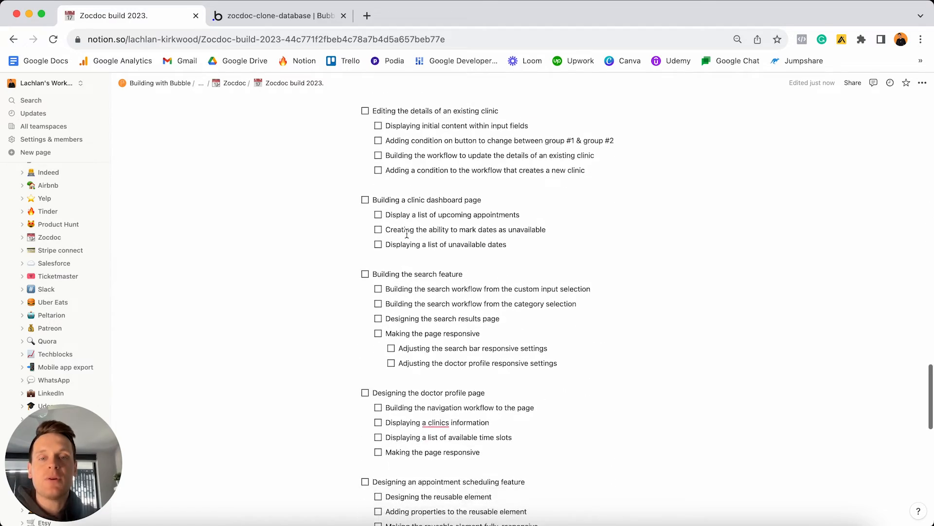
{"action": "scroll", "coordinate": [407, 233], "scroll_direction": "down", "scroll_amount": 9}
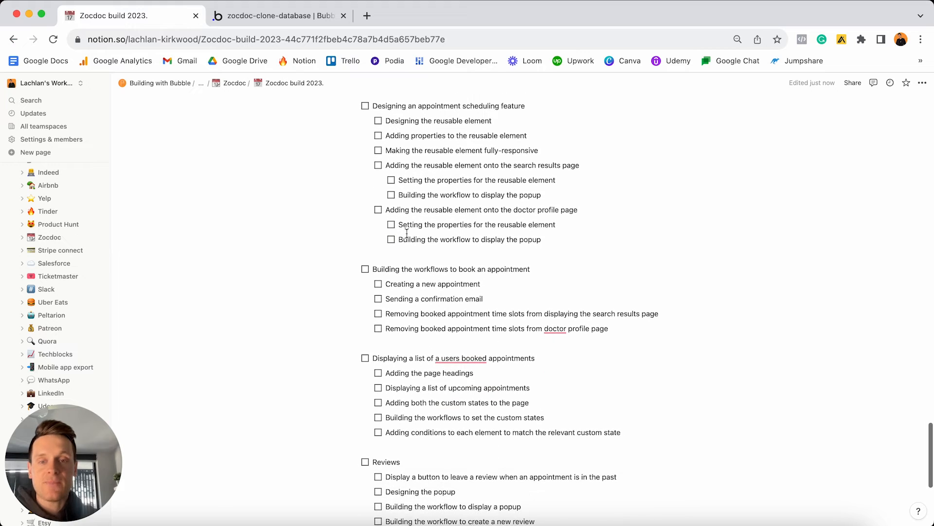
{"action": "scroll", "coordinate": [407, 233], "scroll_direction": "down", "scroll_amount": 1}
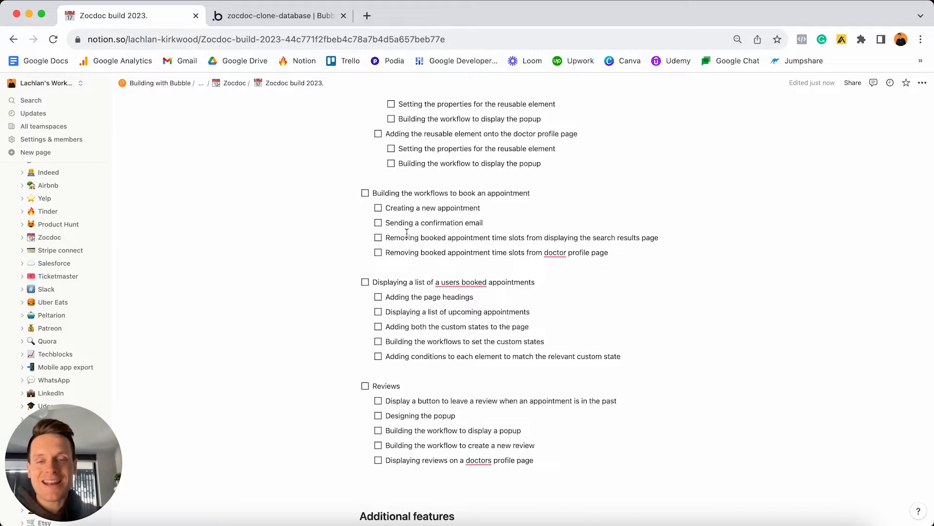
{"action": "scroll", "coordinate": [407, 233], "scroll_direction": "up", "scroll_amount": 20}
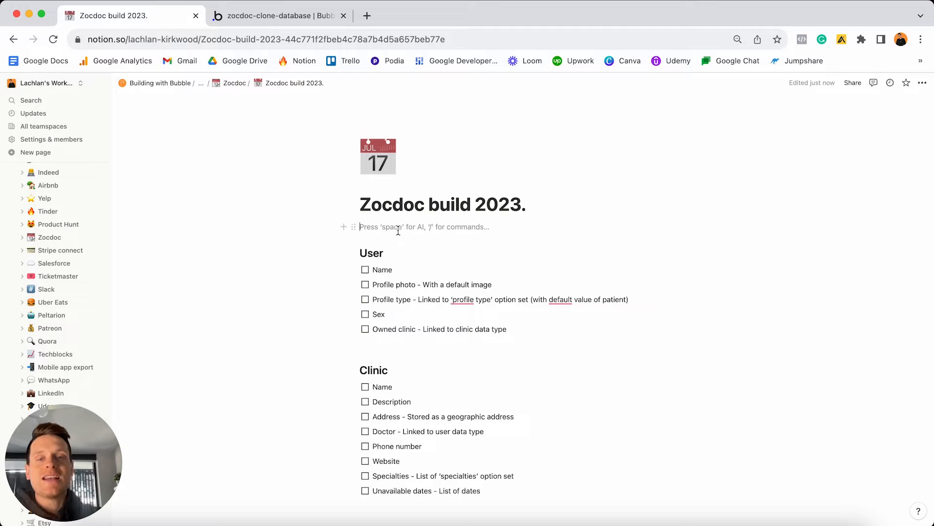
{"action": "left_click", "coordinate": [366, 271]}
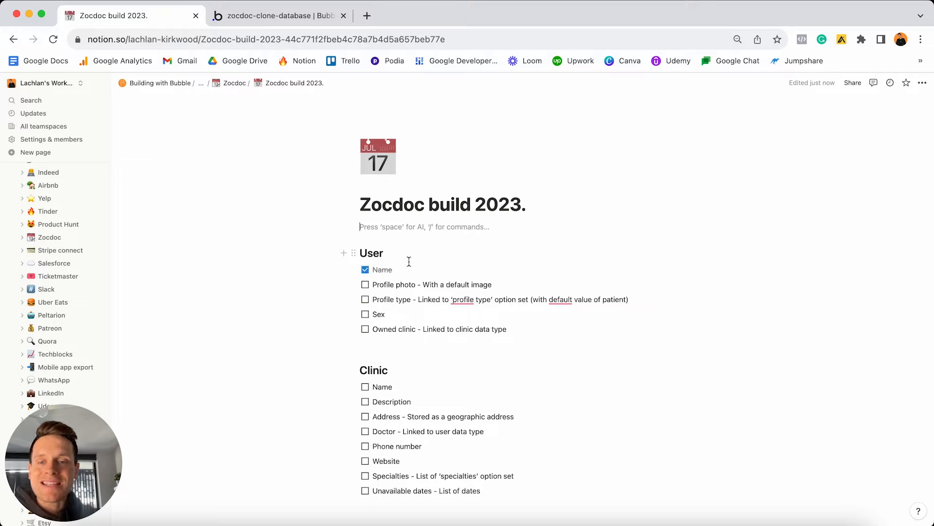
{"action": "left_click", "coordinate": [365, 271]}
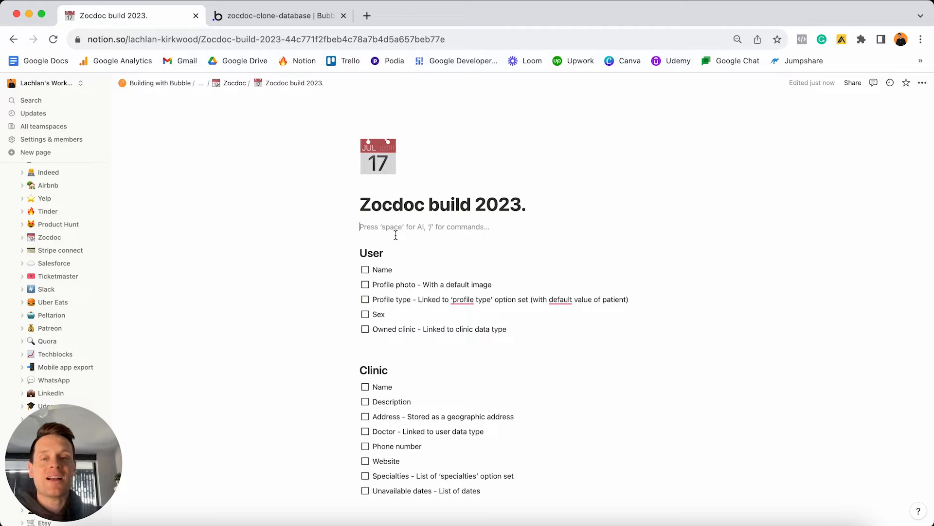
Highlight the User and Clinic data type headings in the plan.
{"action": "scroll", "coordinate": [396, 235], "scroll_direction": "down", "scroll_amount": 3}
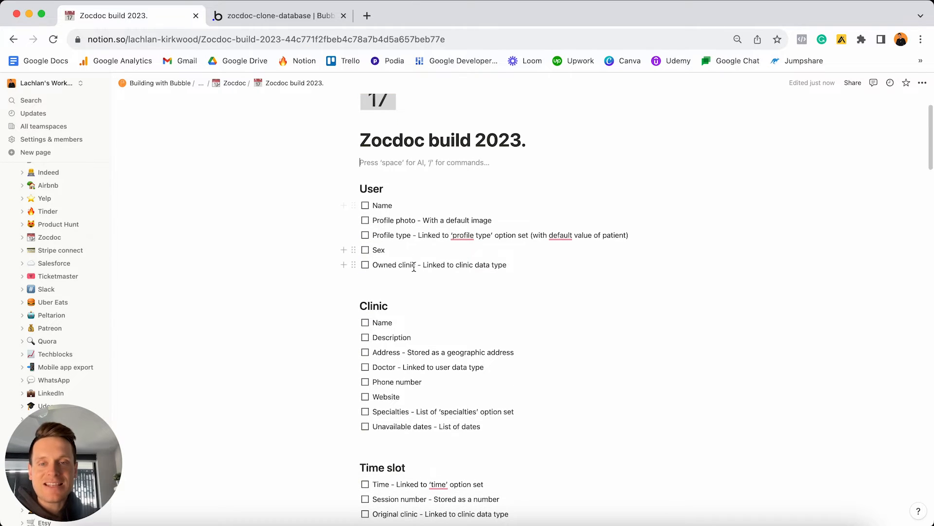
{"action": "scroll", "coordinate": [413, 267], "scroll_direction": "down", "scroll_amount": 15}
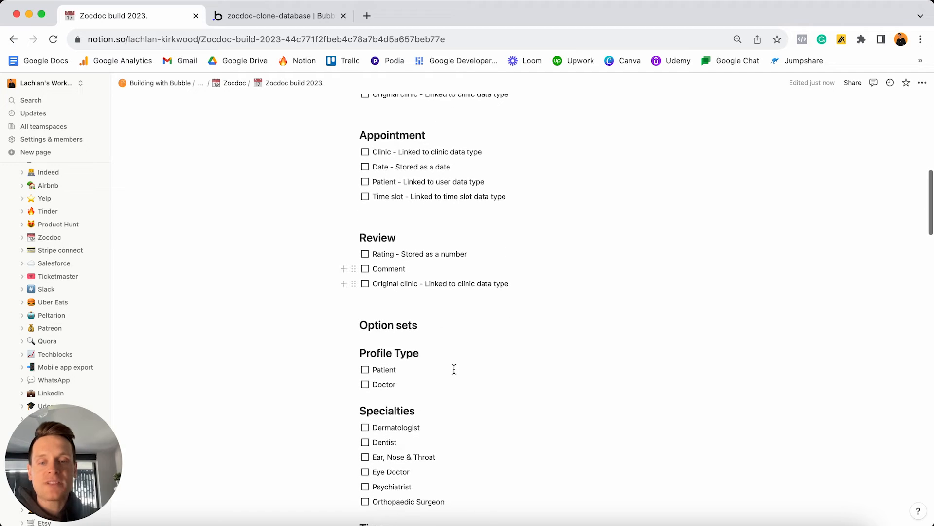
{"action": "scroll", "coordinate": [436, 285], "scroll_direction": "up", "scroll_amount": 17}
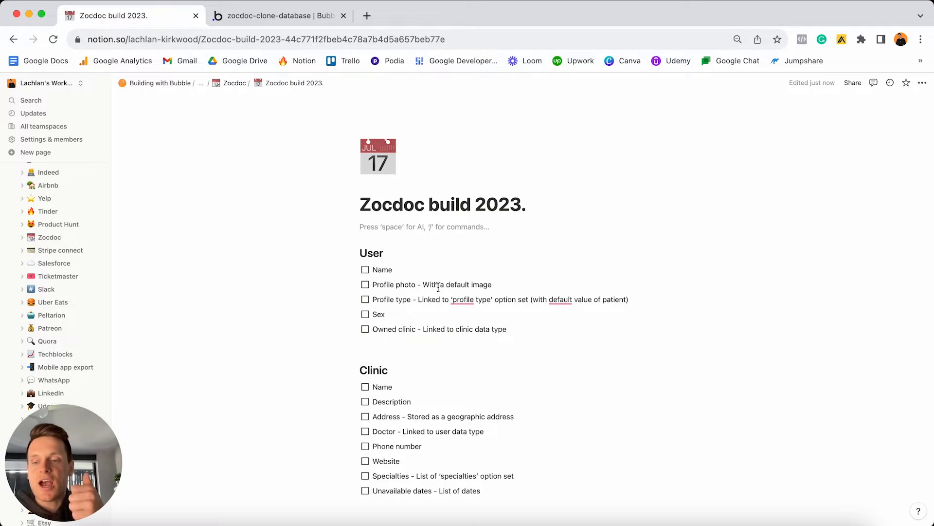
{"action": "left_click", "coordinate": [400, 257]}
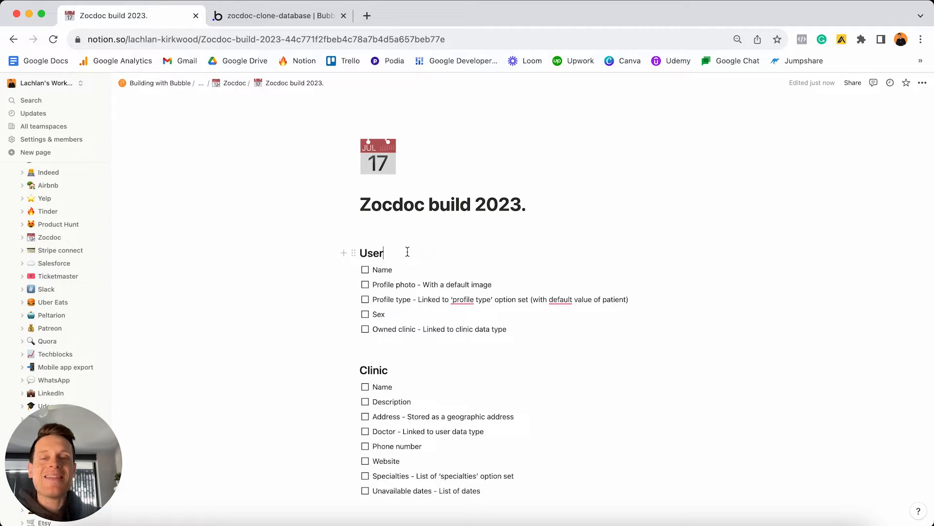
{"action": "double_click", "coordinate": [407, 252]}
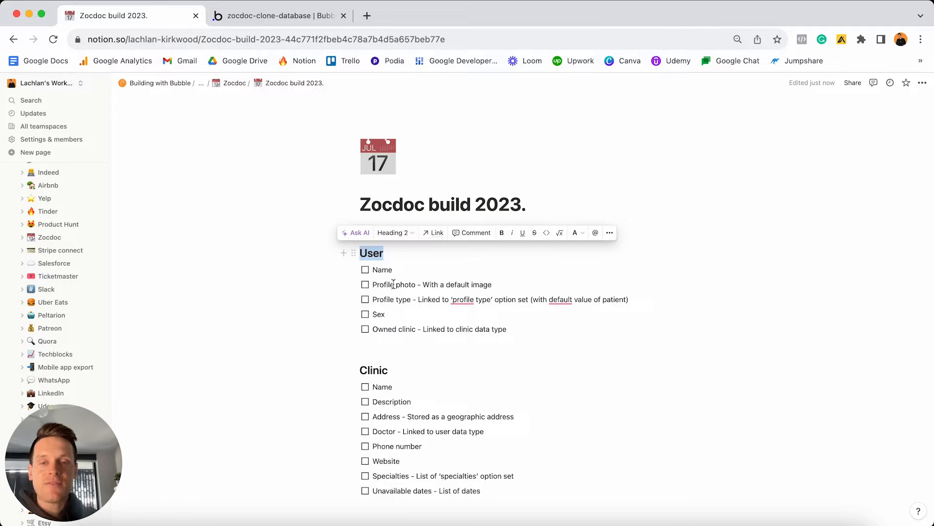
{"action": "double_click", "coordinate": [402, 374]}
Highlight the Time slot, Appointment and Review headings in turn.
{"action": "scroll", "coordinate": [403, 374], "scroll_direction": "down", "scroll_amount": 3}
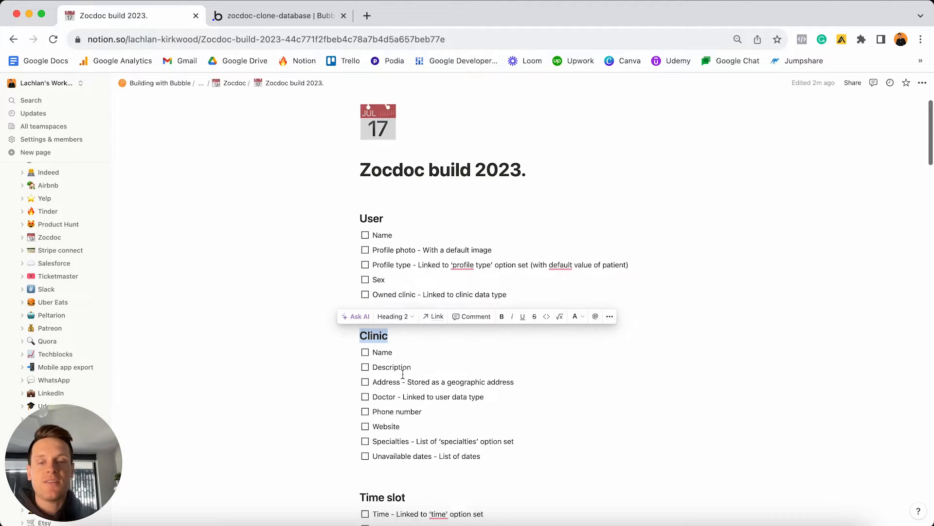
{"action": "left_click", "coordinate": [413, 381]}
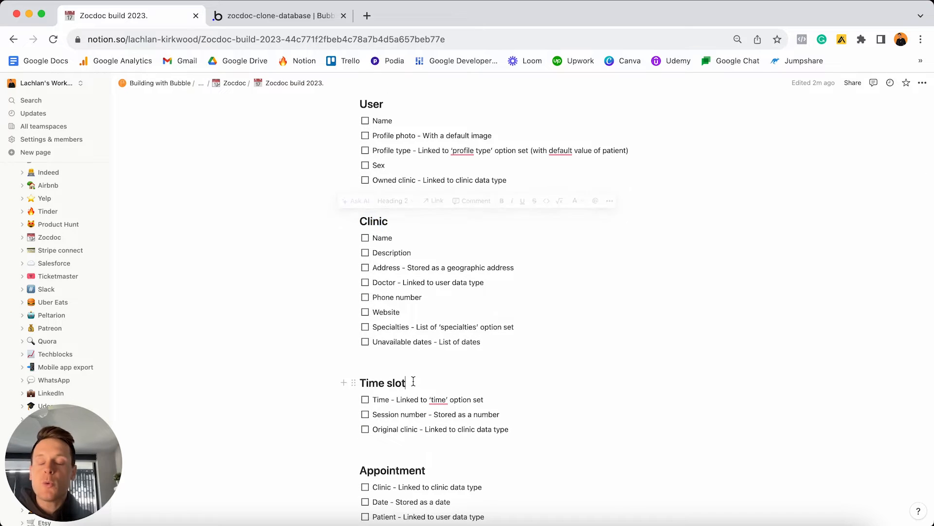
{"action": "triple_click", "coordinate": [413, 381]}
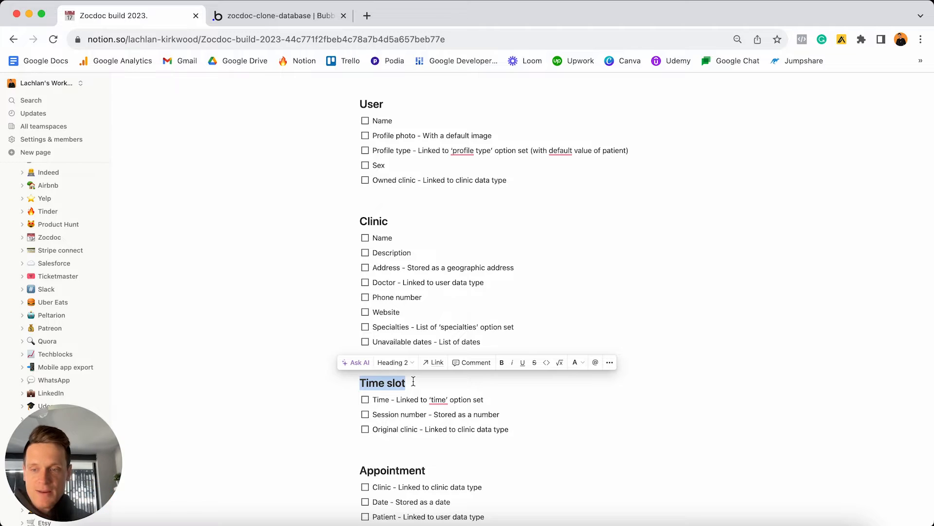
{"action": "scroll", "coordinate": [414, 381], "scroll_direction": "down", "scroll_amount": 2}
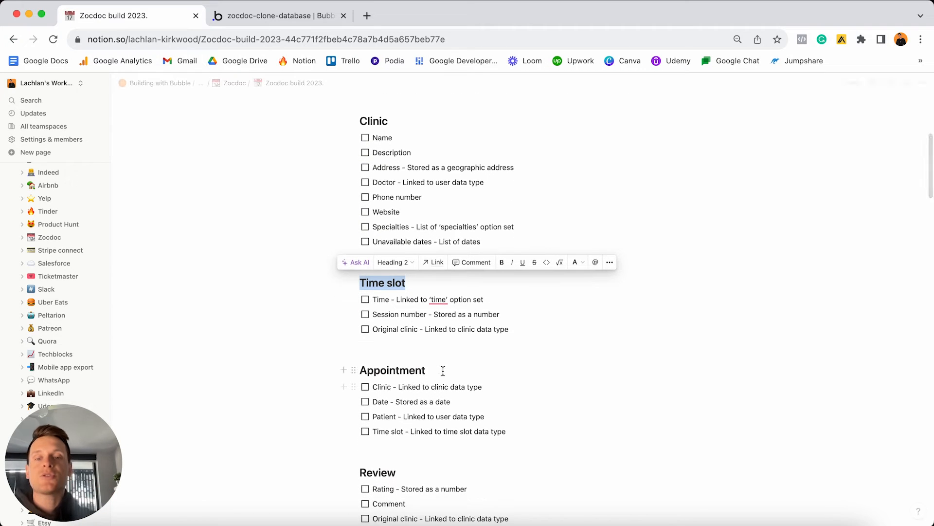
{"action": "left_click", "coordinate": [443, 371]}
{"action": "triple_click", "coordinate": [410, 371]}
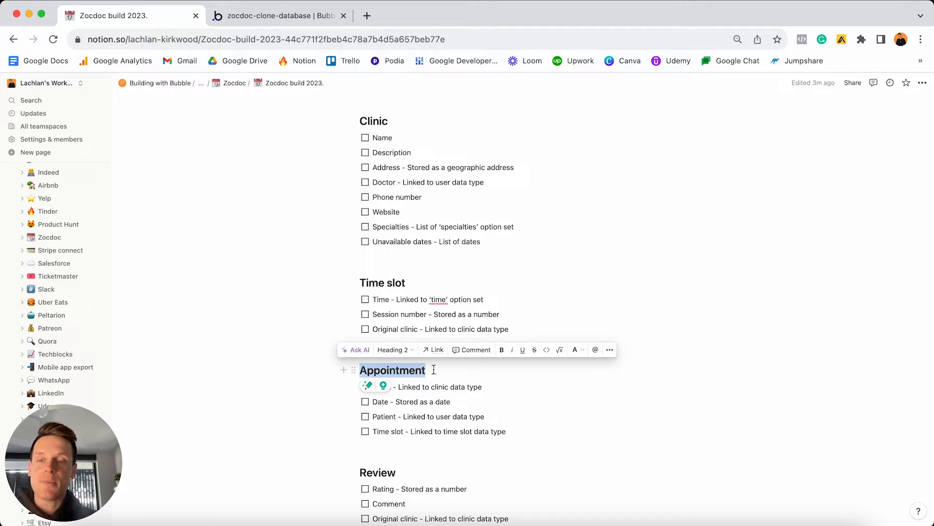
{"action": "scroll", "coordinate": [434, 370], "scroll_direction": "down", "scroll_amount": 2}
{"action": "left_click", "coordinate": [422, 413]}
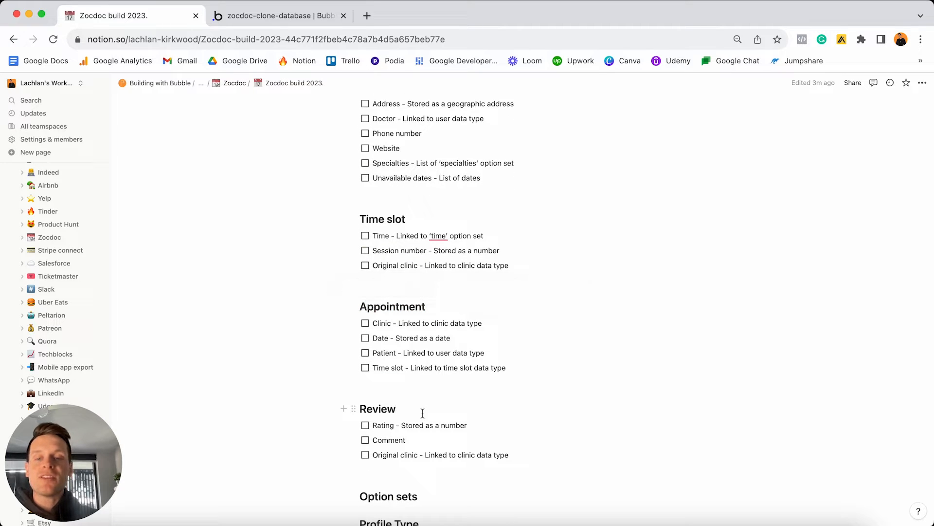
{"action": "triple_click", "coordinate": [422, 412]}
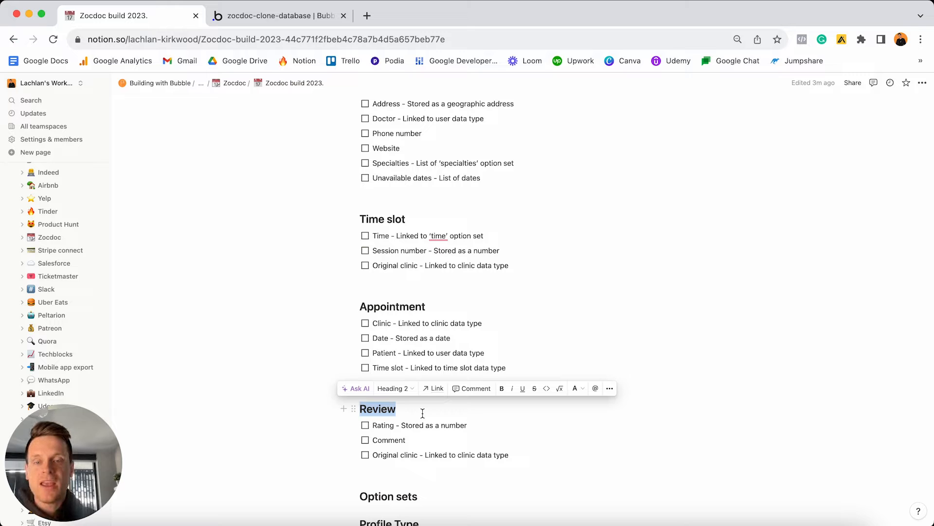
Back at the top, select the five User field items, Name through Owned clinic.
{"action": "scroll", "coordinate": [423, 413], "scroll_direction": "up", "scroll_amount": 10}
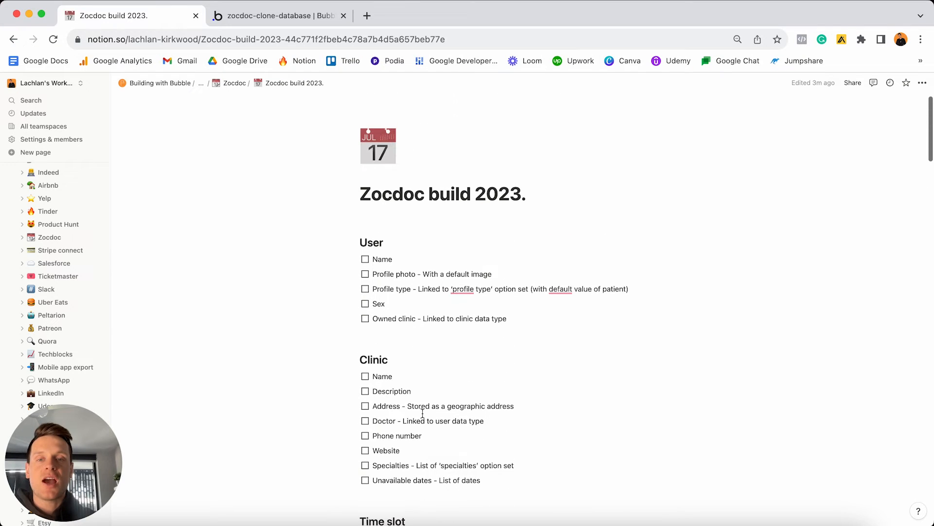
{"action": "double_click", "coordinate": [431, 258]}
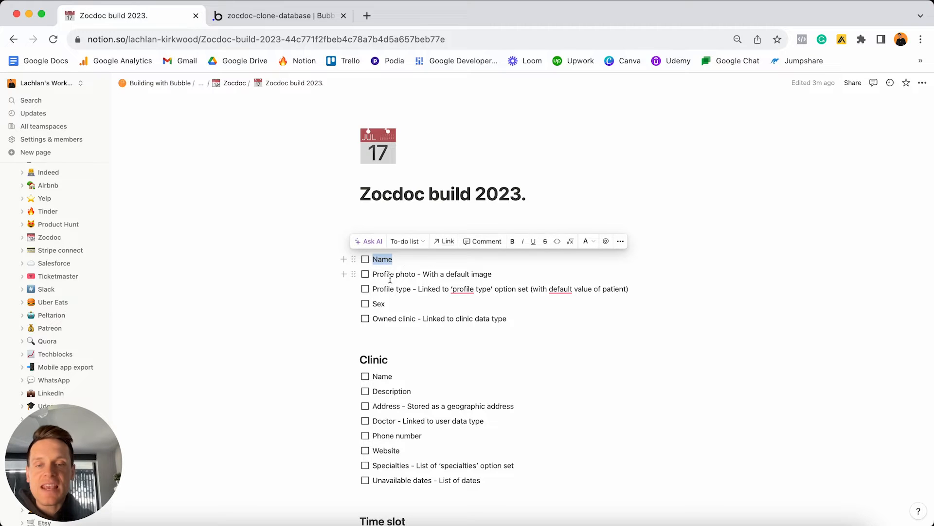
{"action": "left_click_drag", "start_coordinate": [517, 322], "coordinate": [389, 259]}
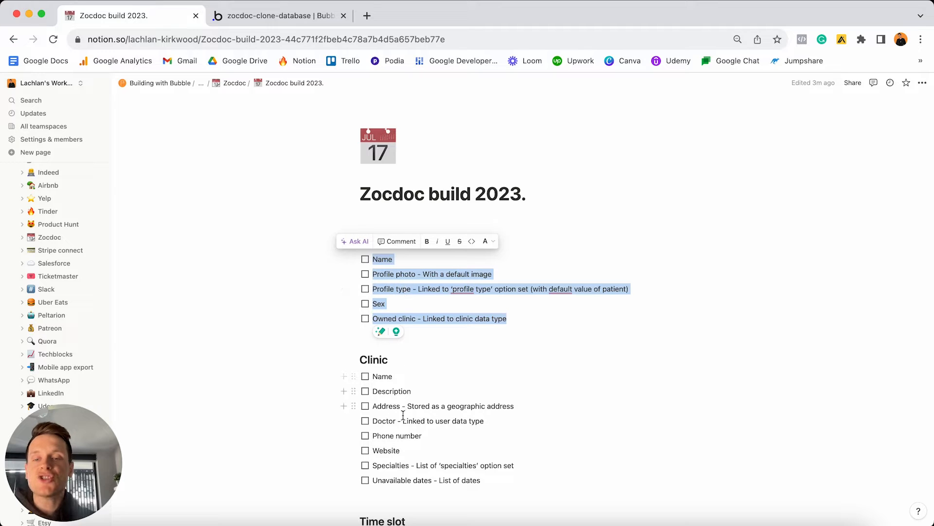
Switch to the zocdoc-clone-database Bubble editor and open its Data tab.
{"action": "left_click", "coordinate": [269, 21]}
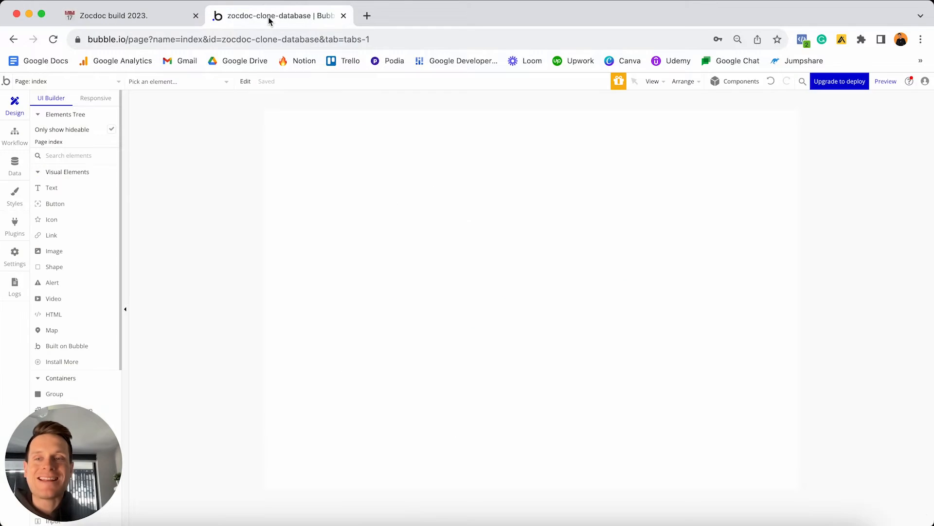
{"action": "left_click", "coordinate": [15, 166]}
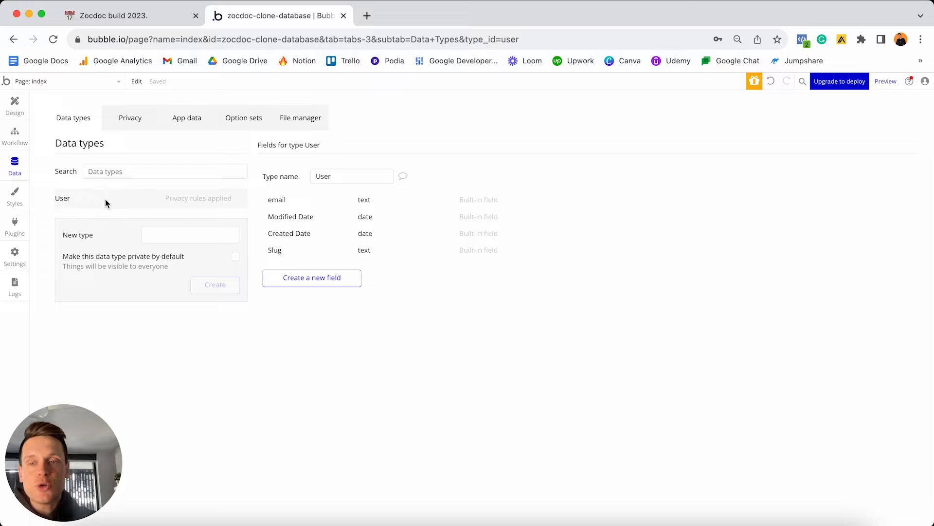
Return to the 'Zocdoc build 2023.' Notion plan tab.
{"action": "mouse_move", "coordinate": [303, 199]}
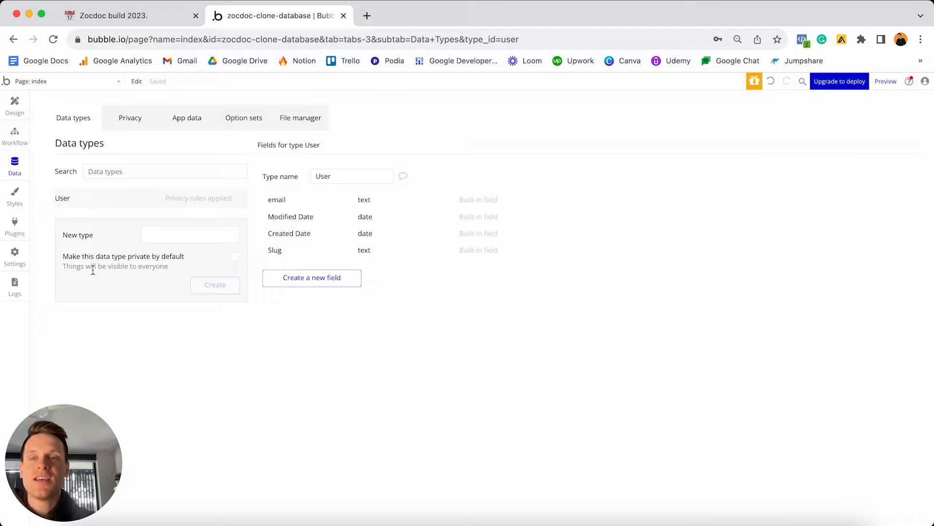
{"action": "left_click", "coordinate": [138, 15]}
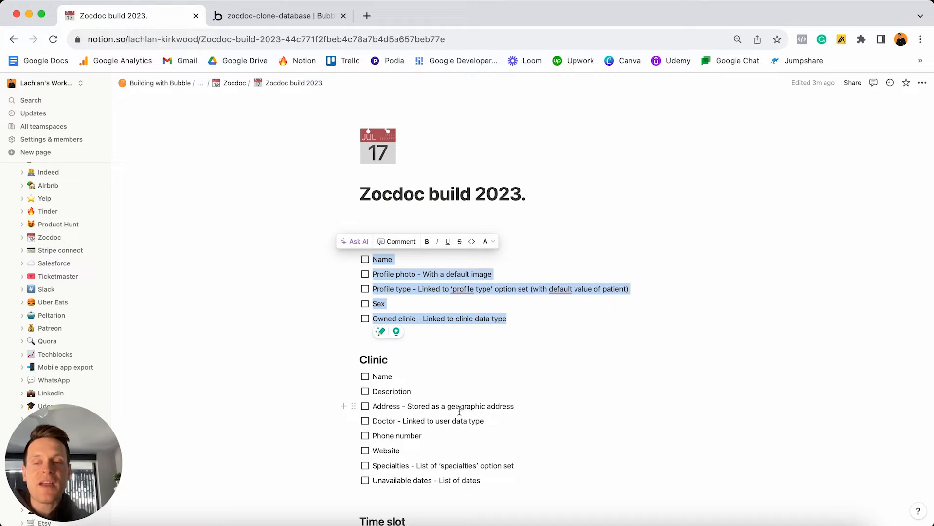
Check the User and Clinic headings in the plan, then create the Clinic data type.
{"action": "left_click", "coordinate": [468, 333]}
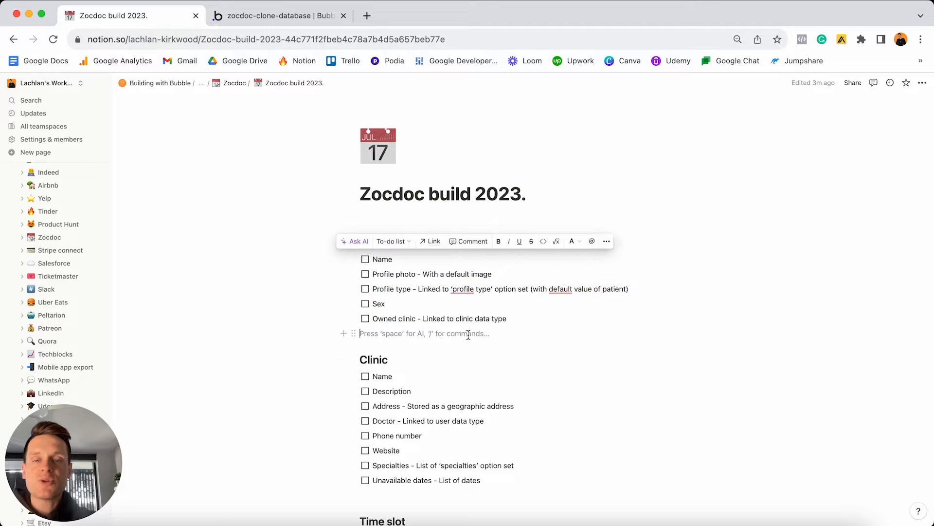
{"action": "double_click", "coordinate": [389, 242]}
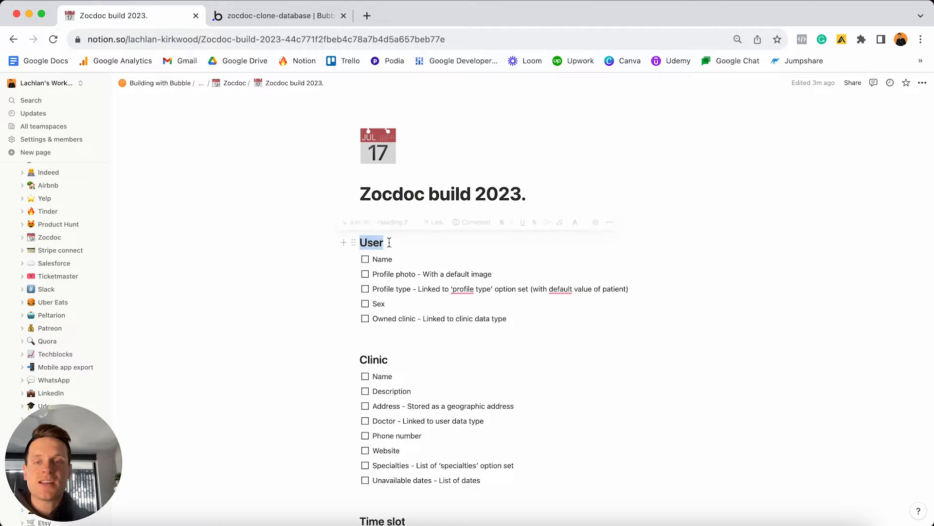
{"action": "double_click", "coordinate": [401, 354]}
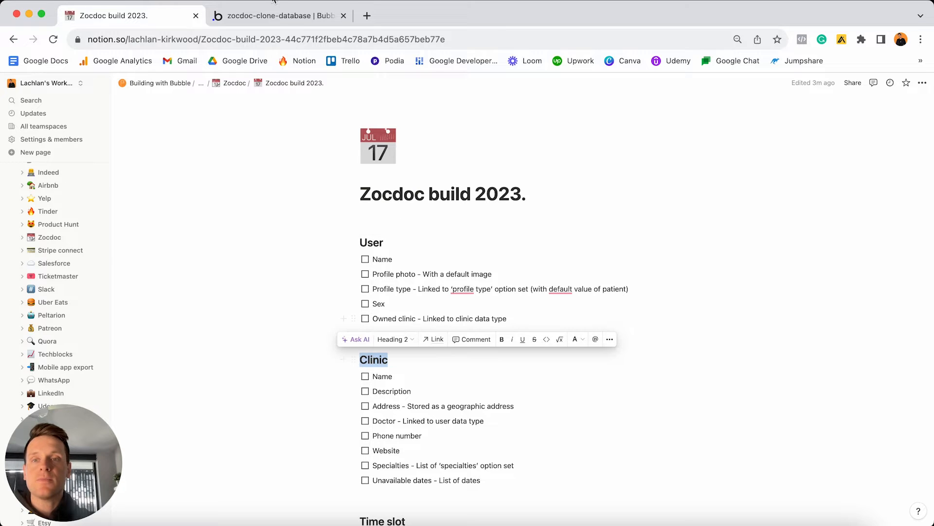
{"action": "left_click", "coordinate": [275, 15]}
{"action": "left_click", "coordinate": [167, 234]}
{"action": "type", "text": "Clinic"}
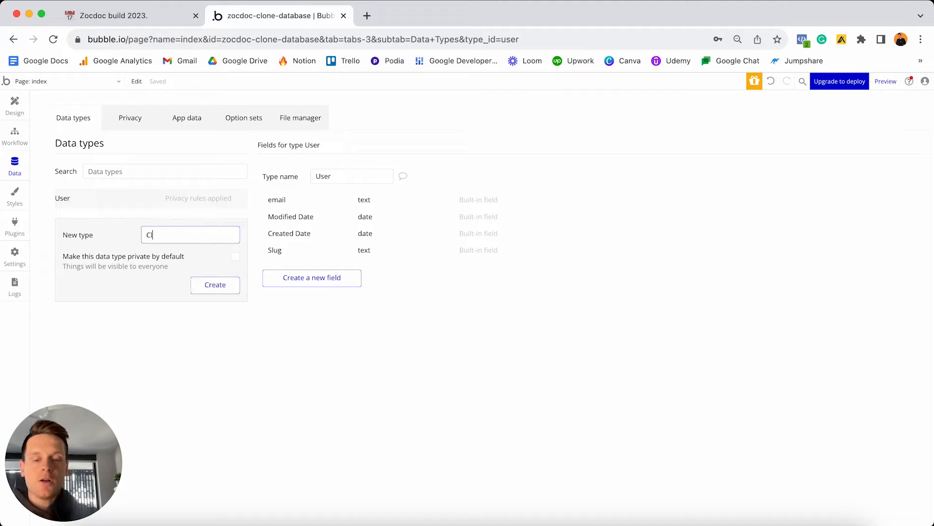
{"action": "key", "text": "Return"}
Review the plan's next headings and create the Time Slot data type.
{"action": "left_click", "coordinate": [157, 17]}
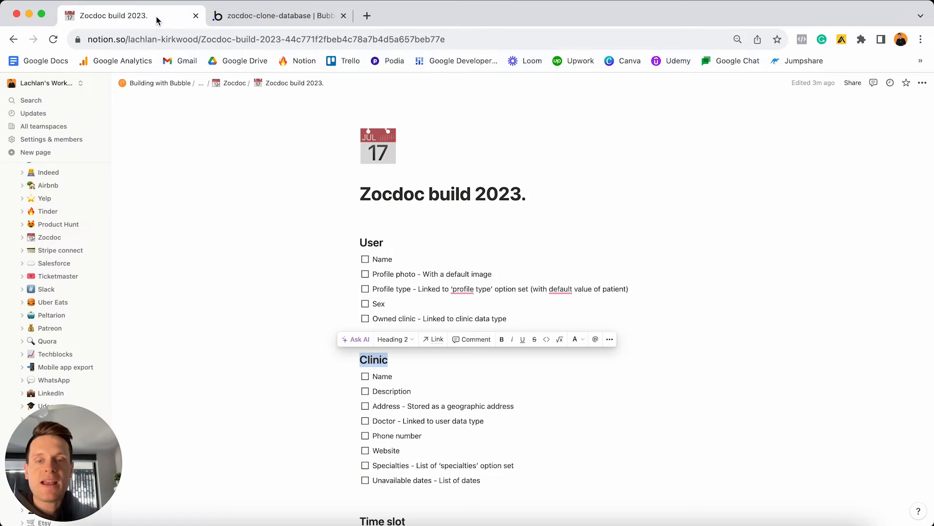
{"action": "scroll", "coordinate": [370, 327], "scroll_direction": "down", "scroll_amount": 3}
{"action": "scroll", "coordinate": [370, 327], "scroll_direction": "down", "scroll_amount": 2}
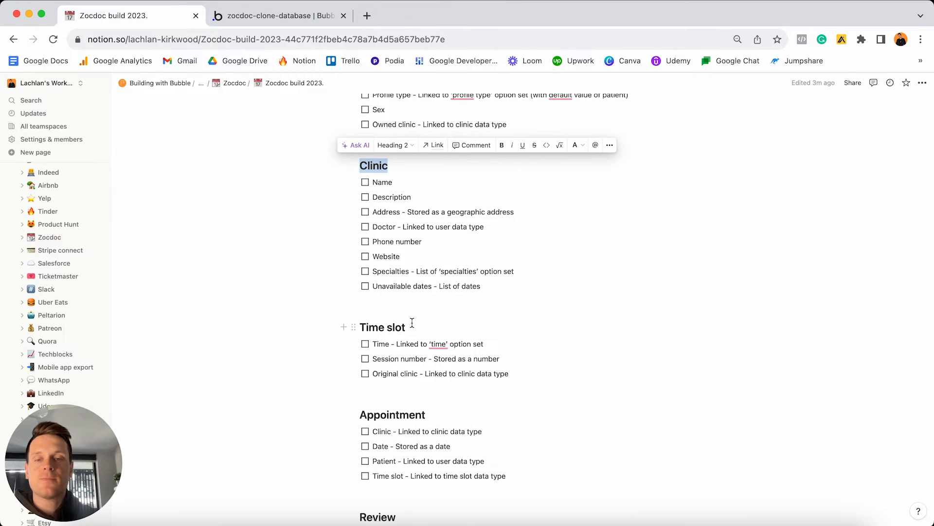
{"action": "left_click", "coordinate": [413, 325]}
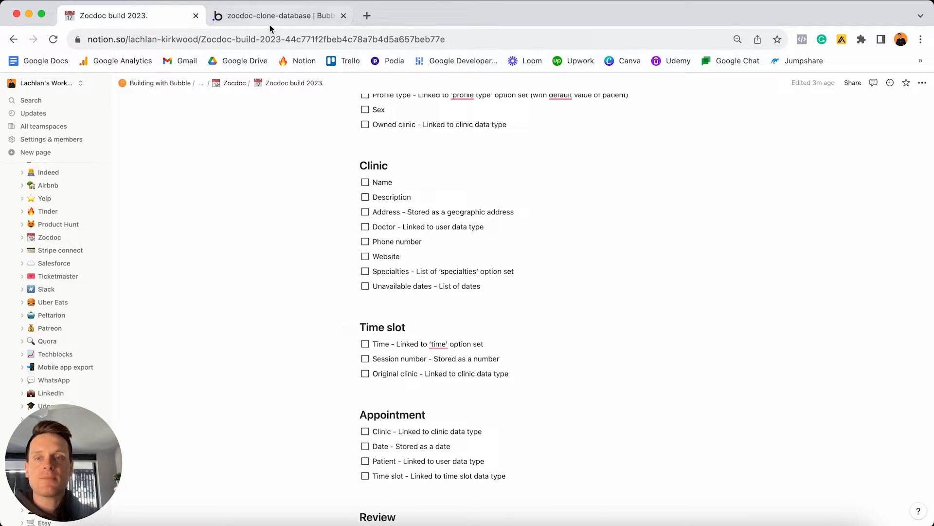
{"action": "left_click", "coordinate": [287, 19]}
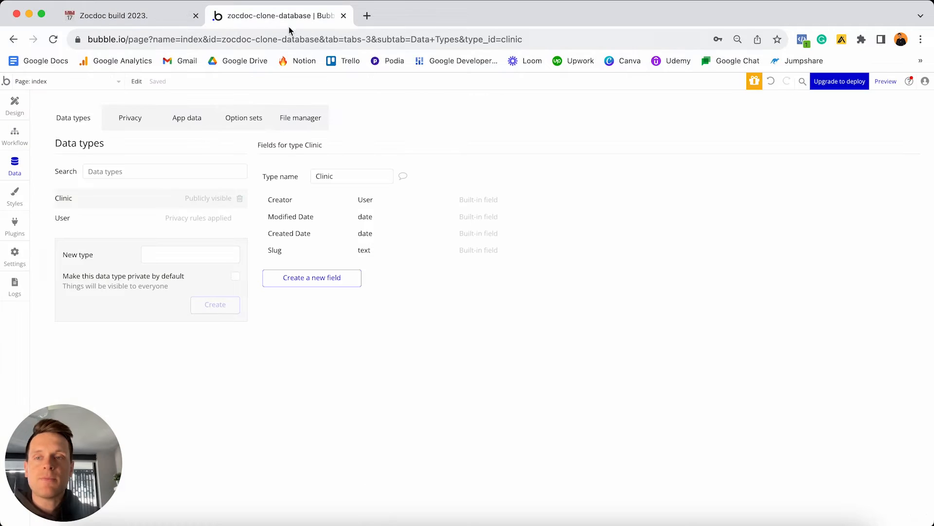
{"action": "left_click", "coordinate": [174, 254]}
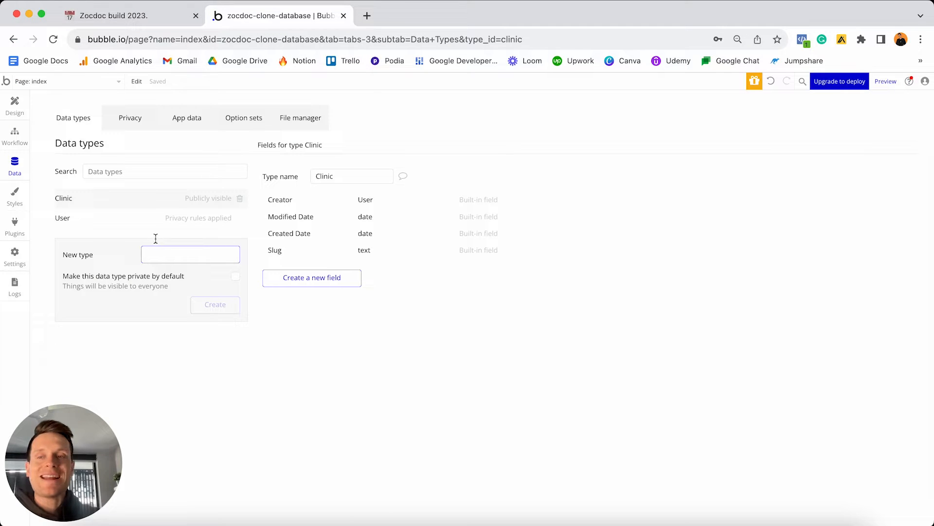
{"action": "type", "text": "Time Slot"}
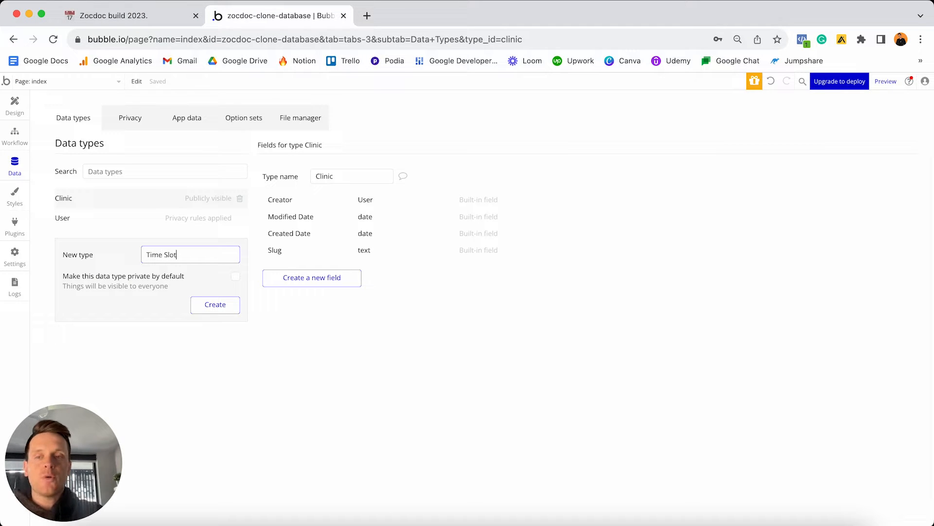
{"action": "key", "text": "Return"}
Create the Appointment and Review data types, then return to the Notion plan.
{"action": "left_click", "coordinate": [157, 271]}
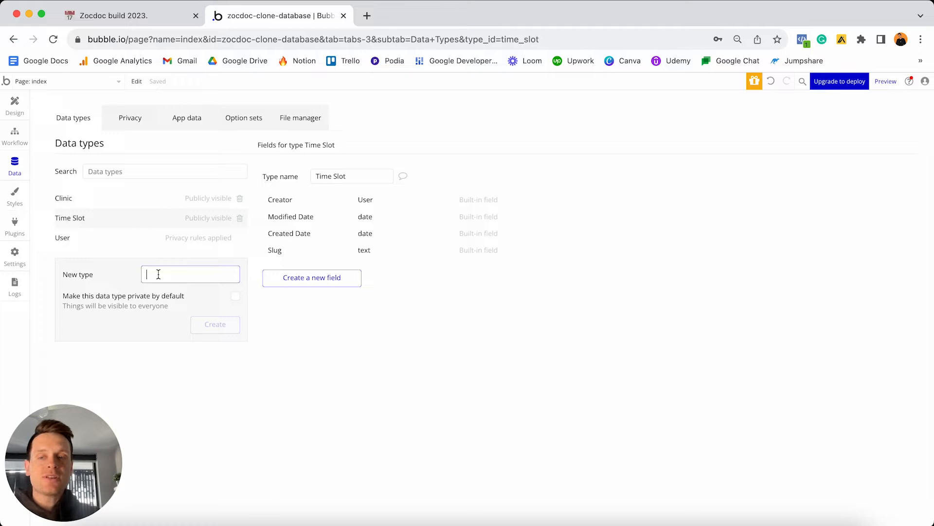
{"action": "type", "text": "Appointment"}
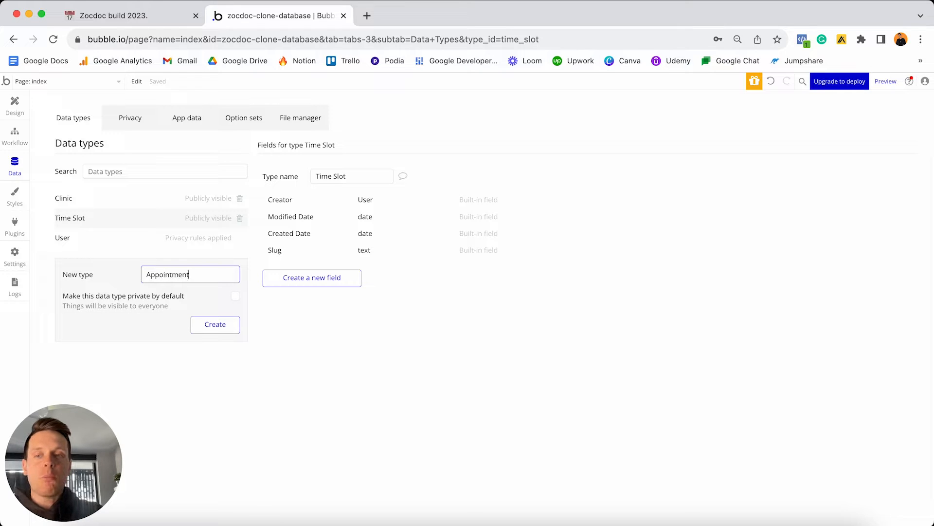
{"action": "key", "text": "Return"}
{"action": "left_click", "coordinate": [166, 292]}
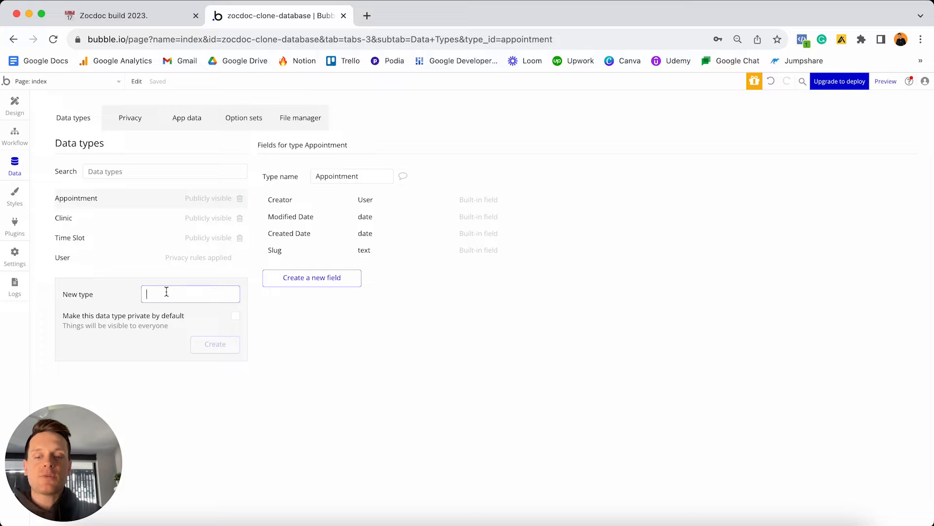
{"action": "type", "text": "Review"}
{"action": "key", "text": "Return"}
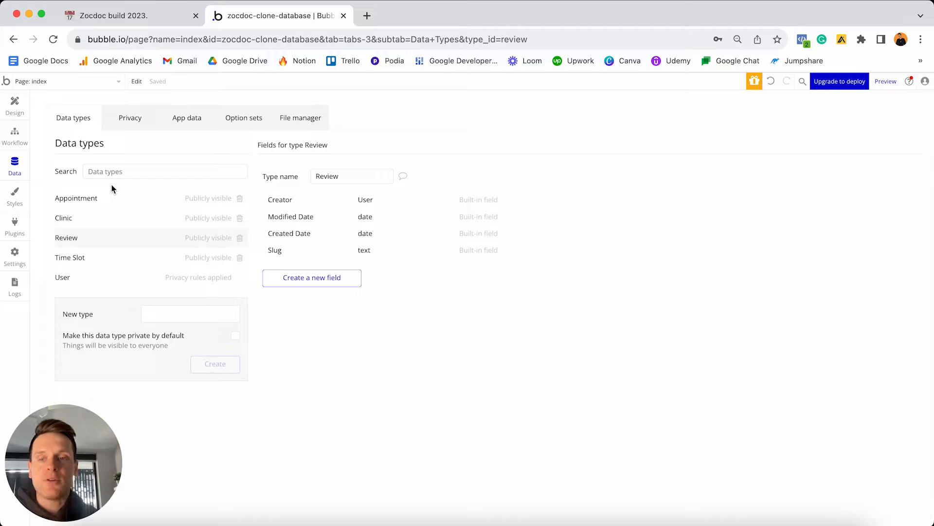
{"action": "left_click", "coordinate": [117, 15]}
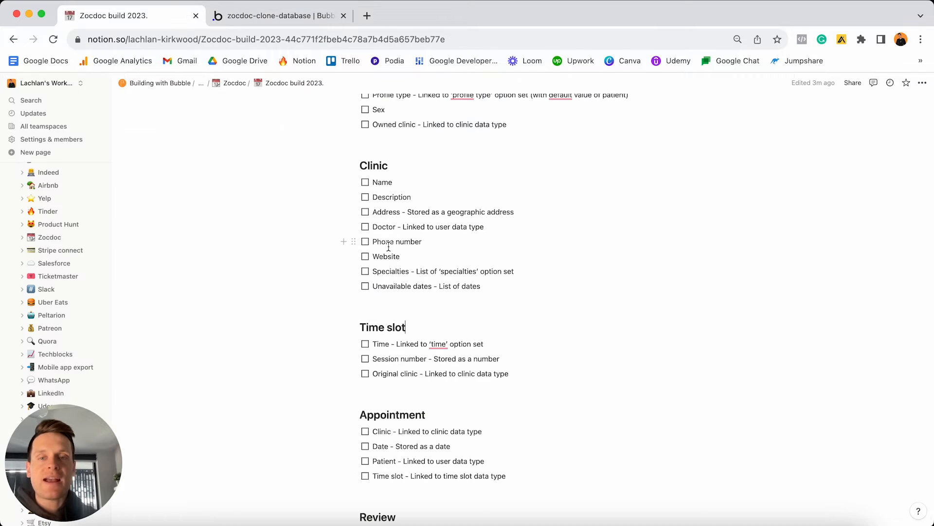
{"action": "scroll", "coordinate": [389, 247], "scroll_direction": "down", "scroll_amount": 8}
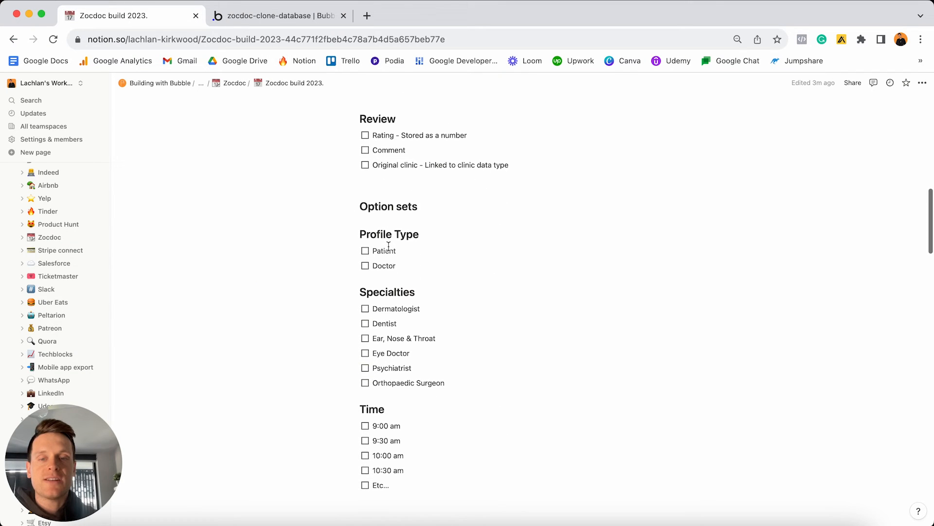
{"action": "left_click_drag", "start_coordinate": [457, 383], "coordinate": [385, 308]}
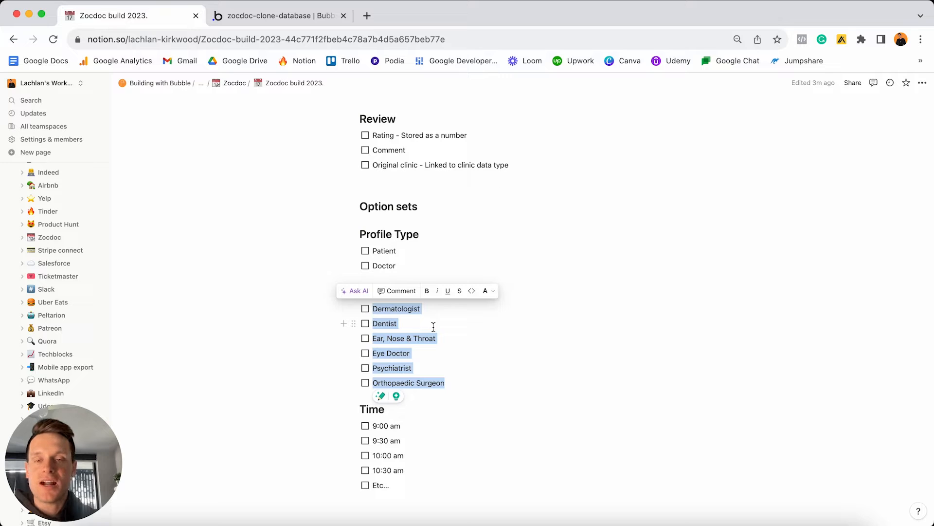
{"action": "triple_click", "coordinate": [435, 205]}
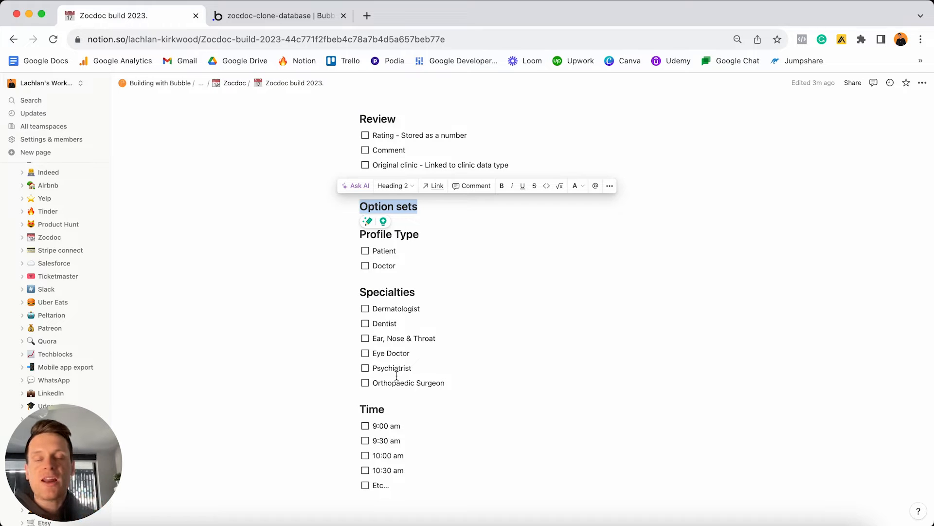
{"action": "left_click", "coordinate": [305, 16]}
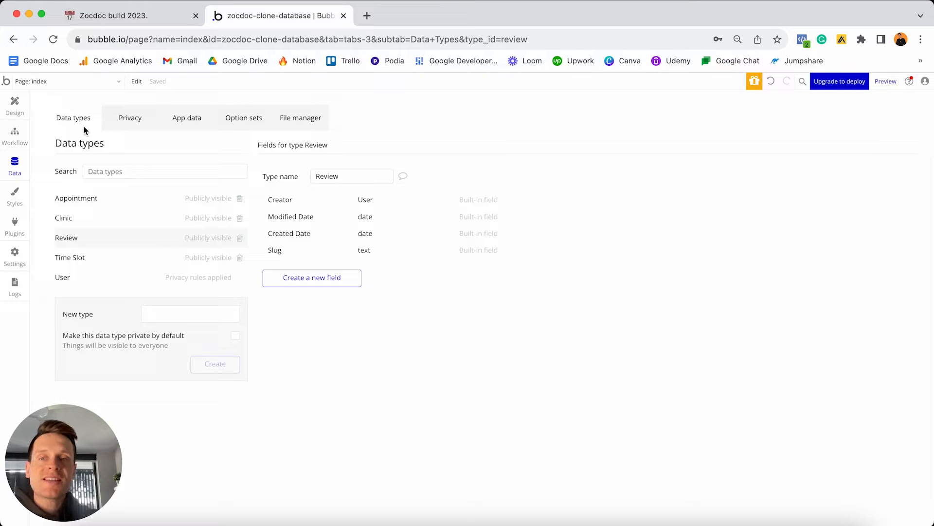
Open the Option sets tab of the Data section and skip its tutorial.
{"action": "left_click", "coordinate": [247, 123]}
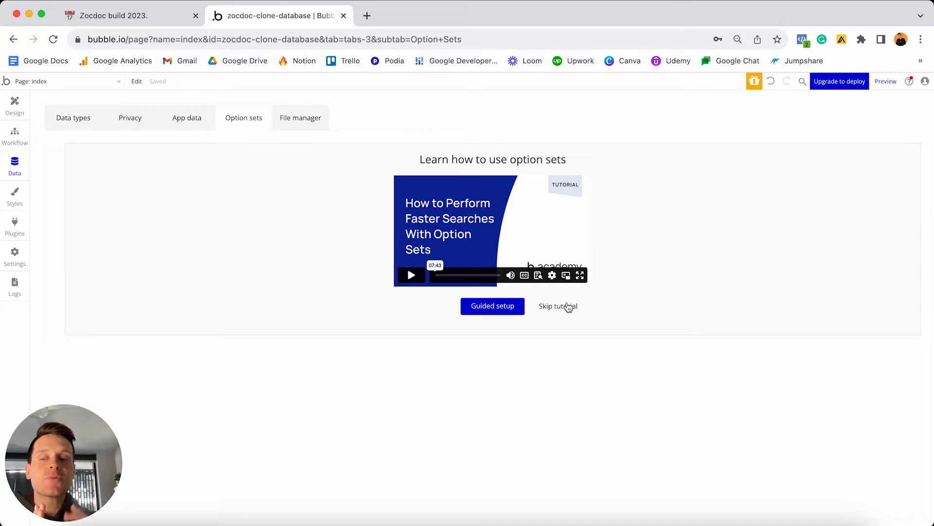
{"action": "left_click", "coordinate": [560, 306]}
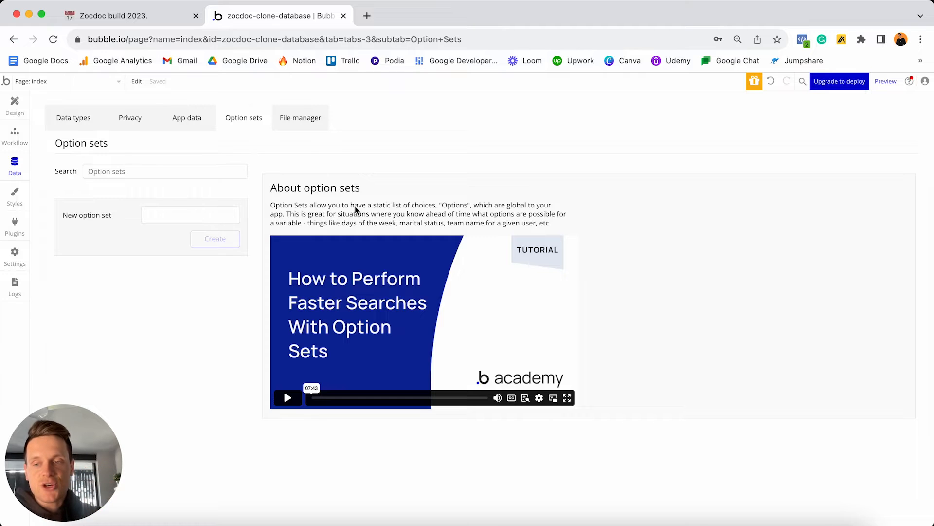
In Notion, highlight the Patient and Doctor options, then select the Profile Type heading.
{"action": "left_click", "coordinate": [165, 19]}
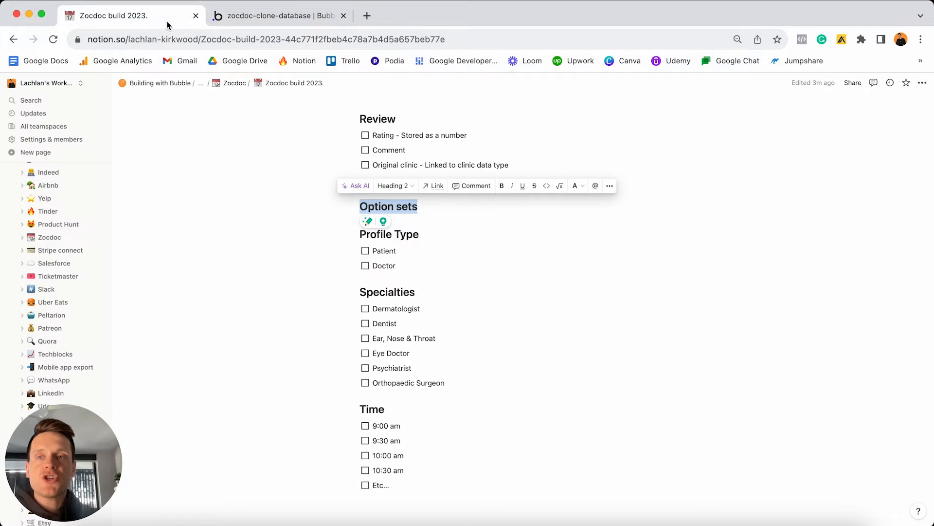
{"action": "left_click", "coordinate": [420, 234]}
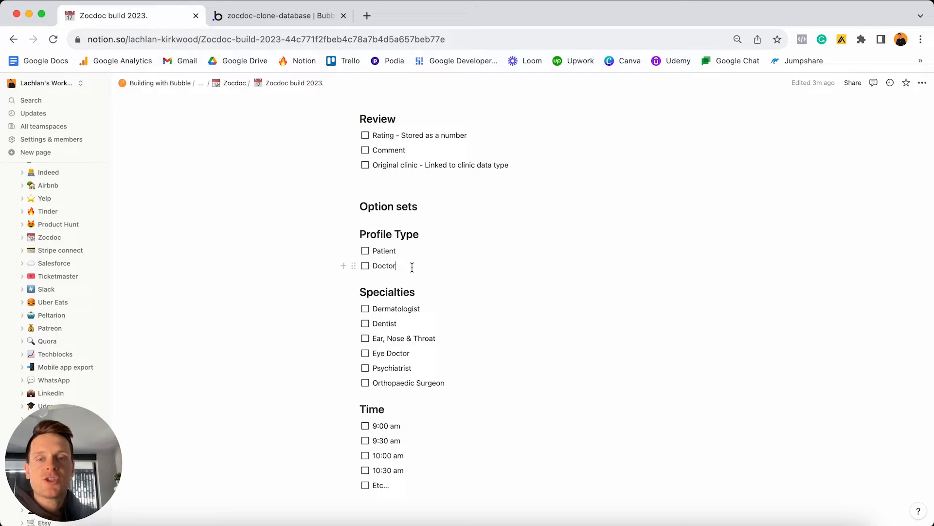
{"action": "left_click_drag", "start_coordinate": [413, 265], "coordinate": [363, 243]}
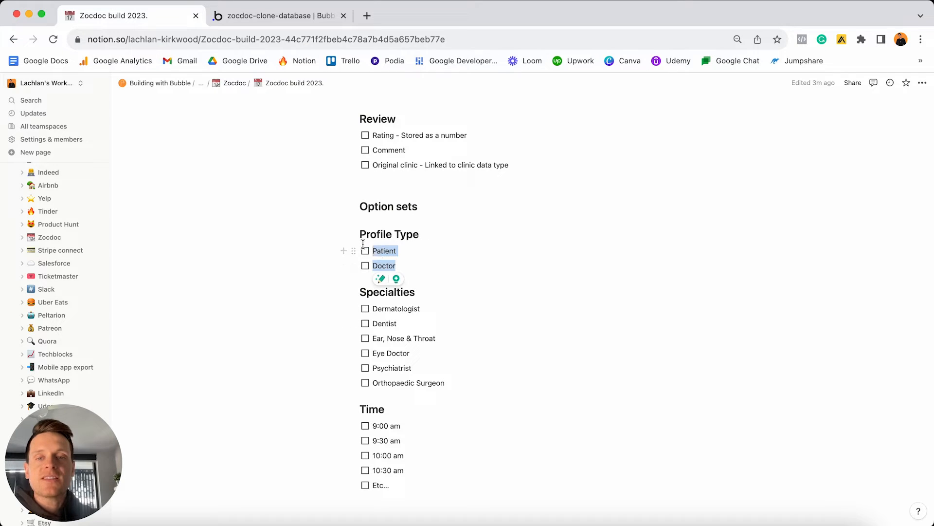
{"action": "left_click", "coordinate": [419, 250]}
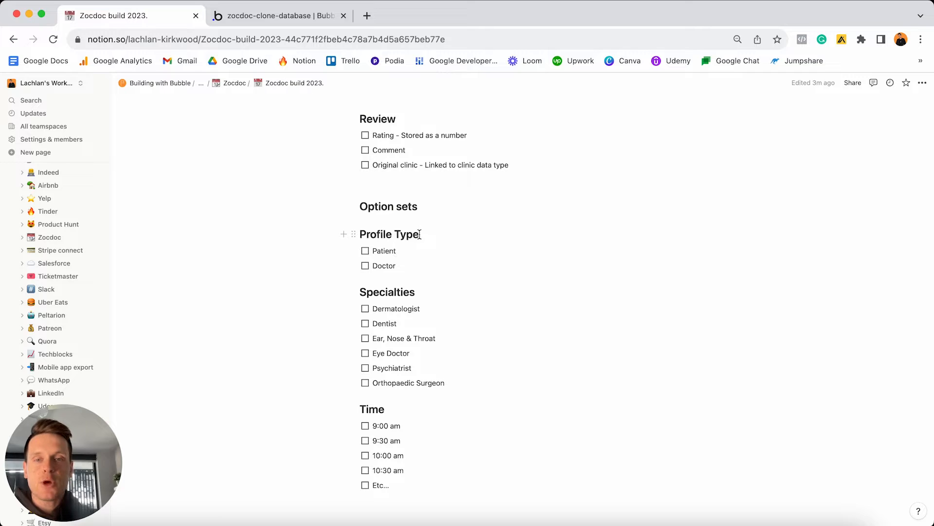
{"action": "triple_click", "coordinate": [416, 235]}
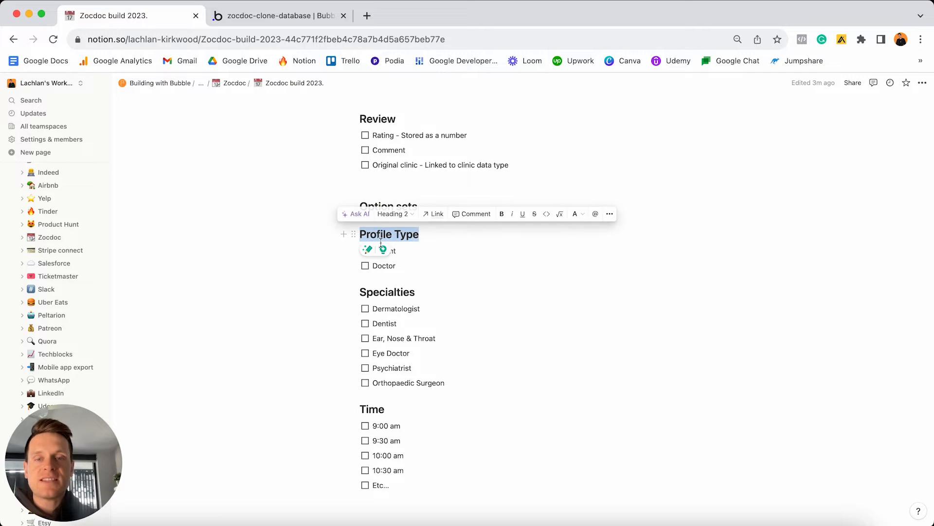
Create a new option set named Profile Type.
{"action": "left_click", "coordinate": [283, 16]}
{"action": "left_click", "coordinate": [147, 214]}
{"action": "type", "text": "Profile Type"}
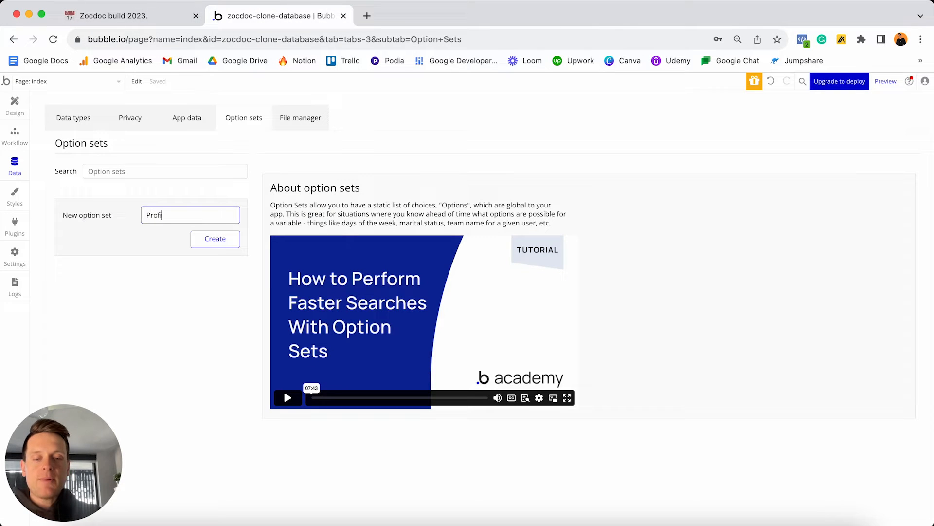
{"action": "key", "text": "Return"}
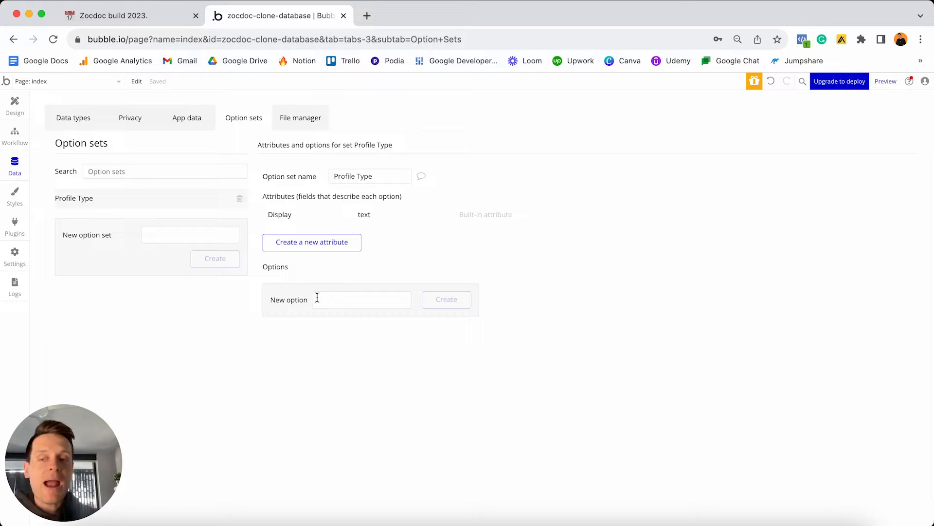
{"action": "left_click", "coordinate": [343, 300]}
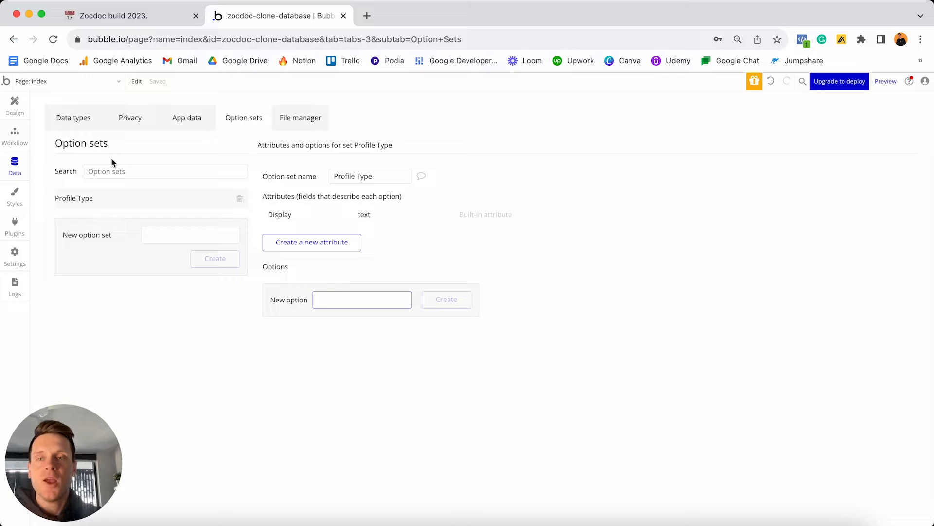
{"action": "left_click", "coordinate": [60, 120]}
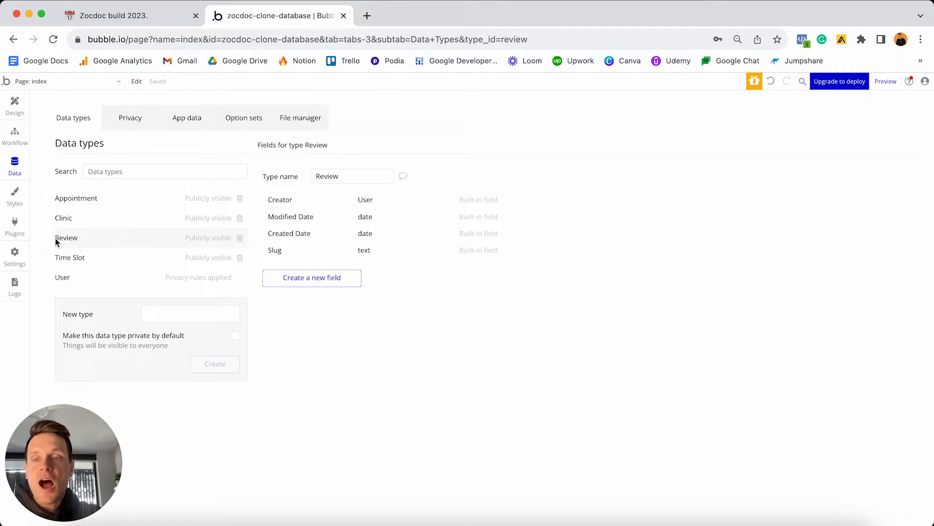
{"action": "left_click", "coordinate": [240, 124]}
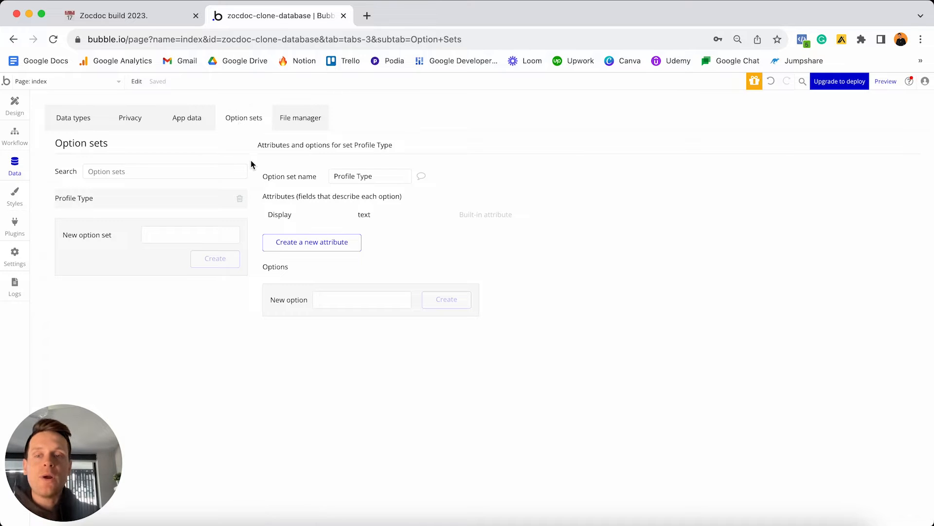
Add Patient and Doctor as the Profile Type options.
{"action": "left_click", "coordinate": [343, 299]}
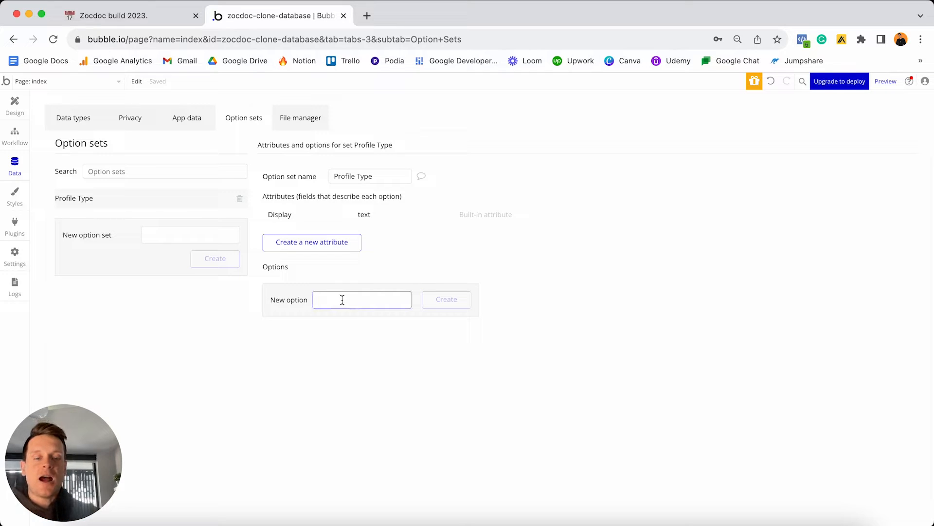
{"action": "type", "text": "Patient"}
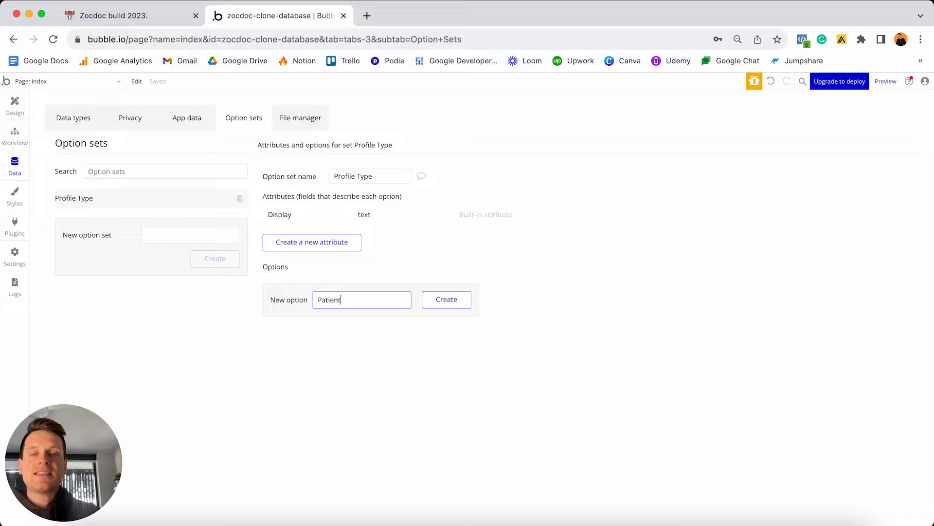
{"action": "key", "text": "Return"}
{"action": "type", "text": "Doctor"}
{"action": "key", "text": "Return"}
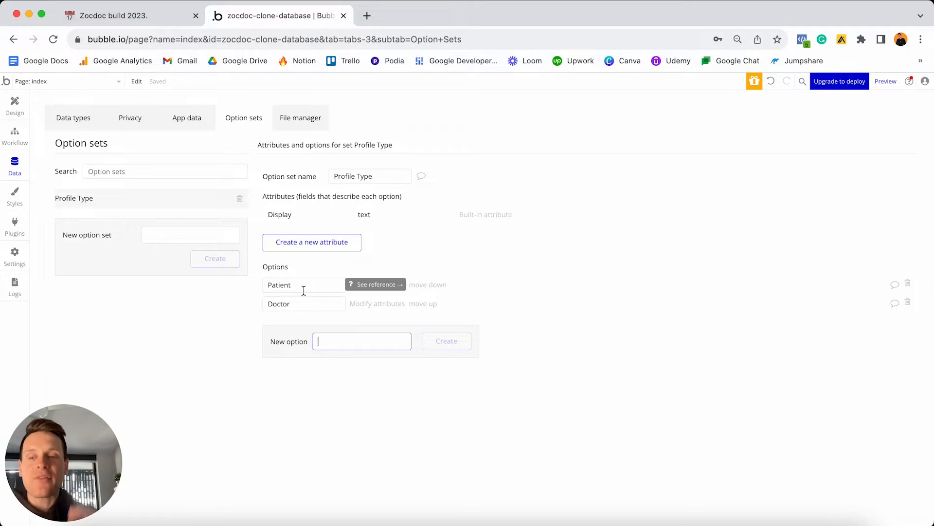
In Notion, tick the Patient and Doctor checkboxes under Profile Type.
{"action": "left_click", "coordinate": [157, 16]}
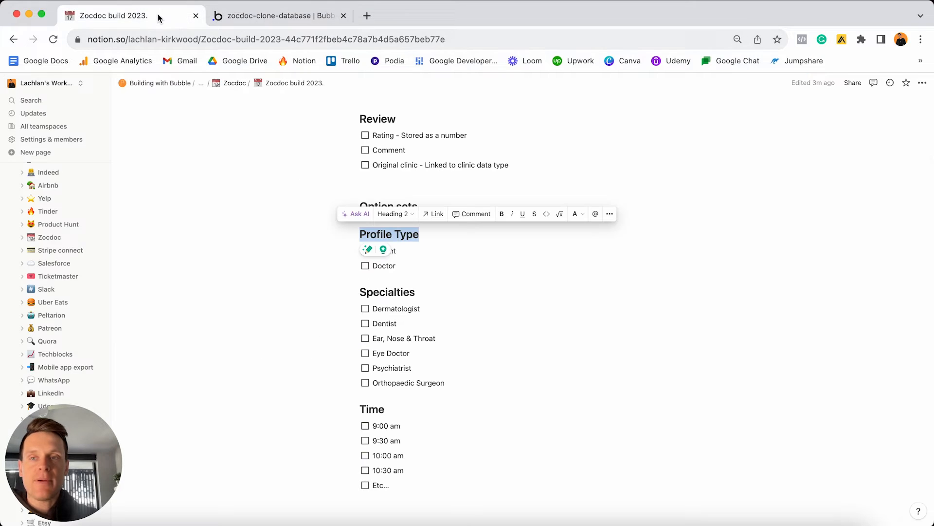
{"action": "left_click", "coordinate": [417, 250]}
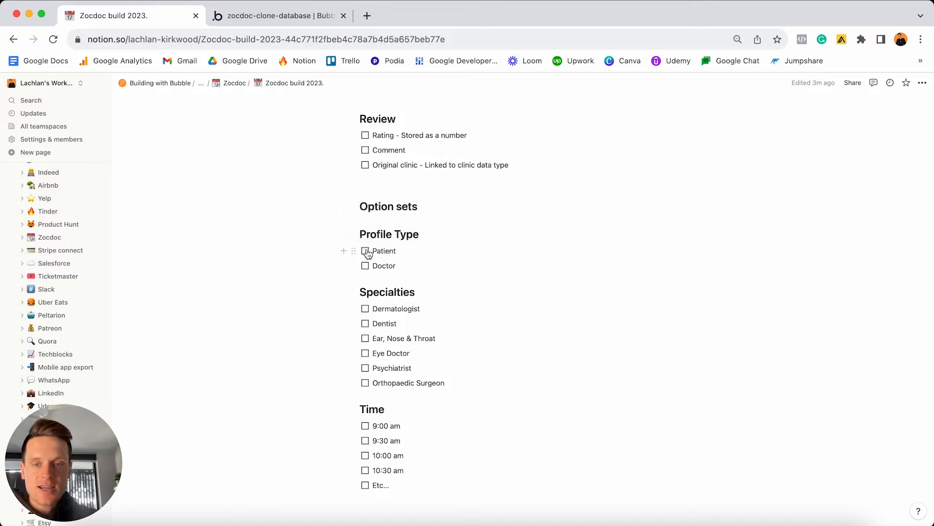
{"action": "left_click", "coordinate": [365, 250]}
{"action": "left_click", "coordinate": [365, 266]}
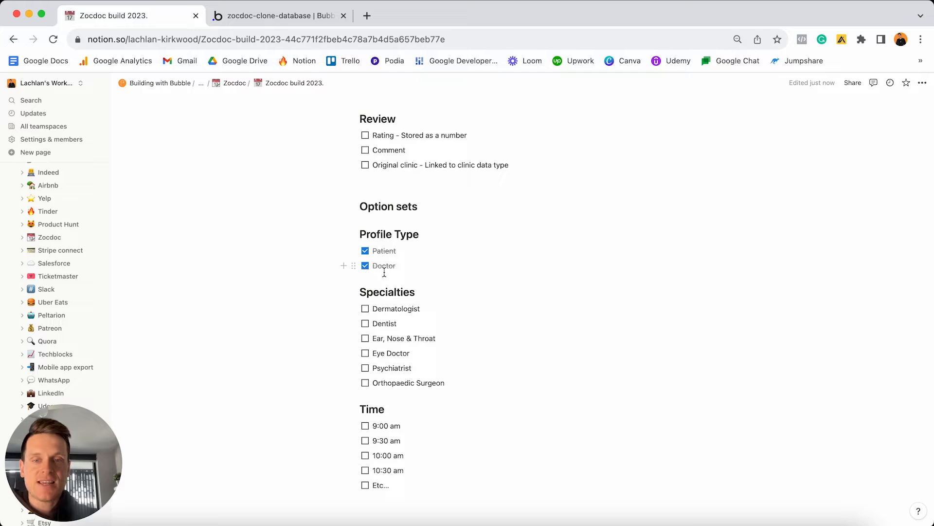
Select the Specialties heading text in the plan as the next option set.
{"action": "left_click", "coordinate": [422, 295]}
{"action": "double_click", "coordinate": [422, 293]}
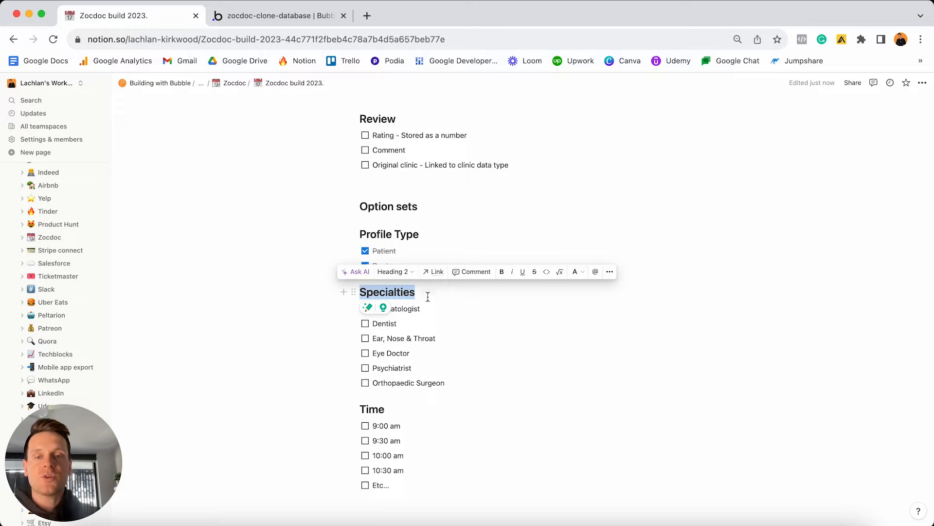
{"action": "left_click", "coordinate": [427, 307]}
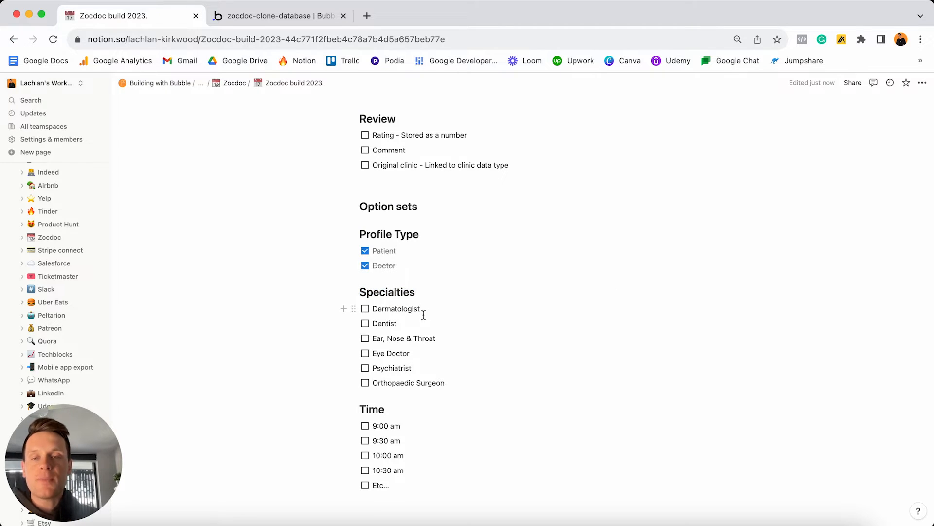
{"action": "left_click", "coordinate": [310, 16]}
Create the Specialties option set and add Dermatologist, pasted from the plan.
{"action": "left_click", "coordinate": [206, 232]}
{"action": "type", "text": "S"}
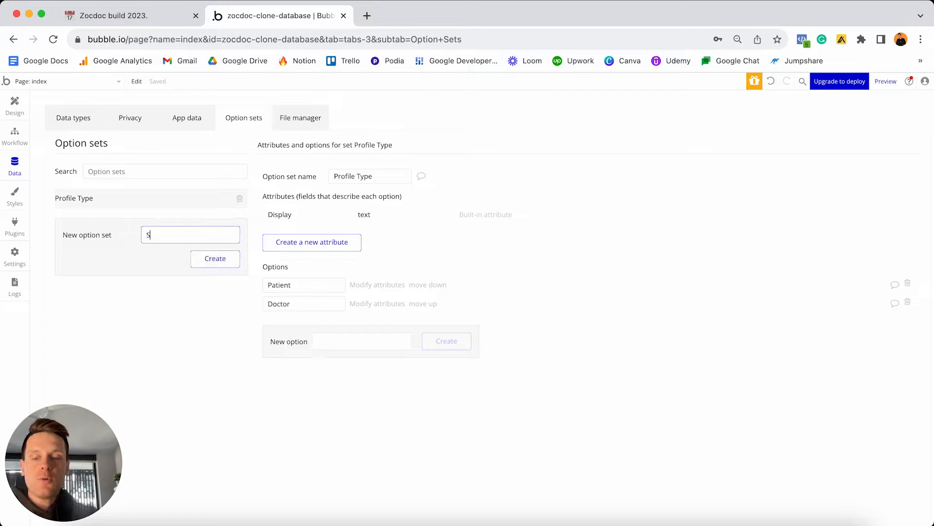
{"action": "type", "text": "pecialties"}
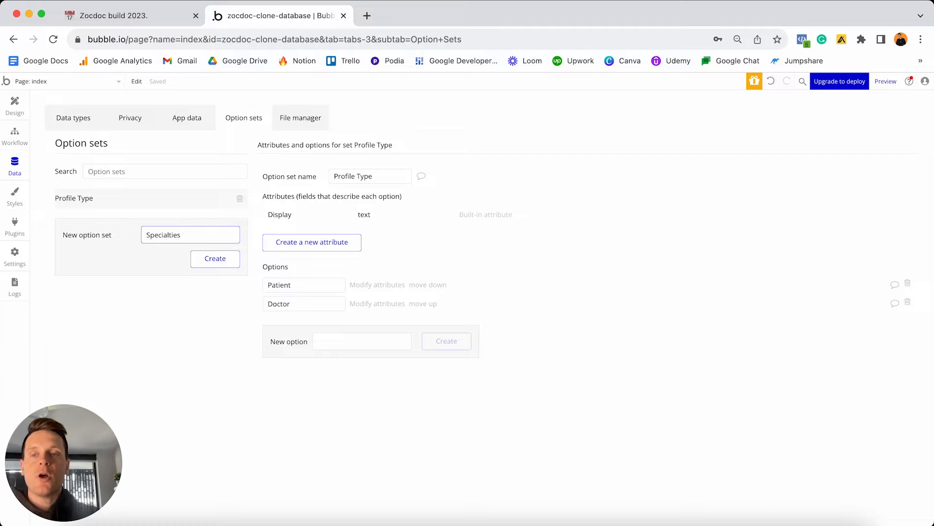
{"action": "key", "text": "Return"}
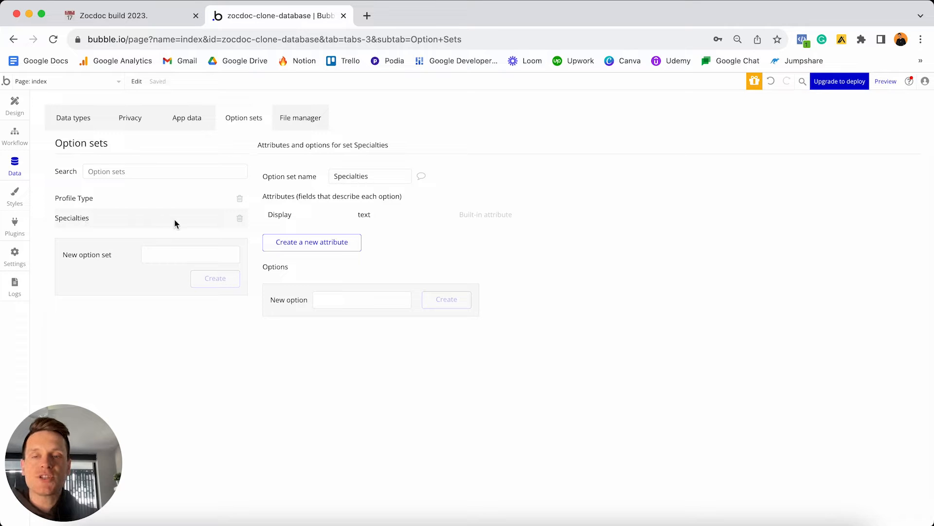
{"action": "left_click", "coordinate": [164, 17]}
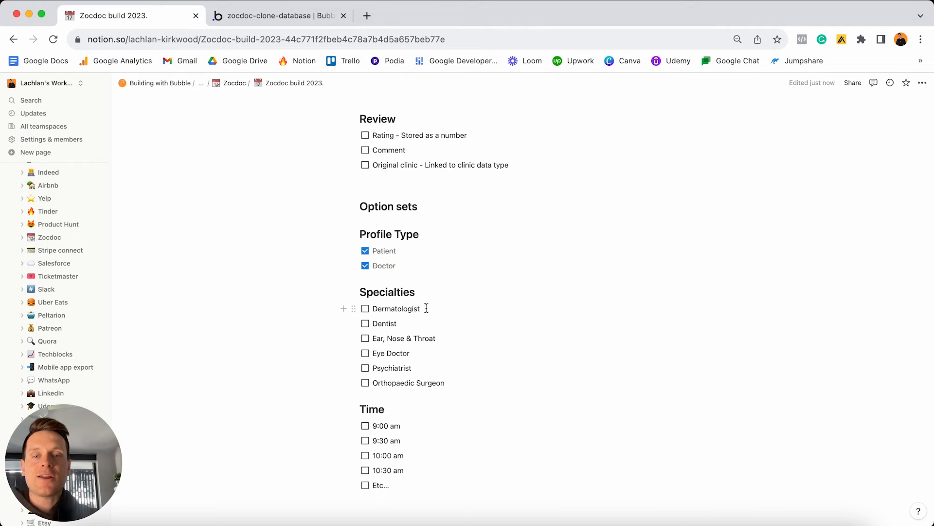
{"action": "left_click", "coordinate": [433, 307]}
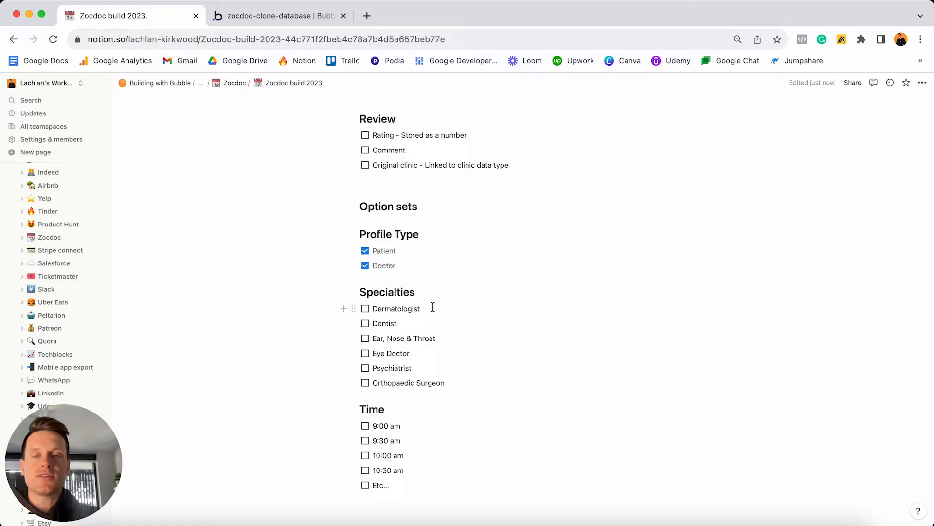
{"action": "double_click", "coordinate": [433, 307]}
{"action": "key", "text": "super+c"}
{"action": "left_click", "coordinate": [322, 17]}
{"action": "left_click", "coordinate": [359, 296]}
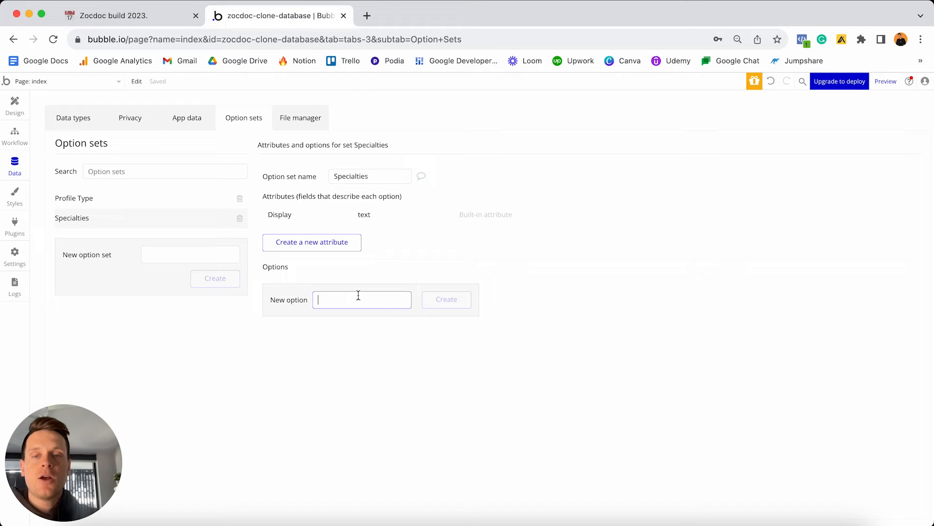
{"action": "key", "text": "super+v"}
{"action": "left_click", "coordinate": [444, 309]}
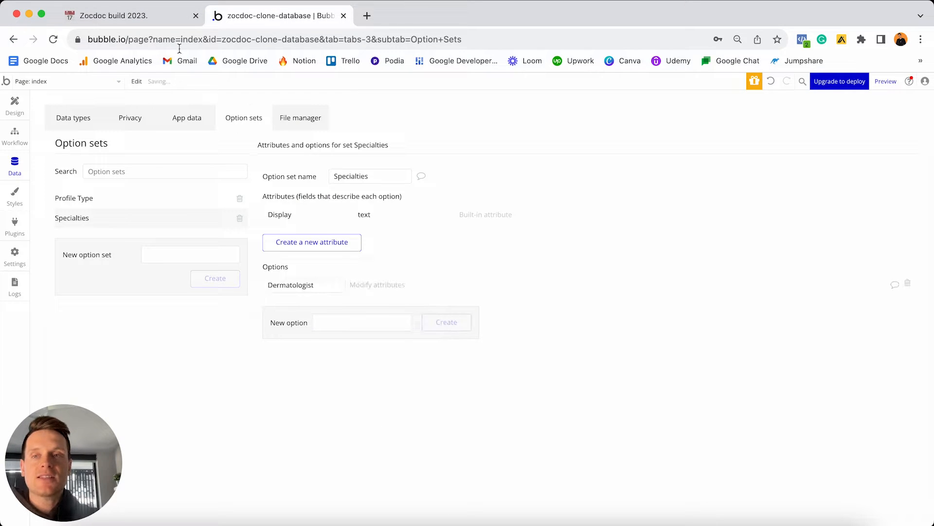
Copy Dentist from the plan into a new Specialties option.
{"action": "left_click", "coordinate": [146, 15]}
{"action": "double_click", "coordinate": [413, 326]}
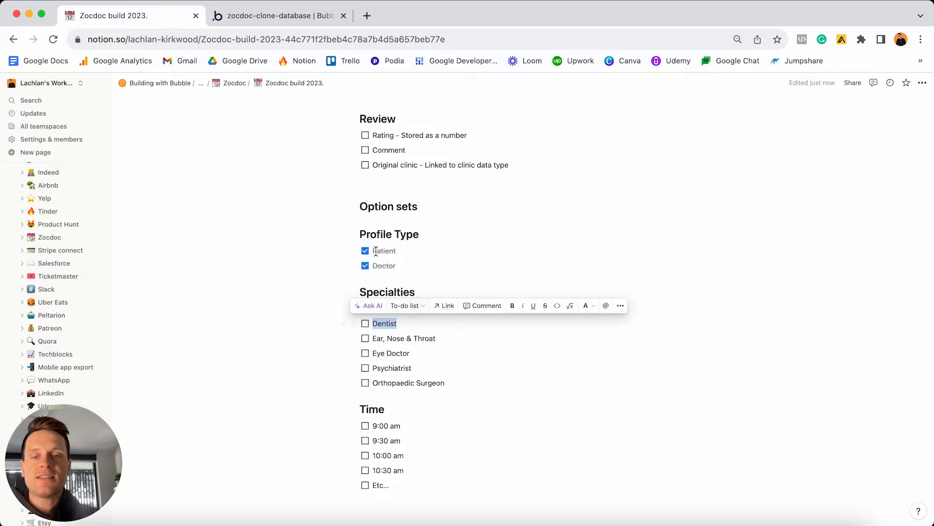
{"action": "key", "text": "super+c"}
{"action": "left_click", "coordinate": [292, 16]}
{"action": "left_click", "coordinate": [399, 335]}
{"action": "key", "text": "super+v"}
{"action": "left_click", "coordinate": [447, 340]}
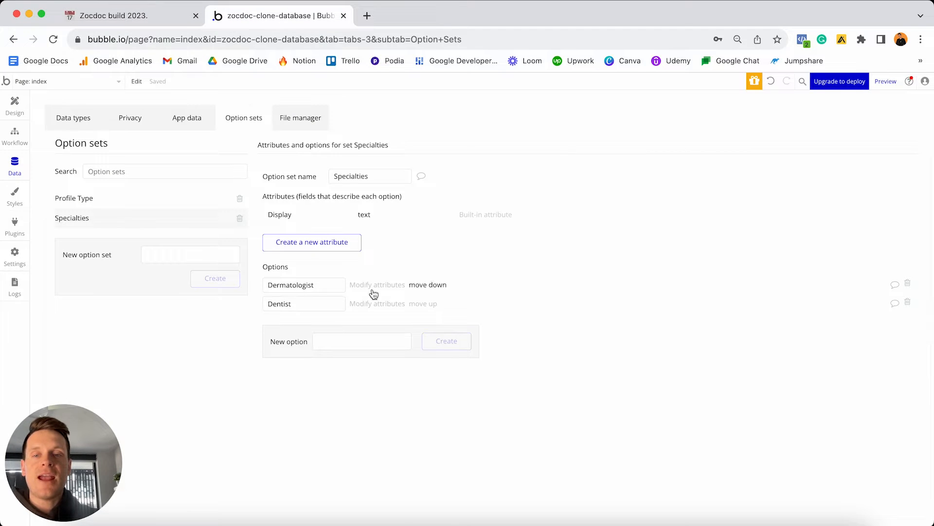
Copy Ear, Nose & Throat from the plan into a new Specialties option.
{"action": "left_click", "coordinate": [156, 16]}
{"action": "left_click", "coordinate": [445, 336]}
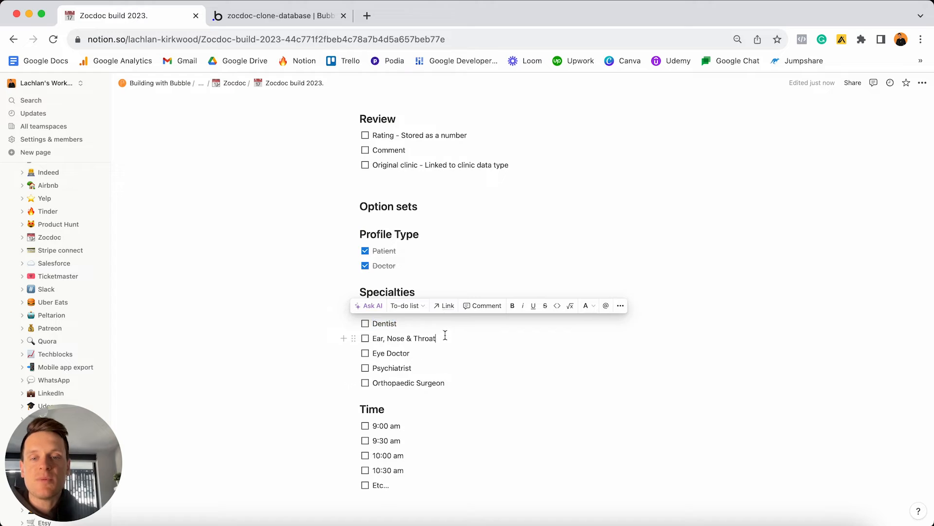
{"action": "triple_click", "coordinate": [445, 336]}
{"action": "key", "text": "super+c"}
{"action": "left_click", "coordinate": [276, 16]}
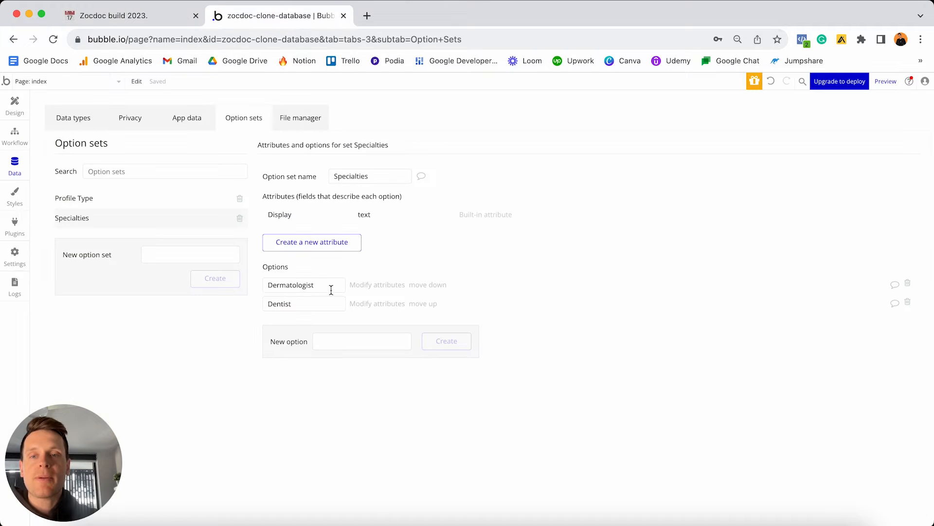
{"action": "left_click", "coordinate": [341, 343]}
{"action": "key", "text": "super+v"}
{"action": "left_click", "coordinate": [447, 342]}
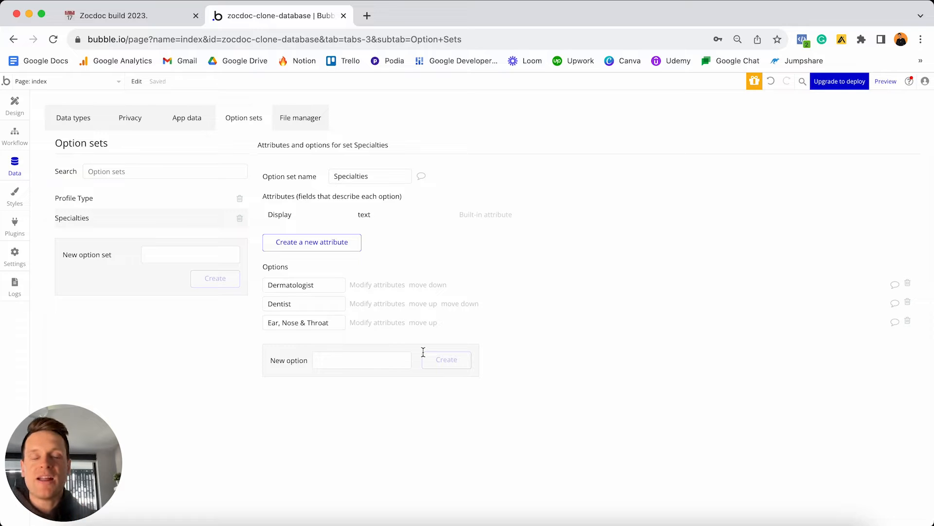
Add Eye Doctor as the next Specialties option from the plan.
{"action": "left_click", "coordinate": [129, 16]}
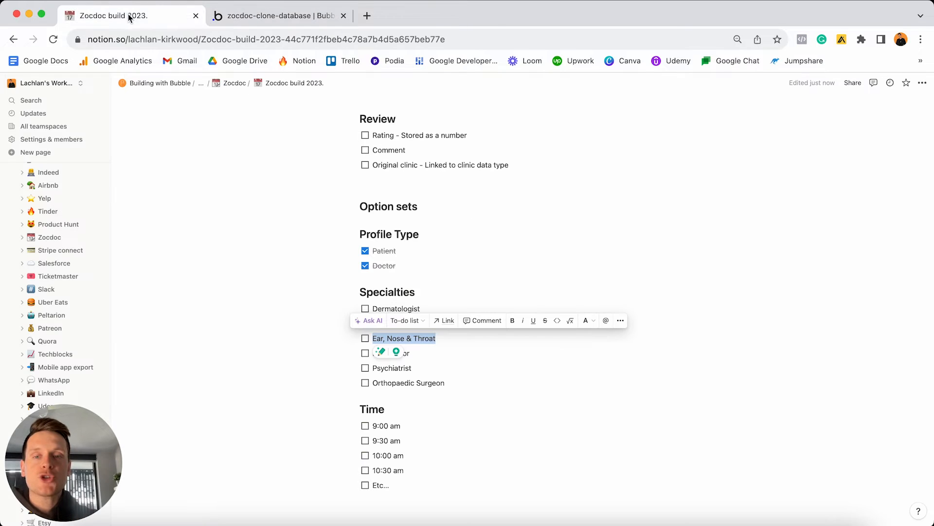
{"action": "left_click", "coordinate": [431, 352]}
{"action": "triple_click", "coordinate": [431, 353]}
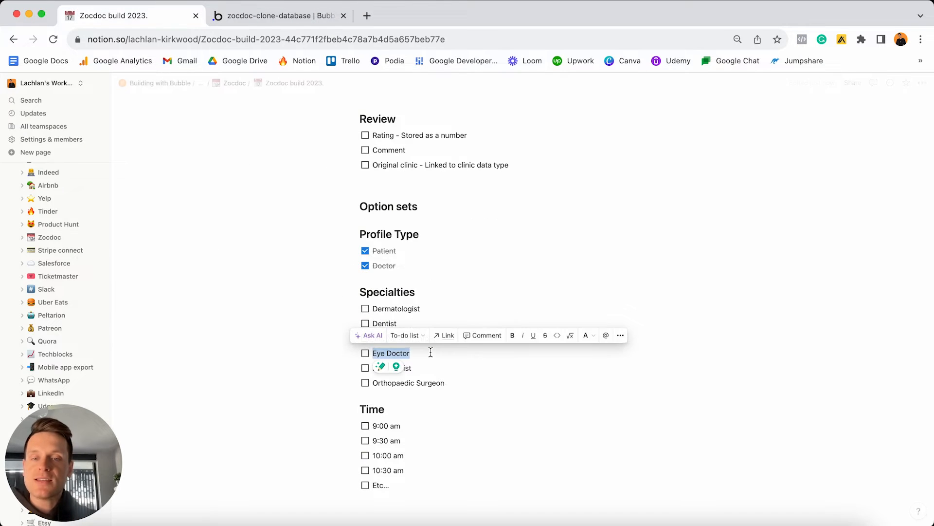
{"action": "left_click", "coordinate": [294, 15]}
{"action": "left_click", "coordinate": [313, 364]}
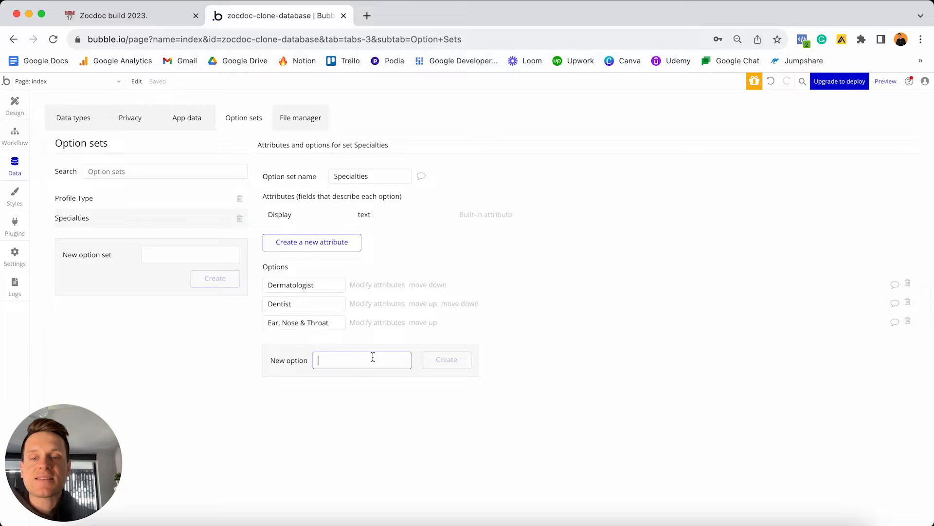
{"action": "key", "text": "super+v"}
{"action": "left_click", "coordinate": [447, 359]}
Add Psychiatrist as a Specialties option copied from the plan.
{"action": "left_click", "coordinate": [171, 15]}
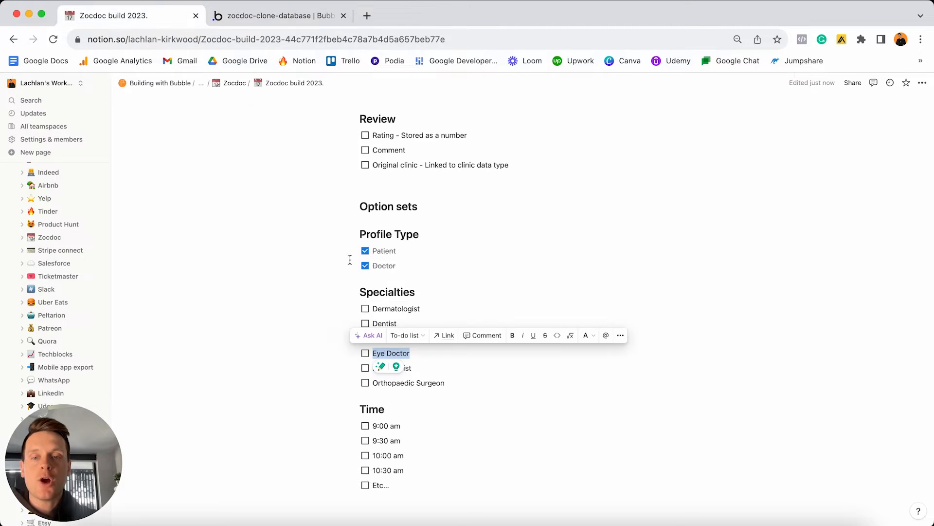
{"action": "left_click", "coordinate": [422, 363]}
{"action": "triple_click", "coordinate": [424, 363]}
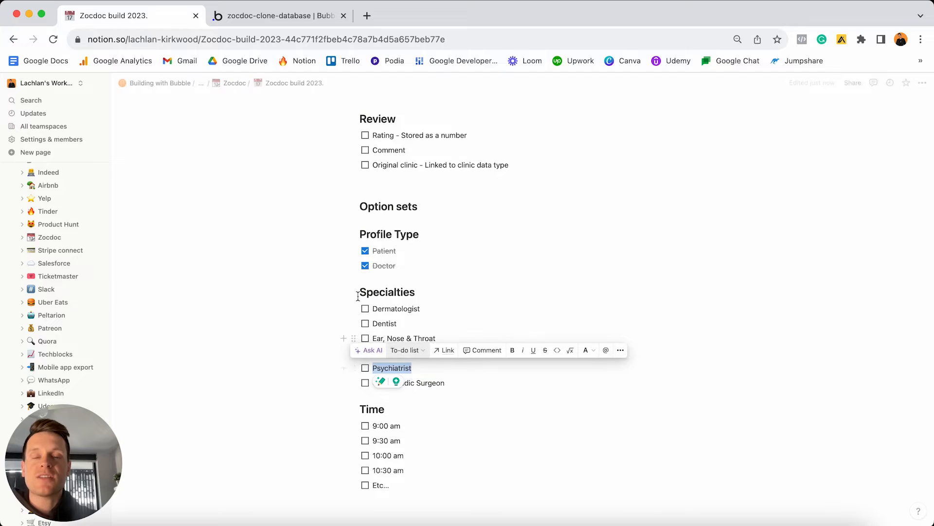
{"action": "left_click", "coordinate": [280, 15]}
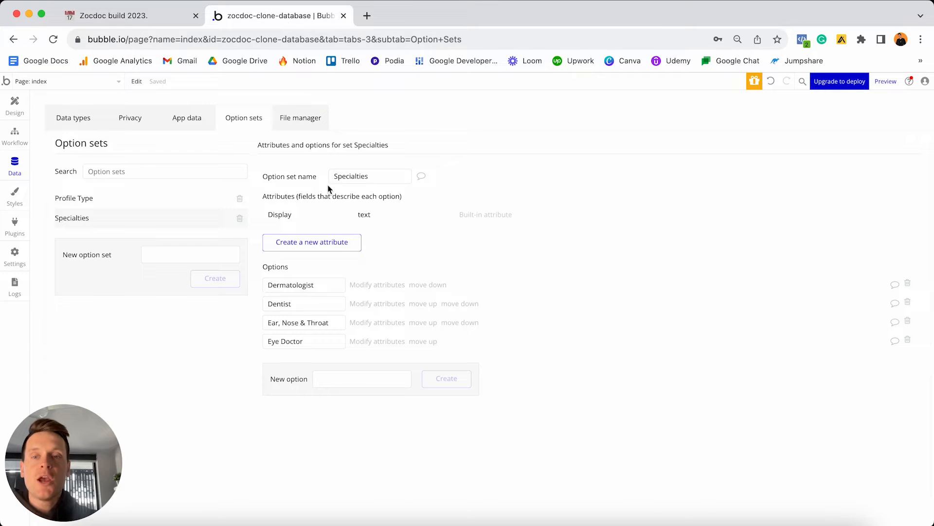
{"action": "left_click", "coordinate": [341, 380]}
{"action": "key", "text": "super+v"}
{"action": "left_click", "coordinate": [453, 383]}
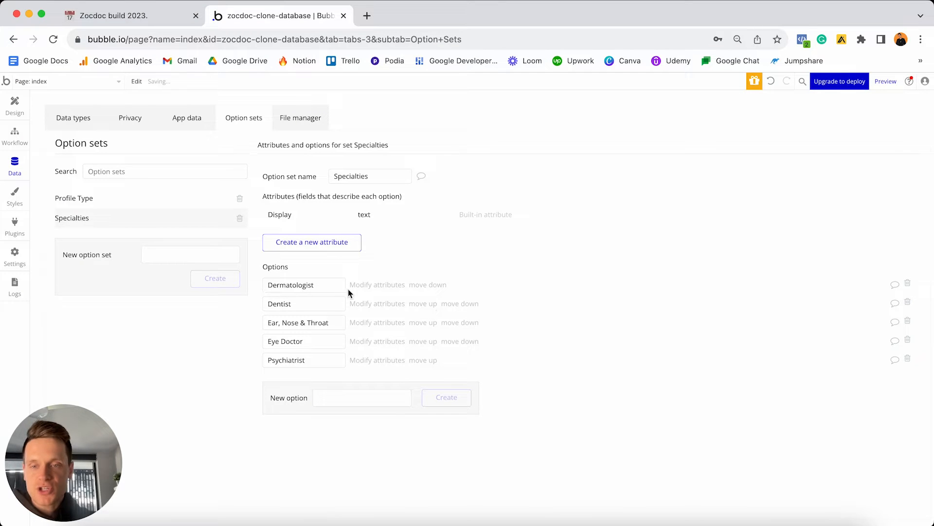
Add Orthopaedic Surgeon as the sixth Specialties option.
{"action": "left_click", "coordinate": [171, 18]}
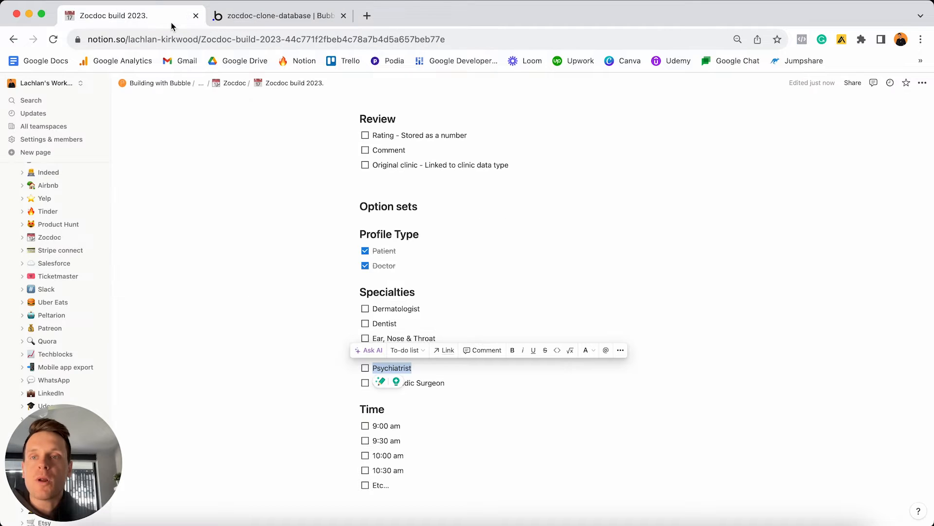
{"action": "left_click", "coordinate": [451, 384]}
{"action": "triple_click", "coordinate": [452, 386]}
{"action": "key", "text": "super+c"}
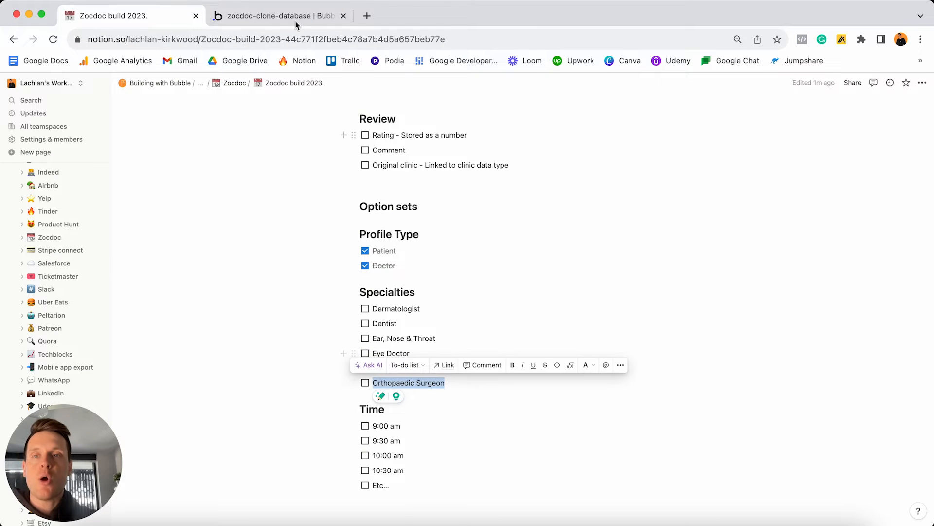
{"action": "left_click", "coordinate": [279, 16]}
{"action": "left_click", "coordinate": [343, 404]}
{"action": "key", "text": "super+v"}
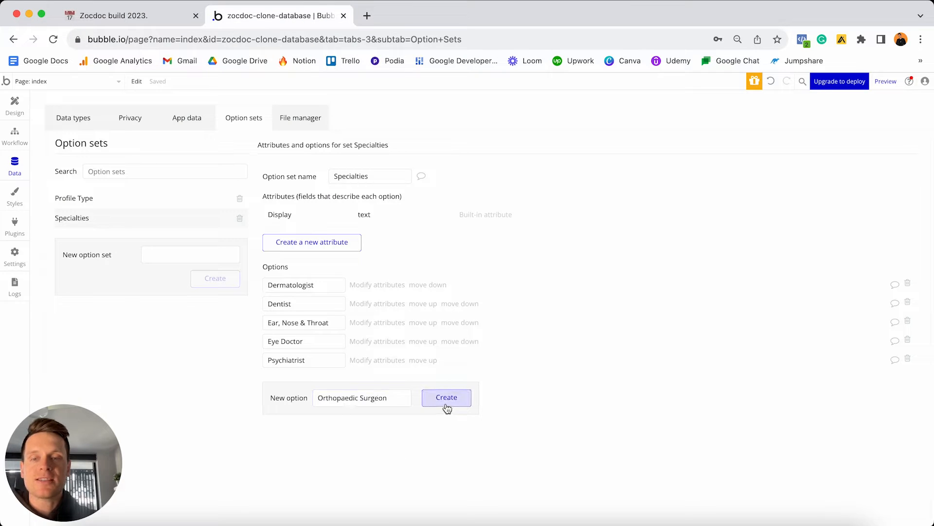
{"action": "left_click", "coordinate": [445, 404]}
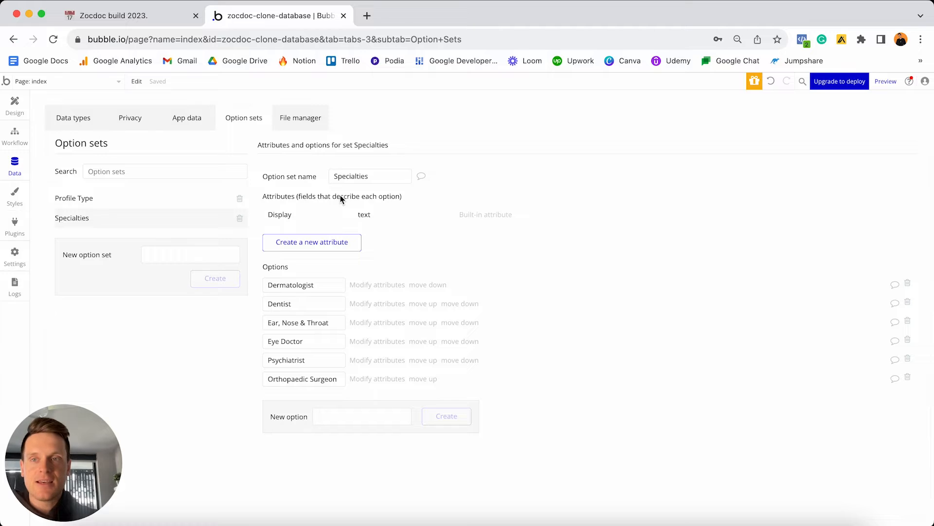
In Notion, select all six Specialties items and tick them off.
{"action": "left_click", "coordinate": [178, 17]}
{"action": "left_click_drag", "start_coordinate": [452, 386], "coordinate": [364, 311]}
{"action": "left_click", "coordinate": [364, 311]}
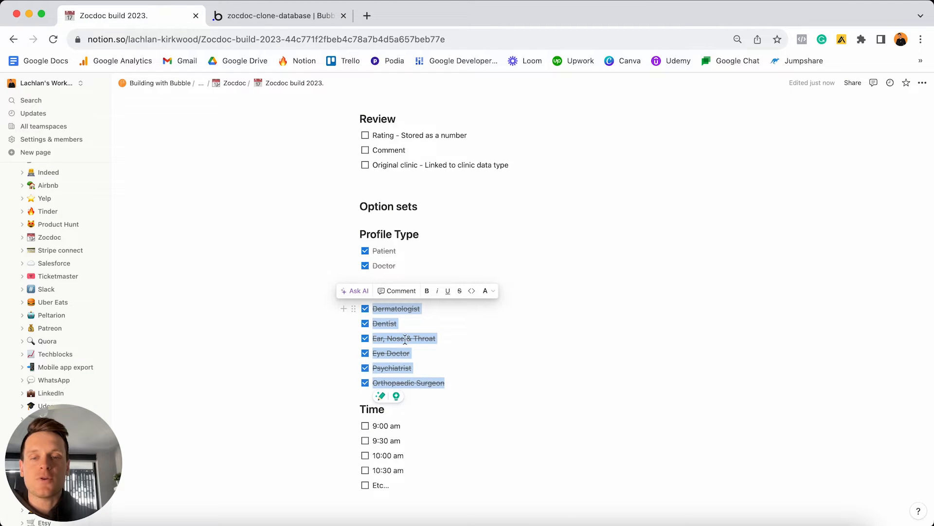
{"action": "left_click", "coordinate": [431, 411]}
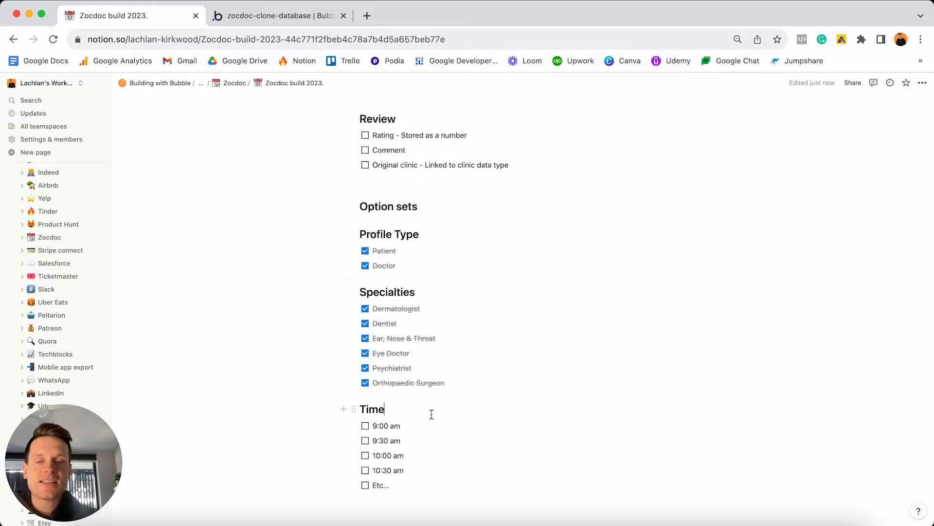
Review the Time heading and the 9:00 am item in the Notion plan.
{"action": "double_click", "coordinate": [431, 413]}
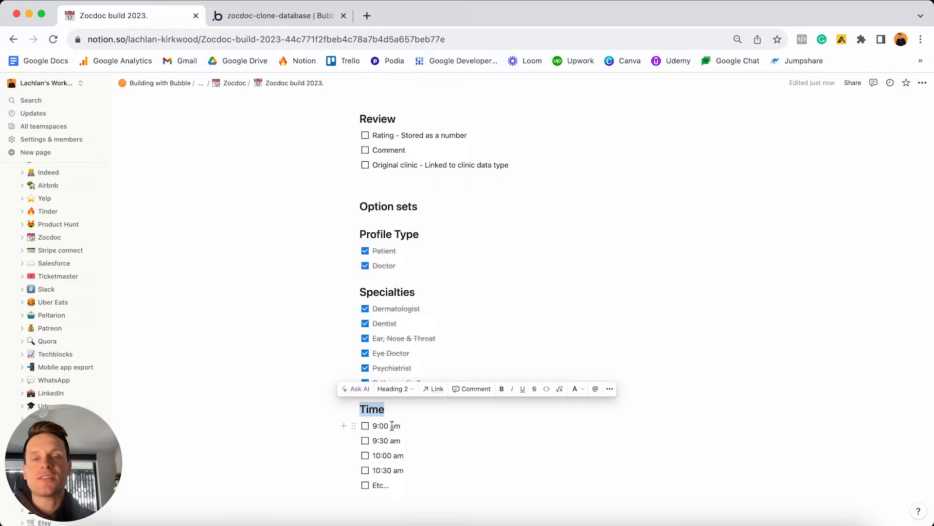
{"action": "left_click", "coordinate": [392, 426]}
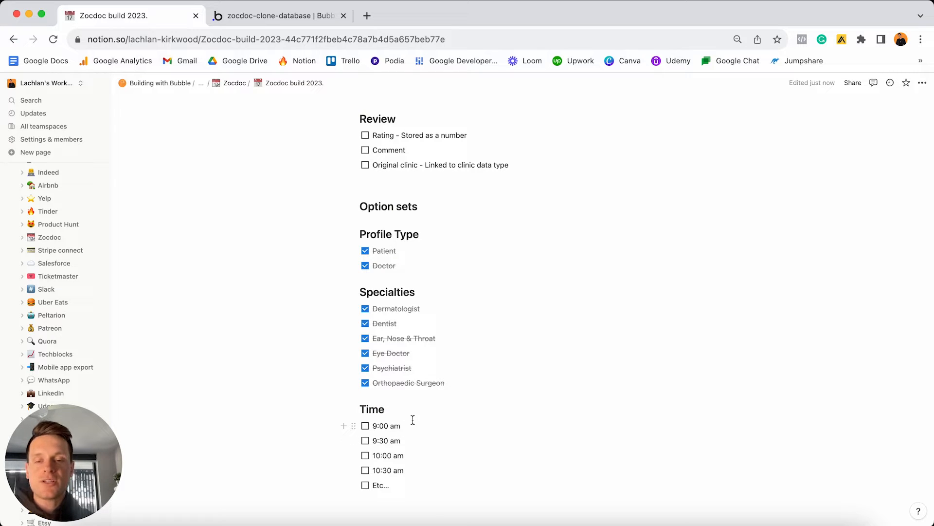
{"action": "key", "text": "super+a"}
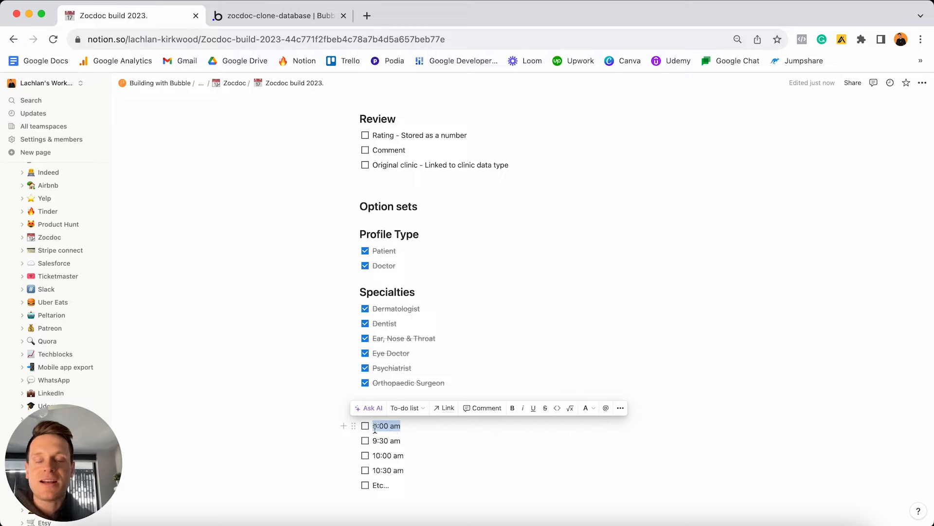
{"action": "left_click", "coordinate": [381, 428]}
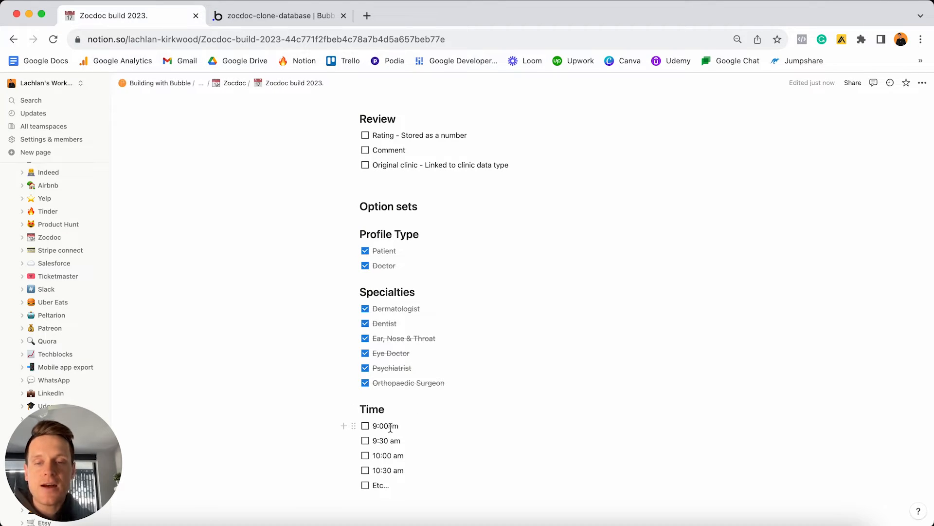
Fix the 9:00 am item's spacing and remove the stray leading zero, then return to Bubble.
{"action": "mouse_move", "coordinate": [390, 427]}
{"action": "left_click", "coordinate": [390, 454]}
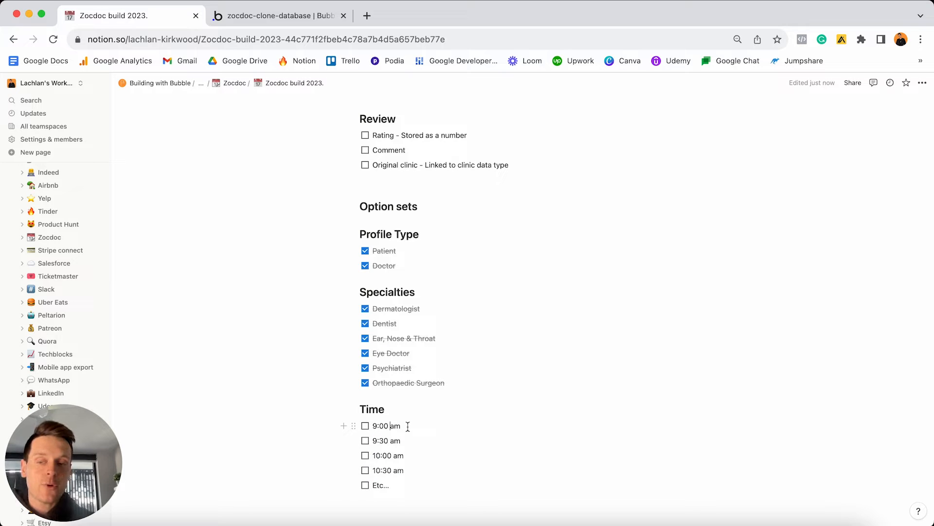
{"action": "left_click", "coordinate": [372, 426]}
{"action": "type", "text": "0"}
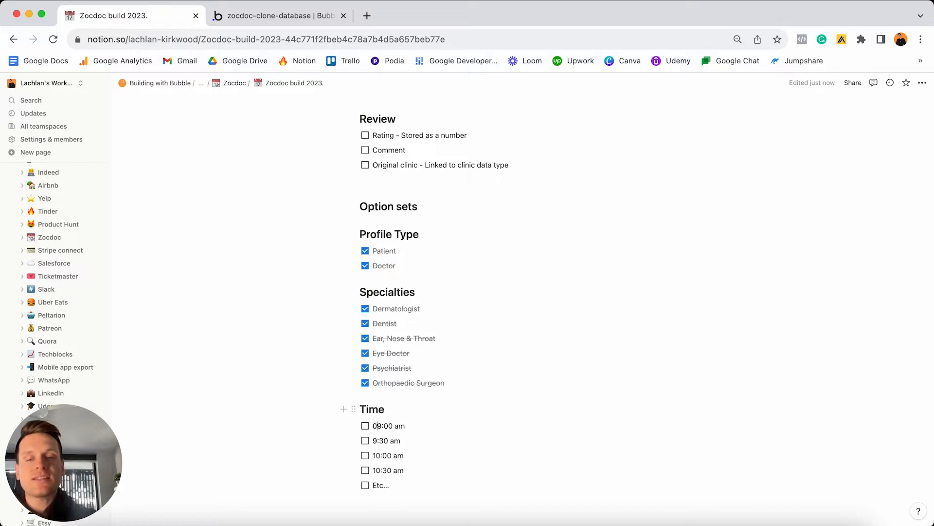
{"action": "key", "text": "BackSpace"}
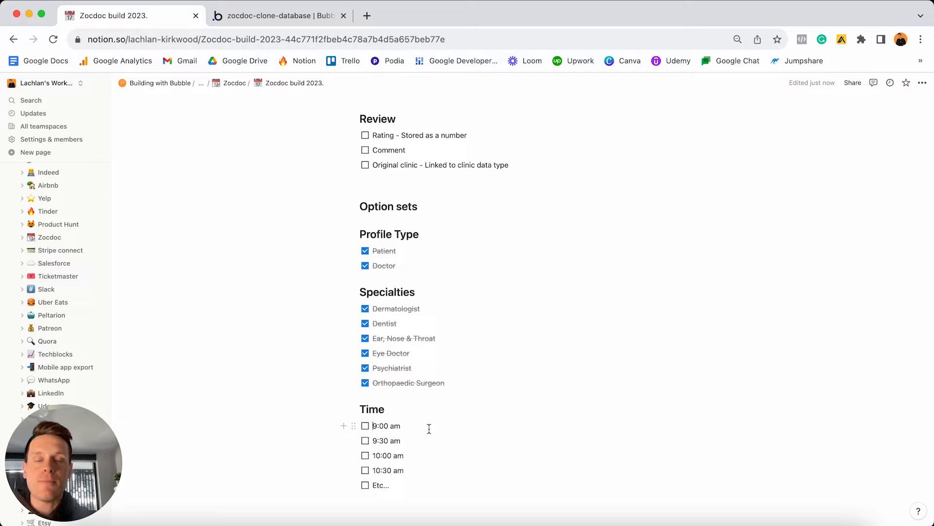
{"action": "left_click", "coordinate": [302, 15]}
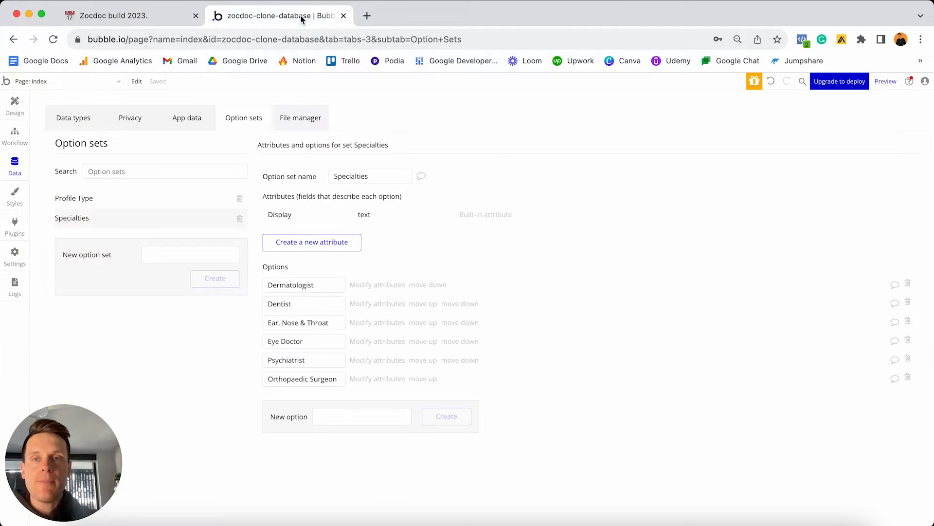
Create a Time option set with 9:00 am as its first option.
{"action": "left_click", "coordinate": [216, 257]}
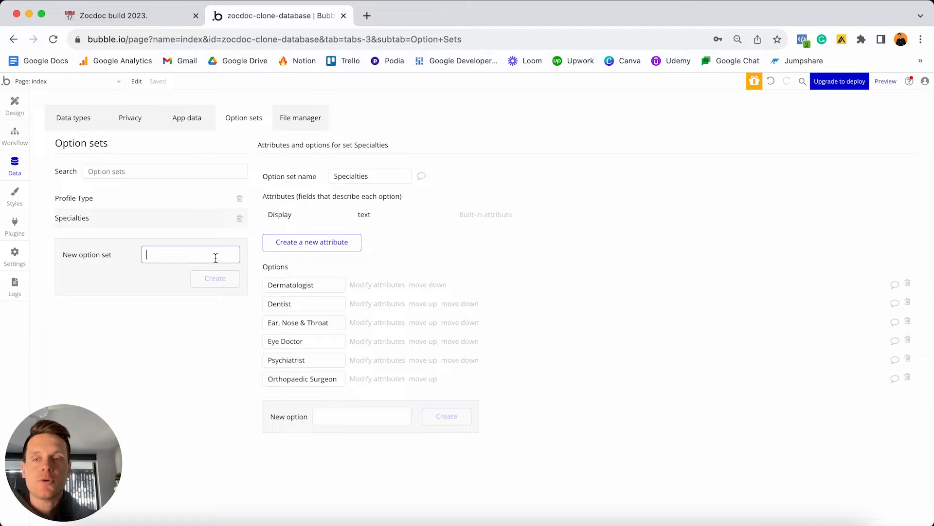
{"action": "type", "text": "Time"}
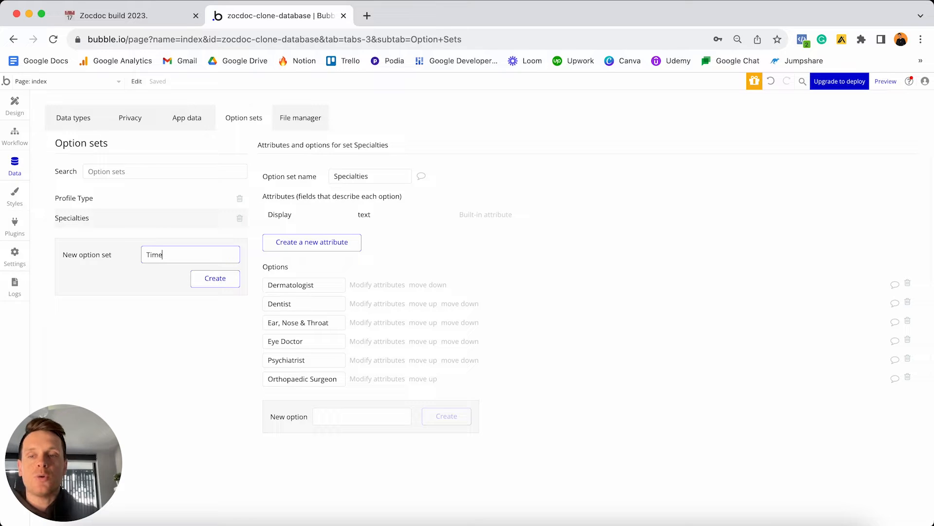
{"action": "key", "text": "Return"}
{"action": "left_click", "coordinate": [336, 299]}
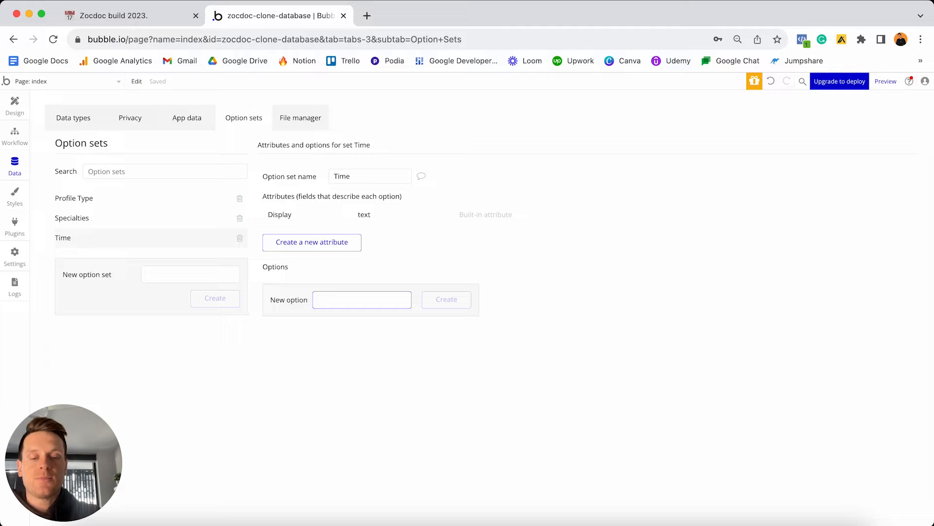
{"action": "type", "text": "9:00 am"}
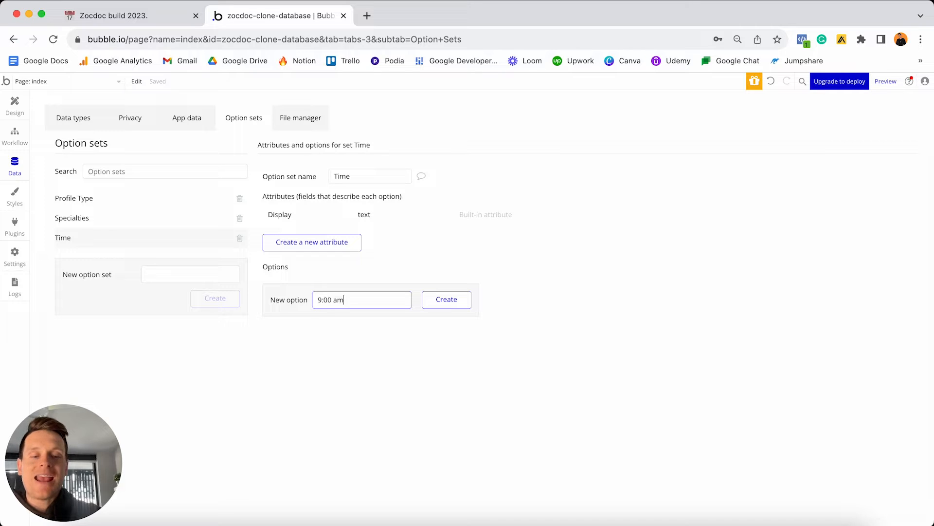
{"action": "key", "text": "Return"}
Add 9:30 am, 10:00 am and 10:30 am as further Time options.
{"action": "type", "text": "9:30am"}
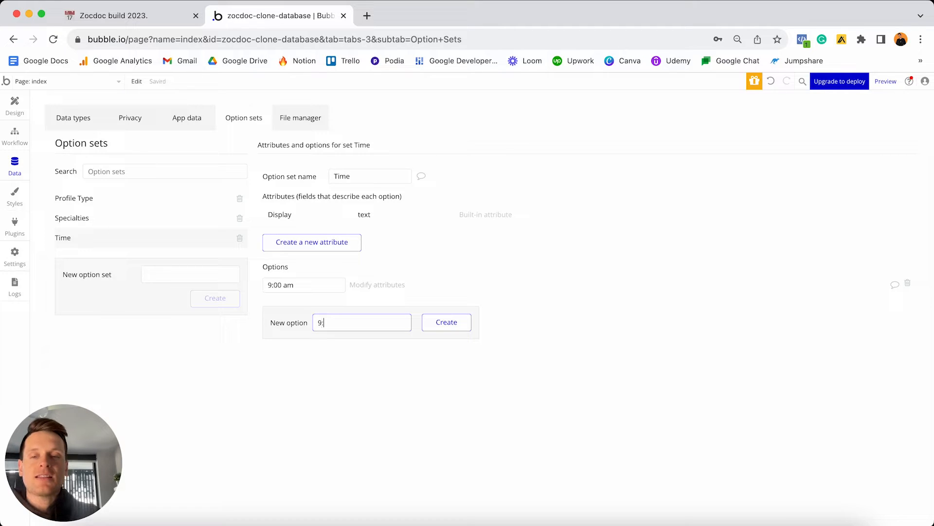
{"action": "key", "text": "BackSpace"}
{"action": "key", "text": "BackSpace"}
{"action": "type", "text": "am"}
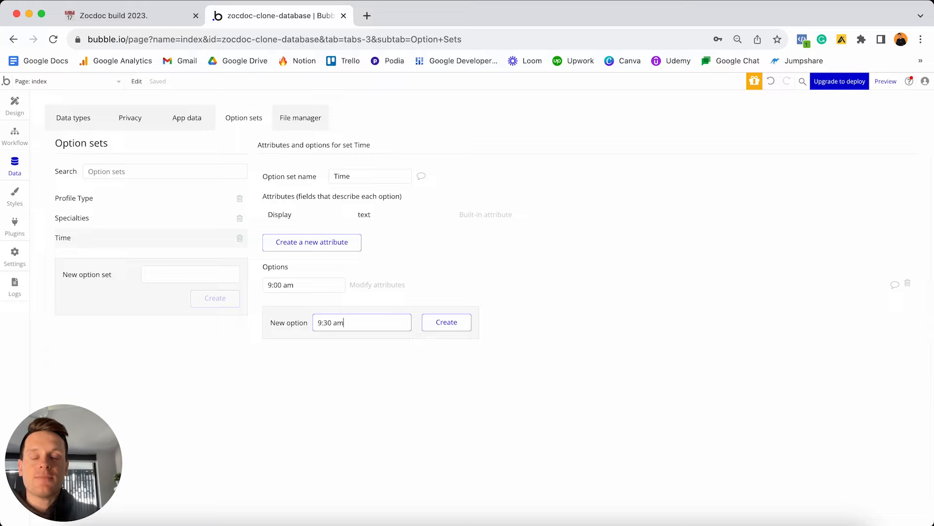
{"action": "key", "text": "Return"}
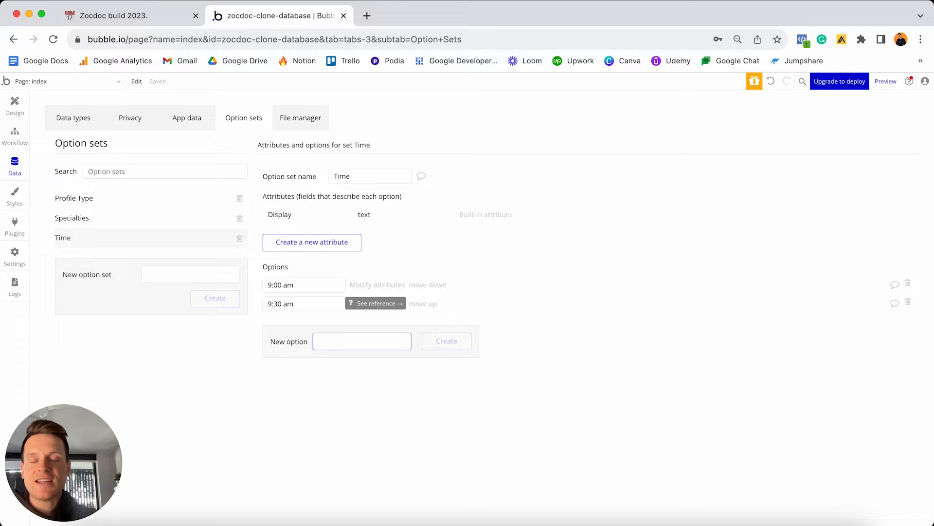
{"action": "type", "text": "10:00 am"}
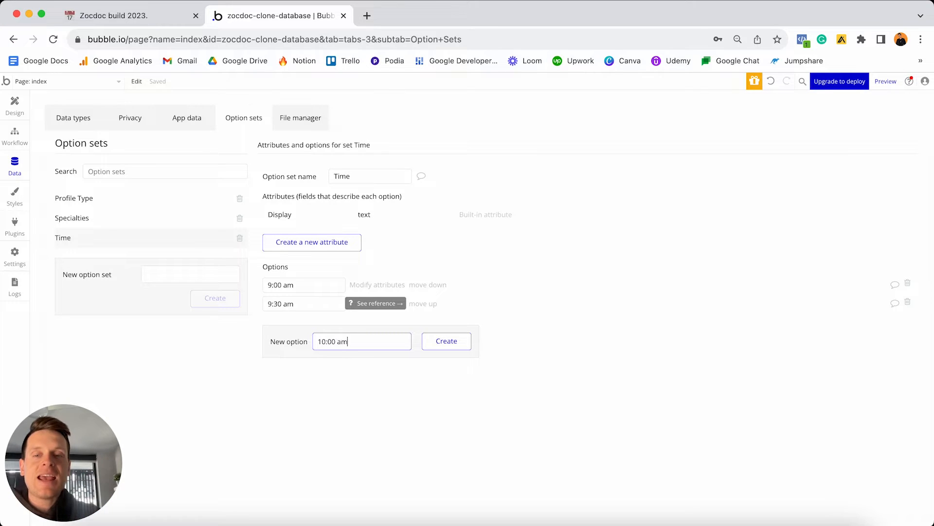
{"action": "key", "text": "Return"}
{"action": "type", "text": "10:30 a"}
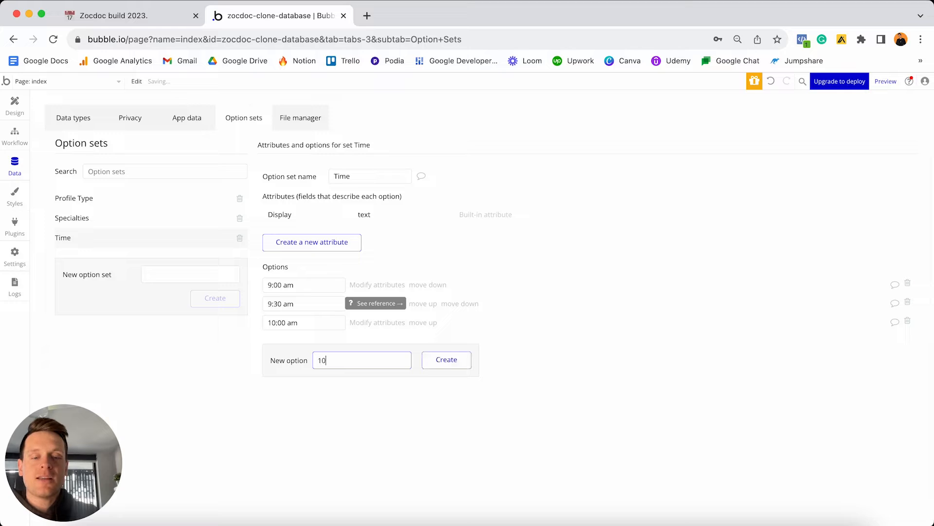
{"action": "type", "text": "m"}
{"action": "key", "text": "Return"}
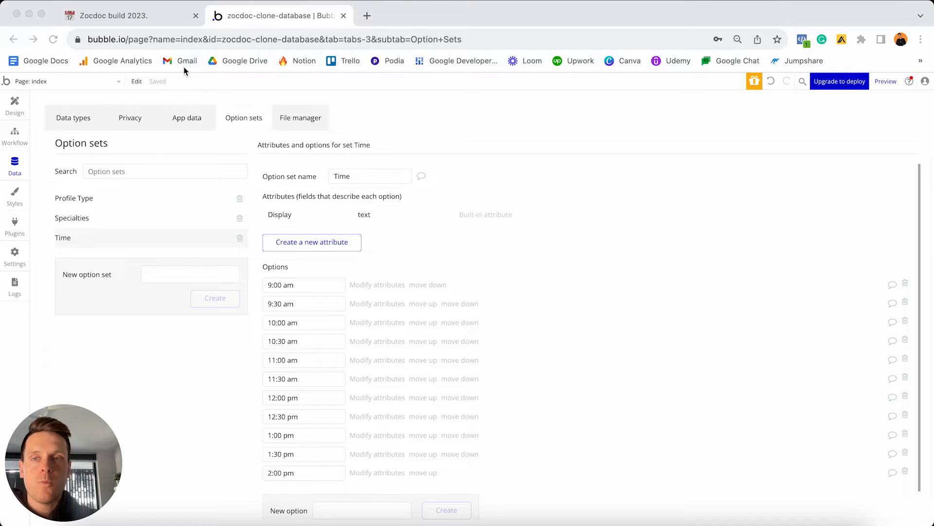
{"action": "left_click", "coordinate": [178, 20]}
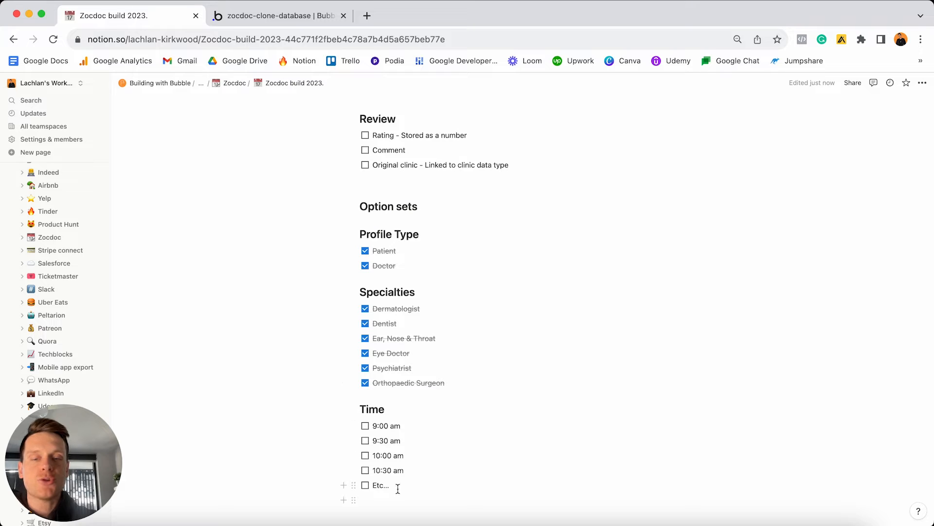
Tick off all five Time items in the Notion plan.
{"action": "left_click_drag", "start_coordinate": [396, 484], "coordinate": [369, 427]}
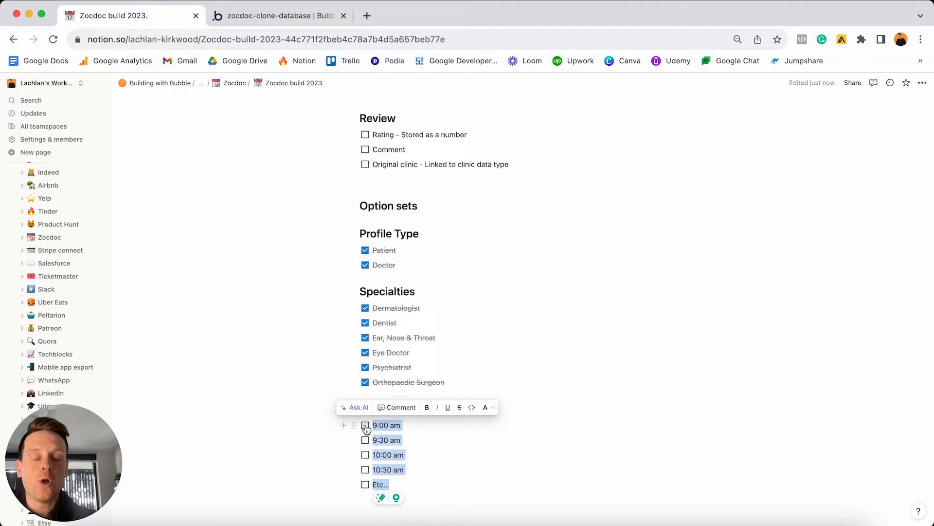
{"action": "left_click", "coordinate": [366, 426]}
{"action": "left_click", "coordinate": [394, 432]}
Review the Profile type line and the User field list, then open Bubble's data types.
{"action": "scroll", "coordinate": [396, 436], "scroll_direction": "up", "scroll_amount": 1}
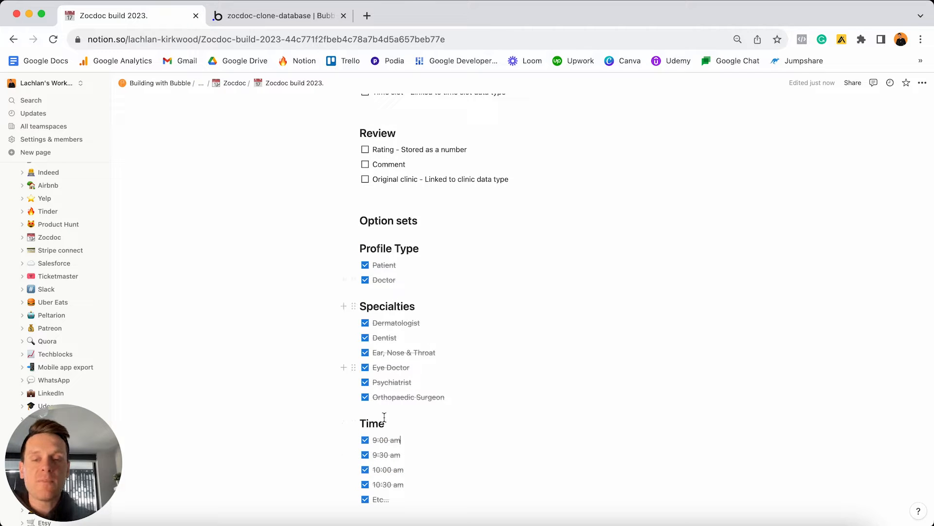
{"action": "scroll", "coordinate": [388, 471], "scroll_direction": "up", "scroll_amount": 8}
{"action": "scroll", "coordinate": [388, 471], "scroll_direction": "up", "scroll_amount": 4}
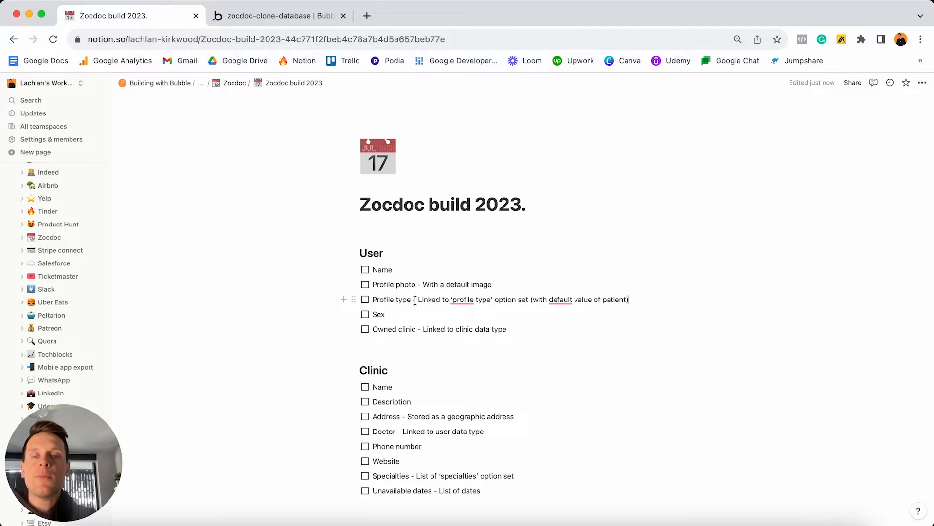
{"action": "triple_click", "coordinate": [415, 301]}
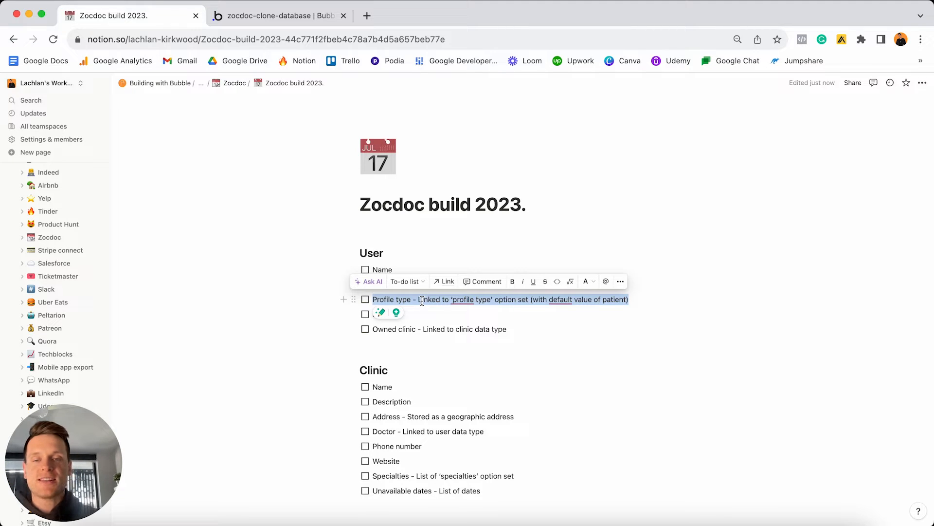
{"action": "left_click", "coordinate": [423, 301]}
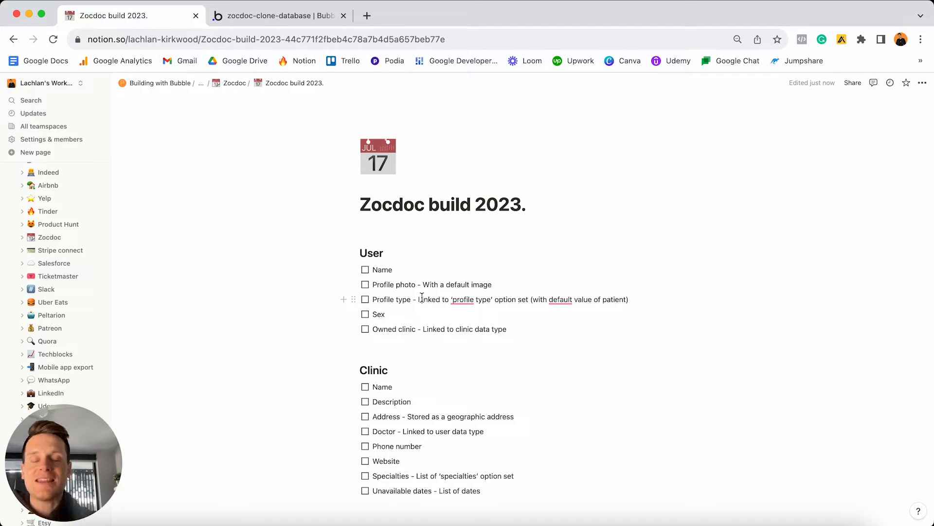
{"action": "left_click_drag", "start_coordinate": [510, 330], "coordinate": [398, 276]}
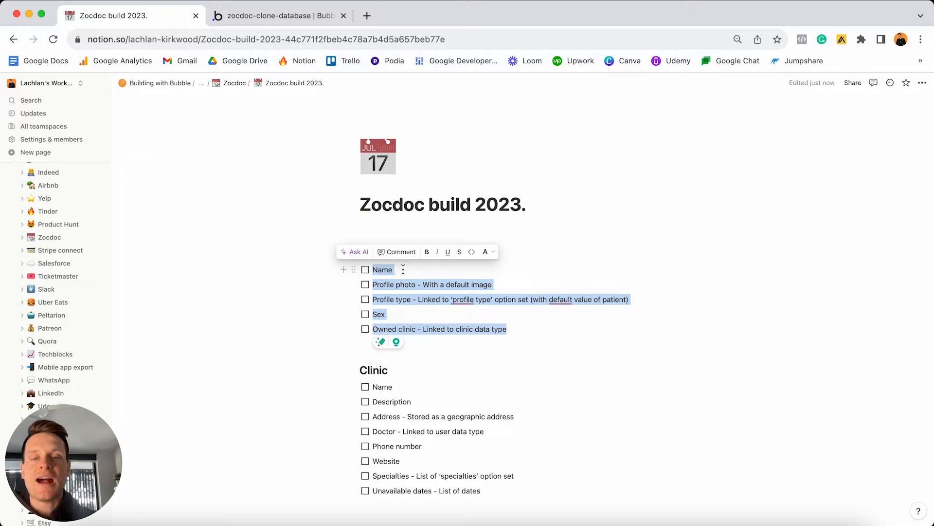
{"action": "left_click", "coordinate": [310, 18]}
{"action": "left_click", "coordinate": [73, 118]}
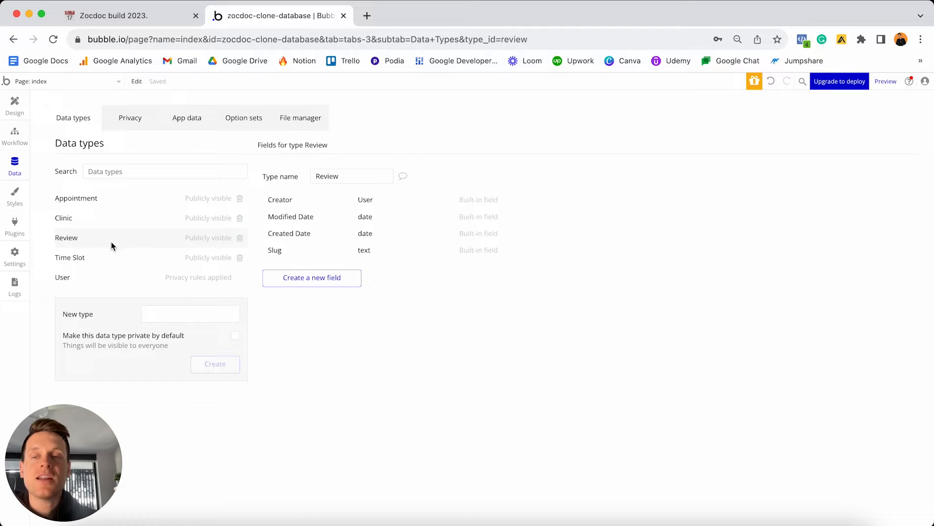
Add a Name field of type text to the User type.
{"action": "left_click", "coordinate": [94, 276]}
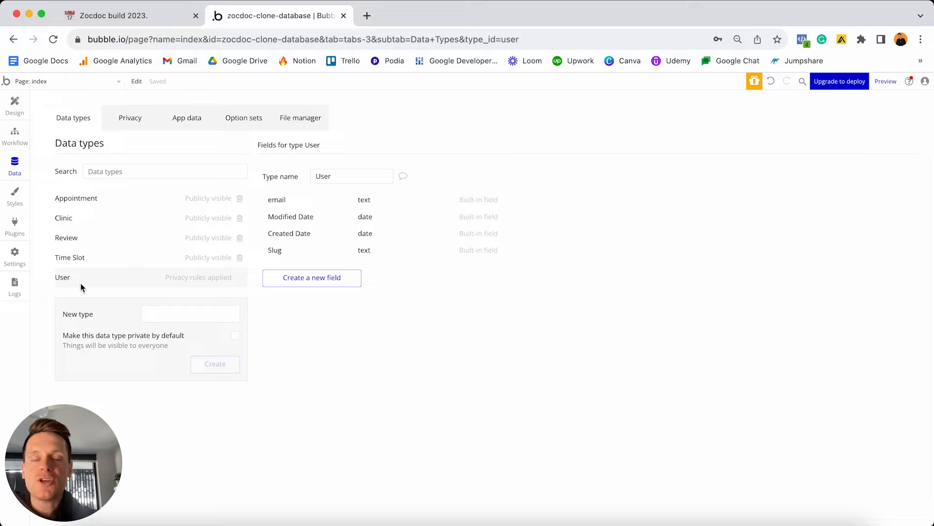
{"action": "left_click", "coordinate": [304, 281]}
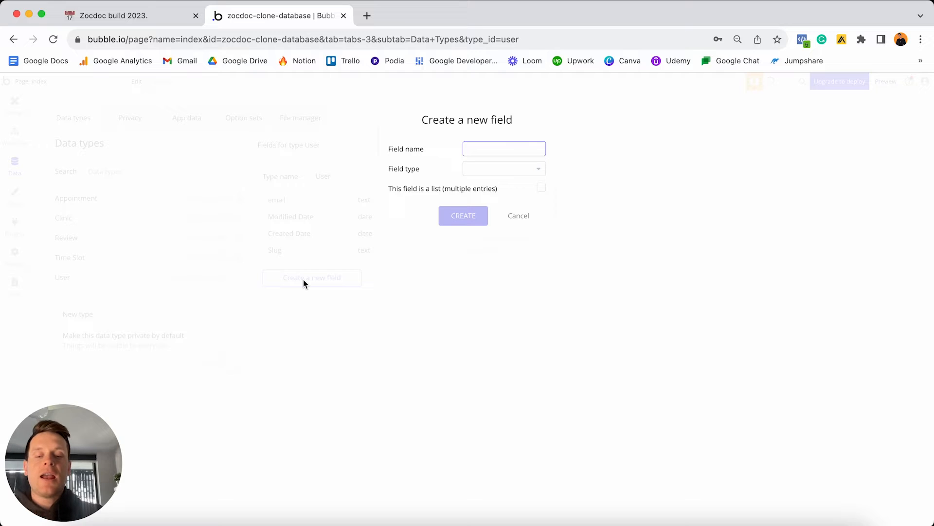
{"action": "type", "text": "Name"}
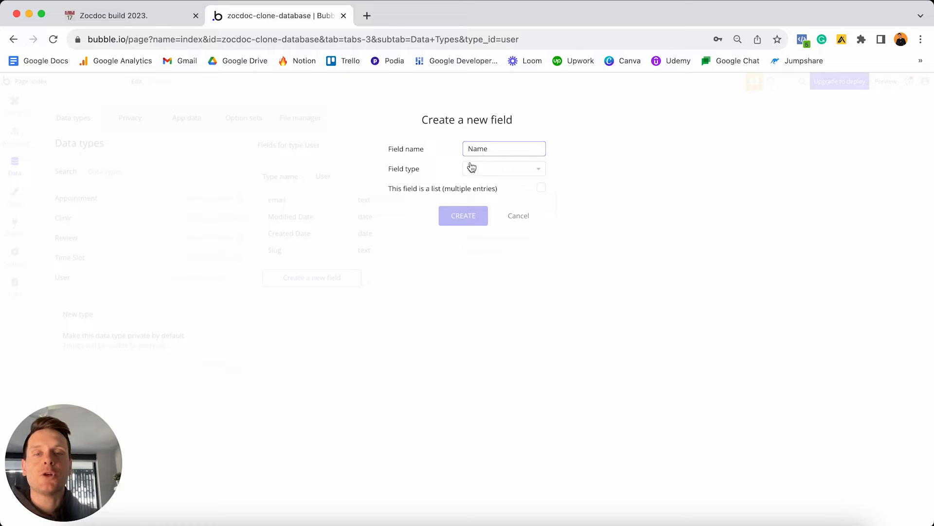
{"action": "left_click", "coordinate": [484, 170]}
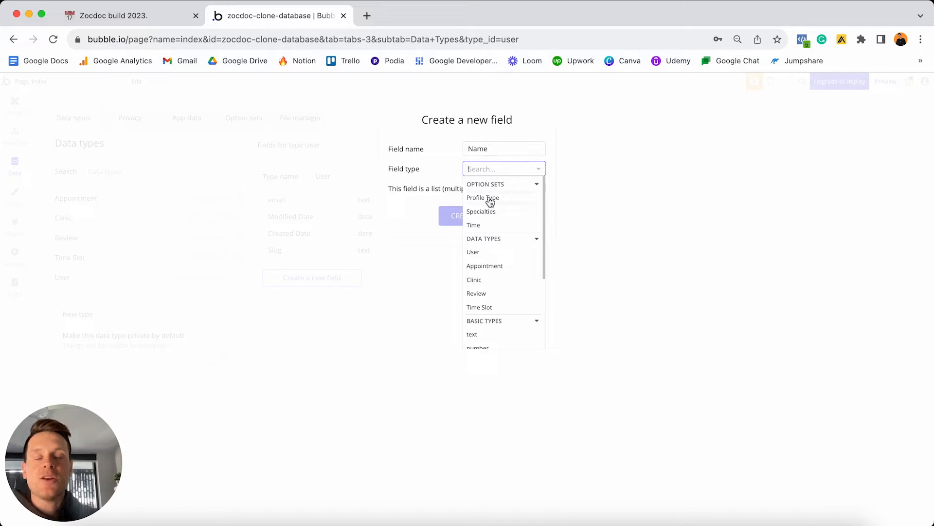
{"action": "scroll", "coordinate": [487, 215], "scroll_direction": "down", "scroll_amount": 5}
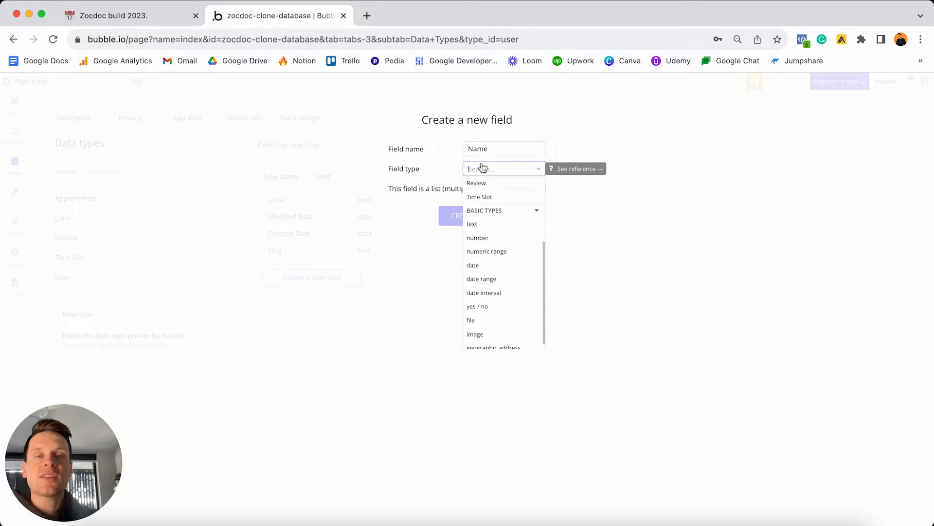
{"action": "left_click", "coordinate": [481, 226]}
{"action": "left_click", "coordinate": [471, 217]}
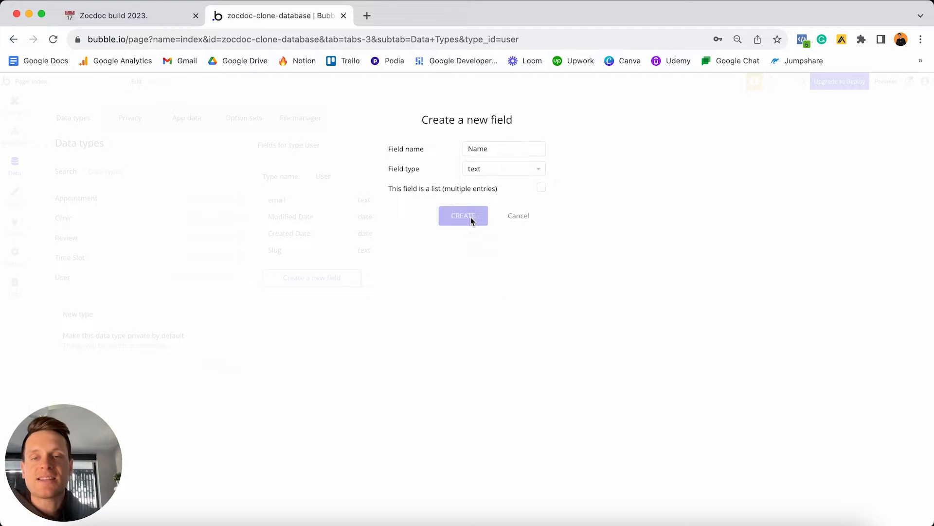
Add a Profile-photo field of type image to the User type.
{"action": "left_click", "coordinate": [338, 295]}
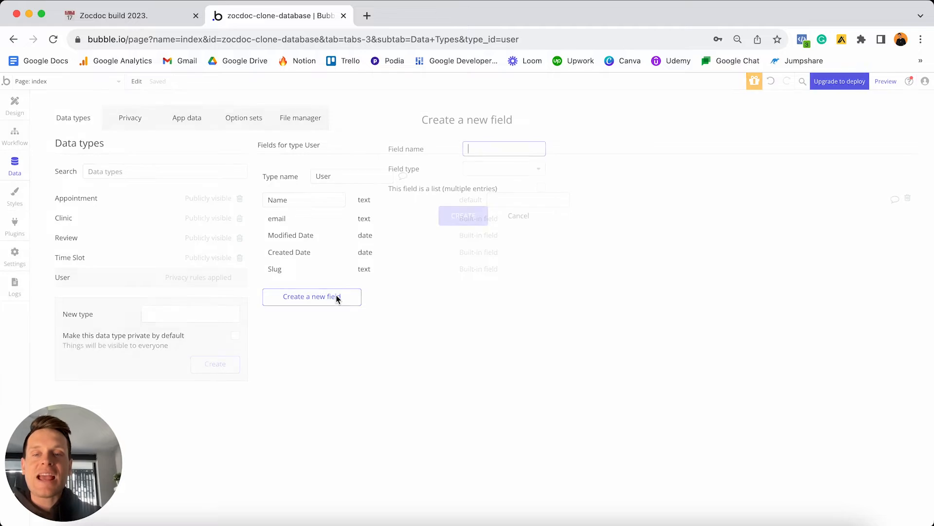
{"action": "type", "text": "Profile-photo"}
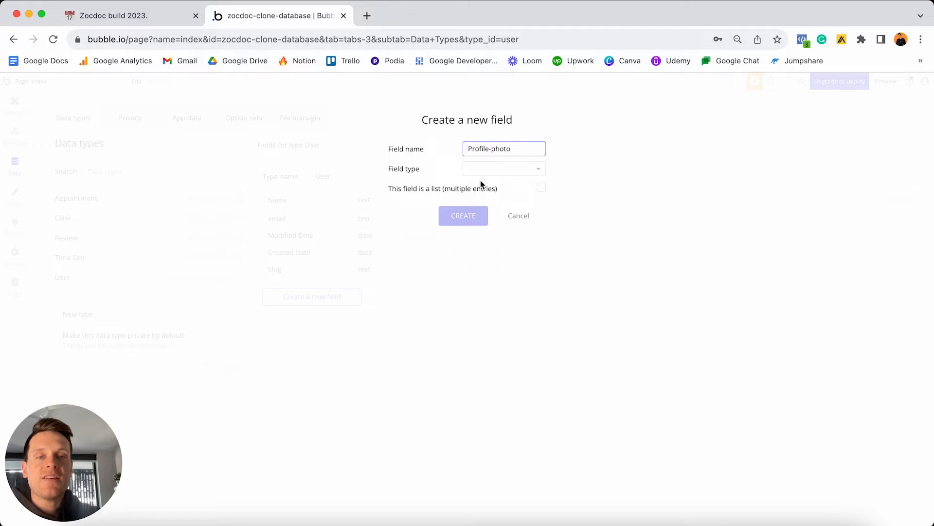
{"action": "left_click", "coordinate": [489, 168]}
{"action": "scroll", "coordinate": [496, 256], "scroll_direction": "down", "scroll_amount": 5}
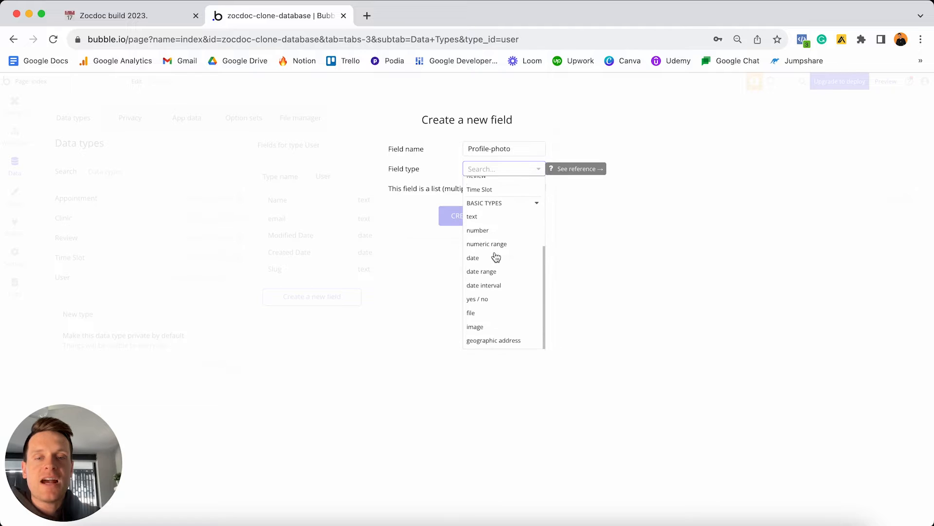
{"action": "left_click", "coordinate": [475, 327]}
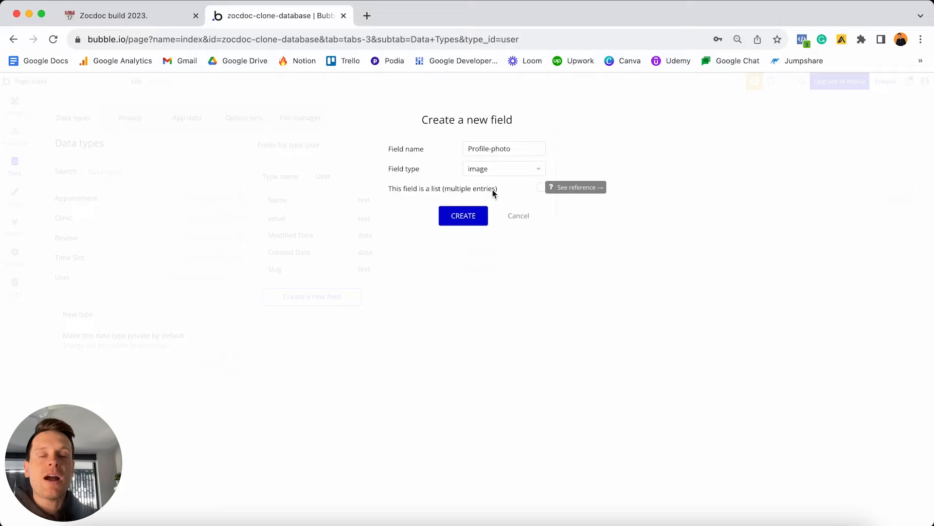
{"action": "left_click", "coordinate": [516, 150]}
{"action": "triple_click", "coordinate": [515, 148]}
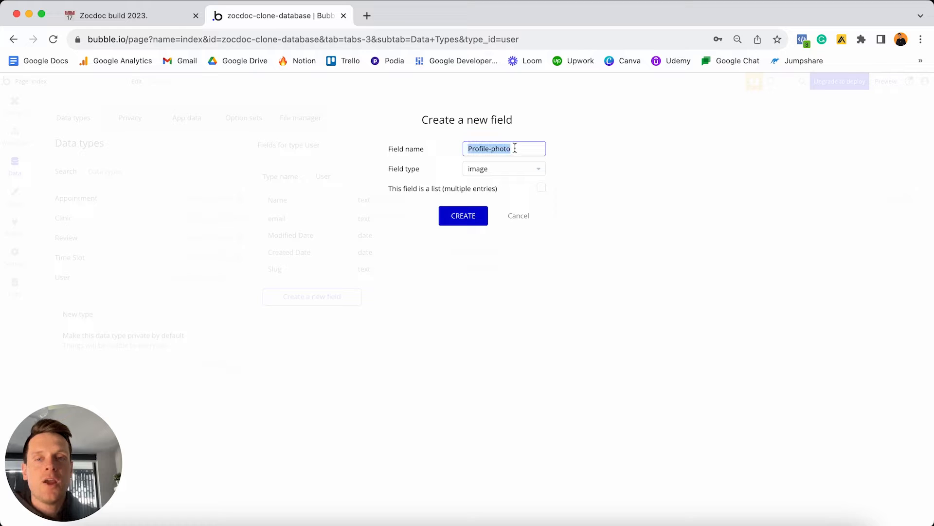
{"action": "left_click", "coordinate": [514, 149]}
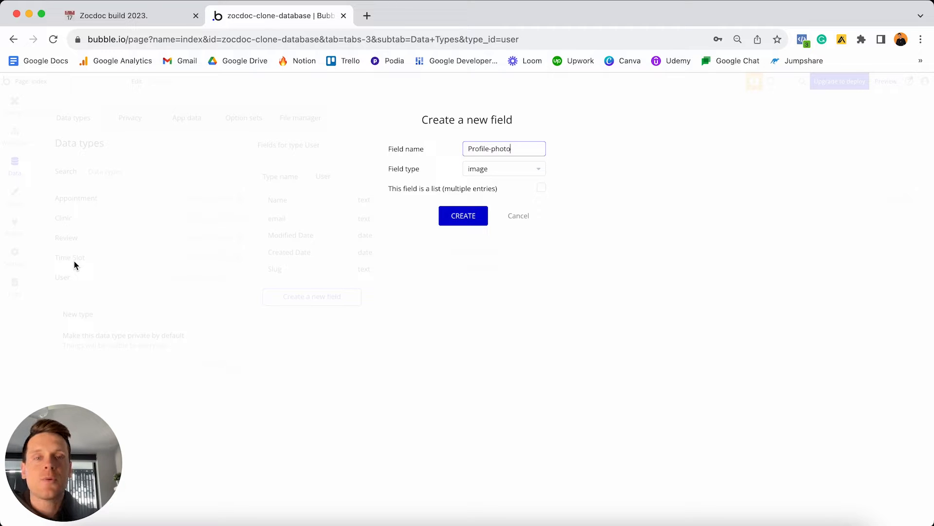
{"action": "mouse_move", "coordinate": [493, 155]}
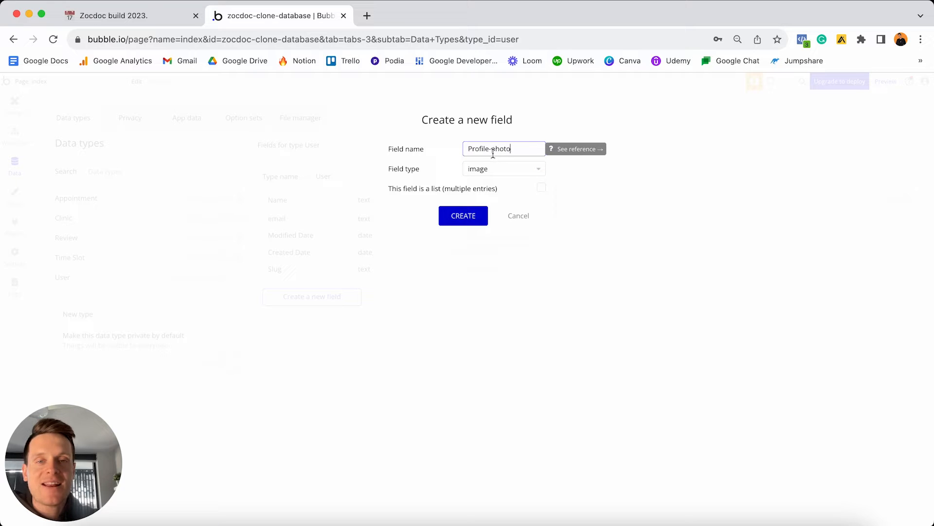
{"action": "left_click", "coordinate": [467, 217]}
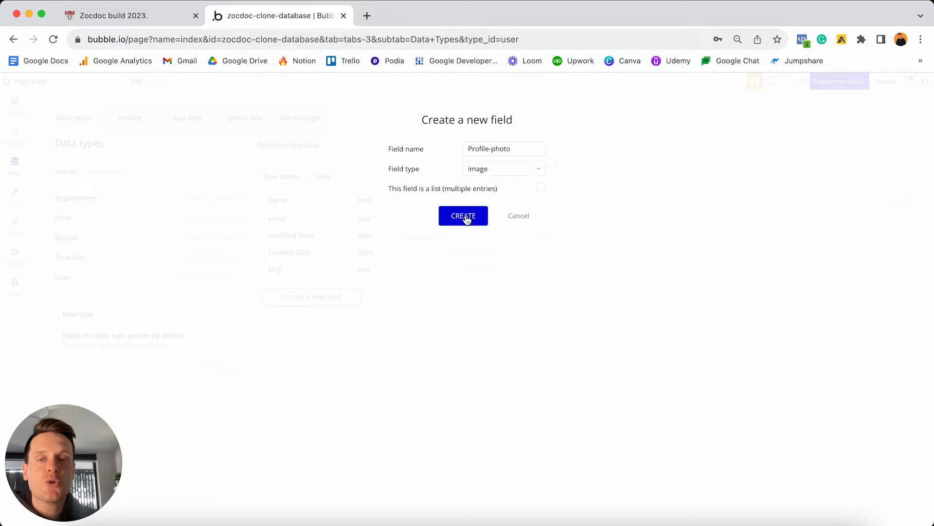
{"action": "left_click", "coordinate": [329, 317]}
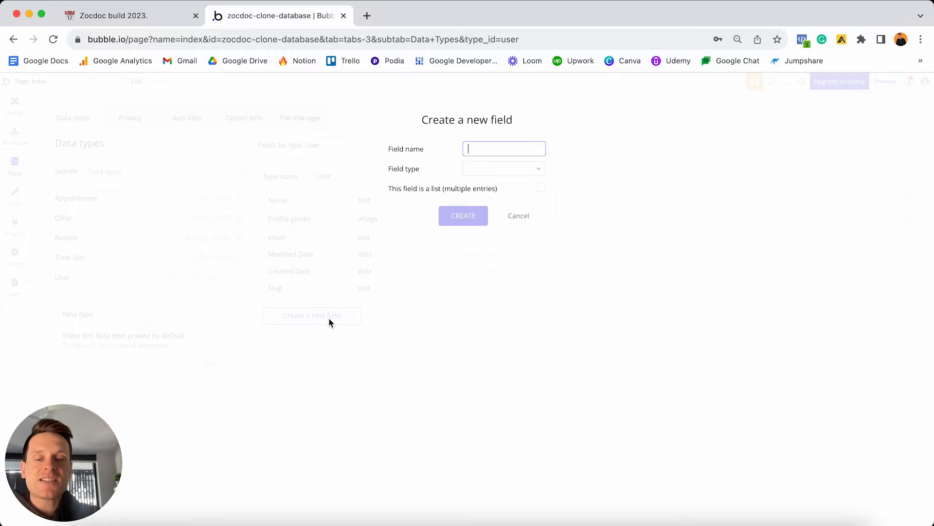
Create a Profile-type field on User that uses the Profile Type option set.
{"action": "type", "text": "Profile-type"}
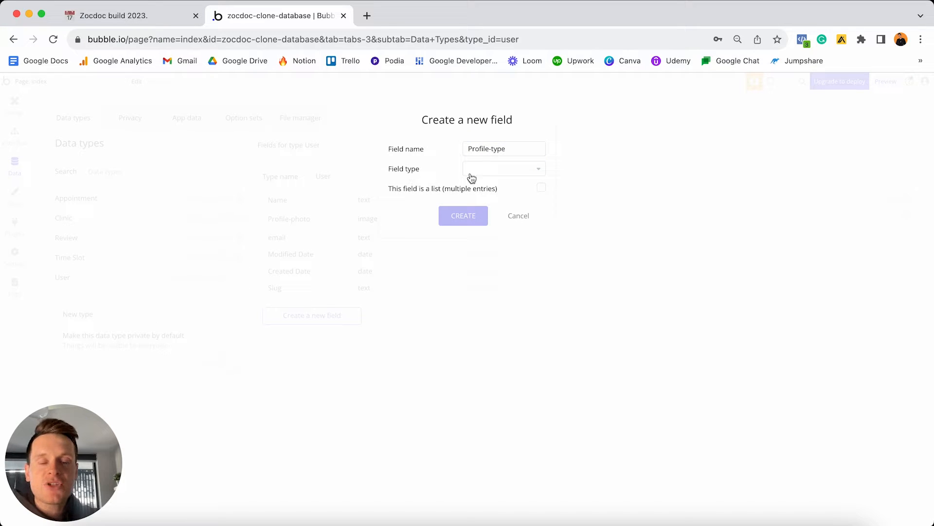
{"action": "left_click", "coordinate": [489, 178]}
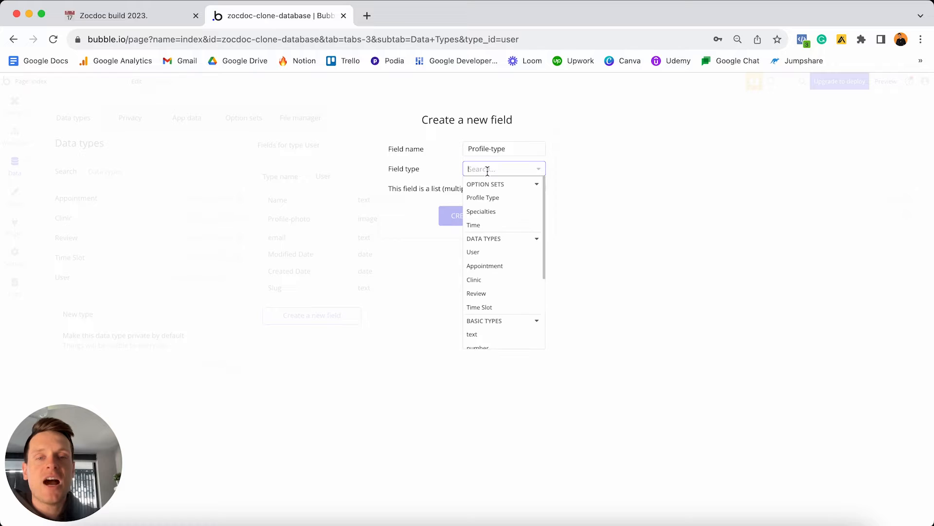
{"action": "left_click", "coordinate": [494, 200]}
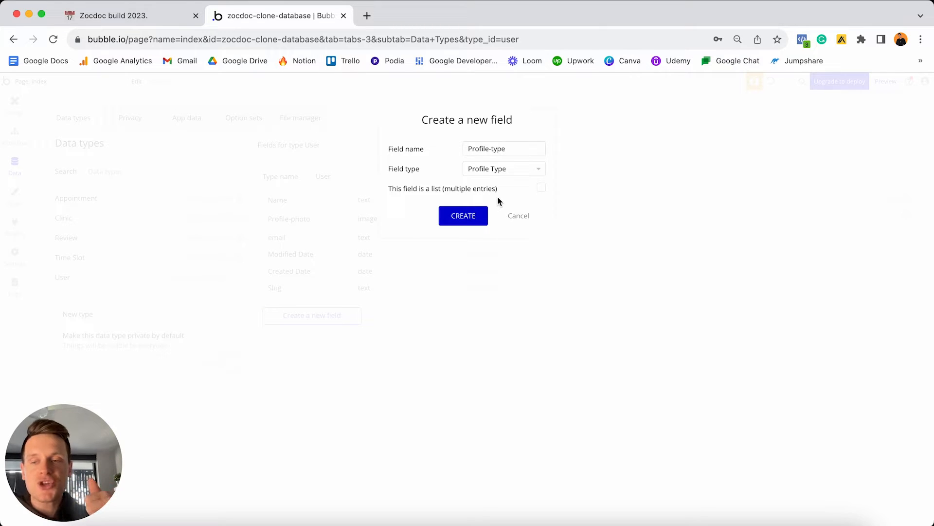
{"action": "left_click", "coordinate": [467, 217]}
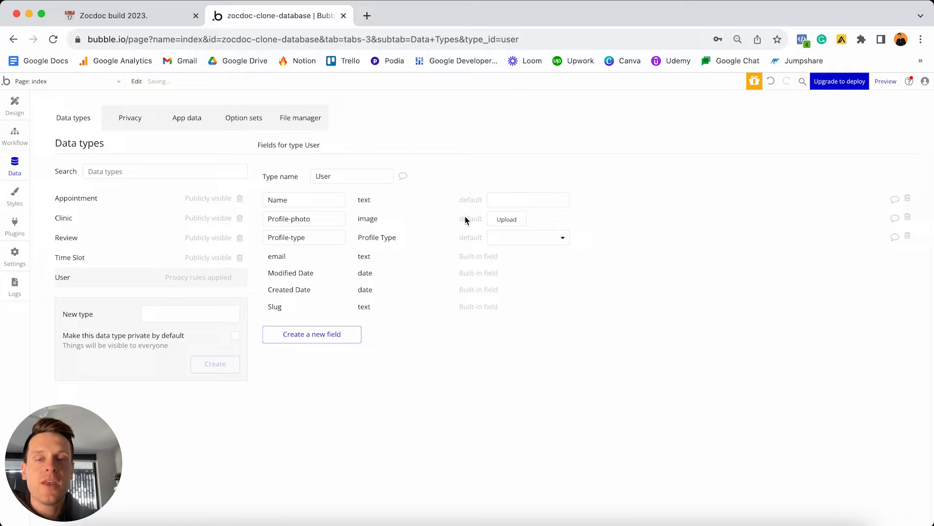
Set Patient as the Profile-type field's default value.
{"action": "left_click", "coordinate": [508, 240]}
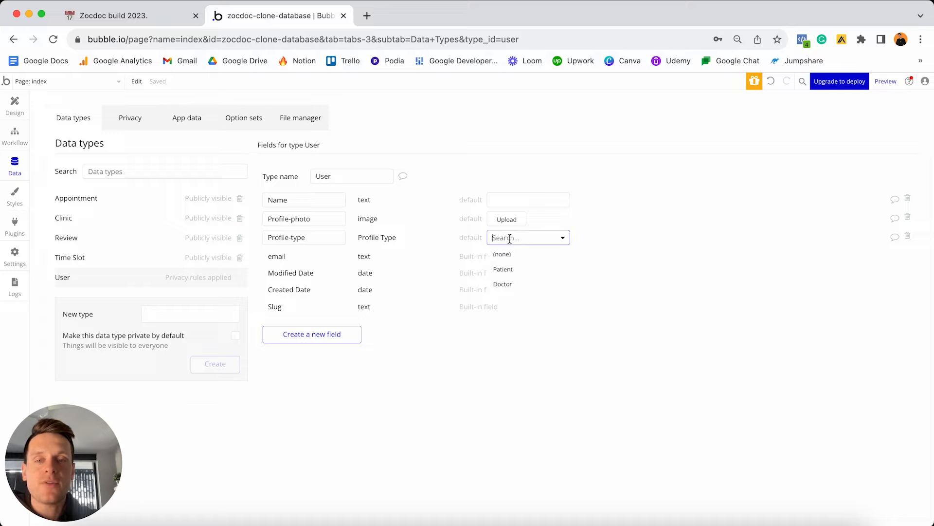
{"action": "left_click", "coordinate": [514, 271]}
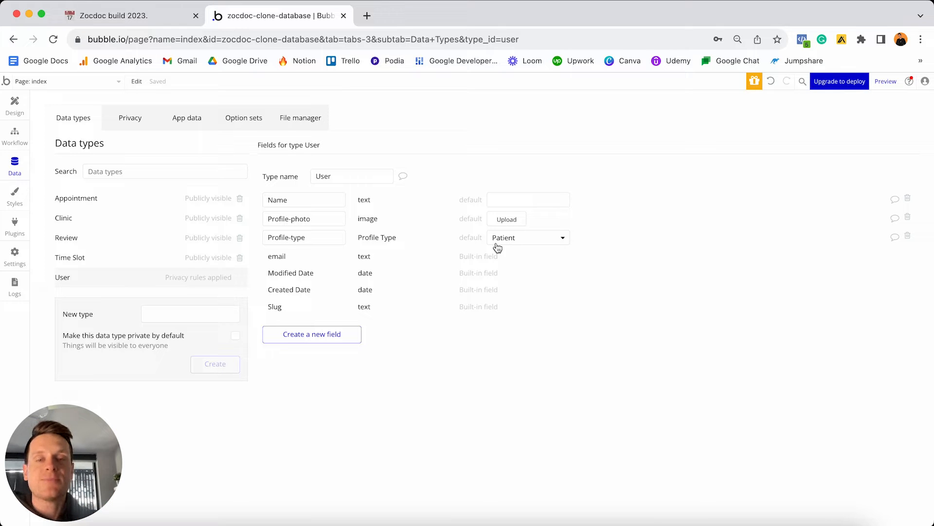
{"action": "left_click", "coordinate": [517, 243]}
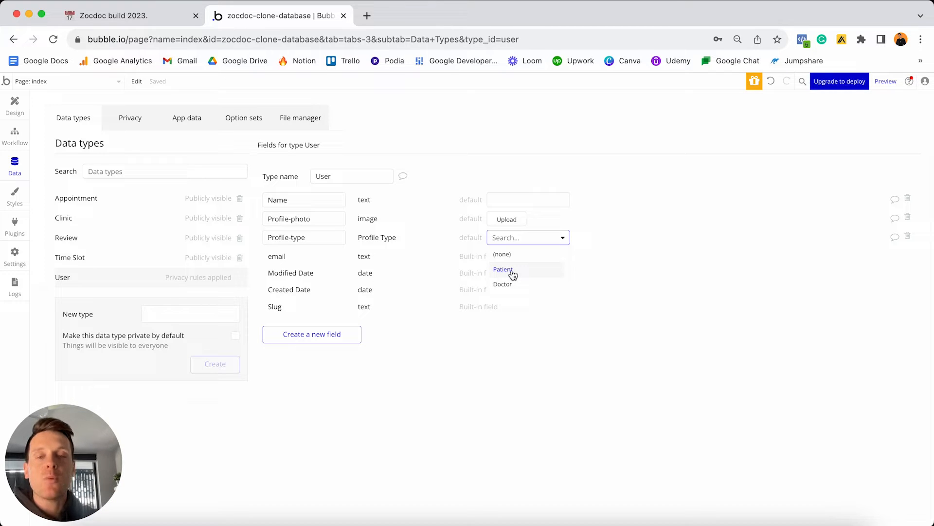
{"action": "left_click", "coordinate": [503, 270]}
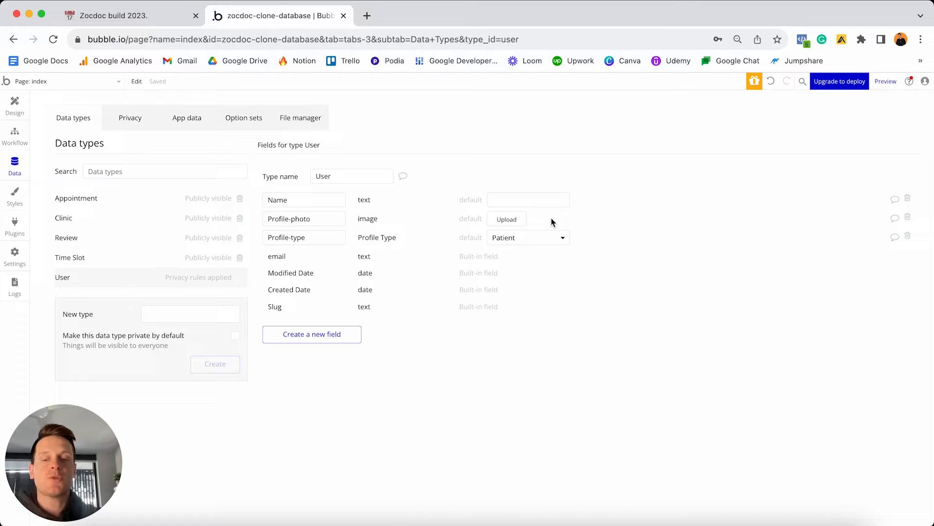
Load the Zocdoc Clone Assets Google Drive folder in a new tab, then return to Bubble.
{"action": "left_click", "coordinate": [366, 15]}
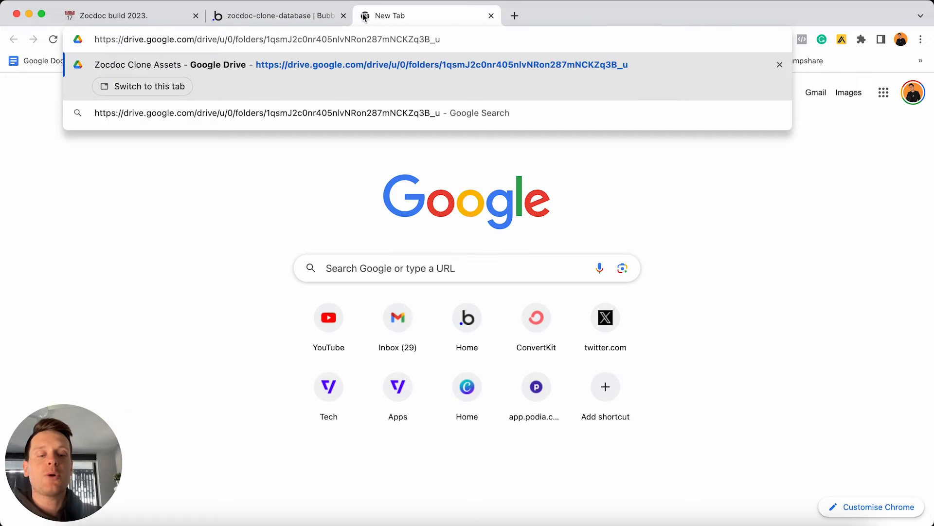
{"action": "key", "text": "Return"}
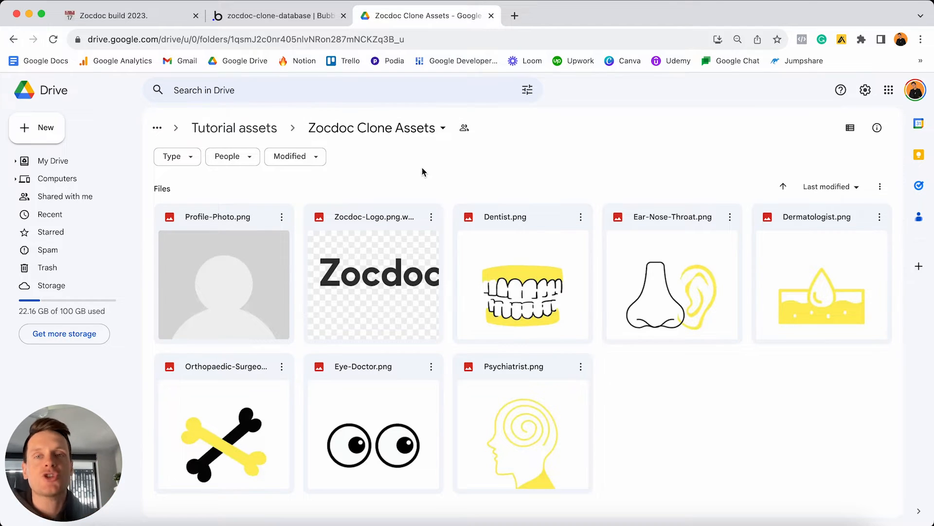
{"action": "left_click", "coordinate": [298, 18]}
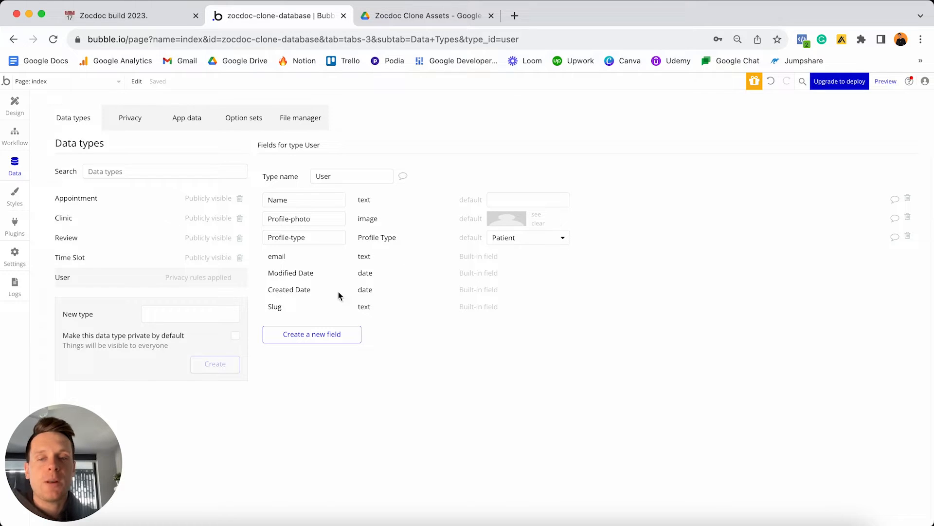
Create a Sex field of type text on the User type.
{"action": "left_click", "coordinate": [312, 333]}
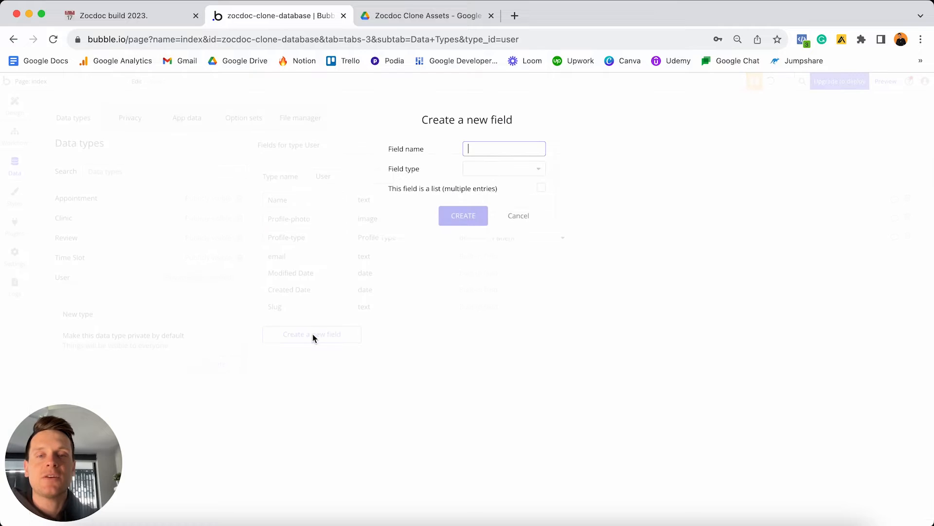
{"action": "type", "text": "Sex"}
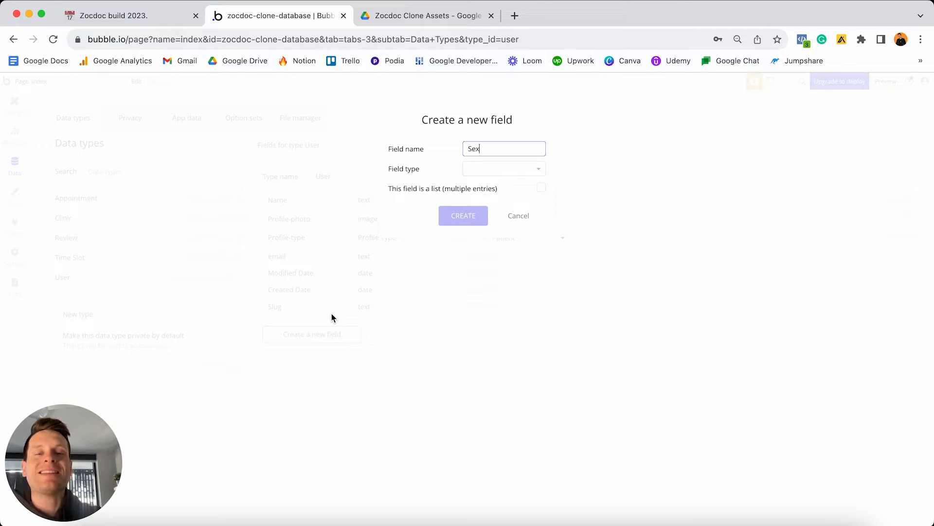
{"action": "left_click", "coordinate": [497, 169]}
{"action": "scroll", "coordinate": [494, 230], "scroll_direction": "down", "scroll_amount": 3}
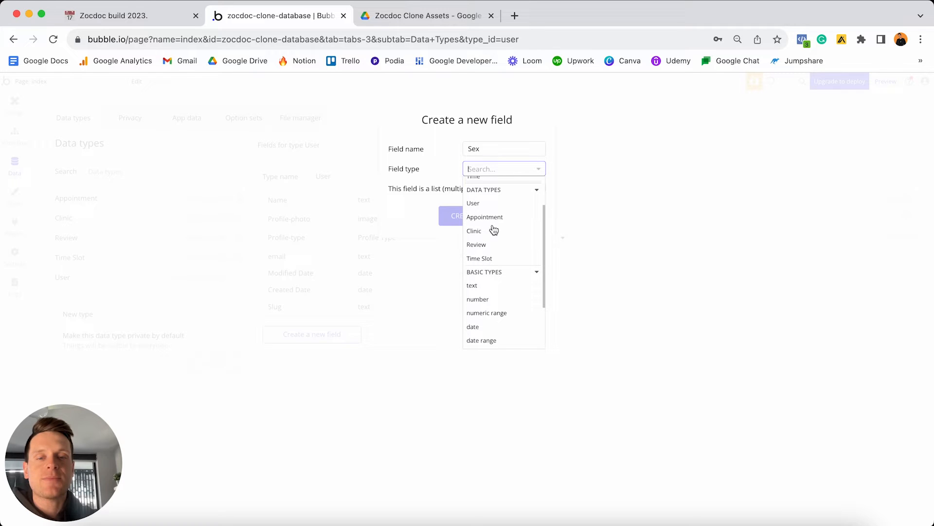
{"action": "left_click", "coordinate": [479, 291]}
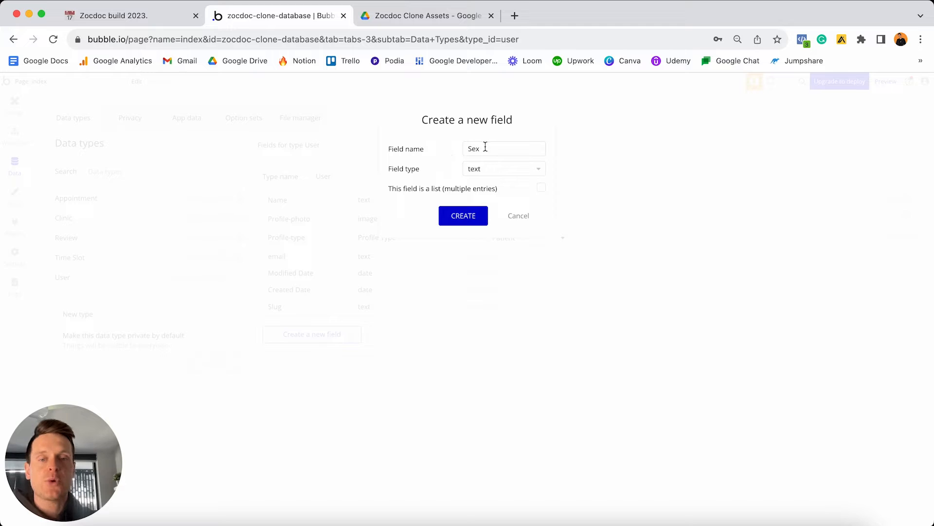
{"action": "left_click", "coordinate": [455, 220]}
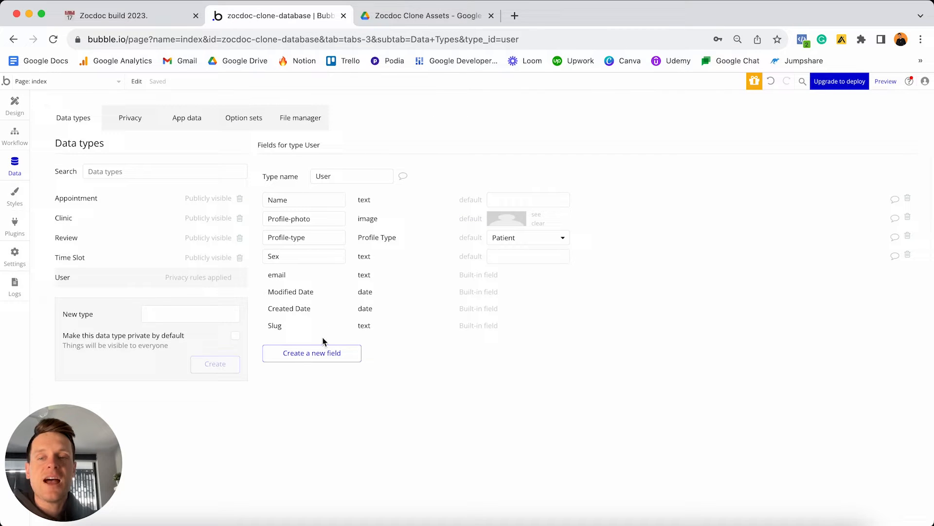
Add an Owned-clinic field of type Clinic to User, checking Clinic's fields.
{"action": "left_click", "coordinate": [311, 353]}
{"action": "type", "text": "Owne"}
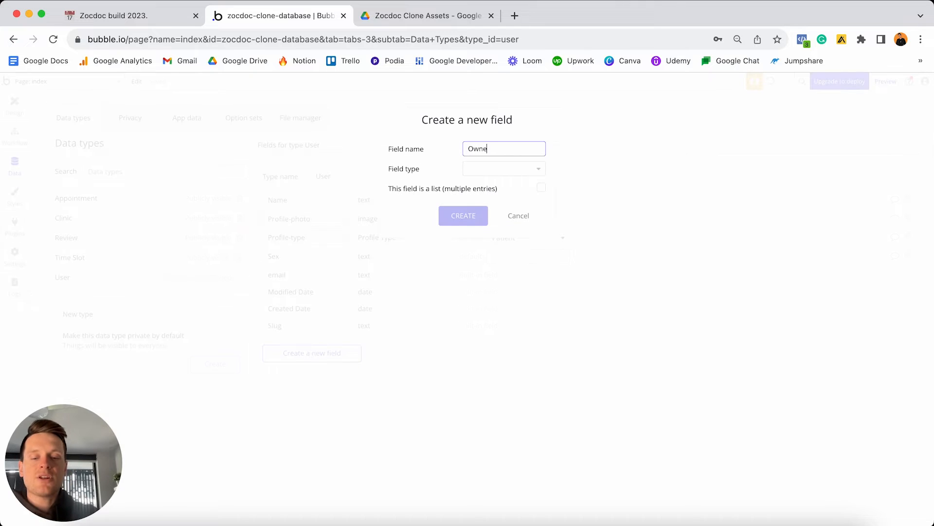
{"action": "type", "text": "d-clinic"}
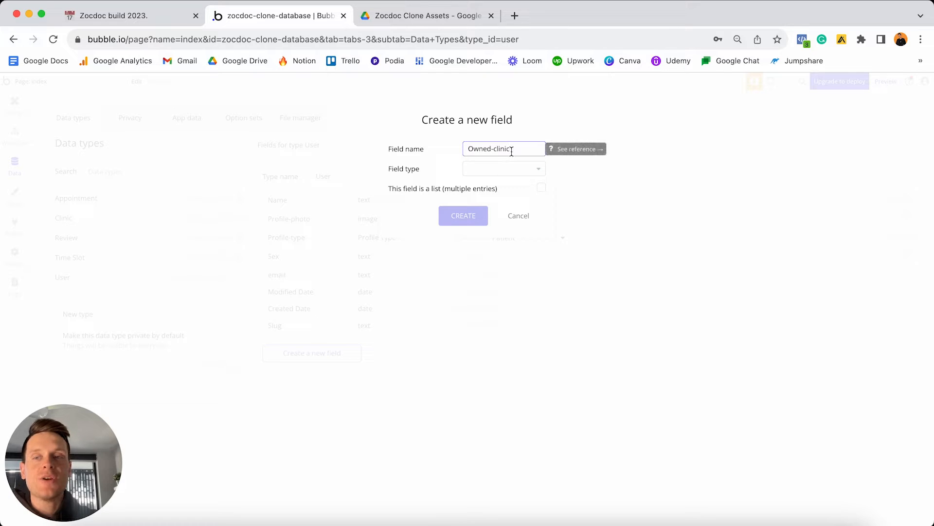
{"action": "left_click", "coordinate": [476, 168]}
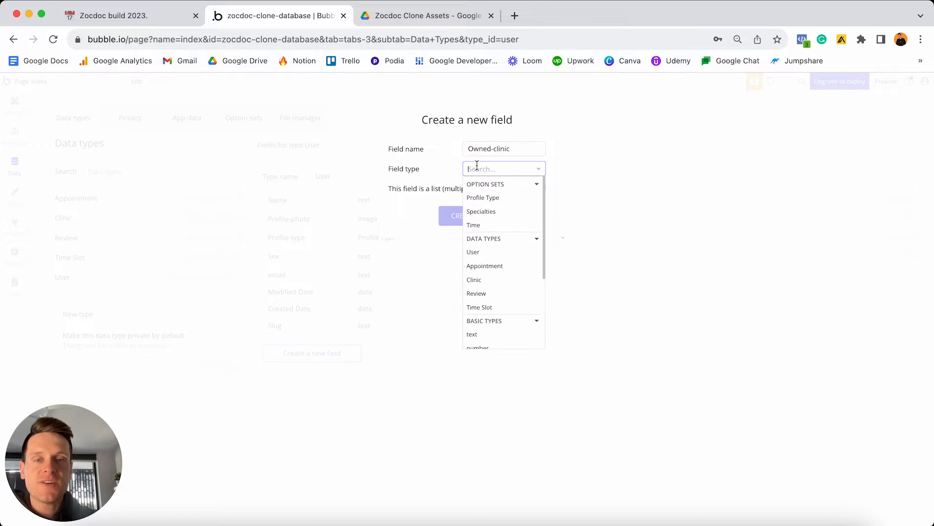
{"action": "left_click", "coordinate": [489, 285]}
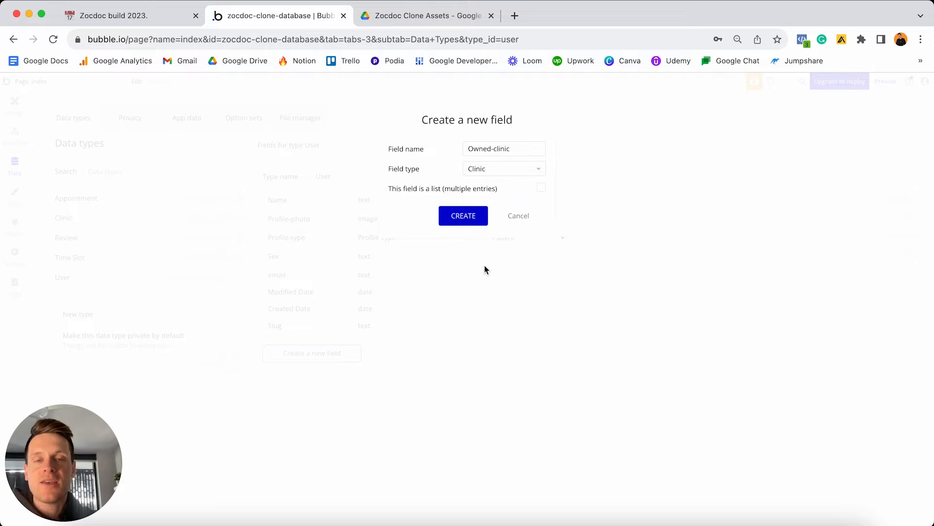
{"action": "left_click", "coordinate": [465, 214]}
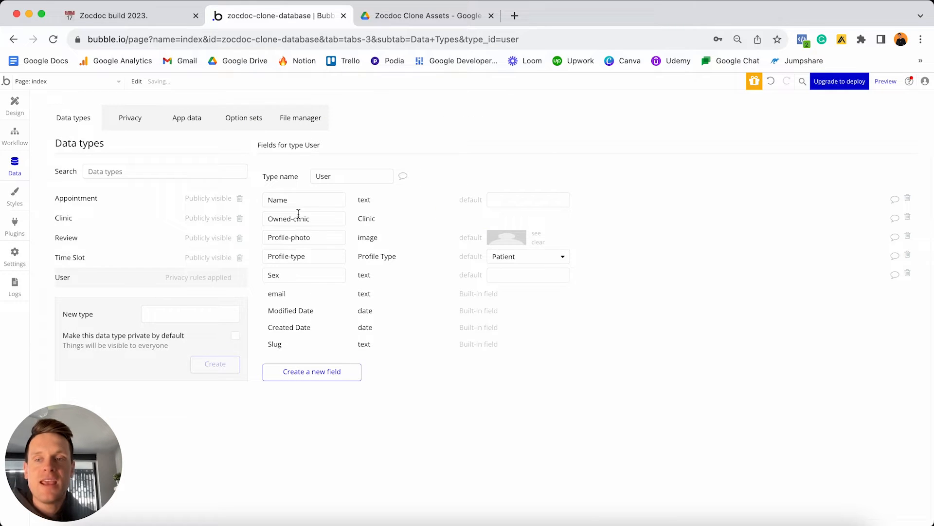
{"action": "left_click", "coordinate": [146, 222]}
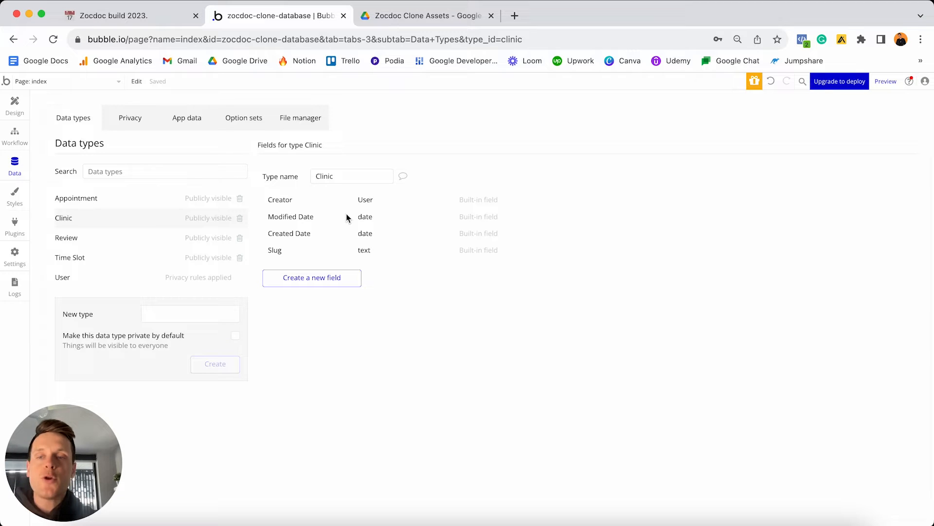
{"action": "left_click", "coordinate": [129, 282]}
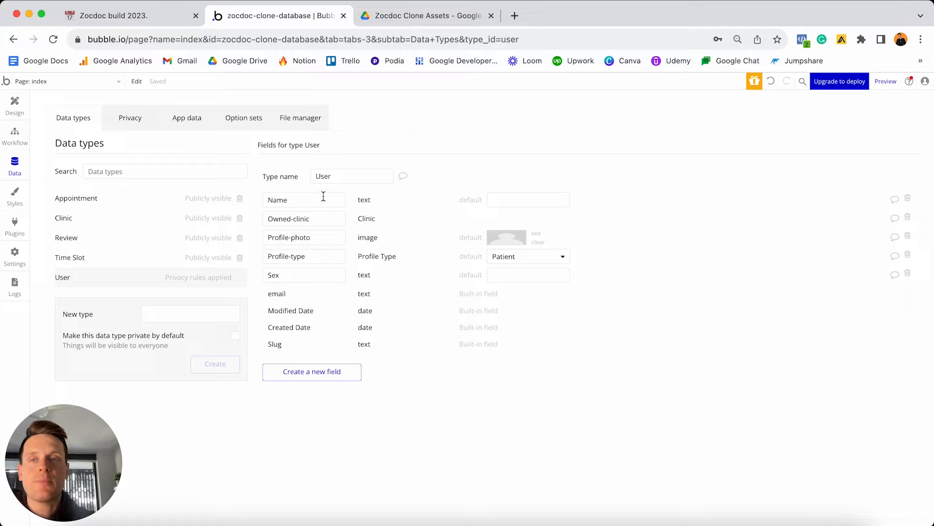
{"action": "left_click", "coordinate": [178, 18]}
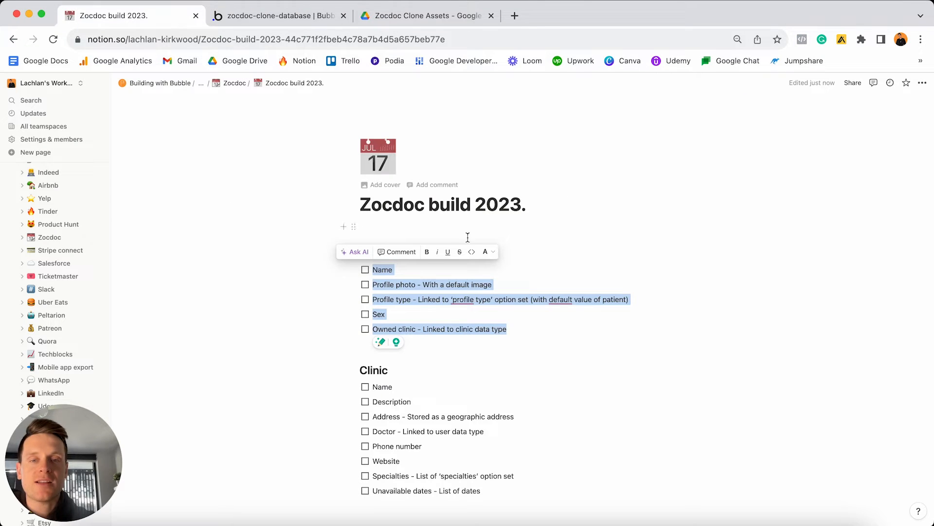
Check off the five User items in the plan and select the Clinic to-do list.
{"action": "left_click", "coordinate": [365, 269]}
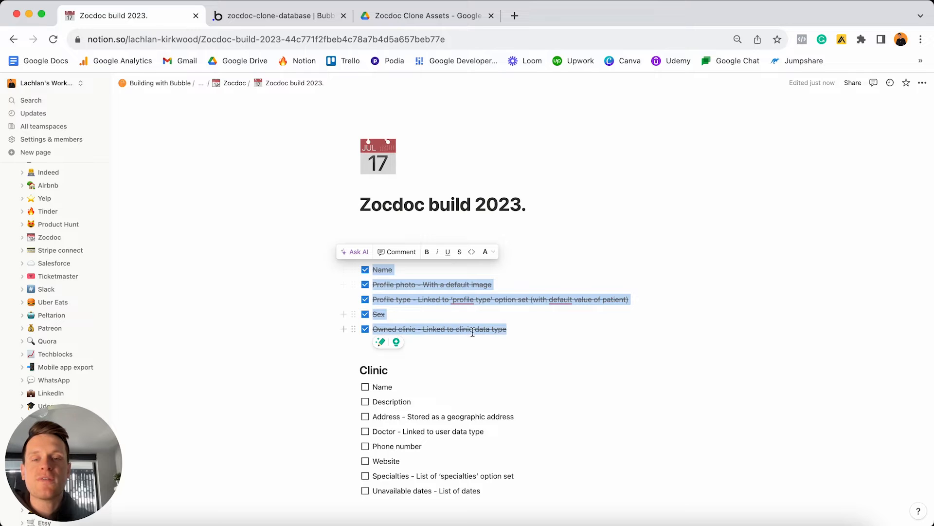
{"action": "left_click", "coordinate": [515, 331]}
{"action": "scroll", "coordinate": [515, 332], "scroll_direction": "down", "scroll_amount": 2}
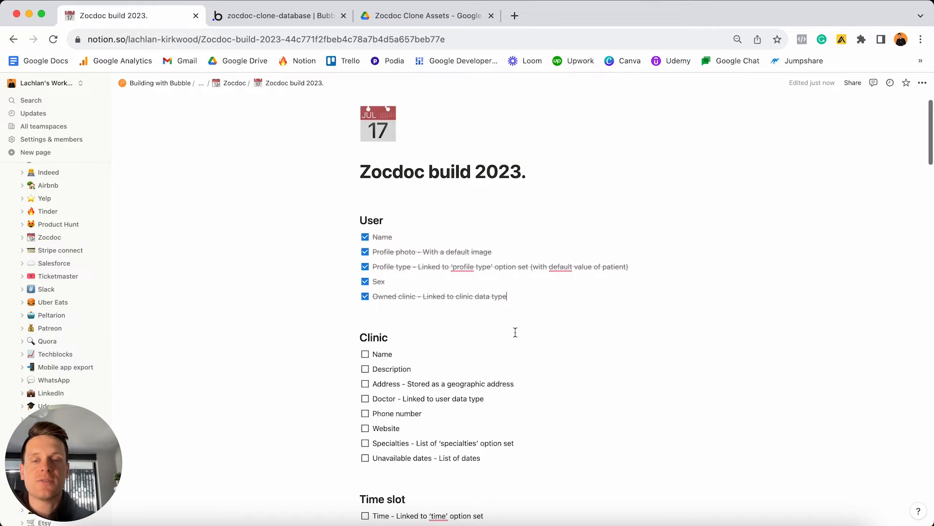
{"action": "scroll", "coordinate": [515, 332], "scroll_direction": "down", "scroll_amount": 1}
{"action": "left_click", "coordinate": [509, 440]}
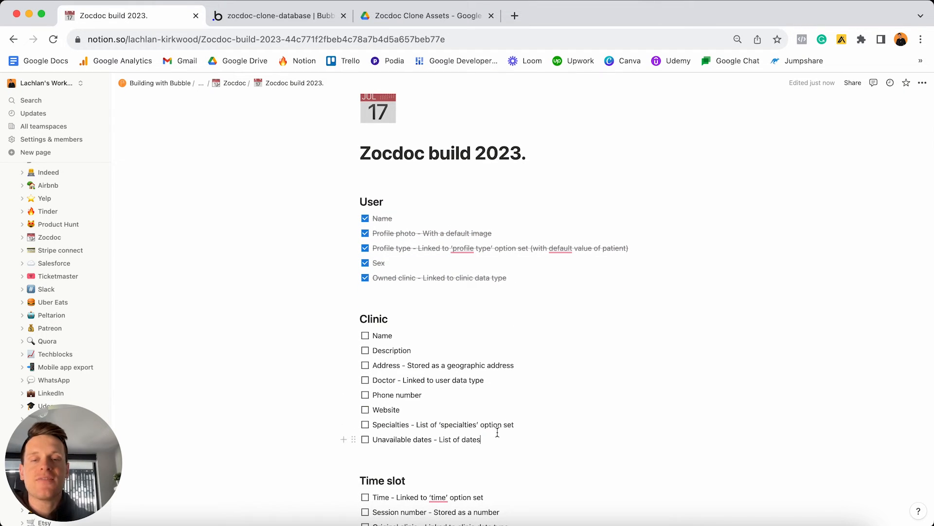
{"action": "left_click_drag", "start_coordinate": [497, 432], "coordinate": [396, 337]}
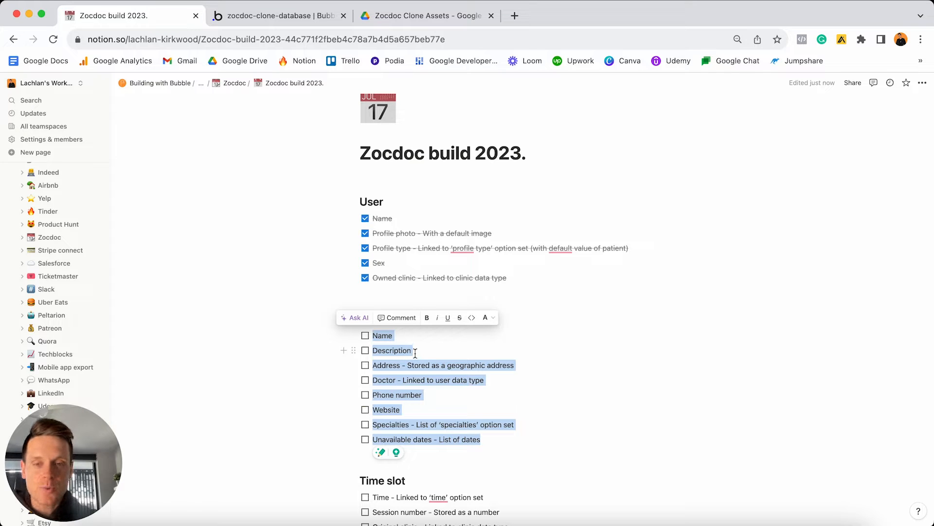
{"action": "left_click", "coordinate": [311, 18]}
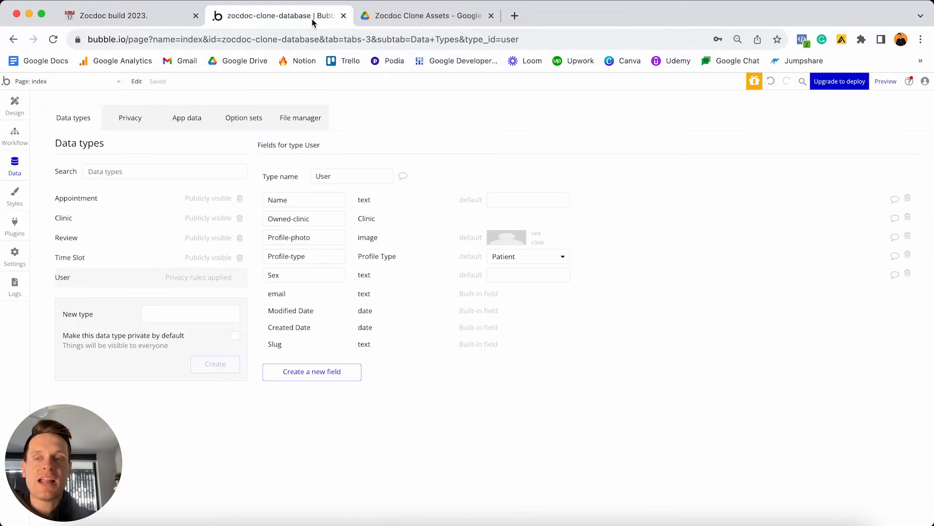
Add a Name text field to the Clinic data type.
{"action": "left_click", "coordinate": [68, 217]}
{"action": "left_click", "coordinate": [343, 274]}
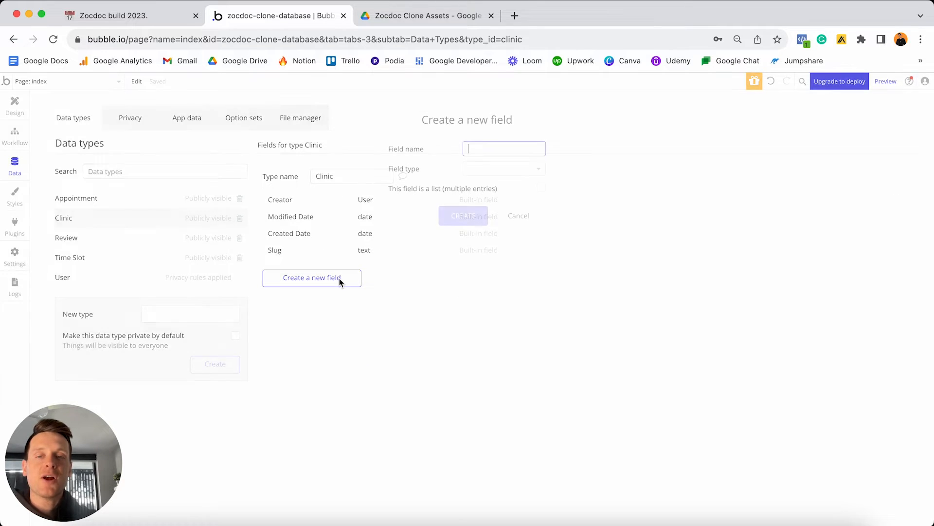
{"action": "type", "text": "Name"}
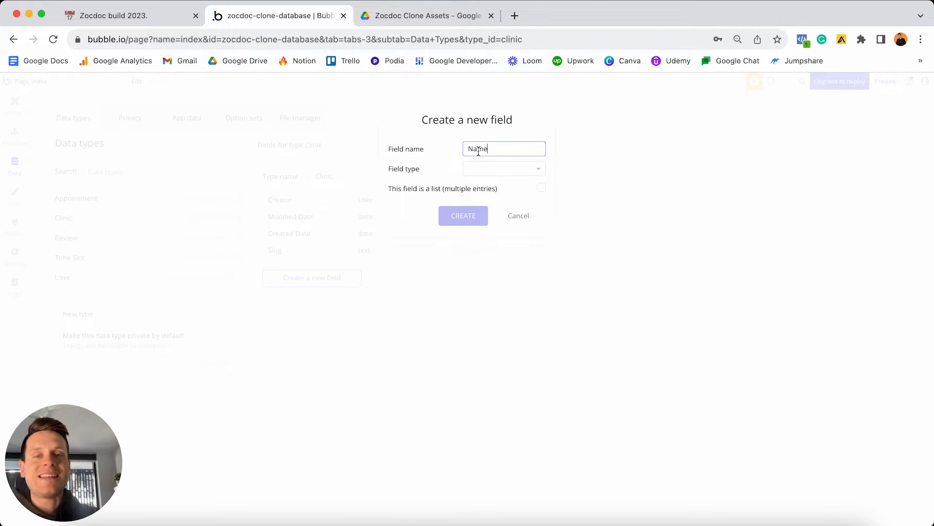
{"action": "left_click", "coordinate": [494, 169]}
{"action": "left_click", "coordinate": [494, 170]}
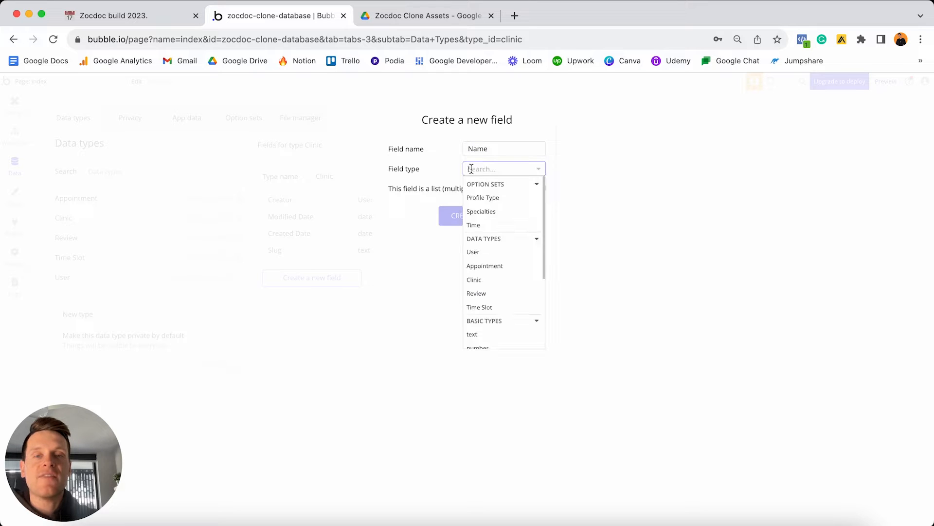
{"action": "scroll", "coordinate": [505, 220], "scroll_direction": "down", "scroll_amount": 2}
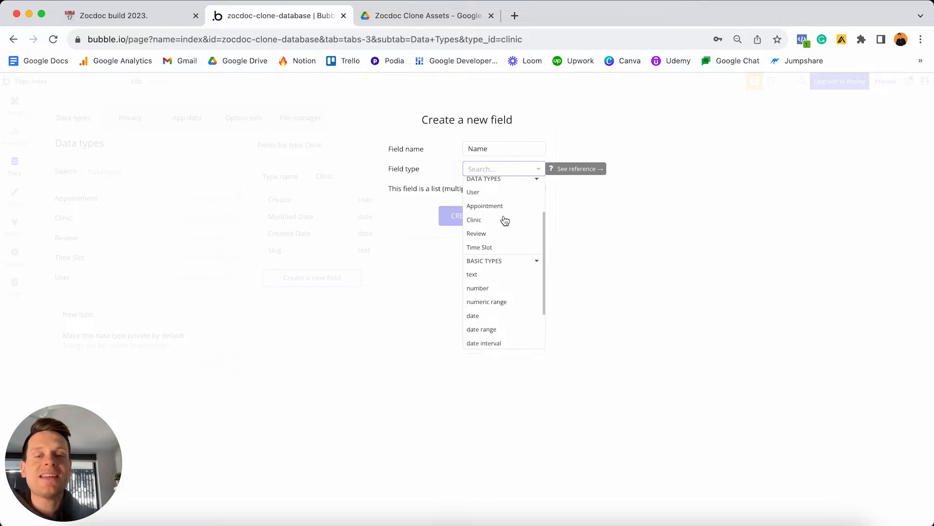
{"action": "left_click", "coordinate": [481, 271]}
{"action": "left_click", "coordinate": [469, 218]}
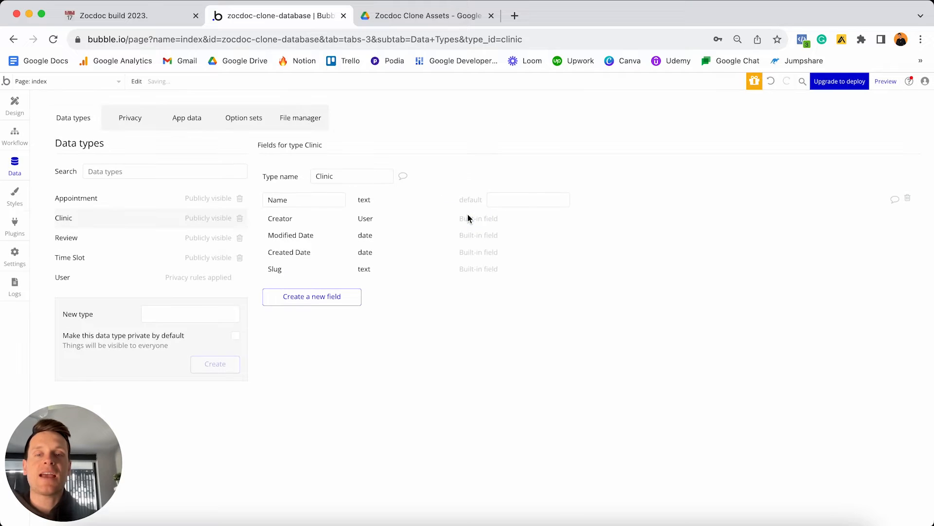
Add a Description text field to Clinic.
{"action": "left_click", "coordinate": [335, 295]}
{"action": "type", "text": "Description"}
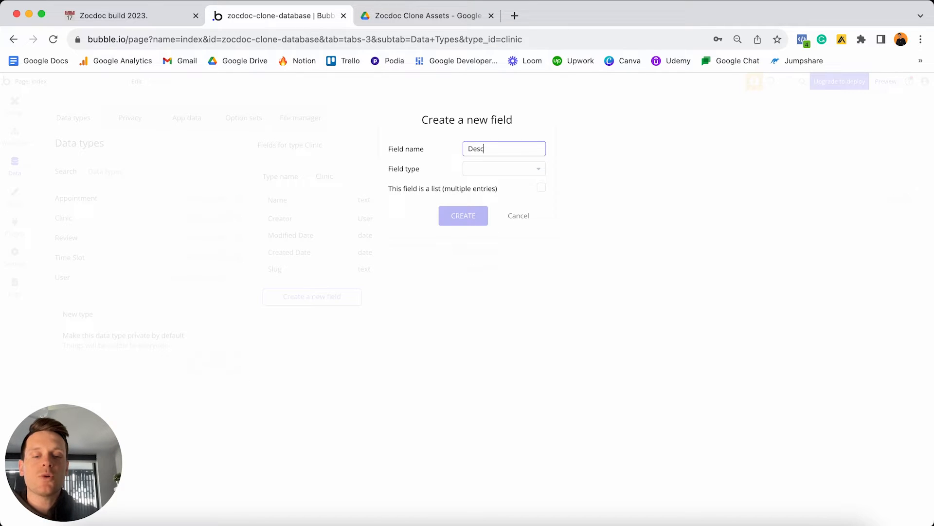
{"action": "left_click", "coordinate": [484, 169]}
{"action": "scroll", "coordinate": [499, 213], "scroll_direction": "down", "scroll_amount": 3}
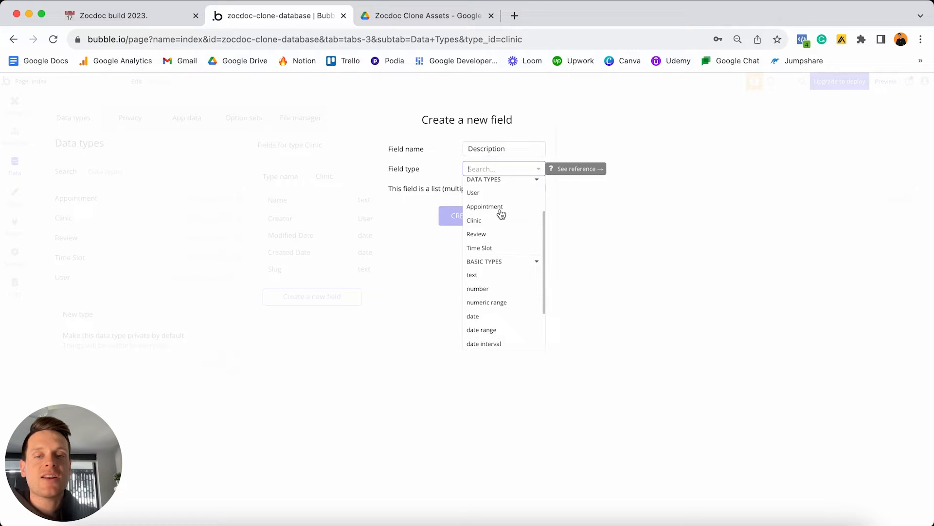
{"action": "left_click", "coordinate": [477, 276]}
{"action": "left_click", "coordinate": [460, 215]}
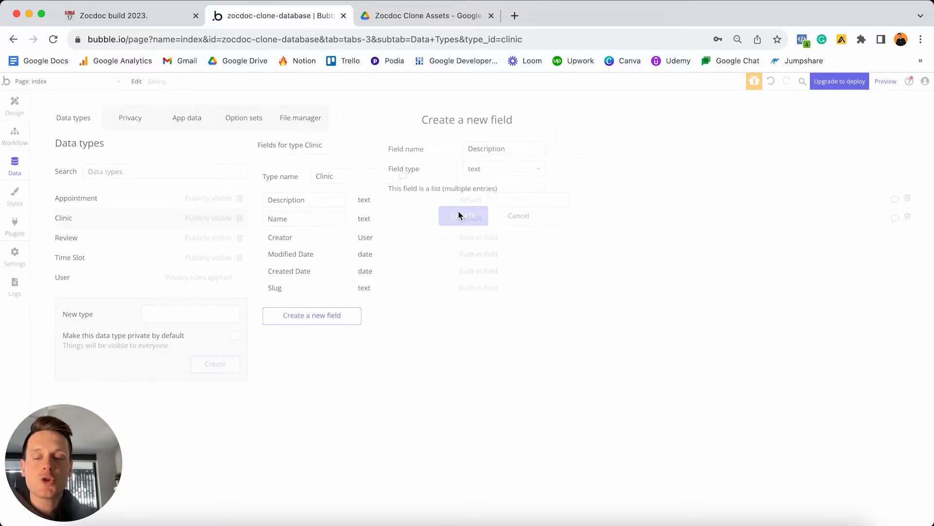
Add an Address field of type geographic address to Clinic.
{"action": "left_click", "coordinate": [325, 315]}
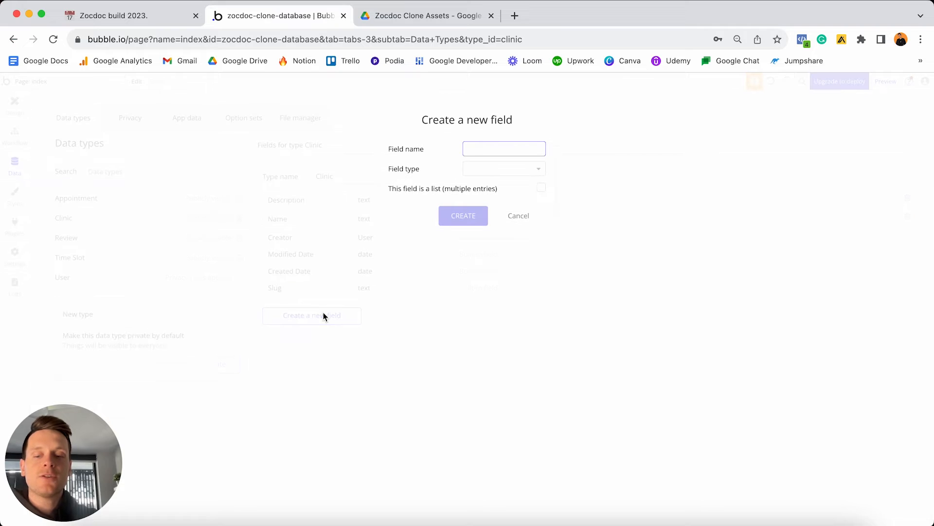
{"action": "type", "text": "Address"}
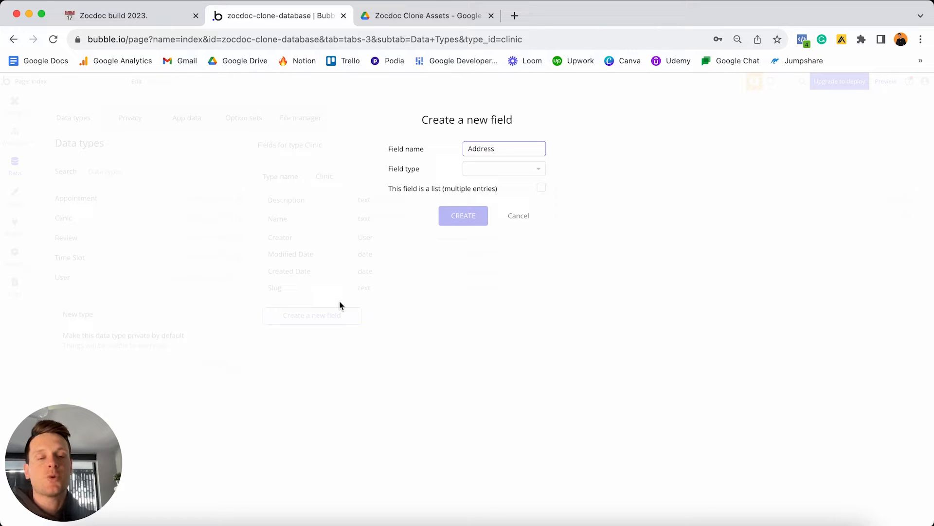
{"action": "left_click", "coordinate": [487, 175]}
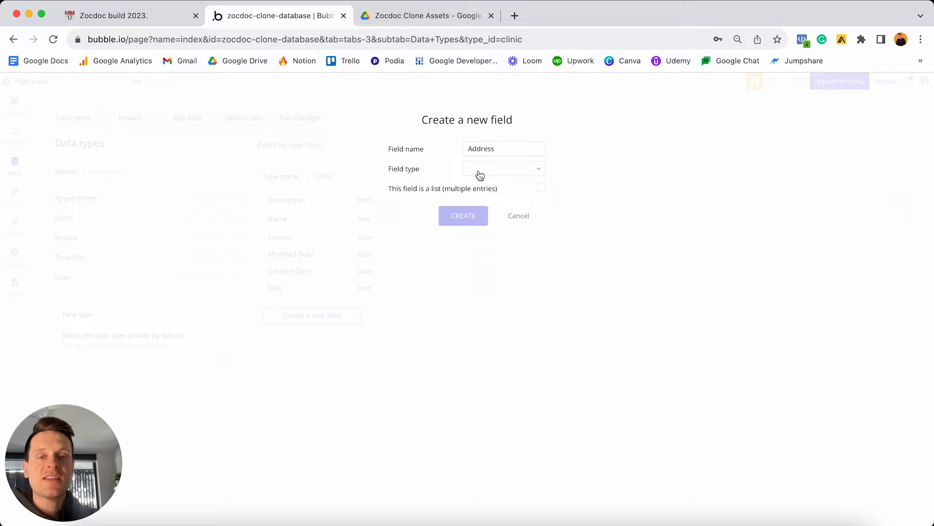
{"action": "scroll", "coordinate": [490, 221], "scroll_direction": "down", "scroll_amount": 5}
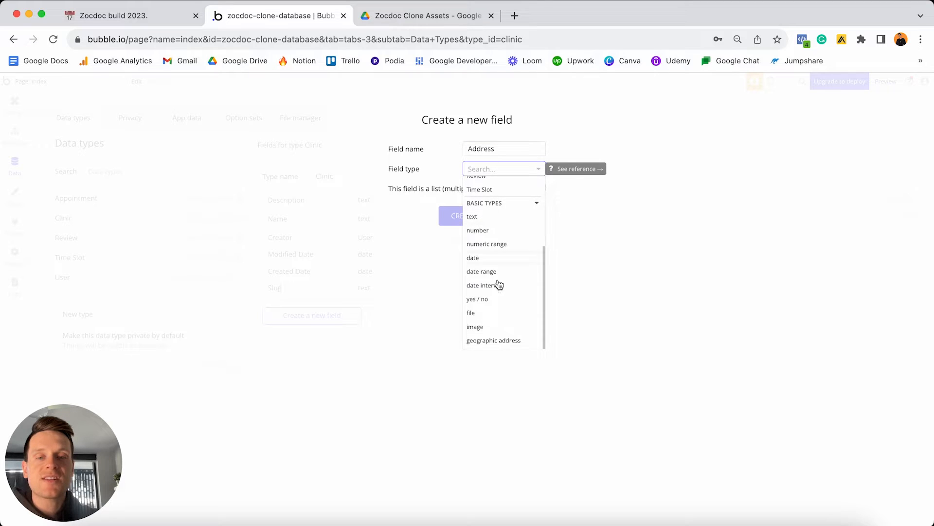
{"action": "left_click", "coordinate": [503, 343]}
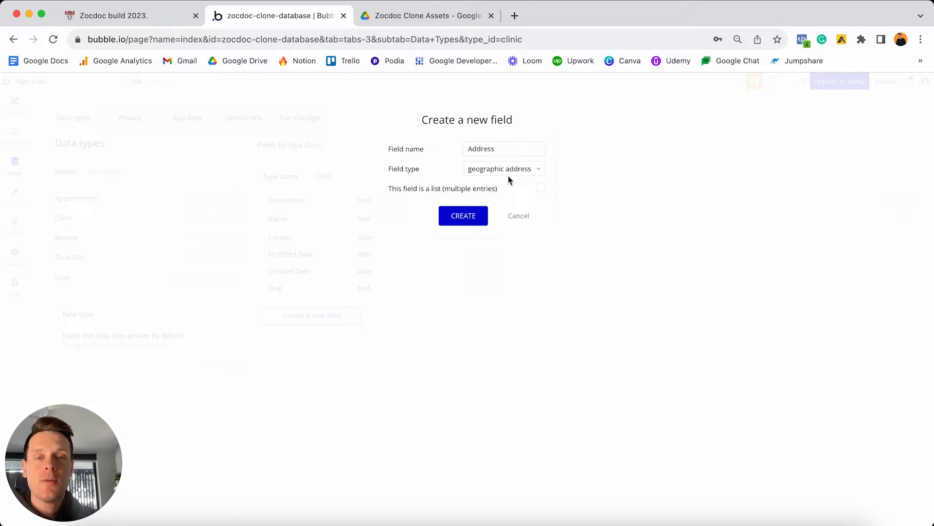
{"action": "left_click", "coordinate": [463, 216]}
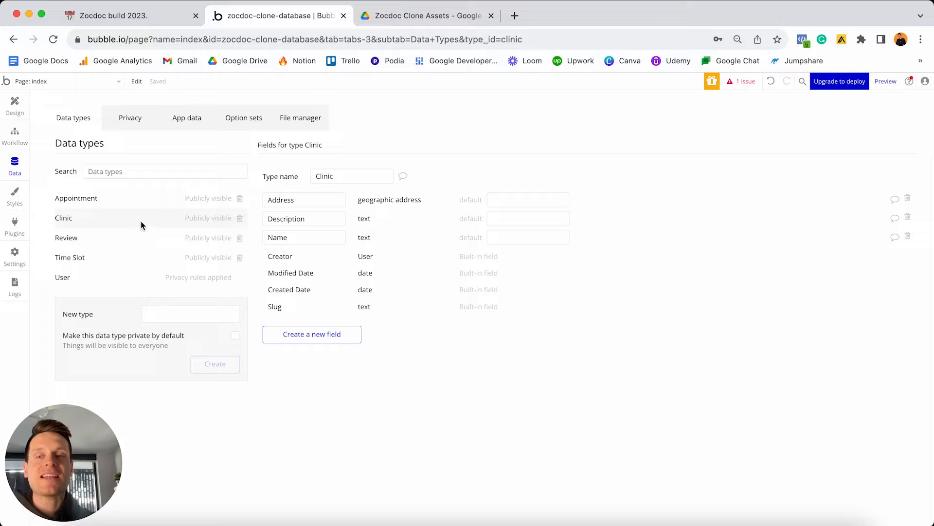
Inspect the User type's Owned-clinic field name, then return to Clinic.
{"action": "left_click", "coordinate": [148, 278]}
{"action": "left_click", "coordinate": [312, 222]}
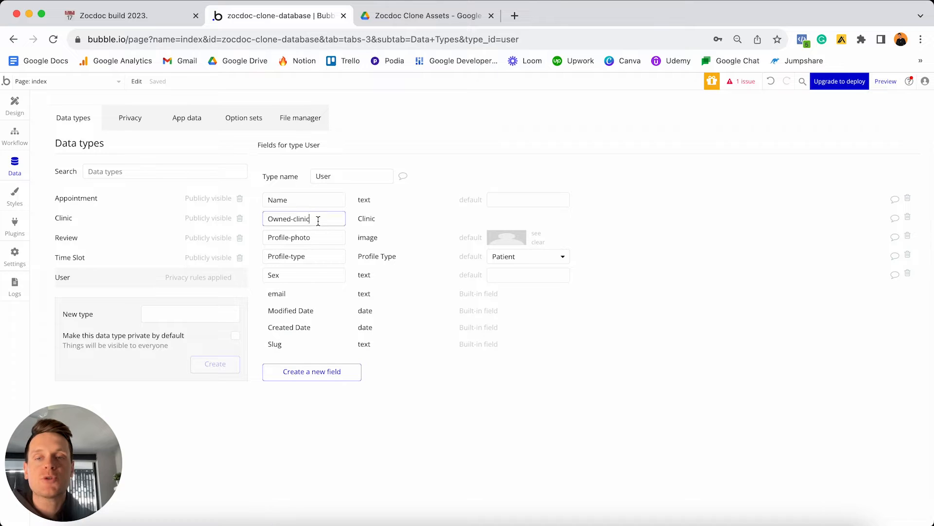
{"action": "left_click_drag", "start_coordinate": [317, 219], "coordinate": [268, 219]}
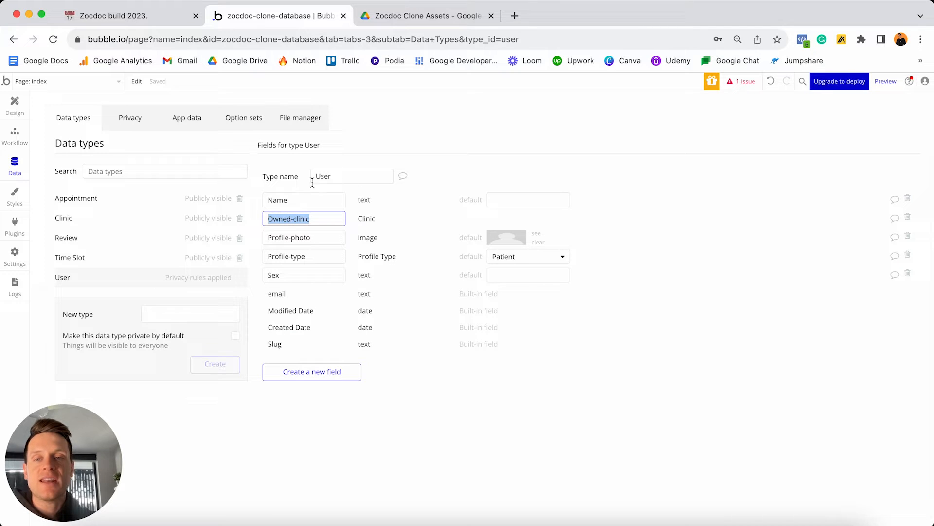
{"action": "left_click", "coordinate": [110, 223]}
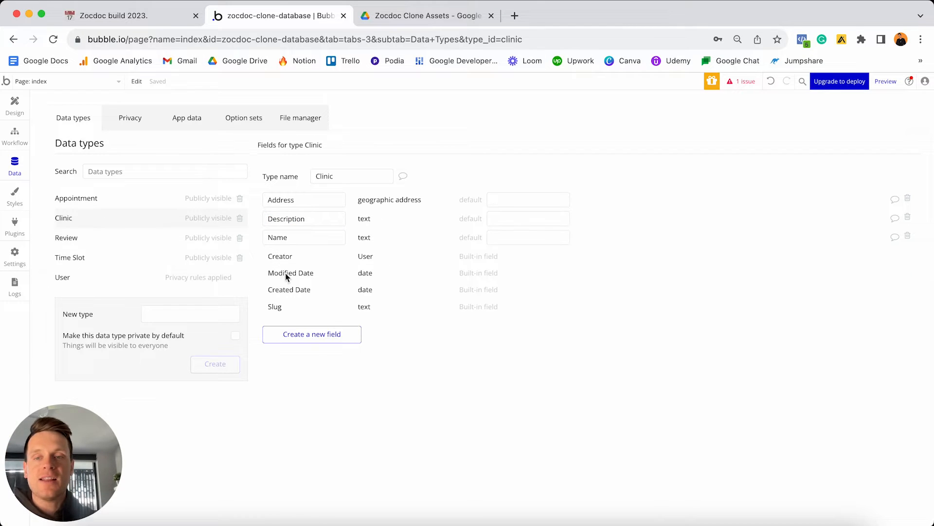
Create a Doctor field of type User on Clinic.
{"action": "left_click", "coordinate": [333, 335]}
{"action": "type", "text": "Doctor"}
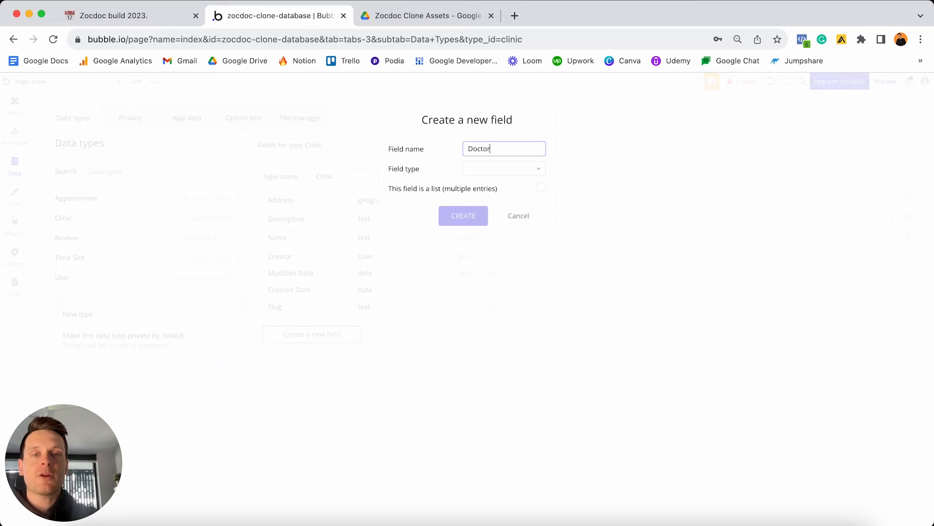
{"action": "left_click", "coordinate": [485, 170]}
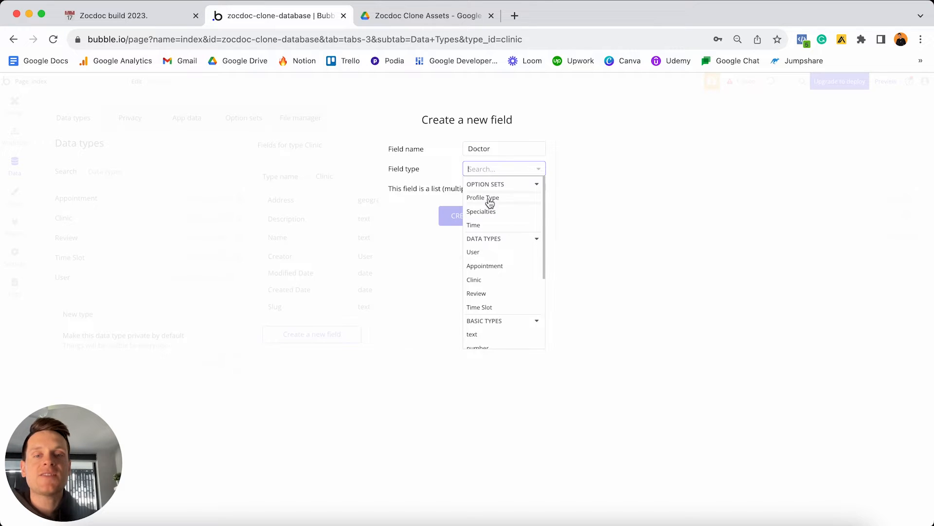
{"action": "left_click", "coordinate": [491, 252]}
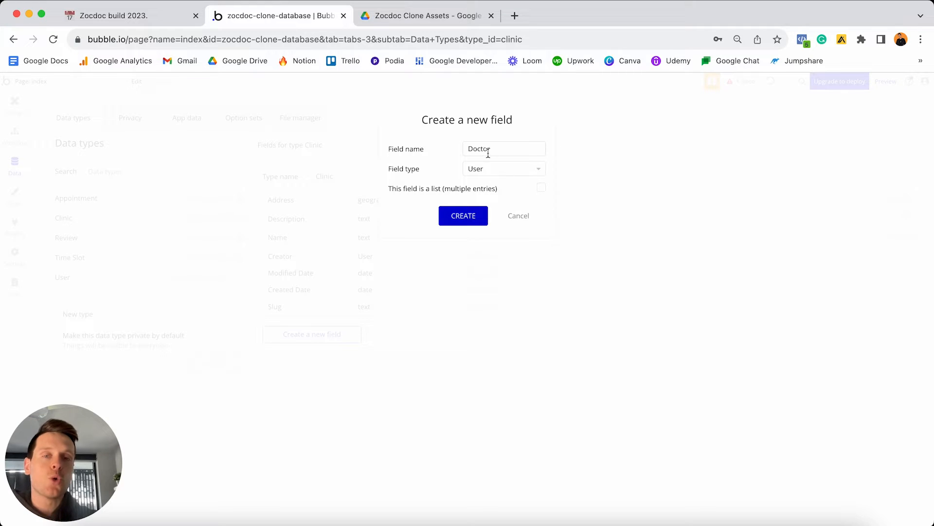
{"action": "left_click", "coordinate": [463, 217]}
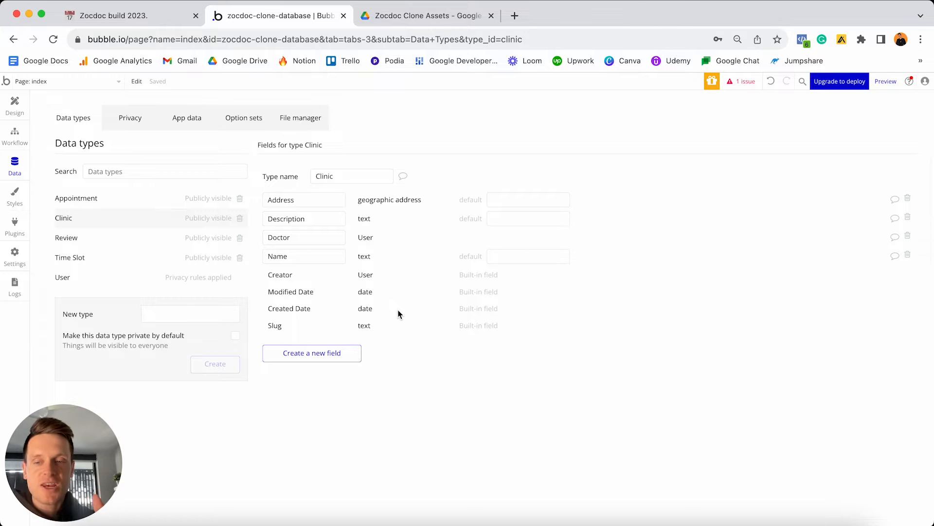
Add a Website text field to Clinic.
{"action": "left_click", "coordinate": [340, 347]}
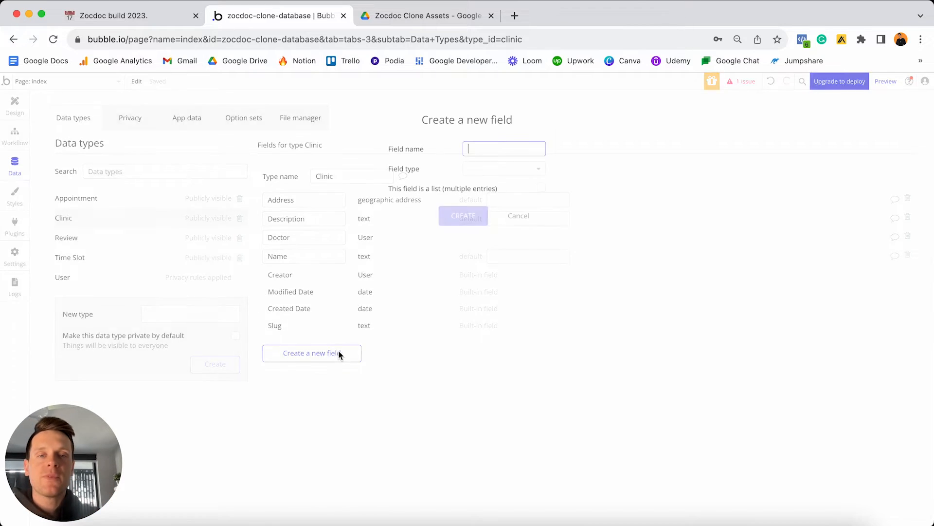
{"action": "type", "text": "Website"}
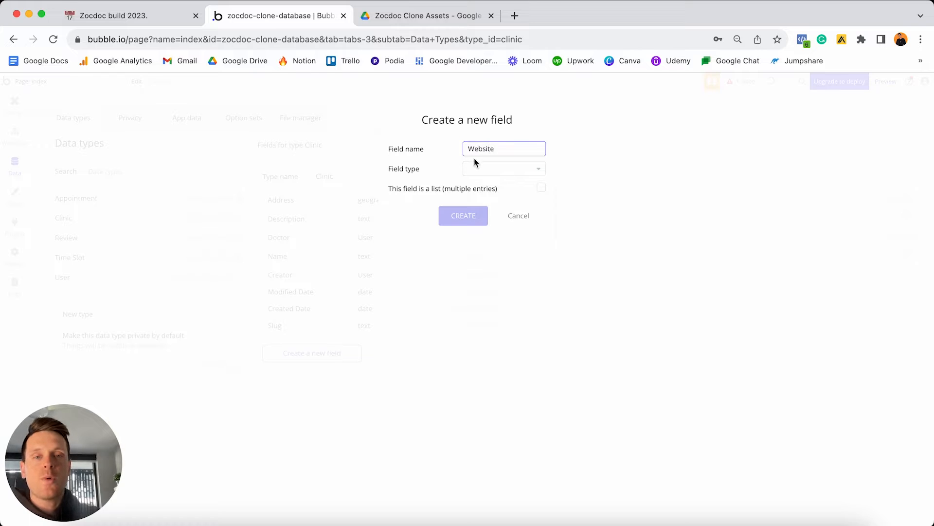
{"action": "left_click", "coordinate": [503, 171]}
{"action": "scroll", "coordinate": [505, 254], "scroll_direction": "down", "scroll_amount": 2}
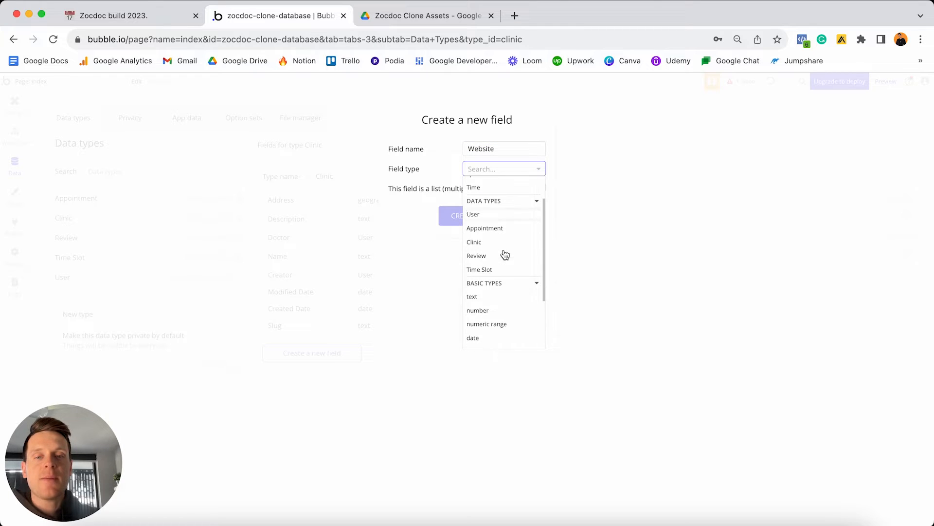
{"action": "left_click", "coordinate": [485, 298]}
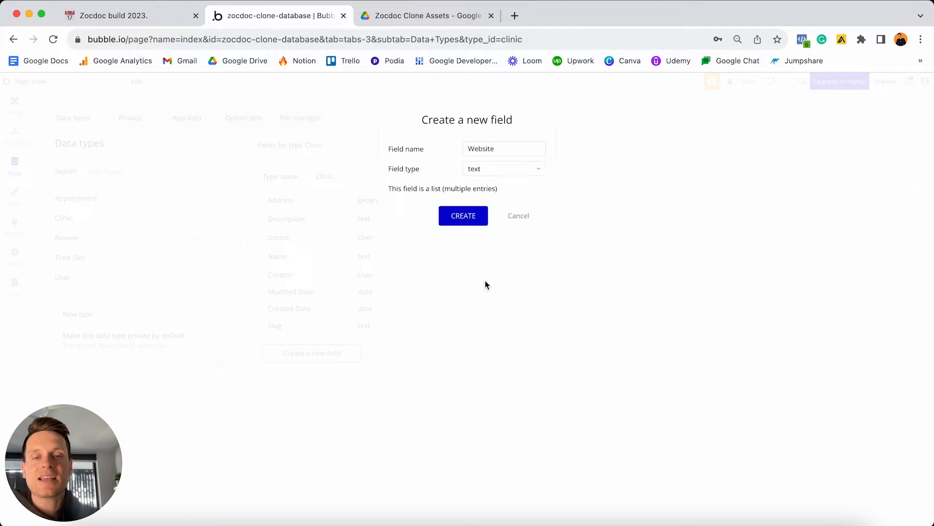
{"action": "left_click", "coordinate": [472, 217]}
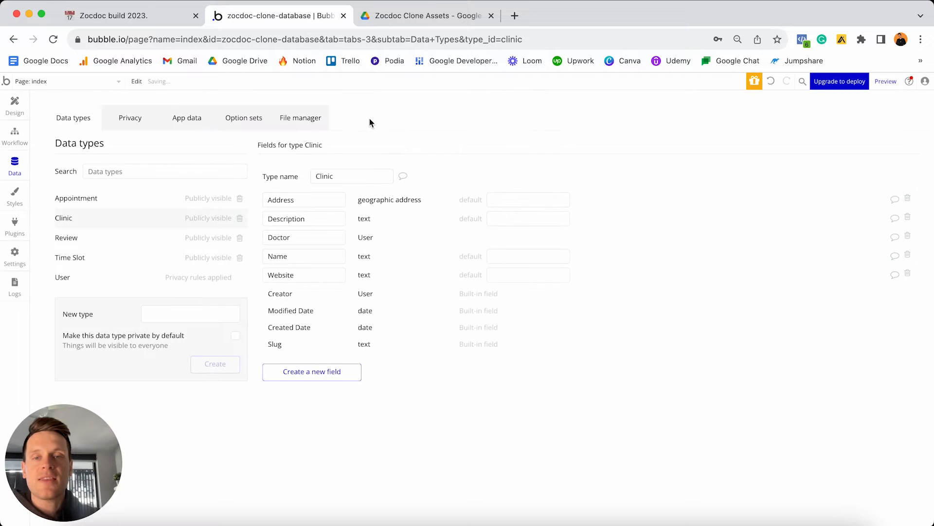
Add a Phone-number text field to Clinic.
{"action": "left_click", "coordinate": [329, 373]}
{"action": "type", "text": "Phone-number"}
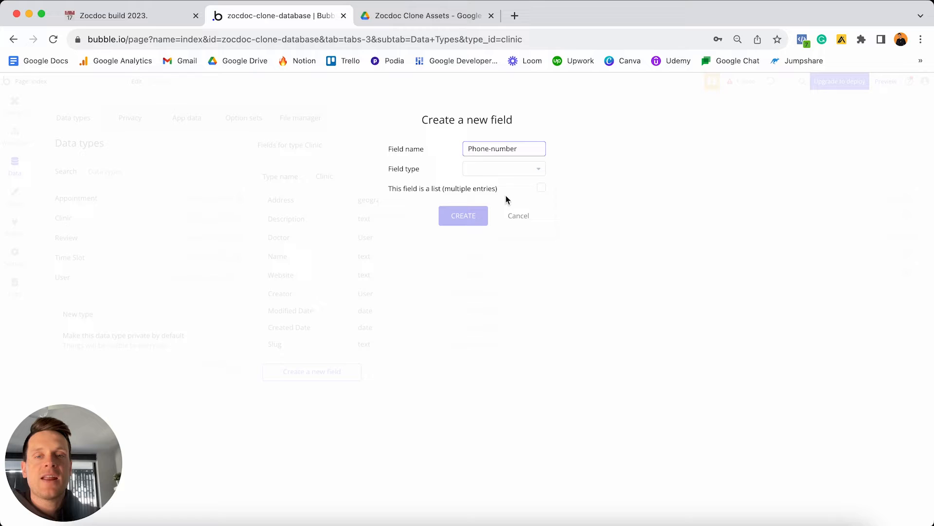
{"action": "left_click", "coordinate": [502, 169]}
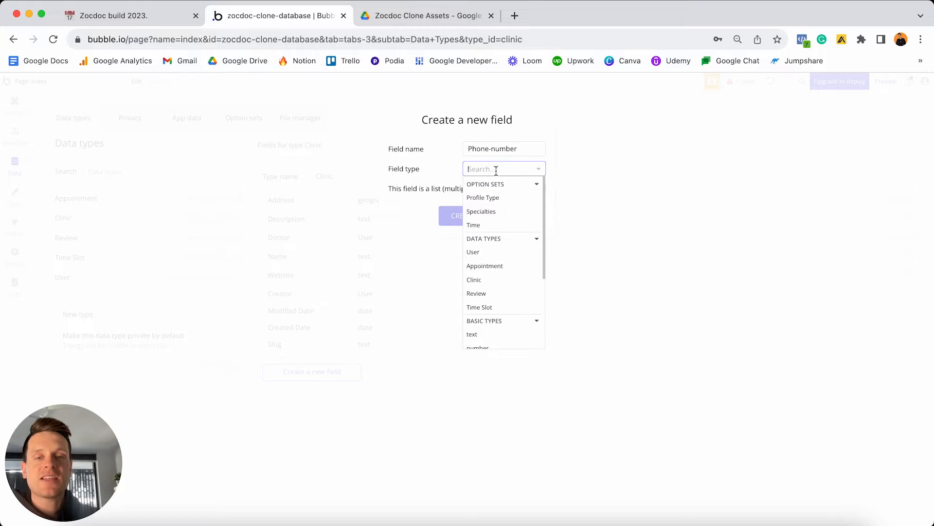
{"action": "scroll", "coordinate": [497, 253], "scroll_direction": "down", "scroll_amount": 5}
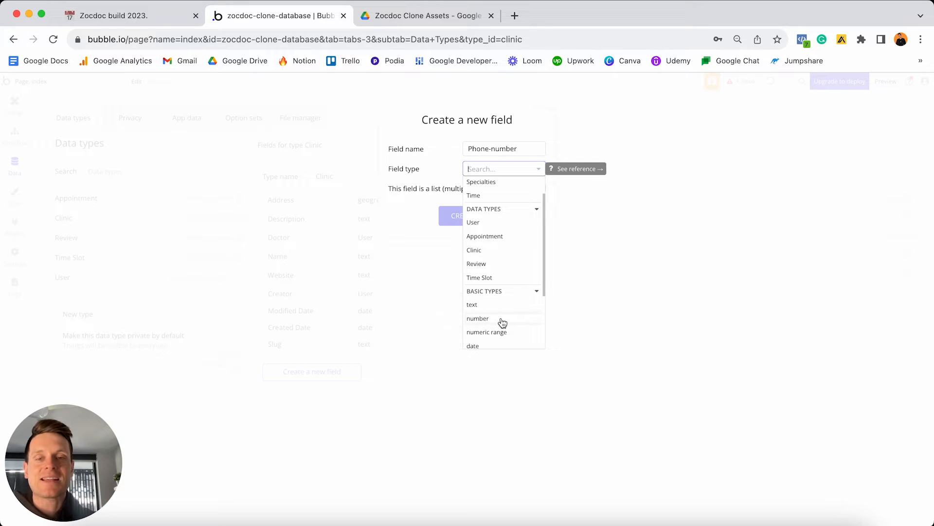
{"action": "left_click", "coordinate": [476, 306]}
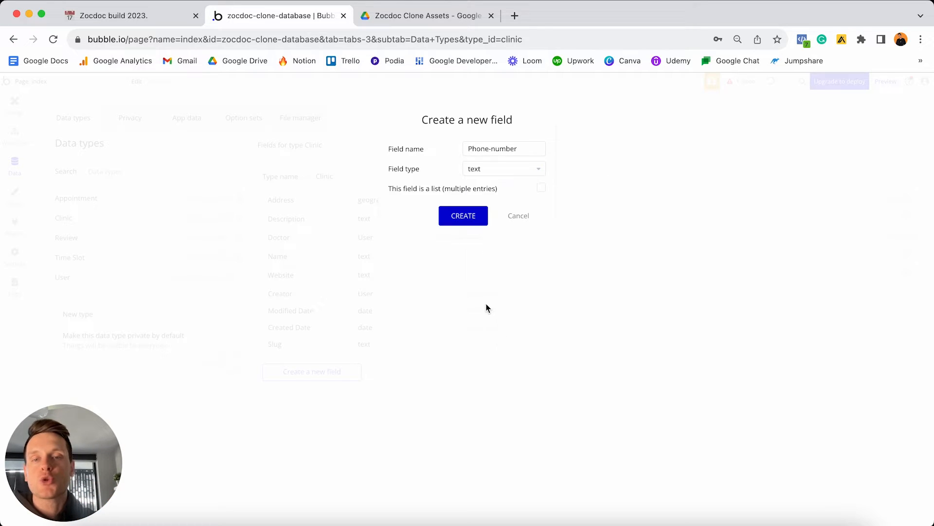
{"action": "left_click", "coordinate": [463, 216]}
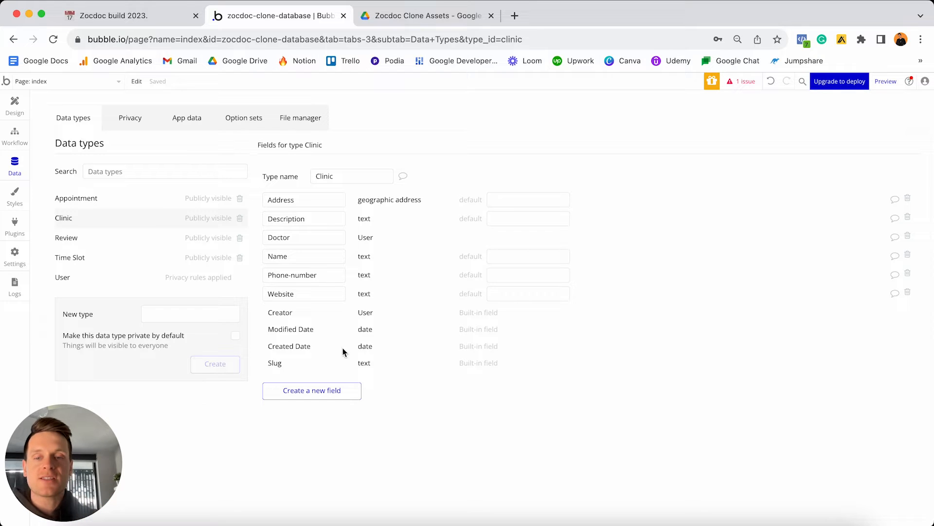
Review the options in the Specialties option set.
{"action": "left_click", "coordinate": [241, 127]}
{"action": "left_click", "coordinate": [121, 218]}
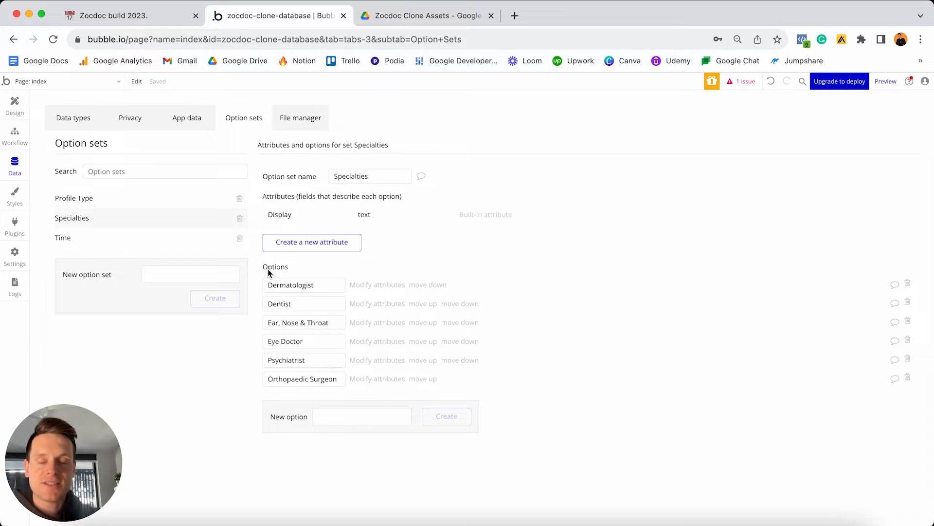
{"action": "left_click", "coordinate": [72, 124]}
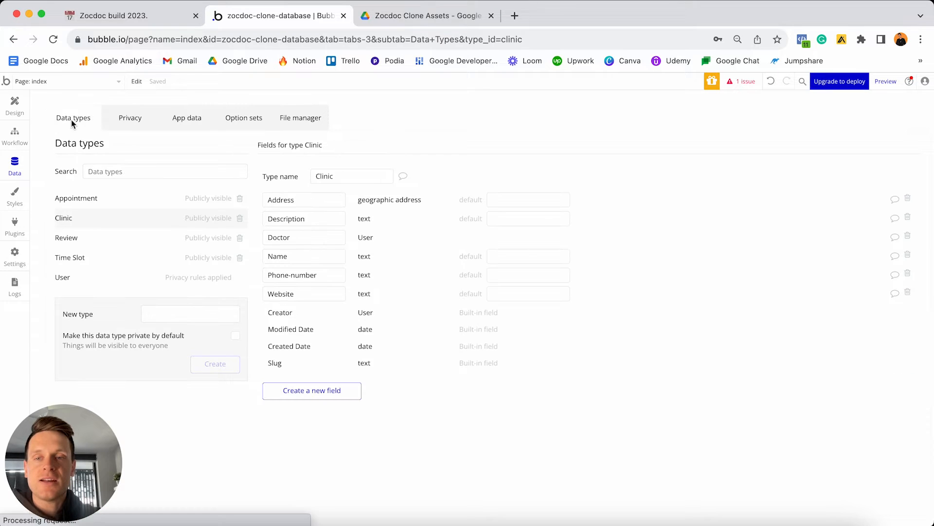
Create a Specialities field on Clinic holding a list of Specialties.
{"action": "left_click", "coordinate": [326, 390]}
{"action": "type", "text": "S"}
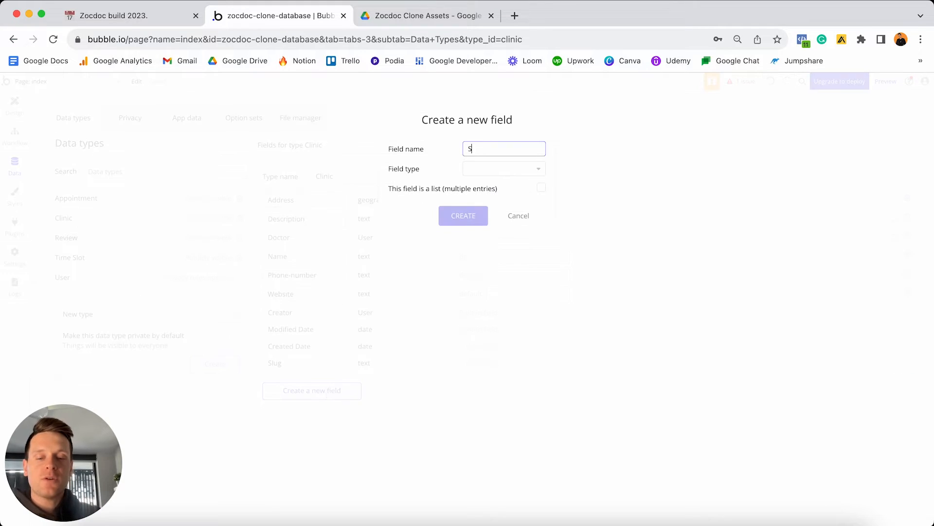
{"action": "type", "text": "pecialities"}
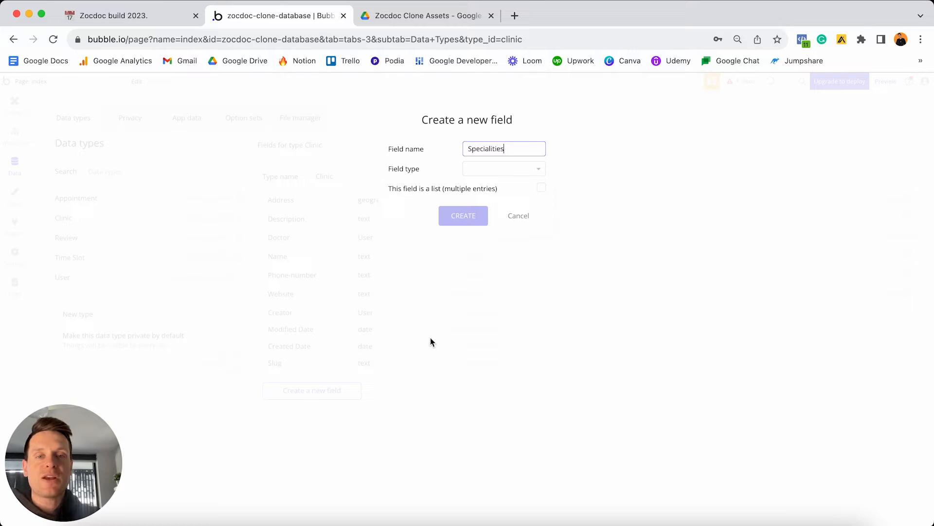
{"action": "left_click", "coordinate": [478, 169]}
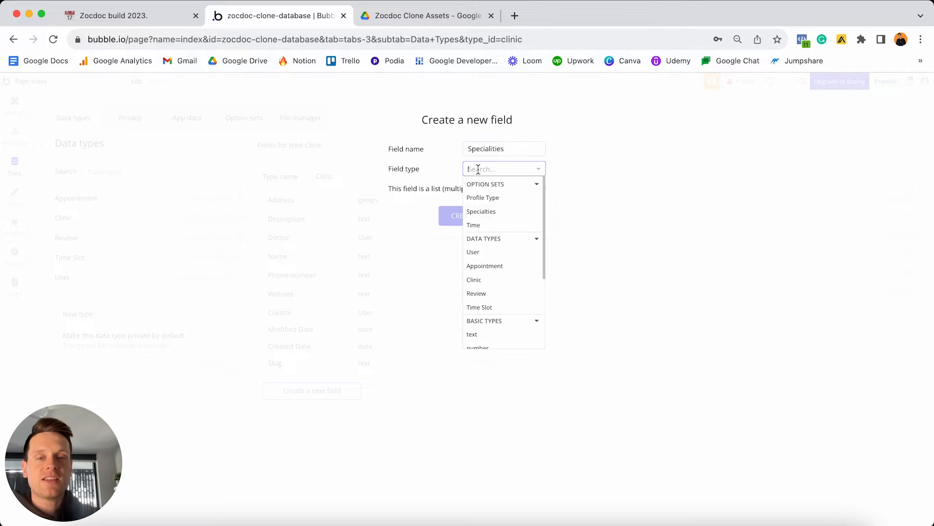
{"action": "left_click", "coordinate": [486, 217]}
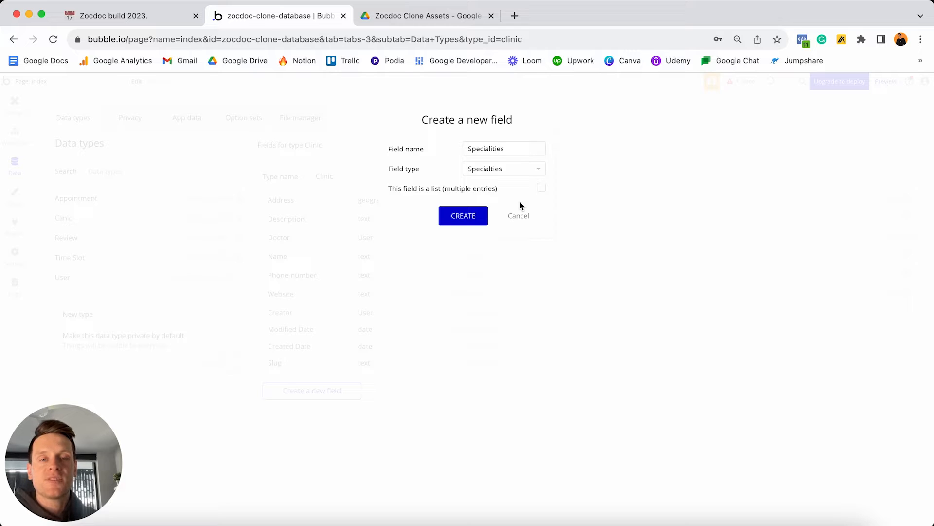
{"action": "left_click", "coordinate": [541, 190]}
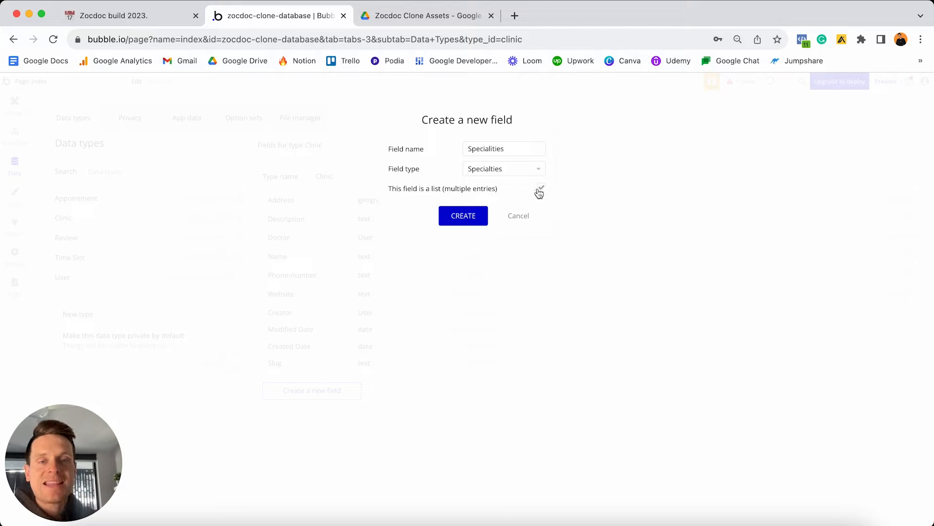
{"action": "left_click", "coordinate": [472, 216]}
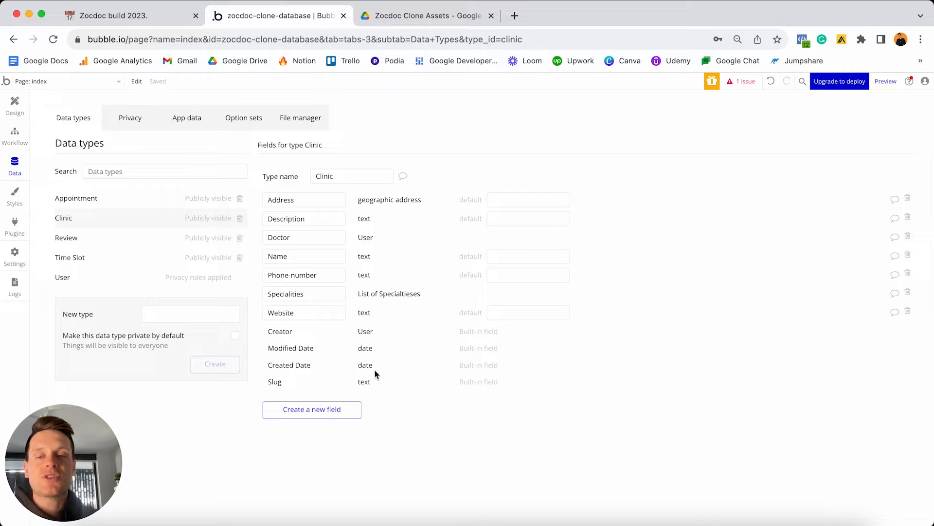
{"action": "left_click", "coordinate": [326, 411]}
Create an Unavailable-dates list-of-dates field on Clinic, then return to the Notion plan.
{"action": "type", "text": "Unava"}
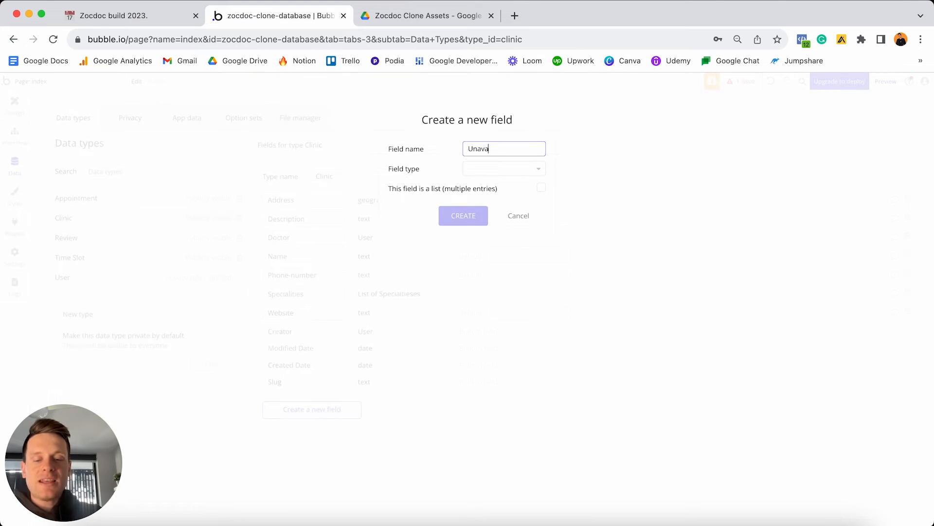
{"action": "type", "text": "ilable-dates"}
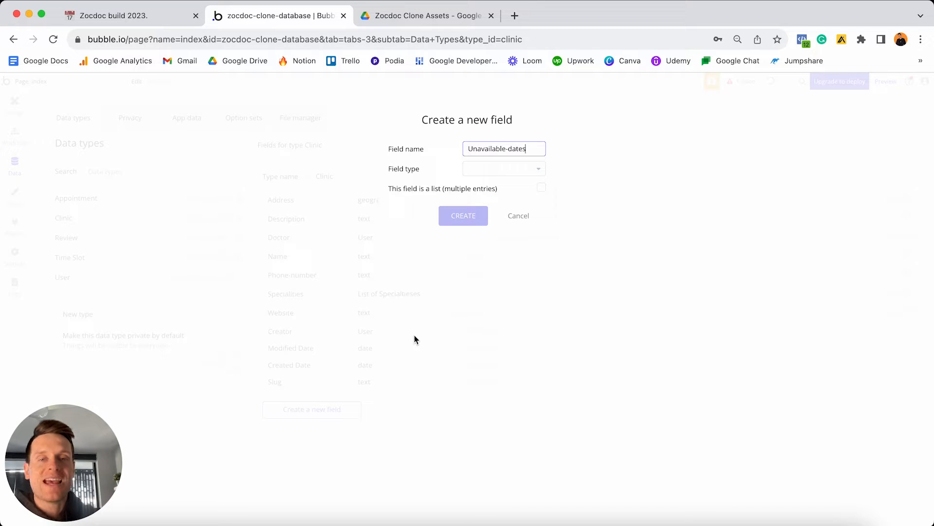
{"action": "left_click", "coordinate": [482, 170]}
{"action": "scroll", "coordinate": [490, 231], "scroll_direction": "down", "scroll_amount": 4}
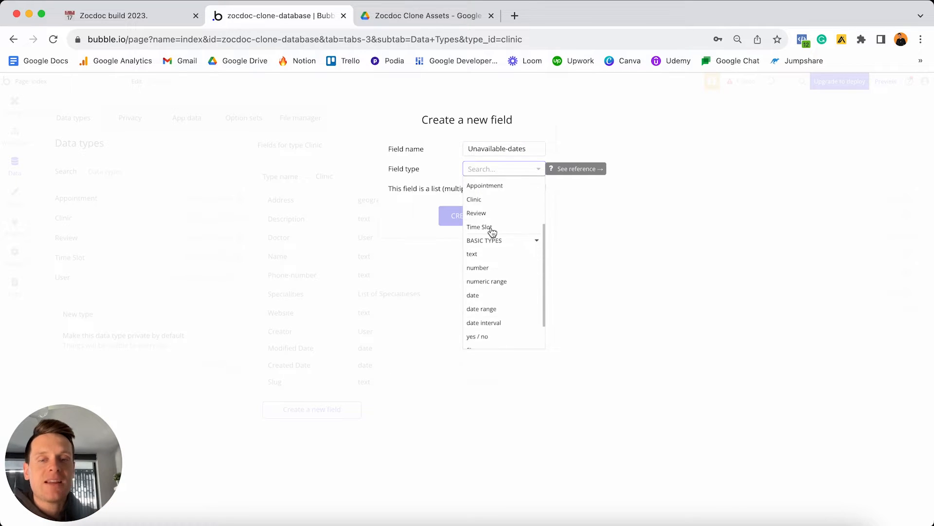
{"action": "left_click", "coordinate": [478, 286]}
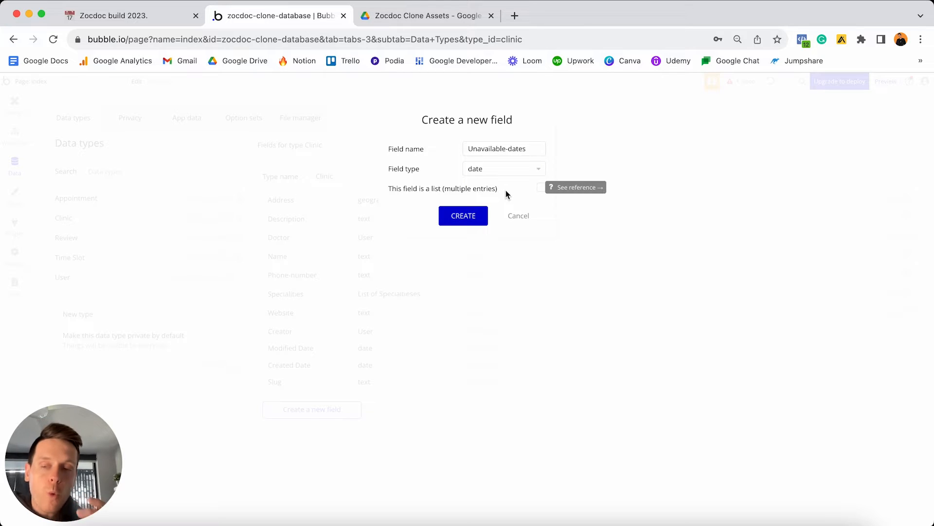
{"action": "left_click", "coordinate": [542, 188]}
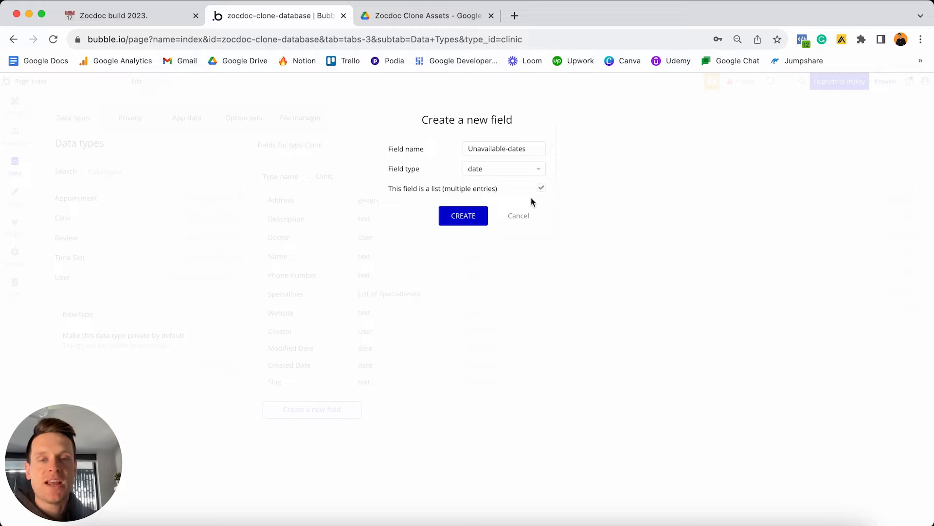
{"action": "left_click", "coordinate": [468, 214]}
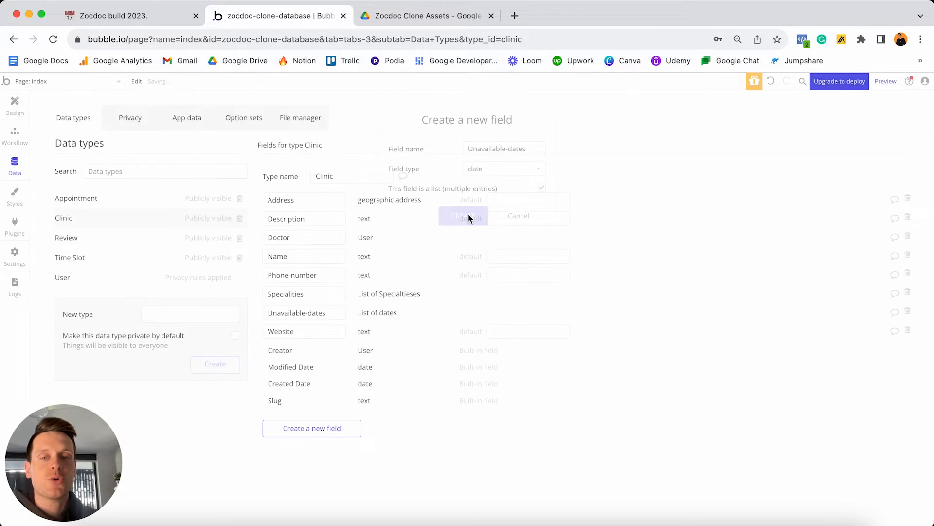
{"action": "key", "text": "super+1"}
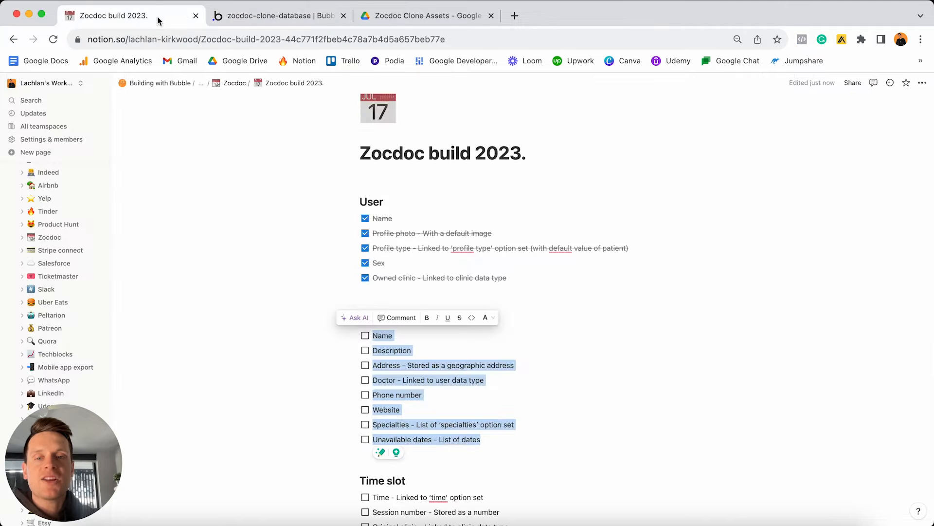
Tick off the finished Clinic fields in the Notion plan.
{"action": "left_click", "coordinate": [365, 336]}
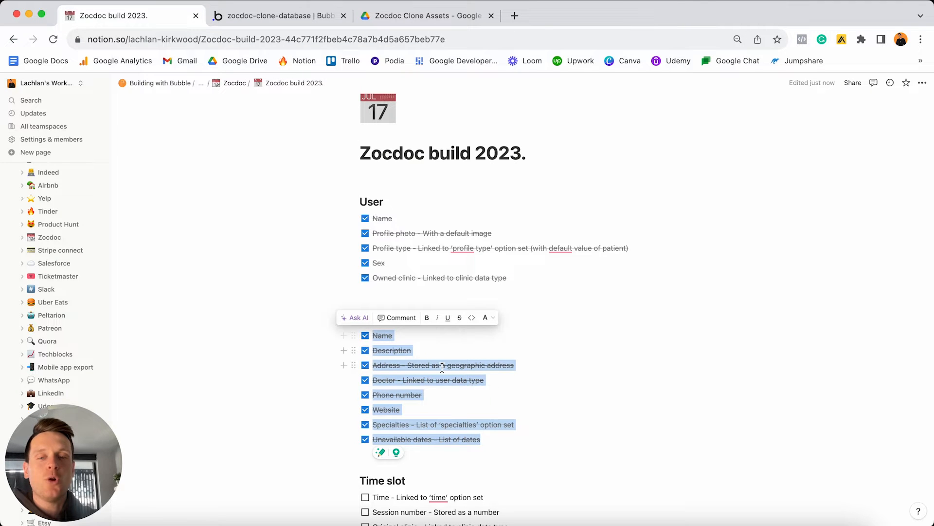
{"action": "scroll", "coordinate": [441, 367], "scroll_direction": "down", "scroll_amount": 4}
{"action": "left_click", "coordinate": [513, 260]}
{"action": "scroll", "coordinate": [513, 261], "scroll_direction": "down", "scroll_amount": 1}
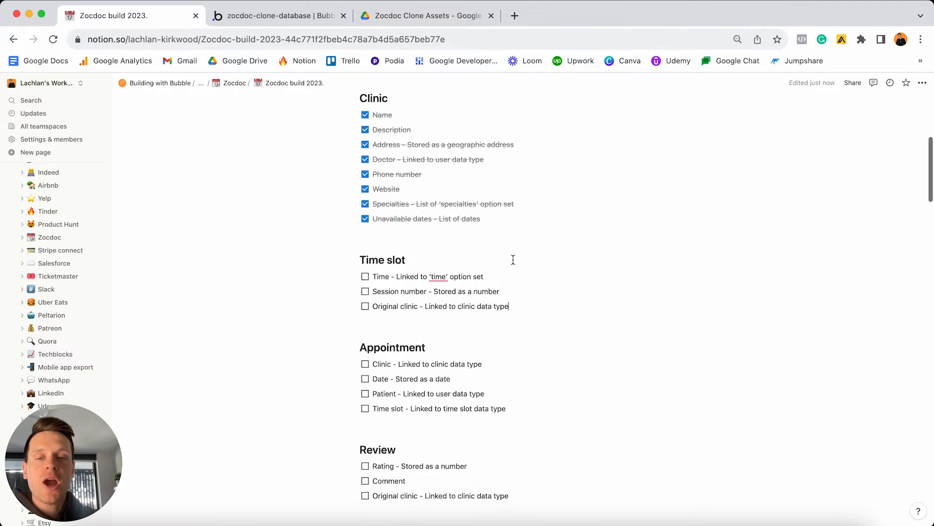
Review the Time slot heading and its Time, Session number and Original clinic to-dos.
{"action": "left_click_drag", "start_coordinate": [521, 286], "coordinate": [367, 253]}
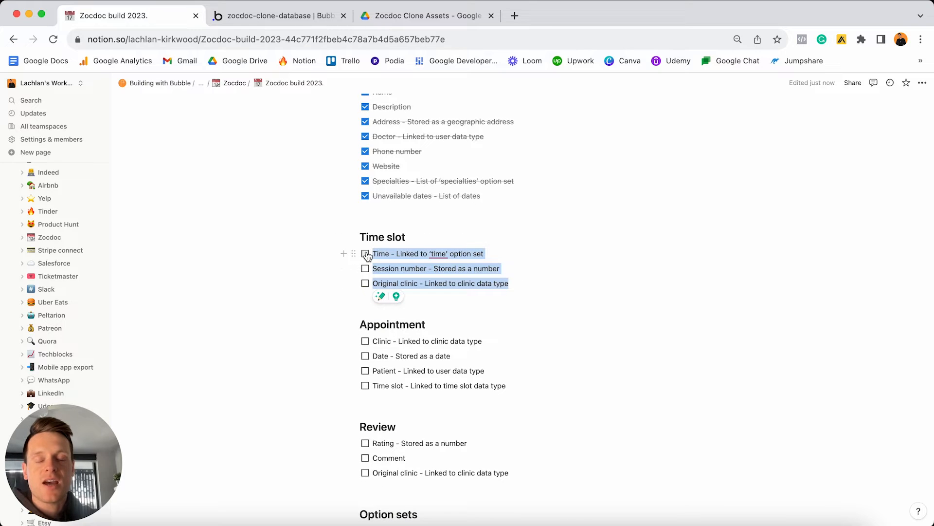
{"action": "left_click", "coordinate": [470, 239]}
{"action": "triple_click", "coordinate": [470, 239]}
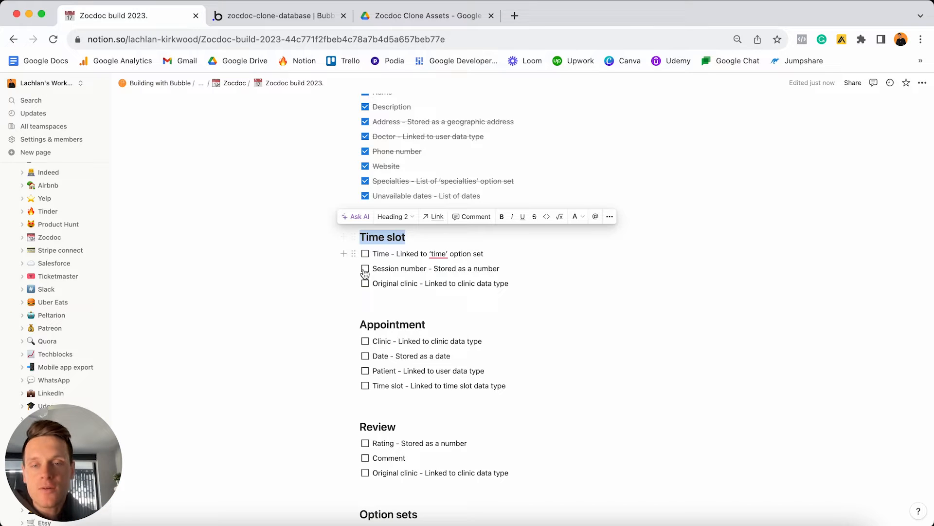
{"action": "triple_click", "coordinate": [500, 254]}
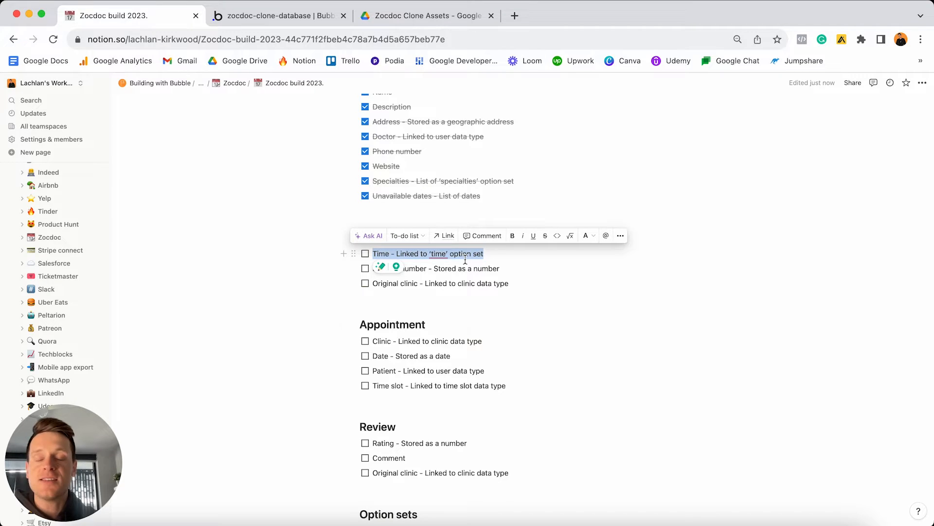
{"action": "scroll", "coordinate": [487, 292], "scroll_direction": "up", "scroll_amount": 3}
{"action": "left_click", "coordinate": [511, 353]}
{"action": "scroll", "coordinate": [513, 353], "scroll_direction": "down", "scroll_amount": 1}
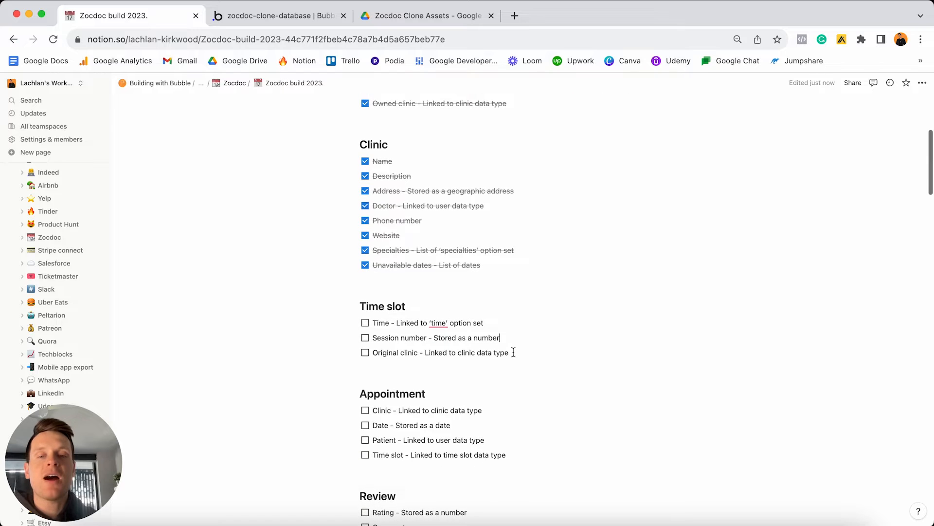
{"action": "left_click", "coordinate": [518, 353]}
{"action": "left_click_drag", "start_coordinate": [518, 353], "coordinate": [372, 352]}
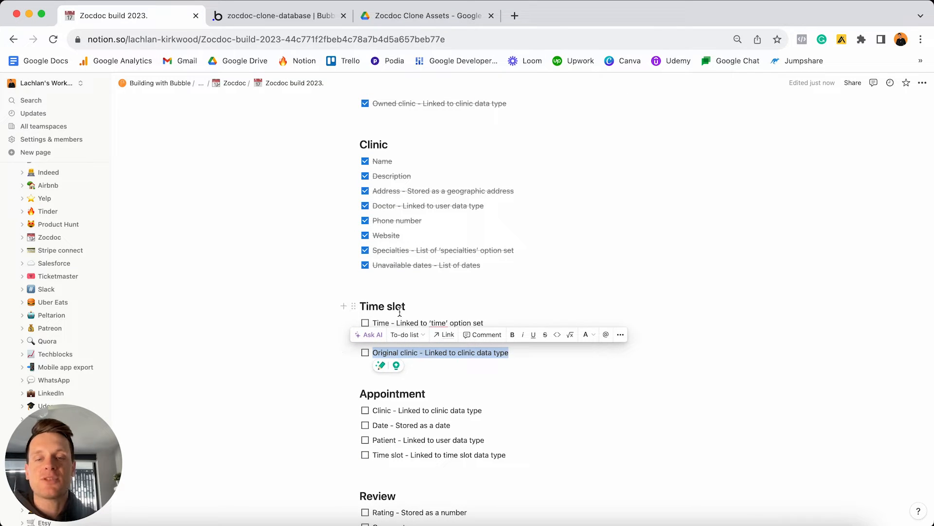
{"action": "left_click", "coordinate": [314, 17]}
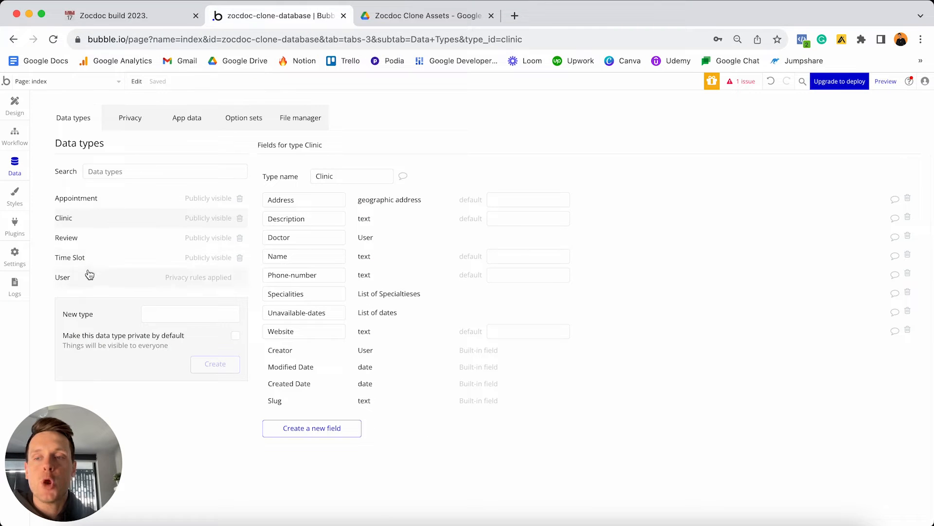
Add a Time field linked to the Time option set on Time Slot.
{"action": "left_click", "coordinate": [77, 258]}
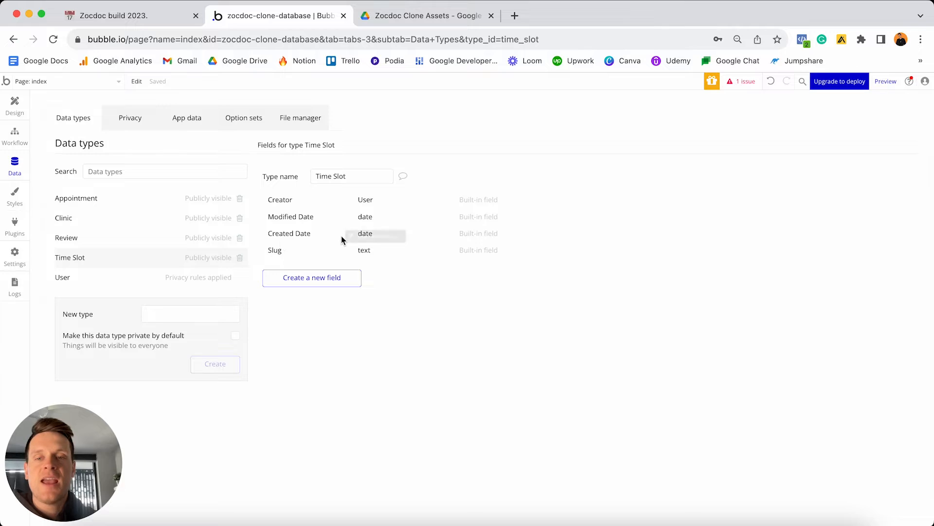
{"action": "left_click", "coordinate": [327, 280]}
{"action": "type", "text": "Time"}
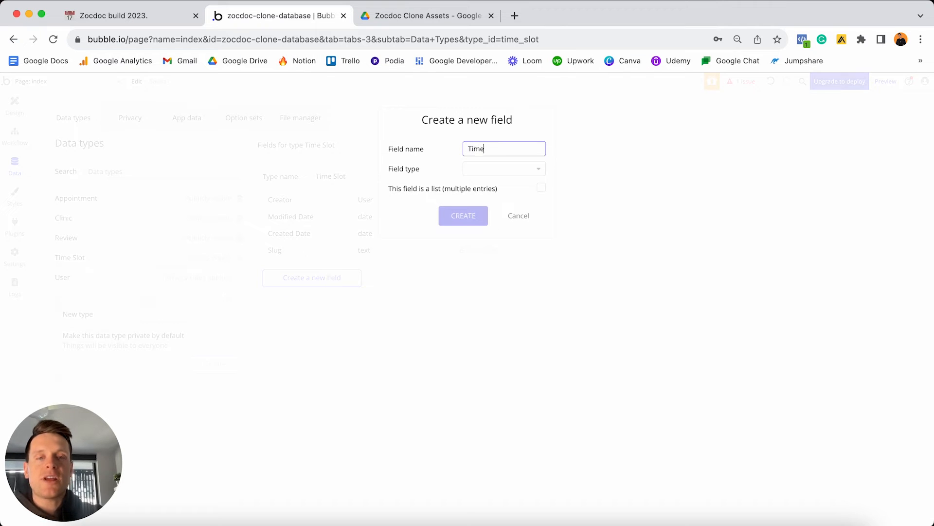
{"action": "left_click", "coordinate": [485, 172]}
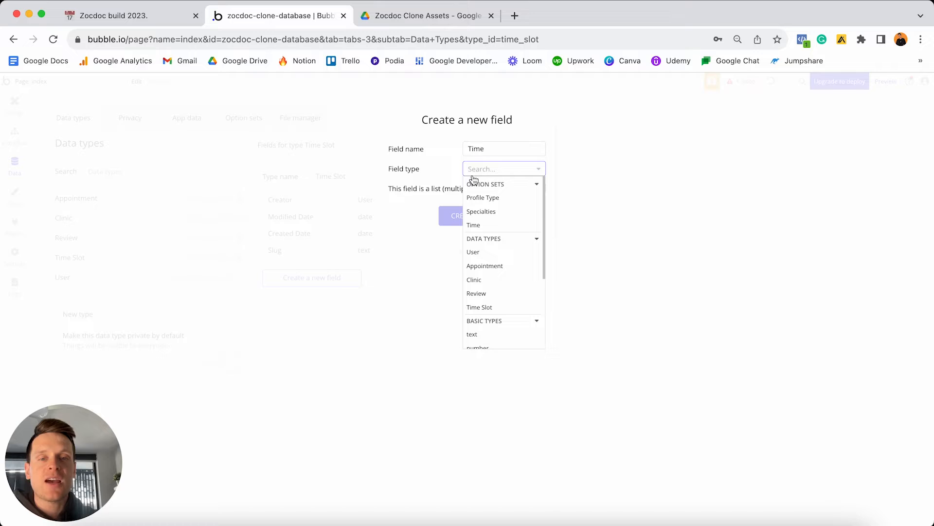
{"action": "left_click", "coordinate": [489, 228]}
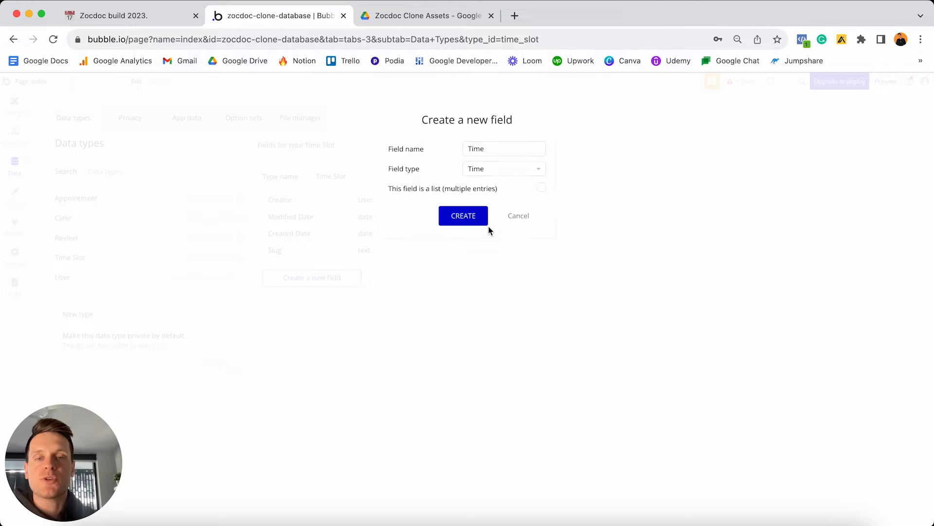
{"action": "left_click", "coordinate": [460, 215]}
Check the Time option set, then start and cancel a Session-number field on Time Slot.
{"action": "left_click", "coordinate": [244, 117]}
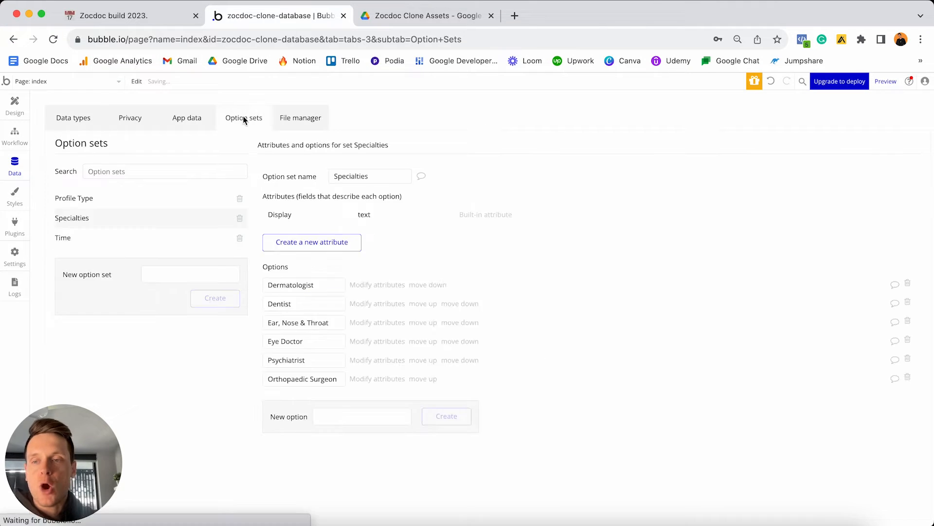
{"action": "left_click", "coordinate": [119, 242]}
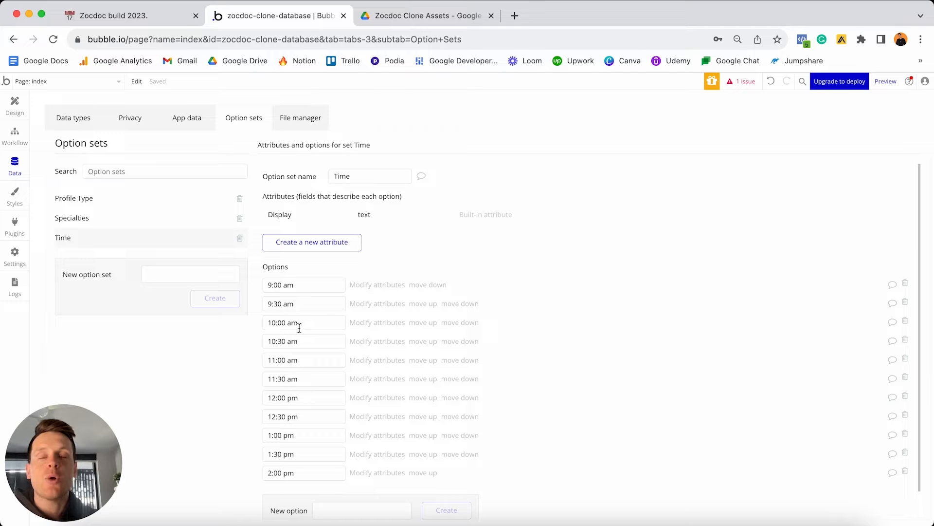
{"action": "left_click", "coordinate": [62, 119]}
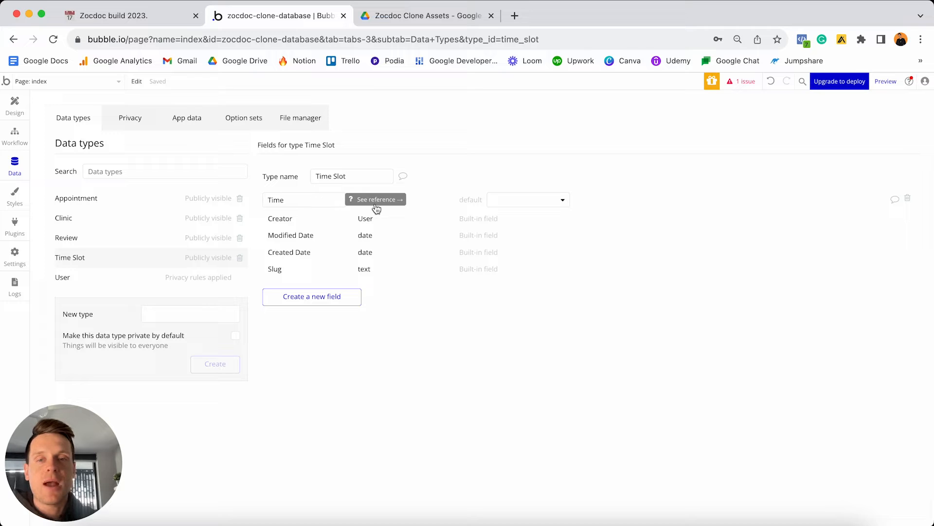
{"action": "left_click", "coordinate": [322, 293]}
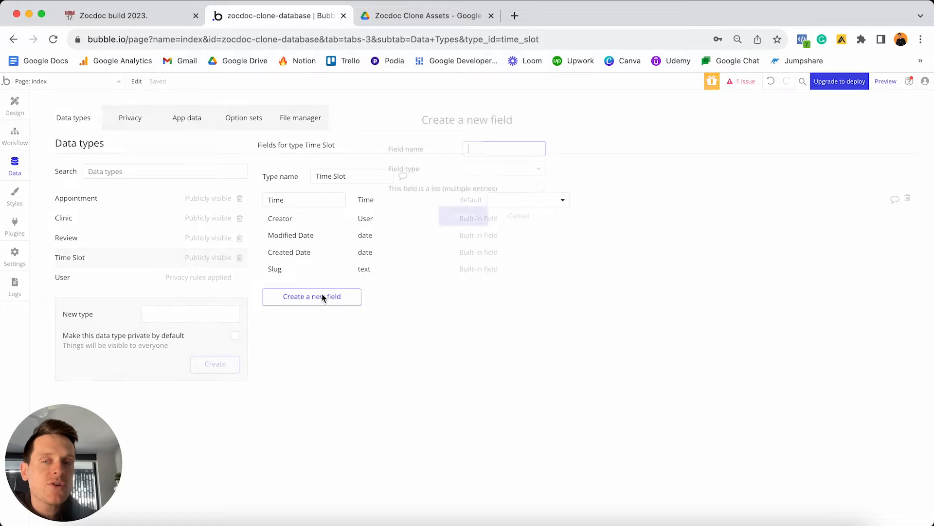
{"action": "type", "text": "Session"}
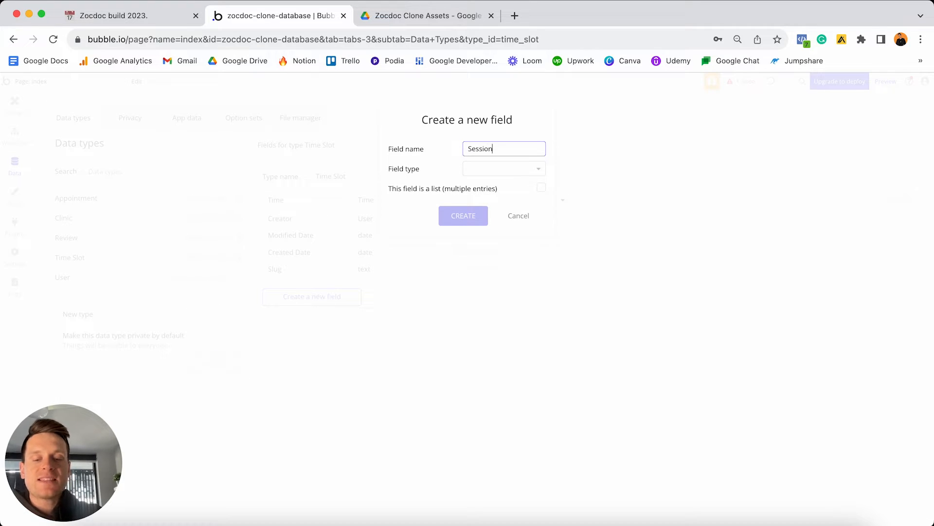
{"action": "type", "text": "-number"}
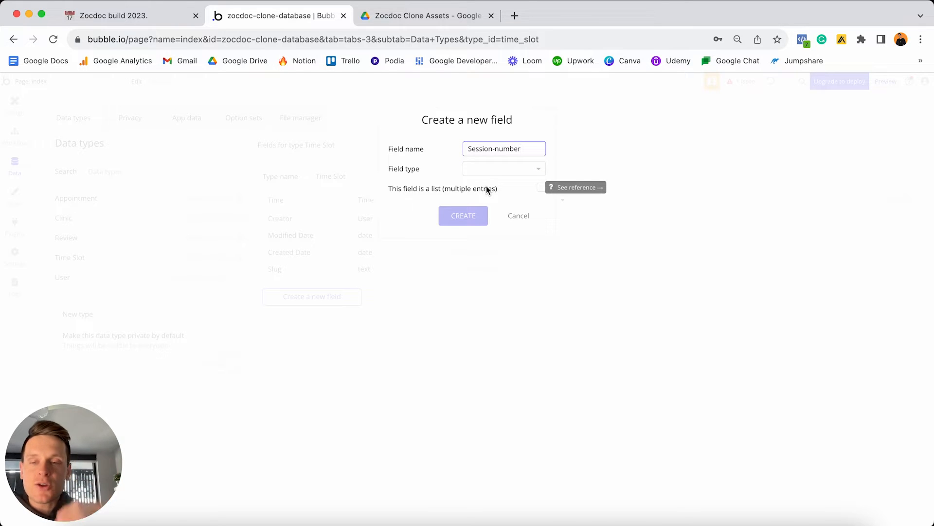
{"action": "left_click", "coordinate": [520, 215]}
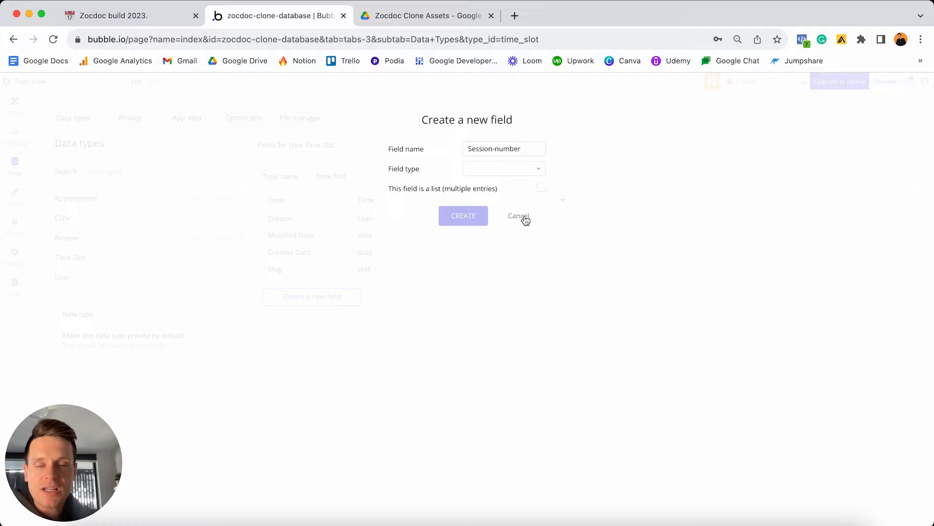
Inspect the 9:00 am, 9:30 am and 10:00 am Time options.
{"action": "left_click", "coordinate": [267, 121]}
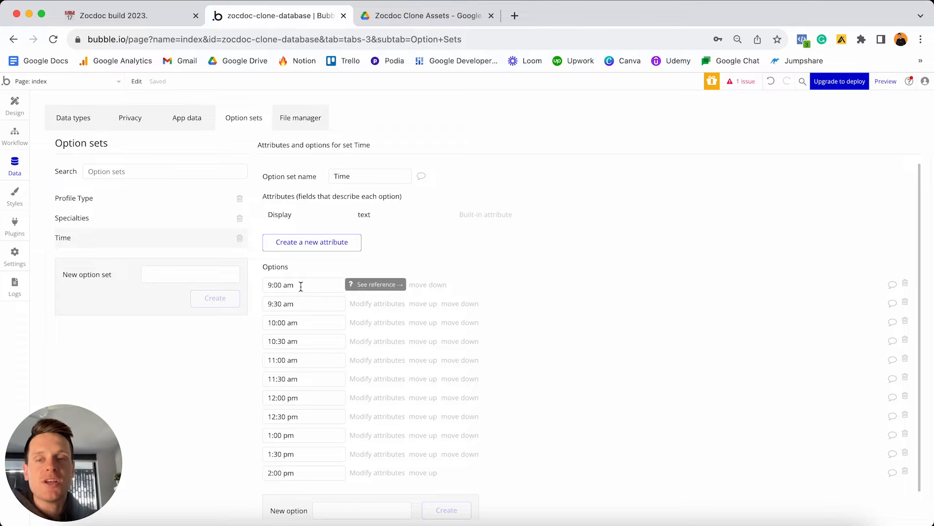
{"action": "left_click", "coordinate": [319, 287]}
{"action": "triple_click", "coordinate": [319, 288]}
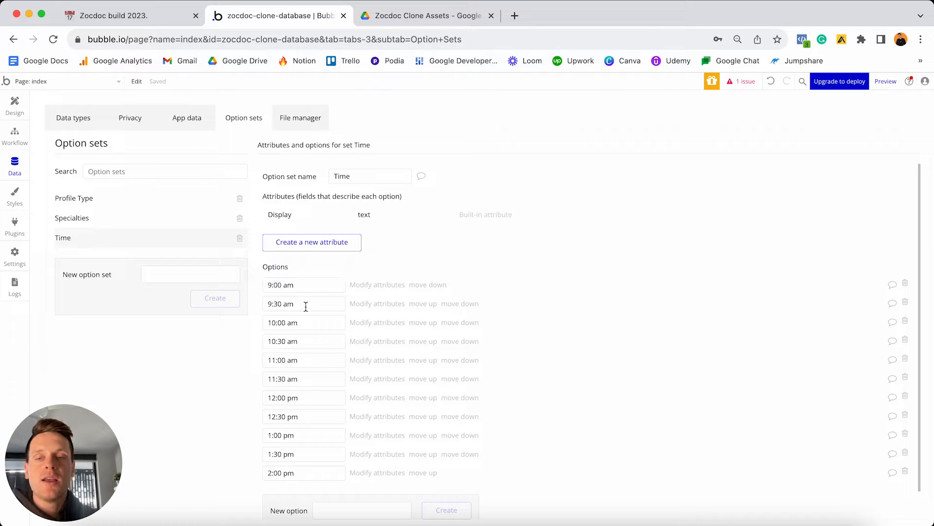
{"action": "left_click", "coordinate": [305, 305]}
{"action": "triple_click", "coordinate": [304, 307]}
{"action": "left_click", "coordinate": [305, 324]}
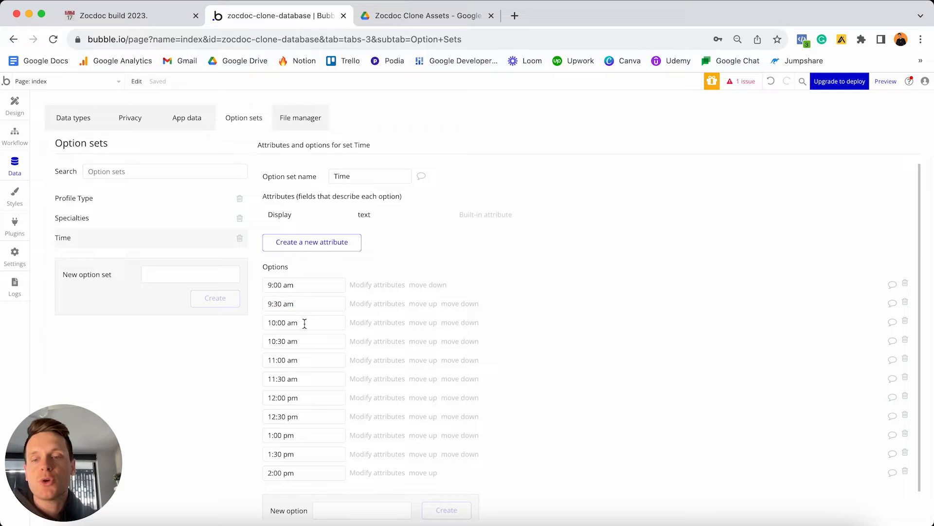
{"action": "left_click", "coordinate": [305, 324]}
{"action": "triple_click", "coordinate": [303, 325]}
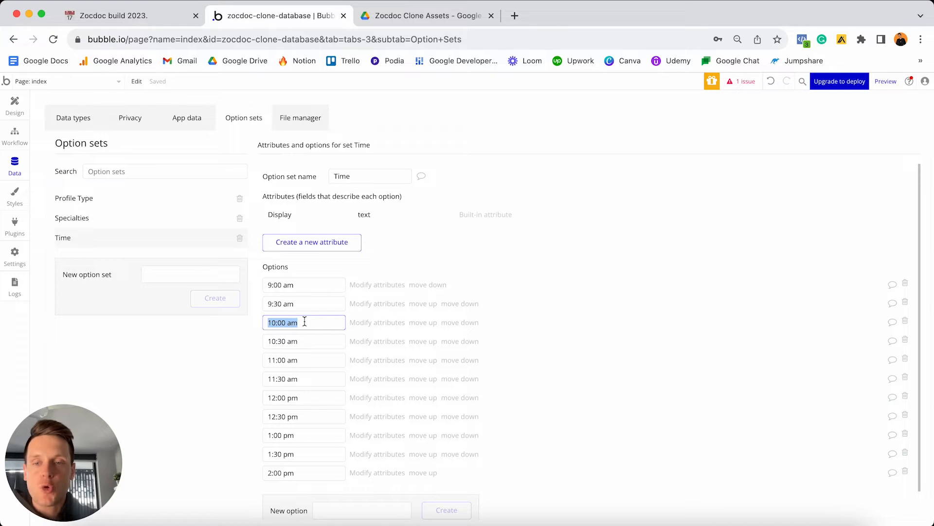
Add a Session-number number field to Time Slot.
{"action": "left_click", "coordinate": [75, 118]}
{"action": "left_click", "coordinate": [297, 295]}
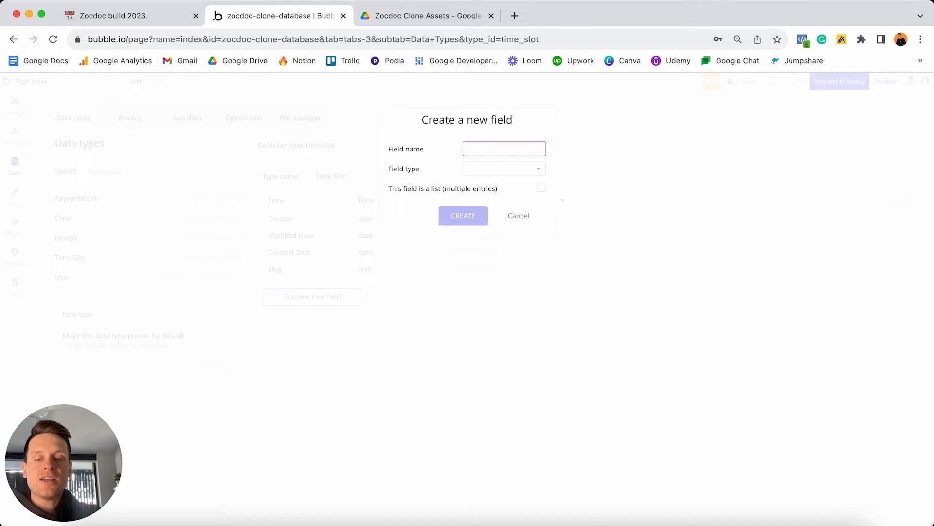
{"action": "type", "text": "Session-numb"}
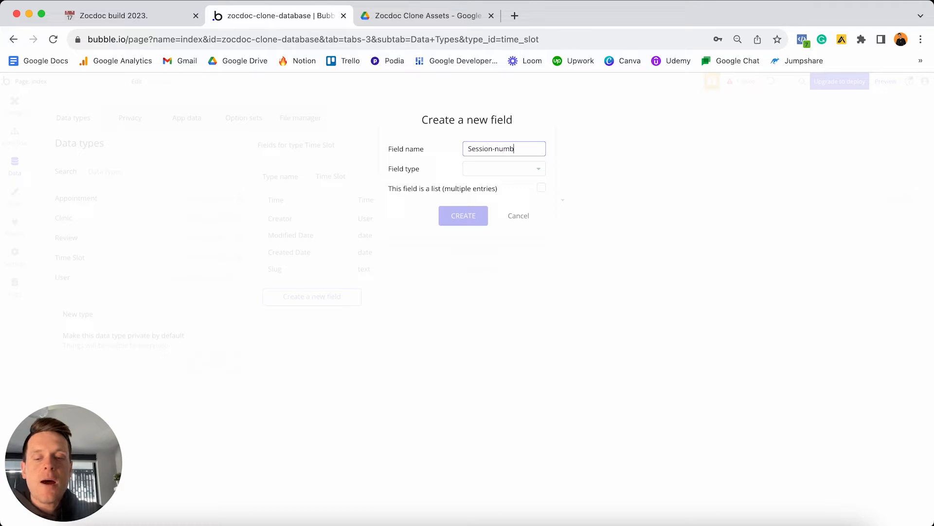
{"action": "type", "text": "er"}
{"action": "left_click", "coordinate": [504, 178]}
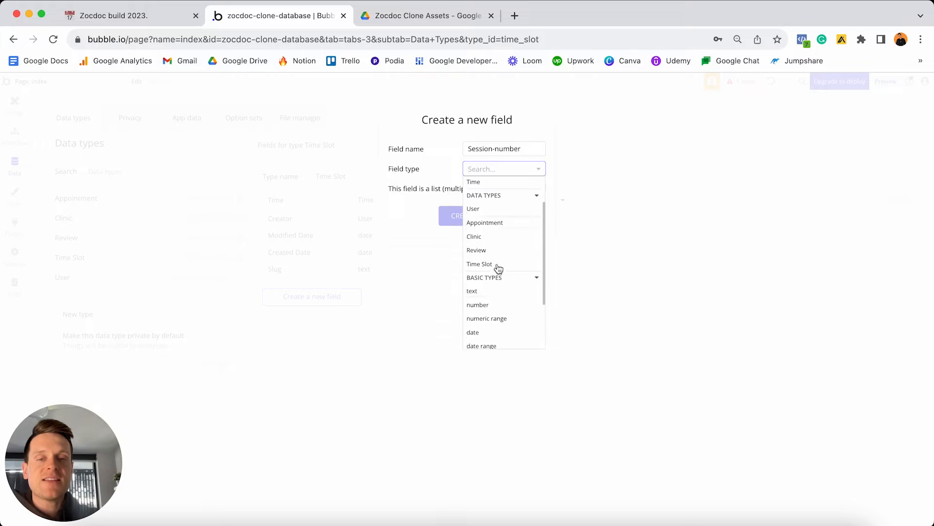
{"action": "left_click", "coordinate": [492, 305]}
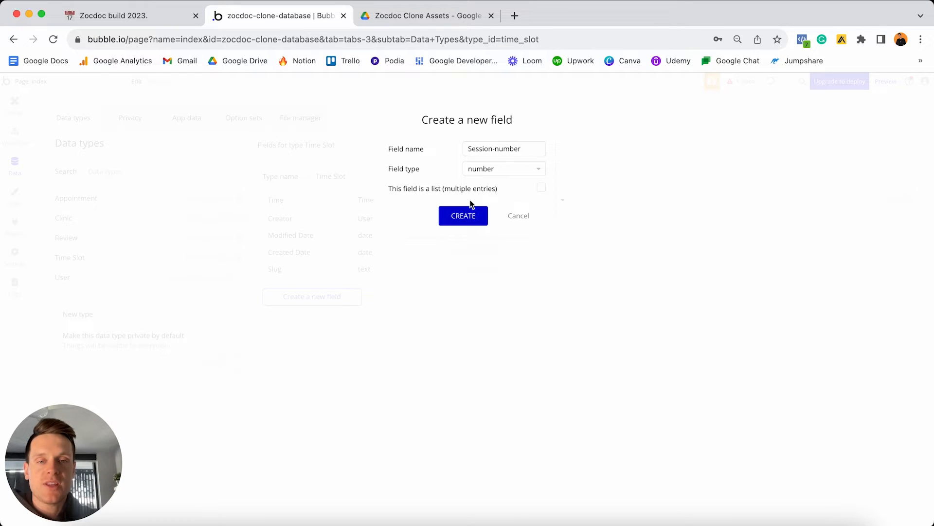
{"action": "left_click", "coordinate": [461, 215]}
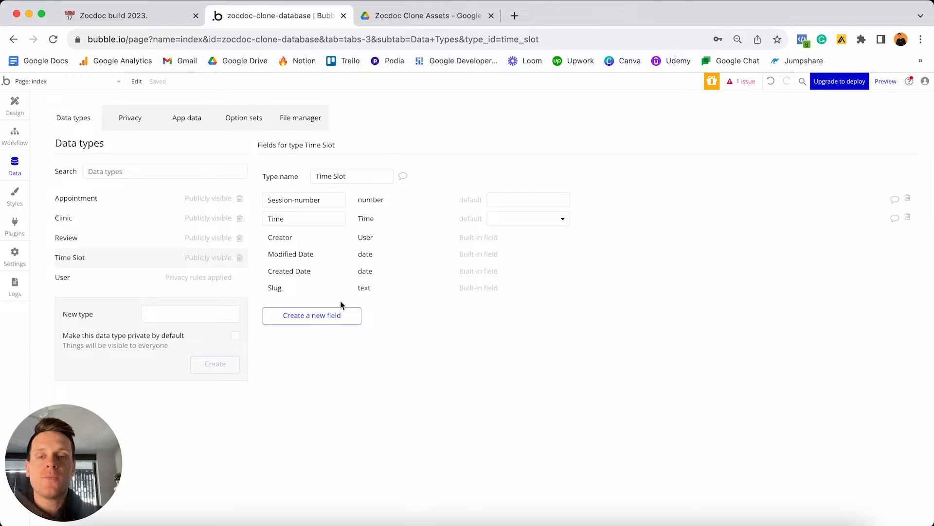
Add an OG-clinic field of type Clinic to Time Slot.
{"action": "left_click", "coordinate": [333, 316]}
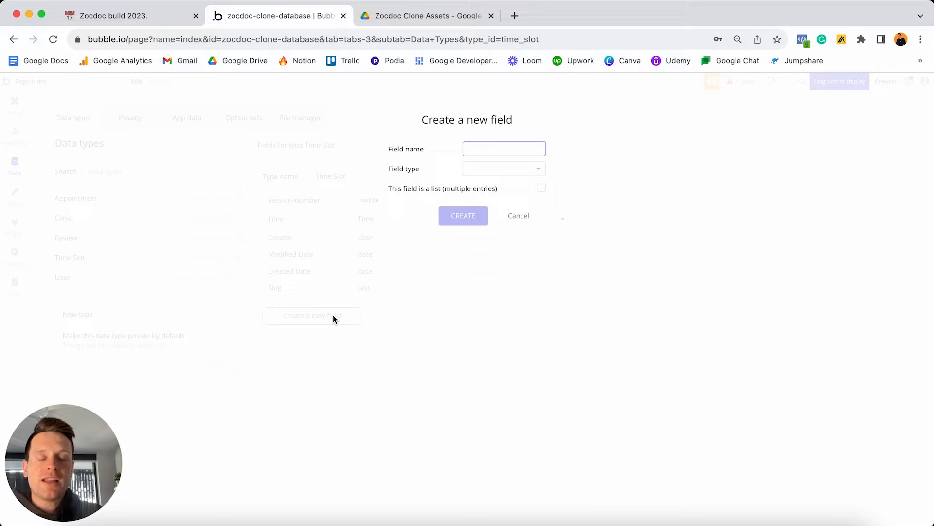
{"action": "type", "text": "OG-"}
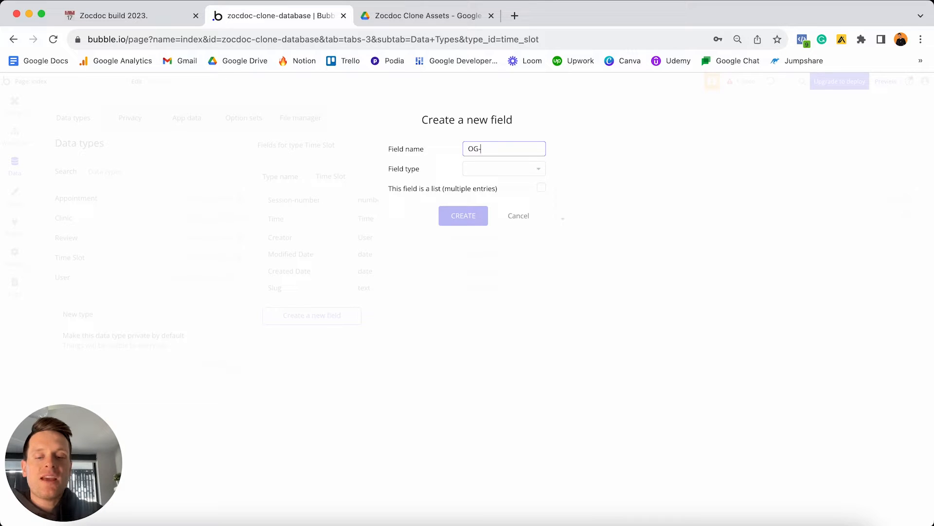
{"action": "type", "text": "clinic"}
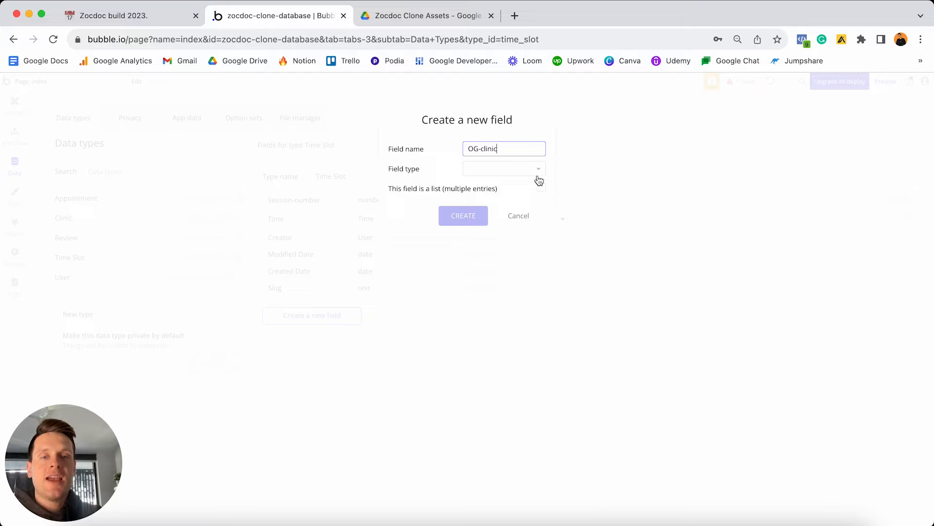
{"action": "left_click", "coordinate": [503, 169]}
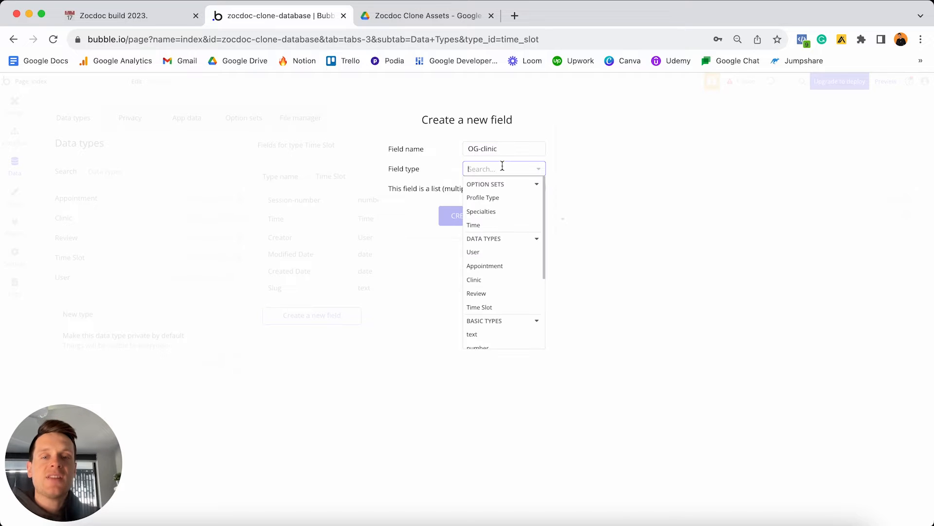
{"action": "left_click", "coordinate": [481, 281]}
{"action": "left_click", "coordinate": [466, 218]}
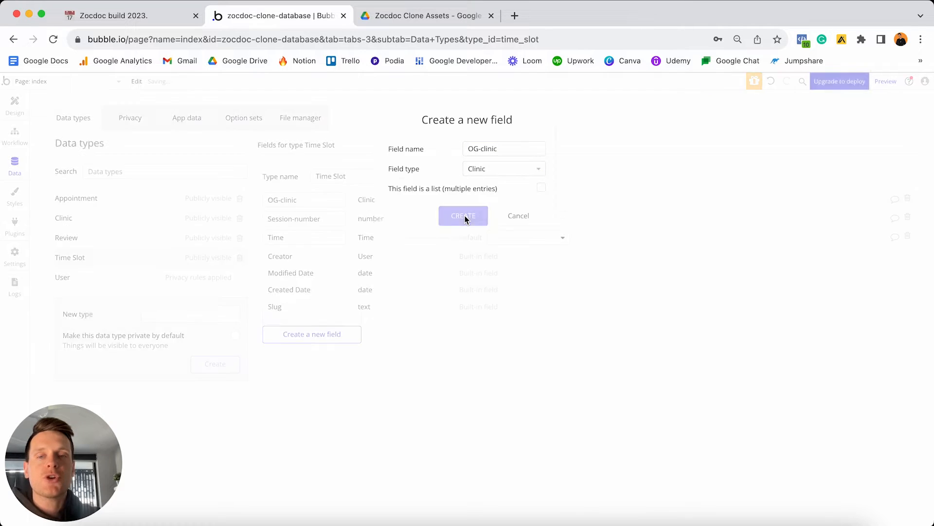
{"action": "left_click", "coordinate": [160, 19]}
Check off Time, Session number and Original clinic in Notion, and select the four Appointment lines.
{"action": "left_click", "coordinate": [365, 322]}
{"action": "left_click", "coordinate": [396, 323]}
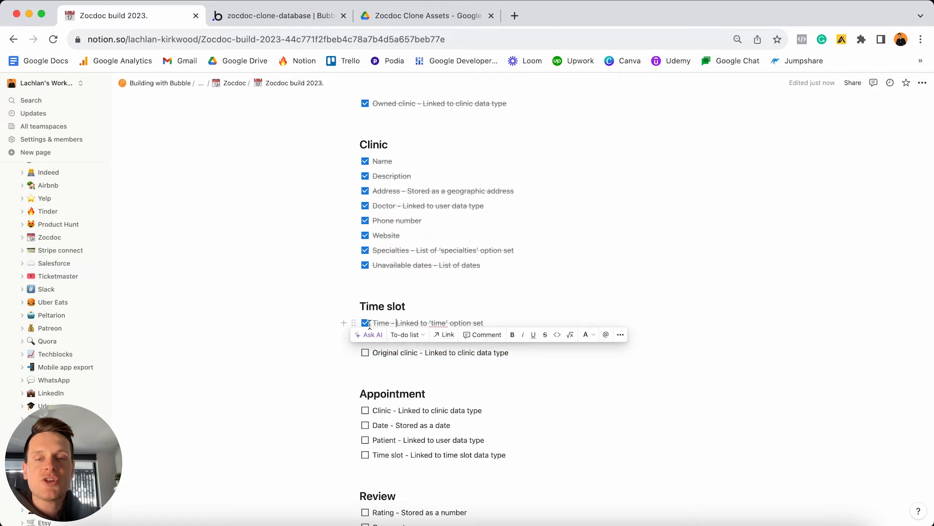
{"action": "left_click", "coordinate": [365, 337]}
{"action": "left_click", "coordinate": [365, 353]}
{"action": "scroll", "coordinate": [366, 356], "scroll_direction": "down", "scroll_amount": 3}
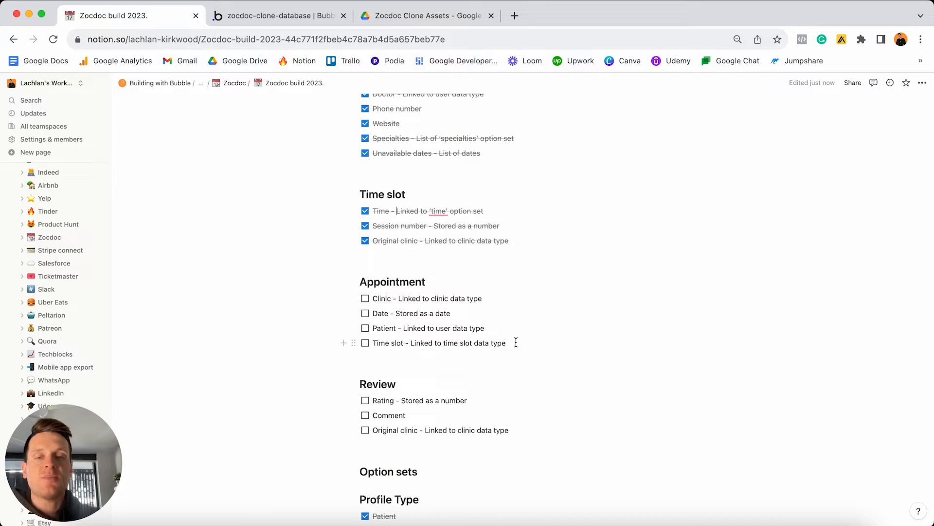
{"action": "left_click_drag", "start_coordinate": [515, 342], "coordinate": [374, 295]}
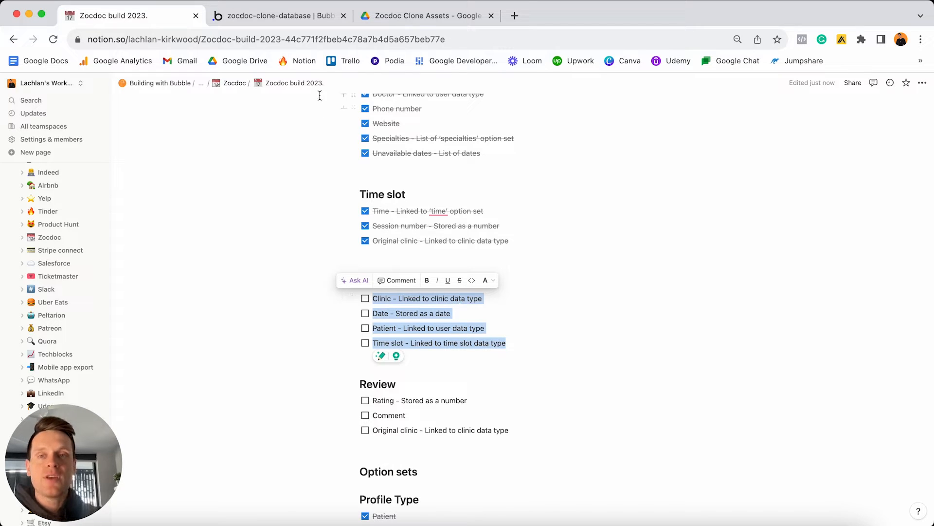
{"action": "left_click", "coordinate": [285, 17]}
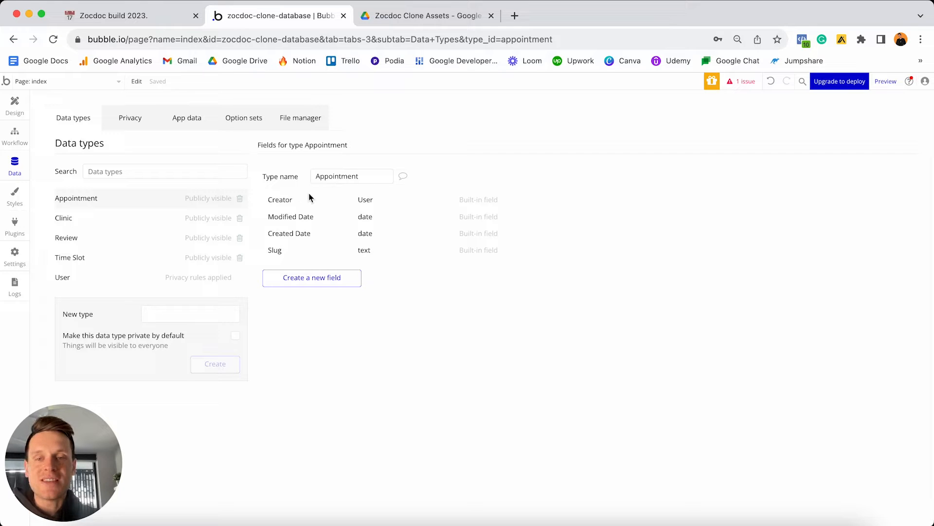
Add a Clinic field of type Clinic to Appointment.
{"action": "left_click", "coordinate": [320, 281]}
{"action": "left_click", "coordinate": [474, 148]}
{"action": "type", "text": "Clinic"}
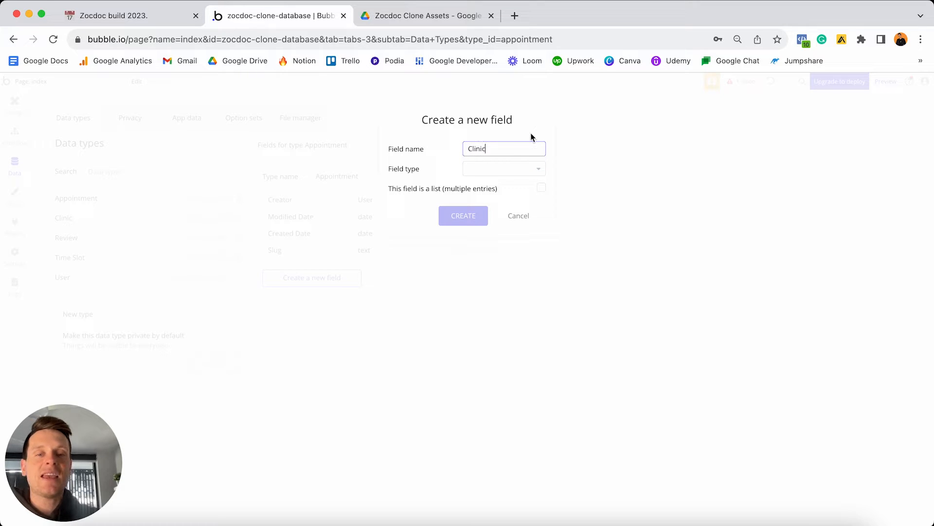
{"action": "left_click", "coordinate": [511, 169]}
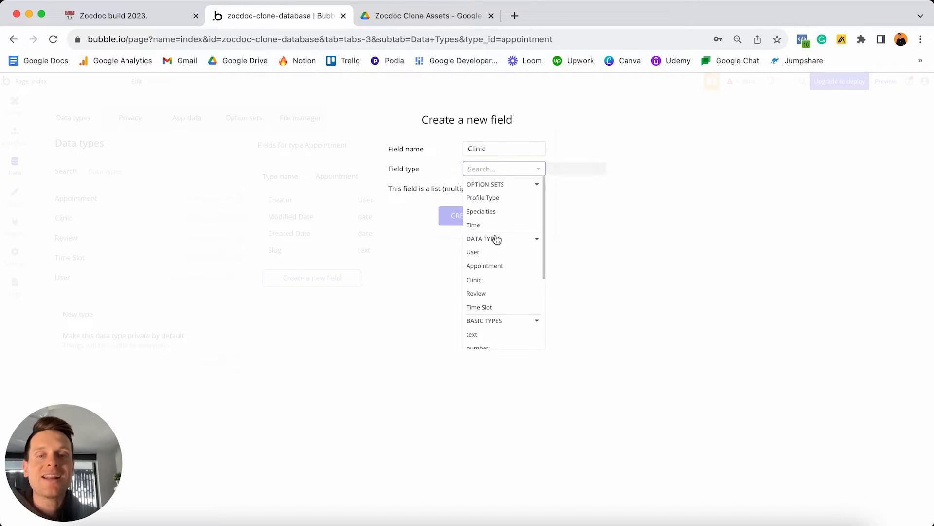
{"action": "left_click", "coordinate": [485, 281]}
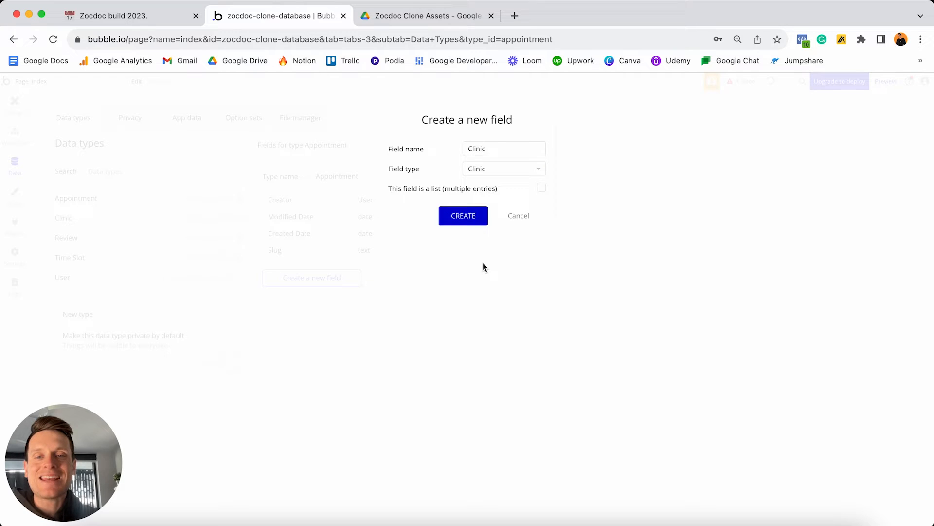
{"action": "left_click", "coordinate": [457, 215]}
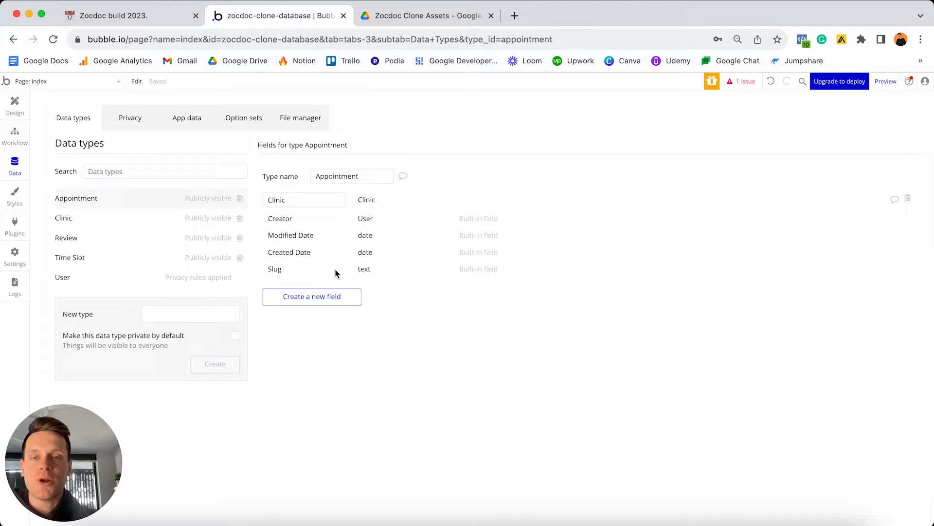
Add a Patient field of type User, correcting the misspelled name.
{"action": "left_click", "coordinate": [314, 300]}
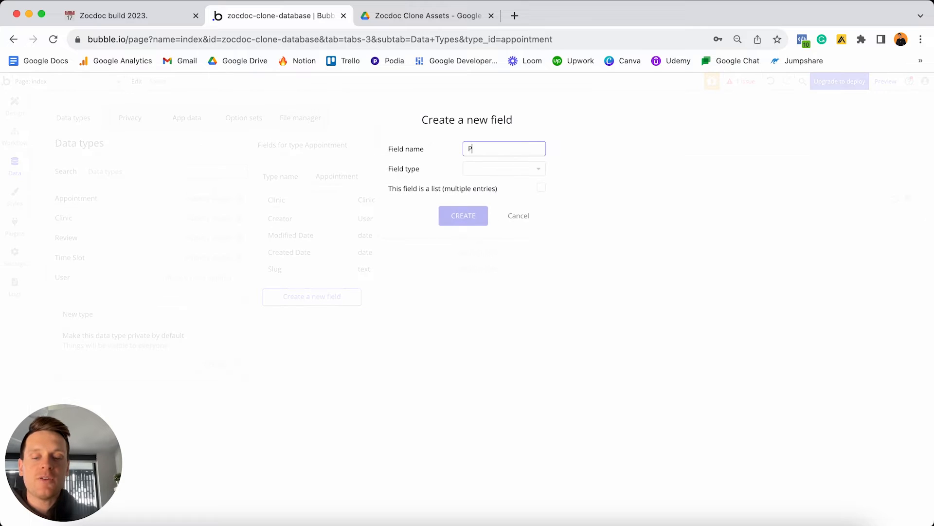
{"action": "type", "text": "Pateint"}
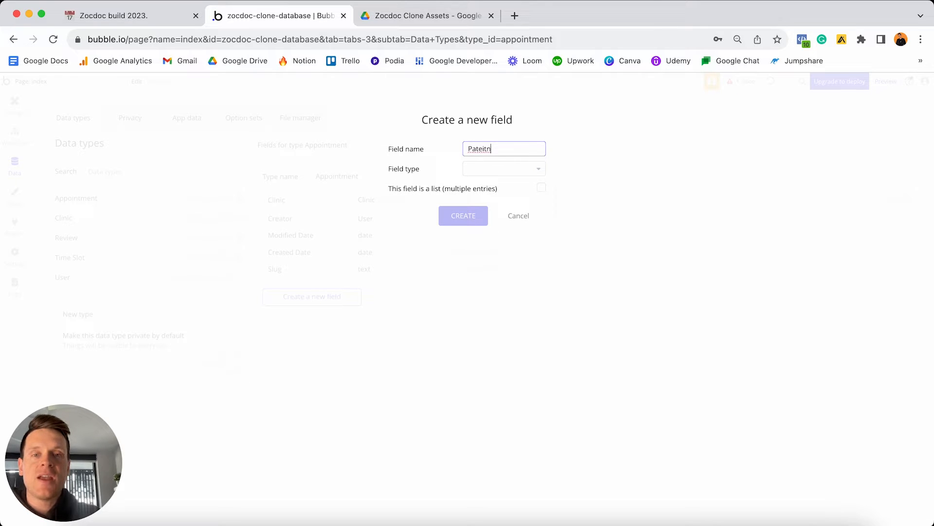
{"action": "key", "text": "BackSpace"}
{"action": "key", "text": "BackSpace"}
{"action": "key", "text": "BackSpace"}
{"action": "type", "text": "ie"}
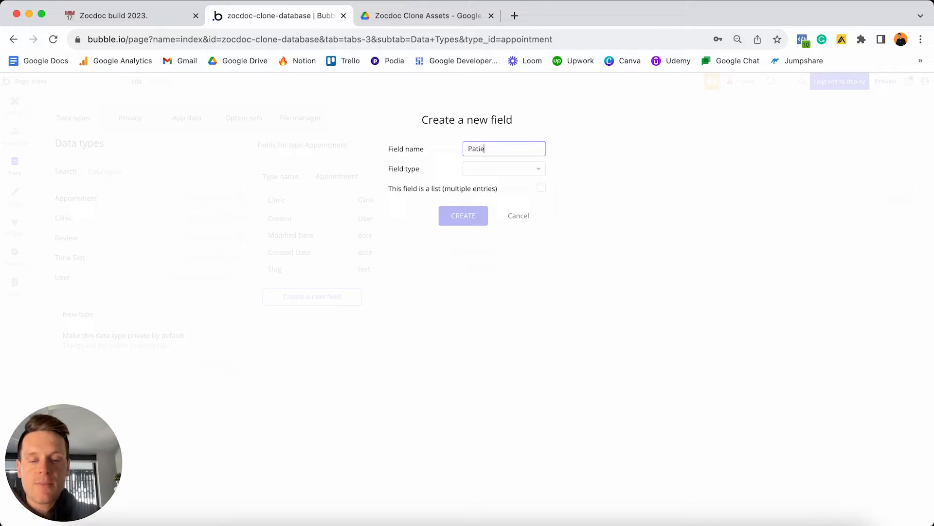
{"action": "type", "text": "nt"}
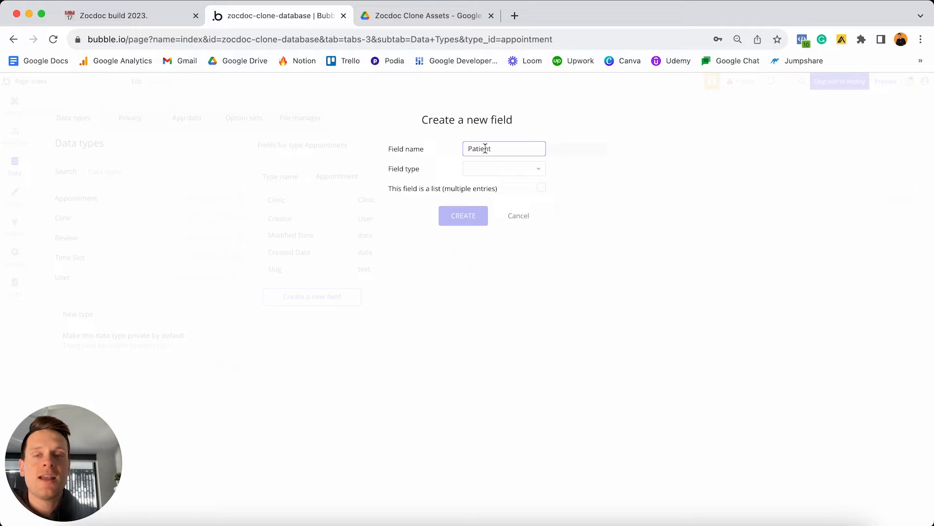
{"action": "left_click", "coordinate": [496, 169]}
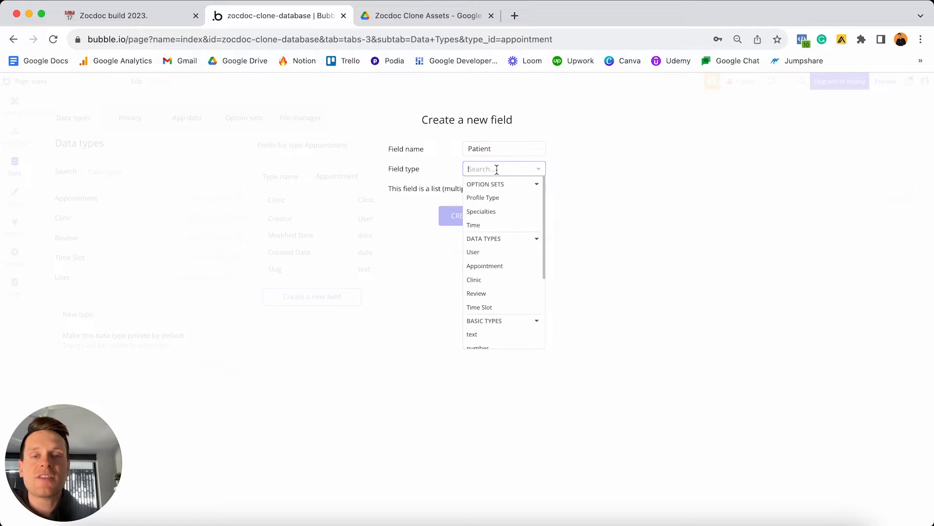
{"action": "left_click", "coordinate": [487, 253]}
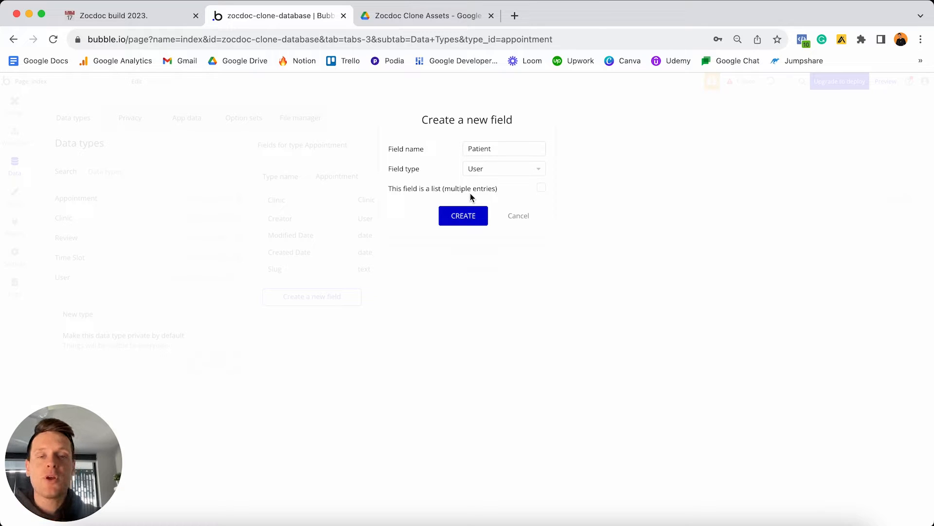
{"action": "left_click", "coordinate": [466, 217]}
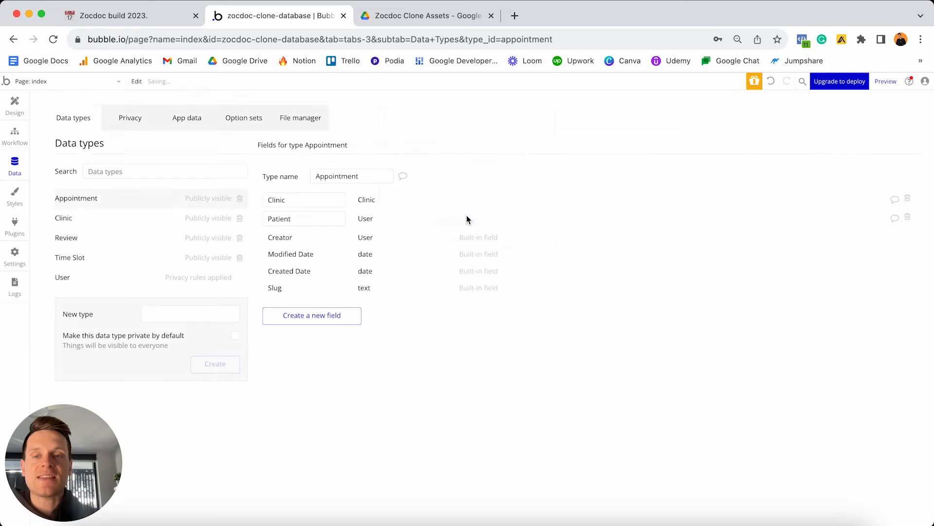
Add a Time-slot field of type Time Slot, then check the Time Slot type's fields.
{"action": "left_click", "coordinate": [339, 316]}
{"action": "type", "text": "Time-slot"}
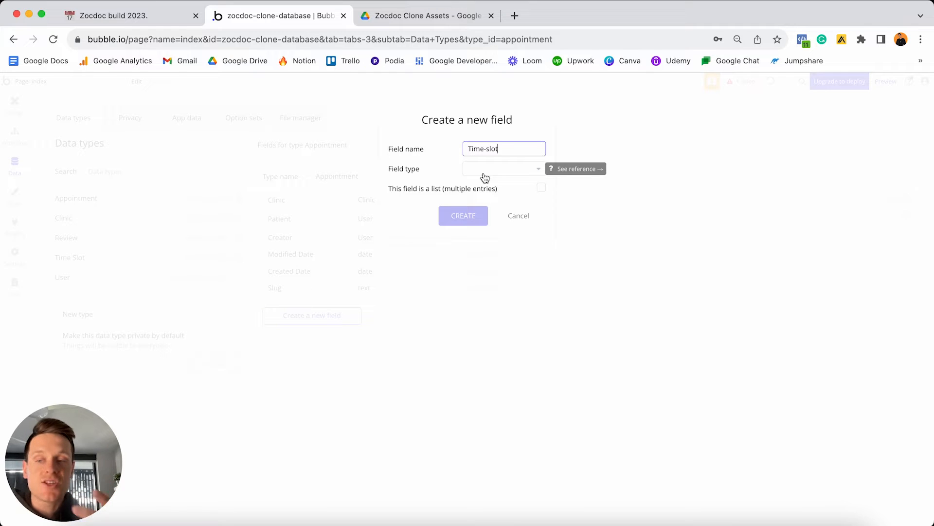
{"action": "left_click", "coordinate": [503, 168]}
{"action": "scroll", "coordinate": [484, 216], "scroll_direction": "down", "scroll_amount": 2}
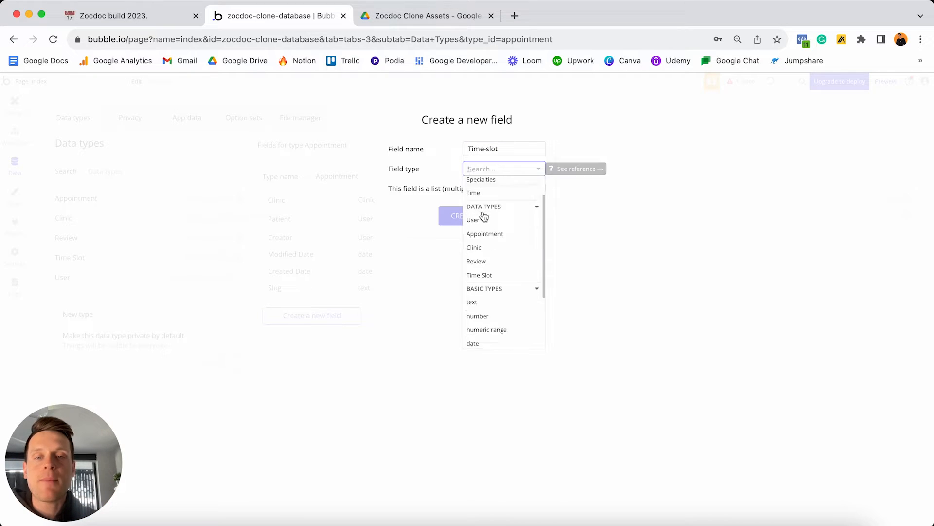
{"action": "scroll", "coordinate": [484, 217], "scroll_direction": "down", "scroll_amount": 3}
{"action": "scroll", "coordinate": [489, 229], "scroll_direction": "up", "scroll_amount": 1}
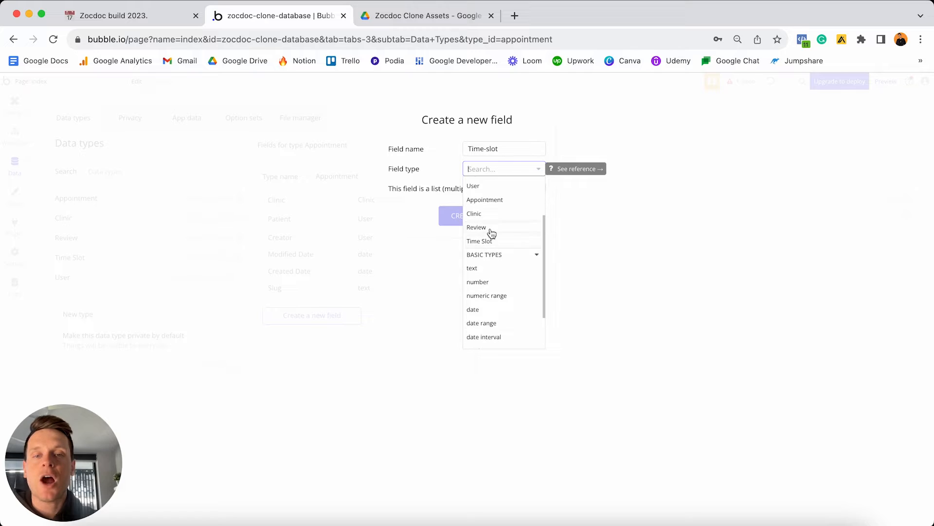
{"action": "left_click", "coordinate": [489, 240]}
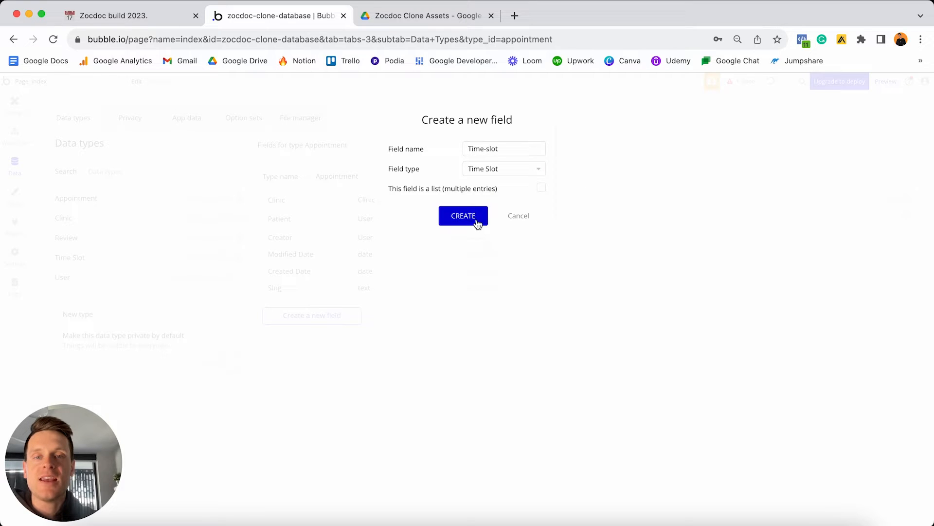
{"action": "left_click", "coordinate": [476, 220]}
{"action": "left_click", "coordinate": [100, 257]}
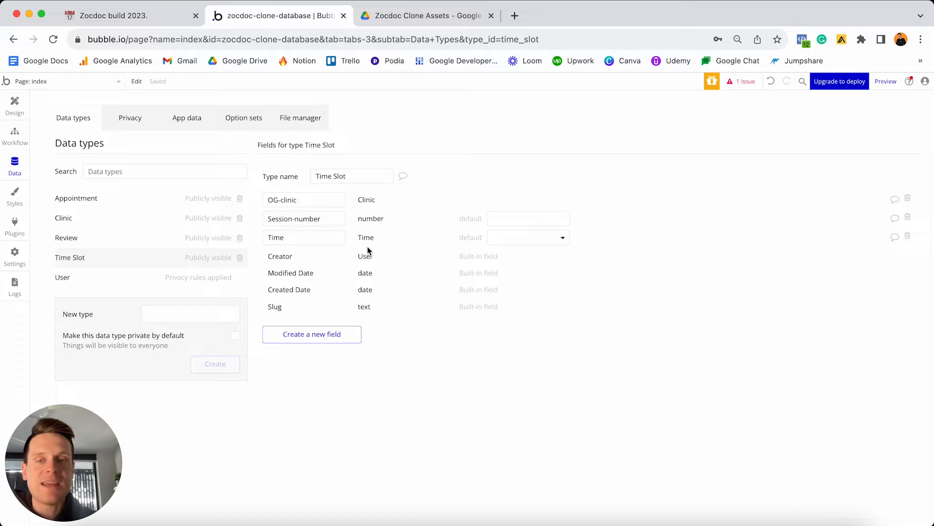
{"action": "left_click", "coordinate": [119, 200]}
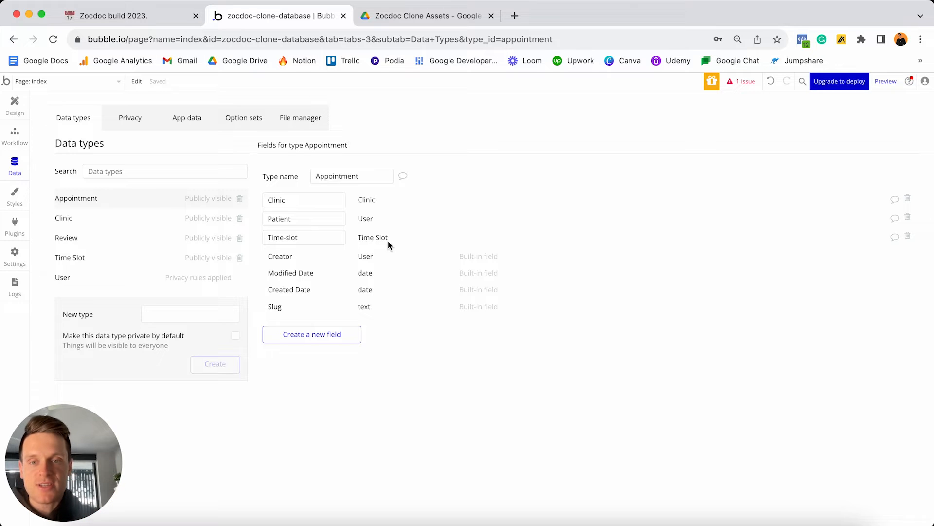
Add a Date field of type date to Appointment.
{"action": "left_click", "coordinate": [305, 337]}
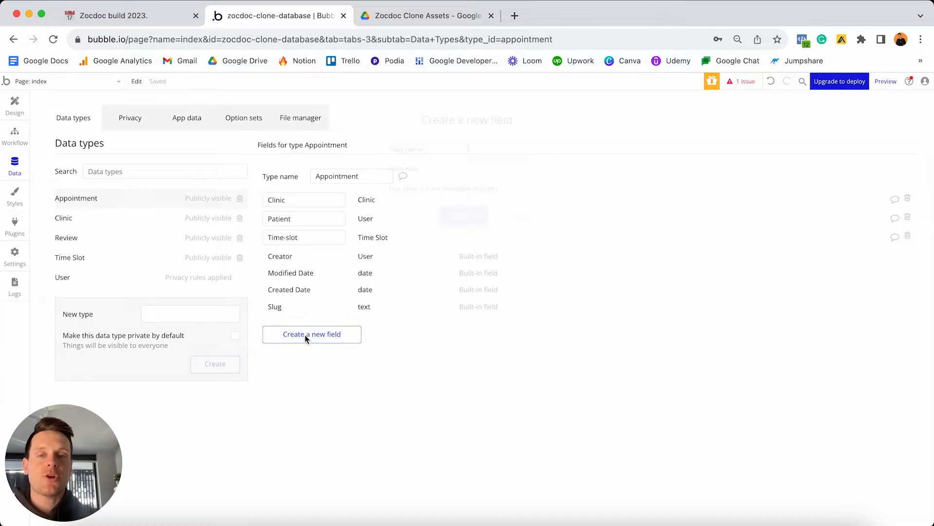
{"action": "type", "text": "Date"}
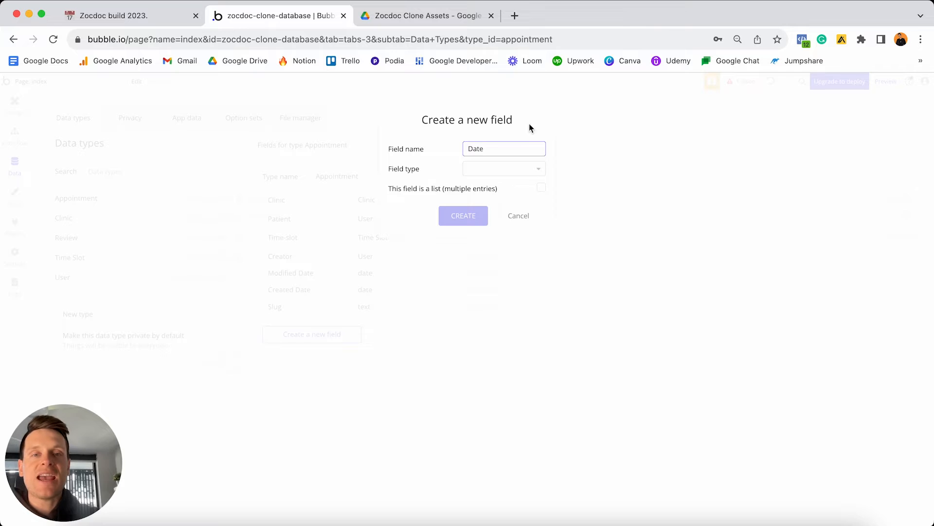
{"action": "left_click", "coordinate": [501, 170]}
{"action": "scroll", "coordinate": [489, 260], "scroll_direction": "down", "scroll_amount": 1}
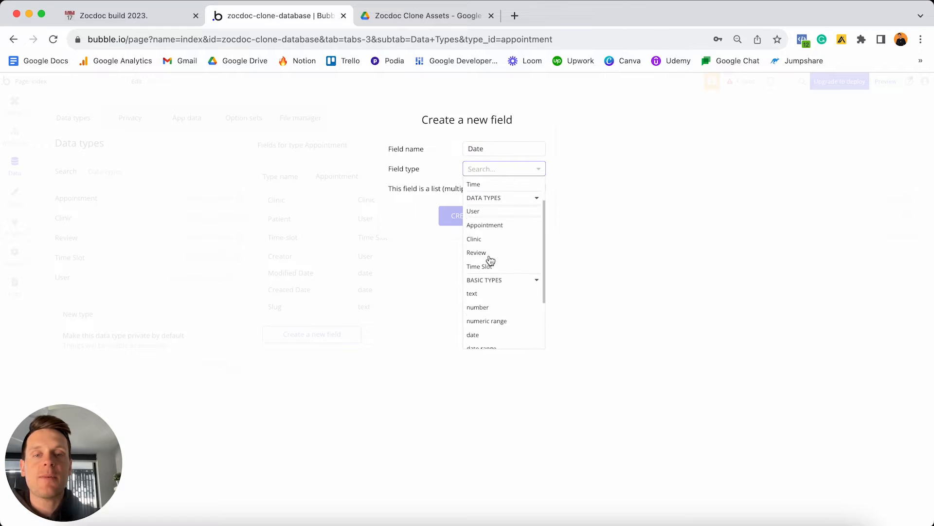
{"action": "scroll", "coordinate": [490, 260], "scroll_direction": "down", "scroll_amount": 2}
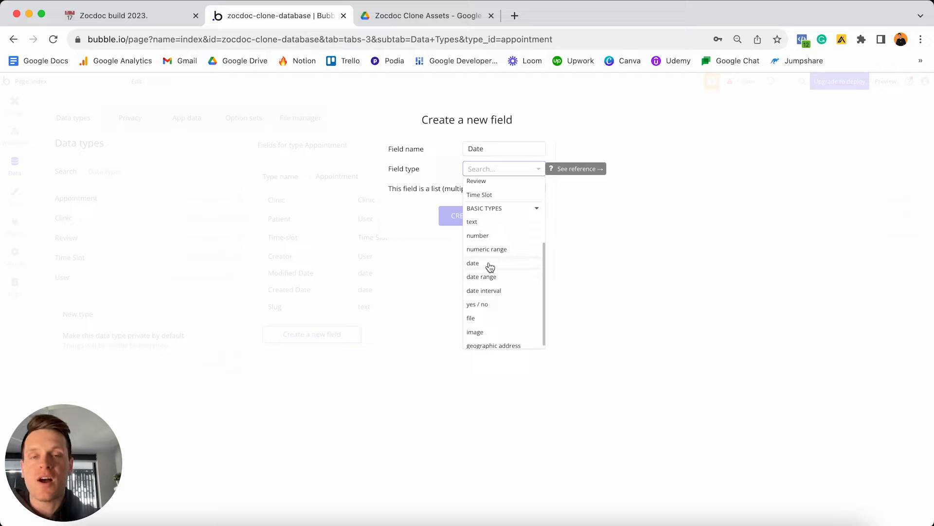
{"action": "left_click", "coordinate": [490, 265]}
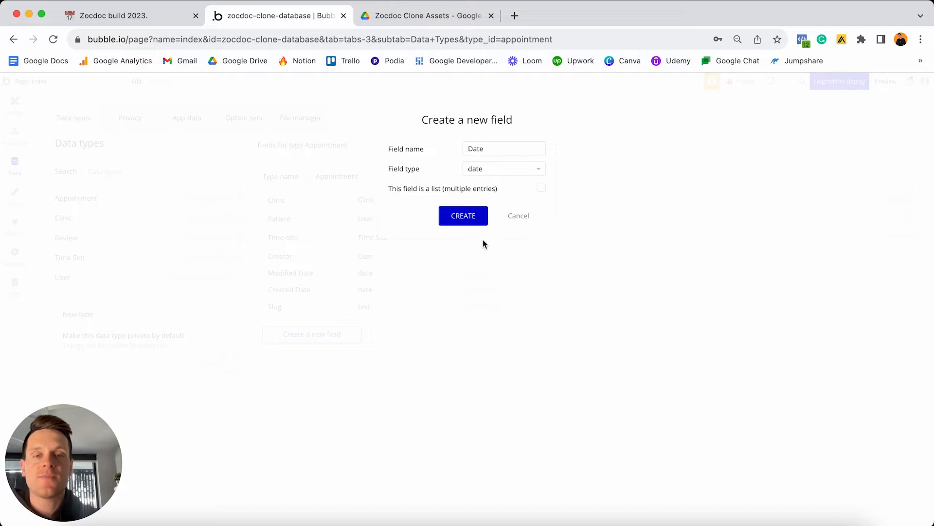
{"action": "left_click", "coordinate": [465, 217]}
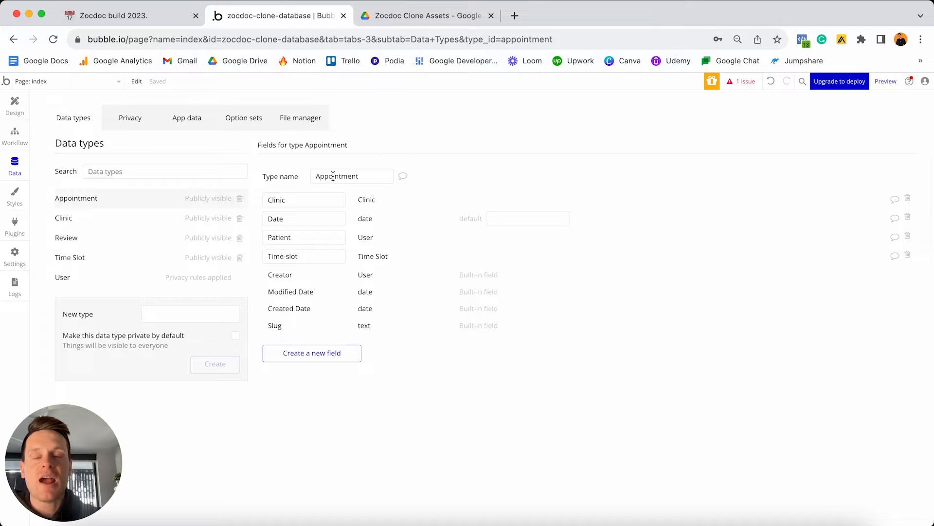
Tick off the four Appointment items in the Notion plan and select the three Review items.
{"action": "left_click", "coordinate": [177, 23]}
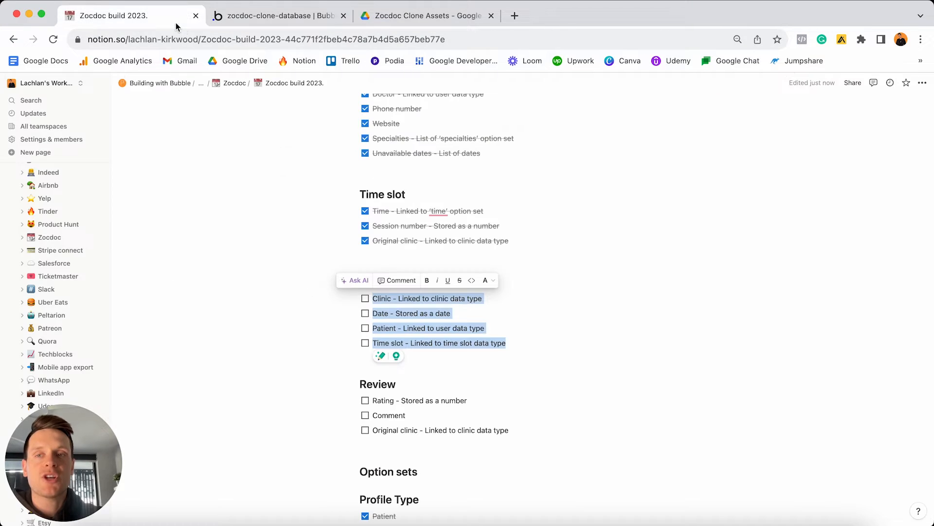
{"action": "left_click", "coordinate": [365, 299]}
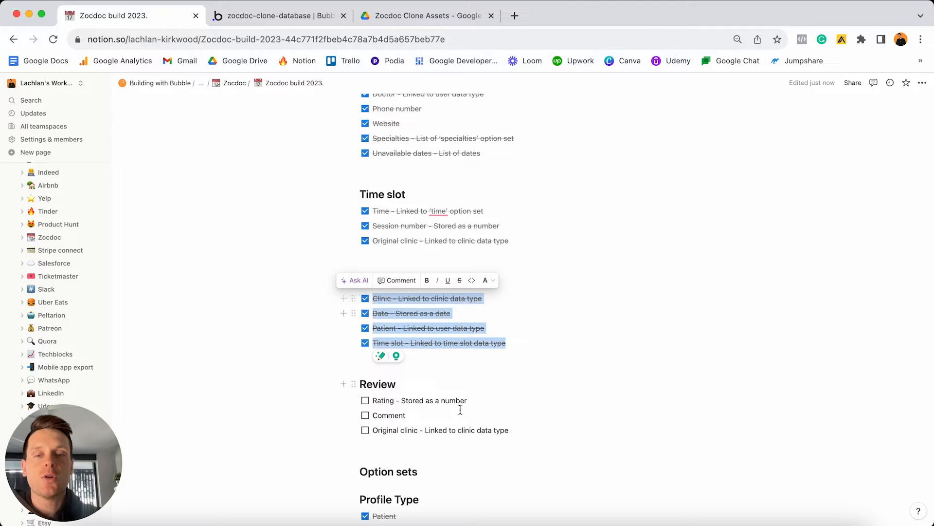
{"action": "left_click_drag", "start_coordinate": [520, 432], "coordinate": [366, 404]}
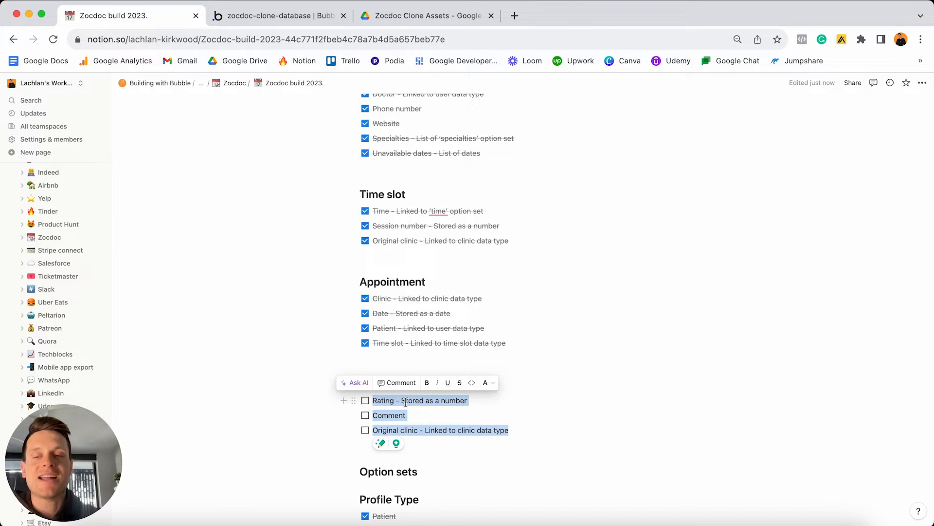
{"action": "left_click", "coordinate": [314, 20]}
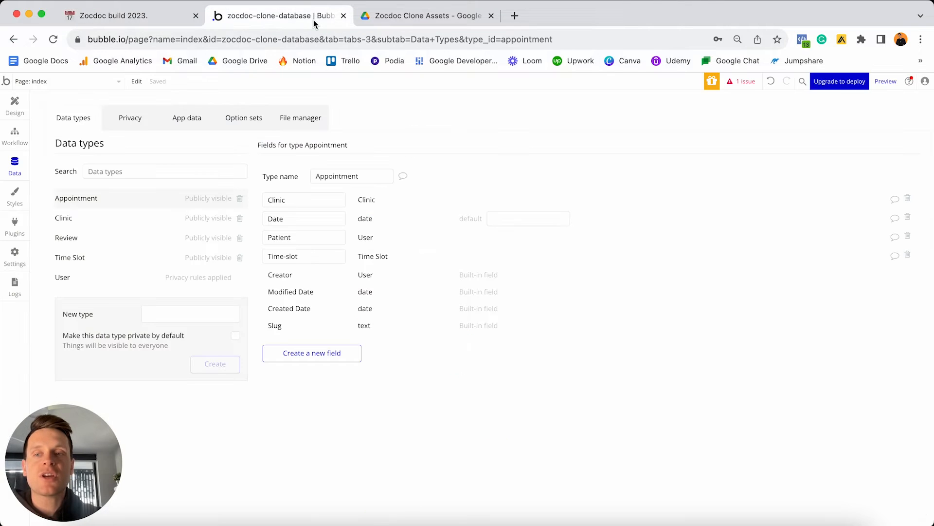
On the Review data type, add an OG-clinic field linked to Clinic.
{"action": "left_click", "coordinate": [73, 240]}
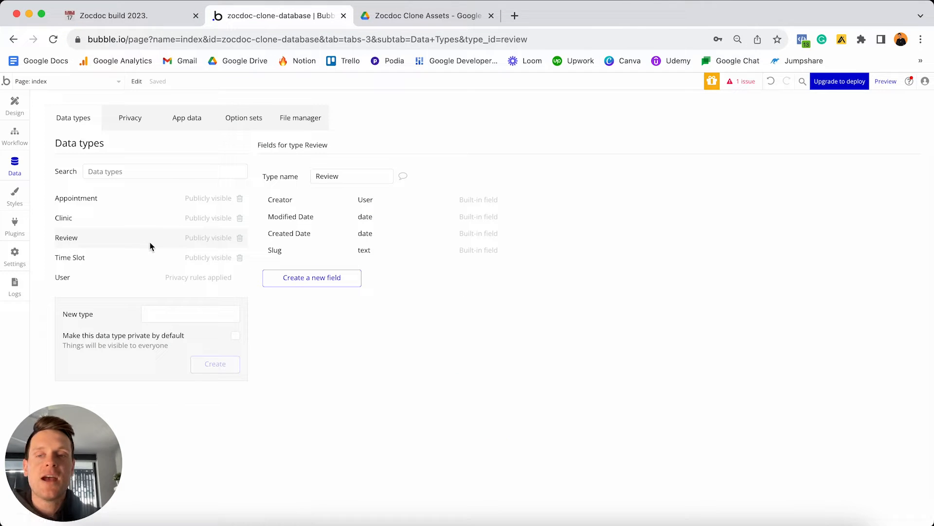
{"action": "left_click", "coordinate": [296, 279]}
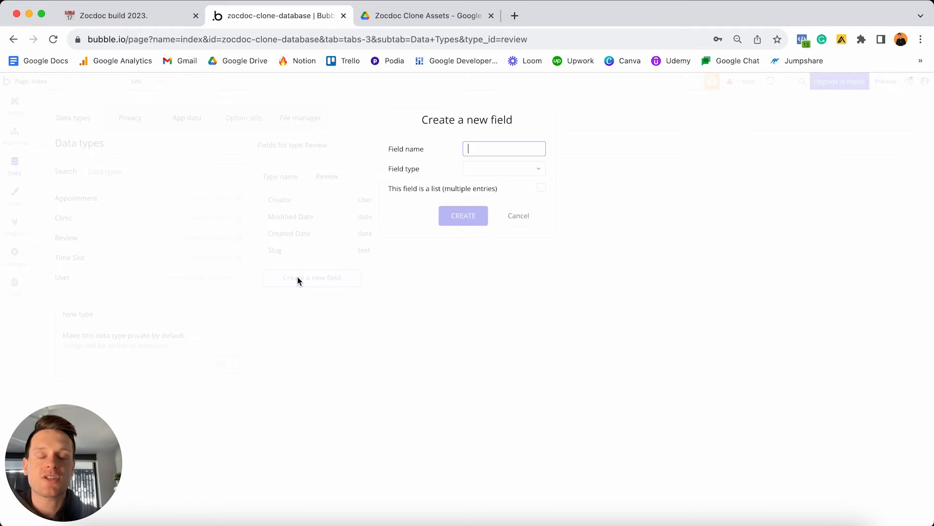
{"action": "left_click", "coordinate": [487, 149]}
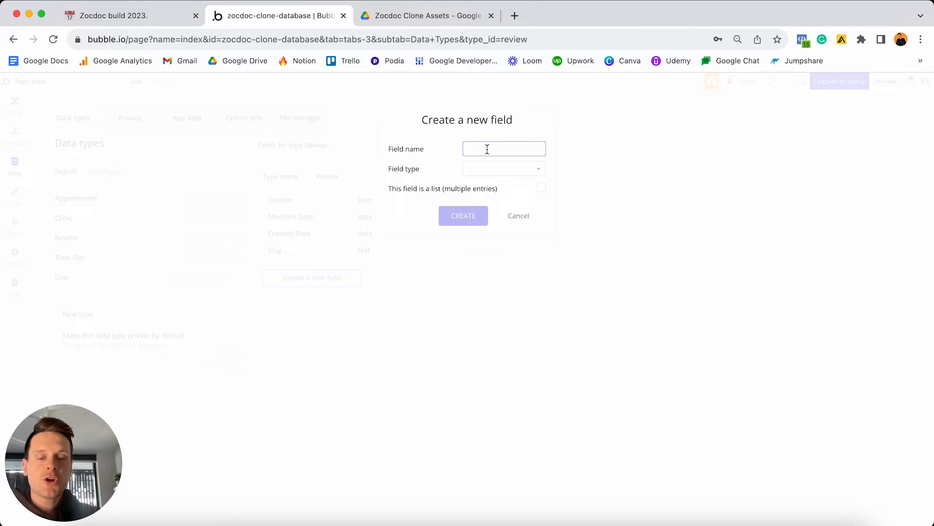
{"action": "type", "text": "OG-clinic"}
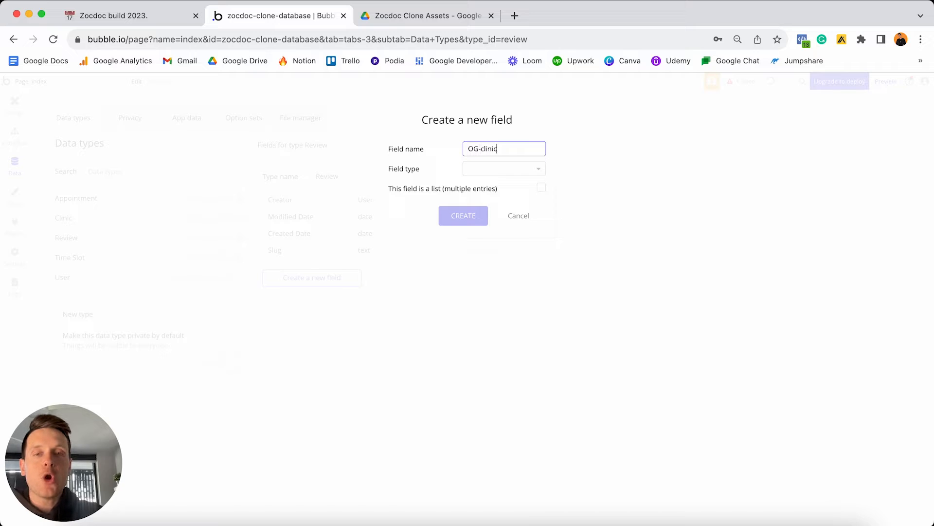
{"action": "left_click", "coordinate": [483, 174]}
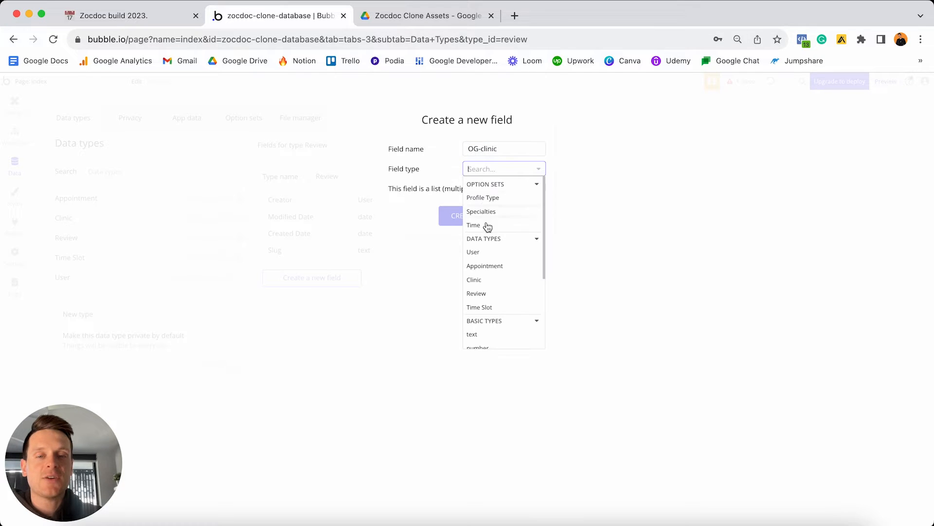
{"action": "left_click", "coordinate": [494, 283]}
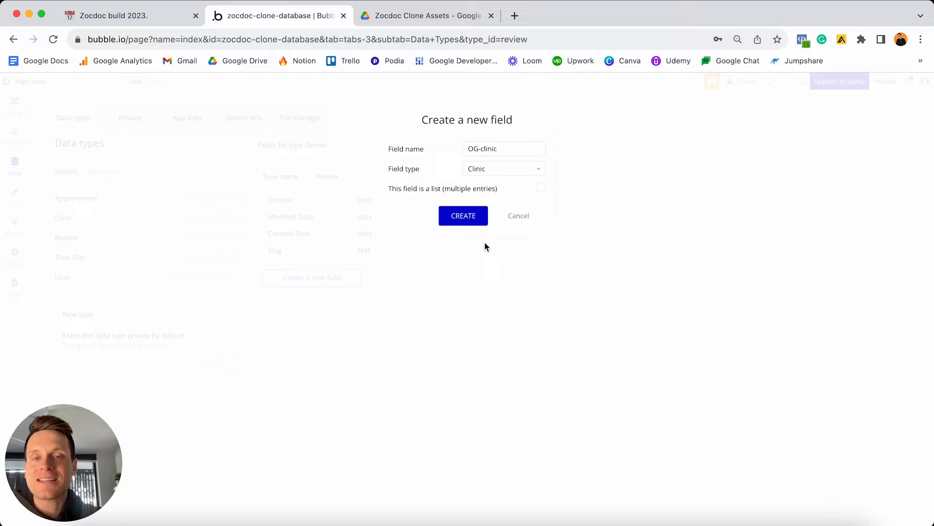
{"action": "left_click", "coordinate": [468, 220]}
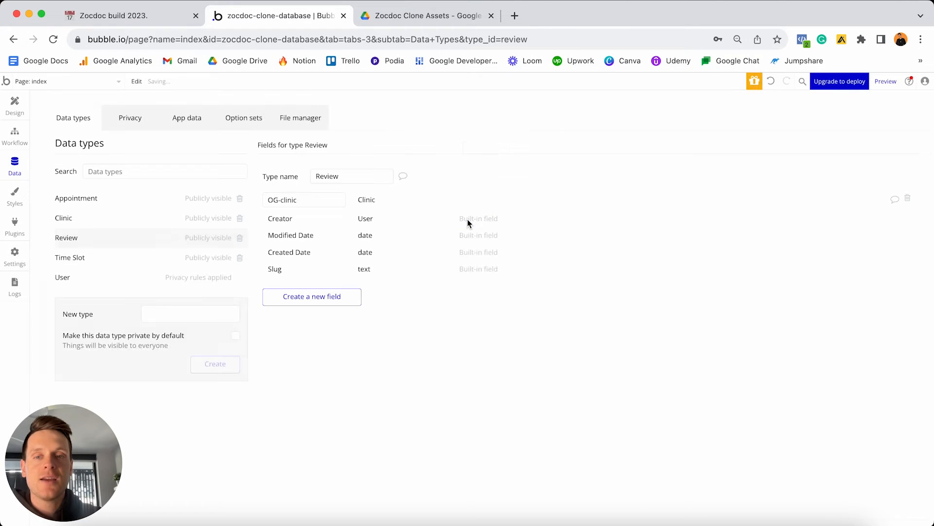
Add a Rating field of type number to Review.
{"action": "left_click", "coordinate": [331, 298]}
{"action": "type", "text": "Rating"}
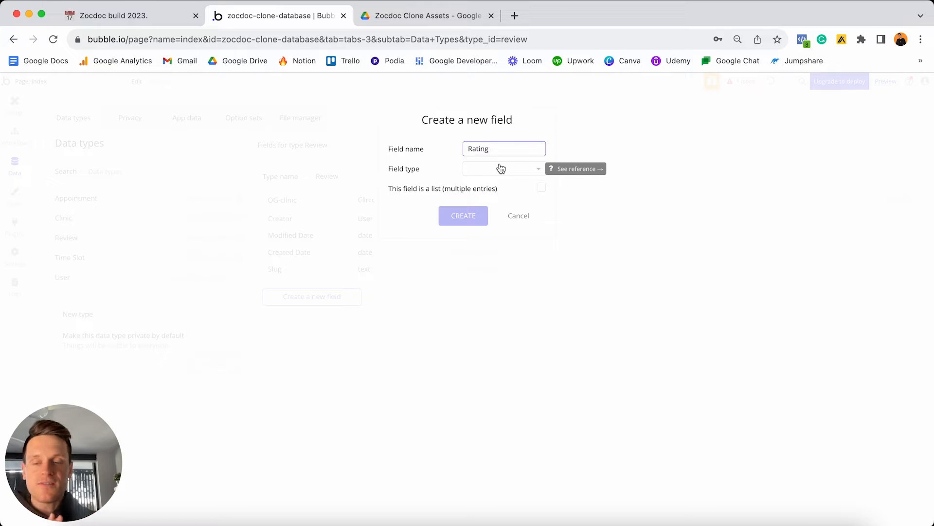
{"action": "left_click", "coordinate": [469, 170]}
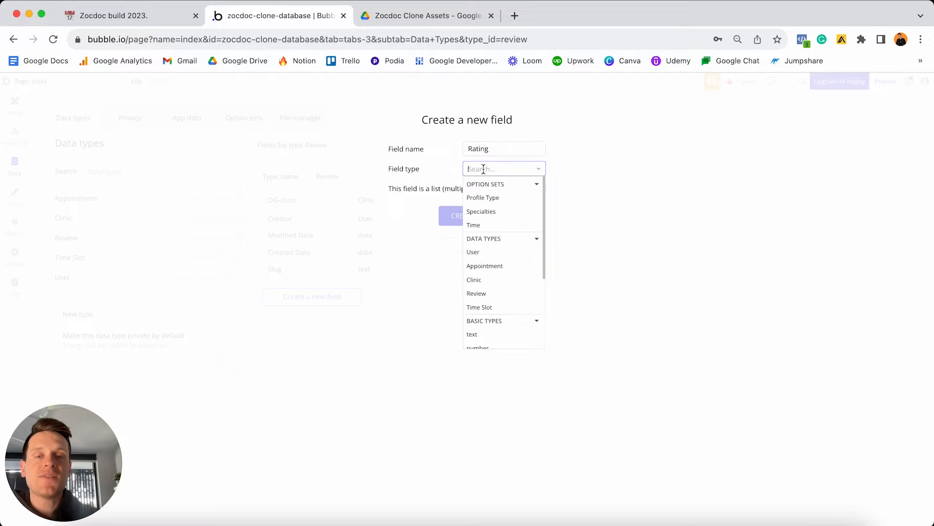
{"action": "scroll", "coordinate": [492, 224], "scroll_direction": "down", "scroll_amount": 2}
{"action": "left_click", "coordinate": [490, 309]}
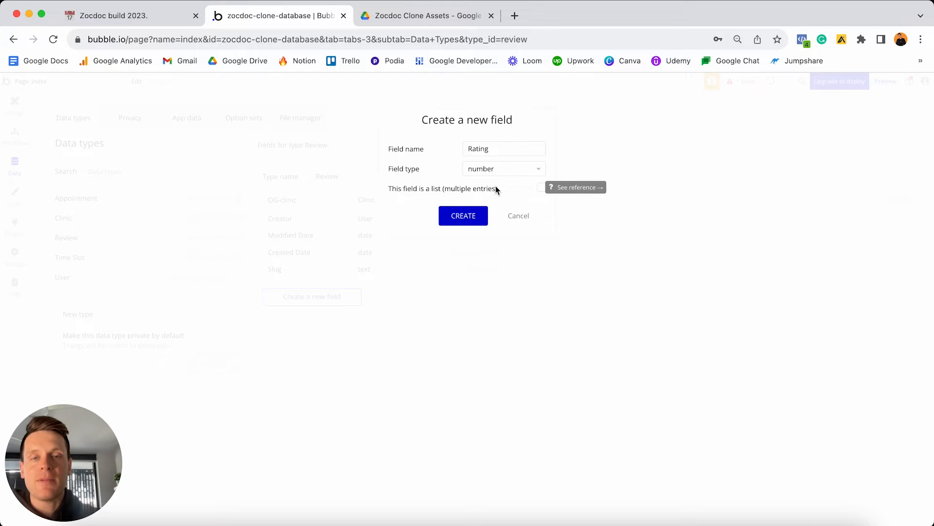
{"action": "left_click", "coordinate": [466, 216]}
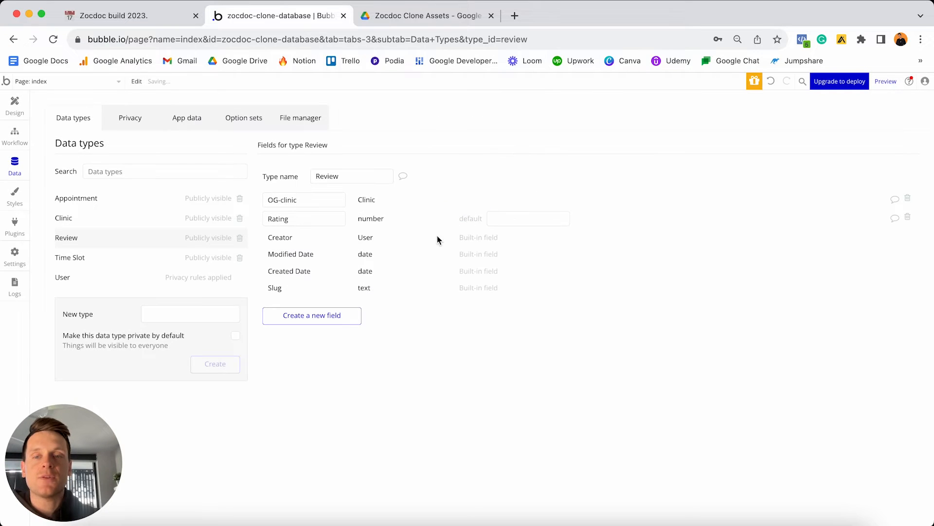
Add a Comment field of type text to Review.
{"action": "left_click", "coordinate": [322, 316]}
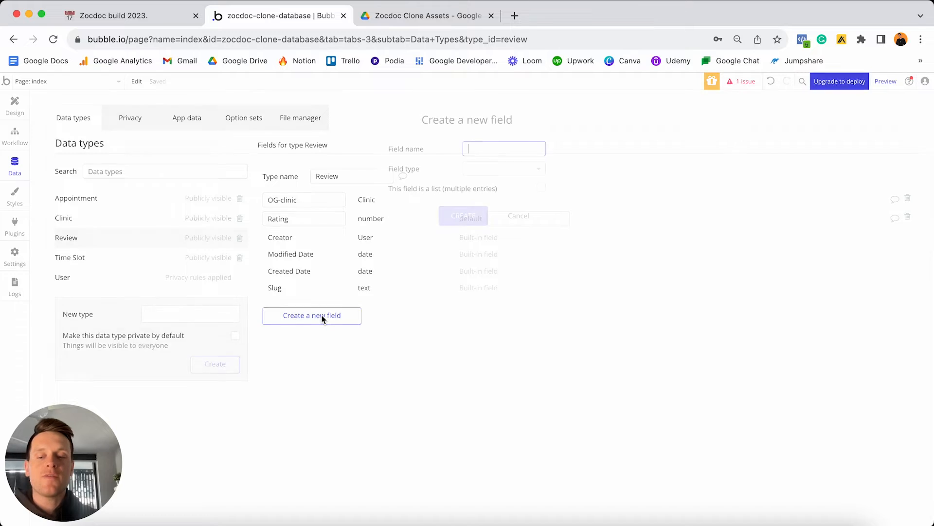
{"action": "type", "text": "Comment"}
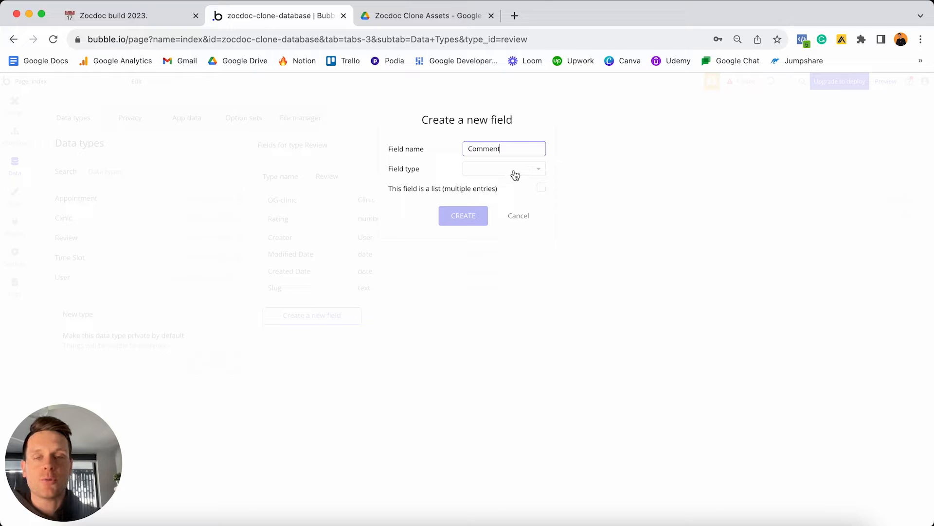
{"action": "left_click", "coordinate": [514, 171]}
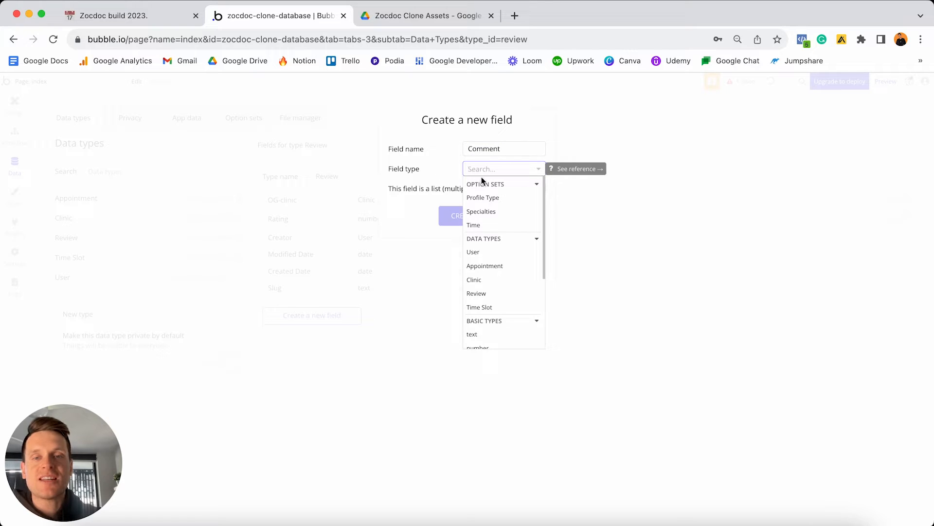
{"action": "scroll", "coordinate": [501, 222], "scroll_direction": "down", "scroll_amount": 3}
{"action": "left_click", "coordinate": [482, 256]}
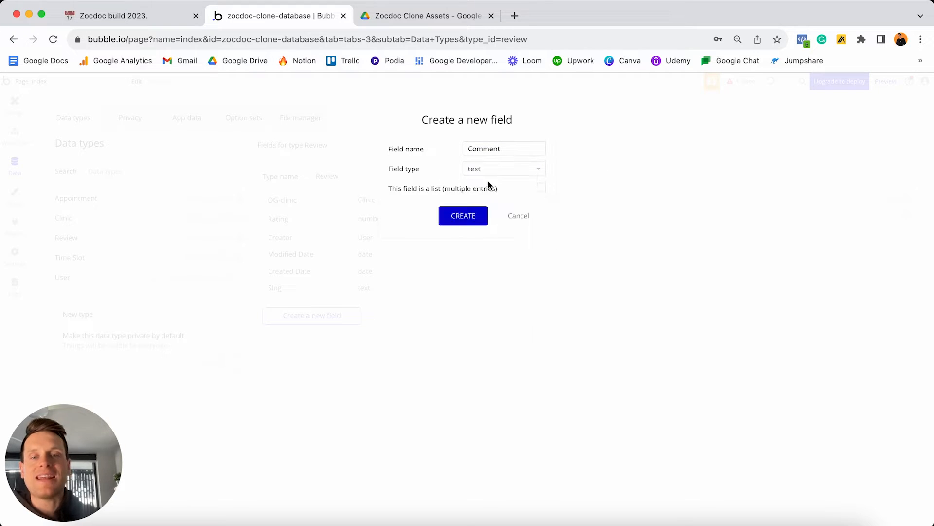
{"action": "left_click", "coordinate": [464, 219]}
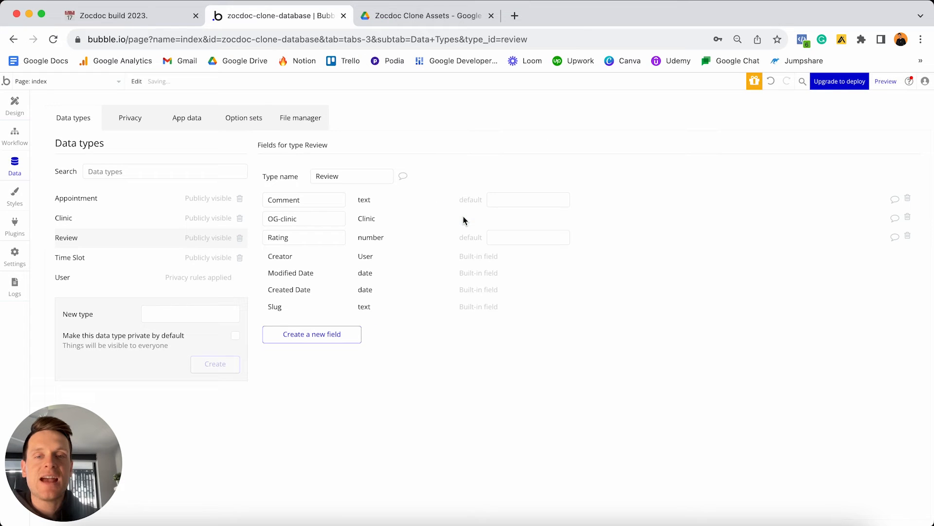
Check off the Rating, Comment and Original clinic items in the Notion plan.
{"action": "left_click", "coordinate": [150, 17]}
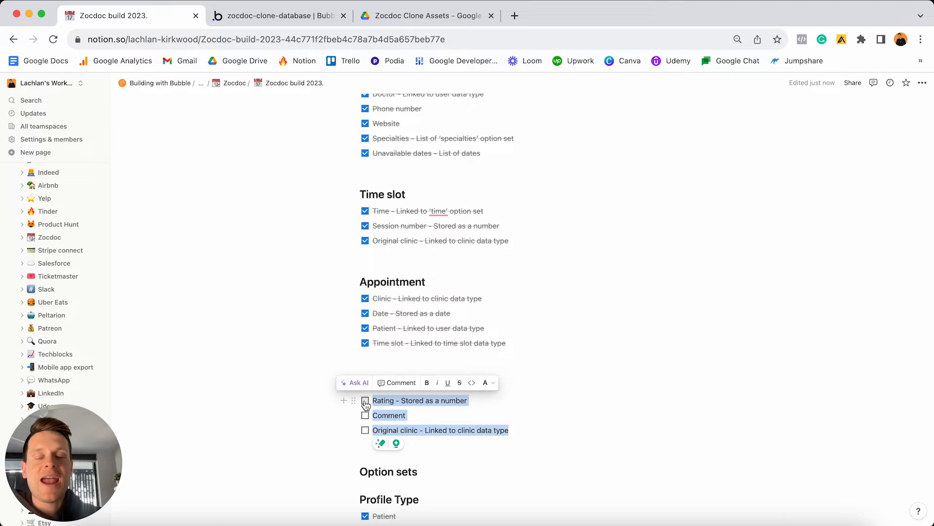
{"action": "left_click", "coordinate": [365, 401]}
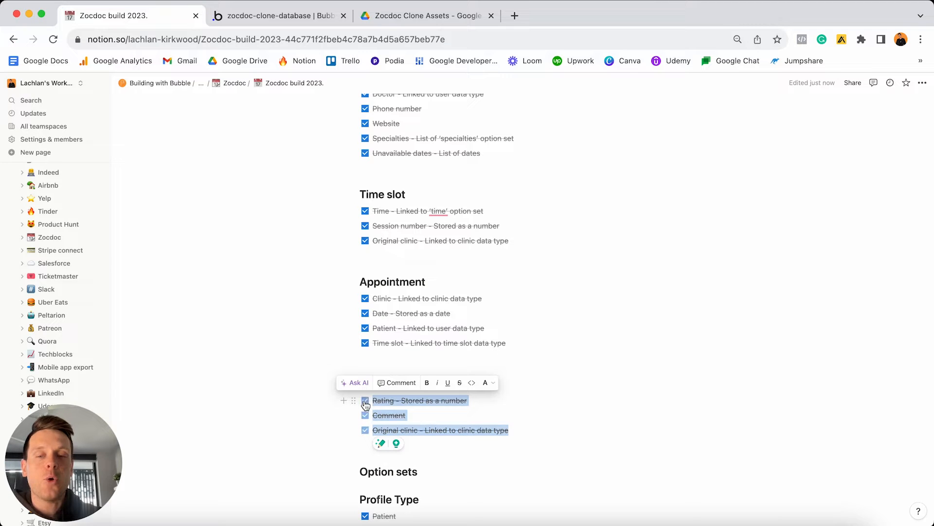
{"action": "left_click", "coordinate": [426, 418]}
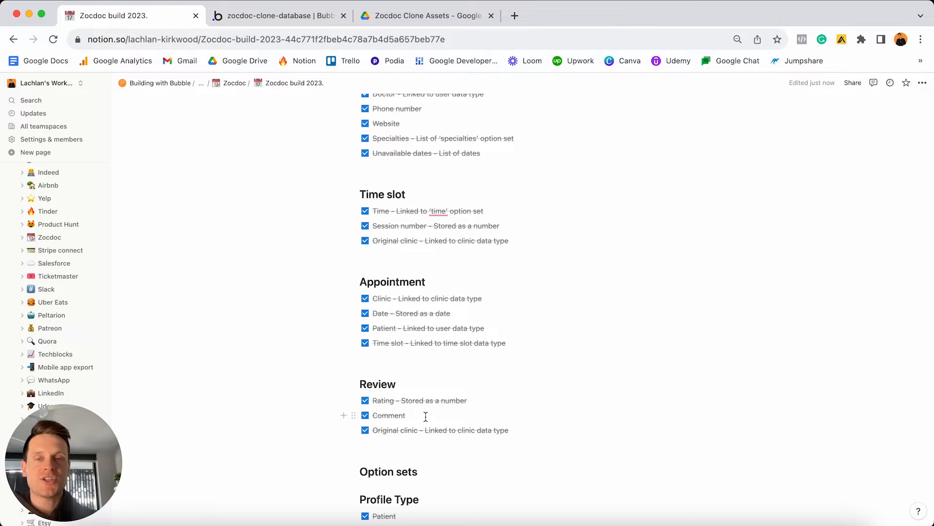
{"action": "scroll", "coordinate": [426, 417], "scroll_direction": "down", "scroll_amount": 3}
{"action": "scroll", "coordinate": [426, 416], "scroll_direction": "up", "scroll_amount": 3}
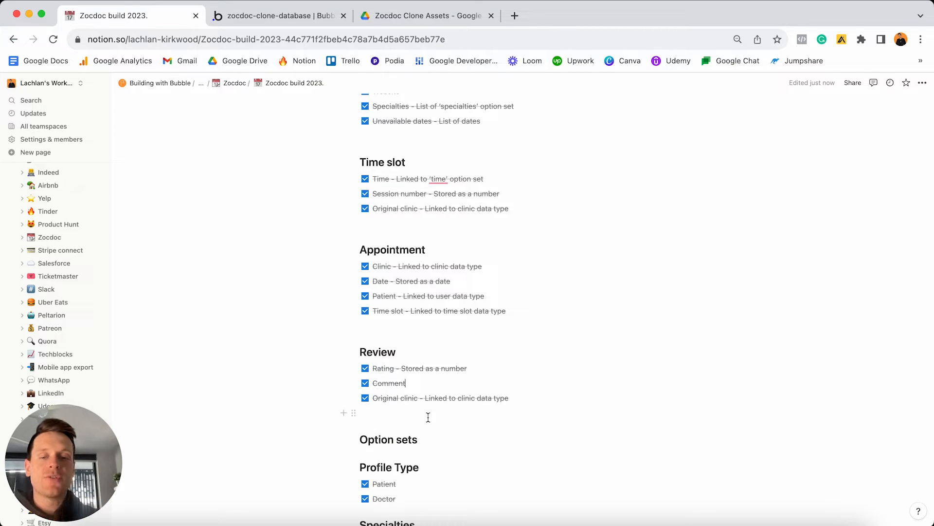
{"action": "left_click", "coordinate": [306, 18]}
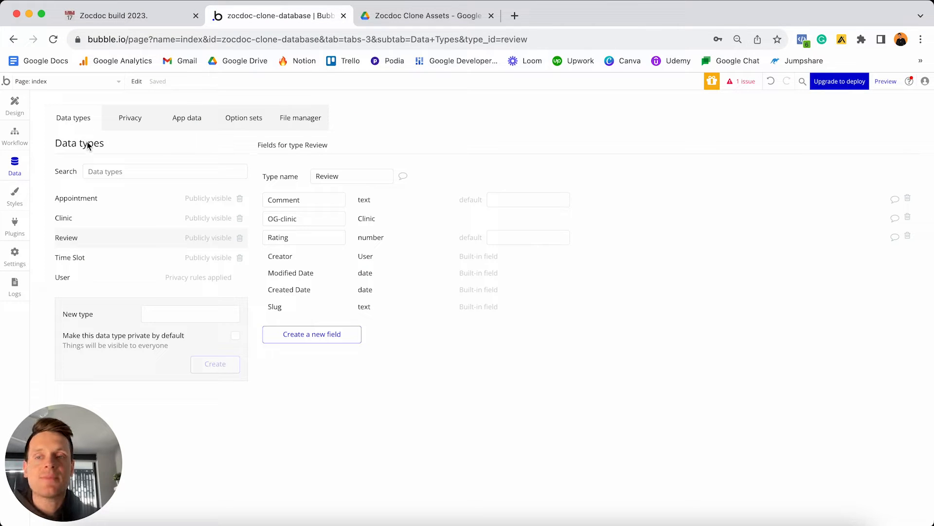
Show the Privacy tab for the User data type.
{"action": "left_click", "coordinate": [82, 281]}
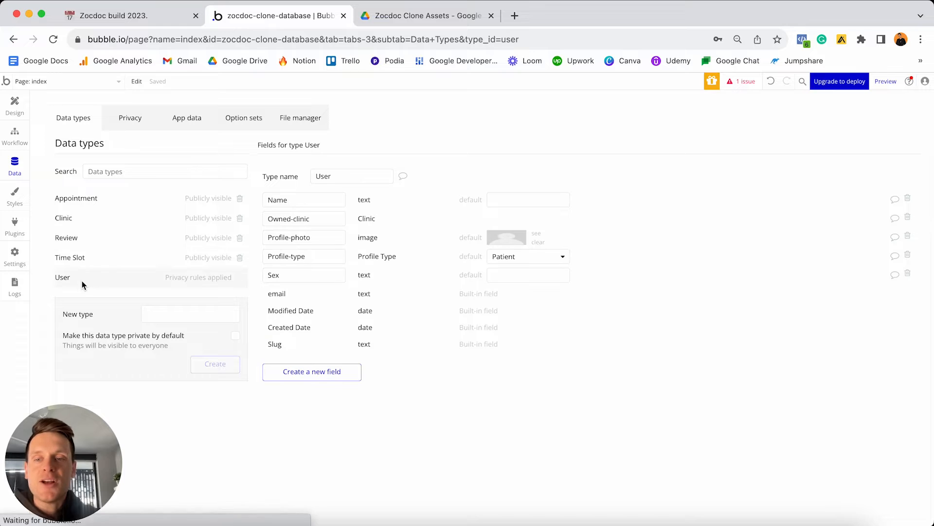
{"action": "left_click", "coordinate": [211, 277]}
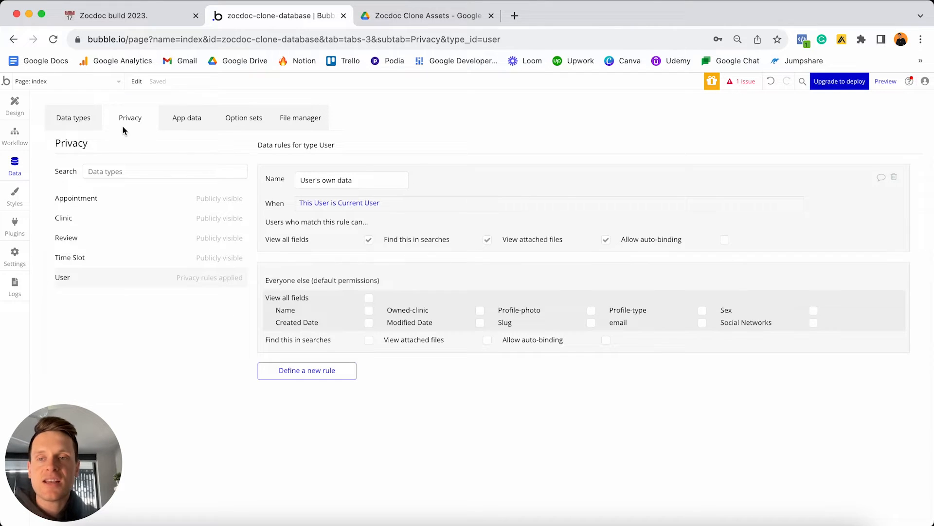
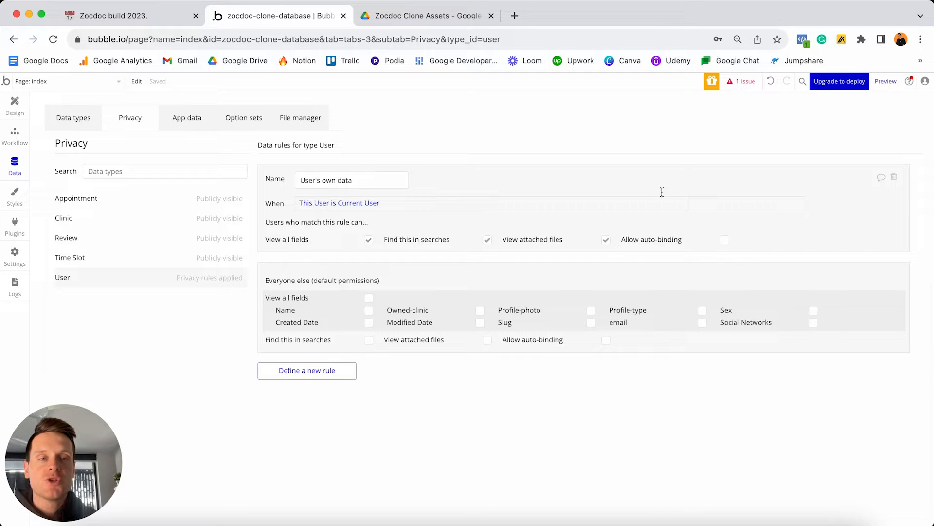
Delete the 'User's own data' privacy rule from the User data type.
{"action": "left_click", "coordinate": [895, 180]}
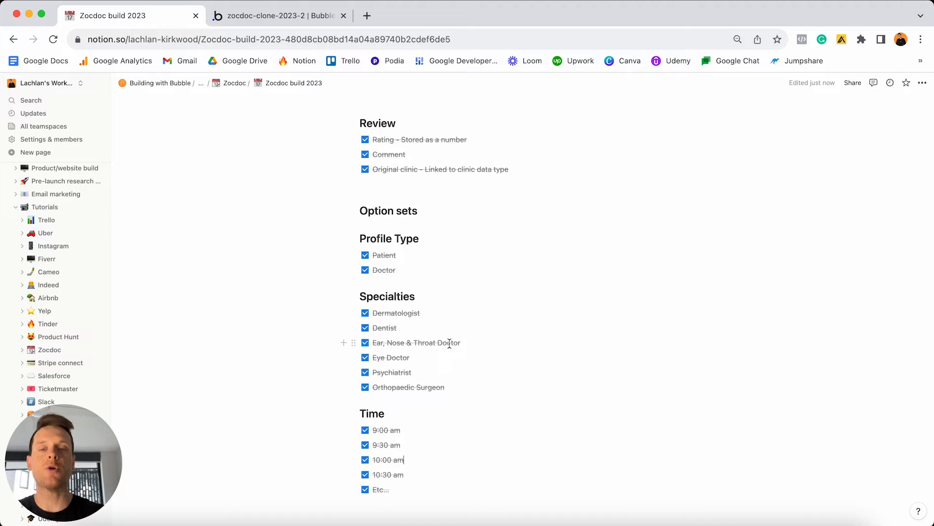
{"action": "scroll", "coordinate": [449, 344], "scroll_direction": "down", "scroll_amount": 5}
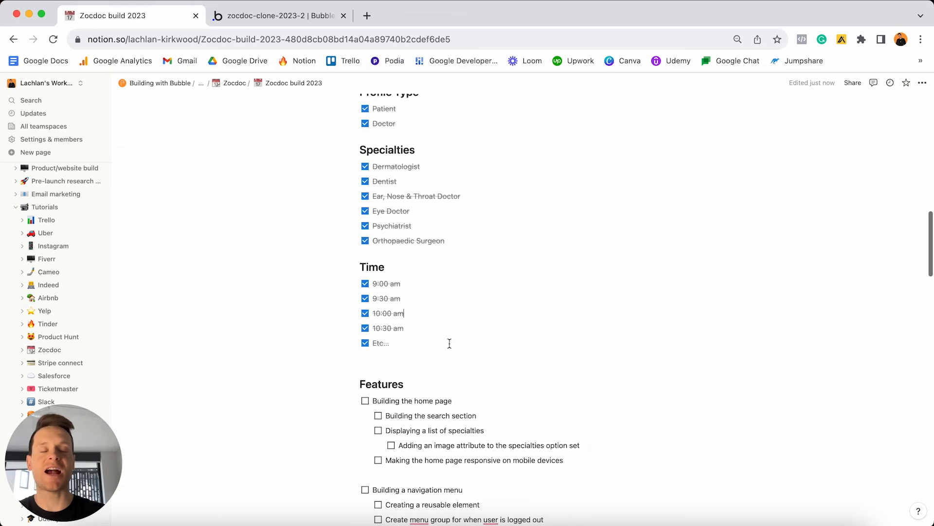
{"action": "scroll", "coordinate": [449, 343], "scroll_direction": "down", "scroll_amount": 4}
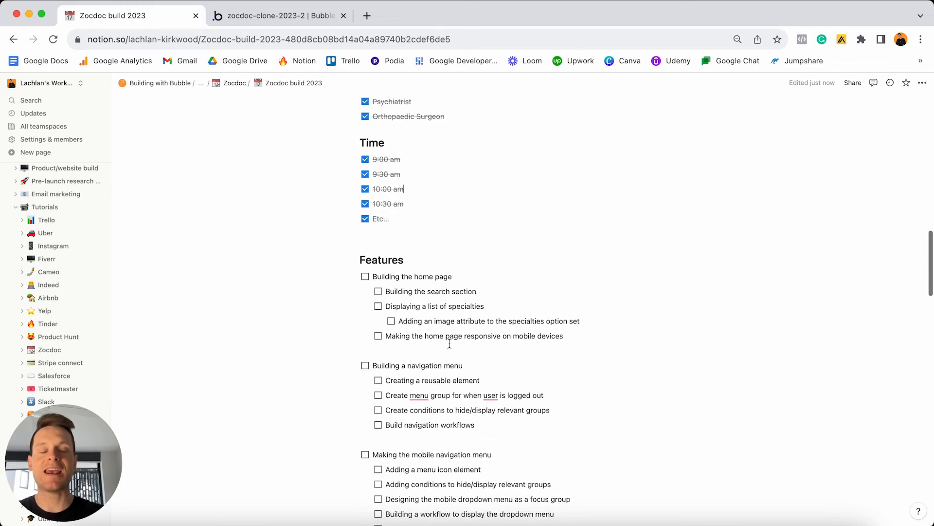
{"action": "scroll", "coordinate": [450, 343], "scroll_direction": "down", "scroll_amount": 20}
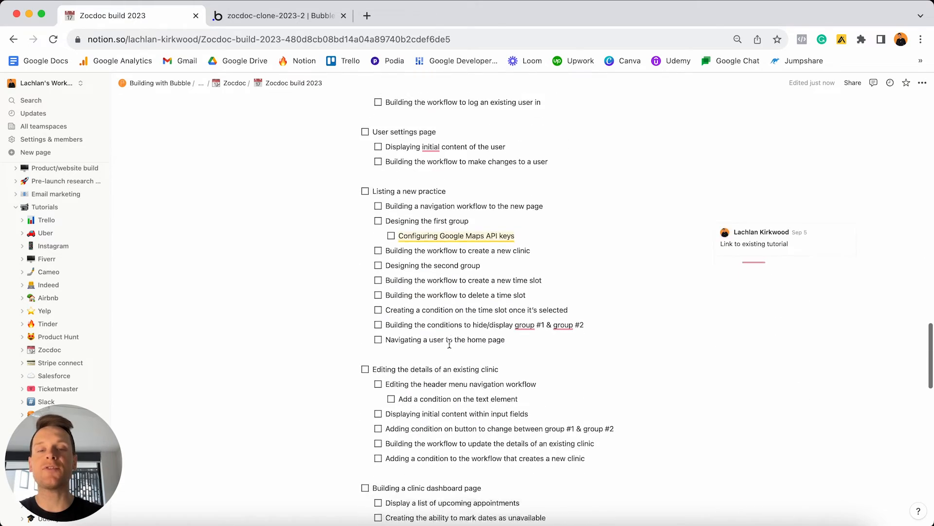
{"action": "scroll", "coordinate": [449, 343], "scroll_direction": "down", "scroll_amount": 10}
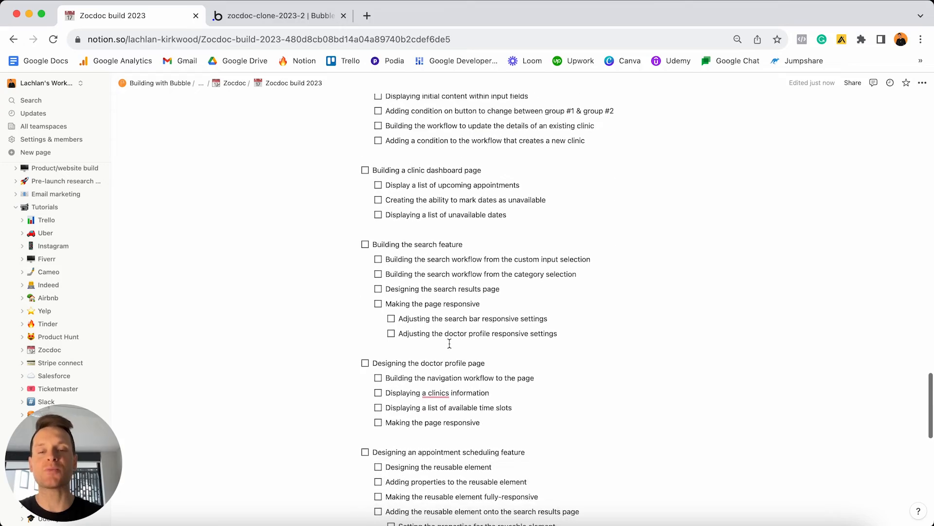
{"action": "scroll", "coordinate": [450, 343], "scroll_direction": "down", "scroll_amount": 2}
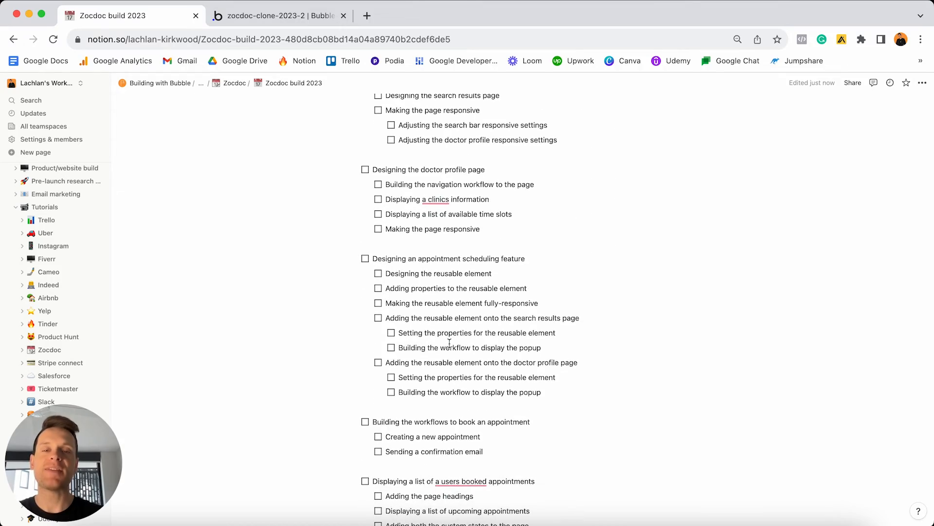
{"action": "scroll", "coordinate": [450, 343], "scroll_direction": "up", "scroll_amount": 10}
{"action": "scroll", "coordinate": [449, 343], "scroll_direction": "up", "scroll_amount": 15}
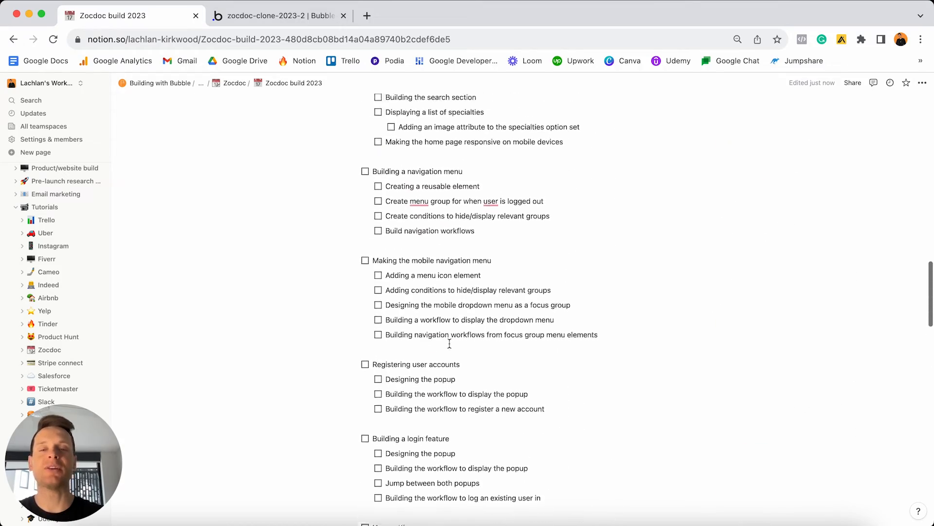
{"action": "scroll", "coordinate": [450, 343], "scroll_direction": "up", "scroll_amount": 3}
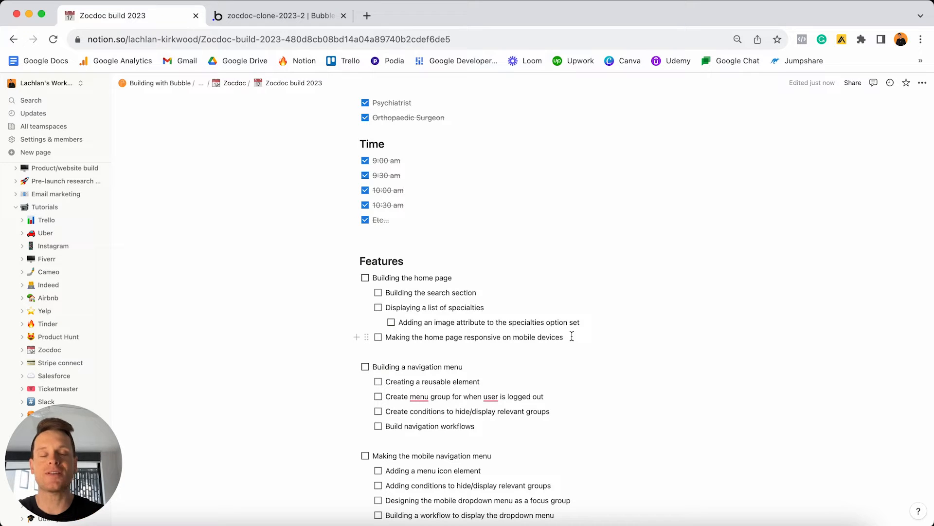
Load zocdoc.com in a new tab and scroll its homepage for reference before returning to Bubble.
{"action": "left_click", "coordinate": [367, 16]}
{"action": "type", "text": "zocdoc.com"}
{"action": "key", "text": "Return"}
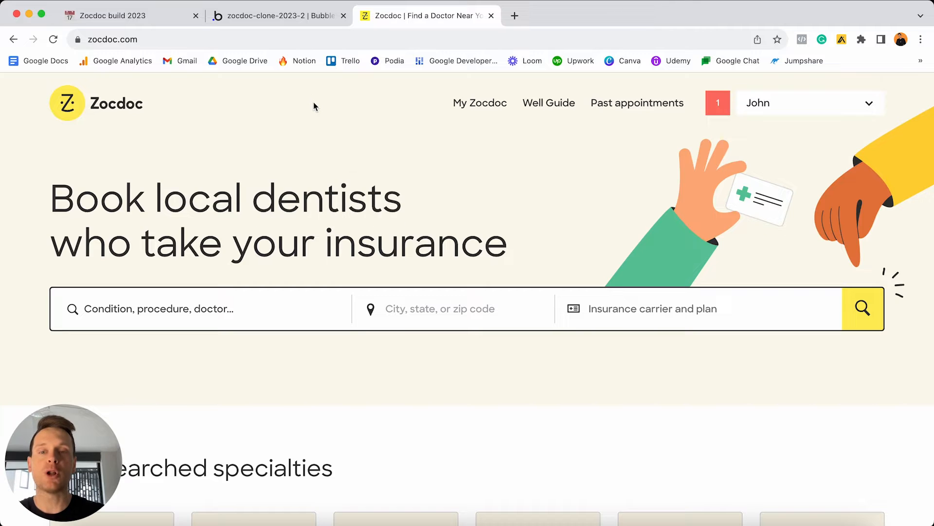
{"action": "scroll", "coordinate": [313, 105], "scroll_direction": "down", "scroll_amount": 2}
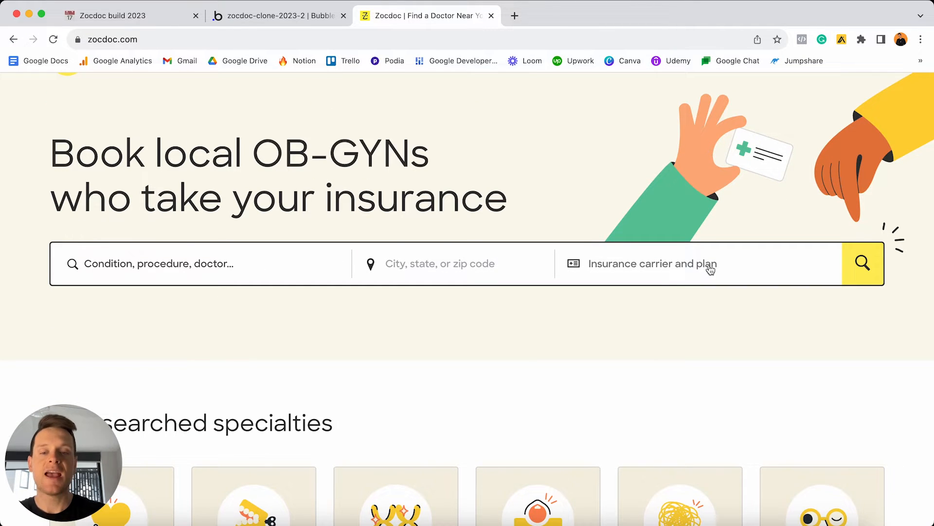
{"action": "scroll", "coordinate": [711, 269], "scroll_direction": "down", "scroll_amount": 8}
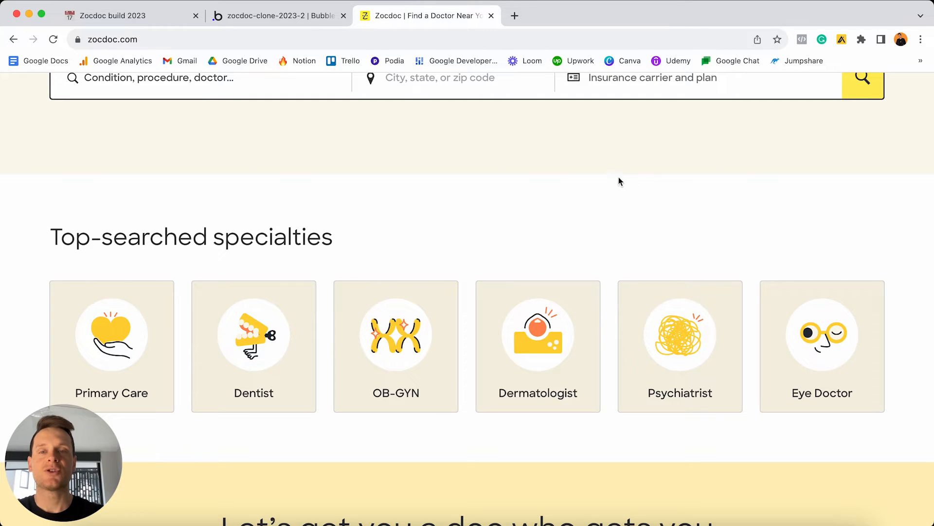
{"action": "left_click", "coordinate": [301, 15]}
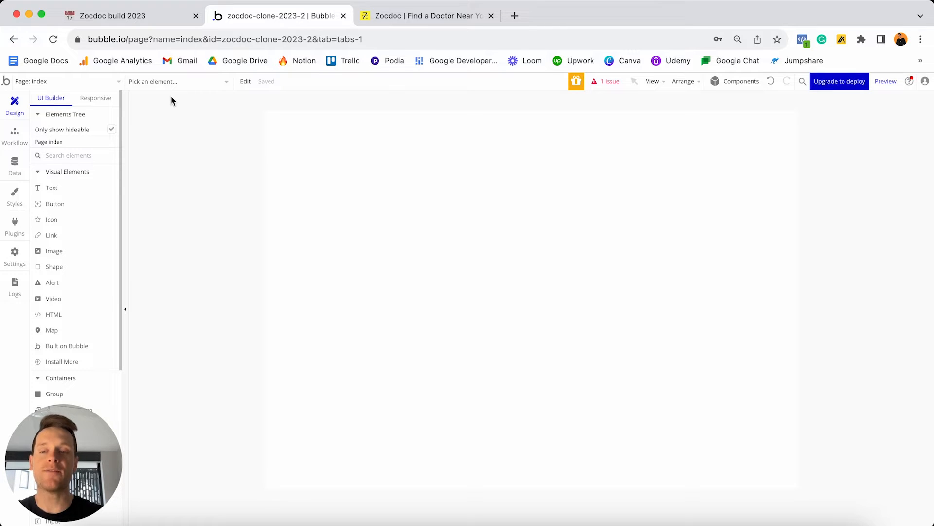
Open the property editor for the index page.
{"action": "left_click", "coordinate": [108, 86]}
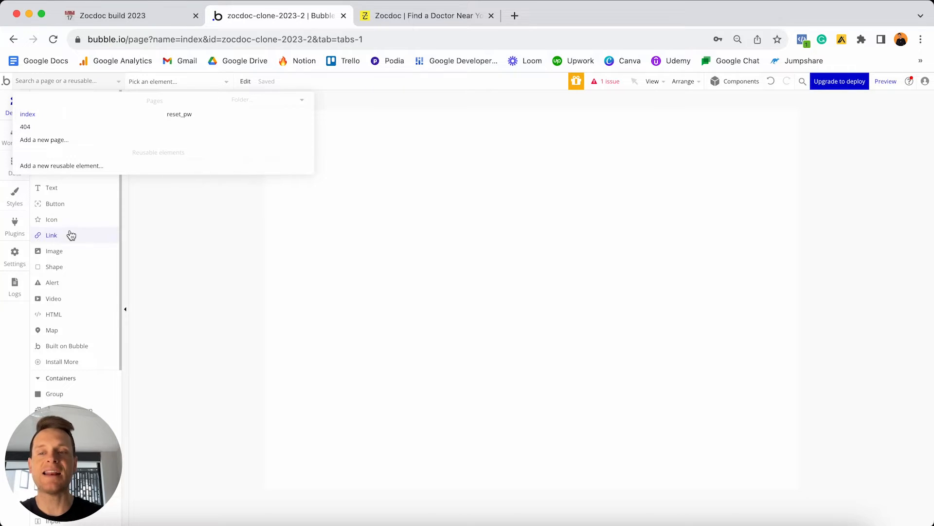
{"action": "left_click", "coordinate": [408, 230]}
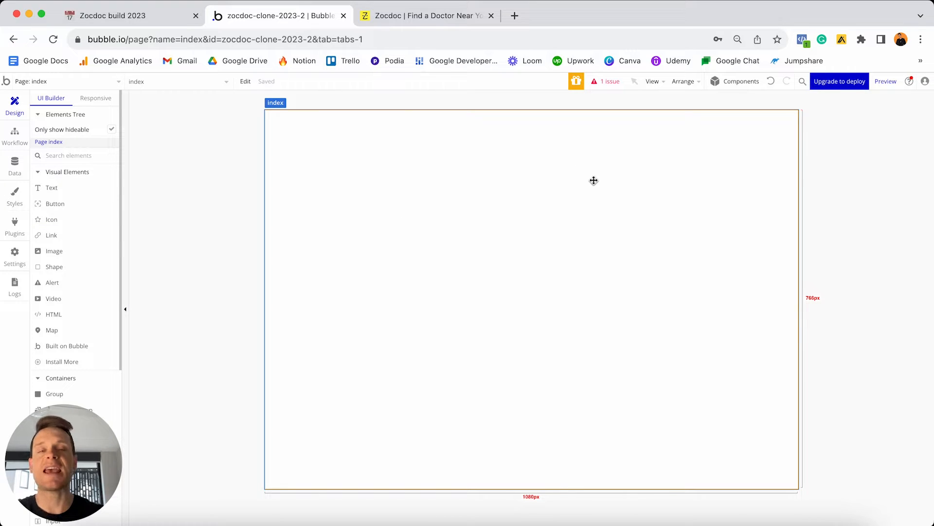
{"action": "double_click", "coordinate": [544, 206]}
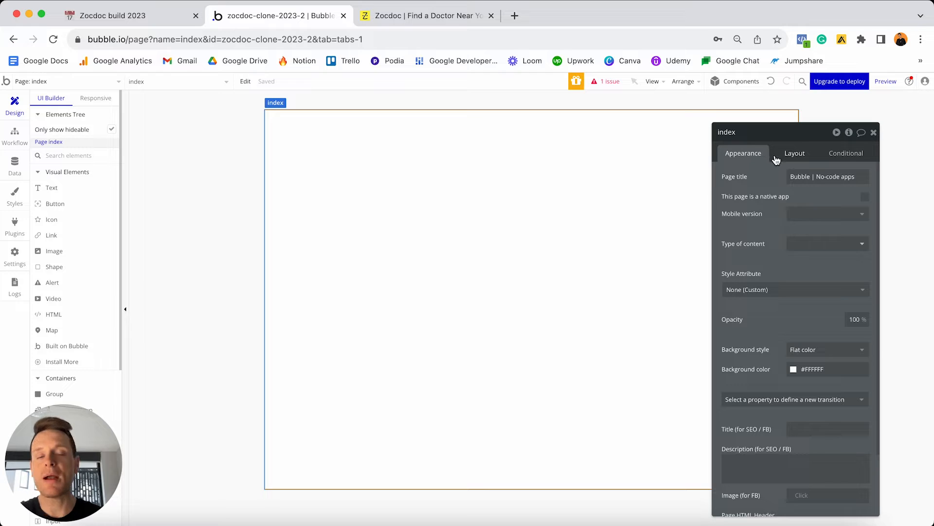
Show the index page's Layout settings and its Container layout options.
{"action": "left_click", "coordinate": [799, 155]}
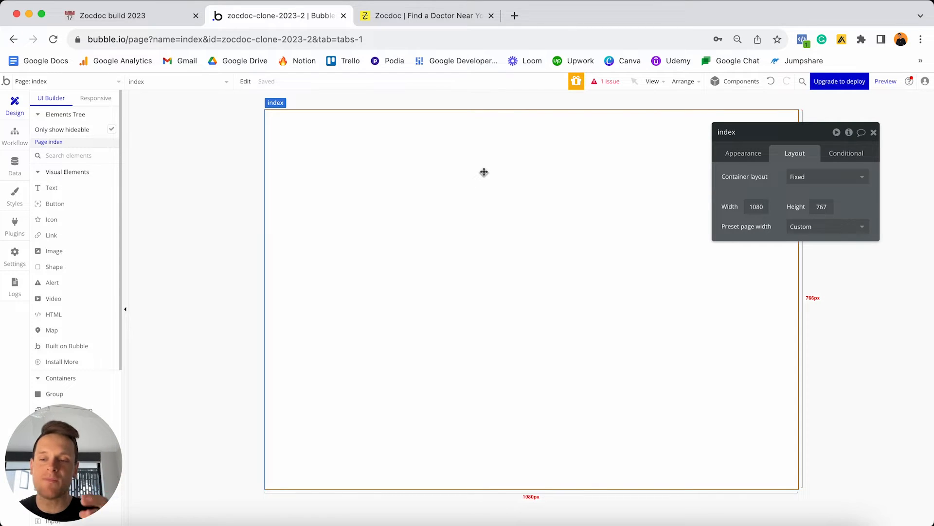
{"action": "left_click", "coordinate": [812, 176]}
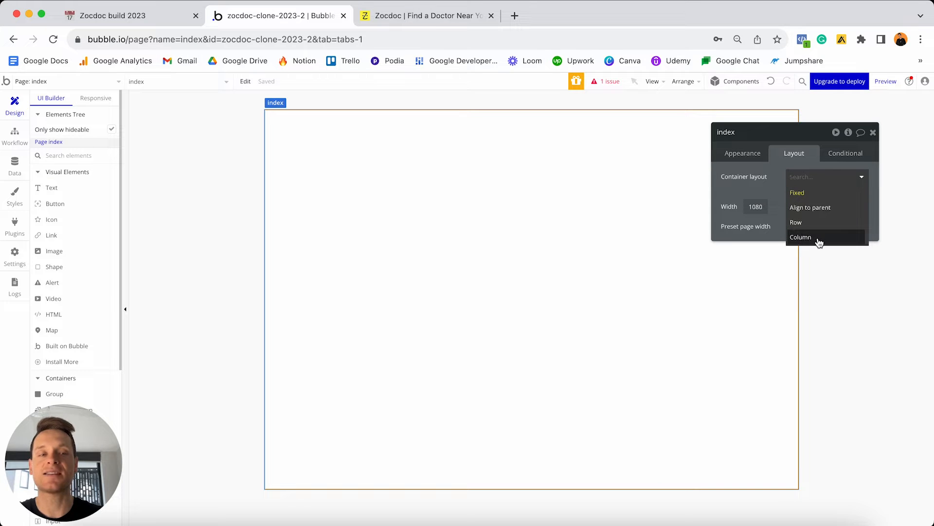
Set the index page to Column layout and place two buttons on it.
{"action": "left_click", "coordinate": [803, 238]}
{"action": "left_click", "coordinate": [75, 210]}
{"action": "left_click", "coordinate": [321, 188]}
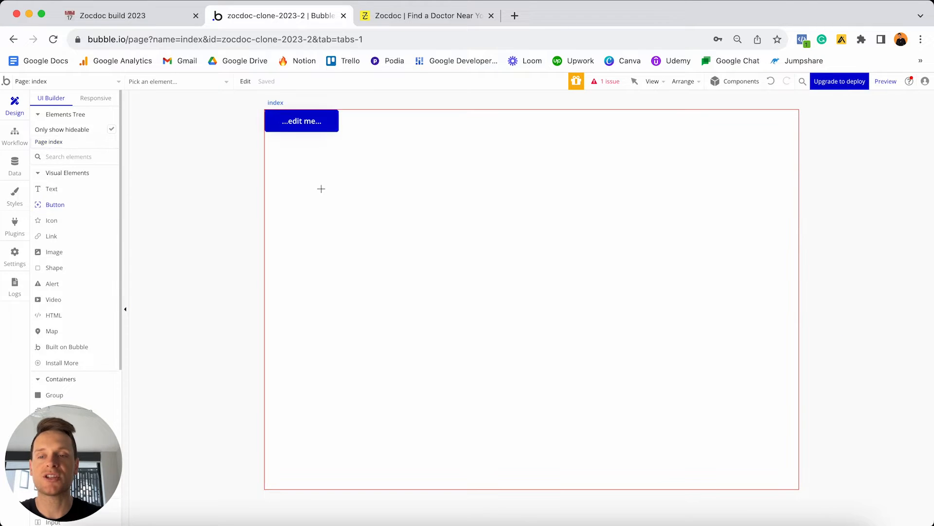
{"action": "left_click", "coordinate": [51, 204]}
{"action": "left_click", "coordinate": [360, 203]}
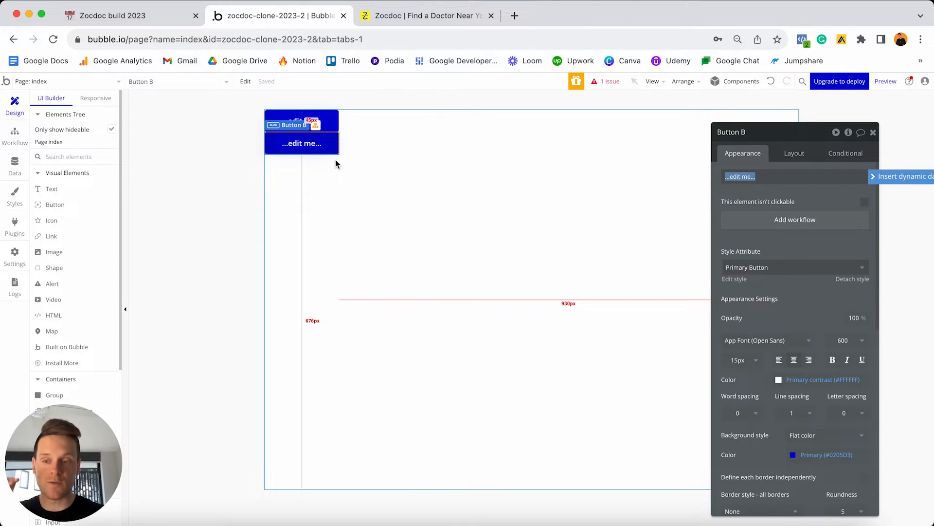
Switch the page's container layout to Row and move the first button beside the second.
{"action": "left_click", "coordinate": [409, 162]}
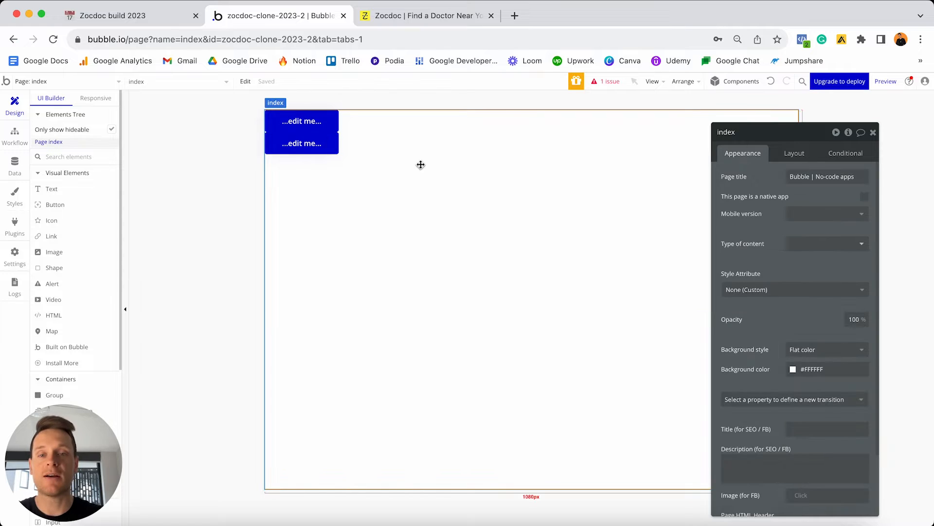
{"action": "left_click", "coordinate": [795, 154]}
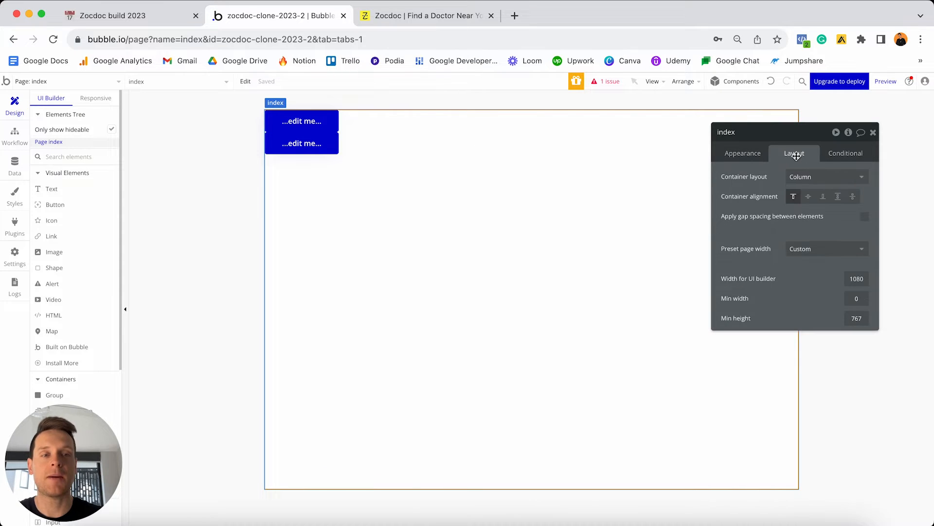
{"action": "left_click", "coordinate": [806, 176]}
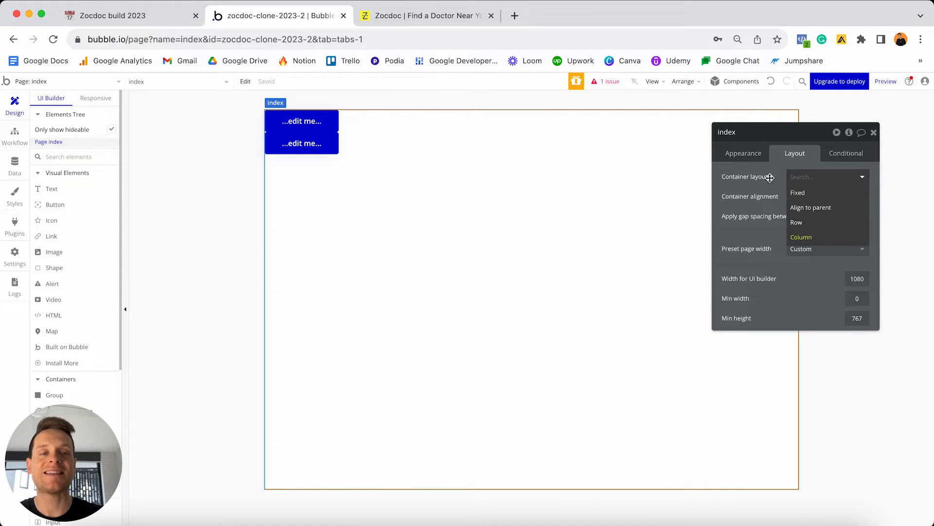
{"action": "left_click", "coordinate": [809, 227]}
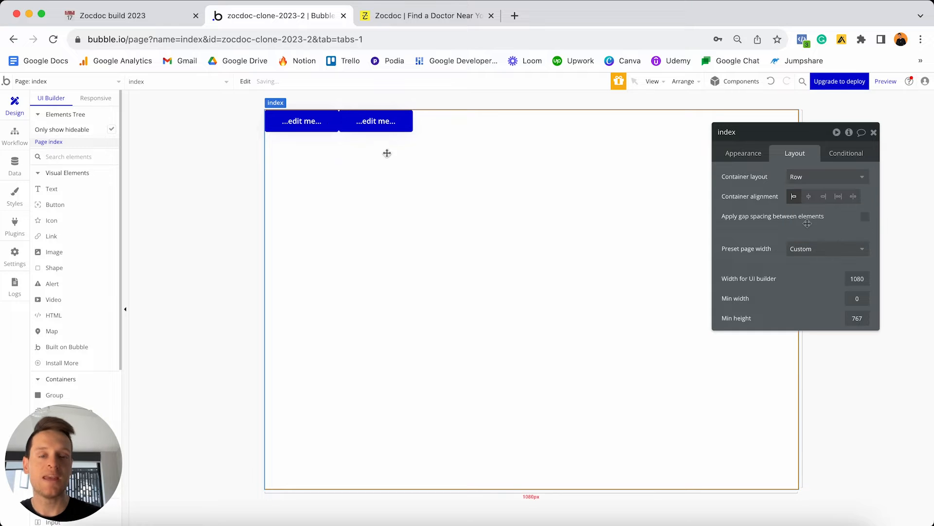
{"action": "left_click_drag", "start_coordinate": [295, 130], "coordinate": [376, 124]}
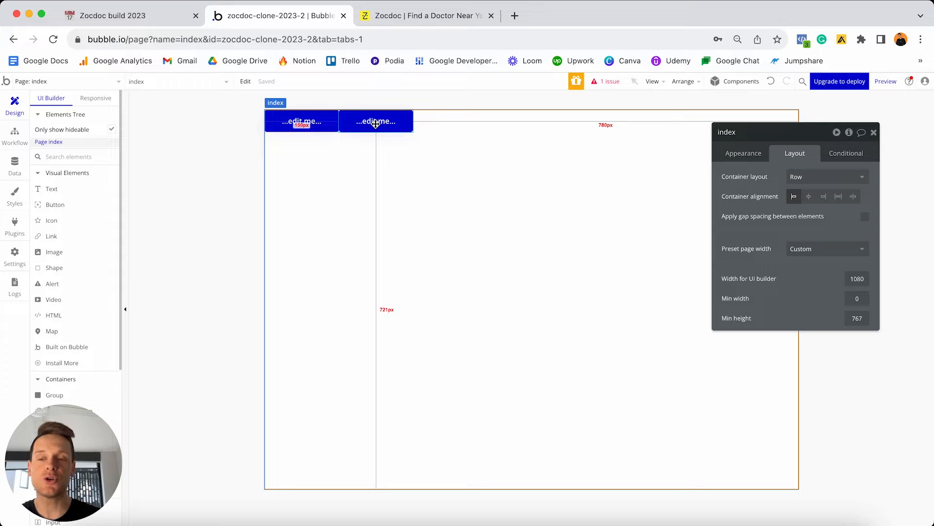
{"action": "left_click_drag", "start_coordinate": [376, 124], "coordinate": [379, 125]}
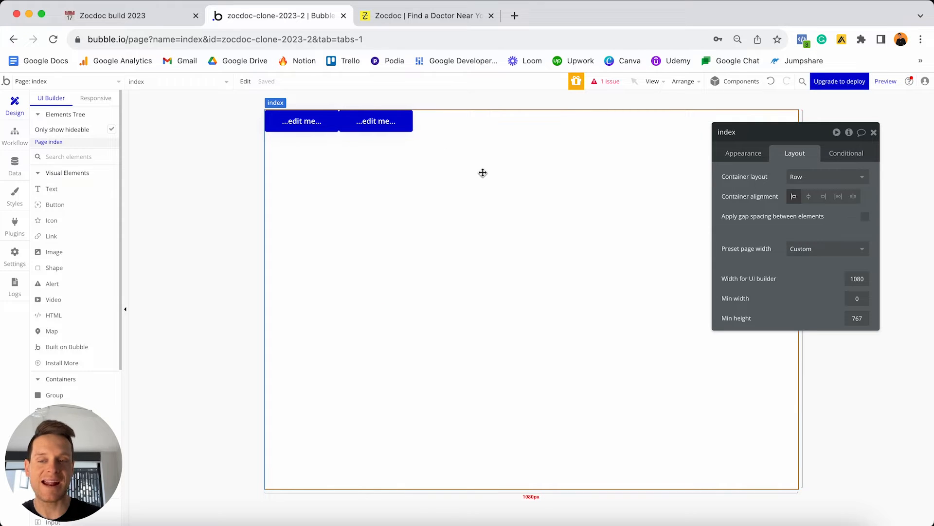
{"action": "left_click", "coordinate": [811, 178]}
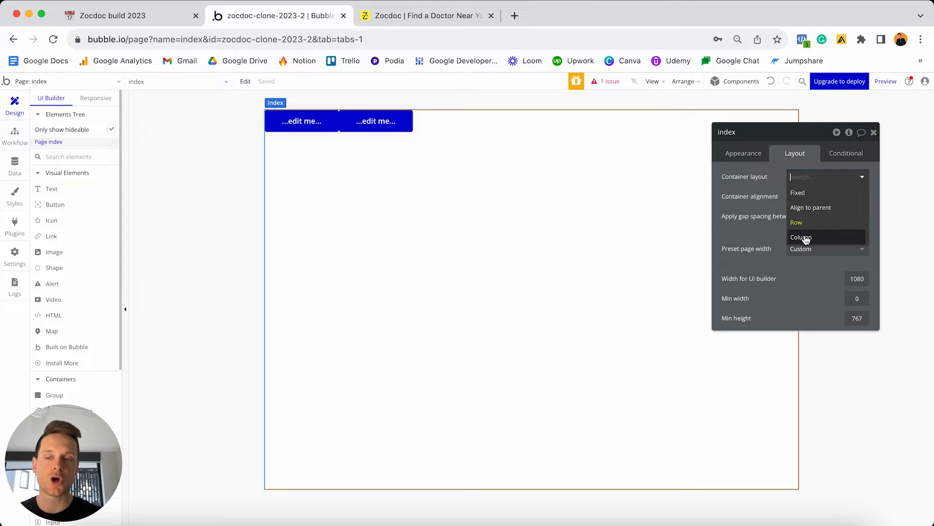
{"action": "left_click", "coordinate": [412, 16]}
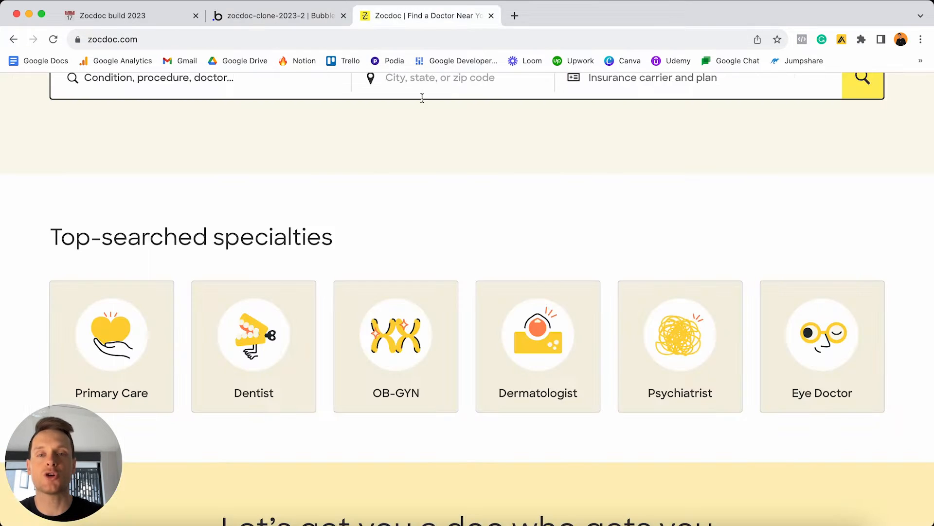
Review Zocdoc's search hero and specialty cards, then return to the Bubble editor.
{"action": "scroll", "coordinate": [424, 146], "scroll_direction": "up", "scroll_amount": 5}
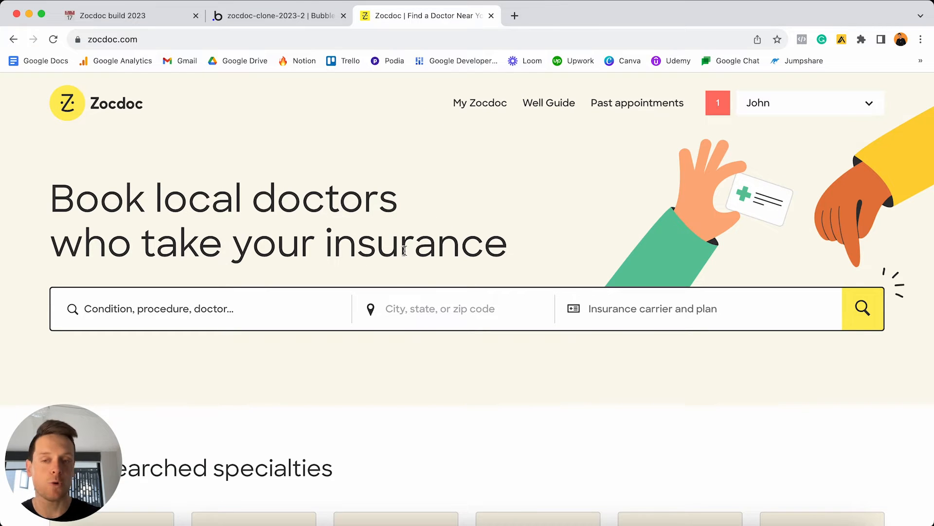
{"action": "scroll", "coordinate": [478, 248], "scroll_direction": "down", "scroll_amount": 4}
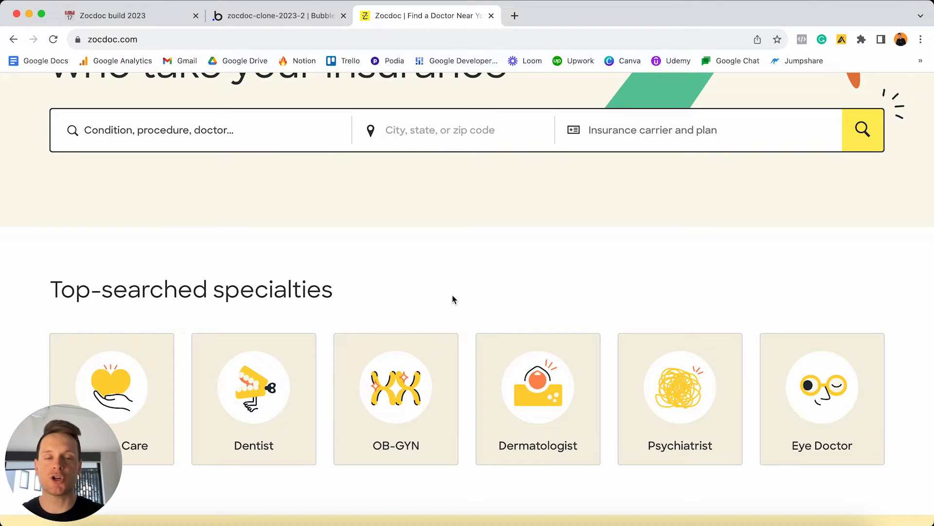
{"action": "scroll", "coordinate": [453, 300], "scroll_direction": "up", "scroll_amount": 4}
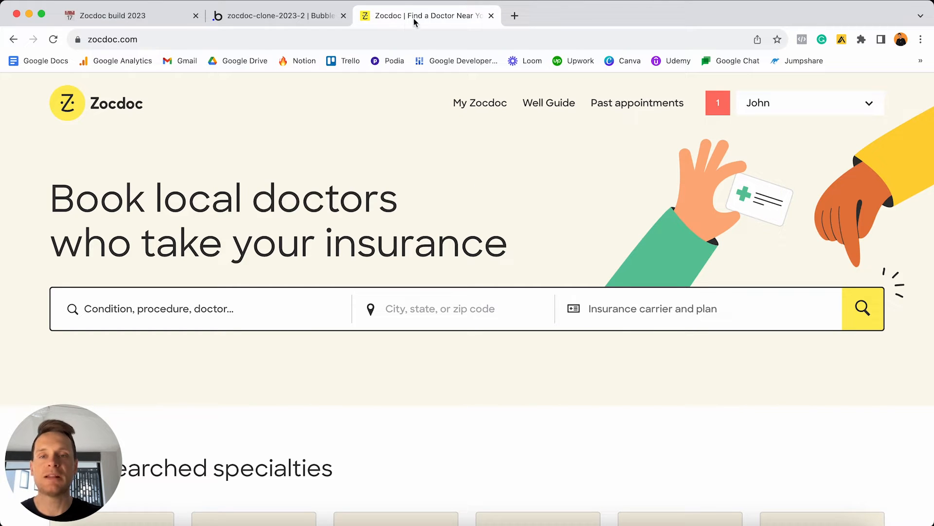
{"action": "left_click", "coordinate": [298, 21]}
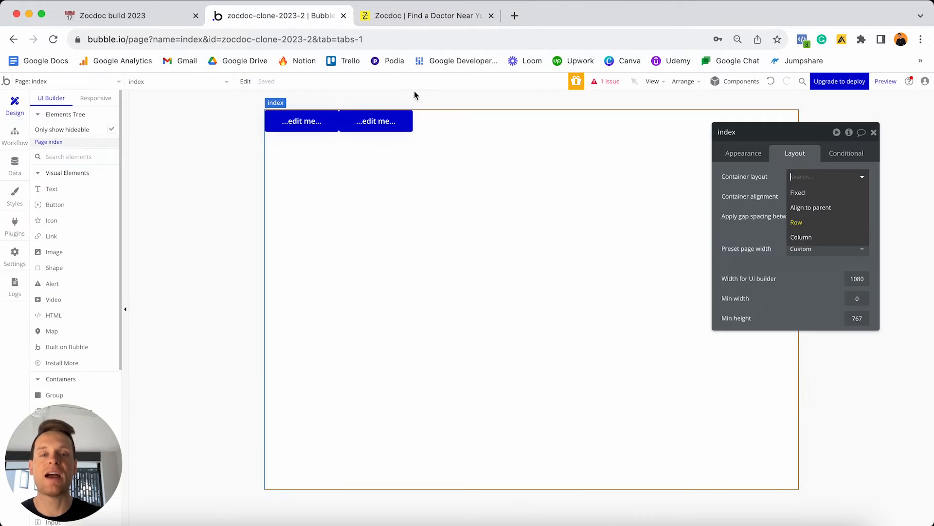
Set the page back to Column layout and delete both placeholder buttons.
{"action": "left_click", "coordinate": [812, 237]}
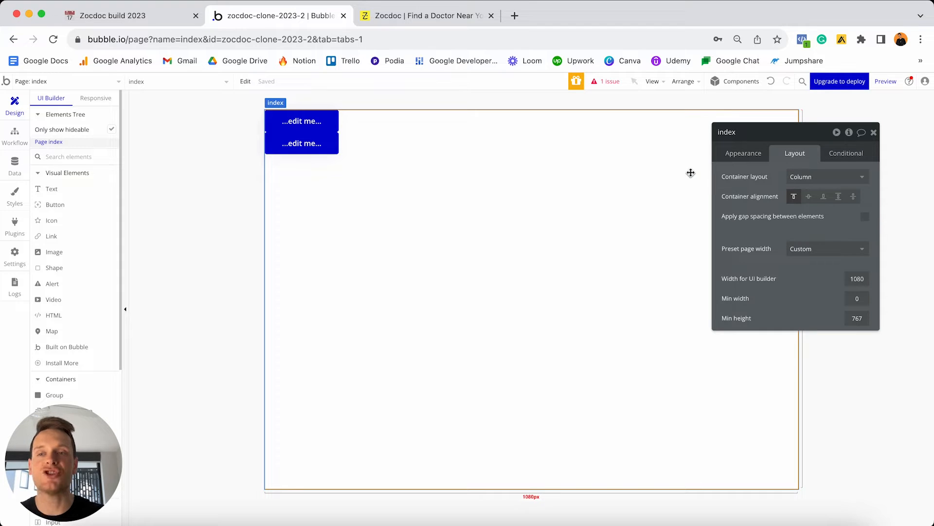
{"action": "left_click", "coordinate": [306, 121]}
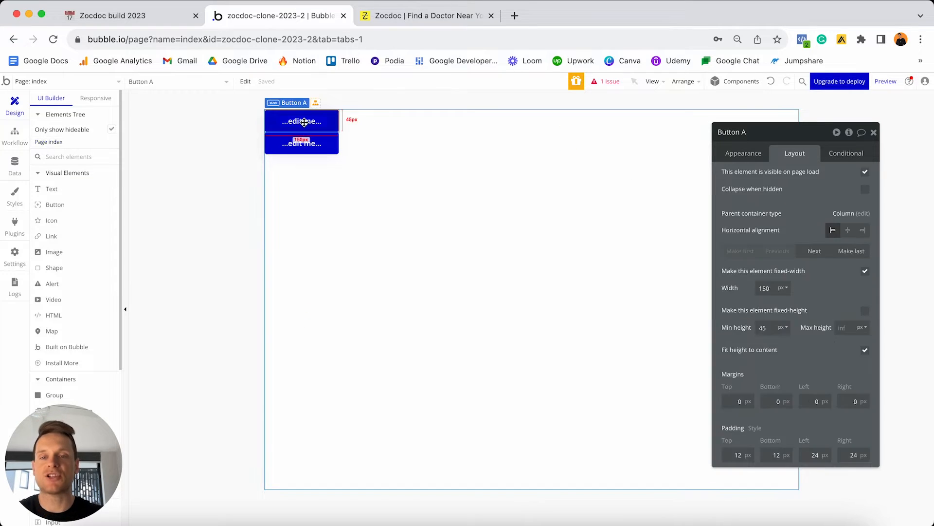
{"action": "left_click", "coordinate": [306, 145], "text": "shift"}
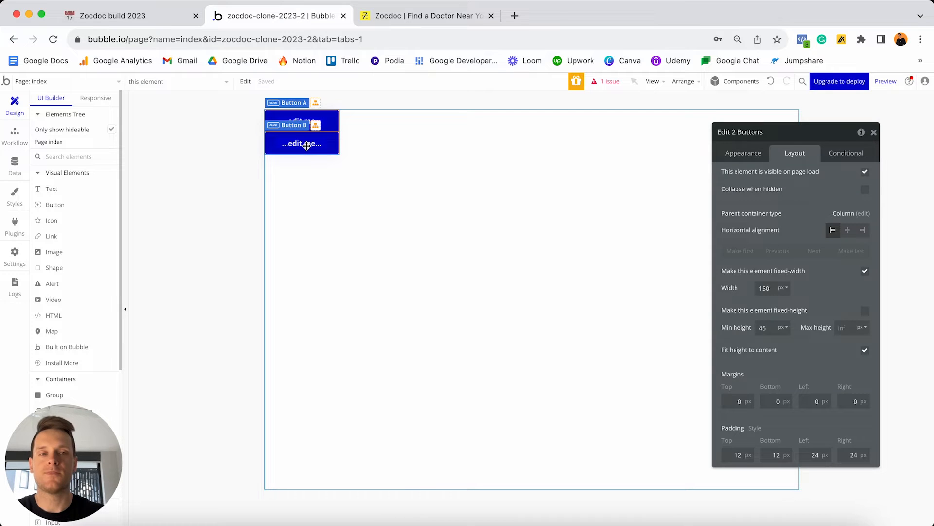
{"action": "key", "text": "Delete"}
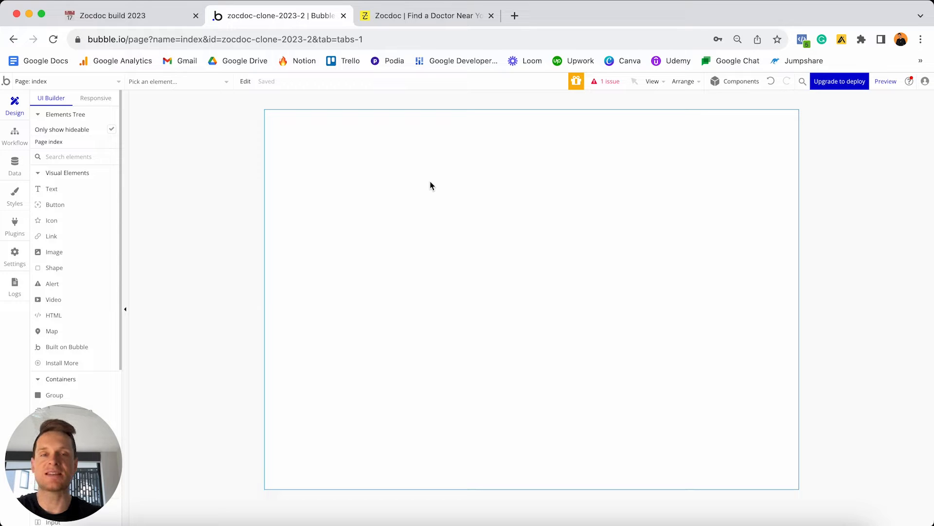
{"action": "left_click", "coordinate": [459, 16]}
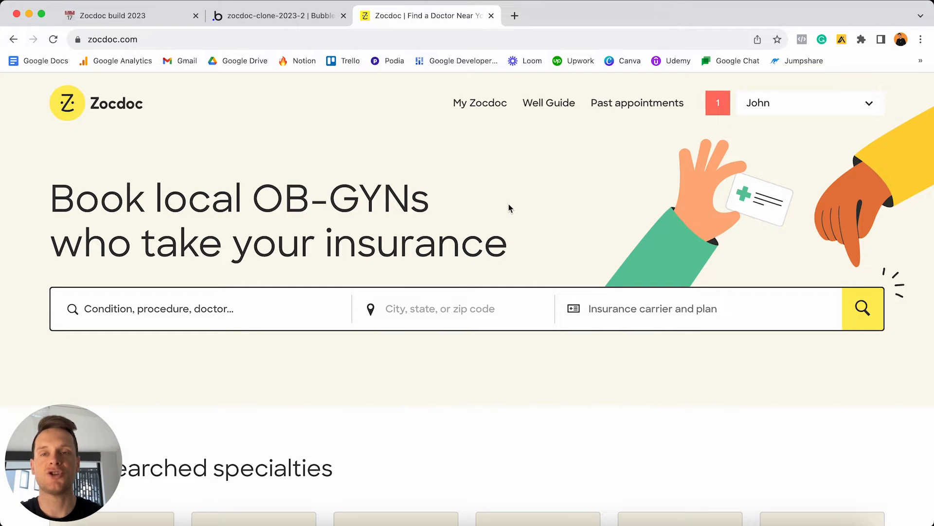
{"action": "left_click", "coordinate": [292, 18]}
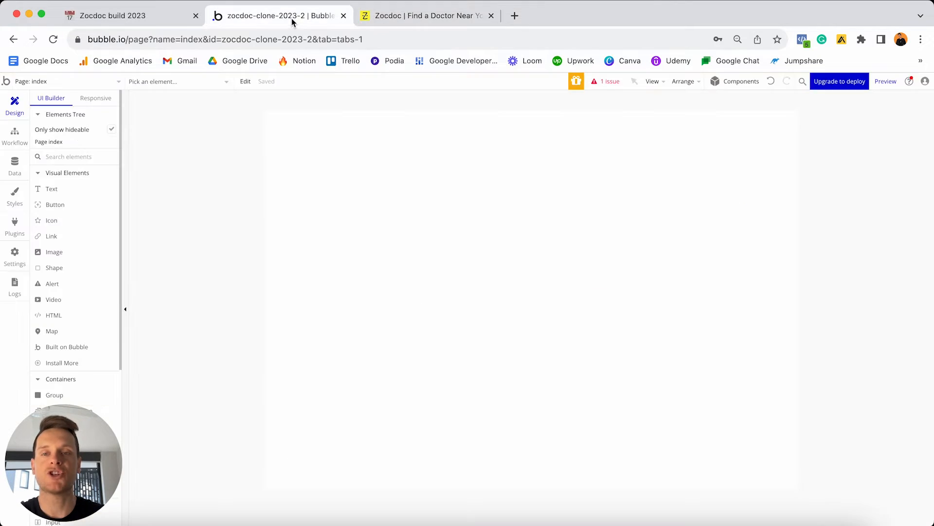
Draw a Group container at the index page's top-left, checking Zocdoc's hero for reference.
{"action": "scroll", "coordinate": [93, 235], "scroll_direction": "down", "scroll_amount": 5}
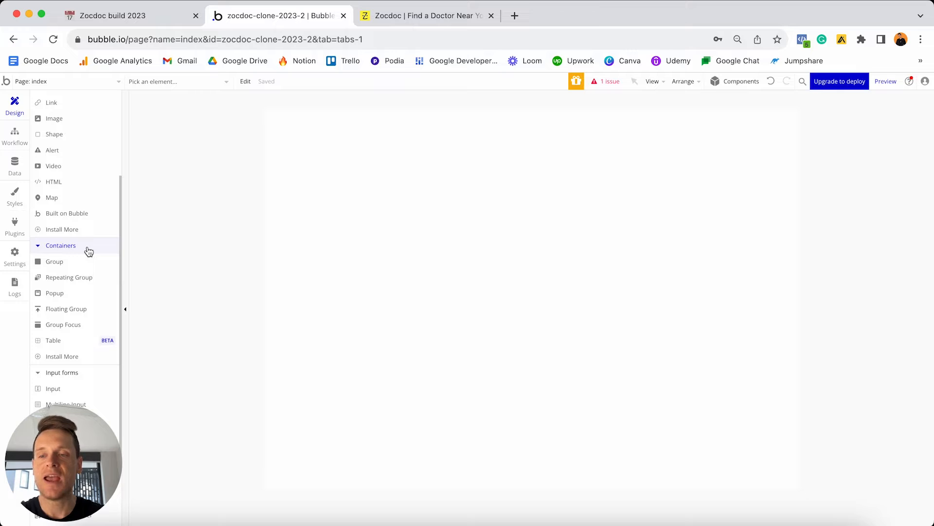
{"action": "left_click", "coordinate": [57, 266]}
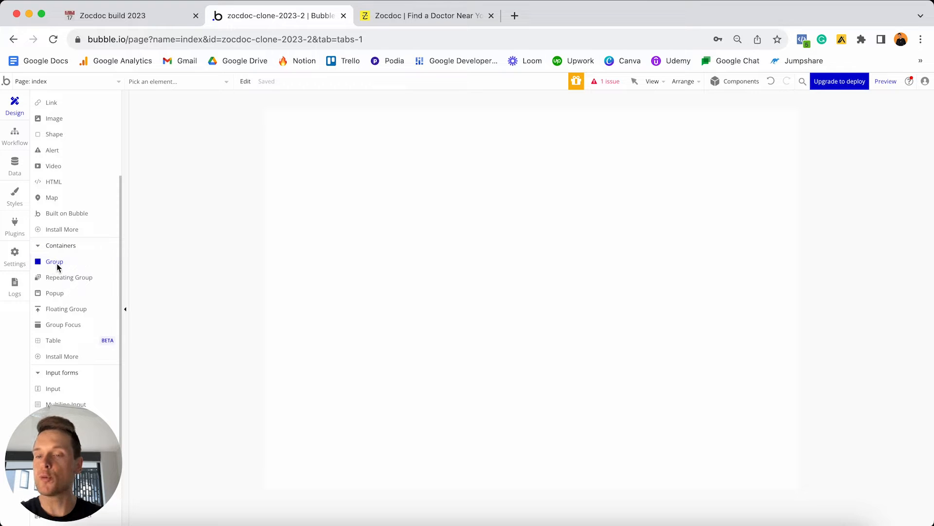
{"action": "left_click", "coordinate": [387, 179]}
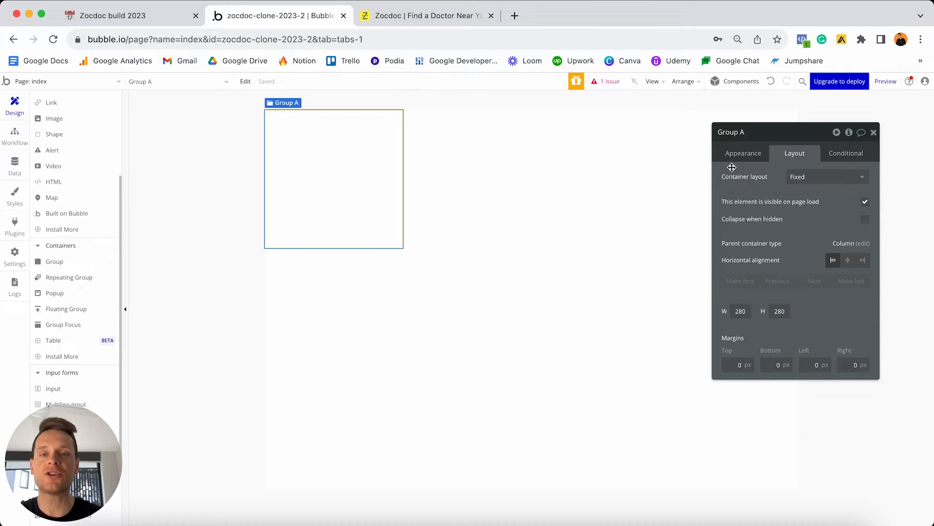
{"action": "left_click", "coordinate": [433, 17]}
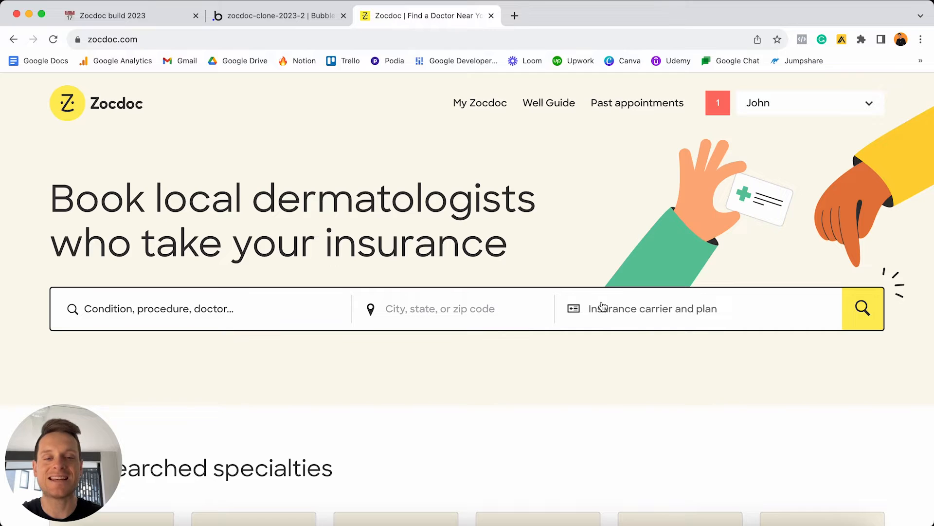
{"action": "left_click", "coordinate": [292, 17]}
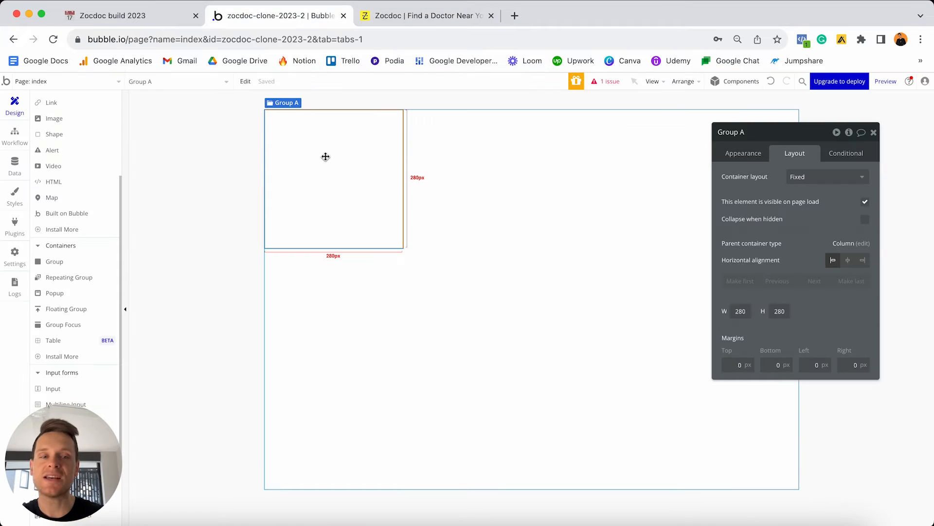
Set Group A's container layout to Row and drop two test buttons inside it.
{"action": "left_click", "coordinate": [812, 177]}
{"action": "left_click", "coordinate": [827, 241]}
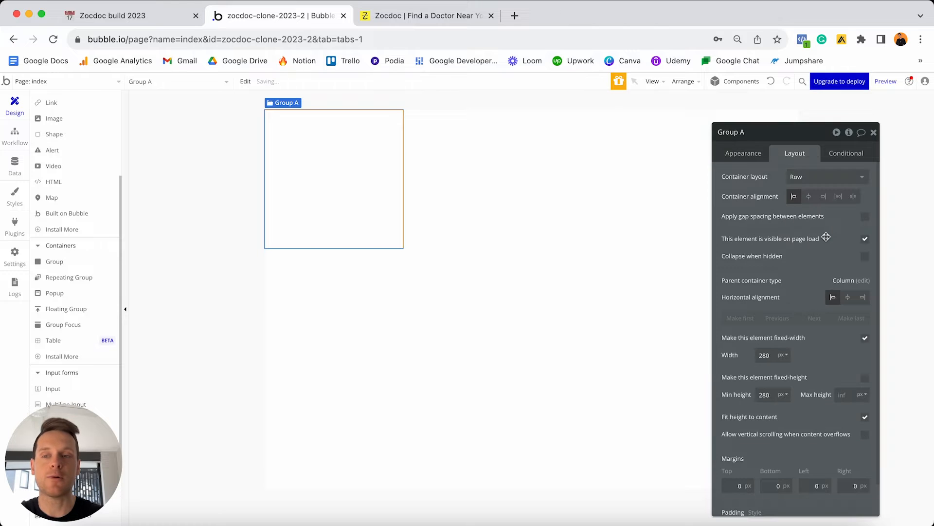
{"action": "scroll", "coordinate": [91, 276], "scroll_direction": "up", "scroll_amount": 3}
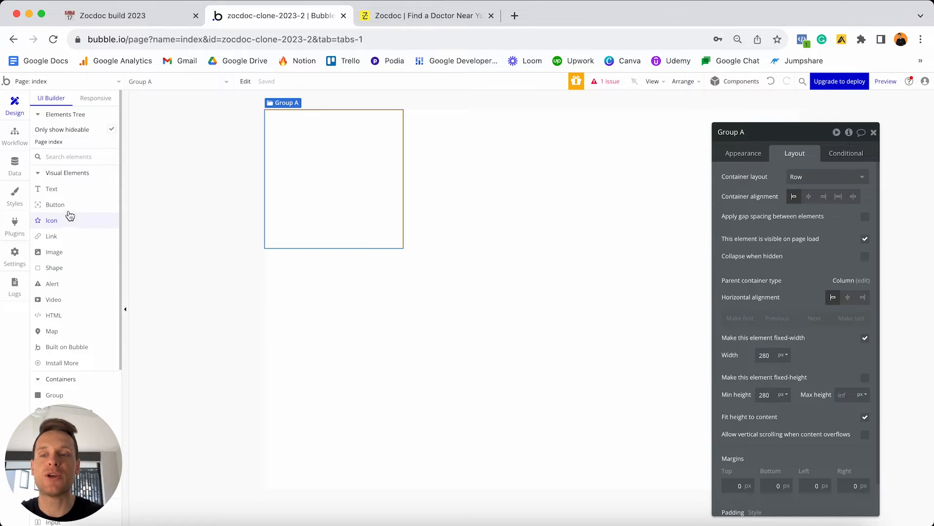
{"action": "left_click_drag", "start_coordinate": [64, 205], "coordinate": [294, 171]}
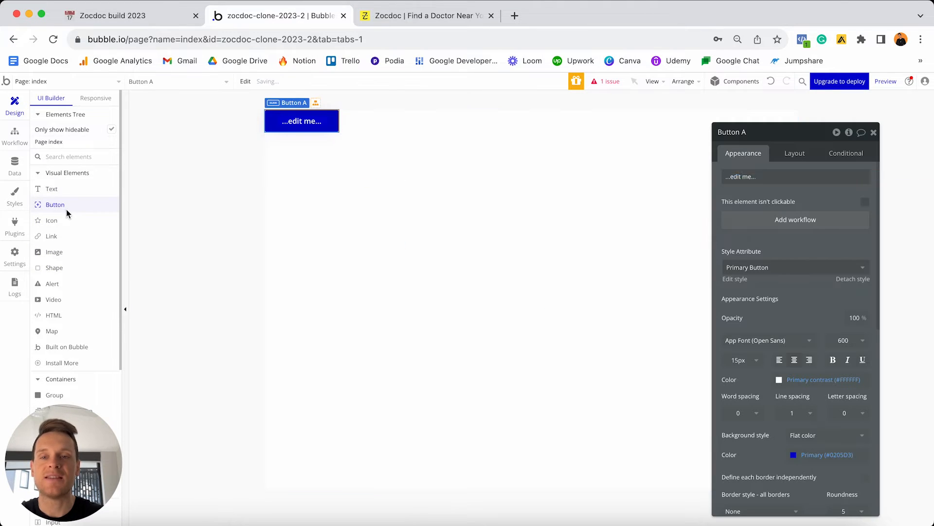
{"action": "left_click_drag", "start_coordinate": [66, 209], "coordinate": [335, 161]}
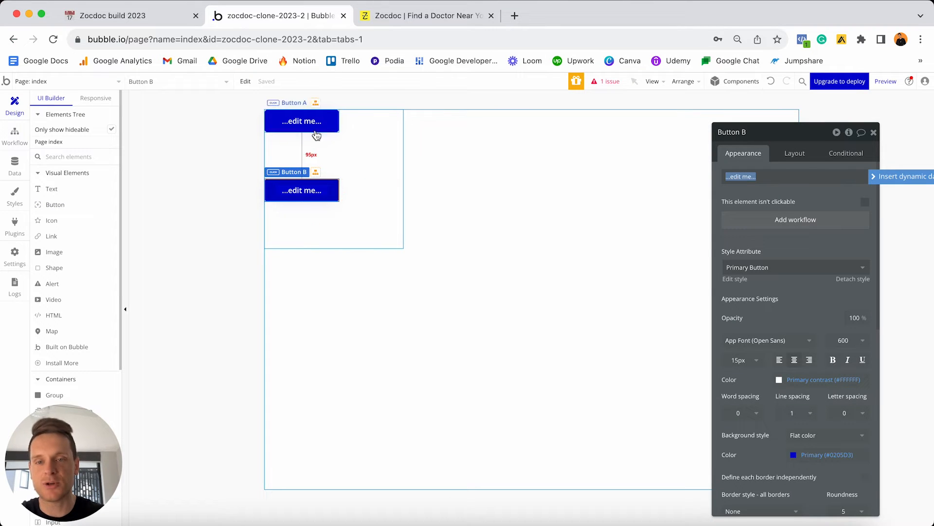
Try a stretching group width, undo it, and delete both test buttons.
{"action": "left_click", "coordinate": [316, 188]}
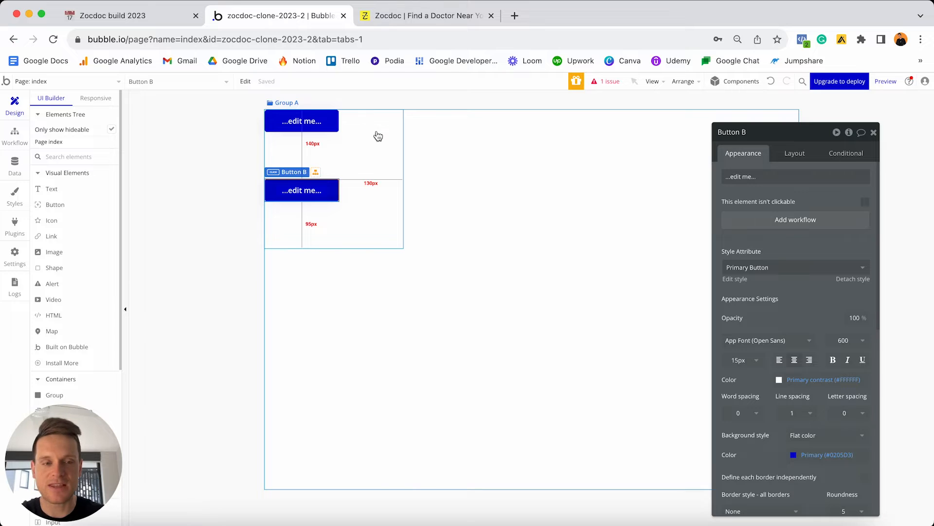
{"action": "left_click", "coordinate": [378, 151]}
{"action": "left_click", "coordinate": [810, 154]}
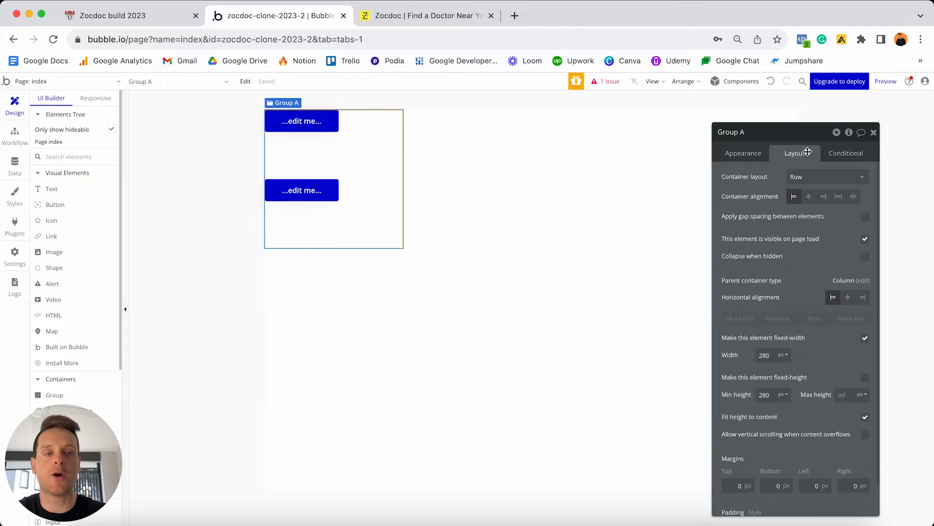
{"action": "left_click", "coordinate": [866, 341]}
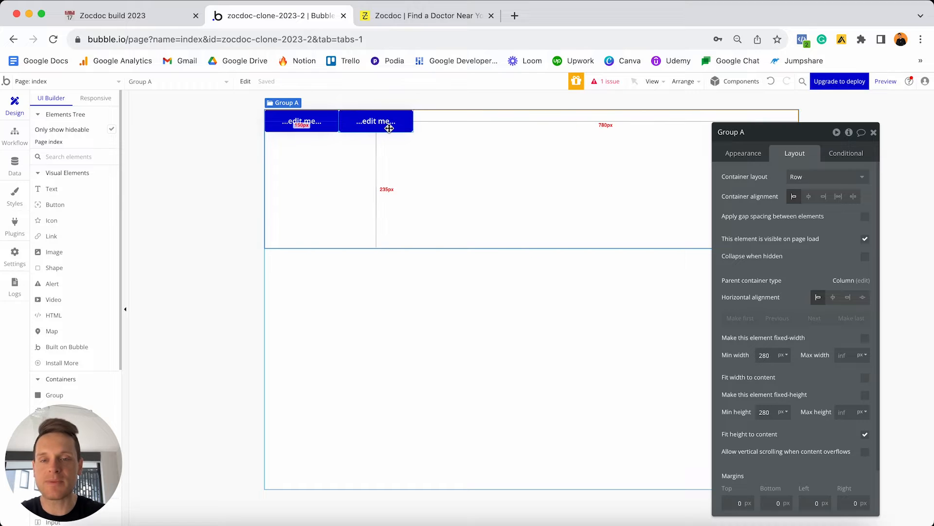
{"action": "left_click", "coordinate": [772, 82]}
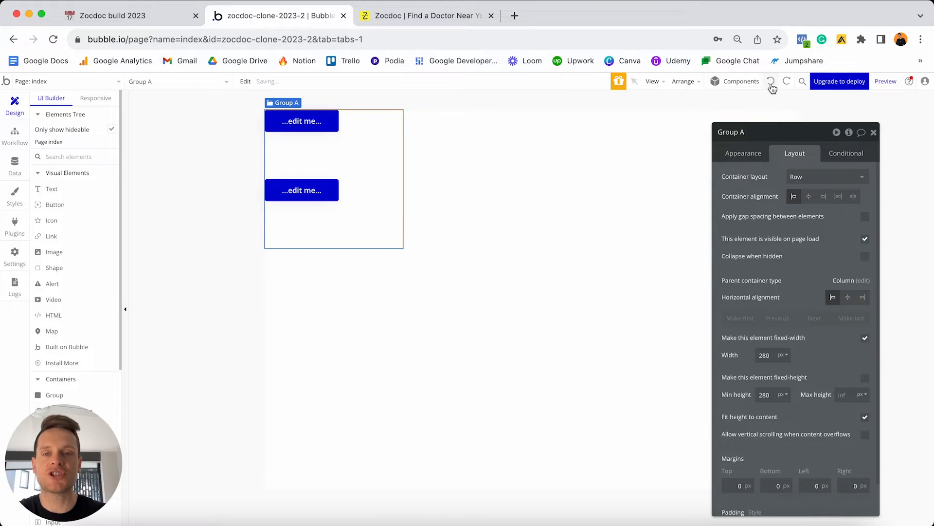
{"action": "left_click", "coordinate": [301, 191]}
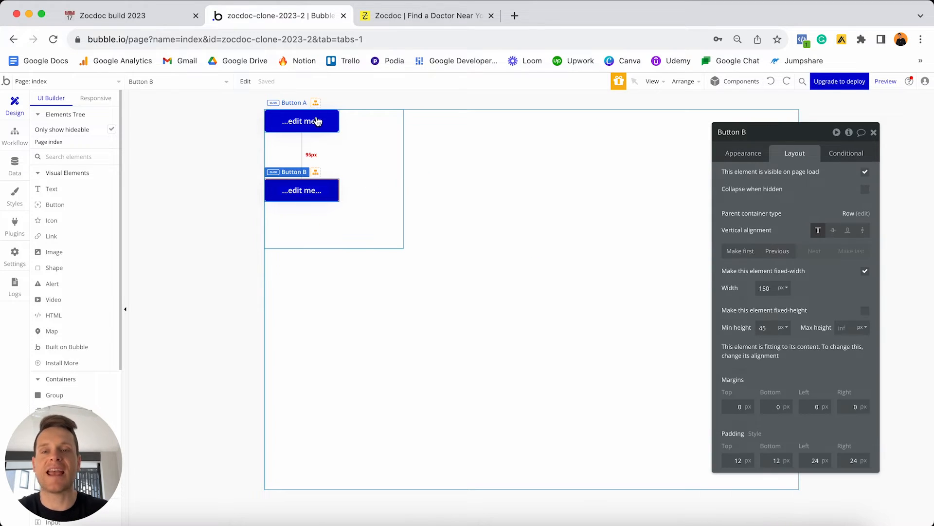
{"action": "left_click", "coordinate": [318, 120], "text": "shift"}
{"action": "key", "text": "Delete"}
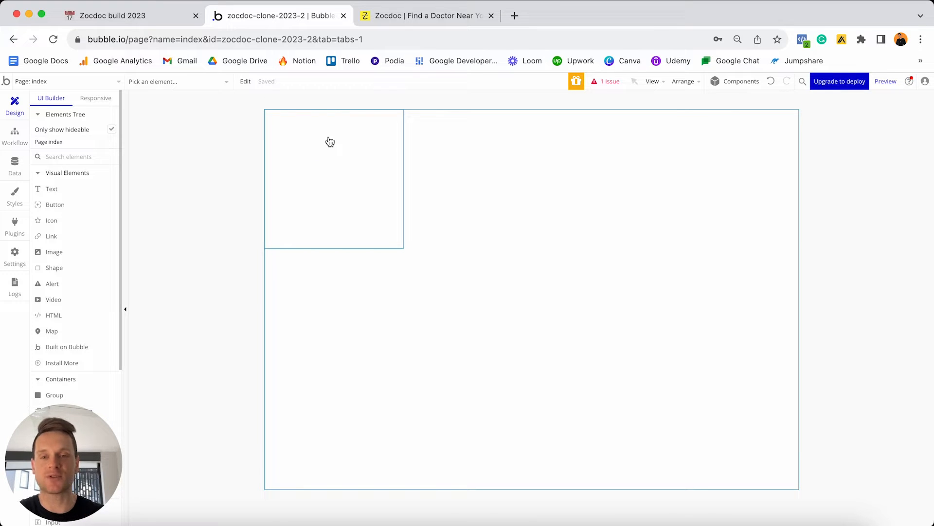
Select Group A and detach it from its standard style.
{"action": "double_click", "coordinate": [347, 169]}
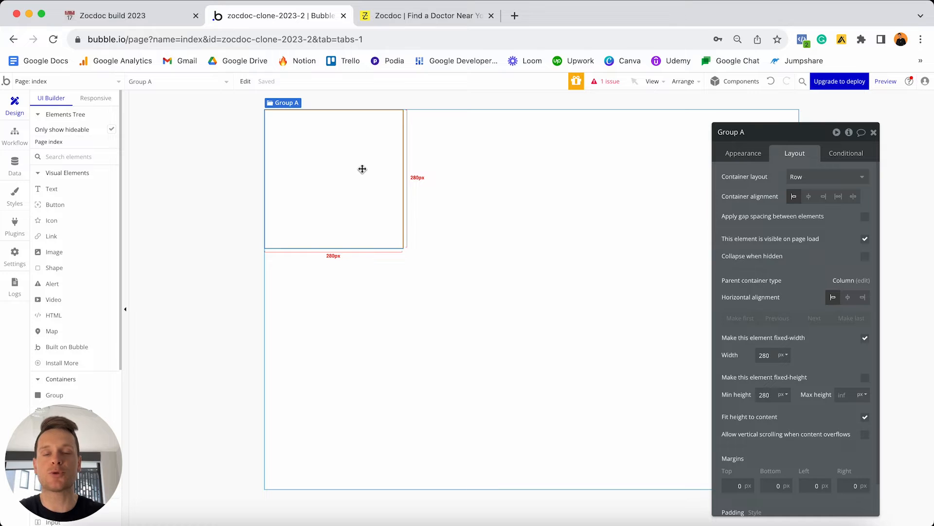
{"action": "left_click", "coordinate": [751, 154]}
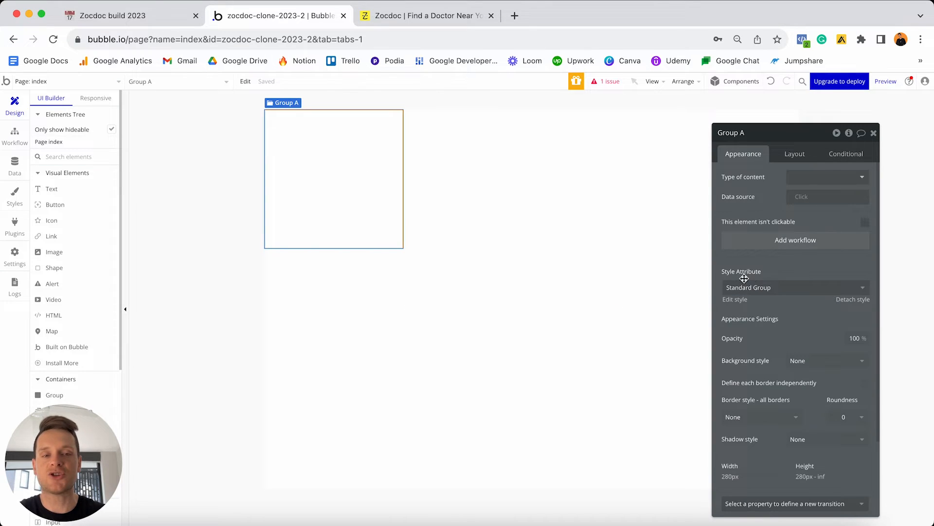
{"action": "left_click", "coordinate": [847, 303]}
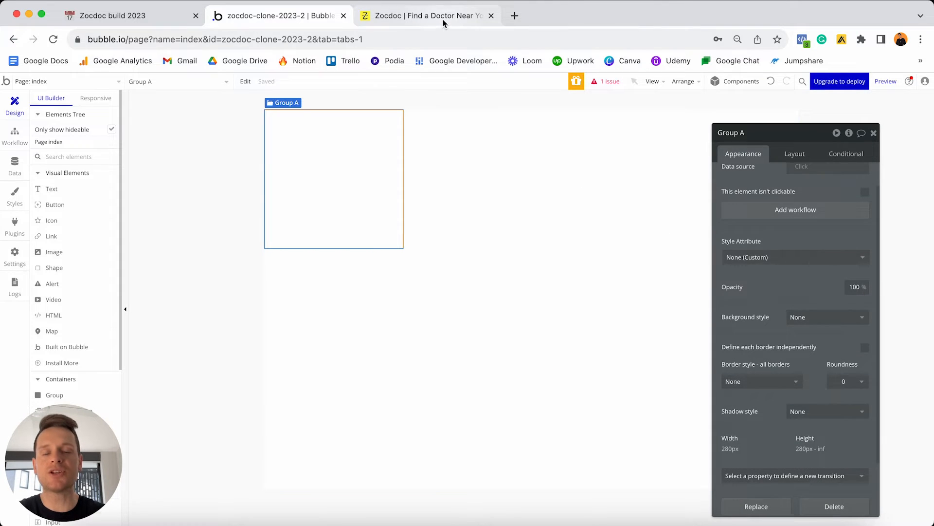
{"action": "left_click", "coordinate": [444, 20]}
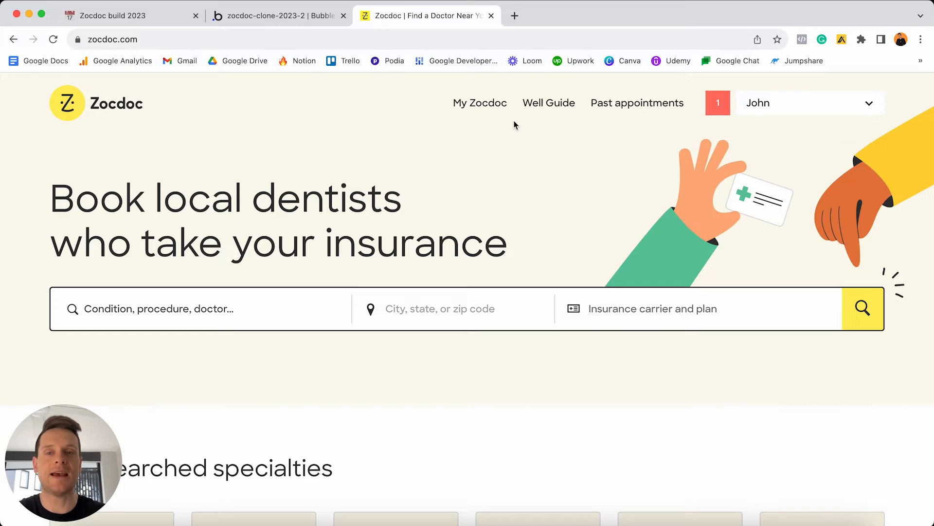
{"action": "left_click", "coordinate": [292, 15]}
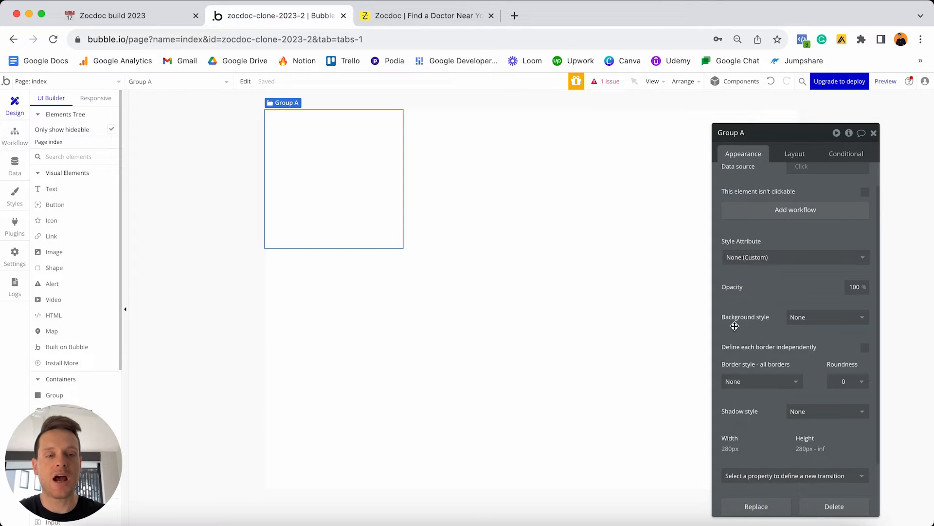
Give Group A a flat color background of #FFFDEB.
{"action": "left_click", "coordinate": [814, 318]}
{"action": "left_click", "coordinate": [816, 348]}
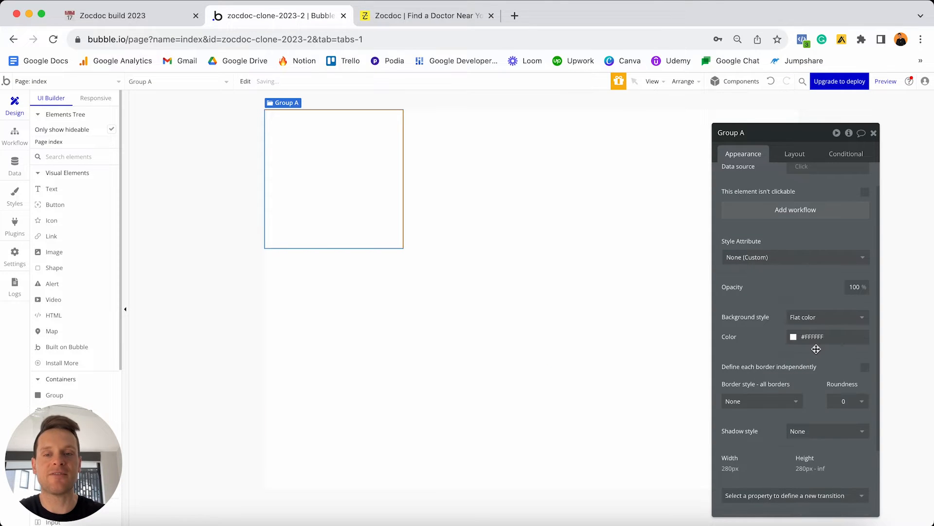
{"action": "left_click", "coordinate": [812, 337]}
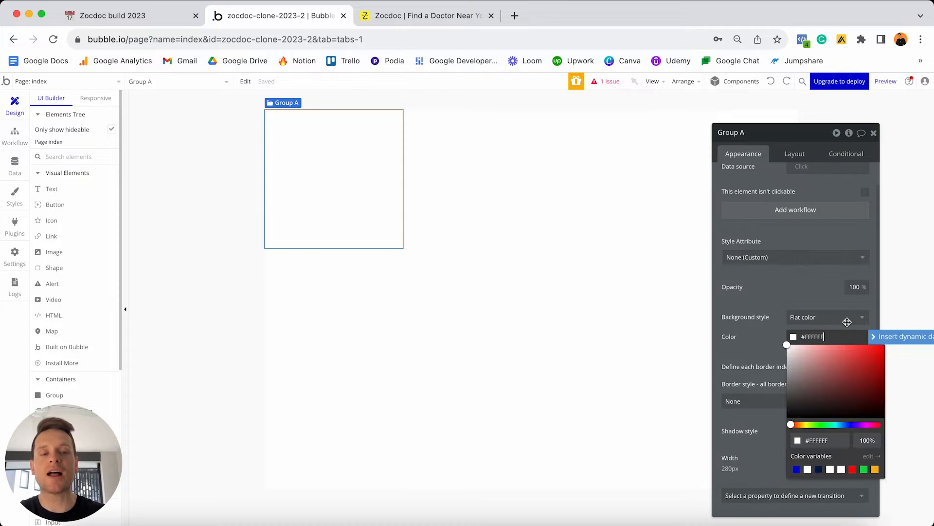
{"action": "type", "text": "#FFFDEB"}
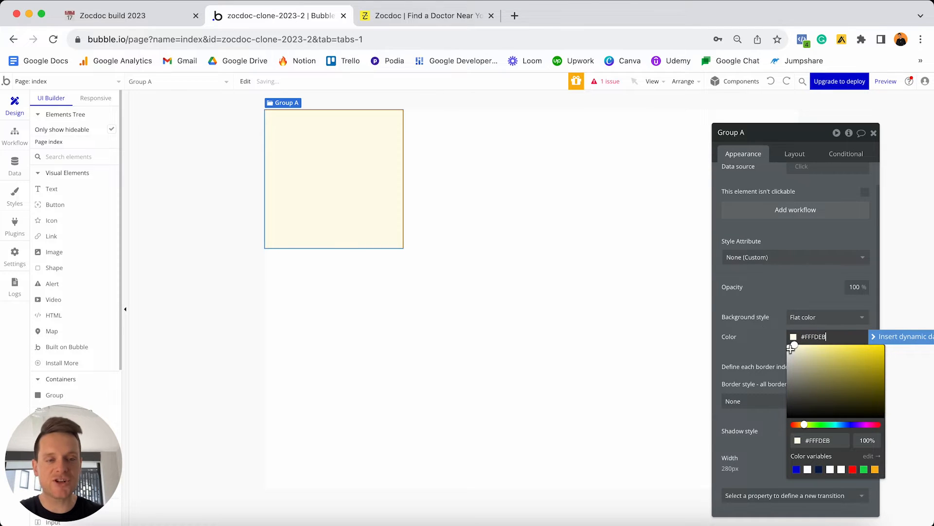
{"action": "left_click", "coordinate": [774, 342]}
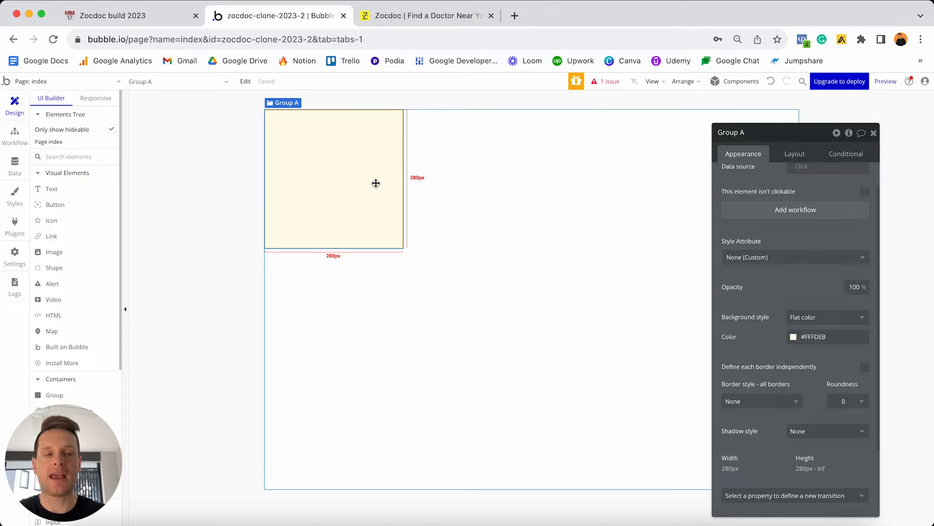
{"action": "scroll", "coordinate": [733, 188], "scroll_direction": "up", "scroll_amount": 1}
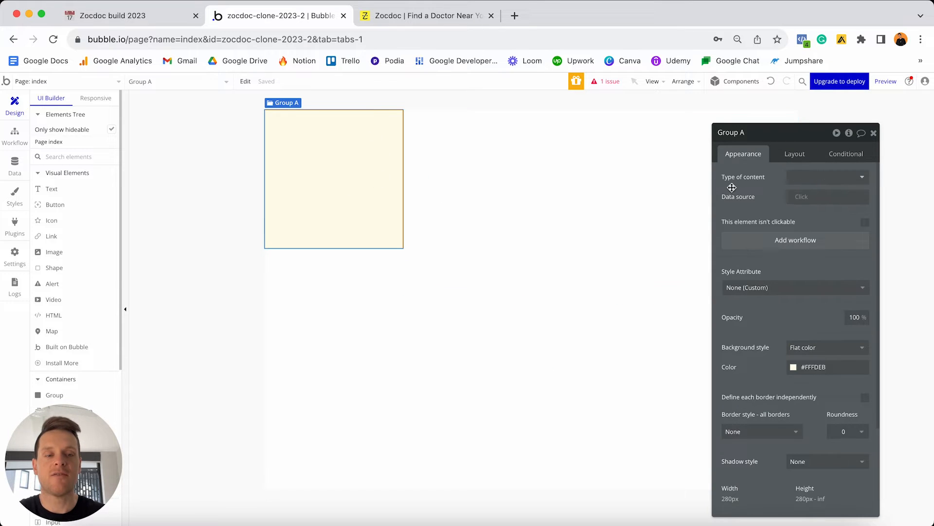
After checking the Zocdoc homepage for reference, set Group A's container layout to Column.
{"action": "left_click", "coordinate": [795, 155]}
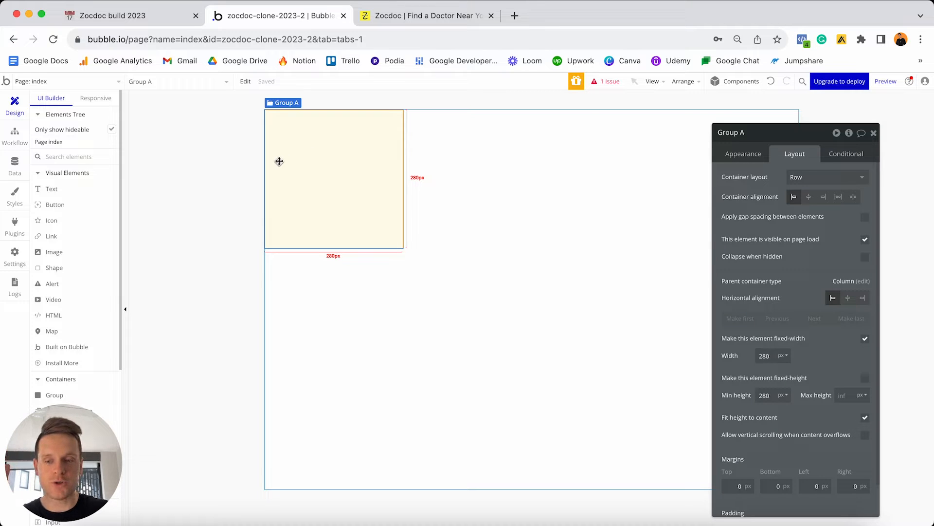
{"action": "left_click", "coordinate": [436, 16]}
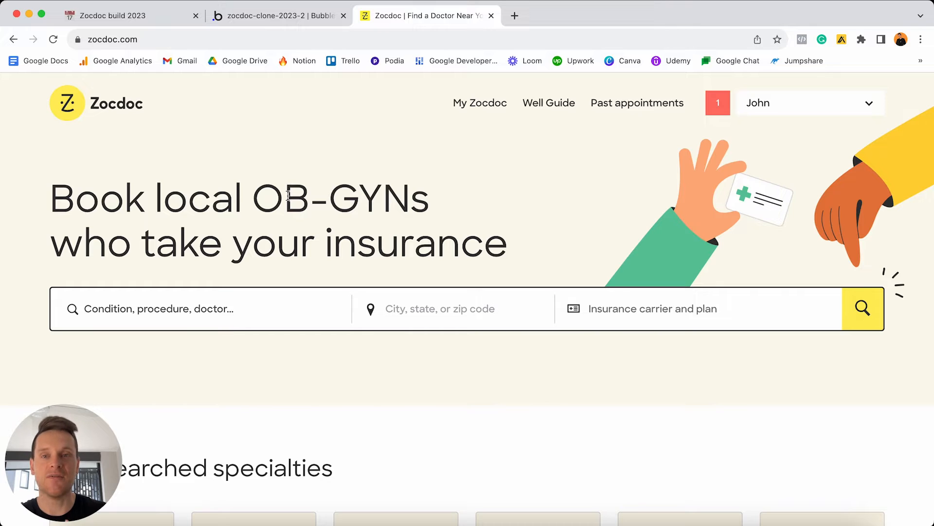
{"action": "left_click", "coordinate": [276, 15]}
{"action": "left_click", "coordinate": [823, 177]}
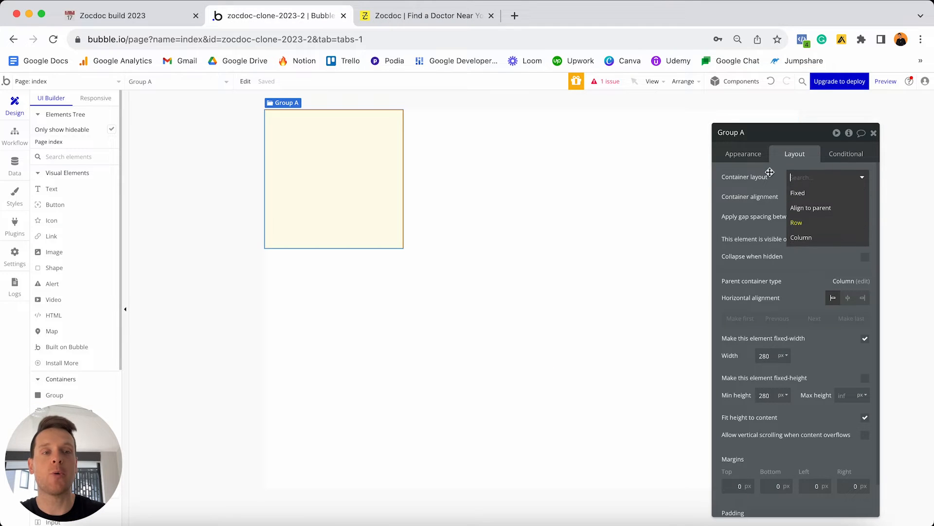
{"action": "left_click", "coordinate": [817, 237]}
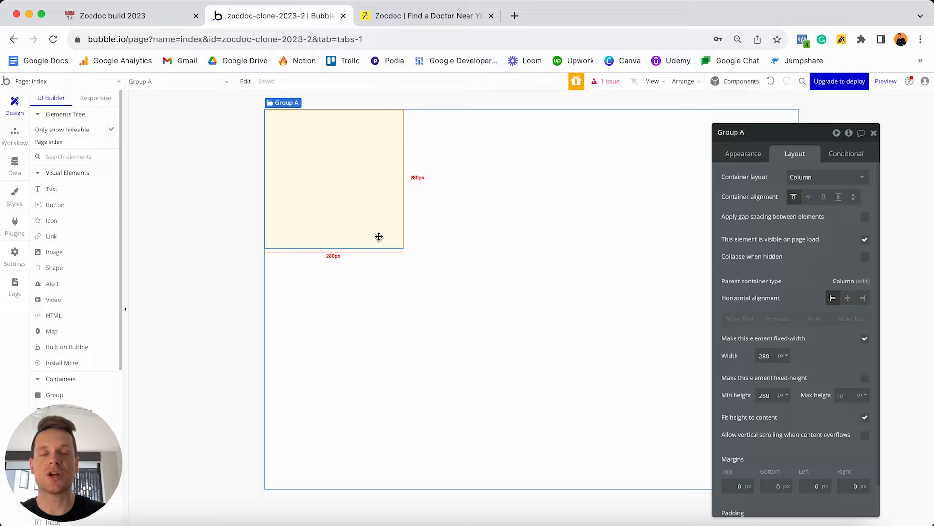
Turn off fixed width for Group A and set its minimum width to 0.
{"action": "left_click", "coordinate": [865, 340]}
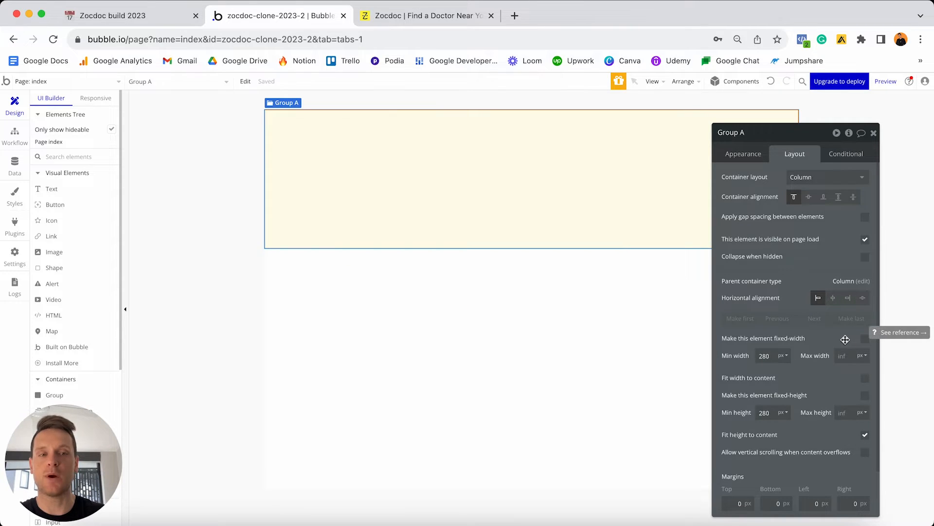
{"action": "left_click", "coordinate": [771, 355]}
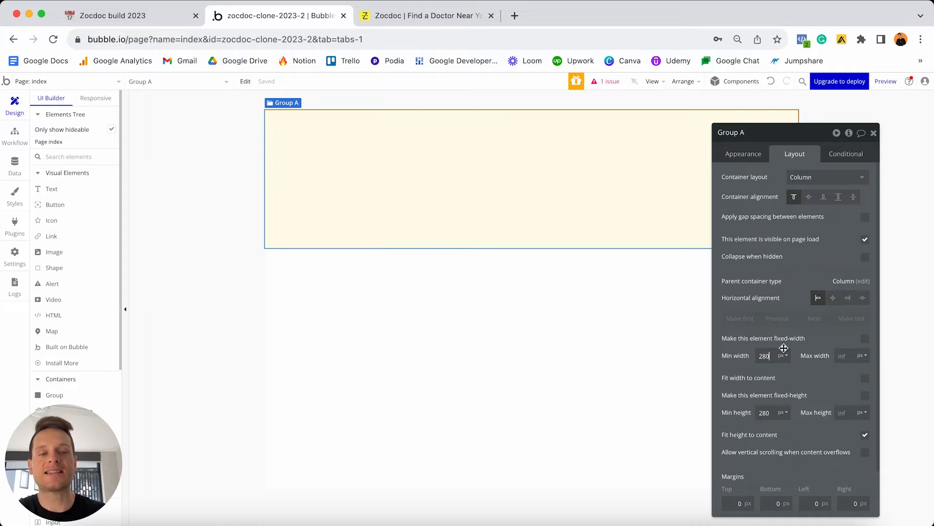
{"action": "key", "text": "super+a"}
{"action": "type", "text": "0"}
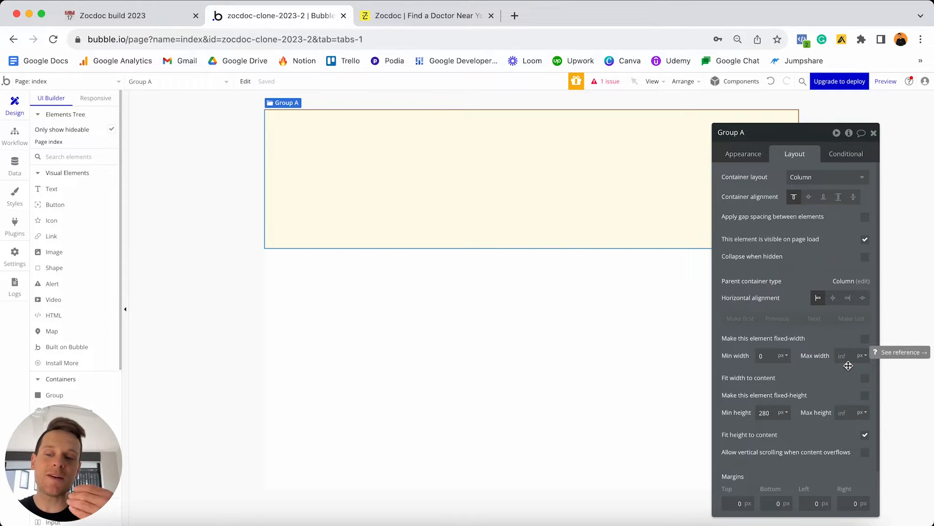
{"action": "left_click", "coordinate": [96, 98]}
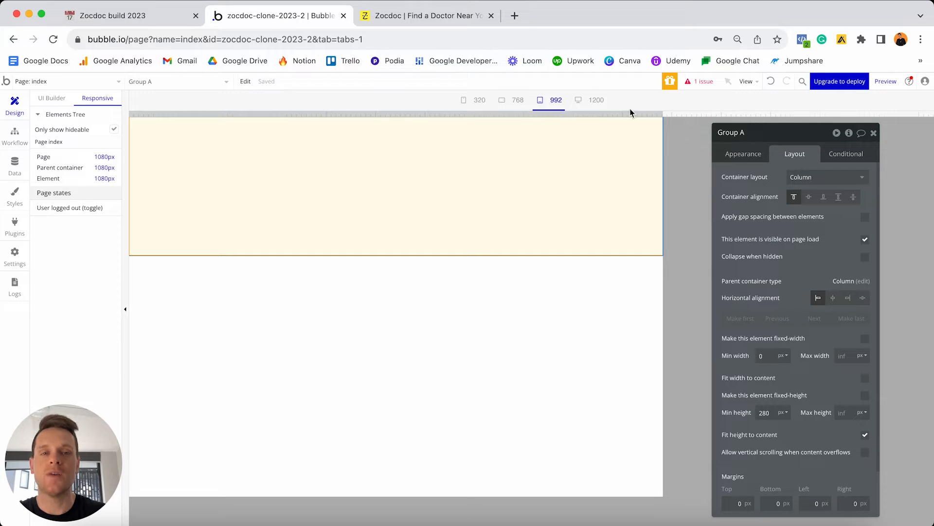
{"action": "left_click_drag", "start_coordinate": [662, 114], "coordinate": [921, 114]}
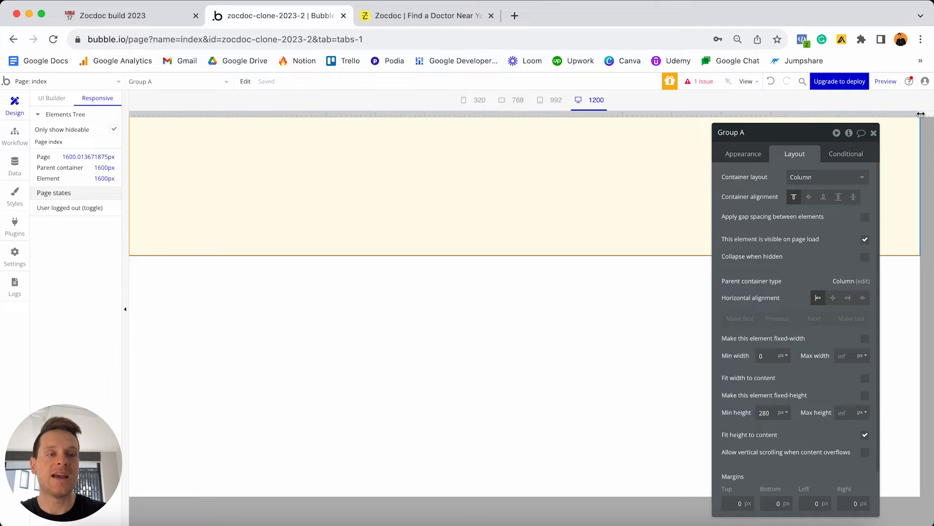
{"action": "left_click_drag", "start_coordinate": [921, 114], "coordinate": [238, 99]}
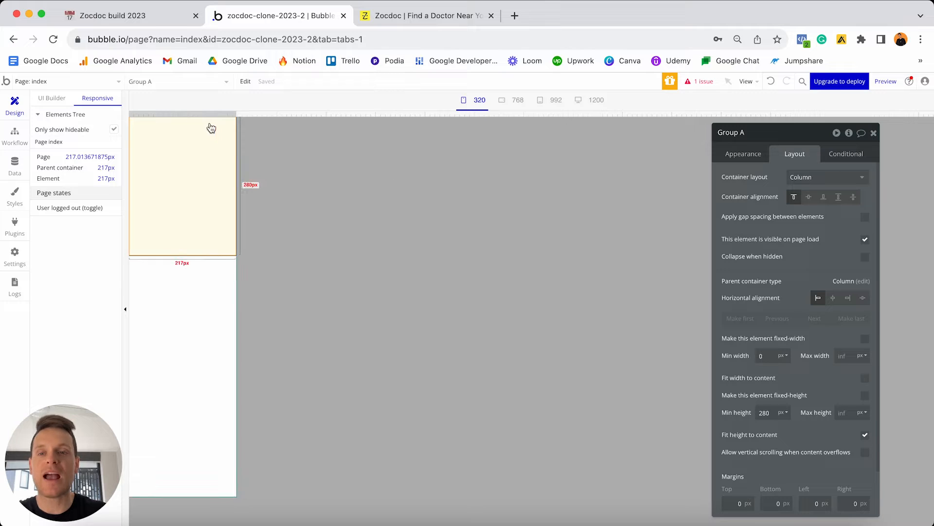
{"action": "left_click_drag", "start_coordinate": [235, 114], "coordinate": [621, 99]}
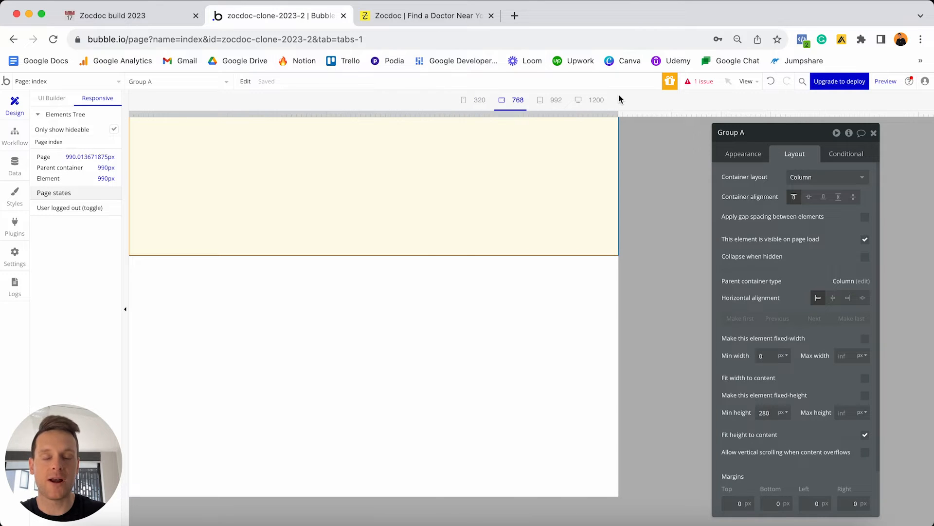
{"action": "left_click", "coordinate": [50, 98]}
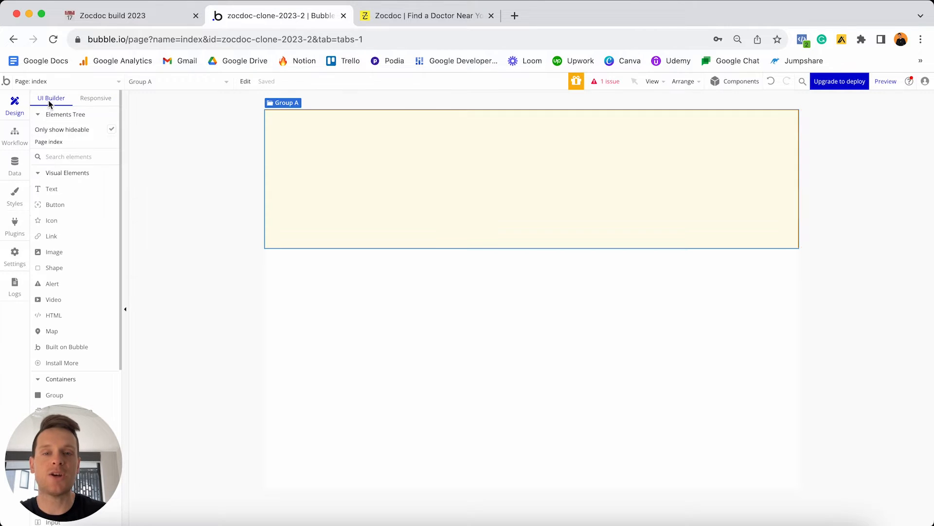
Reopen Group A's properties, try a 0 minimum height, then undo it back to 280 px.
{"action": "double_click", "coordinate": [448, 176]}
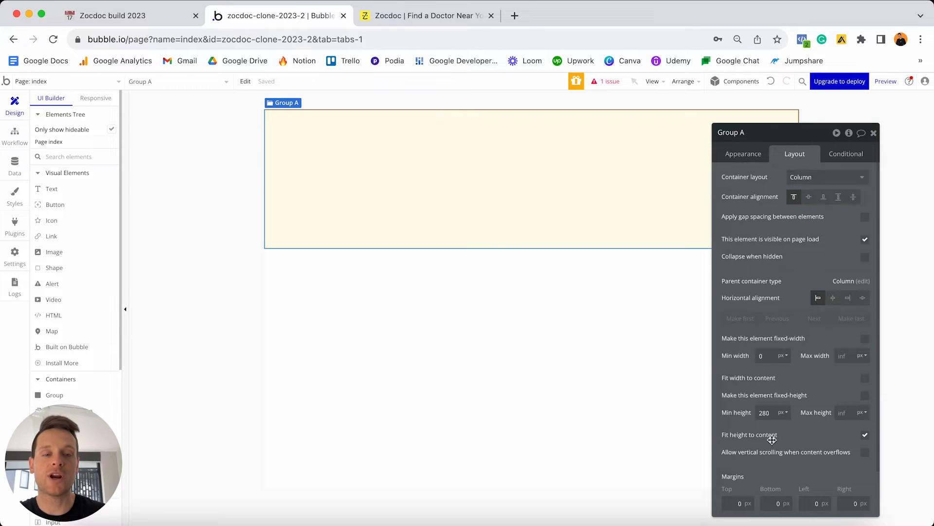
{"action": "double_click", "coordinate": [771, 407]}
{"action": "key", "text": "BackSpace"}
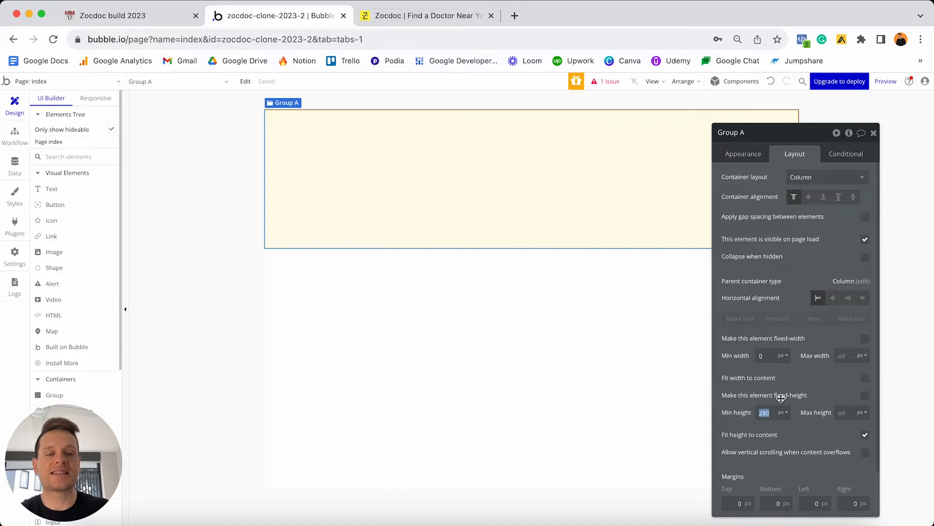
{"action": "type", "text": "0"}
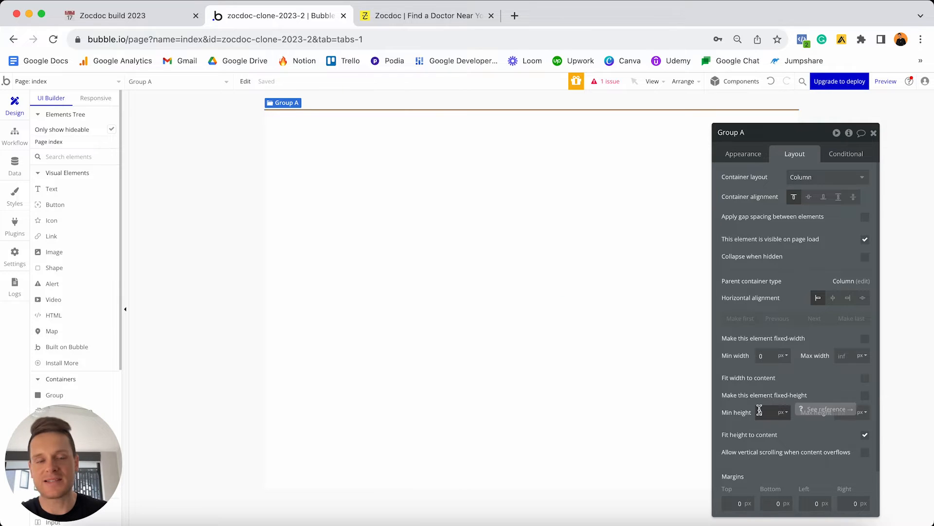
{"action": "left_click", "coordinate": [771, 81]}
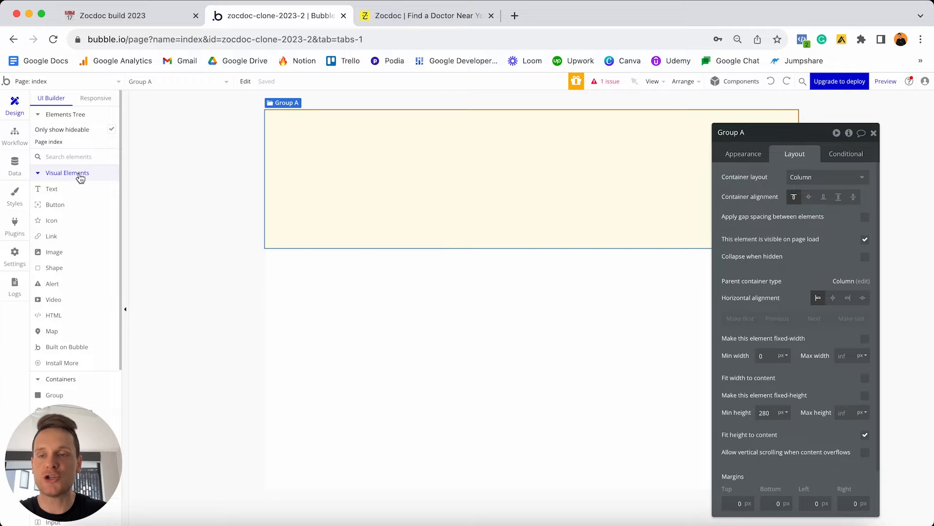
Place a text element inside Group A reading 'Book local doctors near you'.
{"action": "left_click", "coordinate": [62, 189]}
{"action": "left_click", "coordinate": [341, 170]}
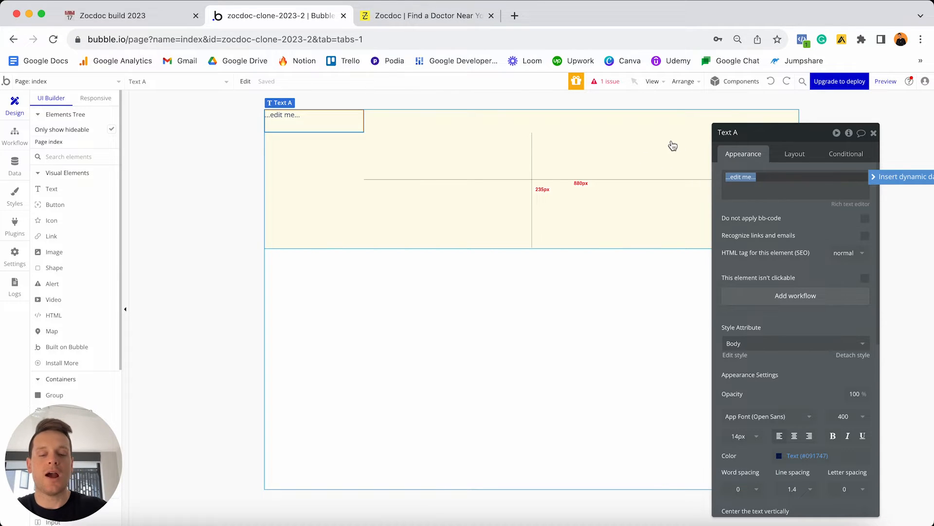
{"action": "type", "text": "Book local docto"}
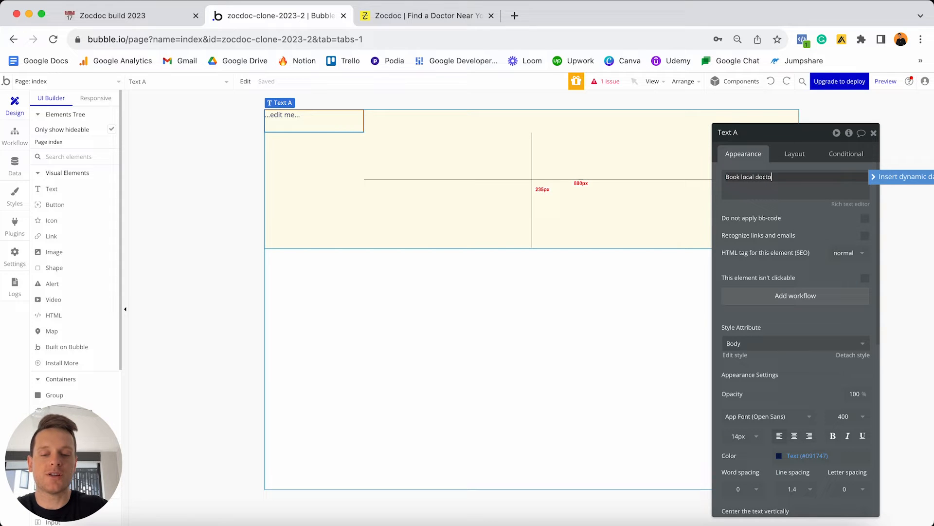
{"action": "type", "text": "u"}
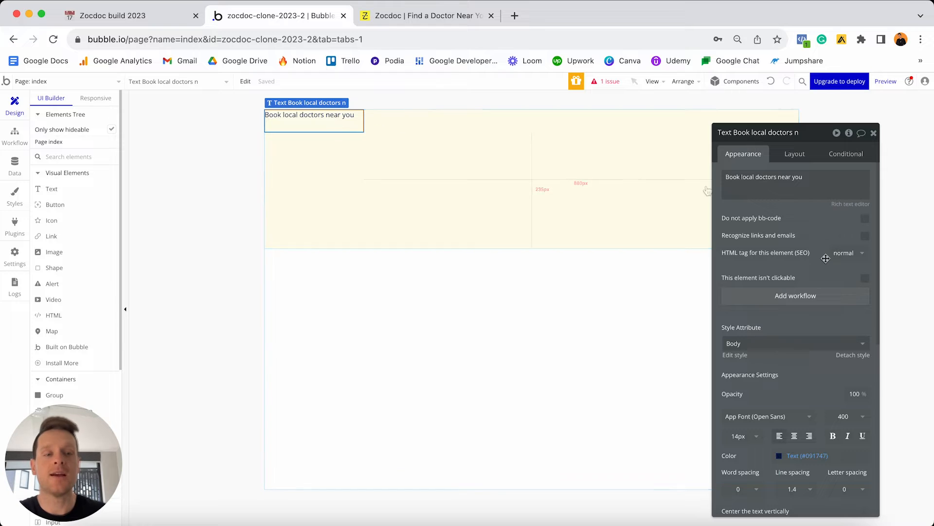
Detach the heading from the Body style and set its font size to 48.
{"action": "scroll", "coordinate": [828, 287], "scroll_direction": "down", "scroll_amount": 3}
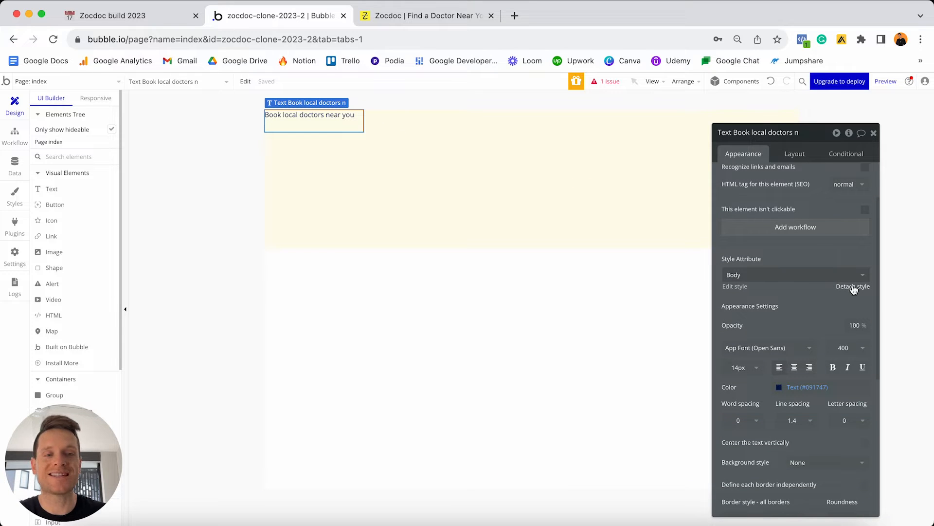
{"action": "left_click", "coordinate": [852, 286]}
{"action": "left_click", "coordinate": [743, 353]}
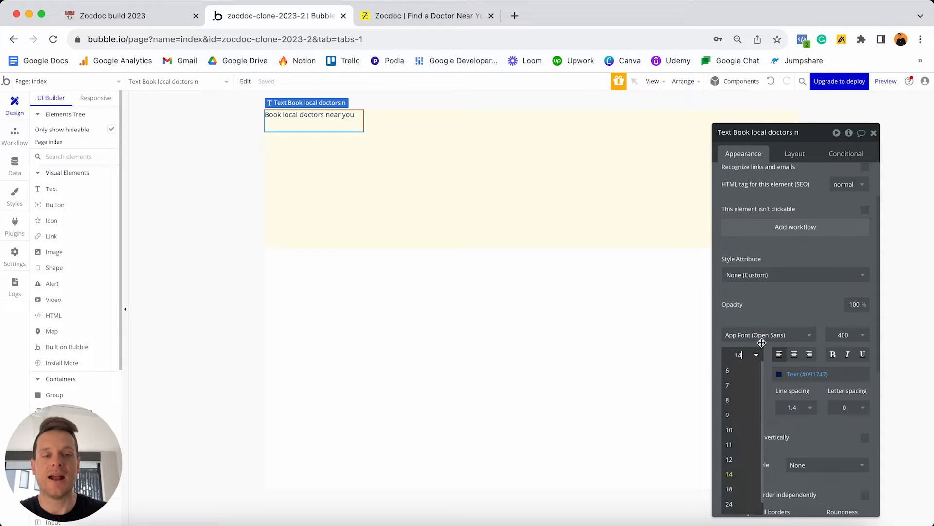
{"action": "type", "text": "48"}
{"action": "key", "text": "Return"}
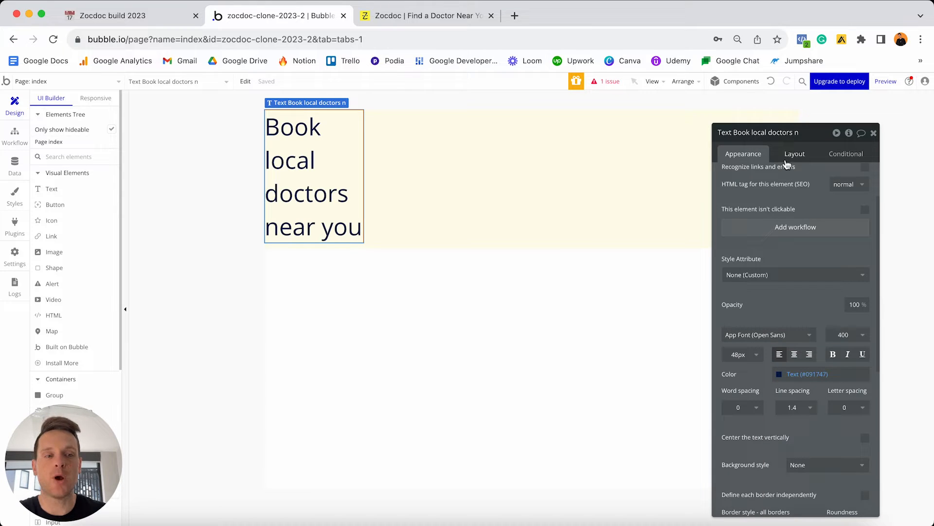
Turn off fixed width for the heading and set its minimum width to 0.
{"action": "left_click", "coordinate": [789, 155]}
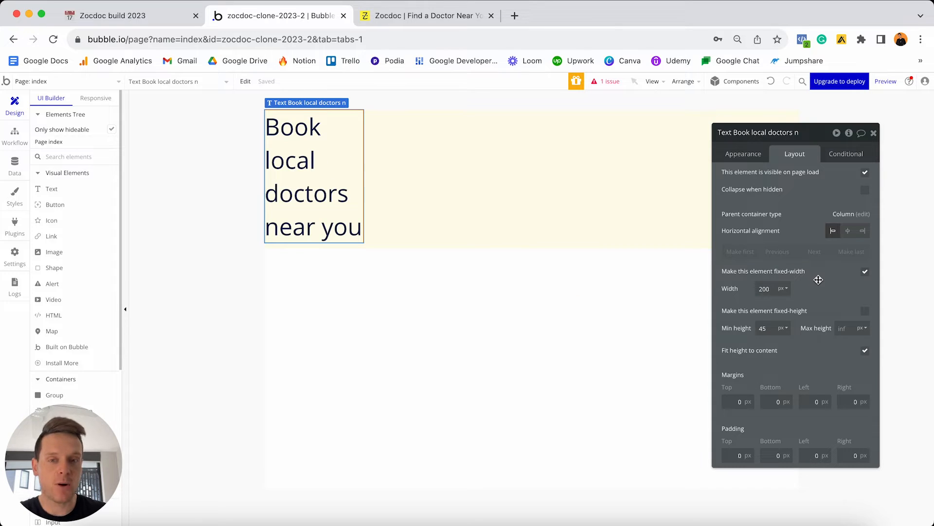
{"action": "left_click", "coordinate": [866, 273]}
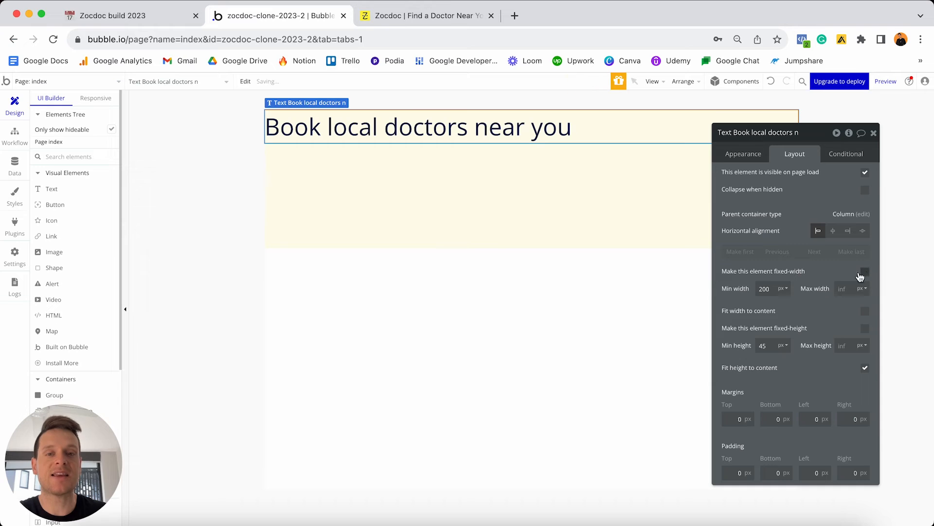
{"action": "double_click", "coordinate": [776, 288]}
{"action": "type", "text": "0"}
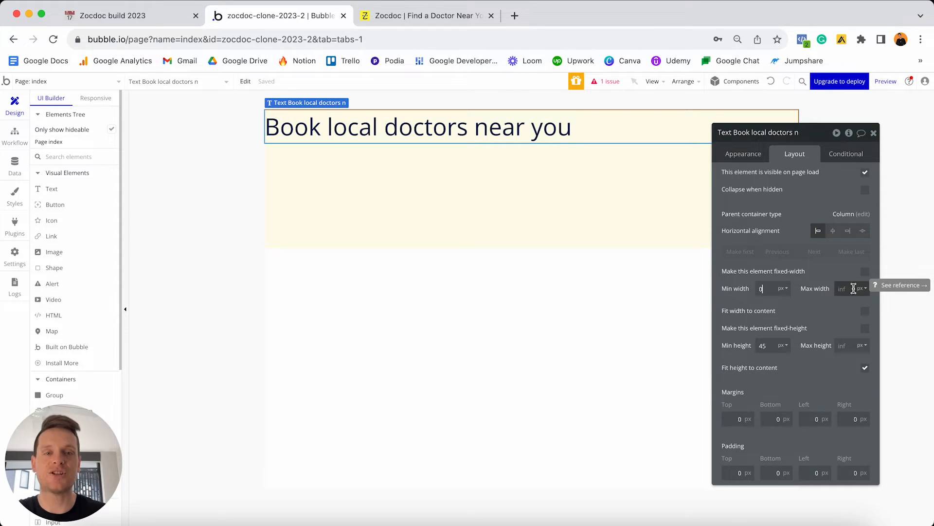
Check in the Responsive view how the heading wraps at narrow widths.
{"action": "left_click", "coordinate": [96, 97]}
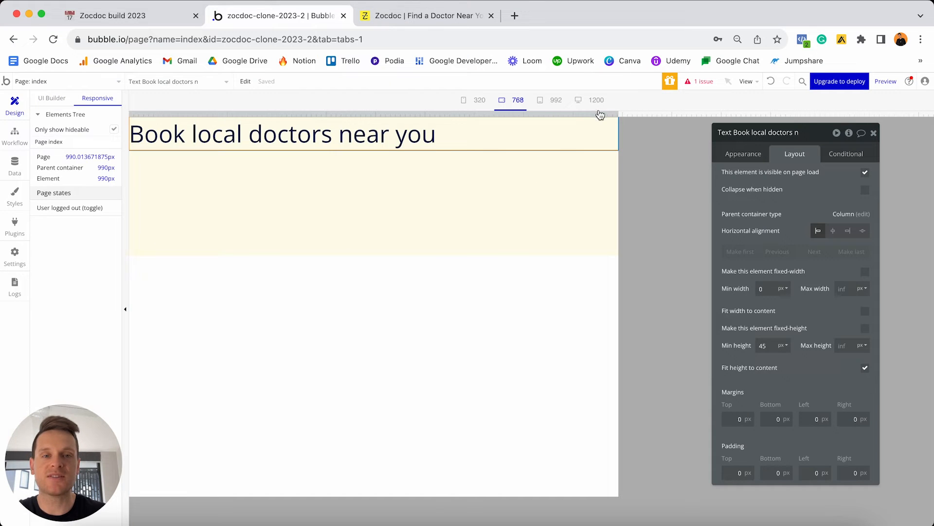
{"action": "left_click_drag", "start_coordinate": [600, 114], "coordinate": [251, 121]}
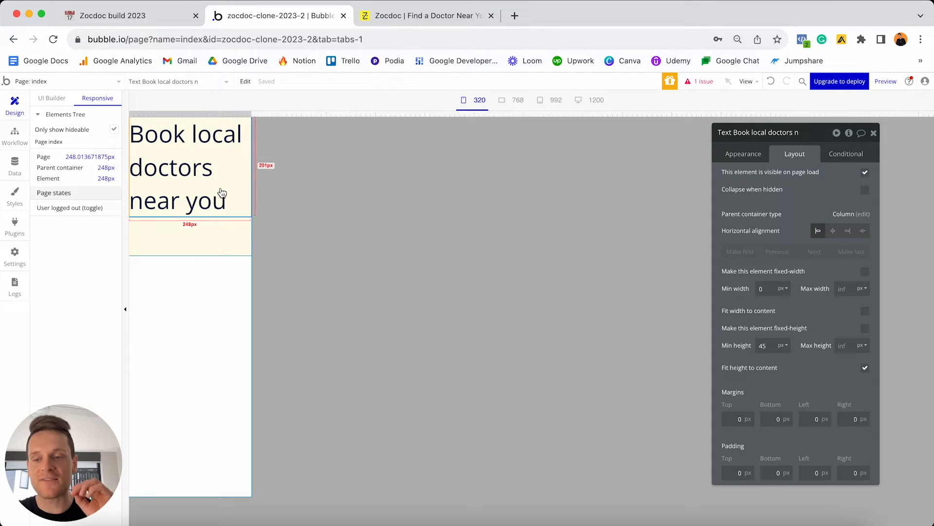
{"action": "left_click", "coordinate": [53, 98]}
{"action": "double_click", "coordinate": [529, 129]}
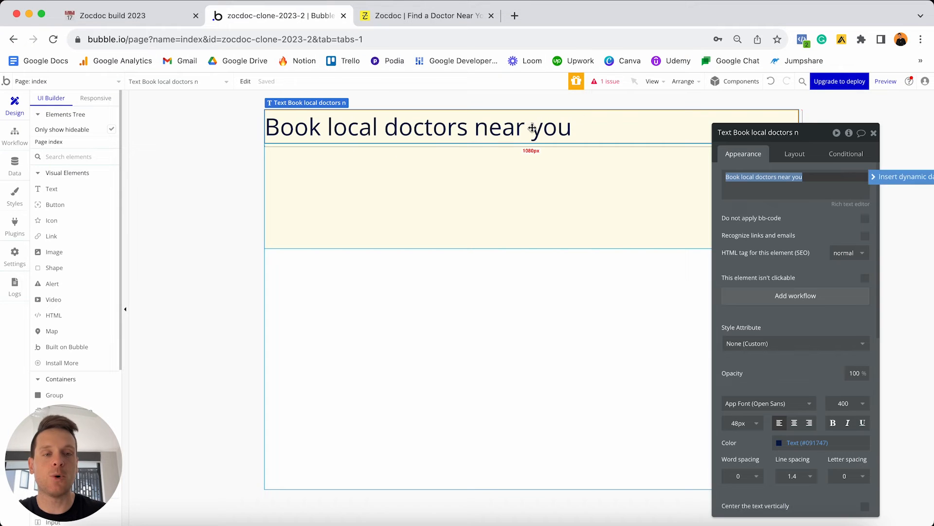
Set the heading's minimum height to 0.
{"action": "left_click", "coordinate": [795, 154]}
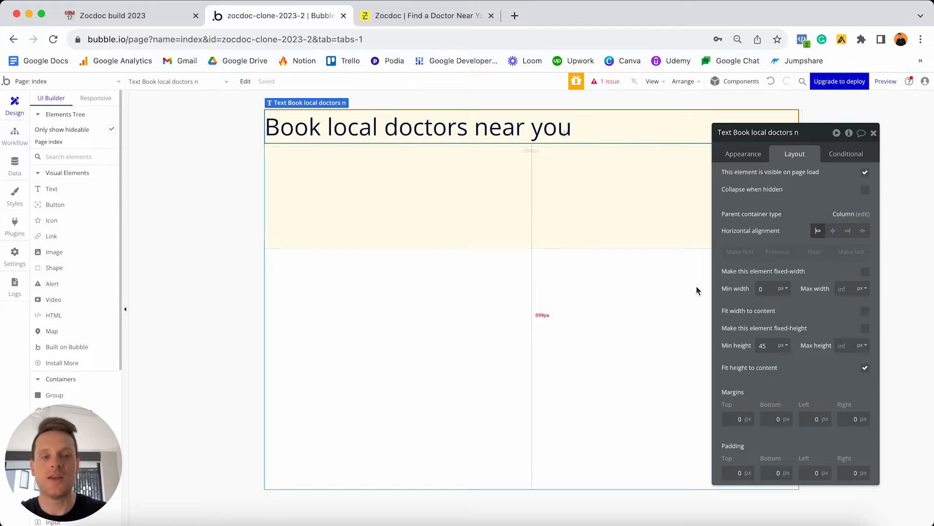
{"action": "left_click", "coordinate": [765, 344]}
{"action": "type", "text": "0"}
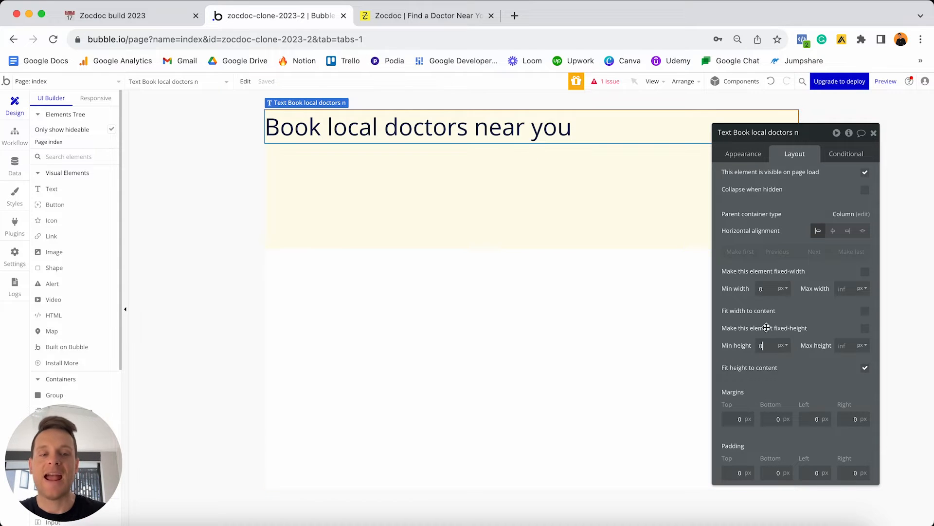
{"action": "left_click", "coordinate": [766, 343]}
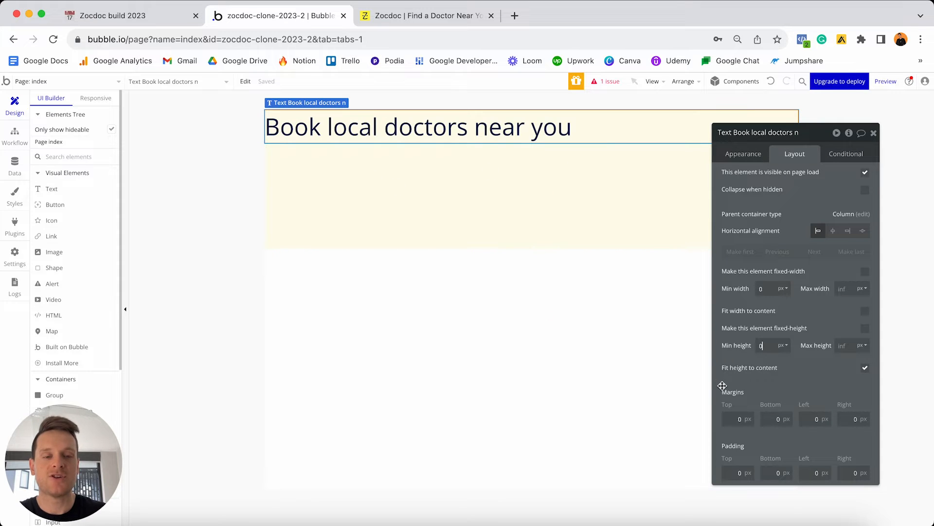
Give the heading a 50 px top margin and 20 px left and right margins.
{"action": "left_click", "coordinate": [730, 417]}
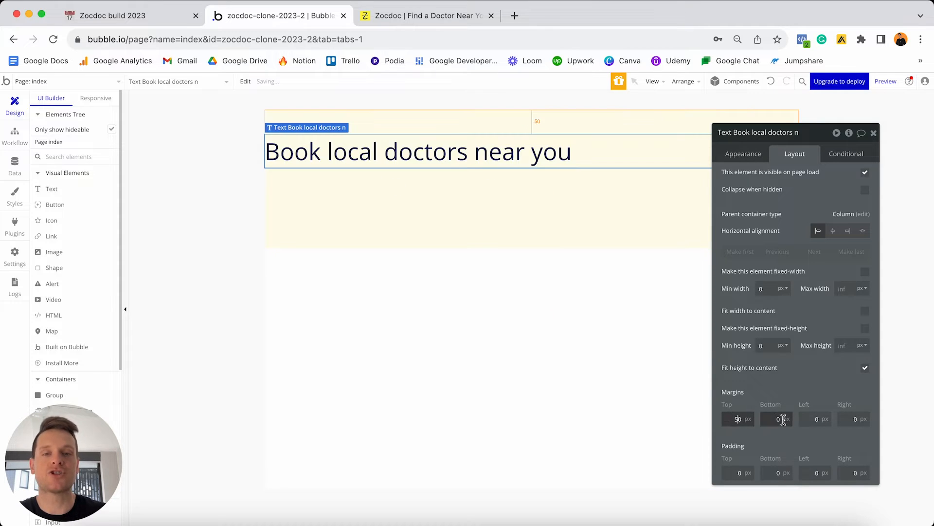
{"action": "left_click", "coordinate": [810, 418]}
{"action": "type", "text": "20"}
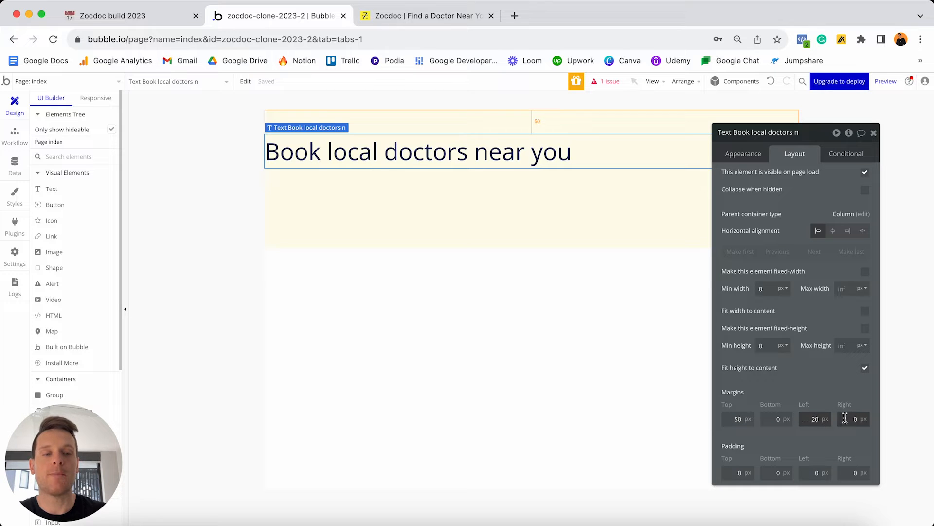
{"action": "left_click", "coordinate": [845, 419]}
{"action": "type", "text": "20"}
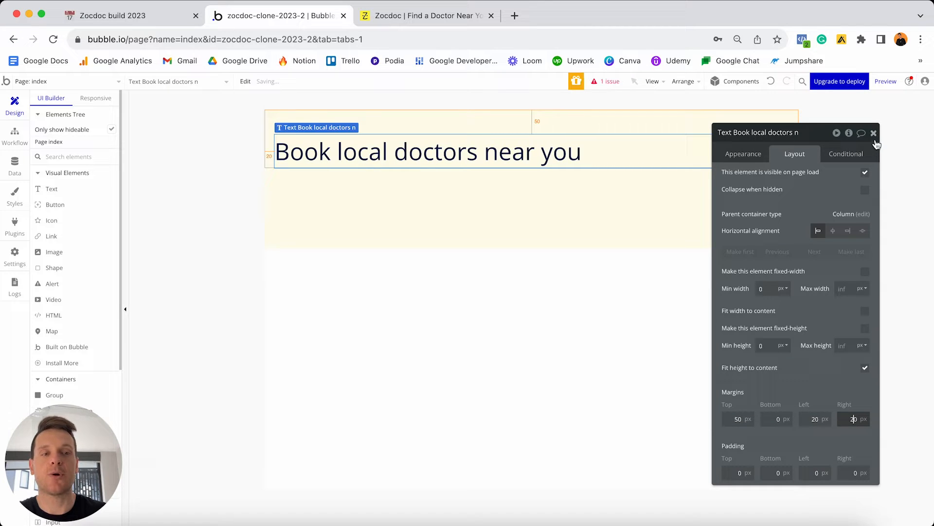
{"action": "left_click", "coordinate": [873, 132]}
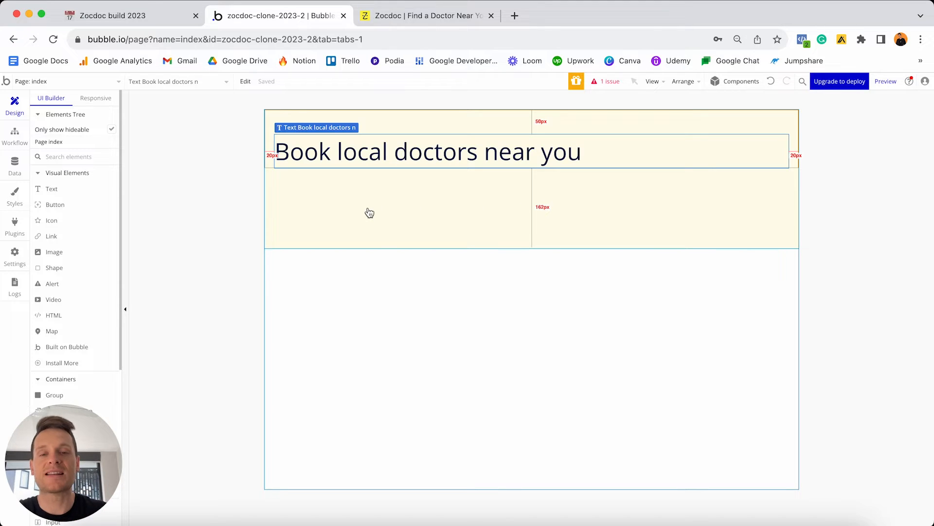
{"action": "left_click", "coordinate": [390, 16]}
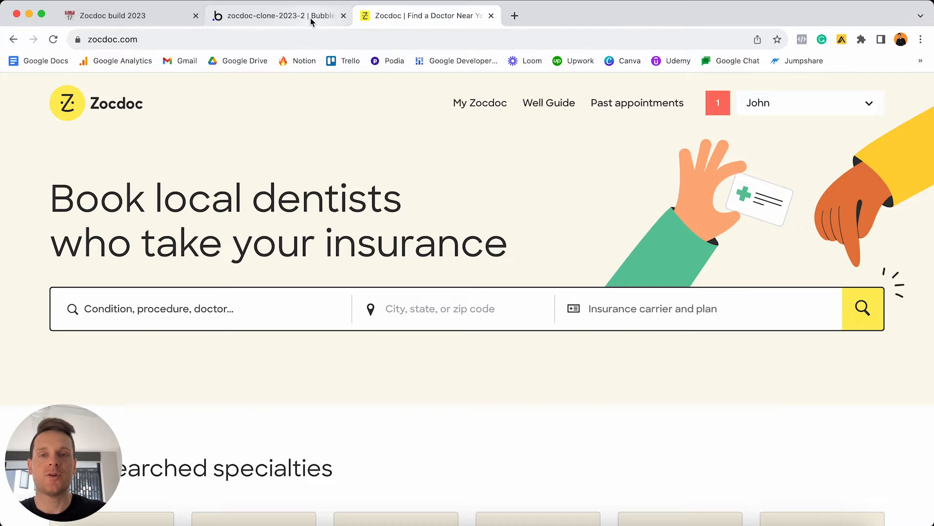
{"action": "left_click", "coordinate": [275, 16]}
{"action": "scroll", "coordinate": [89, 248], "scroll_direction": "down", "scroll_amount": 5}
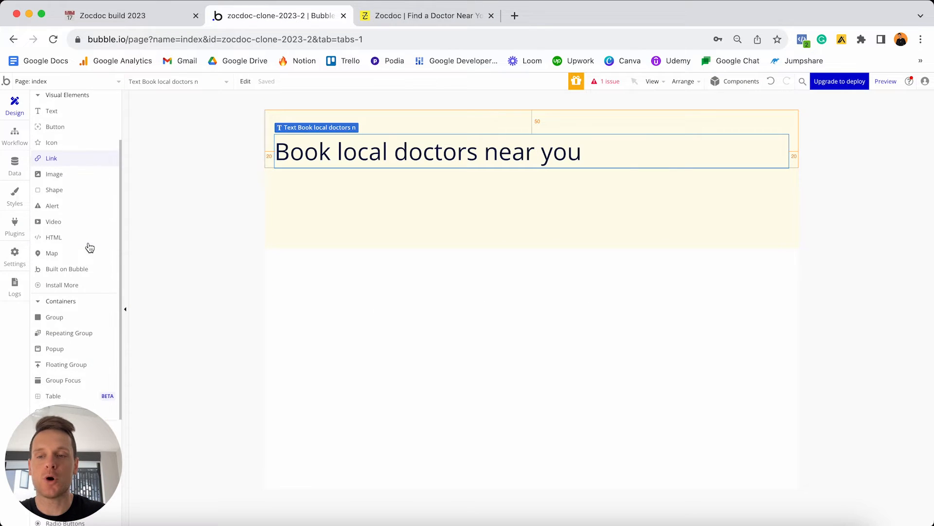
Add a new group below the heading and set its style to None (Custom).
{"action": "left_click", "coordinate": [63, 297]}
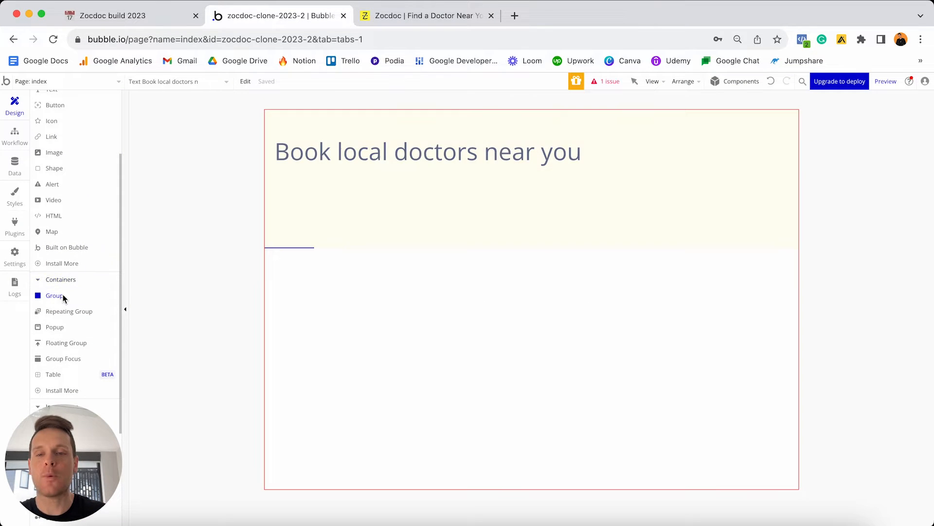
{"action": "left_click", "coordinate": [354, 190]}
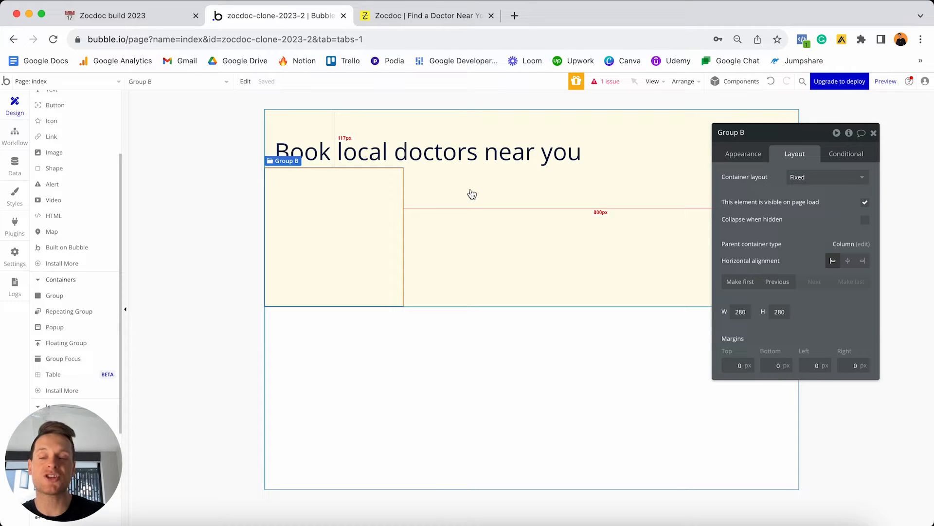
{"action": "left_click", "coordinate": [728, 152]}
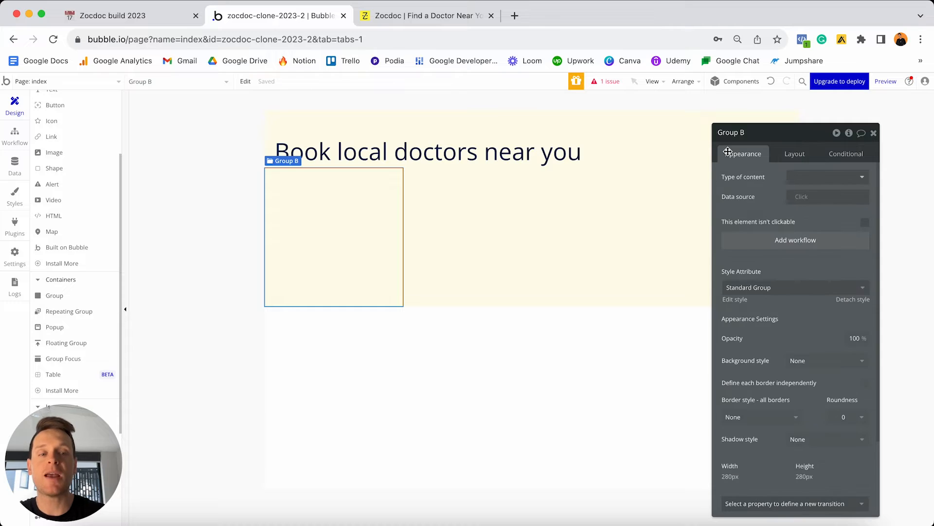
{"action": "left_click", "coordinate": [853, 299]}
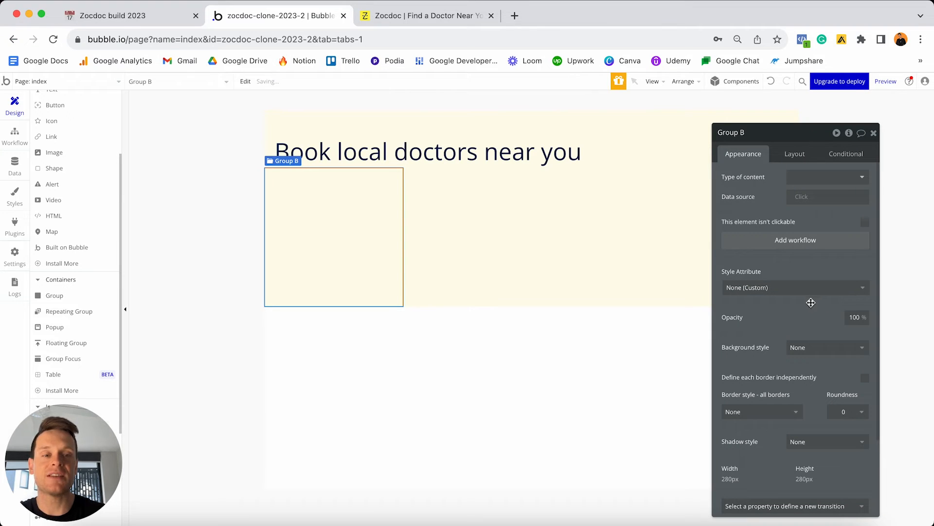
Give the group a flat-colour background in pale pink #FFE0E0.
{"action": "left_click", "coordinate": [826, 347]}
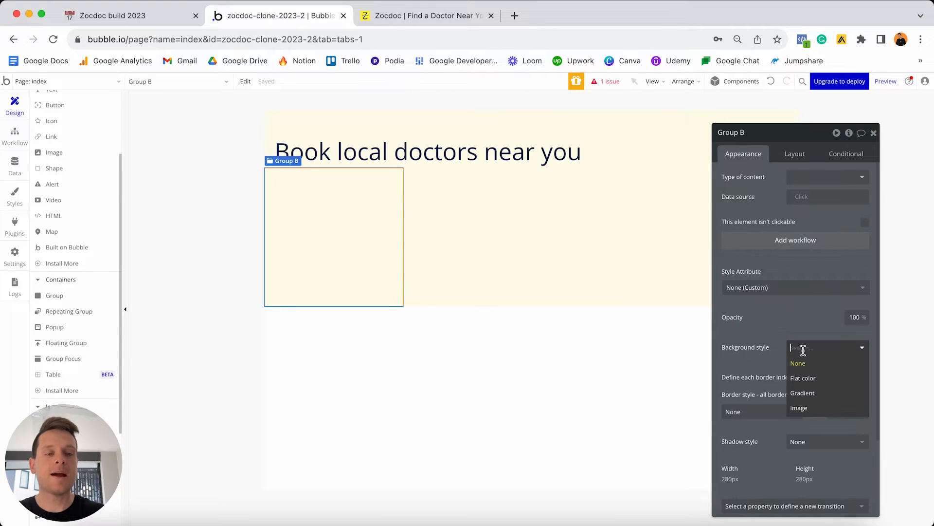
{"action": "left_click", "coordinate": [804, 378]}
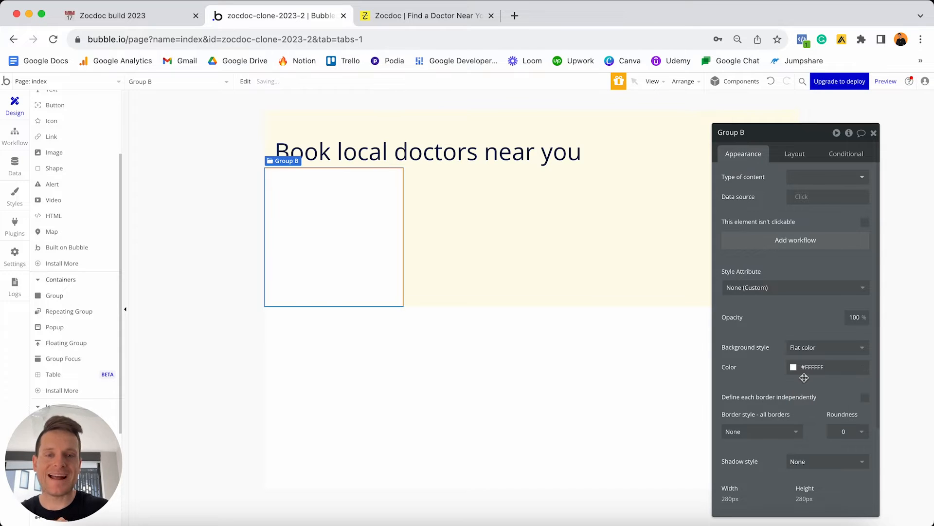
{"action": "left_click", "coordinate": [817, 367]}
{"action": "left_click", "coordinate": [800, 378]}
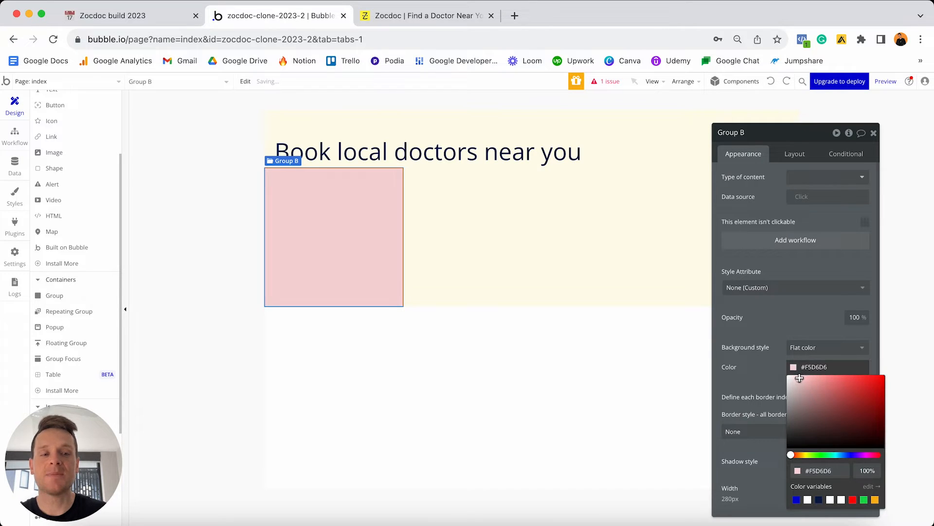
{"action": "left_click", "coordinate": [800, 376]}
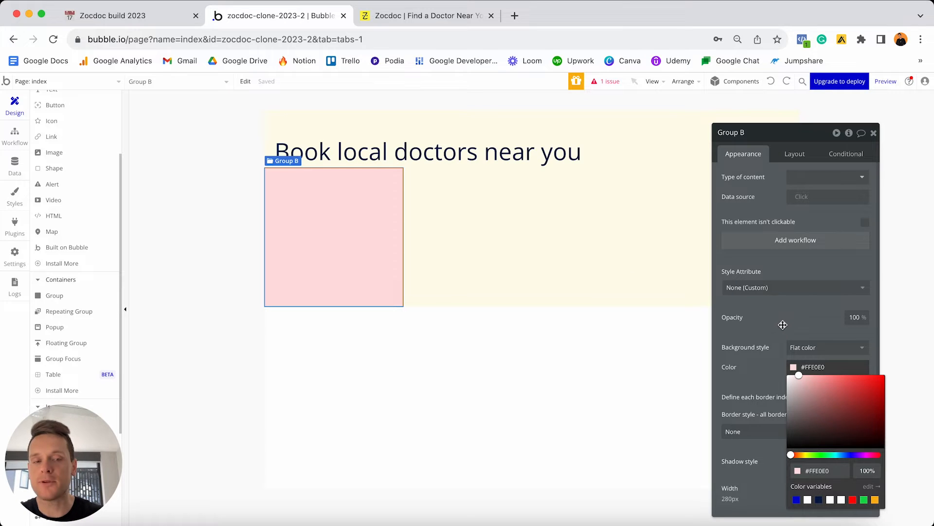
{"action": "left_click", "coordinate": [800, 347]}
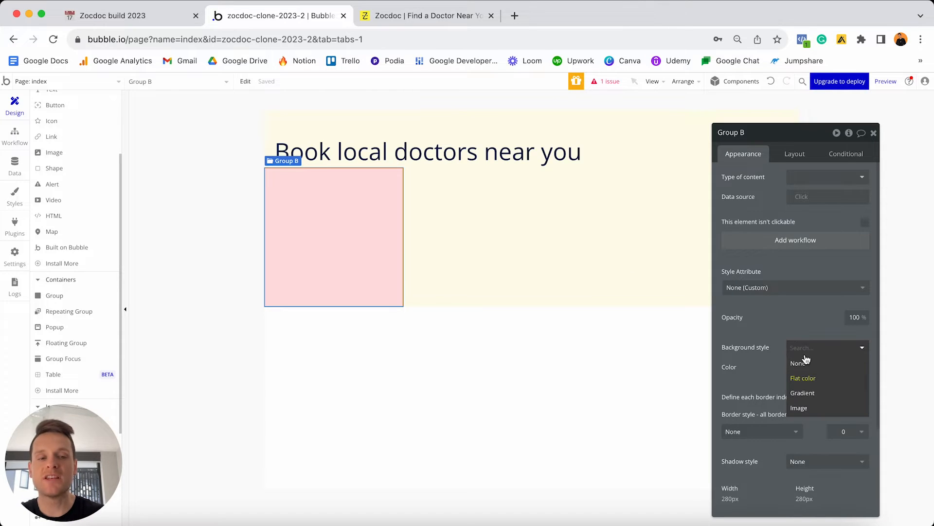
{"action": "left_click", "coordinate": [807, 368]}
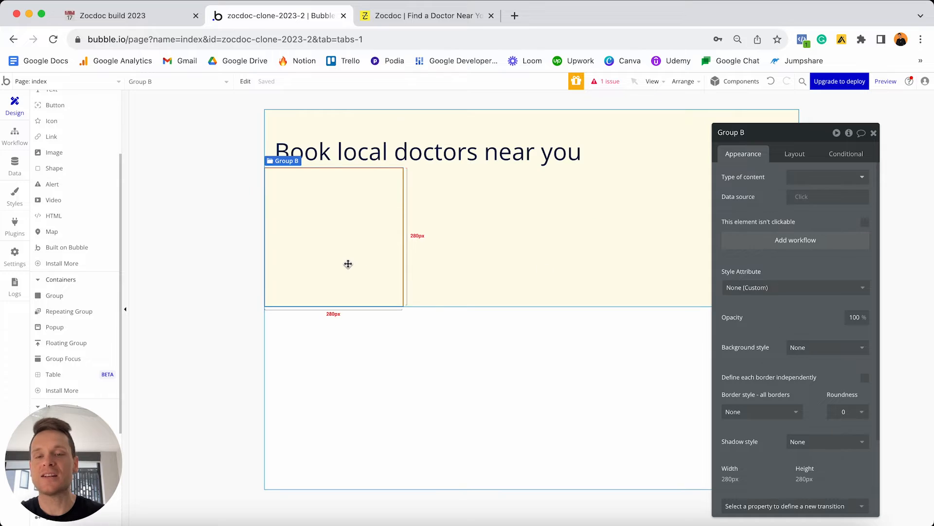
{"action": "left_click", "coordinate": [797, 347]}
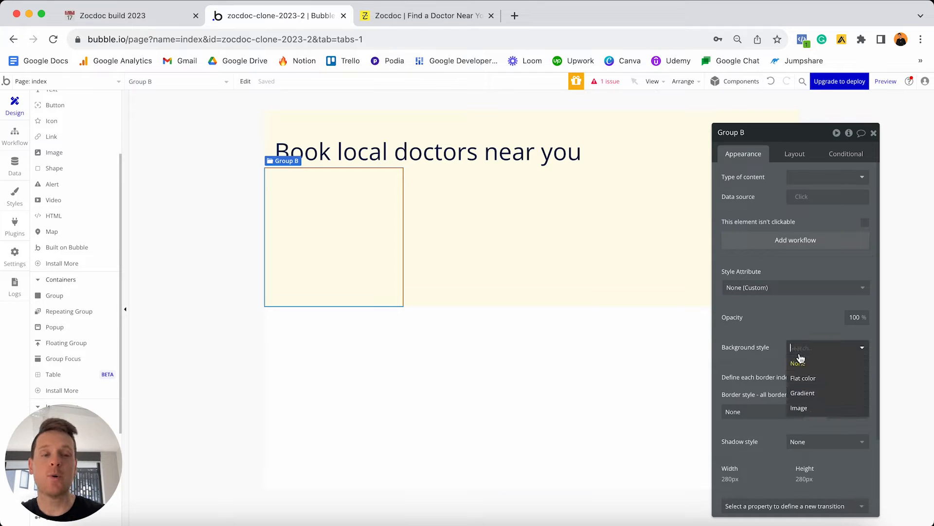
{"action": "left_click", "coordinate": [804, 378]}
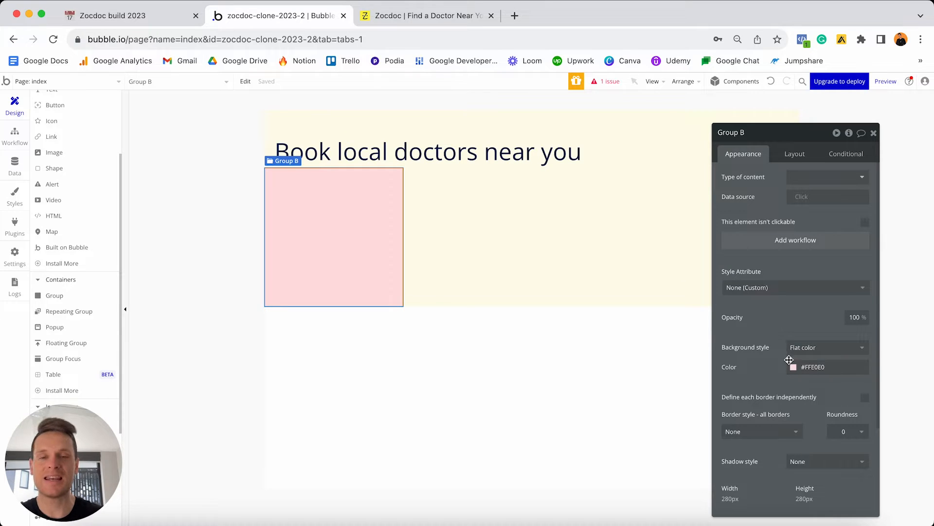
{"action": "left_click", "coordinate": [789, 155]}
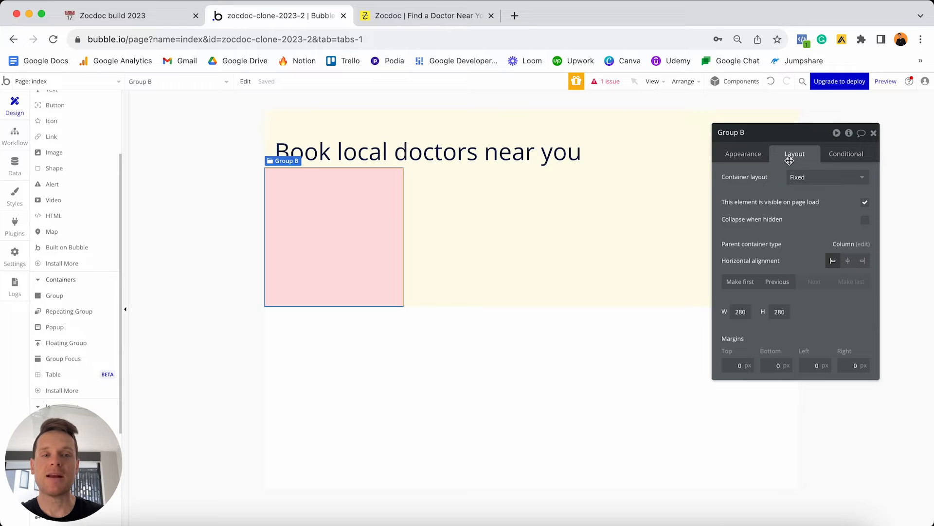
Make Group B a Row container that is not fixed-width, with minimum width 0.
{"action": "left_click", "coordinate": [803, 178]}
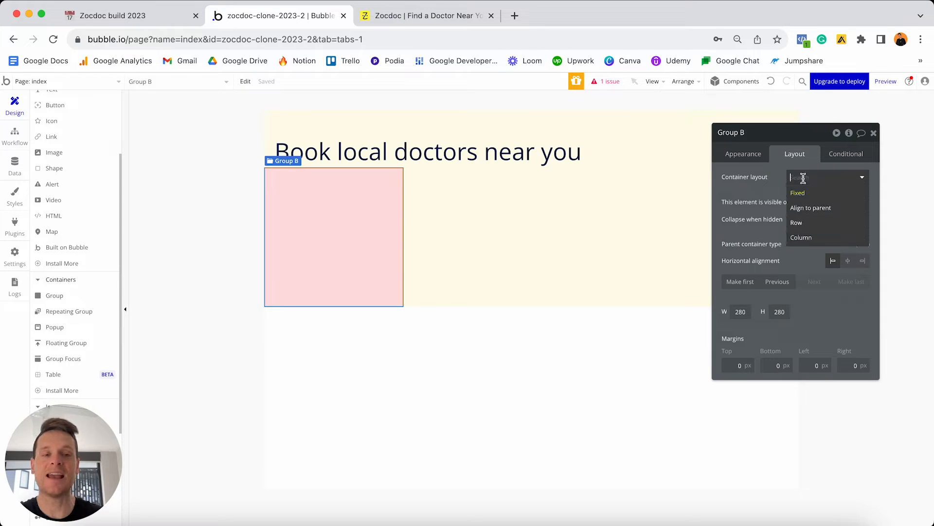
{"action": "left_click", "coordinate": [798, 222]}
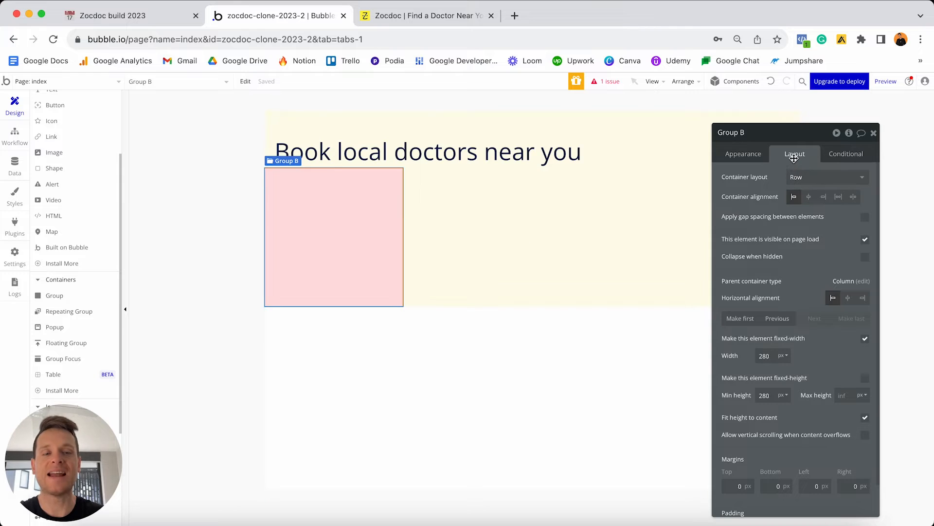
{"action": "left_click", "coordinate": [864, 341]}
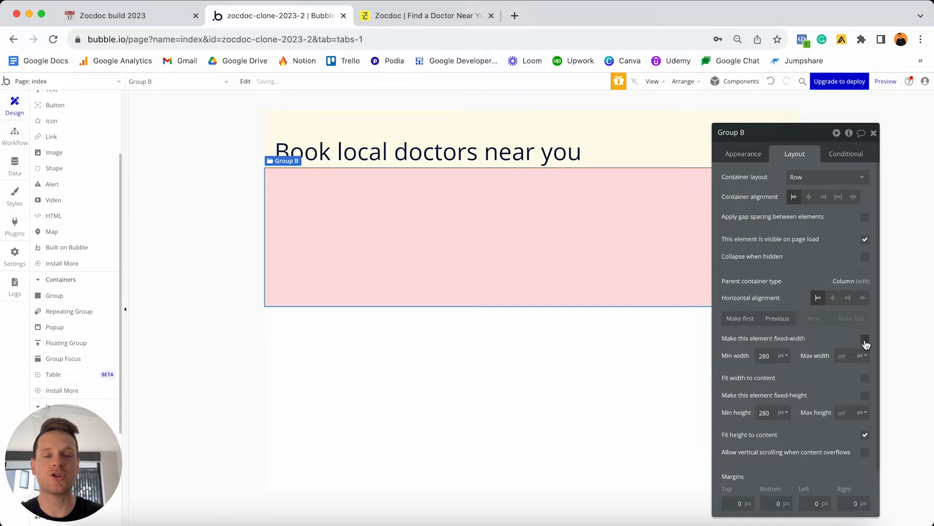
{"action": "left_click", "coordinate": [773, 354]}
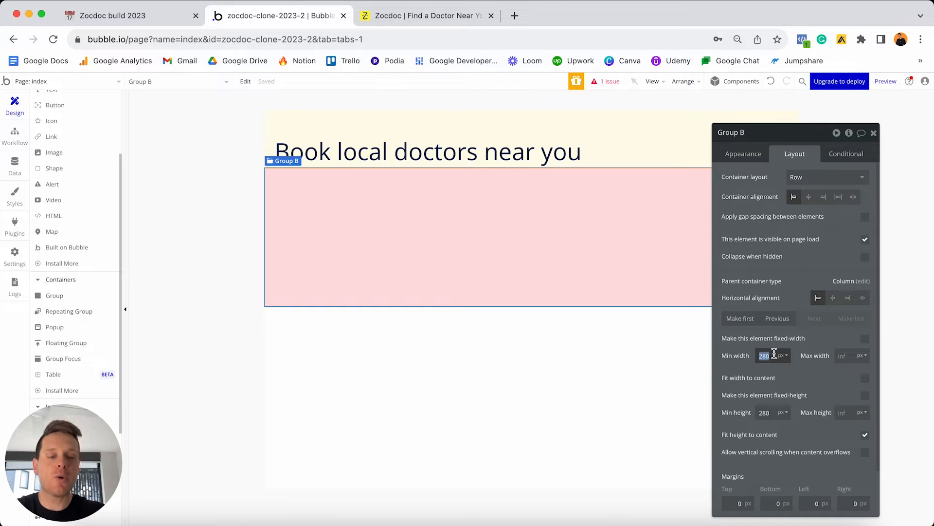
{"action": "type", "text": "0"}
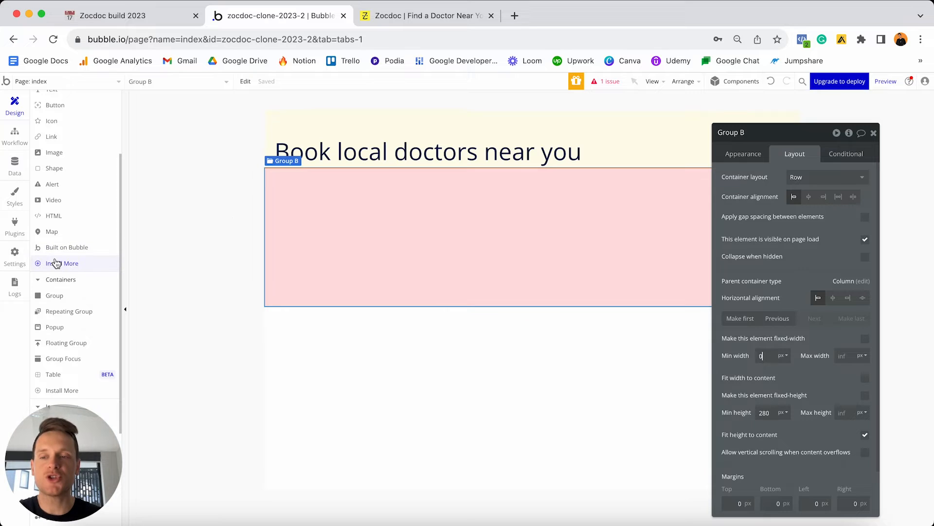
{"action": "scroll", "coordinate": [56, 262], "scroll_direction": "down", "scroll_amount": 3}
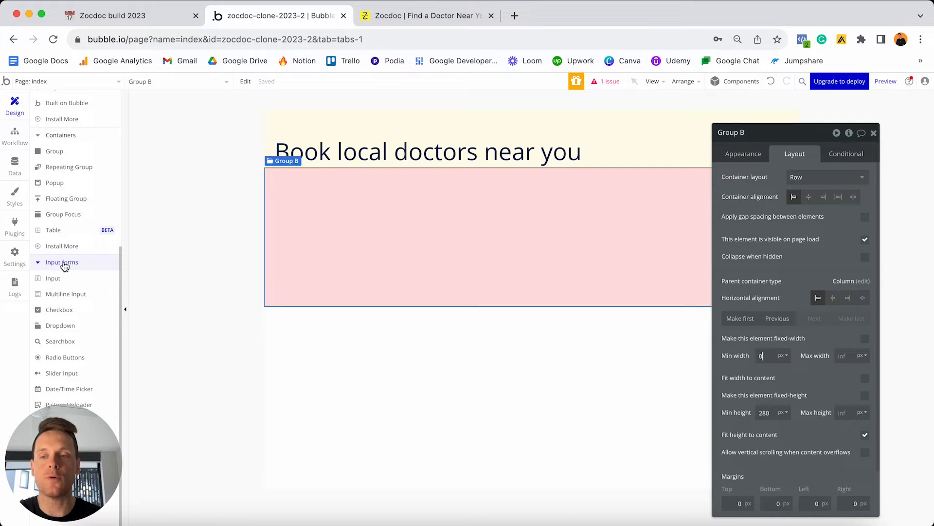
Add a dropdown inside the pink group with static choices Dentist and GP.
{"action": "left_click", "coordinate": [41, 329]}
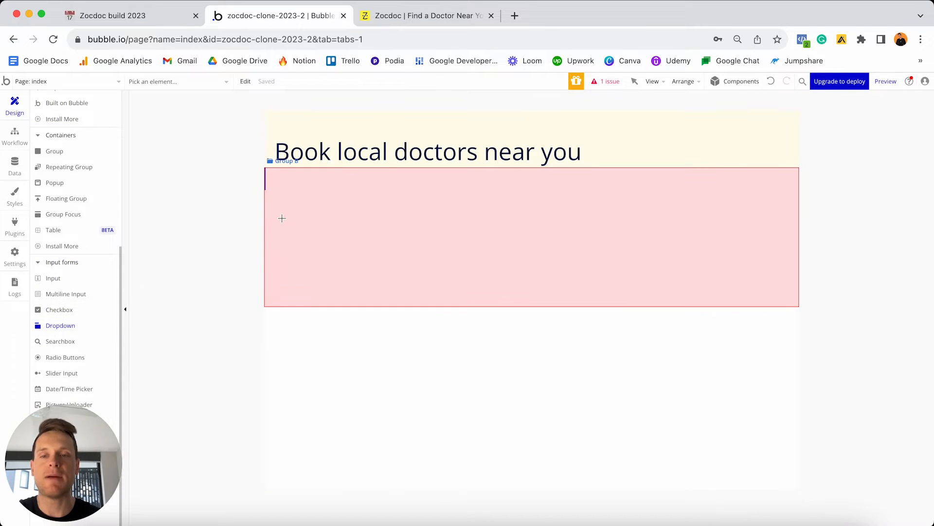
{"action": "left_click", "coordinate": [282, 220]}
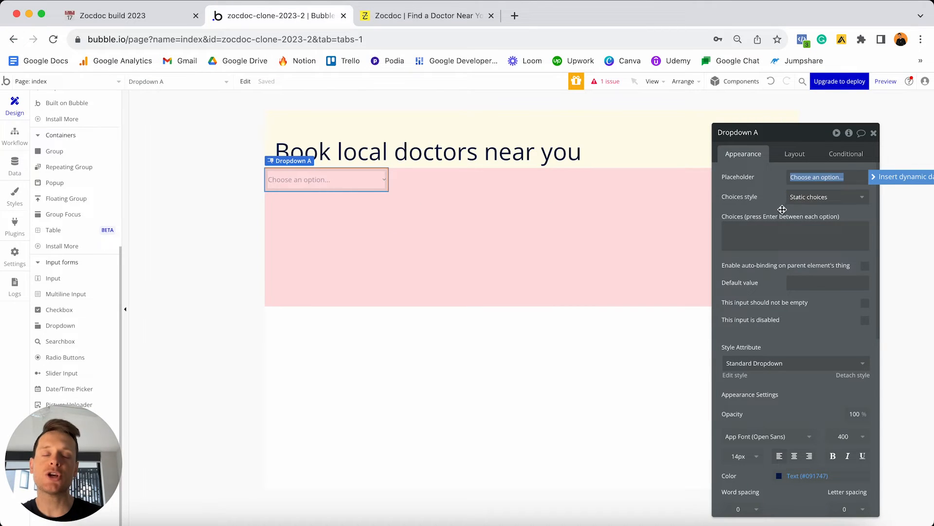
{"action": "left_click", "coordinate": [765, 232]}
{"action": "type", "text": "Dent"}
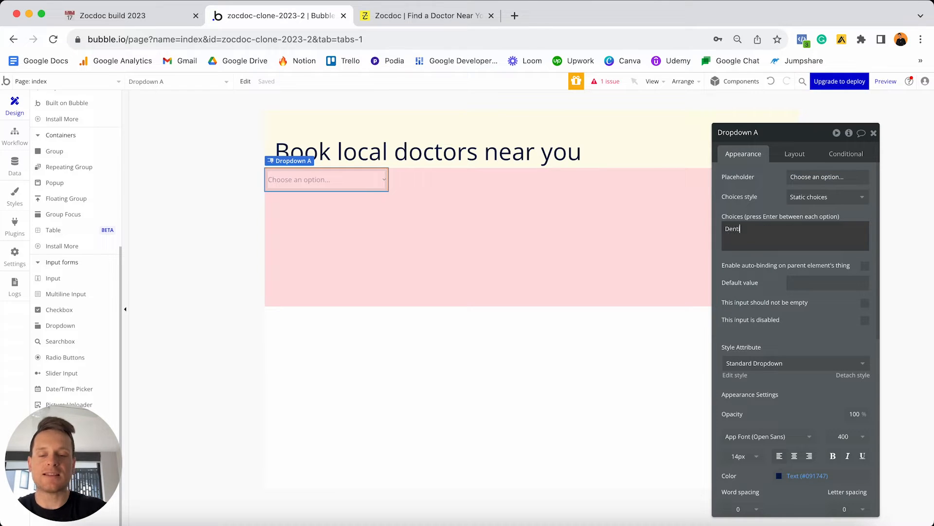
{"action": "type", "text": "ist"}
{"action": "key", "text": "Return"}
{"action": "type", "text": "G"}
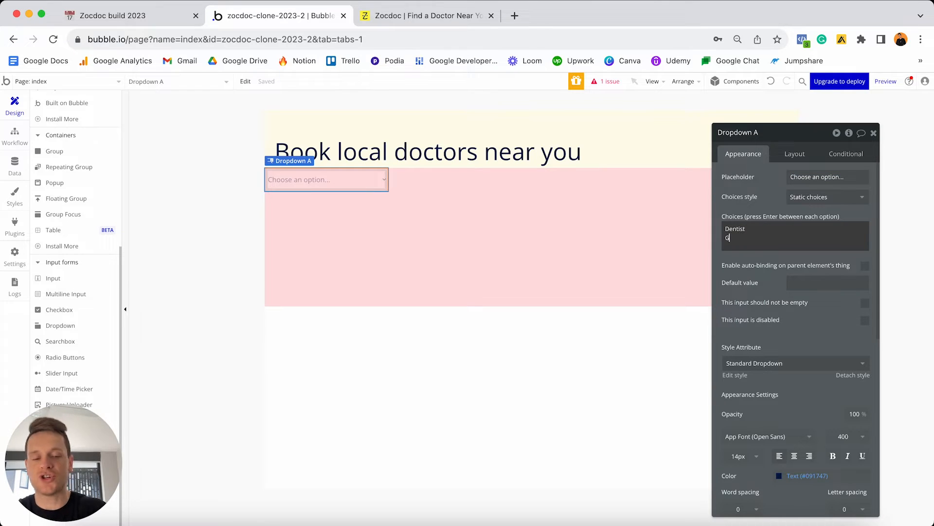
{"action": "type", "text": "P"}
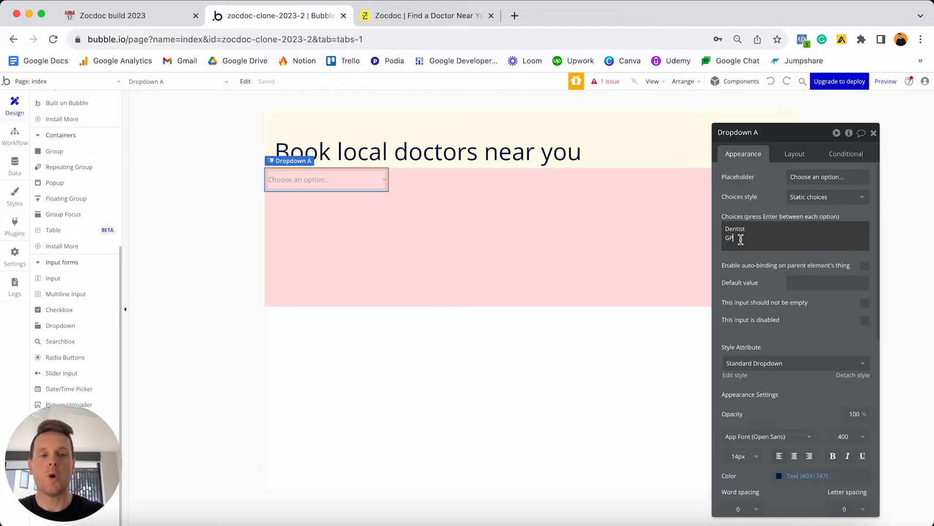
Clear the static choices, switch the dropdown to Dynamic choices, and view the app's data.
{"action": "key", "text": "super+a"}
{"action": "key", "text": "BackSpace"}
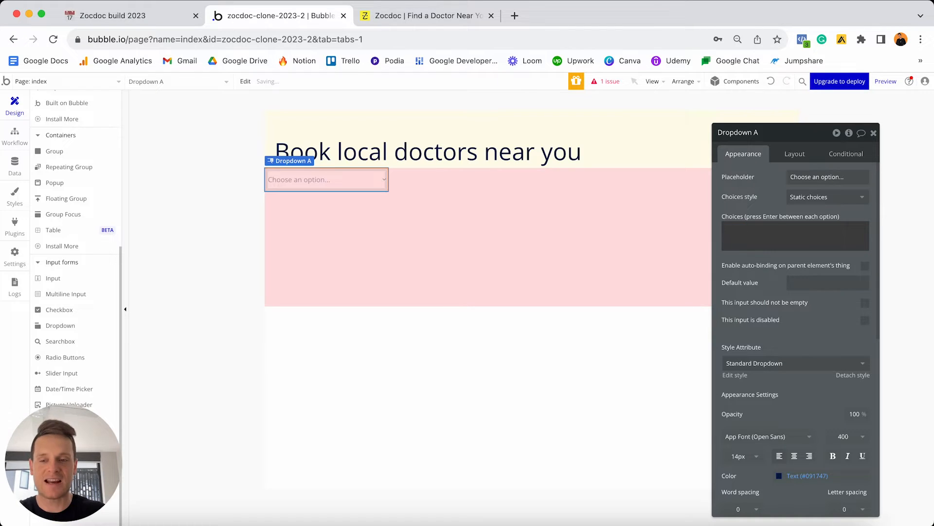
{"action": "left_click", "coordinate": [784, 196]}
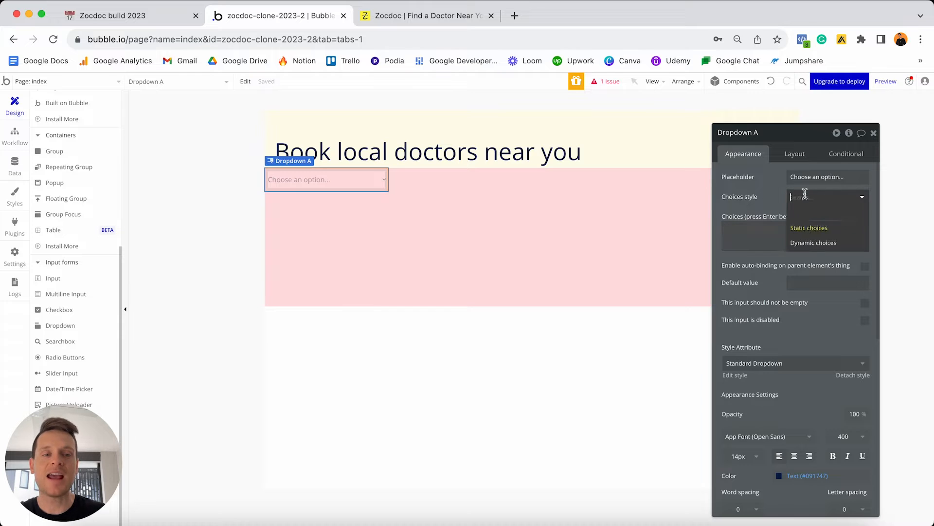
{"action": "left_click", "coordinate": [812, 244]}
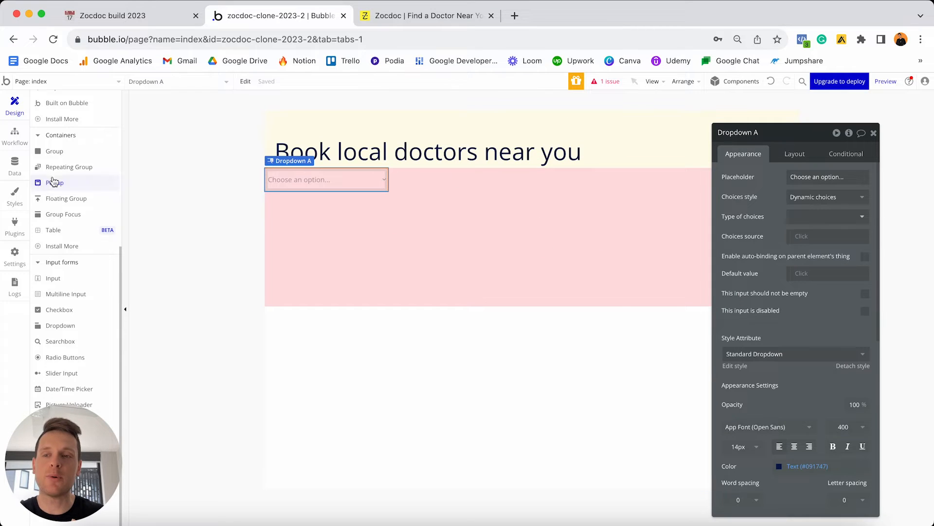
{"action": "left_click", "coordinate": [9, 168]}
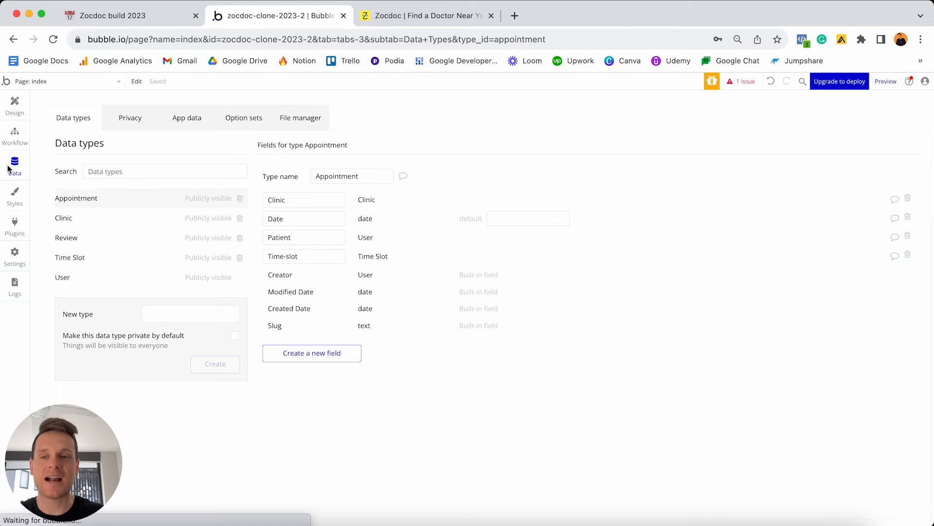
Review the six Specialties options, from Dermatologist to Orthopaedic Surgeon, then return to Design.
{"action": "left_click", "coordinate": [247, 119]}
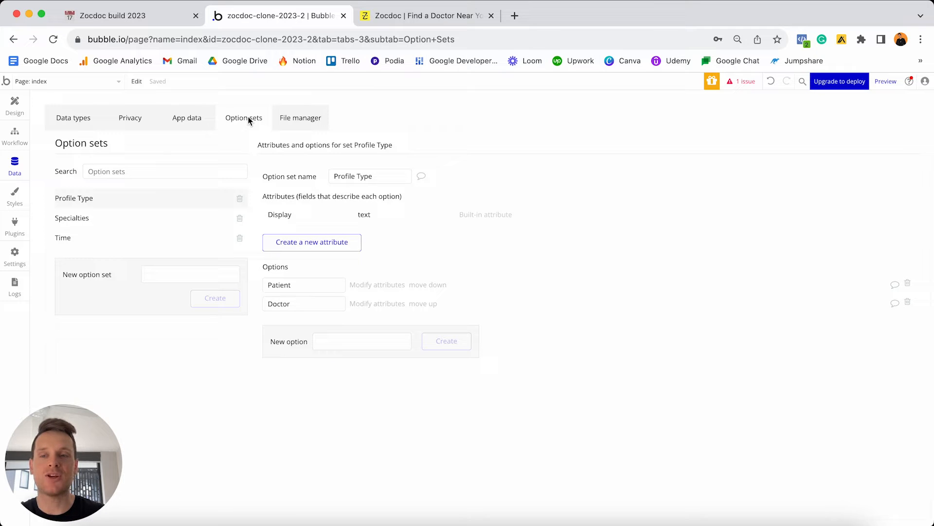
{"action": "left_click", "coordinate": [127, 223]}
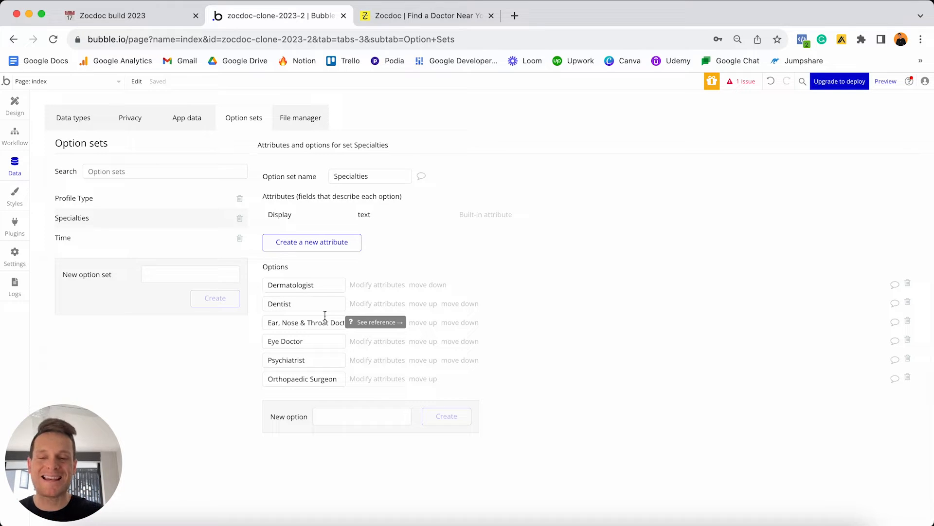
{"action": "left_click", "coordinate": [15, 105]}
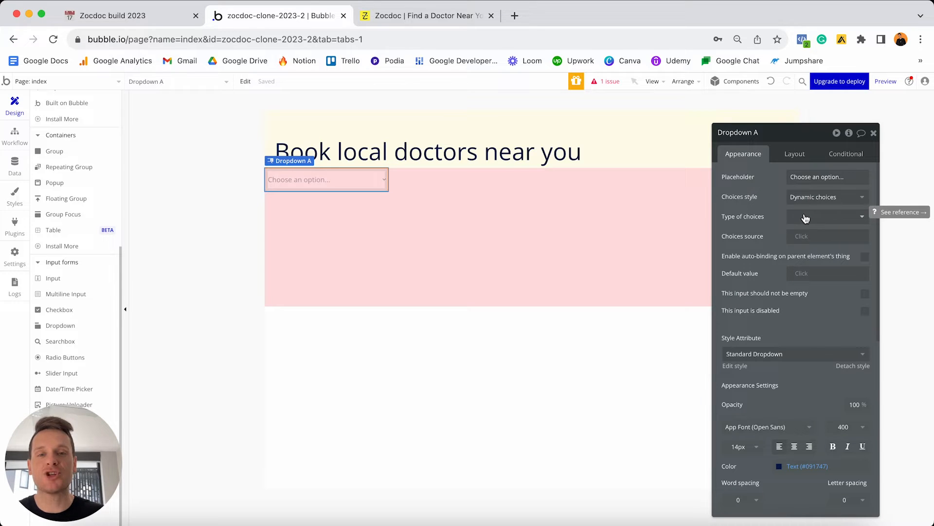
Set the dropdown's choice type to Specialties, sourced from All Specialties.
{"action": "left_click", "coordinate": [826, 218]}
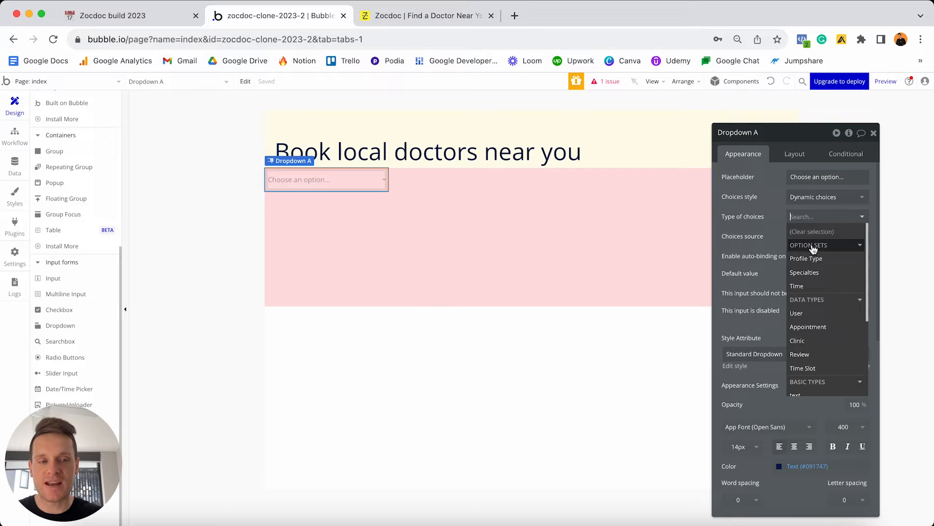
{"action": "left_click", "coordinate": [817, 274]}
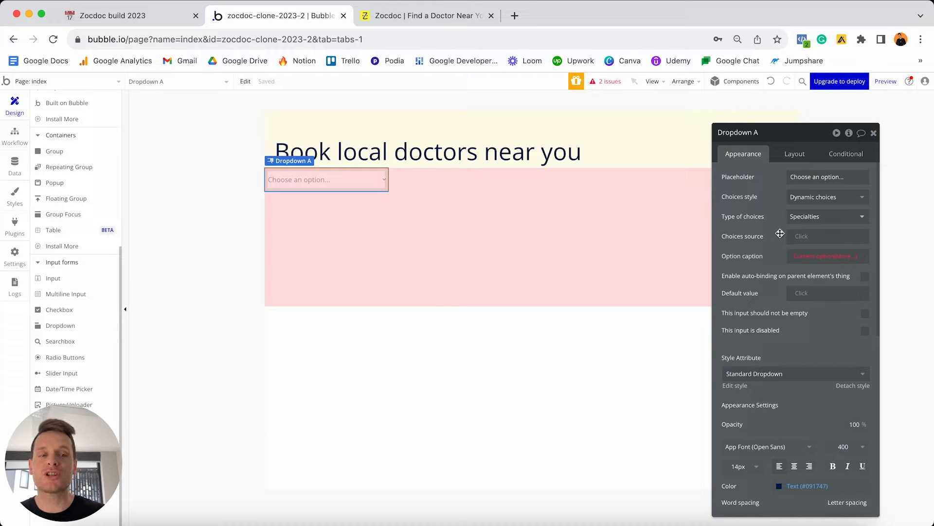
{"action": "left_click", "coordinate": [804, 235]}
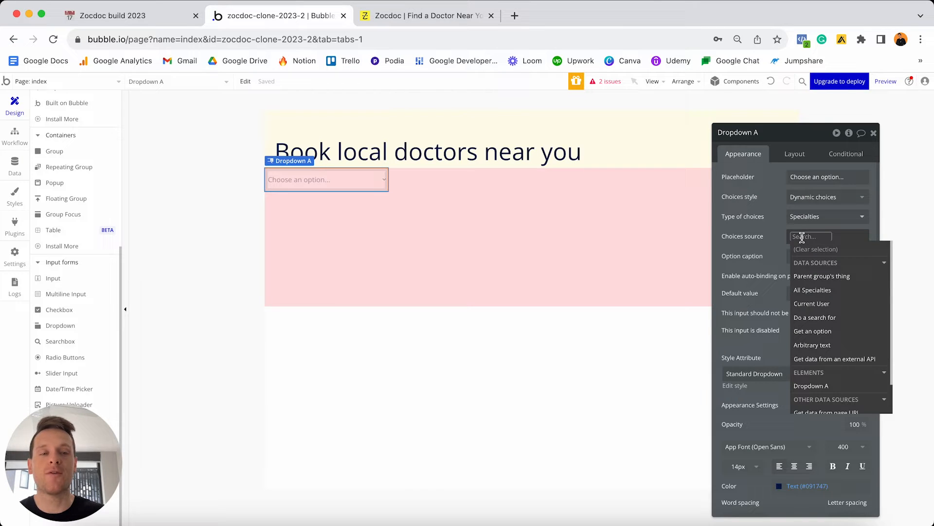
{"action": "left_click", "coordinate": [818, 291]}
{"action": "left_click", "coordinate": [769, 254]}
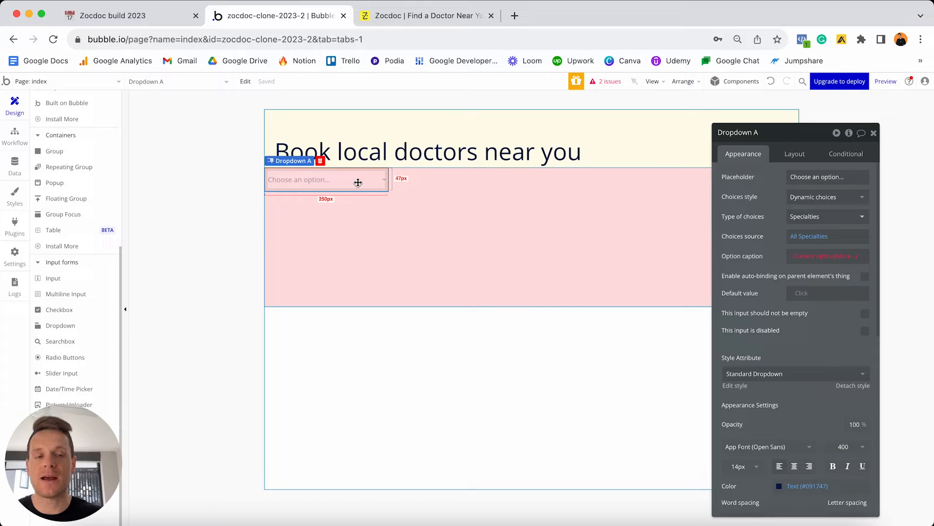
Caption each dropdown option by its Display name and preview the page.
{"action": "left_click", "coordinate": [827, 256]}
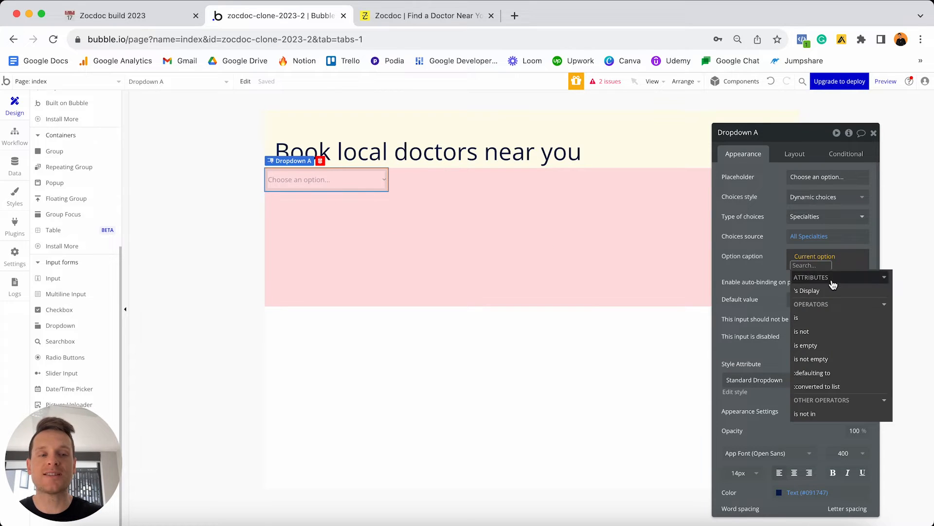
{"action": "left_click", "coordinate": [818, 292]}
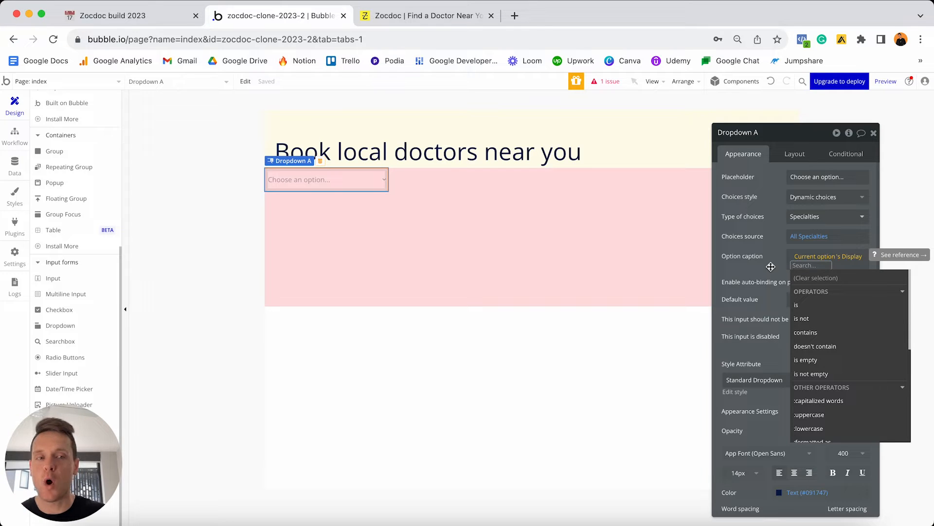
{"action": "left_click", "coordinate": [778, 260]}
{"action": "left_click", "coordinate": [885, 82]}
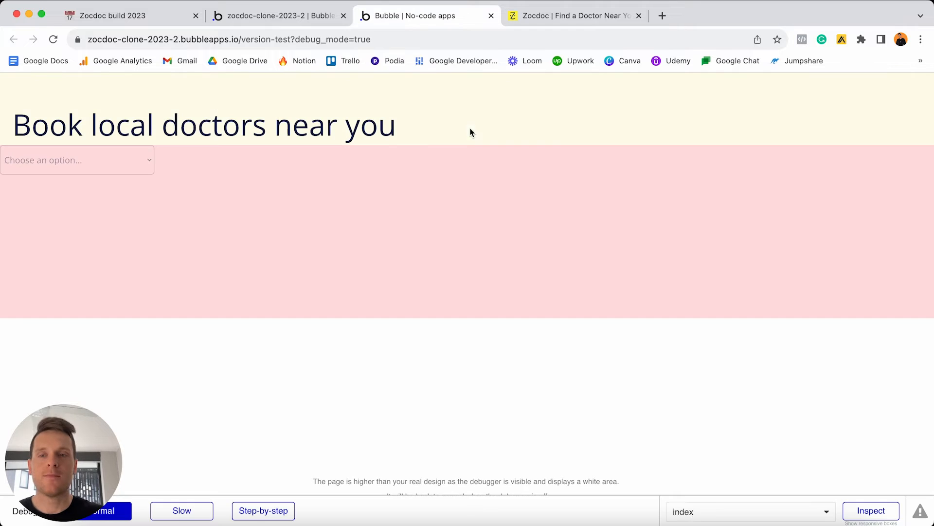
Check that the preview dropdown lists the six specialties, then close the preview.
{"action": "left_click", "coordinate": [131, 167]}
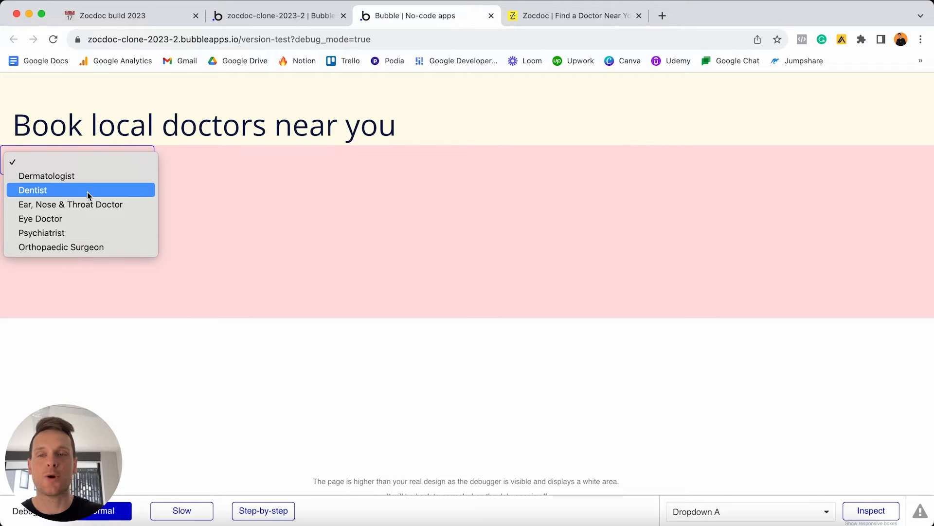
{"action": "left_click", "coordinate": [197, 162]}
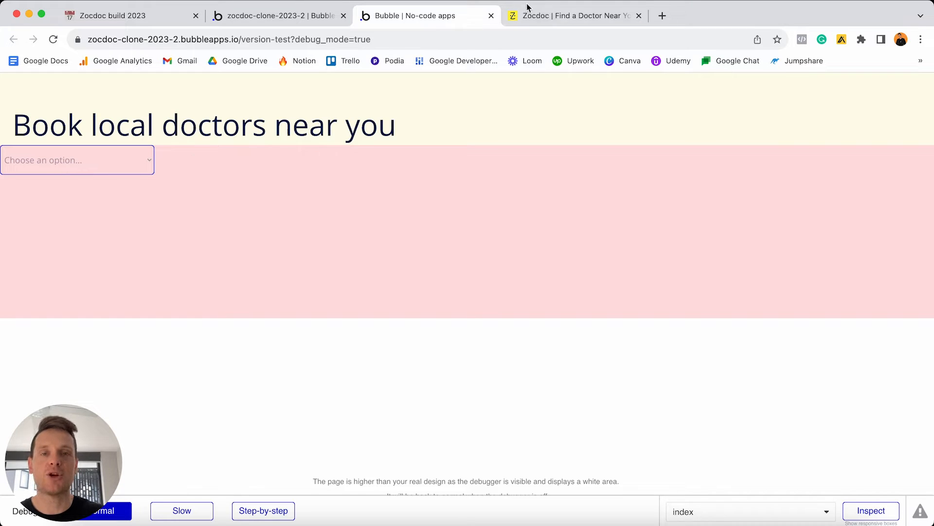
{"action": "left_click", "coordinate": [491, 15]}
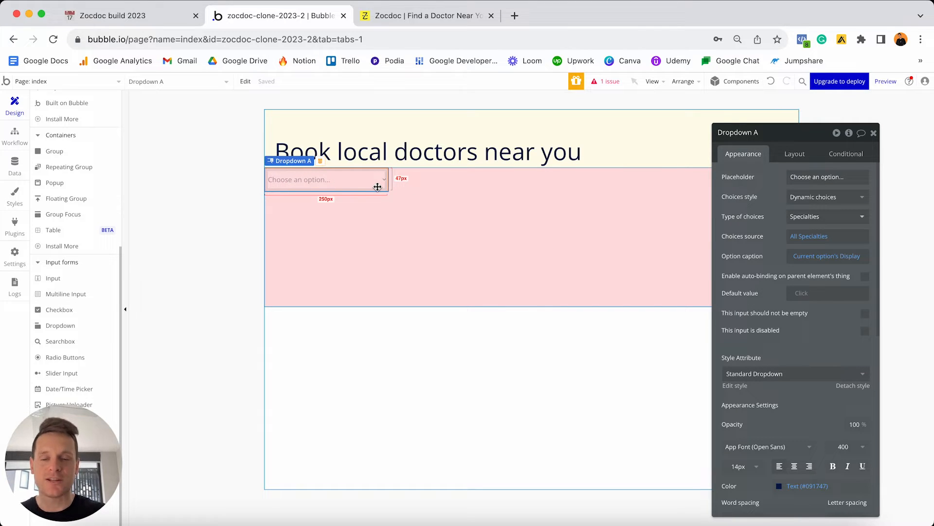
Set the dropdown placeholder to 'Condition, procedure, doctor...' and bring up the Zocdoc homepage.
{"action": "left_click", "coordinate": [815, 177]}
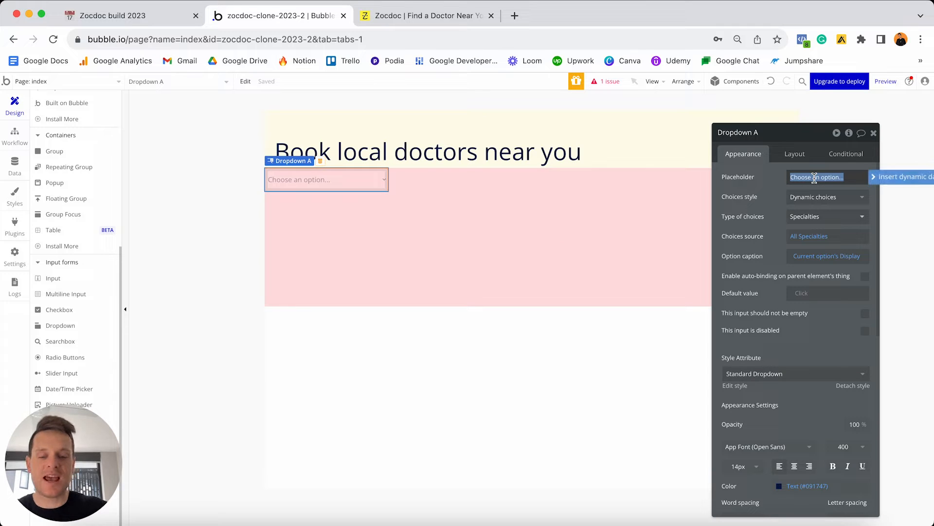
{"action": "type", "text": "Conditio"}
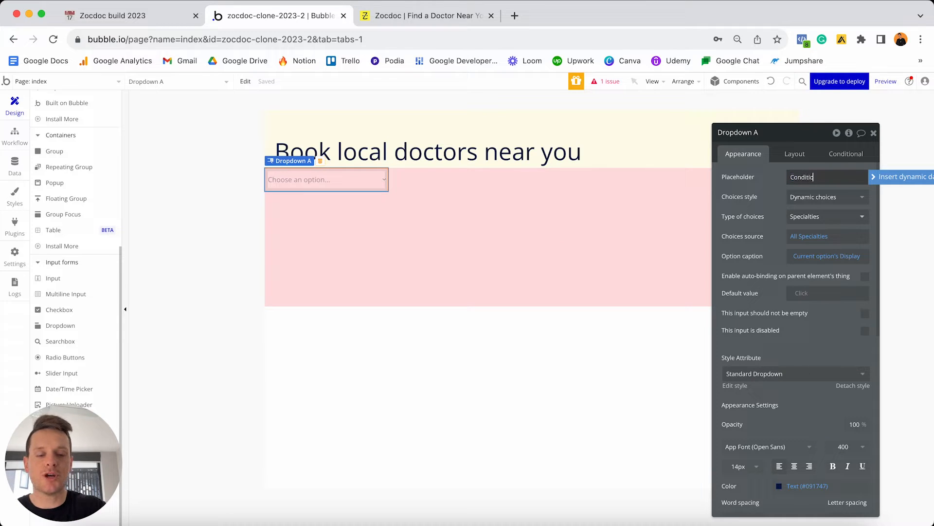
{"action": "type", "text": "n, proced"}
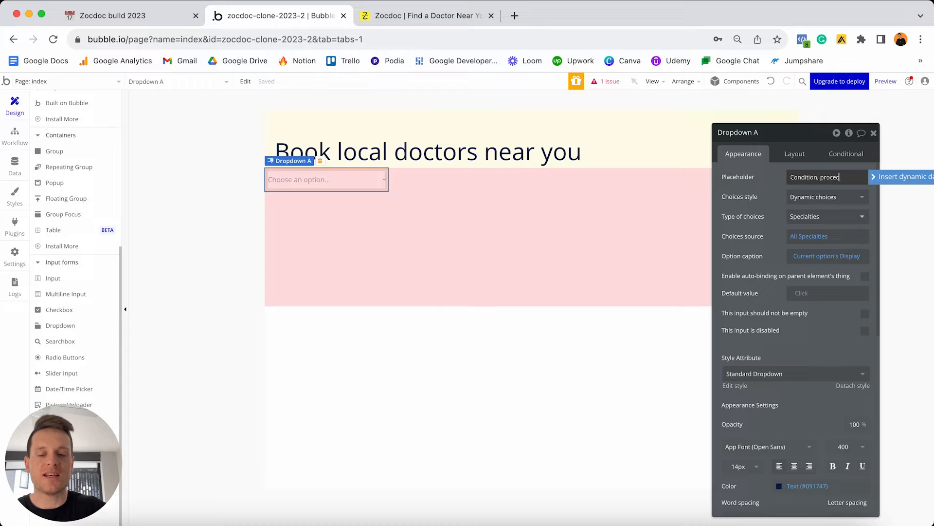
{"action": "type", "text": "ure, doctor..."}
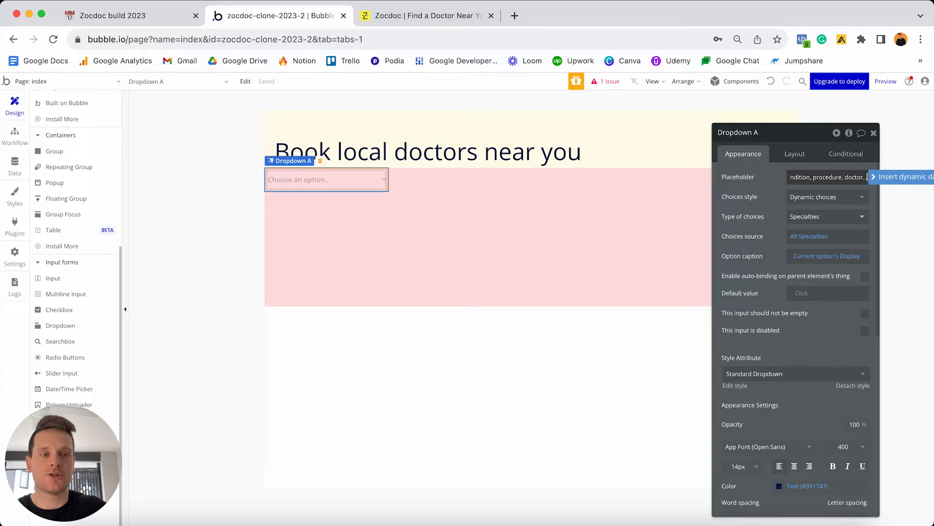
{"action": "key", "text": "Return"}
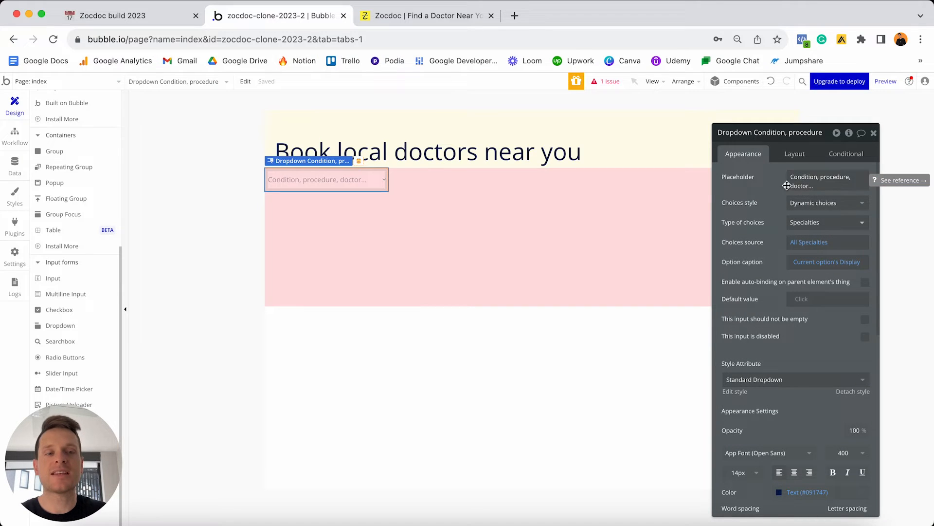
{"action": "left_click", "coordinate": [425, 18]}
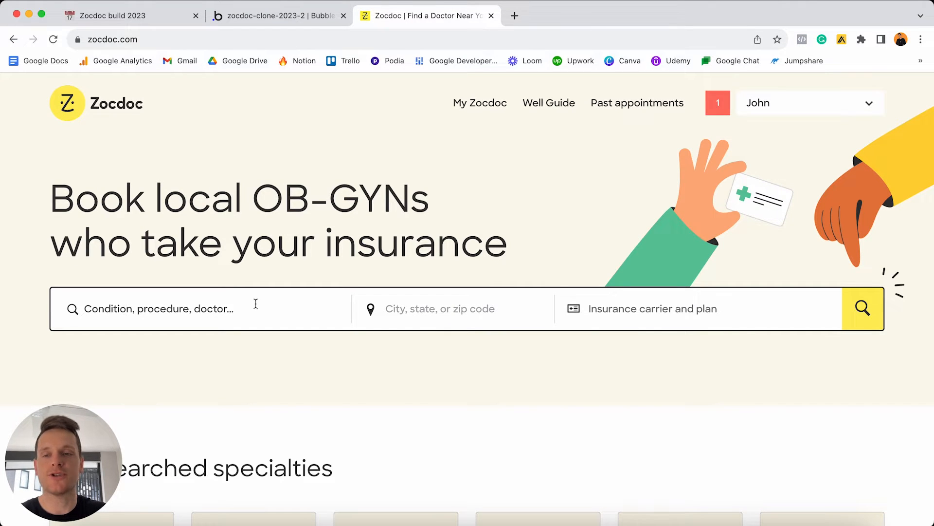
Return to the Bubble editor after comparing Zocdoc's search bar wording.
{"action": "left_click", "coordinate": [284, 15]}
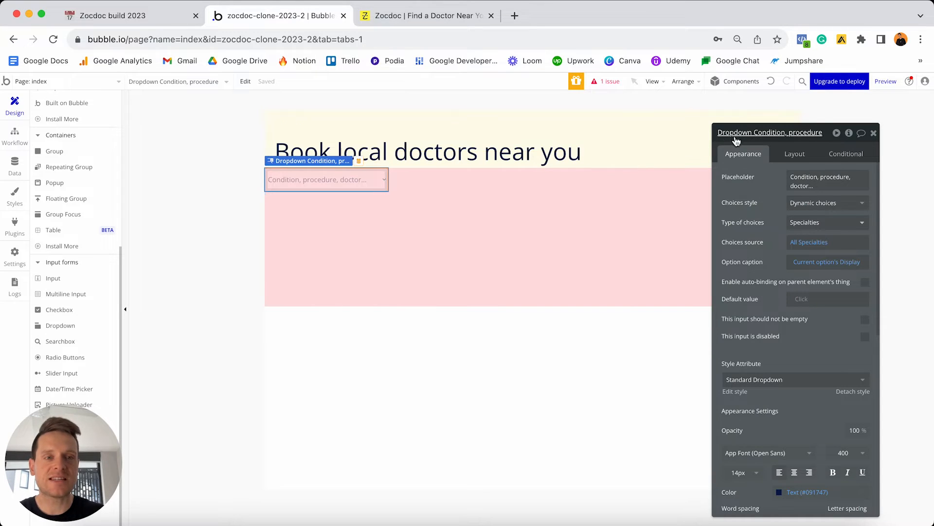
Rename the element from 'Dropdown Condition, procedure' to 'Dropdown - Specialty'.
{"action": "left_click", "coordinate": [773, 132]}
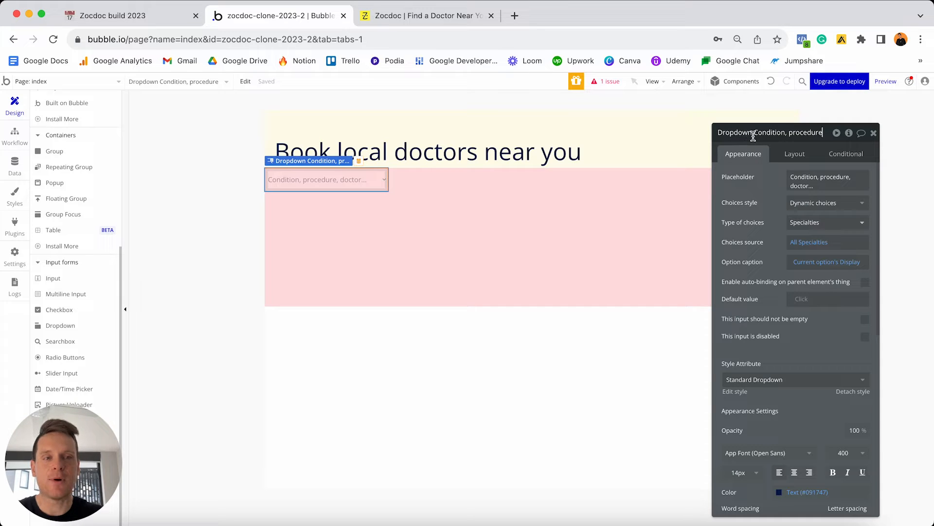
{"action": "left_click_drag", "start_coordinate": [754, 134], "coordinate": [848, 92]}
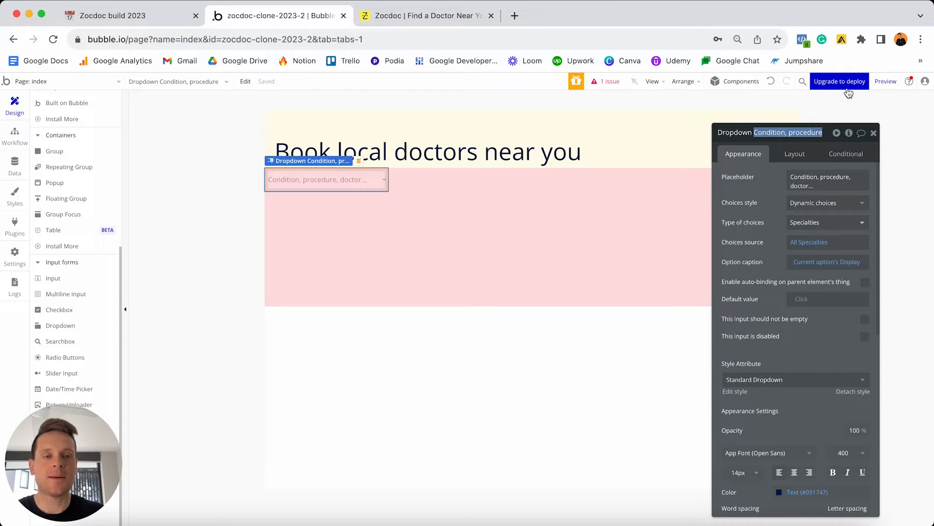
{"action": "type", "text": "- Spe"}
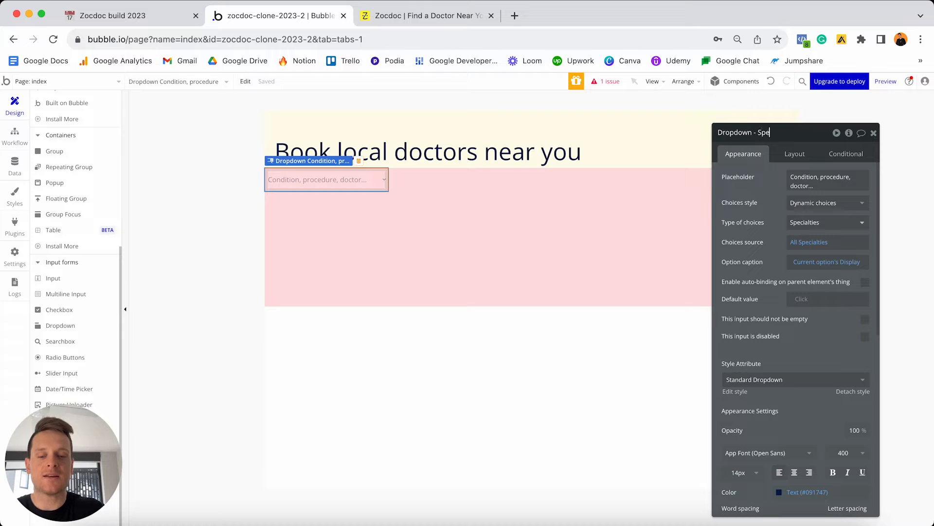
{"action": "type", "text": "cialty"}
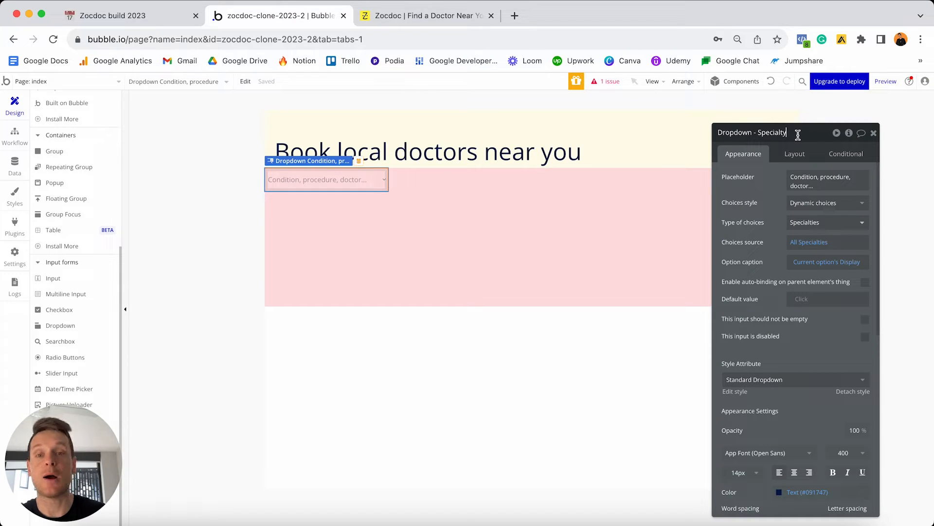
{"action": "key", "text": "Return"}
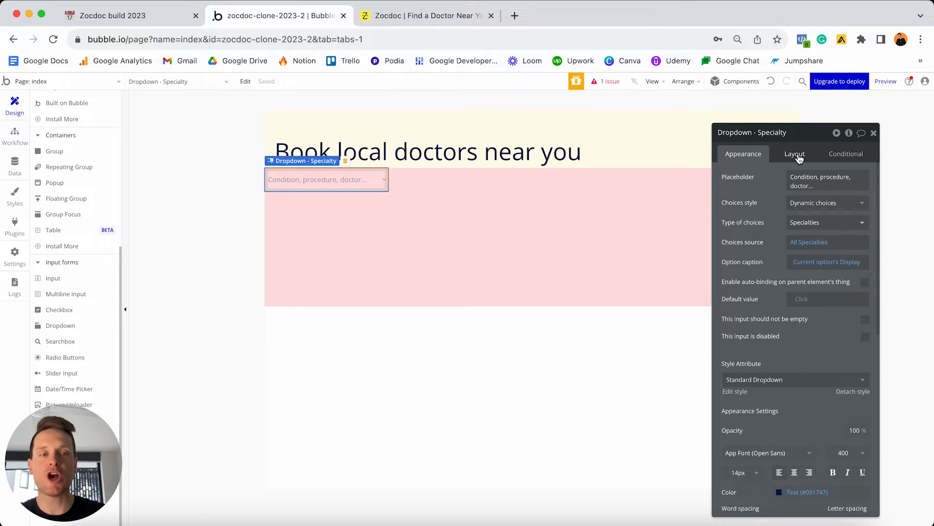
Make the specialty dropdown non-fixed-width, with min width 0 and max width 500 px.
{"action": "left_click", "coordinate": [799, 159]}
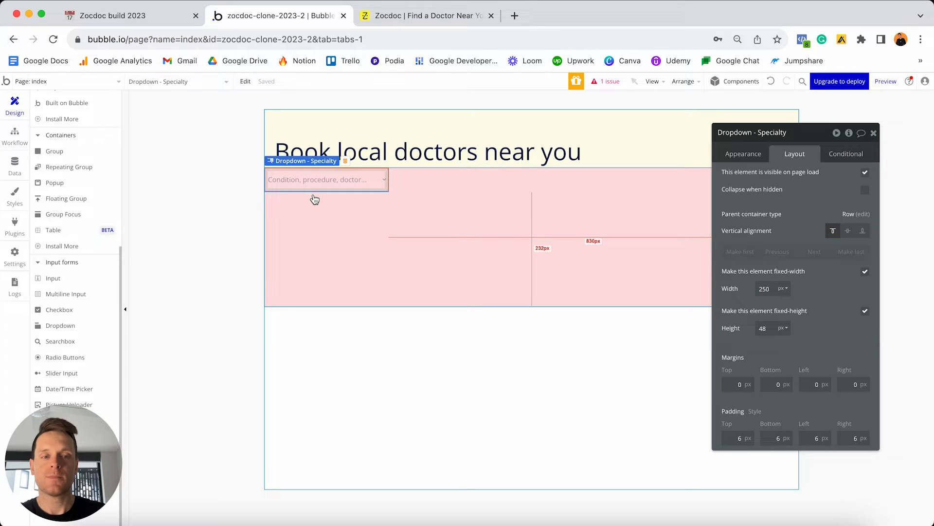
{"action": "left_click", "coordinate": [865, 273]}
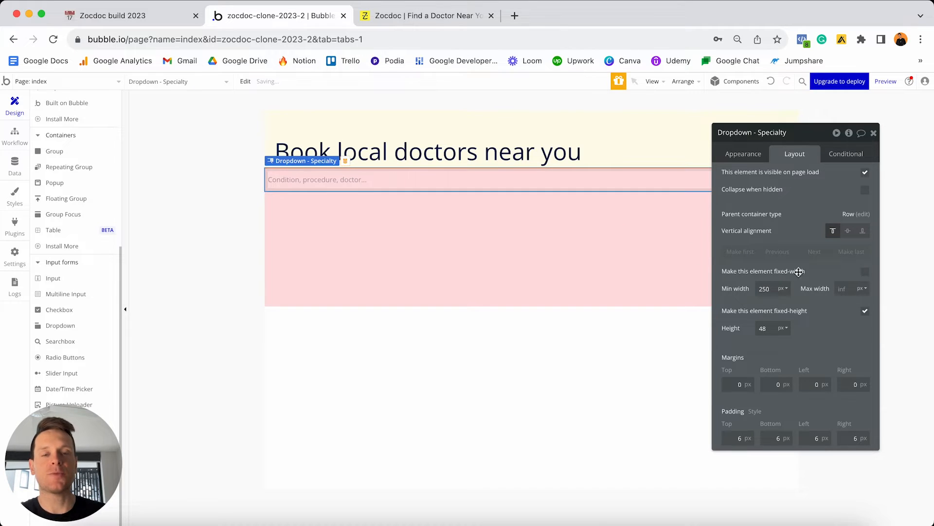
{"action": "double_click", "coordinate": [773, 287]}
{"action": "type", "text": "0"}
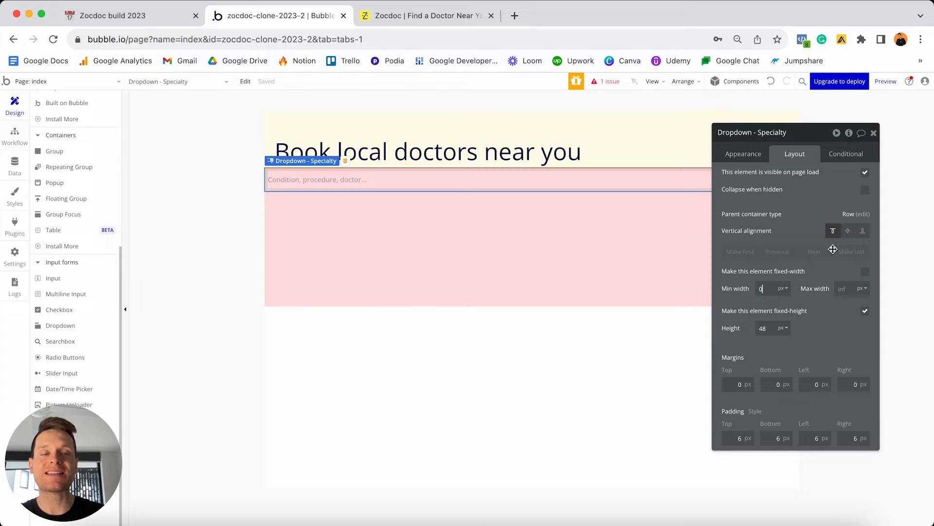
{"action": "left_click_drag", "start_coordinate": [778, 133], "coordinate": [778, 236]}
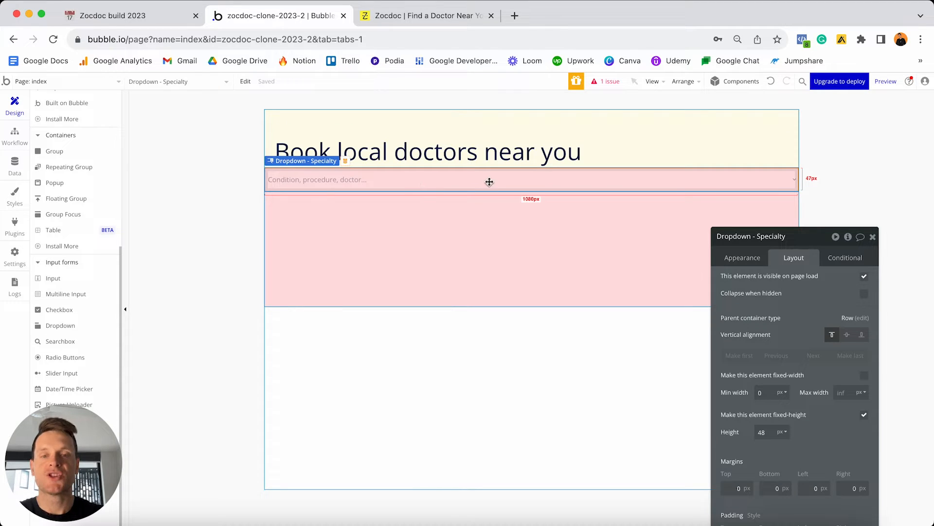
{"action": "left_click", "coordinate": [844, 392]}
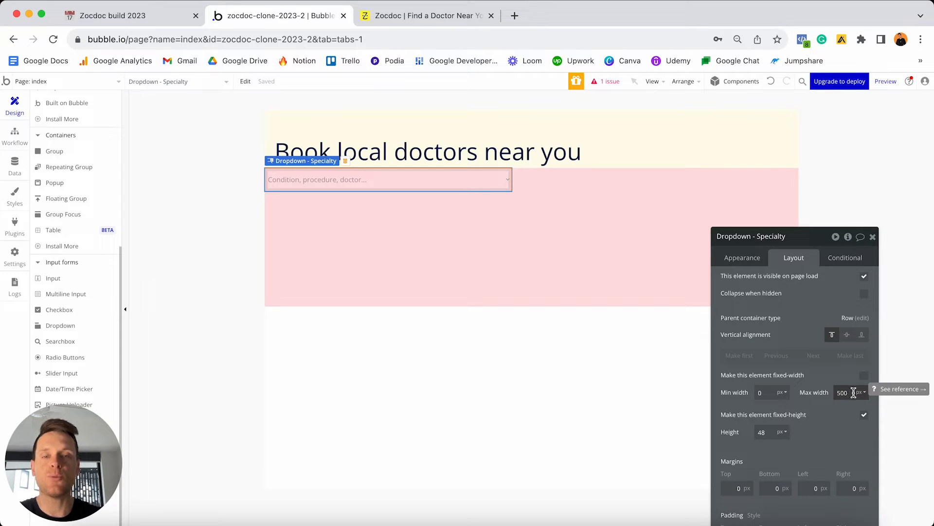
{"action": "left_click_drag", "start_coordinate": [804, 245], "coordinate": [750, 130]}
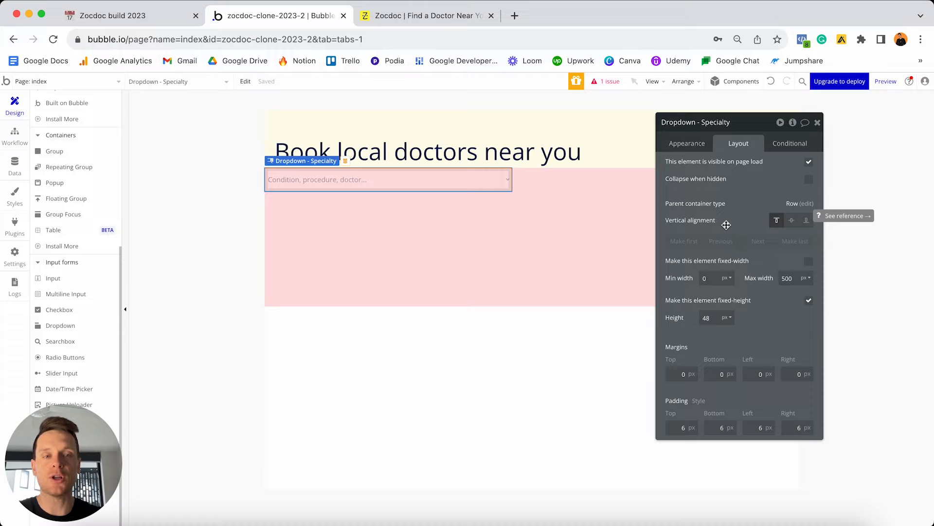
Centre the dropdown vertically in the pink row with 5 px top and bottom margins.
{"action": "left_click", "coordinate": [792, 221]}
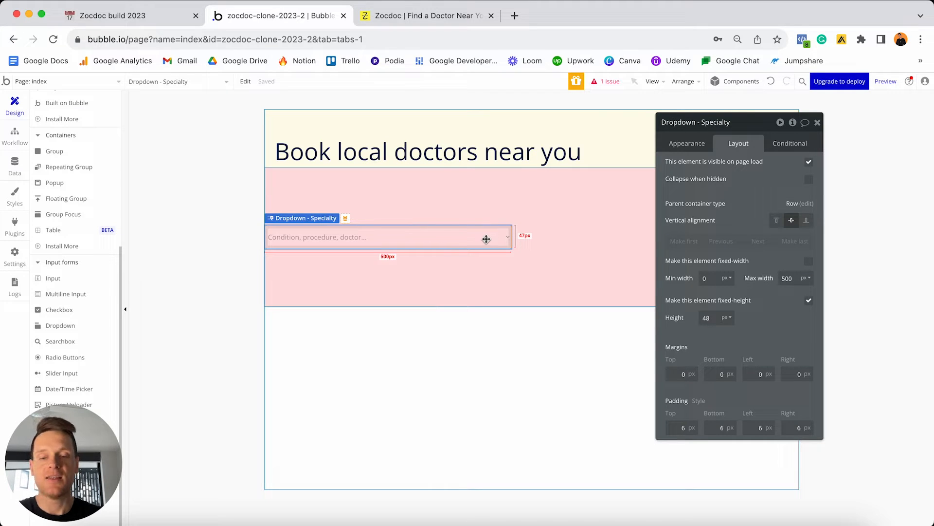
{"action": "left_click", "coordinate": [681, 374]}
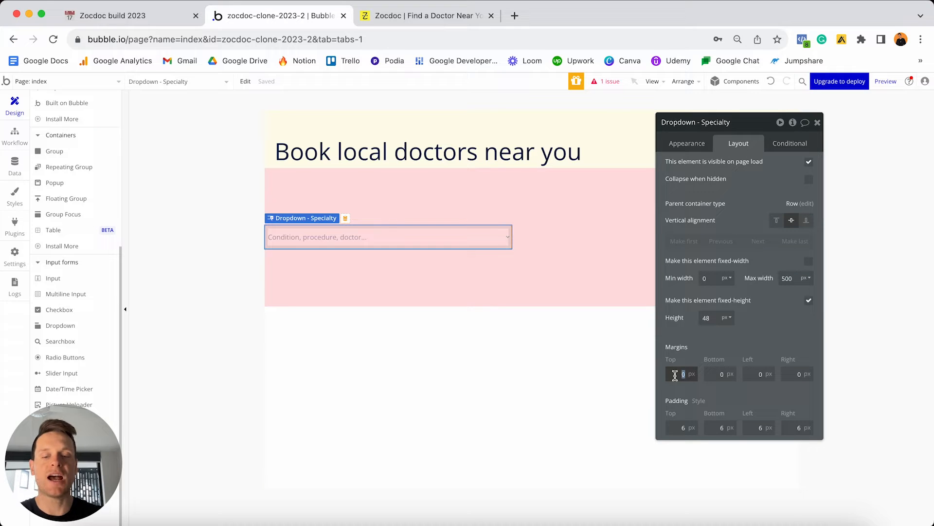
{"action": "type", "text": "5"}
{"action": "left_click", "coordinate": [716, 374]}
{"action": "type", "text": "5"}
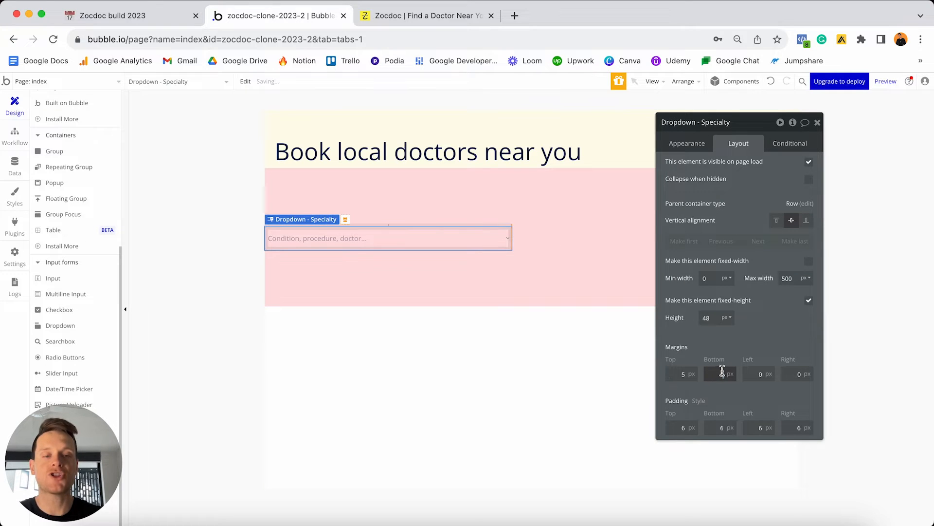
{"action": "left_click", "coordinate": [741, 355]}
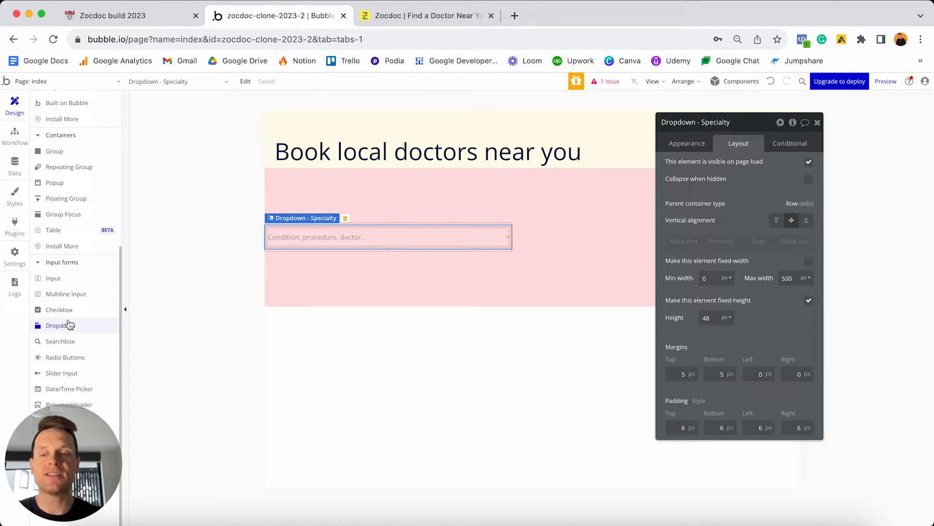
Place a searchbox in the pink row beside the dropdown, named 'SearchBox - Location'.
{"action": "left_click", "coordinate": [63, 342]}
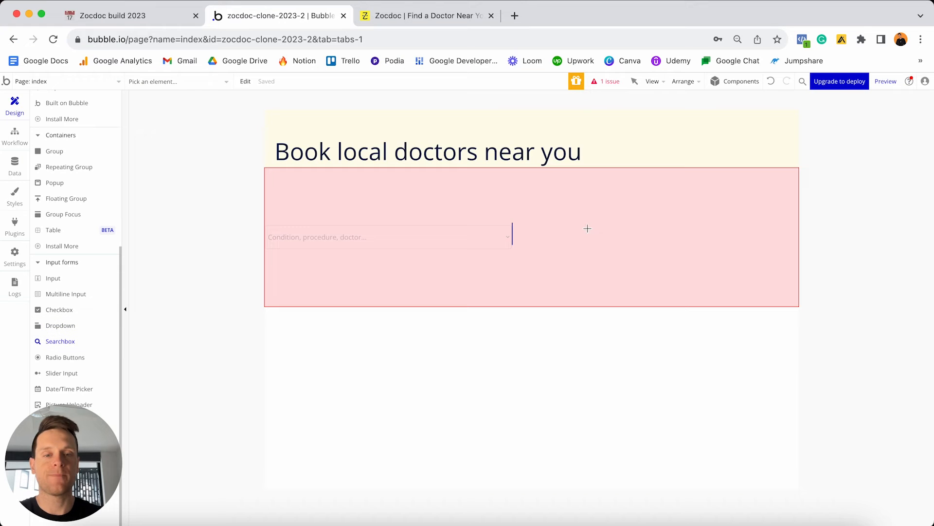
{"action": "left_click", "coordinate": [577, 242]}
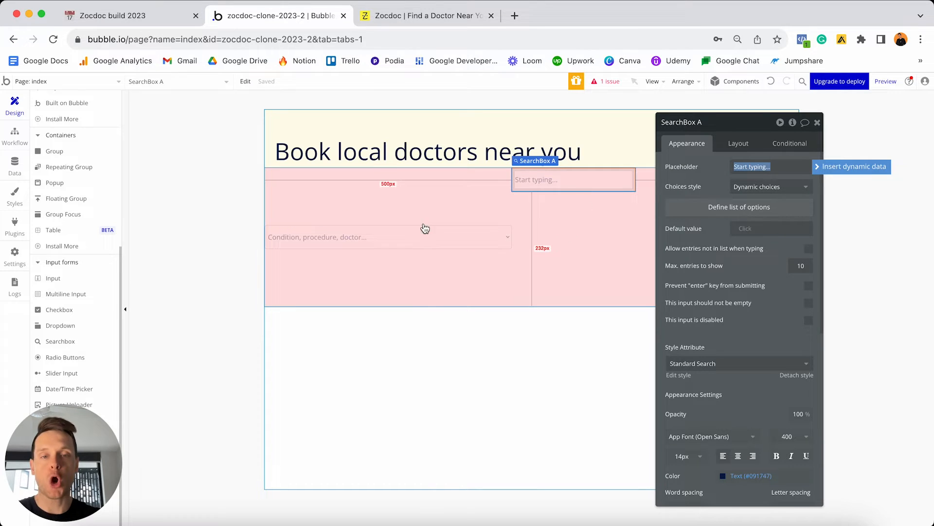
{"action": "left_click", "coordinate": [691, 167]}
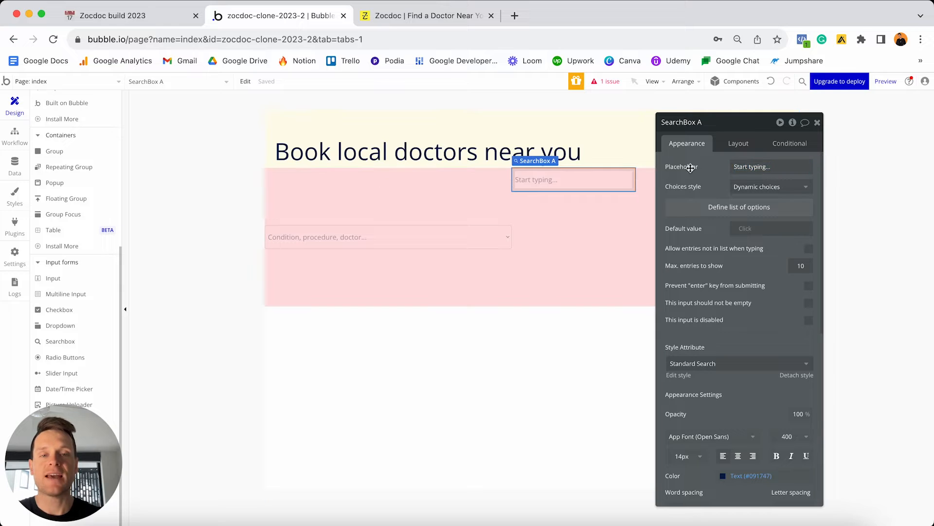
{"action": "left_click", "coordinate": [701, 123]}
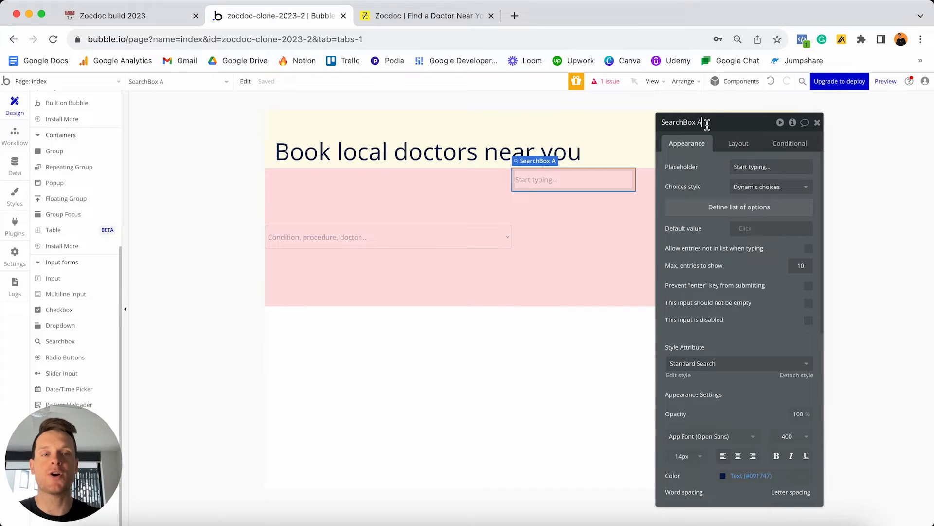
{"action": "key", "text": "BackSpace"}
{"action": "type", "text": "- Location"}
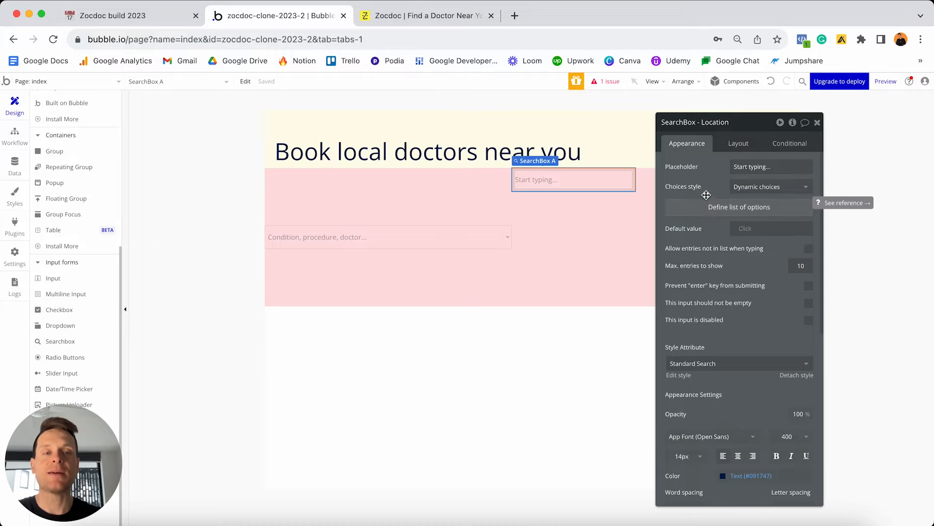
{"action": "left_click", "coordinate": [748, 192]}
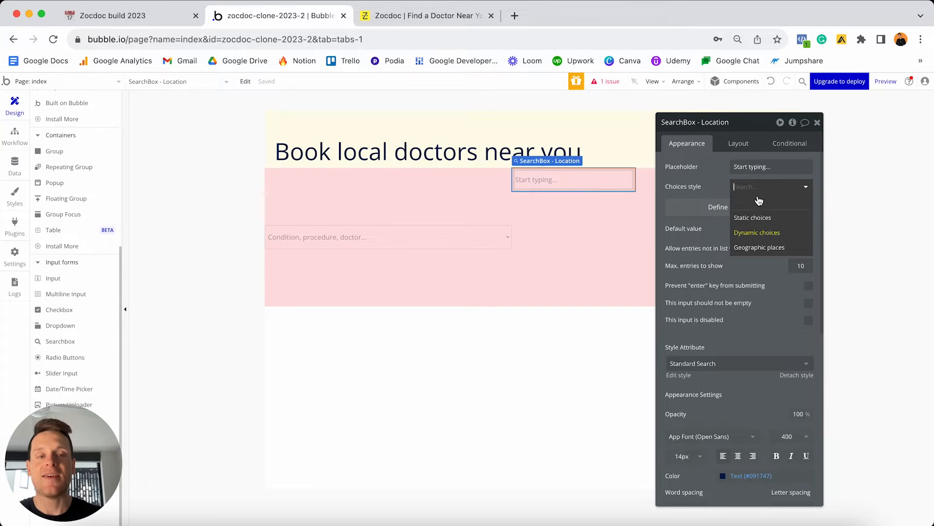
Set the search box choices style to Geographic places and placeholder to 'City, state, zipcode...'.
{"action": "left_click", "coordinate": [770, 249]}
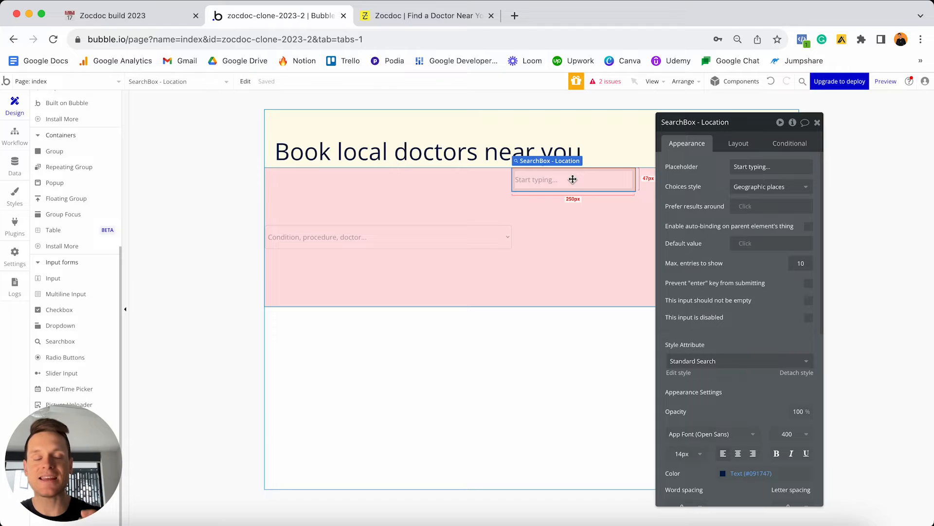
{"action": "left_click_drag", "start_coordinate": [573, 179], "coordinate": [596, 169]}
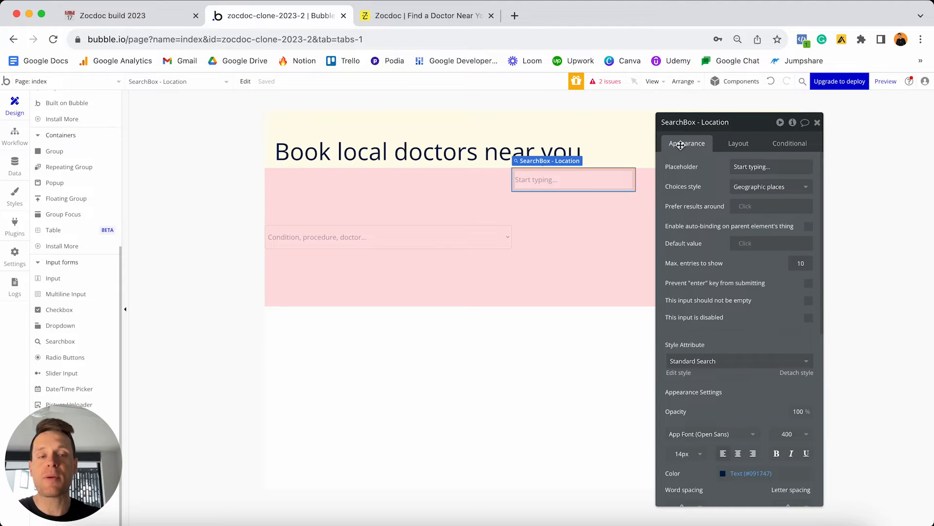
{"action": "left_click", "coordinate": [761, 165]}
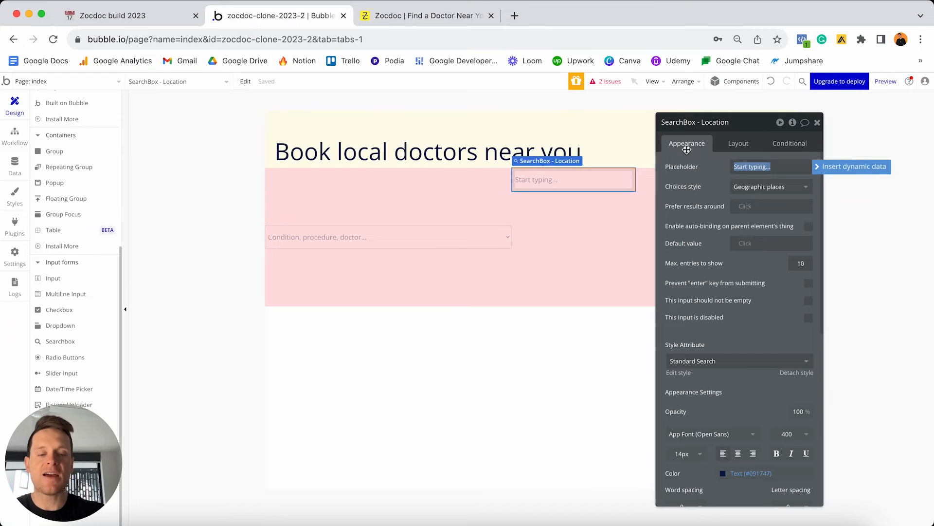
{"action": "type", "text": "City, stat"}
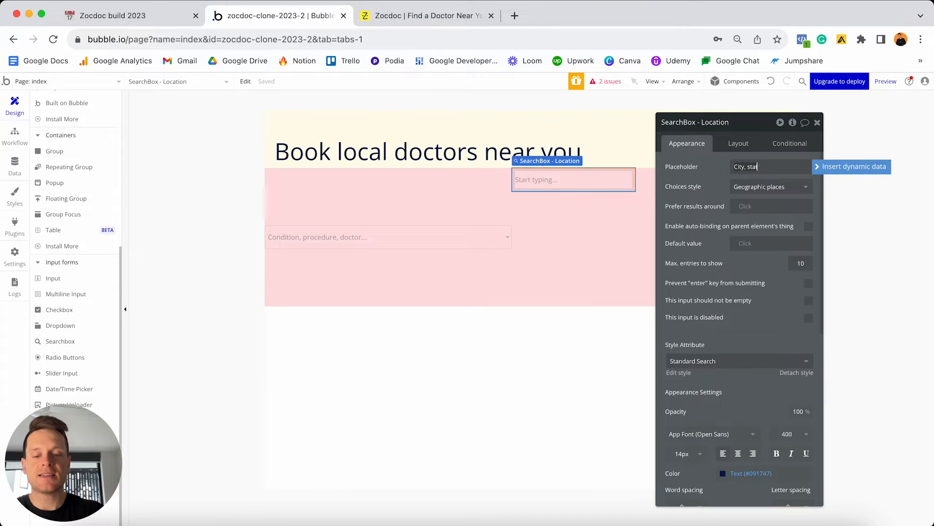
{"action": "type", "text": "e, zipcode"}
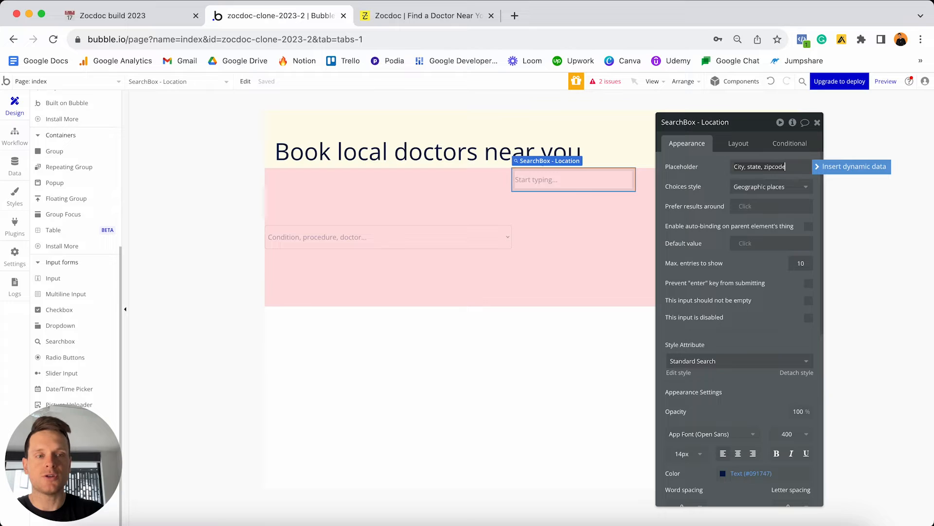
{"action": "type", "text": "..."}
{"action": "key", "text": "Return"}
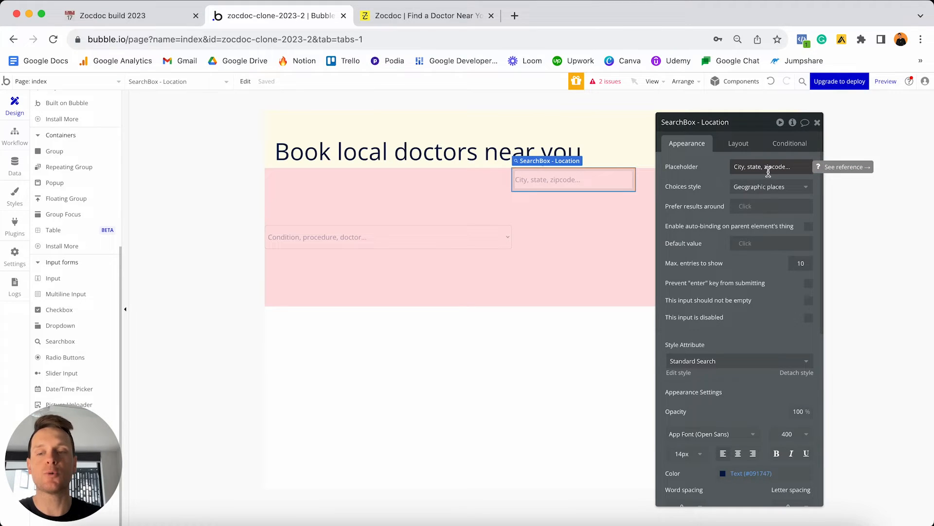
Let the location search box flex in width, with min width 0 and max width 300.
{"action": "left_click", "coordinate": [742, 154]}
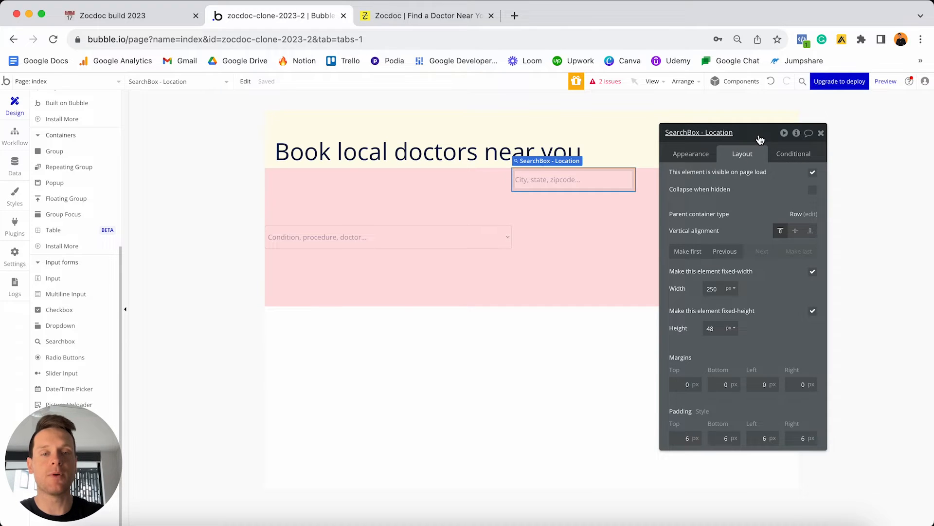
{"action": "left_click_drag", "start_coordinate": [760, 140], "coordinate": [292, 120]}
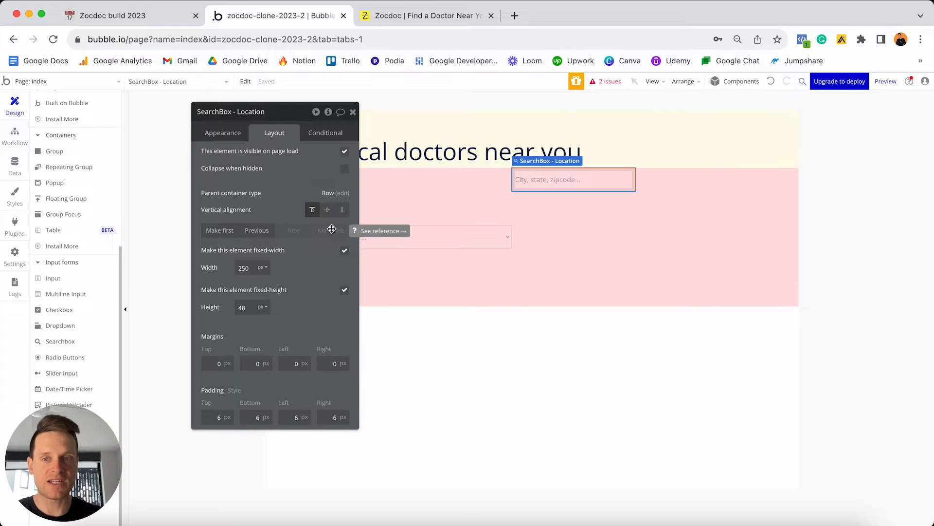
{"action": "left_click", "coordinate": [345, 251]}
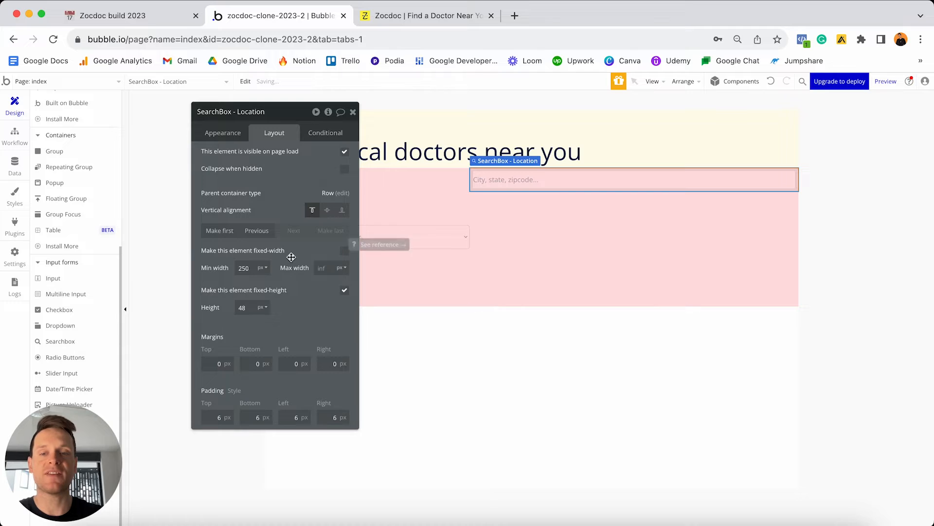
{"action": "double_click", "coordinate": [252, 268]}
{"action": "type", "text": "0"}
{"action": "key", "text": "Return"}
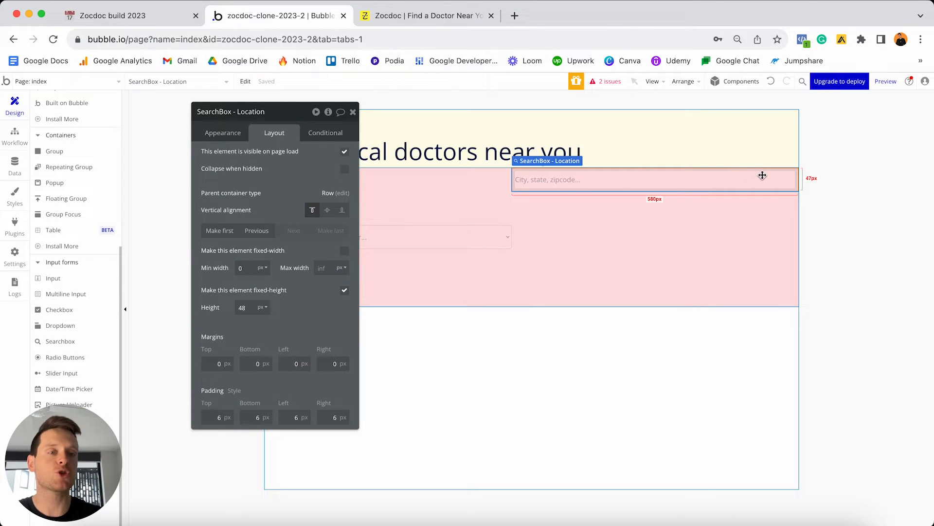
{"action": "left_click", "coordinate": [332, 269]}
{"action": "type", "text": "300"}
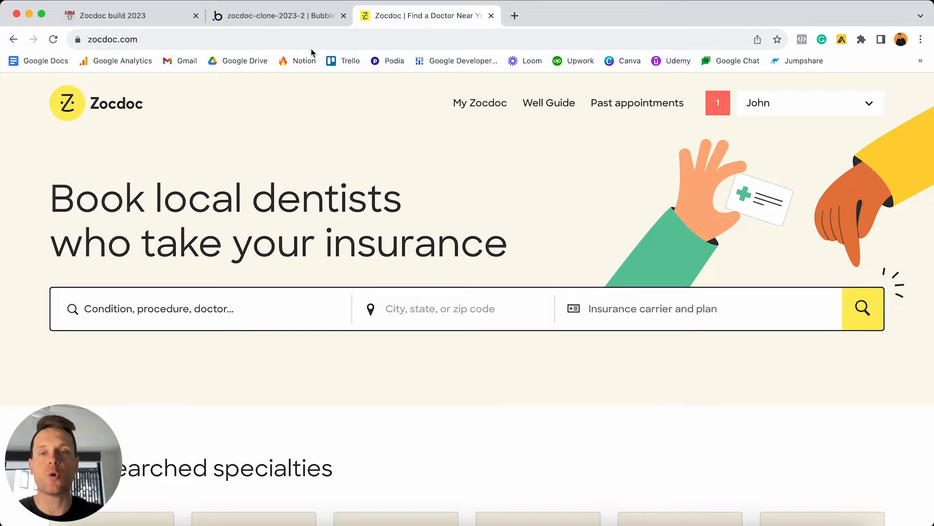
Centre the search box vertically with 5 px top and bottom margins.
{"action": "left_click", "coordinate": [319, 16]}
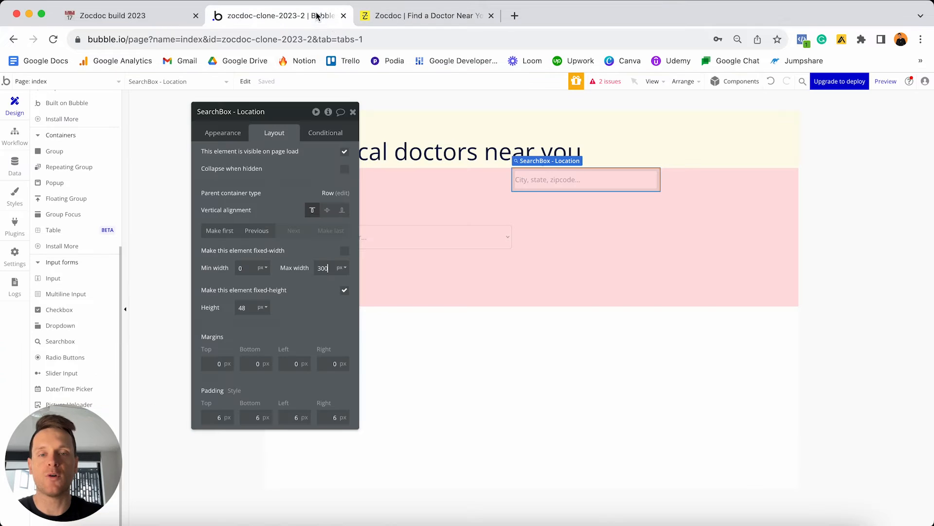
{"action": "left_click", "coordinate": [327, 210]}
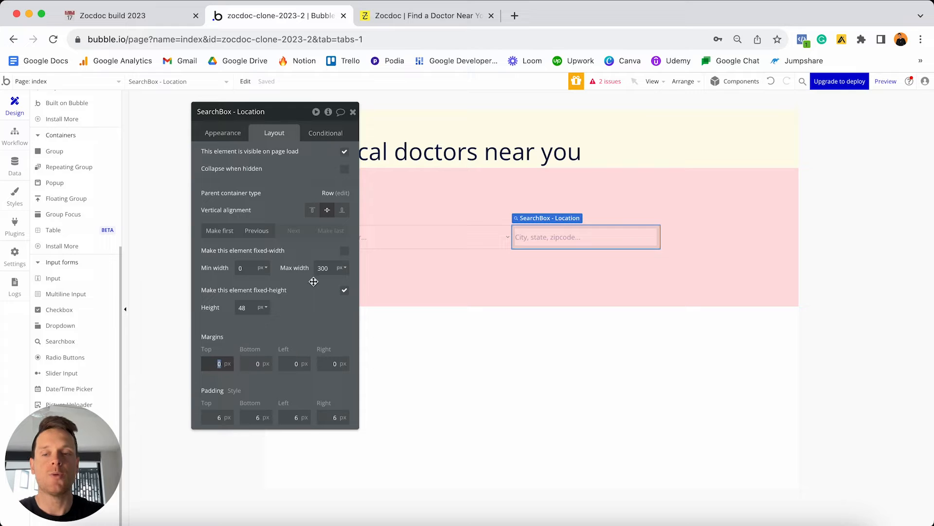
{"action": "type", "text": "5"}
{"action": "left_click", "coordinate": [246, 363]}
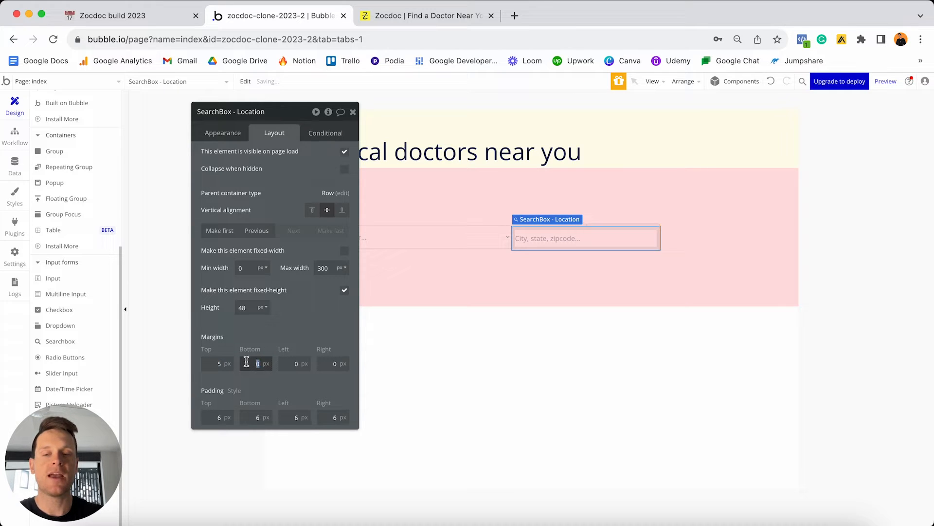
{"action": "type", "text": "5"}
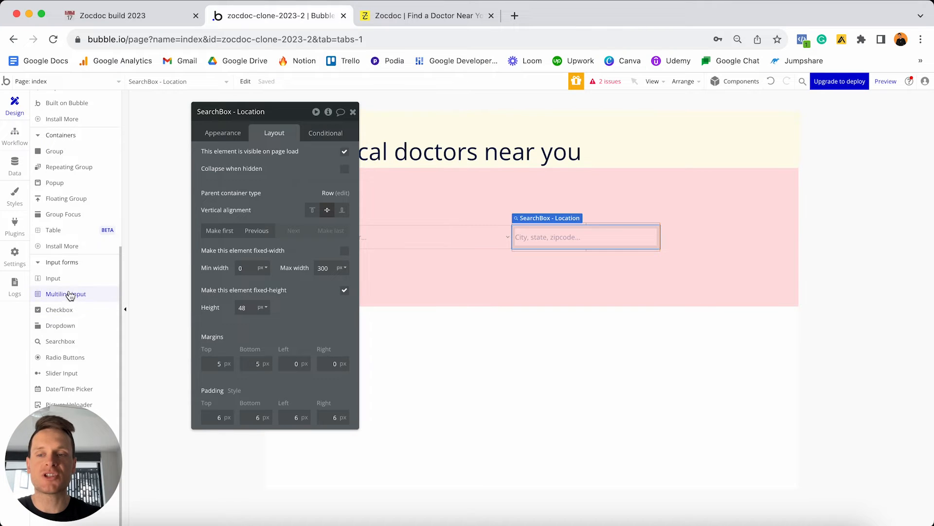
{"action": "left_click", "coordinate": [77, 392]}
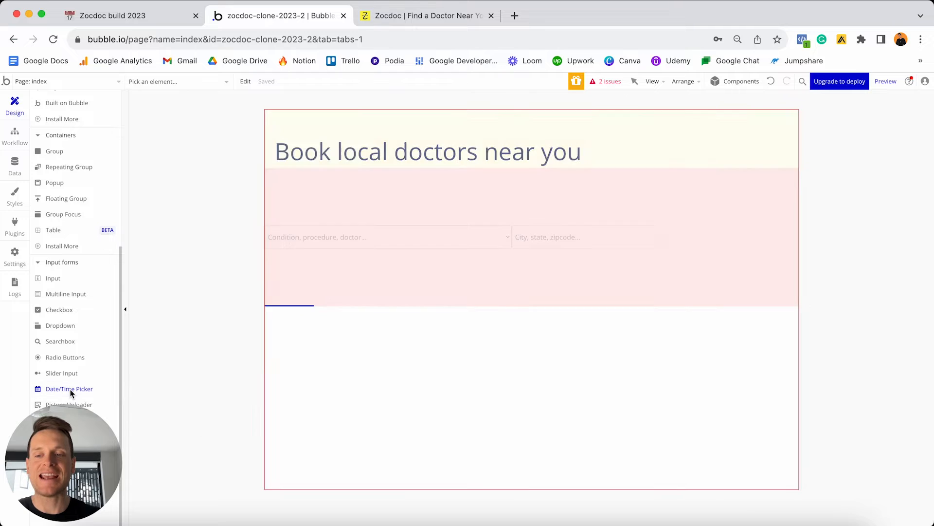
Place a date picker after the location box and rename it 'Date/TimePicker - Date'.
{"action": "left_click", "coordinate": [692, 261]}
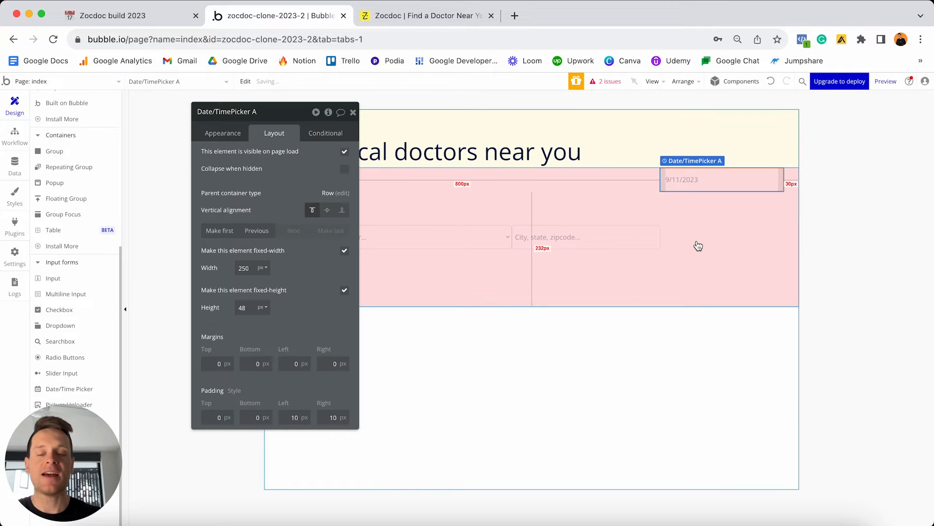
{"action": "left_click", "coordinate": [268, 119]}
{"action": "key", "text": "BackSpace"}
{"action": "key", "text": "BackSpace"}
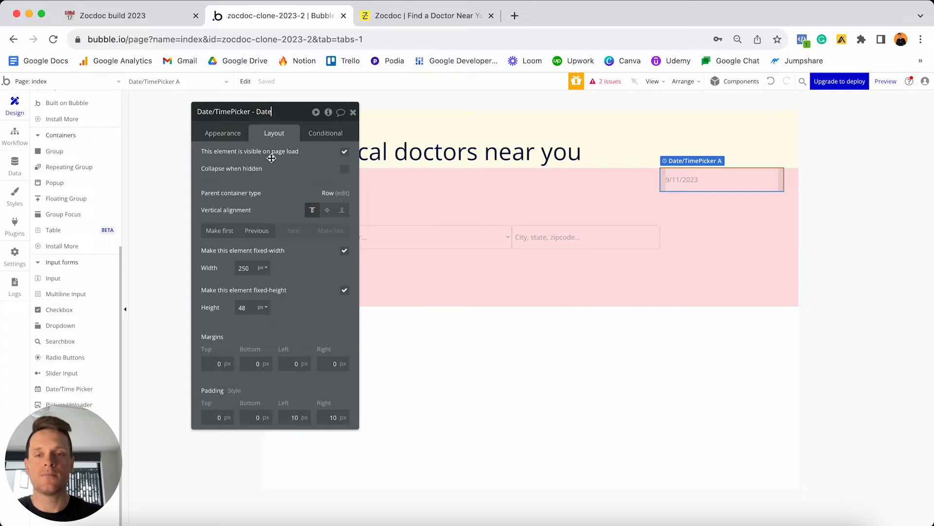
Set the date picker's format to show dates like Monday, September 11, 2023.
{"action": "left_click", "coordinate": [229, 135]}
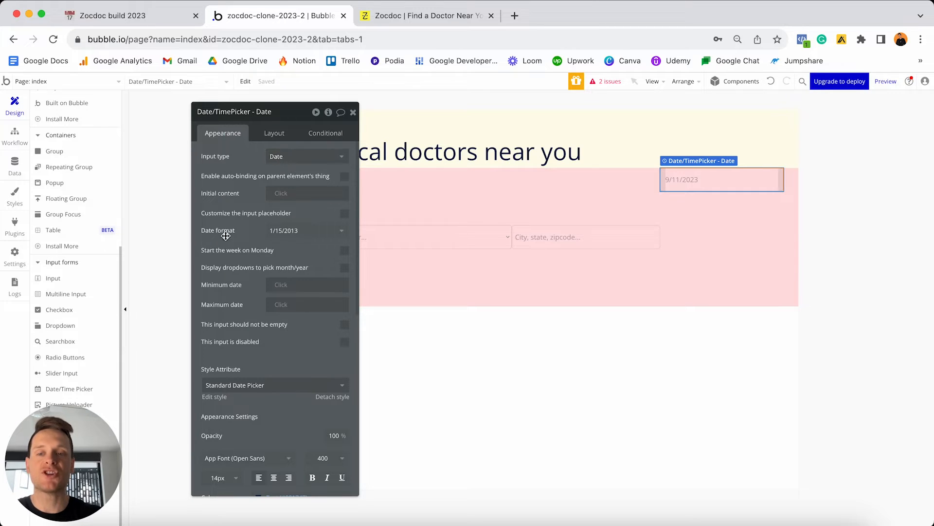
{"action": "left_click", "coordinate": [289, 230]}
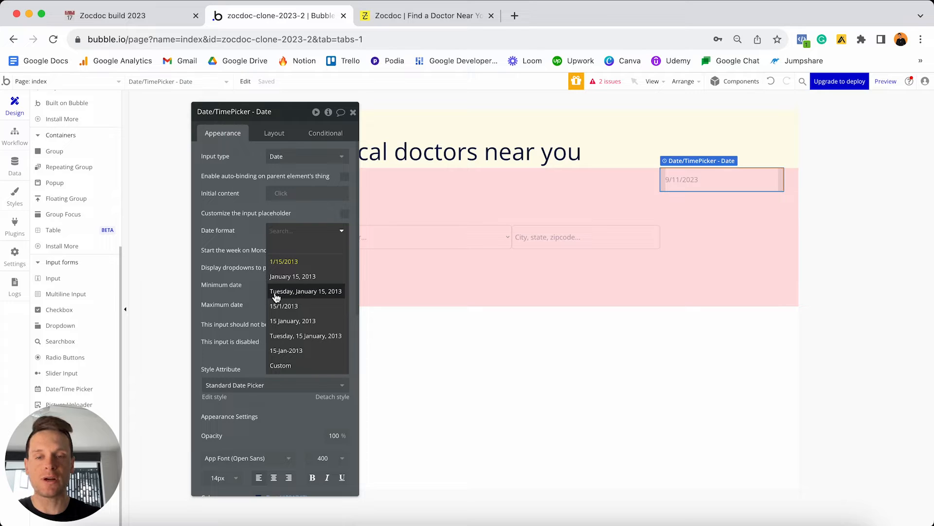
{"action": "left_click", "coordinate": [317, 295]}
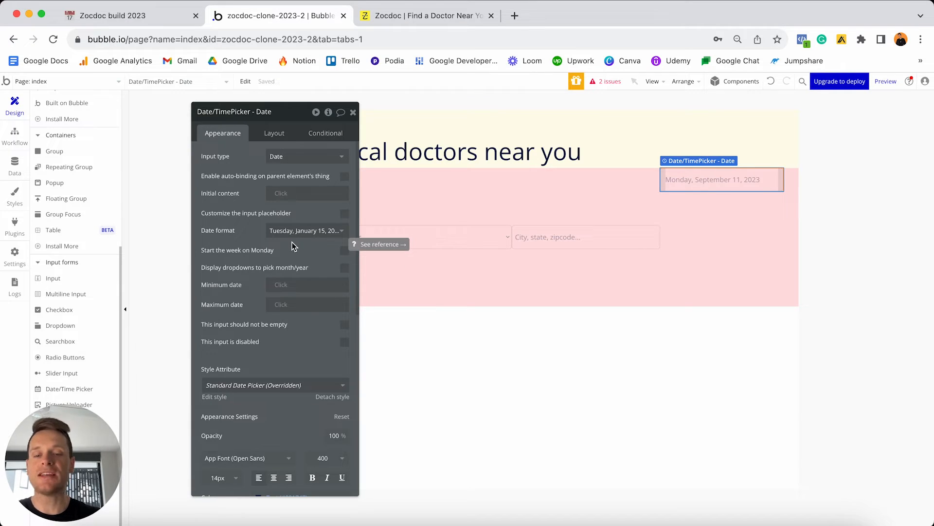
{"action": "left_click", "coordinate": [275, 134]}
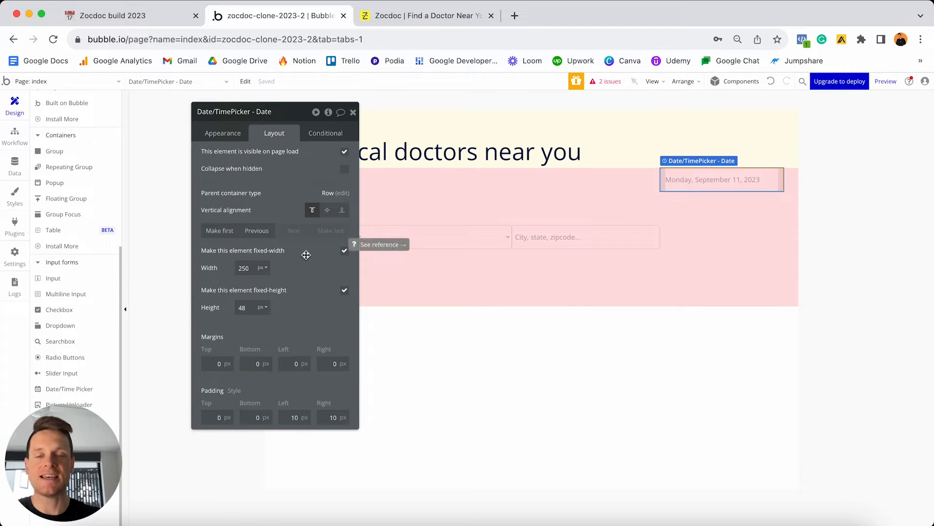
Make the date picker's width flexible, from a minimum of 0 to a maximum of 280 px.
{"action": "left_click", "coordinate": [345, 253]}
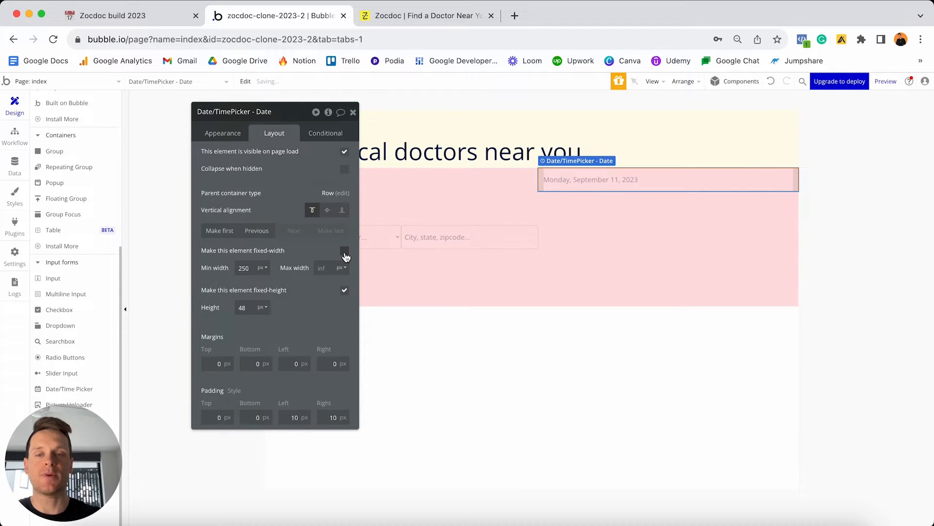
{"action": "left_click", "coordinate": [246, 269]}
{"action": "key", "text": "super+a"}
{"action": "type", "text": "0"}
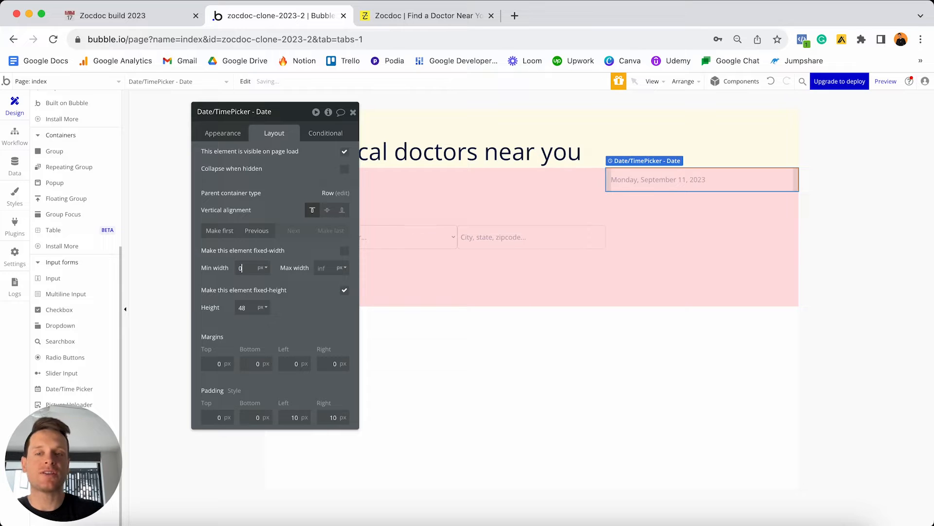
{"action": "left_click", "coordinate": [325, 267]}
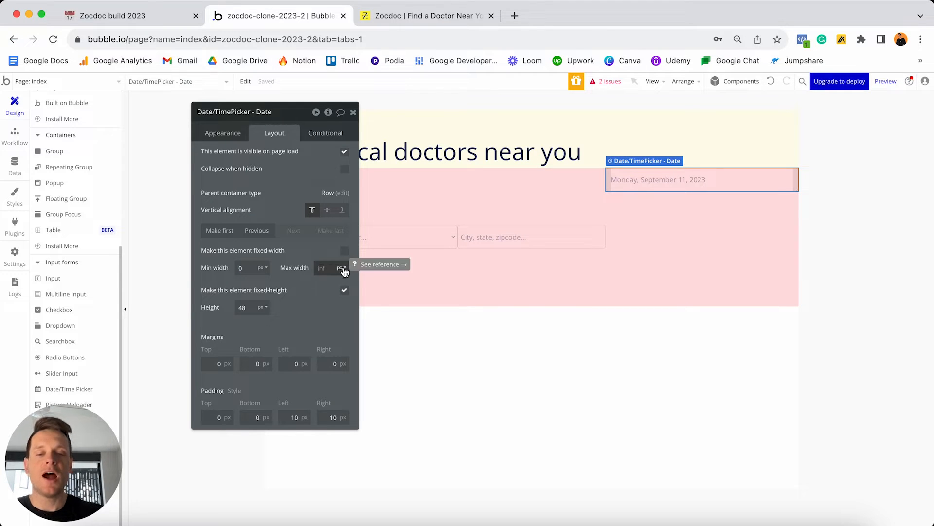
{"action": "type", "text": "280"}
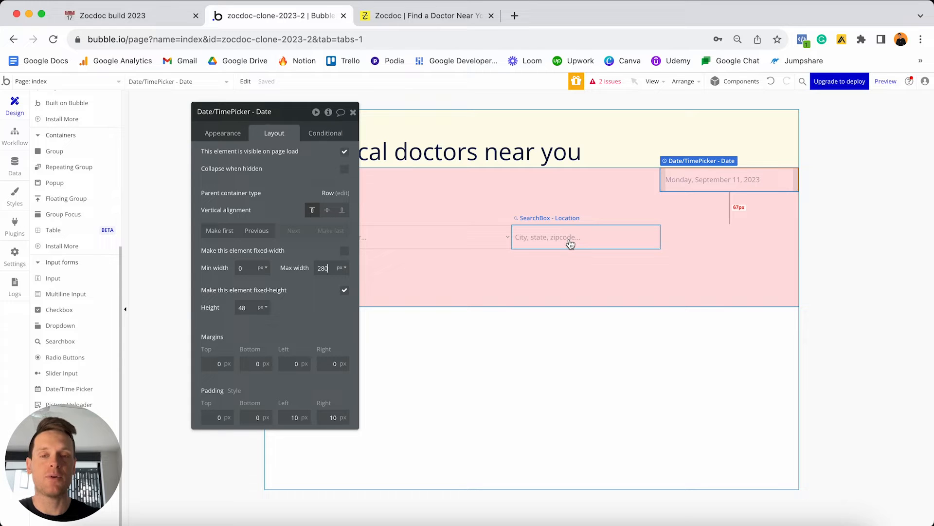
Centre the date picker vertically in the row with 5 px top and bottom margins.
{"action": "left_click", "coordinate": [328, 210]}
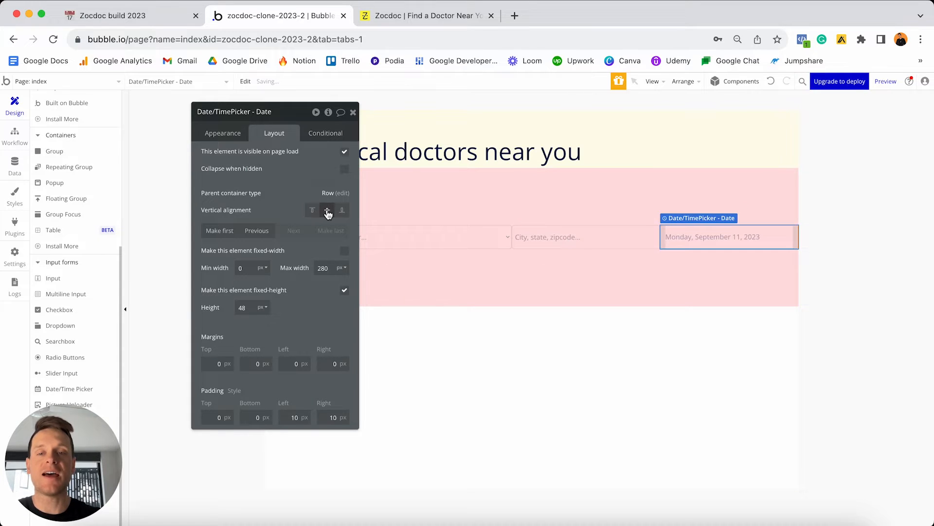
{"action": "left_click", "coordinate": [210, 365]}
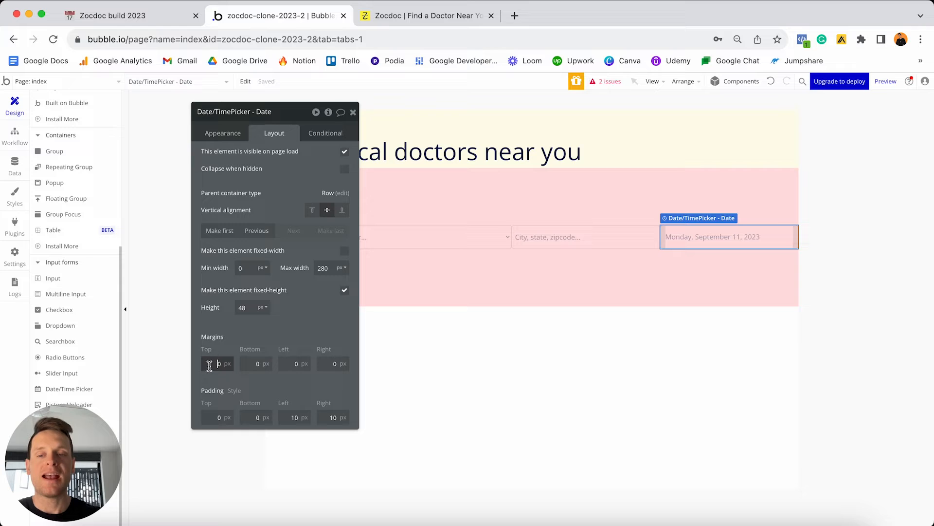
{"action": "type", "text": "5"}
{"action": "left_click", "coordinate": [254, 365]}
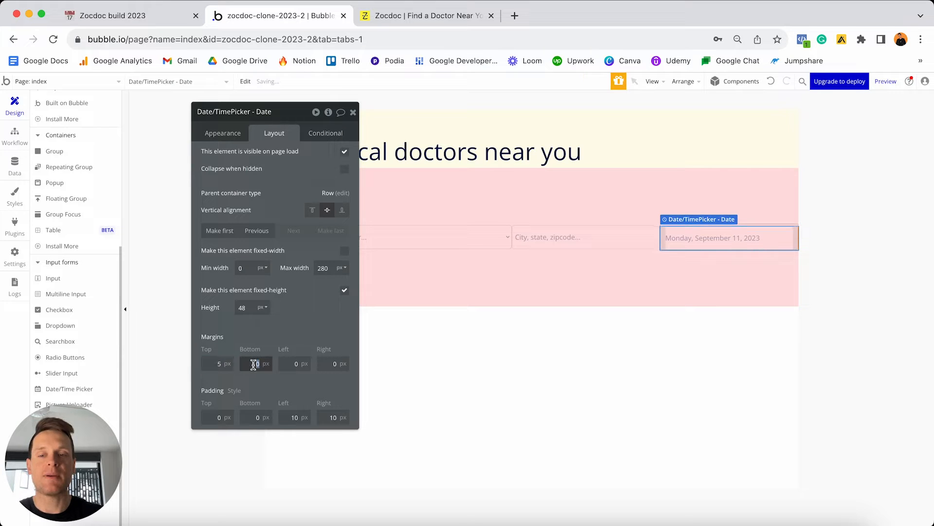
{"action": "type", "text": "5"}
{"action": "left_click", "coordinate": [306, 312]}
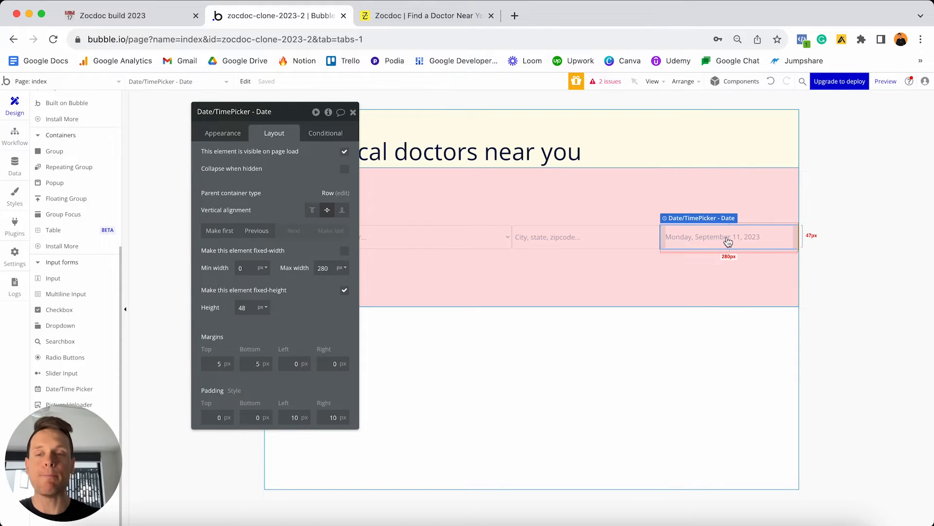
Check the real Zocdoc search bar for reference, then return to the Bubble editor.
{"action": "left_click", "coordinate": [444, 19]}
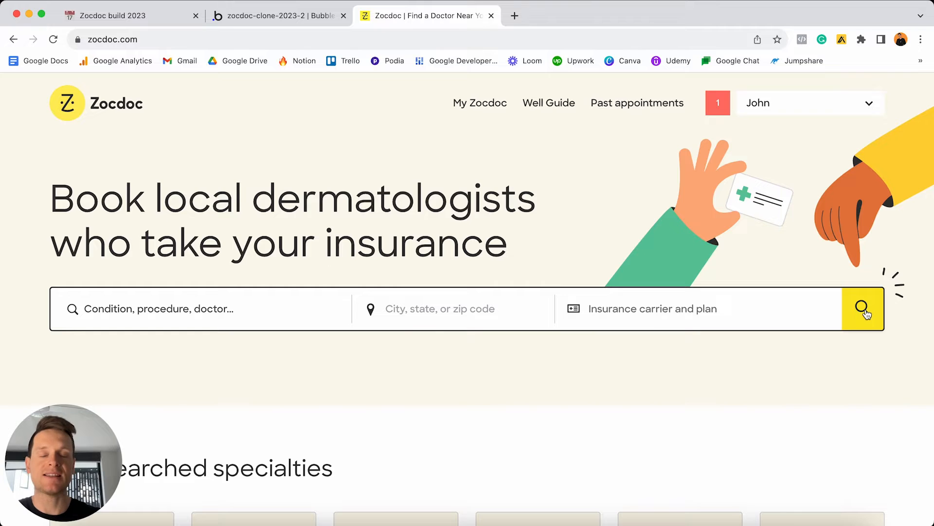
{"action": "left_click", "coordinate": [308, 16]}
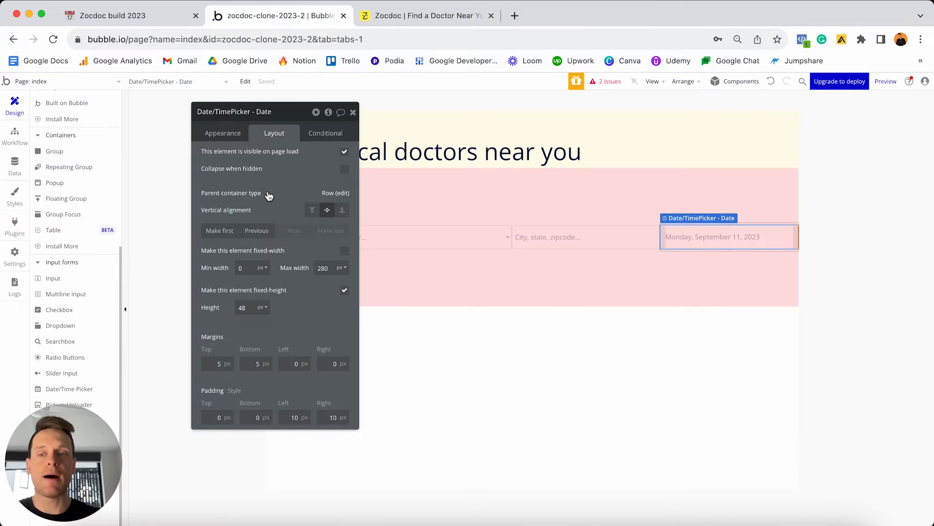
{"action": "scroll", "coordinate": [95, 234], "scroll_direction": "up", "scroll_amount": 5}
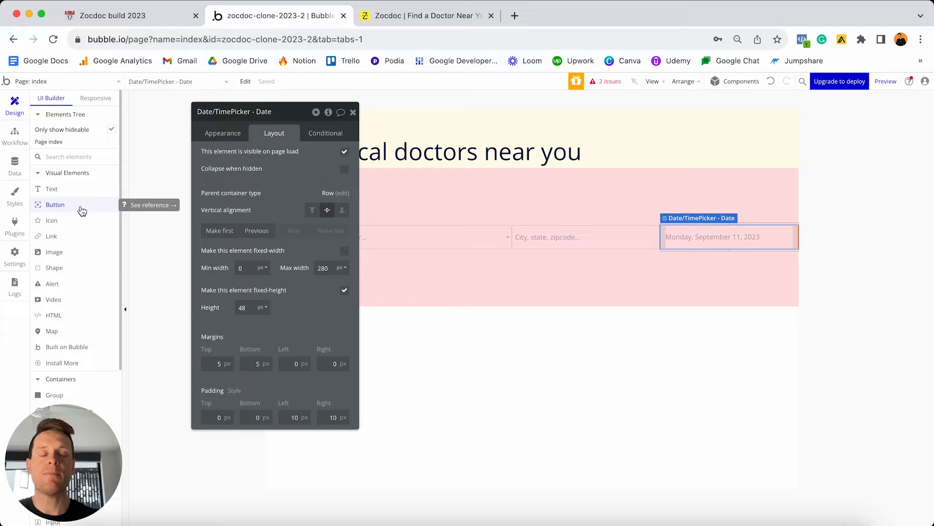
Close the date picker's settings and review the pink row container's appearance settings.
{"action": "left_click", "coordinate": [354, 113]}
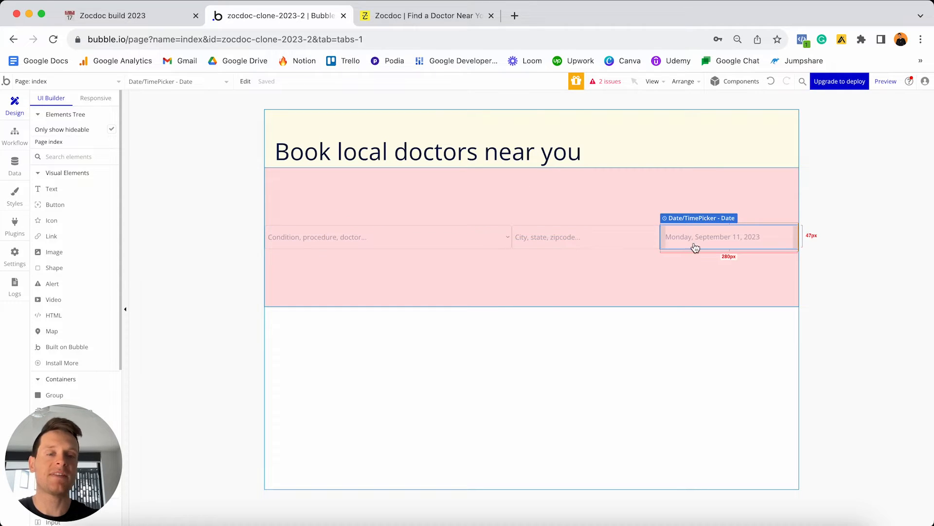
{"action": "double_click", "coordinate": [492, 204]}
{"action": "left_click_drag", "start_coordinate": [297, 121], "coordinate": [792, 122]}
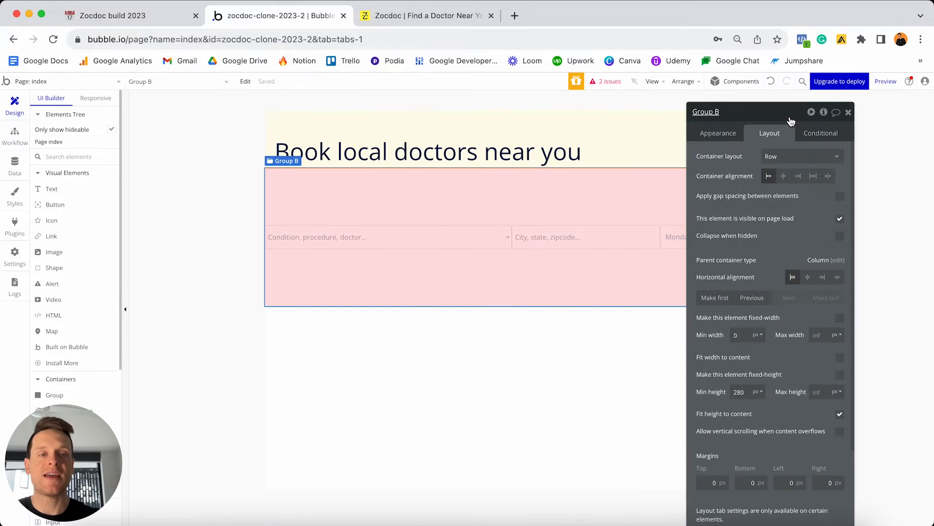
{"action": "left_click", "coordinate": [739, 131]}
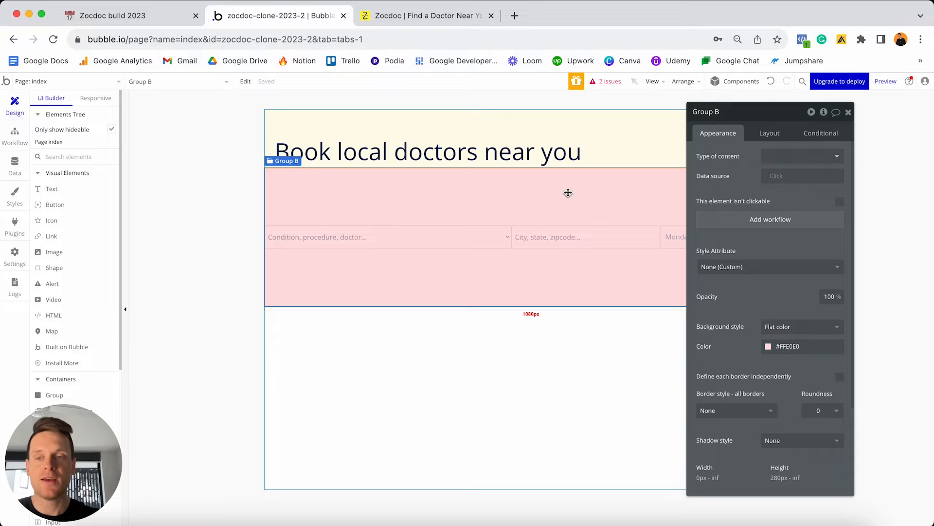
{"action": "scroll", "coordinate": [76, 269], "scroll_direction": "down", "scroll_amount": 3}
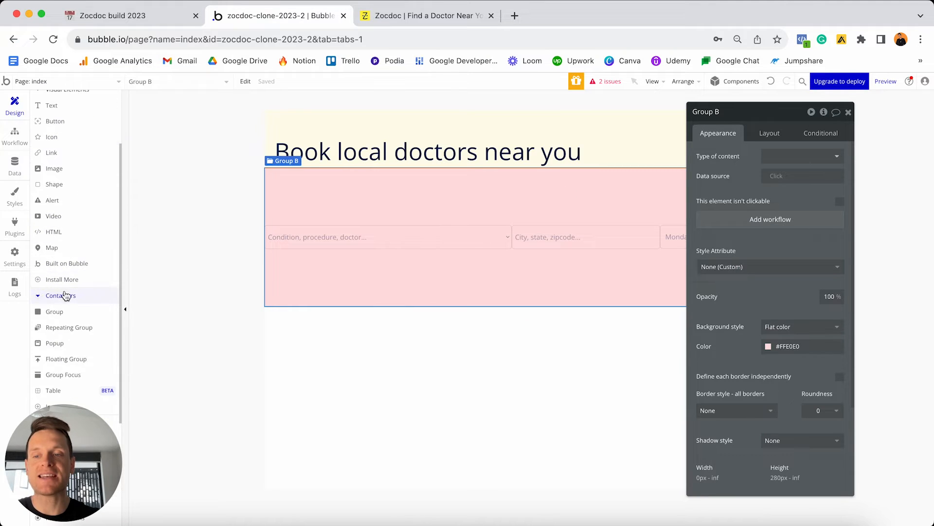
Draw a new group inside the pink row and rename it 'Group - Search-button'.
{"action": "left_click", "coordinate": [54, 311]}
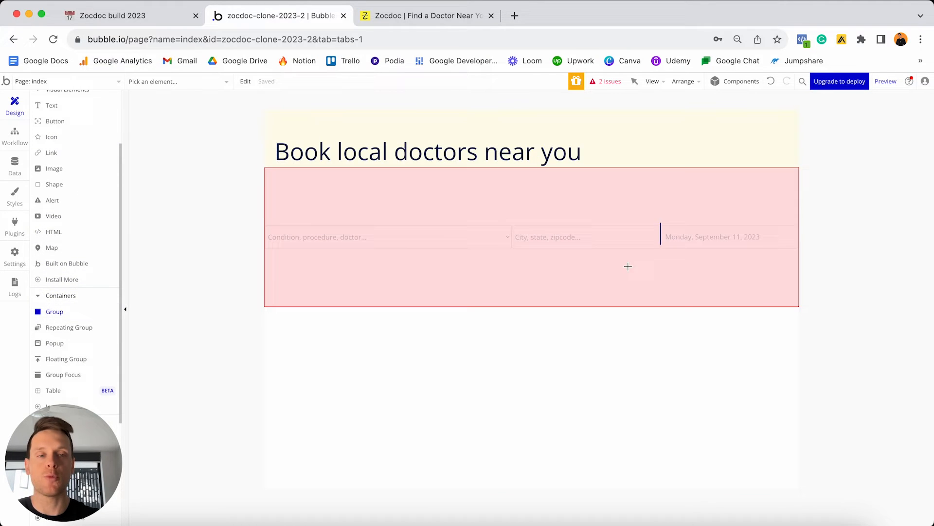
{"action": "left_click", "coordinate": [770, 263]}
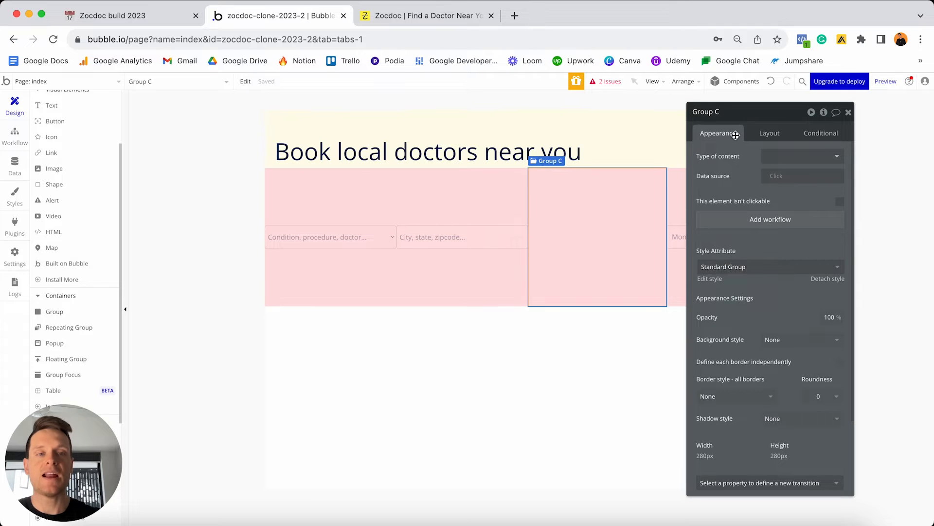
{"action": "left_click", "coordinate": [731, 111]}
{"action": "key", "text": "BackSpace"}
{"action": "key", "text": "BackSpace"}
{"action": "type", "text": "- Se"}
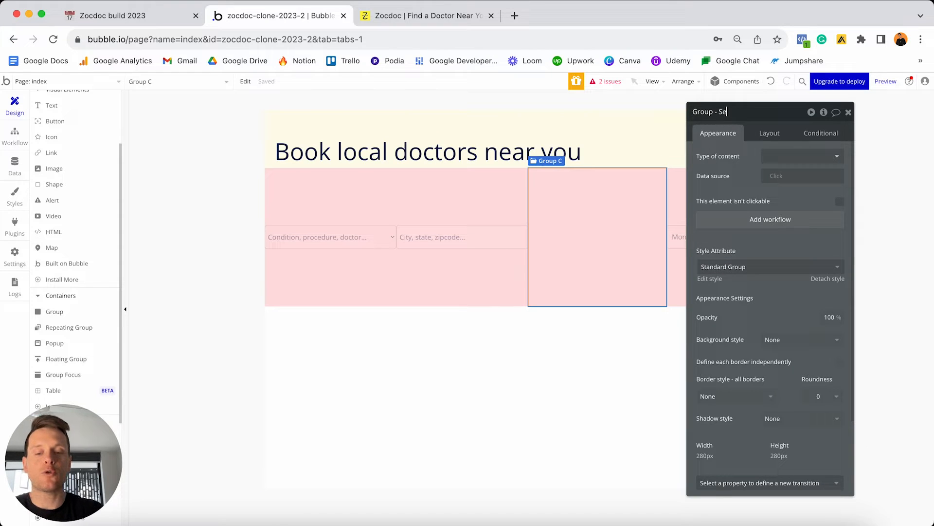
{"action": "type", "text": "arch-button"}
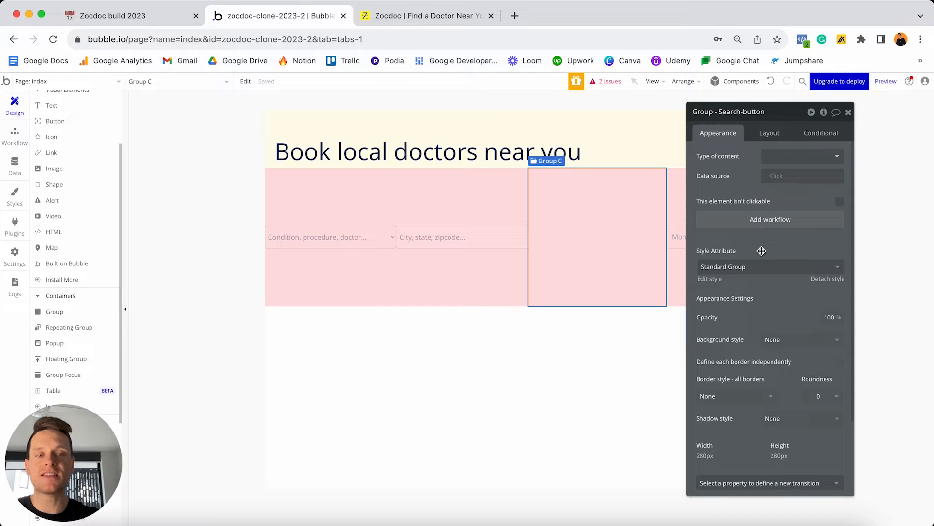
Remove the group's preset style and give it a flat #FEEE5A background with roundness 3.
{"action": "left_click", "coordinate": [818, 278]}
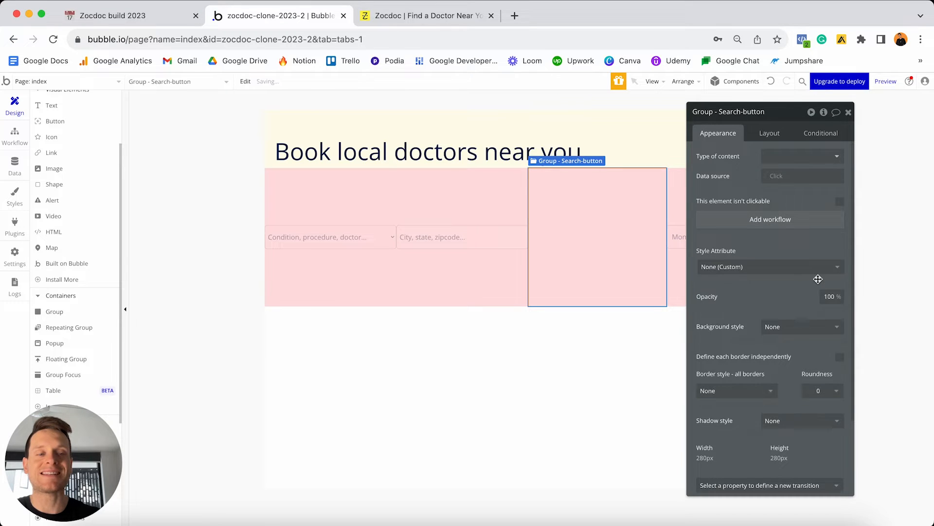
{"action": "left_click", "coordinate": [782, 328]}
{"action": "left_click", "coordinate": [774, 358]}
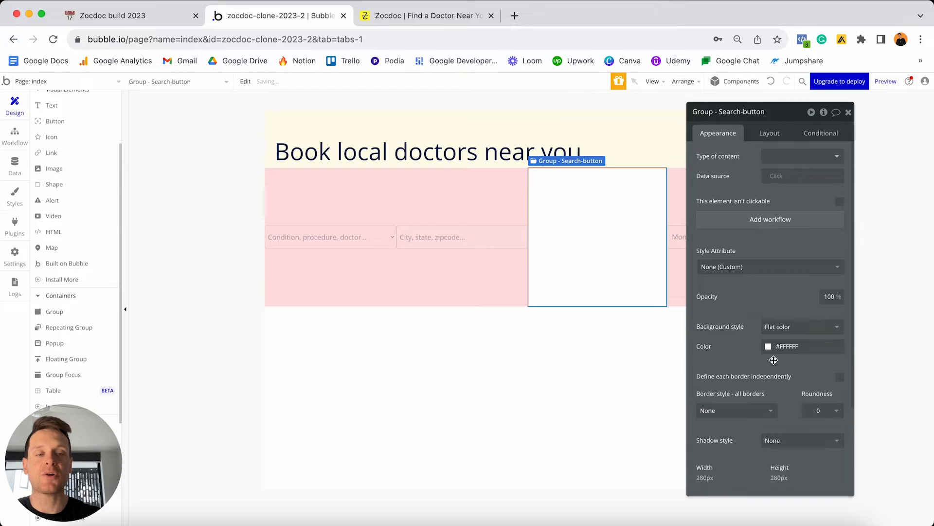
{"action": "left_click", "coordinate": [799, 350]}
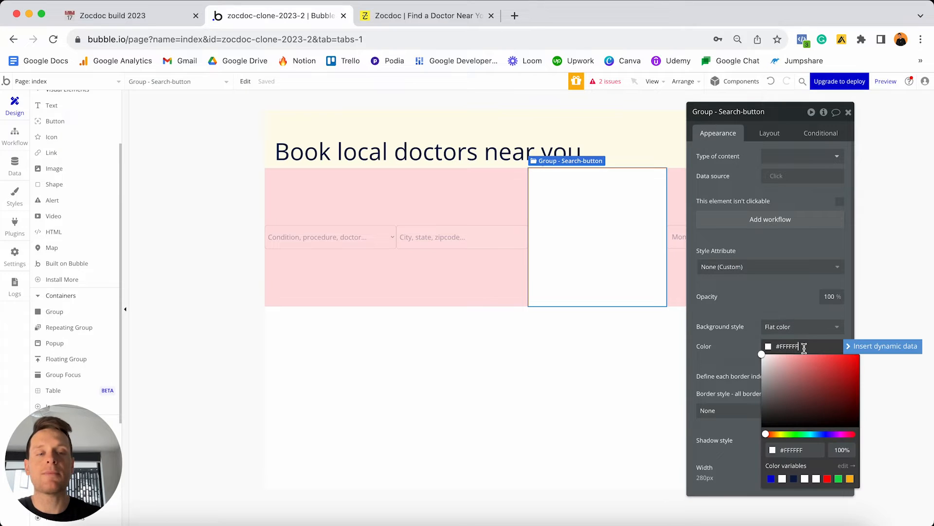
{"action": "key", "text": "ctrl+a"}
{"action": "type", "text": "#FEEE5A"}
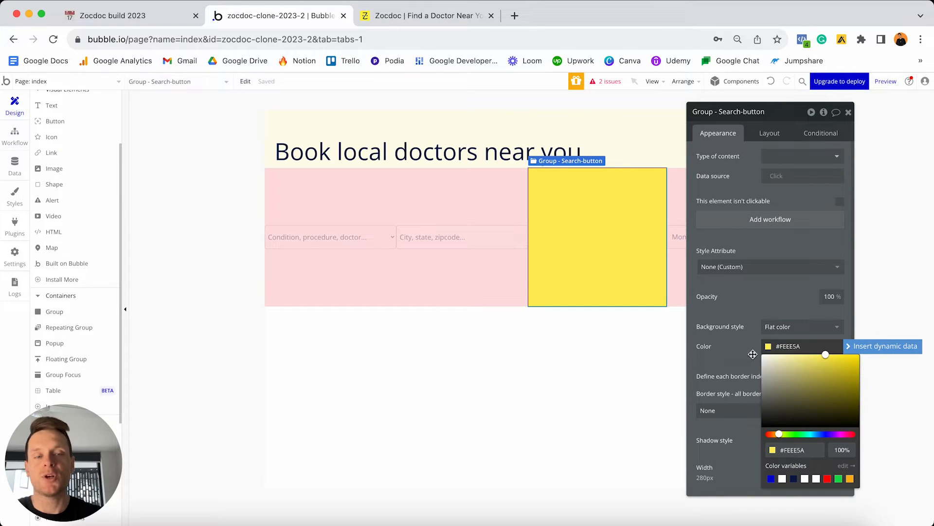
{"action": "left_click", "coordinate": [753, 355]}
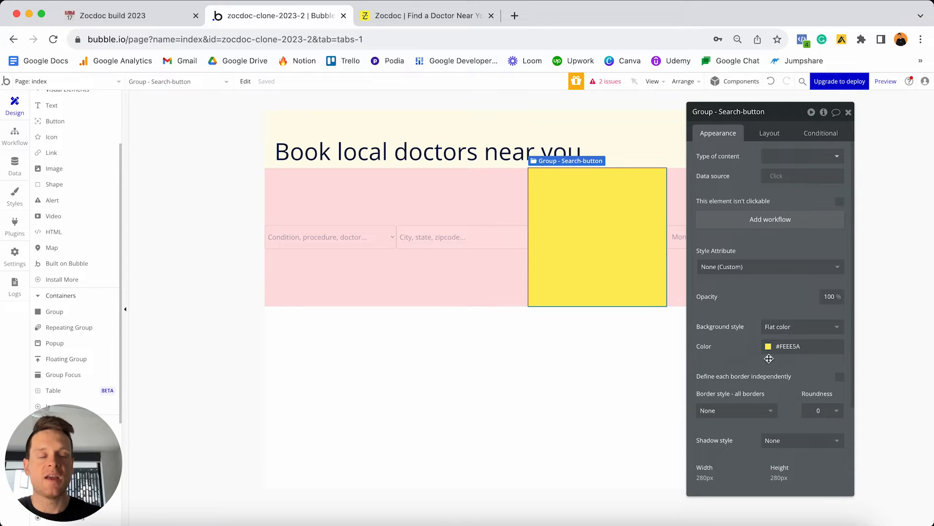
{"action": "left_click", "coordinate": [826, 412]}
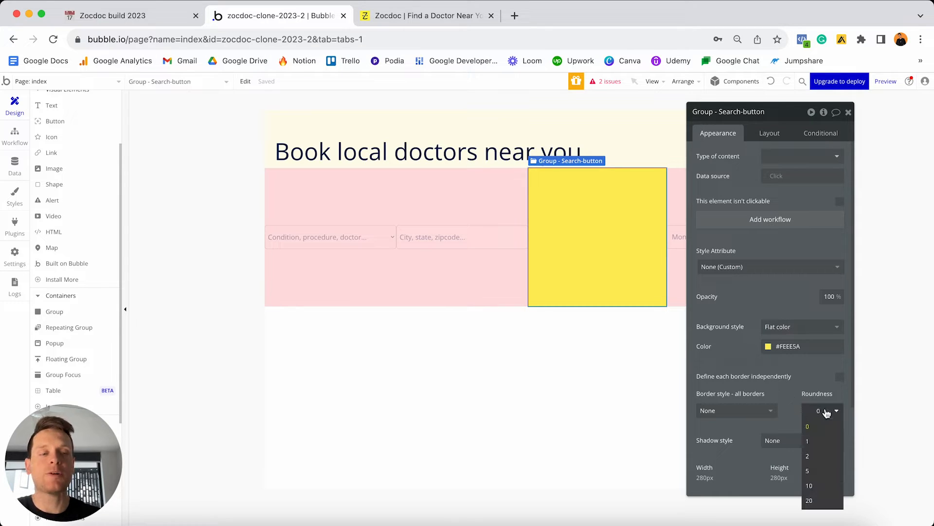
{"action": "type", "text": "3"}
{"action": "key", "text": "Return"}
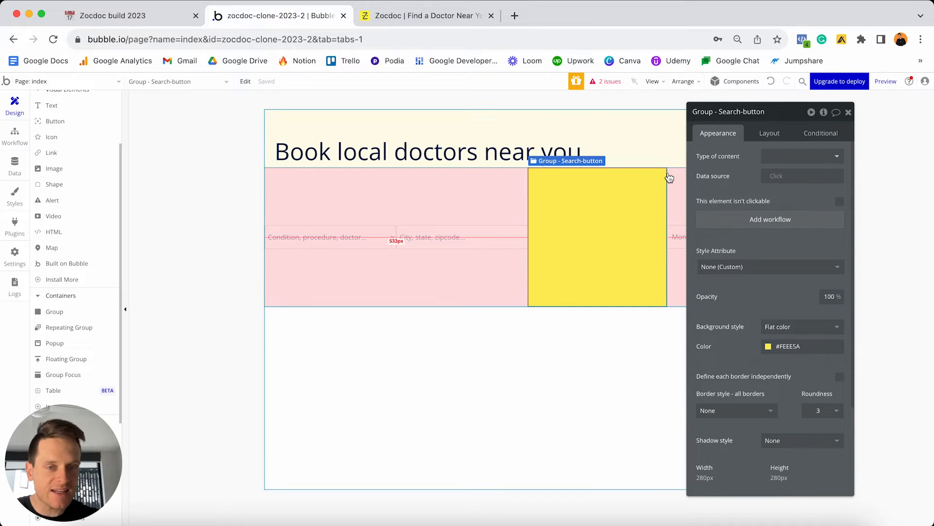
{"action": "left_click", "coordinate": [769, 135]}
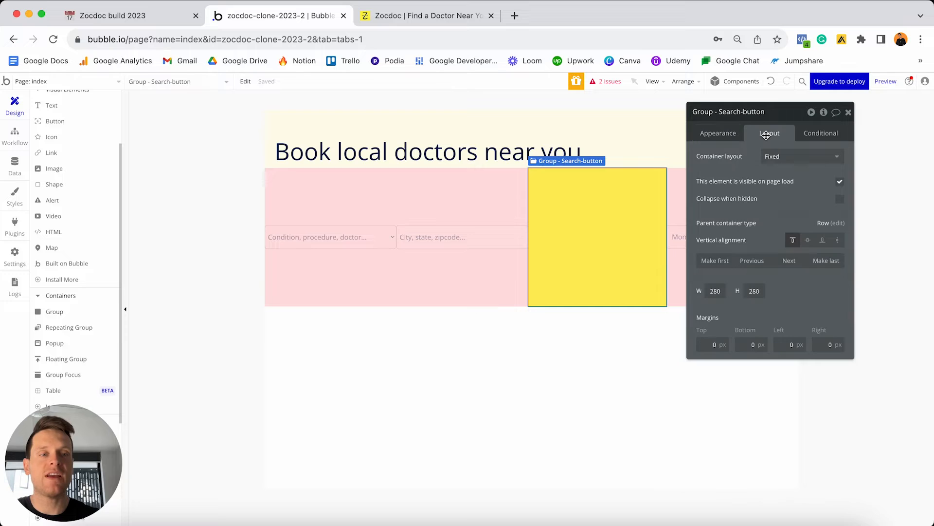
Set the search-button group to a Column layout and move it to the end of the row.
{"action": "left_click_drag", "start_coordinate": [782, 121], "coordinate": [339, 152]}
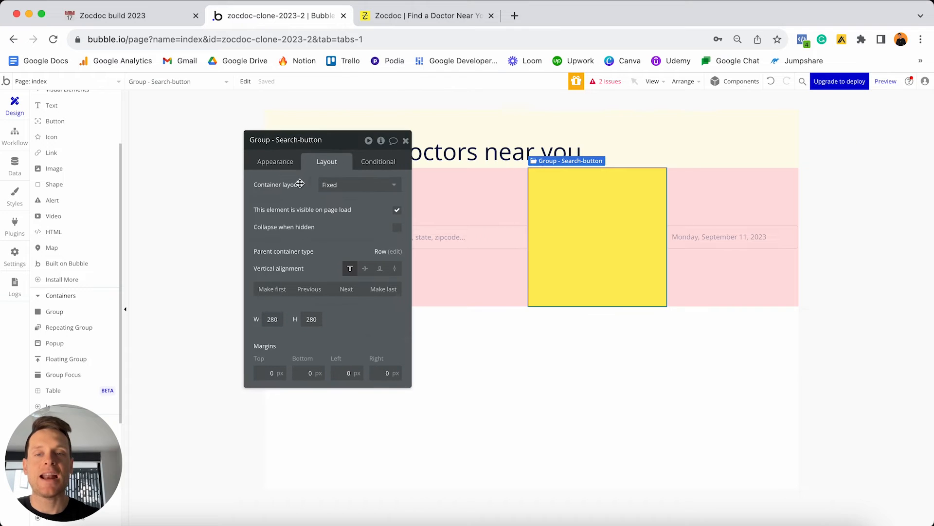
{"action": "left_click", "coordinate": [344, 184]}
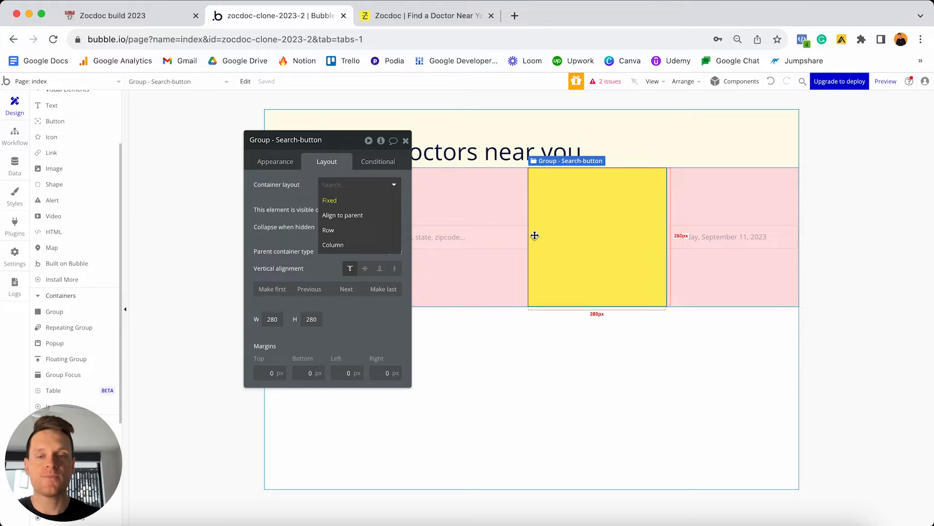
{"action": "left_click", "coordinate": [349, 246]}
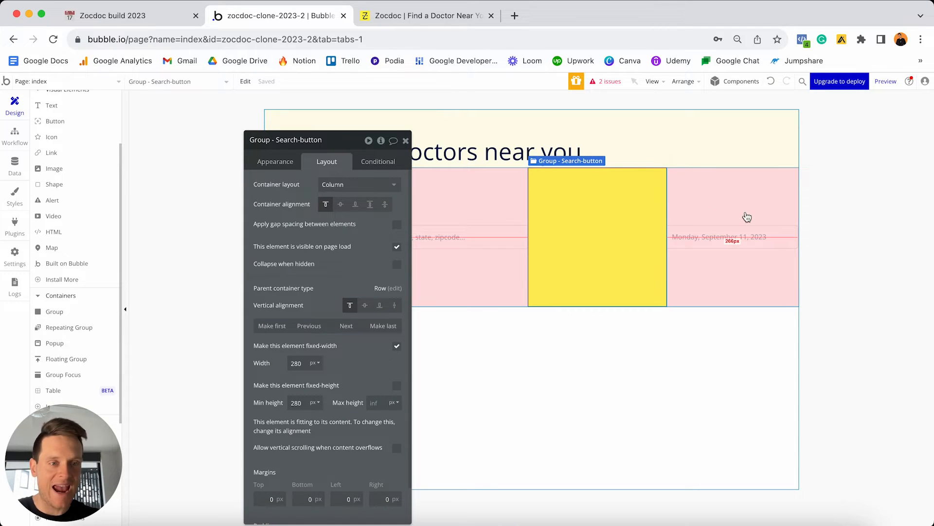
{"action": "left_click", "coordinate": [347, 331]}
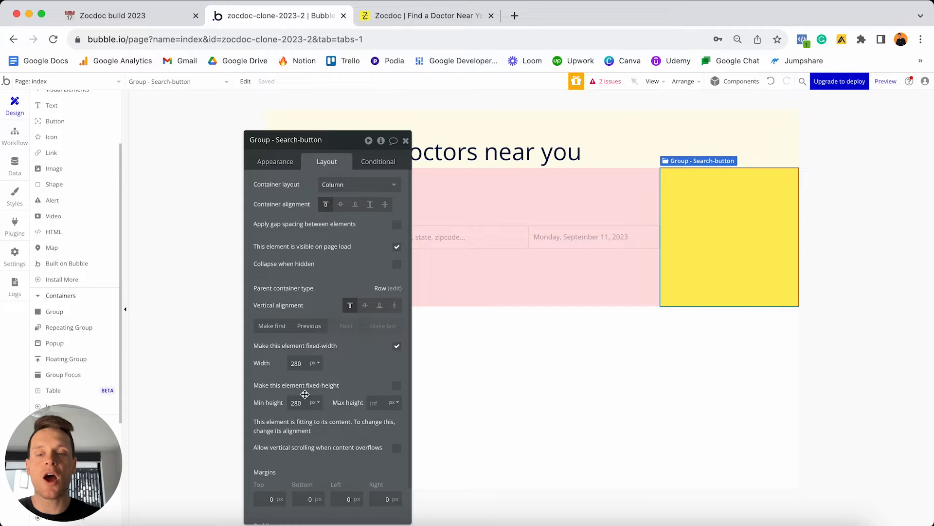
Make the search-button group a fixed 48 × 48 px square.
{"action": "left_click", "coordinate": [298, 364]}
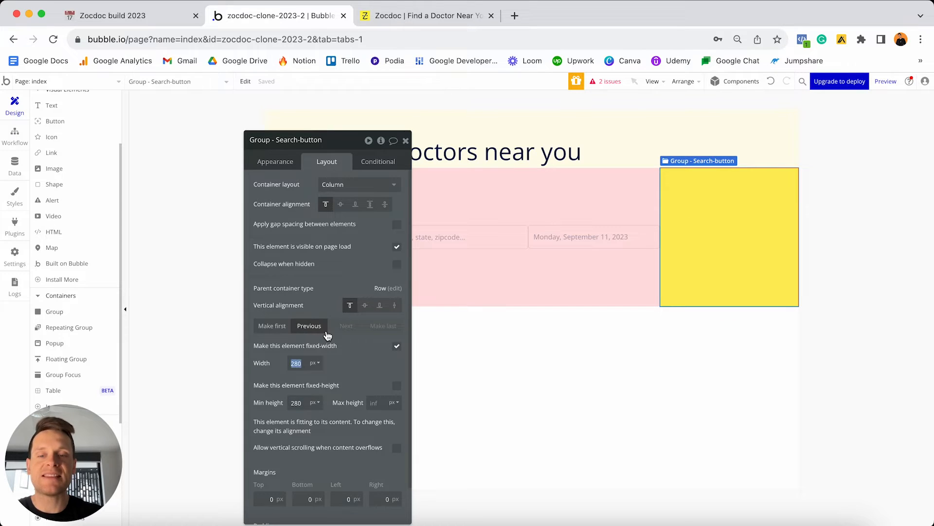
{"action": "type", "text": "48"}
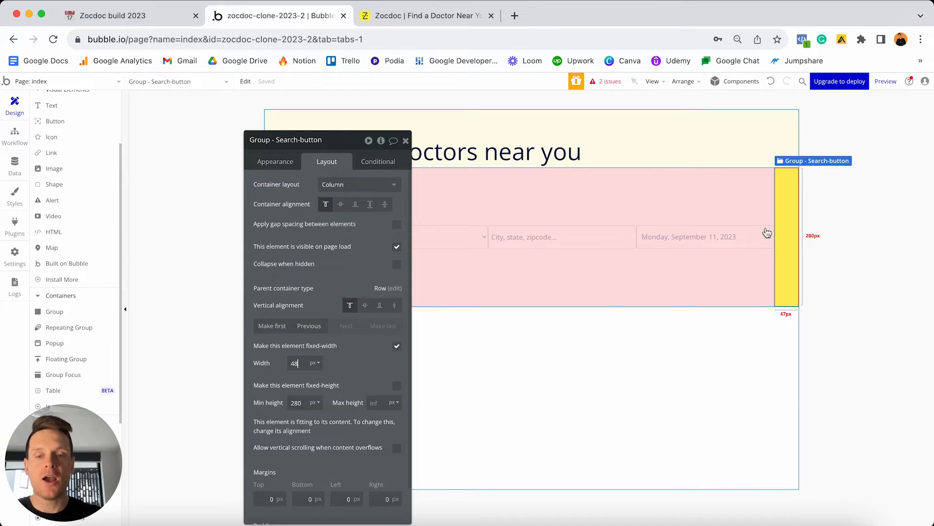
{"action": "left_click", "coordinate": [397, 386]}
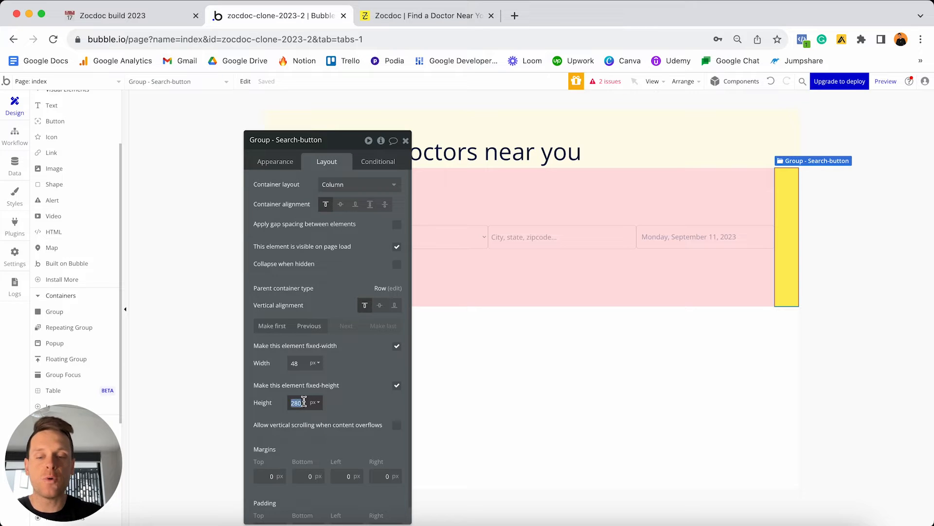
{"action": "type", "text": "48"}
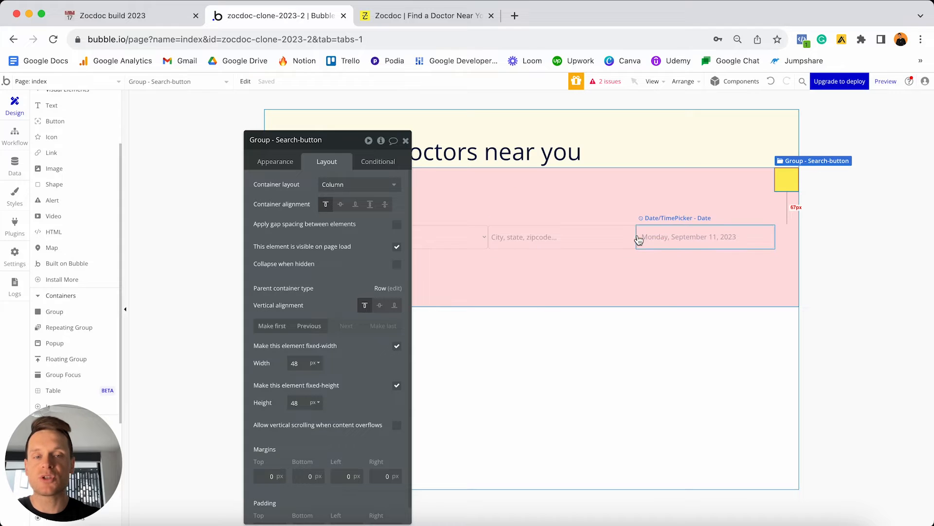
{"action": "left_click", "coordinate": [685, 242]}
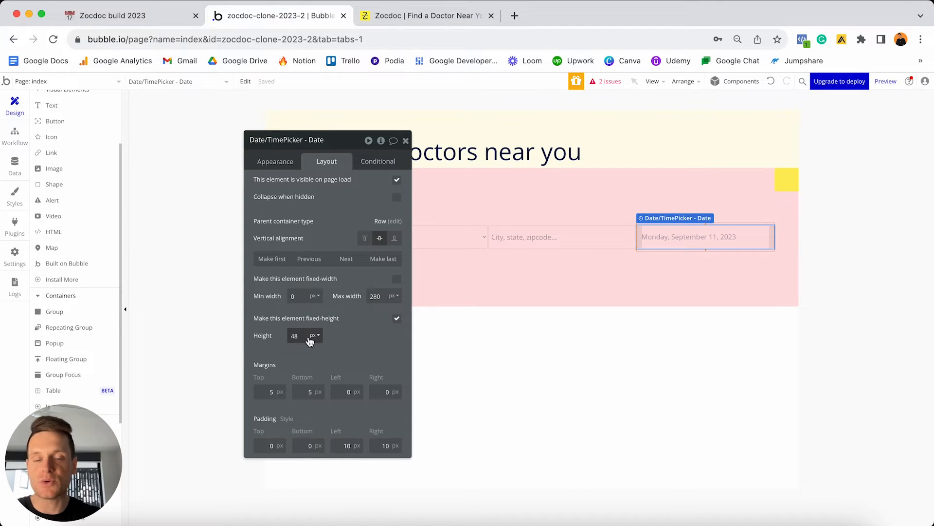
{"action": "left_click", "coordinate": [779, 178]}
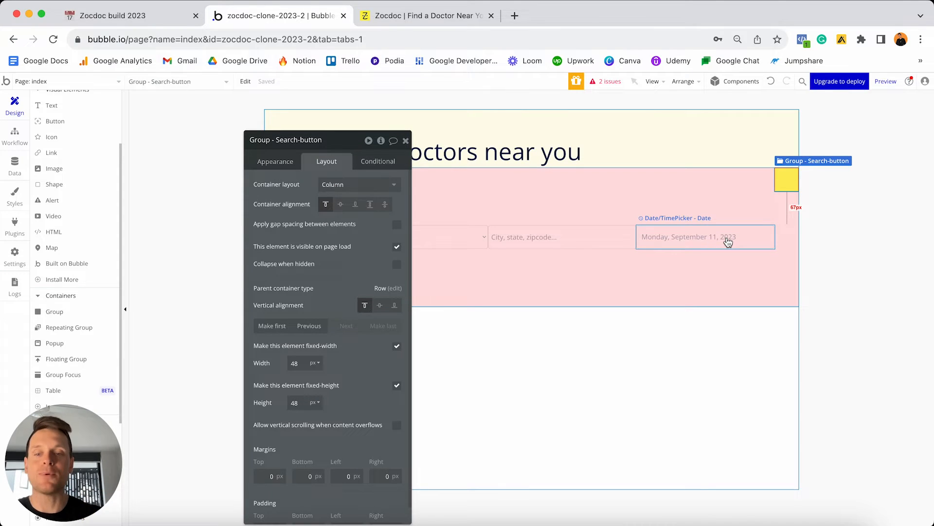
Centre the square vertically in the row with 5 px top and bottom margins.
{"action": "left_click", "coordinate": [379, 305]}
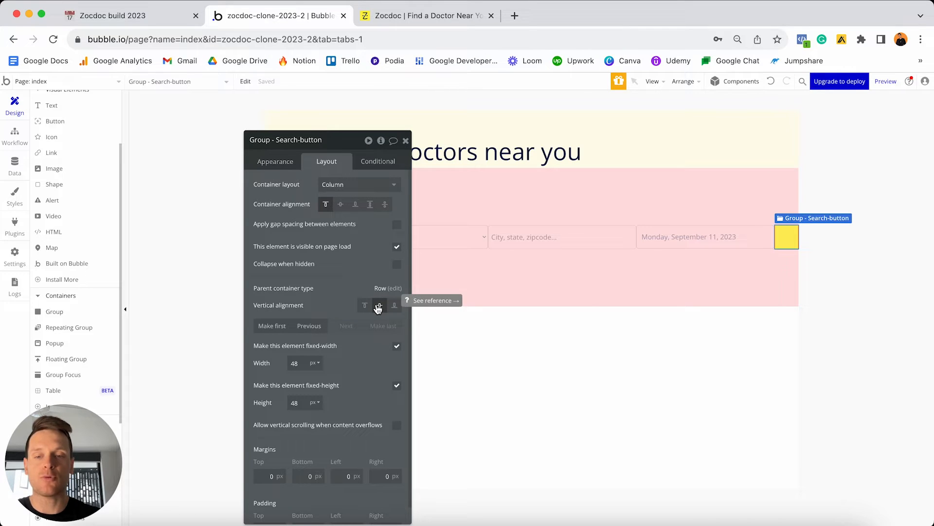
{"action": "left_click", "coordinate": [257, 475]}
{"action": "type", "text": "5"}
{"action": "left_click", "coordinate": [306, 473]}
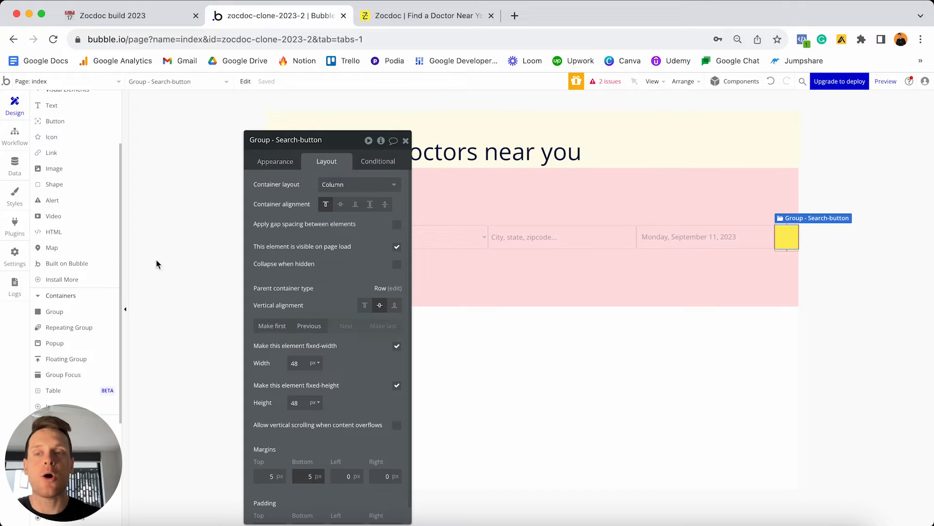
{"action": "scroll", "coordinate": [92, 253], "scroll_direction": "up", "scroll_amount": 1}
{"action": "scroll", "coordinate": [92, 254], "scroll_direction": "up", "scroll_amount": 5}
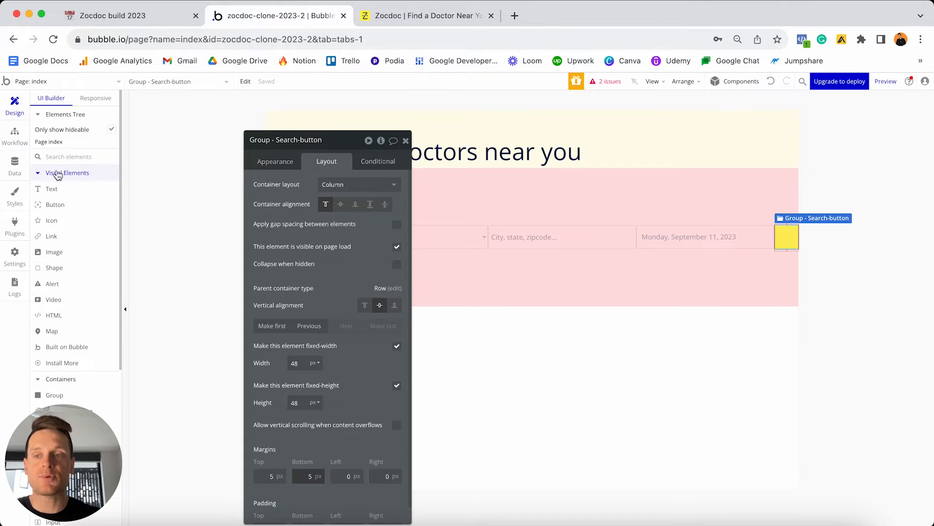
Drop an fa-search magnifier icon into the yellow square and colour it #333333.
{"action": "left_click_drag", "start_coordinate": [52, 221], "coordinate": [786, 239]}
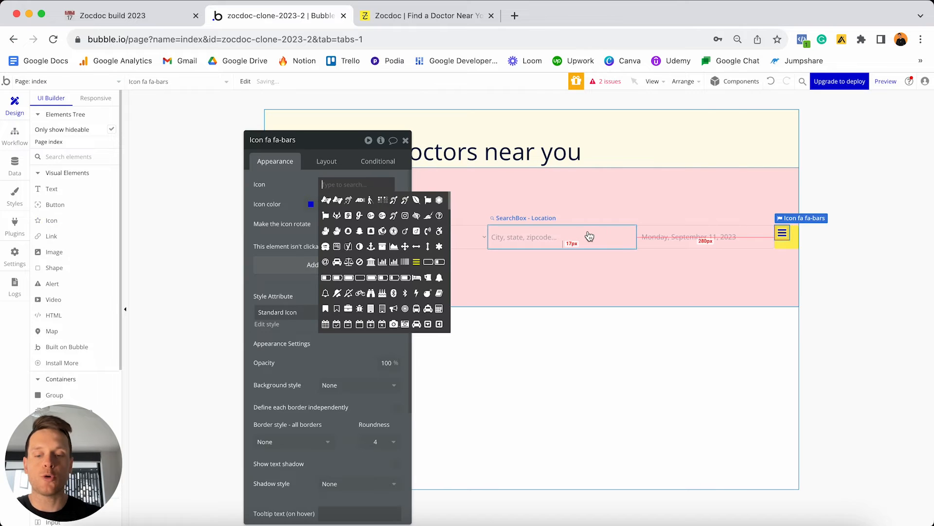
{"action": "type", "text": "search"}
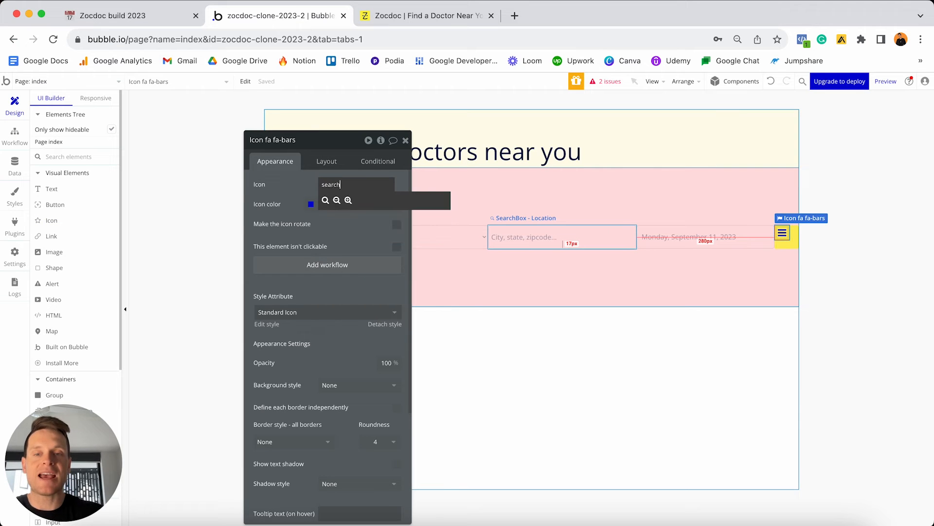
{"action": "left_click", "coordinate": [325, 200]}
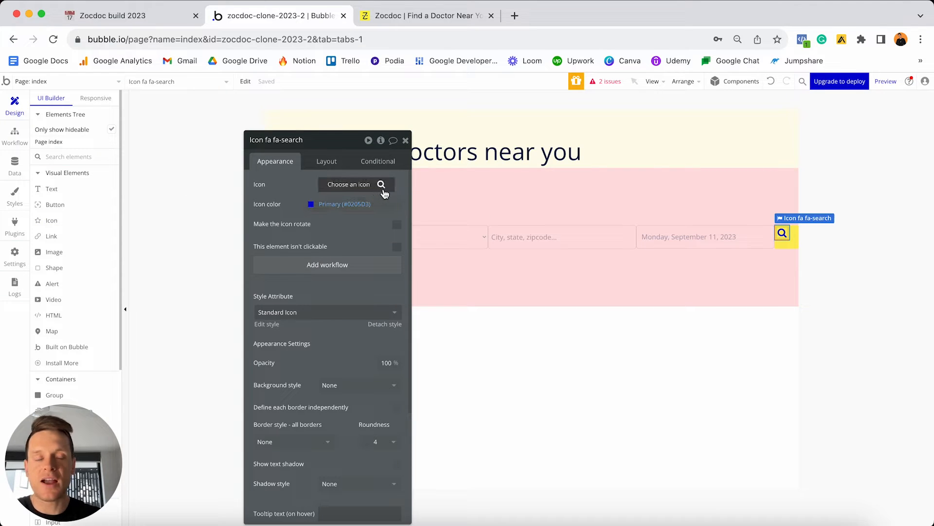
{"action": "left_click", "coordinate": [328, 204]}
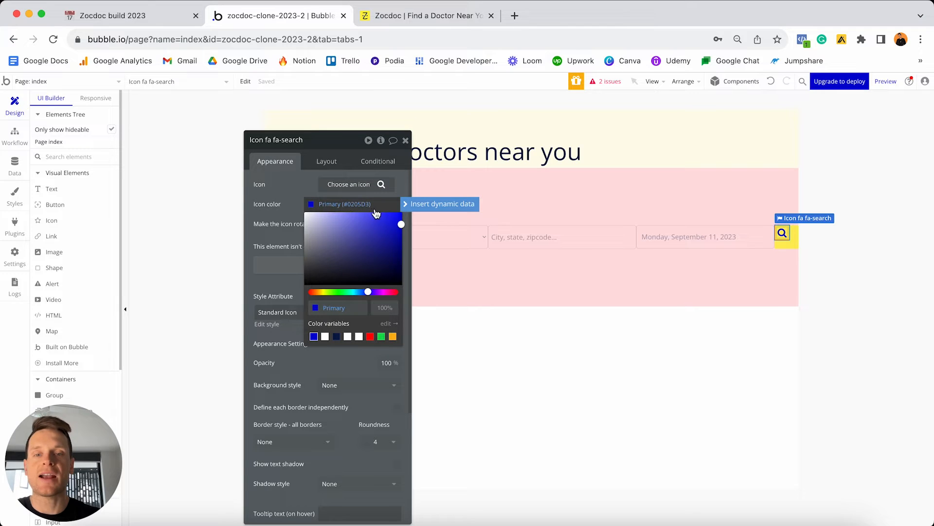
{"action": "key", "text": "BackSpace"}
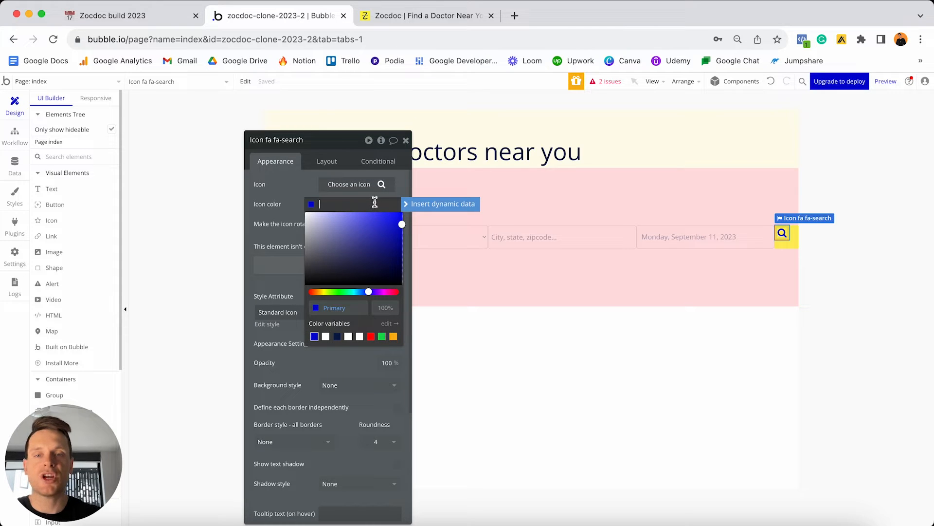
{"action": "type", "text": "#333333"}
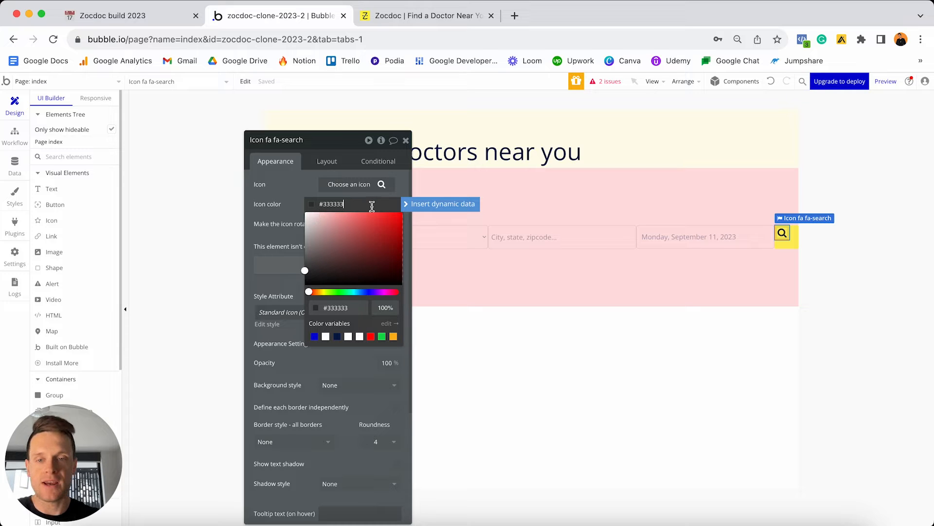
{"action": "left_click", "coordinate": [287, 195]}
Centre the magnifier icon horizontally within the yellow search-button square.
{"action": "left_click", "coordinate": [322, 167]}
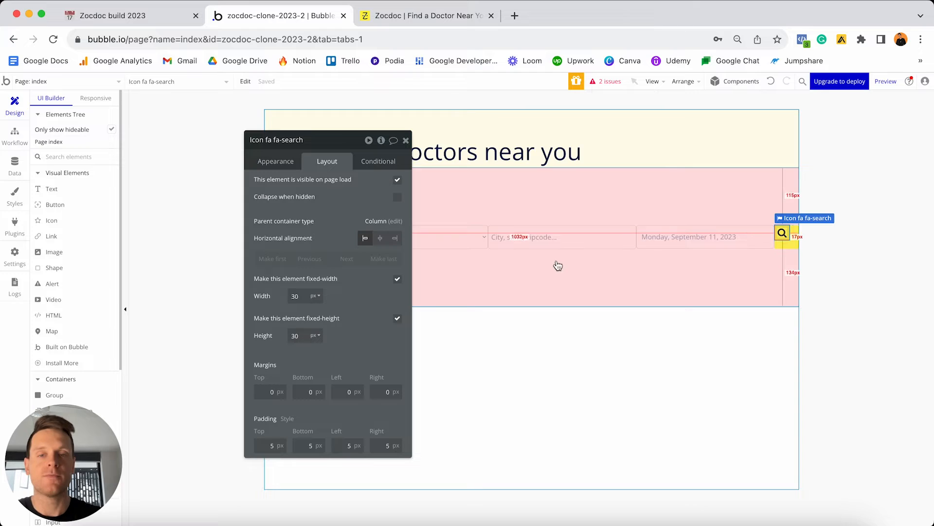
{"action": "left_click", "coordinate": [380, 238]}
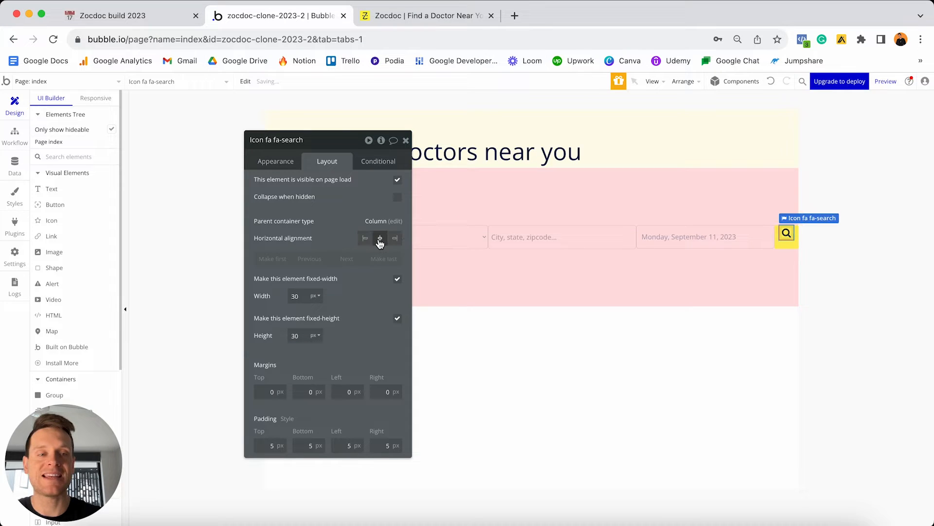
{"action": "left_click", "coordinate": [787, 249]}
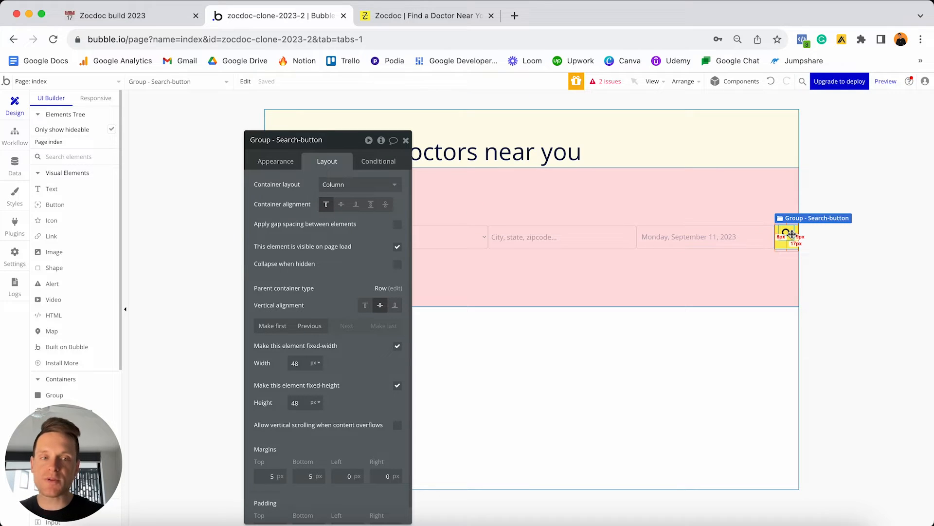
Set the search-button group's container alignment to Centered so the icon is vertically centred.
{"action": "mouse_move", "coordinate": [792, 235]}
{"action": "left_mouse_down"}
{"action": "mouse_move", "coordinate": [559, 223]}
{"action": "mouse_move", "coordinate": [716, 210]}
{"action": "mouse_move", "coordinate": [786, 236]}
{"action": "left_mouse_up"}
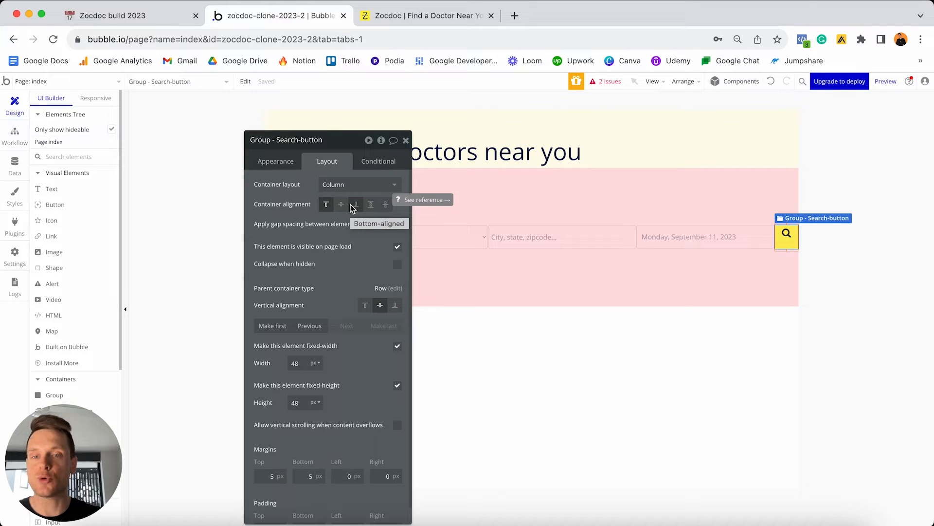
{"action": "left_click", "coordinate": [340, 204]}
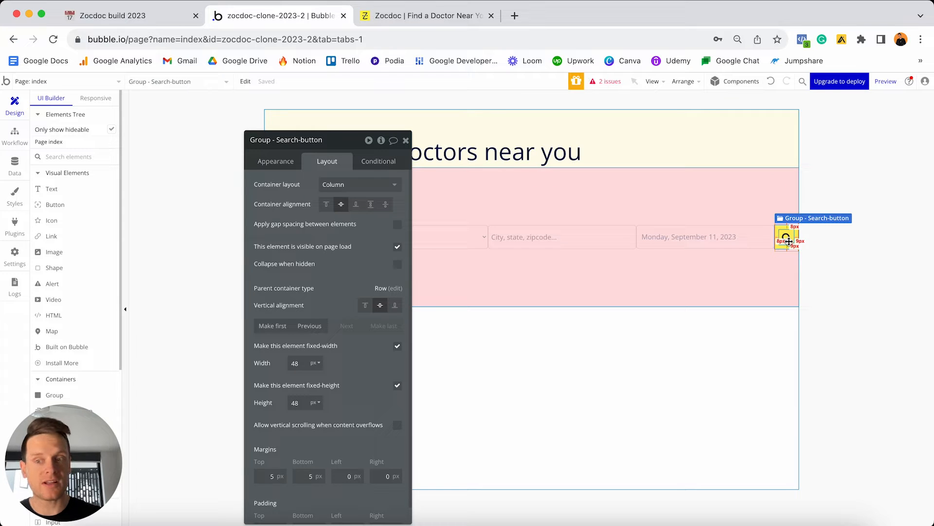
{"action": "left_click", "coordinate": [357, 207]}
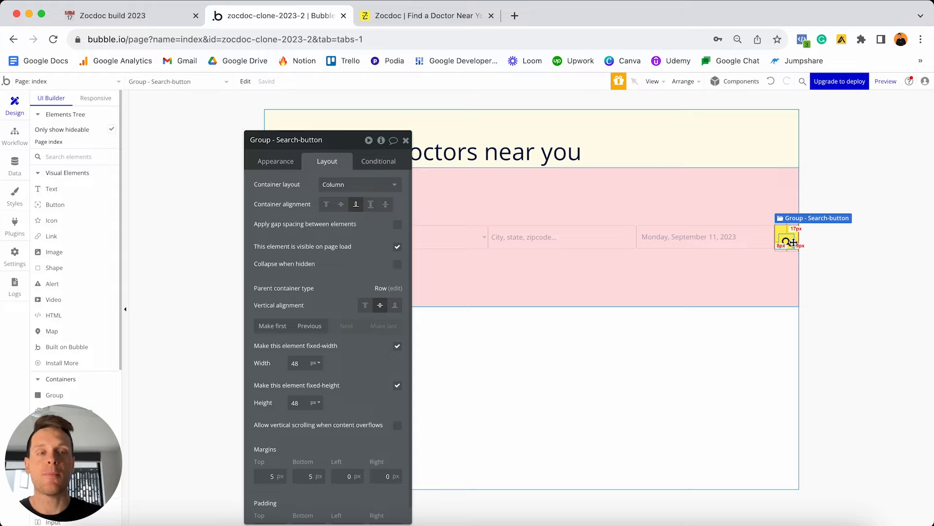
{"action": "left_click", "coordinate": [340, 207]}
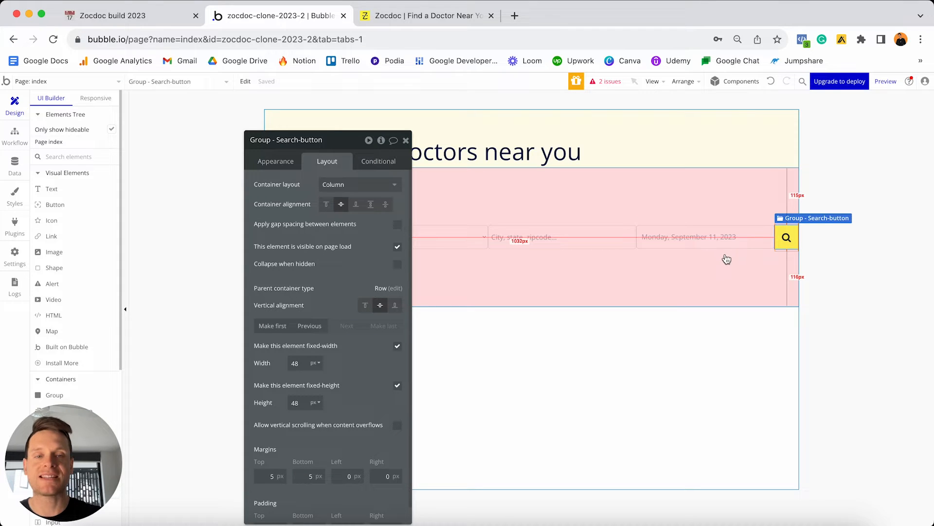
{"action": "left_click", "coordinate": [651, 276]}
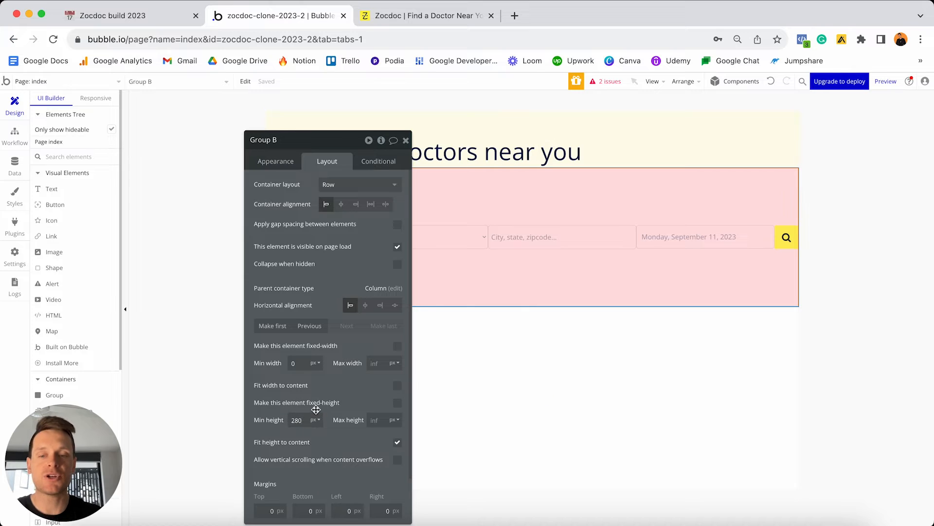
Give Group B a 0 min height, 20 px top, left and right margins, and 100 px bottom margin.
{"action": "type", "text": "0"}
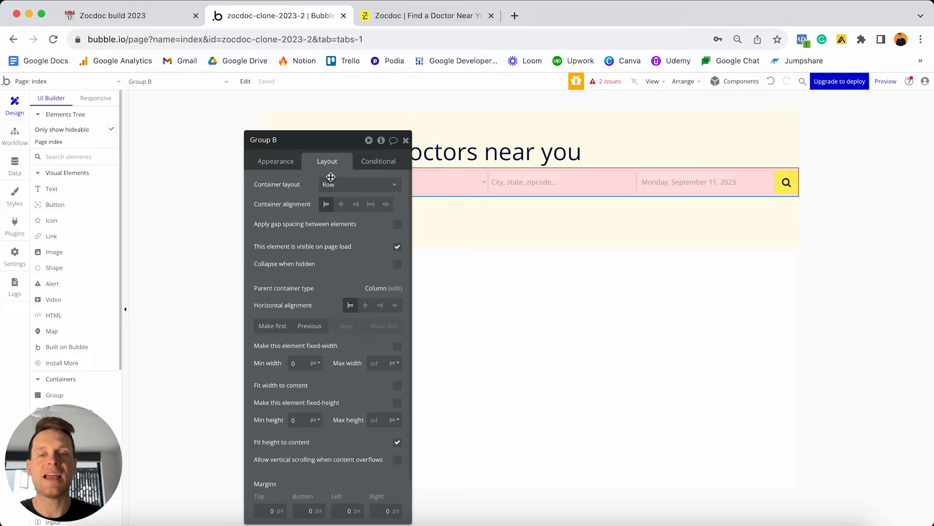
{"action": "left_click_drag", "start_coordinate": [333, 144], "coordinate": [738, 121]}
{"action": "left_click", "coordinate": [665, 487]}
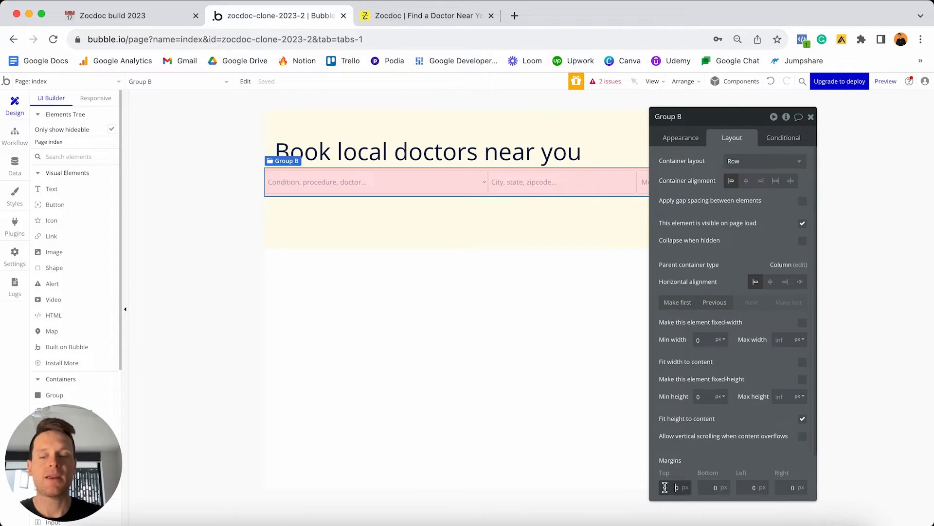
{"action": "type", "text": "2"}
{"action": "left_click", "coordinate": [707, 486]}
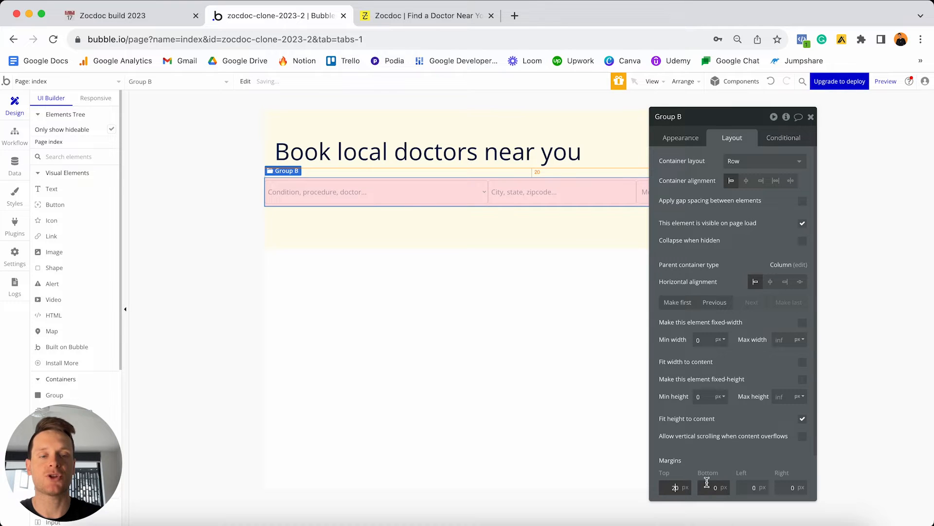
{"action": "type", "text": "100"}
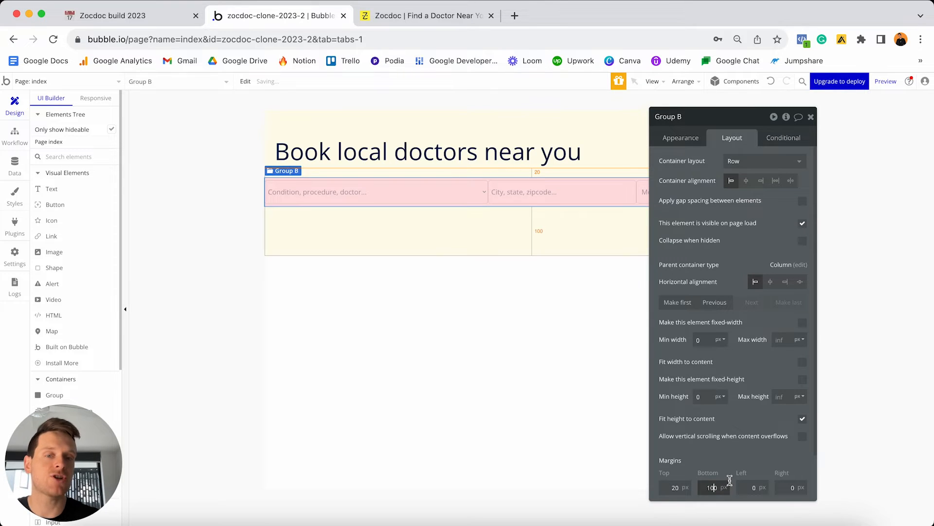
{"action": "left_click", "coordinate": [749, 486]}
{"action": "type", "text": "2"}
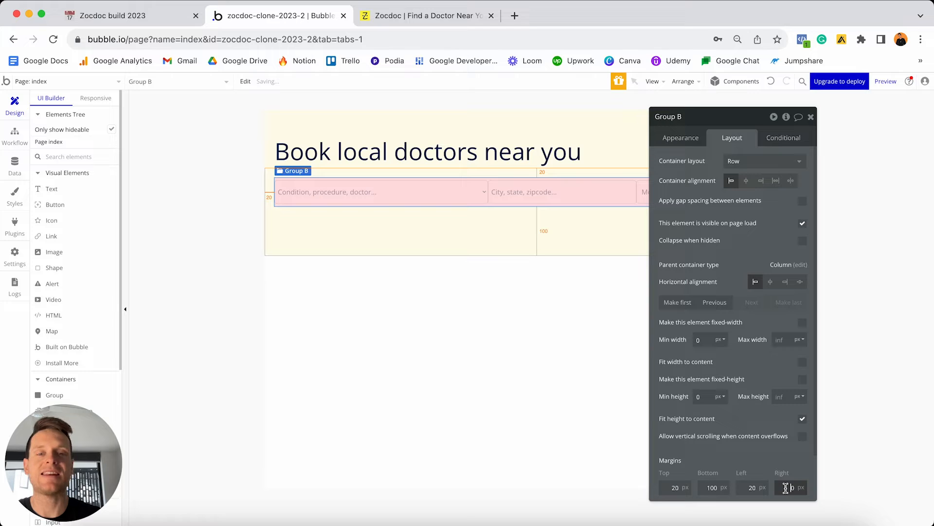
{"action": "left_click", "coordinate": [810, 120]}
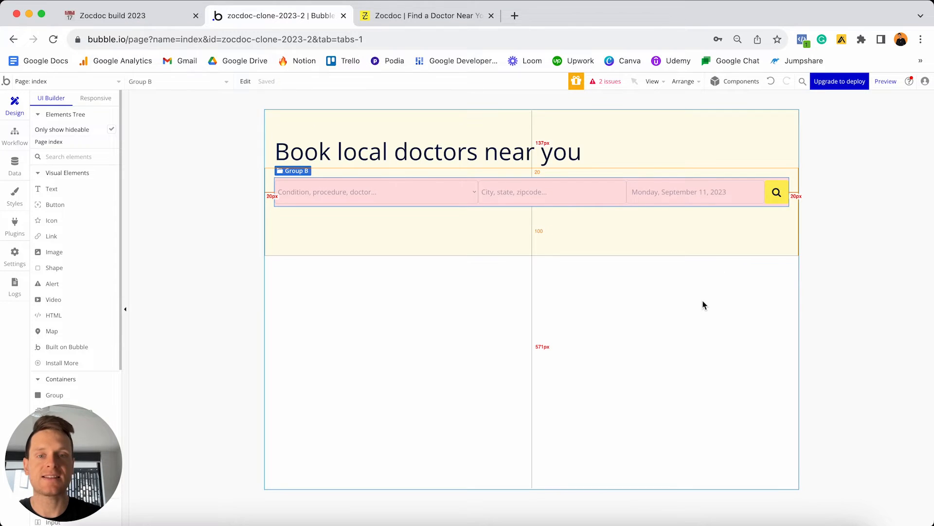
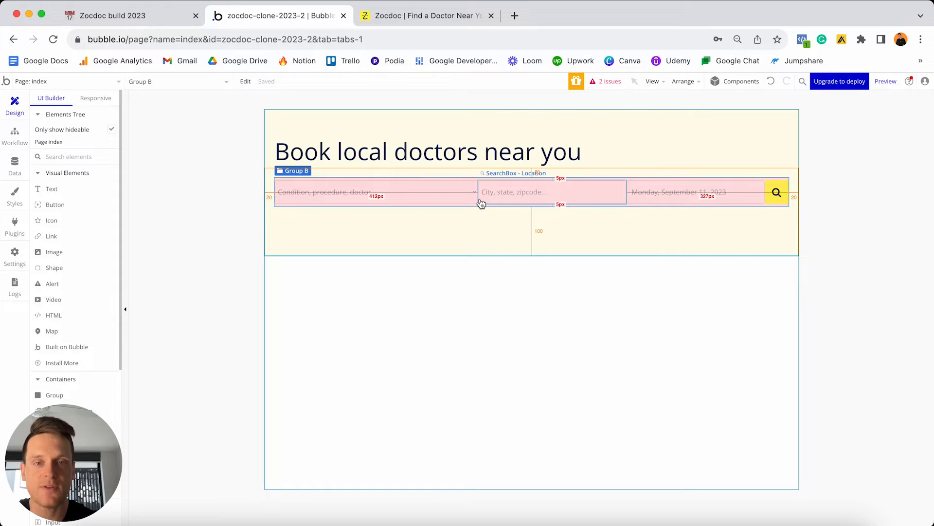
Define Dropdown - Specialty's borders independently and set its top-right and bottom-right radii to 0.
{"action": "double_click", "coordinate": [455, 195]}
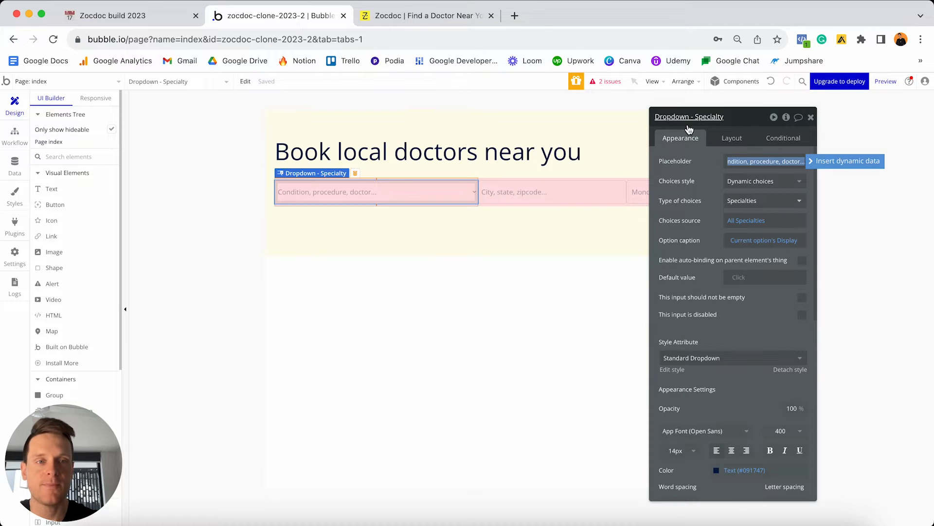
{"action": "scroll", "coordinate": [725, 211], "scroll_direction": "down", "scroll_amount": 3}
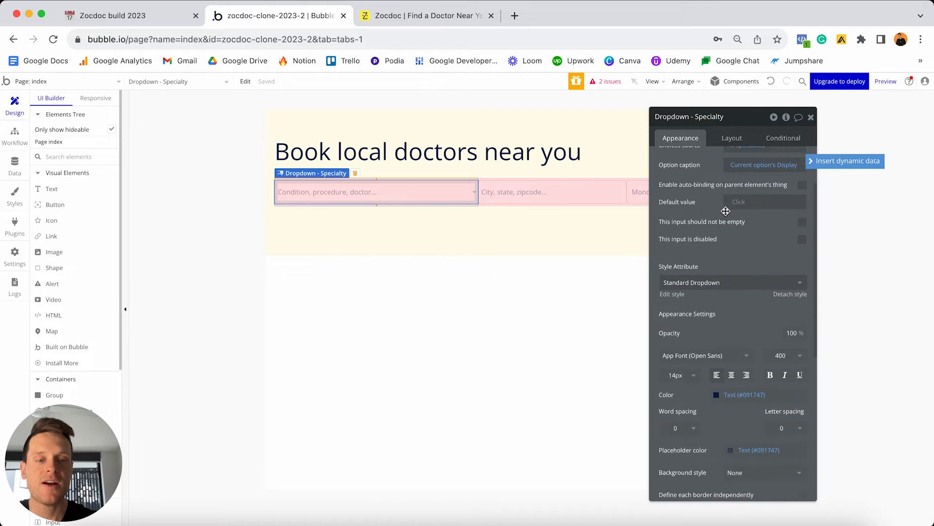
{"action": "scroll", "coordinate": [725, 211], "scroll_direction": "down", "scroll_amount": 8}
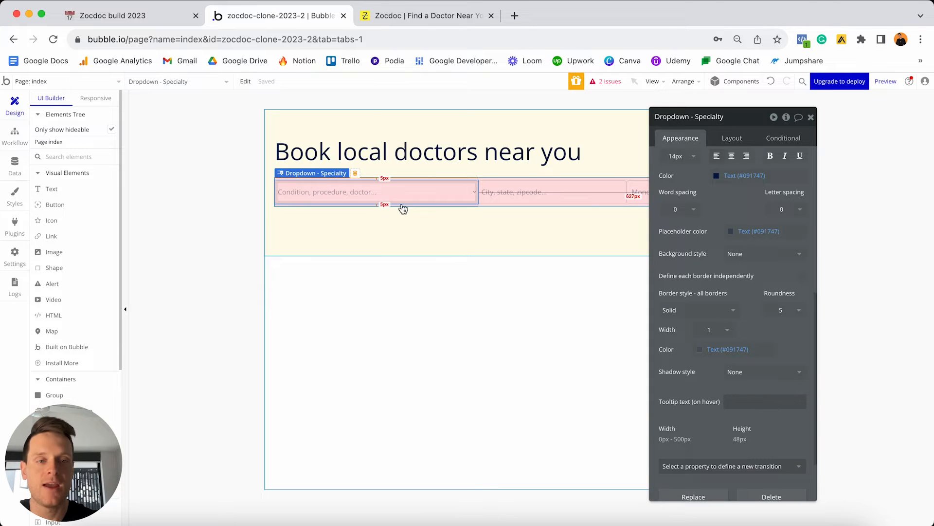
{"action": "left_click", "coordinate": [802, 276]}
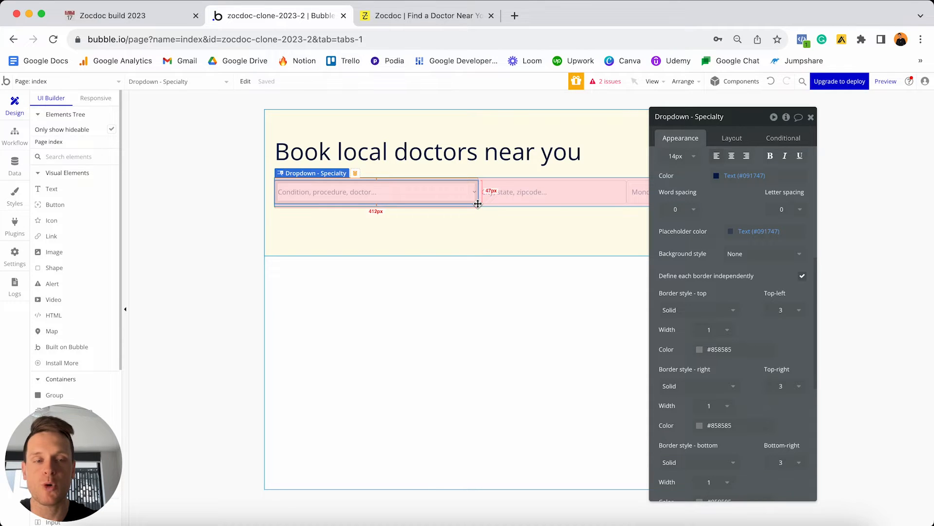
{"action": "scroll", "coordinate": [791, 292], "scroll_direction": "down", "scroll_amount": 3}
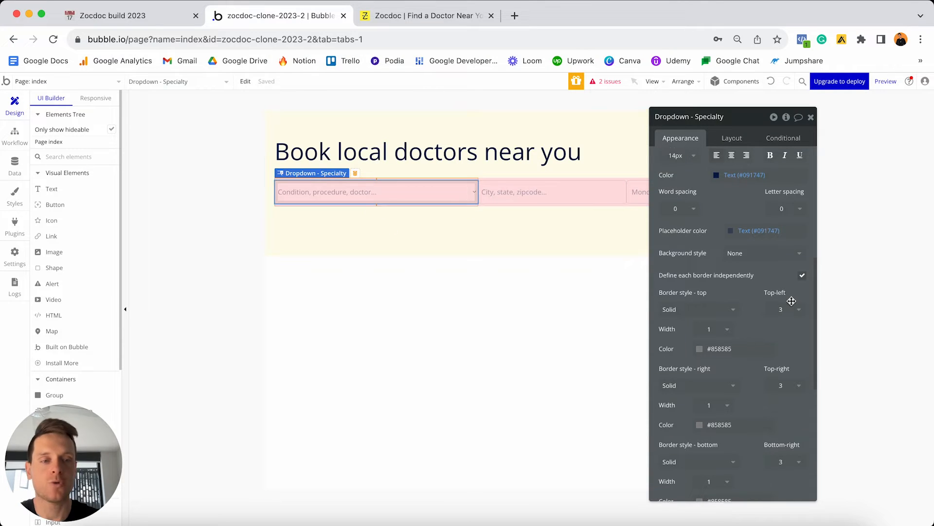
{"action": "left_click", "coordinate": [784, 317]}
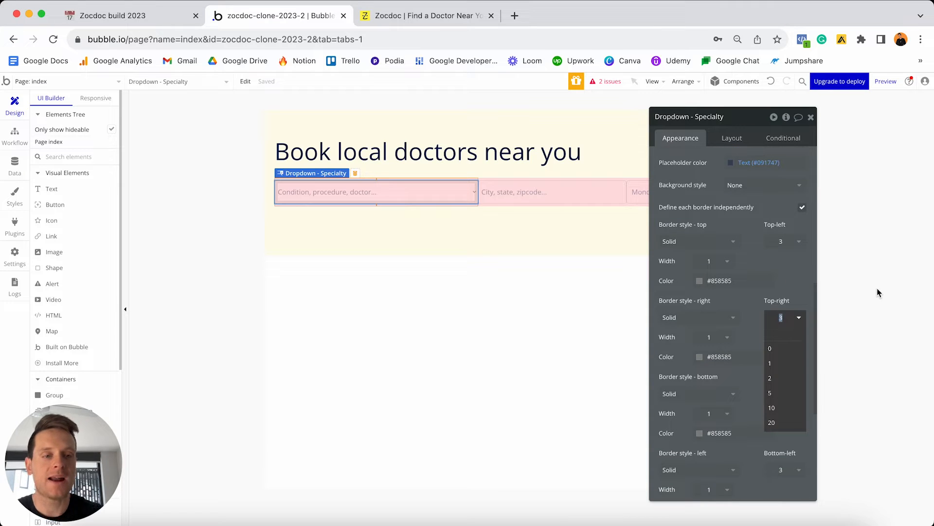
{"action": "key", "text": "Return"}
{"action": "scroll", "coordinate": [789, 328], "scroll_direction": "down", "scroll_amount": 1}
{"action": "left_click", "coordinate": [784, 366]}
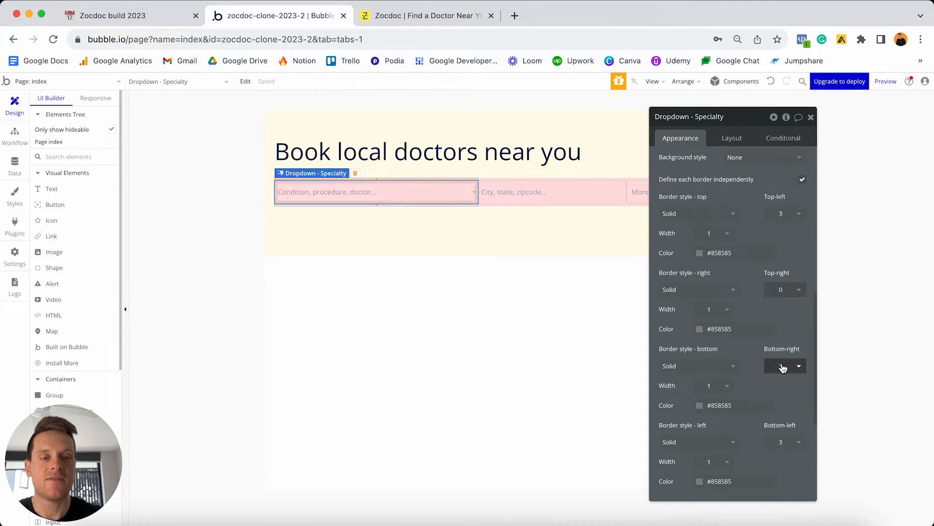
{"action": "key", "text": "Return"}
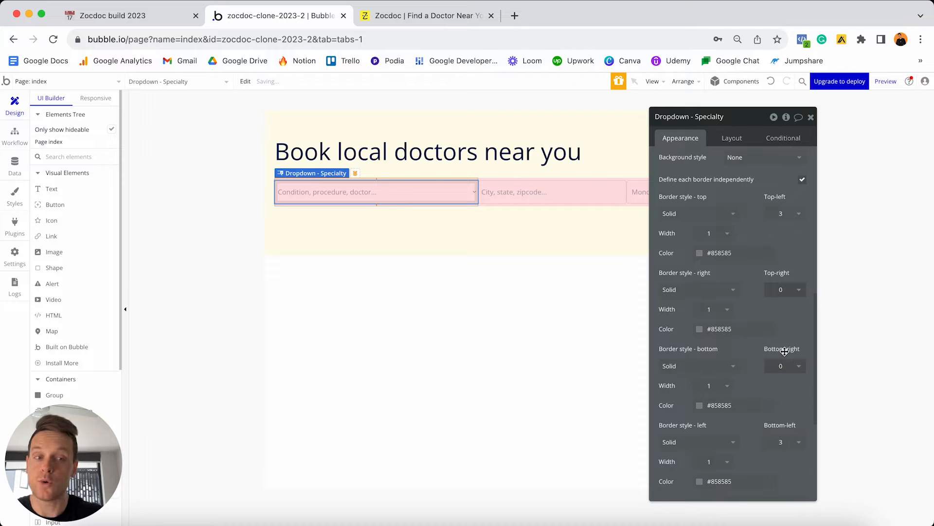
{"action": "left_click", "coordinate": [552, 195]}
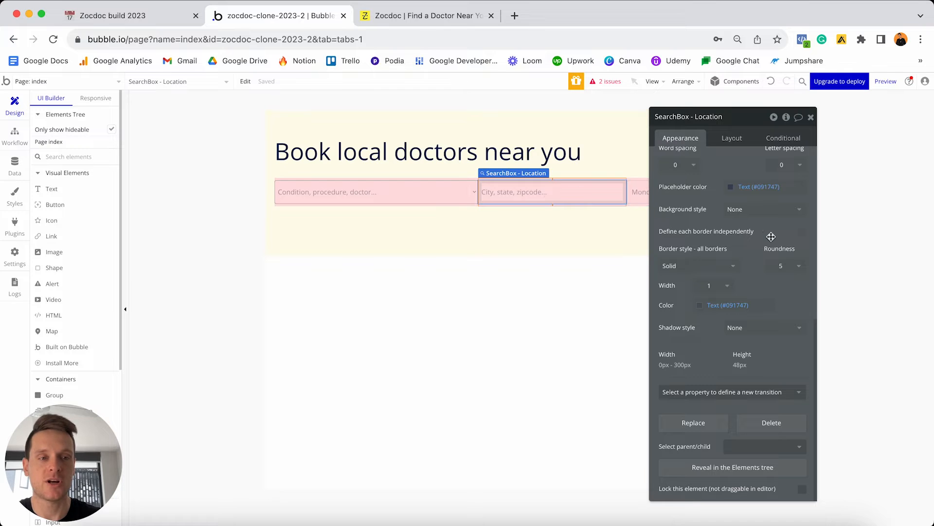
Use one border setting for SearchBox - Location and set its roundness to 0.
{"action": "left_click", "coordinate": [802, 232]}
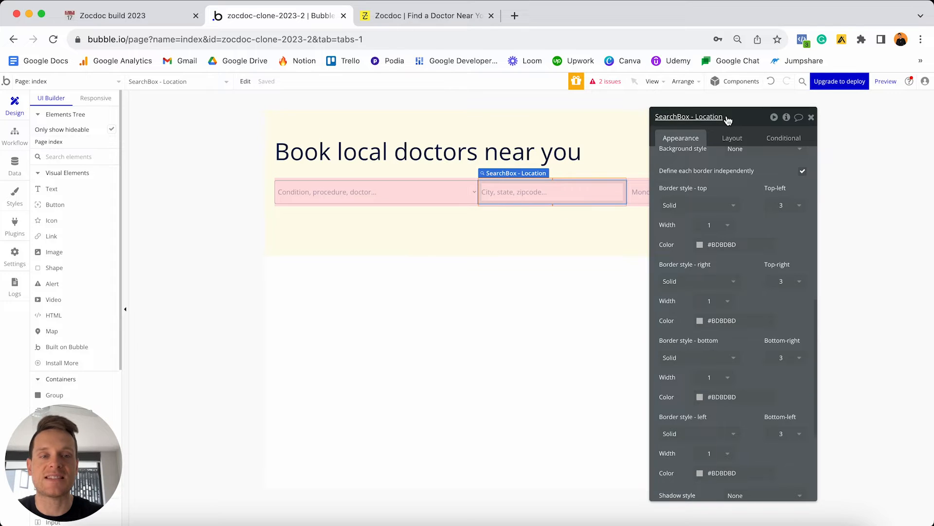
{"action": "left_click_drag", "start_coordinate": [691, 124], "coordinate": [747, 214]}
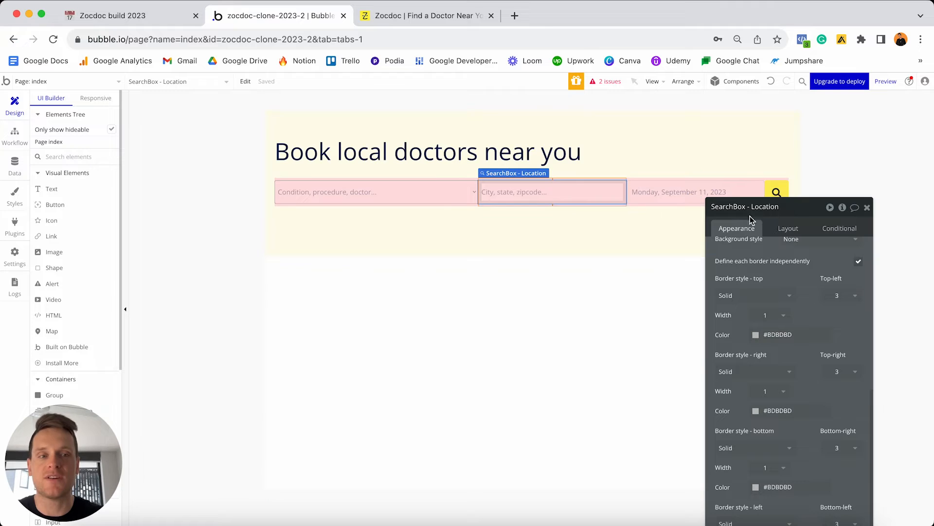
{"action": "left_click_drag", "start_coordinate": [770, 217], "coordinate": [761, 147]}
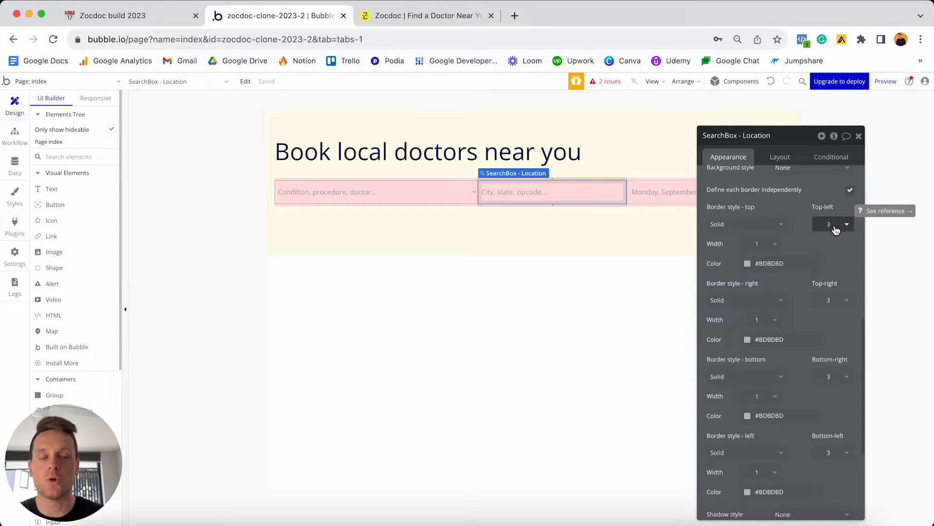
{"action": "left_click", "coordinate": [851, 190]}
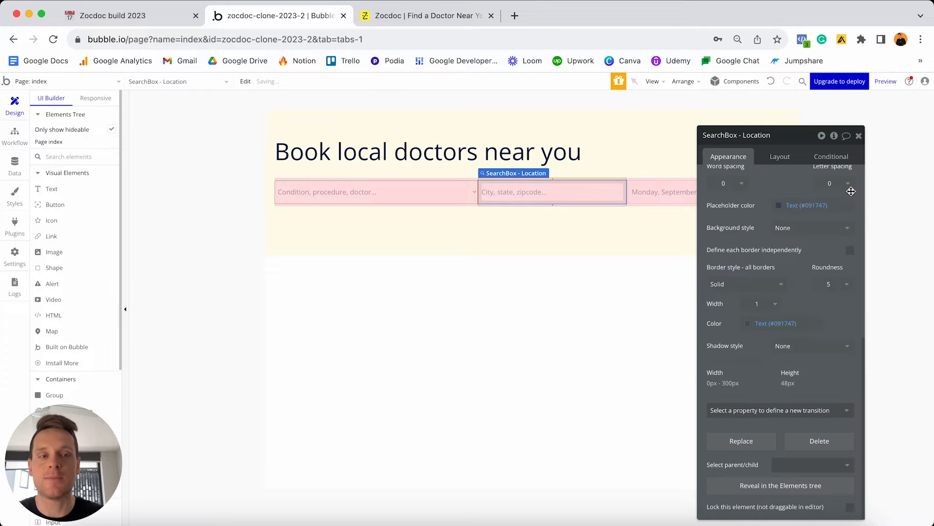
{"action": "left_click", "coordinate": [830, 285]}
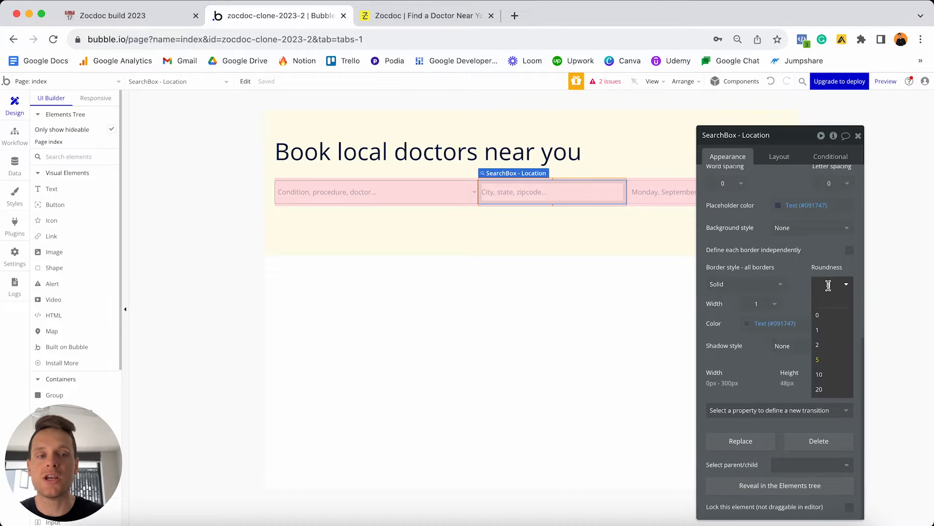
{"action": "left_click", "coordinate": [824, 317]}
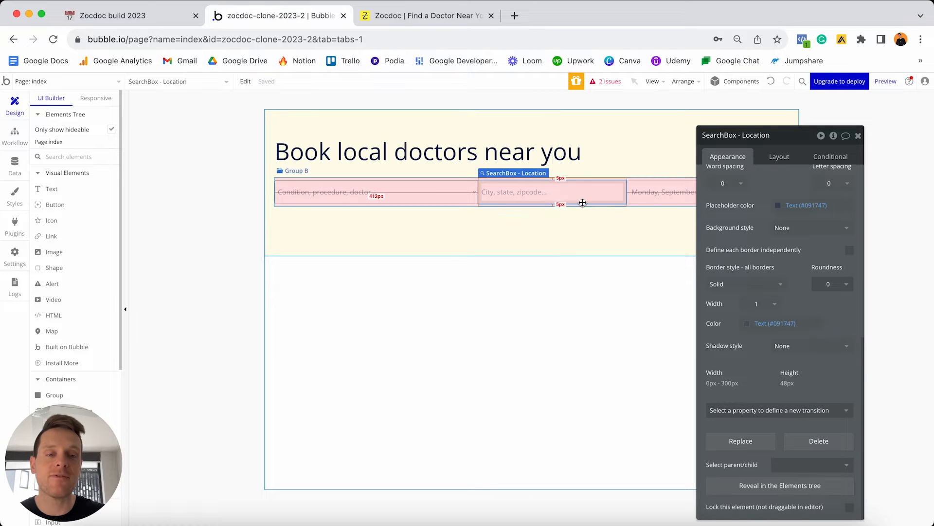
Select the Date/TimePicker and move its property editor to the left.
{"action": "left_click", "coordinate": [635, 213]}
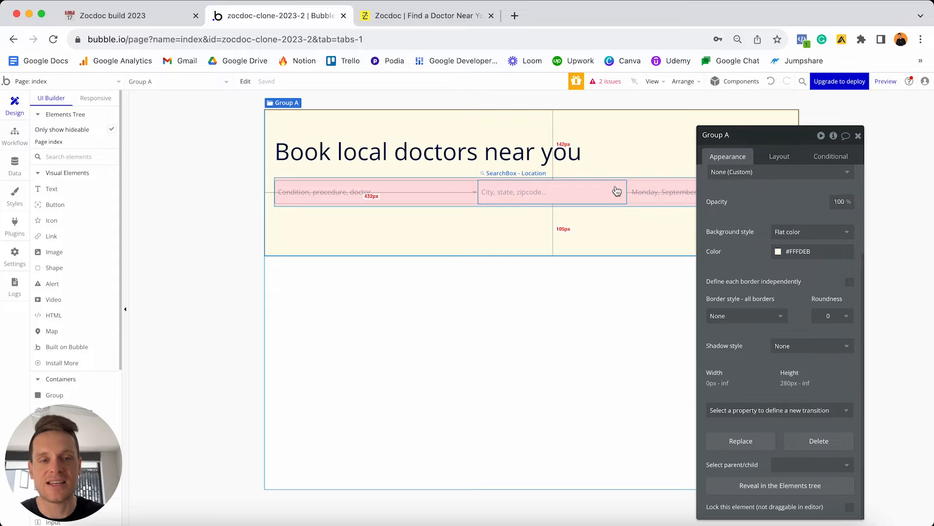
{"action": "left_click", "coordinate": [651, 192]}
{"action": "left_click_drag", "start_coordinate": [709, 137], "coordinate": [364, 131]}
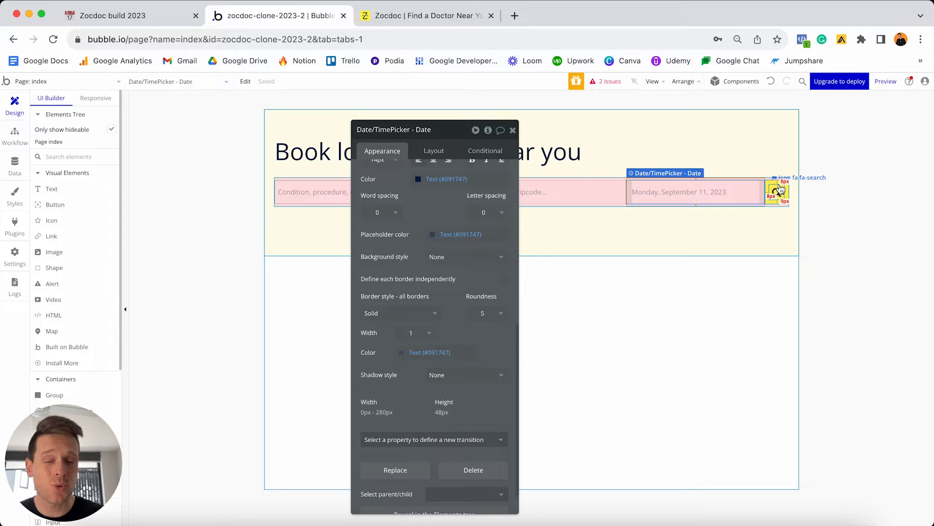
Set the date field's roundness to 0, then select the Search-button group.
{"action": "left_click", "coordinate": [483, 313]}
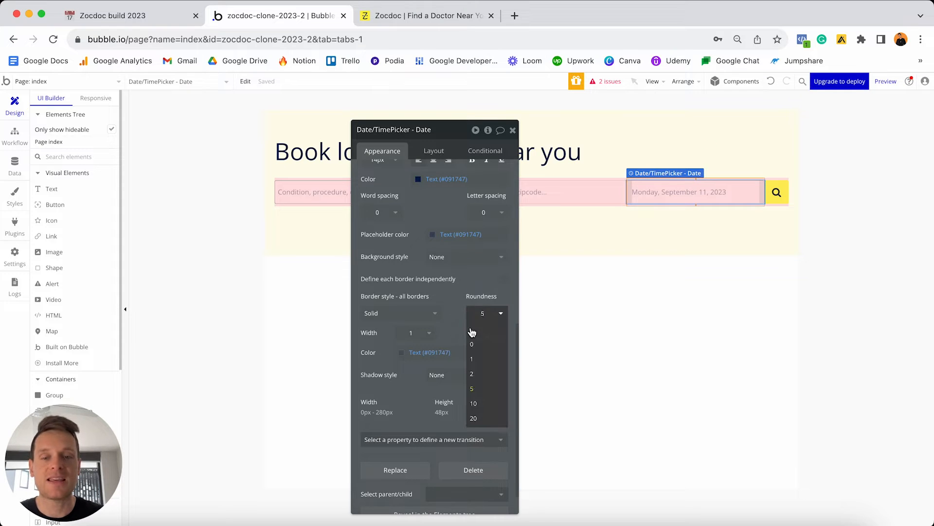
{"action": "left_click", "coordinate": [480, 345]}
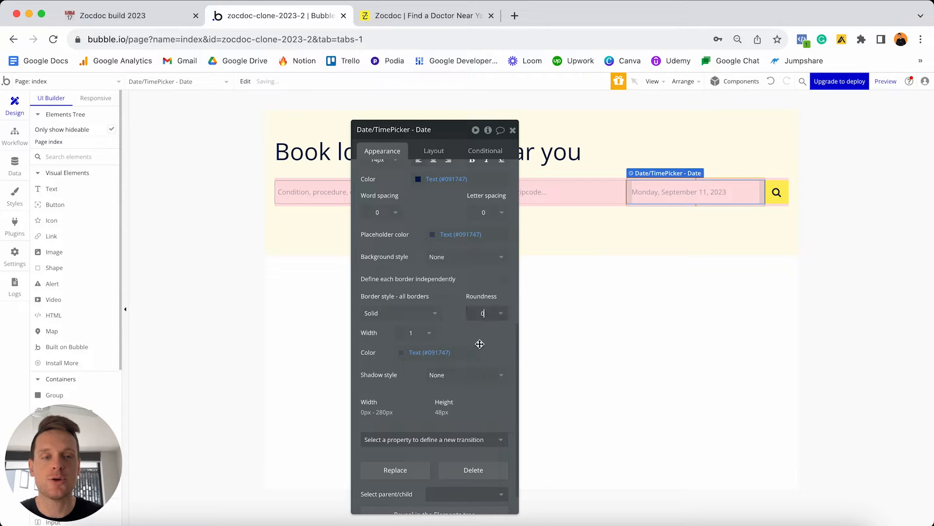
{"action": "left_click", "coordinate": [779, 187]}
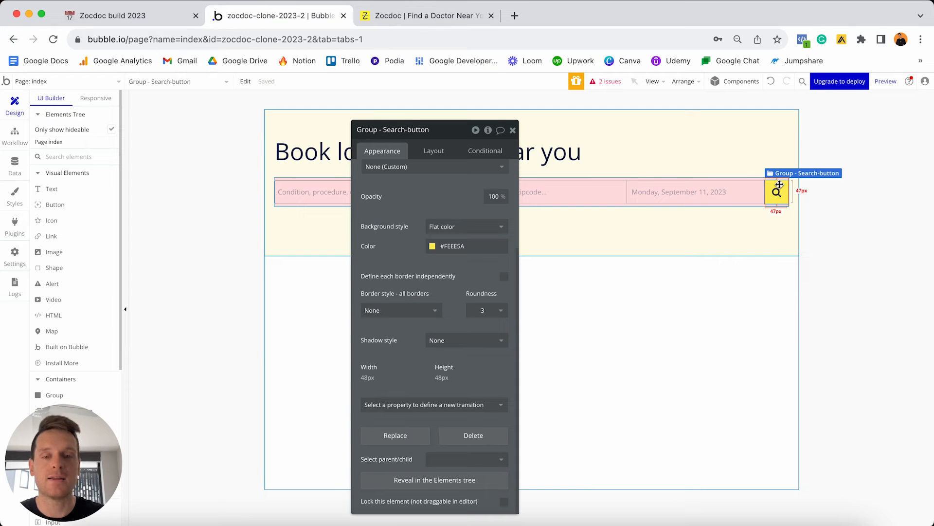
{"action": "left_click_drag", "start_coordinate": [779, 185], "coordinate": [493, 280]}
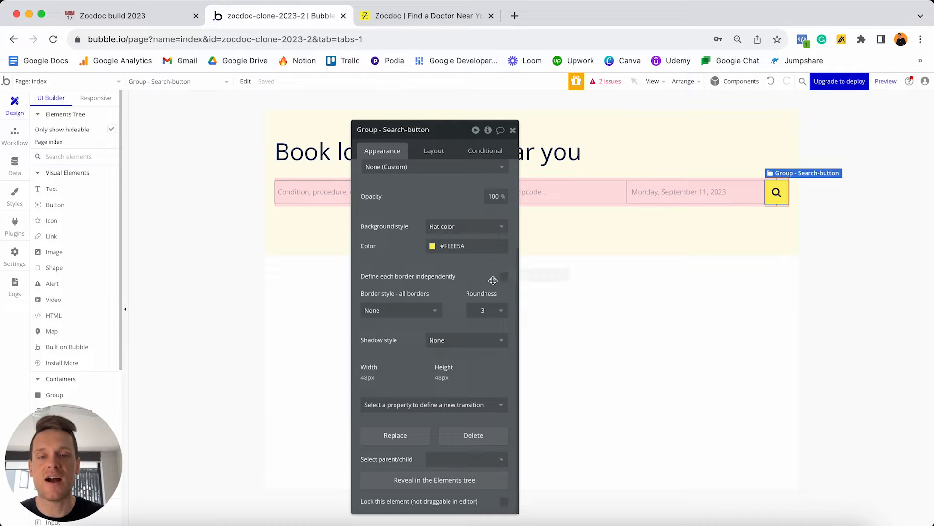
Define the search button's borders independently with top-right and bottom-right radii of 3.
{"action": "left_click", "coordinate": [505, 278]}
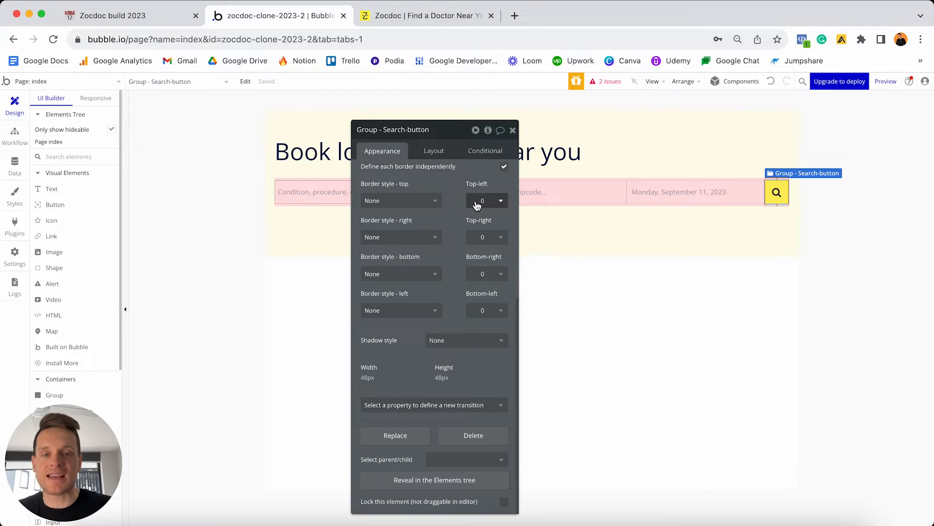
{"action": "left_click", "coordinate": [491, 236]}
{"action": "type", "text": "3"}
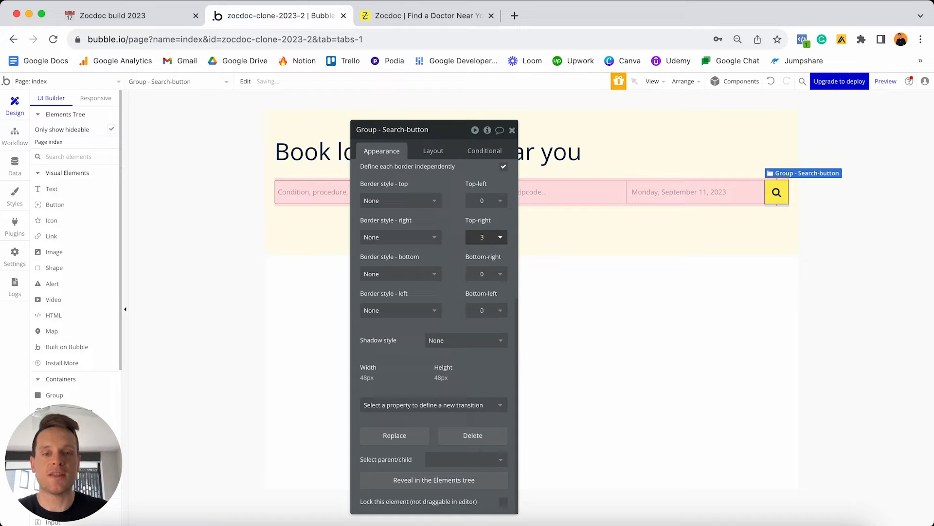
{"action": "left_click", "coordinate": [484, 272]}
{"action": "type", "text": "3"}
{"action": "key", "text": "Return"}
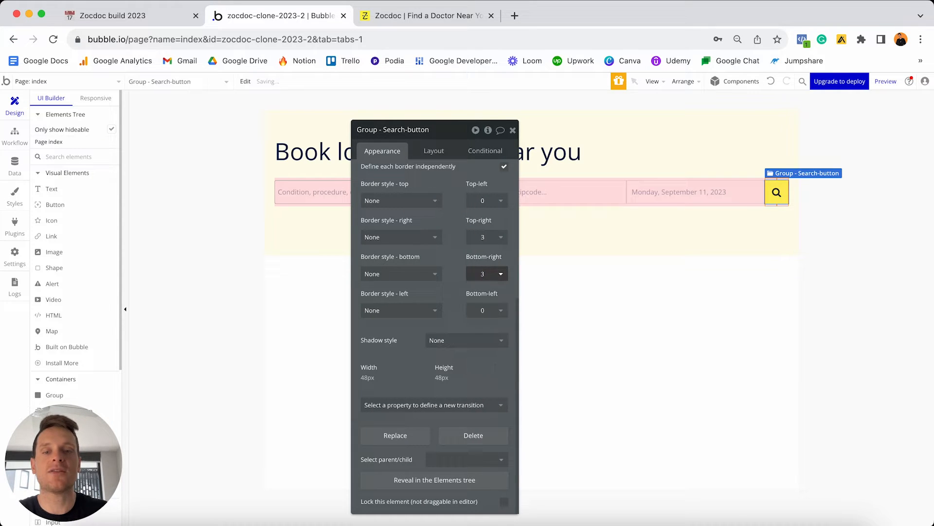
{"action": "left_click", "coordinate": [599, 302]}
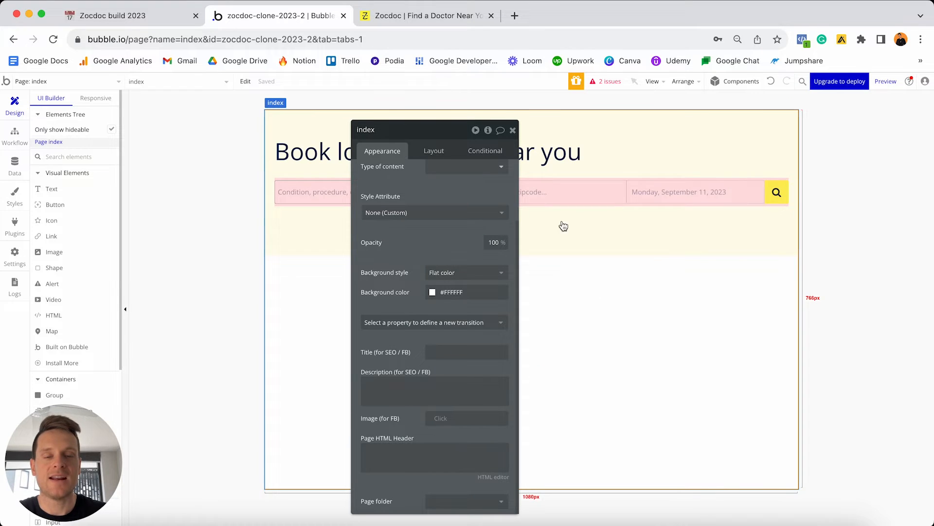
Change Group A's minimum height from 280 to 0 in its Layout settings.
{"action": "left_click", "coordinate": [513, 130]}
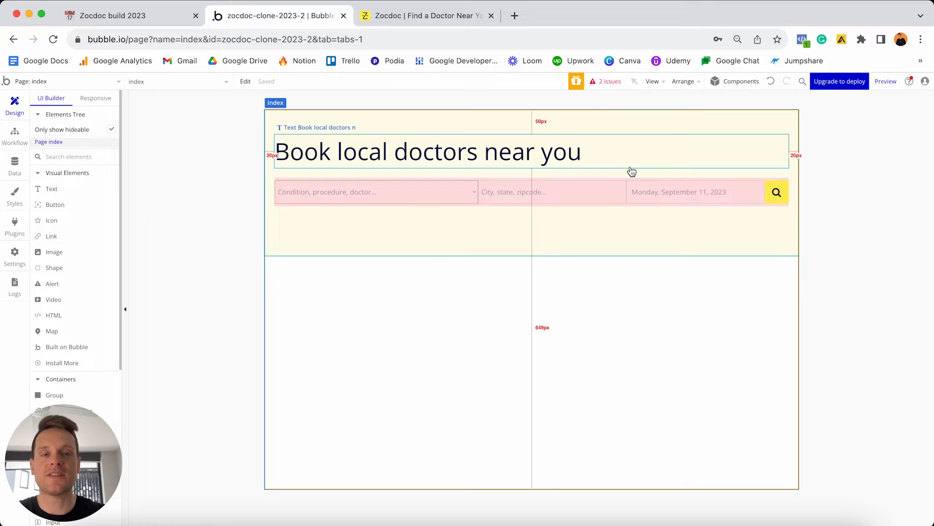
{"action": "double_click", "coordinate": [675, 123]}
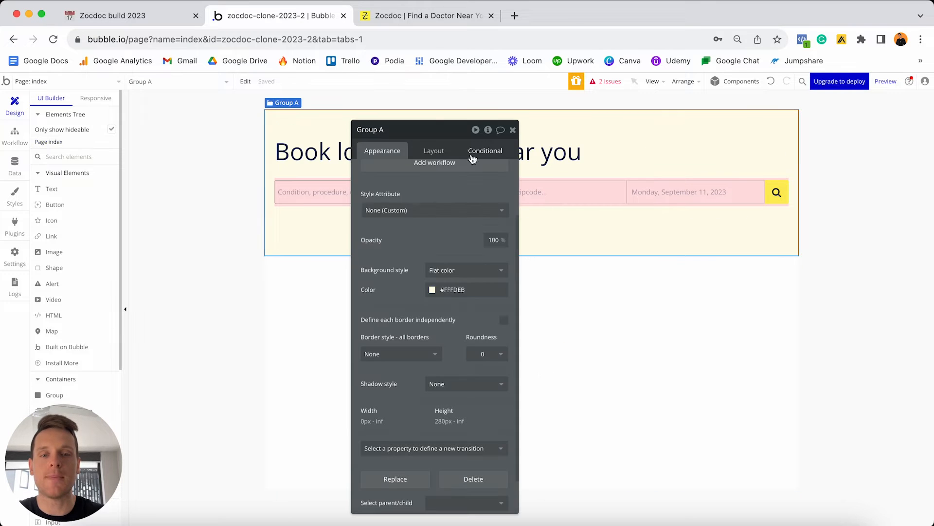
{"action": "left_click", "coordinate": [430, 154]}
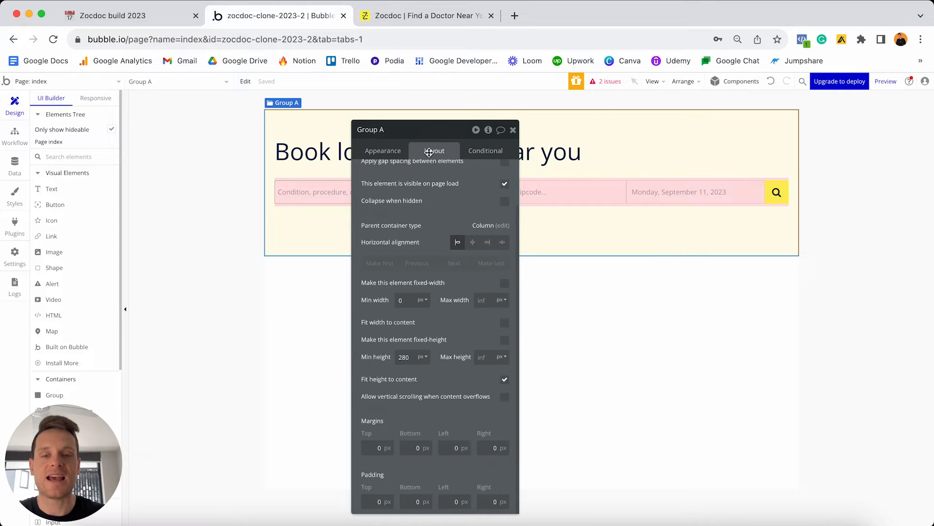
{"action": "double_click", "coordinate": [411, 358]}
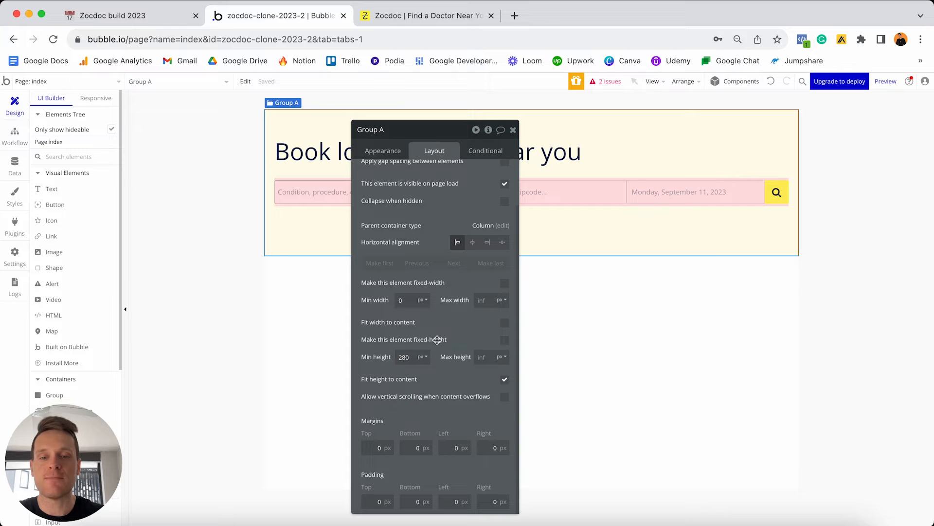
{"action": "type", "text": "0"}
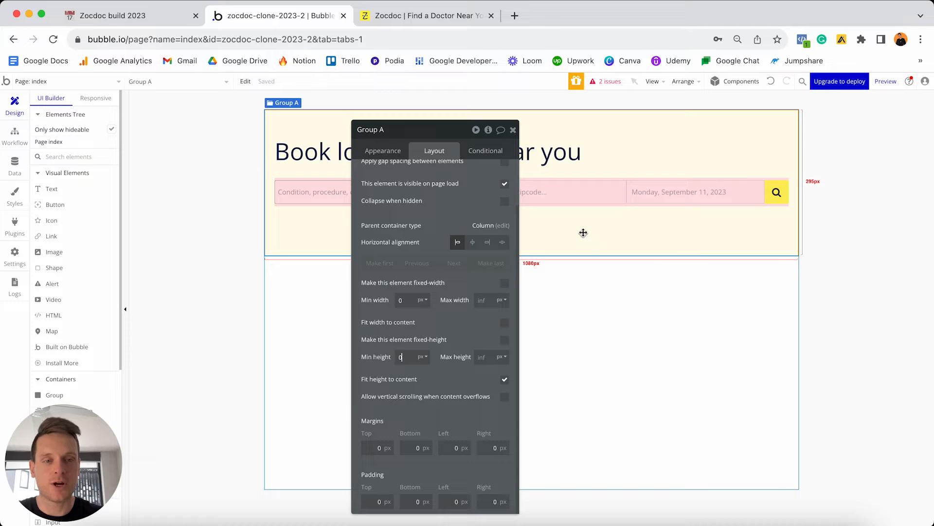
{"action": "left_click", "coordinate": [513, 129]}
{"action": "left_click", "coordinate": [580, 182]}
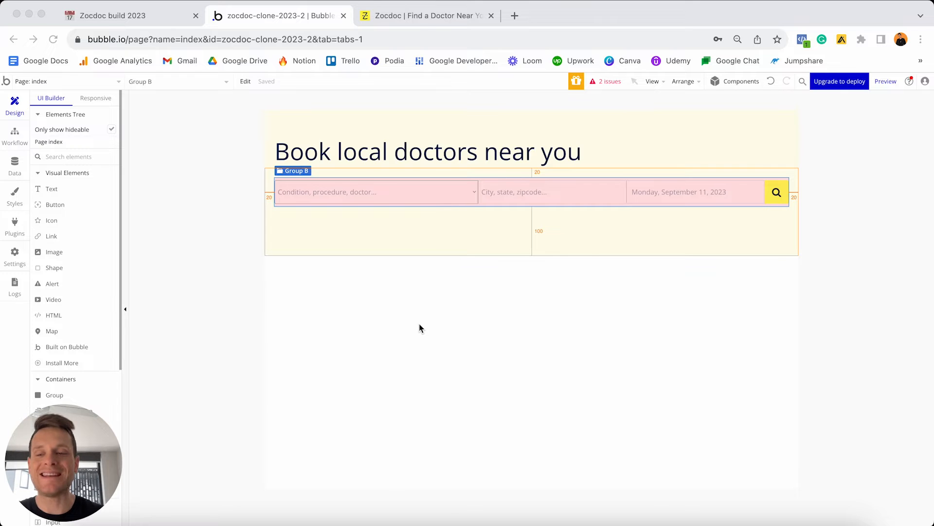
{"action": "left_click", "coordinate": [407, 15]}
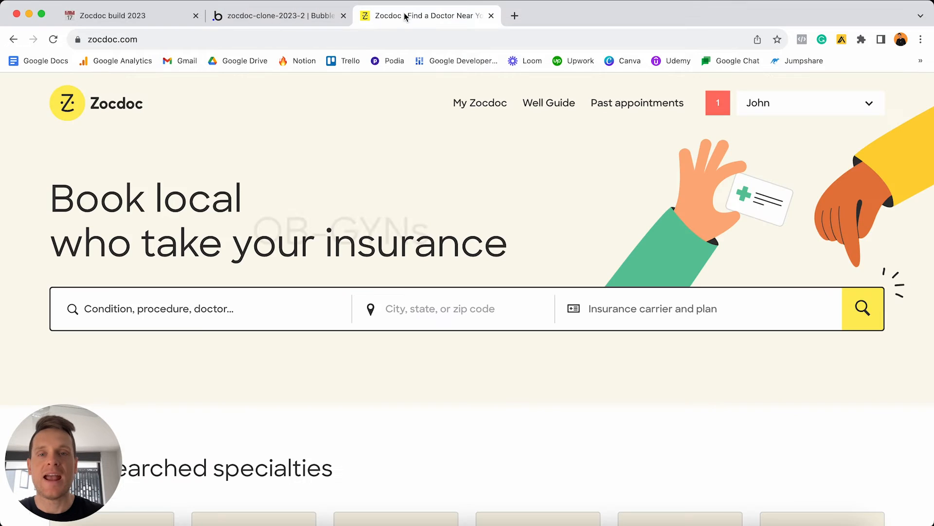
{"action": "scroll", "coordinate": [367, 319], "scroll_direction": "down", "scroll_amount": 5}
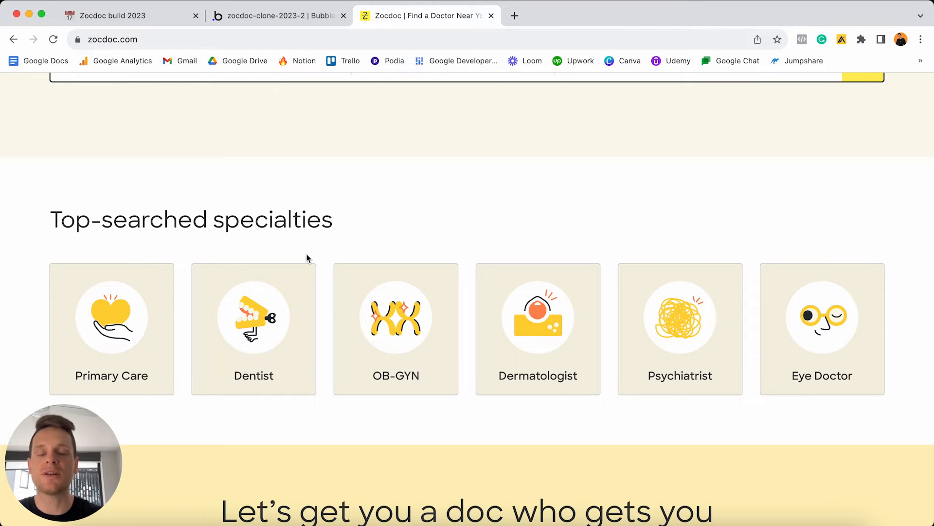
{"action": "left_click_drag", "start_coordinate": [50, 217], "coordinate": [363, 230]}
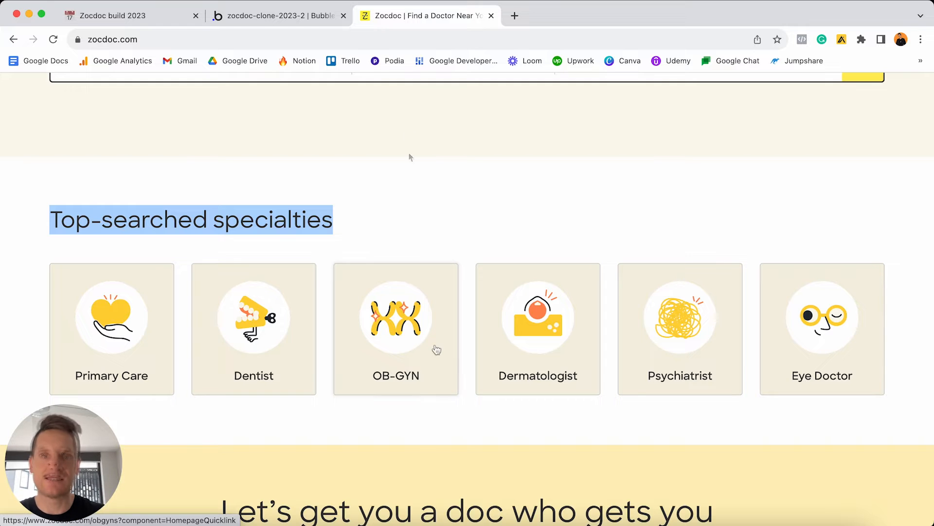
{"action": "left_click", "coordinate": [298, 17]}
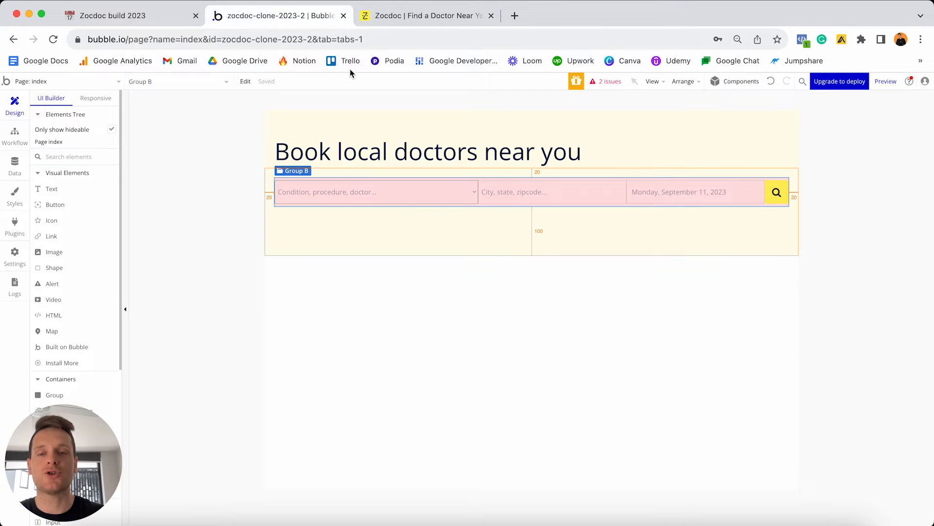
Place a Text element under the header reading 'Top Specialists'.
{"action": "left_click", "coordinate": [82, 186]}
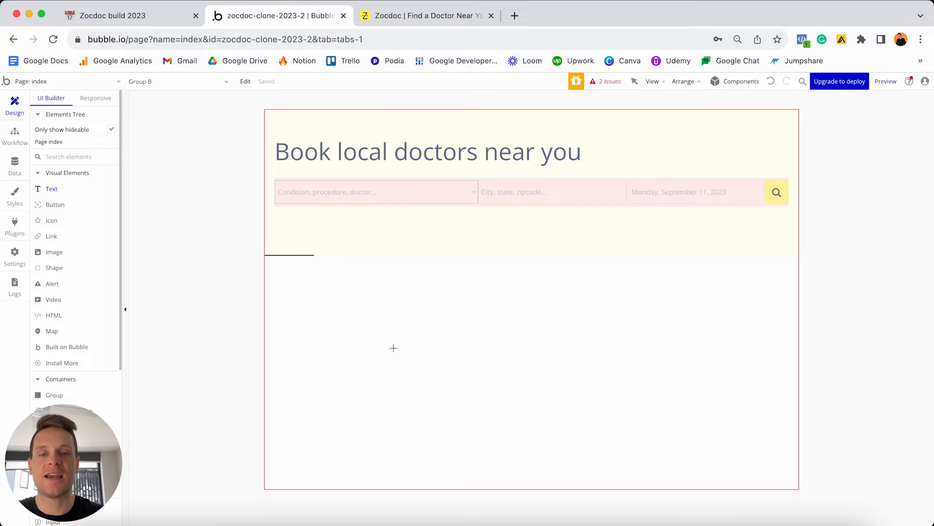
{"action": "left_click", "coordinate": [389, 366]}
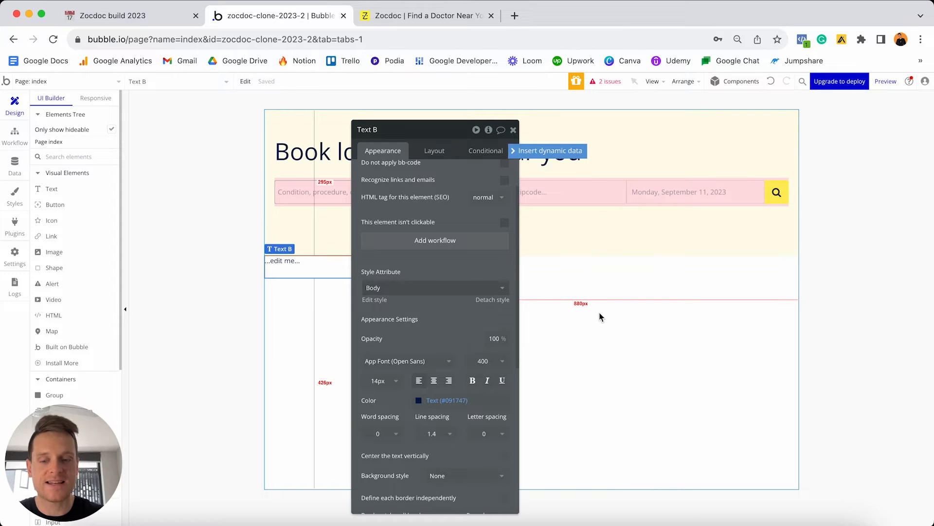
{"action": "scroll", "coordinate": [462, 192], "scroll_direction": "up", "scroll_amount": 2}
{"action": "left_click", "coordinate": [460, 183]}
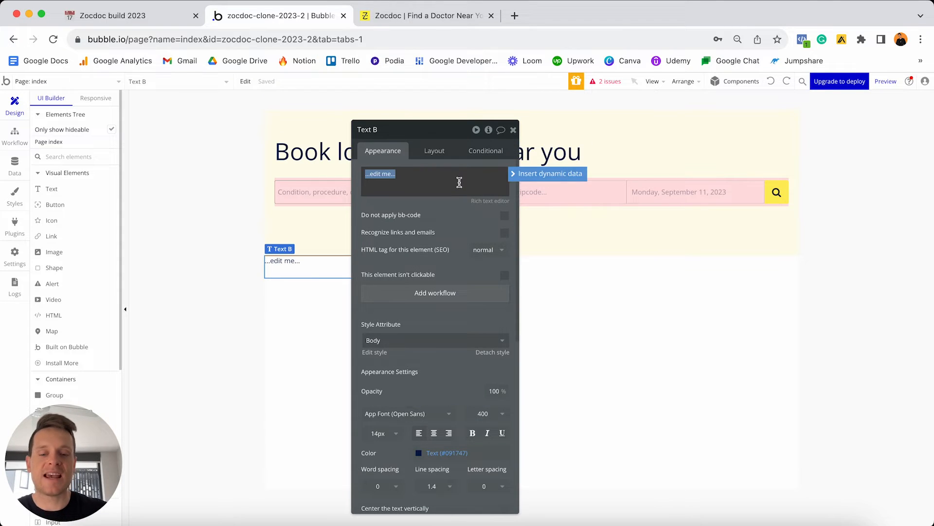
{"action": "type", "text": "Top S"}
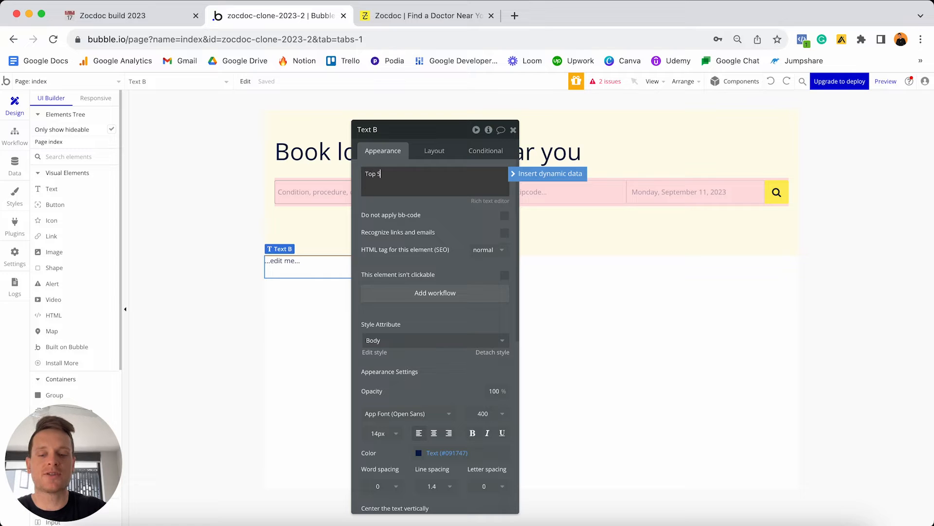
{"action": "type", "text": "pecialists"}
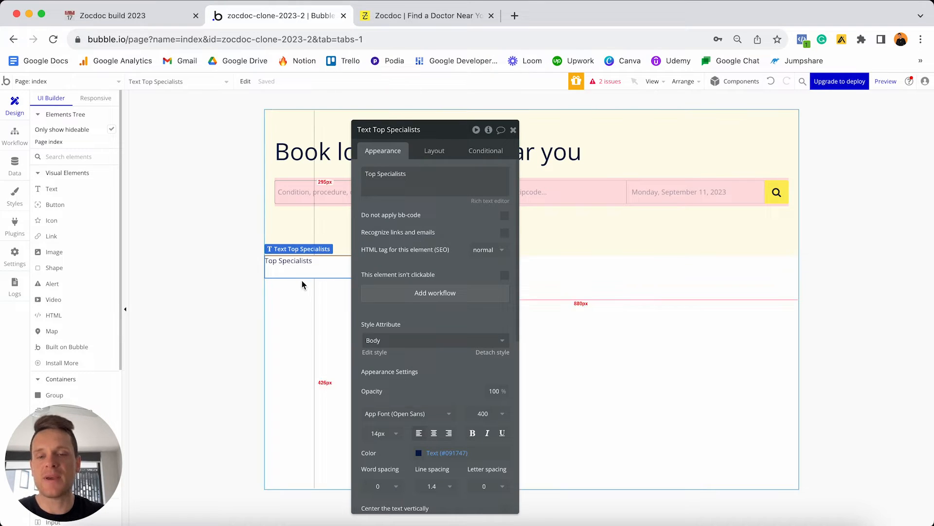
Detach the heading from the Body style and set its font size to 32px.
{"action": "scroll", "coordinate": [479, 312], "scroll_direction": "down", "scroll_amount": 2}
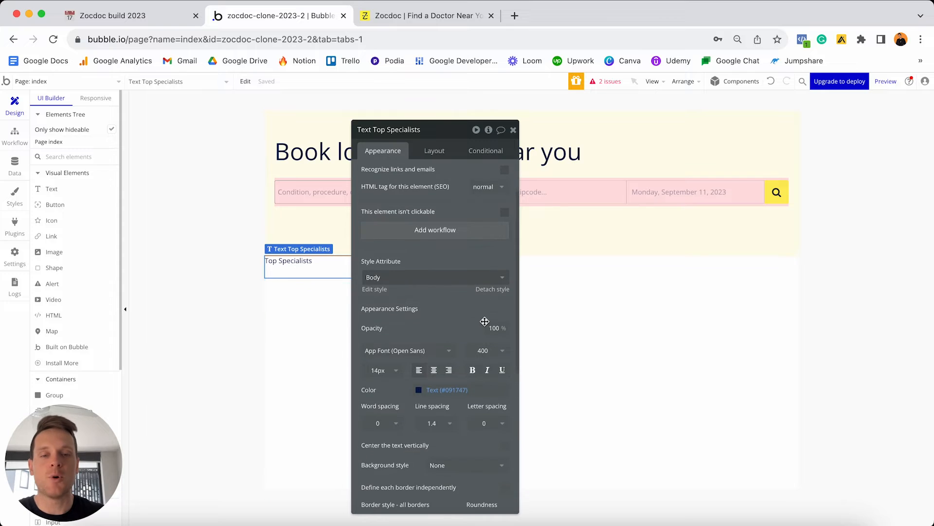
{"action": "left_click", "coordinate": [499, 291]}
{"action": "left_click", "coordinate": [379, 357]}
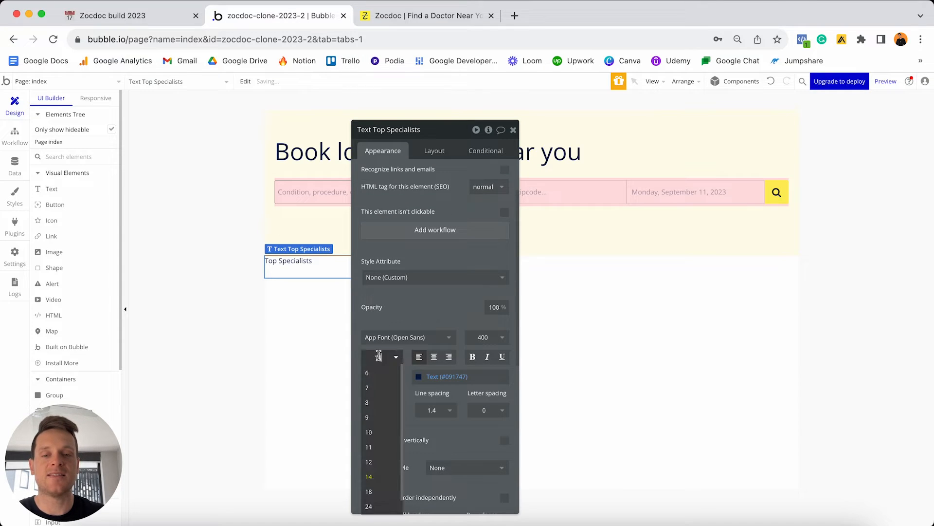
{"action": "type", "text": "32"}
{"action": "key", "text": "Return"}
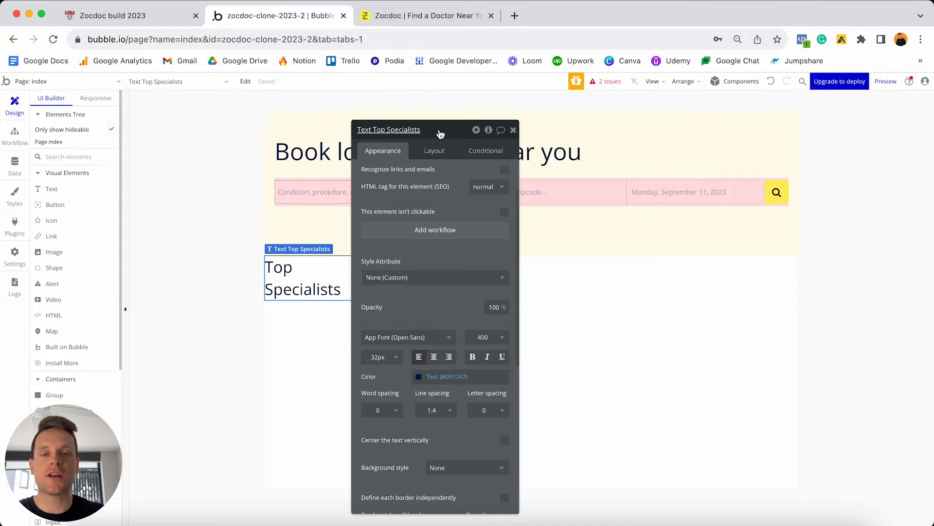
{"action": "left_click_drag", "start_coordinate": [440, 130], "coordinate": [786, 134]}
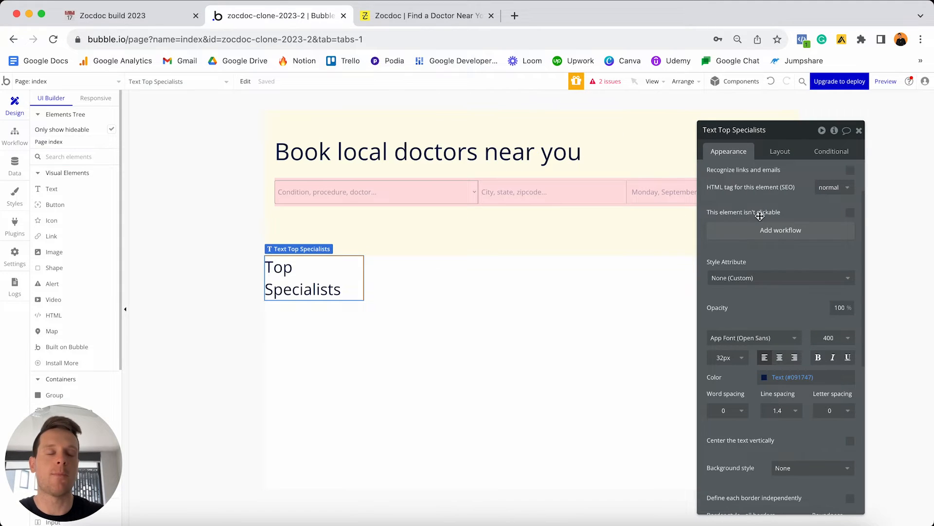
Uncheck fixed width on the heading and set min width and min height to 0.
{"action": "left_click", "coordinate": [780, 153]}
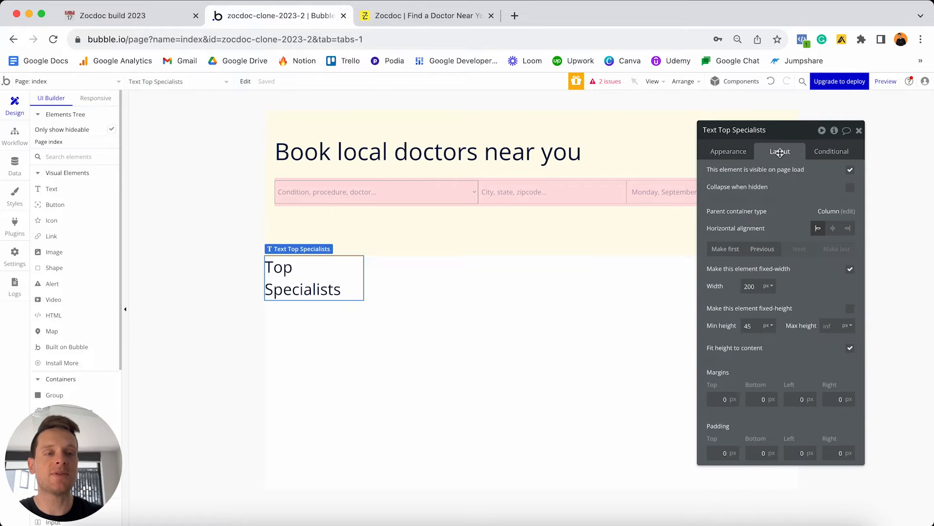
{"action": "left_click", "coordinate": [851, 269]}
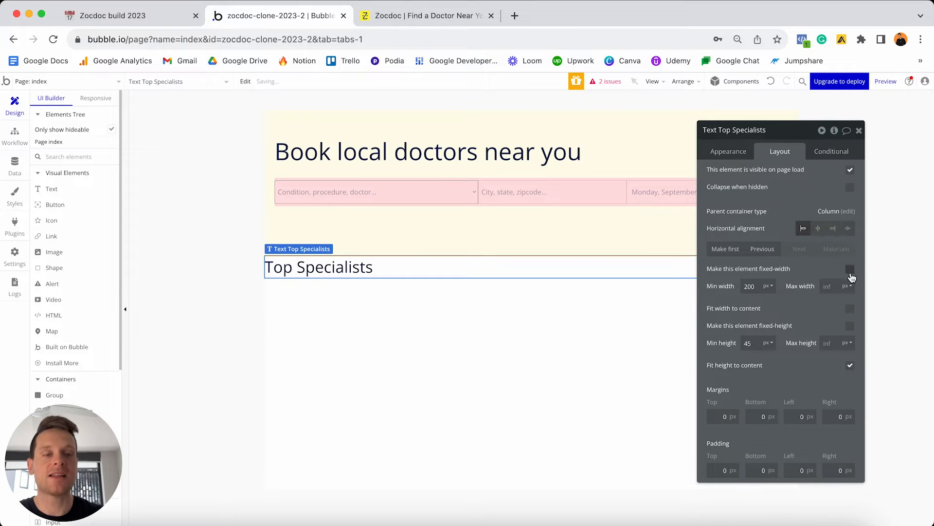
{"action": "double_click", "coordinate": [759, 286]}
{"action": "type", "text": "0"}
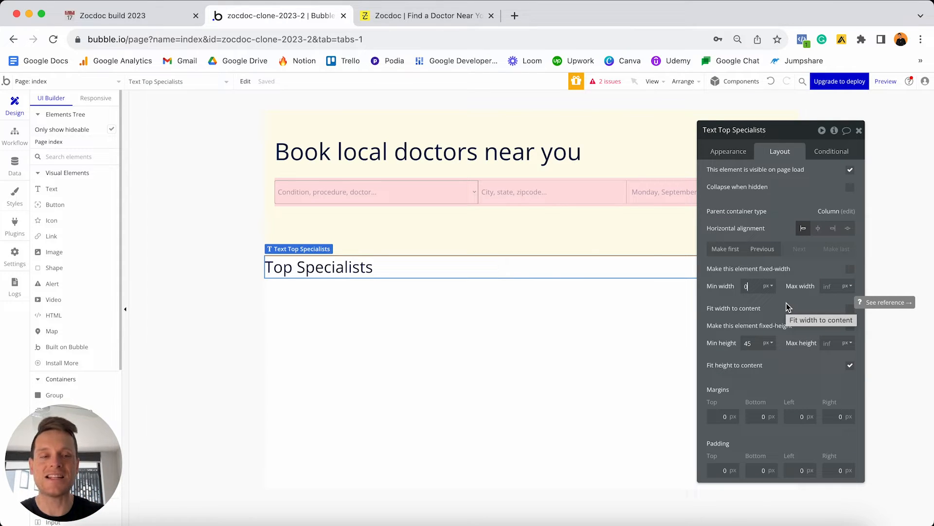
{"action": "double_click", "coordinate": [763, 343]}
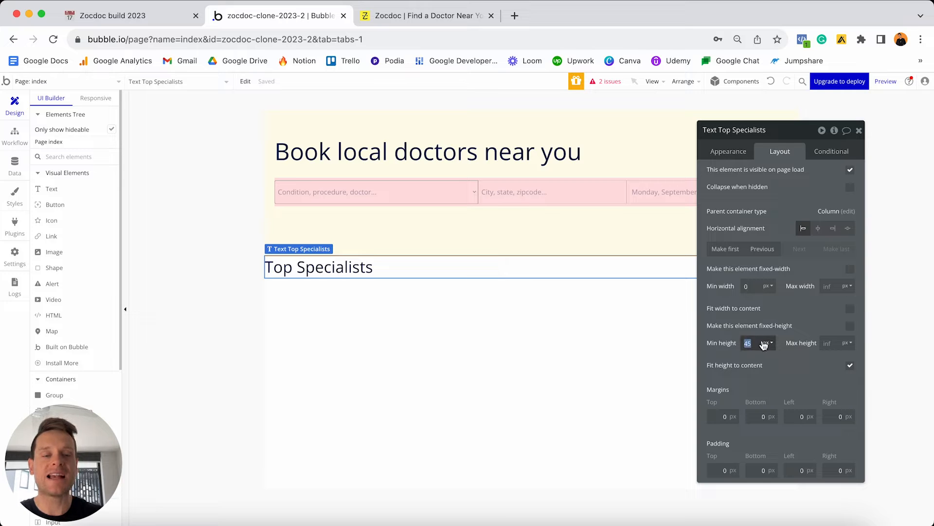
{"action": "type", "text": "0"}
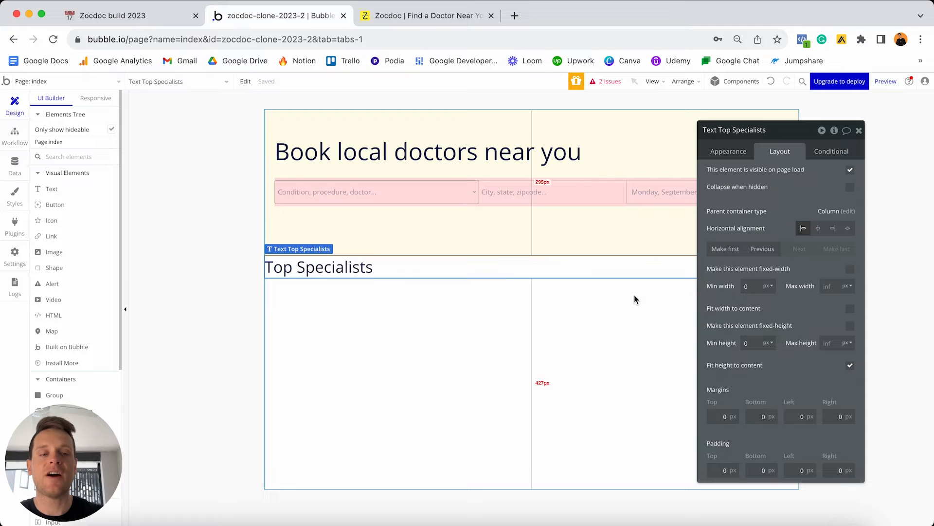
Give the heading a 50px top margin and 20px left and right margins.
{"action": "left_click", "coordinate": [713, 418]}
{"action": "type", "text": "5"}
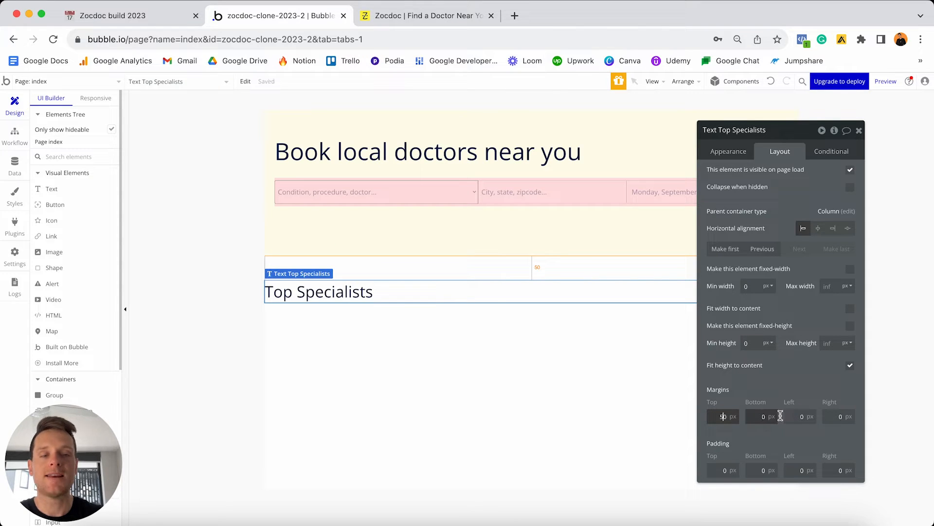
{"action": "left_click", "coordinate": [800, 417]}
{"action": "type", "text": "20"}
{"action": "left_click", "coordinate": [827, 417]}
{"action": "type", "text": "20"}
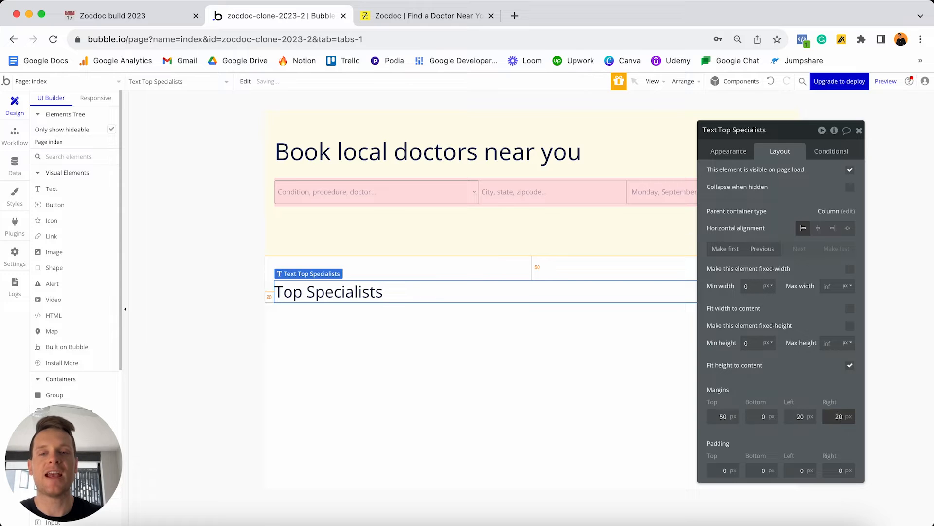
{"action": "left_click_drag", "start_coordinate": [786, 130], "coordinate": [852, 338]}
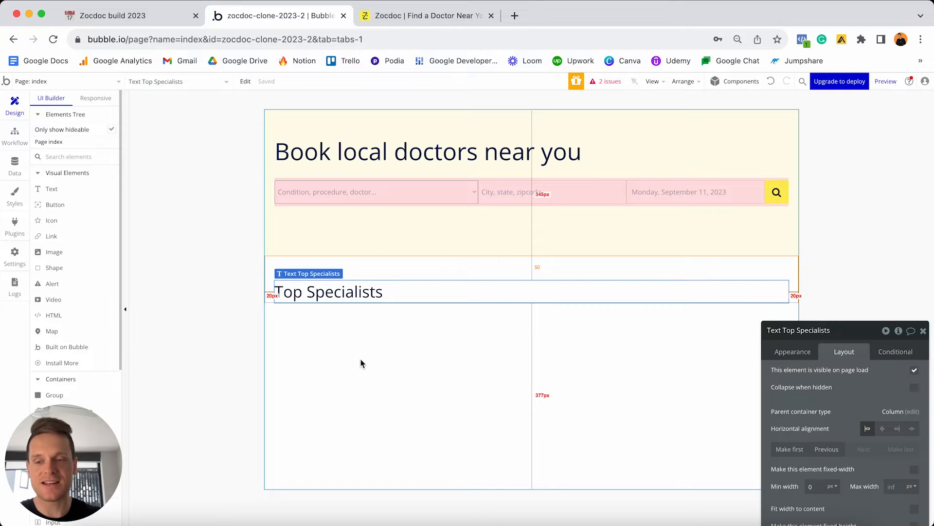
Place a 280×350 repeating group below Top Specialists, then view the Specialties option set.
{"action": "scroll", "coordinate": [68, 298], "scroll_direction": "down", "scroll_amount": 5}
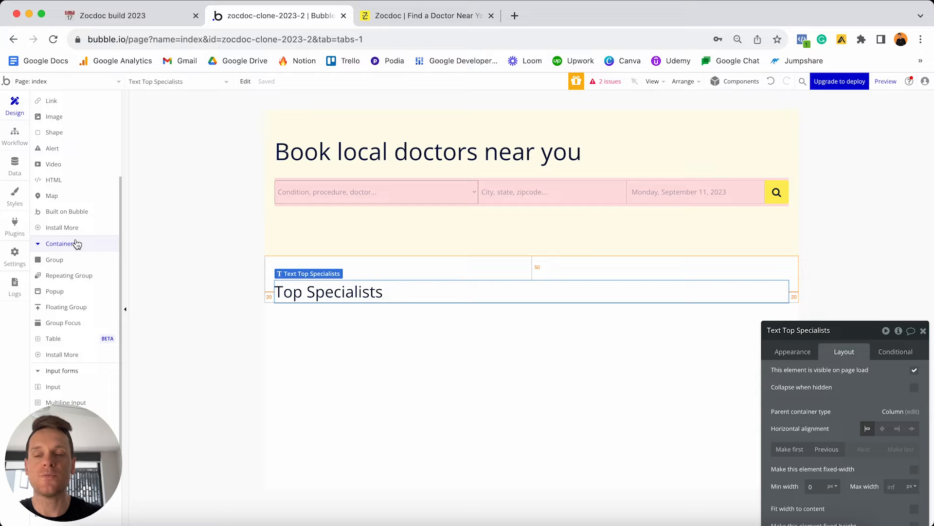
{"action": "left_click", "coordinate": [57, 276]}
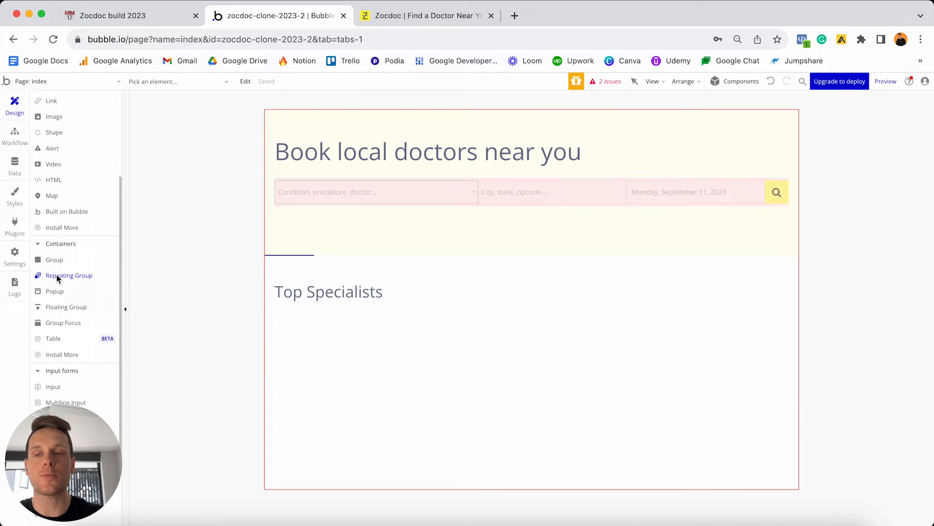
{"action": "left_click", "coordinate": [385, 358]}
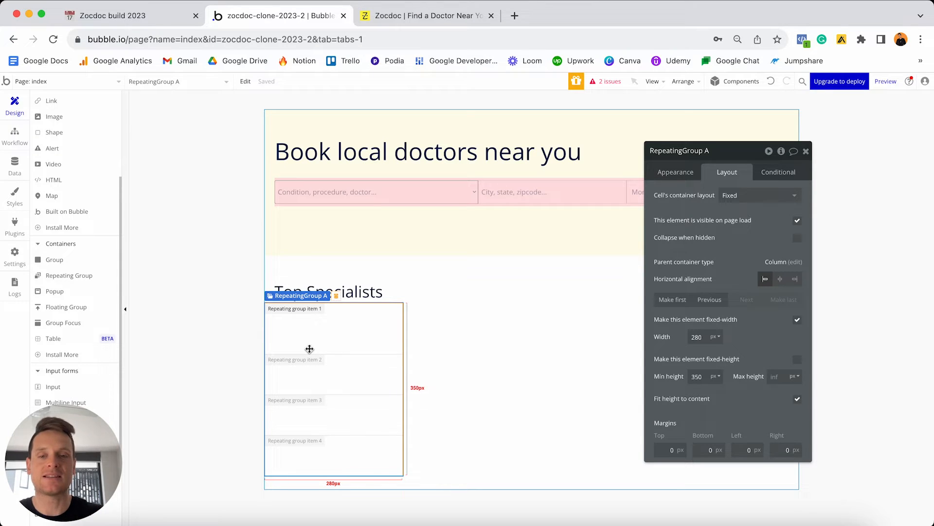
{"action": "left_click", "coordinate": [14, 170]}
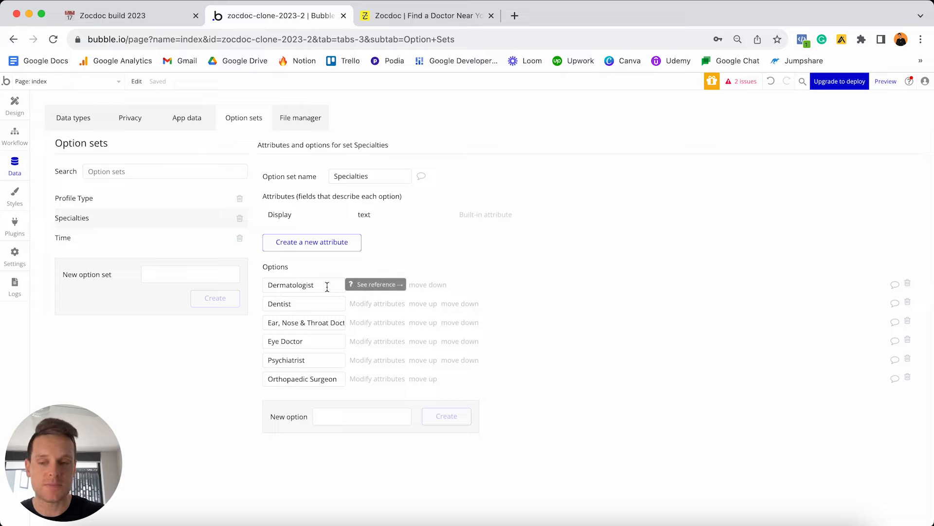
Return to the Design tab with RepeatingGroup A's property editor showing.
{"action": "left_click", "coordinate": [15, 107]}
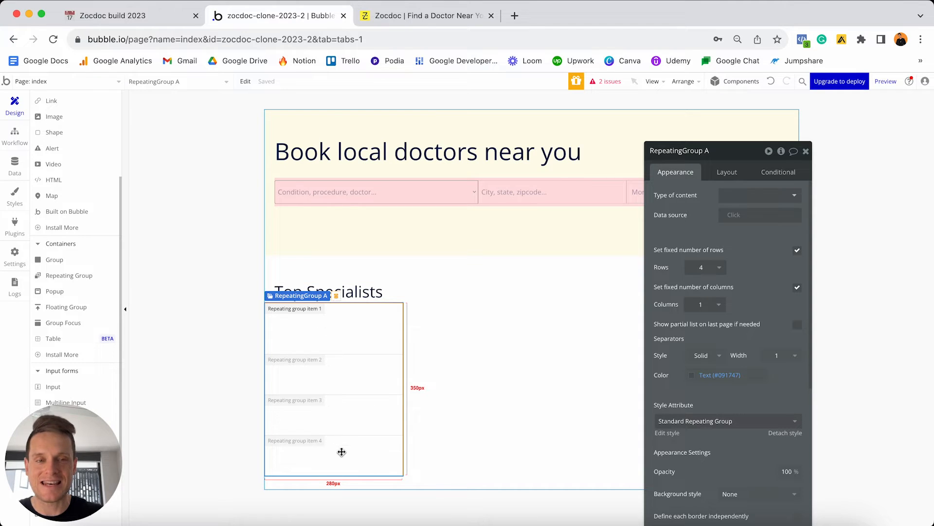
Set the repeating group's content type to Specialties and data source to All Specialties.
{"action": "left_click", "coordinate": [732, 195]}
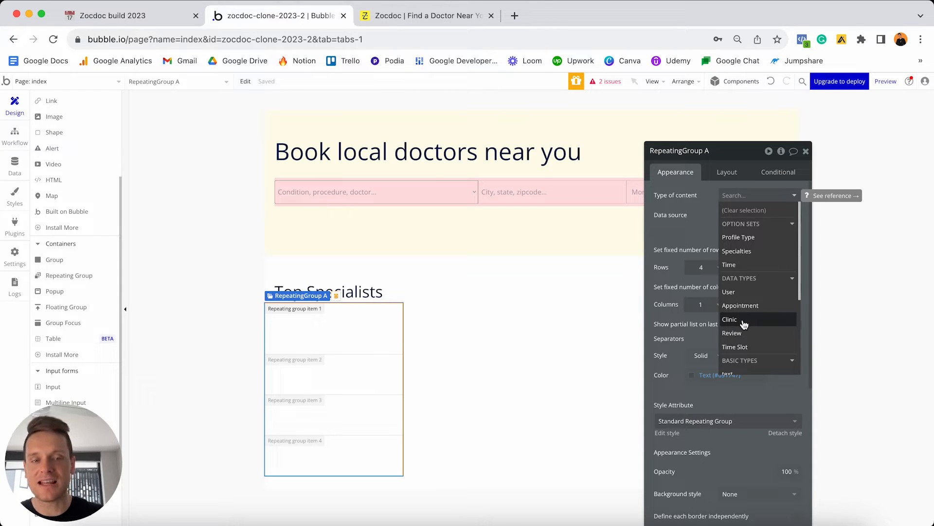
{"action": "left_click", "coordinate": [740, 251]}
{"action": "left_click", "coordinate": [731, 215]}
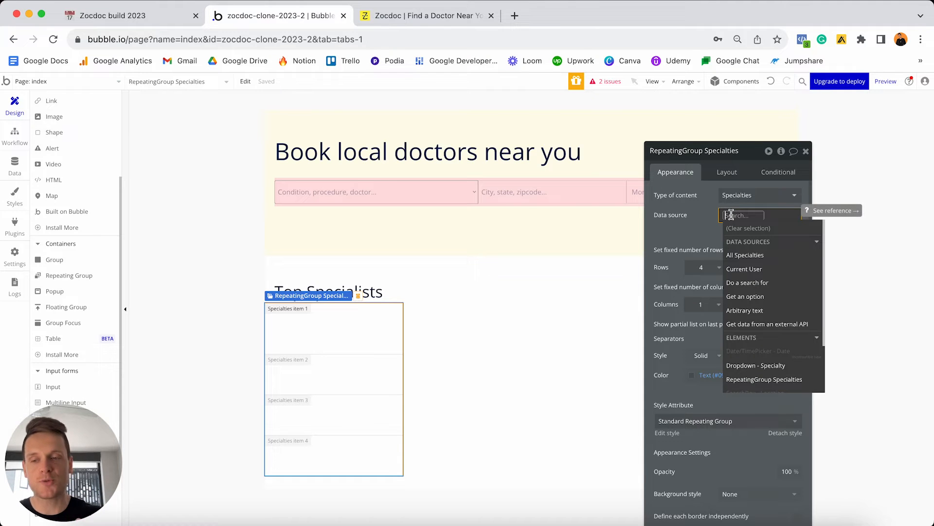
{"action": "left_click", "coordinate": [747, 256]}
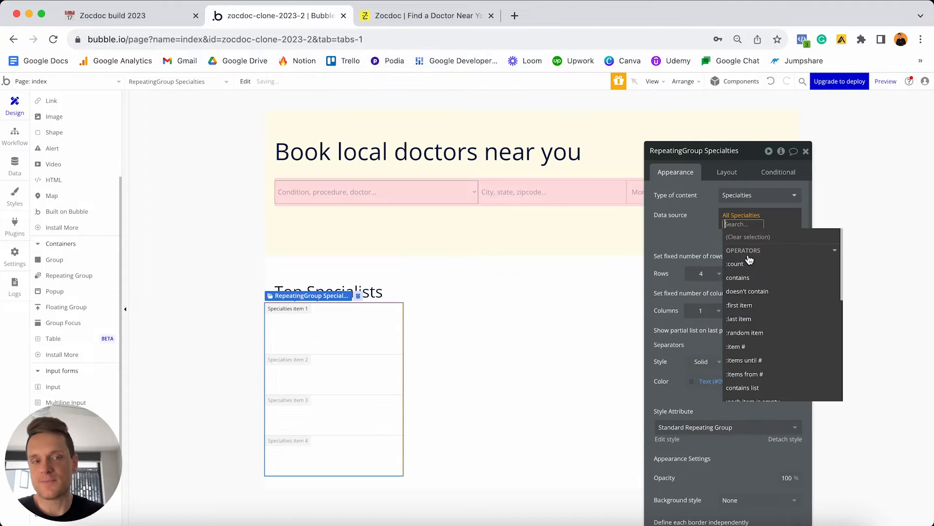
{"action": "left_click", "coordinate": [691, 223]}
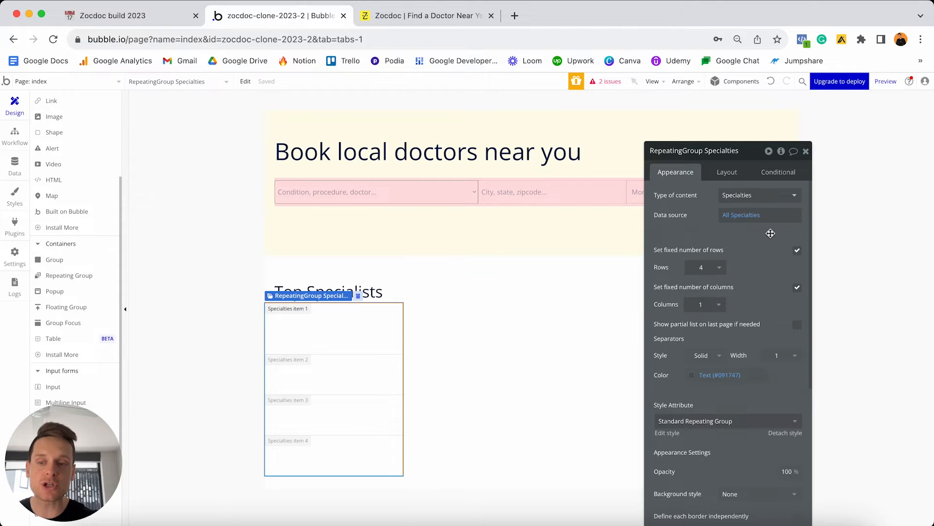
Uncheck fixed rows and fixed columns on RepeatingGroup Specialties and view its Layout tab.
{"action": "left_click", "coordinate": [798, 252]}
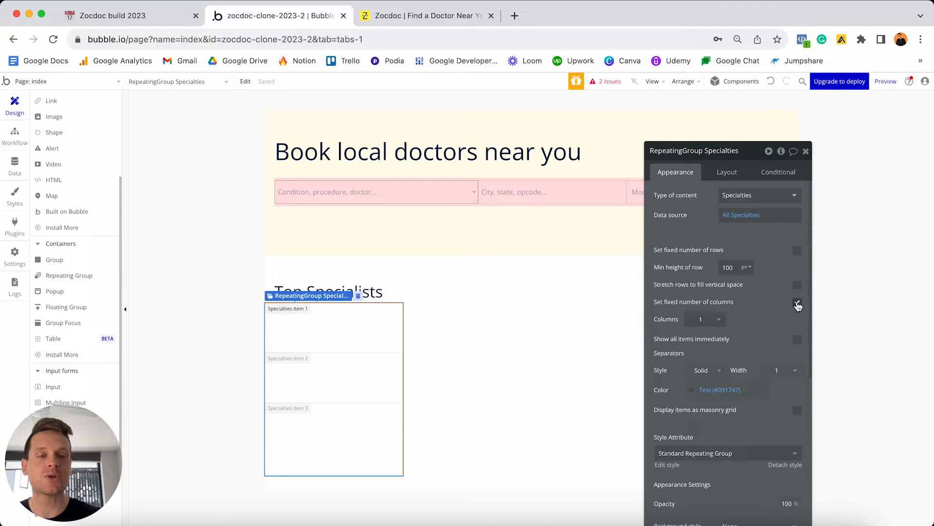
{"action": "left_click", "coordinate": [798, 303]}
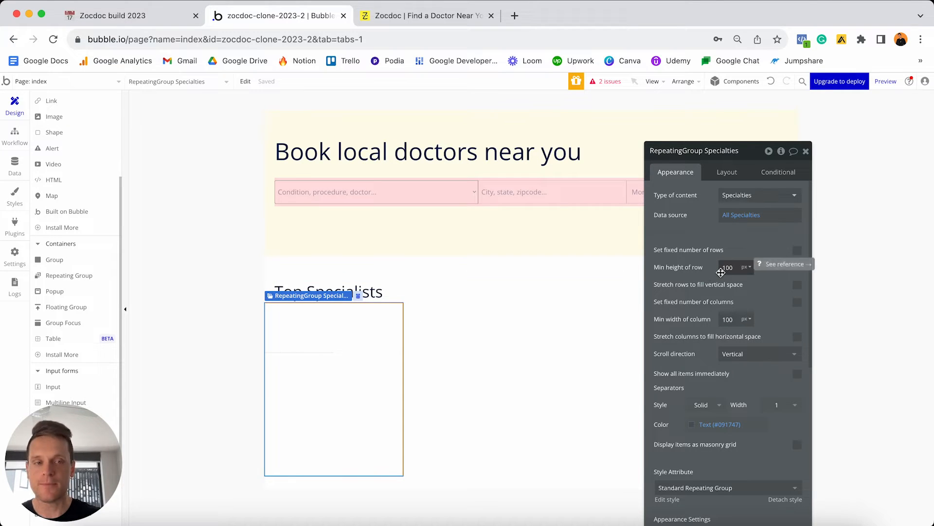
{"action": "left_click", "coordinate": [724, 172]}
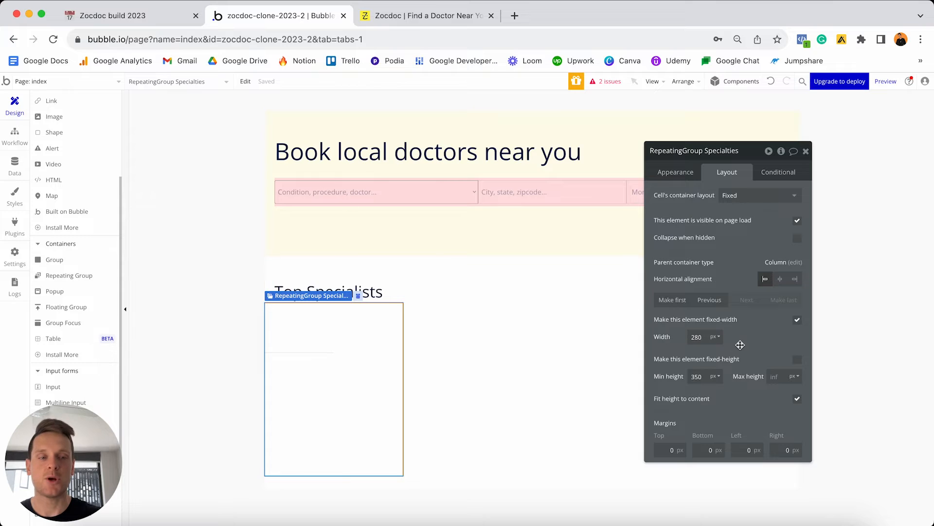
Make the Specialties repeating group flexible width with a minimum width of 0.
{"action": "left_click", "coordinate": [797, 321]}
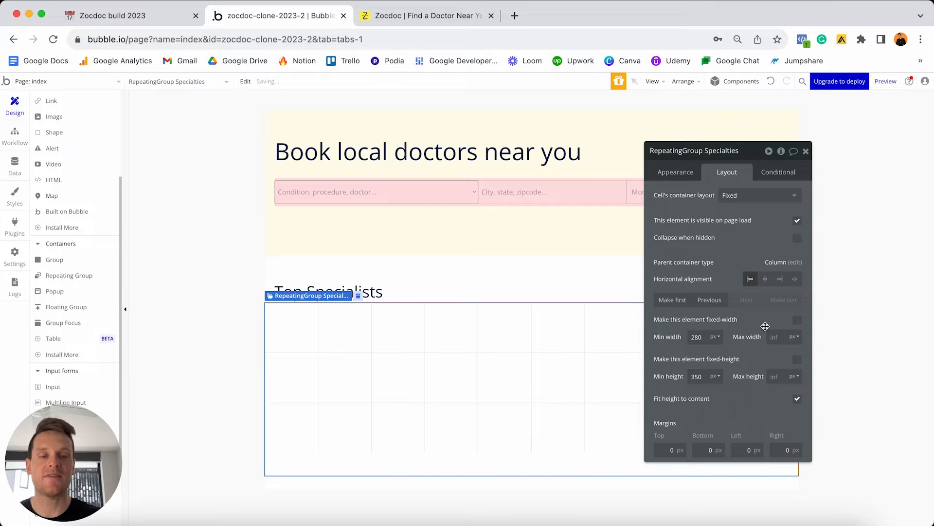
{"action": "double_click", "coordinate": [704, 336]}
{"action": "type", "text": "0"}
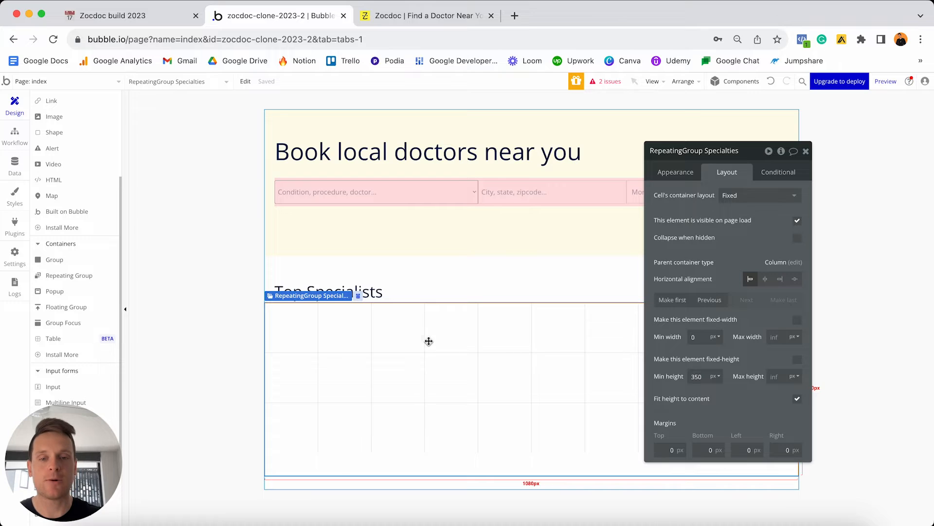
{"action": "left_click", "coordinate": [806, 151]}
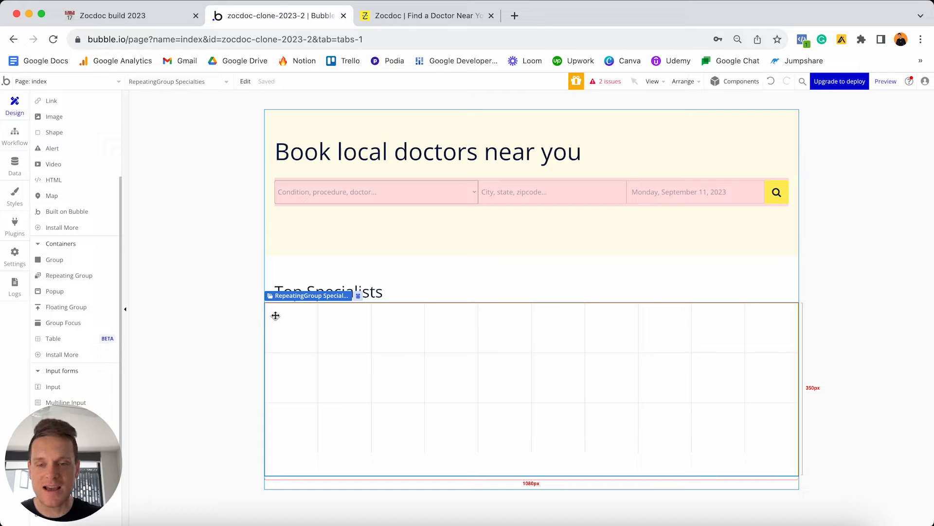
Set the repeating group's minimum row height and minimum column width to 200.
{"action": "double_click", "coordinate": [414, 352]}
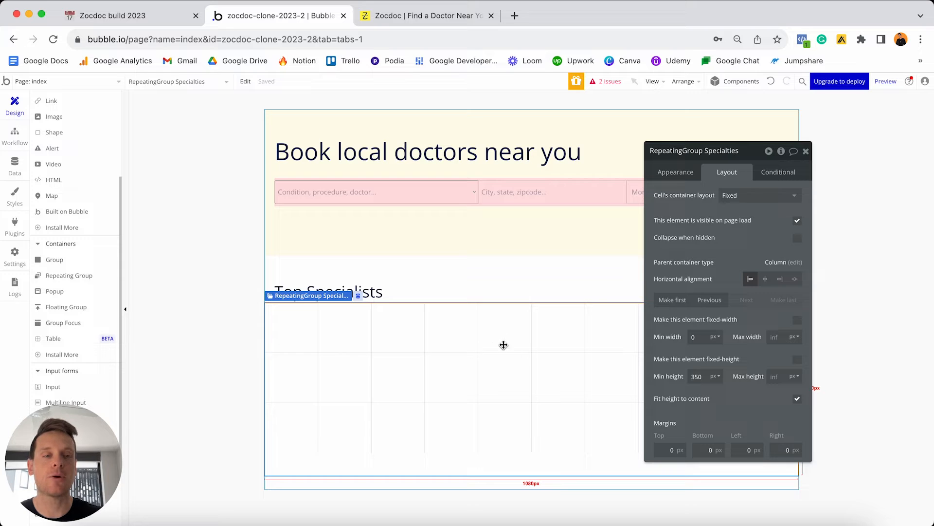
{"action": "left_click", "coordinate": [685, 173]}
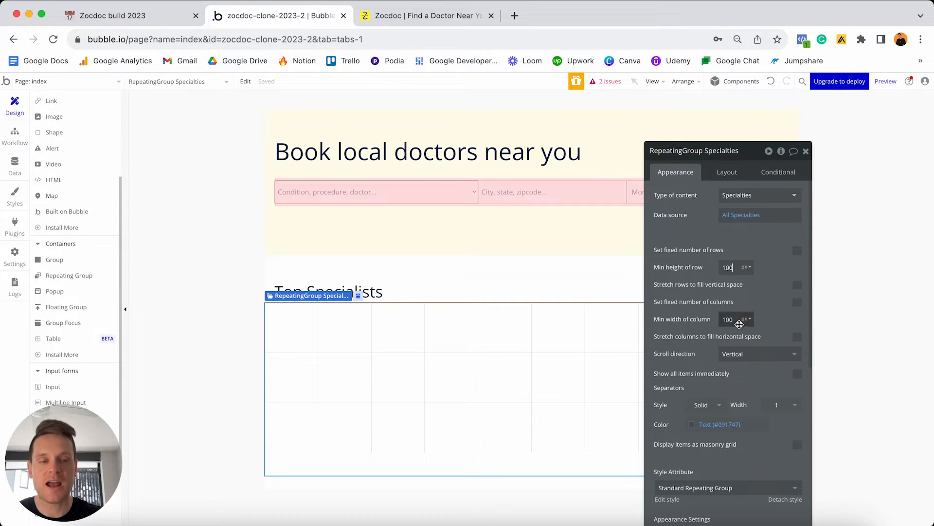
{"action": "double_click", "coordinate": [737, 267]}
{"action": "type", "text": "200"}
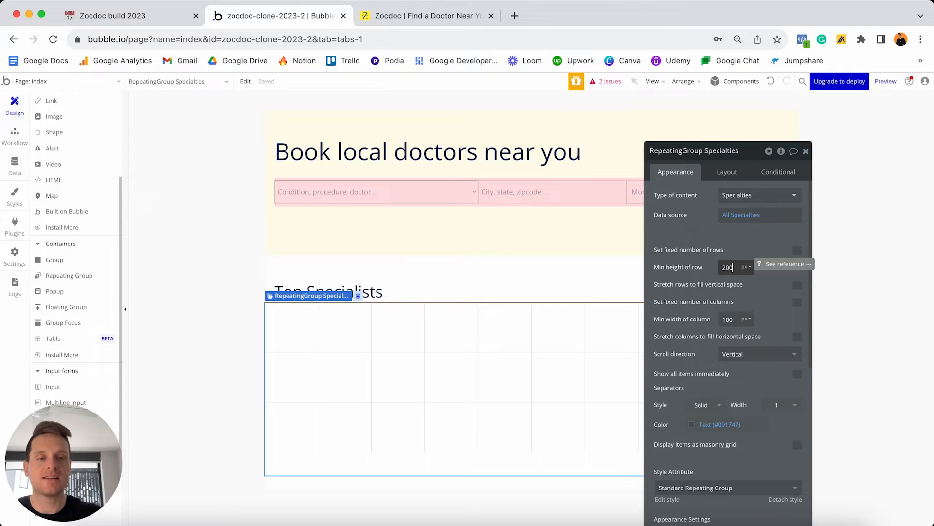
{"action": "double_click", "coordinate": [733, 318]}
{"action": "type", "text": "200"}
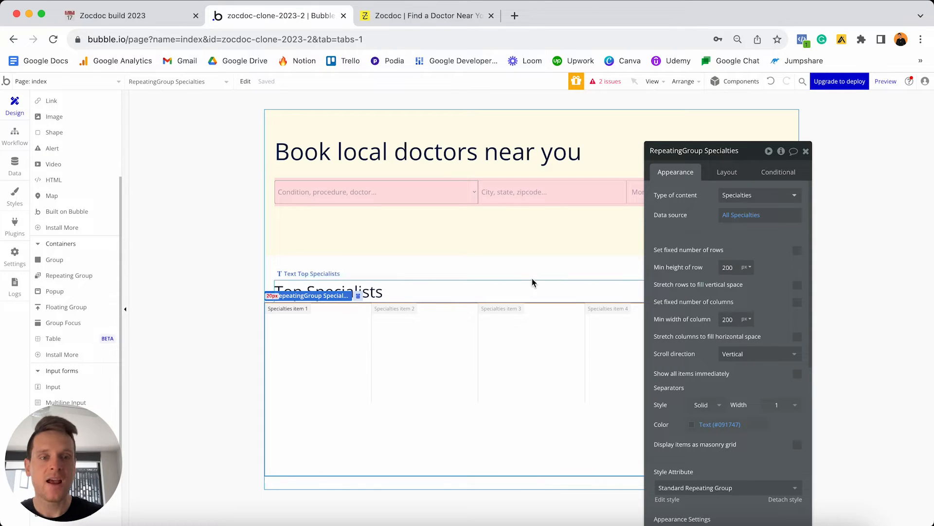
Lay out the repeating group's cell contents as a column, checking Zocdoc's cards for reference.
{"action": "left_click", "coordinate": [725, 172]}
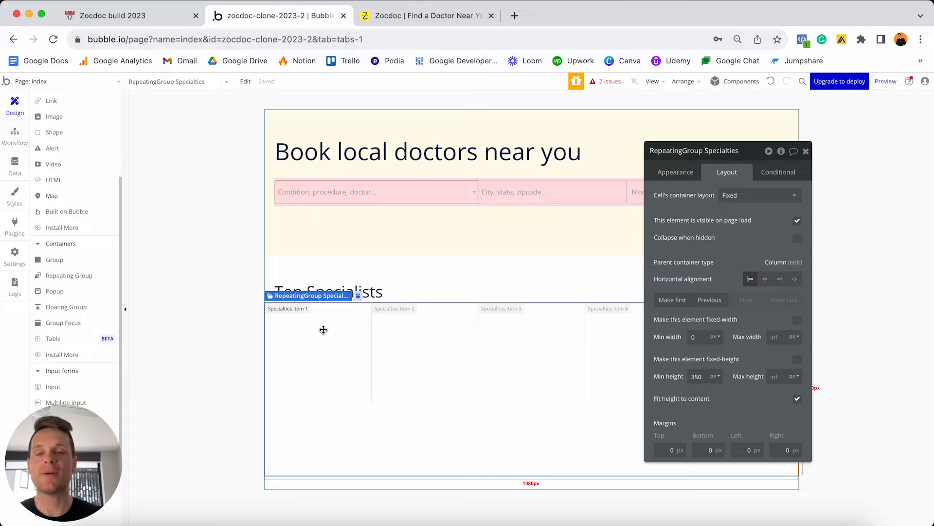
{"action": "left_click", "coordinate": [732, 197]}
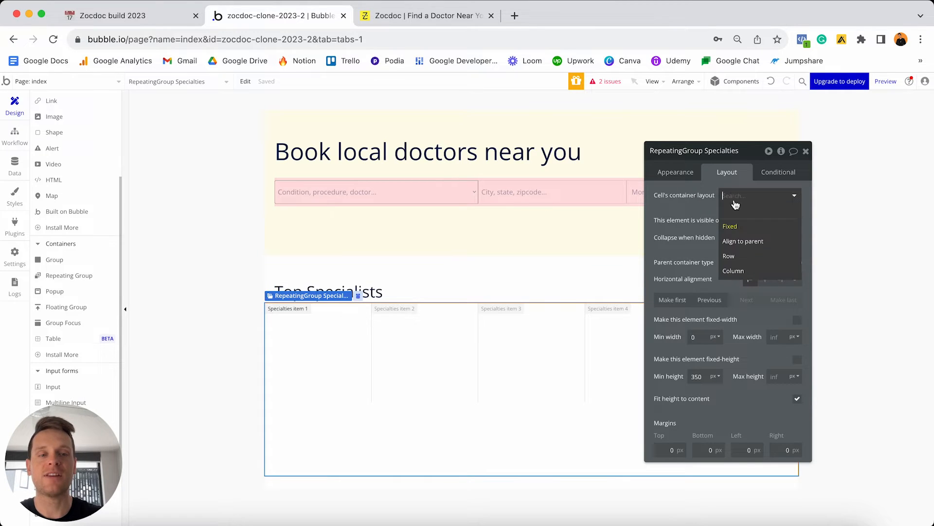
{"action": "left_click", "coordinate": [735, 271]}
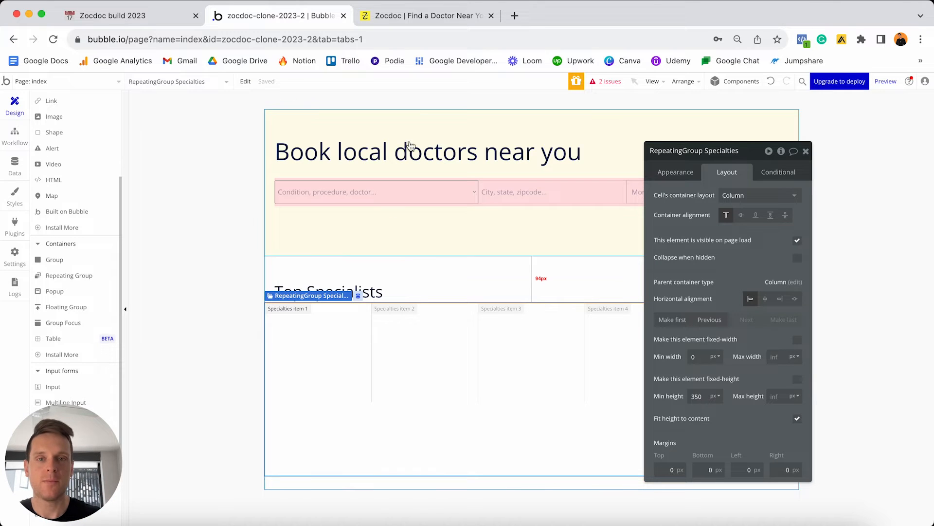
{"action": "left_click", "coordinate": [436, 16]}
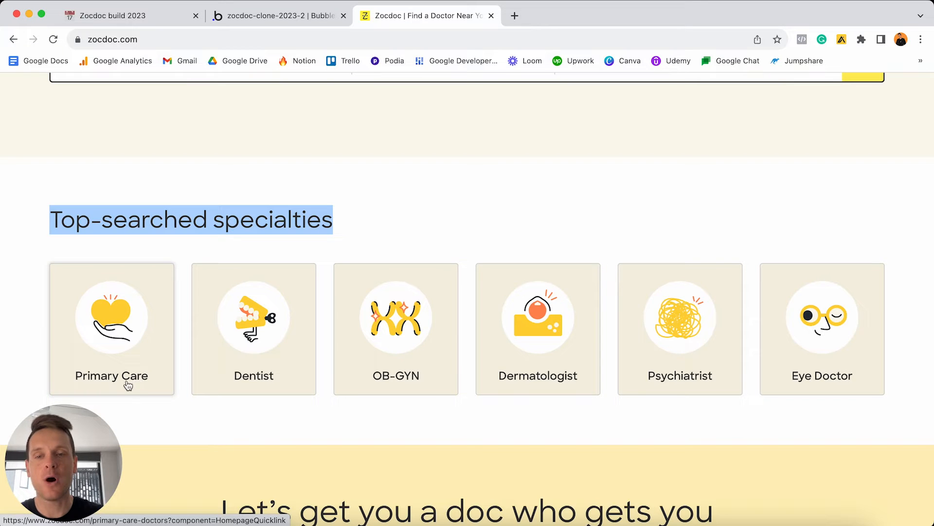
{"action": "left_click", "coordinate": [283, 18]}
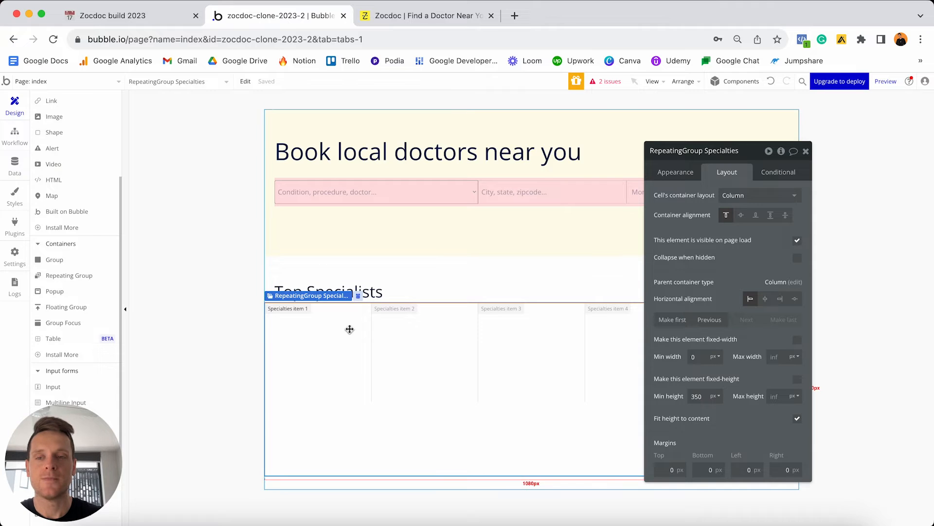
{"action": "left_click", "coordinate": [71, 262]}
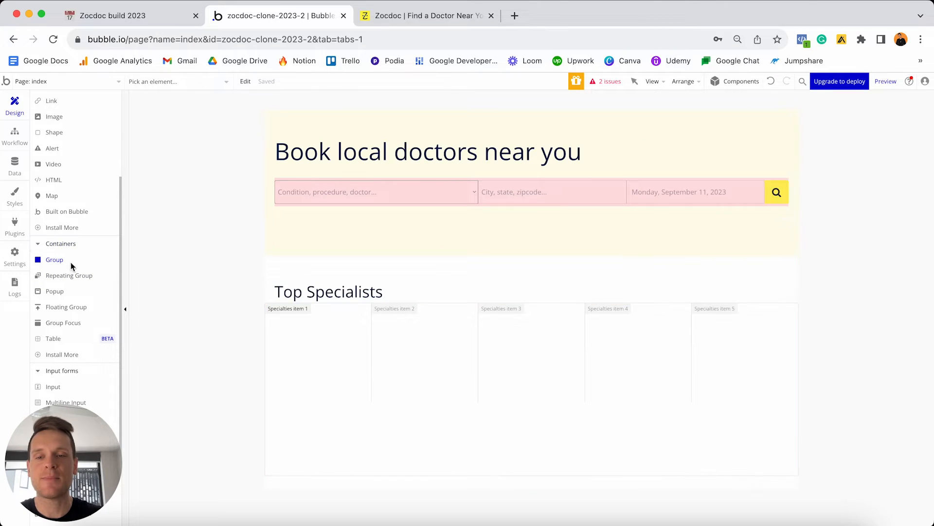
Place a group in the first cell, detach its style, and give it a flat #FFFDEB background.
{"action": "left_click", "coordinate": [300, 341]}
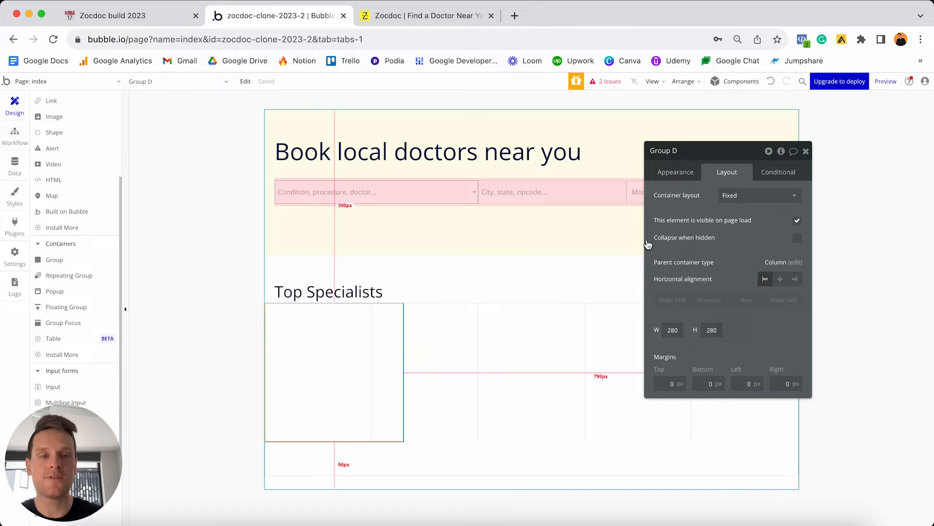
{"action": "left_click", "coordinate": [684, 175]}
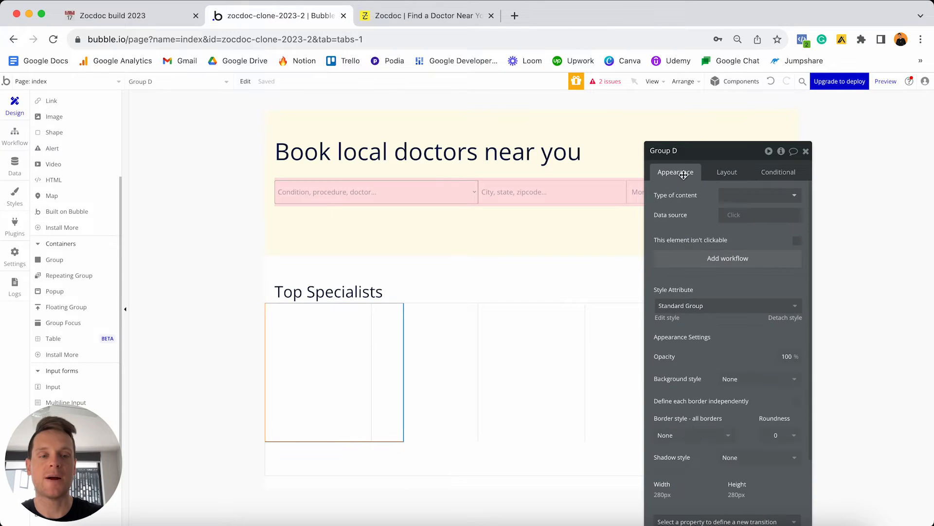
{"action": "left_click", "coordinate": [780, 323]}
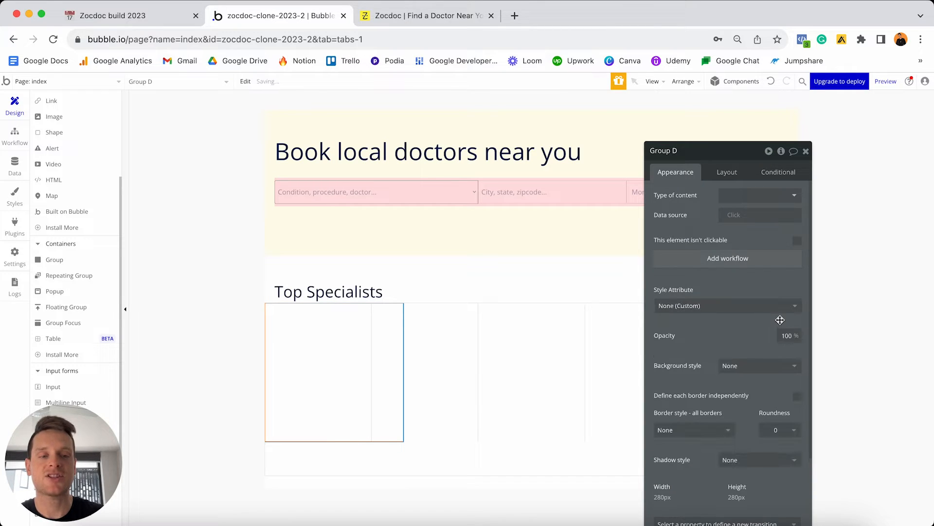
{"action": "left_click", "coordinate": [742, 370]}
{"action": "left_click", "coordinate": [739, 396]}
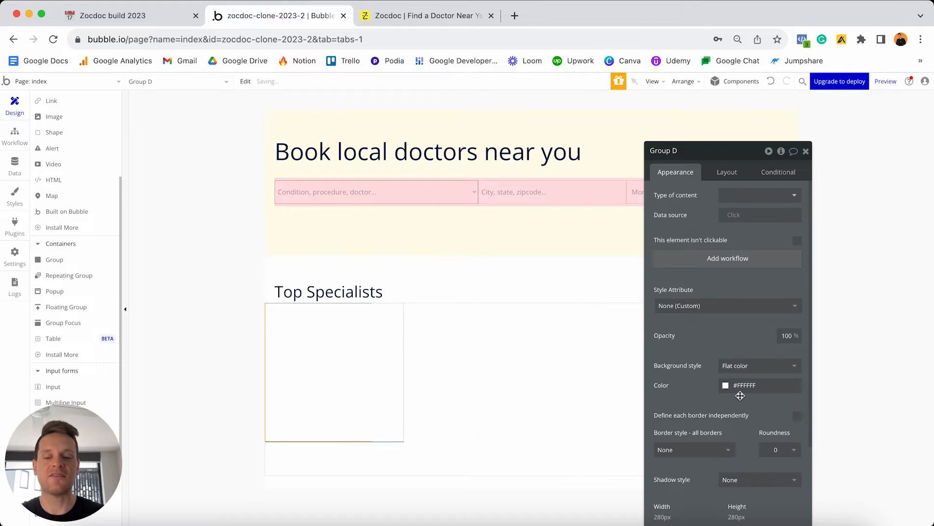
{"action": "left_click", "coordinate": [744, 385]}
{"action": "key", "text": "ctrl+a"}
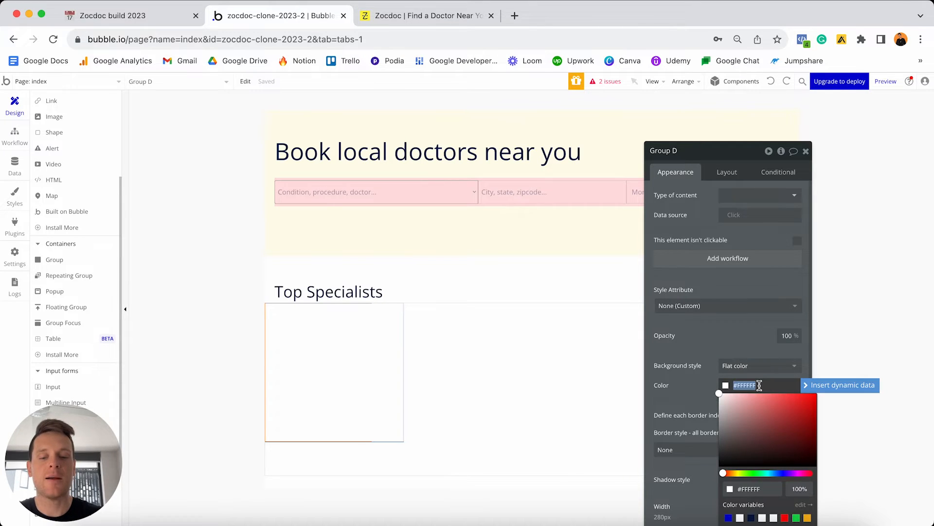
{"action": "type", "text": "#FFFDEB"}
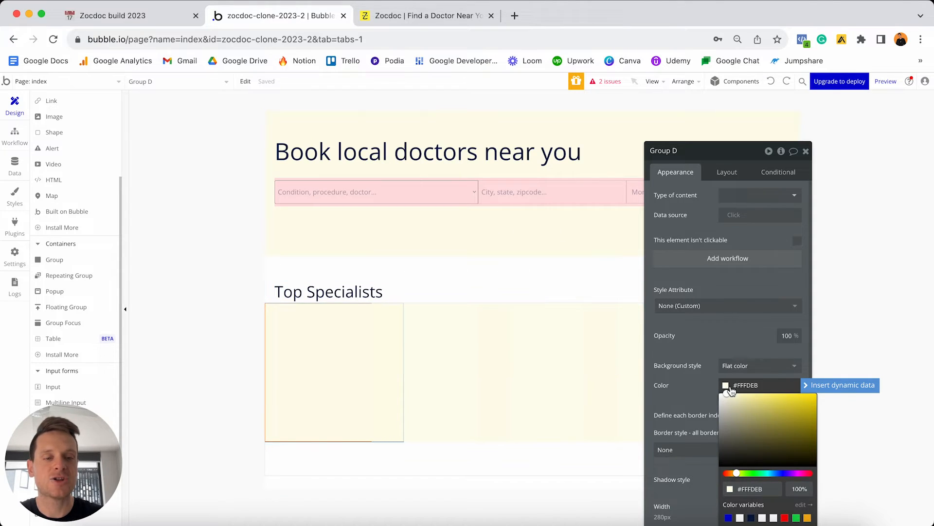
{"action": "left_click", "coordinate": [727, 342]}
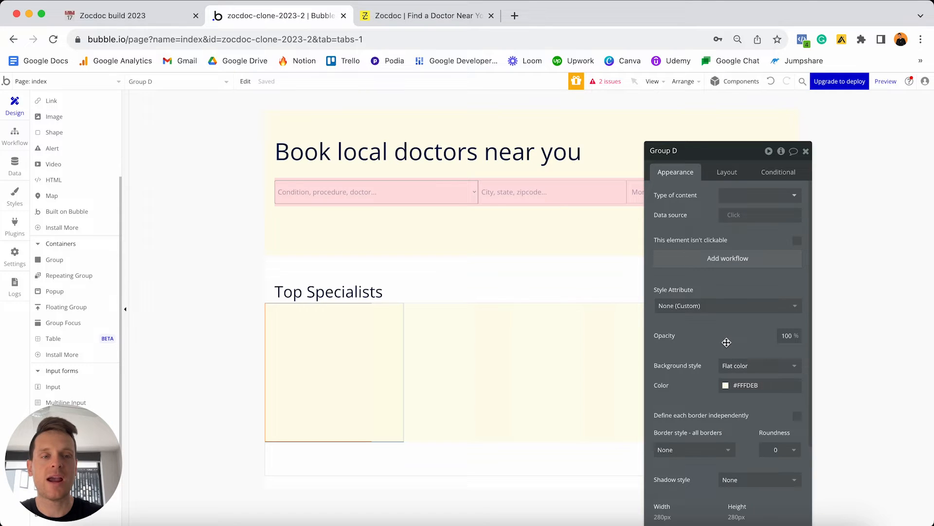
{"action": "left_click", "coordinate": [719, 173]}
{"action": "left_click", "coordinate": [745, 195]}
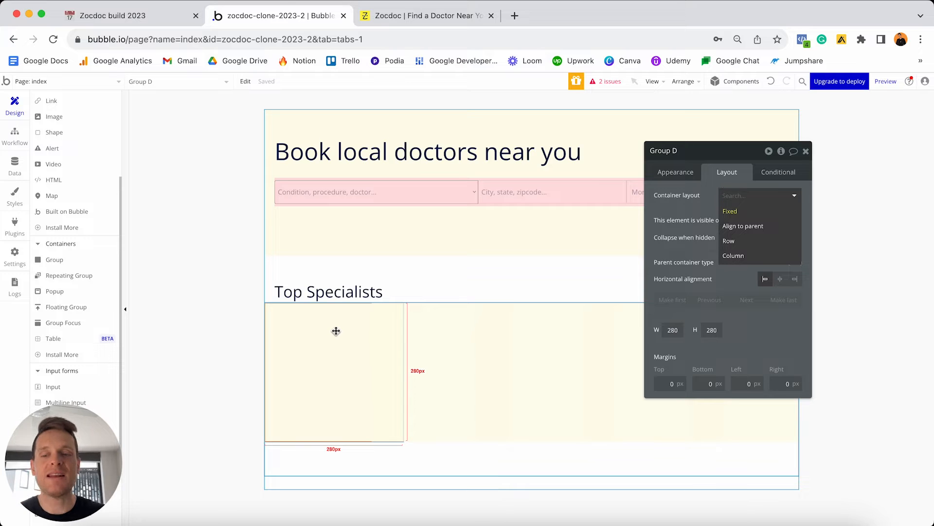
Give the card group a column layout and flexible width with 0 minimum width.
{"action": "left_click", "coordinate": [757, 257]}
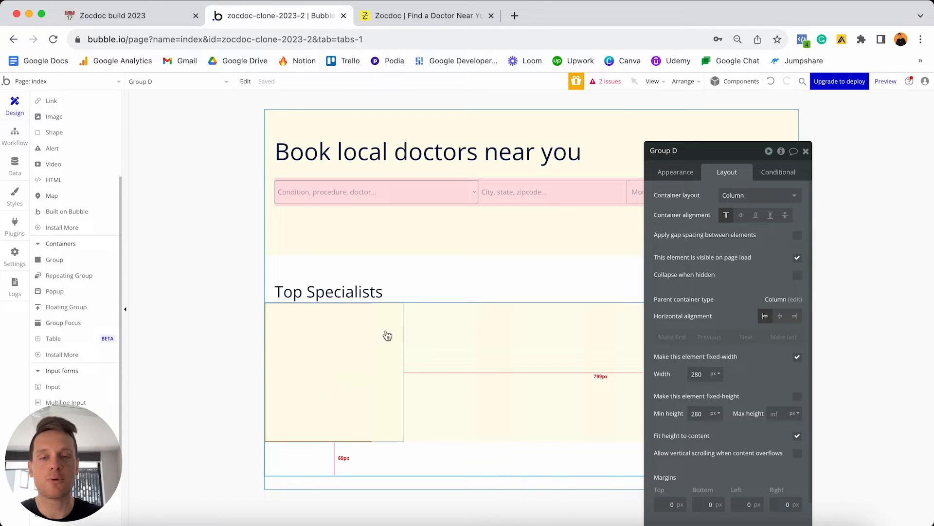
{"action": "left_click", "coordinate": [797, 357]}
{"action": "double_click", "coordinate": [707, 374]}
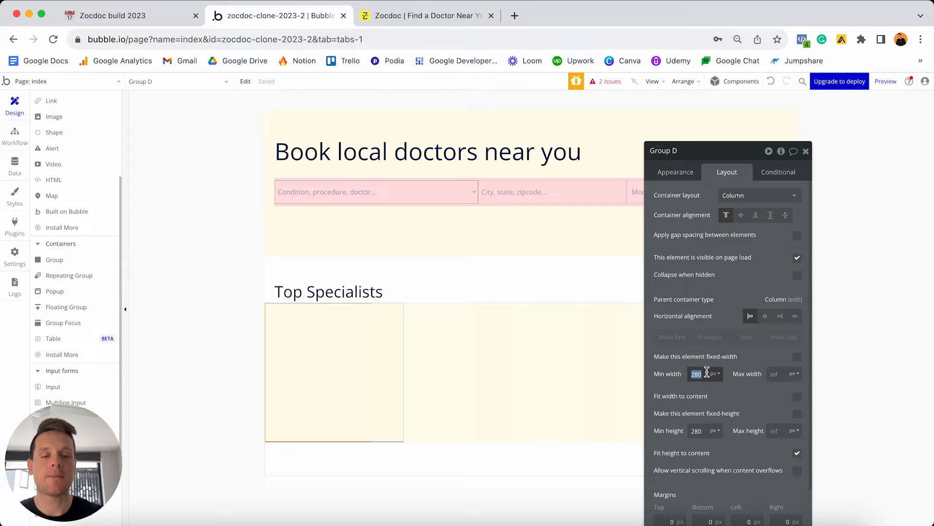
{"action": "type", "text": "0"}
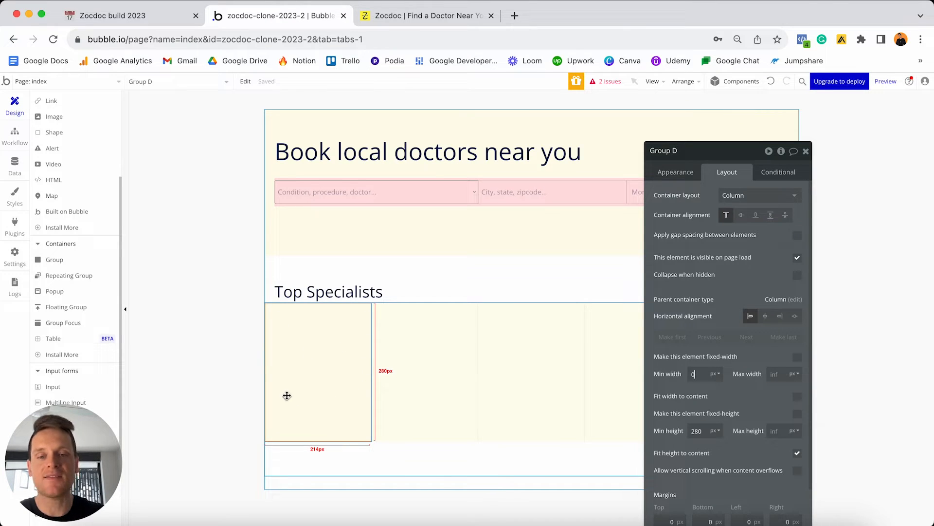
Set the card group's top, bottom and side margins to 10.
{"action": "left_click_drag", "start_coordinate": [737, 162], "coordinate": [736, 125]}
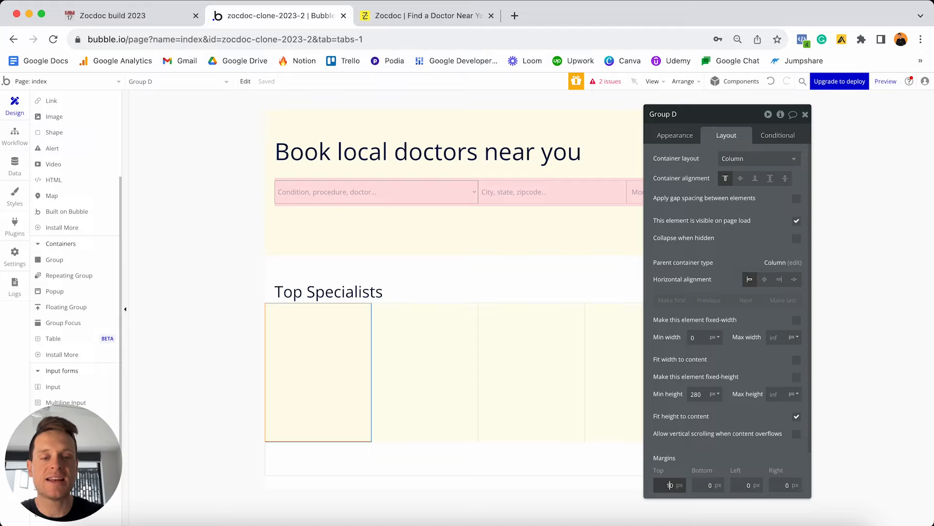
{"action": "left_click", "coordinate": [708, 484]}
{"action": "type", "text": "1"}
{"action": "left_click", "coordinate": [745, 484]}
{"action": "type", "text": "1"}
{"action": "left_click", "coordinate": [785, 485]}
{"action": "type", "text": "1"}
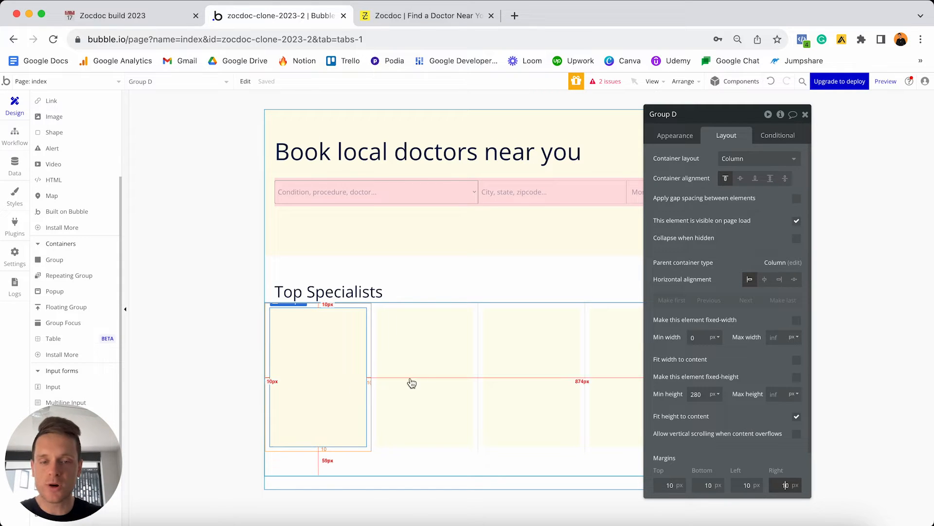
{"action": "left_click", "coordinate": [500, 362]}
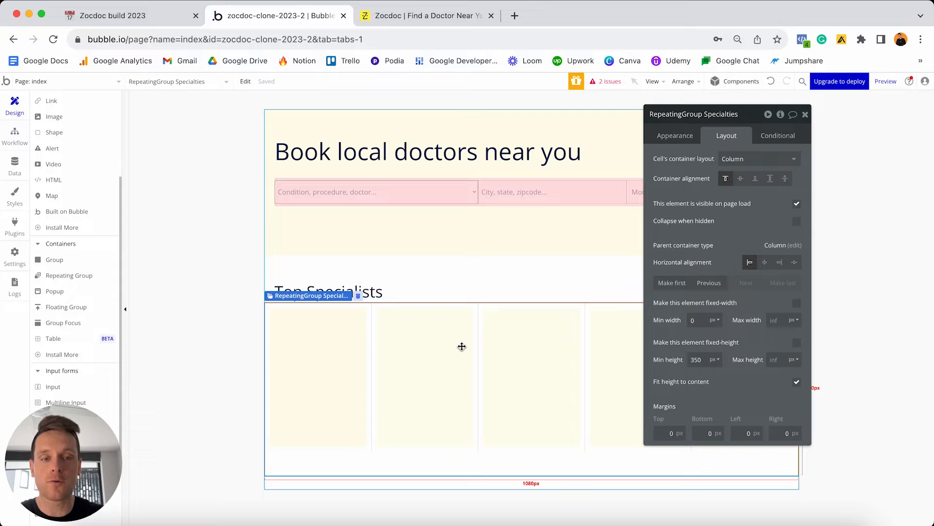
Change the Specialties repeating group's minimum column width to 220, comparing with Zocdoc's cards.
{"action": "left_click", "coordinate": [665, 140]}
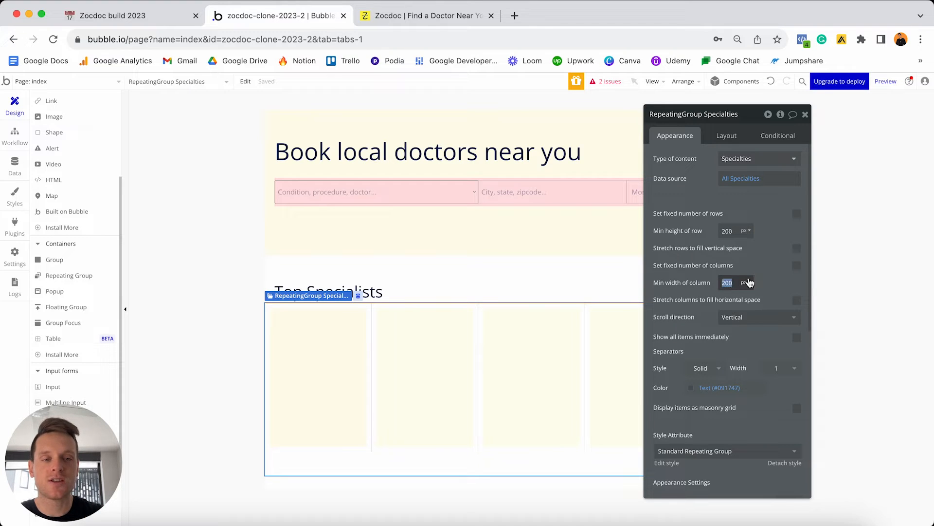
{"action": "type", "text": "220"}
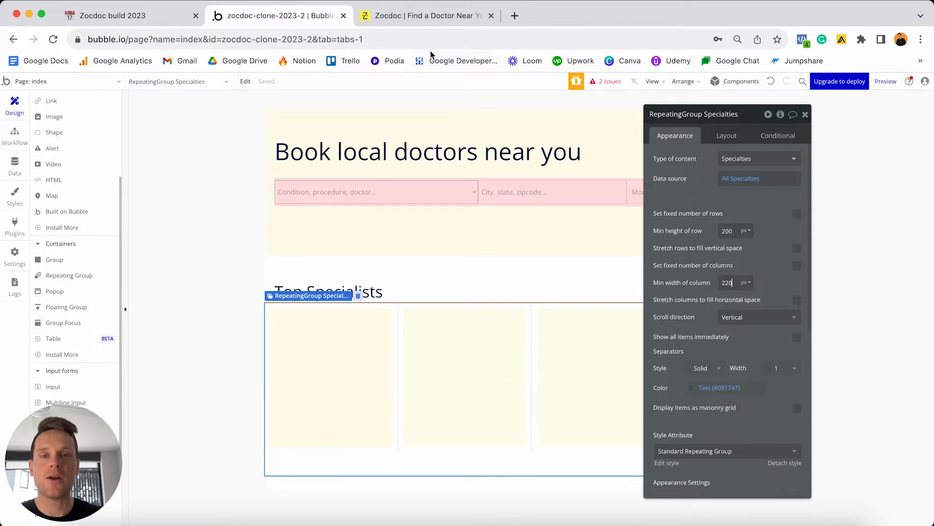
{"action": "left_click", "coordinate": [431, 18]}
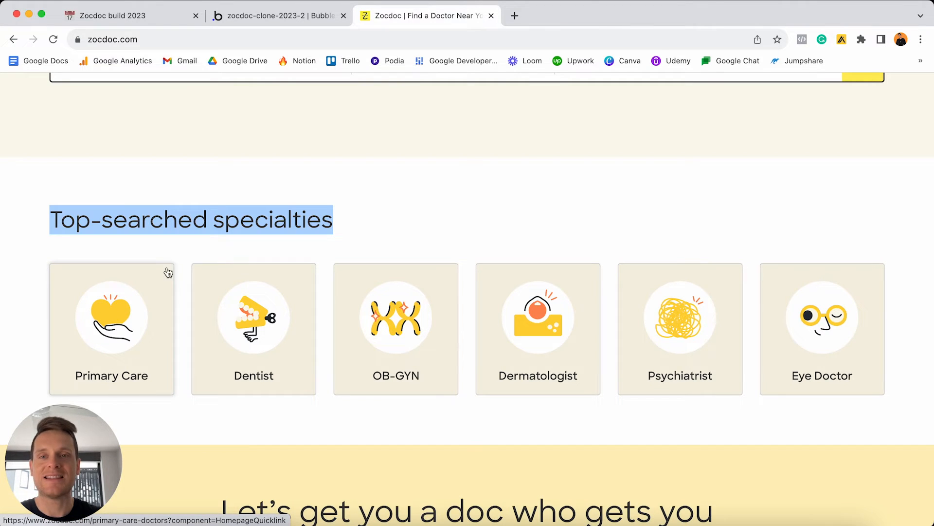
{"action": "left_click", "coordinate": [269, 22]}
Open the Specialties option set under Data, comparing its options with Zocdoc's specialty icons.
{"action": "left_click", "coordinate": [14, 167]}
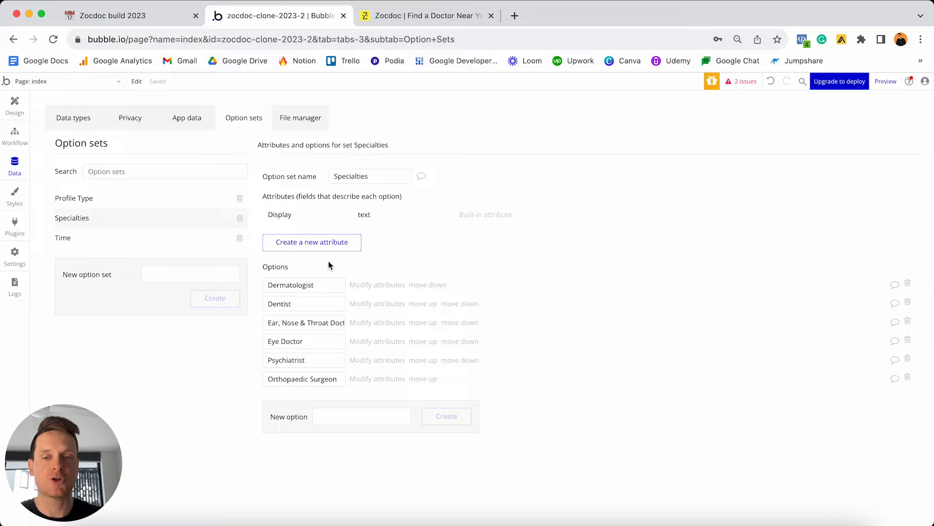
{"action": "left_click", "coordinate": [425, 15]}
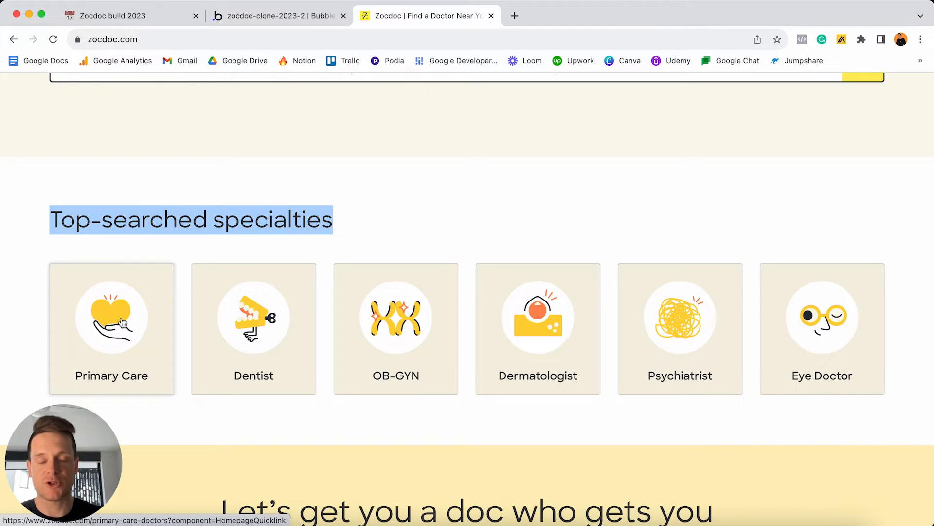
{"action": "left_click", "coordinate": [269, 19]}
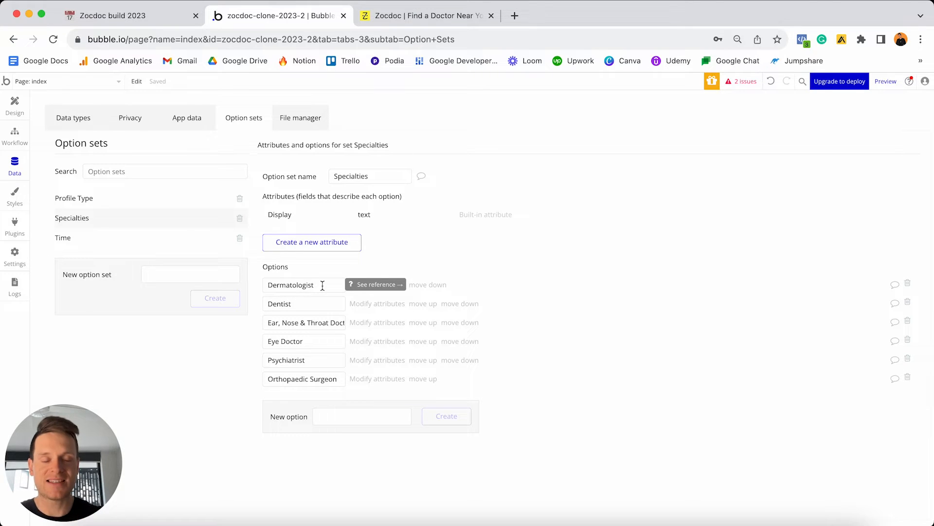
{"action": "left_click", "coordinate": [402, 17]}
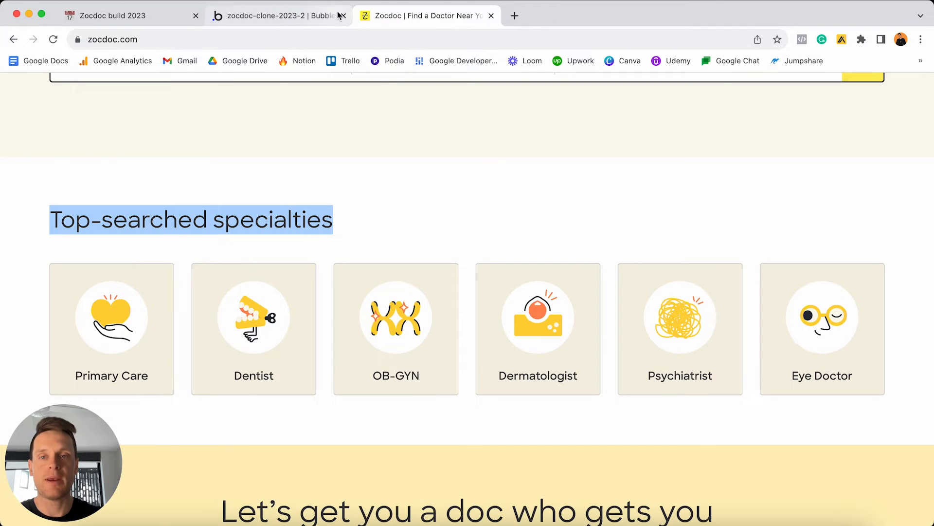
{"action": "left_click", "coordinate": [280, 16]}
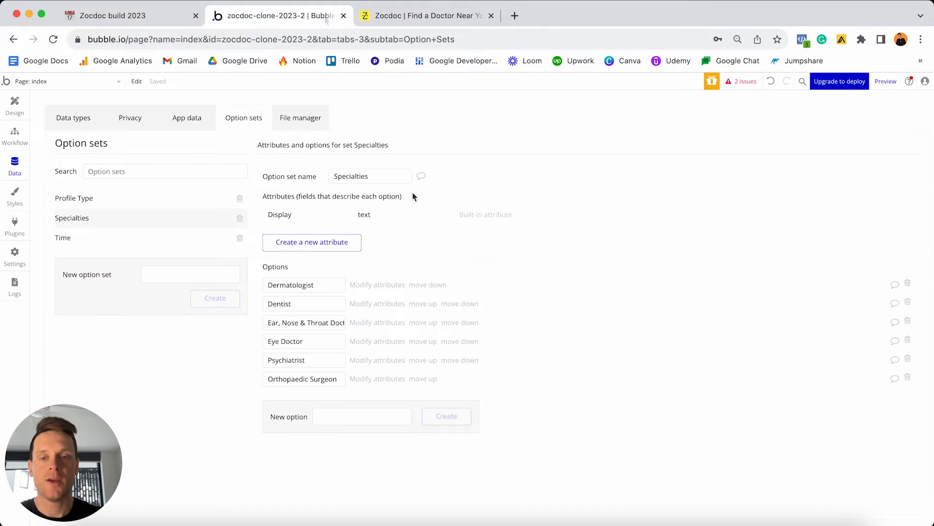
Add an image-type attribute named 'Image' to Specialties, then edit Dermatologist's attributes.
{"action": "left_click", "coordinate": [312, 244]}
{"action": "left_click", "coordinate": [482, 145]}
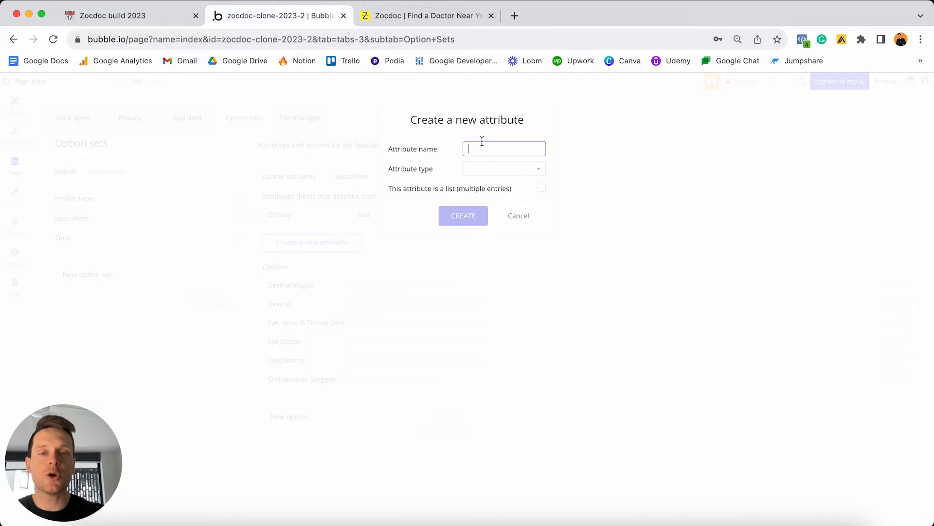
{"action": "type", "text": "Image"}
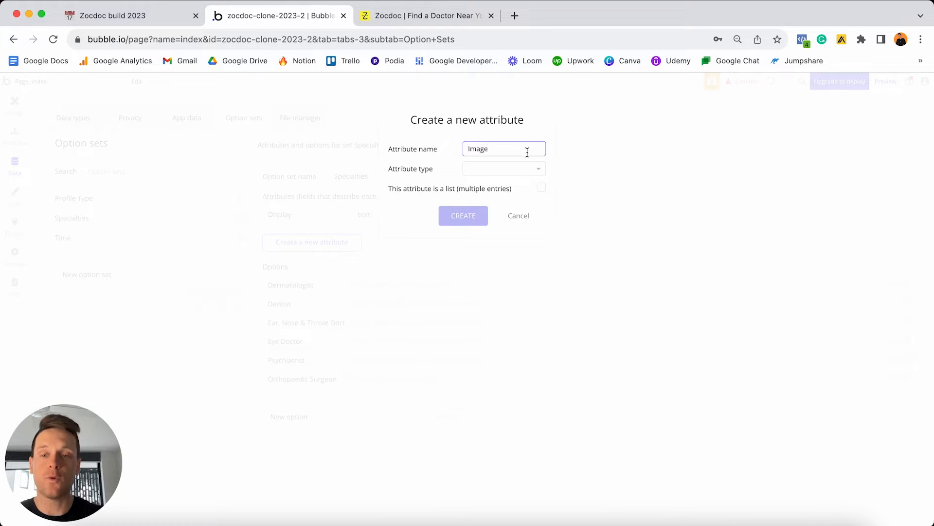
{"action": "left_click", "coordinate": [496, 169]}
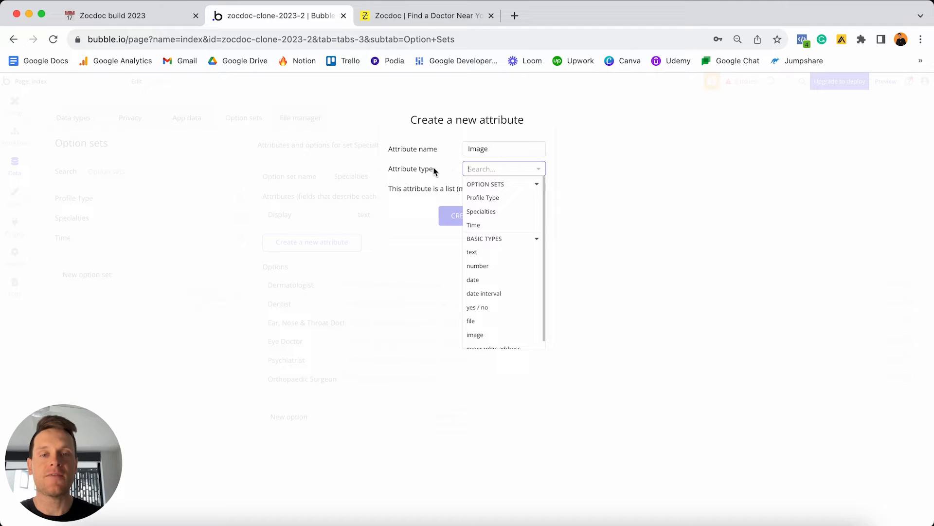
{"action": "left_click", "coordinate": [486, 333]}
{"action": "left_click", "coordinate": [459, 214]}
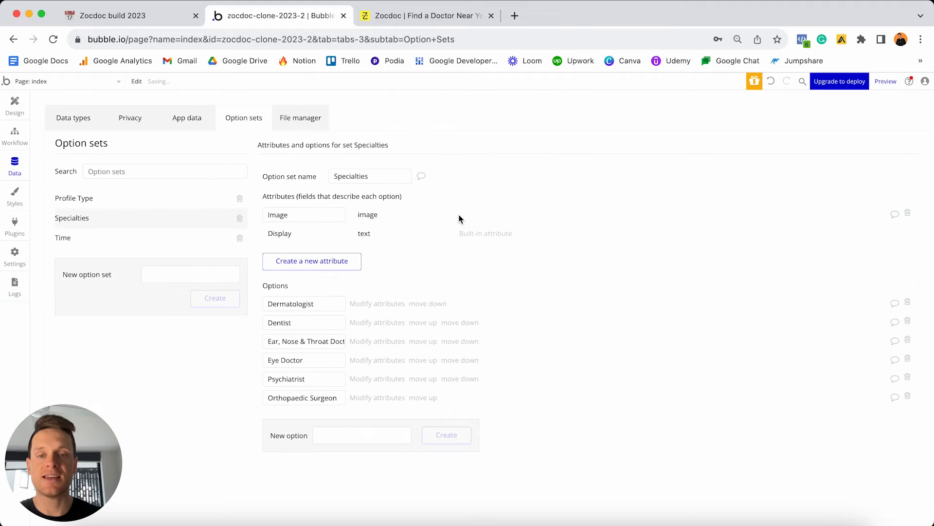
{"action": "left_click", "coordinate": [372, 305]}
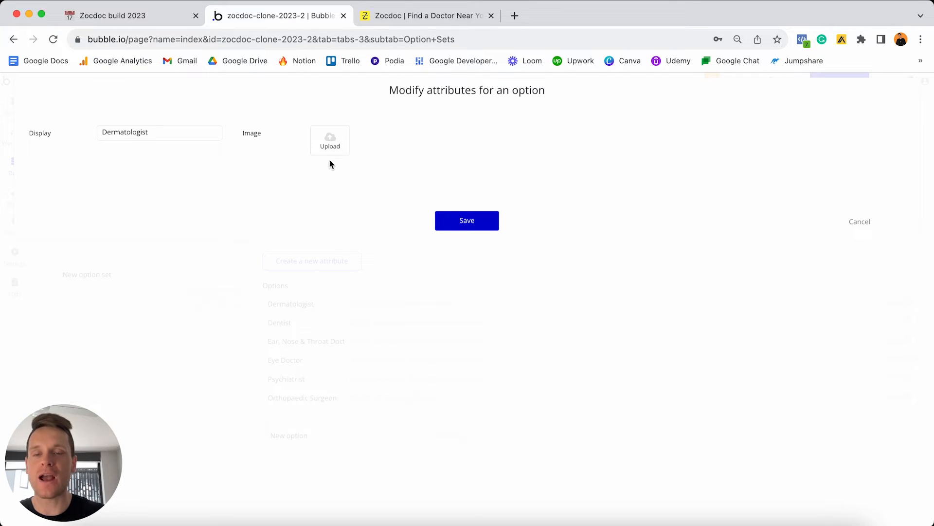
Load the shared Zocdoc Clone Assets Drive folder in a new tab, then return to Bubble.
{"action": "left_click", "coordinate": [514, 16]}
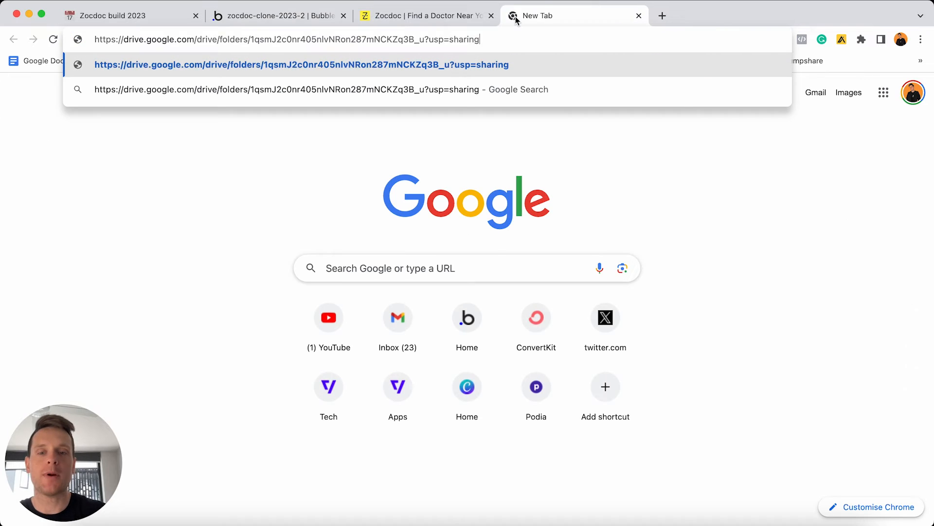
{"action": "key", "text": "Return"}
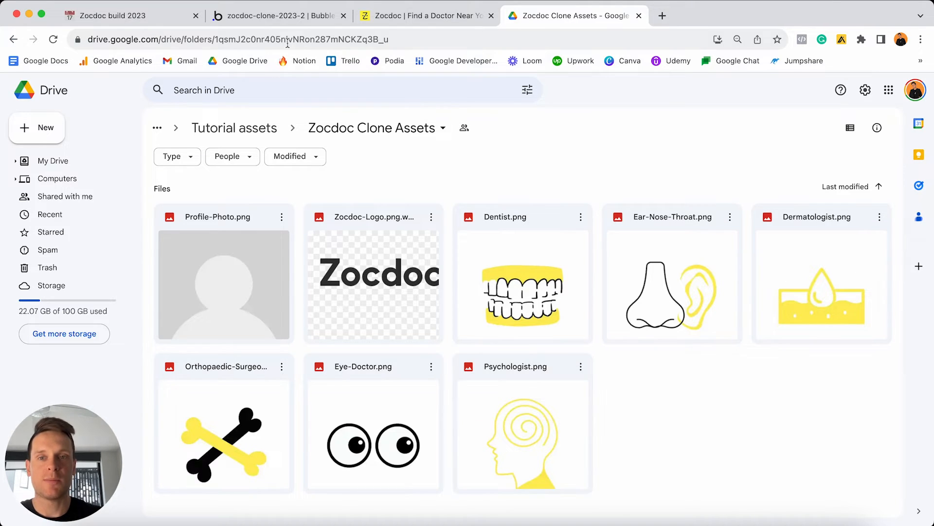
{"action": "left_click", "coordinate": [280, 15]}
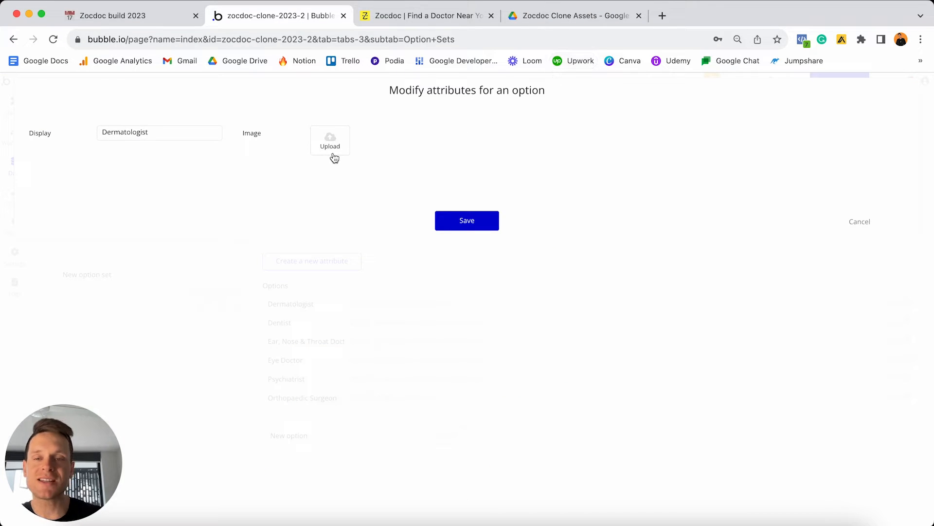
Upload and save icon images for Dermatologist, Dentist, and Ear, Nose & Throat Doctor.
{"action": "left_click_drag", "start_coordinate": [334, 156], "coordinate": [335, 158]}
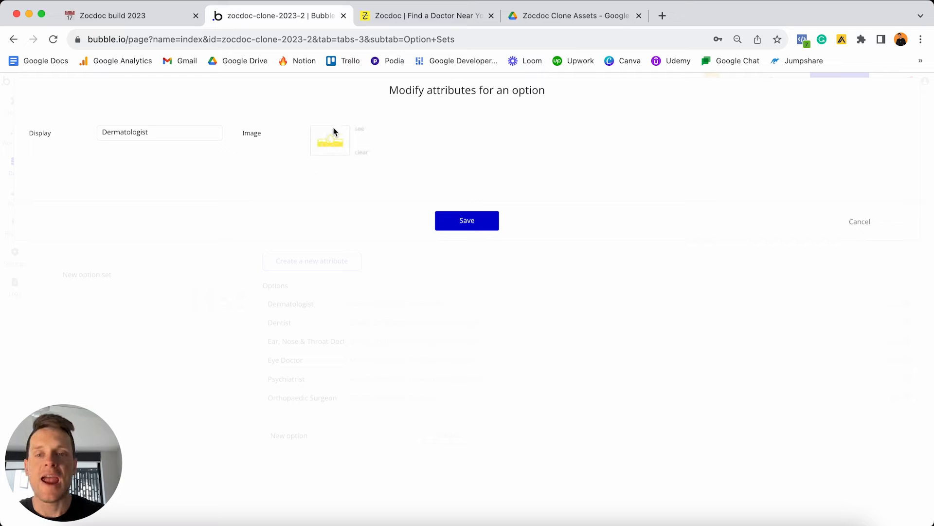
{"action": "left_click", "coordinate": [454, 219]}
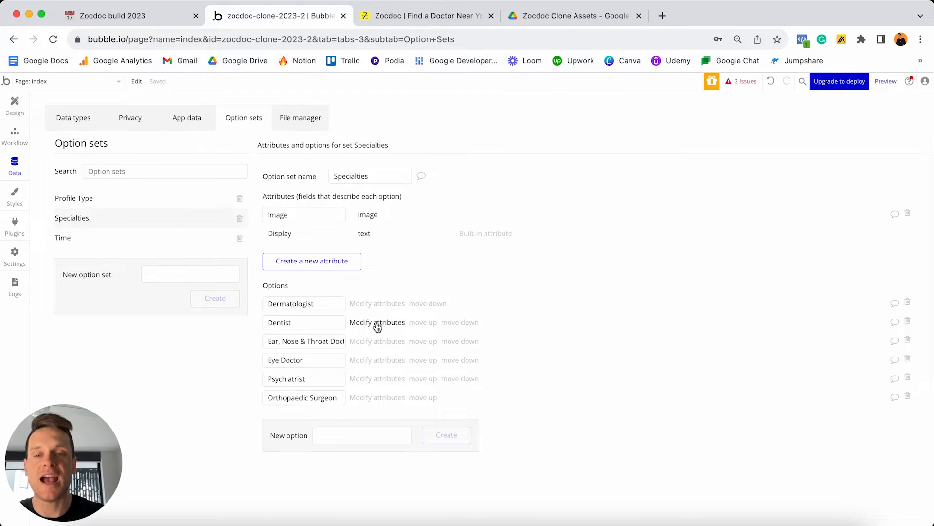
{"action": "left_click", "coordinate": [370, 325]}
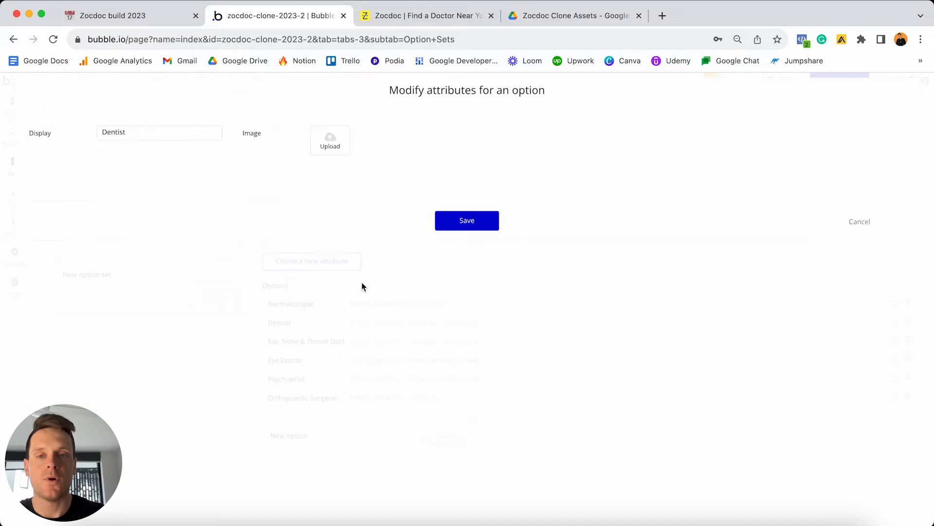
{"action": "left_click", "coordinate": [334, 145]}
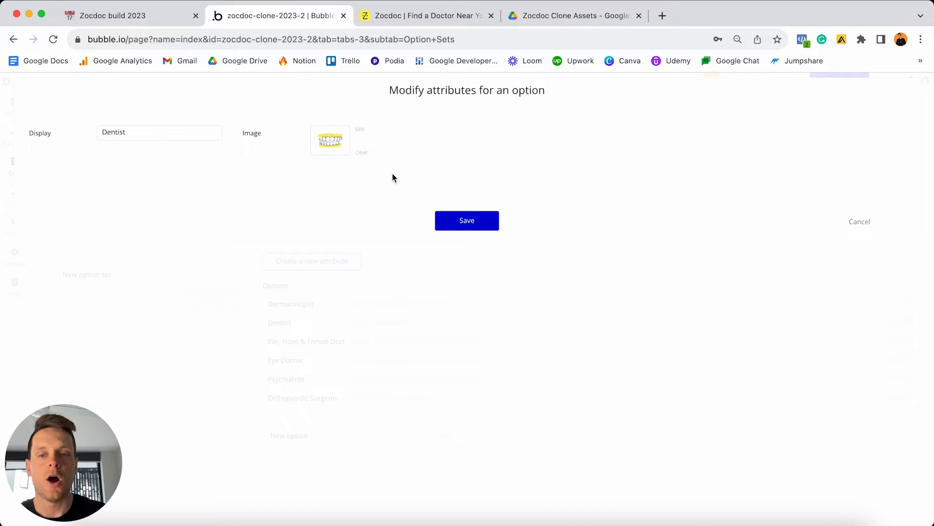
{"action": "left_click", "coordinate": [455, 225]}
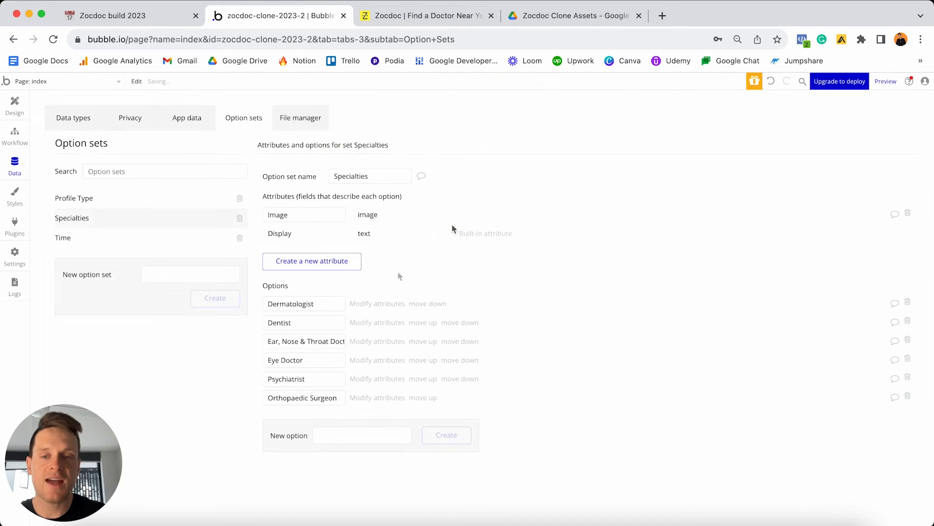
{"action": "left_click", "coordinate": [365, 342]}
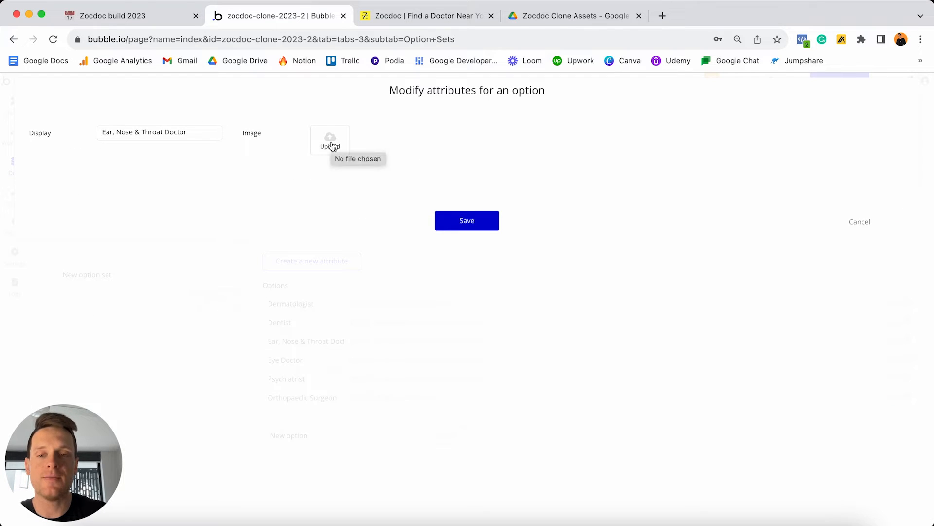
{"action": "left_click", "coordinate": [445, 221]}
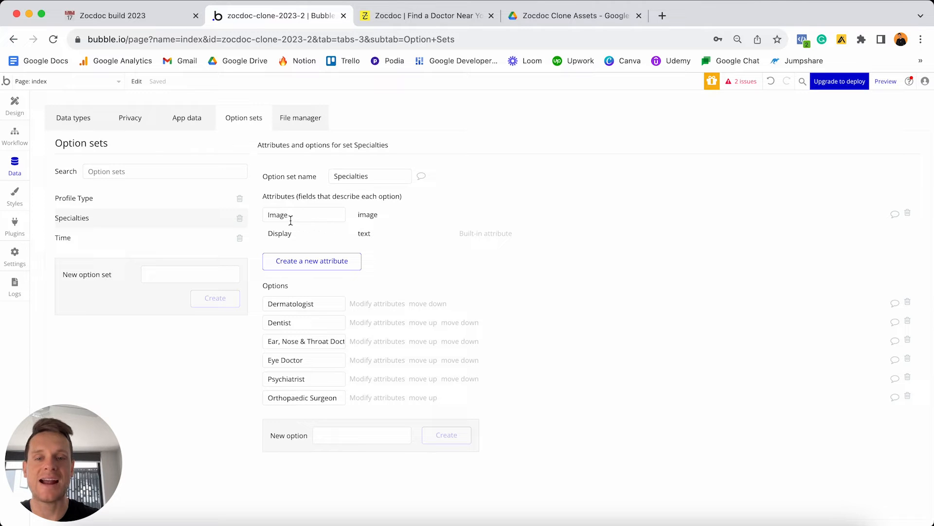
{"action": "left_click", "coordinate": [15, 101]}
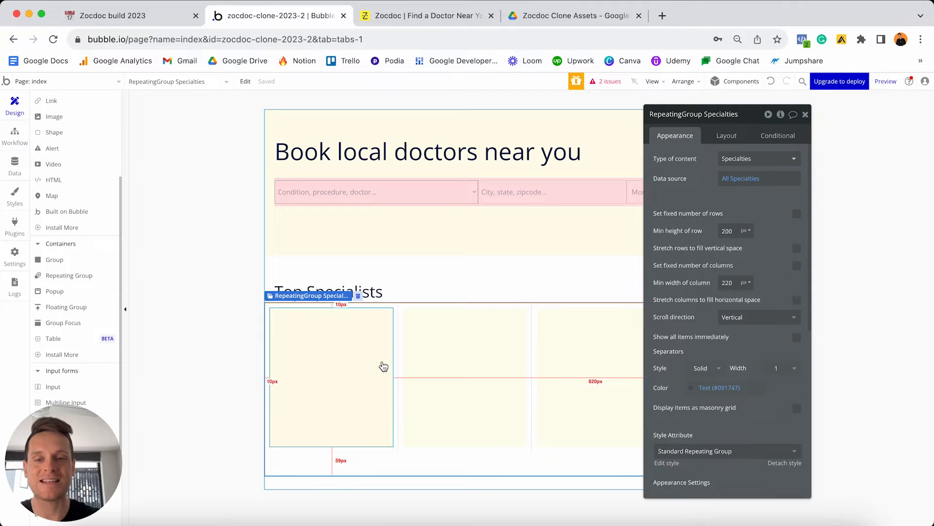
{"action": "scroll", "coordinate": [99, 275], "scroll_direction": "up", "scroll_amount": 2}
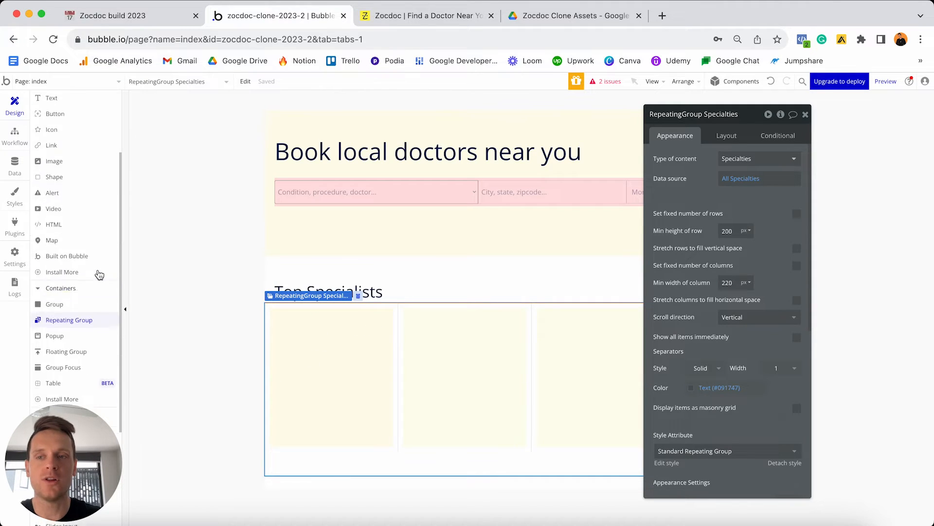
{"action": "scroll", "coordinate": [99, 275], "scroll_direction": "up", "scroll_amount": 3}
{"action": "key", "text": "Escape"}
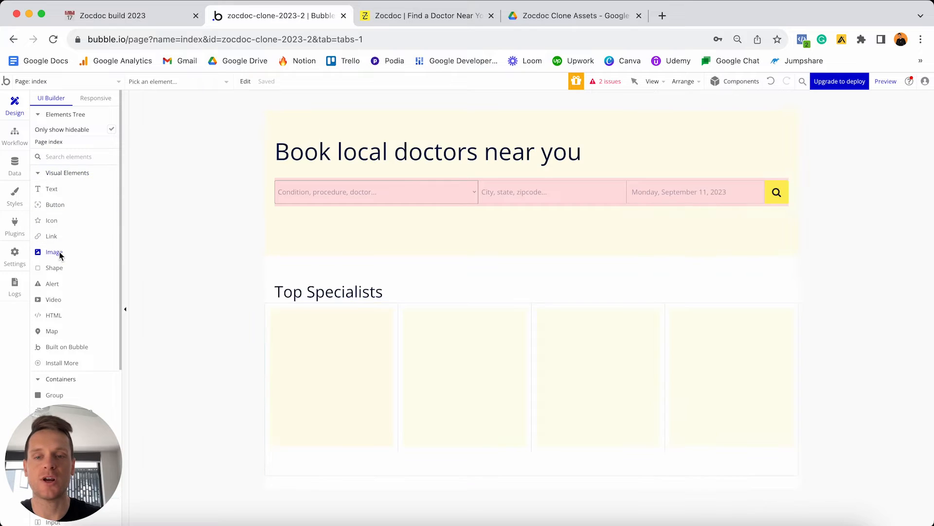
{"action": "left_click_drag", "start_coordinate": [54, 252], "coordinate": [307, 339]}
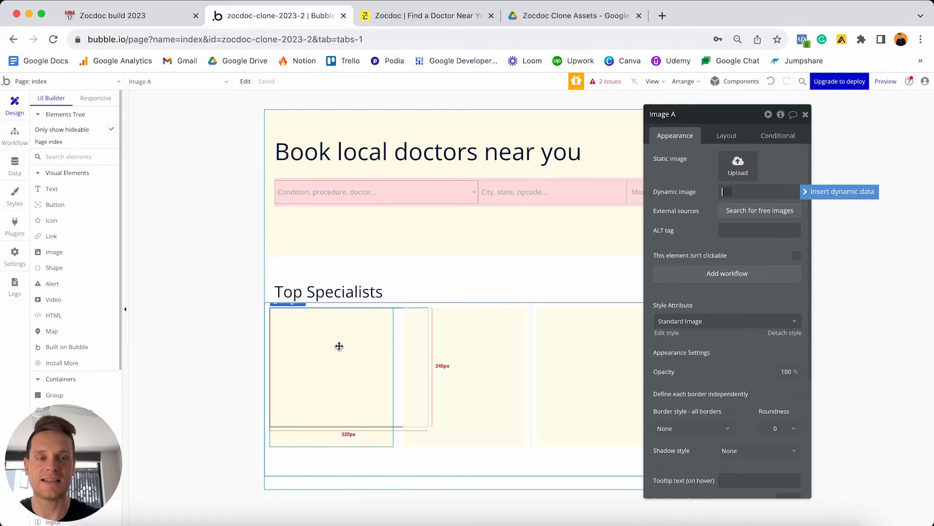
{"action": "left_click", "coordinate": [810, 194]}
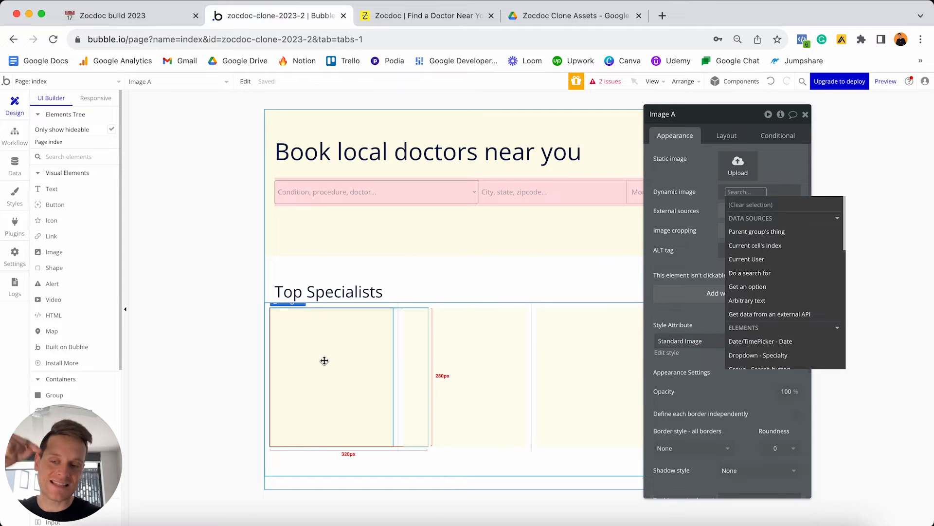
{"action": "left_click", "coordinate": [356, 459]}
{"action": "left_click", "coordinate": [353, 412]}
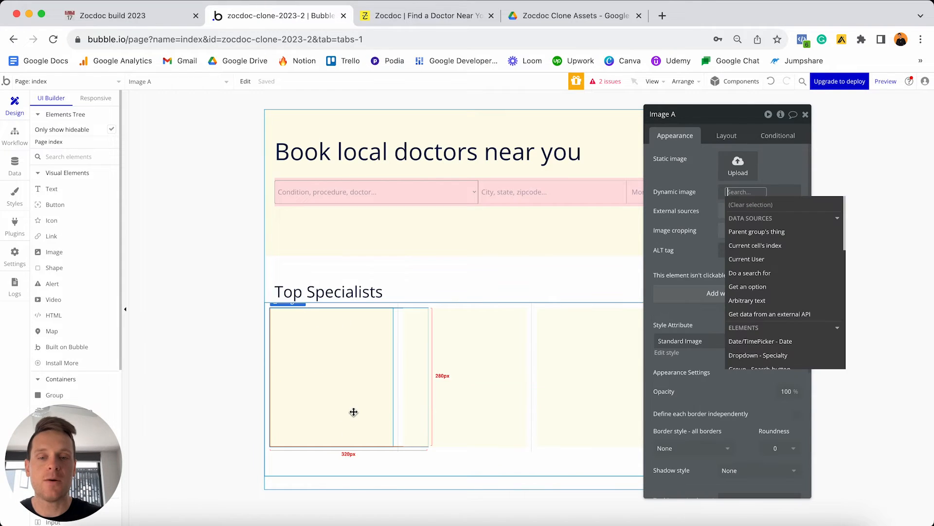
{"action": "key", "text": "Delete"}
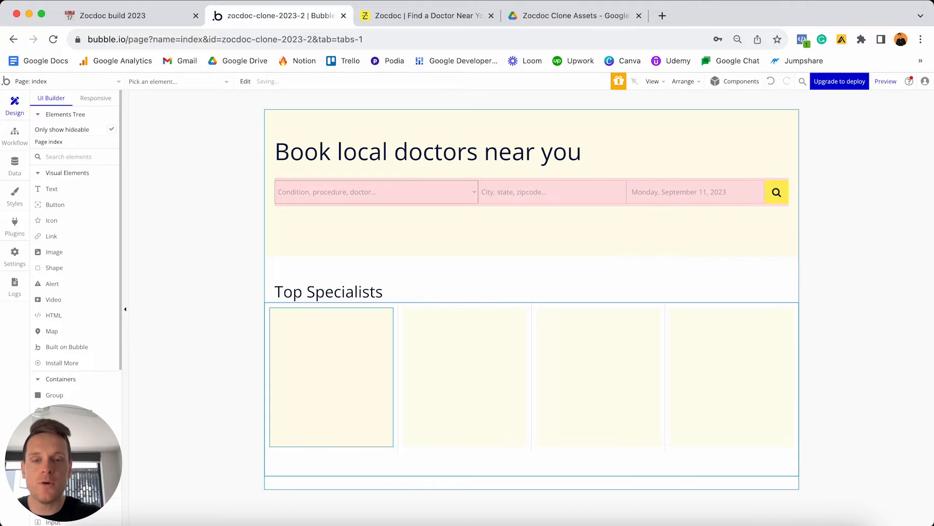
Set the first cell's Group - Specialty type of content to the Specialties option set.
{"action": "left_click", "coordinate": [355, 359]}
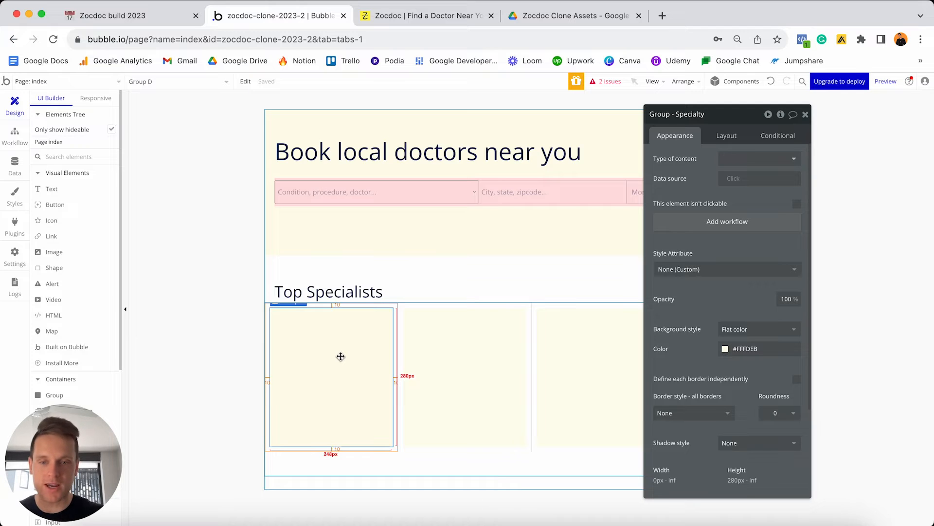
{"action": "left_click", "coordinate": [741, 165]}
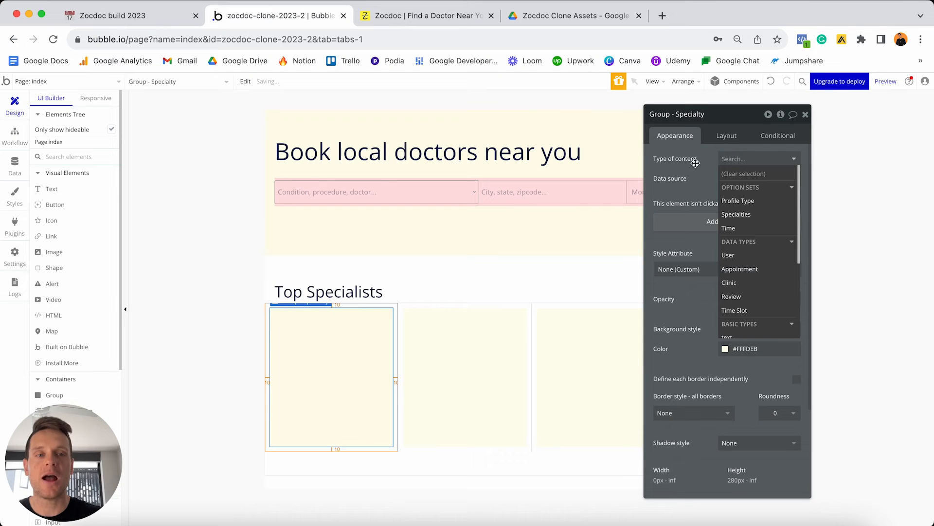
{"action": "left_click", "coordinate": [740, 214]}
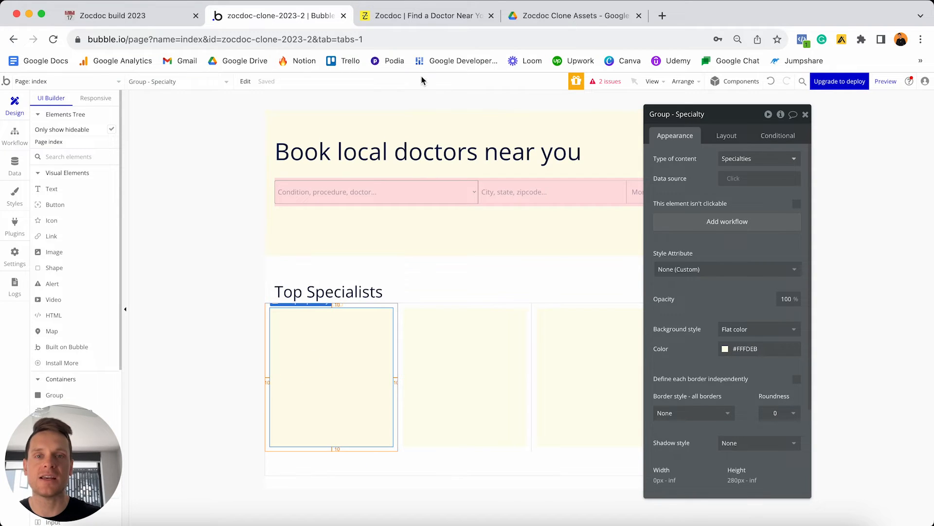
{"action": "left_click", "coordinate": [429, 17]}
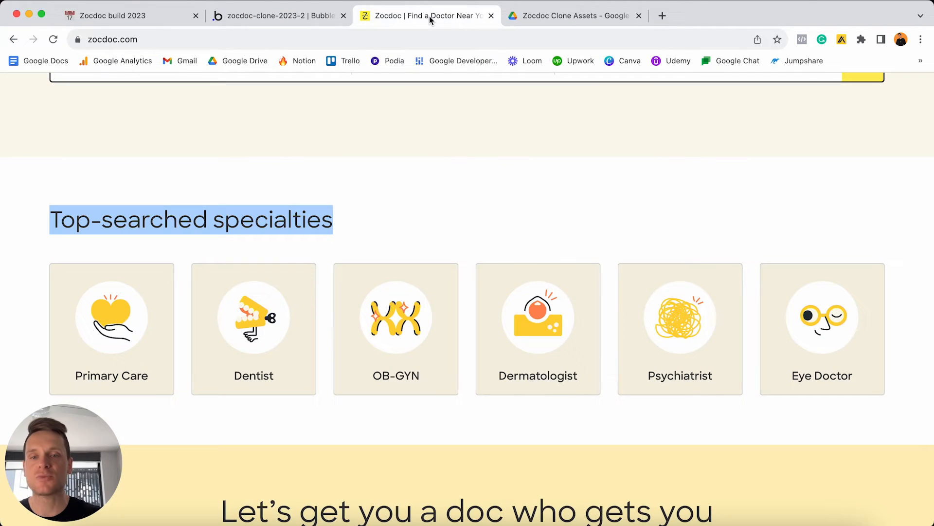
Review Zocdoc's six Top-searched specialties cards and icons, then return to the Bubble editor.
{"action": "left_click", "coordinate": [403, 226]}
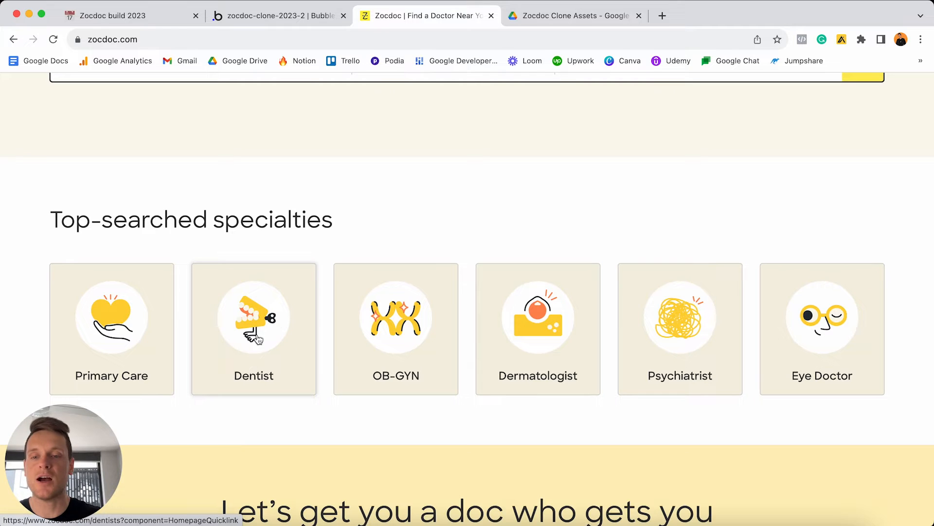
{"action": "left_click", "coordinate": [284, 24]}
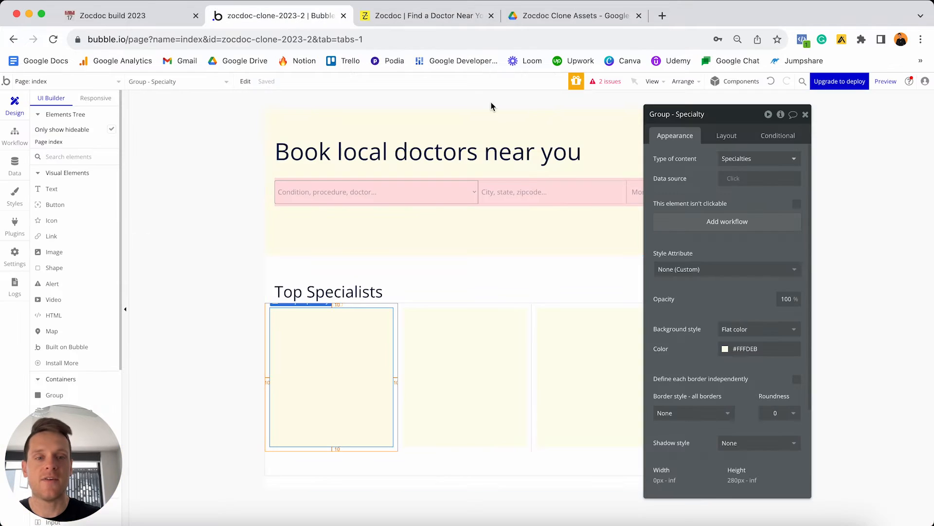
Set the card group's data source to Current cell's Specialties and draw an Image in the first cell.
{"action": "left_click", "coordinate": [738, 181]}
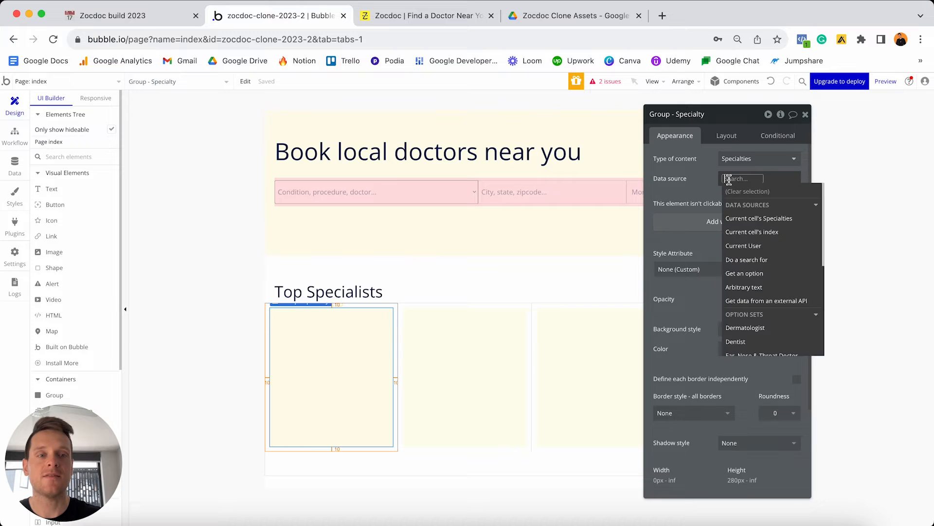
{"action": "left_click", "coordinate": [757, 218]}
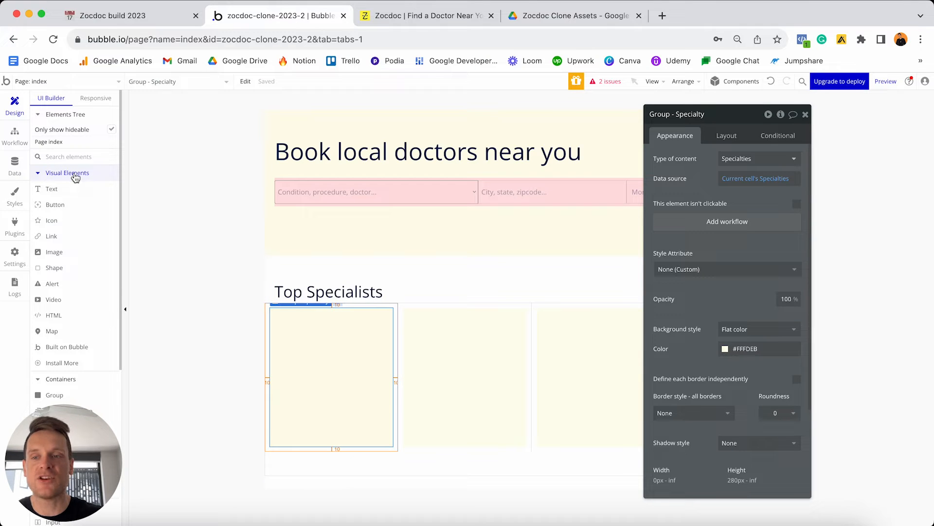
{"action": "left_click", "coordinate": [54, 252]}
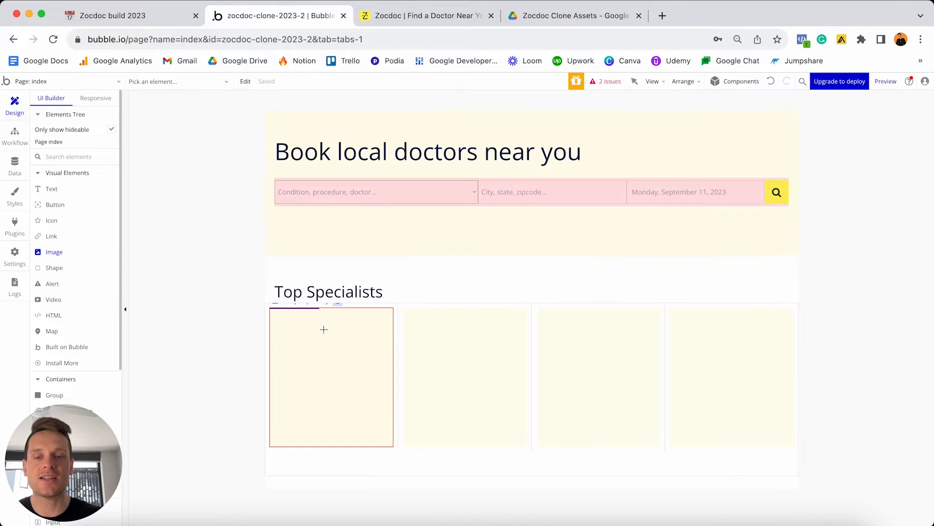
{"action": "left_click_drag", "start_coordinate": [324, 329], "coordinate": [428, 427]}
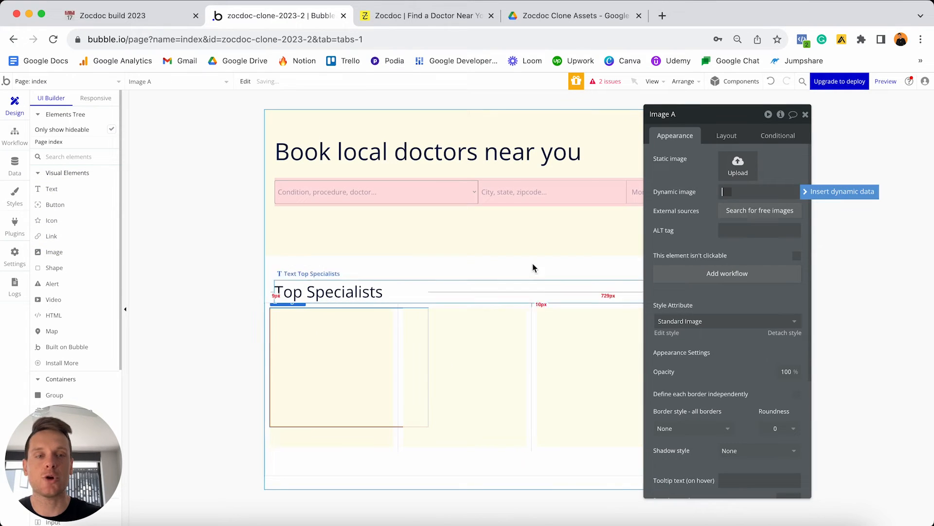
Set the image's dynamic image to Parent group's Specialties's Image.
{"action": "left_click", "coordinate": [807, 194]}
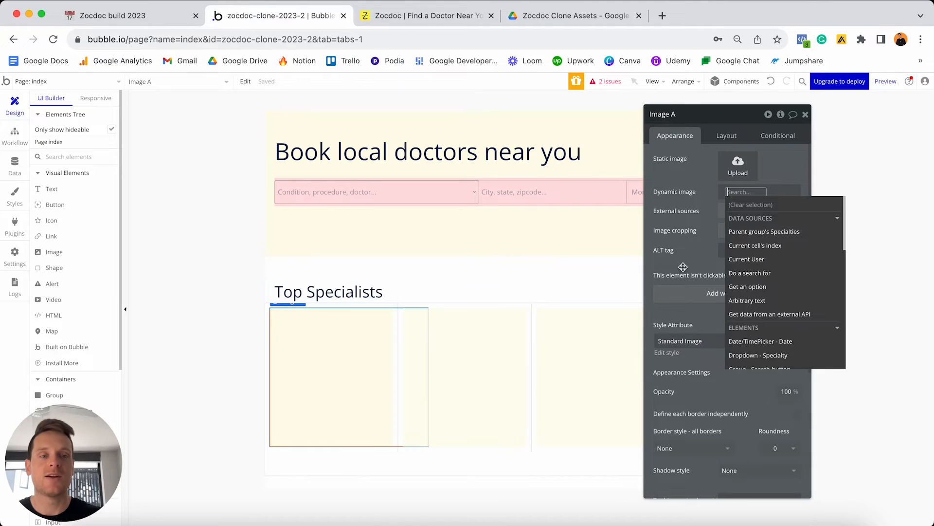
{"action": "left_click", "coordinate": [750, 234]}
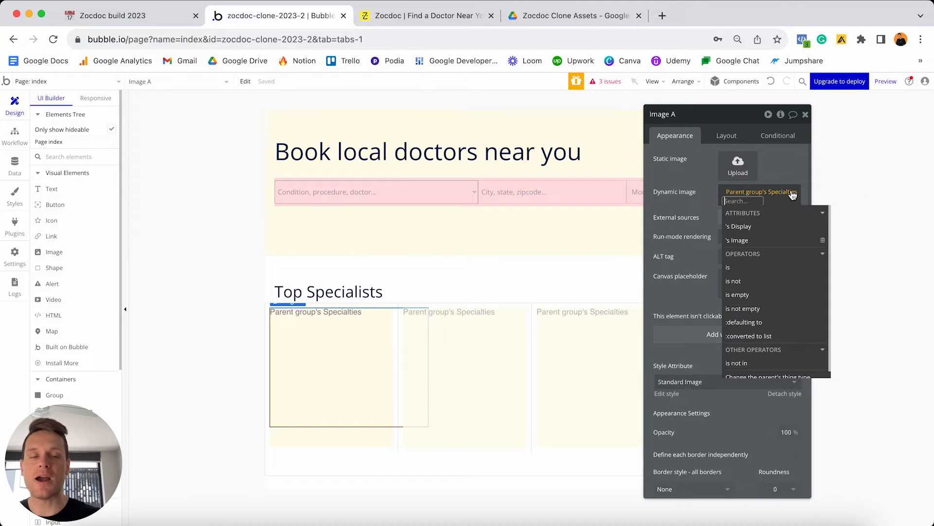
{"action": "left_click", "coordinate": [753, 241]}
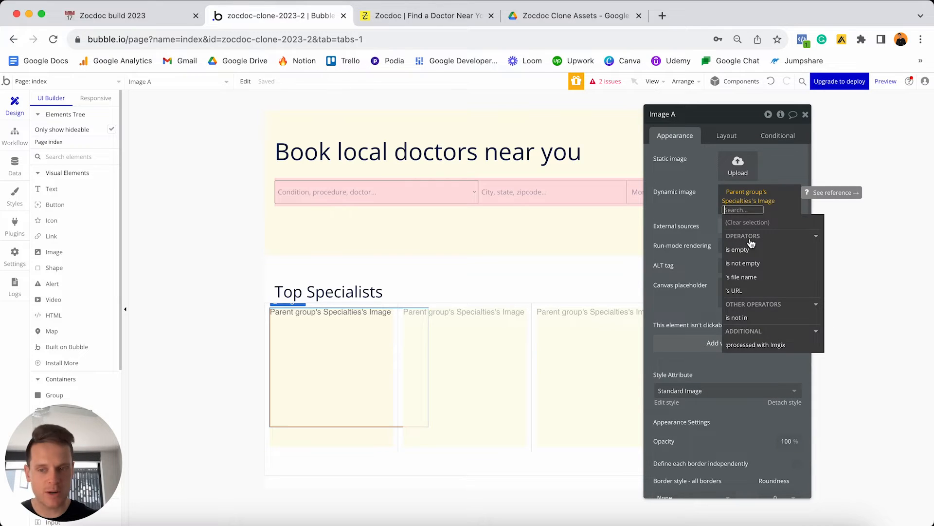
Append :processed with Imgix to the dynamic image, resizing to fit the dimensions by cropping.
{"action": "left_click", "coordinate": [758, 347]}
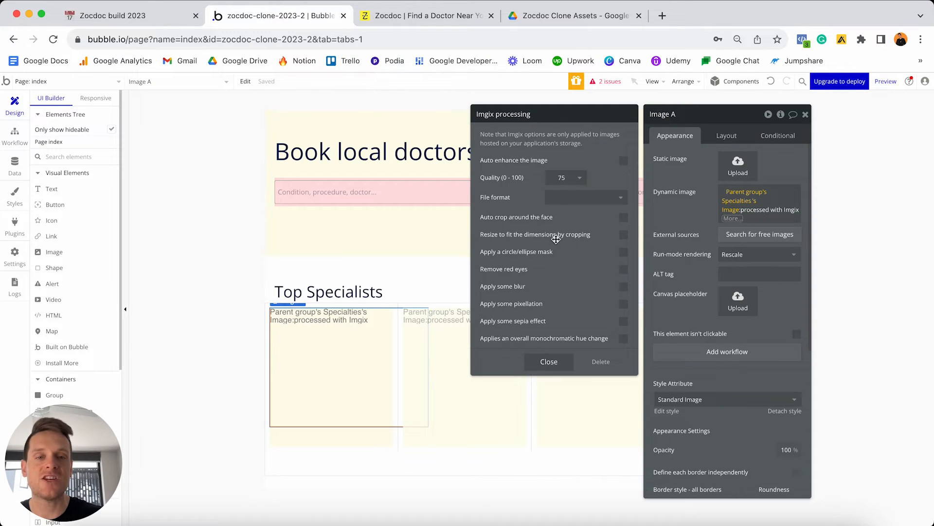
{"action": "left_click", "coordinate": [624, 235]}
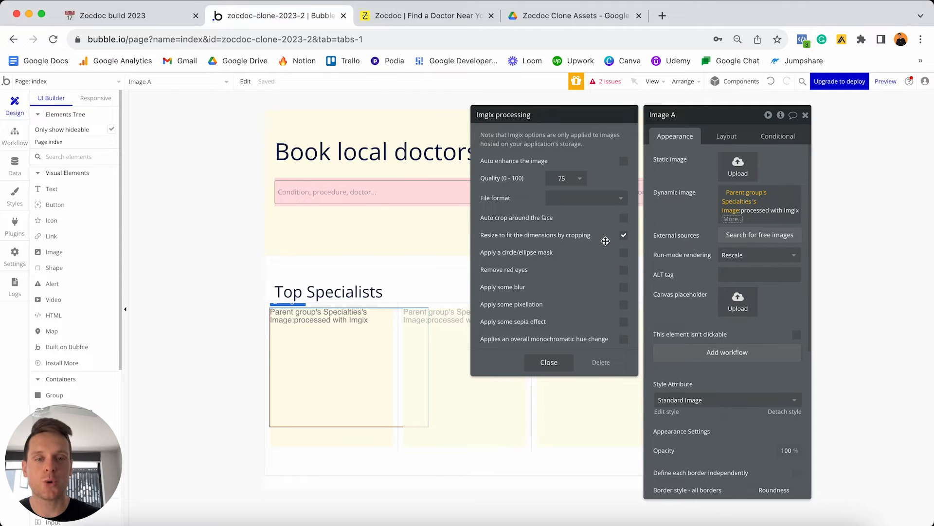
{"action": "left_click", "coordinate": [549, 362]}
{"action": "left_click", "coordinate": [684, 216]}
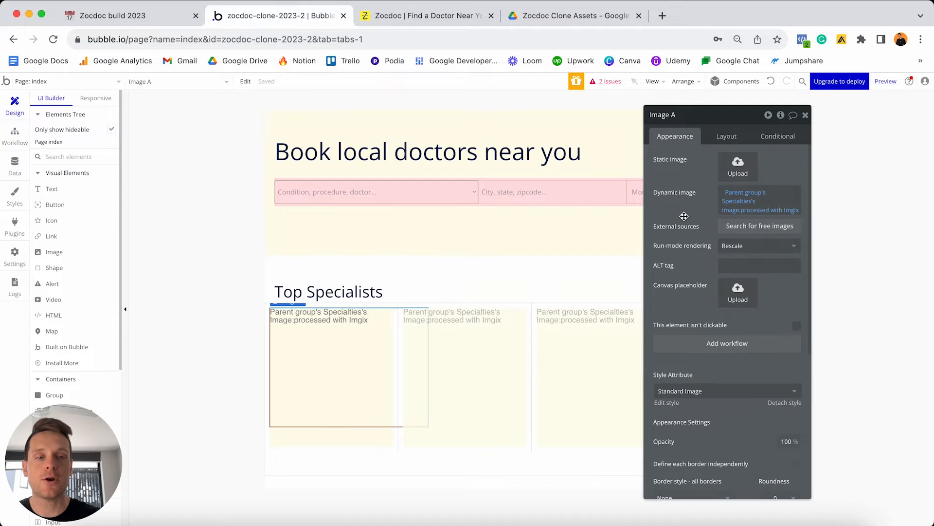
Set the image's Style to None (Custom).
{"action": "scroll", "coordinate": [707, 290], "scroll_direction": "down", "scroll_amount": 4}
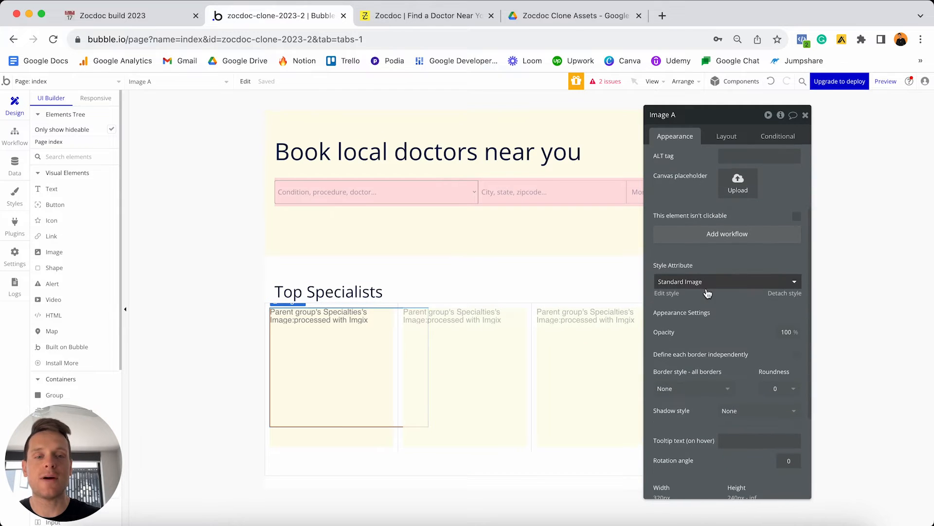
{"action": "left_click", "coordinate": [784, 293]}
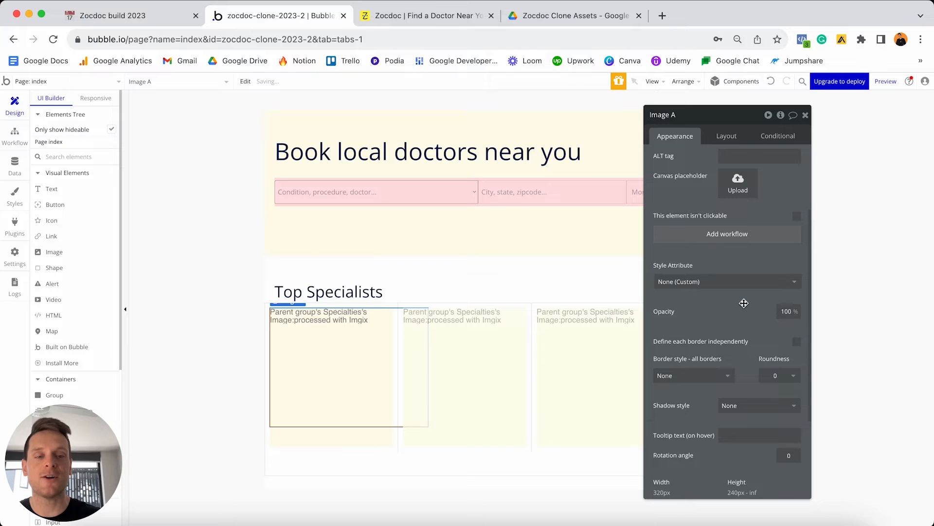
{"action": "scroll", "coordinate": [718, 311], "scroll_direction": "down", "scroll_amount": 1}
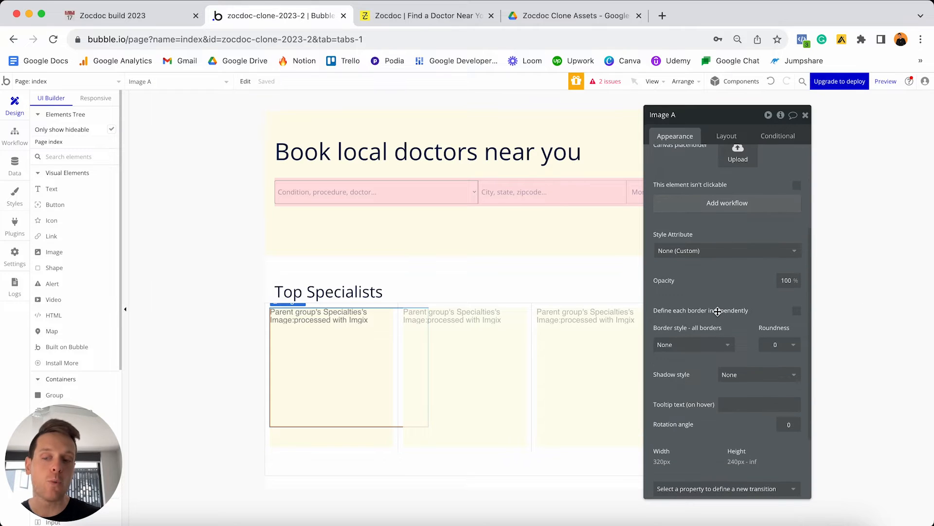
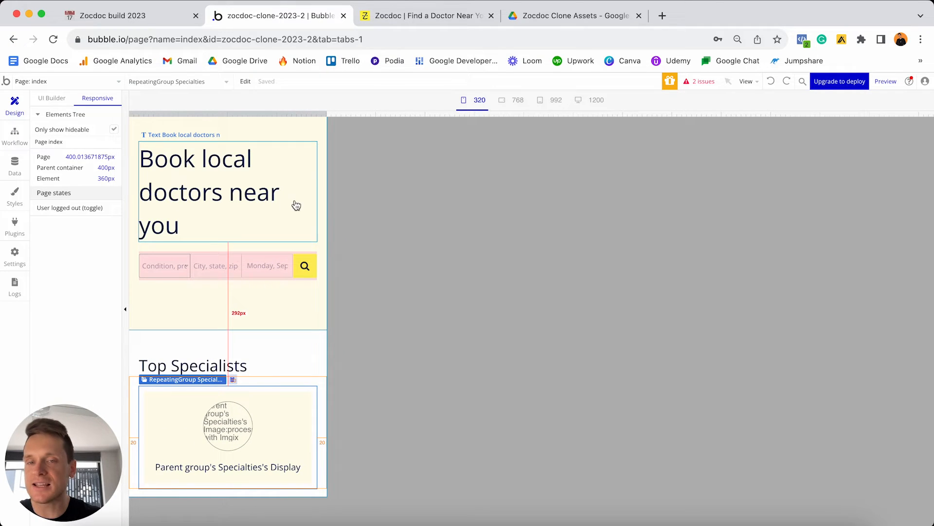
Preview the Bubble index page at 320 px width, then bring up the live Zocdoc site.
{"action": "left_click", "coordinate": [478, 100]}
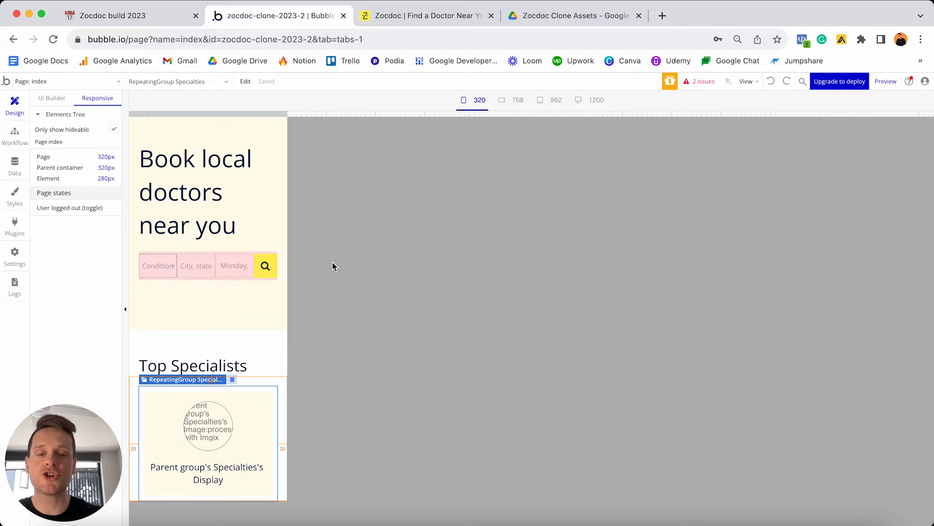
{"action": "left_click", "coordinate": [408, 15]}
{"action": "scroll", "coordinate": [477, 251], "scroll_direction": "up", "scroll_amount": 4}
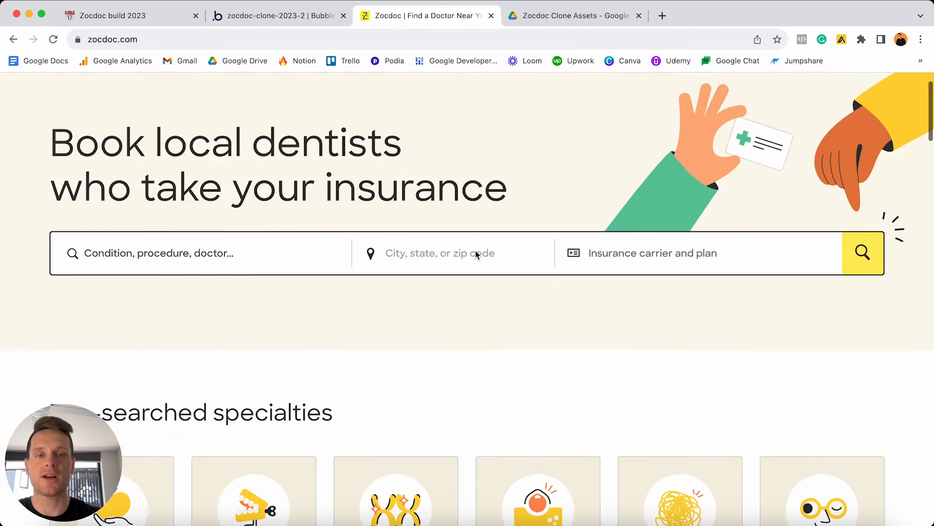
Narrow the Zocdoc window to see its stacked mobile search bar, restore it, and return to Bubble.
{"action": "scroll", "coordinate": [476, 254], "scroll_direction": "up", "scroll_amount": 2}
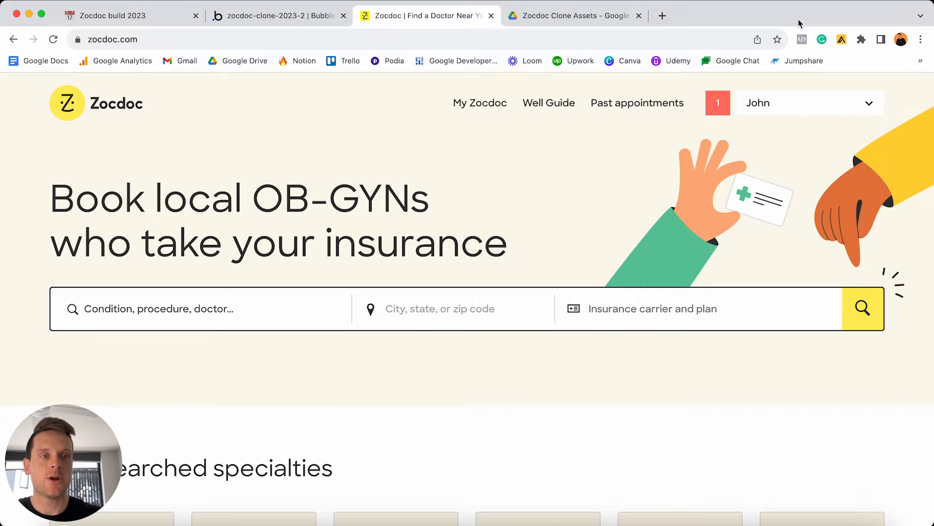
{"action": "left_click_drag", "start_coordinate": [932, 6], "coordinate": [559, 4]}
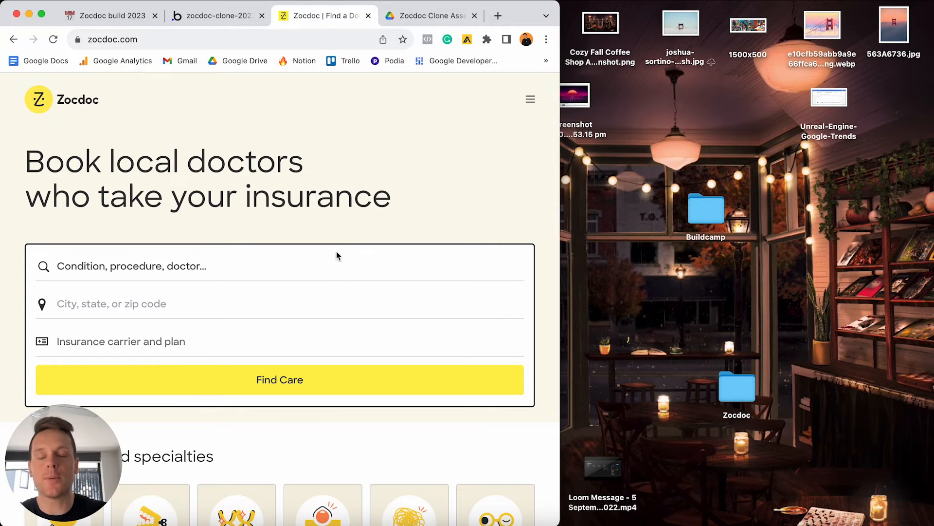
{"action": "left_click_drag", "start_coordinate": [557, 4], "coordinate": [933, 5]}
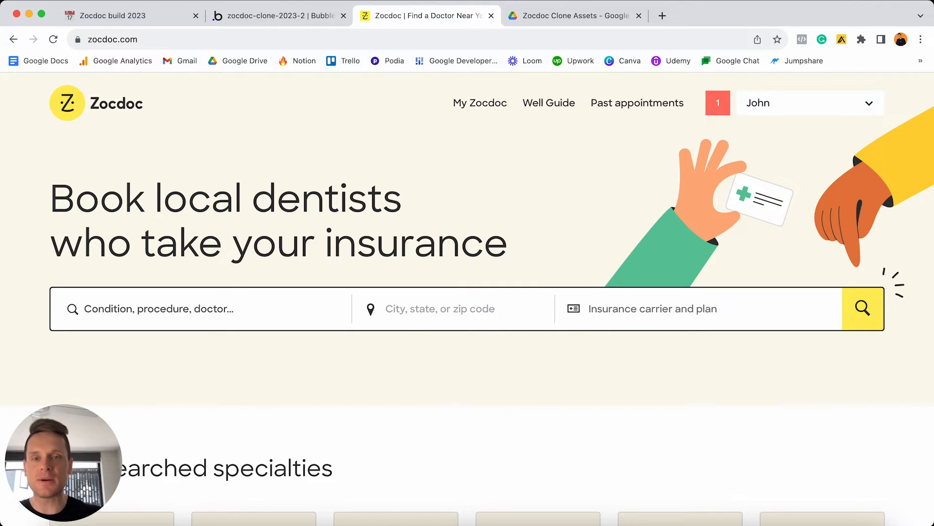
{"action": "left_click", "coordinate": [300, 16]}
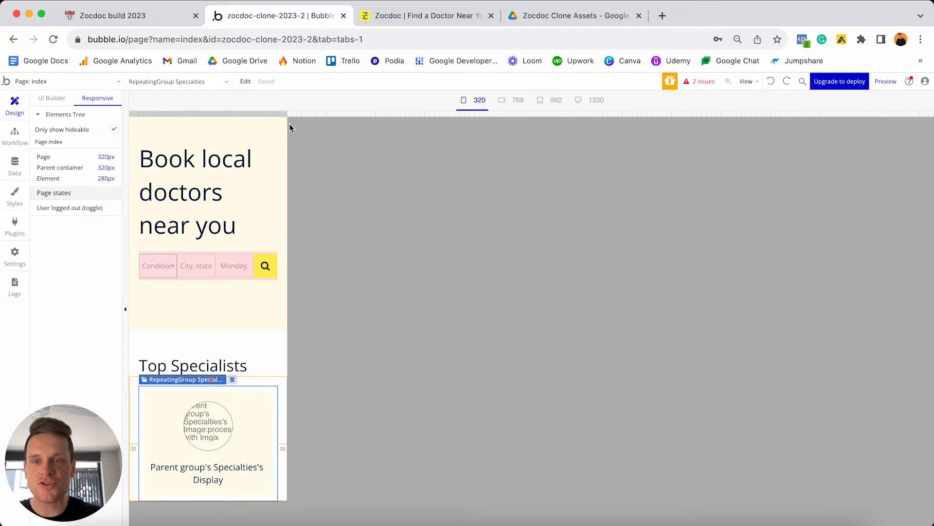
Check the date picker, location box and Specialty dropdown's 500 px max width, then view the dropdown's conditionals at tablet width.
{"action": "left_click_drag", "start_coordinate": [288, 122], "coordinate": [638, 92]}
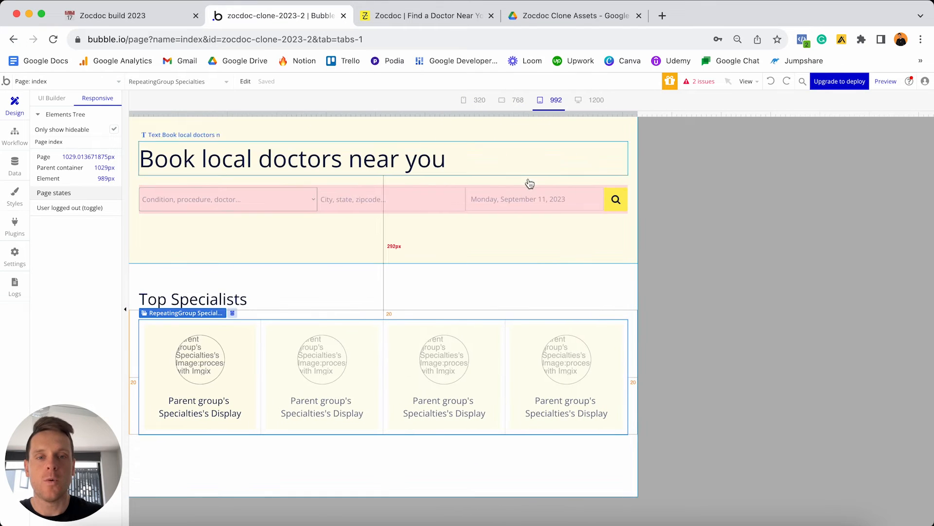
{"action": "left_click", "coordinate": [517, 201]}
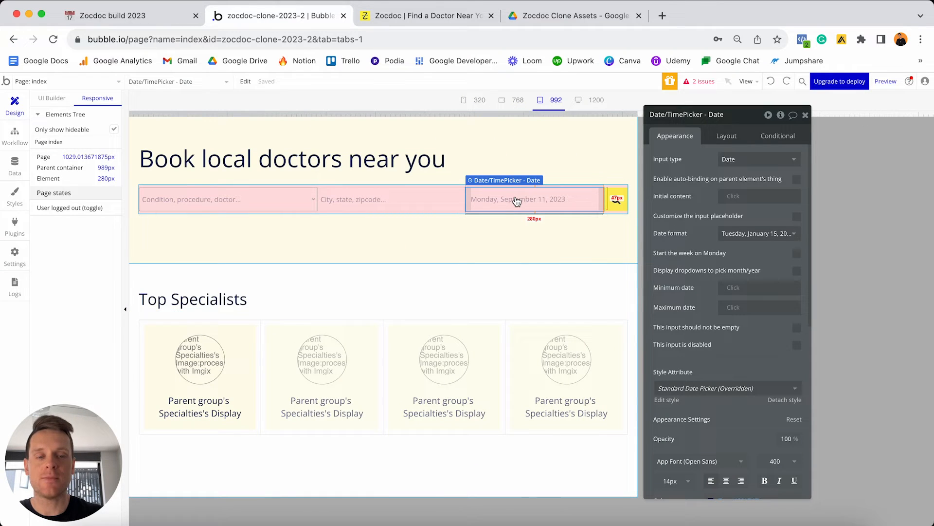
{"action": "left_click", "coordinate": [723, 137]}
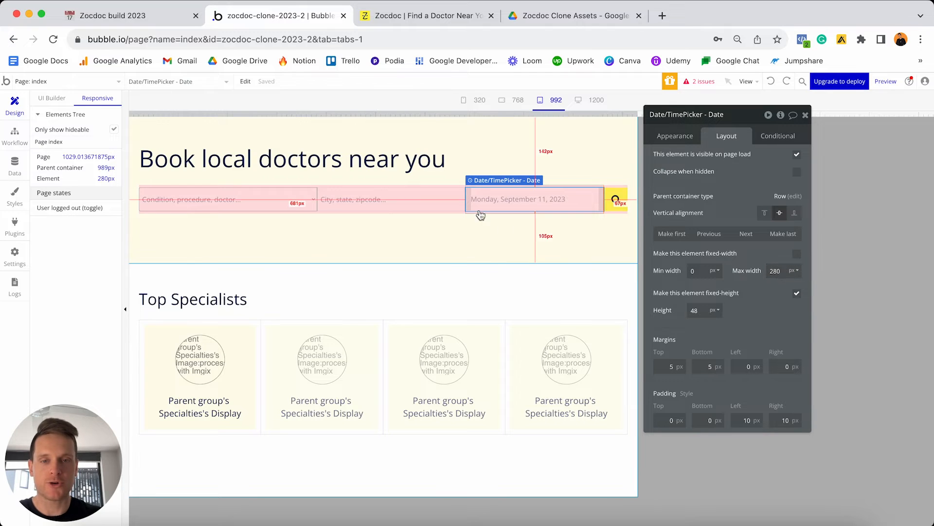
{"action": "left_click", "coordinate": [442, 198]}
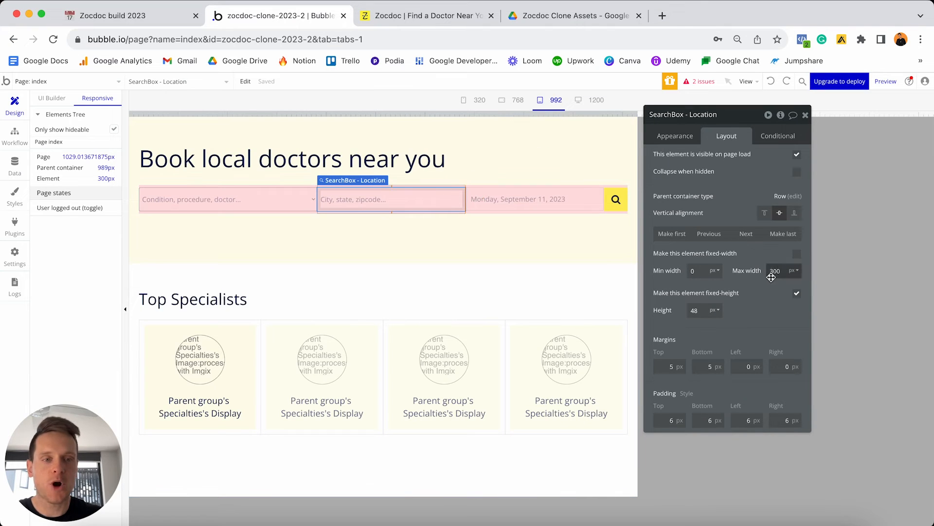
{"action": "left_click", "coordinate": [273, 202]}
{"action": "left_click", "coordinate": [777, 271]}
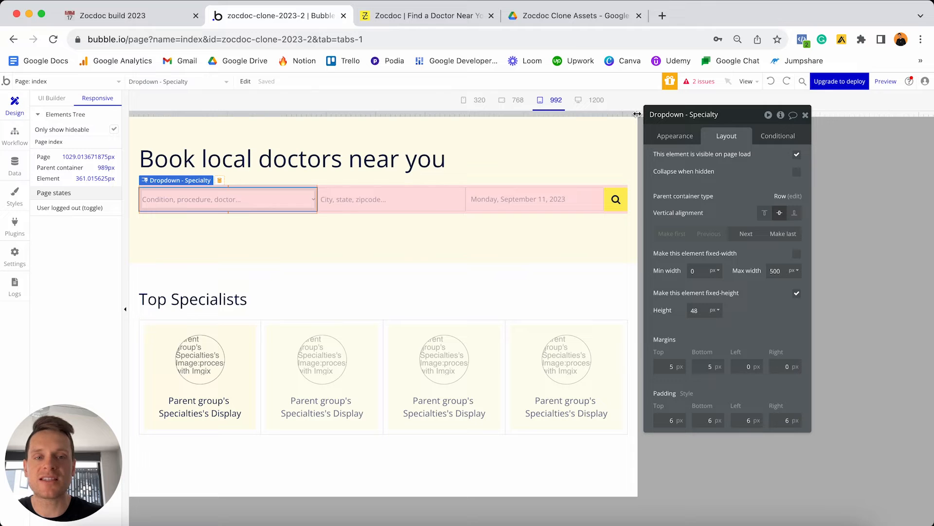
{"action": "left_click_drag", "start_coordinate": [638, 114], "coordinate": [588, 115]}
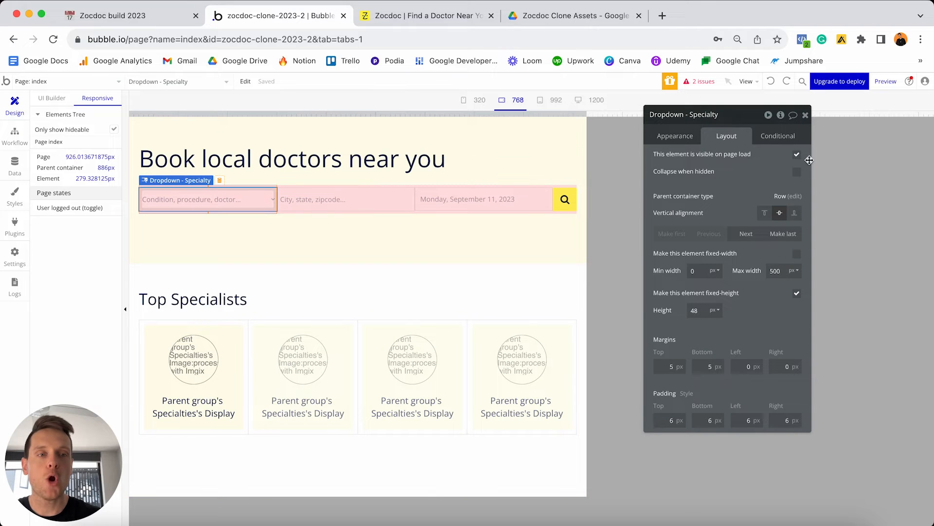
{"action": "left_click", "coordinate": [779, 136]}
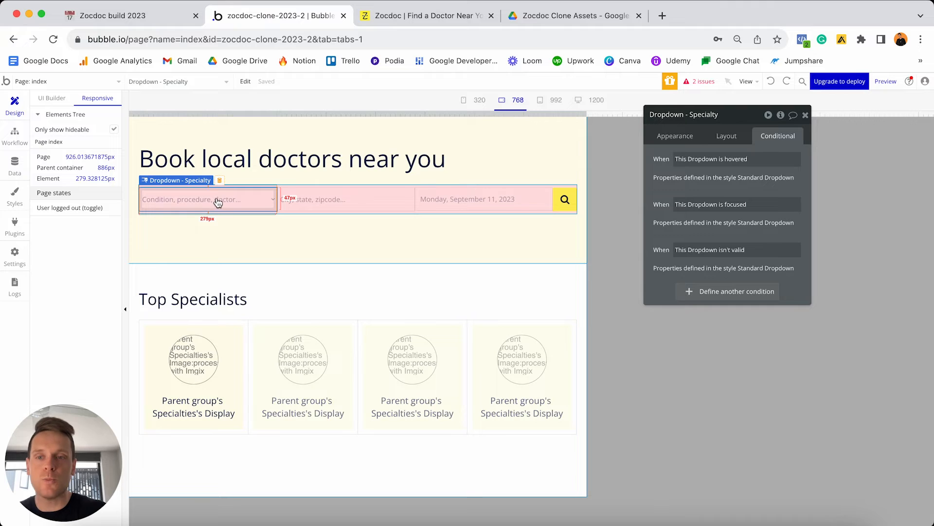
Add a 'Current page width < 930' condition to the Specialty dropdown that changes its max width.
{"action": "left_click", "coordinate": [689, 291]}
{"action": "left_click", "coordinate": [687, 300]}
{"action": "type", "text": "width"}
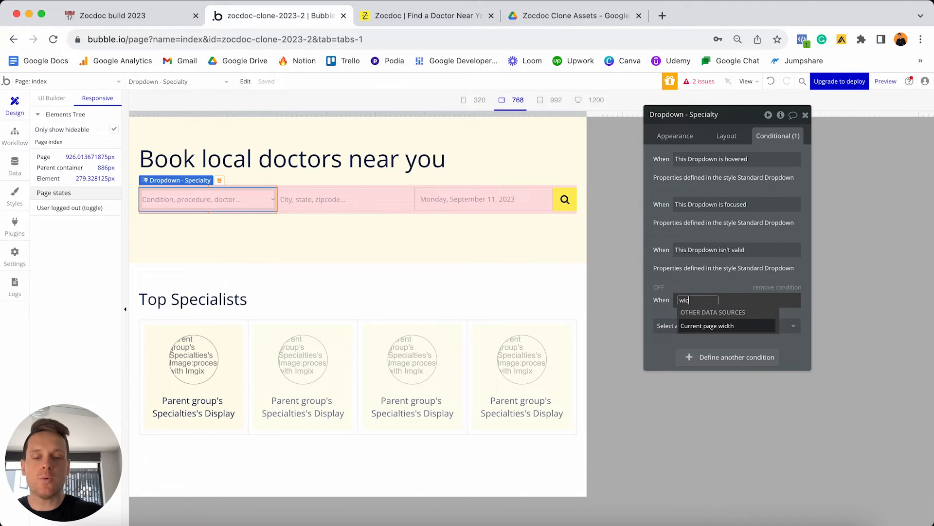
{"action": "left_click", "coordinate": [706, 326]}
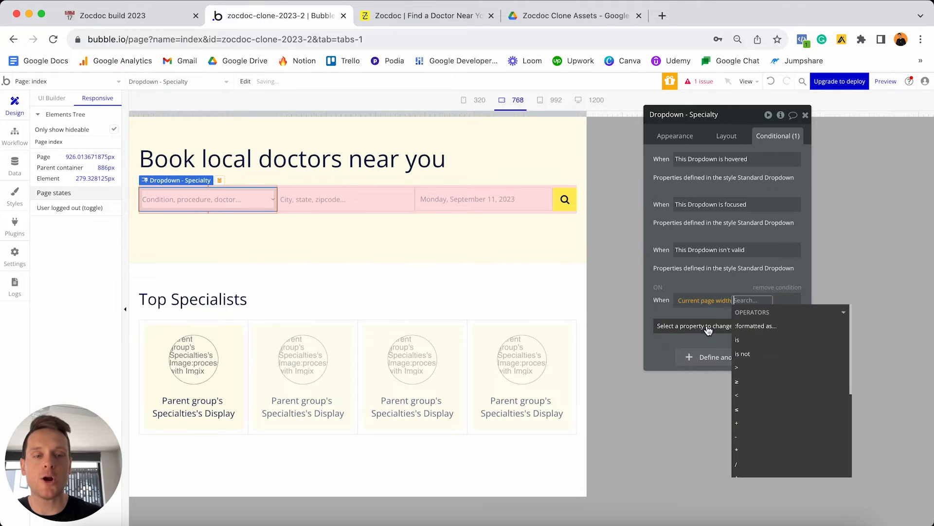
{"action": "left_click", "coordinate": [743, 395]}
{"action": "type", "text": "930"}
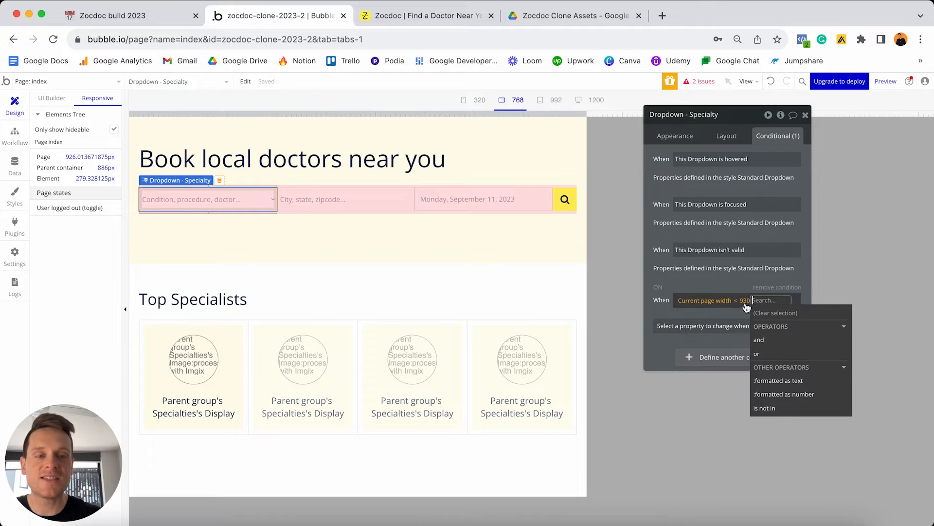
{"action": "left_click", "coordinate": [742, 310]}
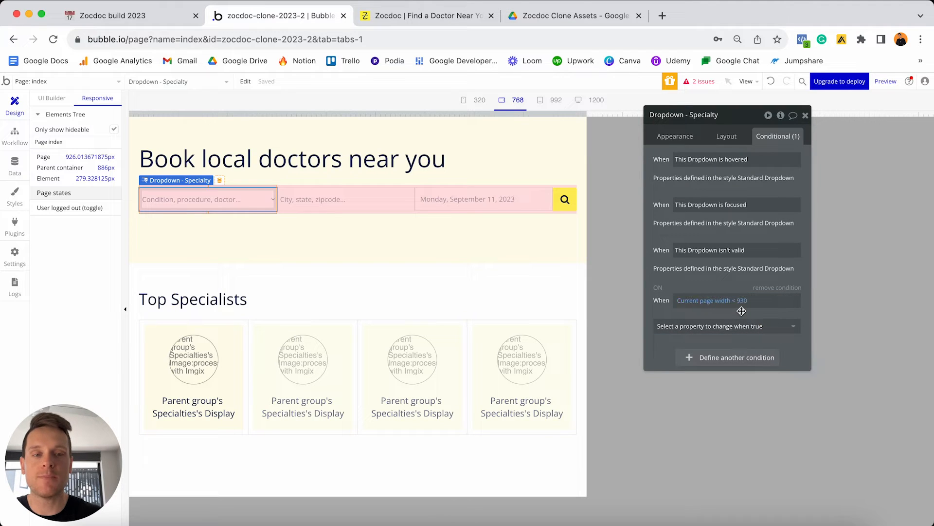
{"action": "left_click", "coordinate": [721, 327]}
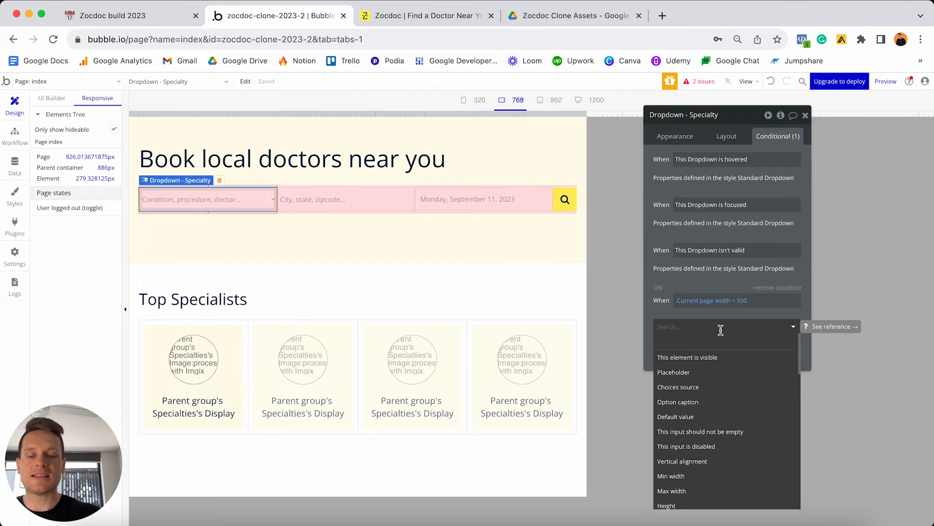
{"action": "type", "text": "widt"}
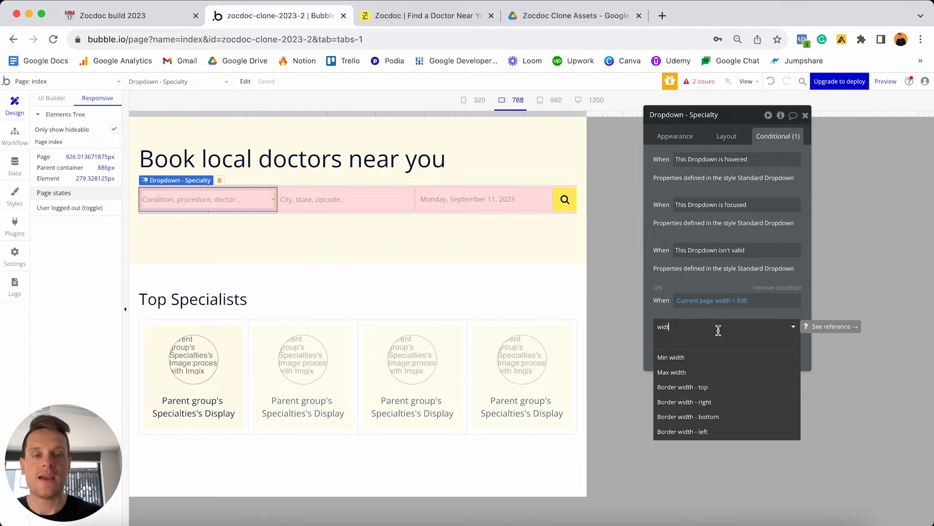
{"action": "left_click", "coordinate": [674, 372]}
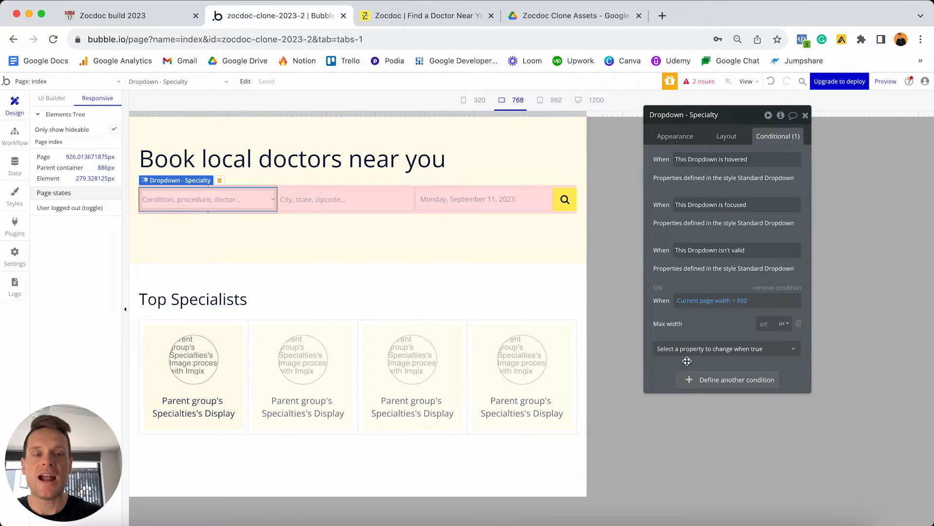
{"action": "left_click", "coordinate": [767, 327]}
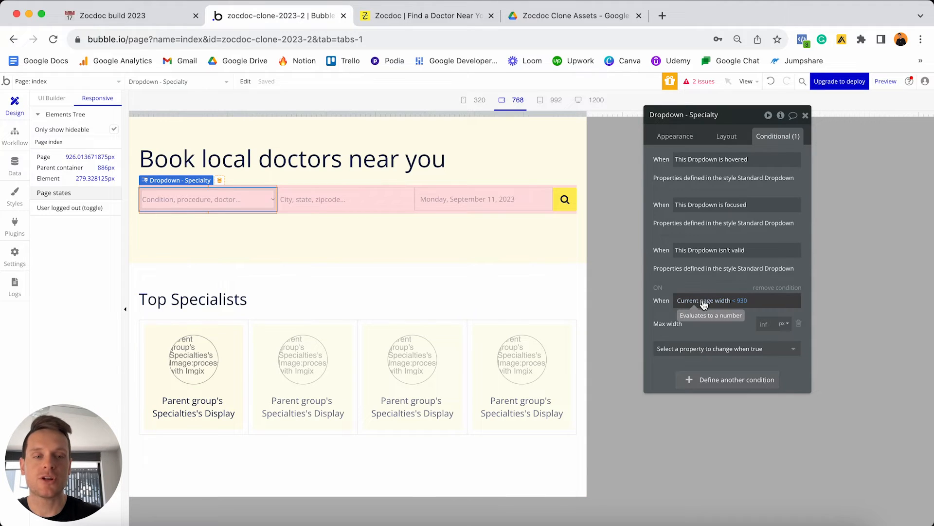
Copy that page-width condition and paste it onto SearchBox - Location and Date/TimePicker - Date.
{"action": "right_click", "coordinate": [686, 287]}
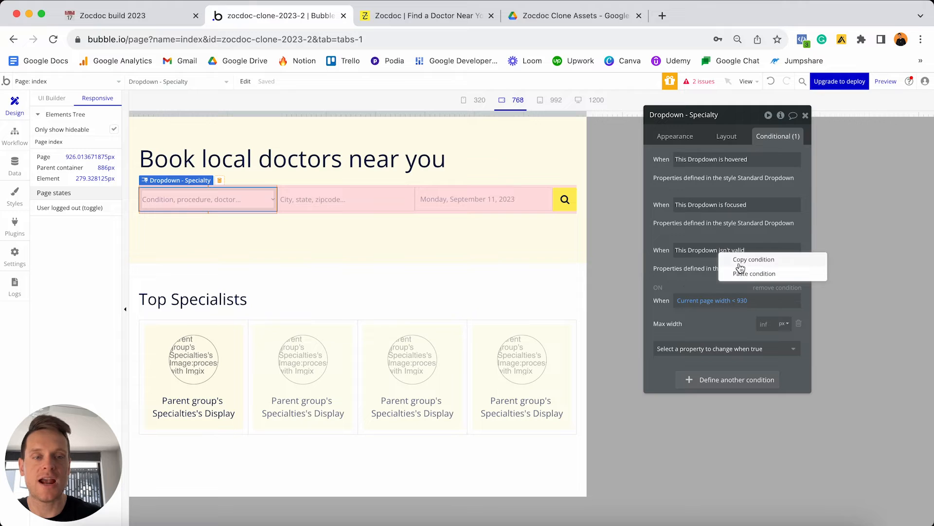
{"action": "left_click", "coordinate": [759, 259]}
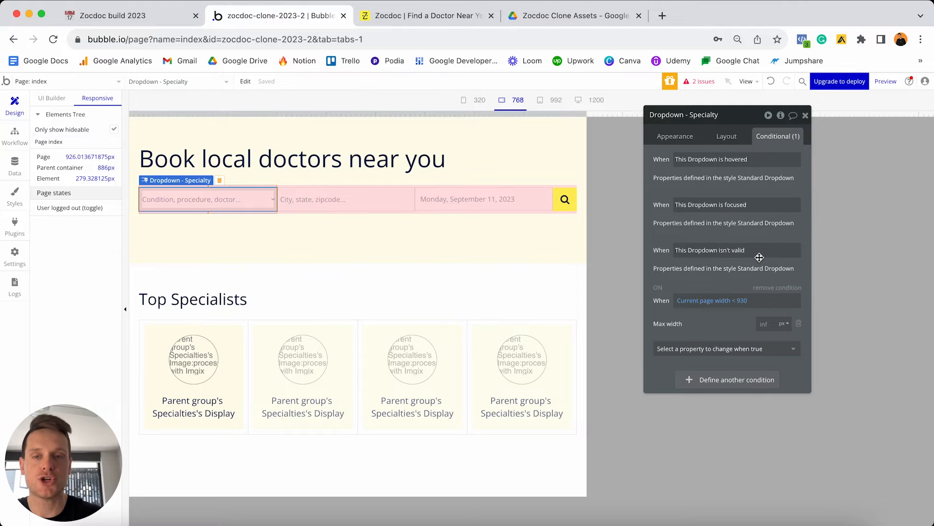
{"action": "left_click", "coordinate": [360, 206]}
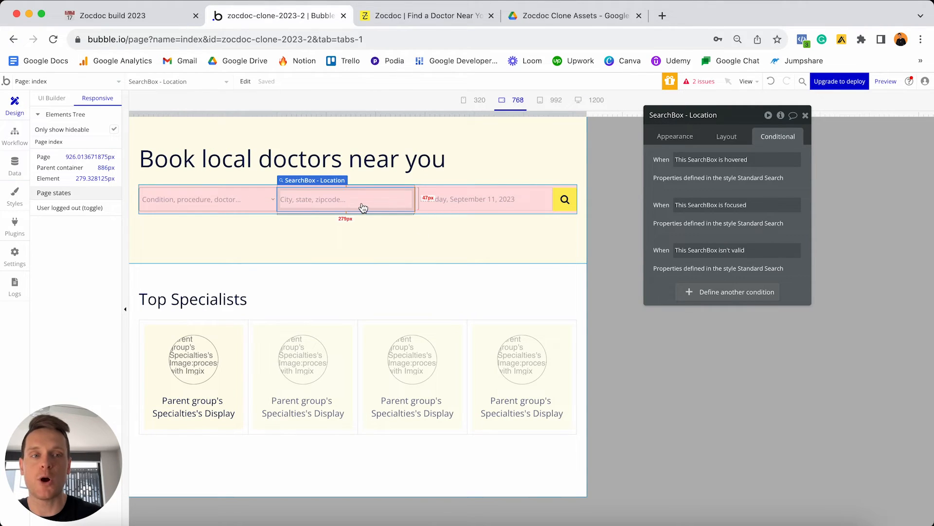
{"action": "right_click", "coordinate": [695, 292]}
{"action": "left_click", "coordinate": [754, 265]}
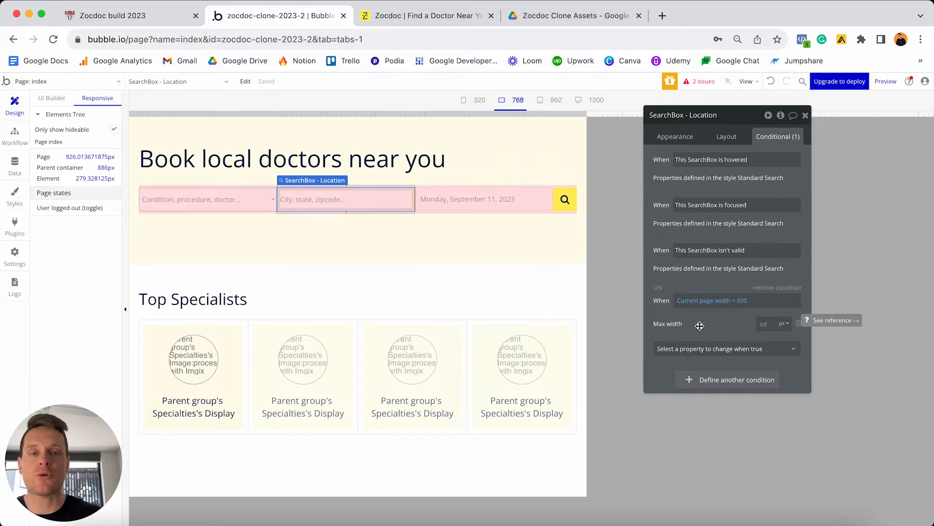
{"action": "left_click", "coordinate": [515, 207]}
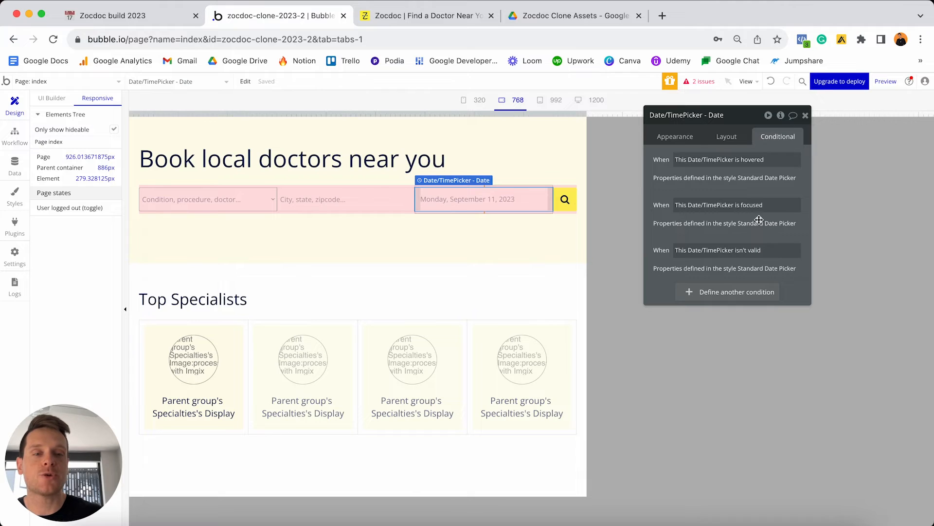
{"action": "right_click", "coordinate": [710, 294]}
{"action": "left_click", "coordinate": [756, 262]}
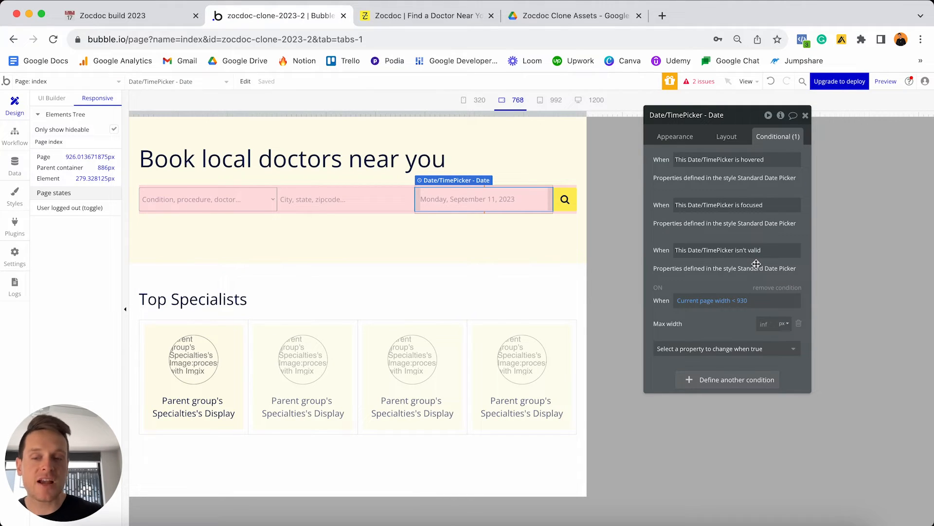
{"action": "left_click", "coordinate": [461, 16]}
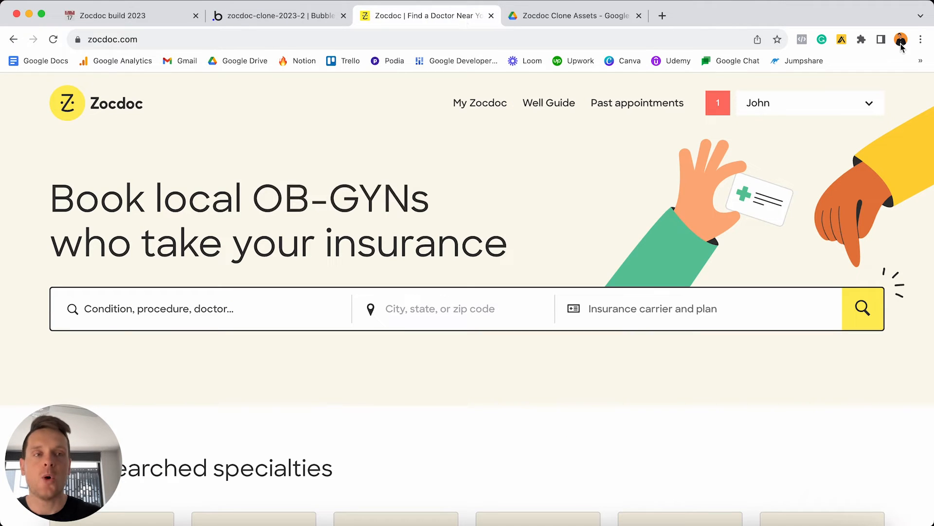
Narrow the Zocdoc window to compare its mobile search bar, widen it to full screen, and return to Bubble.
{"action": "left_click_drag", "start_coordinate": [933, 20], "coordinate": [624, 20]}
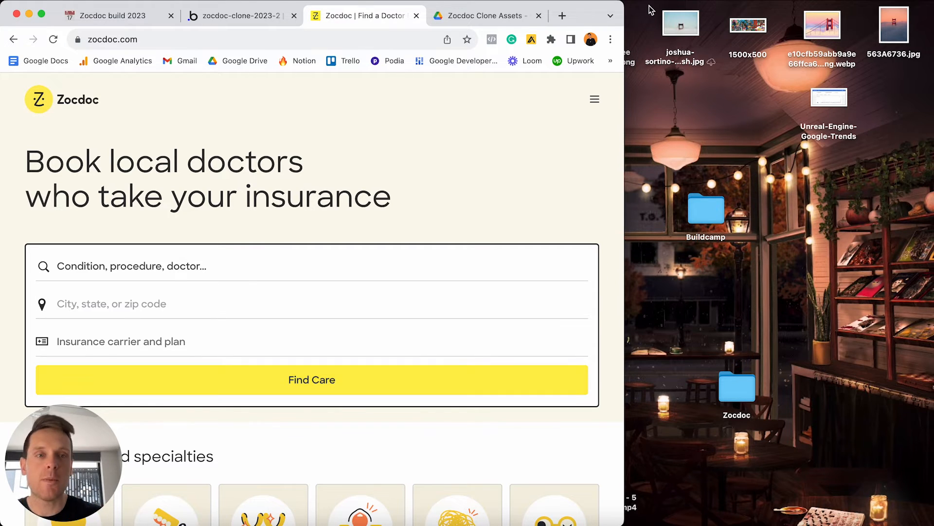
{"action": "left_click_drag", "start_coordinate": [619, 5], "coordinate": [933, 3]}
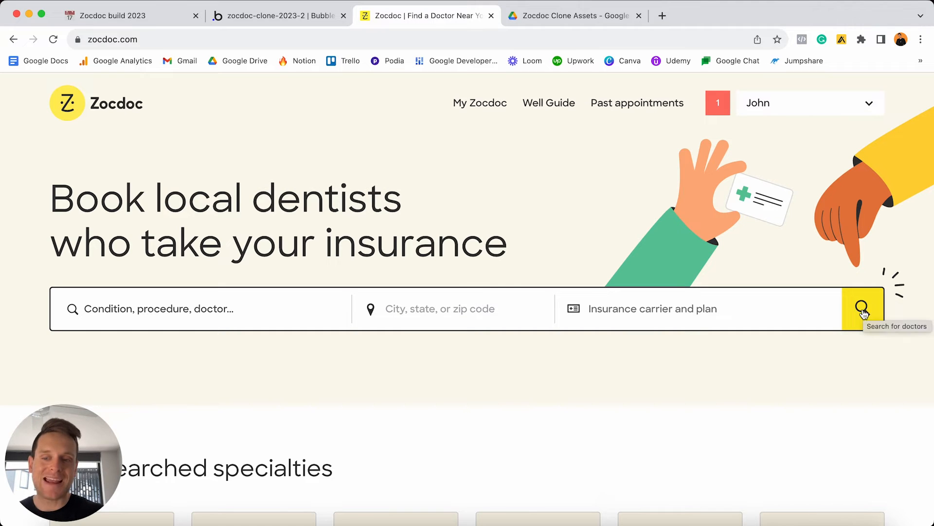
{"action": "left_click", "coordinate": [326, 19]}
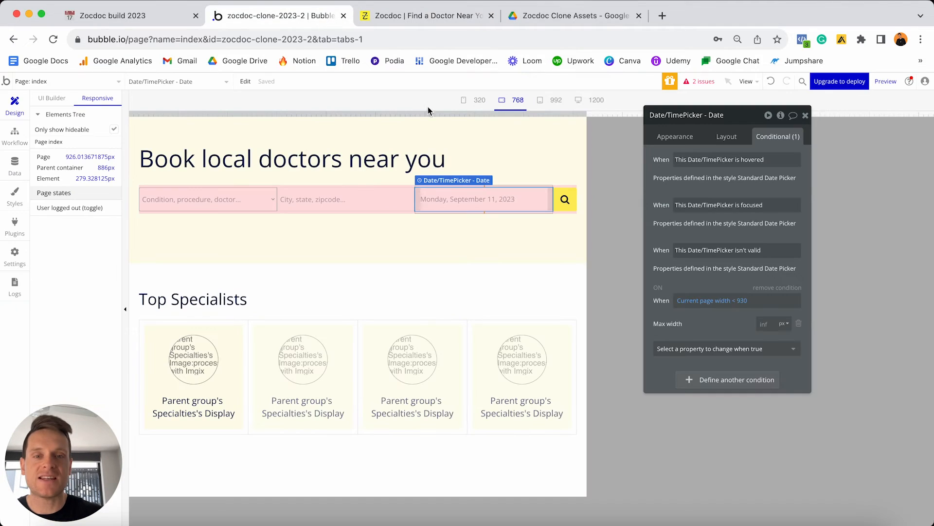
Paste the 'Current page width < 930' condition onto Group - Search-button.
{"action": "left_click", "coordinate": [564, 196]}
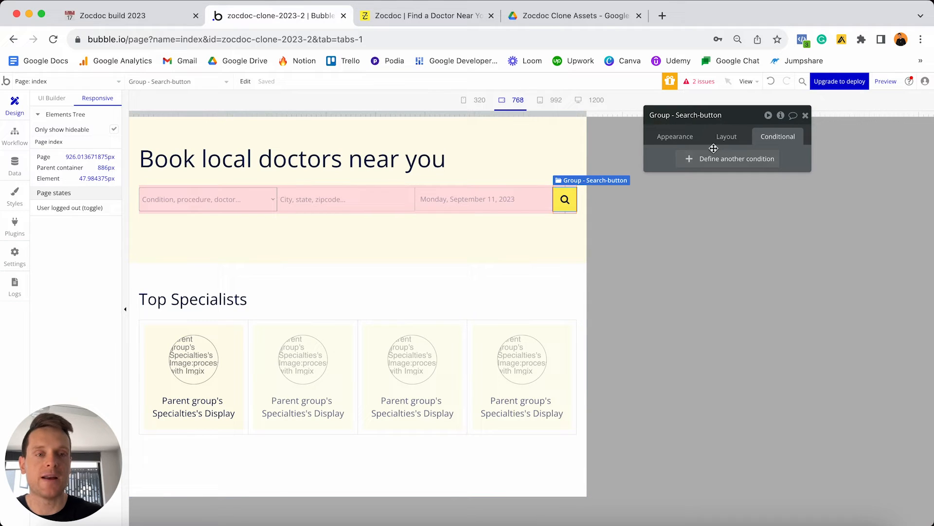
{"action": "right_click", "coordinate": [704, 163]}
{"action": "left_click", "coordinate": [773, 130]}
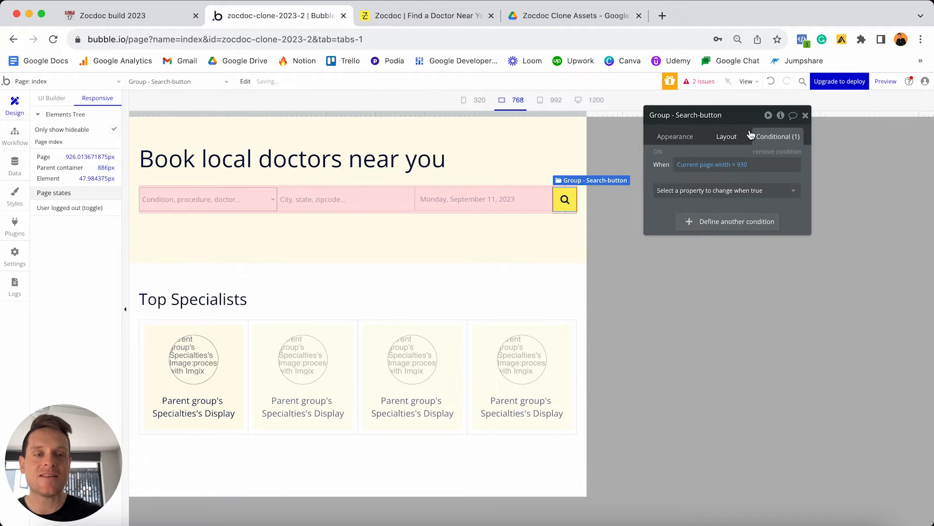
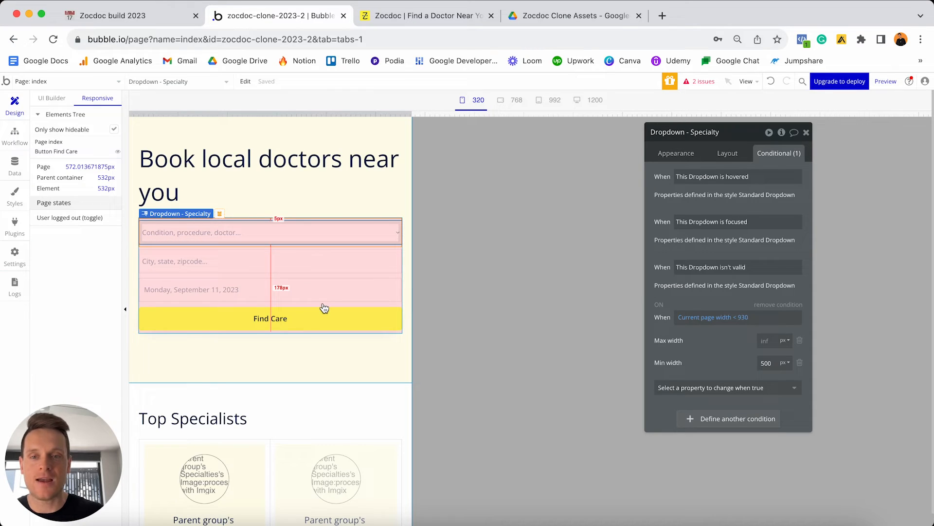
Add a second conditional, Current page width < 540, to the Specialty dropdown below the < 930 rule.
{"action": "left_click", "coordinate": [716, 424]}
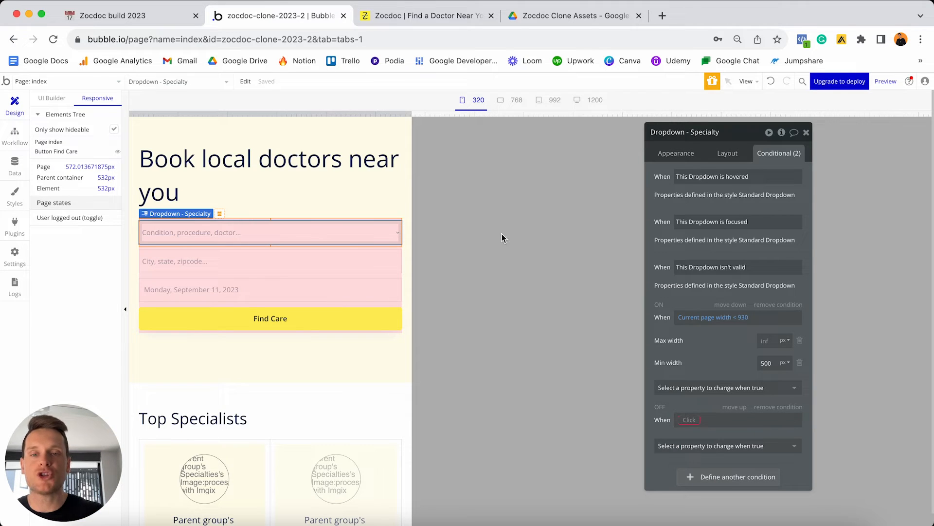
{"action": "left_click", "coordinate": [689, 419]}
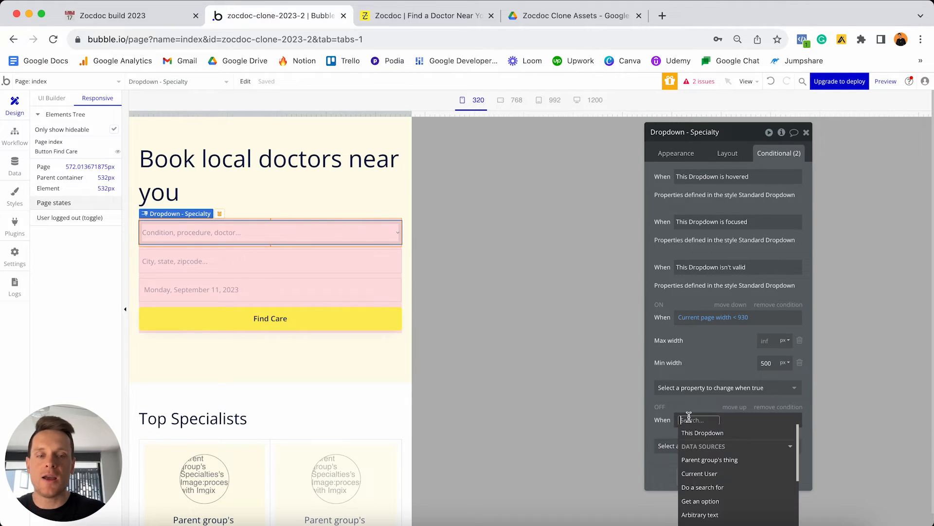
{"action": "type", "text": "width"}
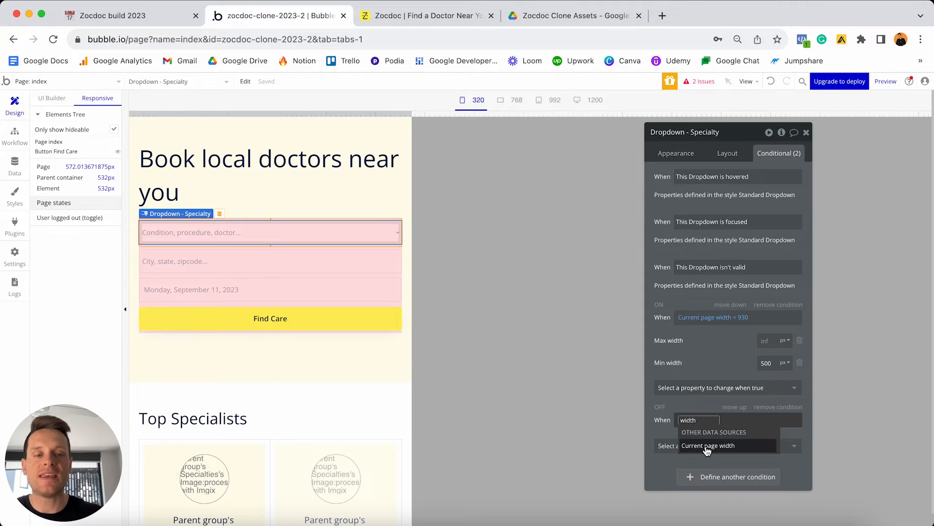
{"action": "left_click", "coordinate": [708, 445]}
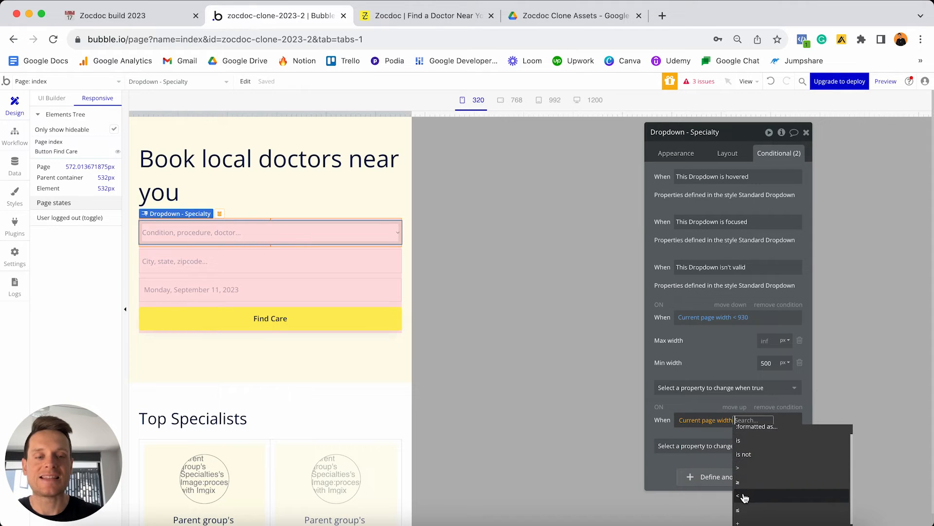
{"action": "left_click", "coordinate": [745, 500]}
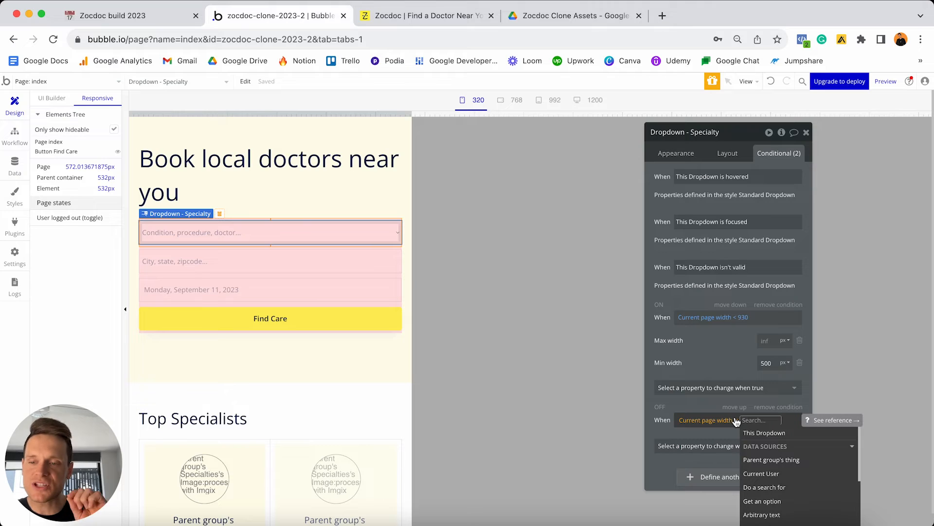
{"action": "mouse_move", "coordinate": [412, 113]}
{"action": "left_mouse_down"}
{"action": "mouse_move", "coordinate": [388, 114]}
{"action": "mouse_move", "coordinate": [397, 114]}
{"action": "left_mouse_up"}
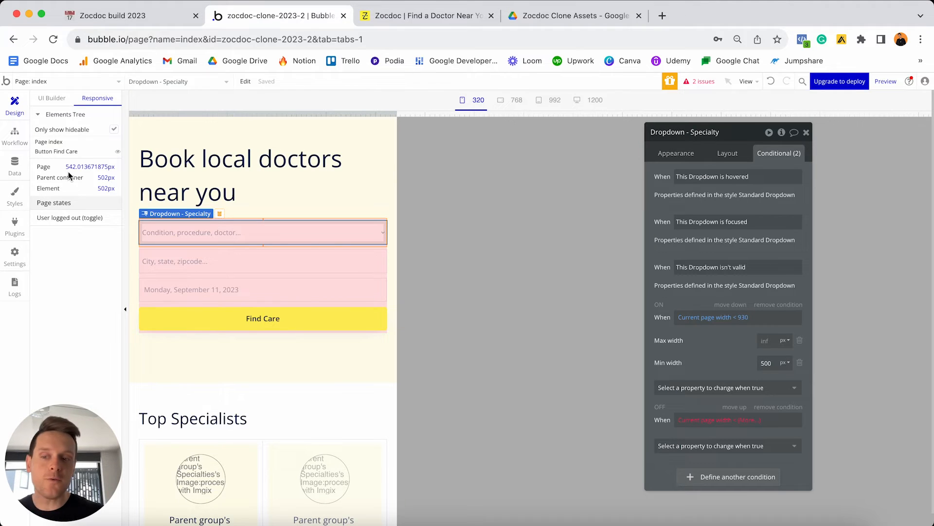
{"action": "left_click", "coordinate": [178, 249]}
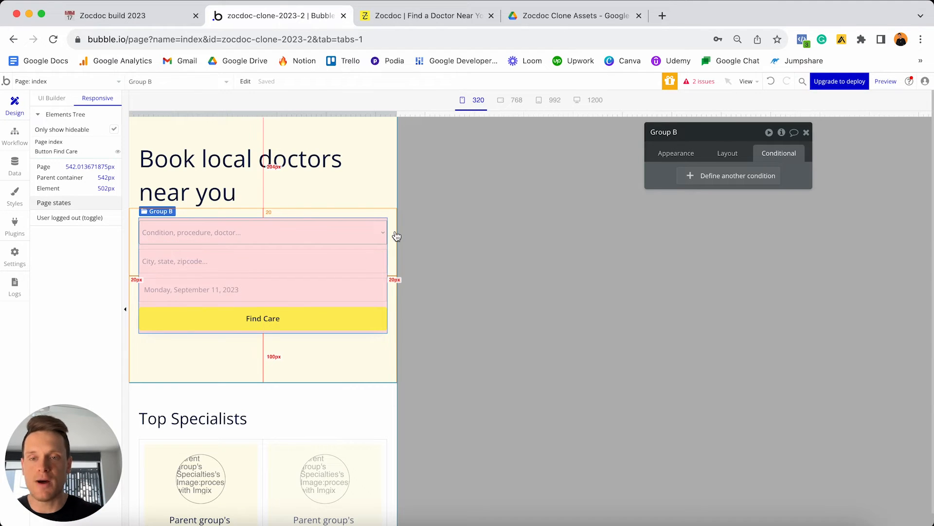
{"action": "left_click", "coordinate": [302, 242]}
{"action": "type", "text": "540"}
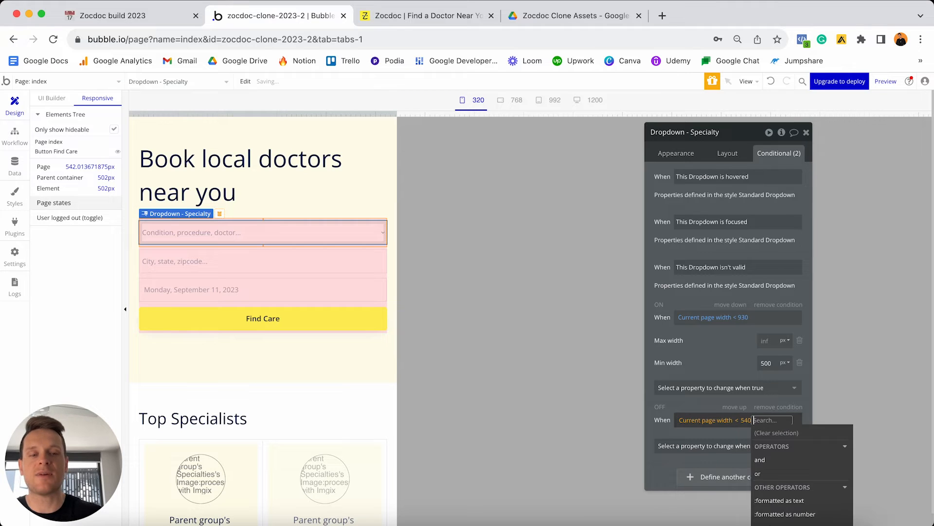
{"action": "left_click", "coordinate": [714, 435]}
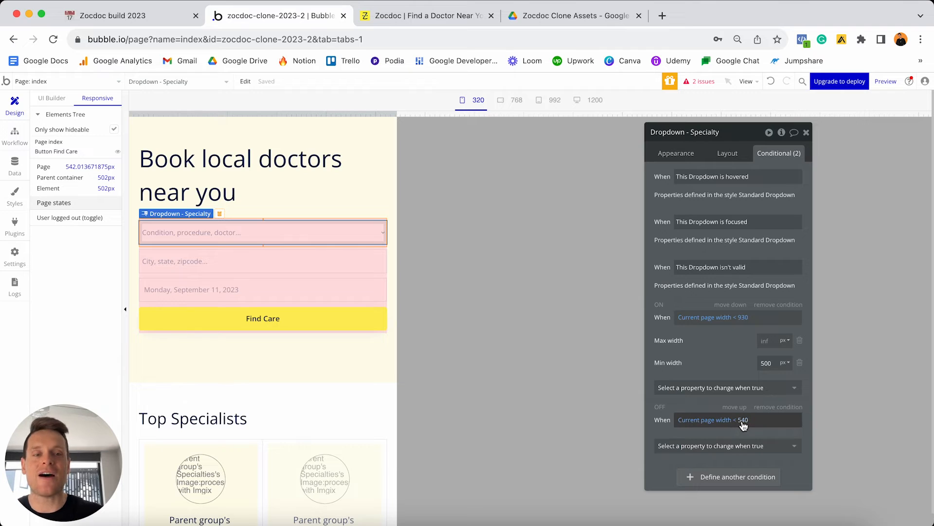
Make the < 540 condition set the Specialty dropdown's Min width to 280.
{"action": "left_click", "coordinate": [736, 447]}
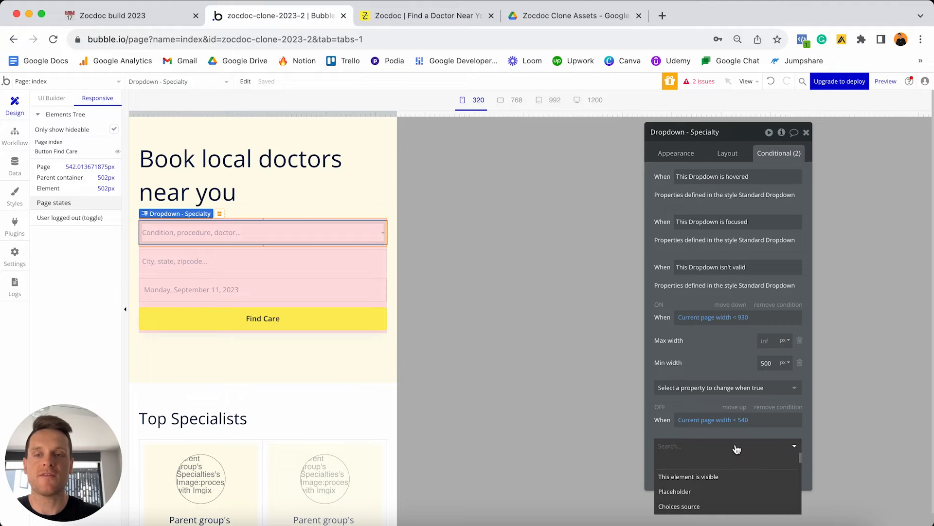
{"action": "type", "text": "min"}
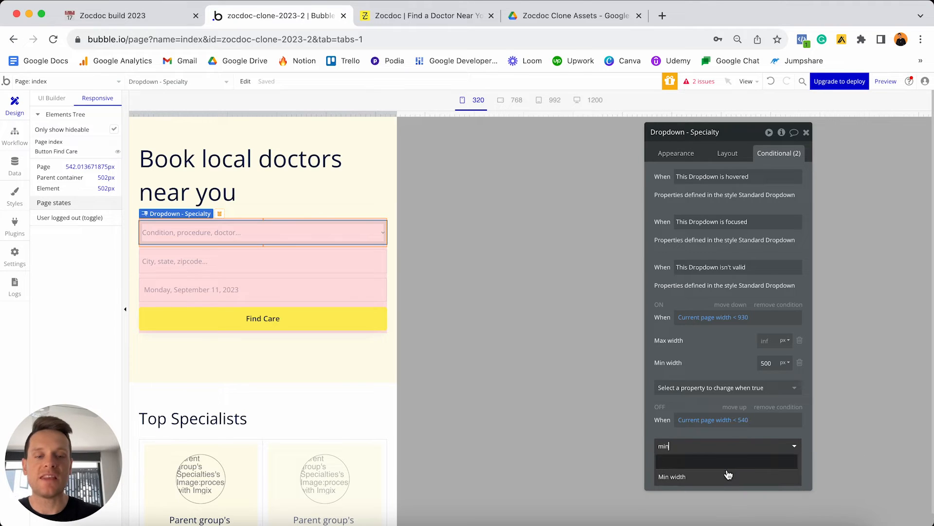
{"action": "left_click", "coordinate": [725, 475]}
{"action": "left_click", "coordinate": [765, 443]}
{"action": "type", "text": "280"}
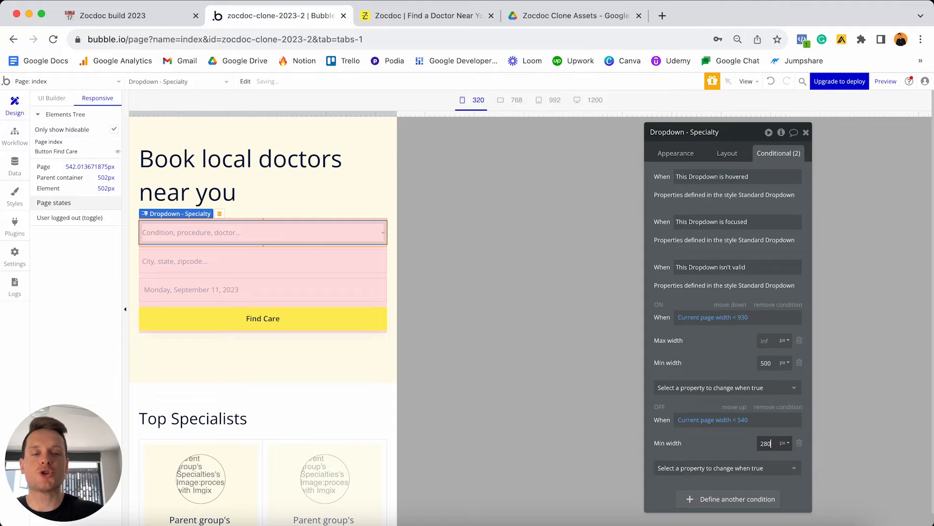
{"action": "left_click", "coordinate": [715, 441]}
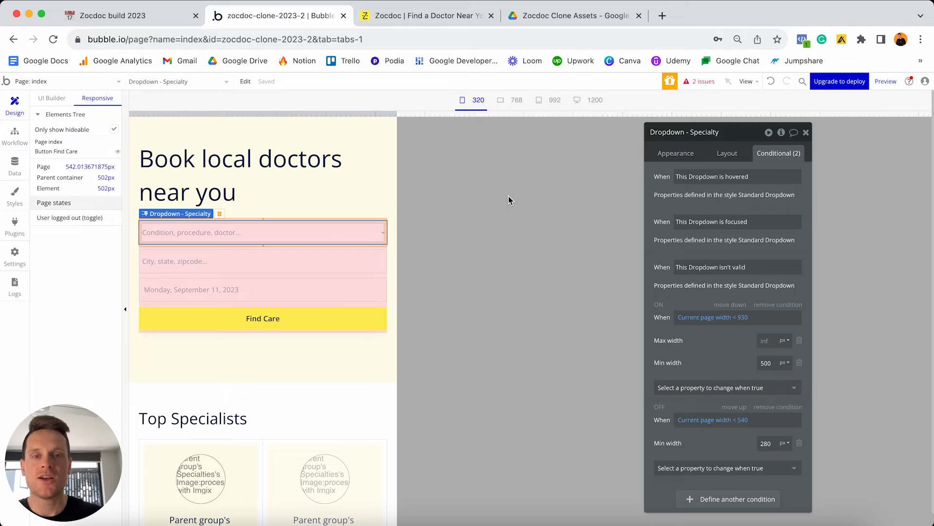
Preview the page at 320px width and add Max width (inf) to the < 540 condition.
{"action": "left_click", "coordinate": [470, 102]}
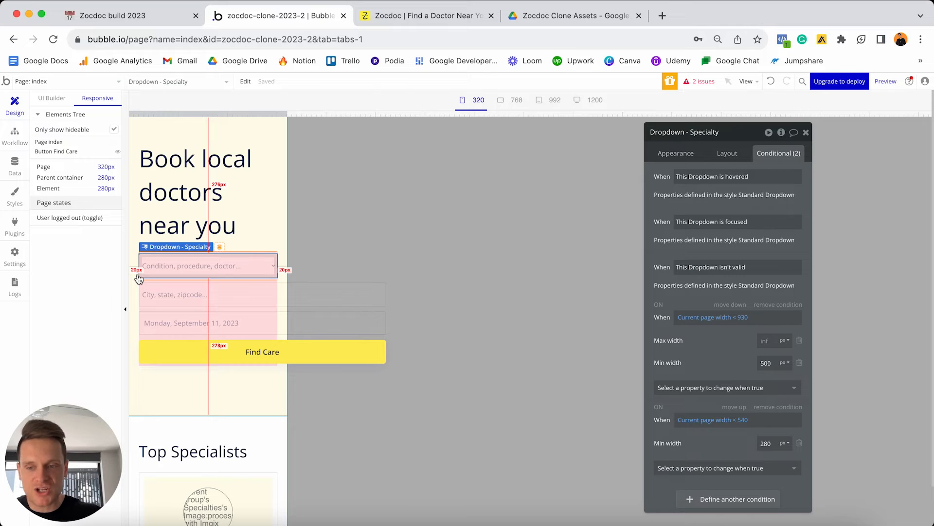
{"action": "left_click", "coordinate": [751, 467]}
{"action": "type", "text": "max"}
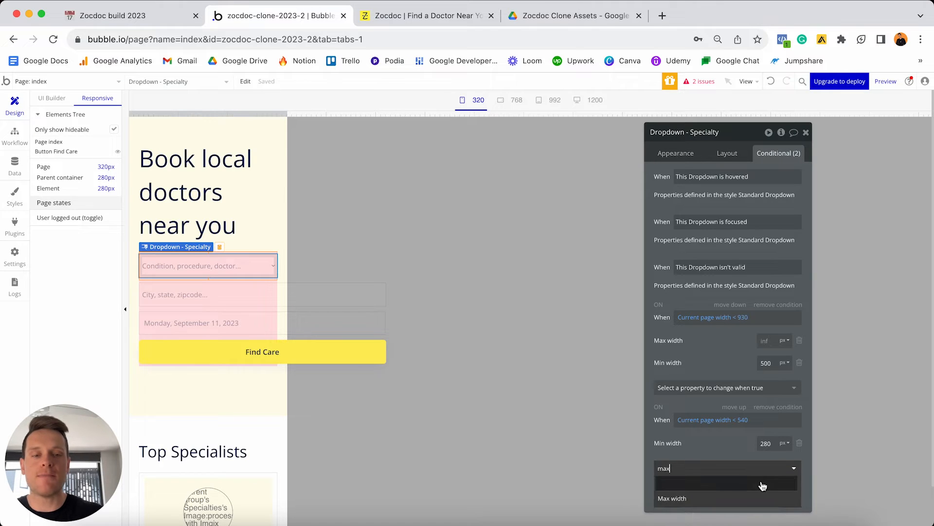
{"action": "left_click", "coordinate": [740, 495]}
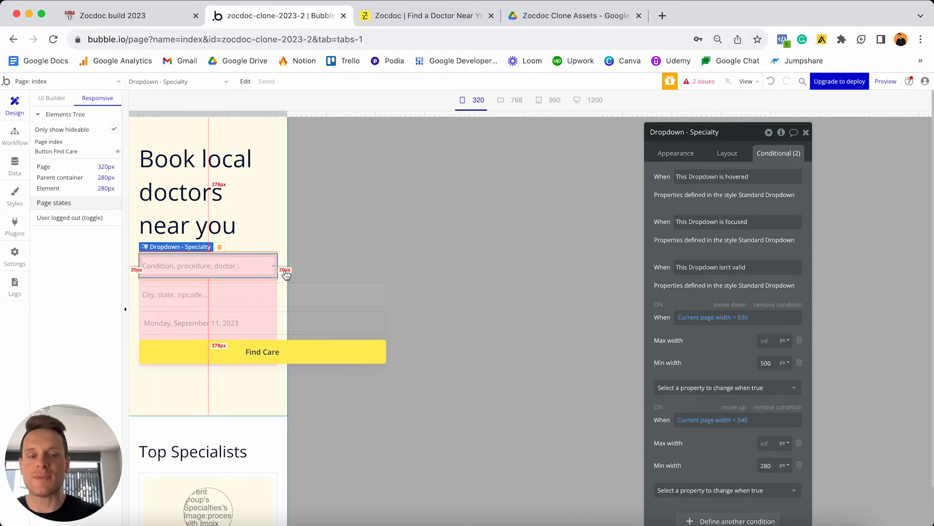
Copy the page width < 540 condition and paste it onto SearchBox - Location.
{"action": "right_click", "coordinate": [720, 457]}
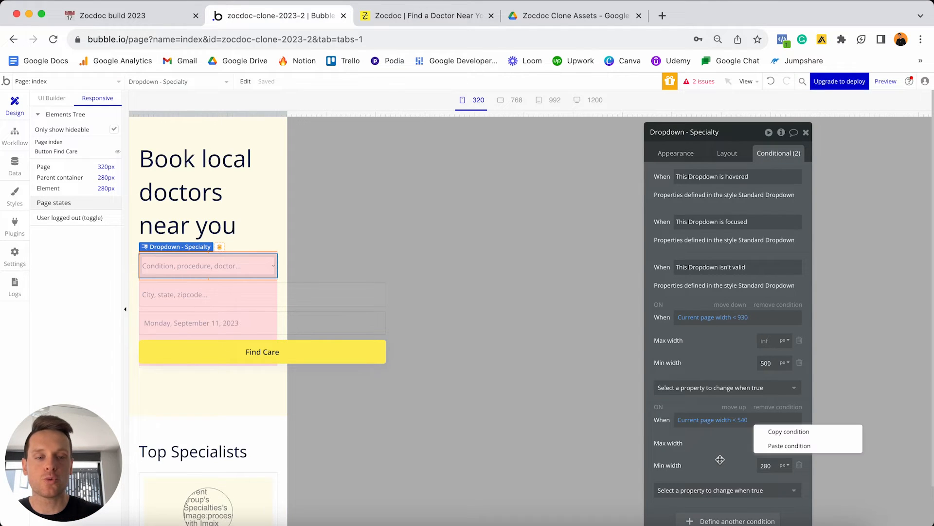
{"action": "left_click", "coordinate": [773, 433]}
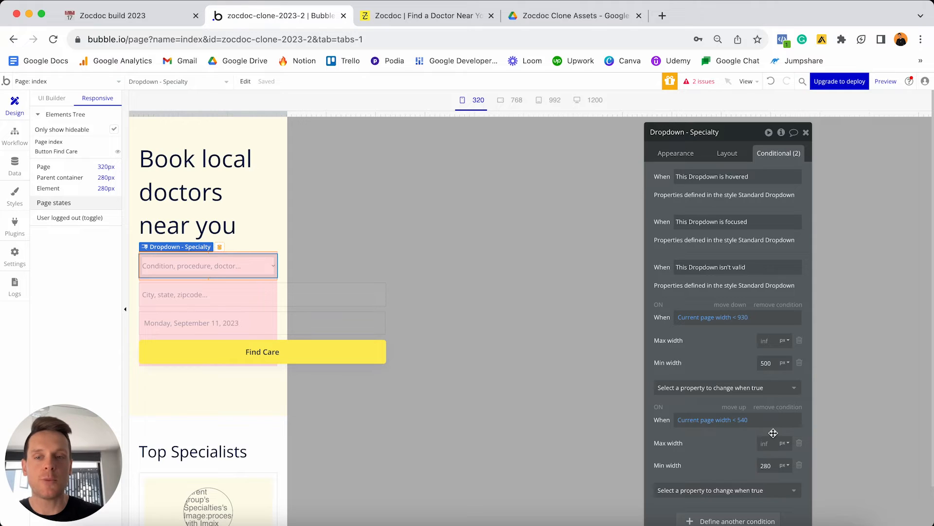
{"action": "left_click", "coordinate": [213, 298]}
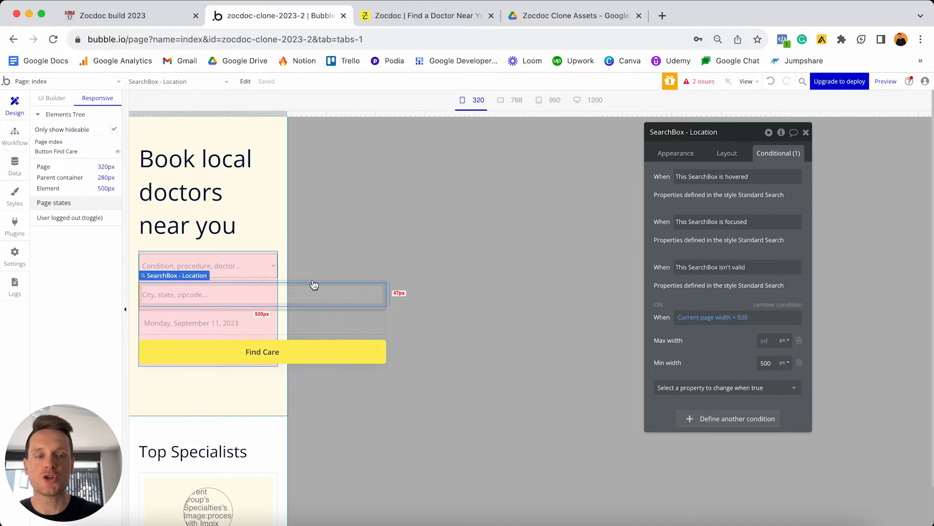
{"action": "right_click", "coordinate": [692, 419]}
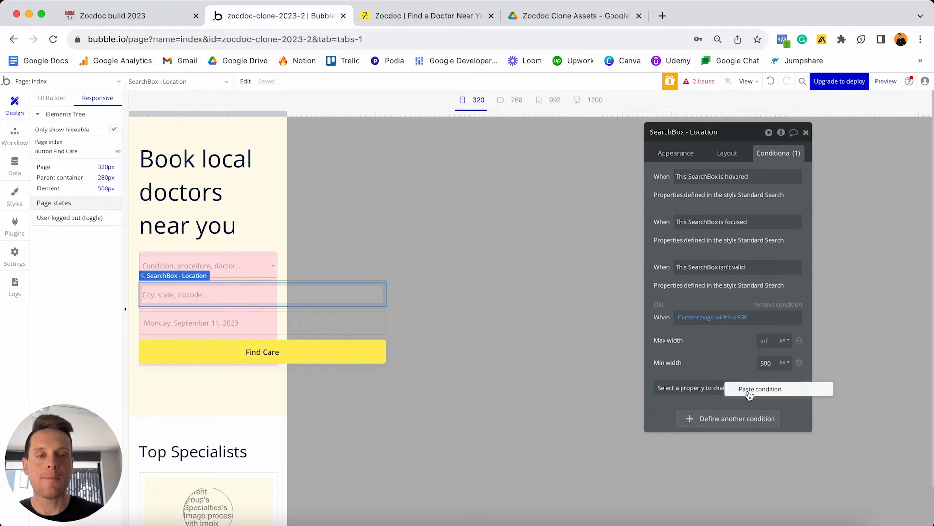
{"action": "left_click", "coordinate": [748, 394]}
Paste the same < 540 condition onto the date picker and the Find Care button.
{"action": "left_click", "coordinate": [238, 324]}
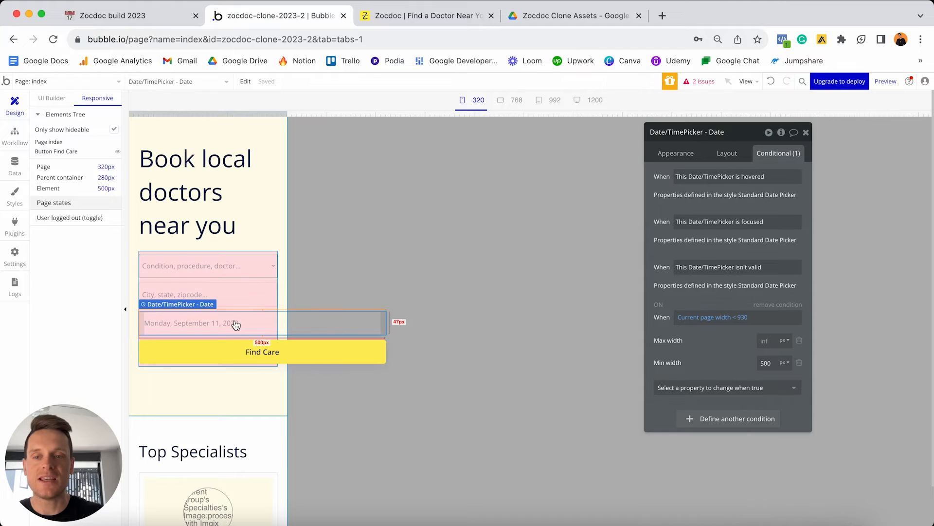
{"action": "right_click", "coordinate": [742, 425]}
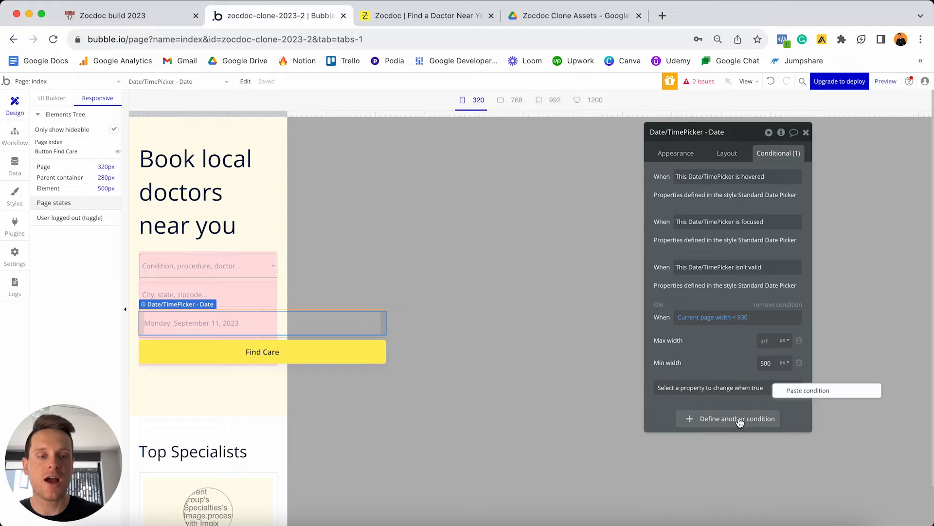
{"action": "left_click", "coordinate": [791, 394]}
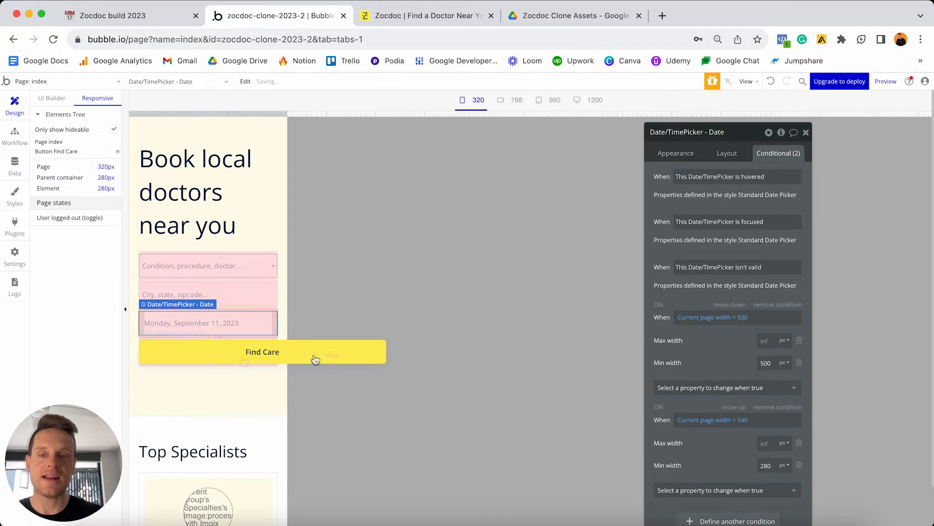
{"action": "left_click", "coordinate": [233, 361]}
{"action": "right_click", "coordinate": [721, 292]}
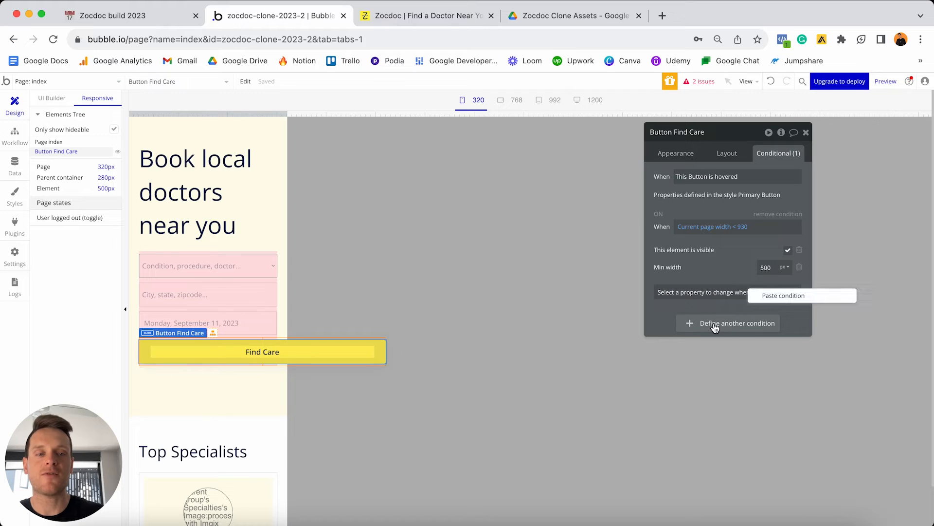
{"action": "left_click", "coordinate": [768, 297]}
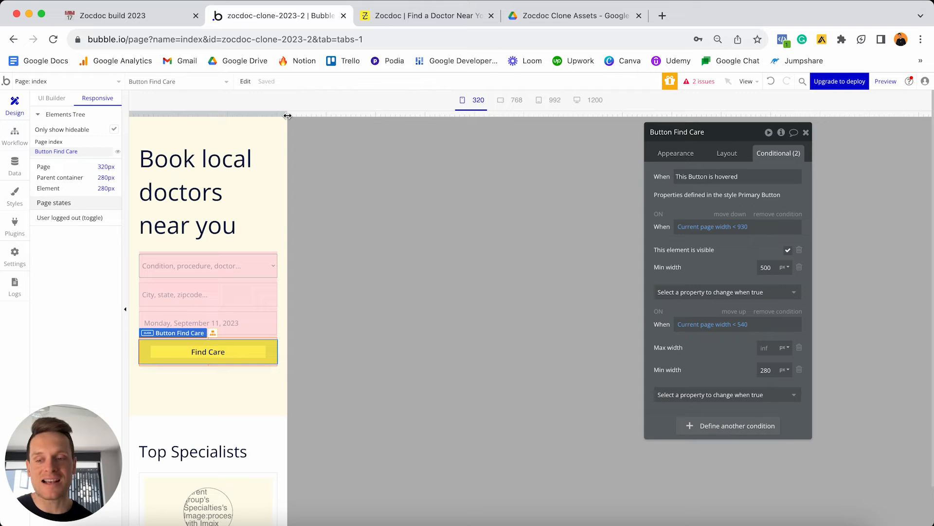
Widen the responsive preview to desktop width, then narrow it slightly to check the search bar layout.
{"action": "left_click_drag", "start_coordinate": [287, 116], "coordinate": [569, 116]}
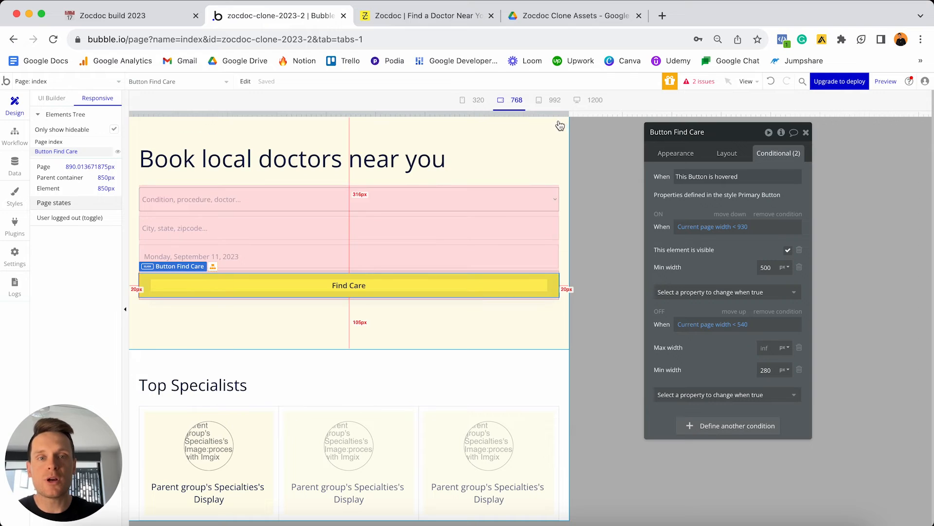
{"action": "left_click_drag", "start_coordinate": [569, 115], "coordinate": [650, 85]}
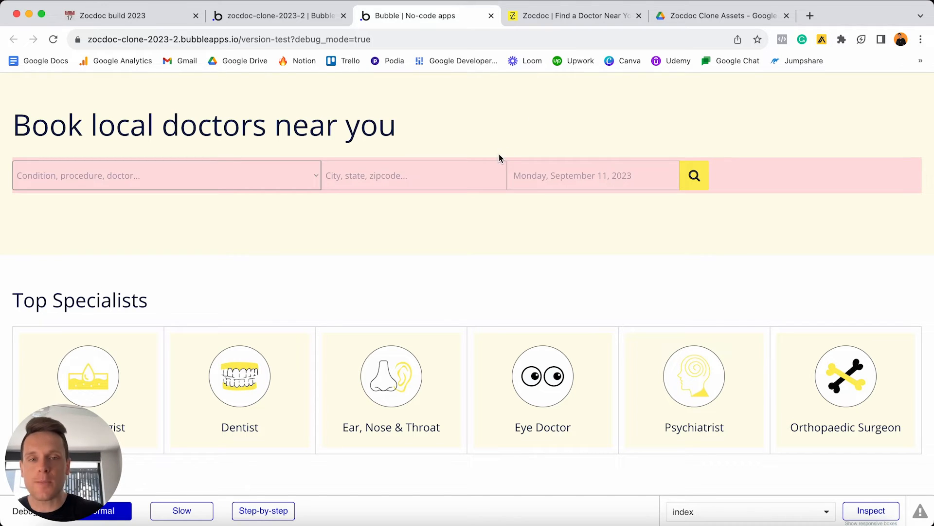
Narrow the preview browser window until the search fields stack, then restore it to full width.
{"action": "scroll", "coordinate": [549, 199], "scroll_direction": "down", "scroll_amount": 1}
{"action": "scroll", "coordinate": [549, 199], "scroll_direction": "down", "scroll_amount": 3}
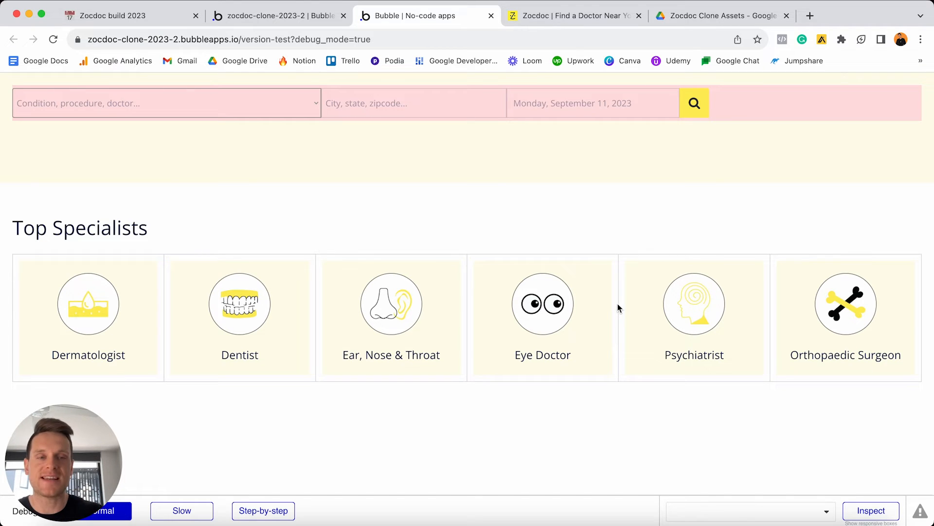
{"action": "left_click_drag", "start_coordinate": [930, 4], "coordinate": [617, 6]}
{"action": "left_click_drag", "start_coordinate": [564, 219], "coordinate": [472, 219]}
{"action": "scroll", "coordinate": [336, 215], "scroll_direction": "up", "scroll_amount": 2}
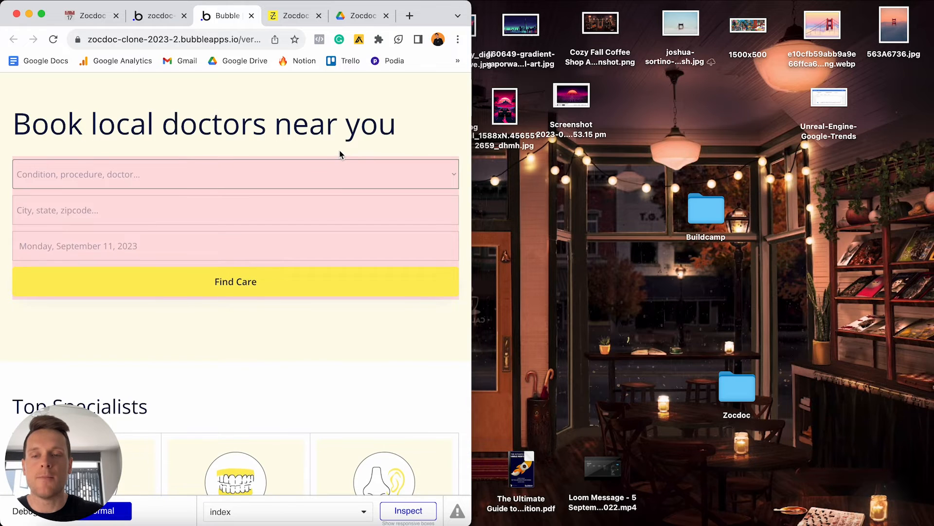
{"action": "scroll", "coordinate": [340, 153], "scroll_direction": "down", "scroll_amount": 10}
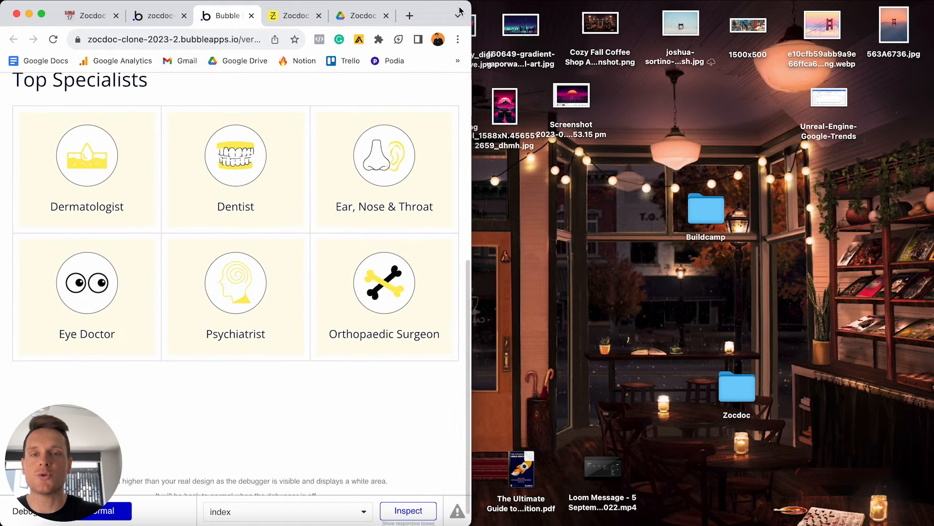
{"action": "left_click_drag", "start_coordinate": [471, 5], "coordinate": [933, 2]}
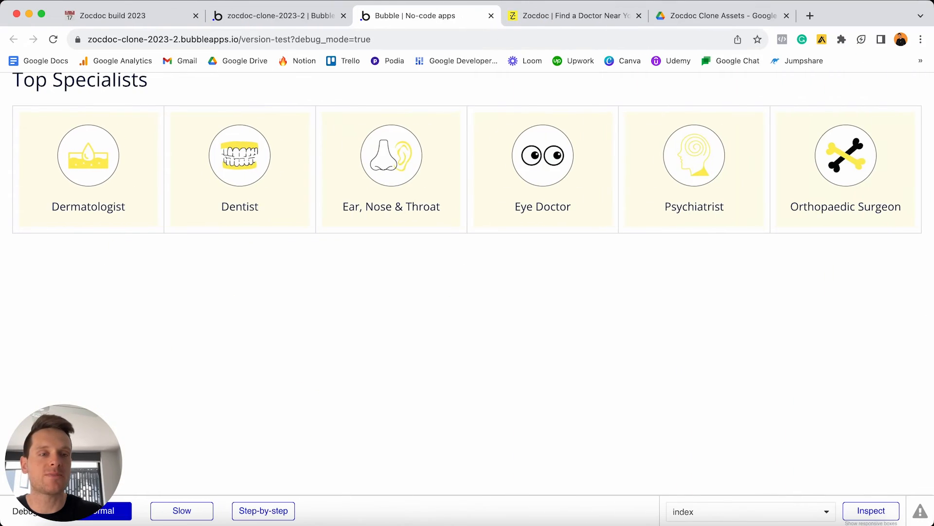
{"action": "scroll", "coordinate": [638, 283], "scroll_direction": "up", "scroll_amount": 5}
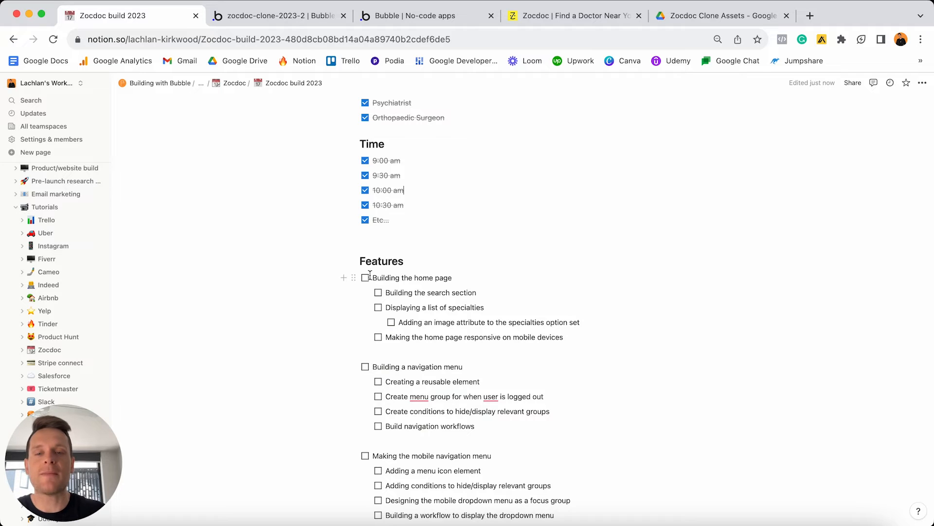
Tick off Building the home page, search section, specialties list, image attribute and mobile responsiveness tasks.
{"action": "left_click", "coordinate": [365, 278]}
{"action": "left_click", "coordinate": [379, 293]}
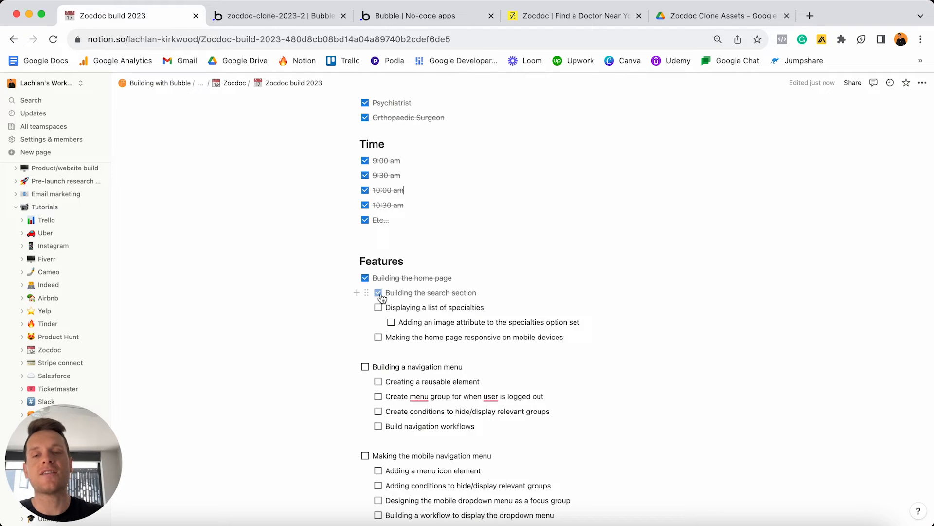
{"action": "left_click", "coordinate": [378, 308]}
{"action": "left_click", "coordinate": [391, 324]}
{"action": "left_click", "coordinate": [379, 338]}
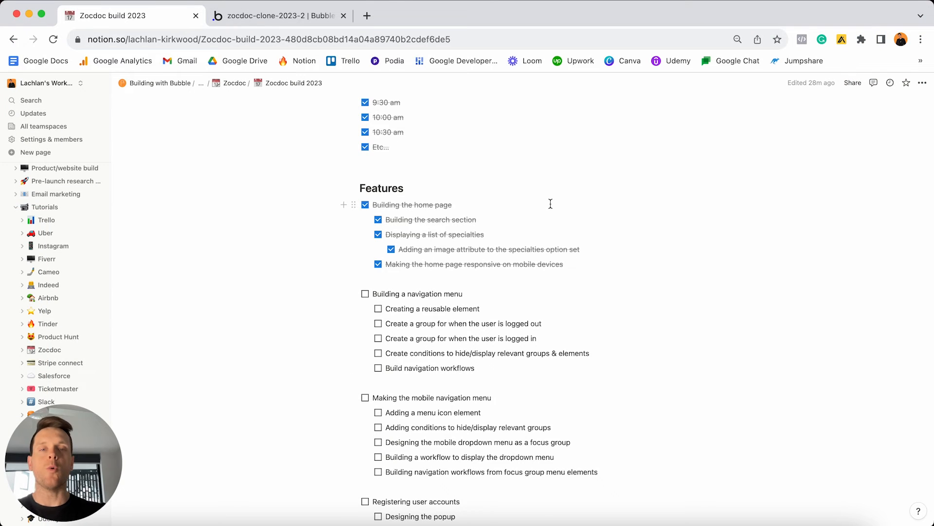
Select the 'Building a navigation menu' line and return to the Bubble editor.
{"action": "scroll", "coordinate": [551, 203], "scroll_direction": "down", "scroll_amount": 4}
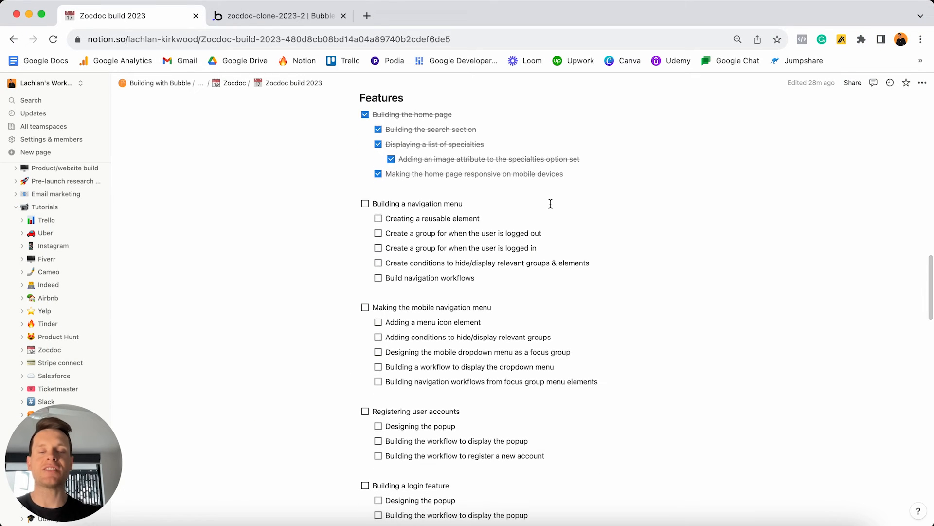
{"action": "triple_click", "coordinate": [512, 203]}
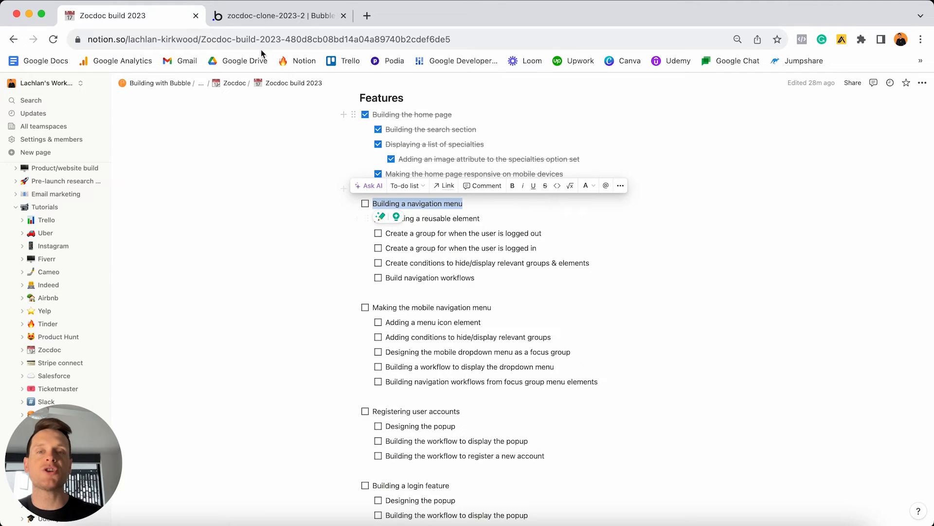
{"action": "left_click", "coordinate": [272, 16]}
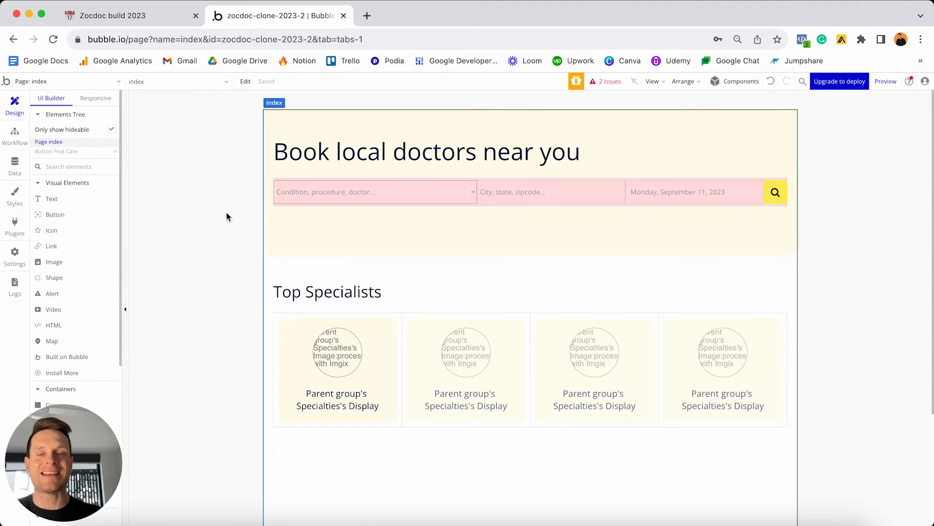
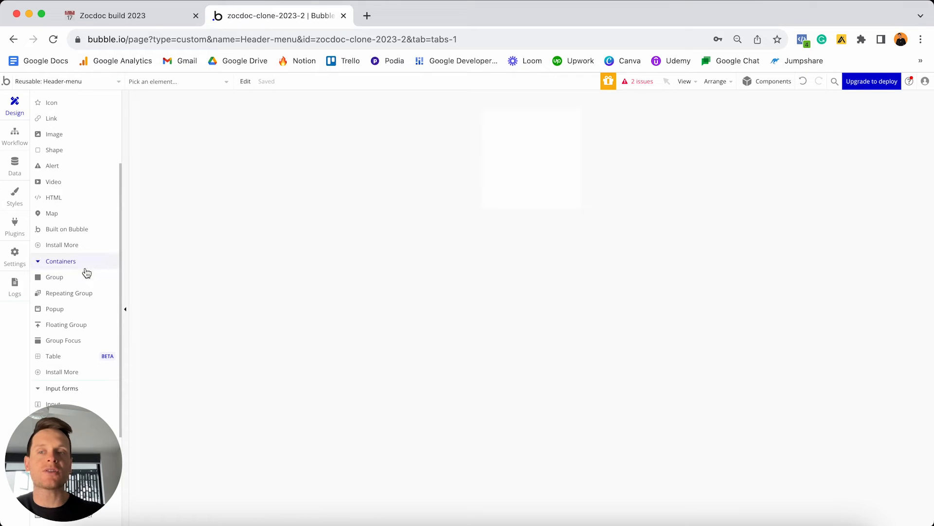
Keep the Header-menu's element type as Group in its Appearance settings.
{"action": "scroll", "coordinate": [83, 271], "scroll_direction": "up", "scroll_amount": 3}
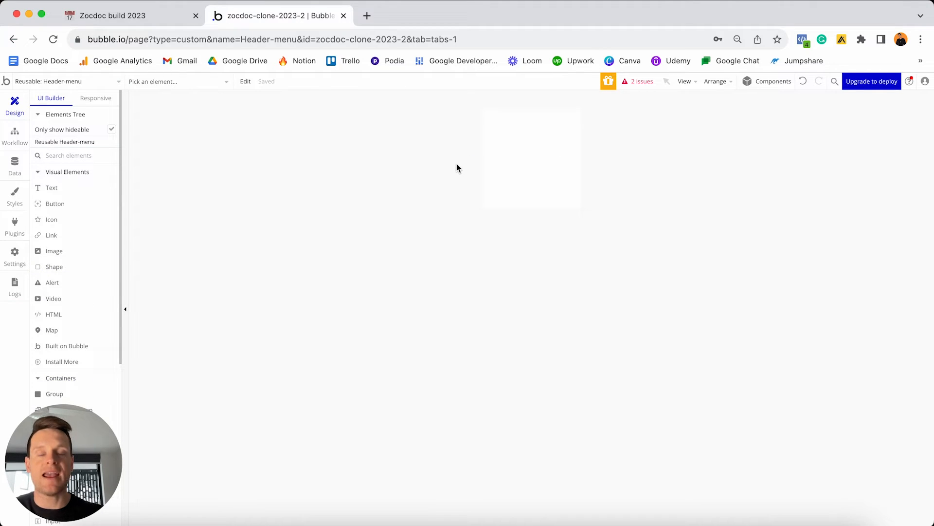
{"action": "left_click", "coordinate": [515, 154]}
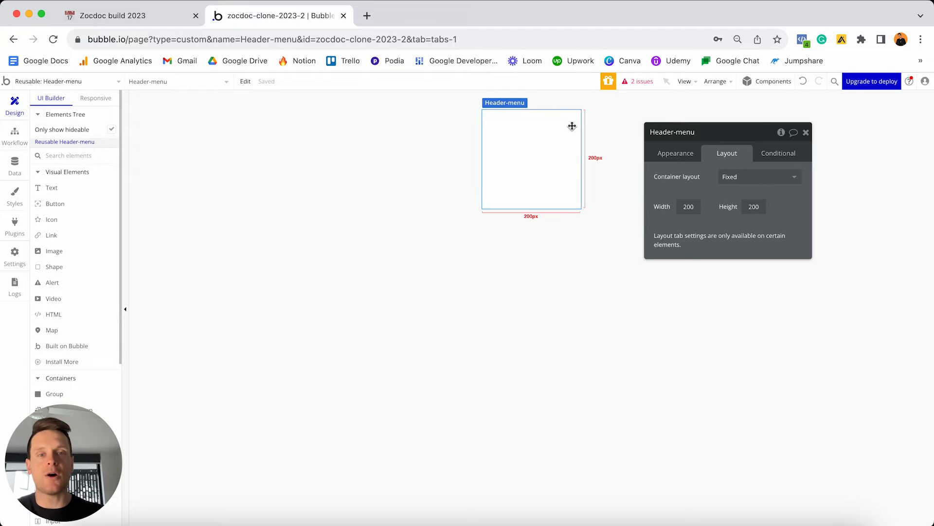
{"action": "left_click", "coordinate": [681, 156]}
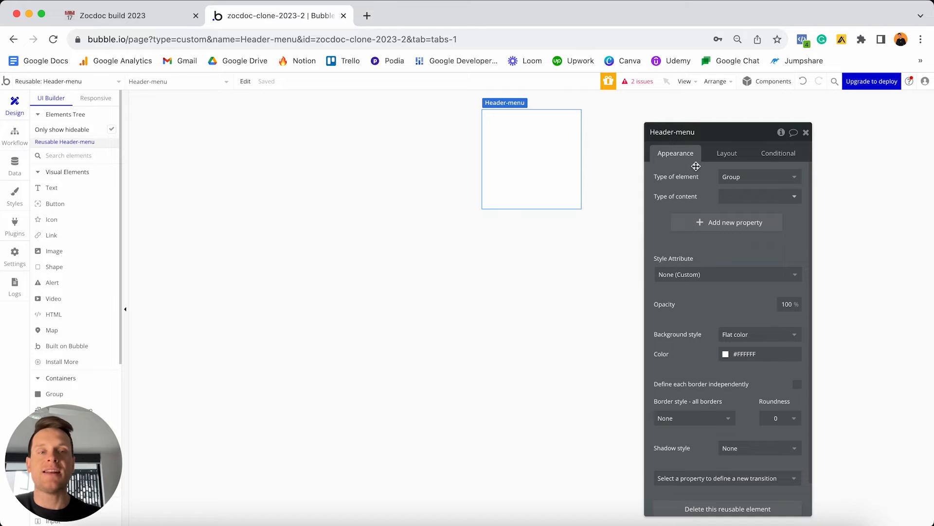
{"action": "left_click", "coordinate": [738, 176]}
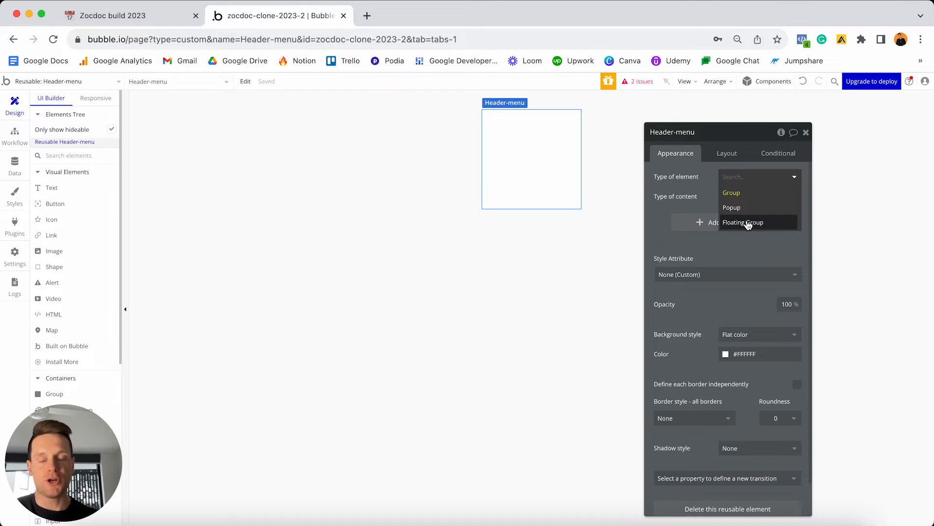
{"action": "left_click", "coordinate": [739, 194]}
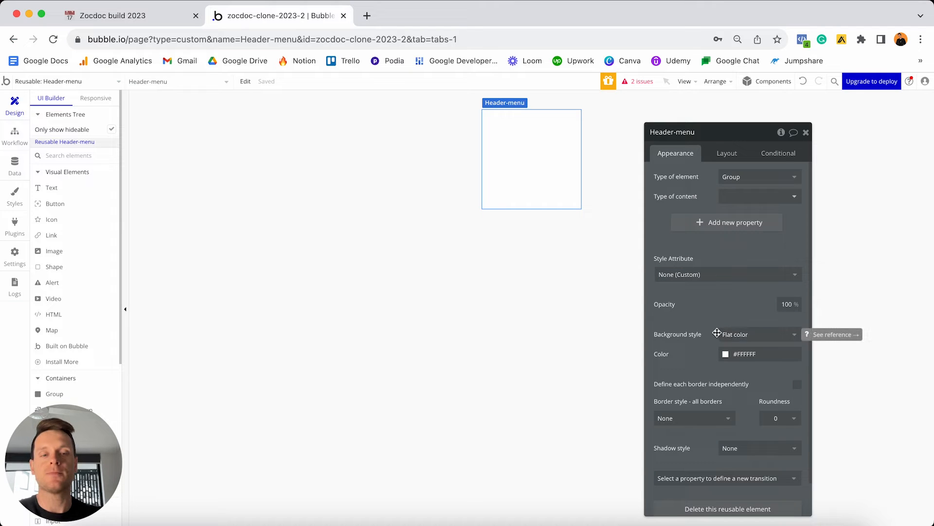
Paste #FFFDEB as the Header-menu's background colour, briefly trying background style None before undoing it.
{"action": "left_click", "coordinate": [773, 356]}
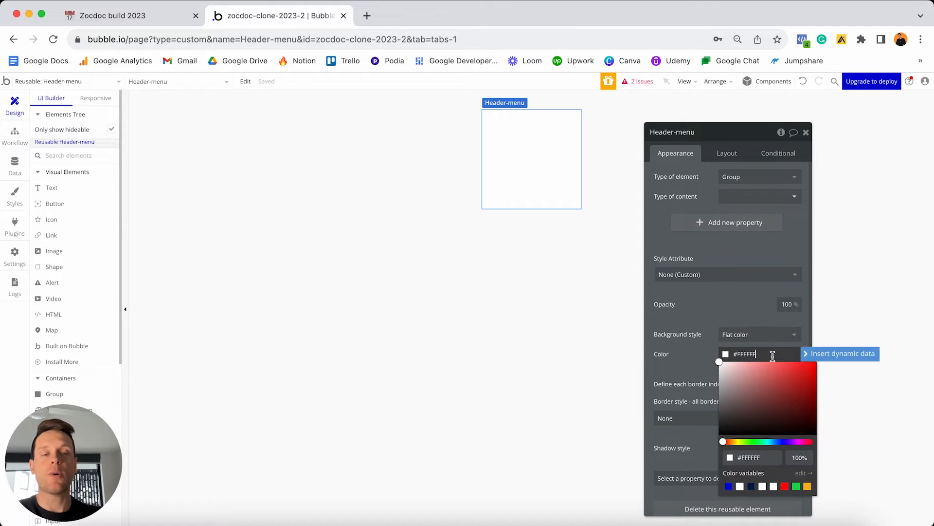
{"action": "key", "text": "super+a"}
{"action": "type", "text": "#FFFDEB"}
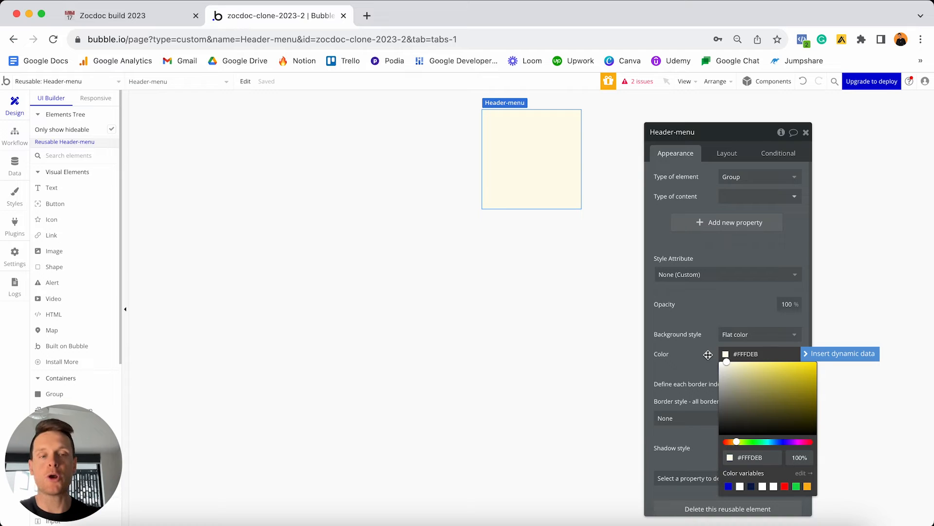
{"action": "left_click", "coordinate": [754, 341]}
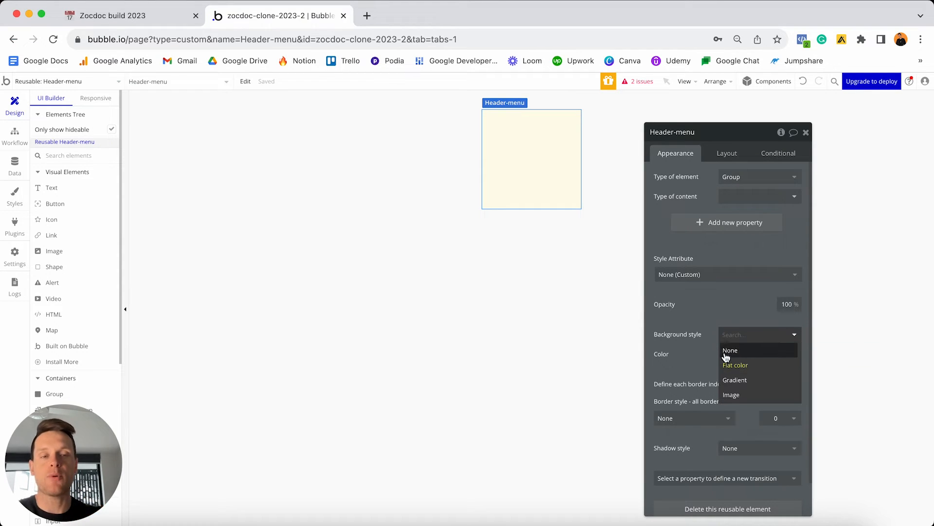
{"action": "left_click", "coordinate": [742, 352]}
{"action": "left_click", "coordinate": [803, 82]}
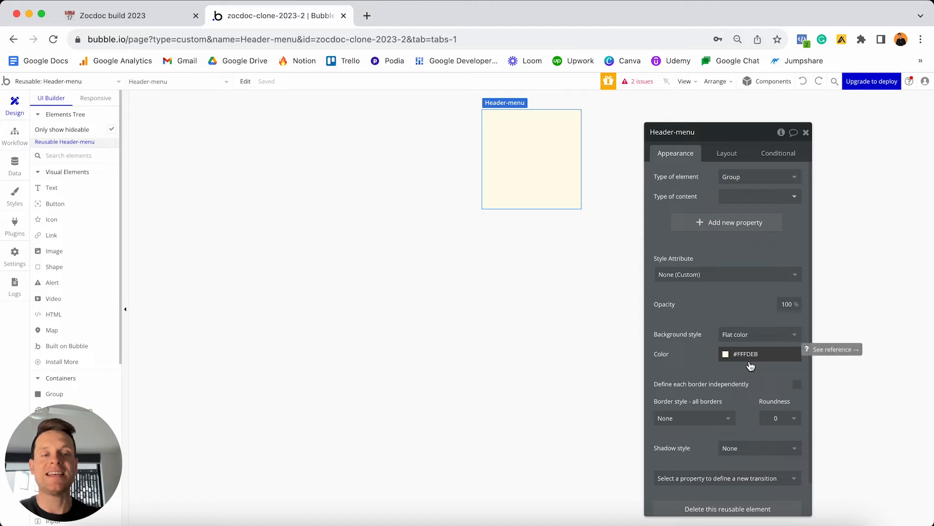
{"action": "left_click", "coordinate": [730, 153]}
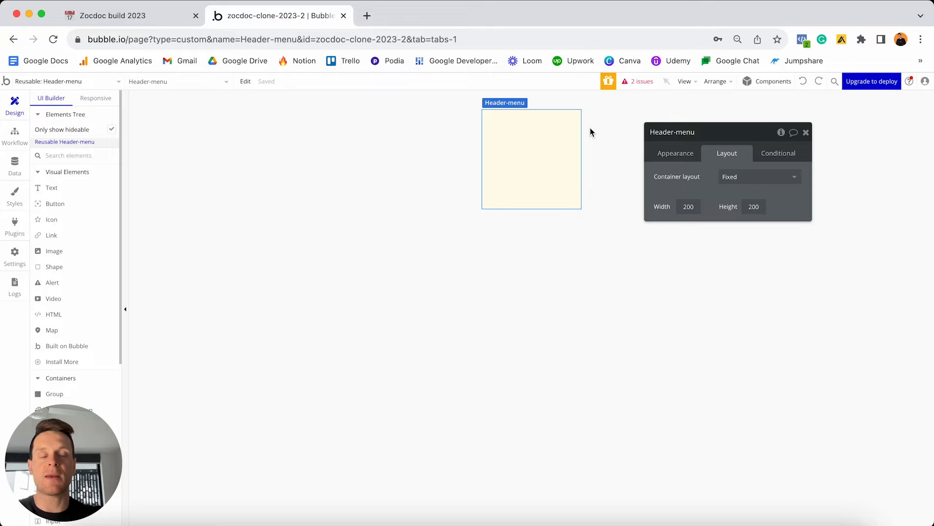
Set the Header-menu's container layout to Row with a 960 px builder width.
{"action": "left_click", "coordinate": [744, 178]}
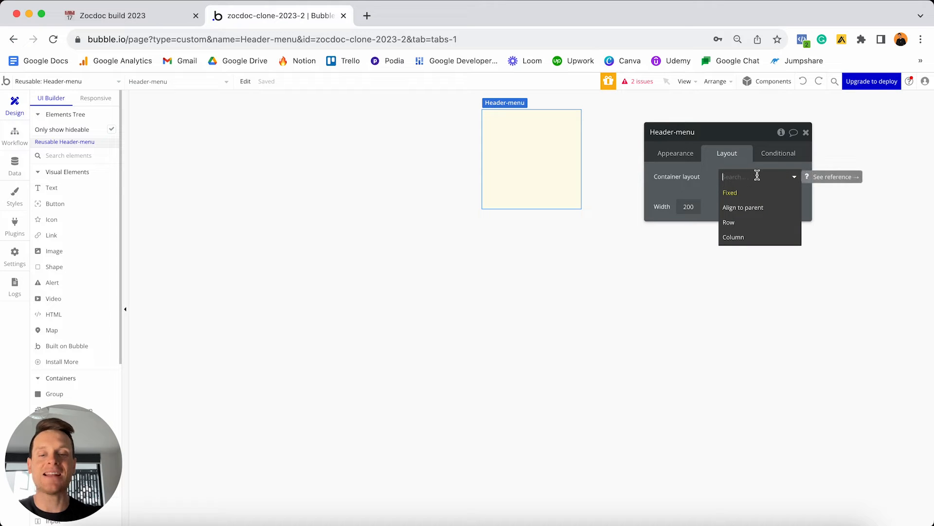
{"action": "left_click", "coordinate": [744, 222]}
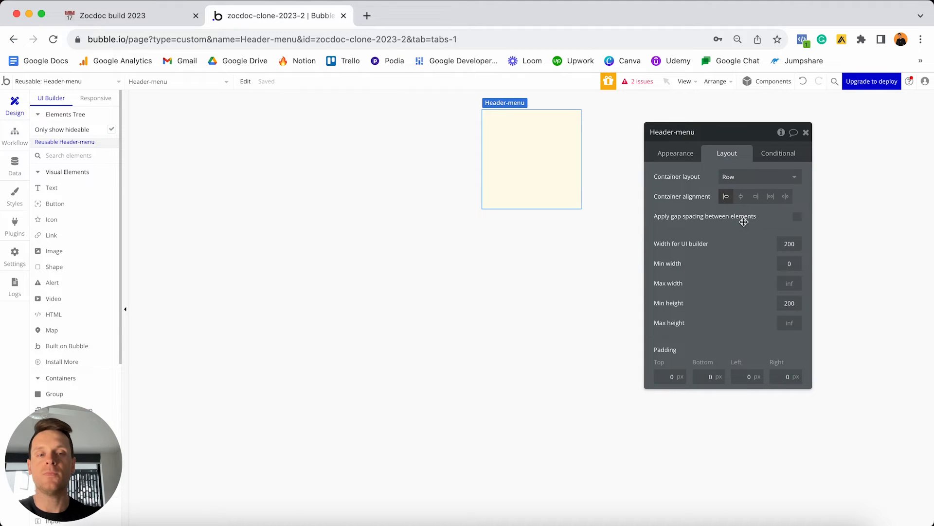
{"action": "left_click", "coordinate": [795, 247]}
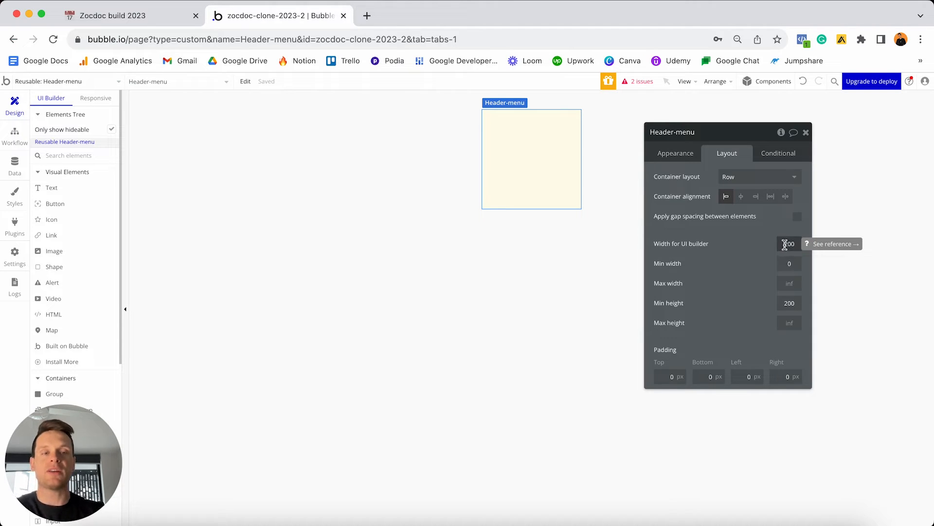
{"action": "left_click", "coordinate": [787, 245]}
{"action": "key", "text": "super+a"}
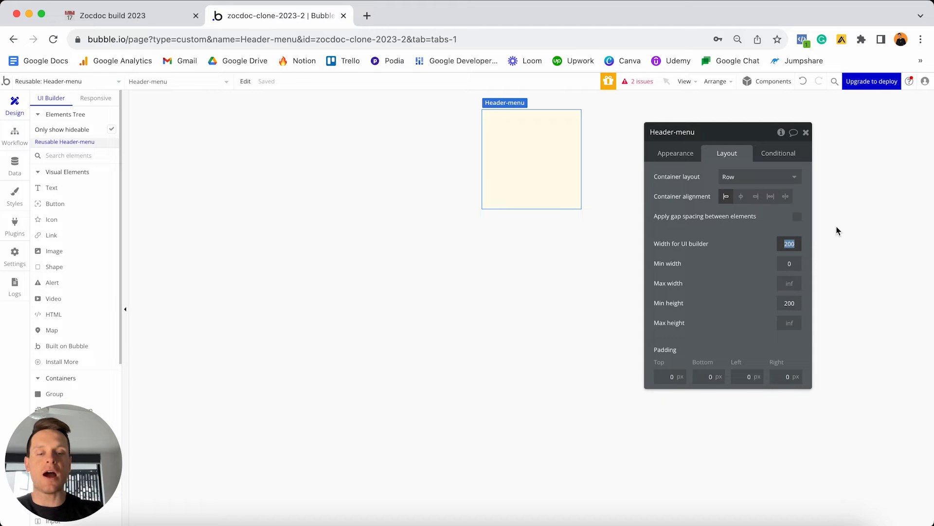
{"action": "type", "text": "960"}
{"action": "key", "text": "Return"}
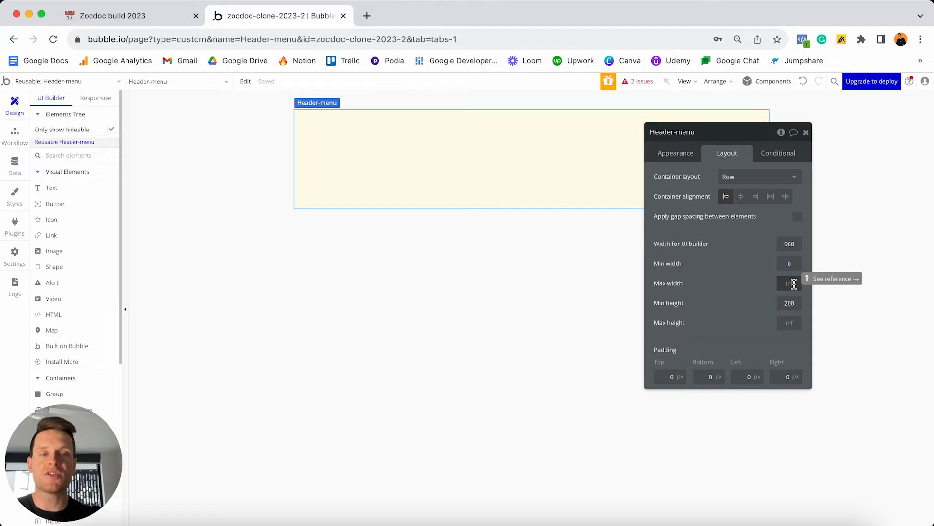
Preview the header in Responsive mode at 1200 and 320 widths, then return to UI Builder.
{"action": "left_click", "coordinate": [96, 98]}
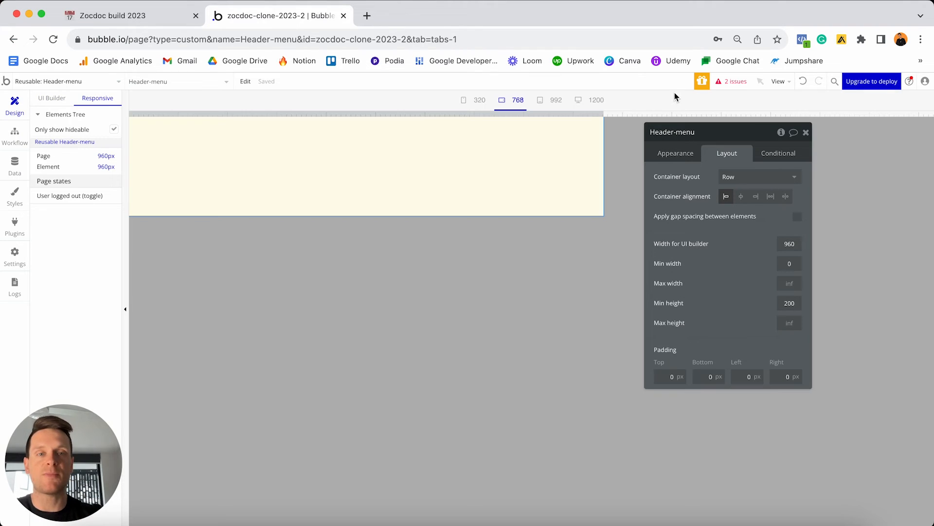
{"action": "left_click_drag", "start_coordinate": [604, 115], "coordinate": [907, 109]}
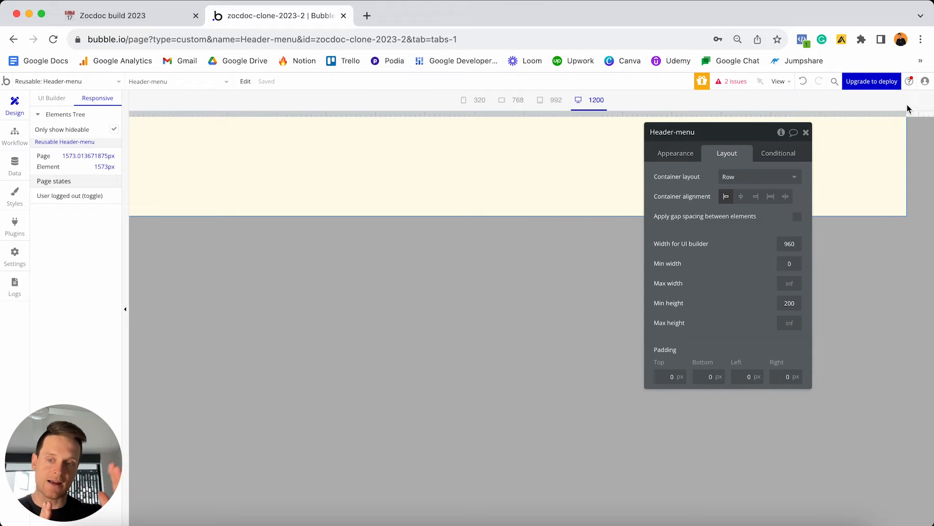
{"action": "left_click_drag", "start_coordinate": [907, 108], "coordinate": [286, 128]}
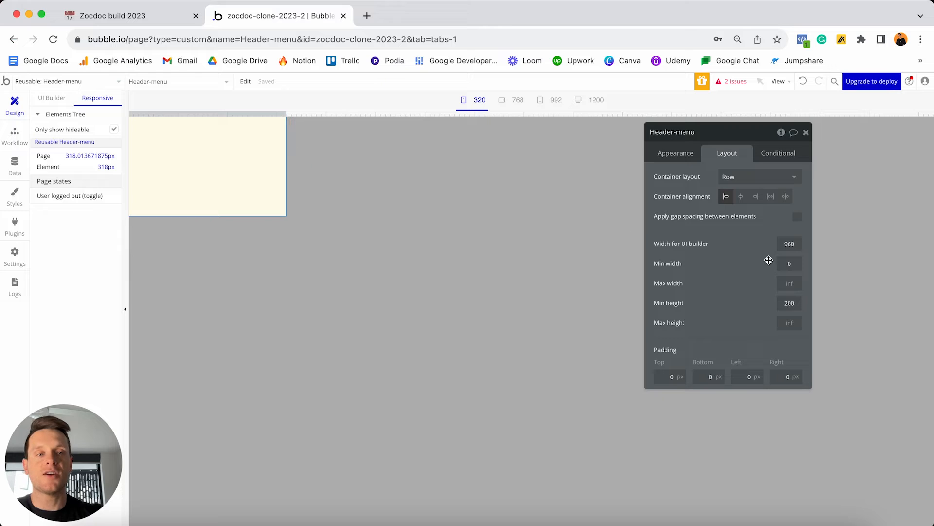
{"action": "left_click", "coordinate": [49, 98]}
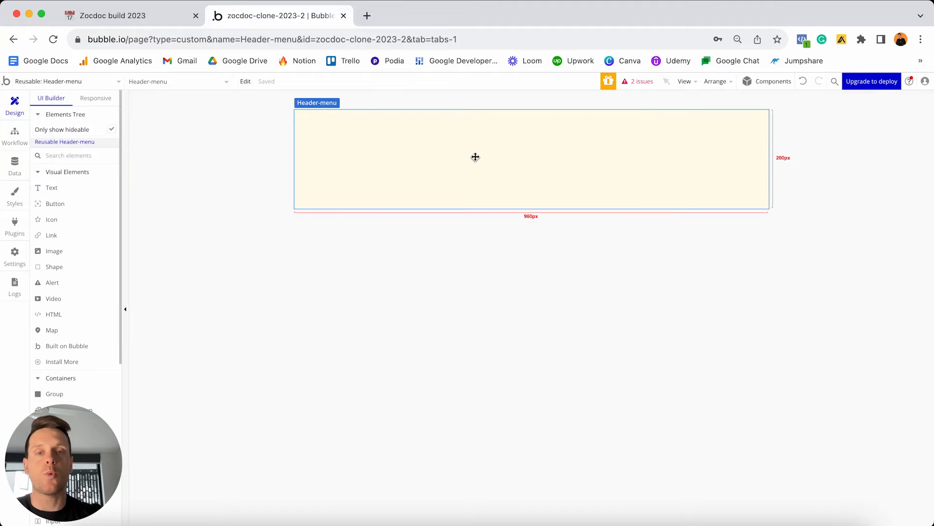
Place a new Image element inside the Header-menu for the Zocdoc logo.
{"action": "double_click", "coordinate": [458, 143]}
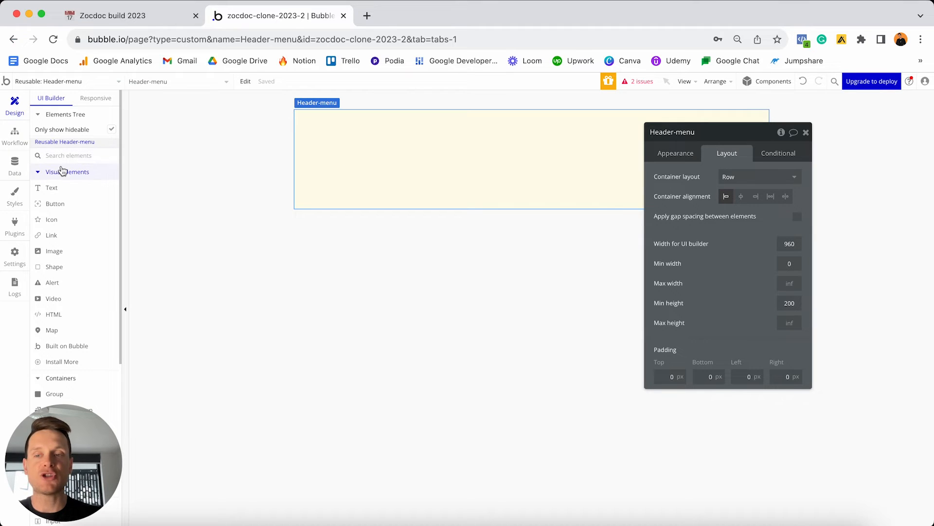
{"action": "left_click", "coordinate": [47, 253]}
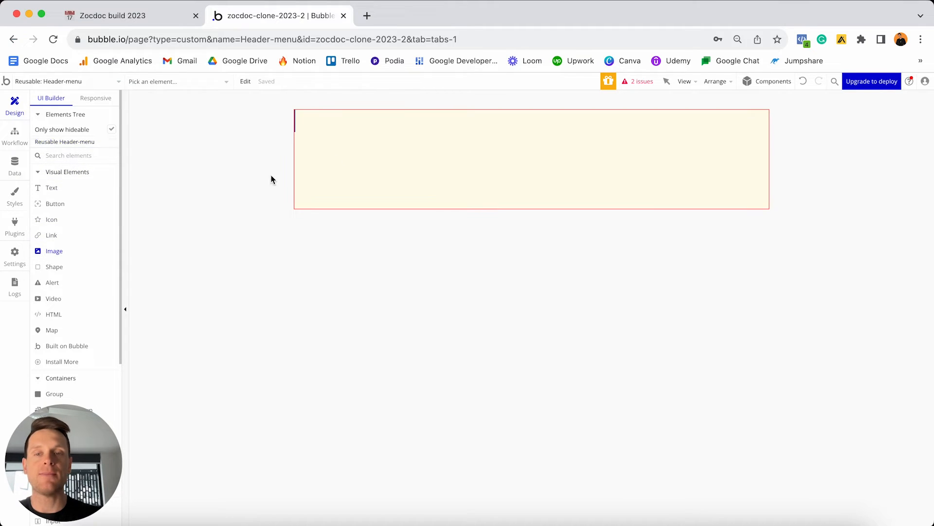
{"action": "left_click", "coordinate": [390, 144]}
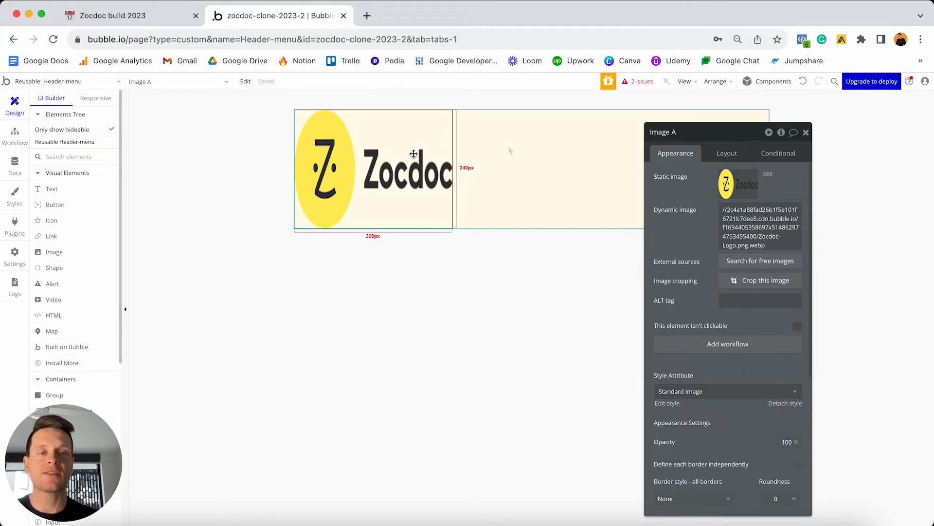
Make the logo image 200 px wide with fixed aspect ratio and vertically centred.
{"action": "left_click", "coordinate": [728, 154]}
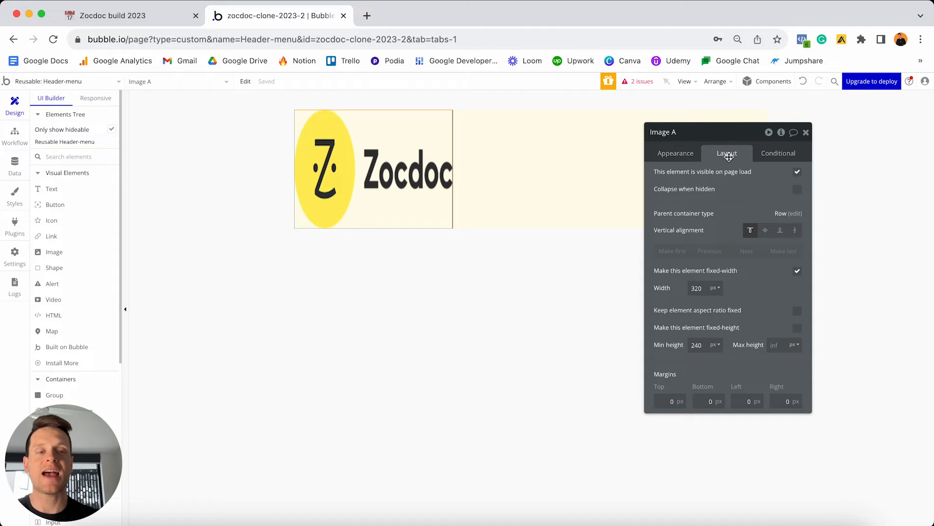
{"action": "double_click", "coordinate": [706, 288]}
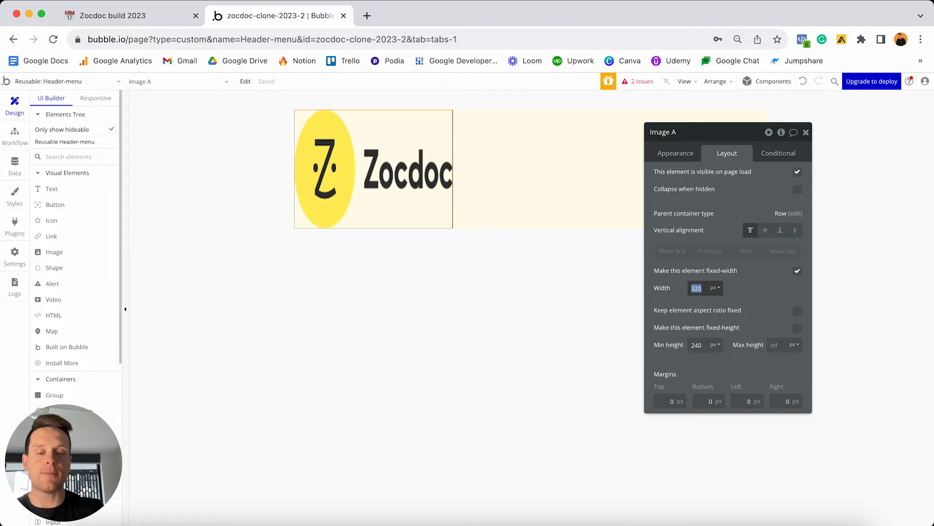
{"action": "type", "text": "200"}
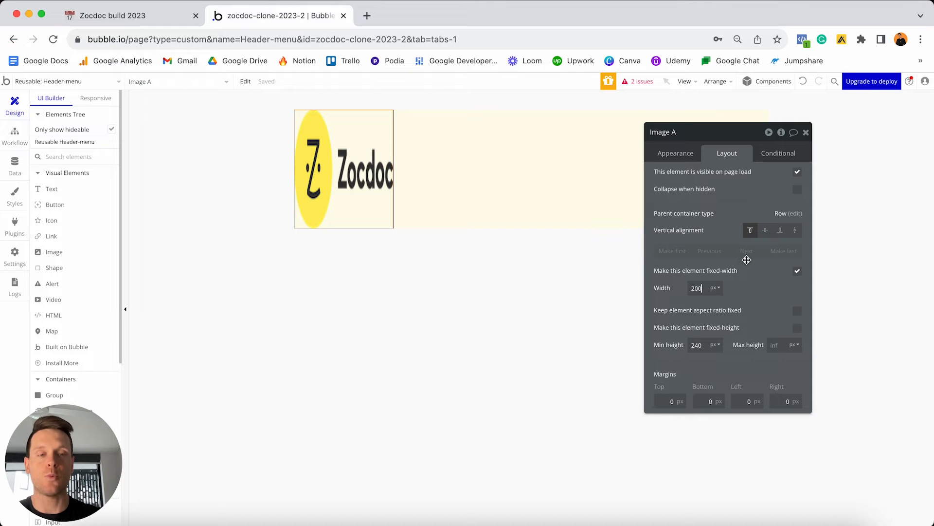
{"action": "left_click", "coordinate": [797, 312]}
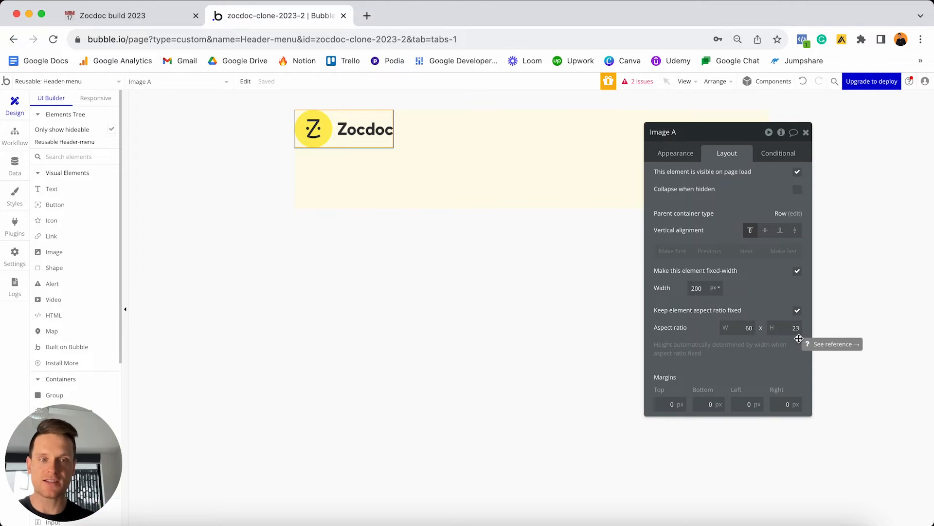
{"action": "left_click", "coordinate": [766, 232]}
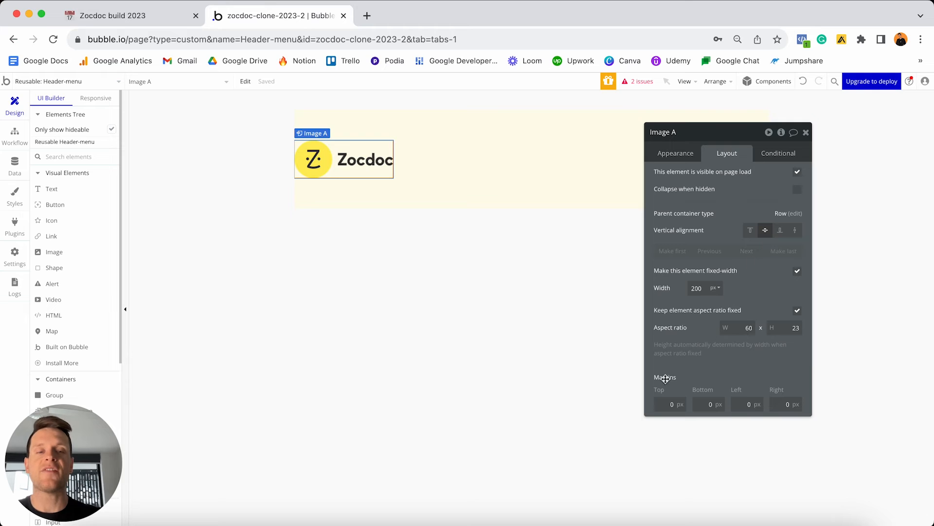
Give the logo 20 px top, bottom and left margins.
{"action": "left_click", "coordinate": [665, 400]}
{"action": "type", "text": "20"}
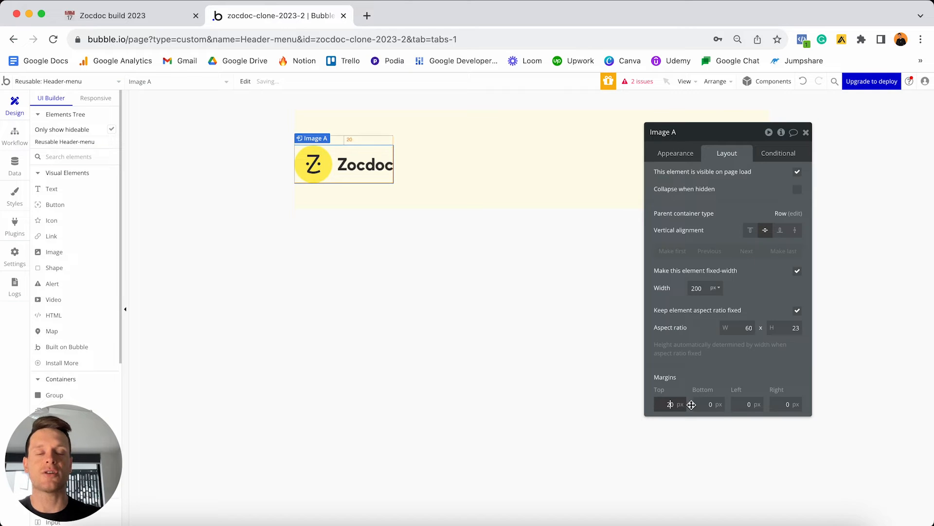
{"action": "left_click", "coordinate": [707, 404]}
{"action": "type", "text": "20"}
{"action": "left_click", "coordinate": [738, 403]}
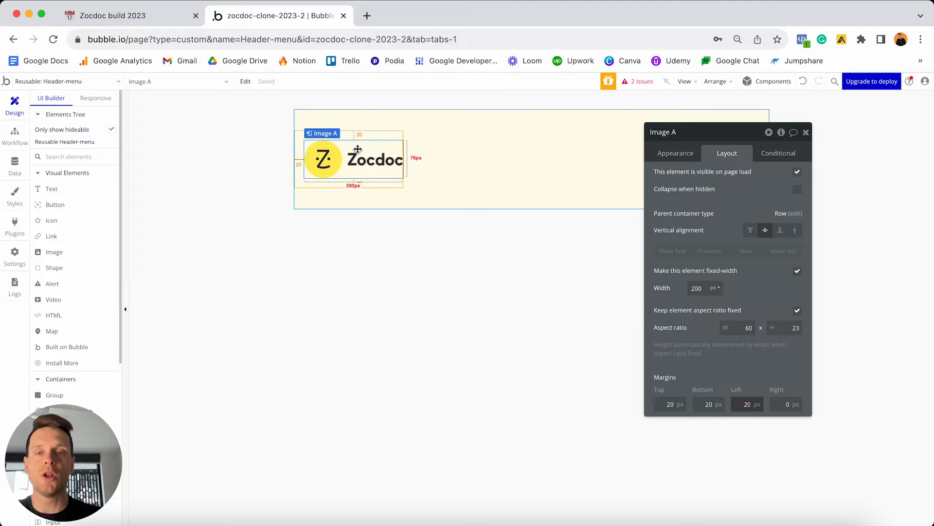
{"action": "left_click", "coordinate": [725, 138]}
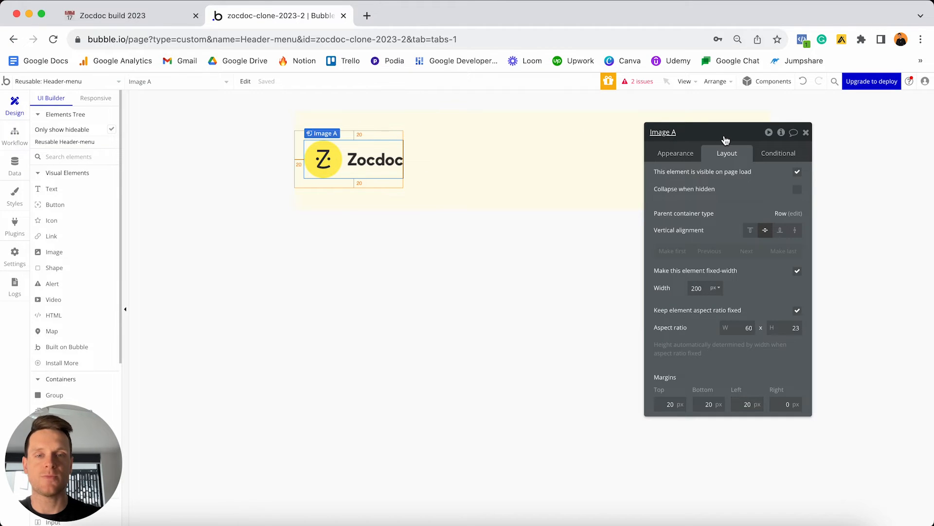
{"action": "left_click_drag", "start_coordinate": [724, 138], "coordinate": [508, 230]}
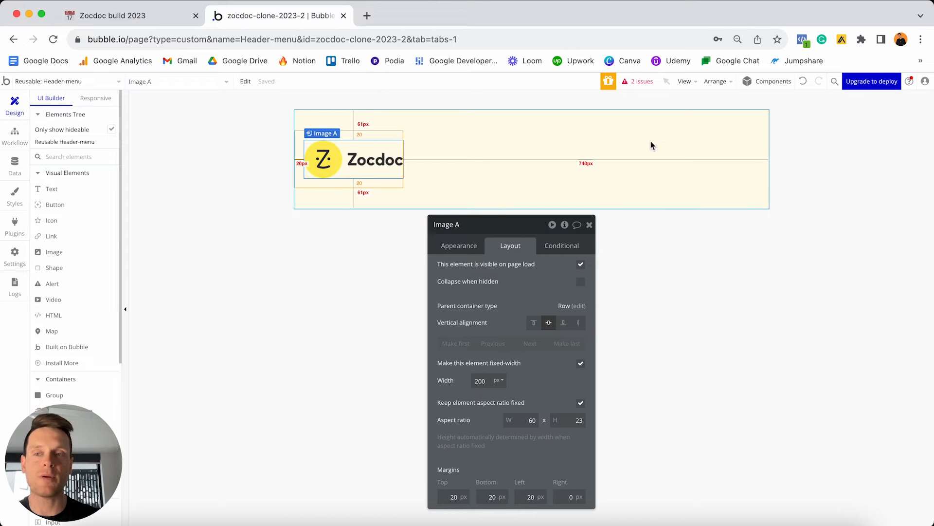
Add a group named 'Group - Logged-out' to the header row, after the Zocdoc logo.
{"action": "scroll", "coordinate": [77, 227], "scroll_direction": "down", "scroll_amount": 3}
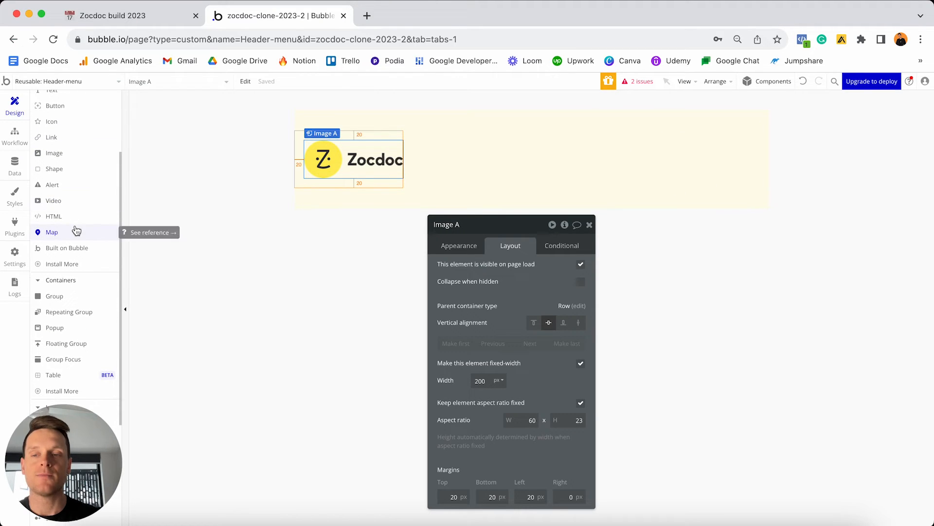
{"action": "left_click", "coordinate": [53, 296]}
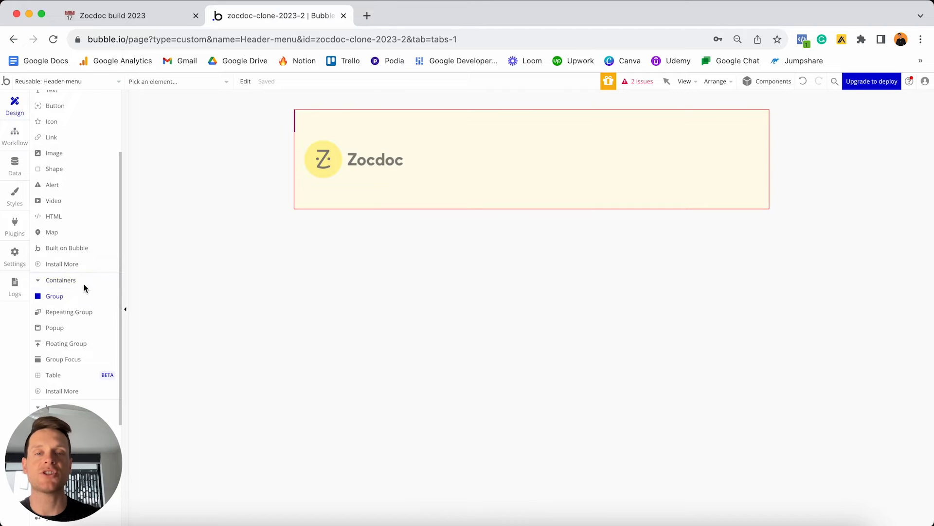
{"action": "left_click", "coordinate": [456, 162]}
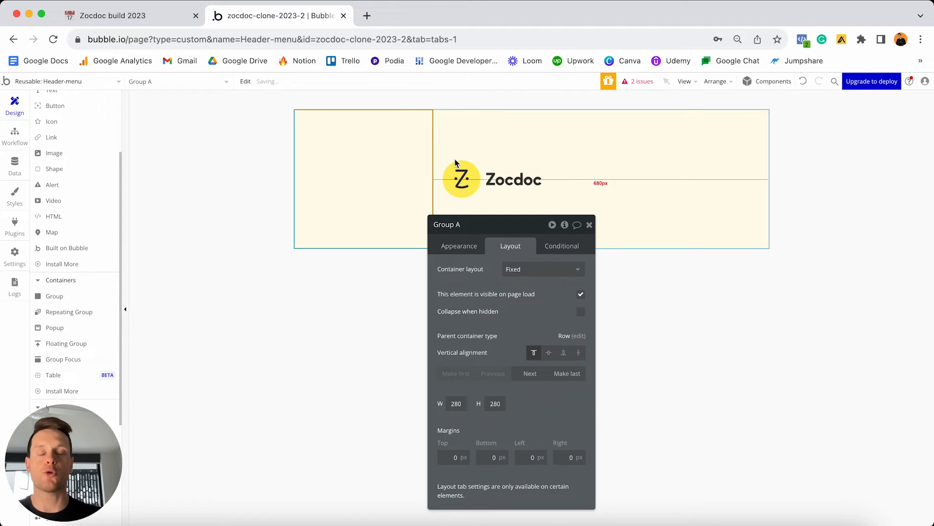
{"action": "left_click", "coordinate": [457, 225]}
{"action": "key", "text": "BackSpace"}
{"action": "type", "text": "-"}
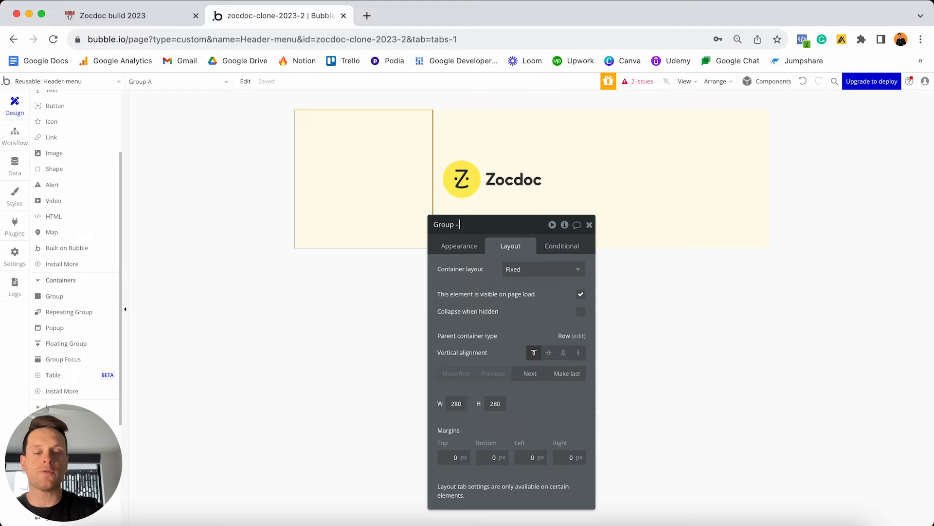
{"action": "type", "text": " Logged-out"}
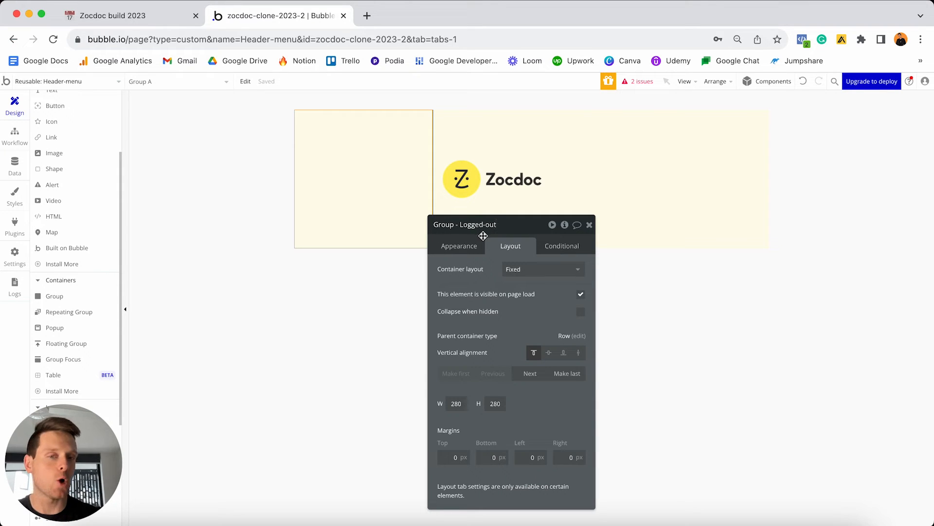
{"action": "left_click", "coordinate": [530, 375]}
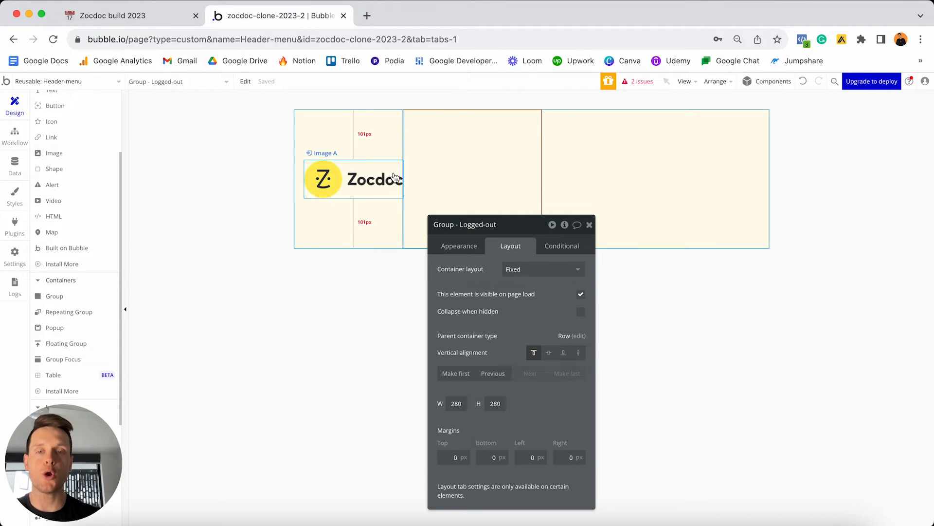
Detach Group - Logged-out from its standard style, setting it to None (Custom).
{"action": "left_click", "coordinate": [471, 246]}
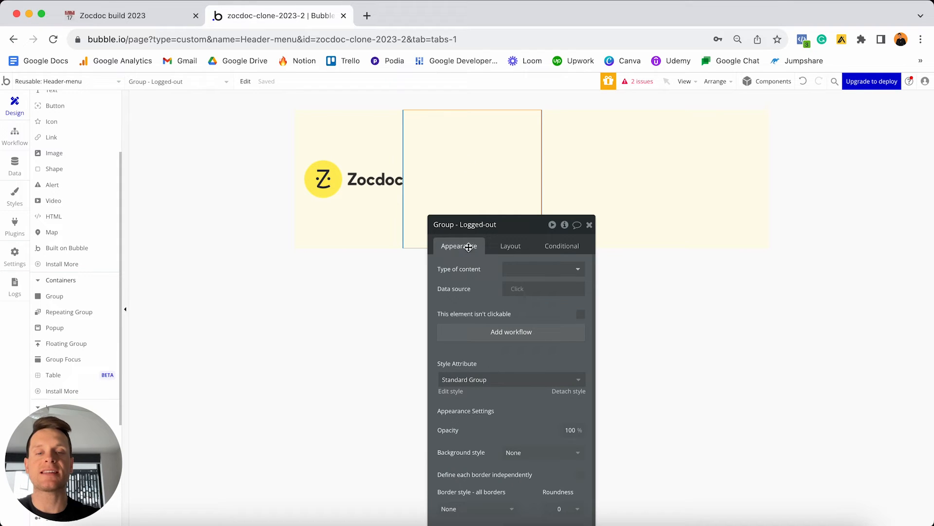
{"action": "left_click", "coordinate": [568, 392]}
{"action": "left_click_drag", "start_coordinate": [506, 228], "coordinate": [769, 119]}
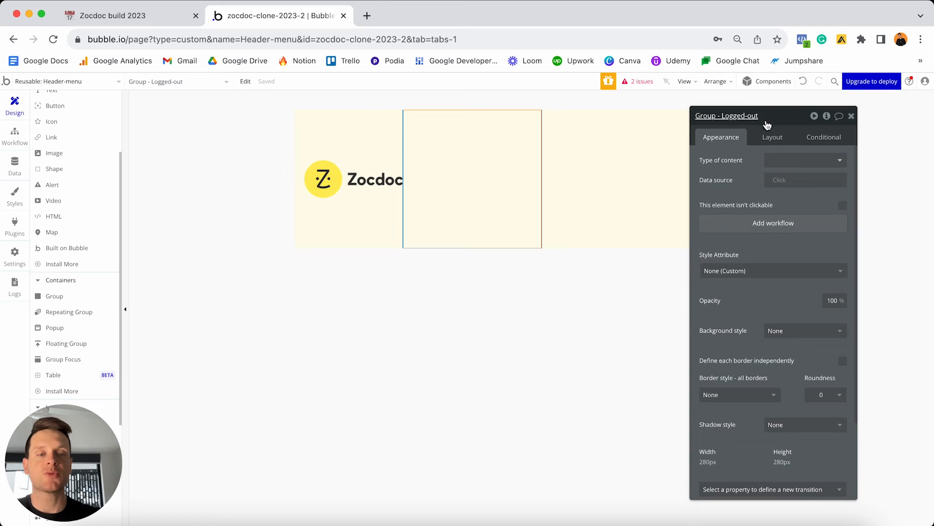
Give Group - Logged-out a flat pale pink #FFE8E8 background.
{"action": "left_click", "coordinate": [771, 331]}
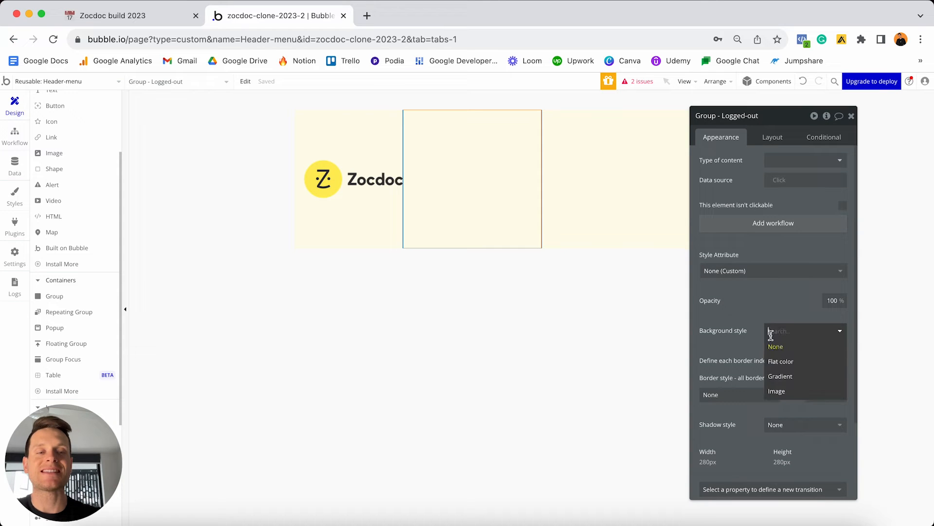
{"action": "left_click", "coordinate": [782, 361]}
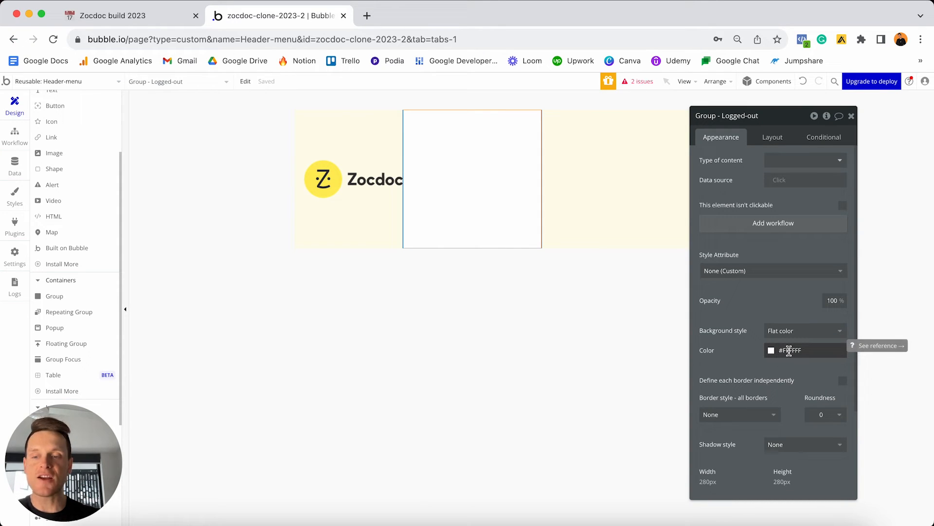
{"action": "left_click", "coordinate": [789, 350]}
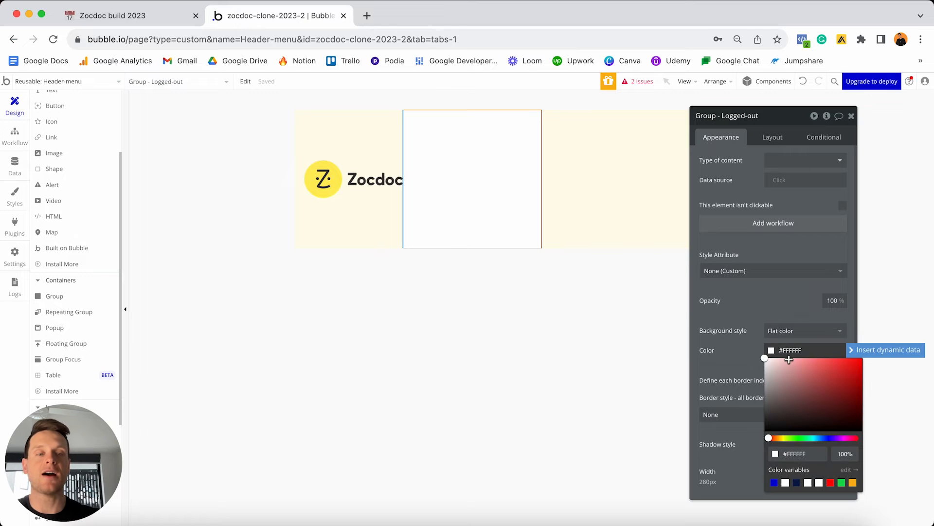
{"action": "left_click_drag", "start_coordinate": [784, 361], "coordinate": [773, 358]}
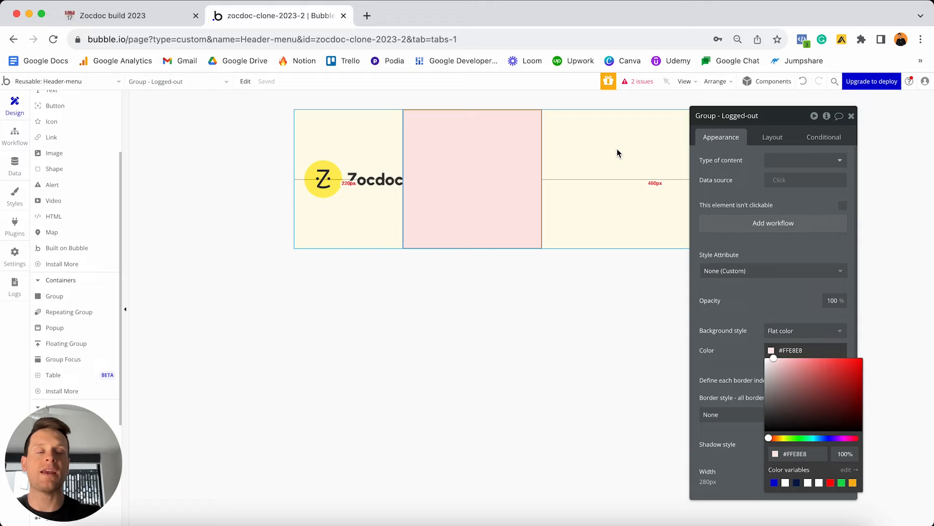
{"action": "left_click", "coordinate": [784, 332]}
{"action": "left_click", "coordinate": [782, 361]}
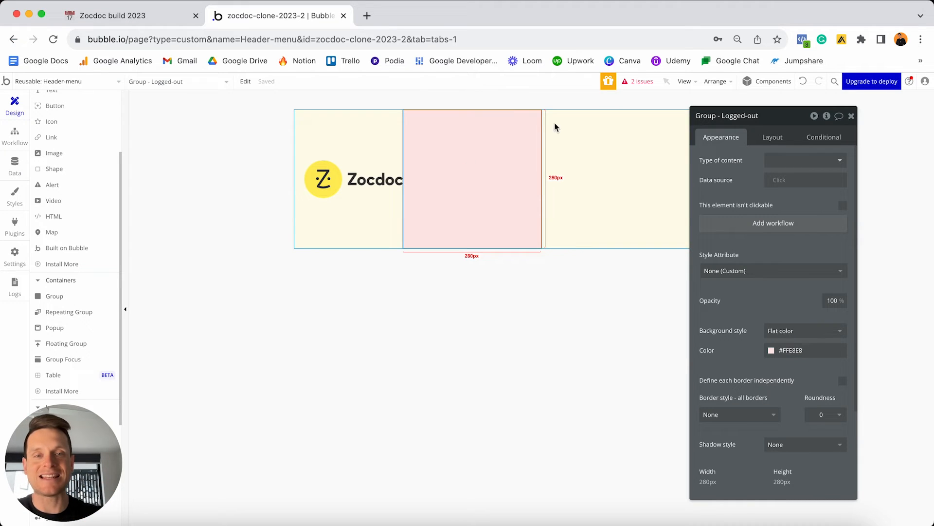
Make the group a Column container with flexible width and a minimum width of 0.
{"action": "left_click", "coordinate": [775, 138]}
{"action": "left_click", "coordinate": [778, 160]}
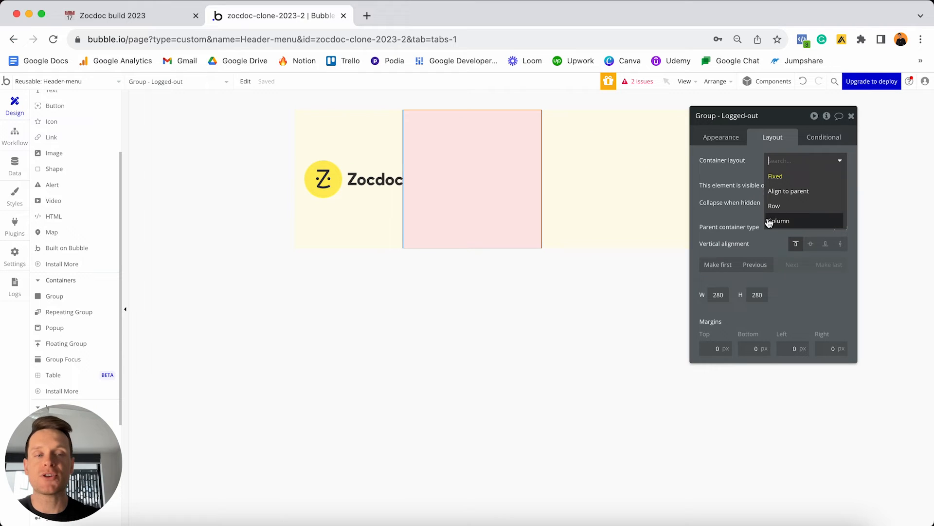
{"action": "left_click", "coordinate": [792, 225]}
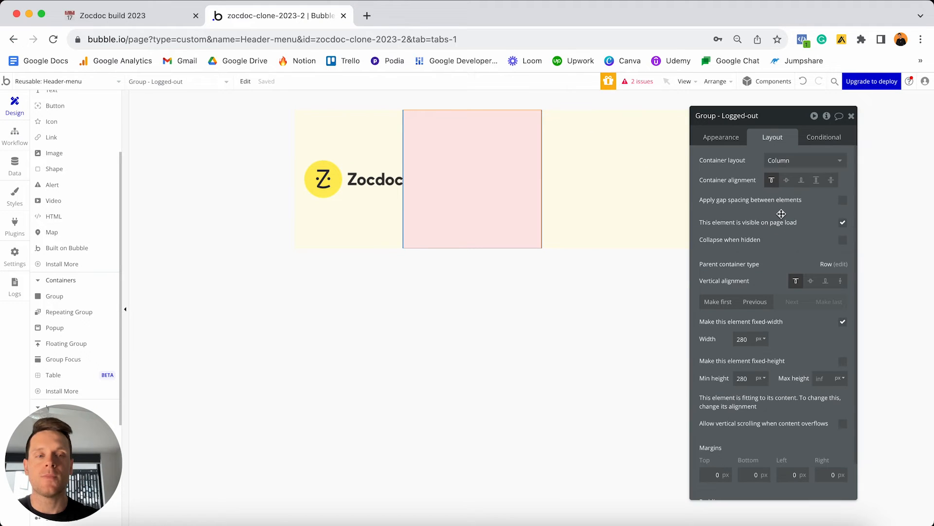
{"action": "left_click", "coordinate": [842, 324]}
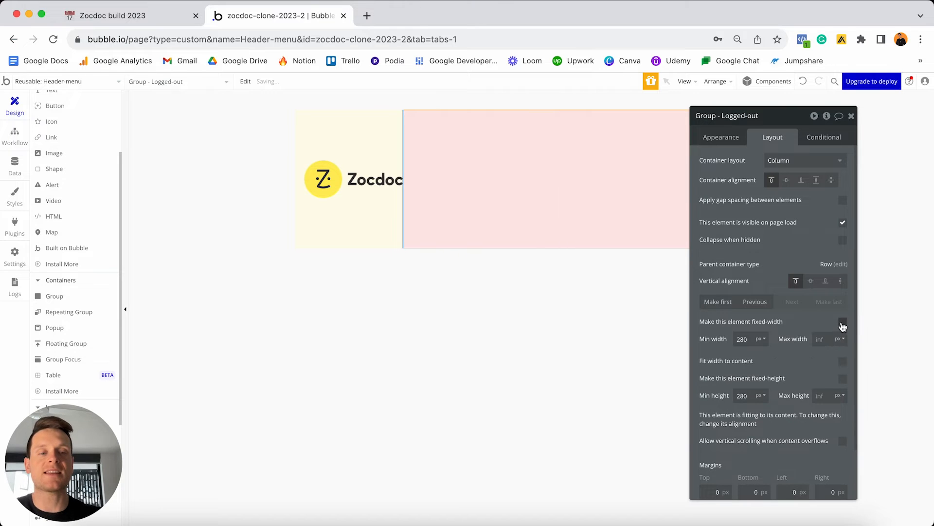
{"action": "double_click", "coordinate": [742, 339]}
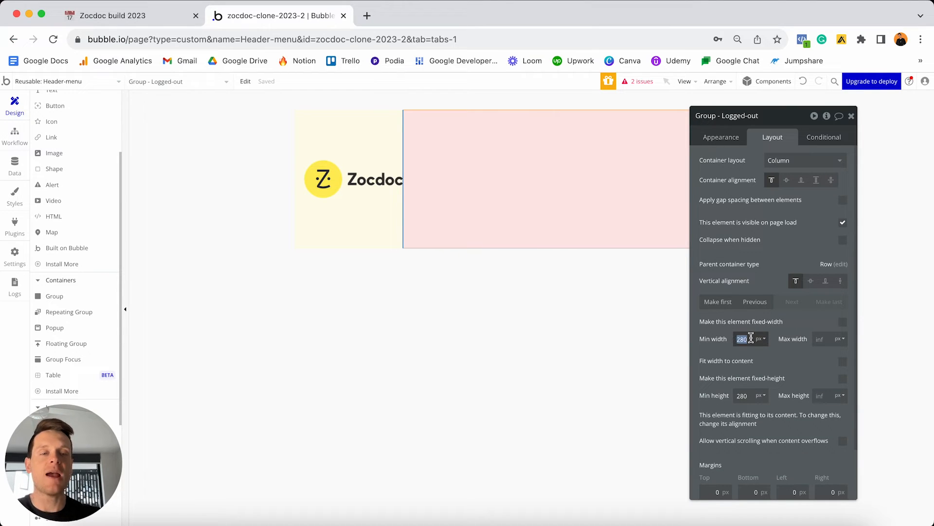
{"action": "type", "text": "0"}
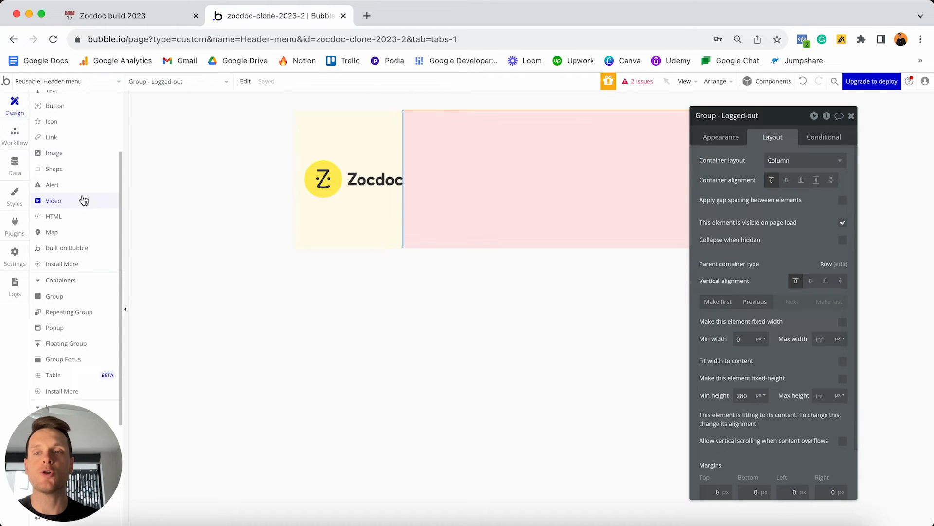
{"action": "scroll", "coordinate": [80, 200], "scroll_direction": "up", "scroll_amount": 3}
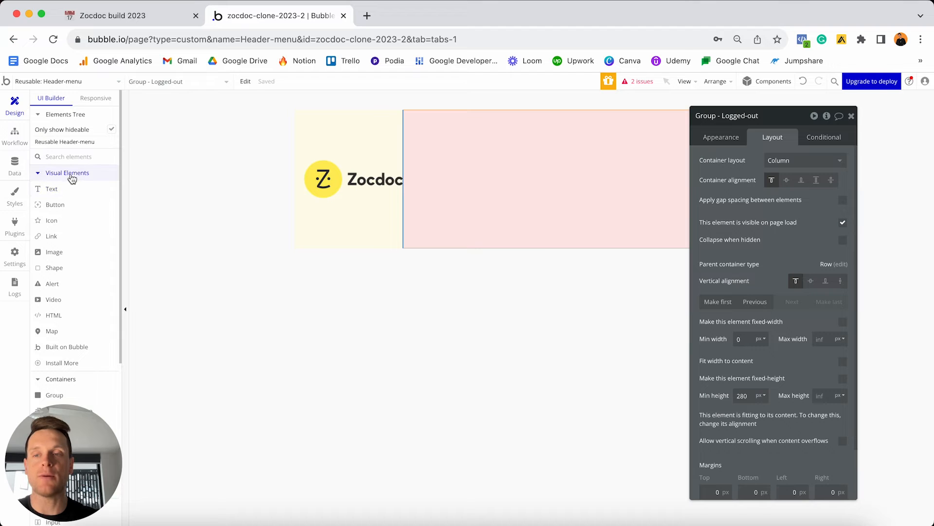
Add a 'Login / Sign Up' text in the pink group, detached from Body style, at 18px.
{"action": "left_click", "coordinate": [51, 188]}
{"action": "left_click", "coordinate": [437, 164]}
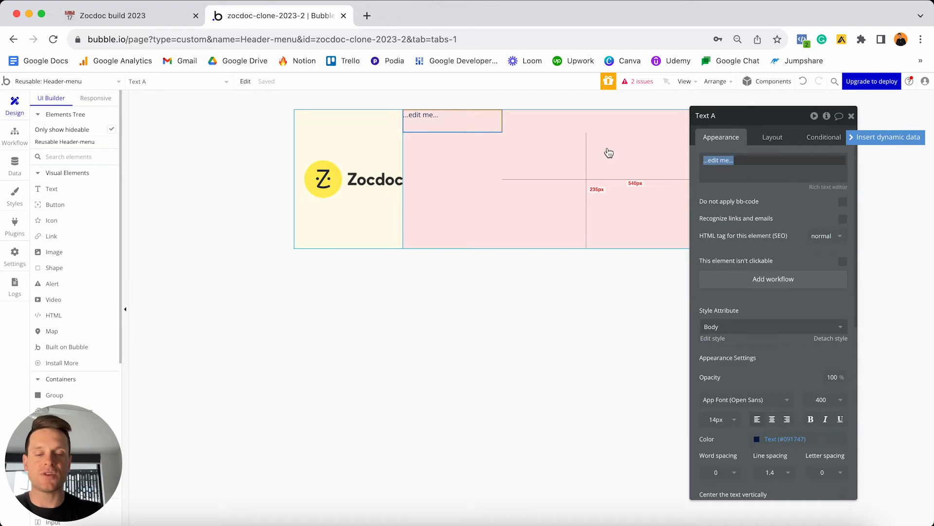
{"action": "type", "text": "Login / Sign Up"}
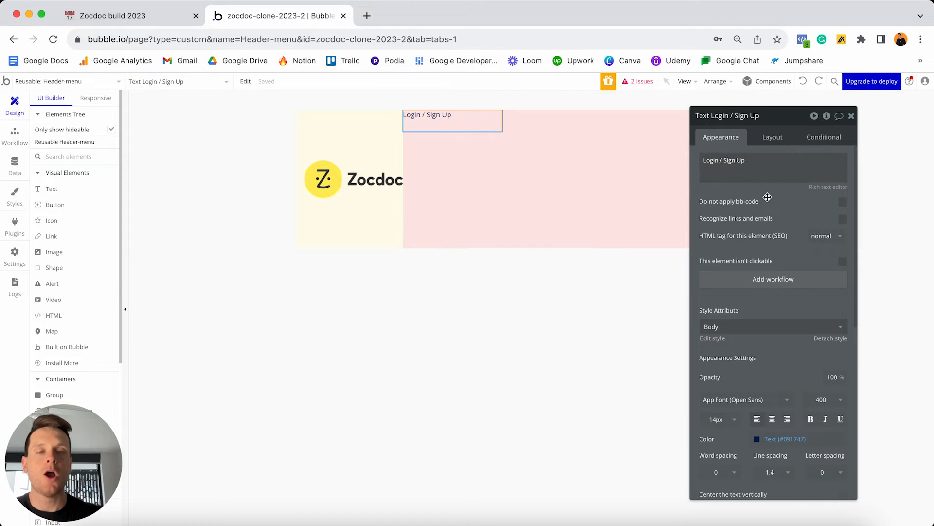
{"action": "scroll", "coordinate": [800, 236], "scroll_direction": "down", "scroll_amount": 4}
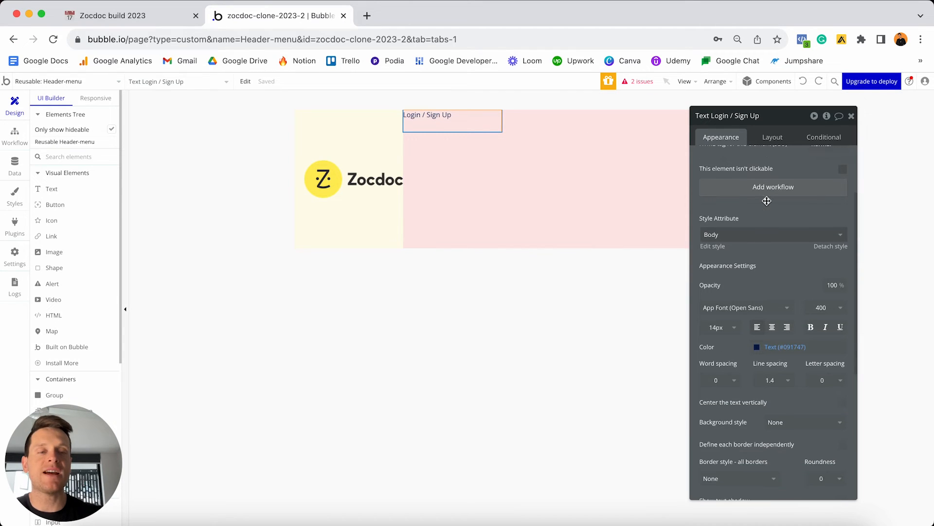
{"action": "left_click", "coordinate": [821, 247]}
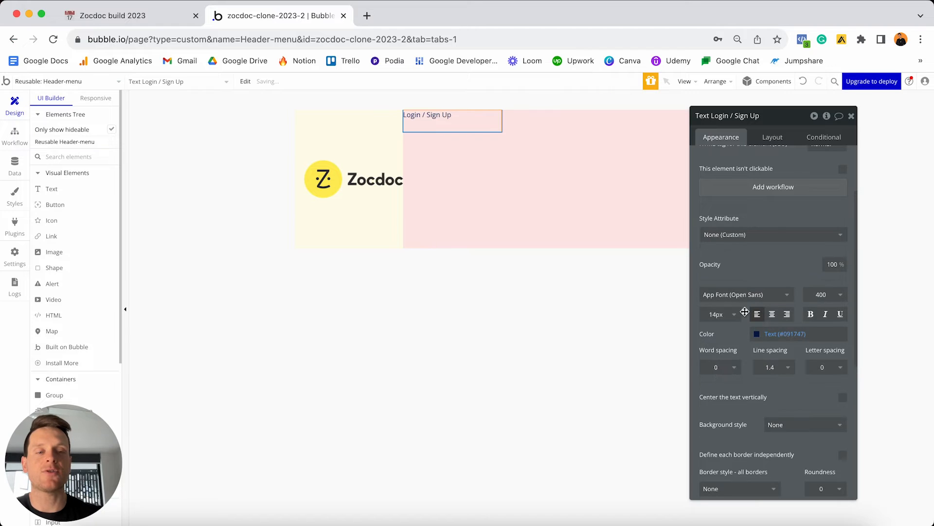
{"action": "left_click", "coordinate": [722, 319]}
{"action": "type", "text": "18"}
{"action": "key", "text": "Return"}
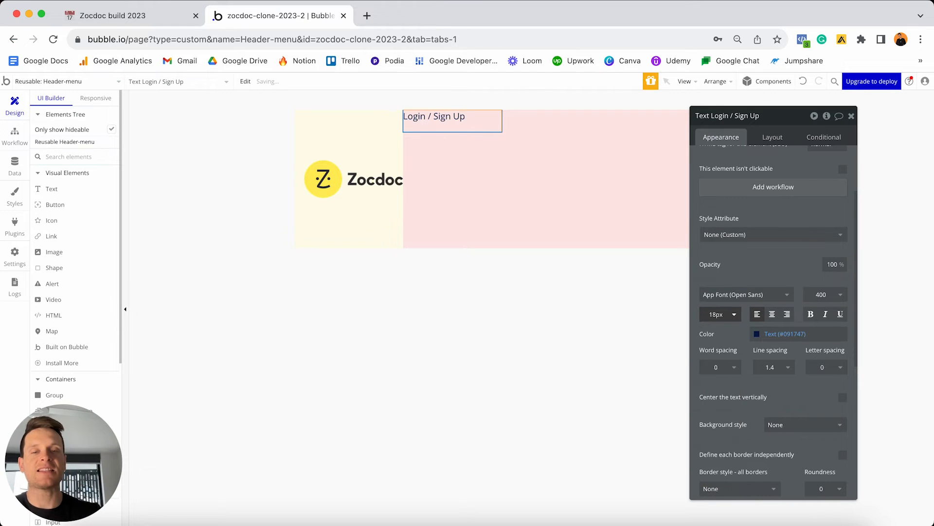
Set the text's minimum width and minimum height to 0.
{"action": "left_click", "coordinate": [769, 139]}
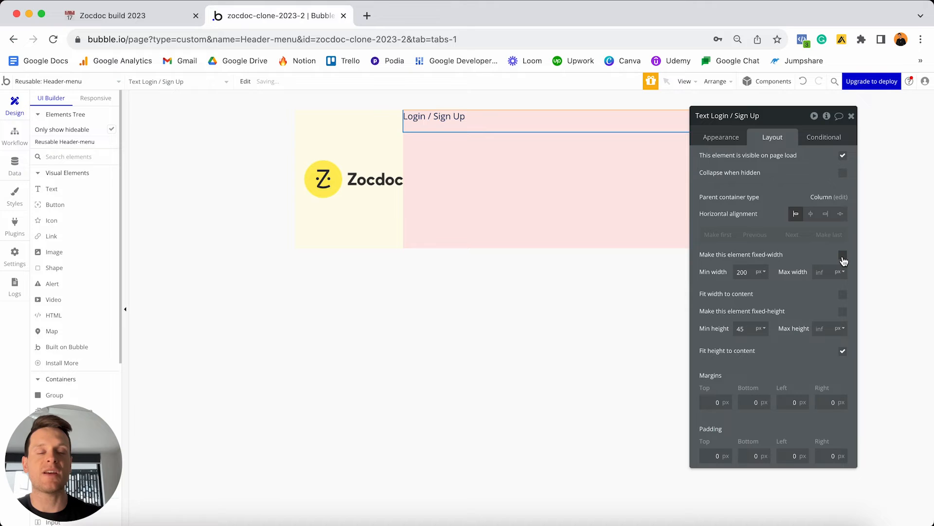
{"action": "double_click", "coordinate": [742, 272]}
{"action": "type", "text": "0"}
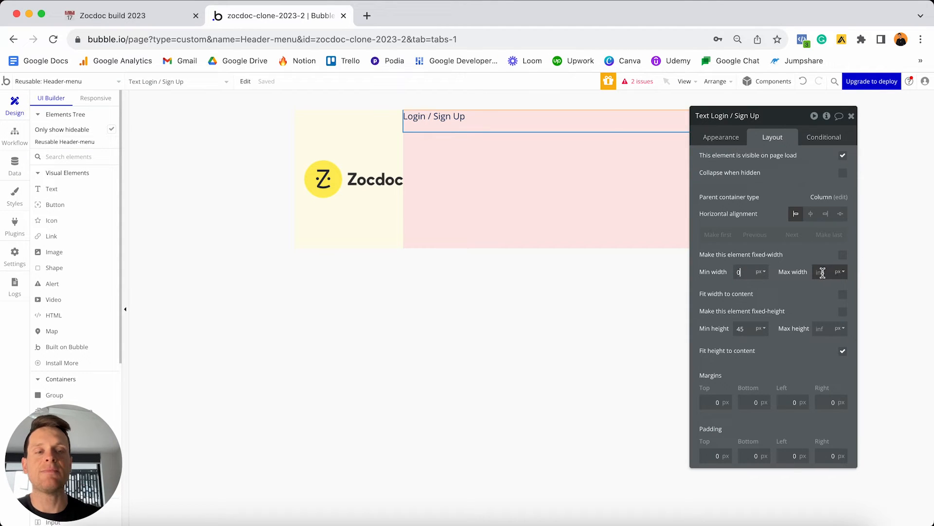
{"action": "left_click", "coordinate": [741, 328]}
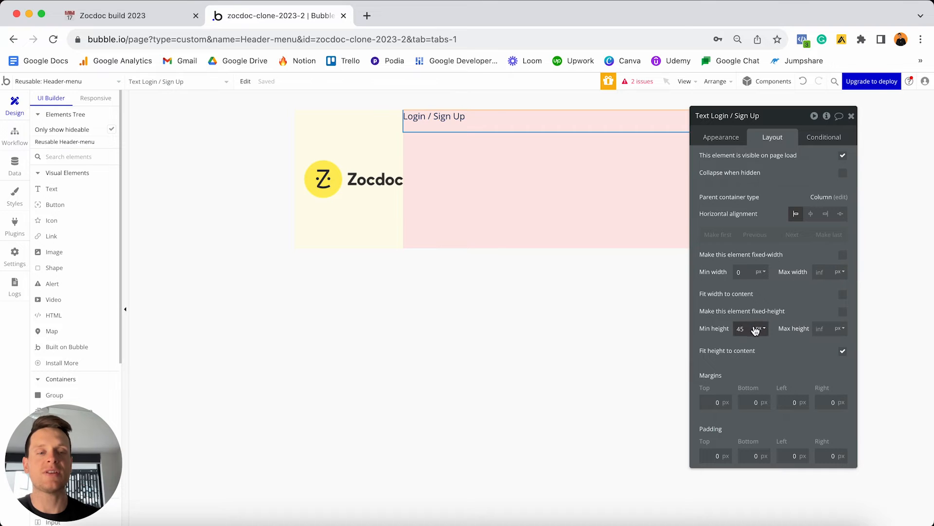
{"action": "double_click", "coordinate": [749, 328]}
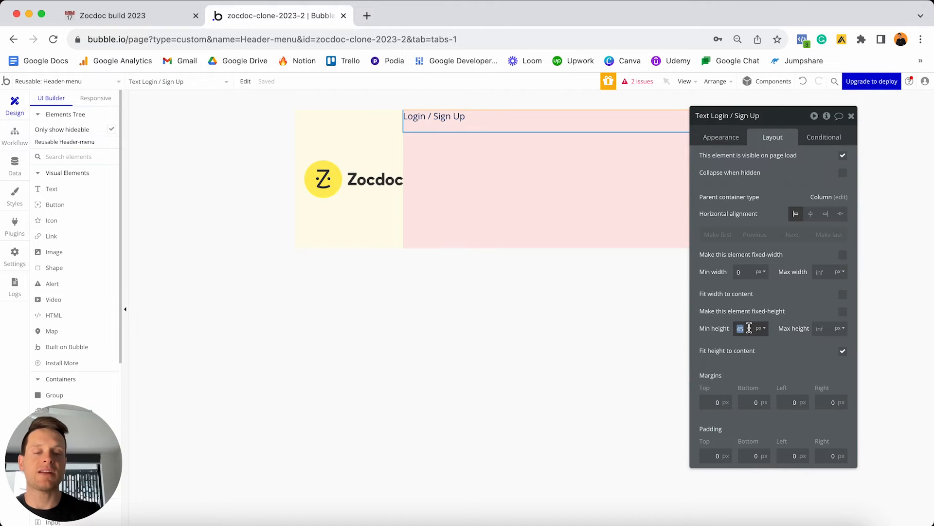
{"action": "type", "text": "0"}
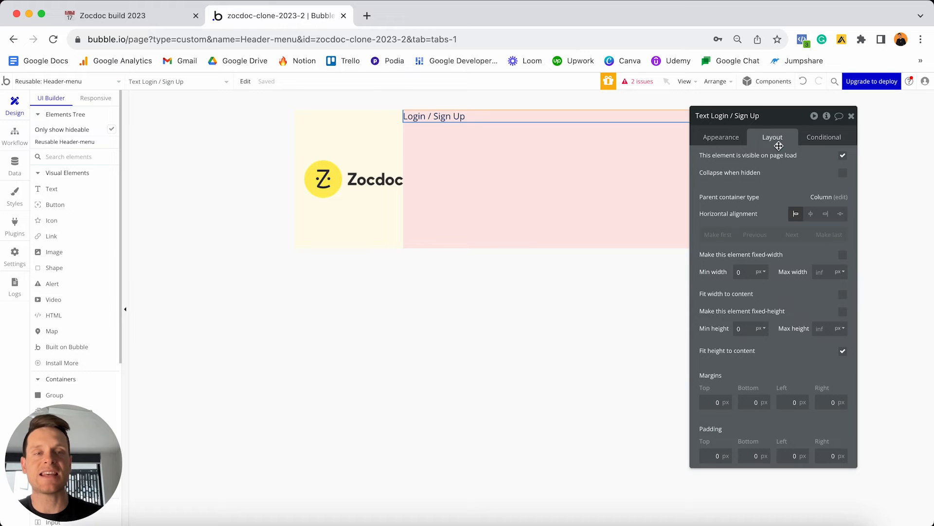
Set Group - Logged-out's minimum height to 0 and make it fit its content width.
{"action": "left_click", "coordinate": [546, 164]}
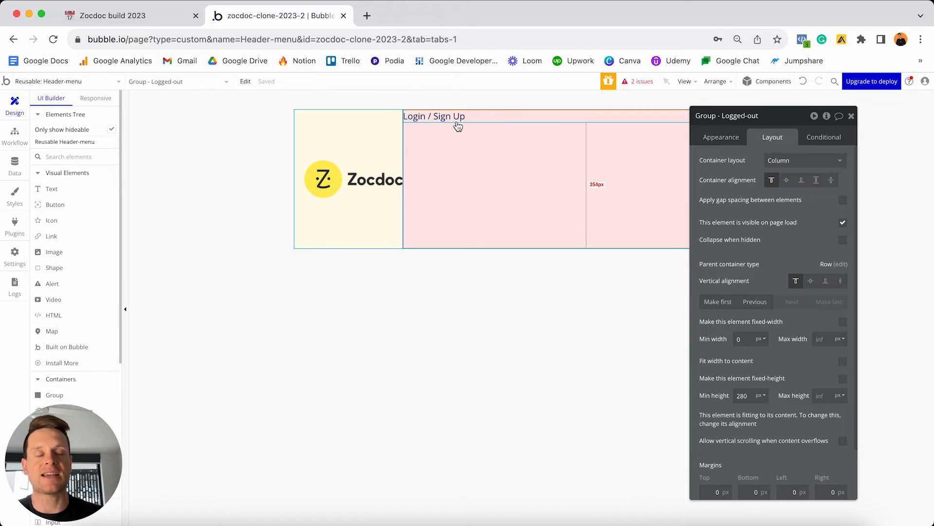
{"action": "double_click", "coordinate": [747, 396]}
{"action": "type", "text": "0"}
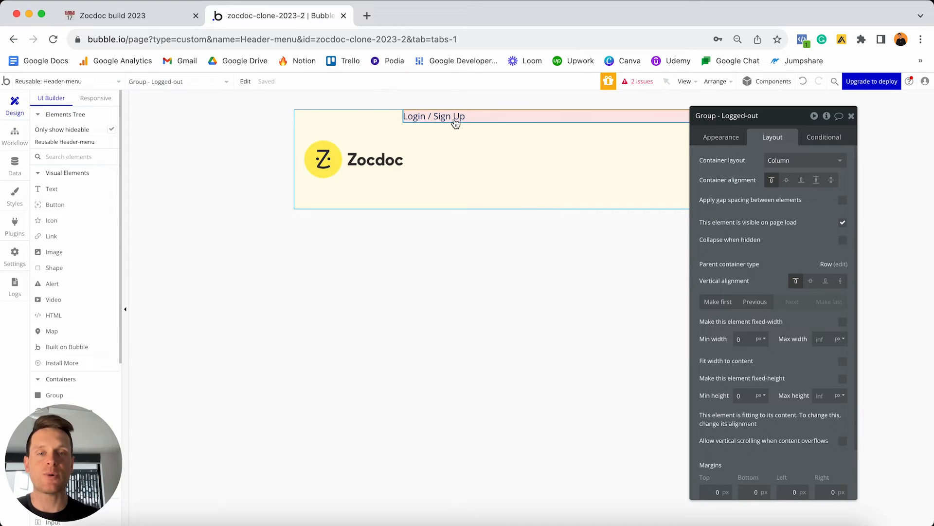
{"action": "left_click_drag", "start_coordinate": [788, 120], "coordinate": [717, 168]}
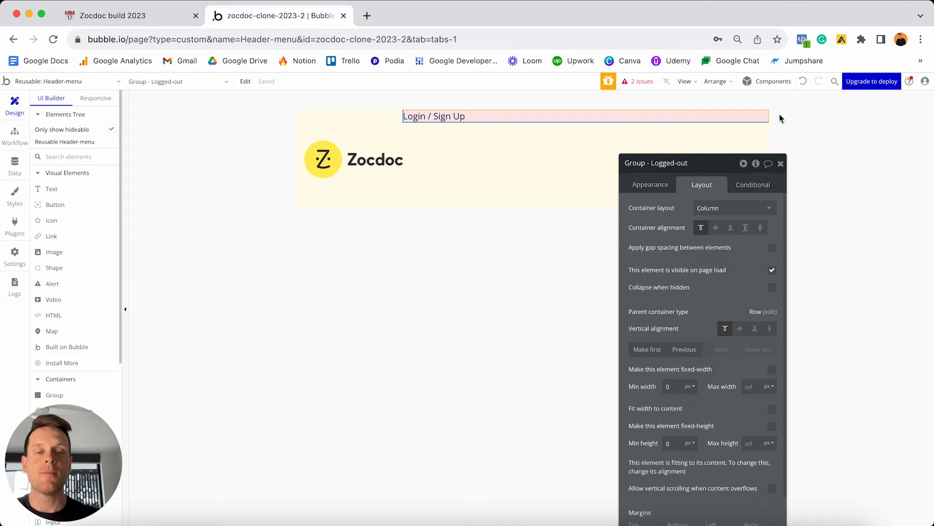
{"action": "left_click", "coordinate": [773, 410]}
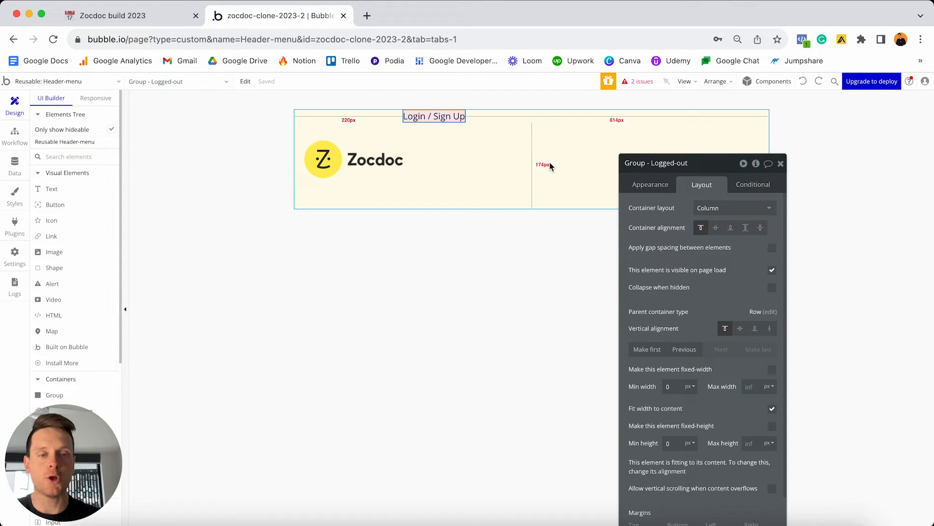
Centre the group vertically beside the logo with 20 px top, bottom and right margins.
{"action": "left_click", "coordinate": [741, 330]}
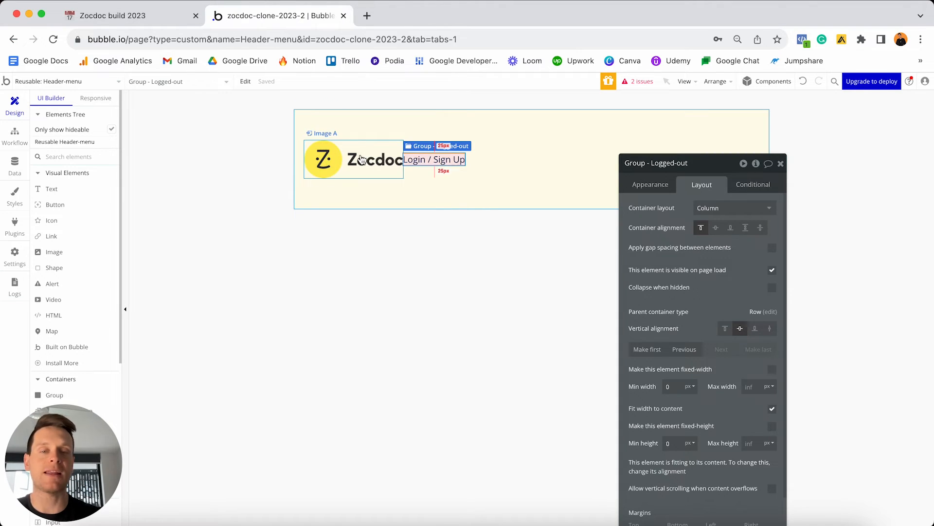
{"action": "left_click_drag", "start_coordinate": [712, 164], "coordinate": [722, 75]}
{"action": "scroll", "coordinate": [709, 265], "scroll_direction": "down", "scroll_amount": 3}
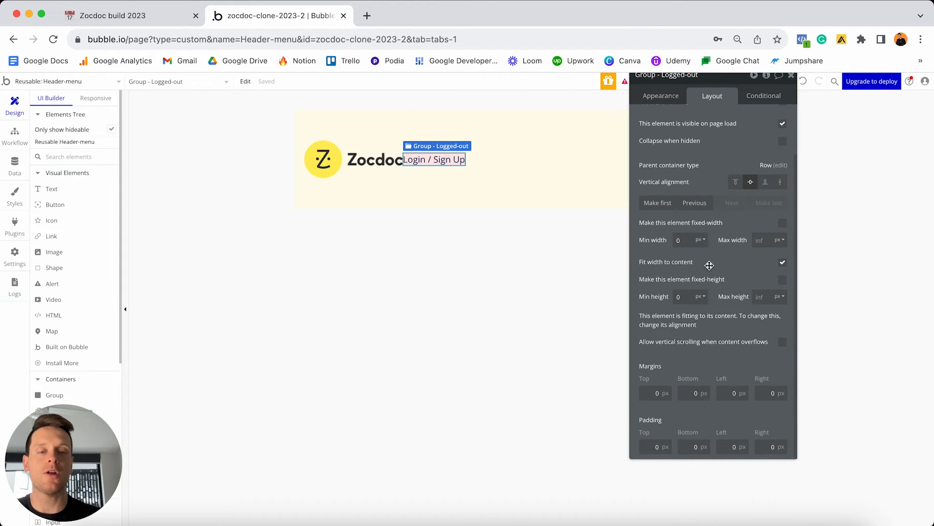
{"action": "left_click", "coordinate": [650, 393]}
{"action": "type", "text": "20"}
{"action": "left_click", "coordinate": [684, 392]}
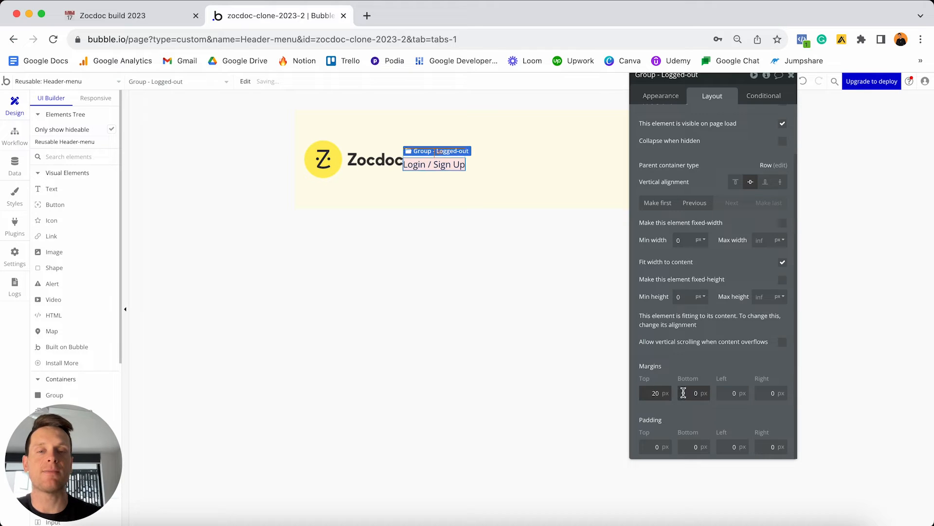
{"action": "type", "text": "20"}
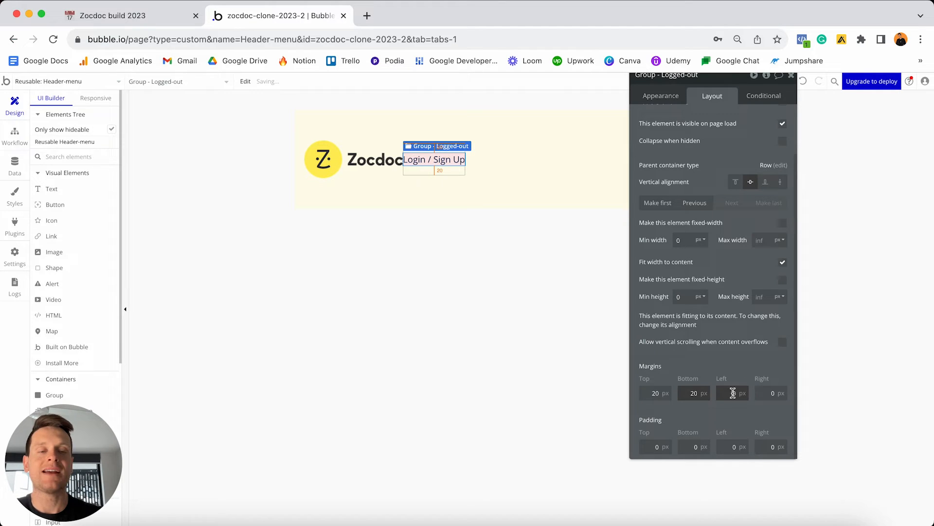
{"action": "left_click", "coordinate": [758, 392]}
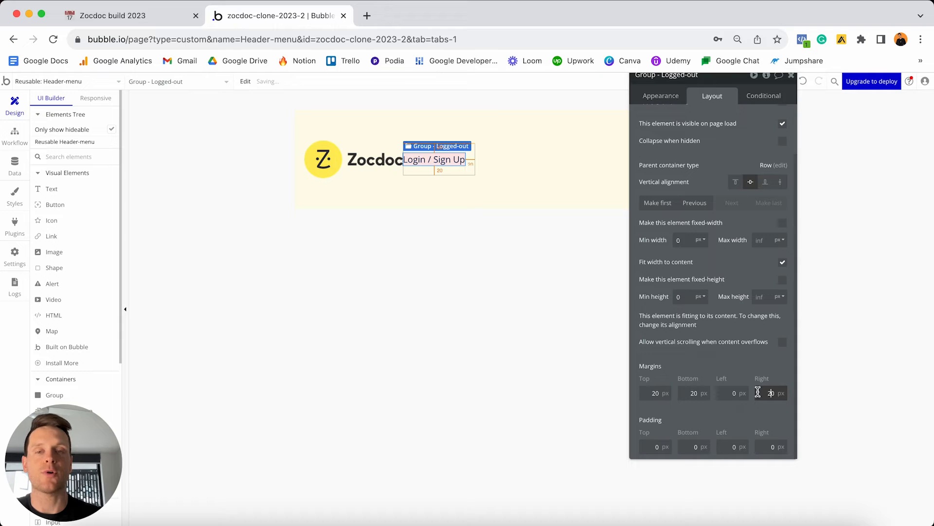
{"action": "left_click_drag", "start_coordinate": [738, 85], "coordinate": [633, 246]}
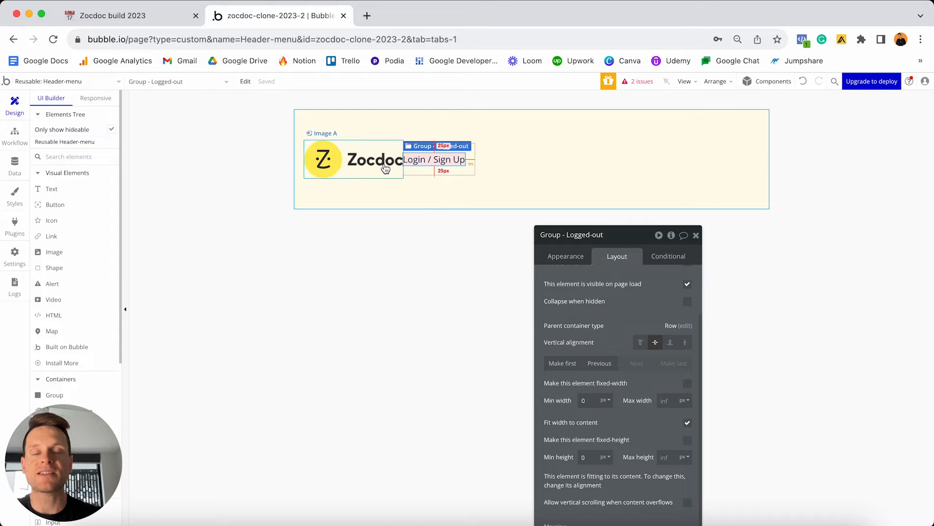
Set the Header-menu's container alignment to Space between, after briefly trying centre alignment.
{"action": "left_click", "coordinate": [521, 152]}
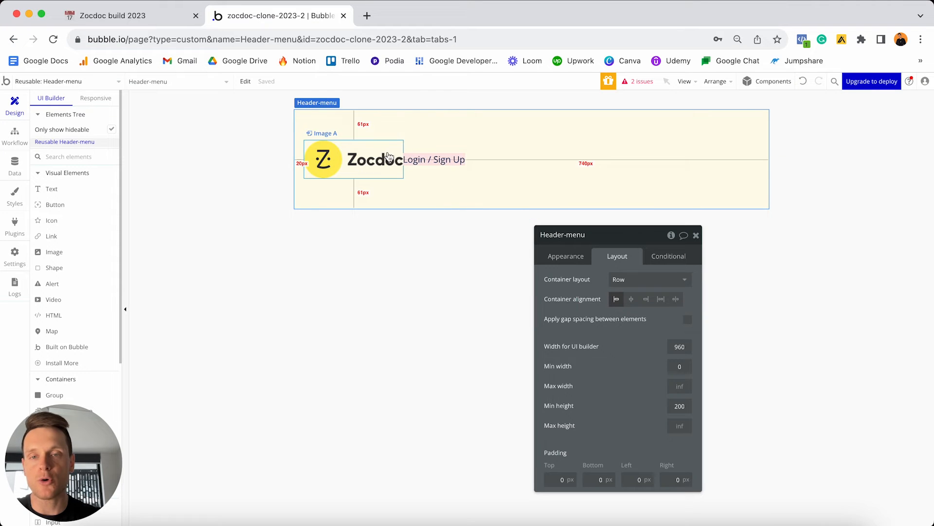
{"action": "left_click", "coordinate": [631, 299]}
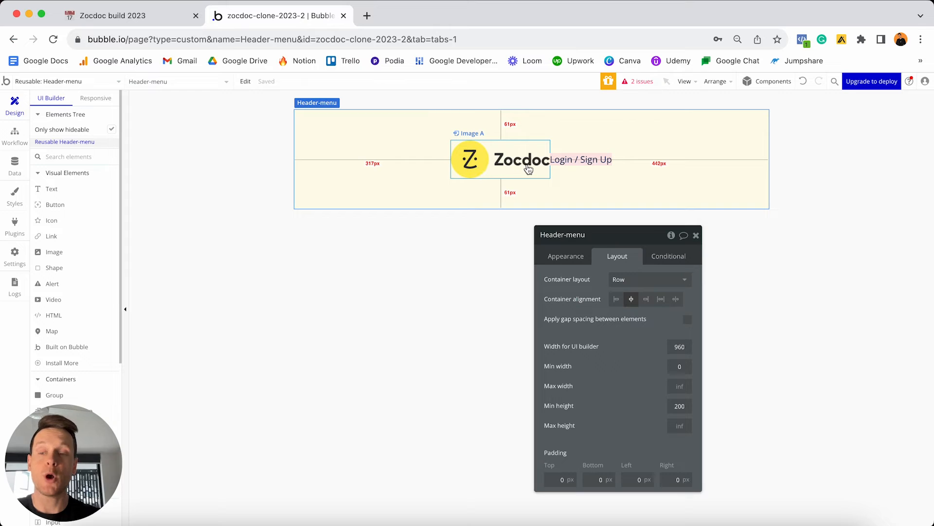
{"action": "left_click", "coordinate": [676, 299]}
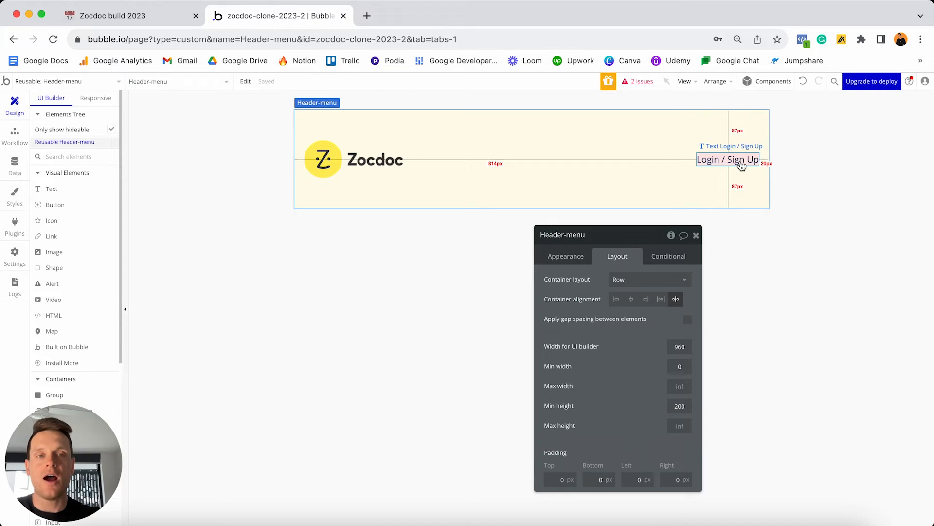
Select the Login text's parent Logged-out group, hide it on page load and collapse it when hidden.
{"action": "left_click", "coordinate": [728, 160]}
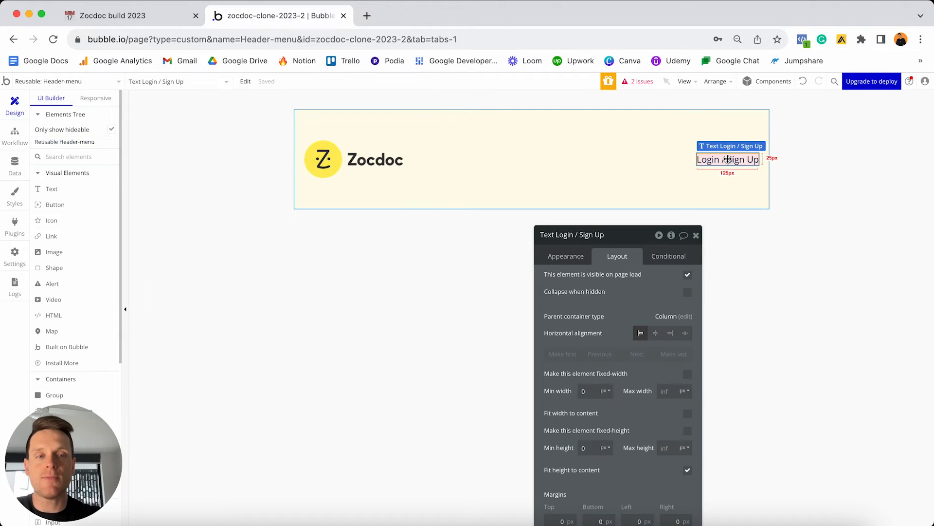
{"action": "right_click", "coordinate": [730, 160]}
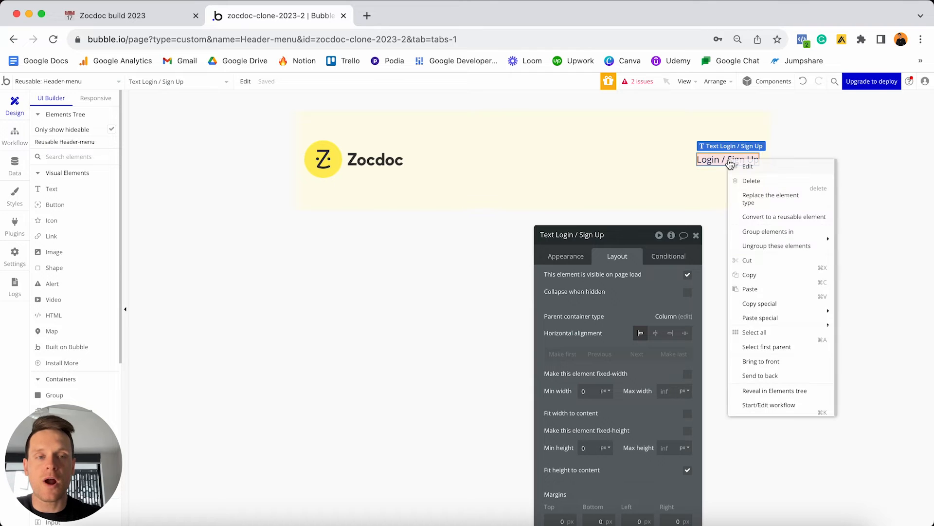
{"action": "left_click", "coordinate": [763, 348]}
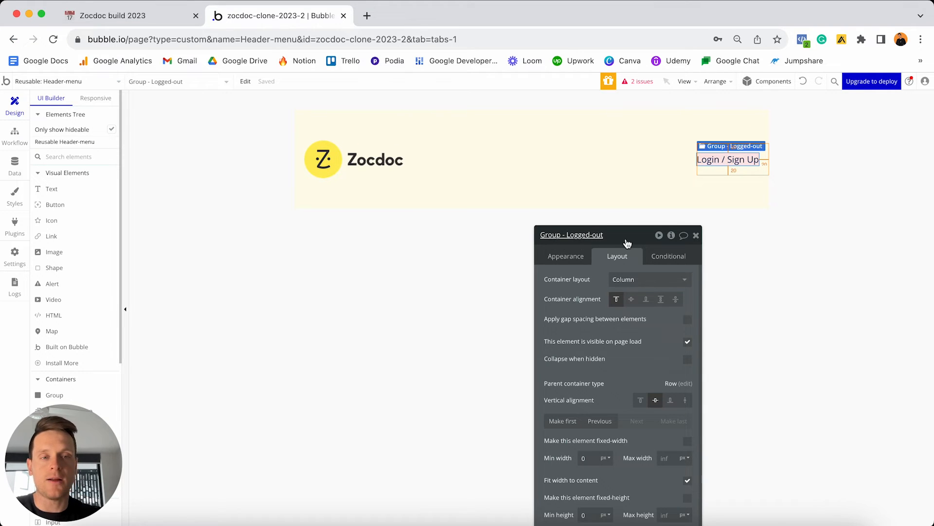
{"action": "left_click_drag", "start_coordinate": [627, 243], "coordinate": [567, 125]}
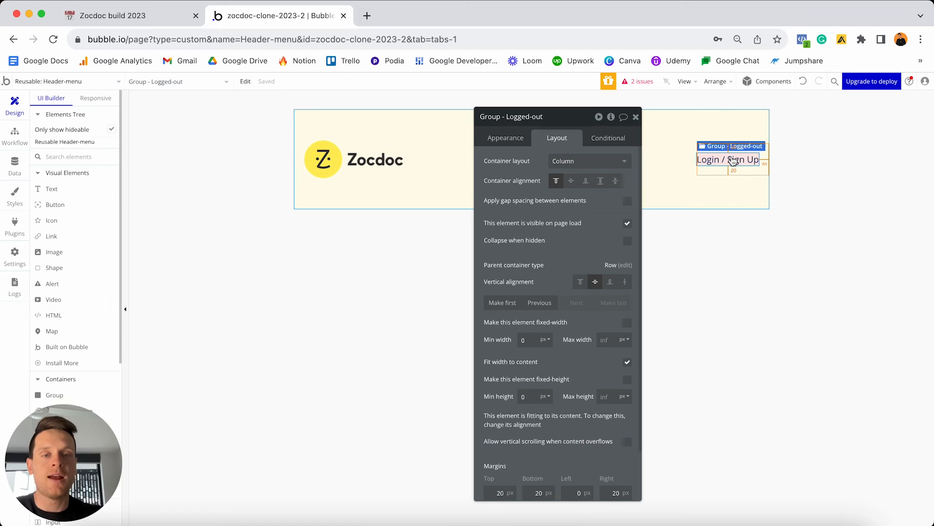
{"action": "left_click", "coordinate": [628, 225]}
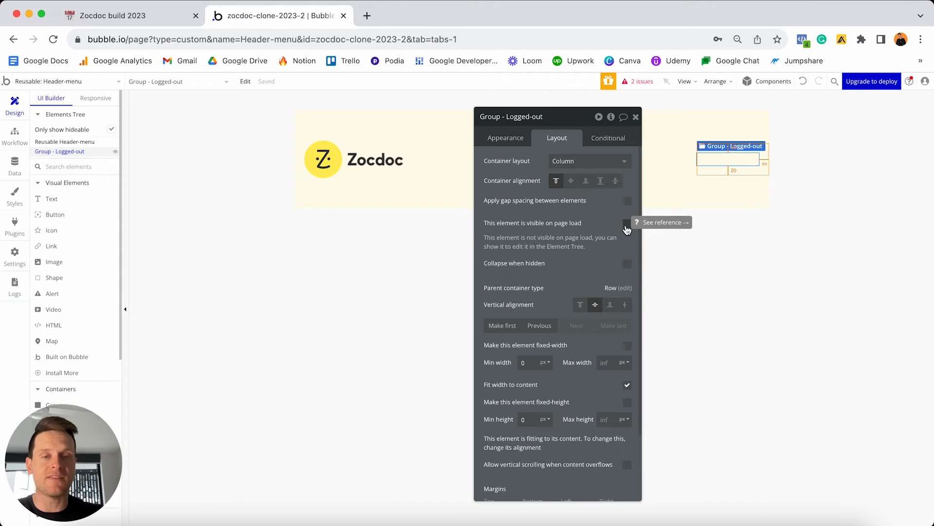
{"action": "left_click", "coordinate": [628, 265]}
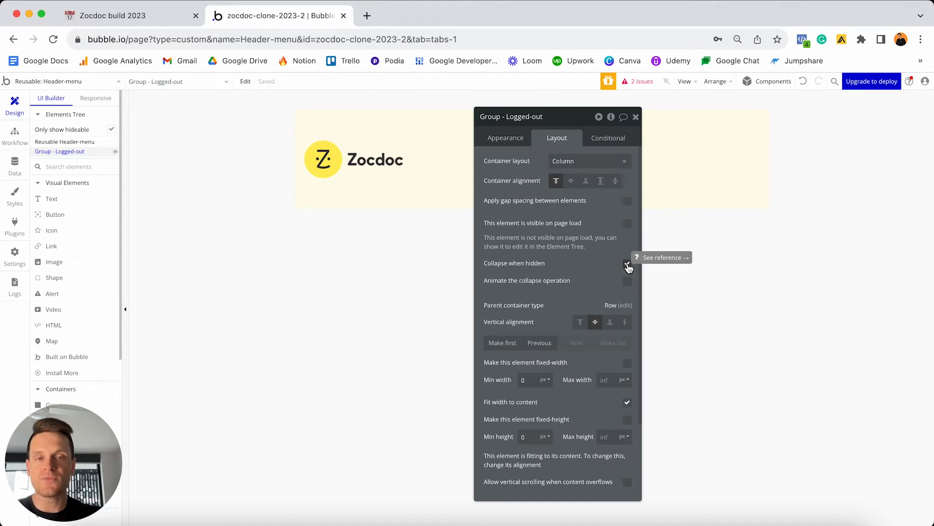
Add a condition 'Current User is logged out' that makes the Logged-out group visible.
{"action": "left_click", "coordinate": [611, 139]}
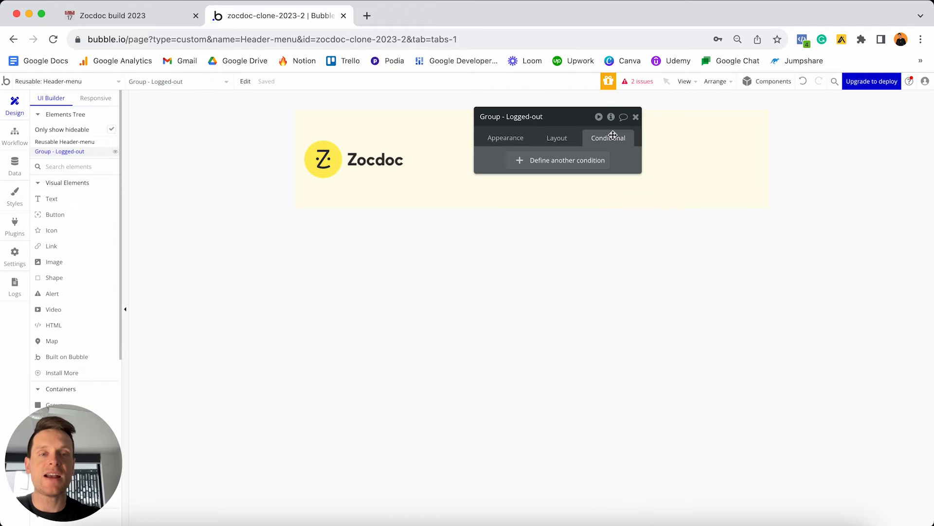
{"action": "left_click", "coordinate": [522, 161]}
{"action": "left_click", "coordinate": [519, 166]}
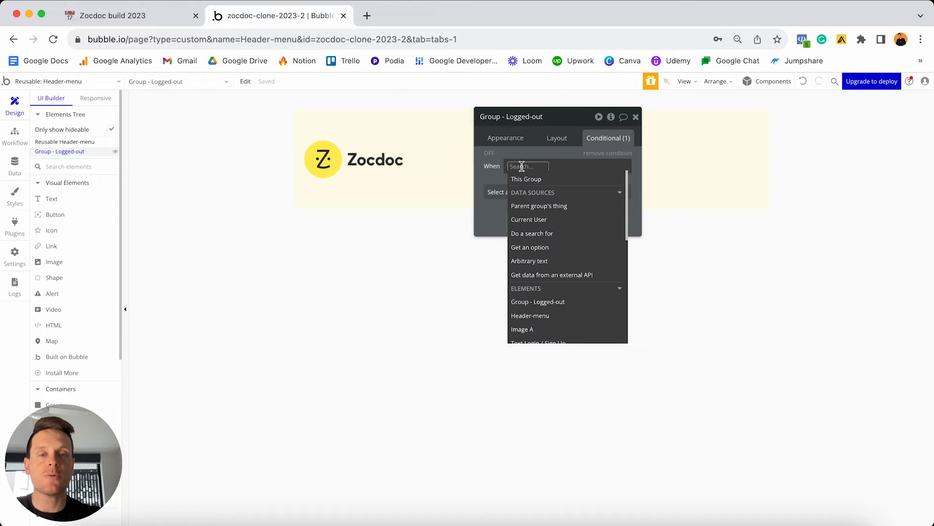
{"action": "left_click", "coordinate": [530, 221]}
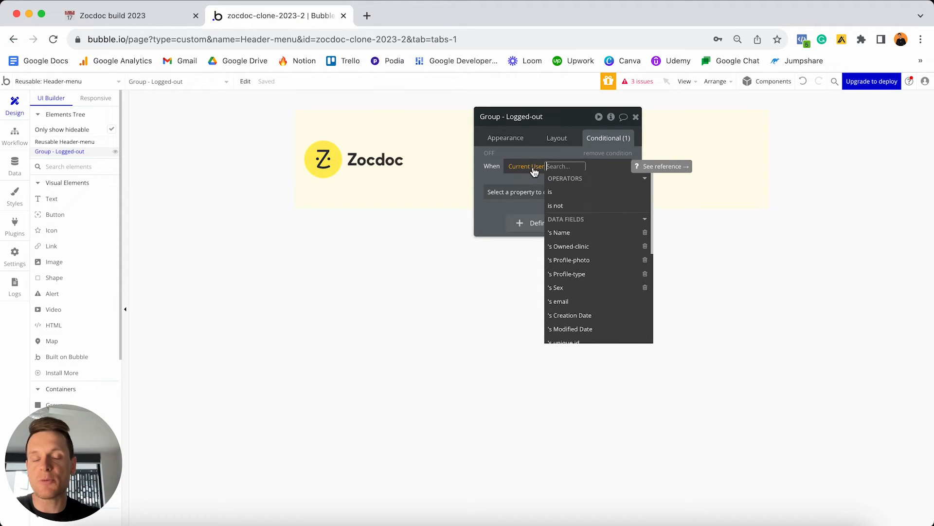
{"action": "scroll", "coordinate": [565, 190], "scroll_direction": "down", "scroll_amount": 3}
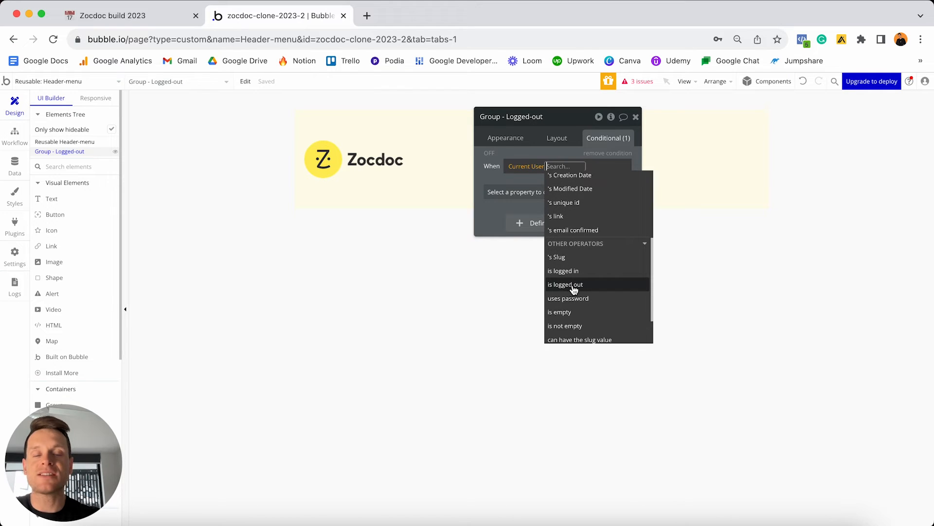
{"action": "left_click", "coordinate": [573, 288]}
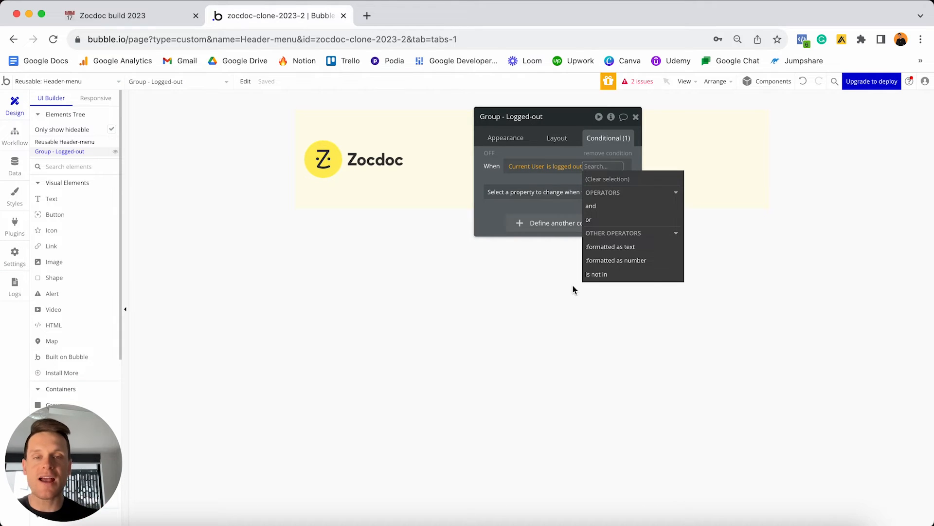
{"action": "left_click", "coordinate": [553, 212]}
{"action": "left_click", "coordinate": [551, 204]}
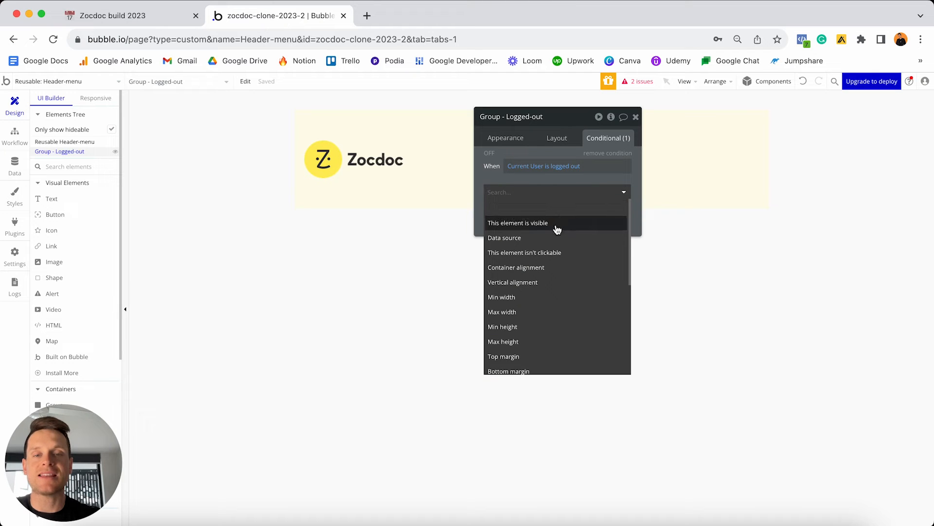
{"action": "left_click", "coordinate": [547, 223]}
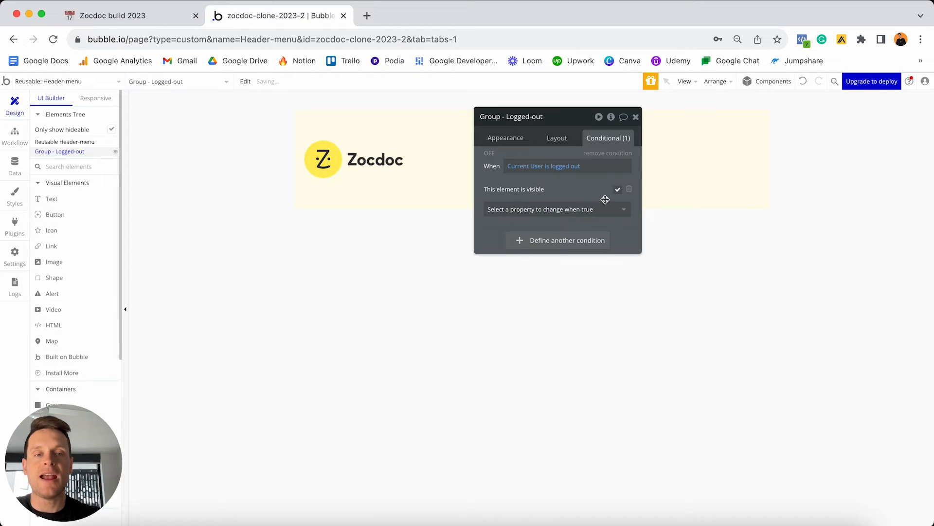
{"action": "left_click", "coordinate": [489, 154]}
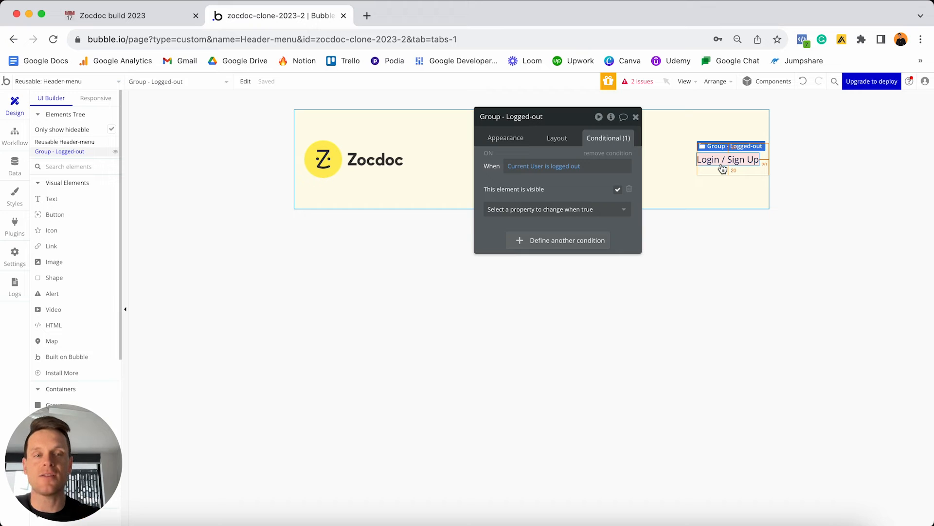
{"action": "left_click", "coordinate": [489, 155]}
{"action": "left_click", "coordinate": [636, 117]}
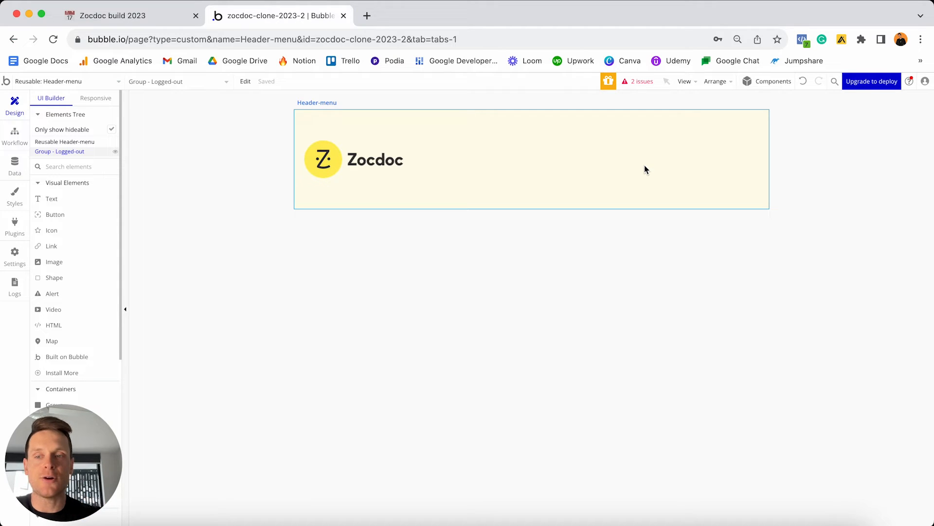
Place a new Group on the header's right side and rename it 'Group - Logged-in'.
{"action": "scroll", "coordinate": [88, 243], "scroll_direction": "down", "scroll_amount": 5}
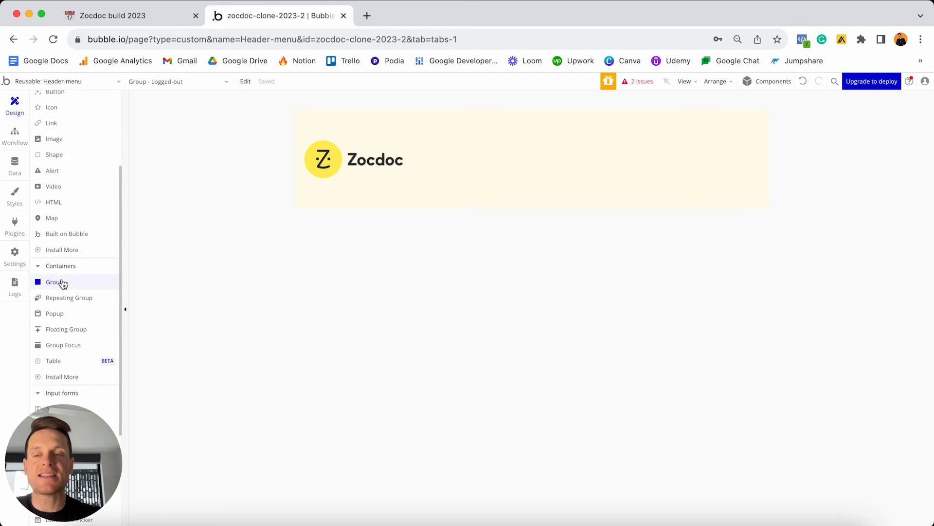
{"action": "left_click", "coordinate": [63, 283]}
{"action": "left_click", "coordinate": [476, 141]}
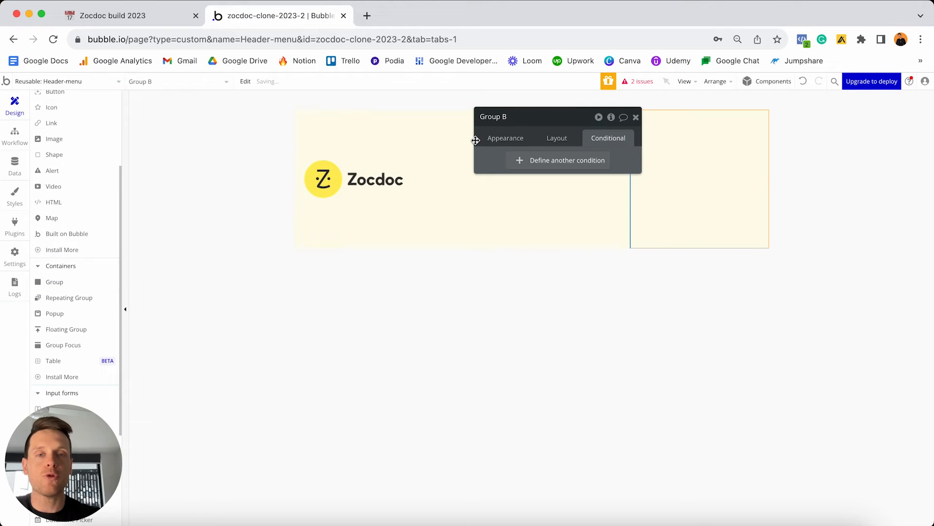
{"action": "left_click_drag", "start_coordinate": [574, 110], "coordinate": [465, 117]}
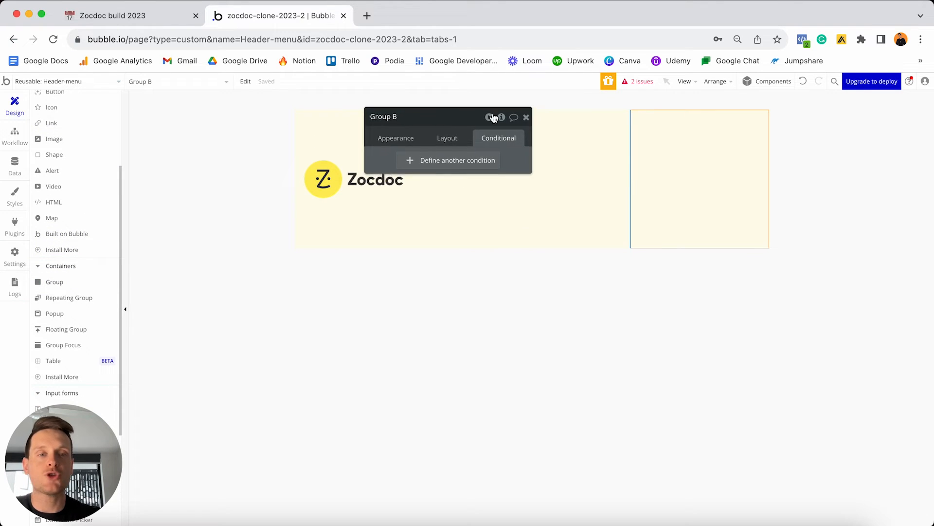
{"action": "left_click", "coordinate": [420, 118]}
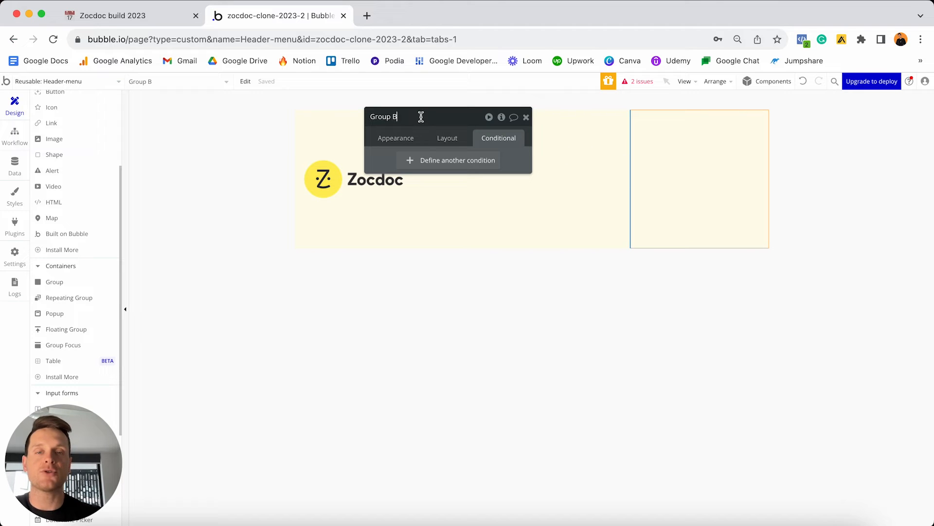
{"action": "key", "text": "BackSpace"}
{"action": "type", "text": "- L"}
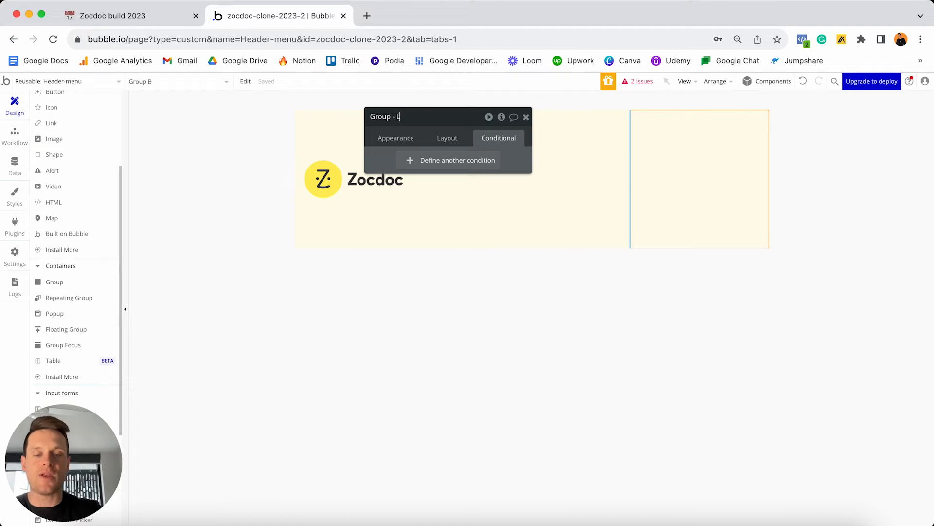
{"action": "type", "text": "ogged-in"}
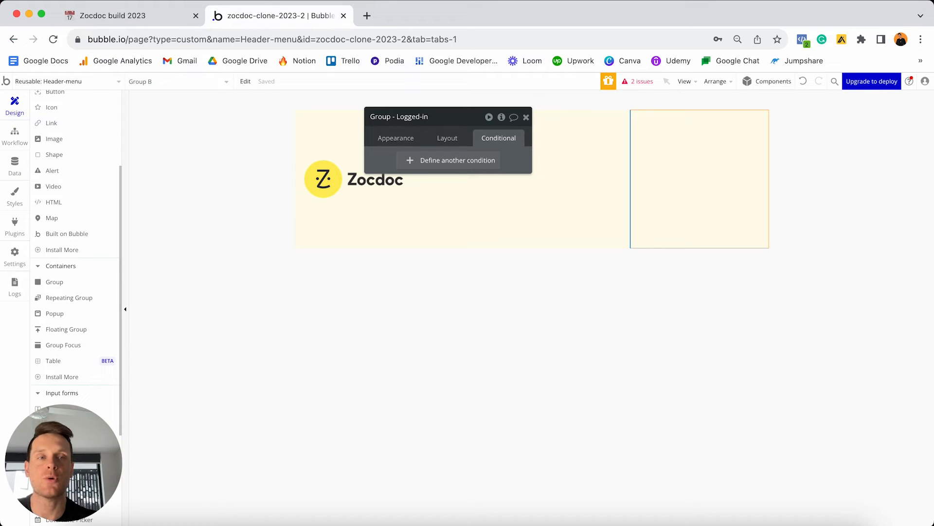
{"action": "left_click", "coordinate": [392, 138]}
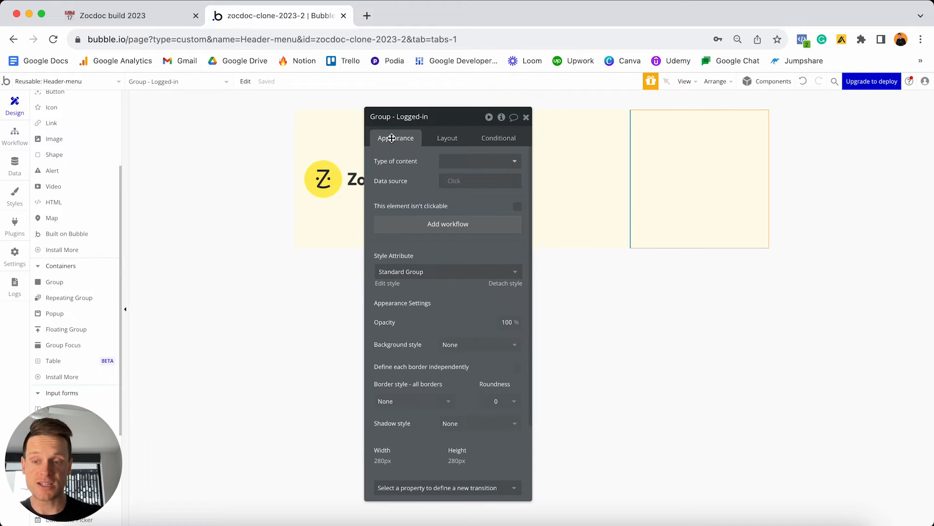
Detach the Logged-in group's style and give it a flat #EBF6FF light blue background.
{"action": "left_click", "coordinate": [512, 285]}
{"action": "left_click", "coordinate": [476, 331]}
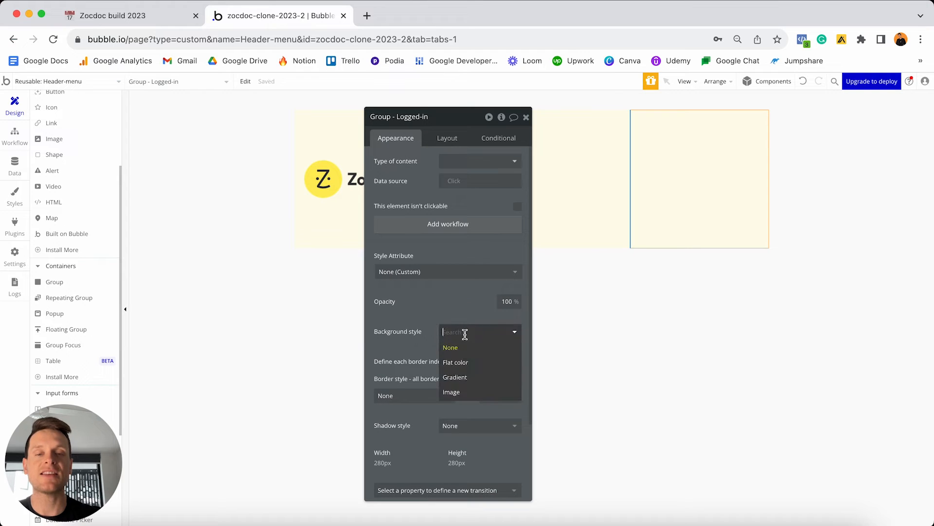
{"action": "left_click", "coordinate": [452, 360]}
{"action": "left_click", "coordinate": [459, 352]}
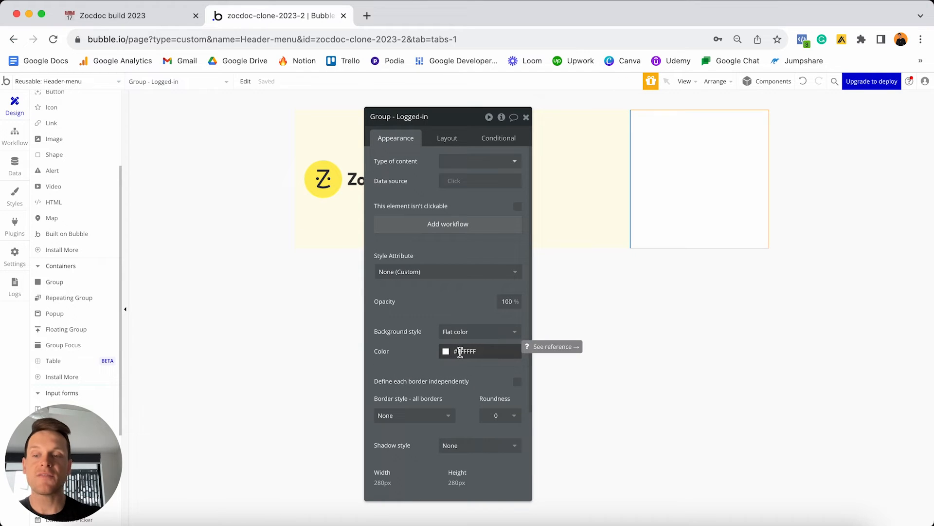
{"action": "left_click_drag", "start_coordinate": [460, 363], "coordinate": [448, 360]}
{"action": "left_click", "coordinate": [494, 439]}
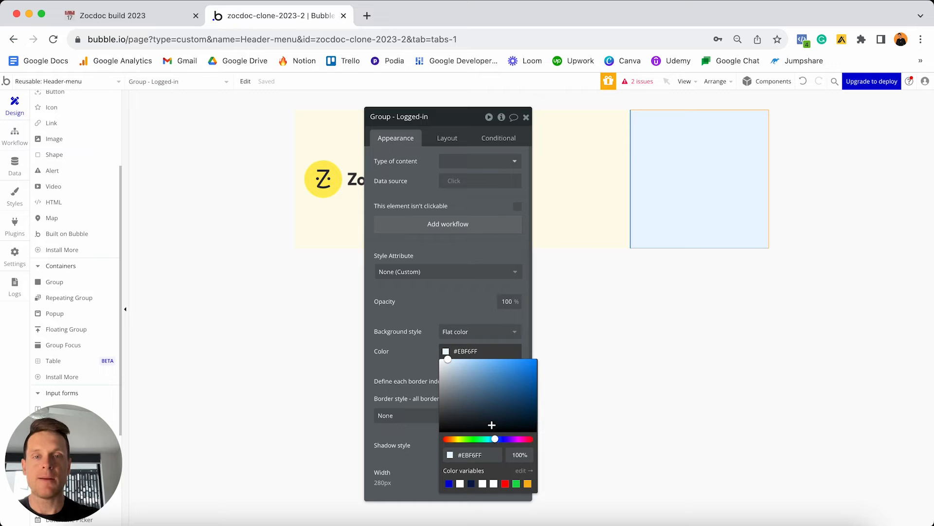
{"action": "left_click", "coordinate": [444, 139]}
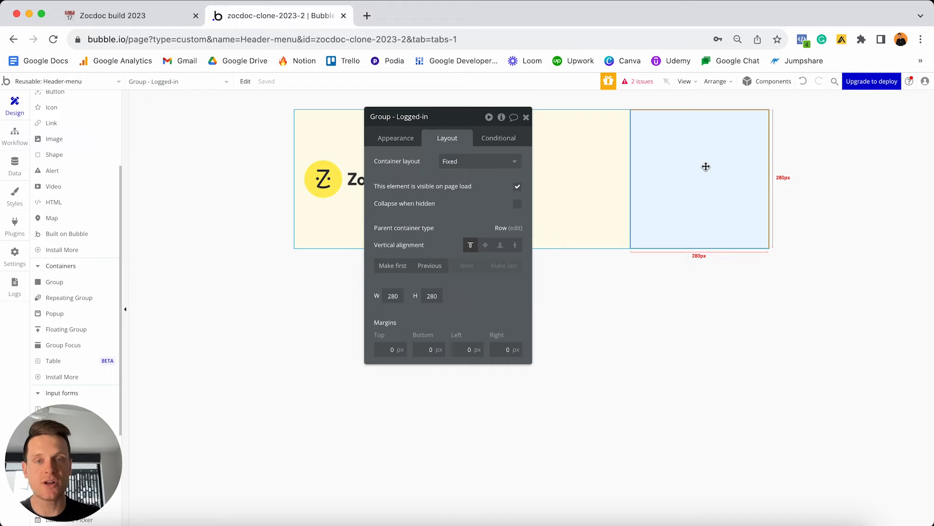
Set the Logged-in group to Row layout, not fixed-width, with a minimum width of 0.
{"action": "left_click", "coordinate": [449, 162]}
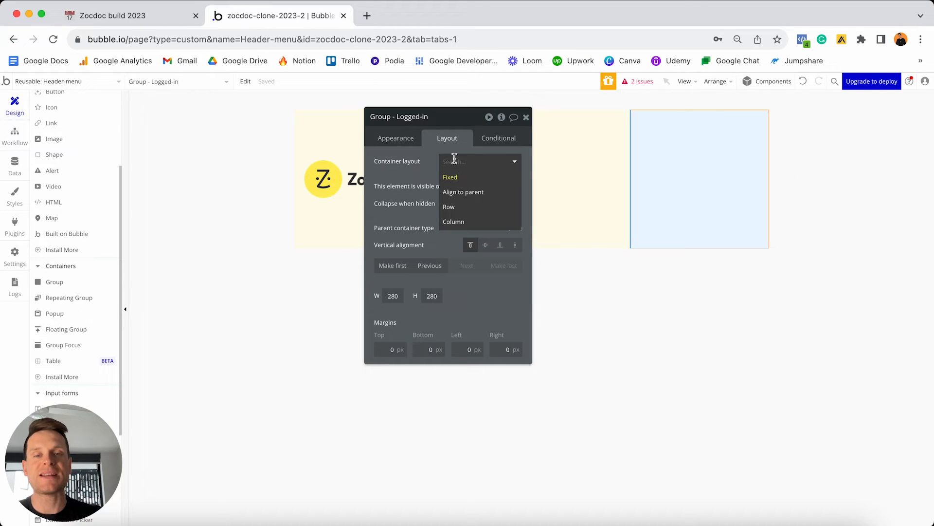
{"action": "left_click", "coordinate": [461, 207]}
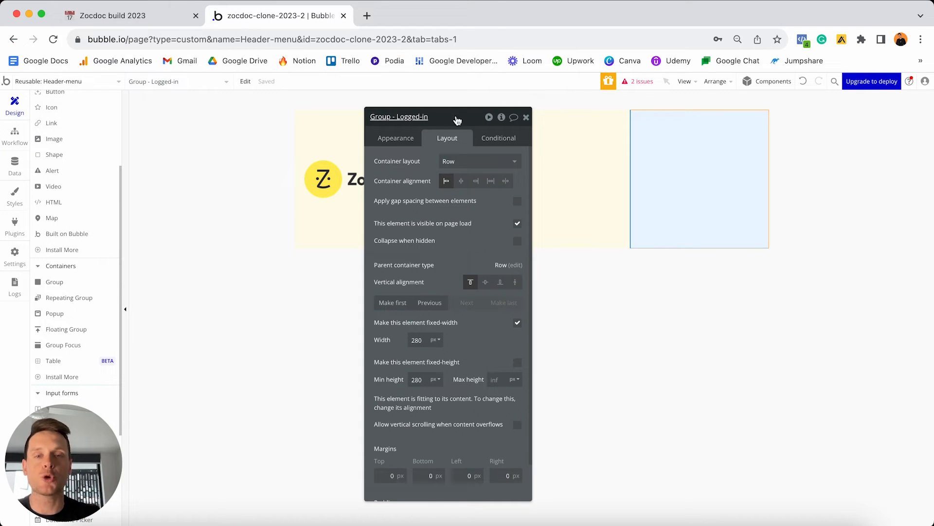
{"action": "left_click_drag", "start_coordinate": [457, 119], "coordinate": [301, 120]}
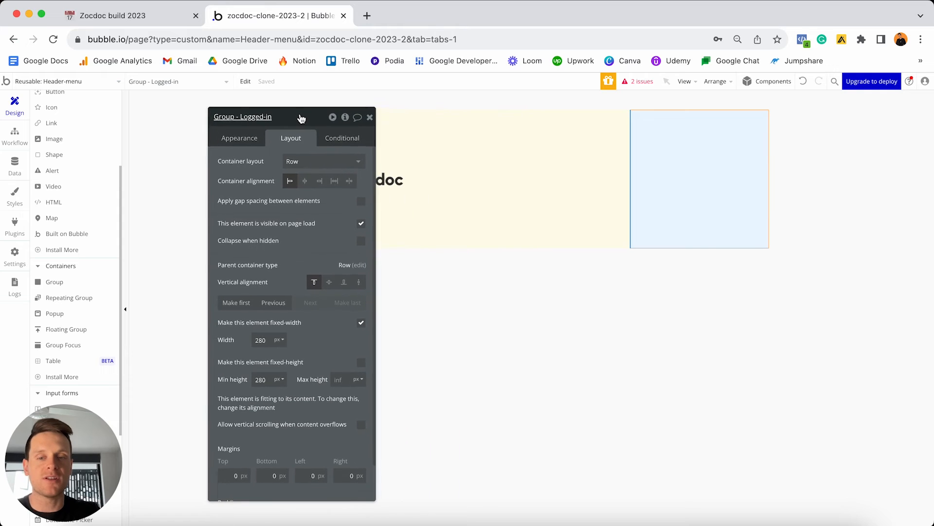
{"action": "left_click", "coordinate": [362, 323]}
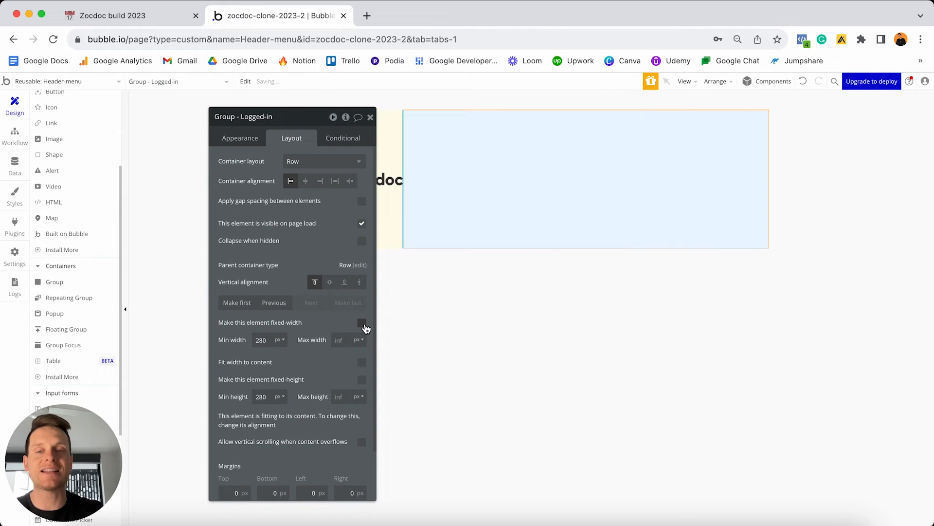
{"action": "double_click", "coordinate": [261, 339]}
{"action": "type", "text": "0"}
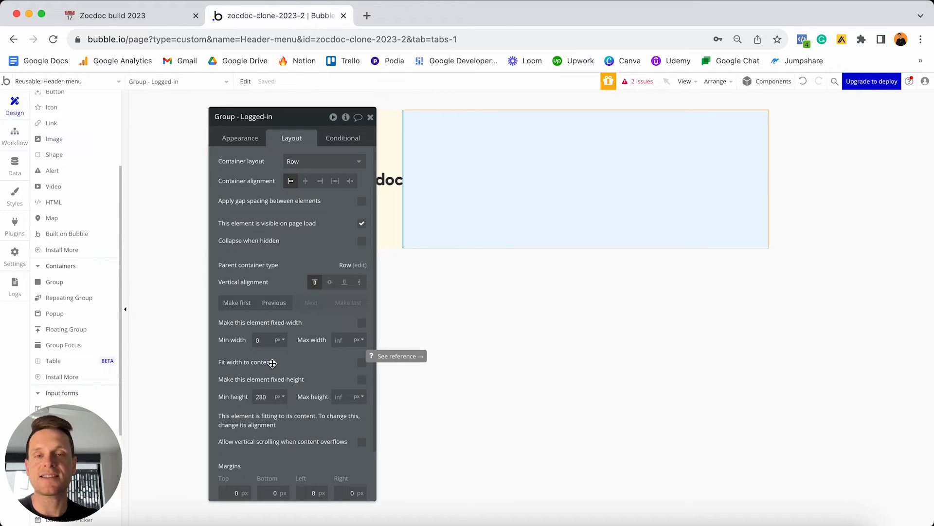
{"action": "left_click", "coordinate": [362, 363]}
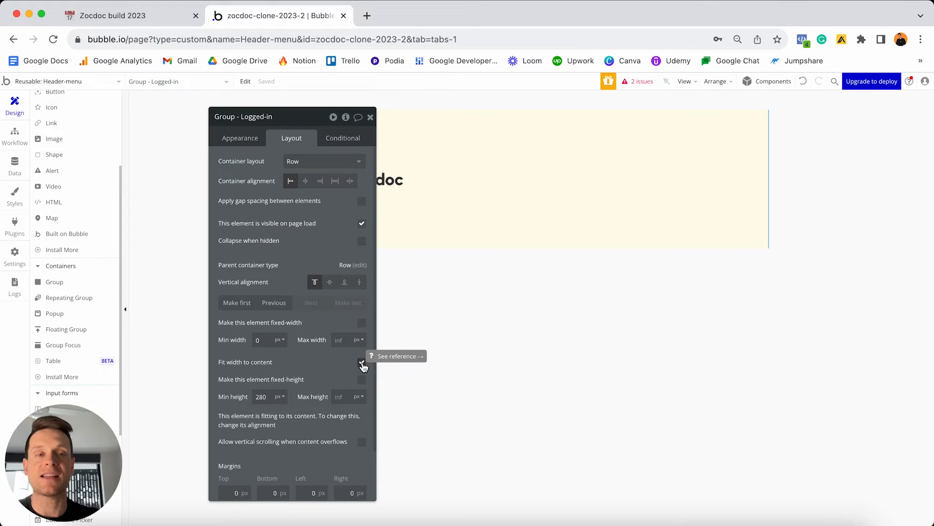
{"action": "left_click", "coordinate": [361, 363]}
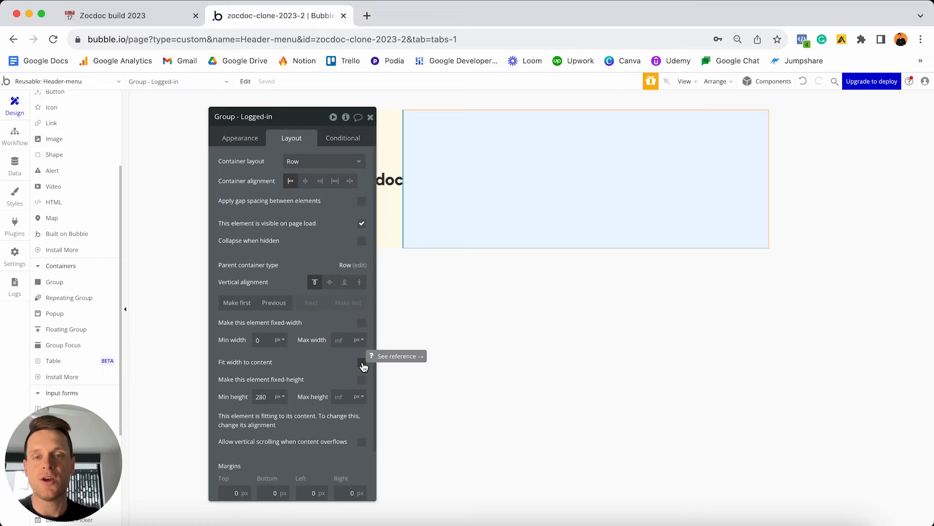
{"action": "scroll", "coordinate": [94, 263], "scroll_direction": "up", "scroll_amount": 5}
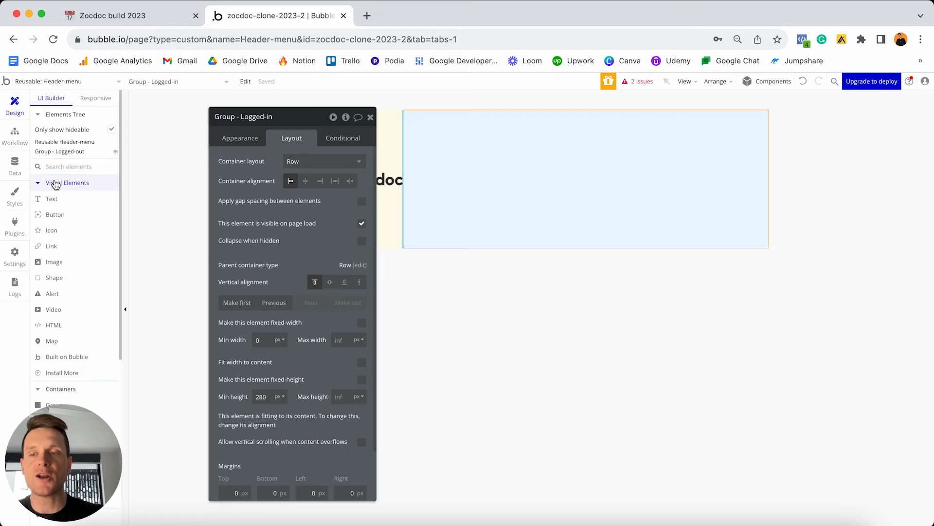
Add an image showing Current User's Profile-photo, Imgix-cropped to fit, and detach its style.
{"action": "left_click", "coordinate": [52, 262]}
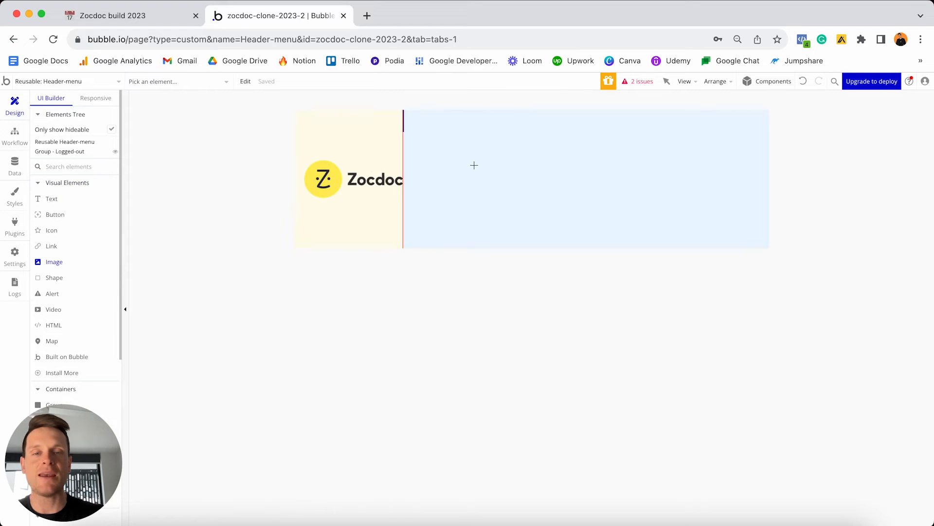
{"action": "left_click", "coordinate": [507, 164]}
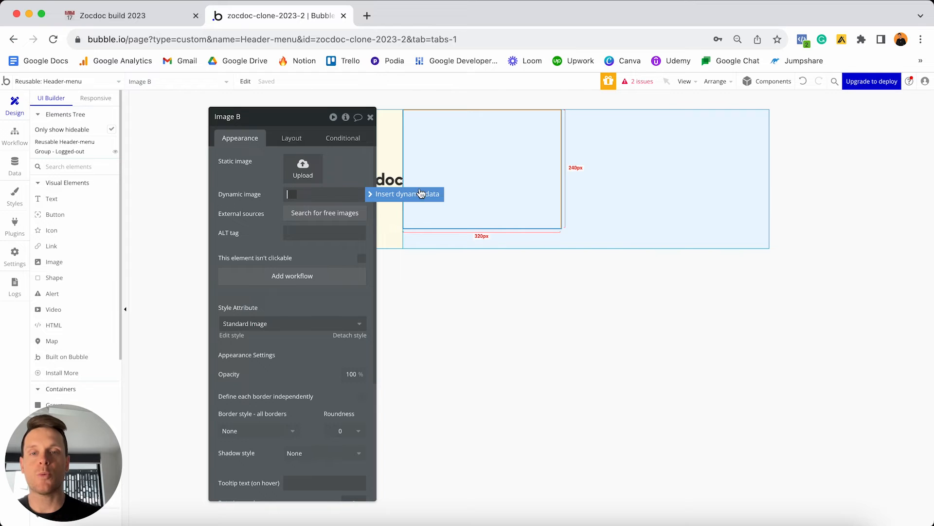
{"action": "left_click", "coordinate": [374, 200]}
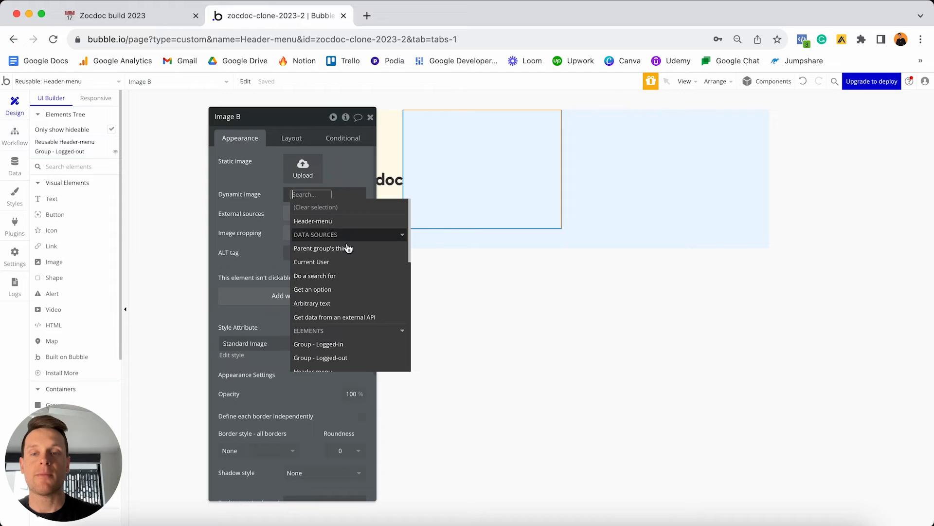
{"action": "left_click", "coordinate": [329, 265]}
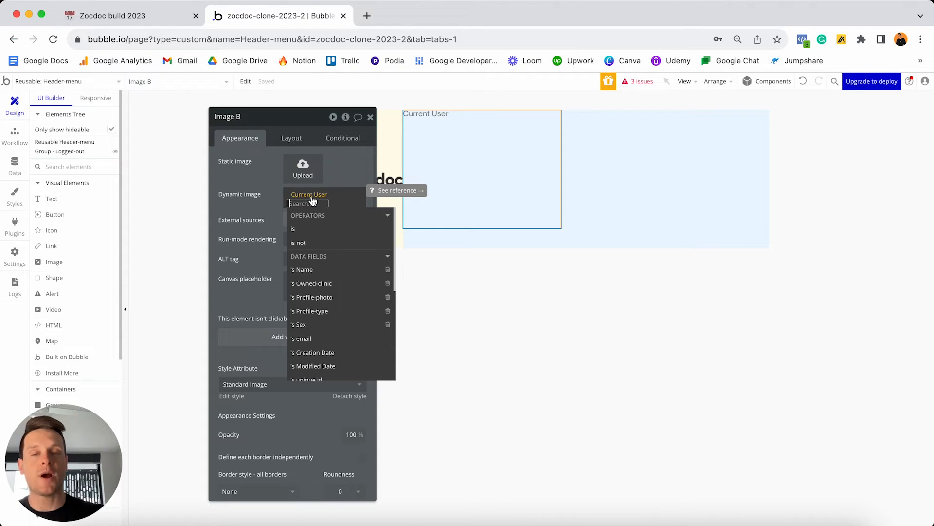
{"action": "left_click", "coordinate": [316, 301]}
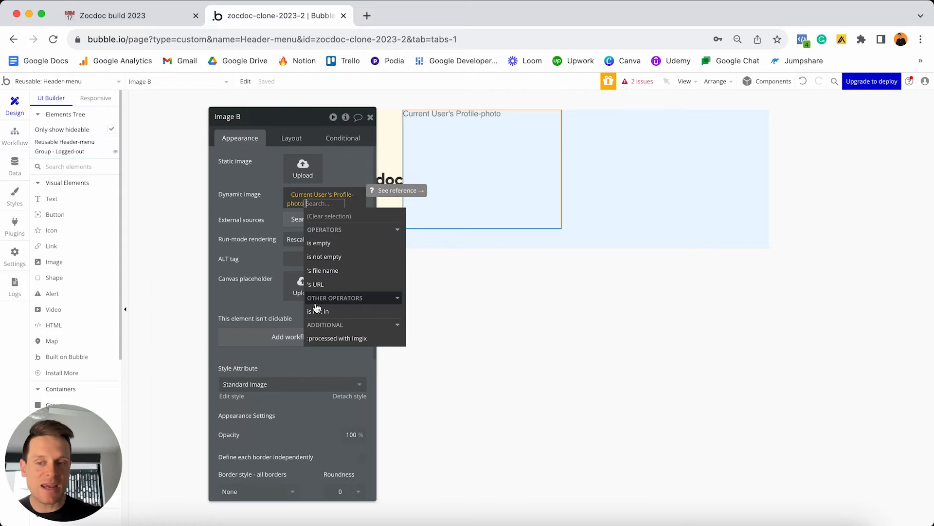
{"action": "left_click", "coordinate": [327, 338]}
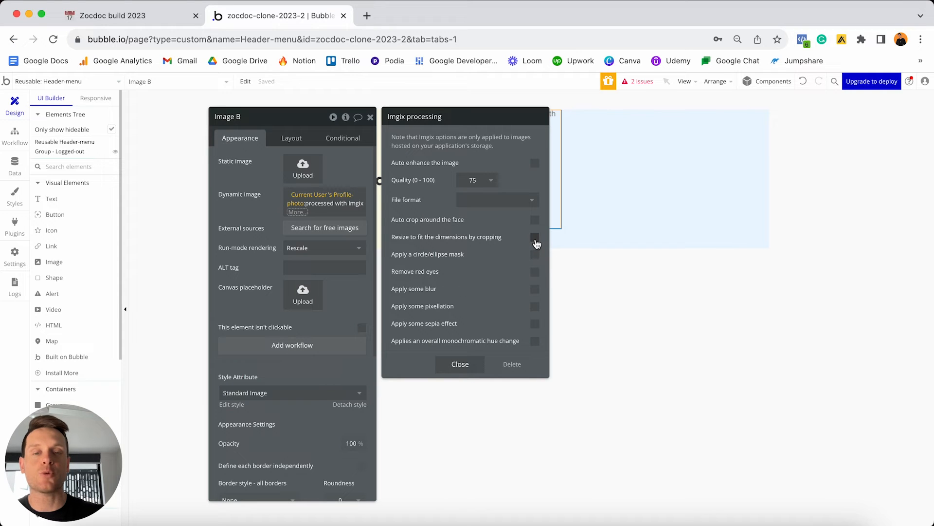
{"action": "left_click", "coordinate": [535, 238]}
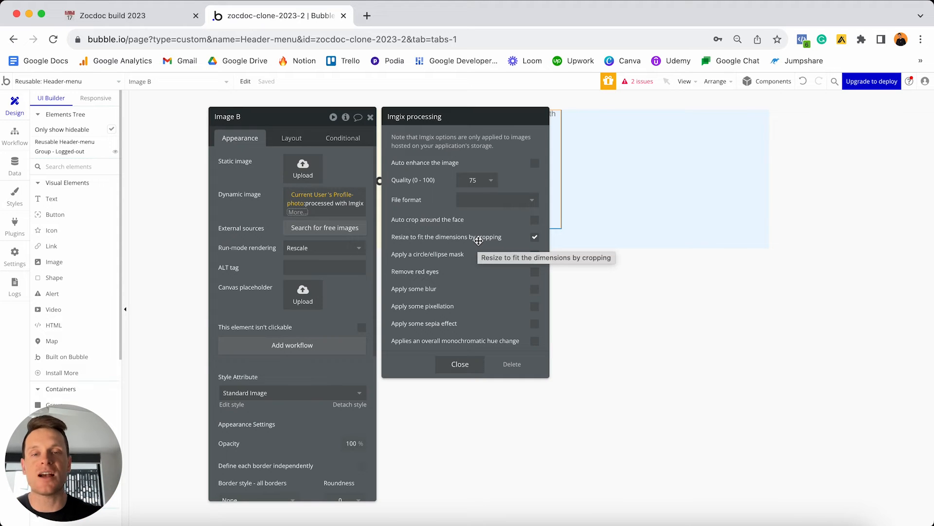
{"action": "left_click", "coordinate": [460, 364]}
{"action": "left_click", "coordinate": [297, 211]}
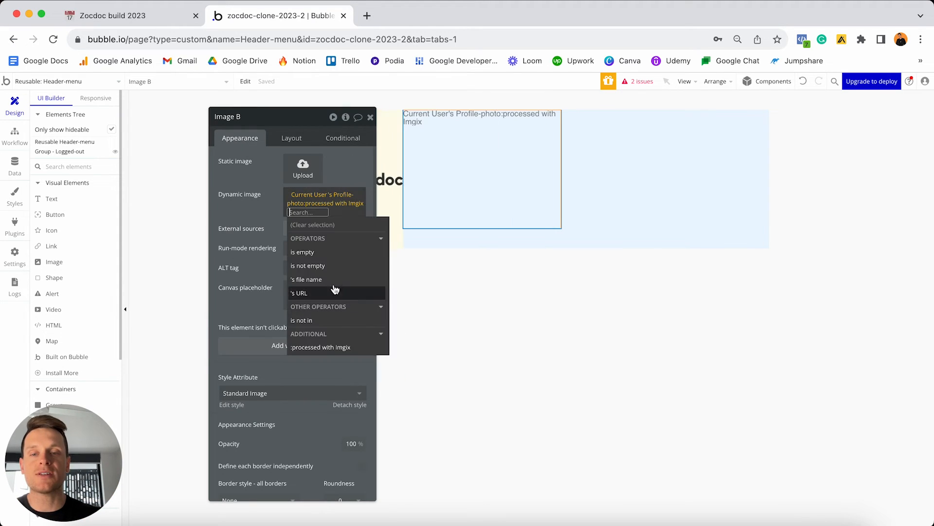
{"action": "left_click", "coordinate": [267, 222]}
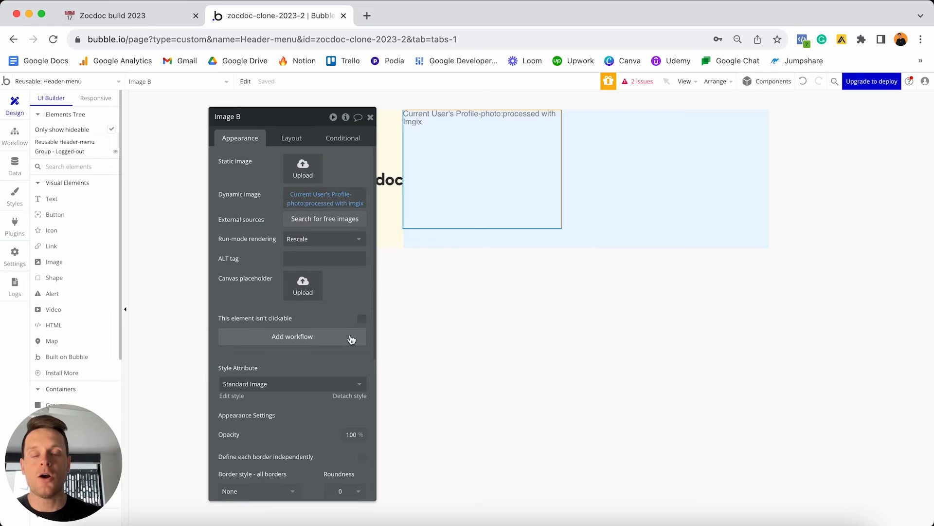
{"action": "scroll", "coordinate": [350, 336], "scroll_direction": "down", "scroll_amount": 2}
{"action": "left_click", "coordinate": [345, 314]}
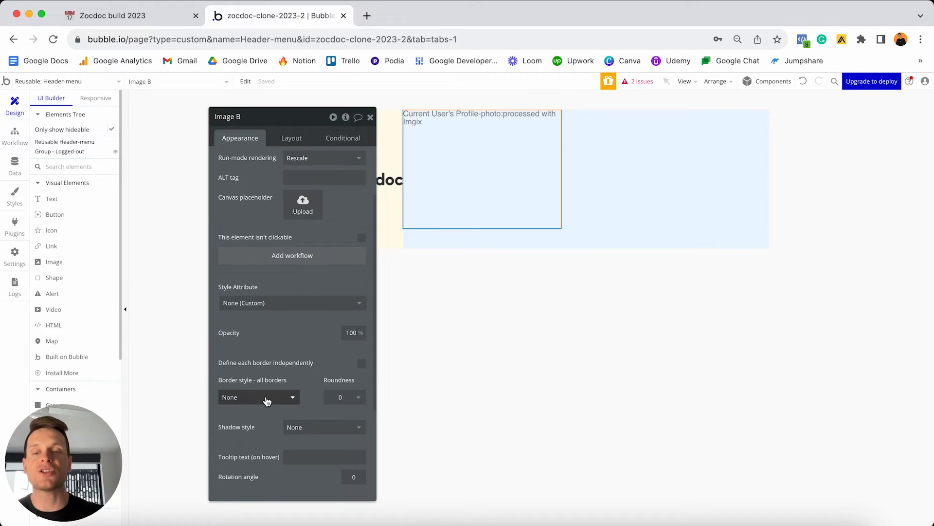
Give the profile image a Solid border with roundness 100.
{"action": "left_click", "coordinate": [292, 397]}
{"action": "left_click", "coordinate": [247, 431]}
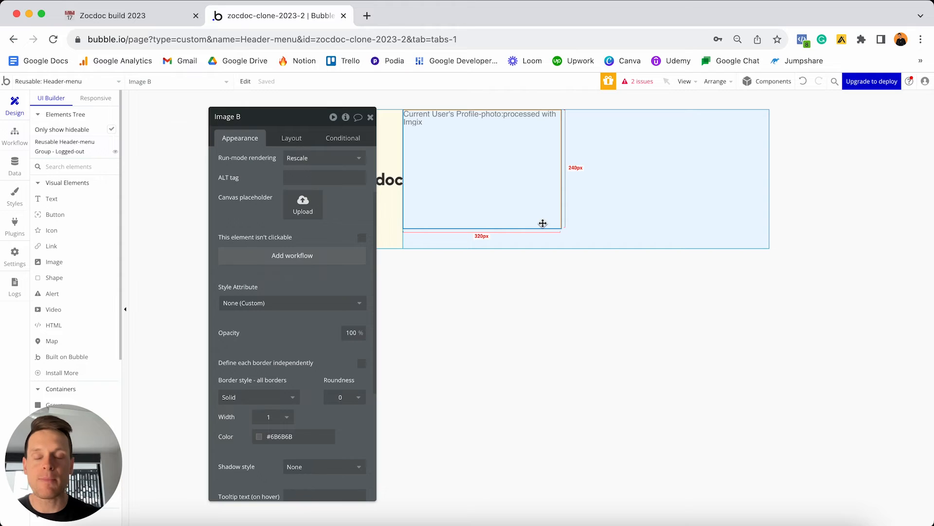
{"action": "left_click", "coordinate": [346, 399]}
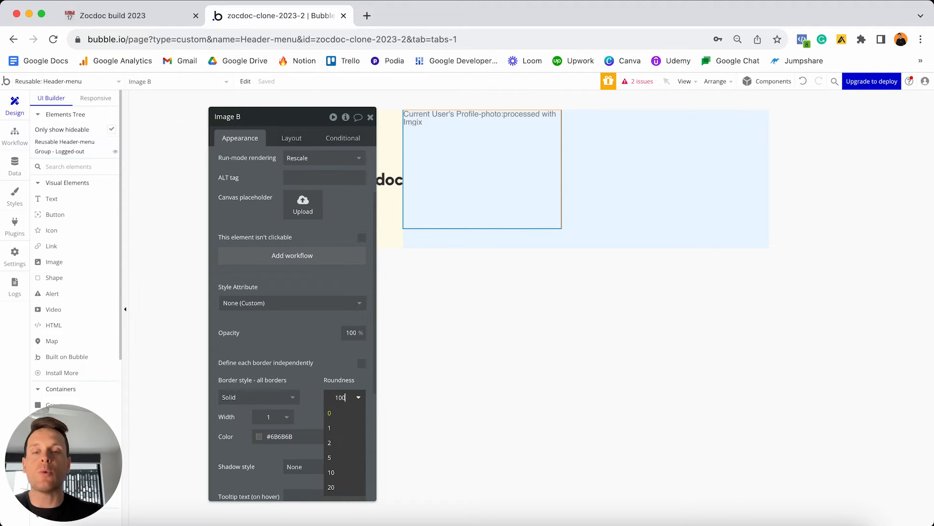
{"action": "type", "text": "100"}
{"action": "key", "text": "Return"}
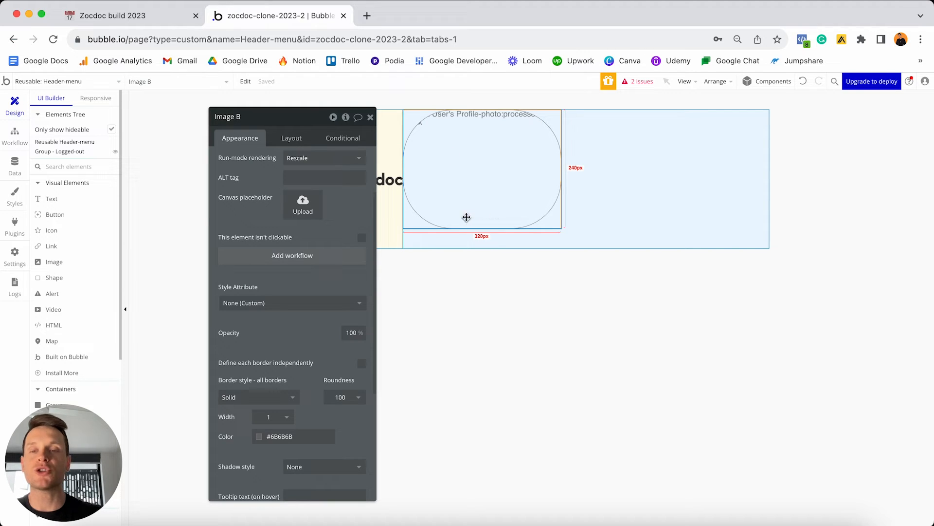
{"action": "left_click", "coordinate": [292, 139]}
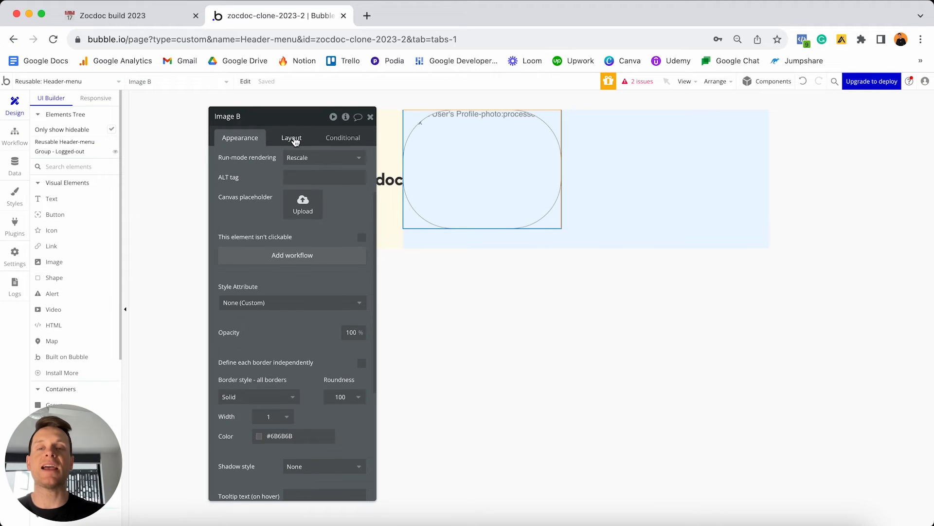
Make the image 50 px wide at a fixed 1x1 ratio, vertically centred, with 10 px top and bottom margins.
{"action": "left_click", "coordinate": [261, 272]}
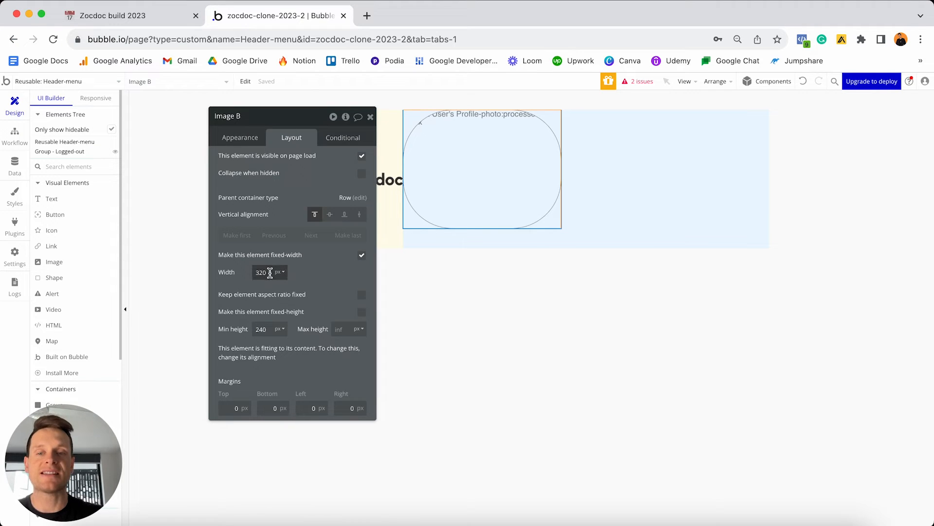
{"action": "key", "text": "BackSpace"}
{"action": "key", "text": "BackSpace"}
{"action": "key", "text": "BackSpace"}
{"action": "type", "text": "50"}
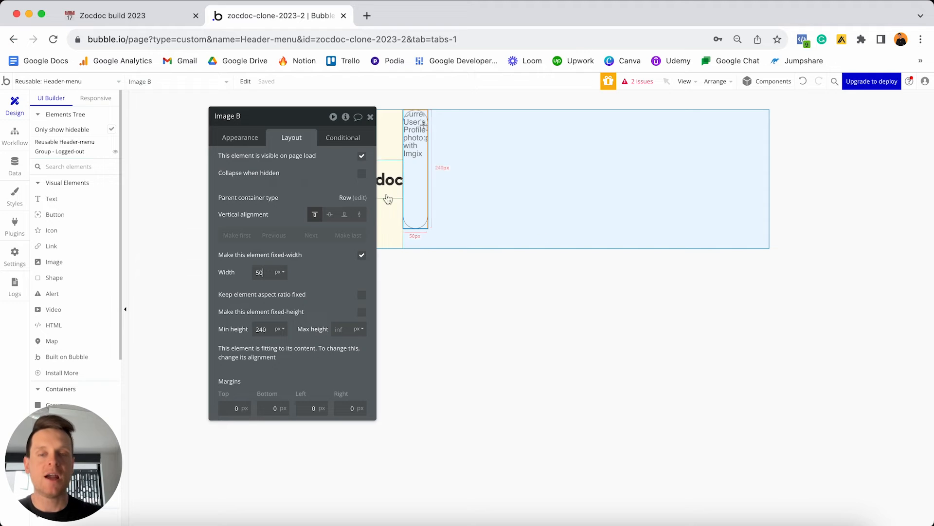
{"action": "left_click", "coordinate": [361, 296]}
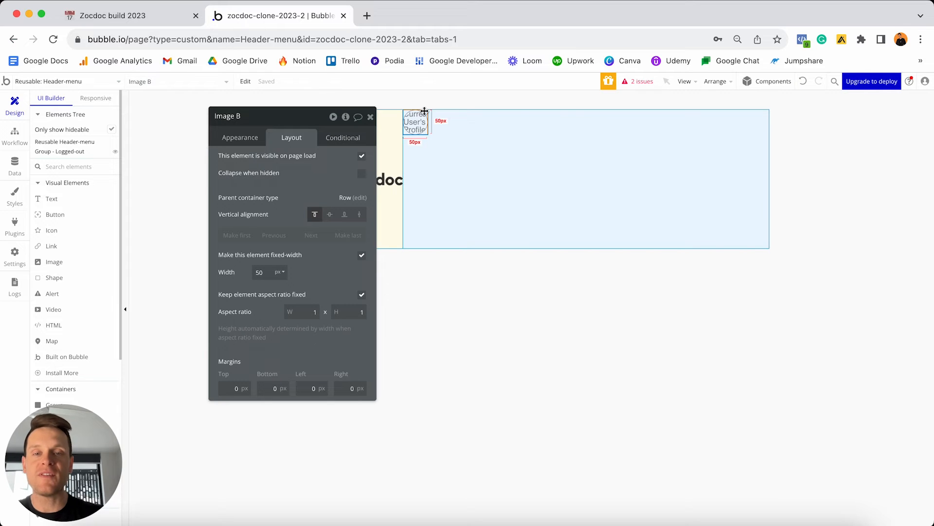
{"action": "left_click", "coordinate": [330, 218]}
{"action": "left_click", "coordinate": [229, 388]}
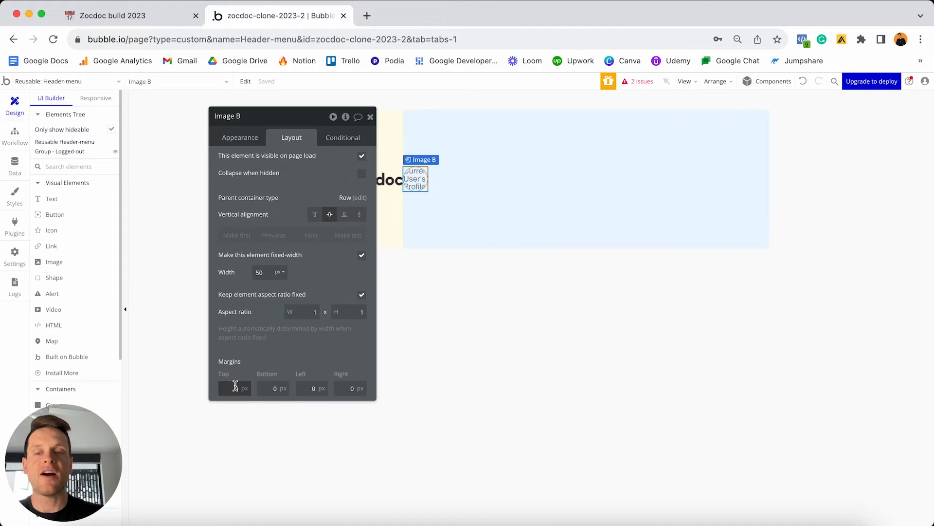
{"action": "type", "text": "1"}
{"action": "left_click", "coordinate": [269, 388]}
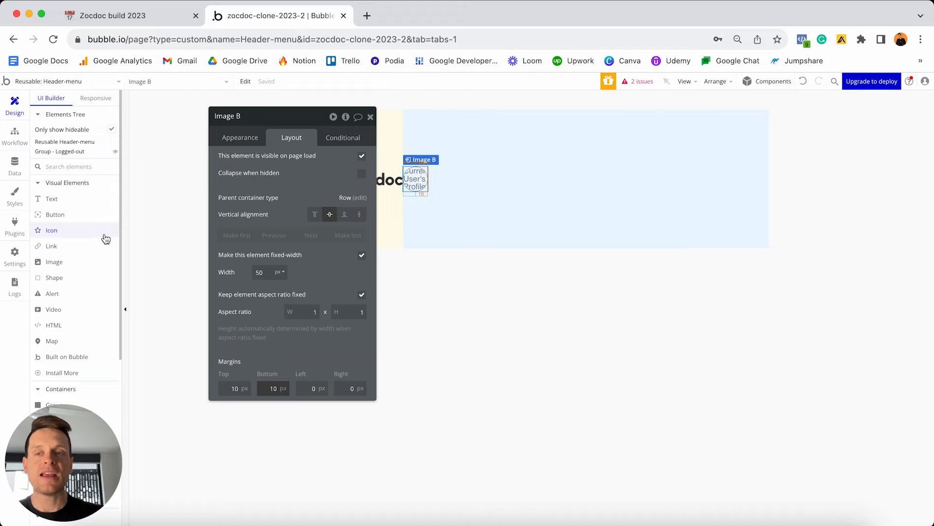
{"action": "left_click", "coordinate": [77, 202]}
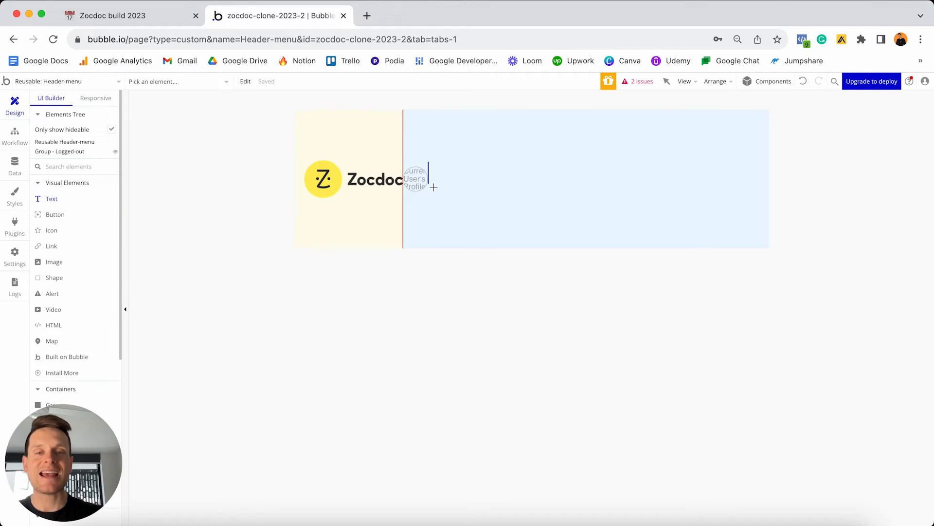
Place a new Text in the Logged-in group, ordered before the profile image.
{"action": "left_click", "coordinate": [410, 167]}
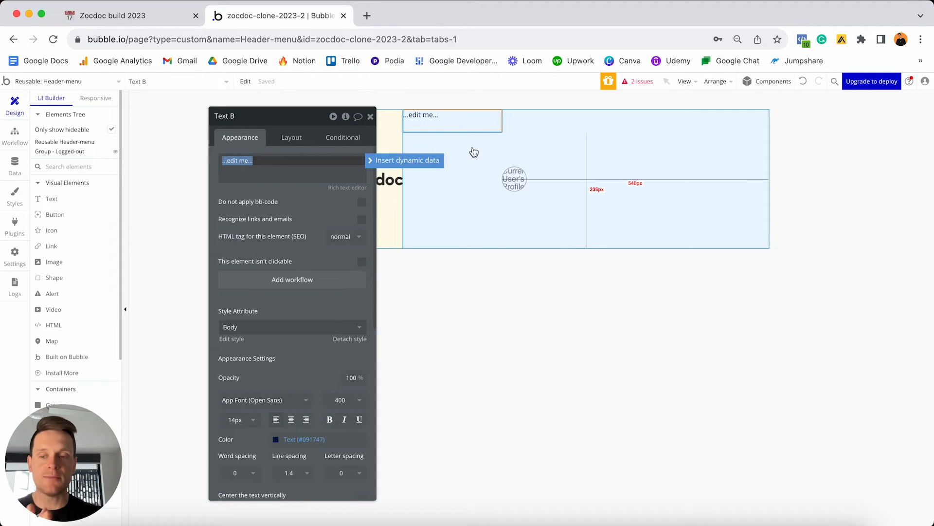
{"action": "left_click", "coordinate": [292, 140]}
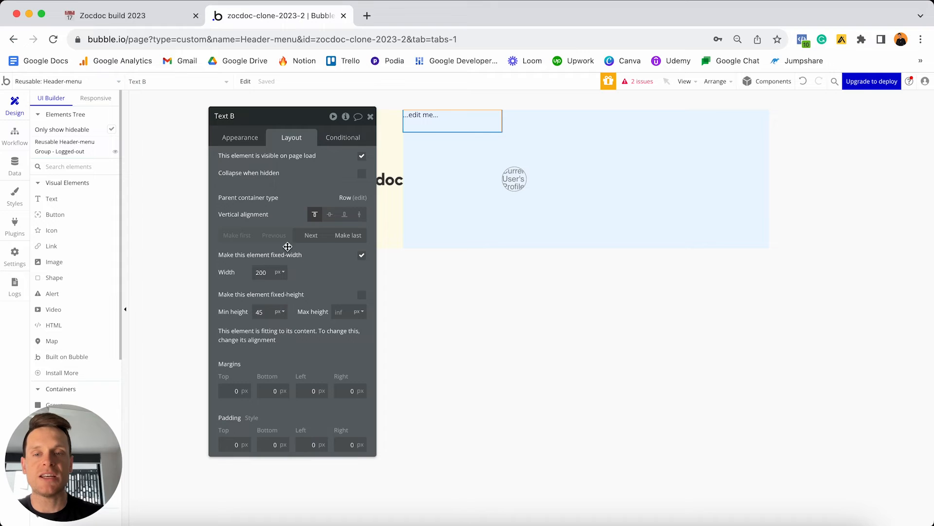
{"action": "left_click", "coordinate": [317, 239]}
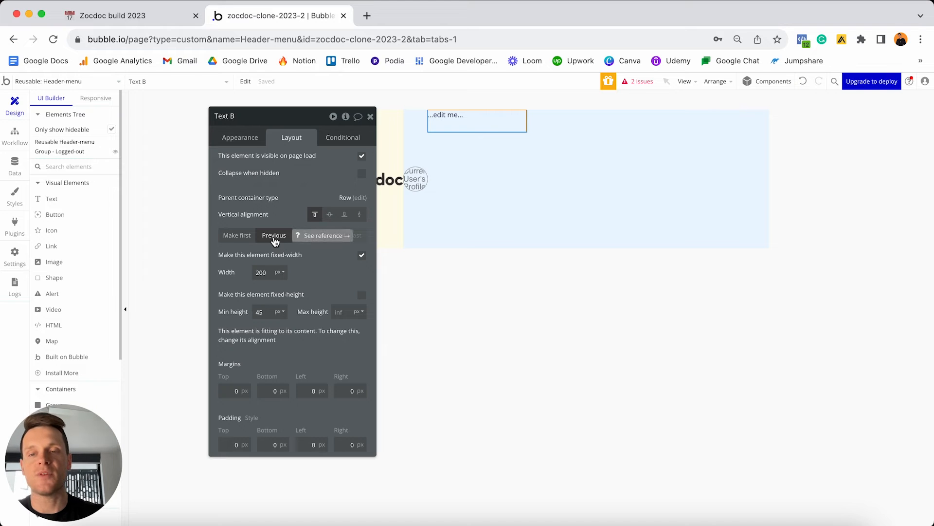
{"action": "left_click", "coordinate": [274, 238]}
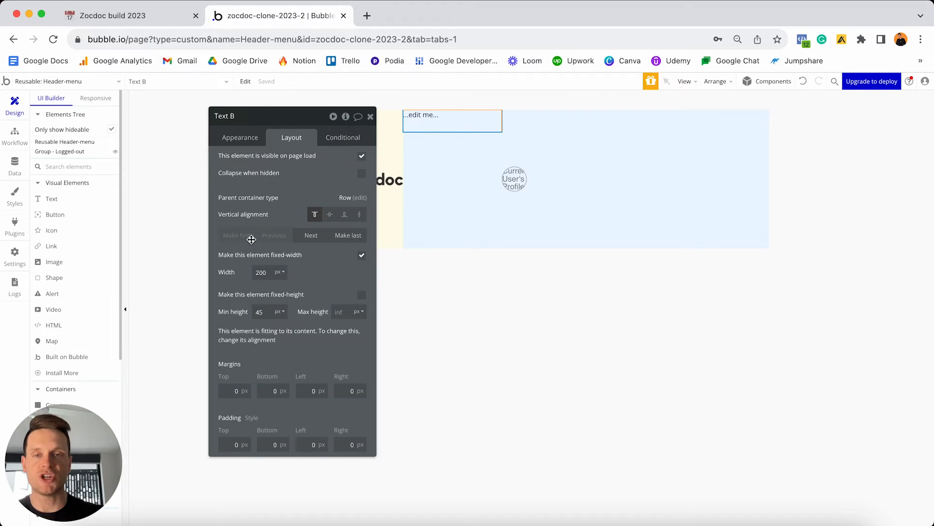
{"action": "left_click_drag", "start_coordinate": [428, 128], "coordinate": [605, 183]}
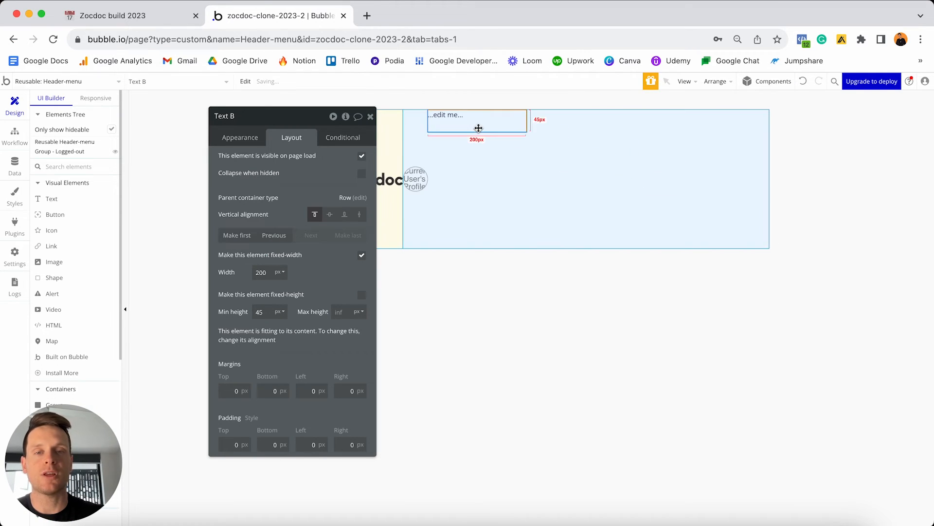
{"action": "left_click_drag", "start_coordinate": [478, 128], "coordinate": [506, 165]}
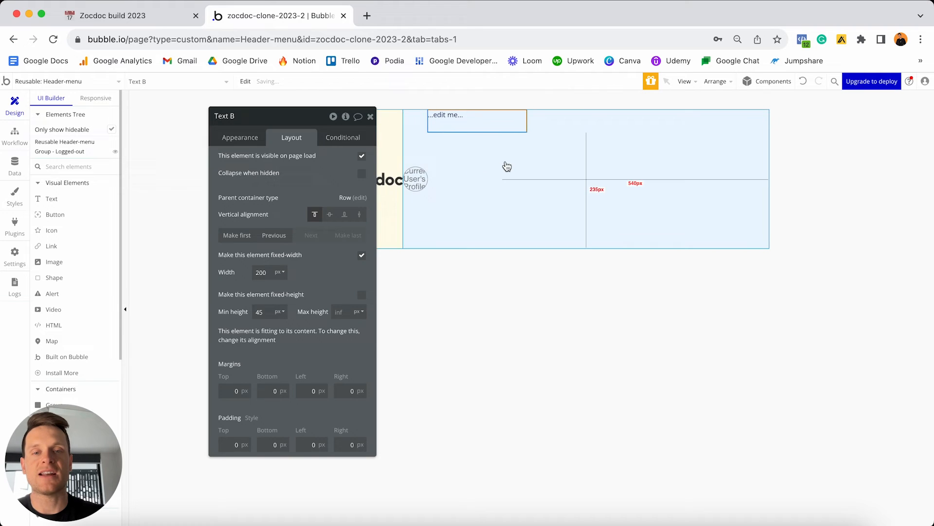
{"action": "left_click", "coordinate": [272, 237]}
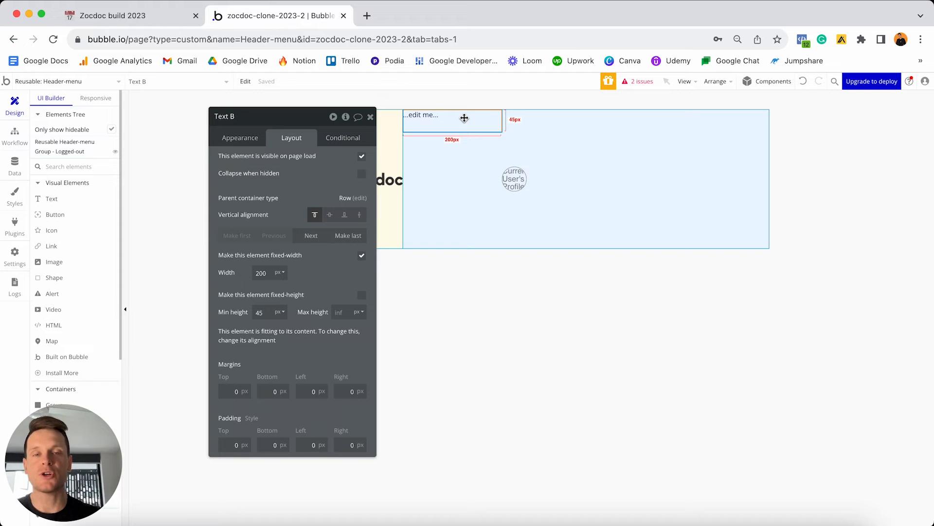
Replace the placeholder text with the dynamic value Current User's Name.
{"action": "left_click", "coordinate": [254, 140]}
{"action": "triple_click", "coordinate": [261, 161]}
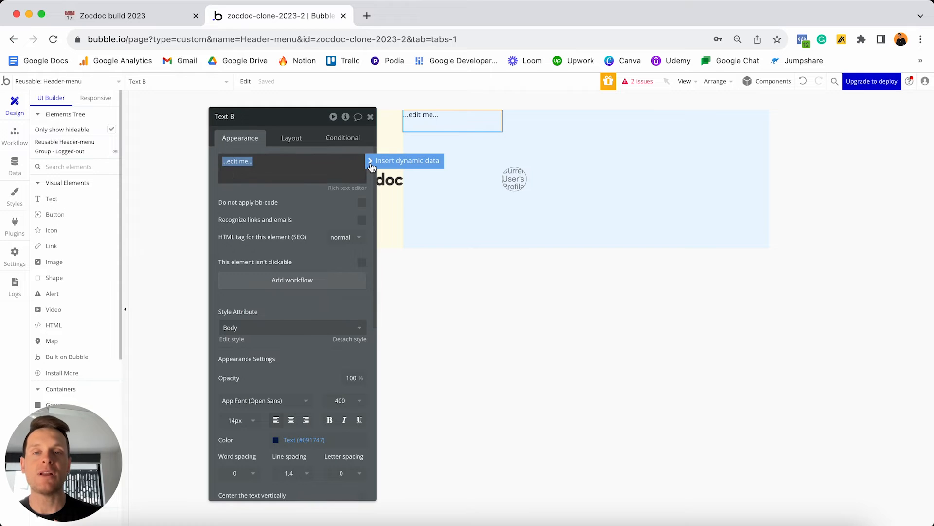
{"action": "left_click", "coordinate": [371, 163]}
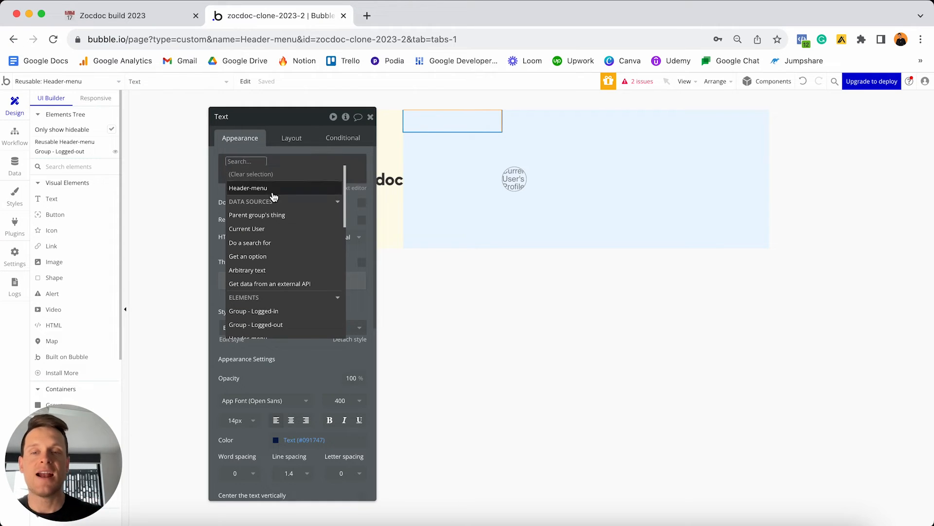
{"action": "left_click", "coordinate": [267, 231]}
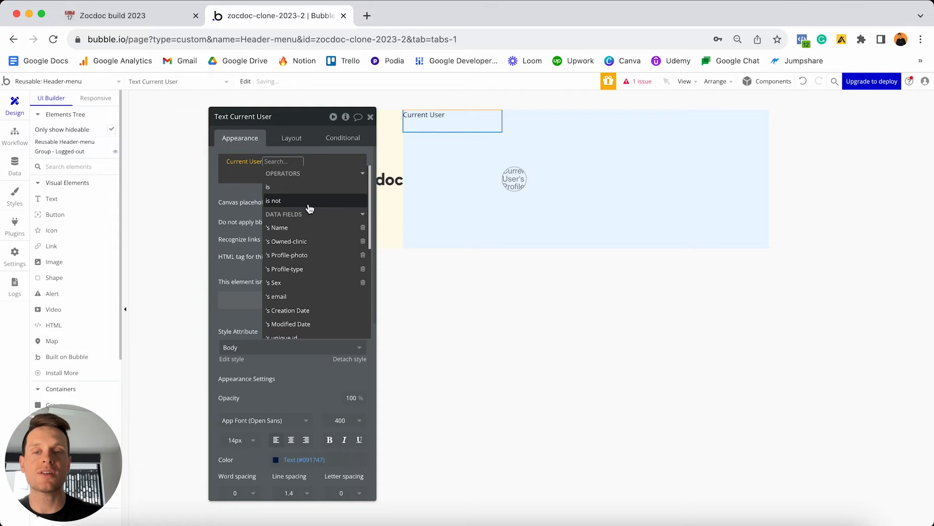
{"action": "left_click", "coordinate": [295, 230]}
{"action": "left_click", "coordinate": [269, 194]}
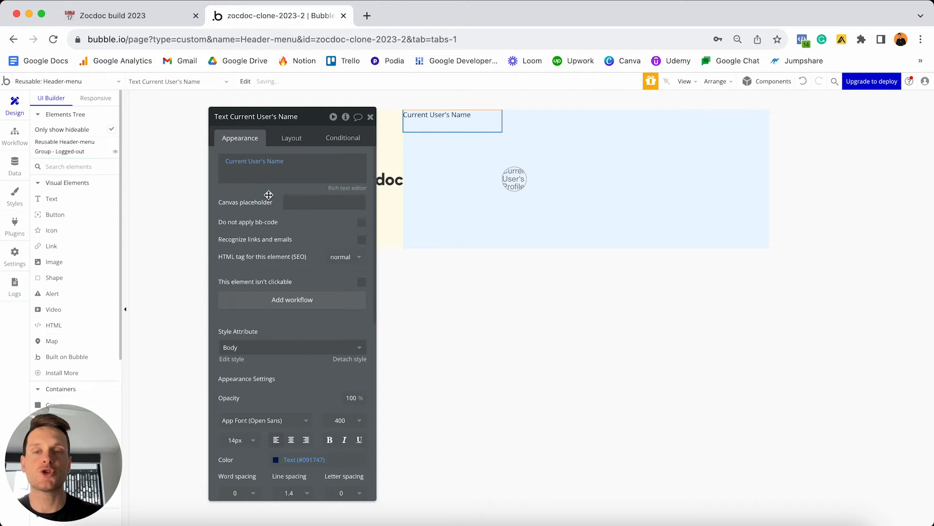
Detach the text from the Body style and set its font size to 18px.
{"action": "scroll", "coordinate": [298, 197], "scroll_direction": "down", "scroll_amount": 2}
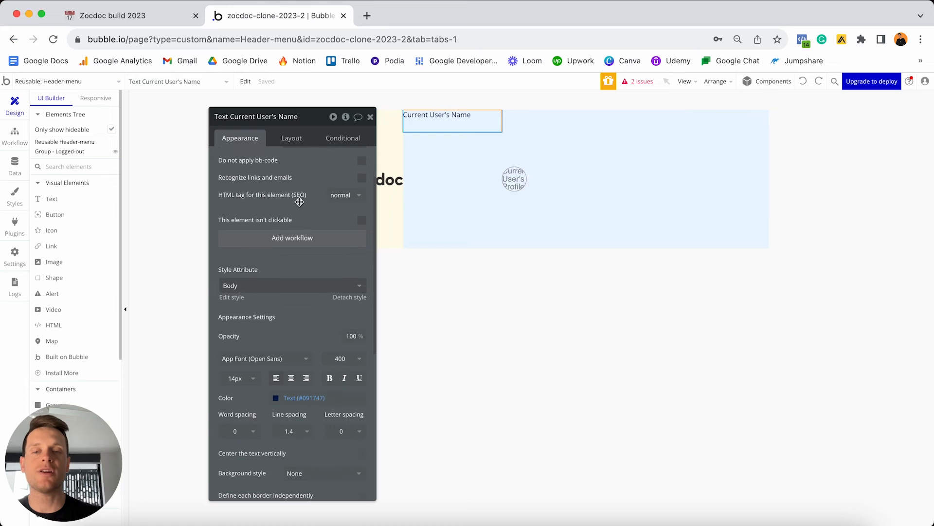
{"action": "left_click", "coordinate": [348, 298]}
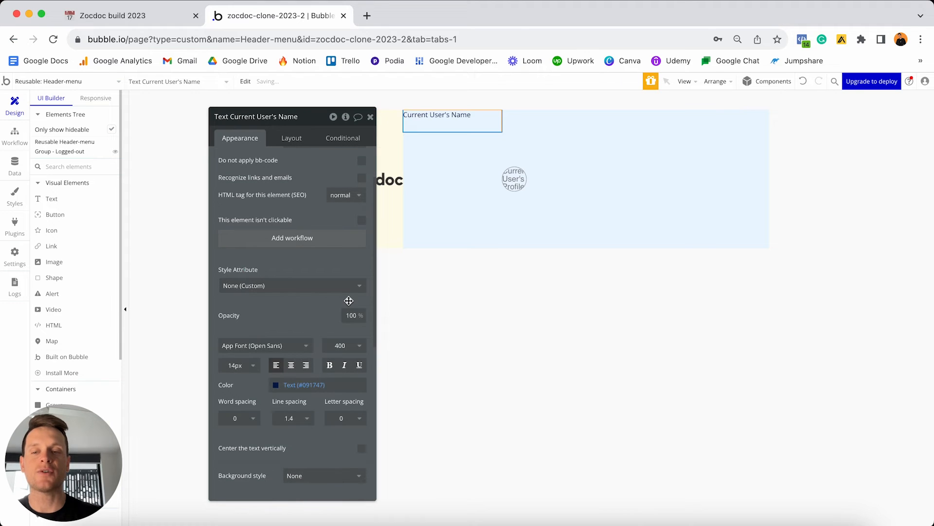
{"action": "left_click", "coordinate": [255, 365]}
{"action": "key", "text": "super+a"}
{"action": "type", "text": "18"}
{"action": "key", "text": "Return"}
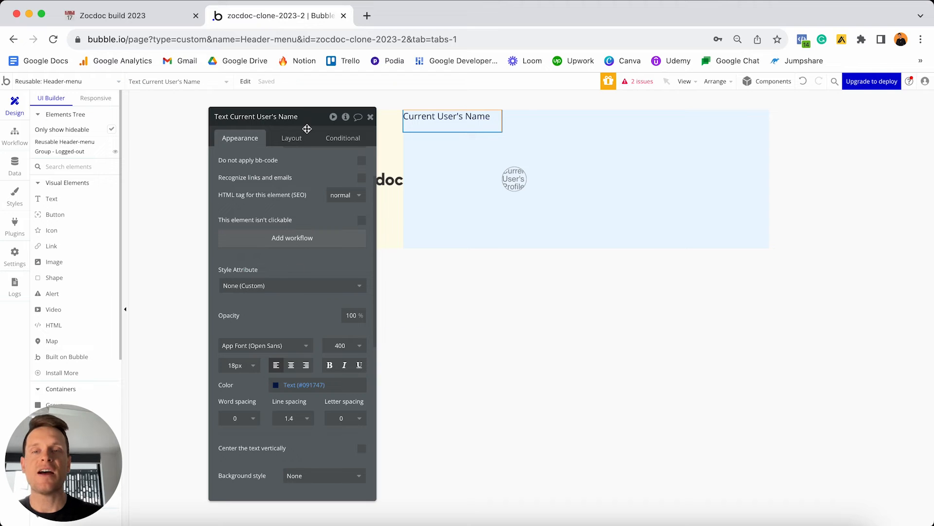
{"action": "left_click", "coordinate": [294, 139]}
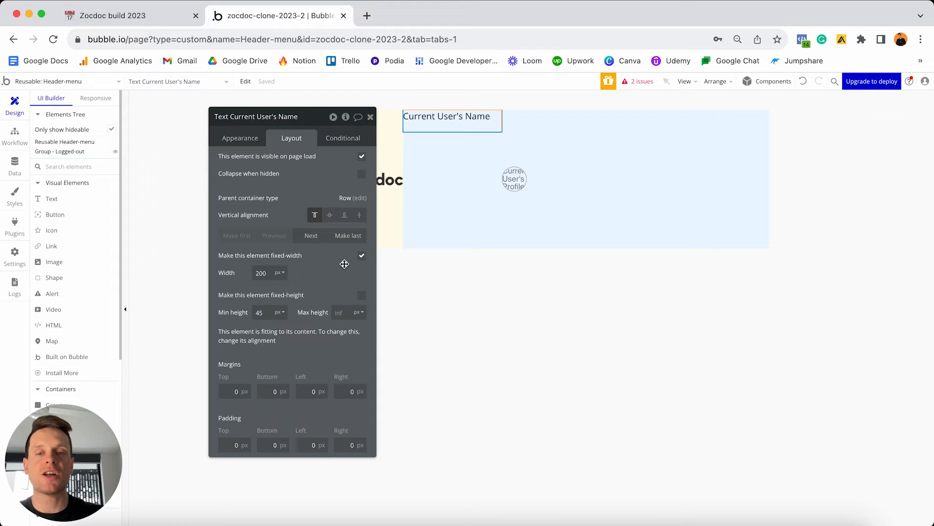
Unfix the user-name text's width, set min width and min height to 0, and centre it vertically.
{"action": "left_click", "coordinate": [362, 257]}
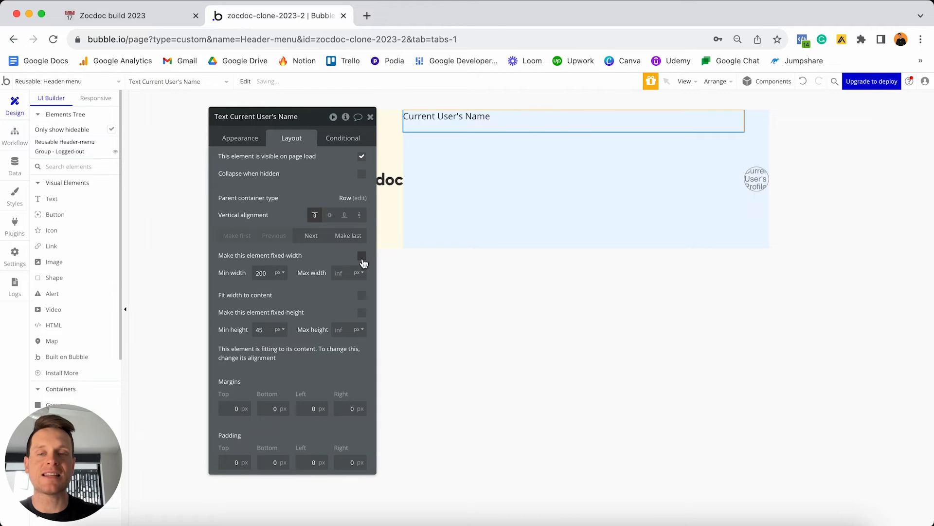
{"action": "left_click", "coordinate": [269, 273]}
{"action": "key", "text": "super+a"}
{"action": "type", "text": "0"}
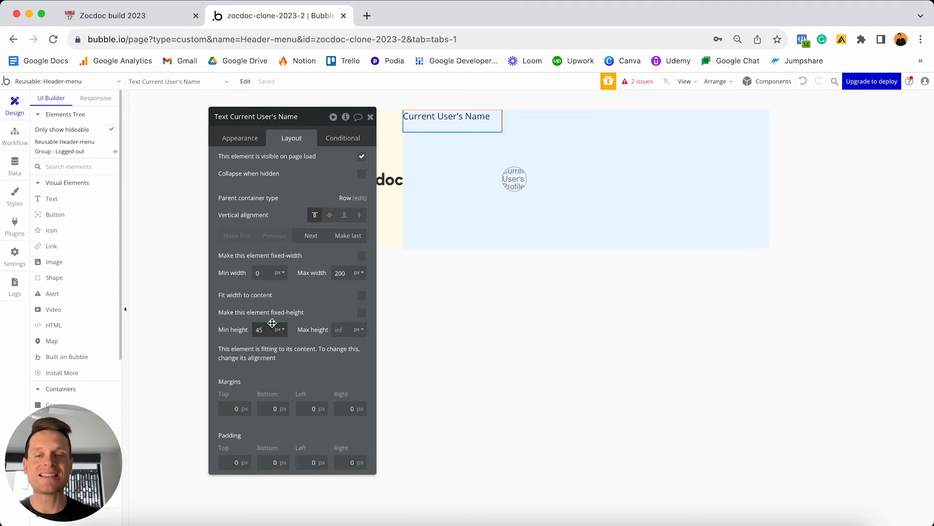
{"action": "type", "text": "0"}
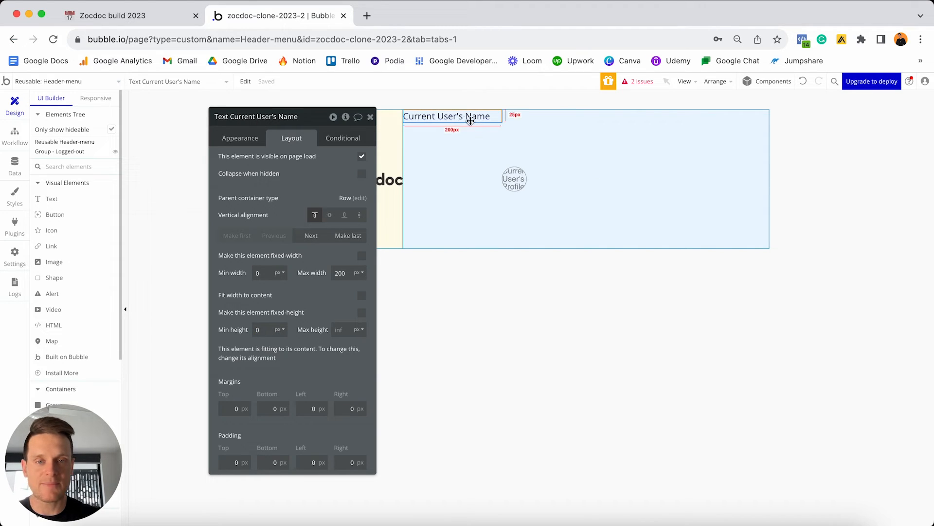
{"action": "left_click", "coordinate": [330, 216]}
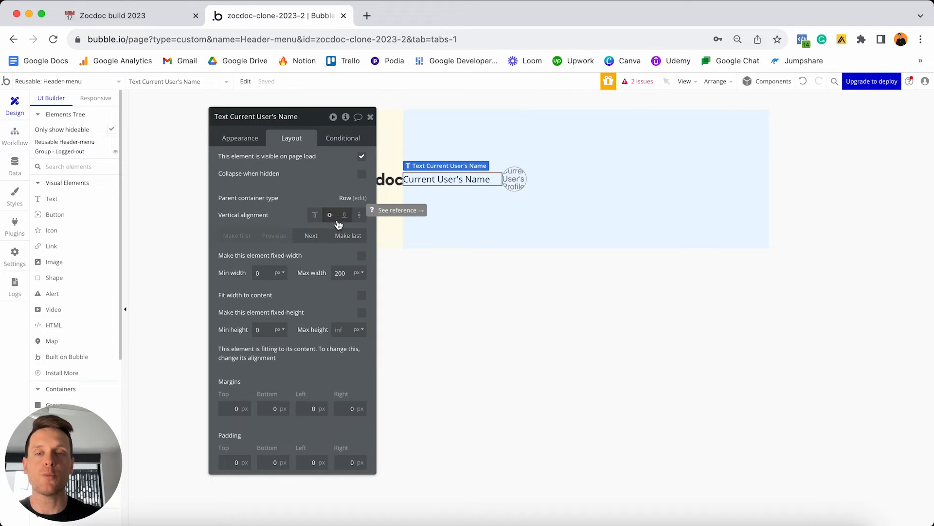
Give the user-name text 10px top, bottom and right margins, then duplicate it.
{"action": "left_click", "coordinate": [232, 409]}
{"action": "type", "text": "1"}
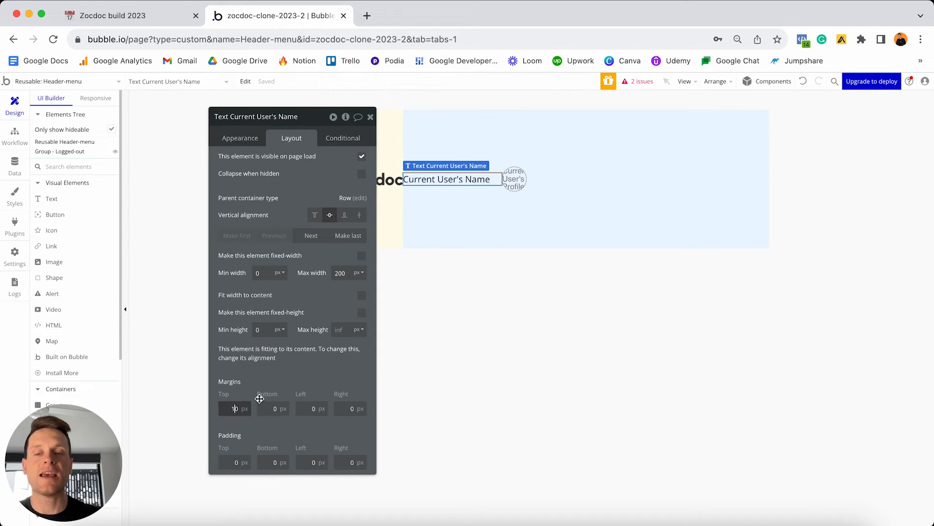
{"action": "key", "text": "Tab"}
{"action": "type", "text": "10"}
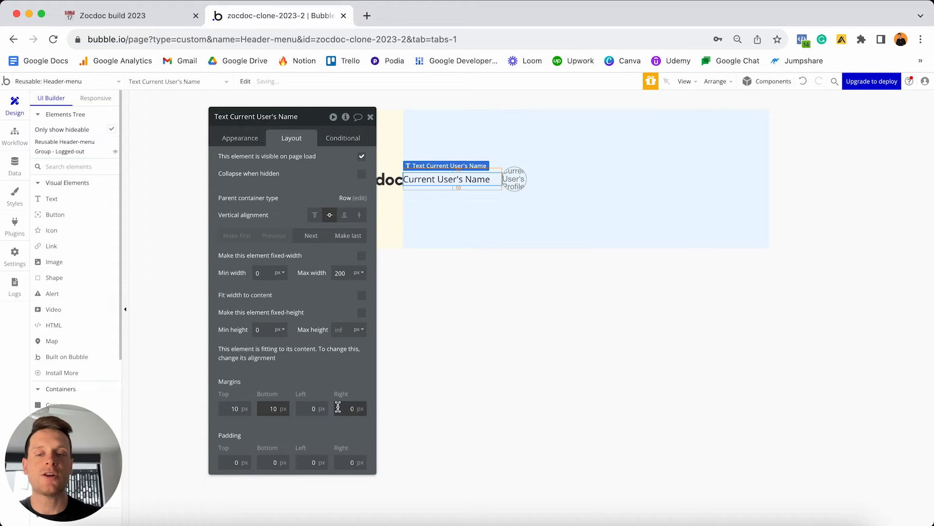
{"action": "left_click", "coordinate": [338, 407]}
{"action": "type", "text": "1"}
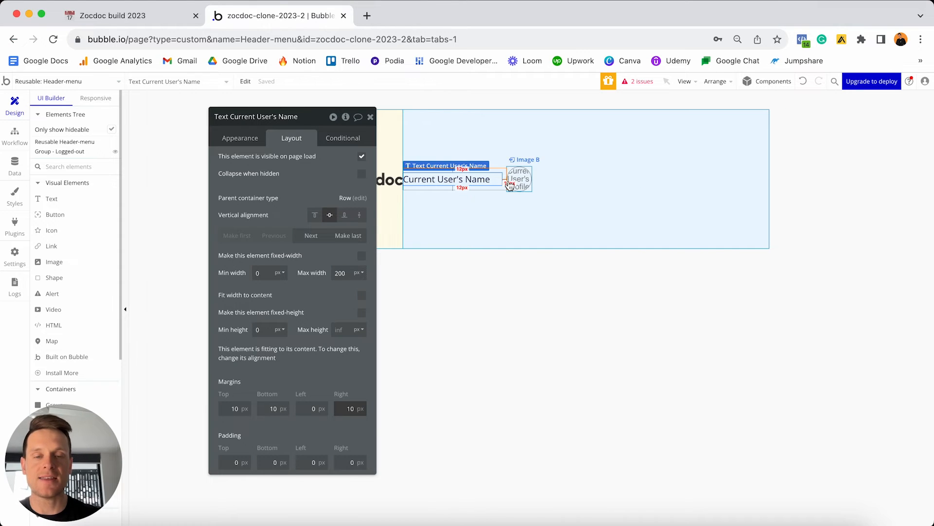
{"action": "left_click", "coordinate": [445, 183]}
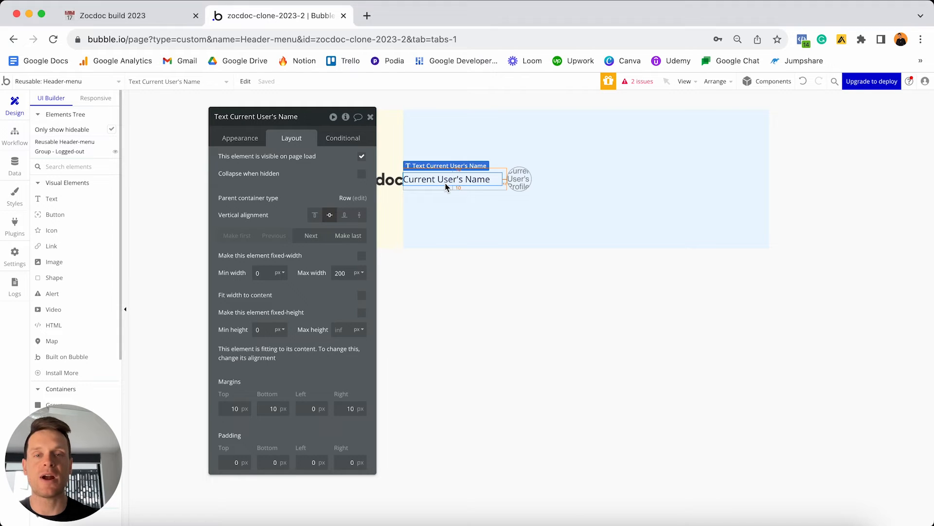
{"action": "key", "text": "super+d"}
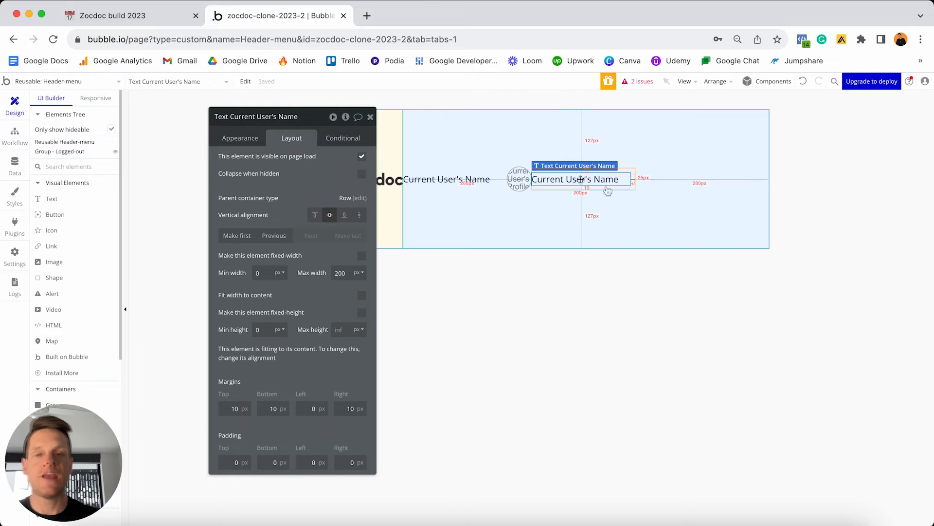
Replace the copy's dynamic user-name expression with the static text 'Appointments'.
{"action": "left_click", "coordinate": [245, 140]}
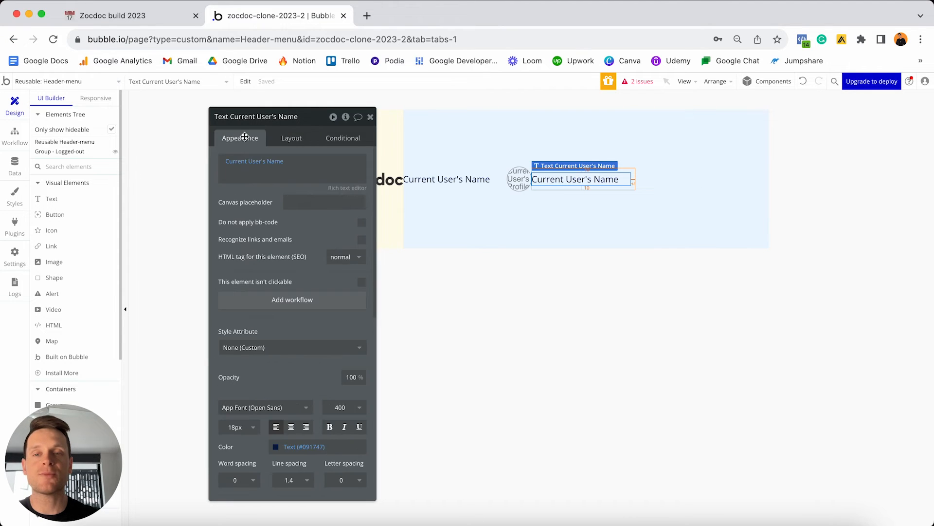
{"action": "left_click", "coordinate": [292, 162]}
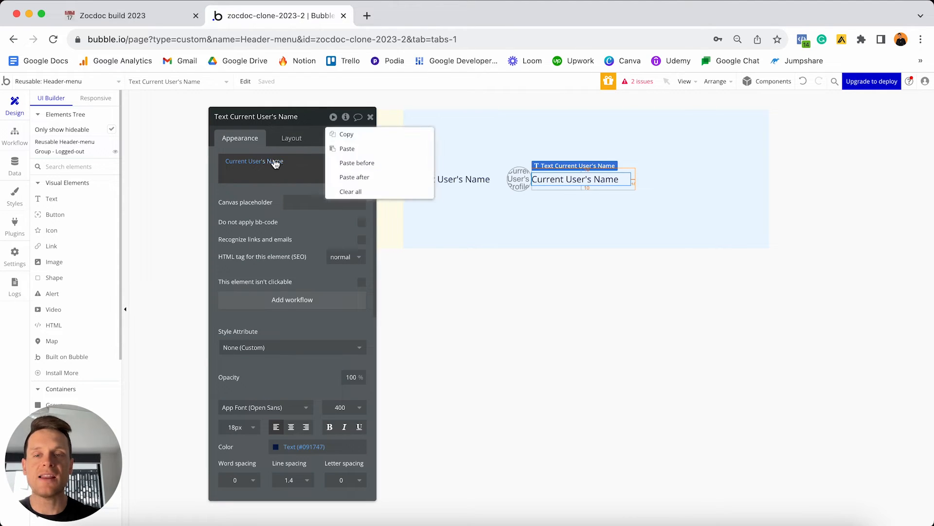
{"action": "left_click", "coordinate": [366, 192]}
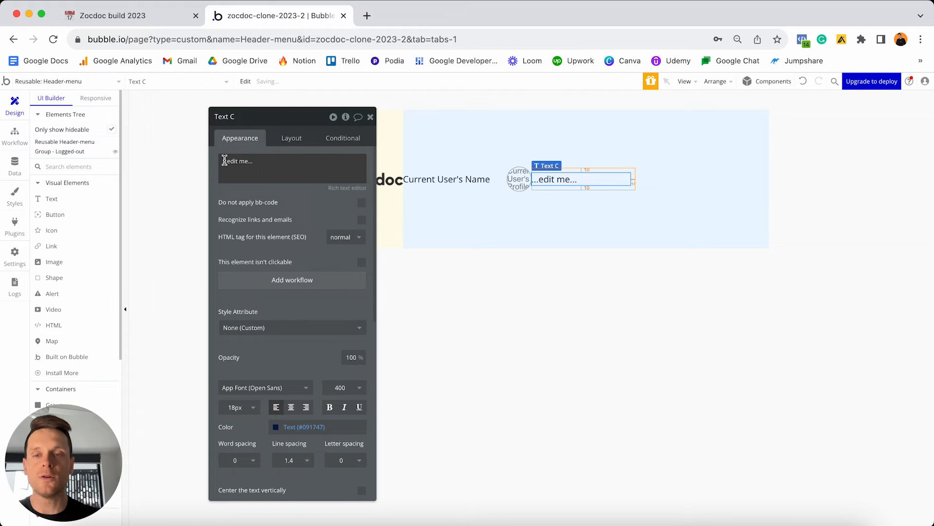
{"action": "triple_click", "coordinate": [268, 164]}
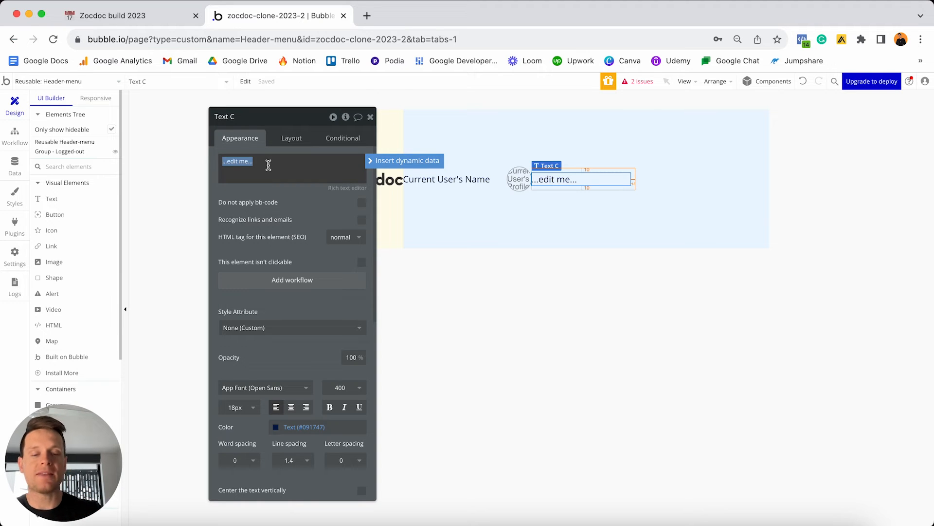
{"action": "type", "text": "App"}
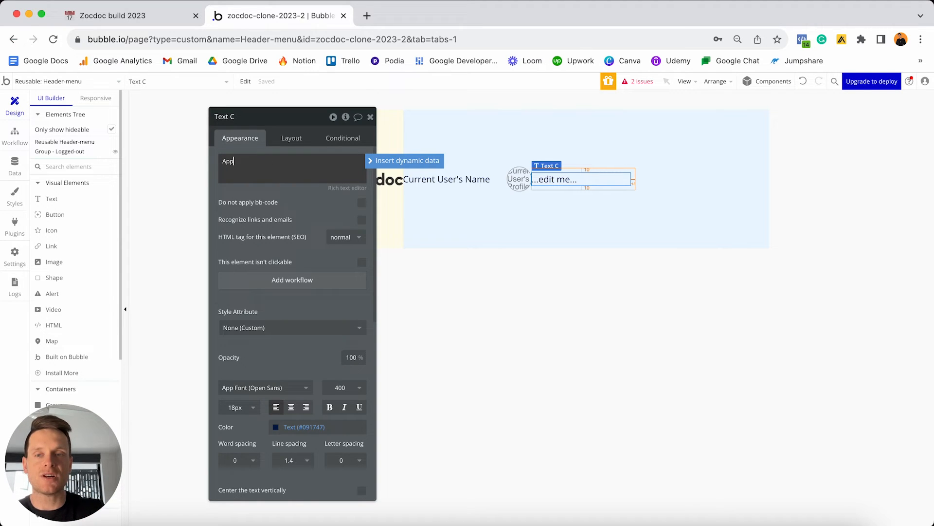
{"action": "type", "text": "ointments"}
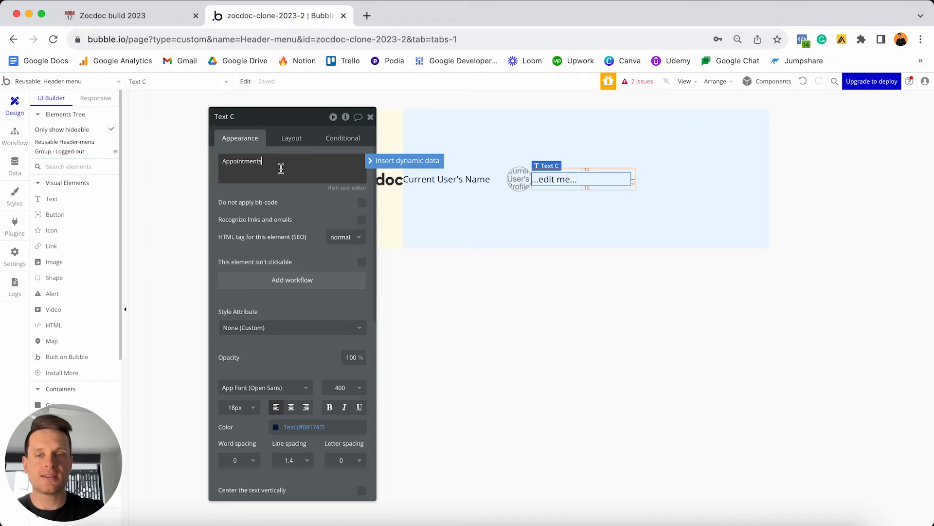
Remove Appointments' max width, make it fit its content, and place it after the profile image.
{"action": "left_click", "coordinate": [289, 141]}
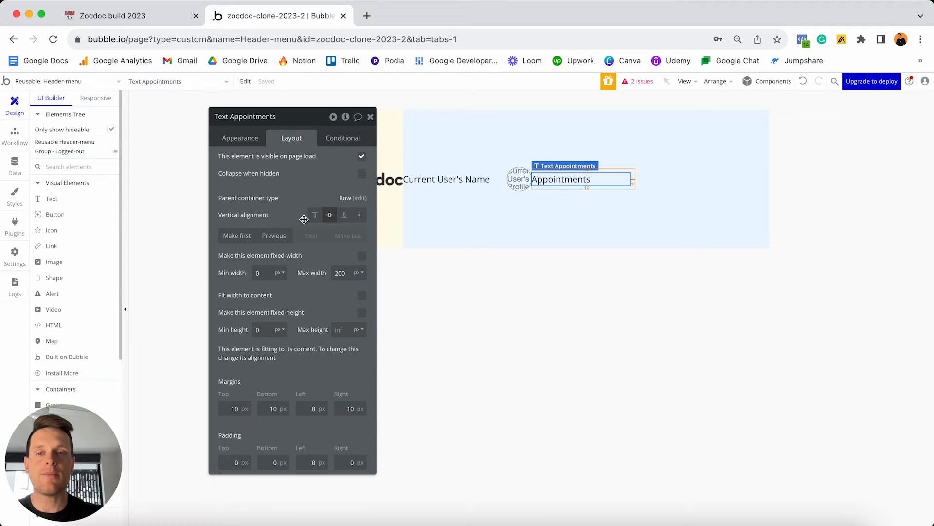
{"action": "left_click", "coordinate": [237, 235]}
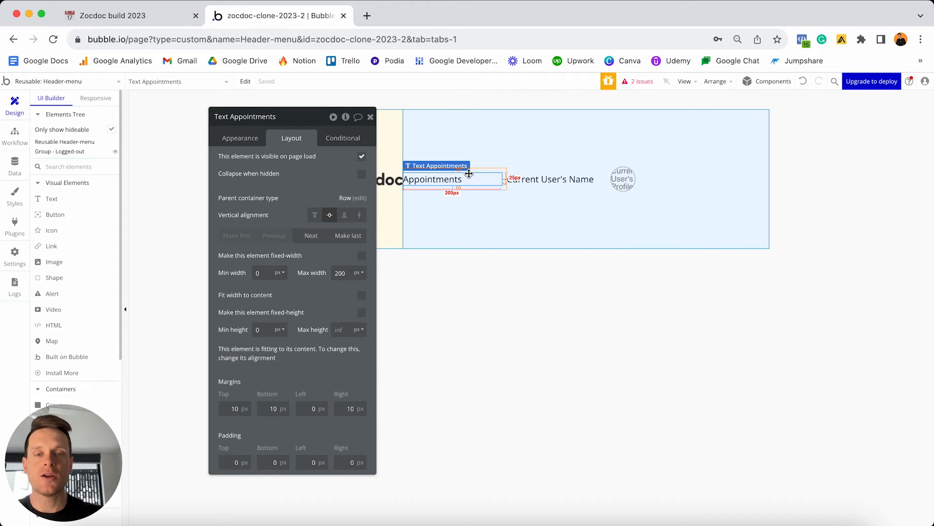
{"action": "double_click", "coordinate": [340, 272]}
{"action": "key", "text": "BackSpace"}
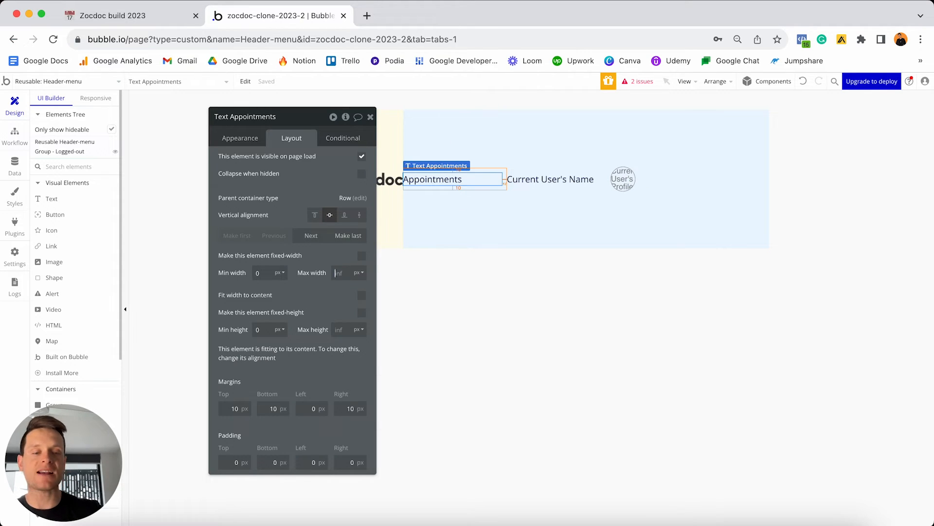
{"action": "left_click", "coordinate": [362, 296]}
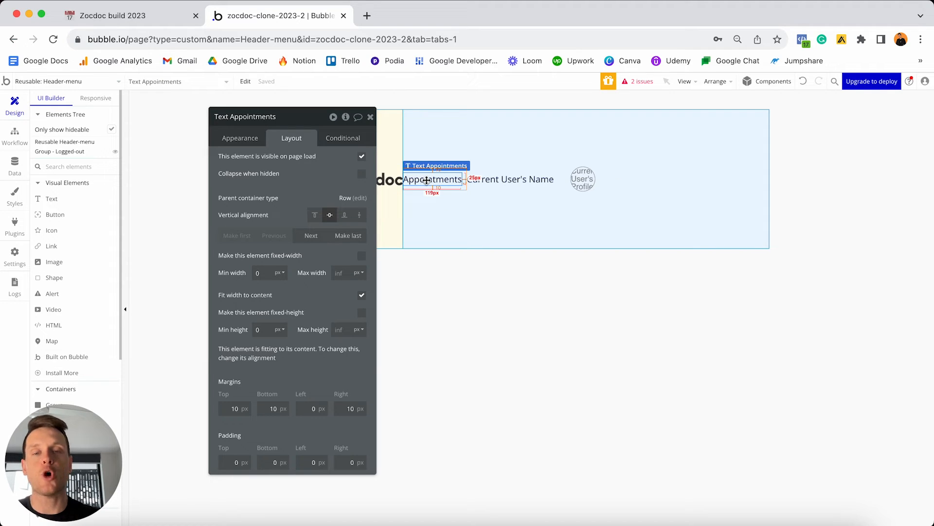
{"action": "left_click_drag", "start_coordinate": [427, 180], "coordinate": [629, 177]}
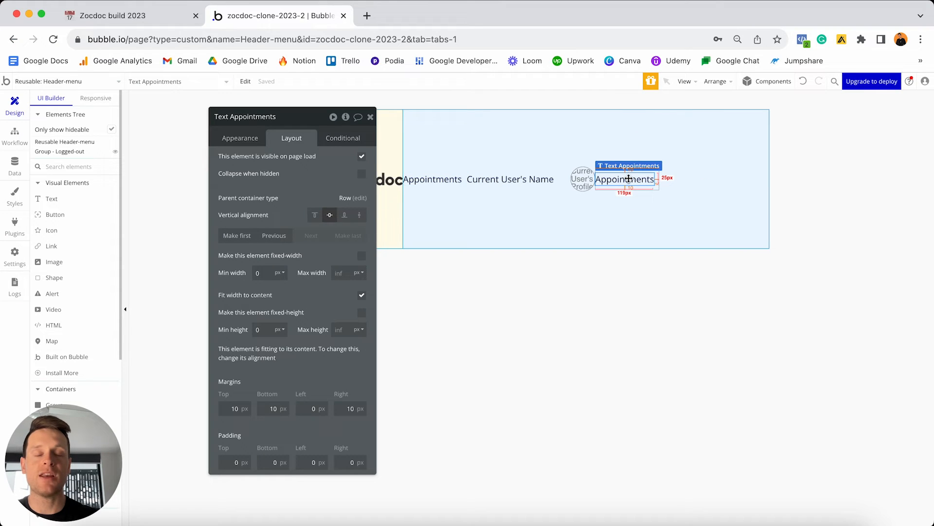
Retype the text as 'Dashboard', make it first in the row, and duplicate it.
{"action": "left_click", "coordinate": [254, 138]}
{"action": "double_click", "coordinate": [279, 165]}
{"action": "type", "text": "Dashb"}
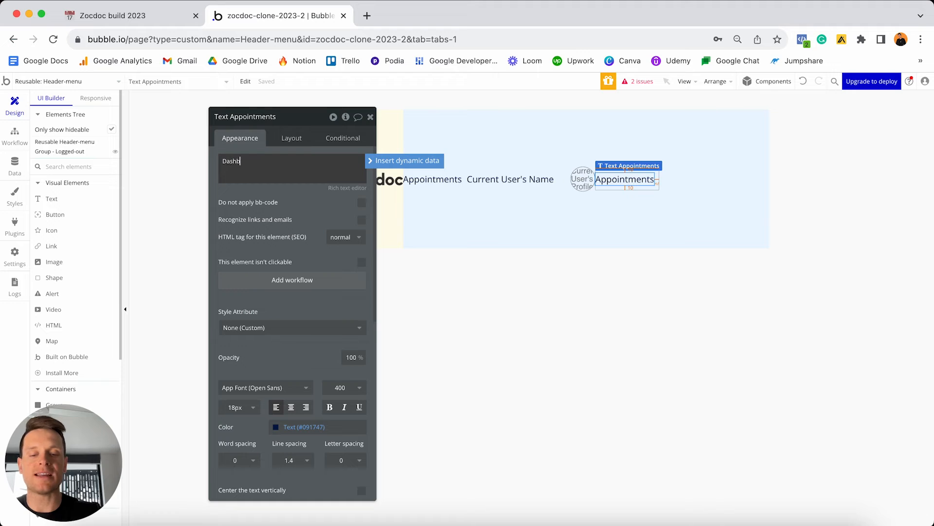
{"action": "type", "text": "oard"}
{"action": "left_click", "coordinate": [291, 138]}
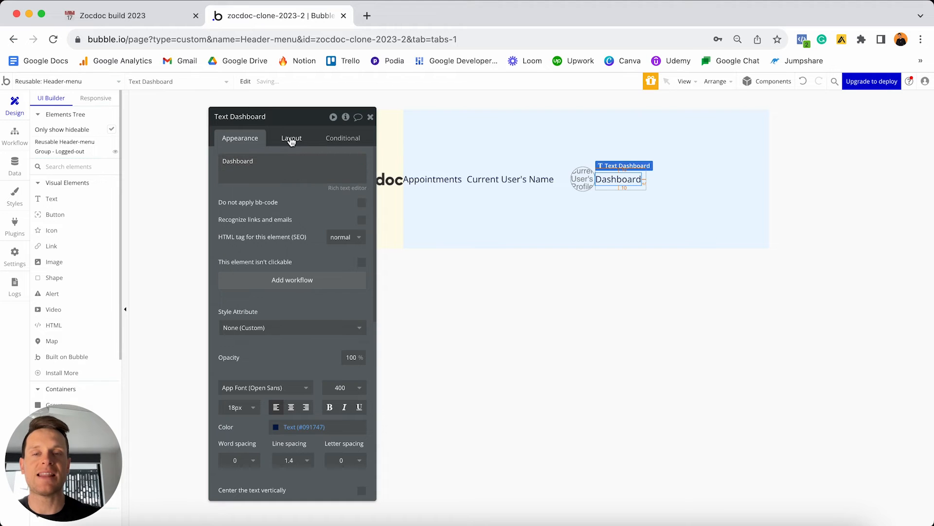
{"action": "left_click", "coordinate": [237, 236]}
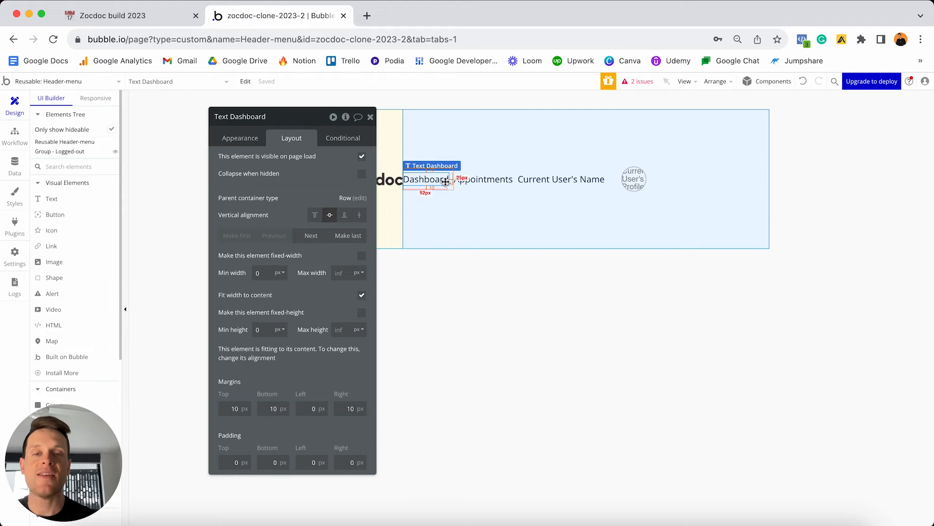
{"action": "key", "text": "super+v"}
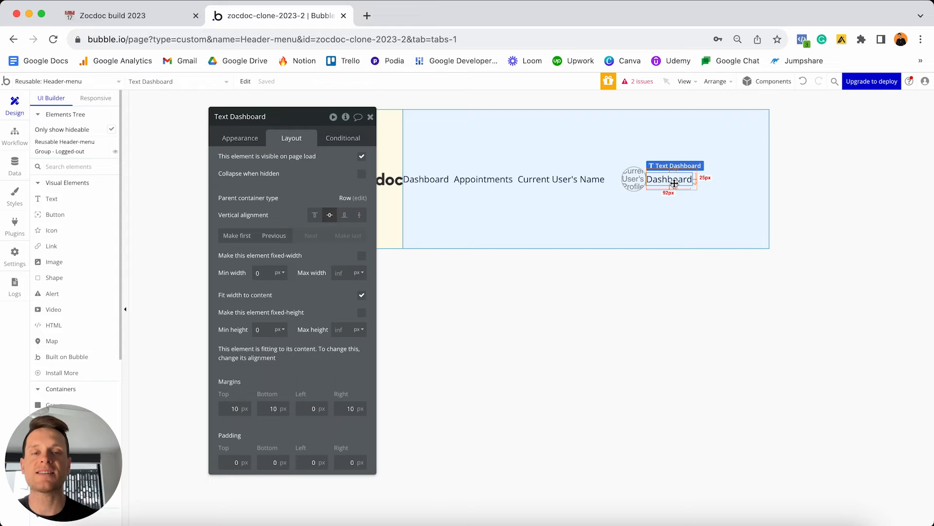
Change the Dashboard copy to read 'List your clinic on Zocdoc' and make it first in the row.
{"action": "left_click", "coordinate": [240, 137]}
{"action": "double_click", "coordinate": [260, 164]}
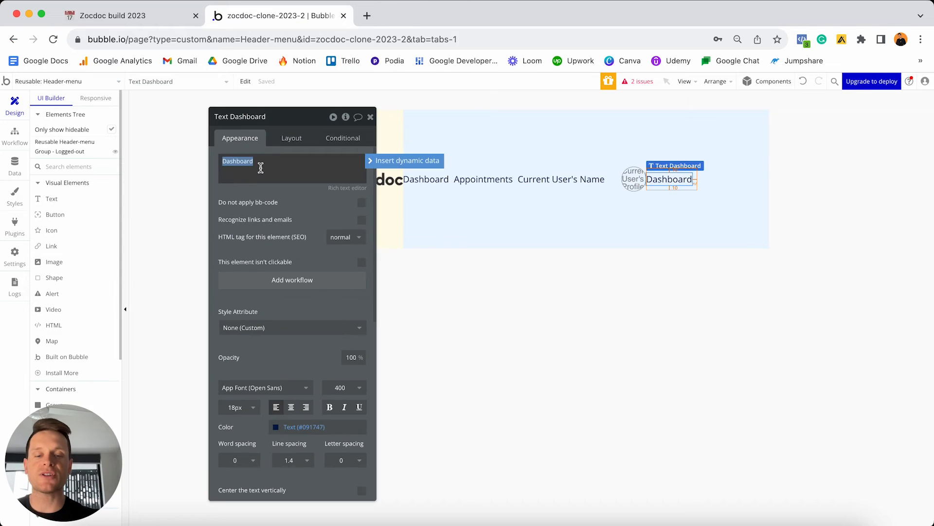
{"action": "type", "text": "List"}
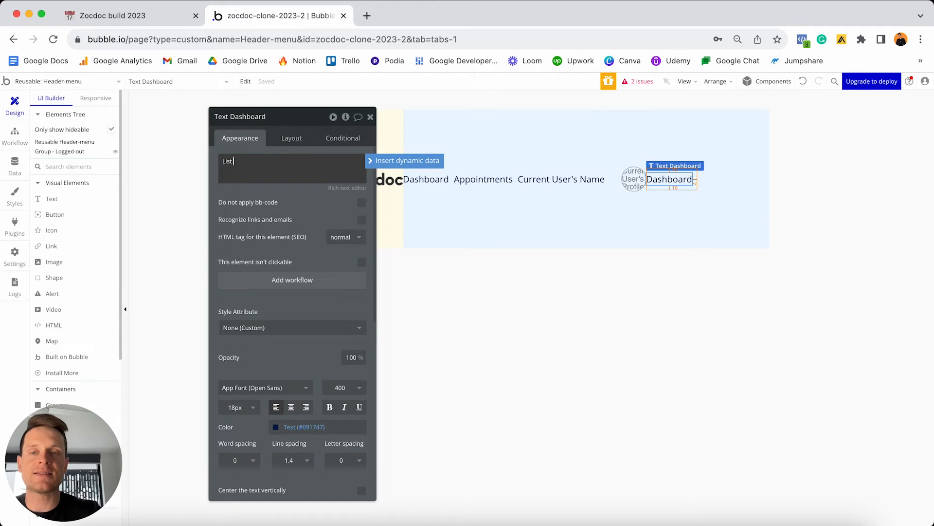
{"action": "type", "text": " your clinic on "}
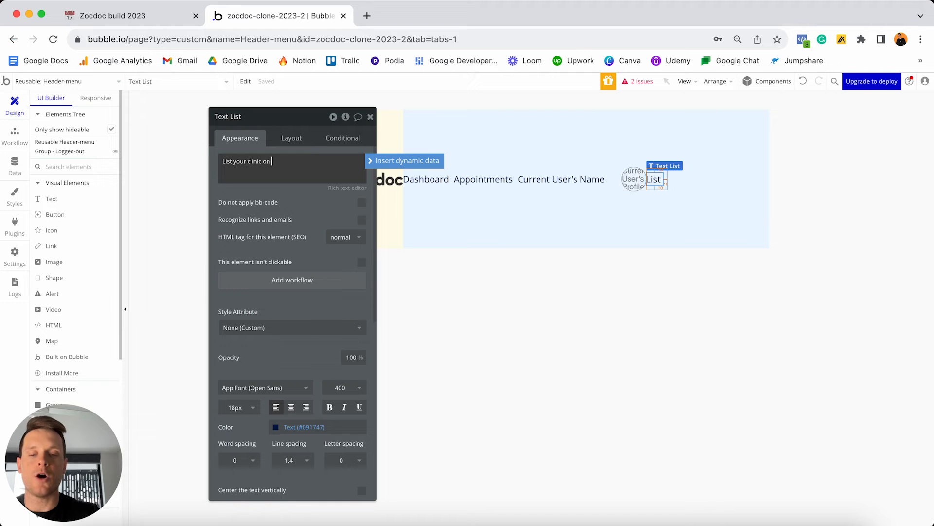
{"action": "type", "text": "Zocdoc"}
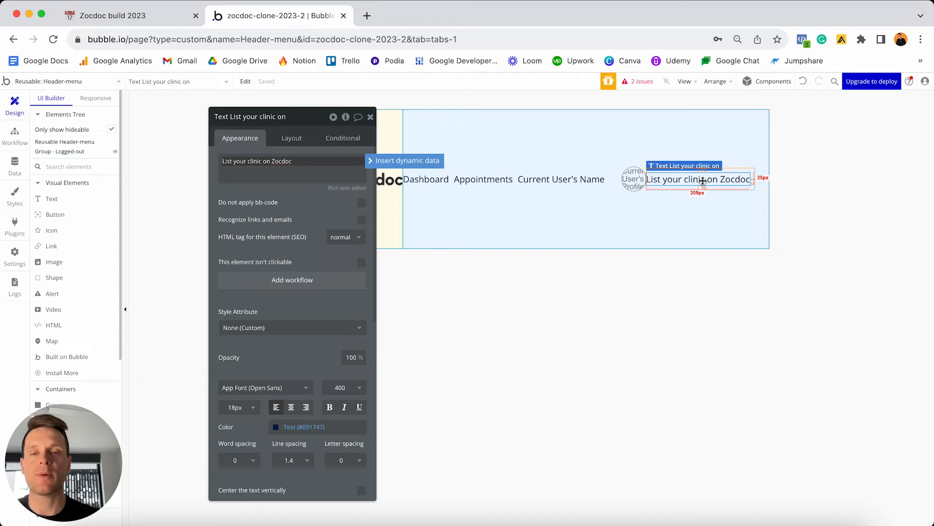
{"action": "left_click", "coordinate": [291, 140]}
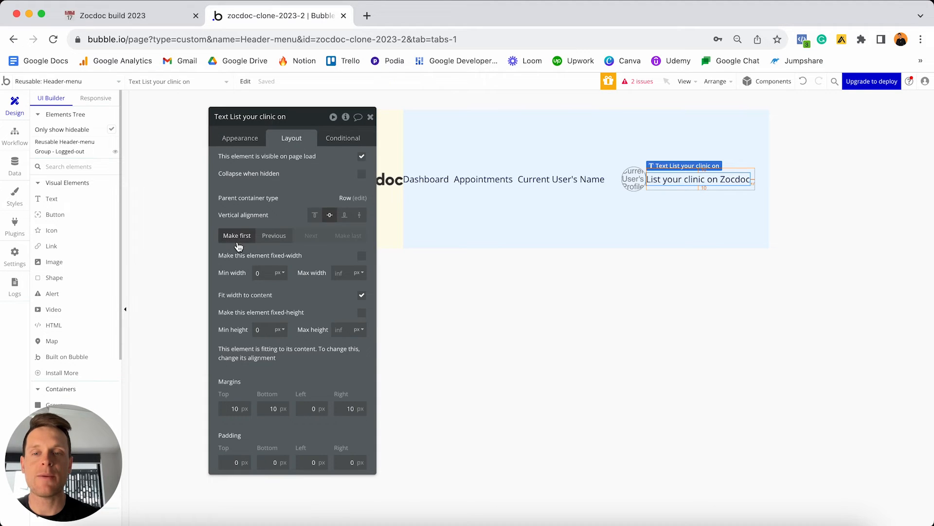
{"action": "left_click", "coordinate": [237, 236]}
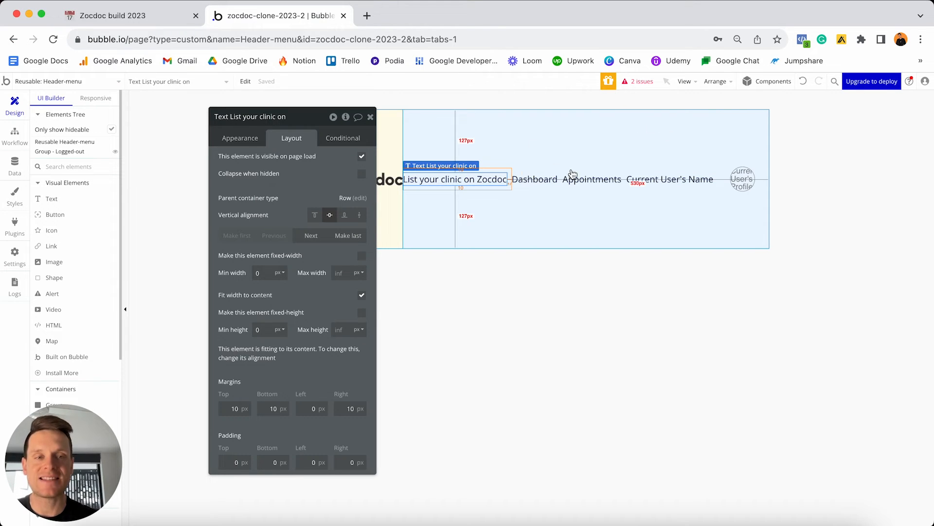
Set Group - Logged-in's min height from 280 to 0, centre it vertically, and add 20px top, bottom and right margins.
{"action": "left_click", "coordinate": [561, 146]}
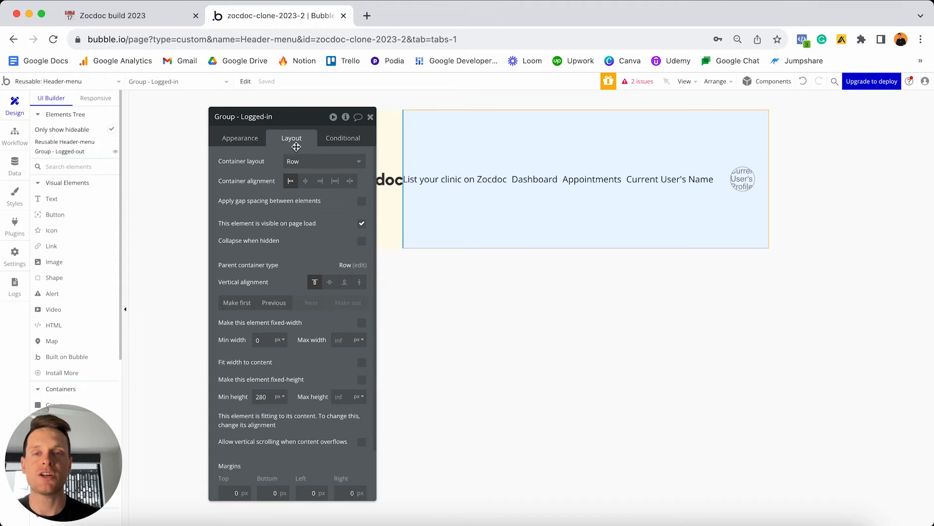
{"action": "double_click", "coordinate": [271, 396]}
{"action": "type", "text": "0"}
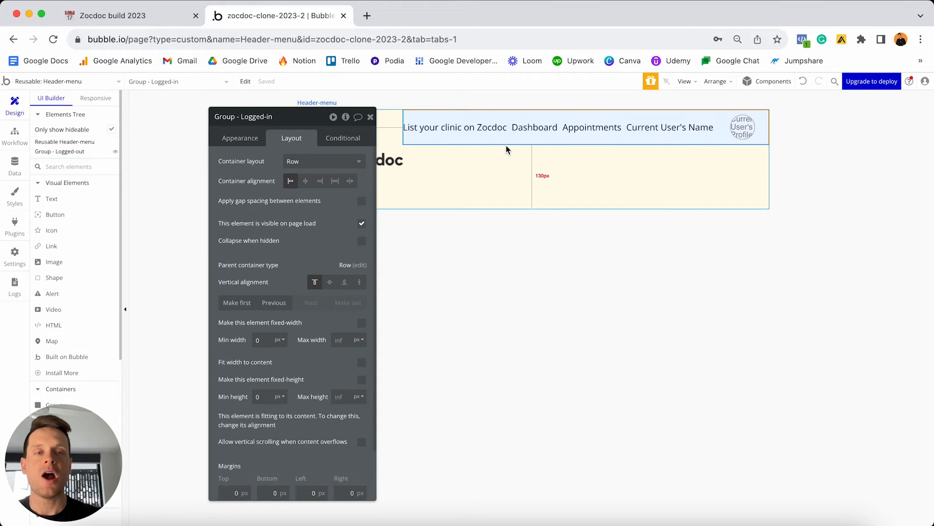
{"action": "left_click", "coordinate": [330, 283]}
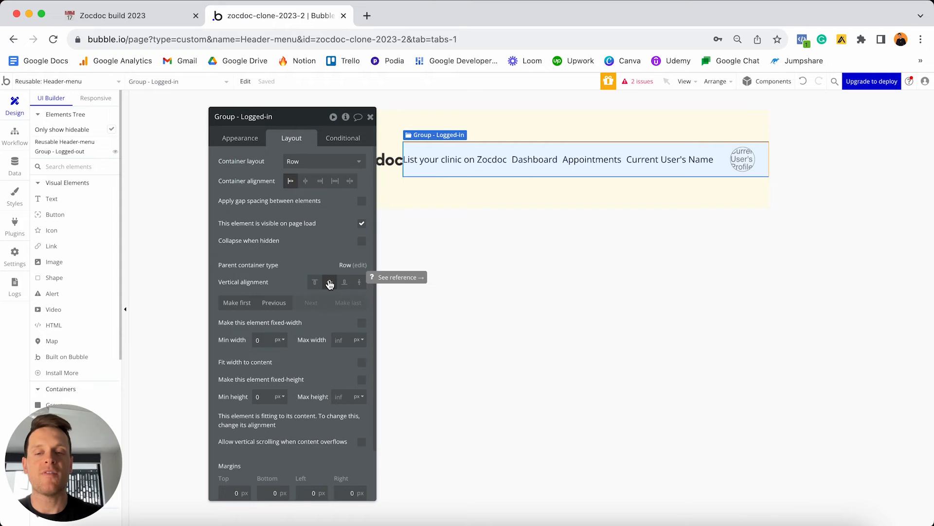
{"action": "left_click", "coordinate": [234, 492]}
{"action": "type", "text": "2"}
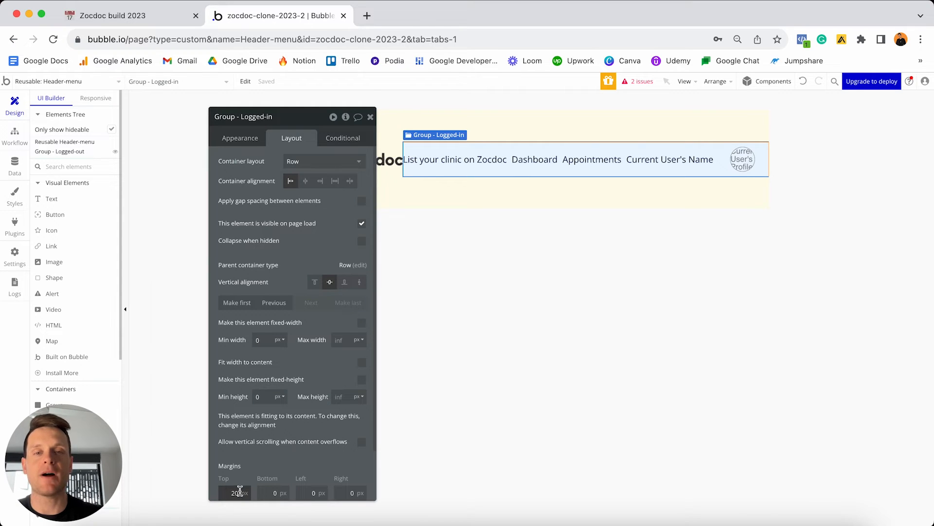
{"action": "left_click", "coordinate": [270, 492]}
{"action": "type", "text": "2"}
{"action": "left_click", "coordinate": [350, 493]}
{"action": "type", "text": "2"}
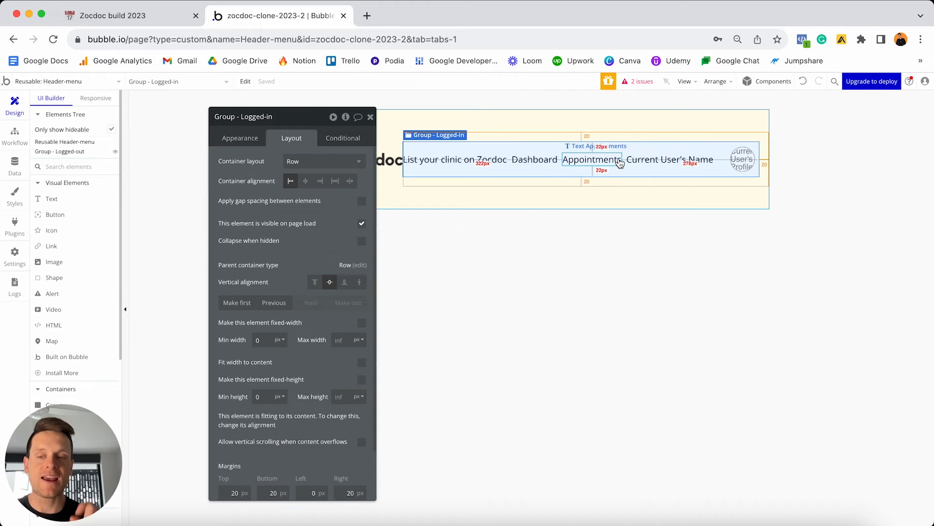
{"action": "left_click", "coordinate": [489, 162]}
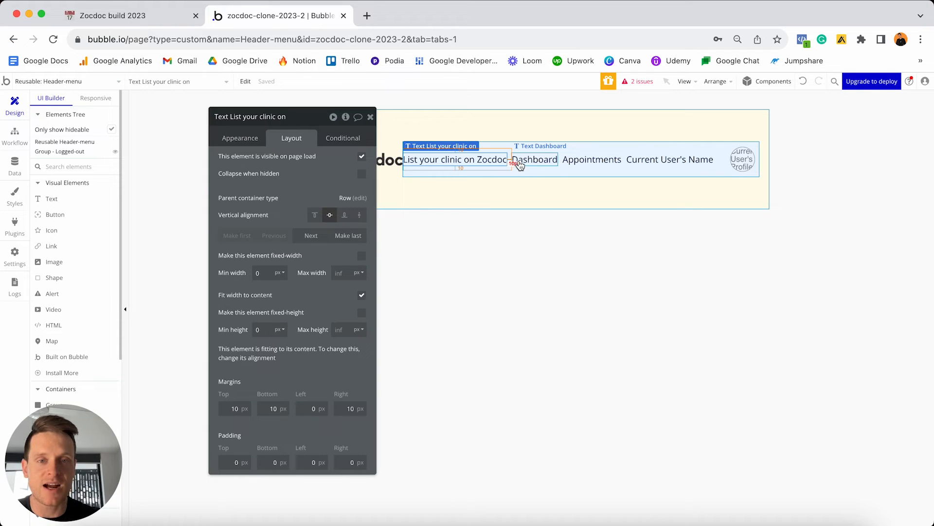
Give the List your clinic, Dashboard and Appointments texts 20px right margins.
{"action": "double_click", "coordinate": [348, 408]}
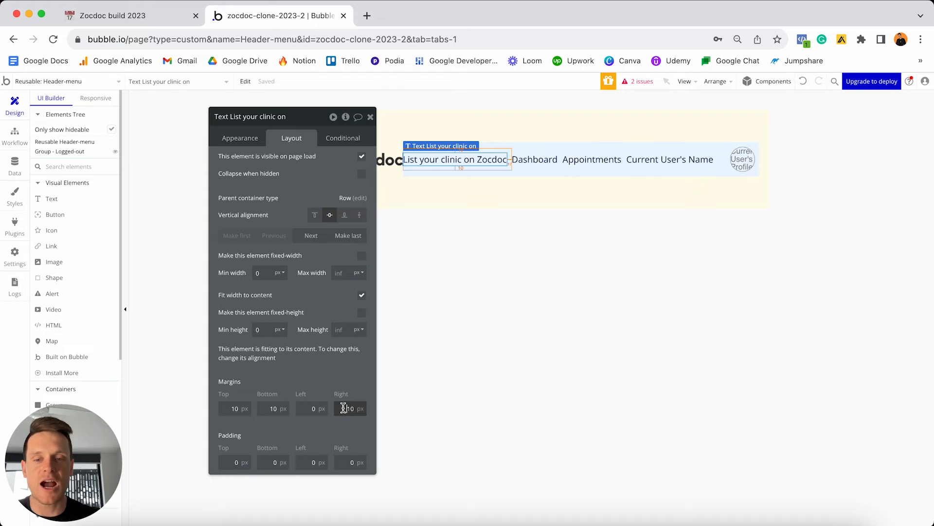
{"action": "type", "text": "20"}
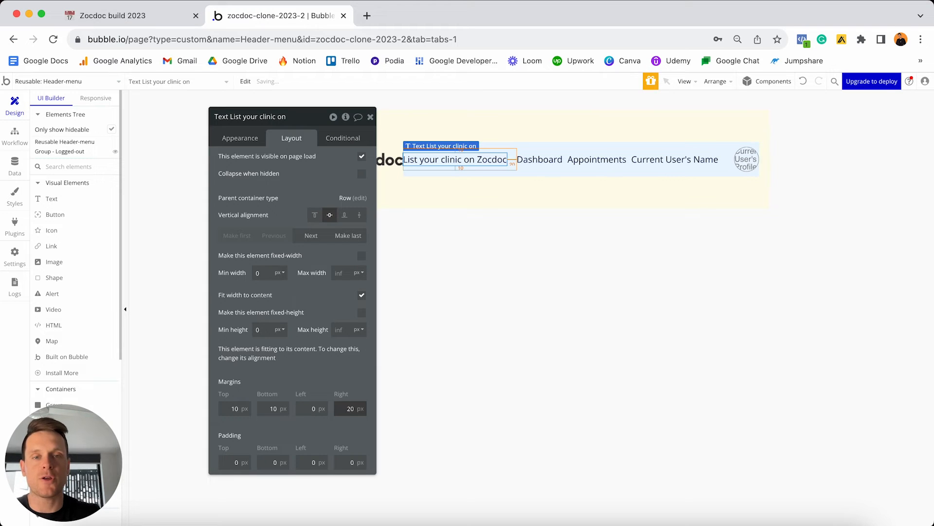
{"action": "key", "text": "Return"}
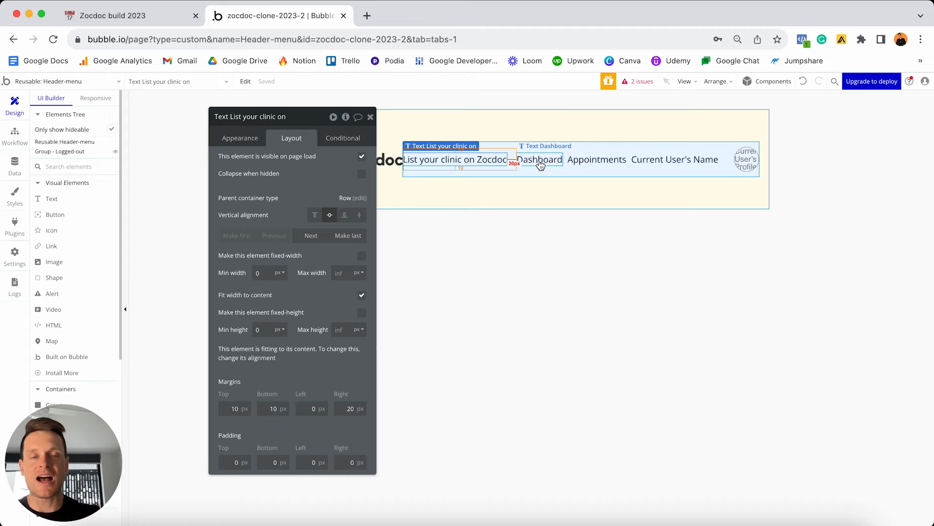
{"action": "left_click", "coordinate": [541, 166]}
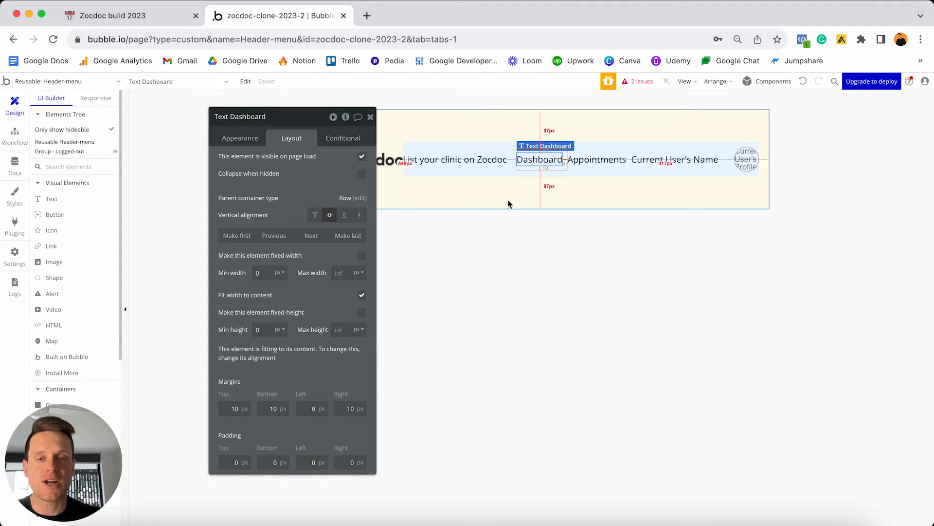
{"action": "double_click", "coordinate": [350, 408]}
{"action": "type", "text": "20"}
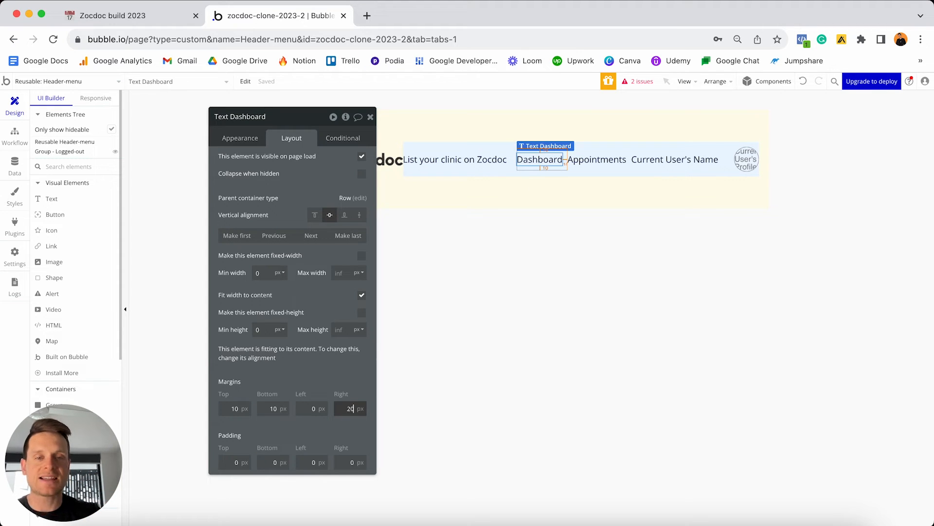
{"action": "key", "text": "Return"}
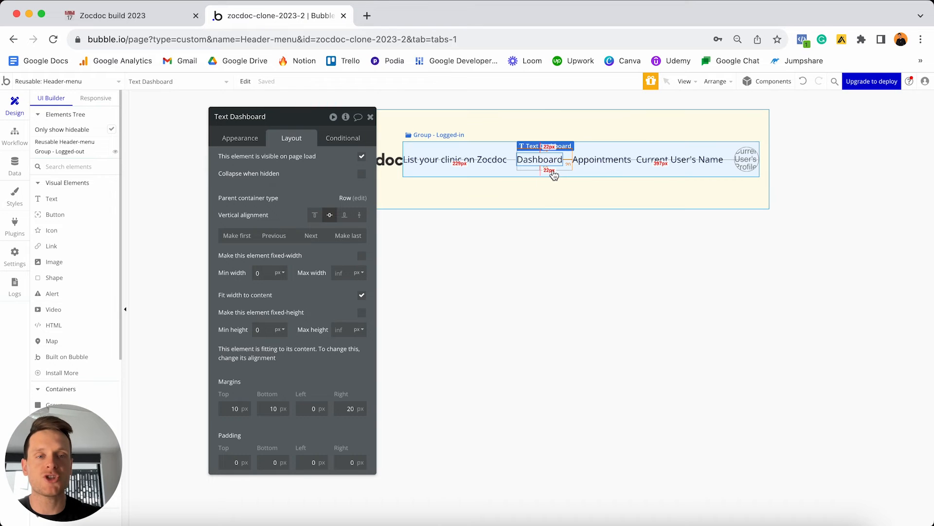
{"action": "left_click", "coordinate": [604, 162]}
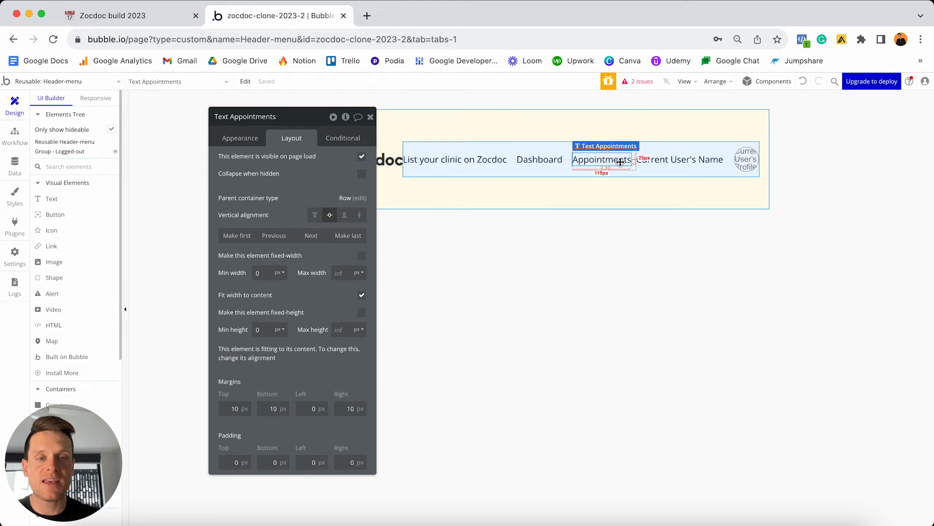
{"action": "double_click", "coordinate": [346, 408]}
{"action": "type", "text": "22"}
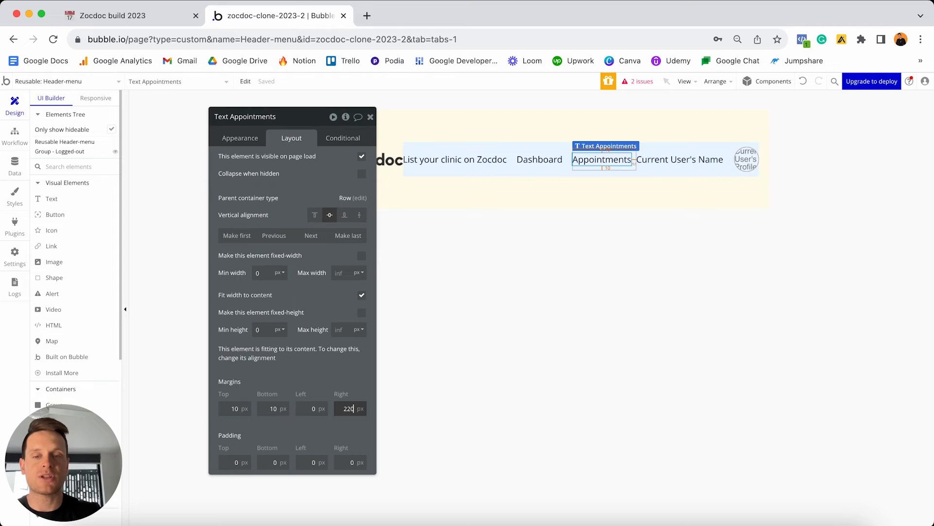
{"action": "type", "text": "0"}
{"action": "left_click", "coordinate": [357, 407]}
{"action": "key", "text": "Delete"}
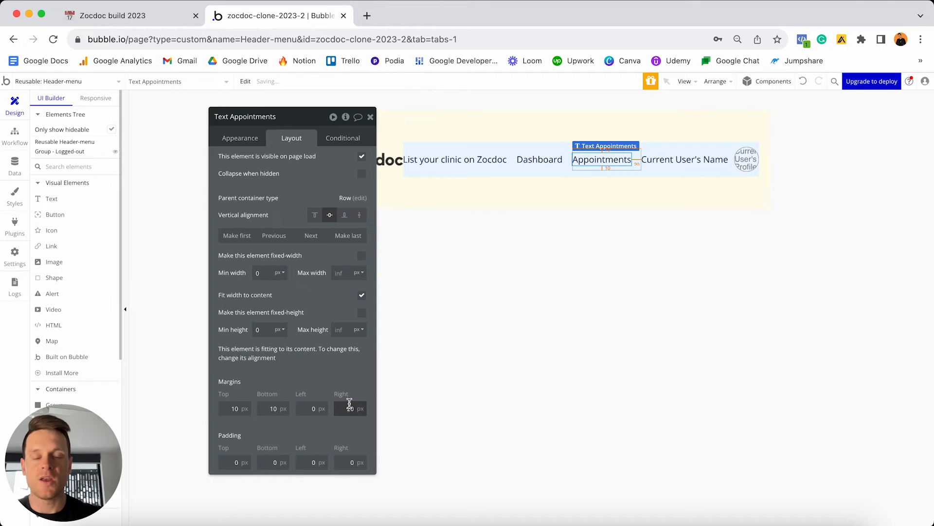
Make Current User's Name fit its content and hide Group - Logged-in on page load.
{"action": "left_click", "coordinate": [700, 162]}
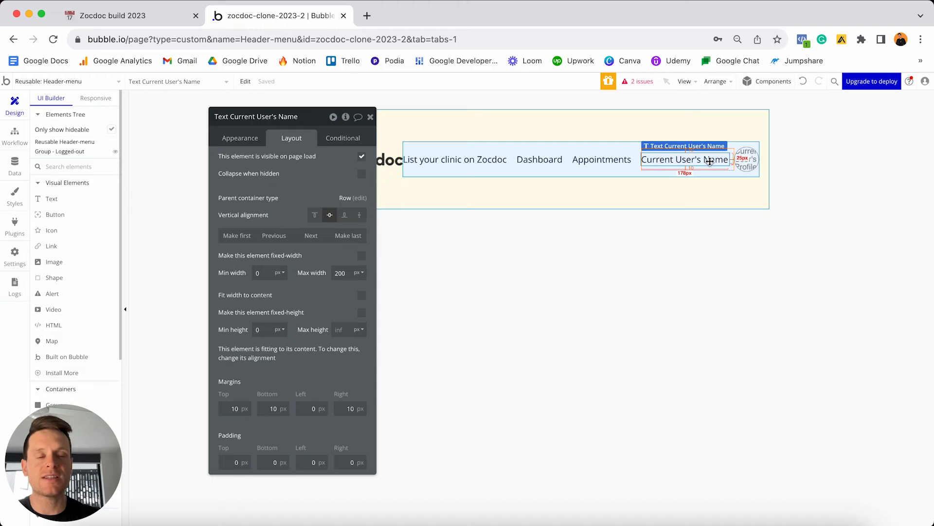
{"action": "left_click", "coordinate": [362, 298]}
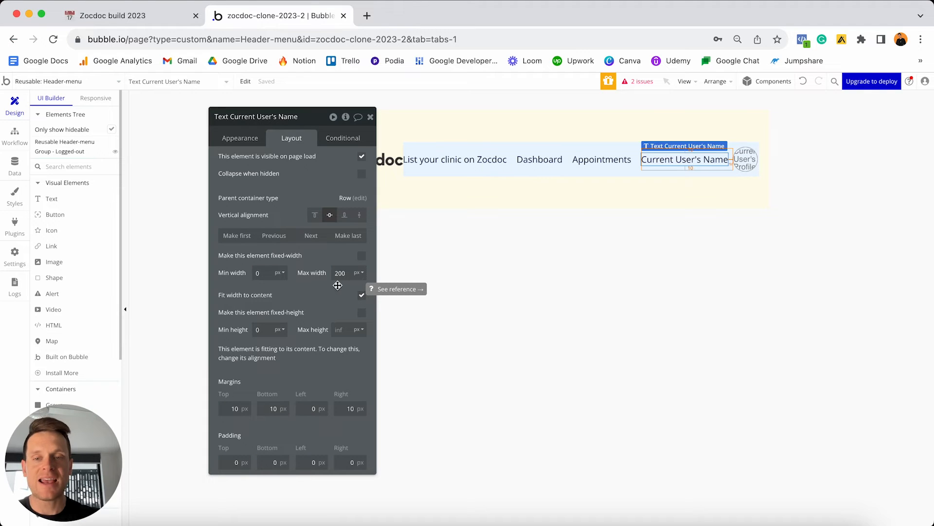
{"action": "left_click", "coordinate": [345, 276]}
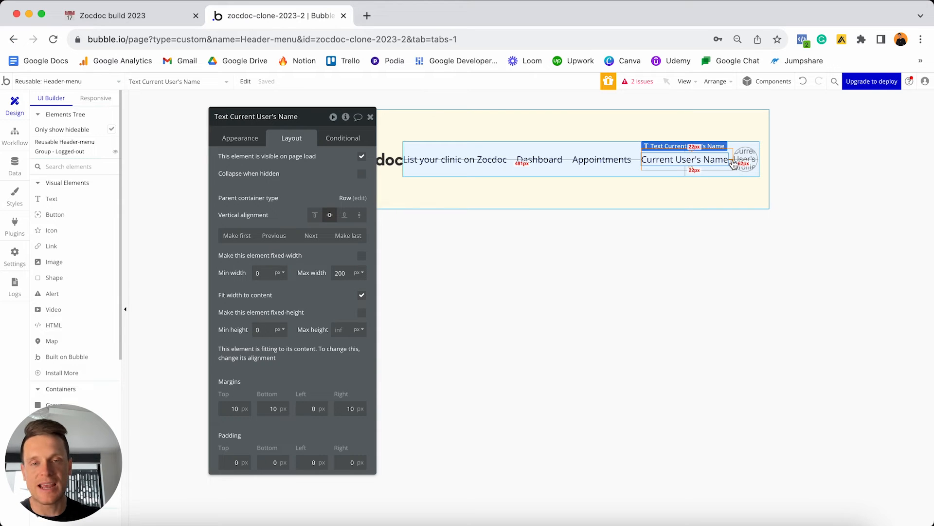
{"action": "left_click", "coordinate": [624, 153]}
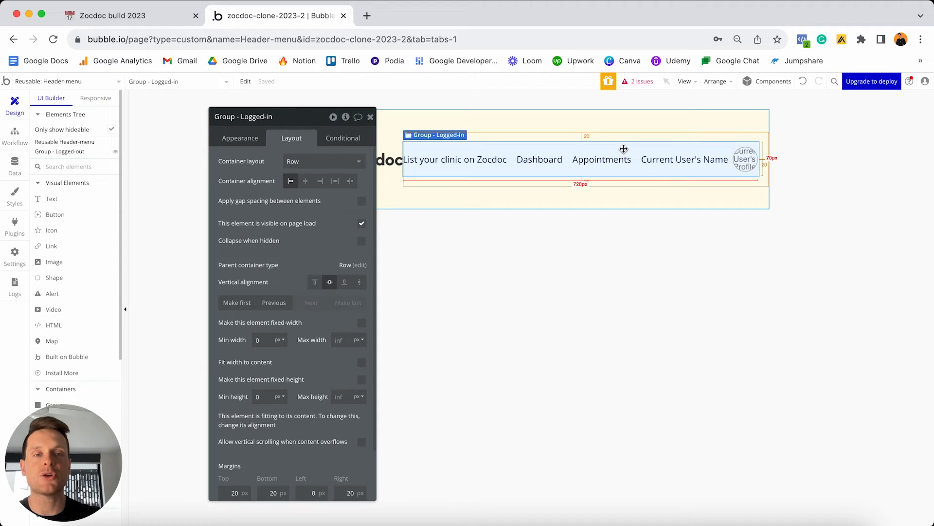
{"action": "left_click", "coordinate": [361, 225]}
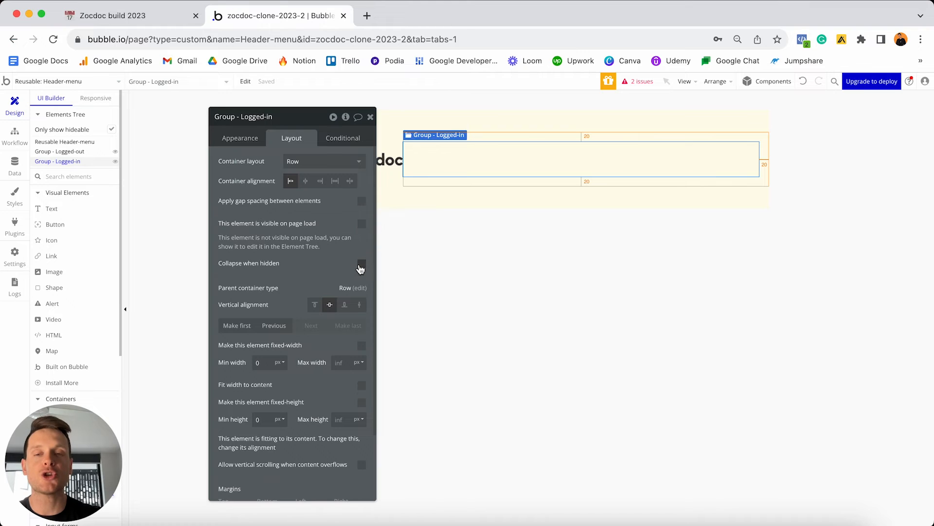
Make Group - Logged-in collapse when hidden and add a 'Current User is logged in' condition.
{"action": "left_click", "coordinate": [361, 268]}
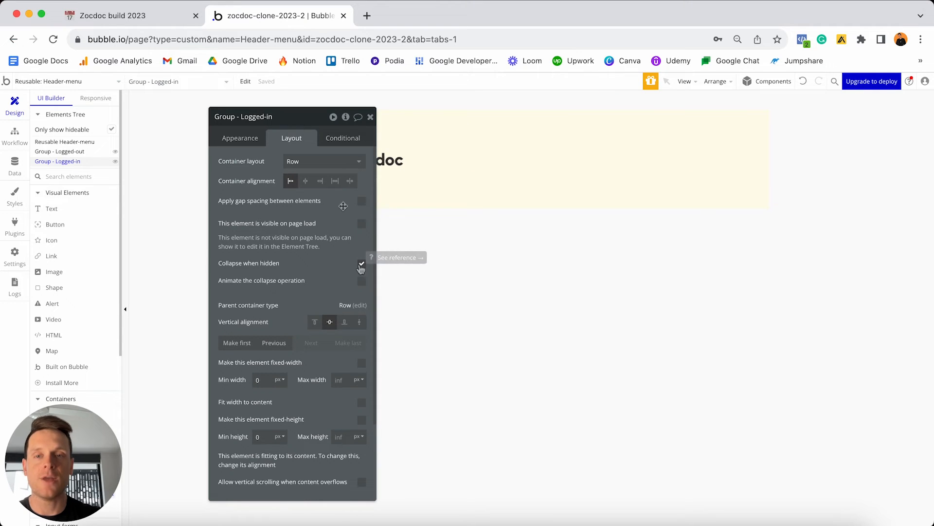
{"action": "left_click", "coordinate": [345, 138]}
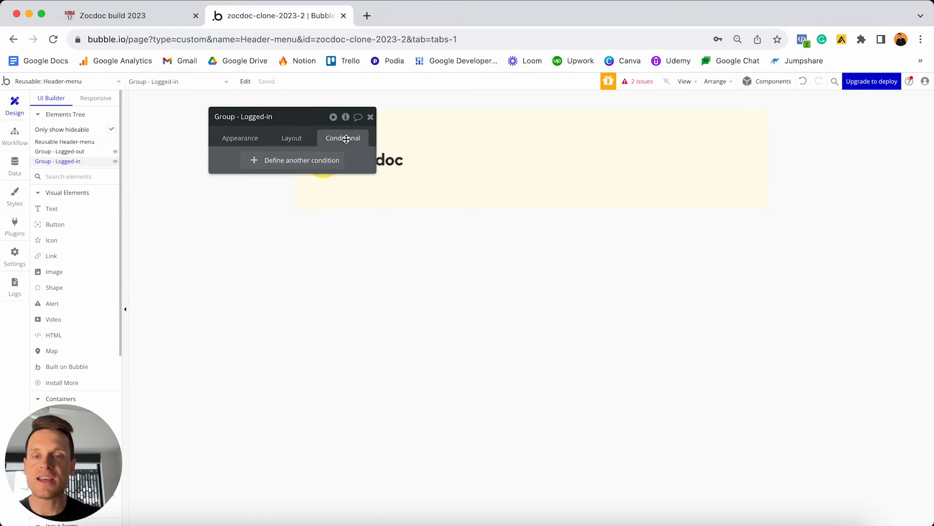
{"action": "left_click", "coordinate": [273, 165]}
{"action": "left_click", "coordinate": [253, 167]}
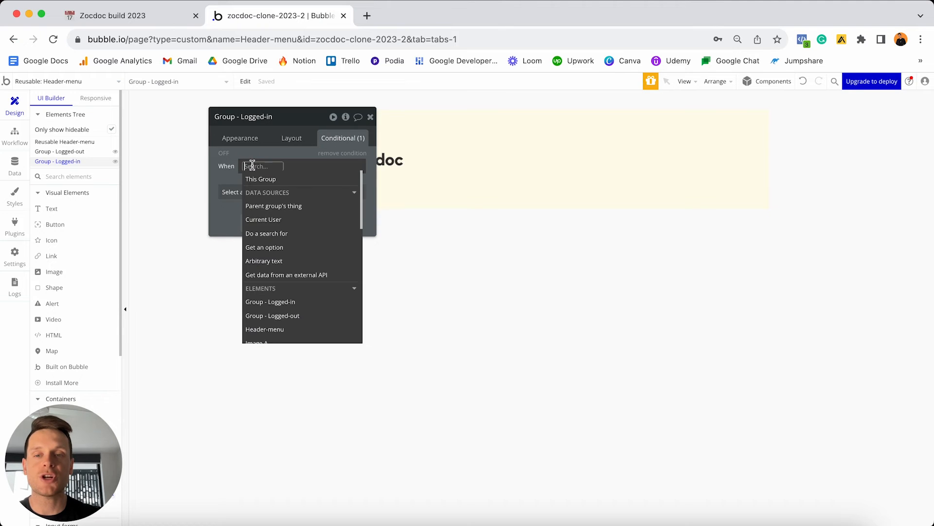
{"action": "left_click", "coordinate": [272, 224]}
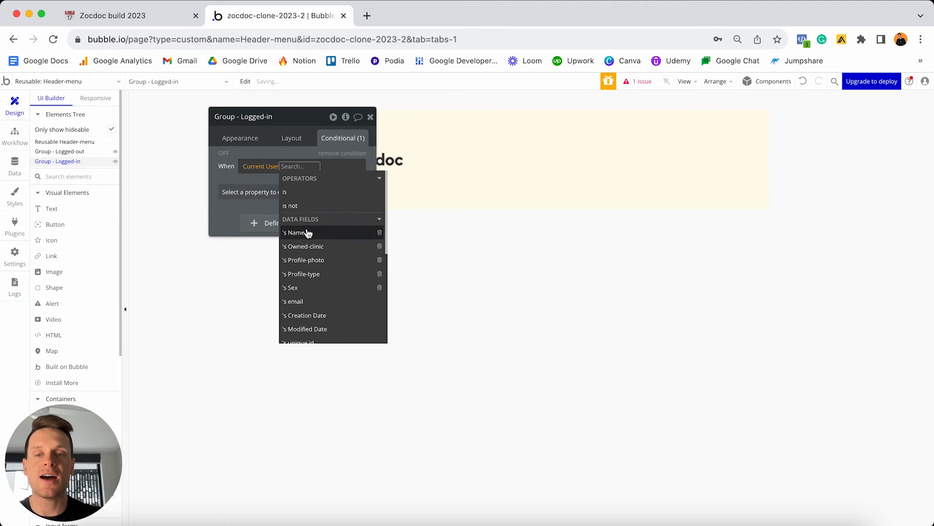
{"action": "scroll", "coordinate": [307, 233], "scroll_direction": "down", "scroll_amount": 3}
{"action": "scroll", "coordinate": [307, 234], "scroll_direction": "down", "scroll_amount": 2}
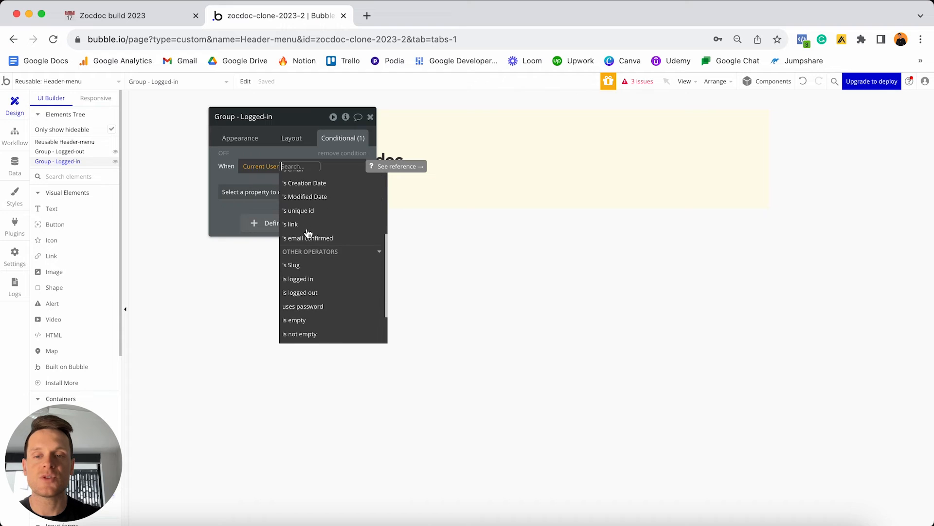
{"action": "left_click", "coordinate": [301, 281]}
Have the condition make the group visible, test toggling it, and close the settings.
{"action": "left_click", "coordinate": [294, 191]}
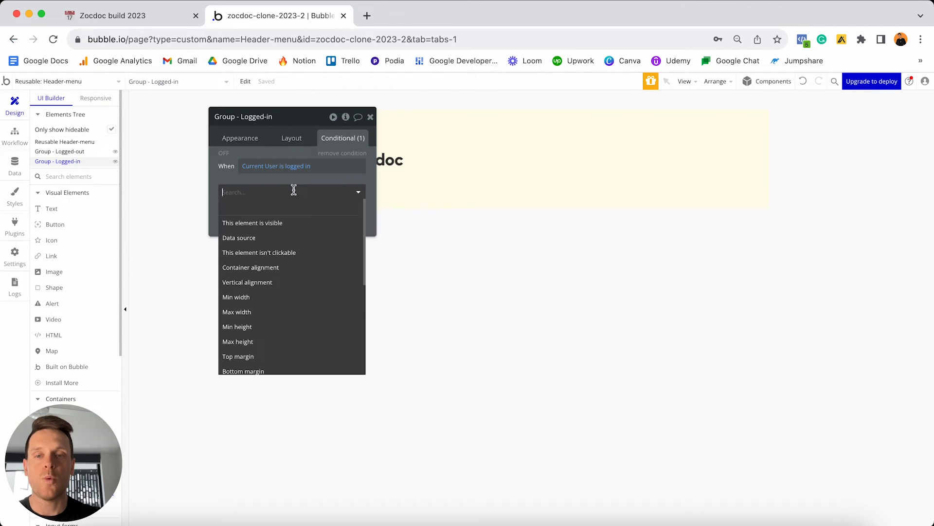
{"action": "left_click", "coordinate": [283, 225]}
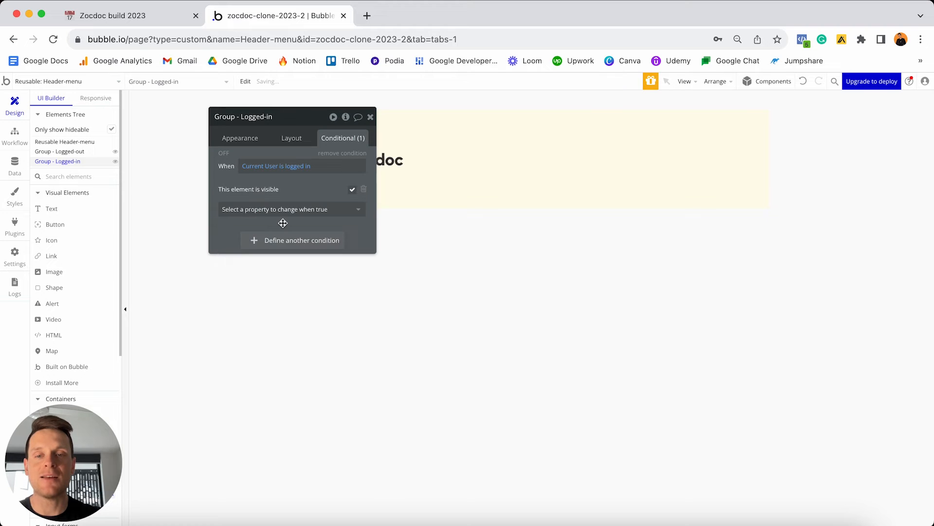
{"action": "left_click", "coordinate": [352, 189]}
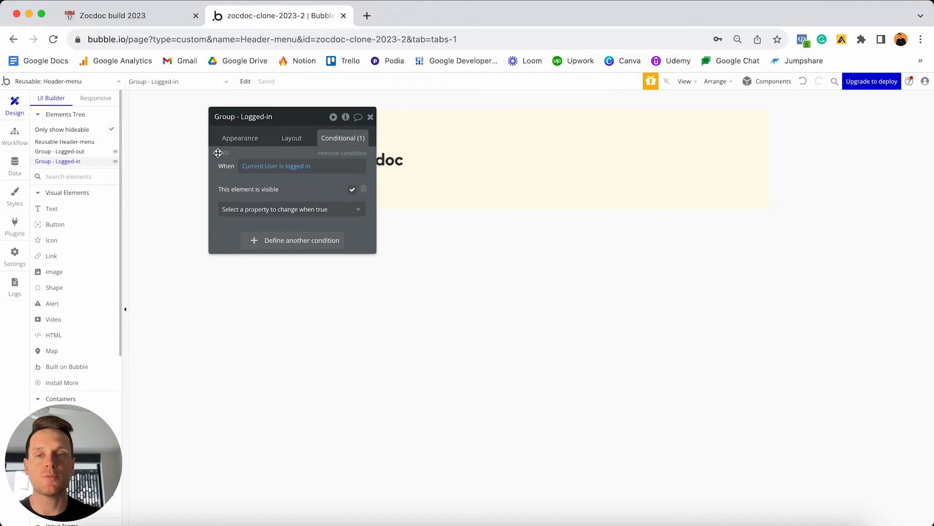
{"action": "left_click_drag", "start_coordinate": [295, 117], "coordinate": [188, 135]}
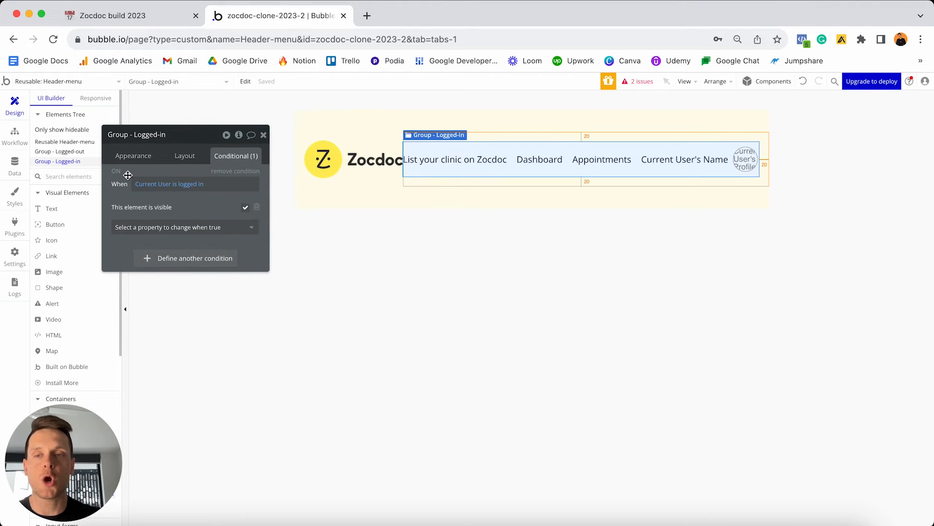
{"action": "left_click", "coordinate": [116, 171]}
{"action": "left_click", "coordinate": [116, 171]}
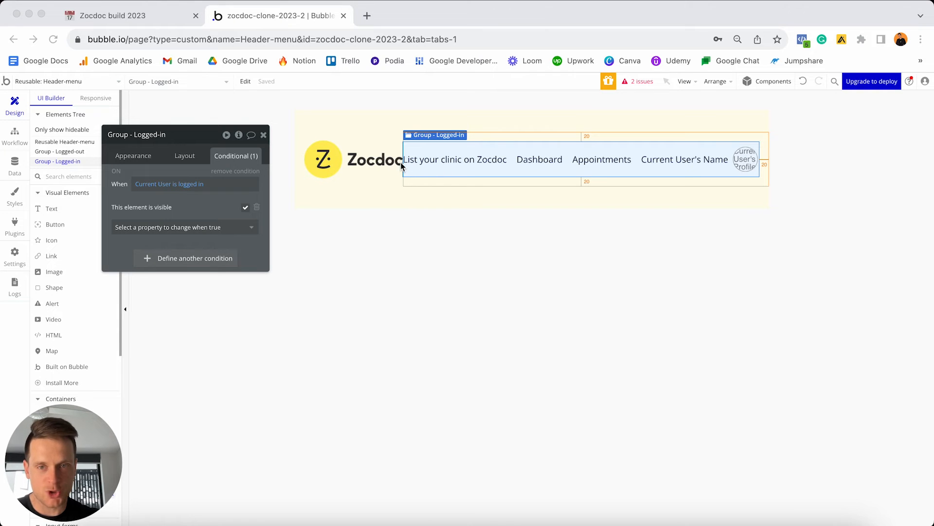
{"action": "left_click", "coordinate": [263, 135]}
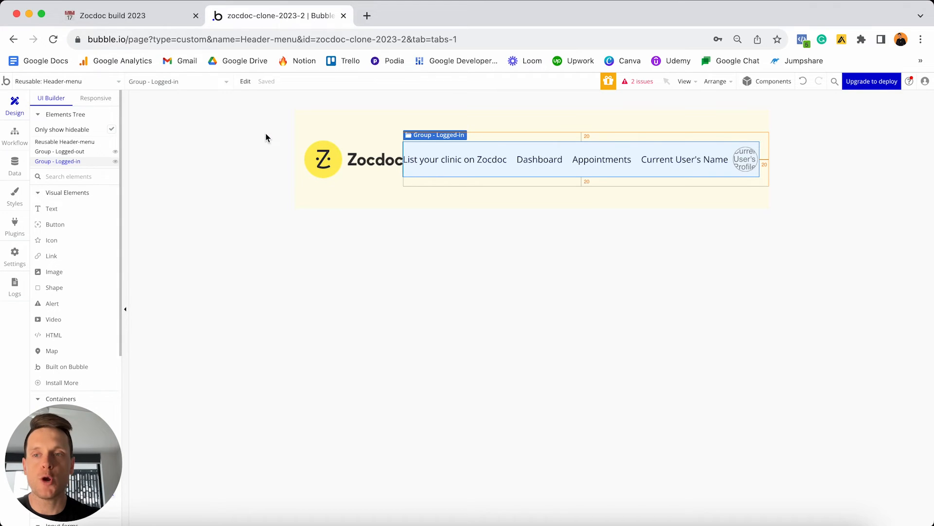
In the Responsive view at 1200 px, show Group - Logged-in and set it to fit width to content.
{"action": "left_click", "coordinate": [96, 98]}
{"action": "left_click", "coordinate": [596, 100]}
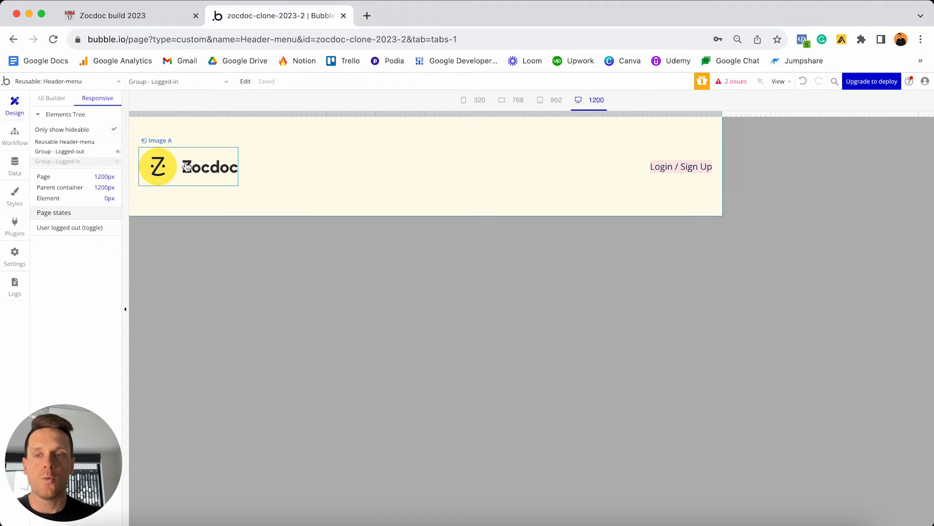
{"action": "left_click", "coordinate": [119, 154]}
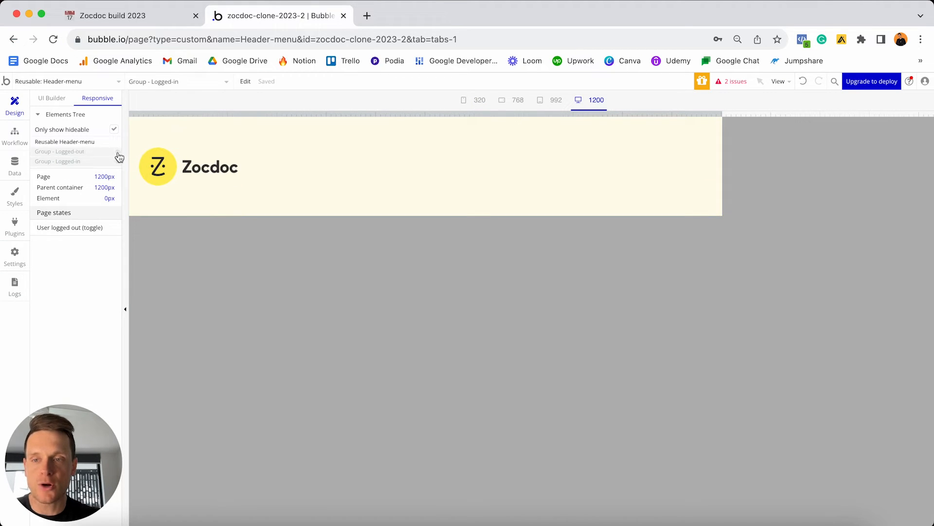
{"action": "left_click", "coordinate": [107, 163]}
{"action": "left_click", "coordinate": [118, 161]}
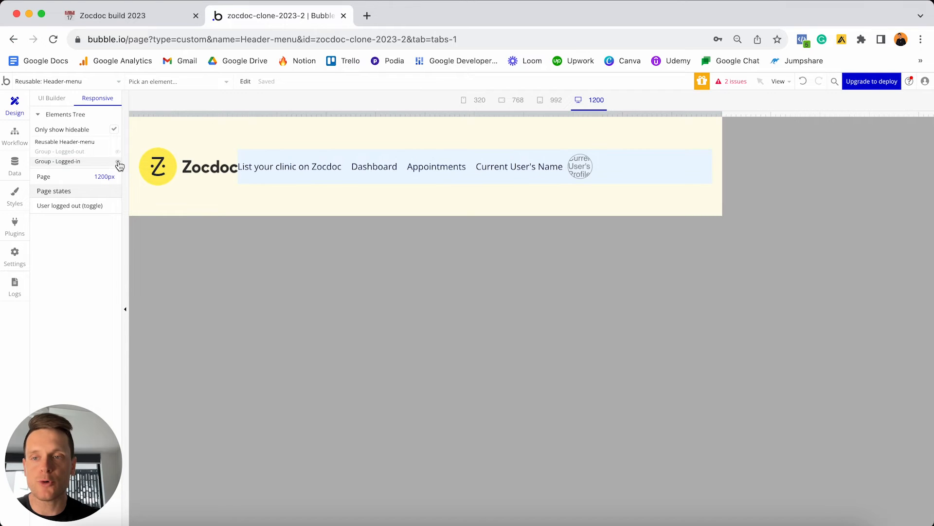
{"action": "double_click", "coordinate": [630, 169]}
{"action": "left_click", "coordinate": [183, 163]}
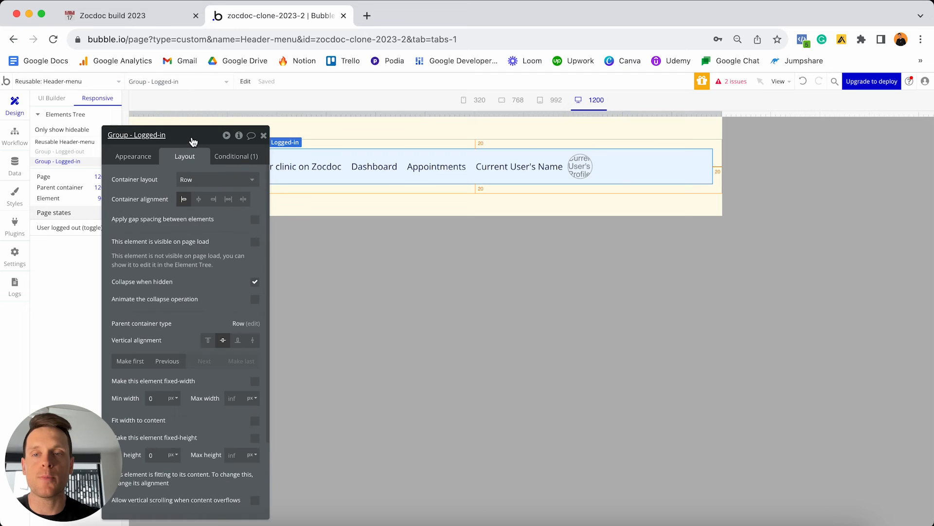
{"action": "left_click_drag", "start_coordinate": [192, 137], "coordinate": [375, 118]}
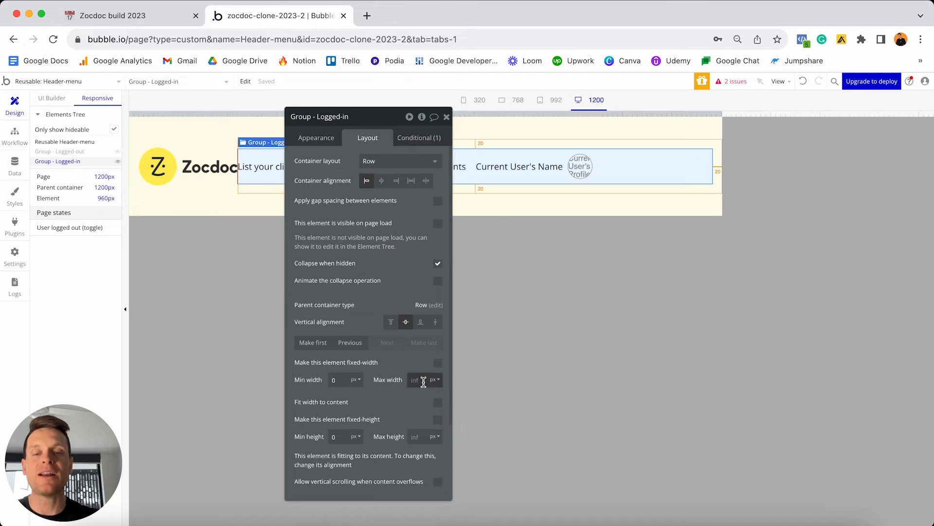
{"action": "left_click", "coordinate": [438, 403]}
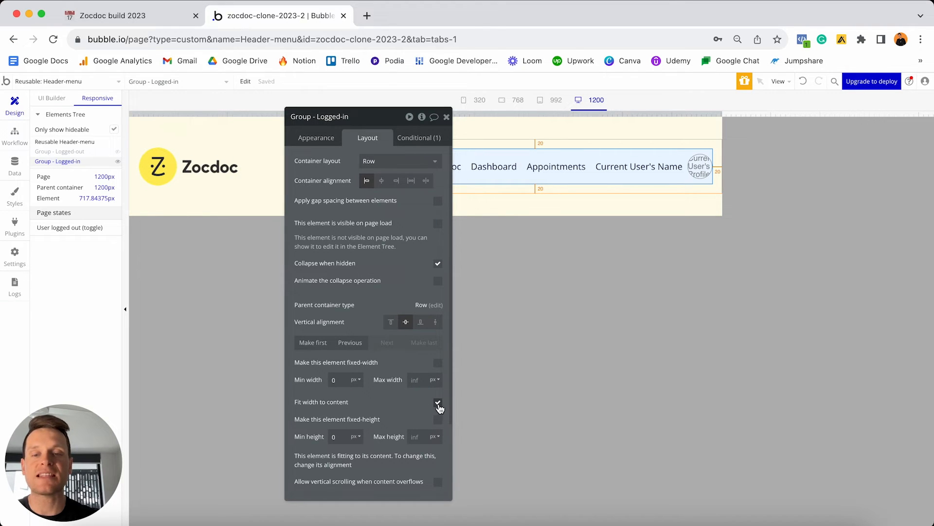
{"action": "left_click", "coordinate": [447, 118]}
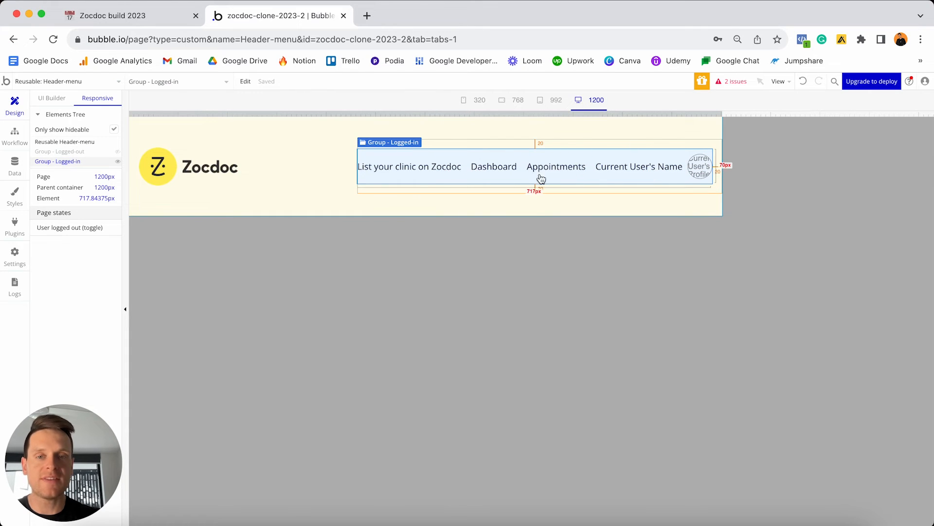
Test the header by widening and narrowing the page, then return to the UI Builder.
{"action": "left_click_drag", "start_coordinate": [724, 114], "coordinate": [884, 105]}
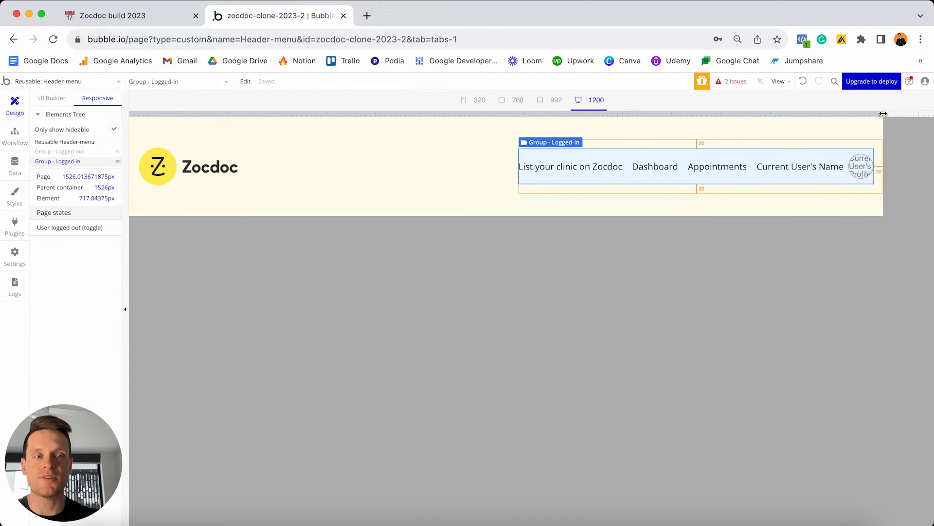
{"action": "left_click_drag", "start_coordinate": [884, 113], "coordinate": [557, 100]}
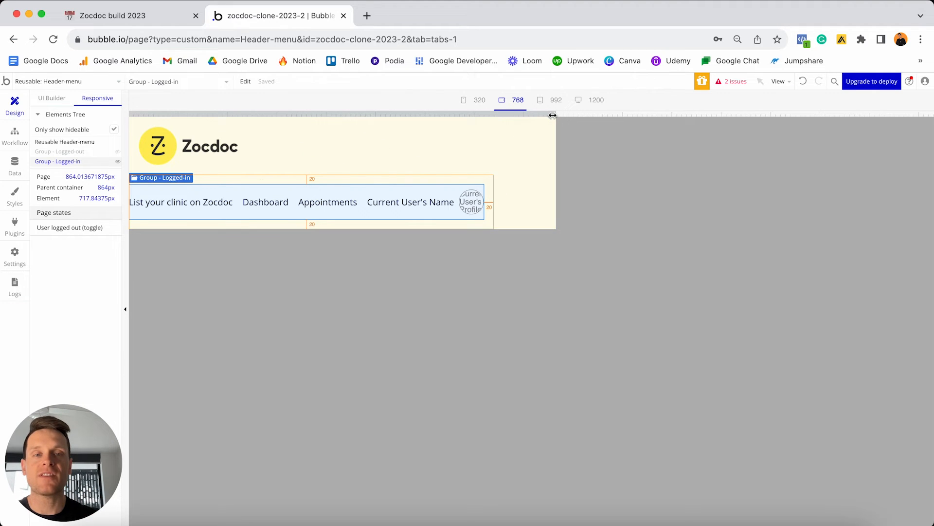
{"action": "left_click", "coordinate": [591, 100]}
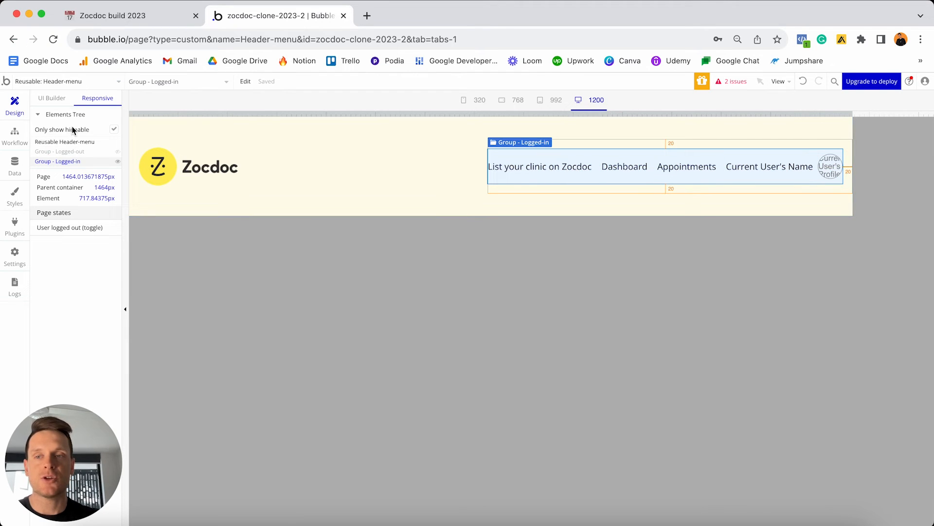
{"action": "left_click", "coordinate": [57, 99]}
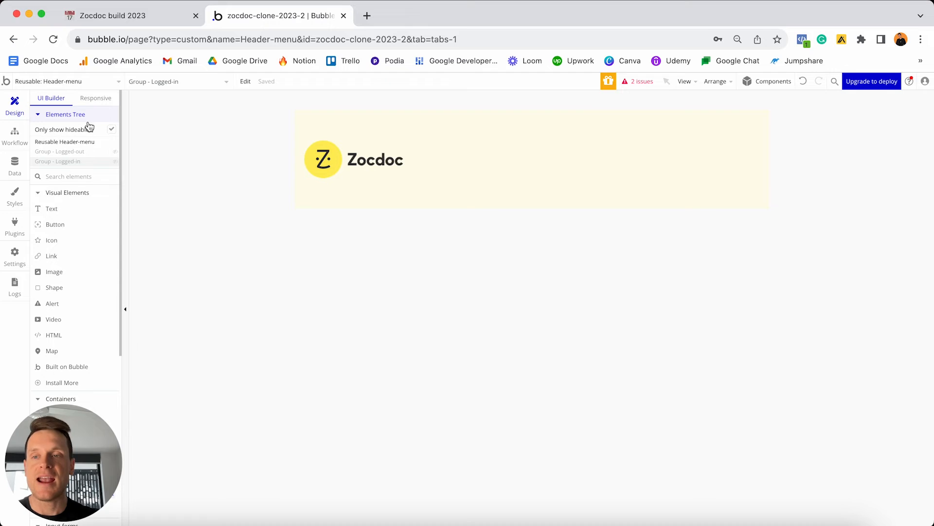
Unhide Group - Logged-in and add a click workflow to the 'List your clinic on Zocdoc' text.
{"action": "mouse_move", "coordinate": [62, 167]}
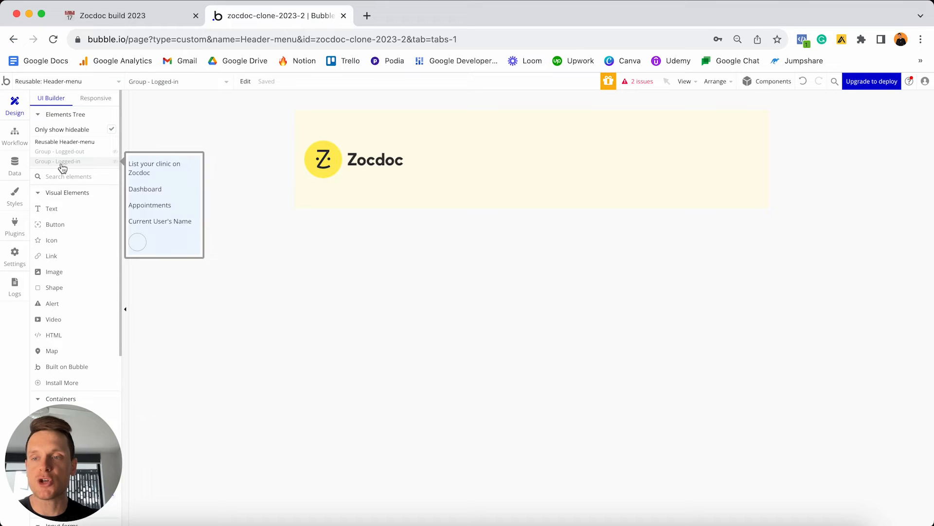
{"action": "left_click", "coordinate": [116, 163]}
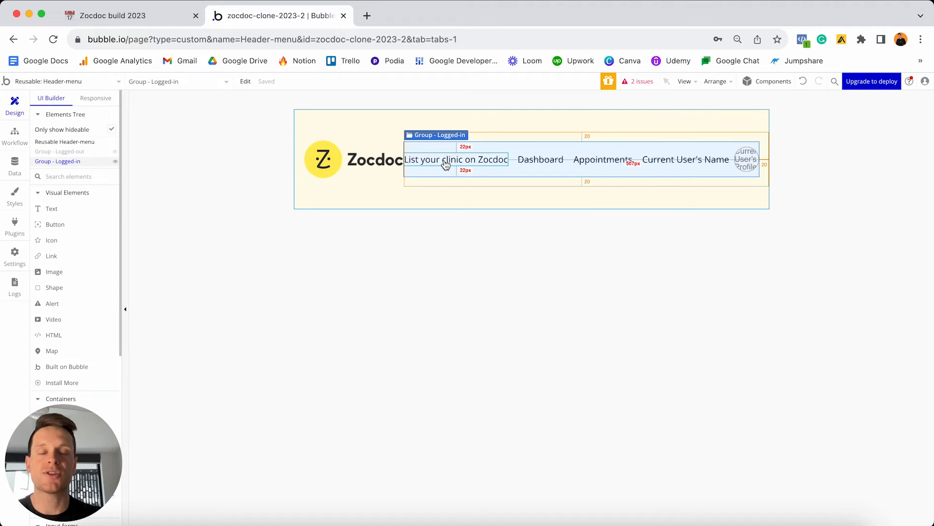
{"action": "left_click", "coordinate": [491, 164]}
{"action": "double_click", "coordinate": [489, 161]}
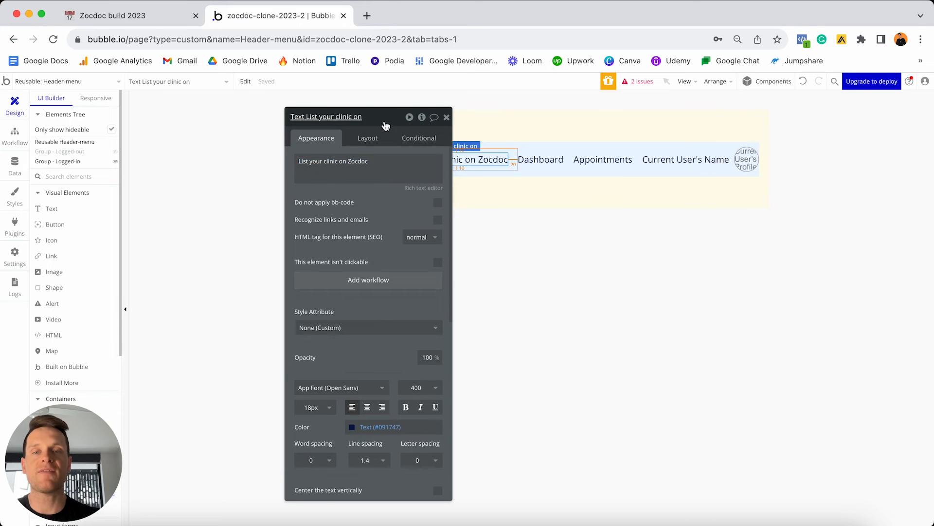
{"action": "left_click_drag", "start_coordinate": [386, 125], "coordinate": [795, 122]}
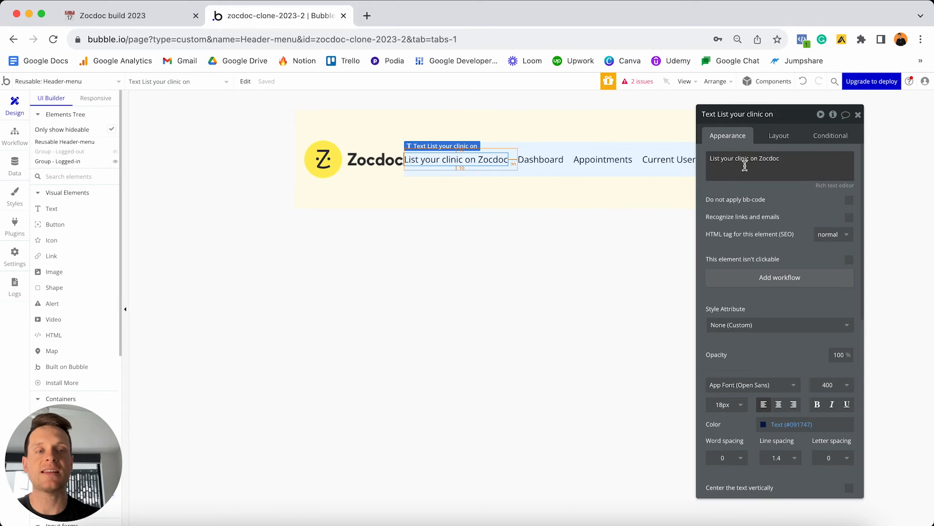
{"action": "left_click", "coordinate": [761, 283]}
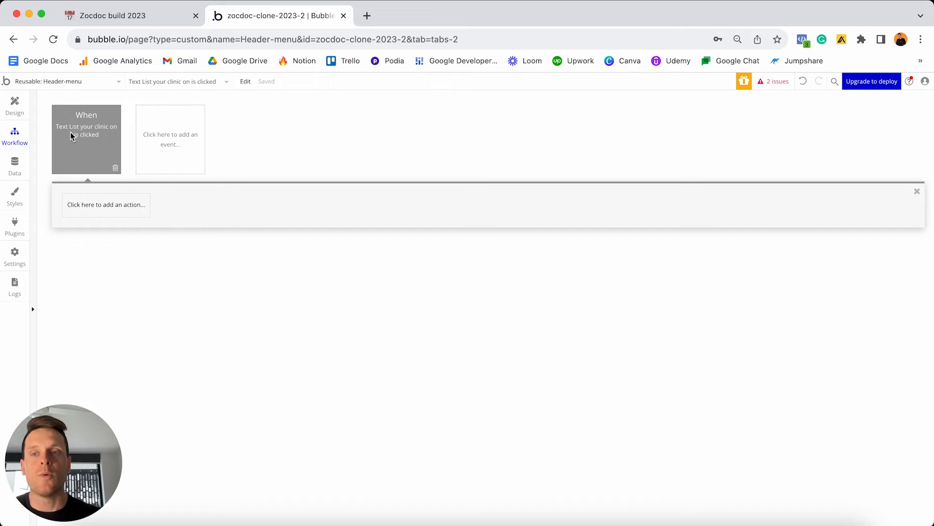
Add a Go to page navigation action to the click workflow.
{"action": "mouse_move", "coordinate": [80, 135]}
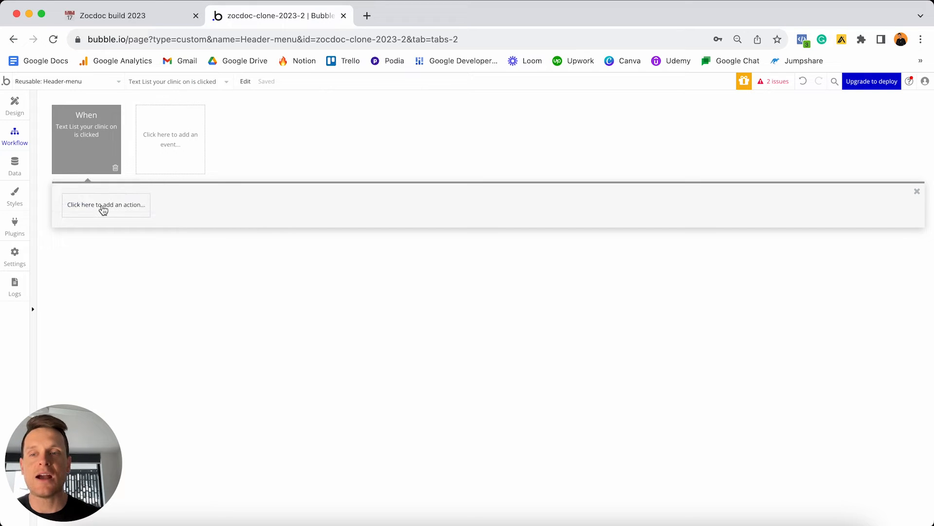
{"action": "left_click", "coordinate": [103, 207]}
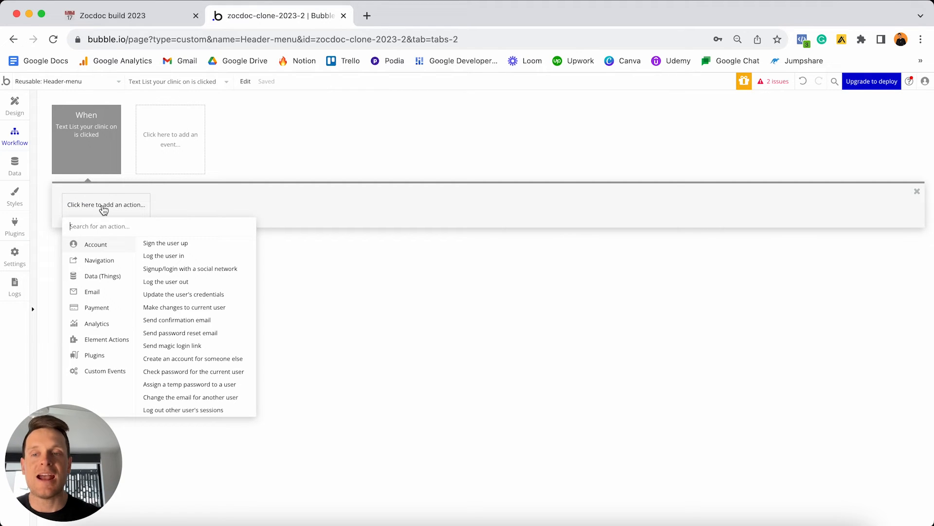
{"action": "mouse_move", "coordinate": [90, 266]}
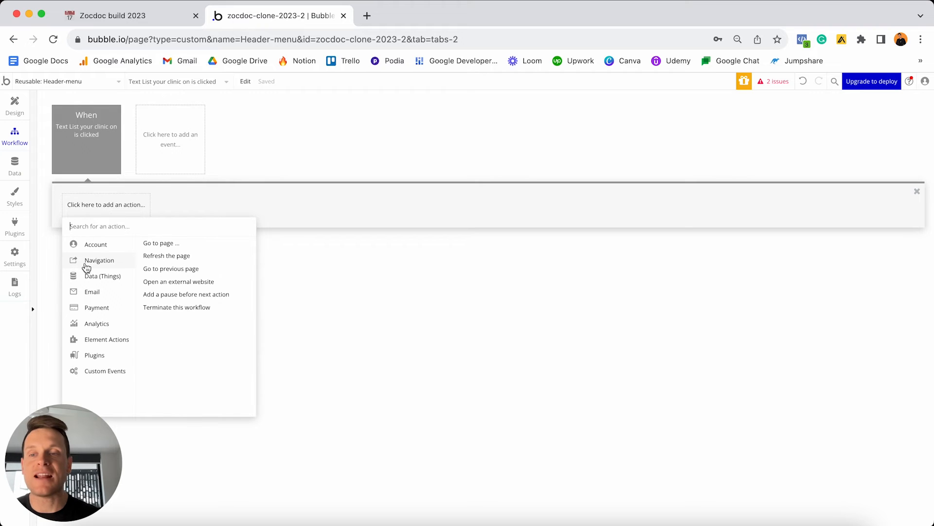
{"action": "left_click", "coordinate": [173, 246]}
{"action": "left_click_drag", "start_coordinate": [733, 141], "coordinate": [497, 158]}
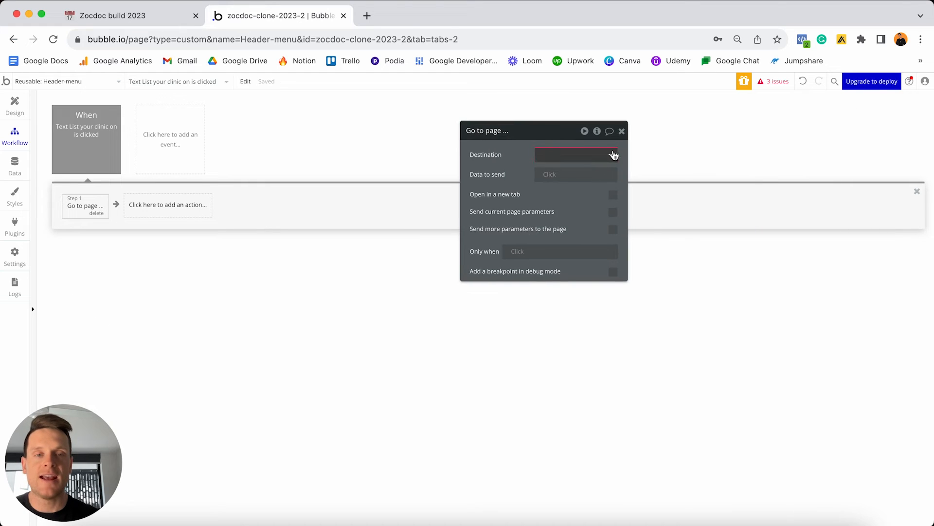
Create a new page named 'manage' and set it as the Go to page destination.
{"action": "left_click", "coordinate": [612, 155]}
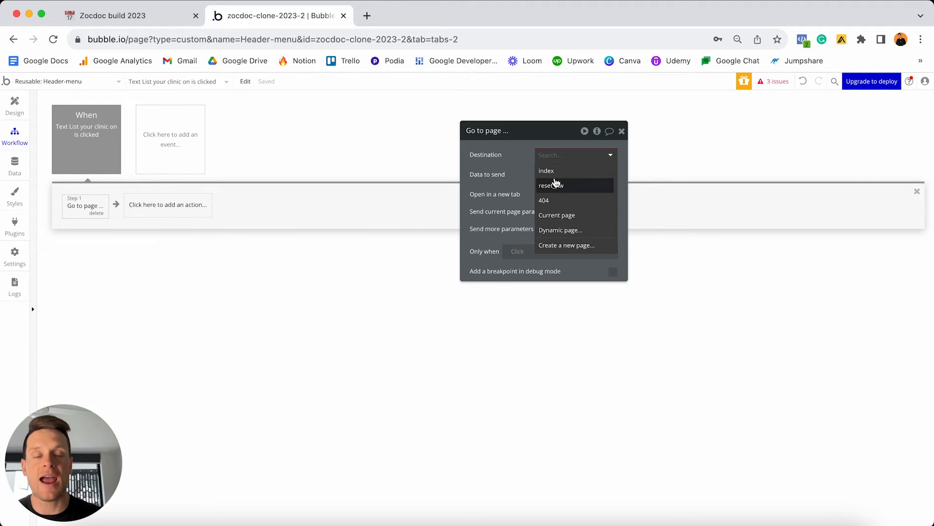
{"action": "left_click", "coordinate": [567, 249]}
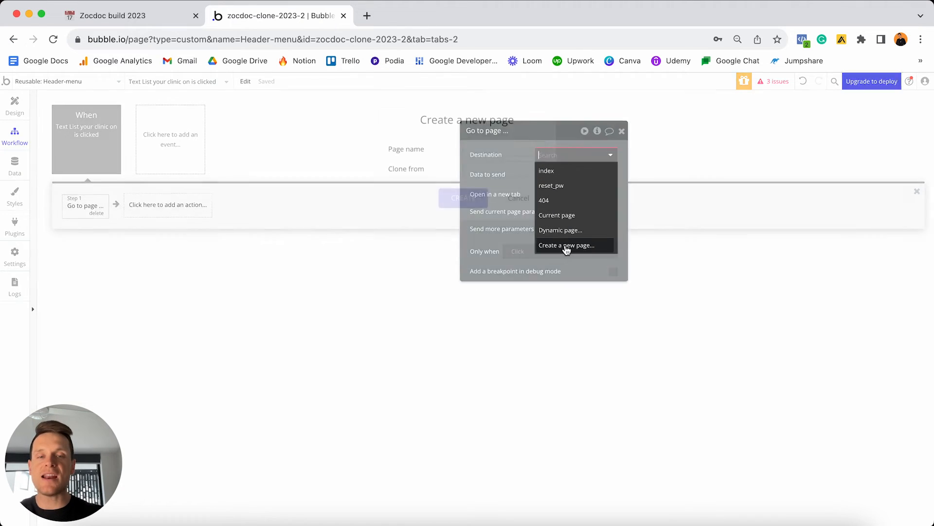
{"action": "left_click", "coordinate": [496, 150]}
{"action": "type", "text": "manage"}
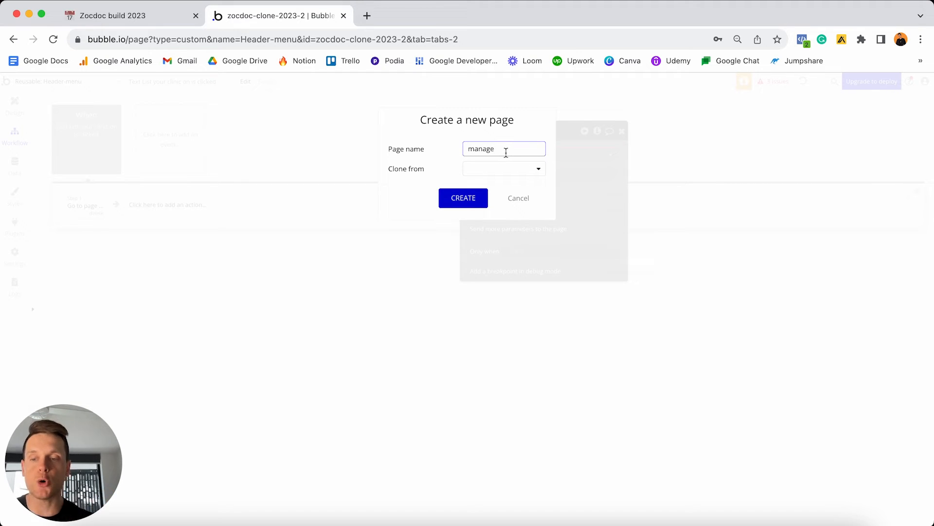
{"action": "left_click", "coordinate": [465, 199]}
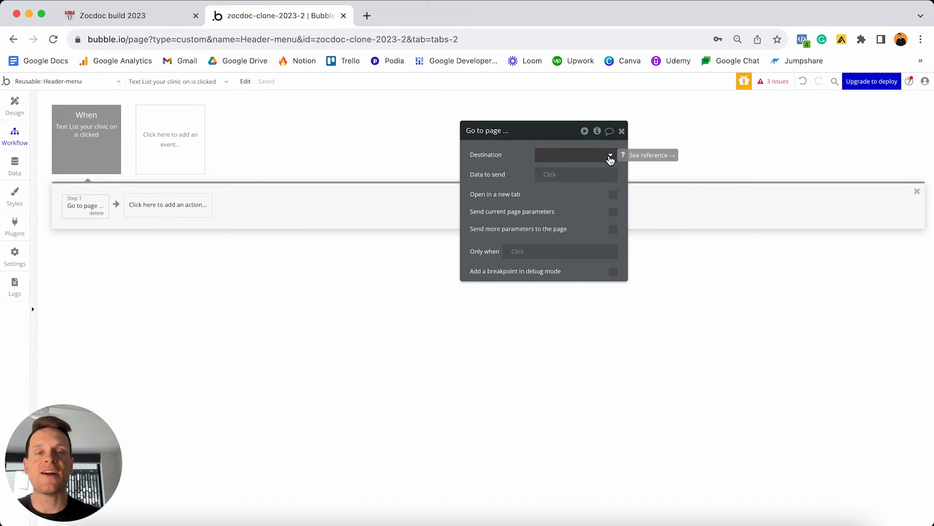
{"action": "left_click", "coordinate": [610, 157]}
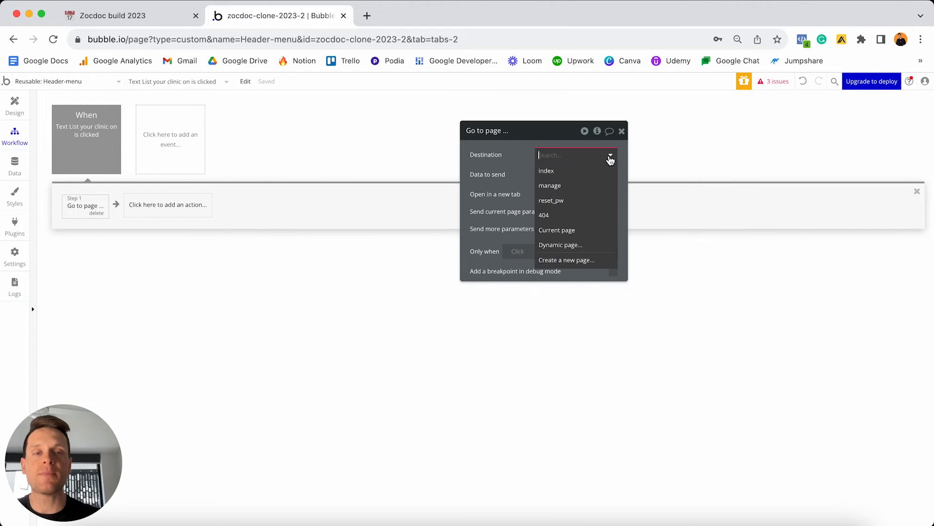
{"action": "left_click", "coordinate": [562, 189]}
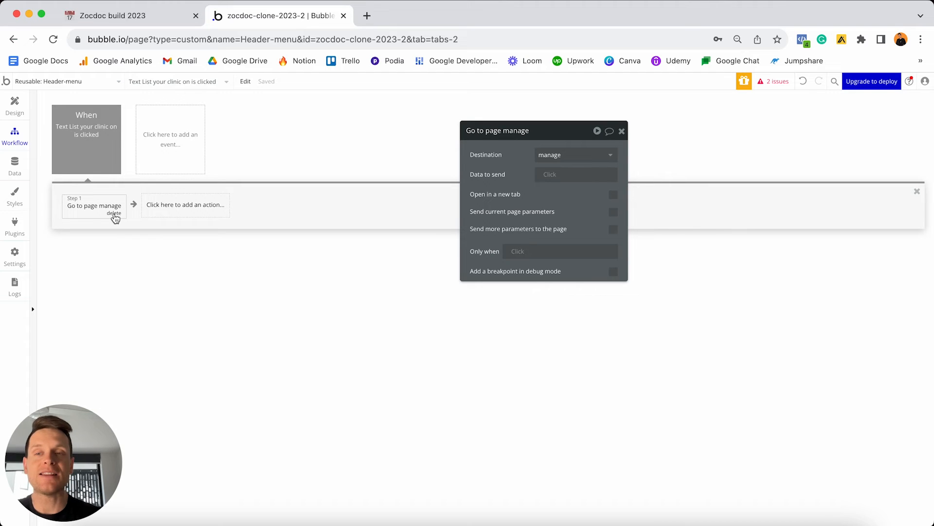
{"action": "left_click", "coordinate": [89, 122]}
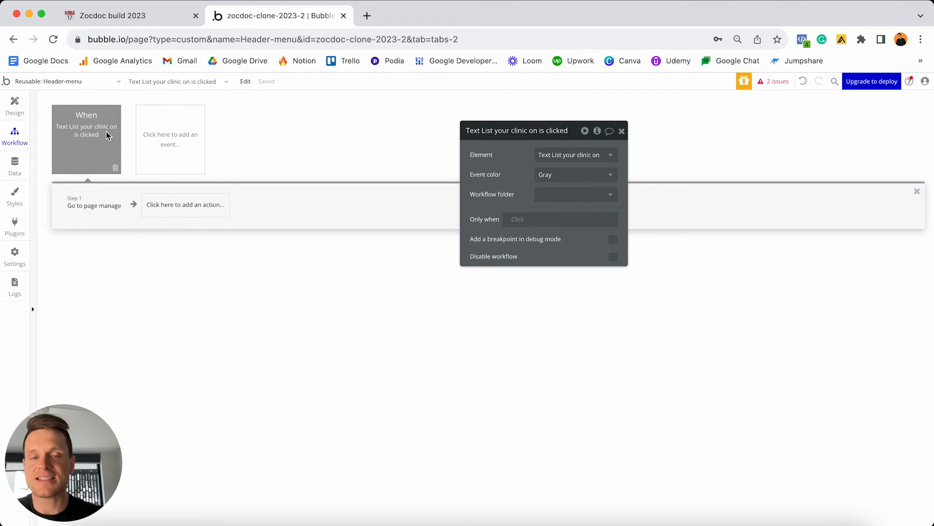
Set the 'List your clinic on' click event colour to Red, then return to the header design.
{"action": "left_click", "coordinate": [540, 174]}
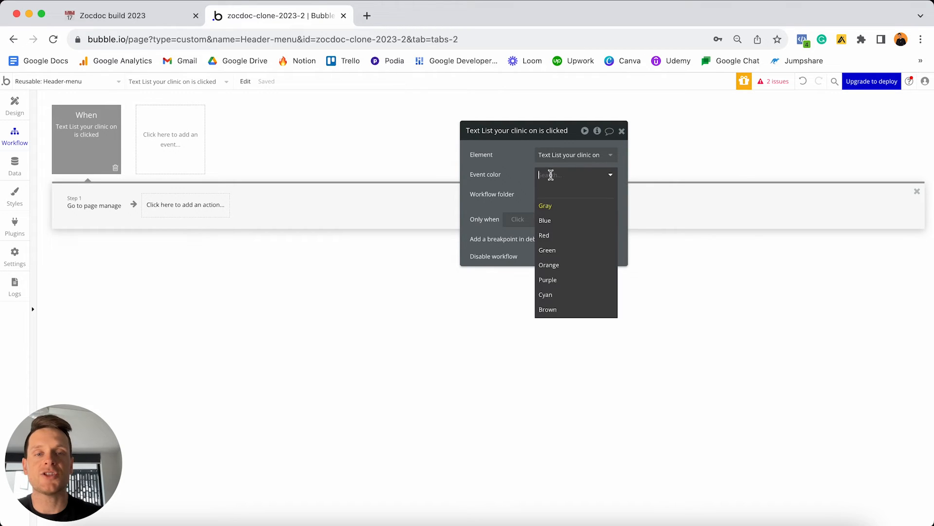
{"action": "left_click", "coordinate": [555, 237]}
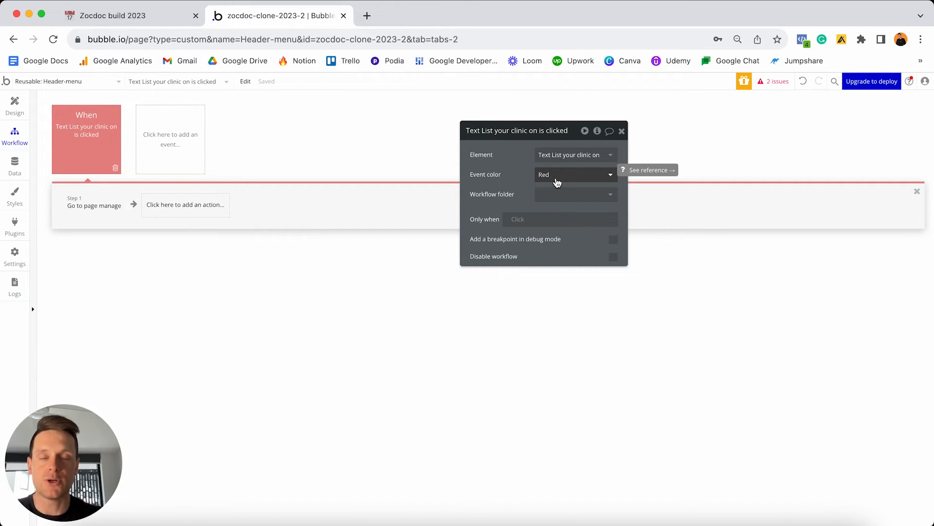
{"action": "left_click", "coordinate": [15, 106]}
Add a click workflow on the Dashboard text with a Go to page action.
{"action": "double_click", "coordinate": [543, 158]}
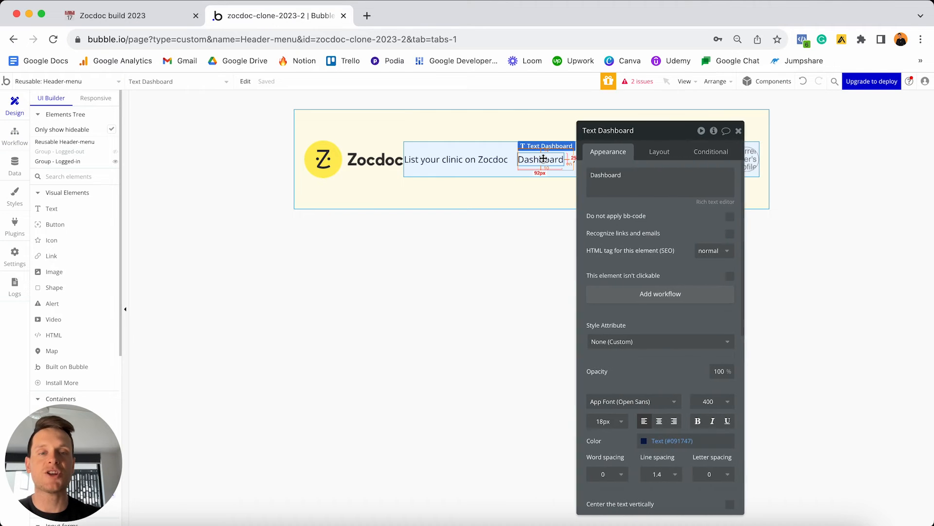
{"action": "left_click", "coordinate": [638, 295]}
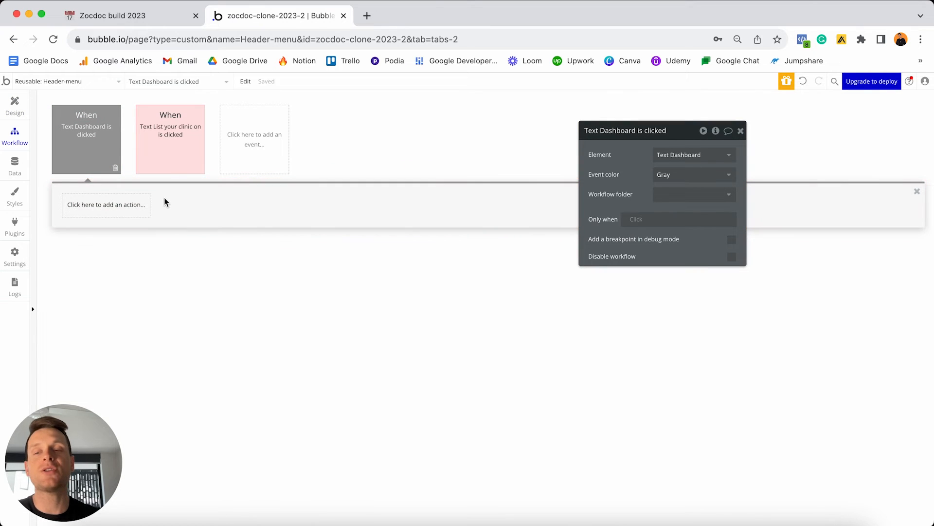
{"action": "left_click", "coordinate": [117, 208]}
{"action": "mouse_move", "coordinate": [105, 262]}
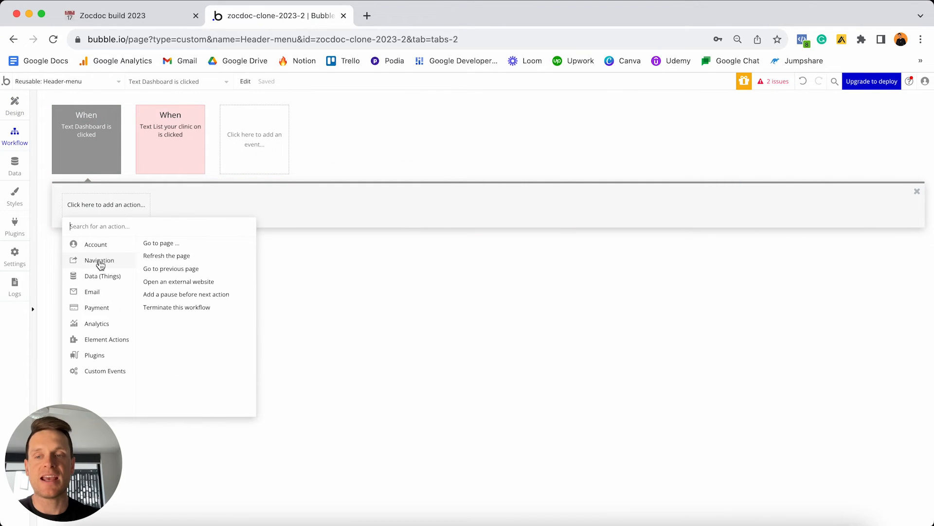
{"action": "left_click", "coordinate": [161, 243]}
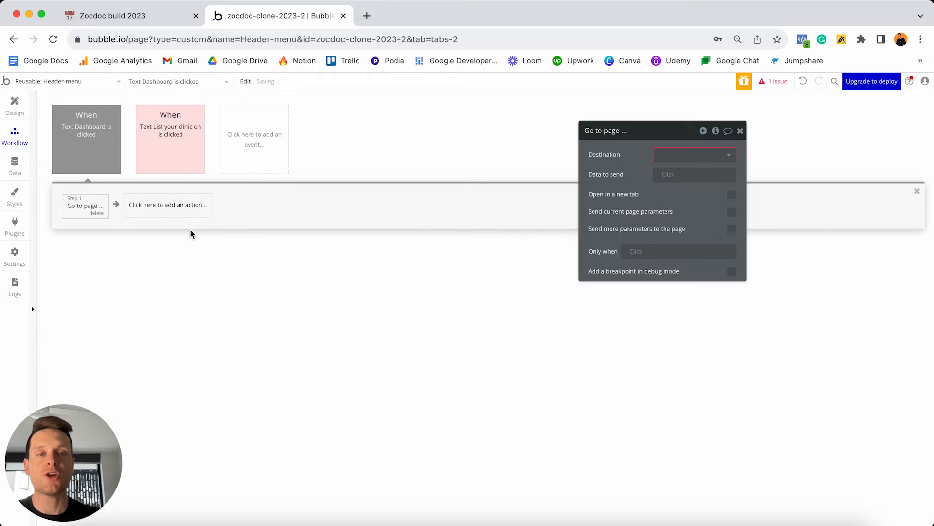
Create a new page named 'dashboard' and set it as the destination.
{"action": "left_click", "coordinate": [685, 156]}
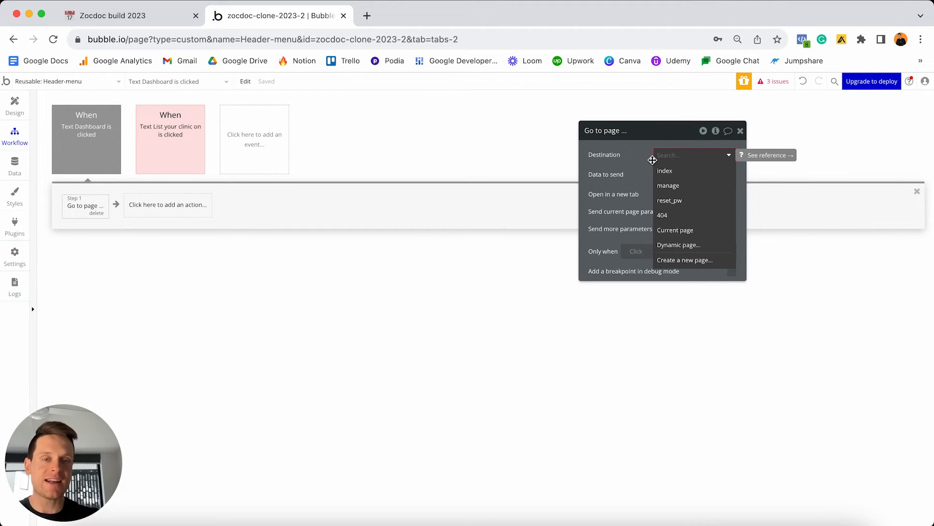
{"action": "left_click", "coordinate": [680, 262]}
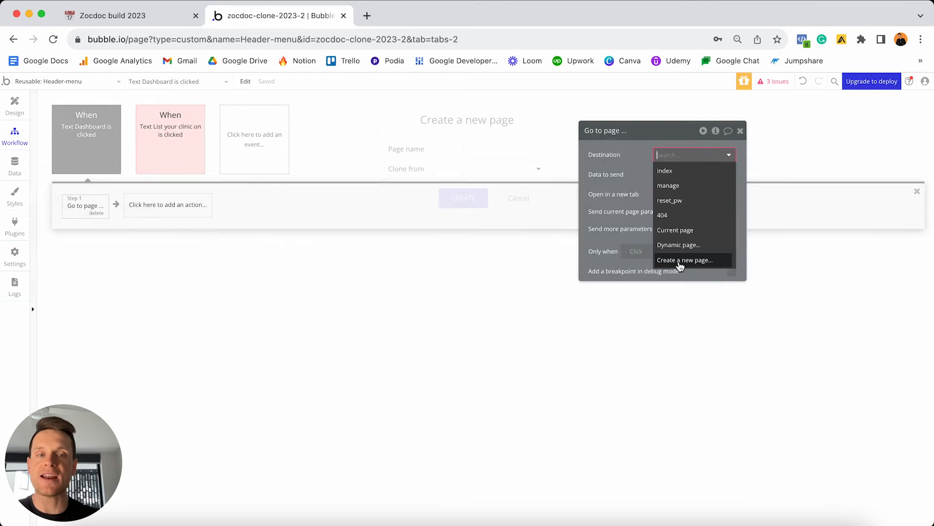
{"action": "left_click", "coordinate": [507, 150]}
{"action": "type", "text": "d"}
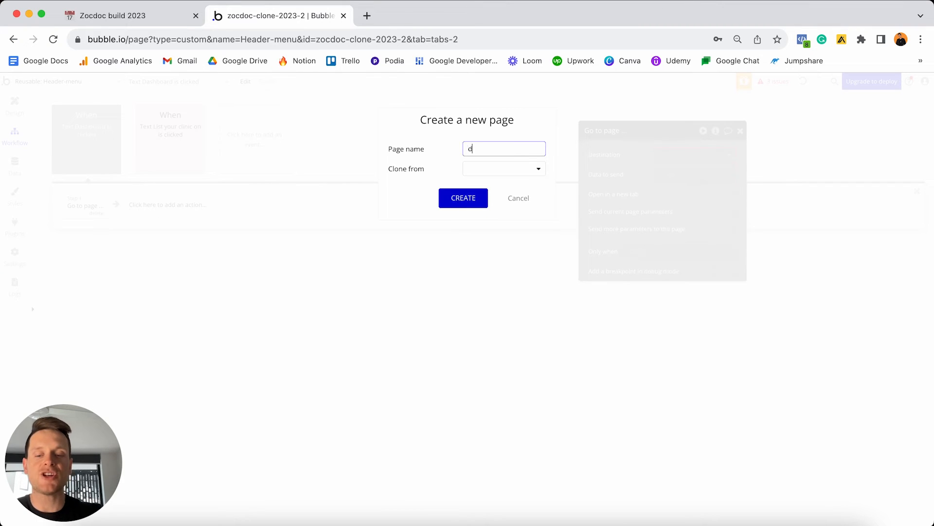
{"action": "type", "text": "ashboard"}
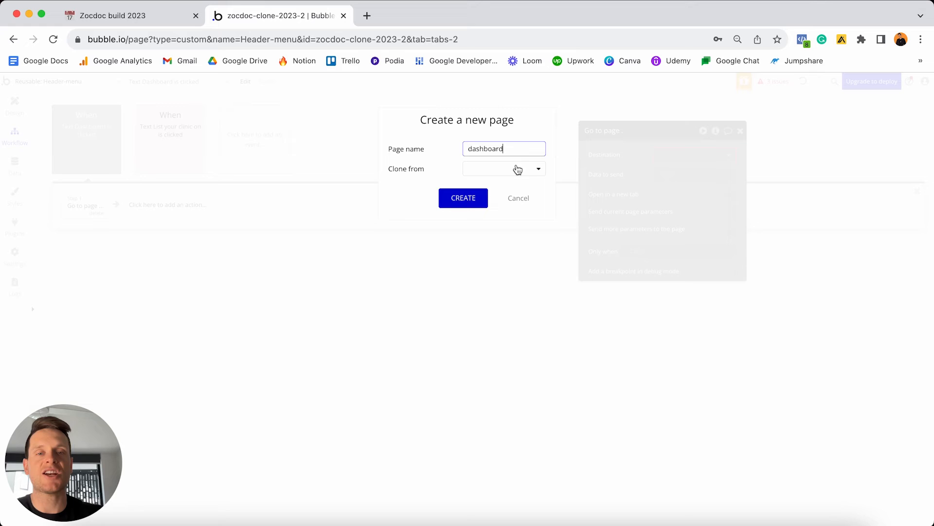
{"action": "left_click", "coordinate": [471, 199]}
{"action": "left_click", "coordinate": [729, 155]}
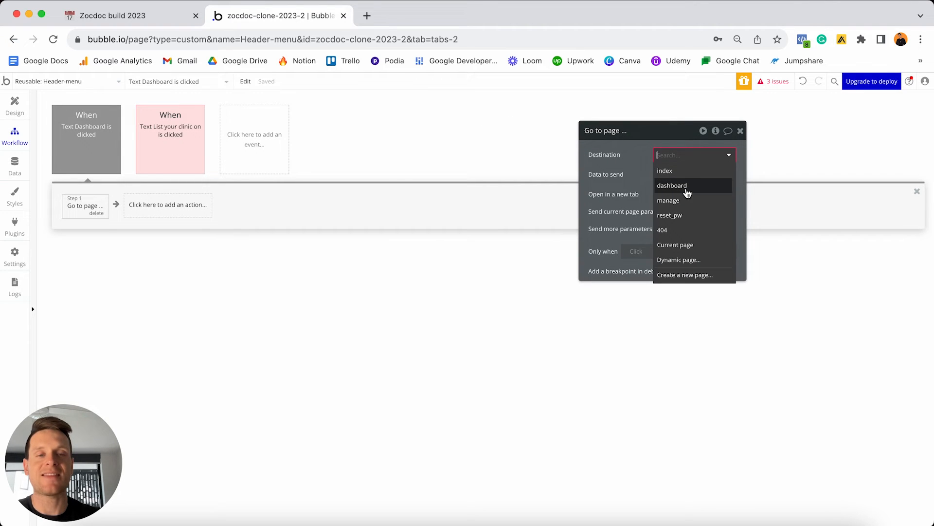
{"action": "left_click", "coordinate": [687, 190]}
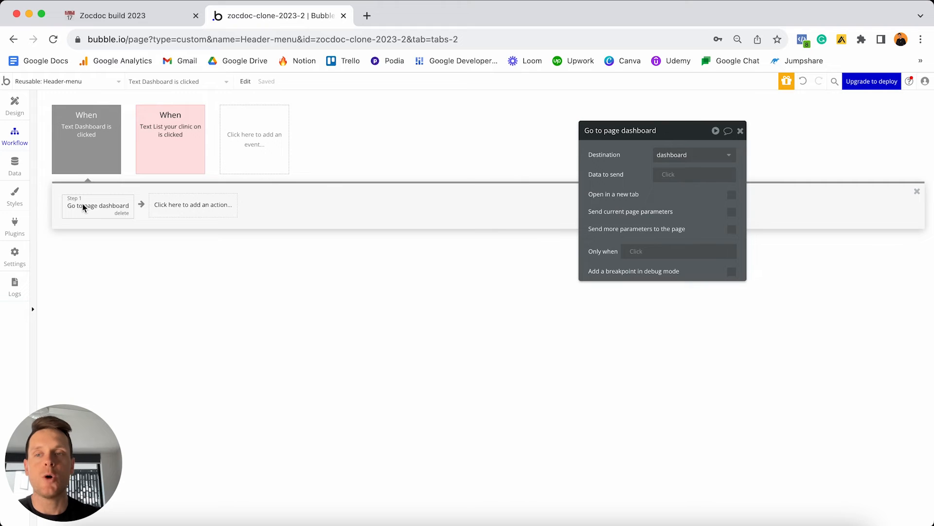
Colour the Dashboard click workflow red and return to the header design.
{"action": "left_click", "coordinate": [86, 142]}
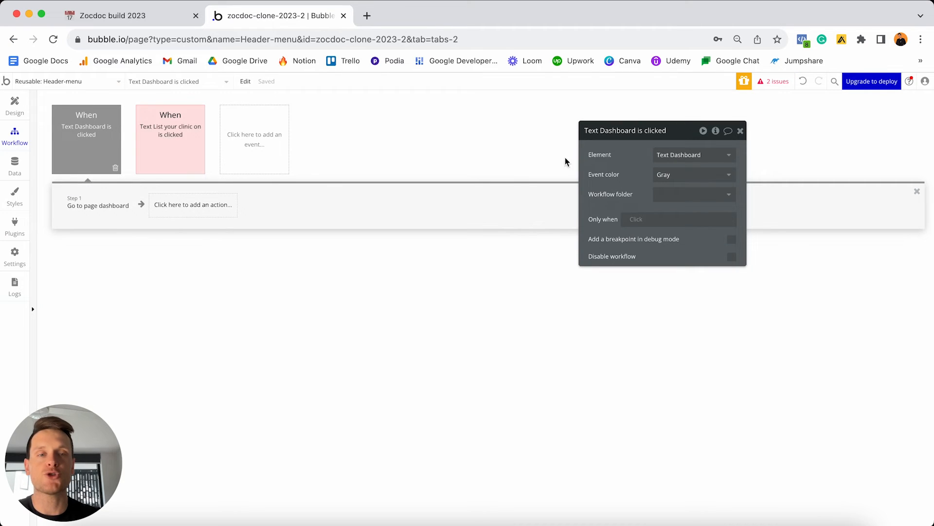
{"action": "left_click", "coordinate": [686, 177]}
{"action": "left_click", "coordinate": [685, 235]}
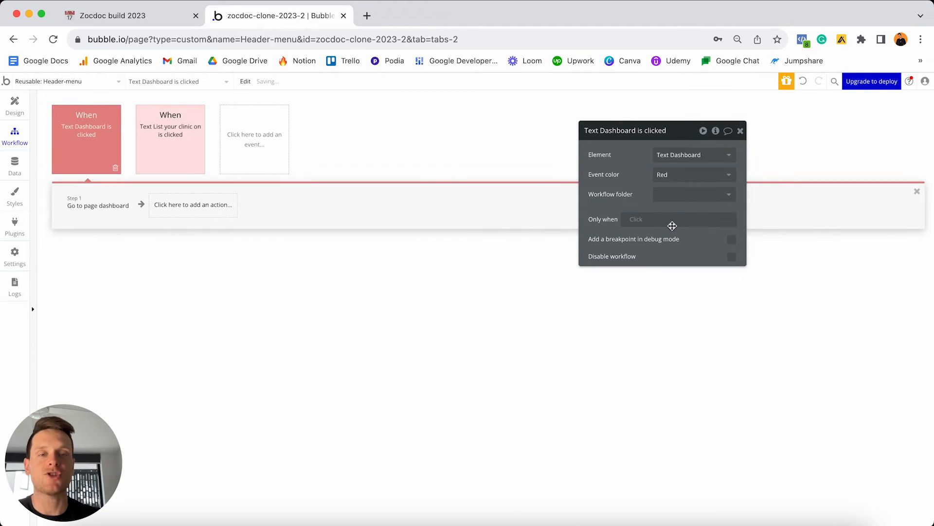
{"action": "left_click", "coordinate": [15, 104]}
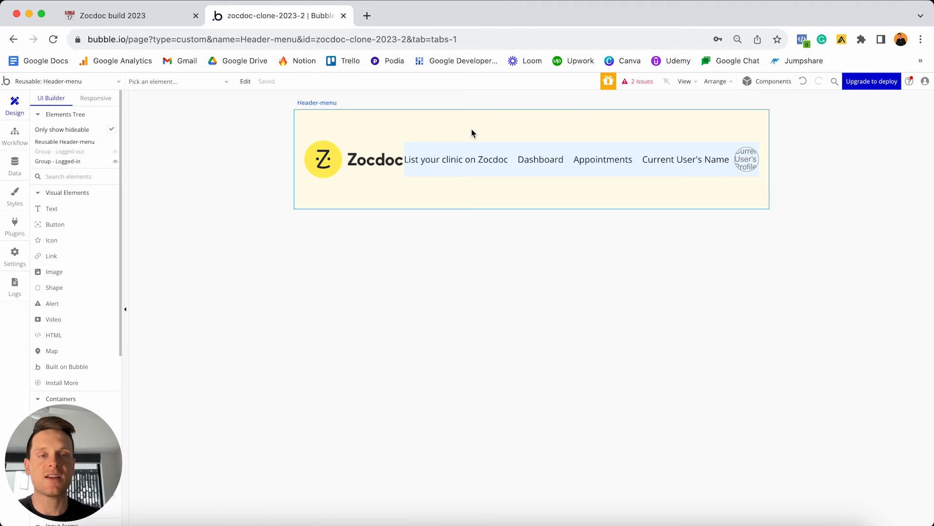
Add a click workflow on the Appointments text with a Go to page action.
{"action": "double_click", "coordinate": [607, 164]}
{"action": "left_click_drag", "start_coordinate": [641, 134], "coordinate": [366, 116]}
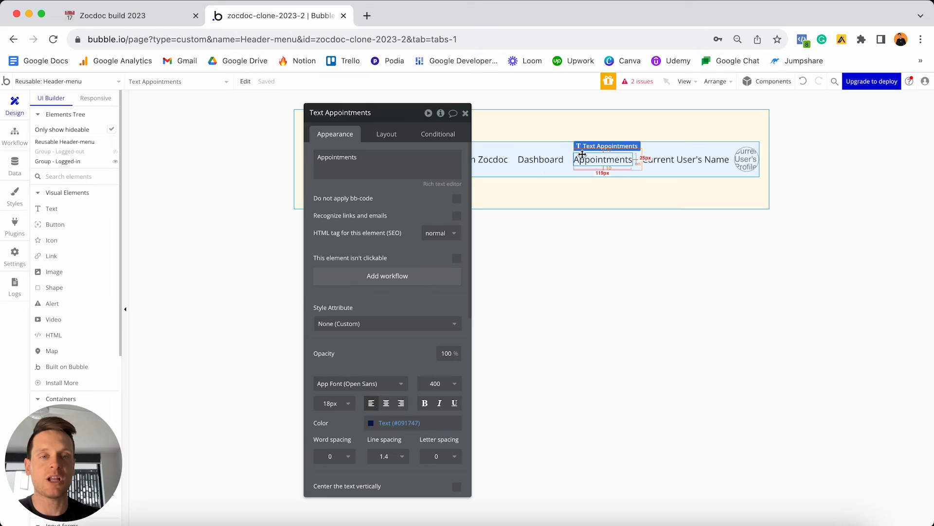
{"action": "left_click", "coordinate": [387, 276]}
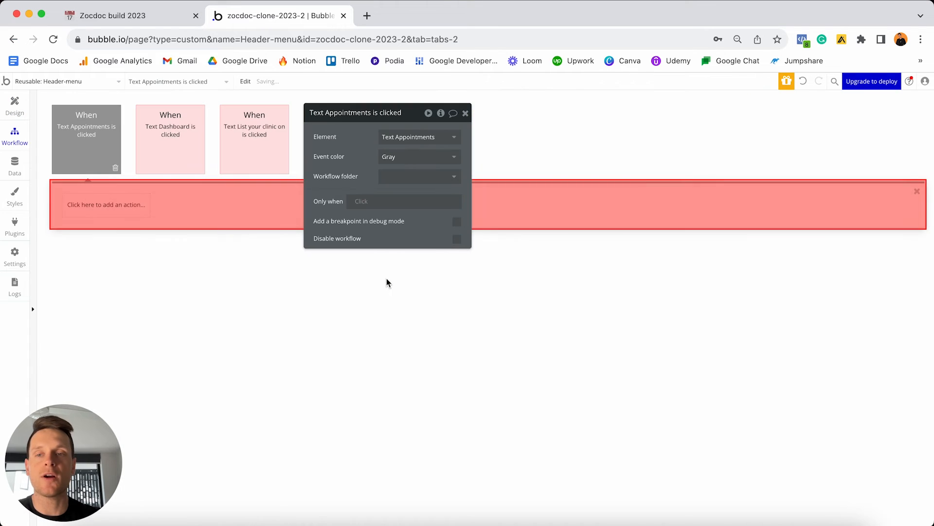
{"action": "left_click", "coordinate": [107, 207]}
{"action": "mouse_move", "coordinate": [100, 263]}
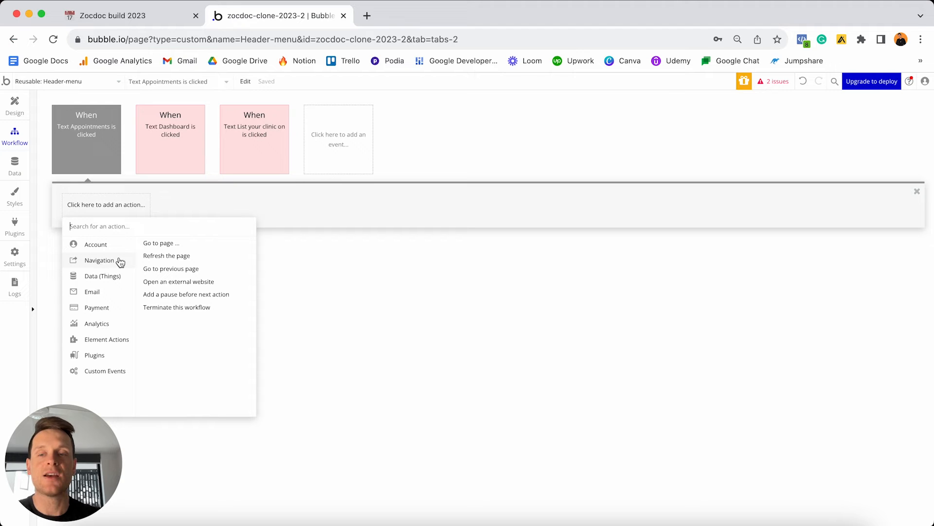
{"action": "left_click", "coordinate": [165, 243]}
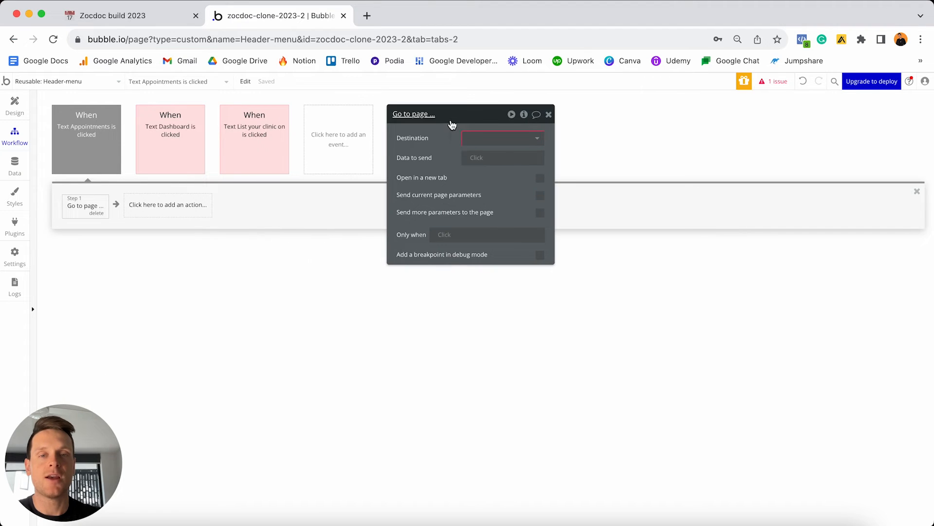
Create a new 'activity' page and set it as the Go to page destination.
{"action": "left_click", "coordinate": [541, 141]}
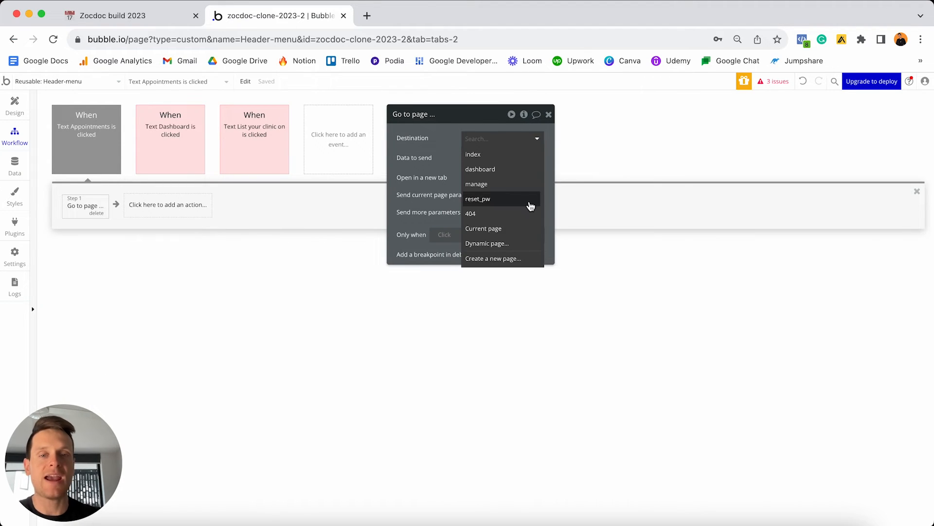
{"action": "left_click", "coordinate": [504, 259]}
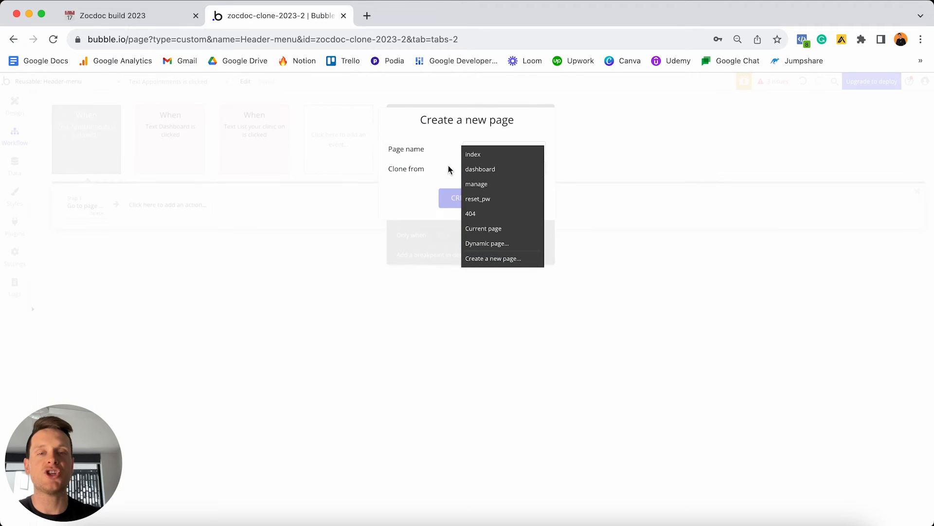
{"action": "left_click", "coordinate": [480, 148]}
{"action": "type", "text": "activity"}
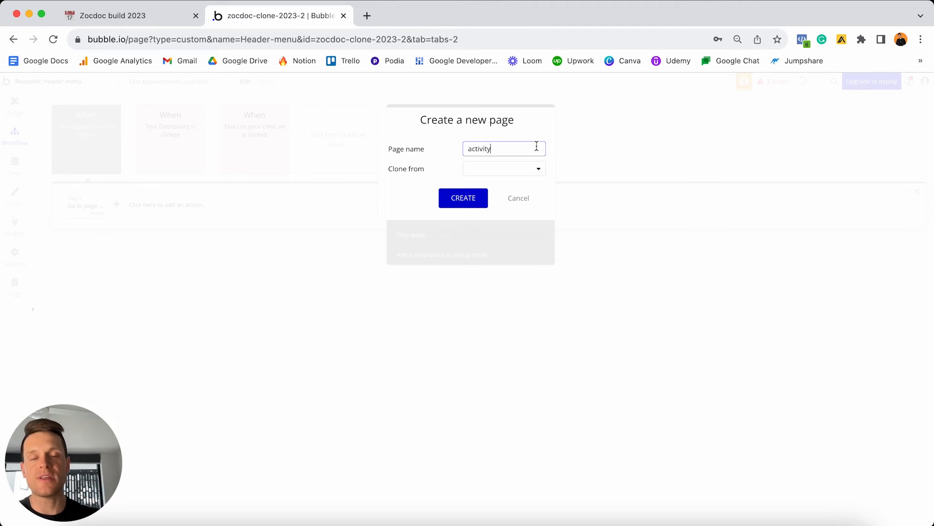
{"action": "left_click", "coordinate": [461, 202]}
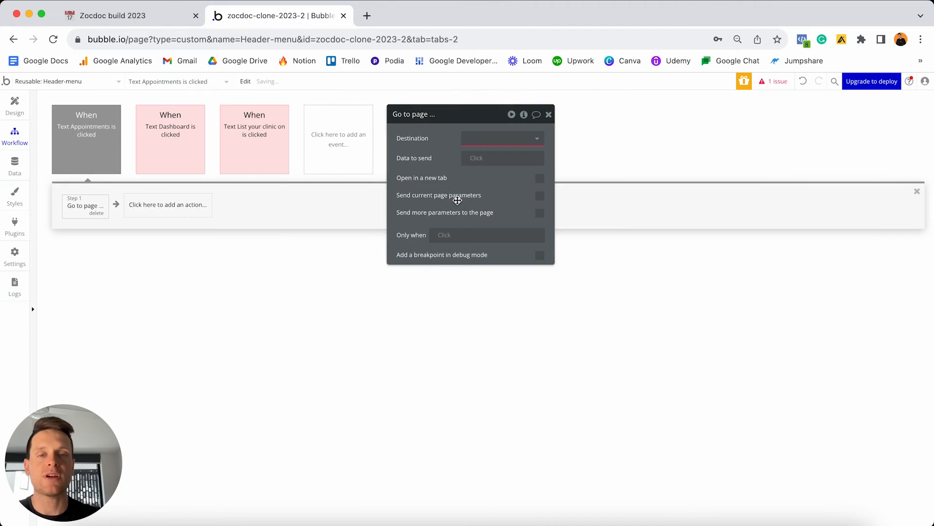
{"action": "left_click", "coordinate": [543, 140]}
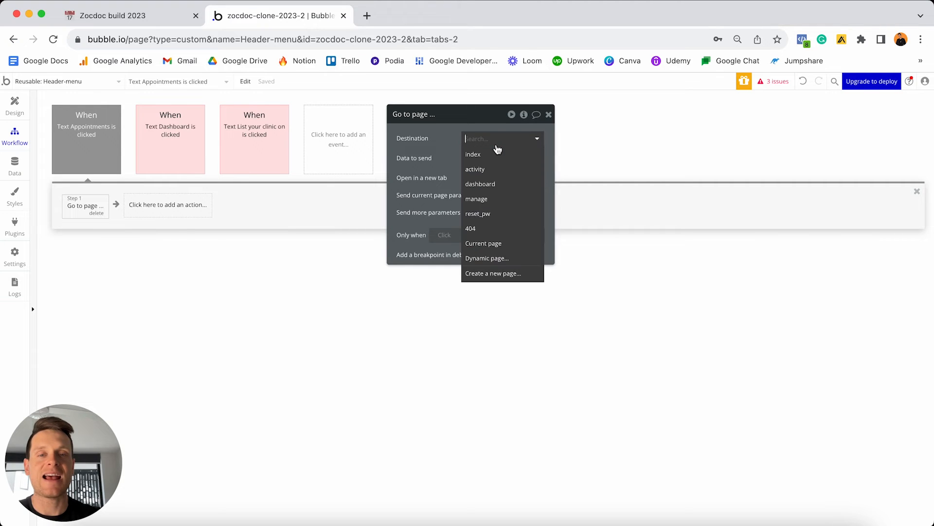
{"action": "left_click", "coordinate": [490, 168]}
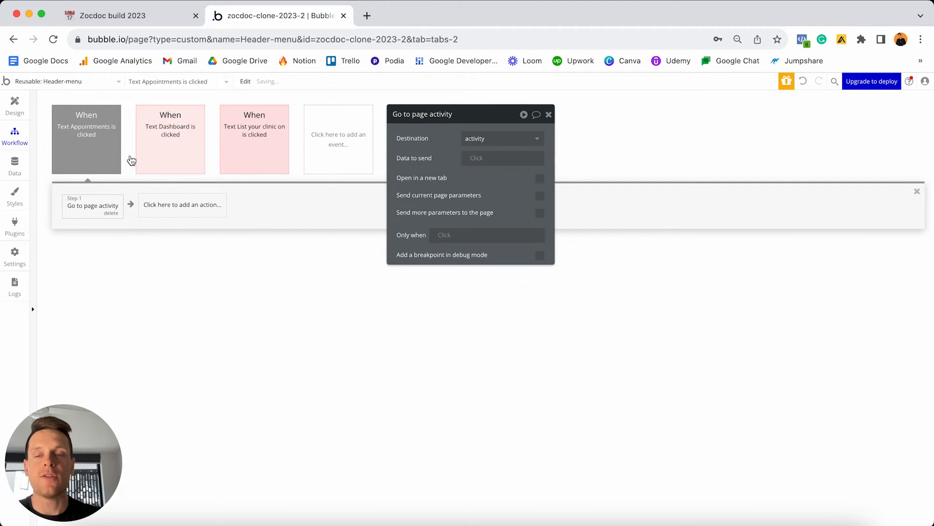
Colour the Appointments click workflow red and return to the header design.
{"action": "left_click", "coordinate": [89, 134]}
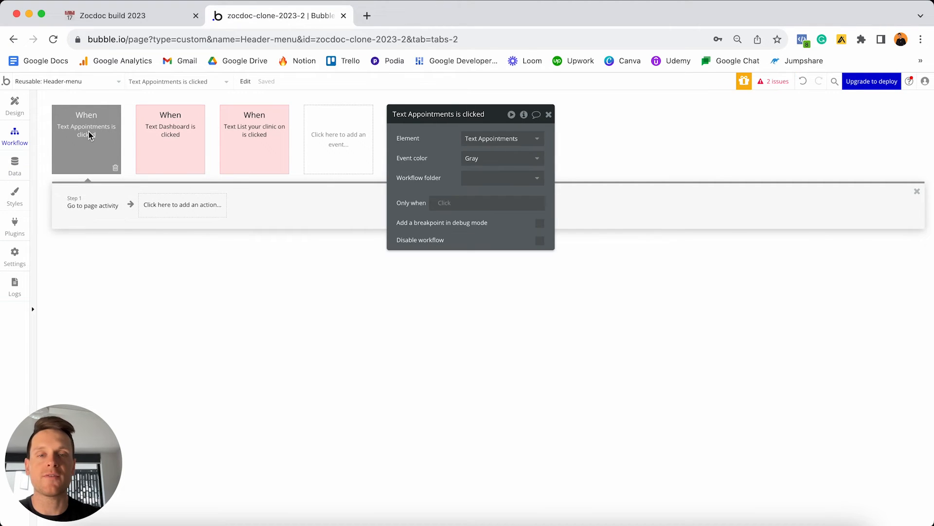
{"action": "left_click", "coordinate": [489, 159]}
{"action": "left_click", "coordinate": [477, 219]}
{"action": "left_click", "coordinate": [15, 105]}
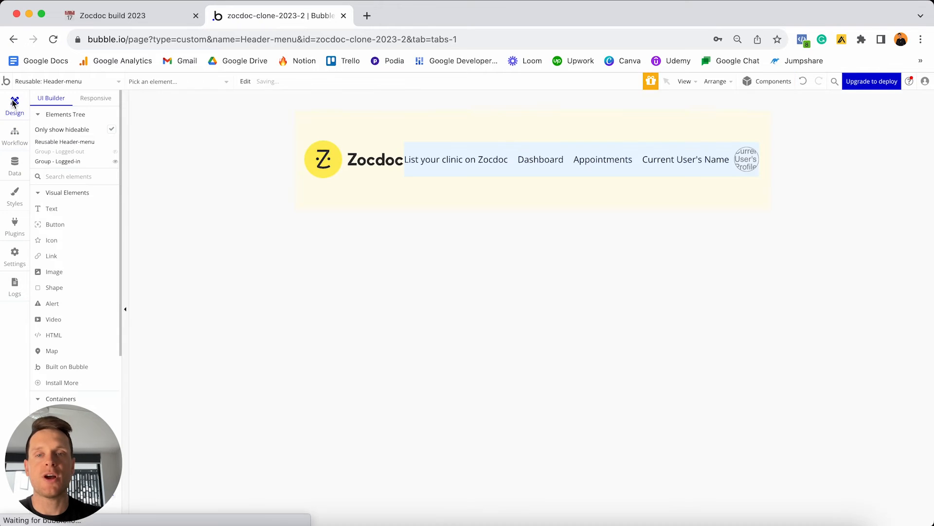
Add a click workflow on Current User's Name with a Go to page action.
{"action": "double_click", "coordinate": [673, 160]}
{"action": "left_click", "coordinate": [471, 298]}
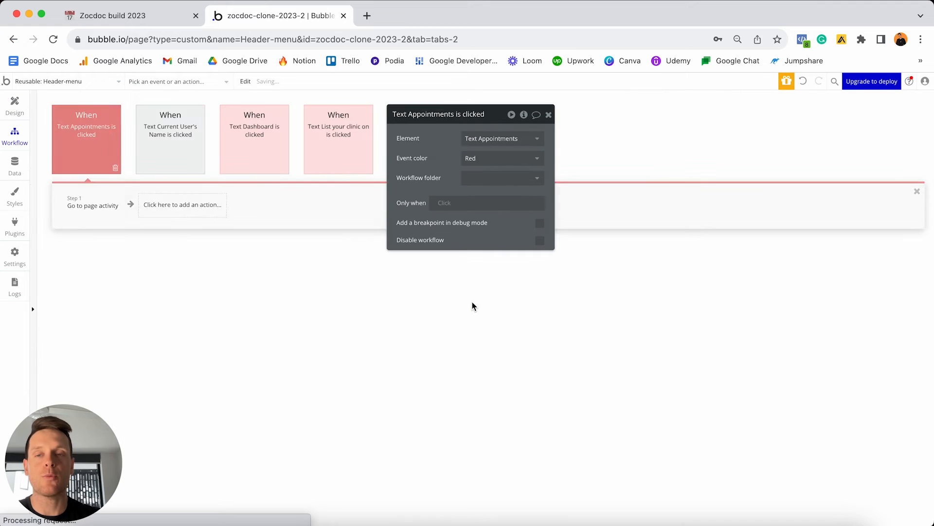
{"action": "left_click_drag", "start_coordinate": [439, 122], "coordinate": [521, 126]}
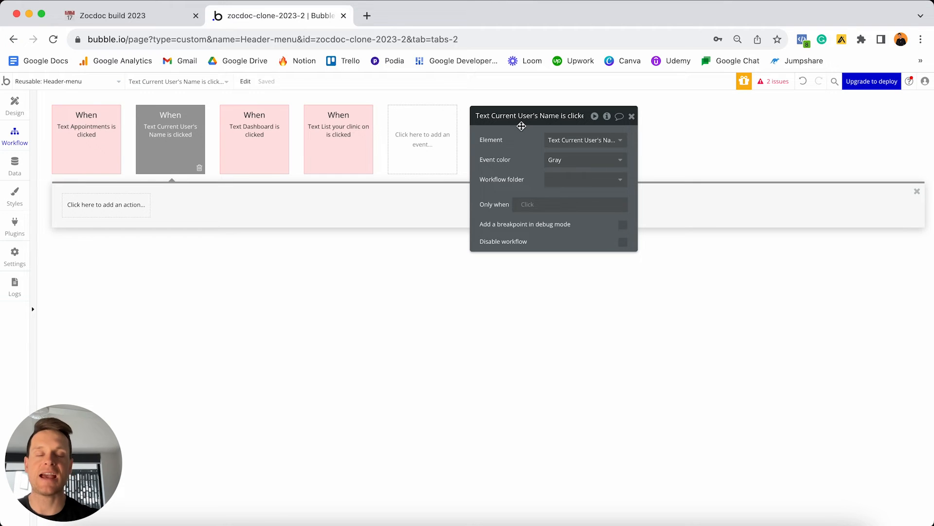
{"action": "left_click", "coordinate": [124, 211]}
{"action": "mouse_move", "coordinate": [99, 263]}
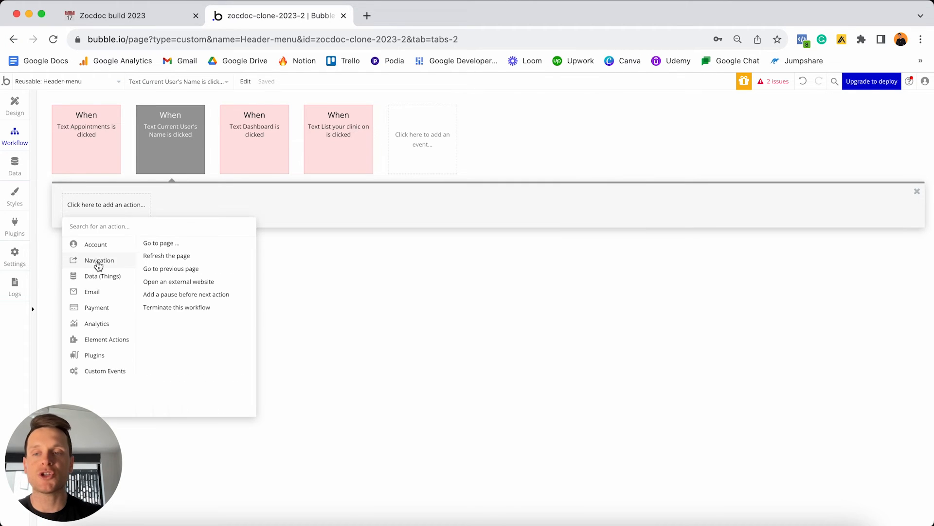
{"action": "left_click", "coordinate": [163, 243]}
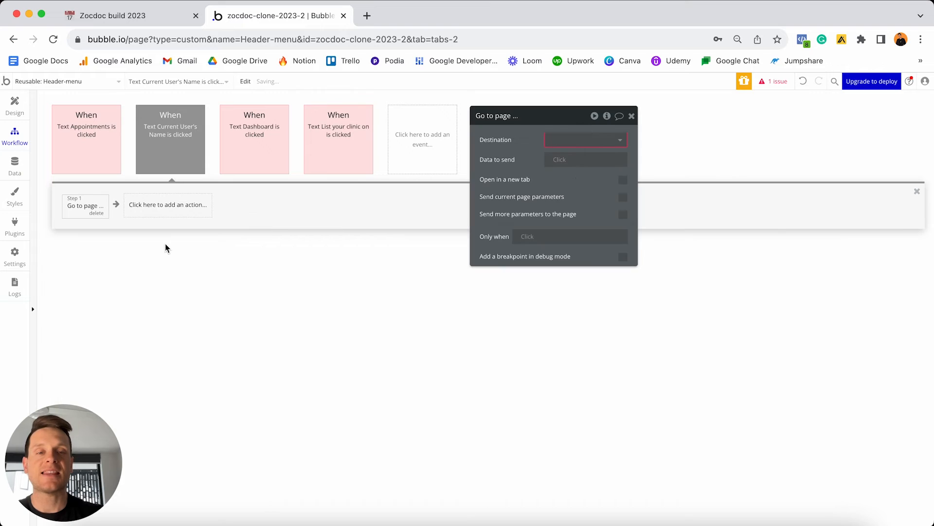
Create a new 'settings' page and set it as the destination.
{"action": "left_click", "coordinate": [619, 140]}
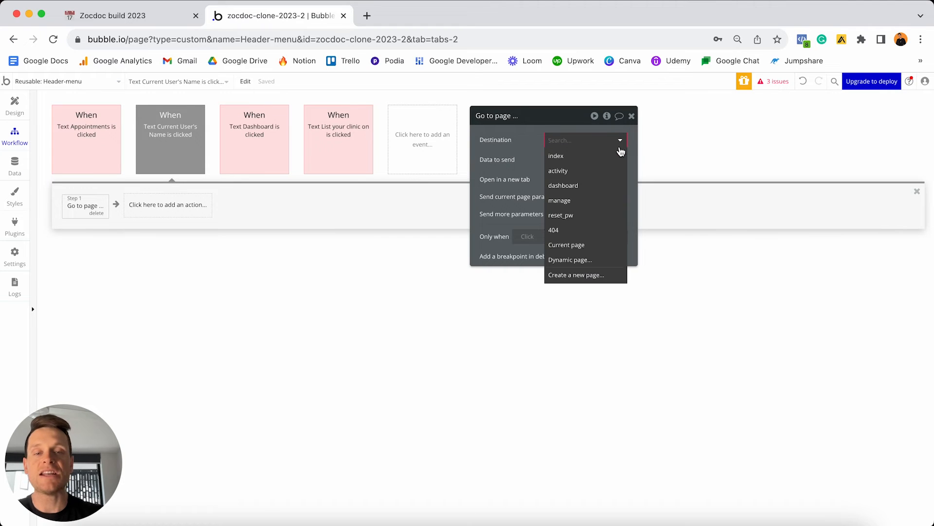
{"action": "left_click", "coordinate": [578, 275]}
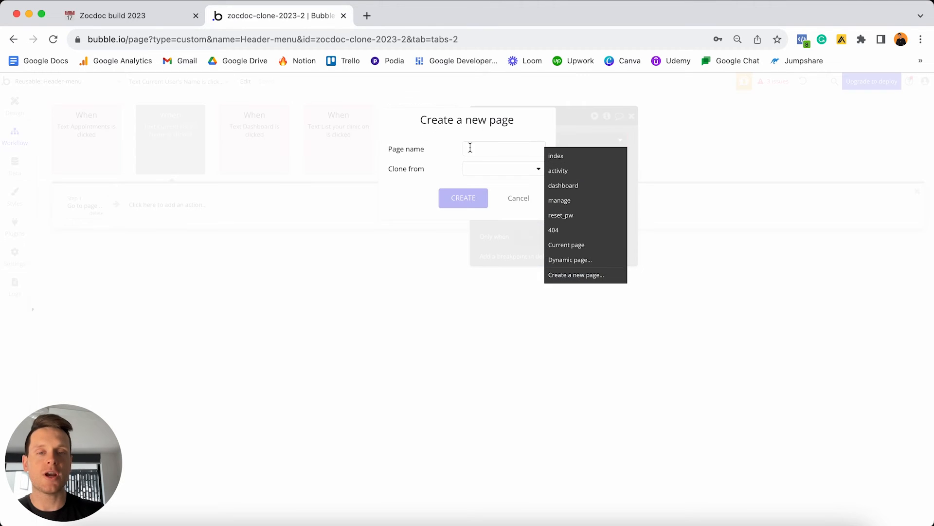
{"action": "type", "text": "se"}
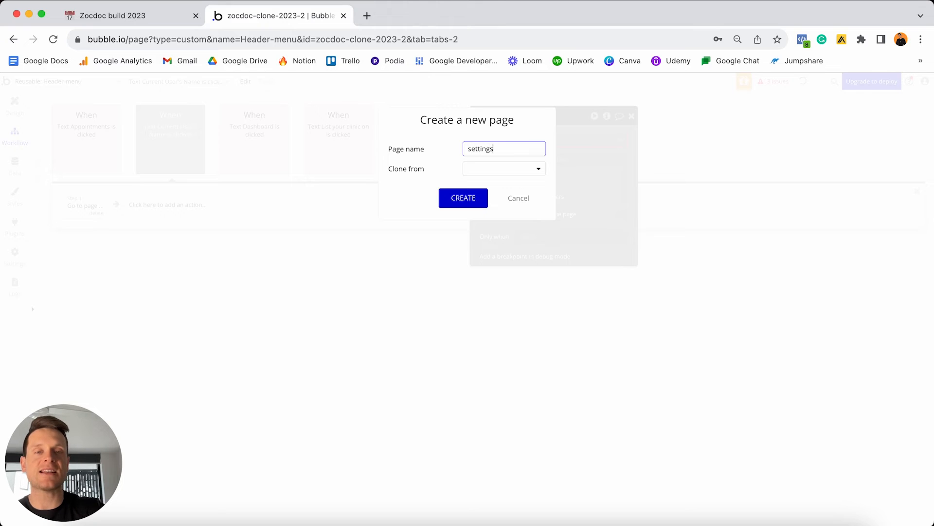
{"action": "type", "text": "ttings"}
{"action": "left_click", "coordinate": [475, 199]}
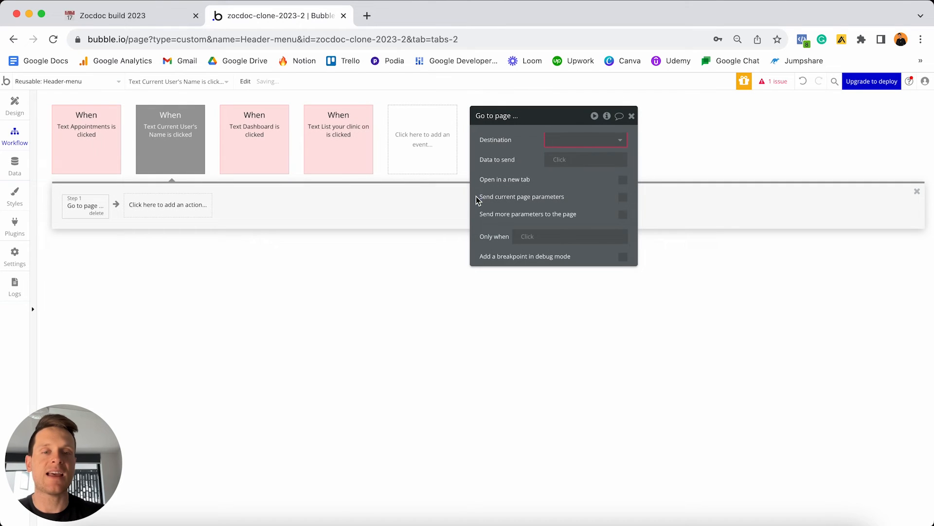
{"action": "left_click", "coordinate": [559, 139]}
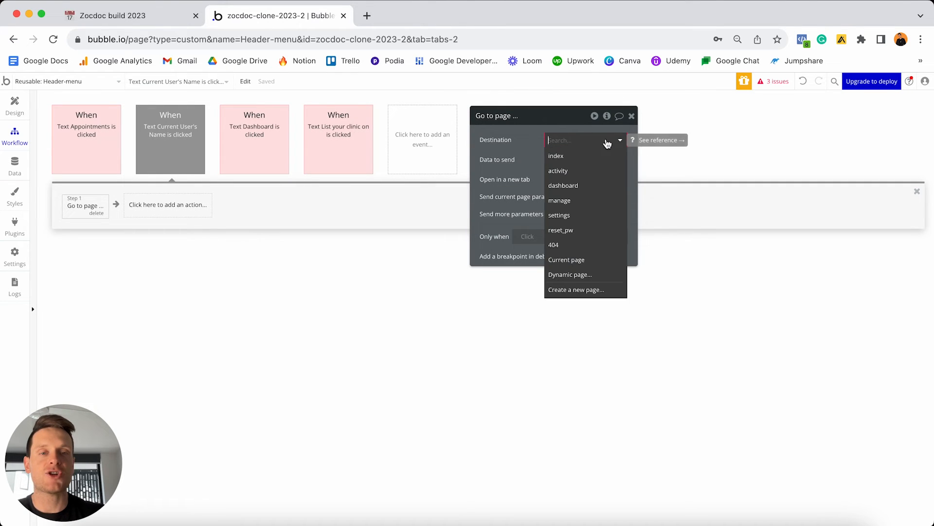
{"action": "left_click", "coordinate": [573, 219]}
Colour the user name click workflow red and return to the header design.
{"action": "left_click", "coordinate": [183, 149]}
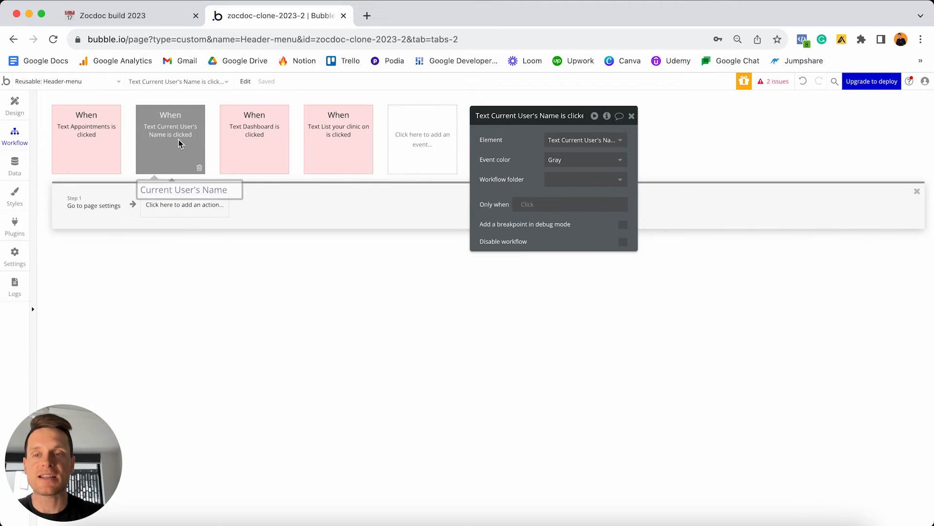
{"action": "left_click", "coordinate": [564, 160]}
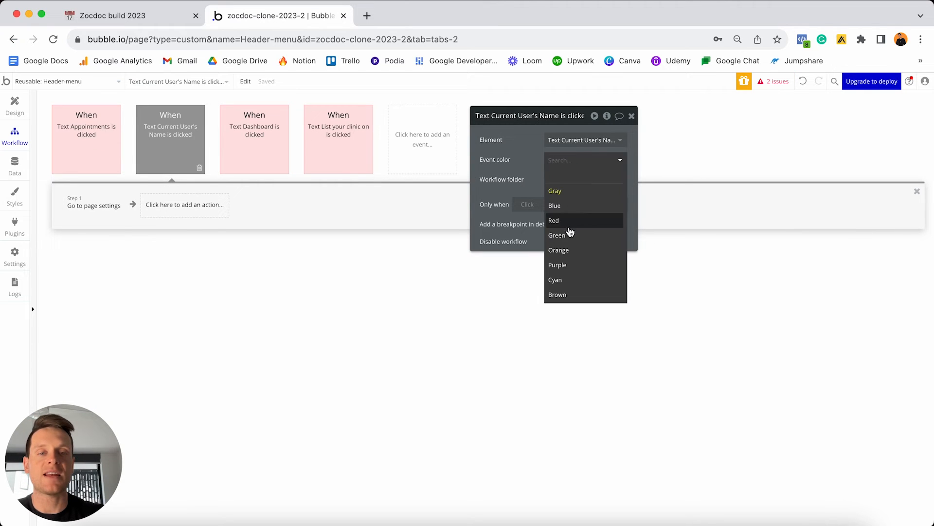
{"action": "left_click", "coordinate": [557, 222]}
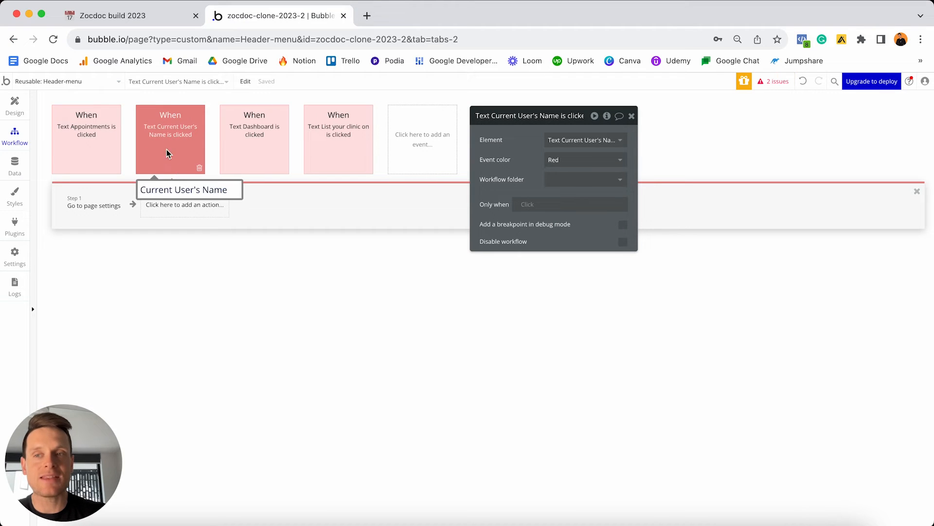
{"action": "left_click", "coordinate": [14, 105]}
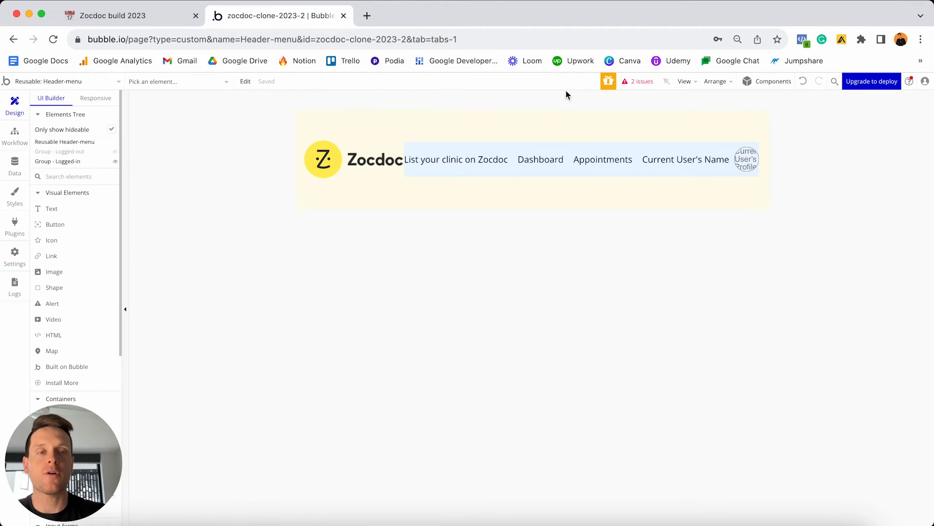
Add a click workflow on the profile image (Image B) that goes to the settings page.
{"action": "double_click", "coordinate": [752, 165]}
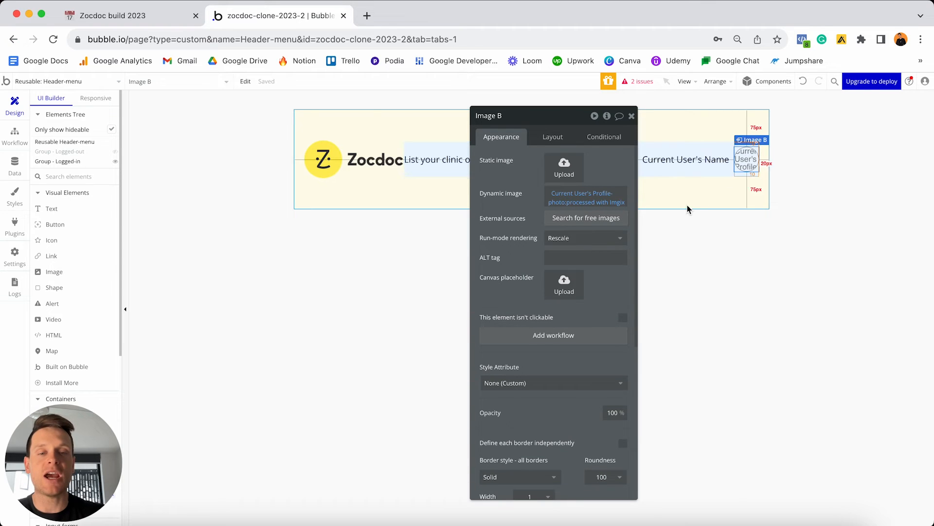
{"action": "left_click", "coordinate": [544, 337]}
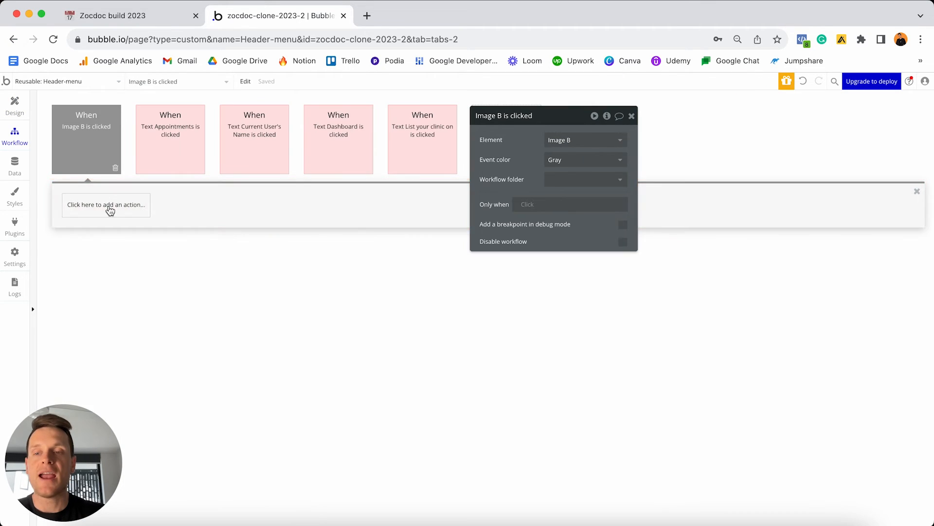
{"action": "left_click", "coordinate": [110, 207]}
{"action": "mouse_move", "coordinate": [101, 263]}
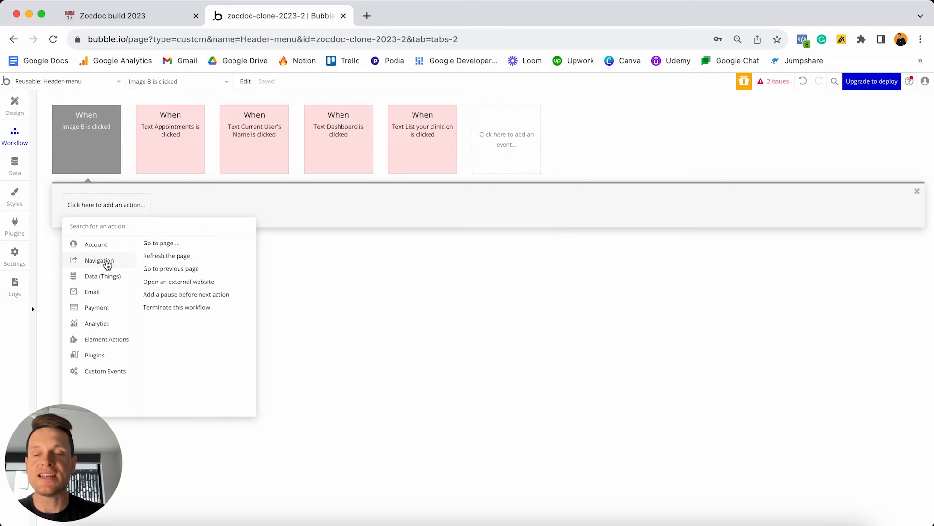
{"action": "left_click", "coordinate": [157, 244]}
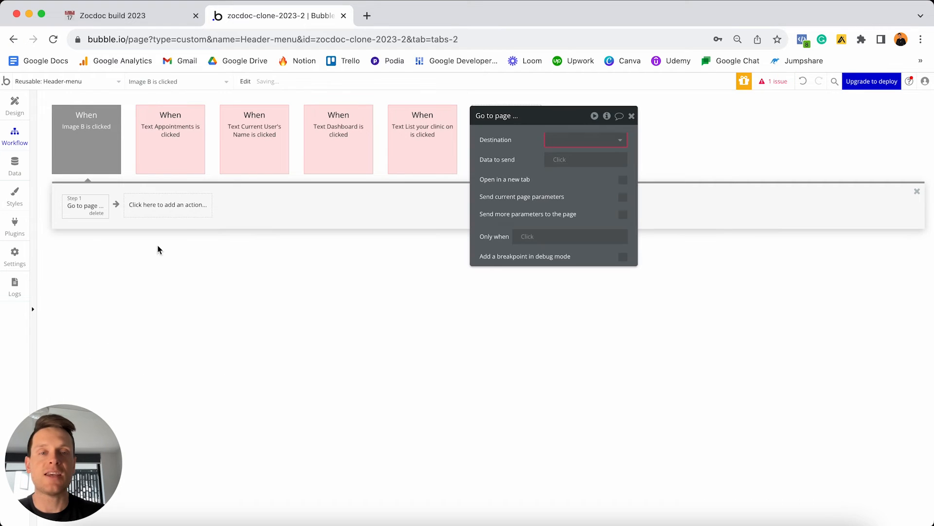
{"action": "left_click", "coordinate": [589, 145]}
{"action": "left_click", "coordinate": [577, 214]}
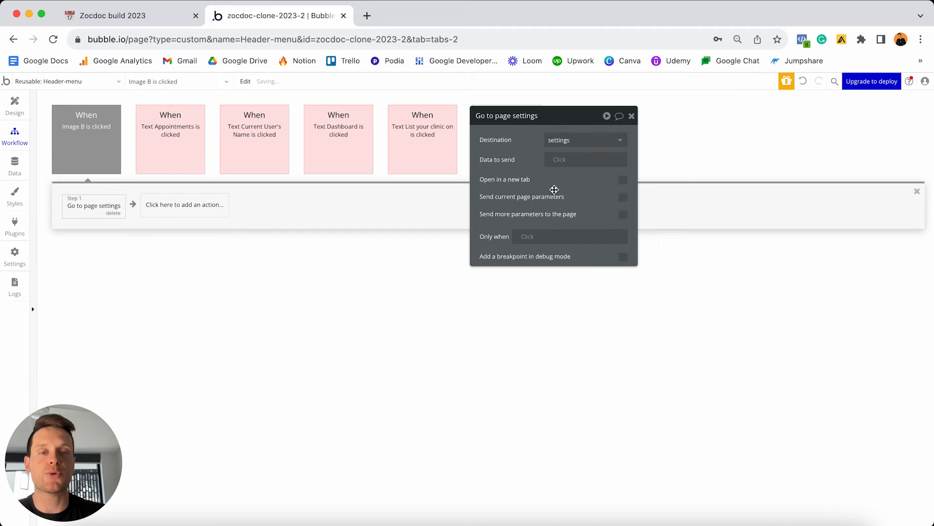
Colour the profile image workflow red and review its Go to page step.
{"action": "left_click", "coordinate": [85, 142]}
{"action": "left_click", "coordinate": [554, 159]}
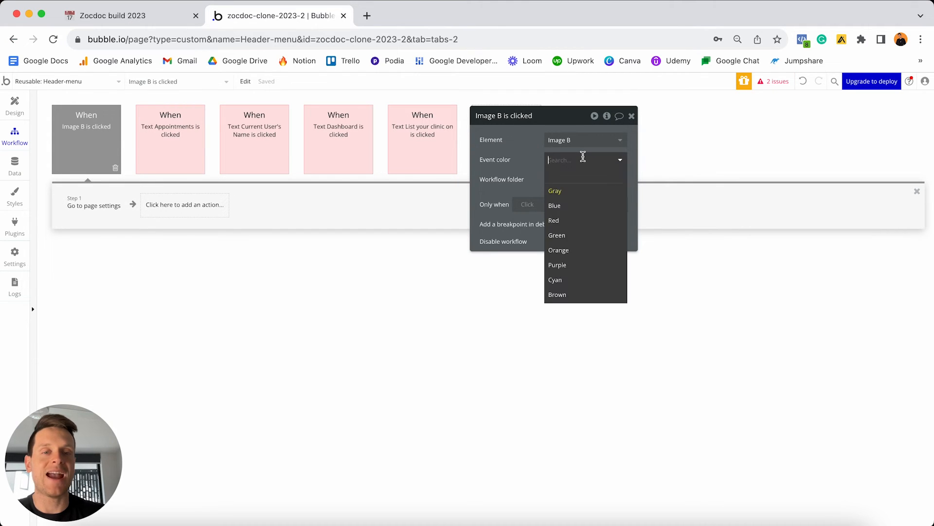
{"action": "left_click", "coordinate": [580, 221]}
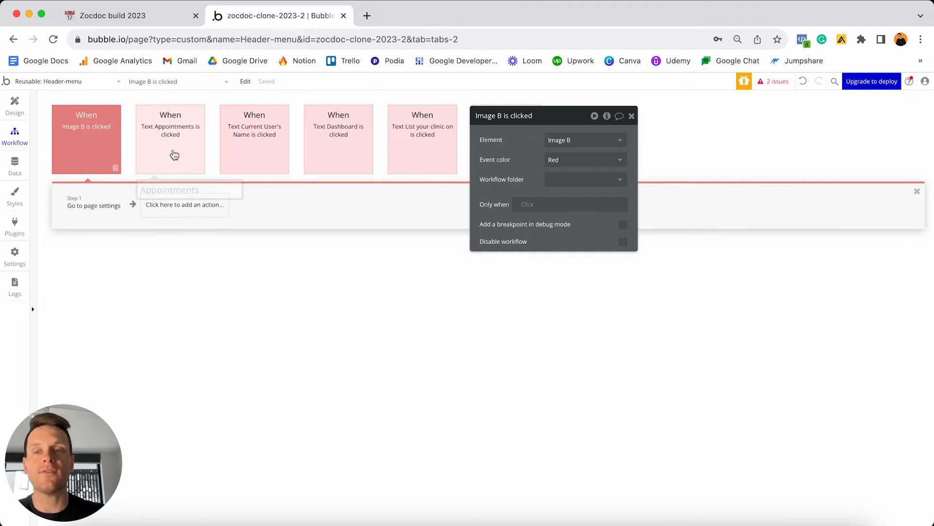
{"action": "left_click", "coordinate": [122, 202]}
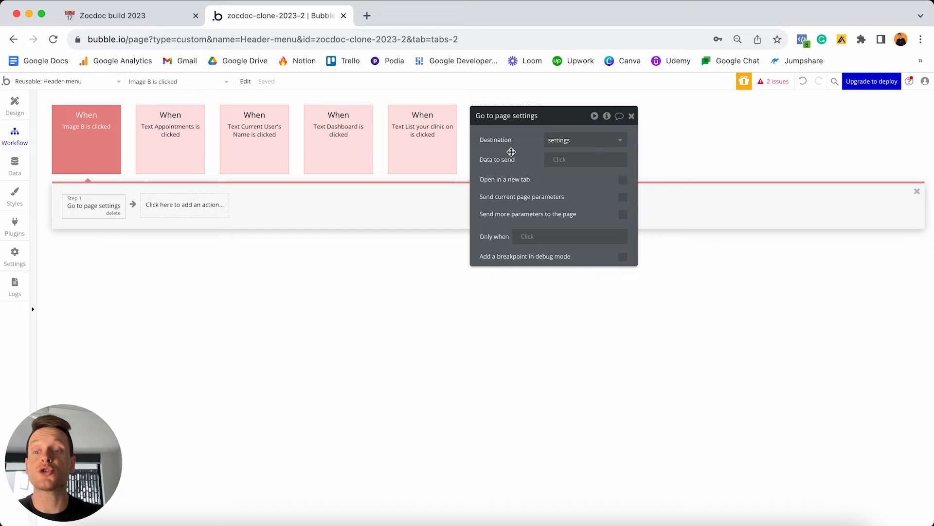
Back in the header design, close Image B's properties and inspect the Dashboard and Appointments texts.
{"action": "left_click", "coordinate": [14, 105]}
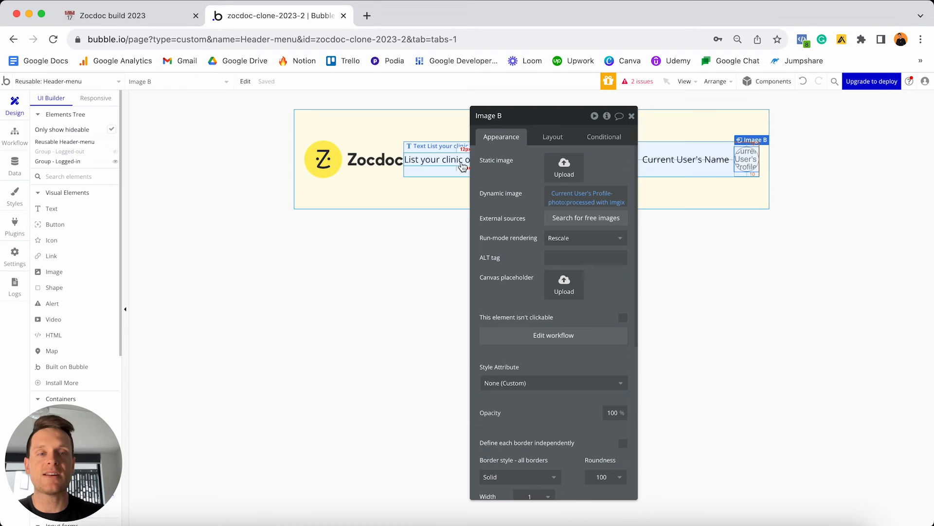
{"action": "left_click", "coordinate": [631, 117]}
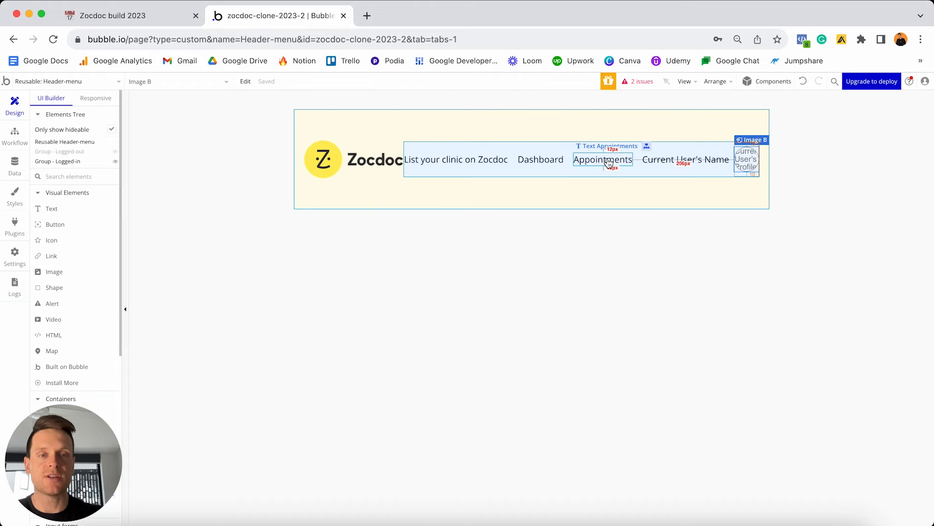
{"action": "left_click", "coordinate": [541, 160]}
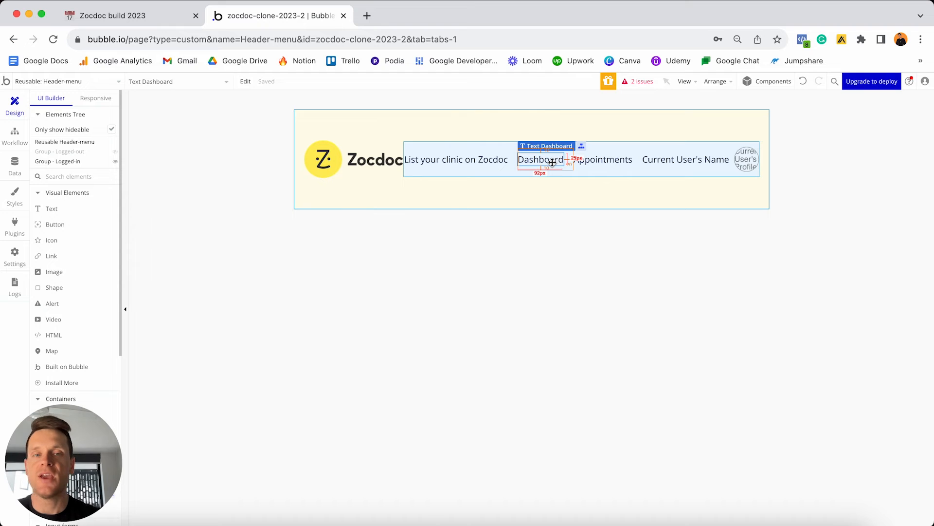
{"action": "left_click", "coordinate": [603, 160]}
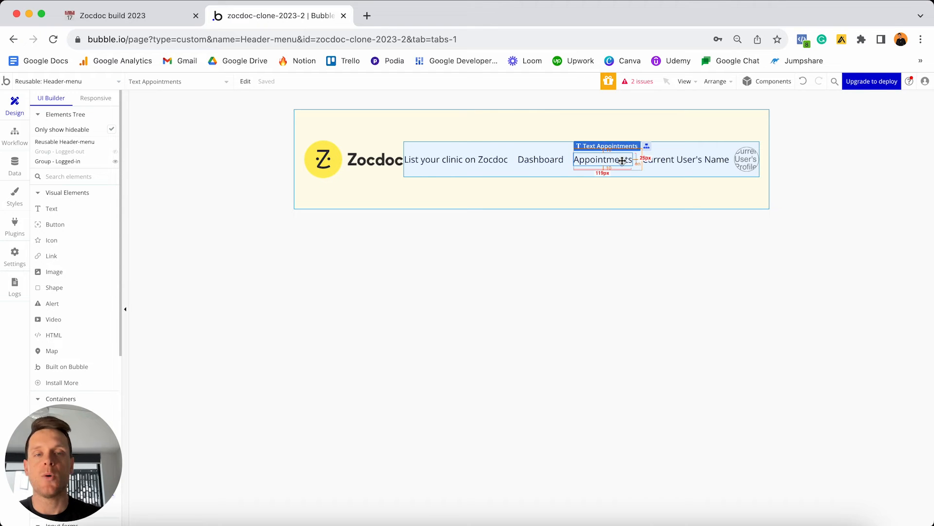
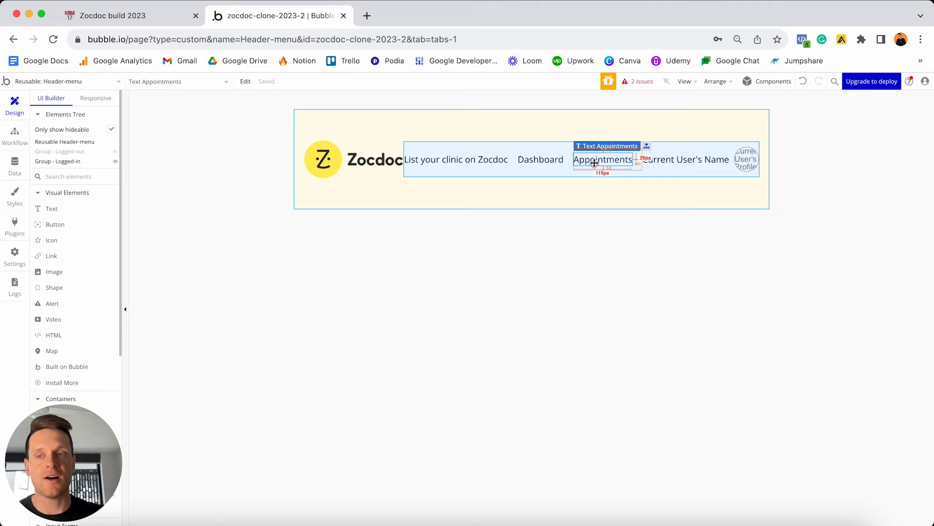
Check the User data type's Profile-type field and keep Patient as its default value.
{"action": "left_click", "coordinate": [15, 167]}
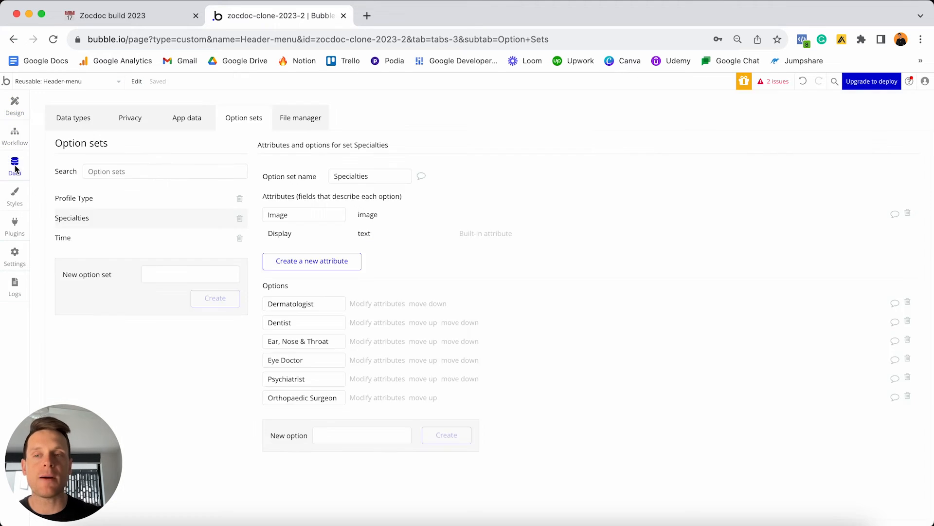
{"action": "left_click", "coordinate": [68, 121]}
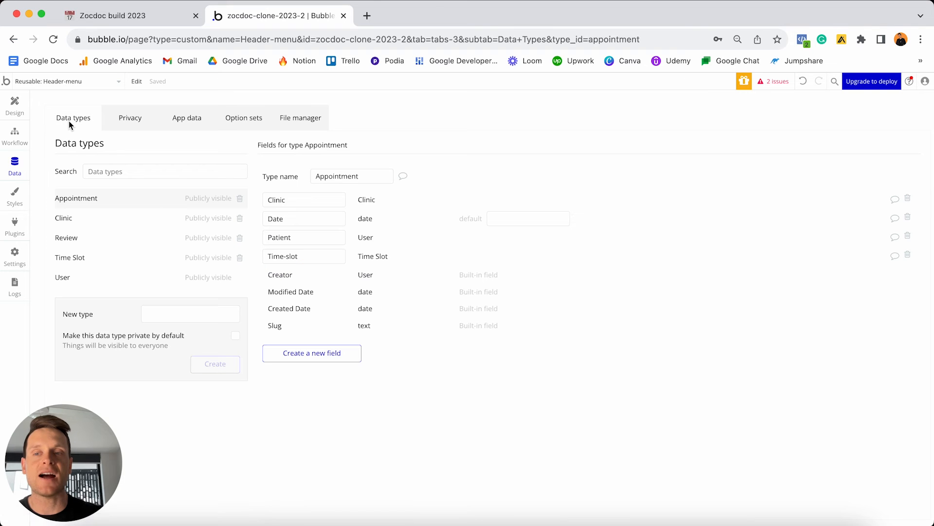
{"action": "left_click", "coordinate": [91, 276]}
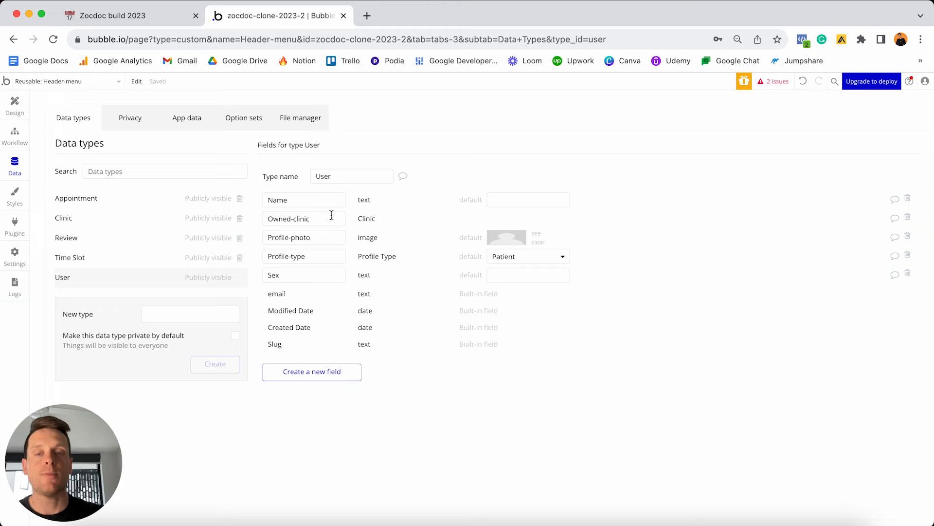
{"action": "left_click", "coordinate": [325, 256]}
{"action": "key", "text": "super+a"}
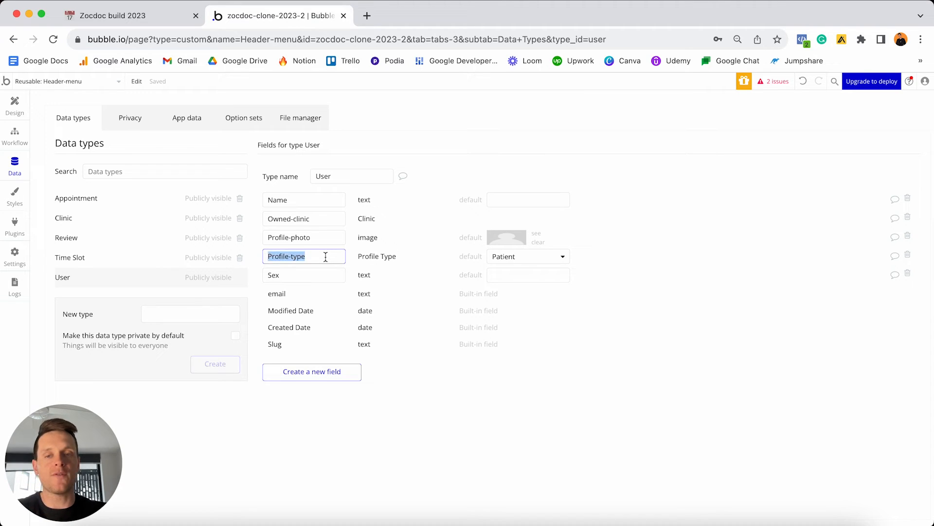
{"action": "left_click", "coordinate": [502, 261]}
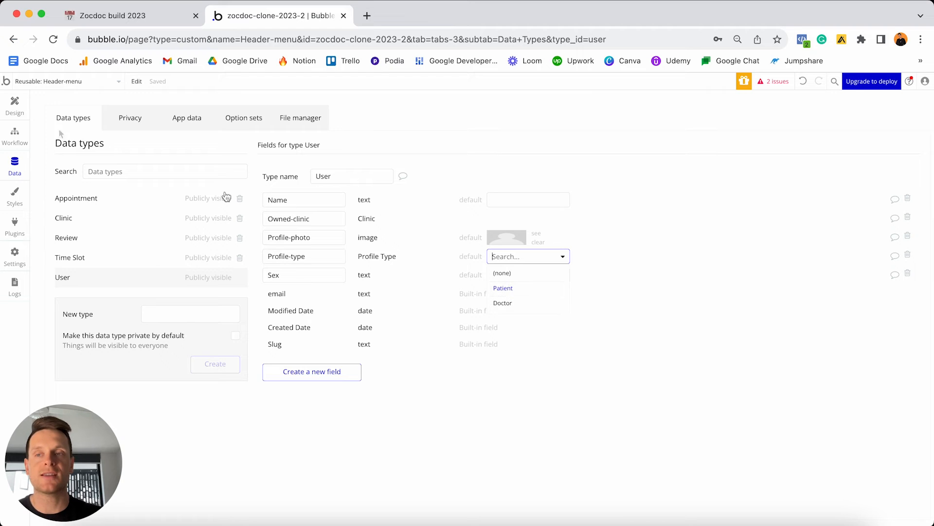
{"action": "left_click", "coordinate": [502, 288]}
{"action": "left_click", "coordinate": [15, 105]}
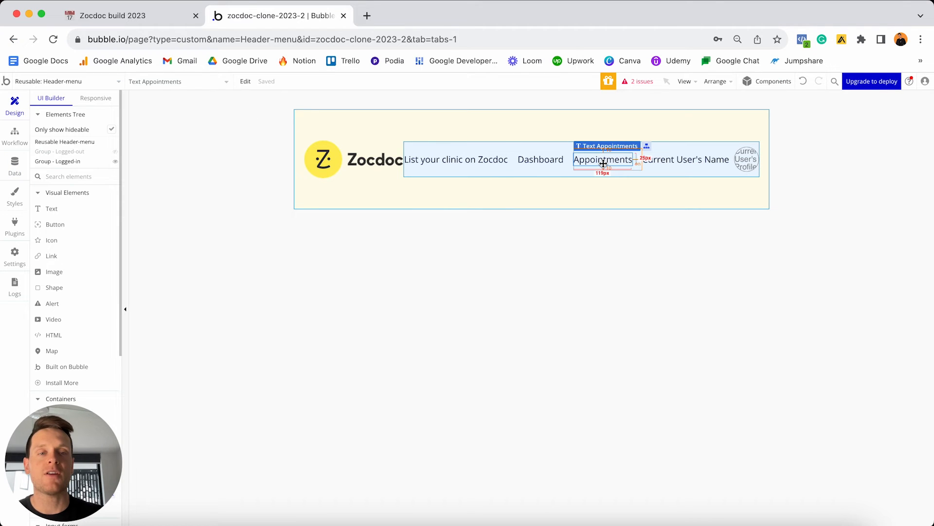
Make the Appointments text hidden on page load and collapse it when hidden.
{"action": "double_click", "coordinate": [602, 162]}
{"action": "left_click_drag", "start_coordinate": [713, 125], "coordinate": [409, 123]}
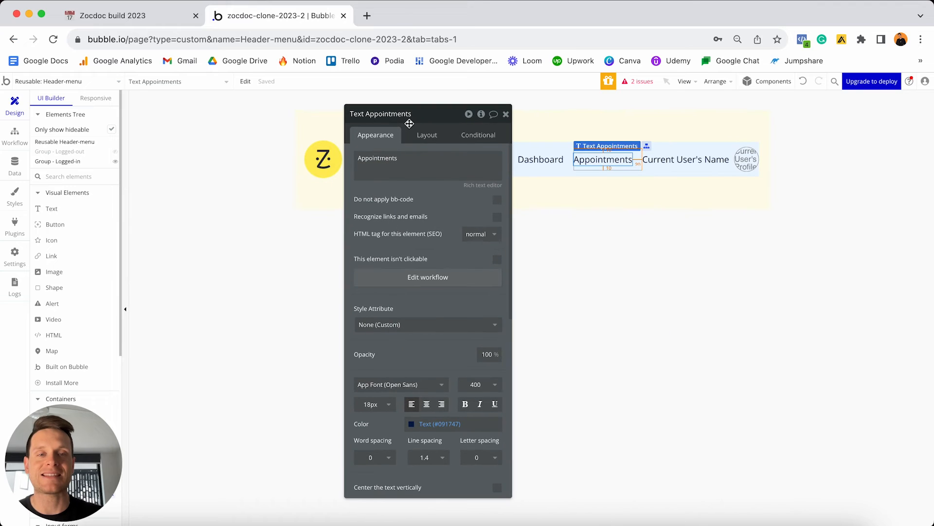
{"action": "left_click", "coordinate": [427, 136]}
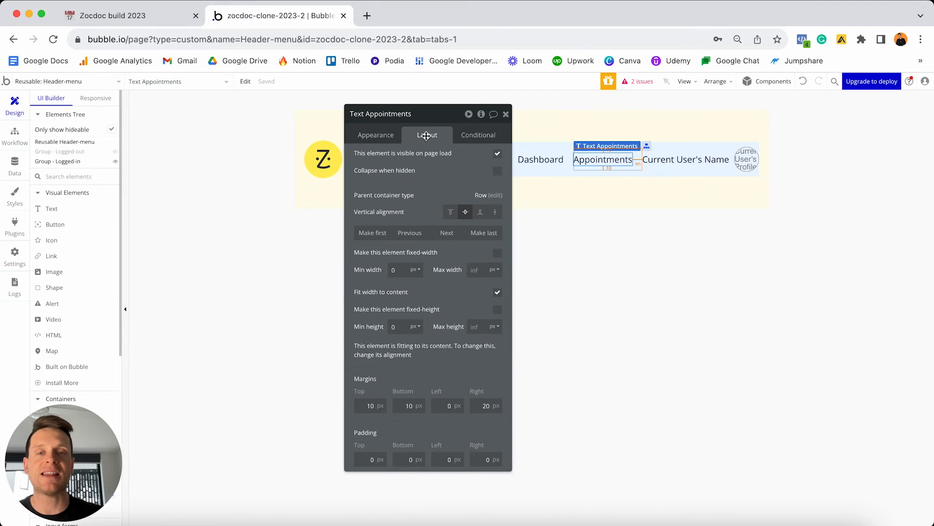
{"action": "left_click", "coordinate": [498, 154]}
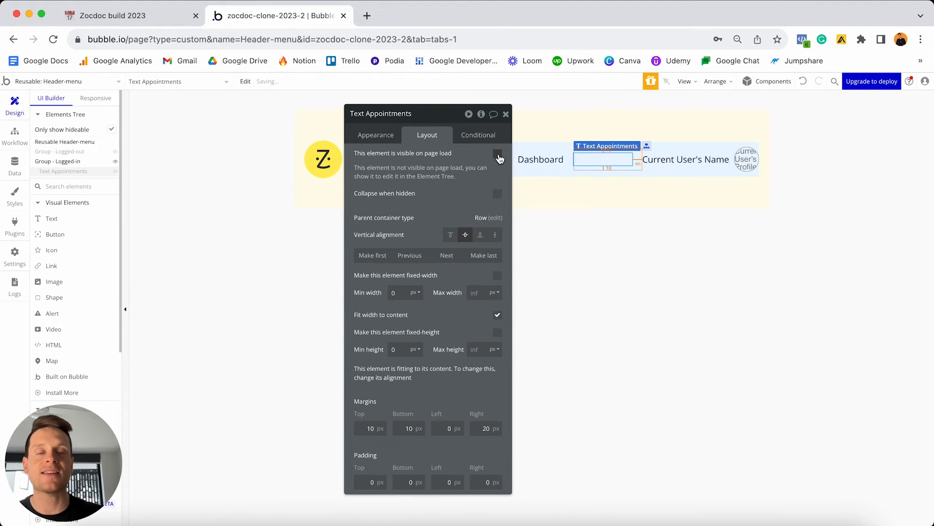
{"action": "left_click", "coordinate": [497, 194]}
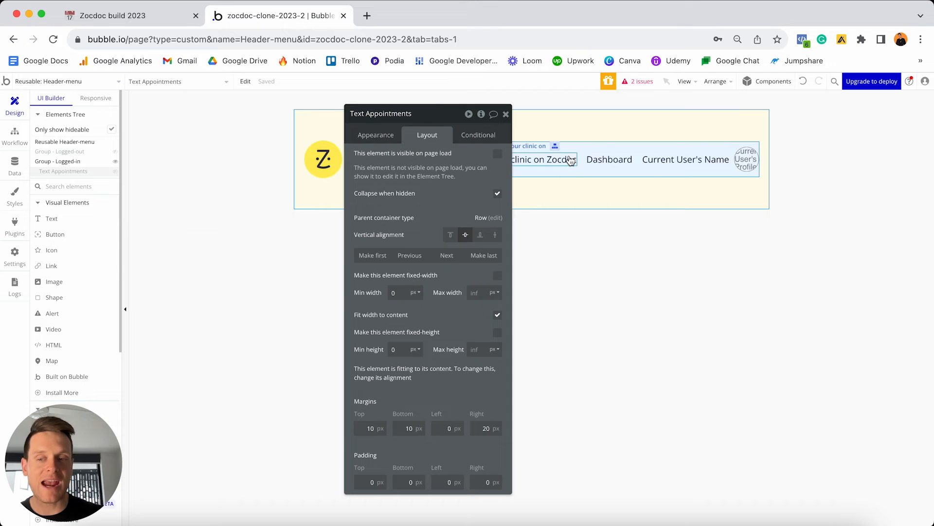
Add a condition making Appointments visible when Current User's Profile-type is Patient, and preview it.
{"action": "left_click", "coordinate": [481, 136]}
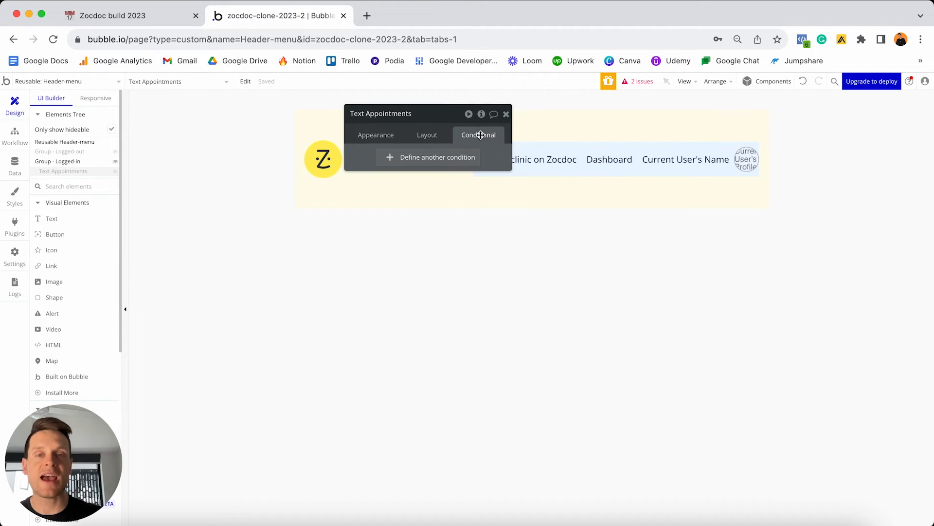
{"action": "left_click", "coordinate": [411, 161]}
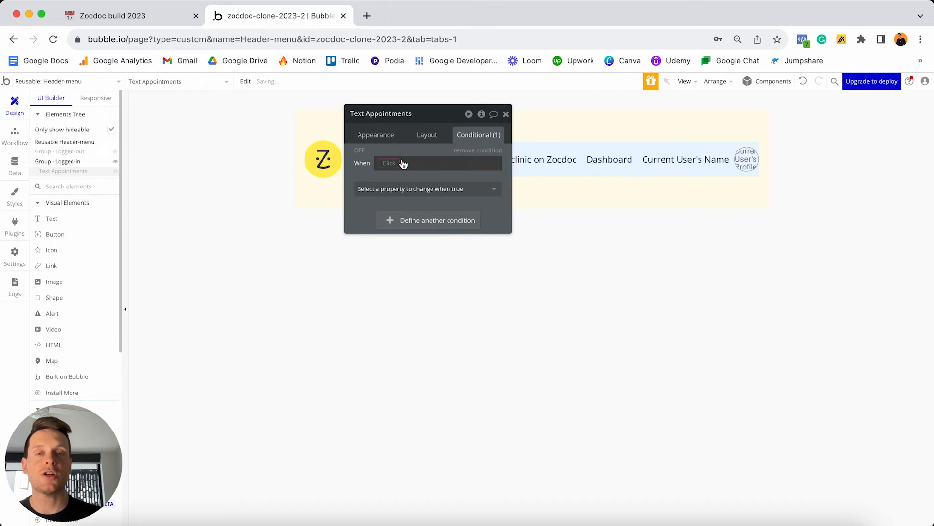
{"action": "left_click", "coordinate": [404, 163]}
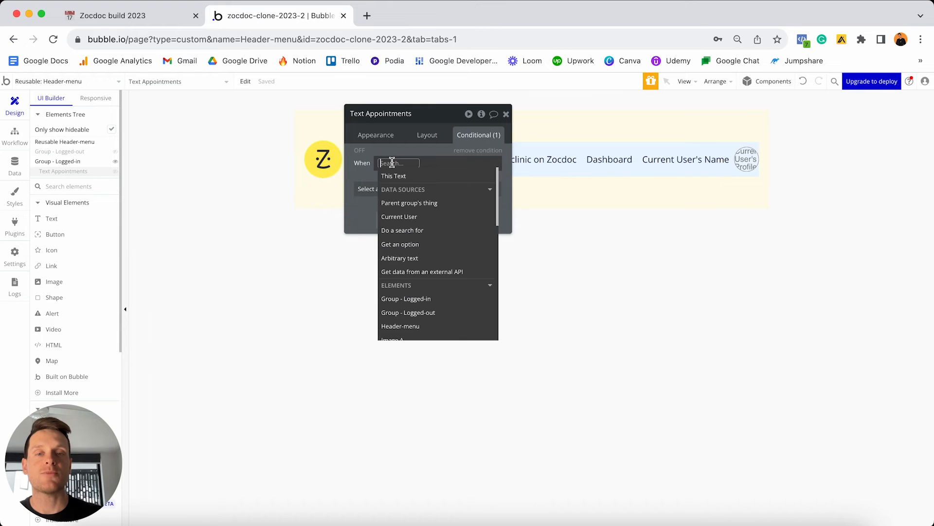
{"action": "left_click", "coordinate": [404, 218]}
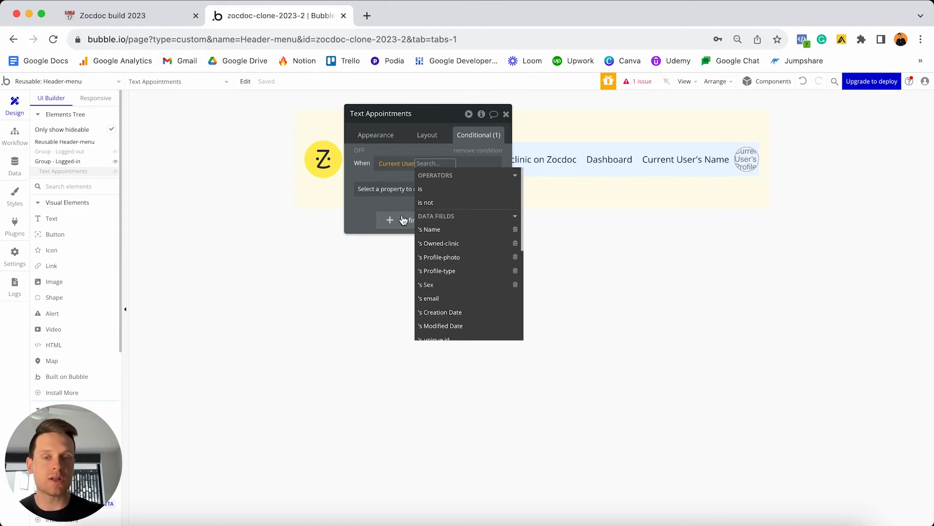
{"action": "left_click", "coordinate": [441, 271]}
{"action": "left_click", "coordinate": [460, 230]}
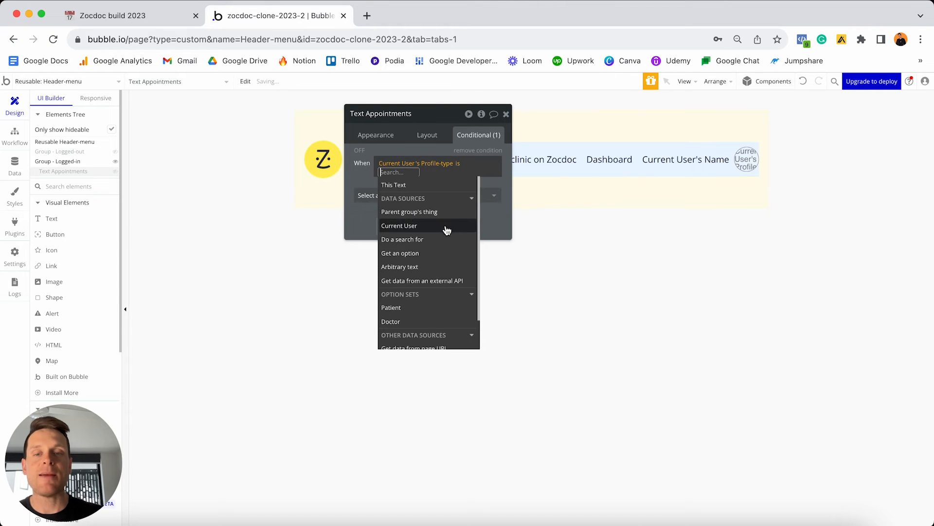
{"action": "scroll", "coordinate": [402, 312], "scroll_direction": "down", "scroll_amount": 2}
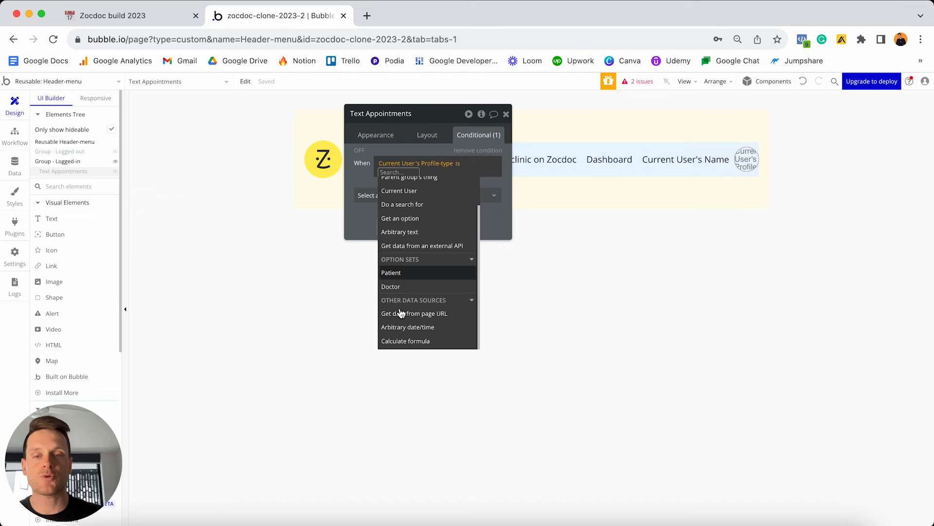
{"action": "left_click", "coordinate": [406, 274]}
{"action": "left_click", "coordinate": [492, 194]}
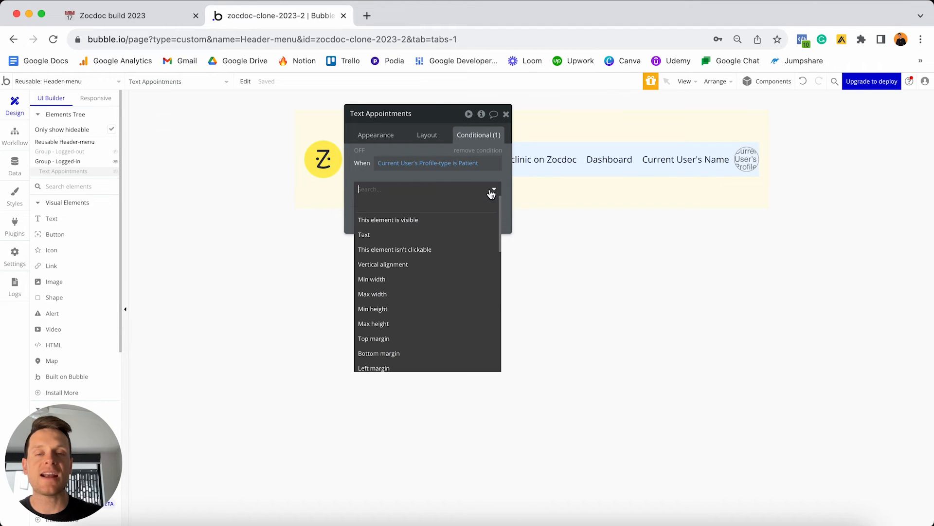
{"action": "left_click", "coordinate": [438, 220]}
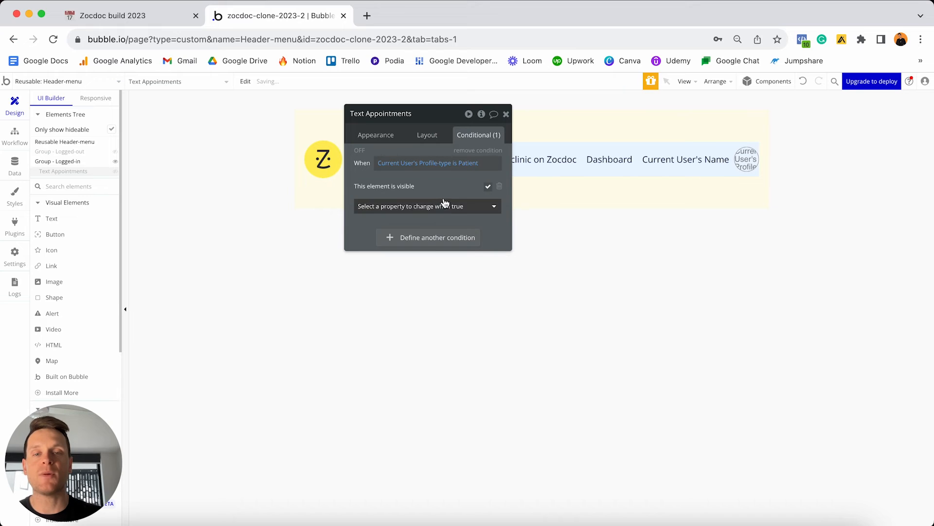
{"action": "left_click_drag", "start_coordinate": [432, 120], "coordinate": [308, 119]}
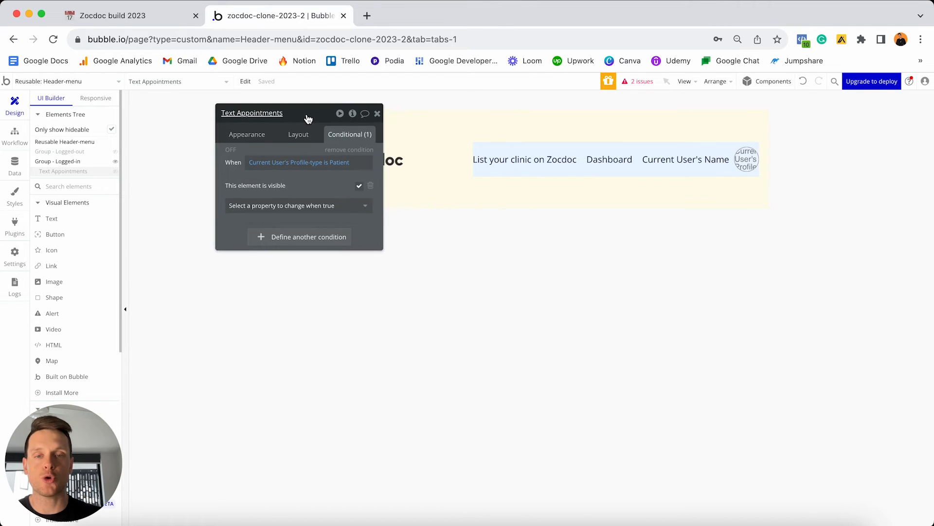
{"action": "left_click", "coordinate": [233, 150]}
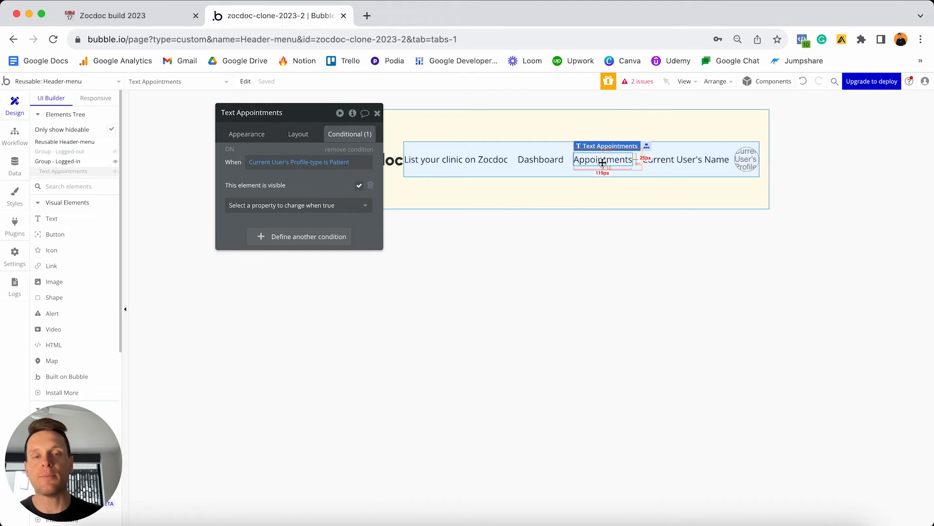
Make the Dashboard text hidden on page load and collapse it when hidden.
{"action": "left_click", "coordinate": [552, 159]}
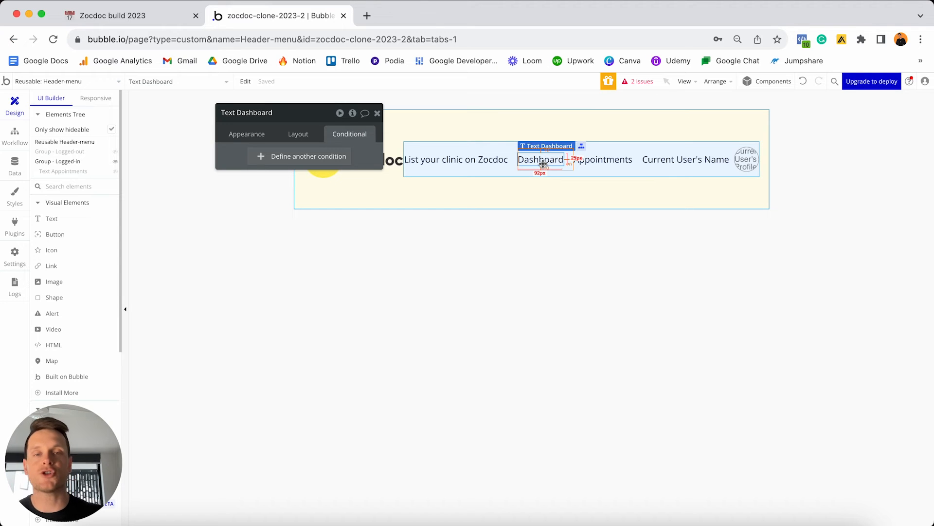
{"action": "left_click", "coordinate": [303, 137]}
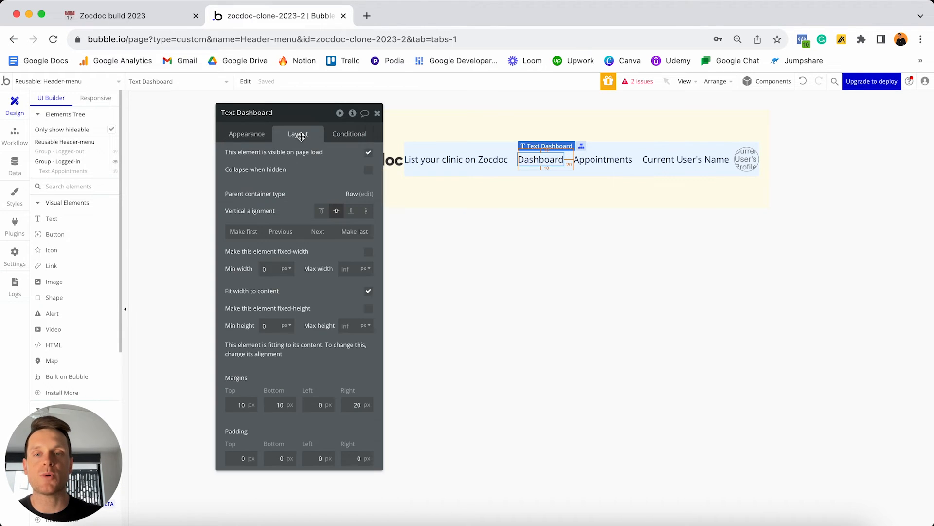
{"action": "left_click", "coordinate": [368, 154]}
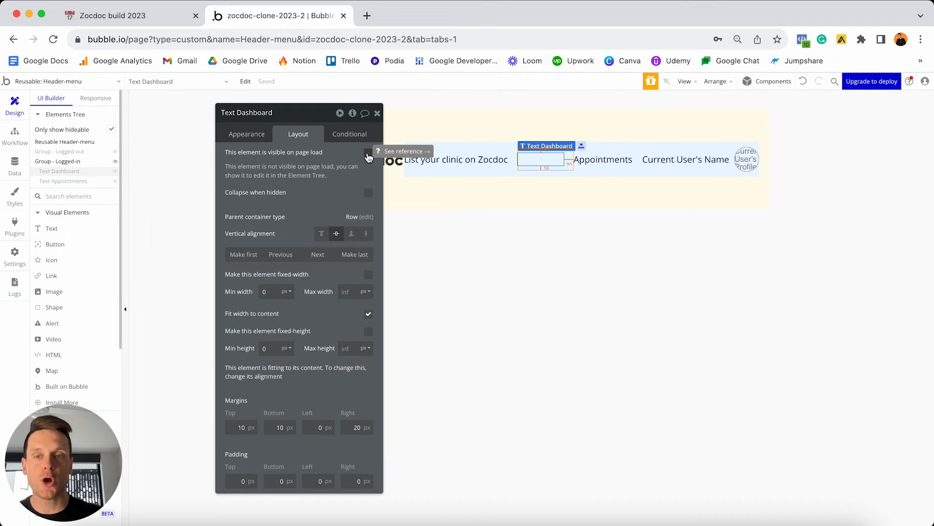
{"action": "left_click", "coordinate": [368, 193]}
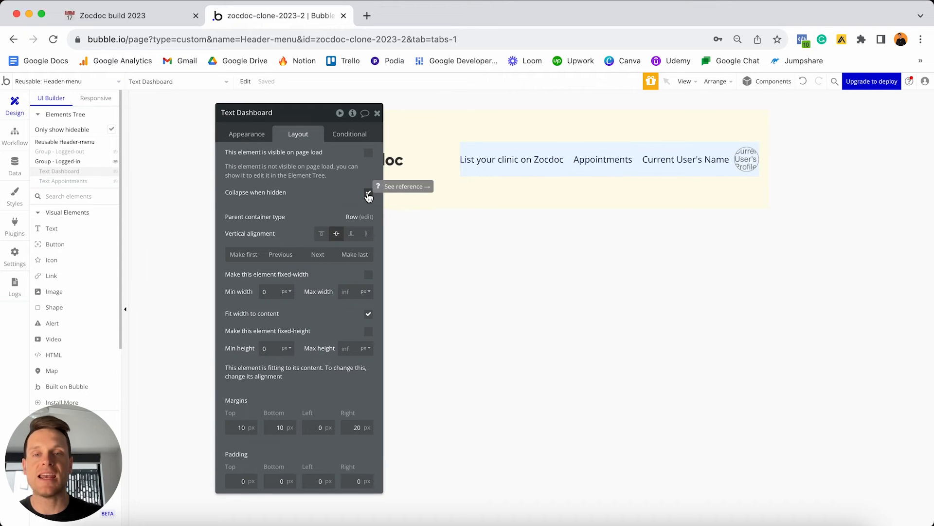
Add a condition making Dashboard visible when Current User's Profile-type is Doctor, and preview it.
{"action": "left_click", "coordinate": [353, 134]}
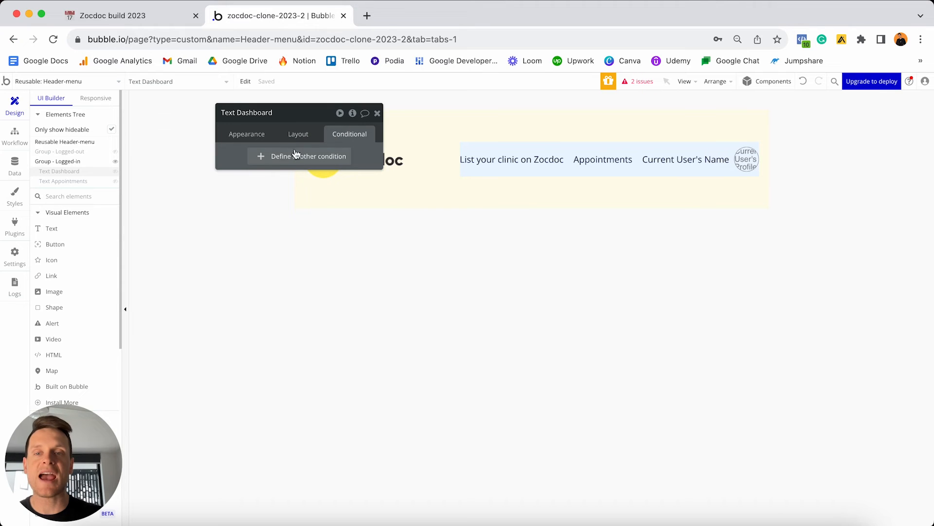
{"action": "left_click", "coordinate": [281, 156]}
{"action": "left_click", "coordinate": [261, 161]}
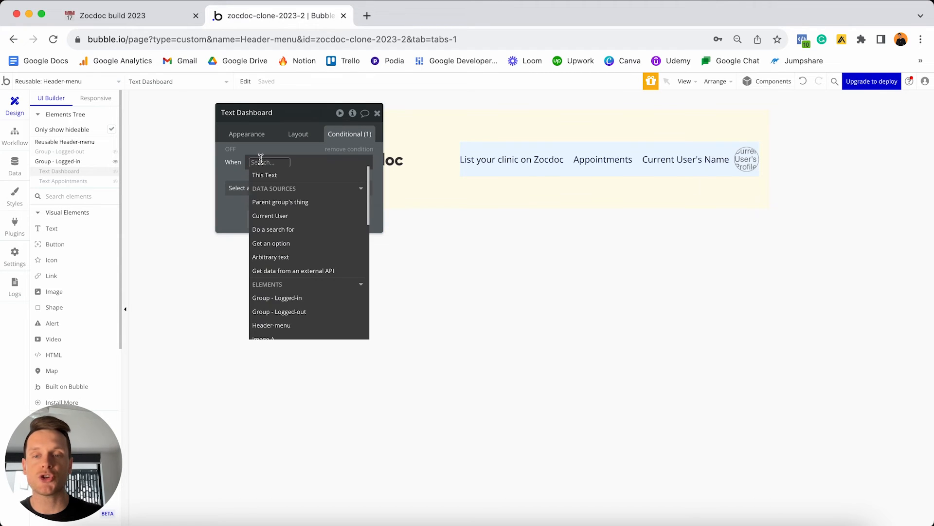
{"action": "left_click", "coordinate": [288, 217]}
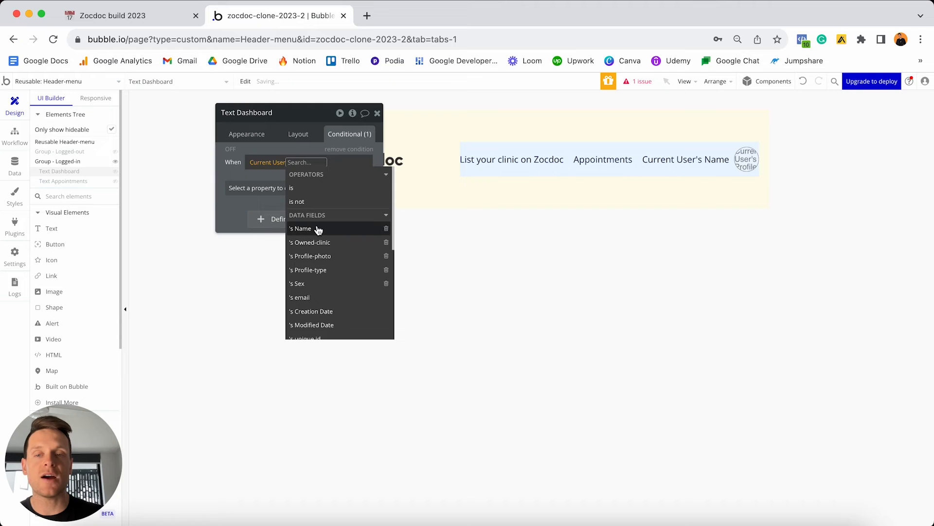
{"action": "left_click", "coordinate": [317, 269]}
{"action": "left_click", "coordinate": [341, 215]}
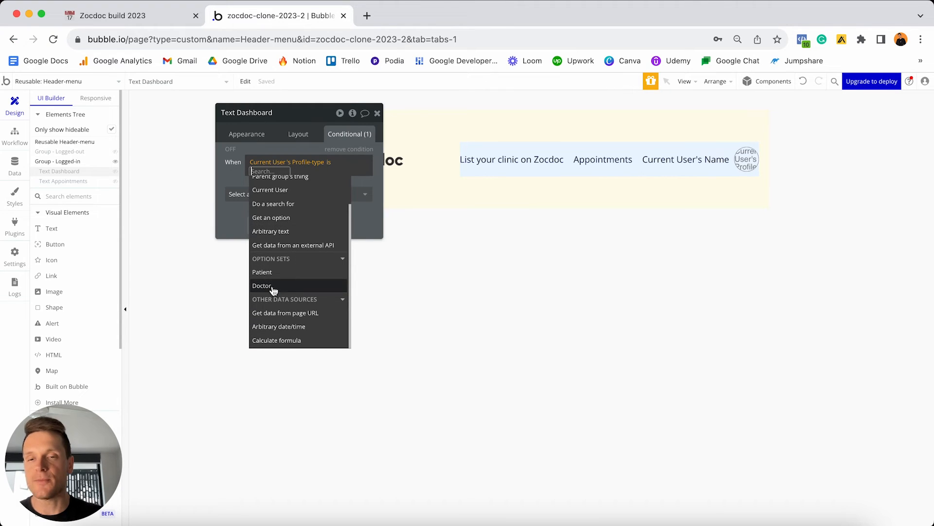
{"action": "left_click", "coordinate": [263, 285]}
{"action": "left_click", "coordinate": [366, 213]}
{"action": "left_click", "coordinate": [354, 192]}
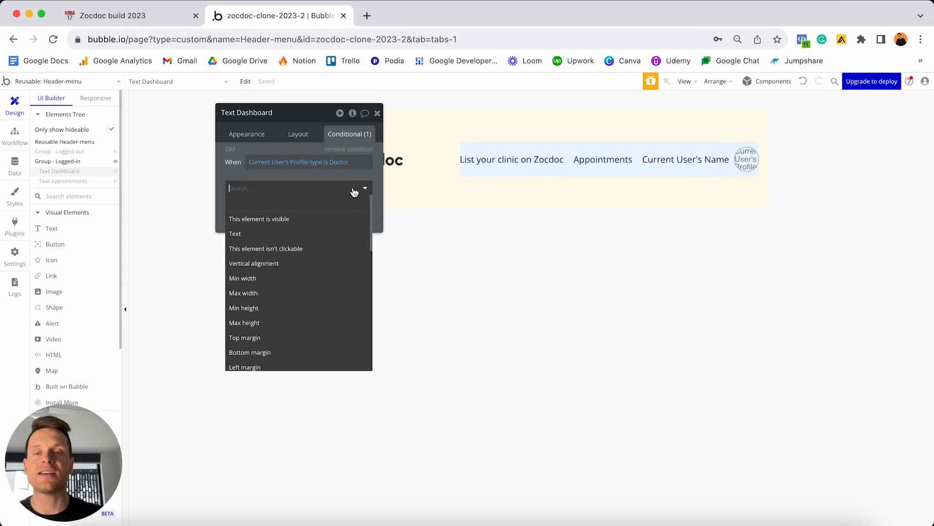
{"action": "left_click", "coordinate": [334, 218]}
{"action": "left_click", "coordinate": [359, 186]}
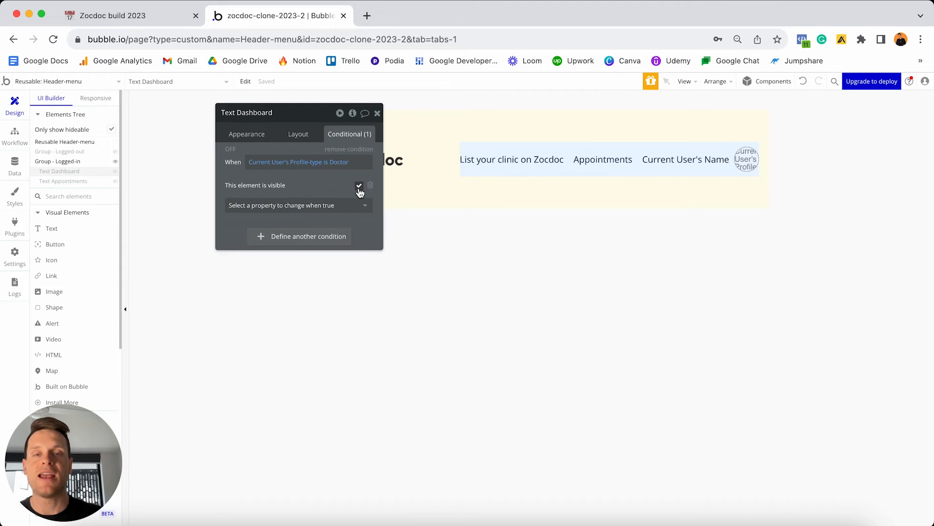
{"action": "left_click", "coordinate": [231, 150]}
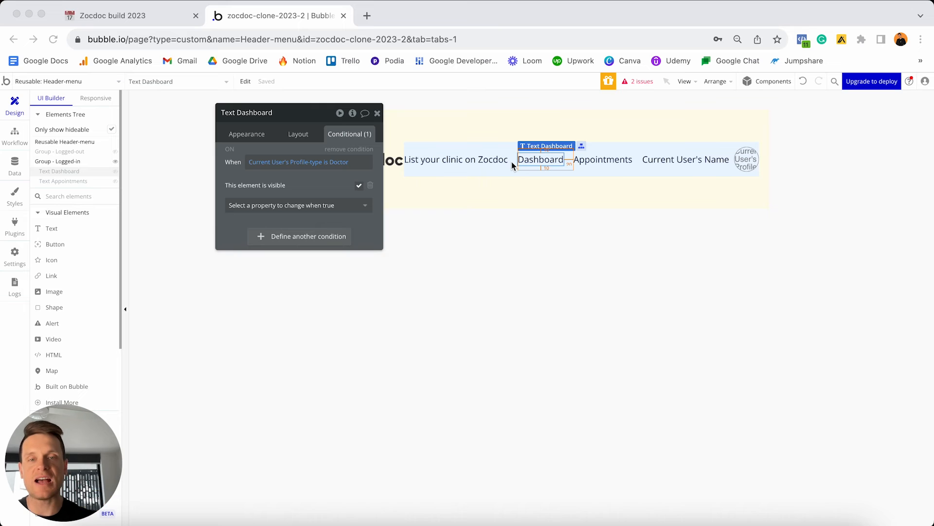
Select the 'List your clinic on Zocdoc' header text, then go to the app's data types.
{"action": "left_click", "coordinate": [455, 161]}
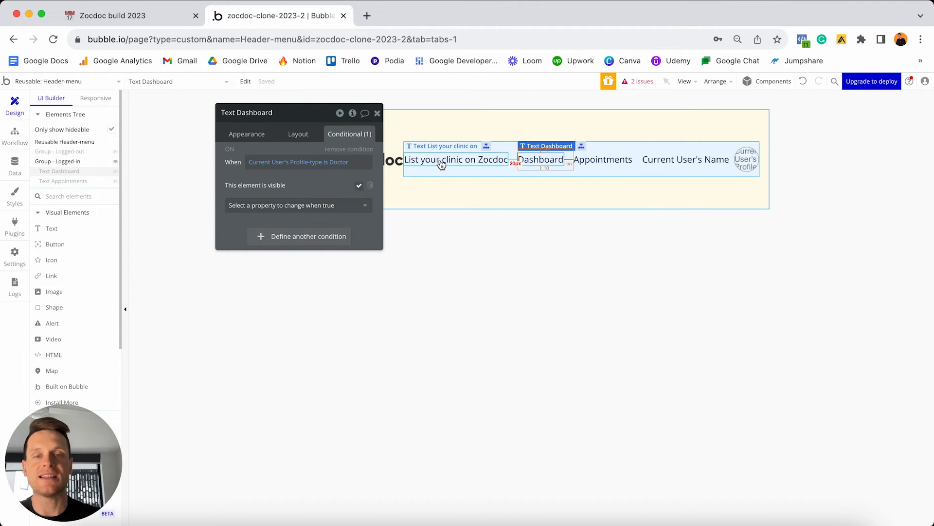
{"action": "left_click", "coordinate": [457, 160]}
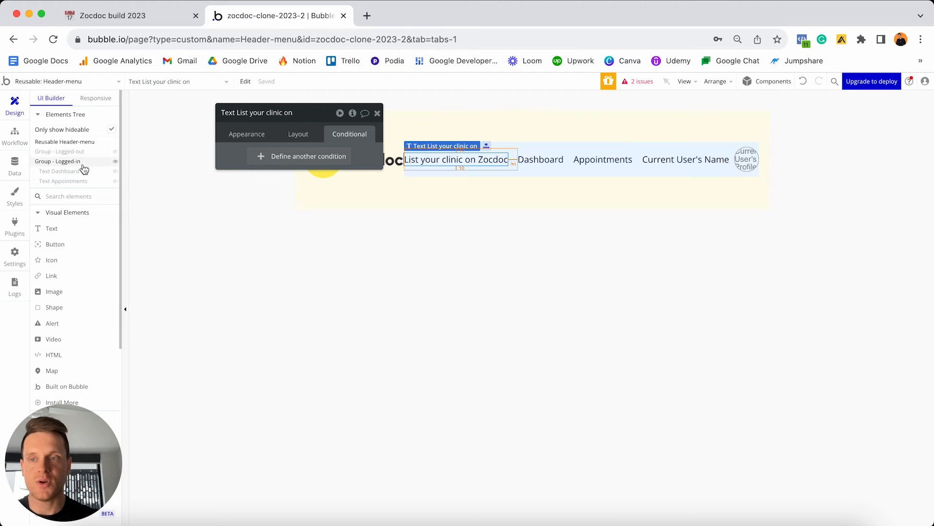
{"action": "left_click", "coordinate": [13, 168]}
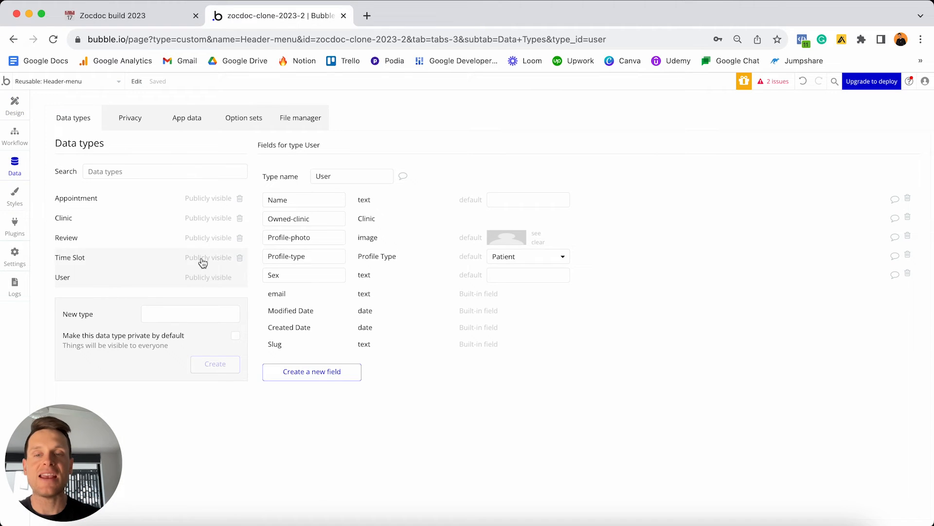
Select the User type's Owned-clinic field name, then go back to the header design.
{"action": "left_click", "coordinate": [323, 219]}
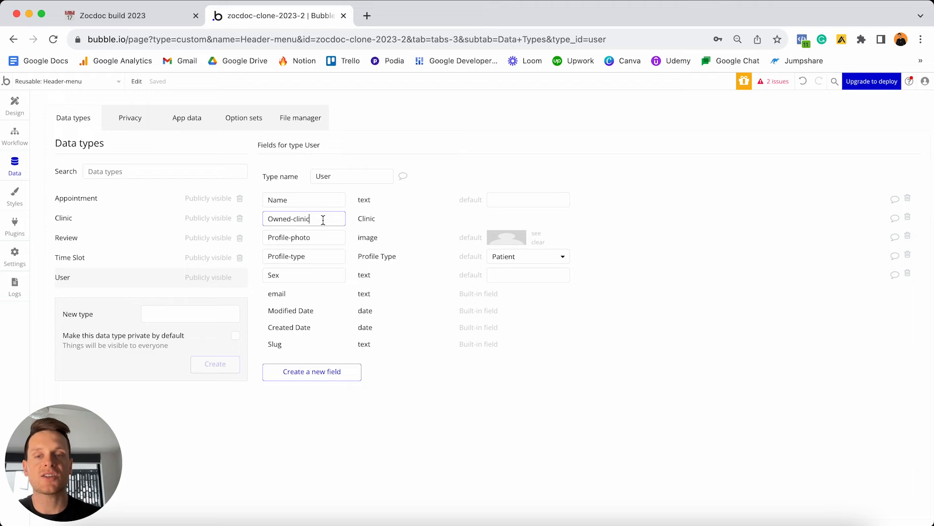
{"action": "triple_click", "coordinate": [323, 220]}
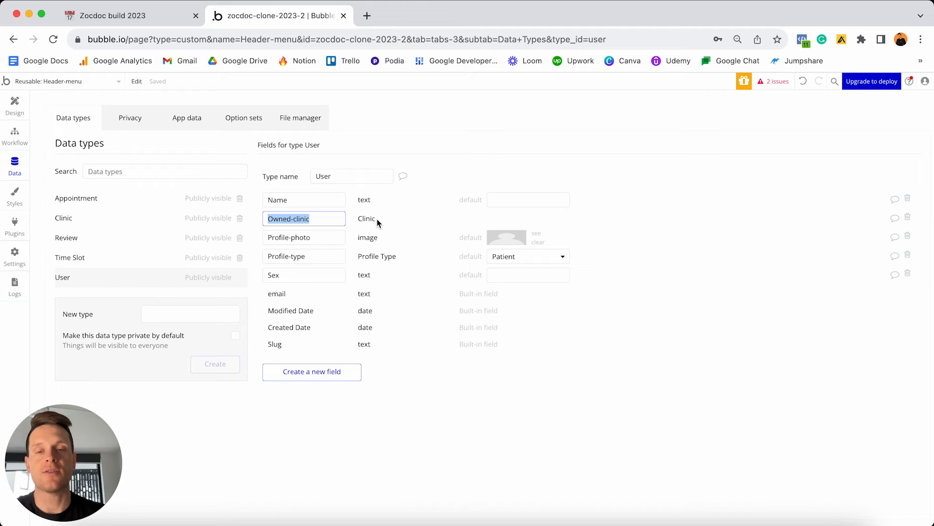
{"action": "left_click", "coordinate": [5, 109]}
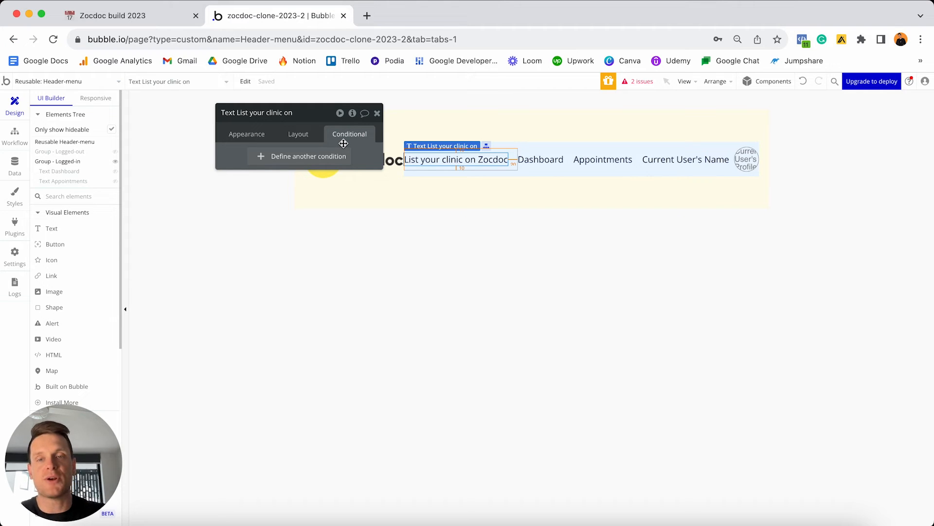
Add a condition on the text: Current User's Owned-clinic is not empty.
{"action": "left_click", "coordinate": [270, 158]}
{"action": "left_click", "coordinate": [298, 135]}
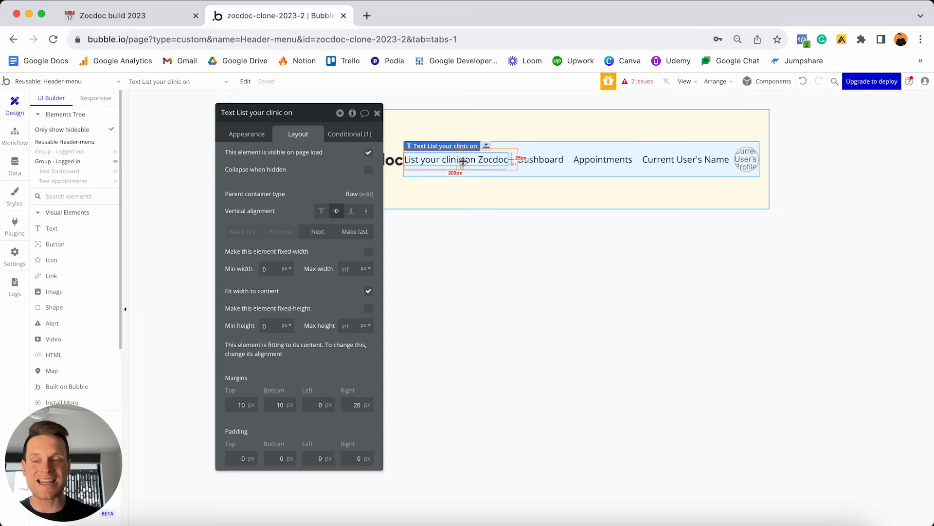
{"action": "left_click", "coordinate": [349, 134]}
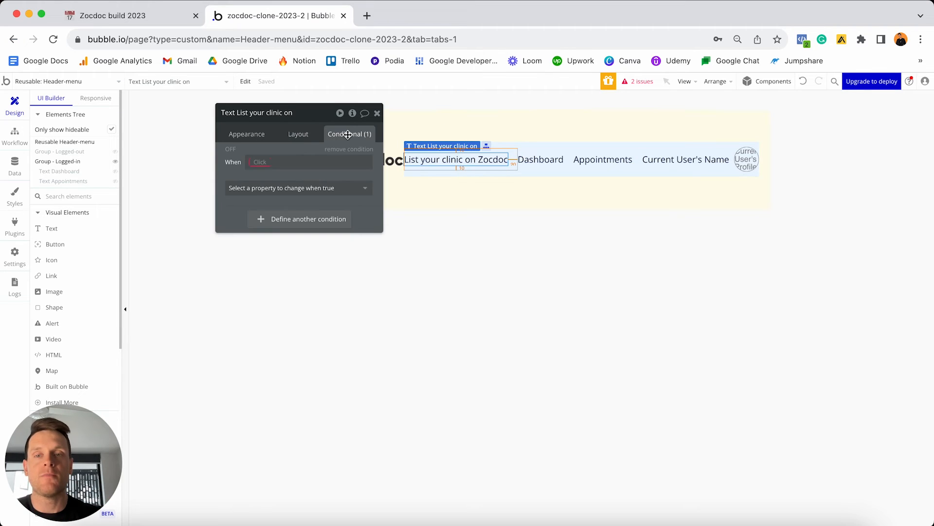
{"action": "left_click", "coordinate": [255, 166]}
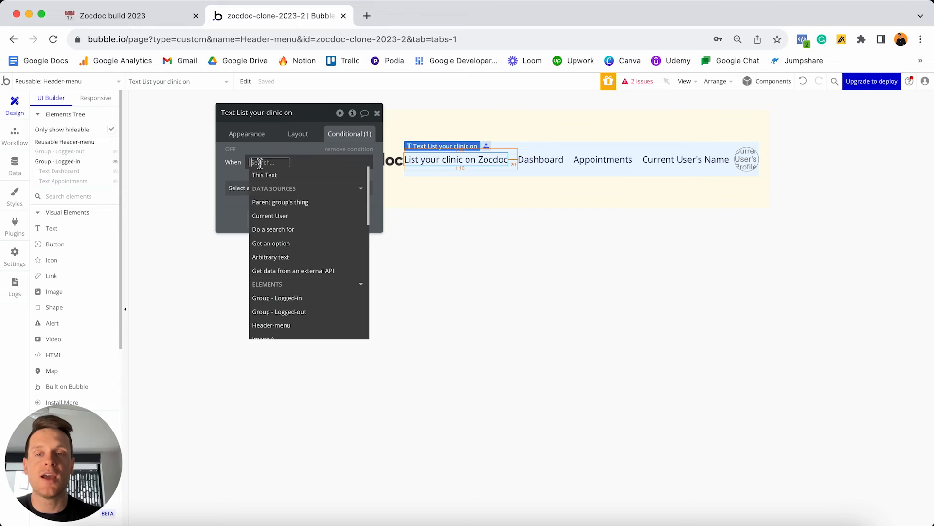
{"action": "left_click", "coordinate": [289, 215]}
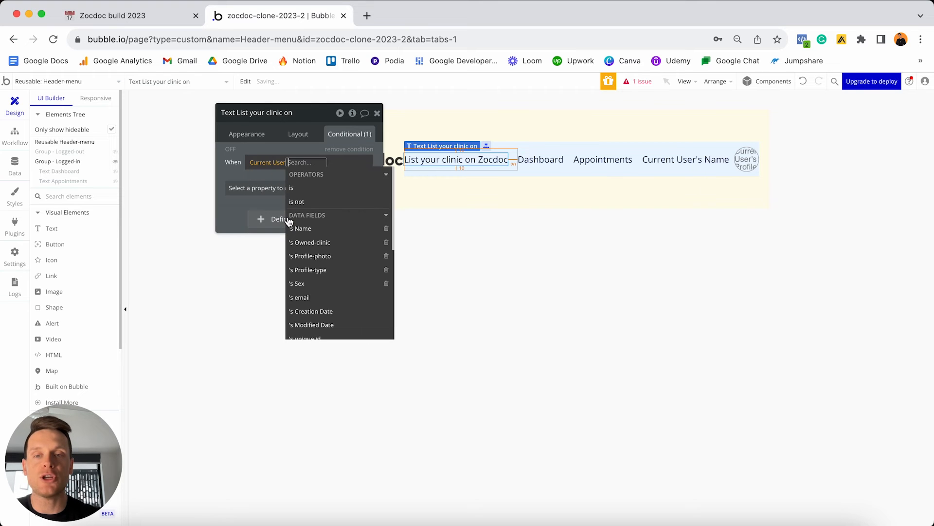
{"action": "left_click", "coordinate": [314, 243]}
{"action": "scroll", "coordinate": [370, 243], "scroll_direction": "down", "scroll_amount": 5}
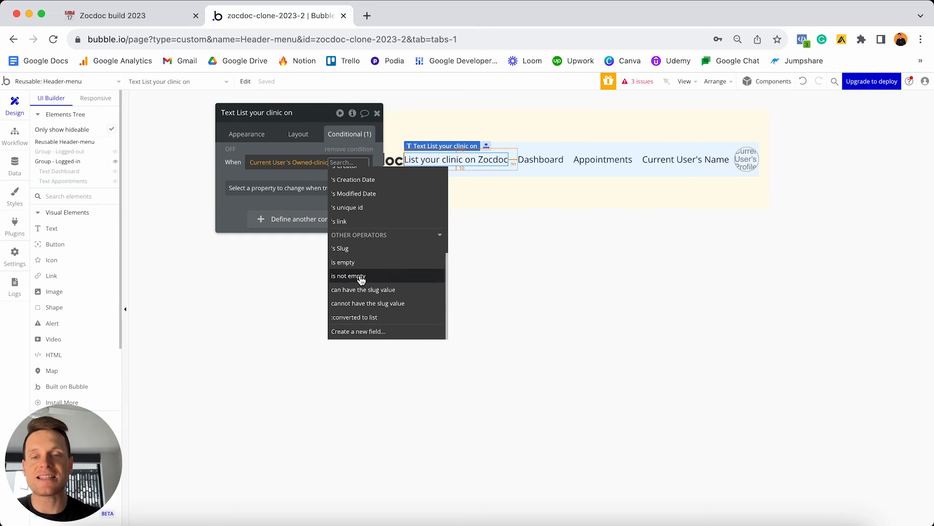
{"action": "left_click", "coordinate": [366, 275]}
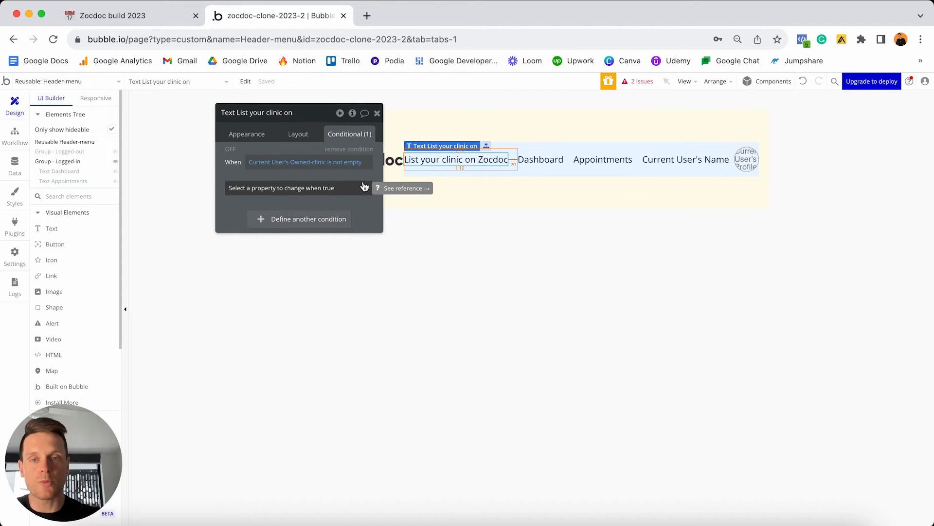
Set the conditional text to 'Manage your clinic', preview it, and close the editor.
{"action": "left_click", "coordinate": [289, 188]}
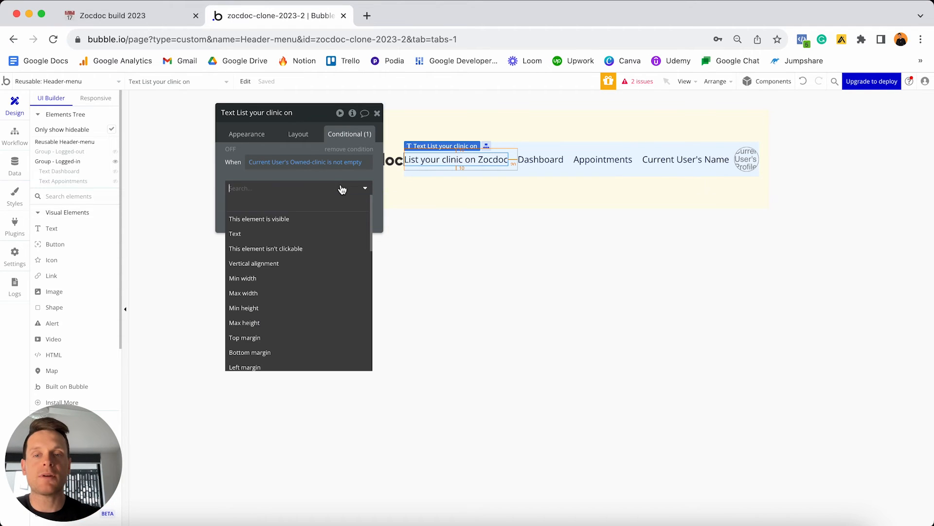
{"action": "left_click", "coordinate": [269, 235]}
{"action": "triple_click", "coordinate": [312, 204]}
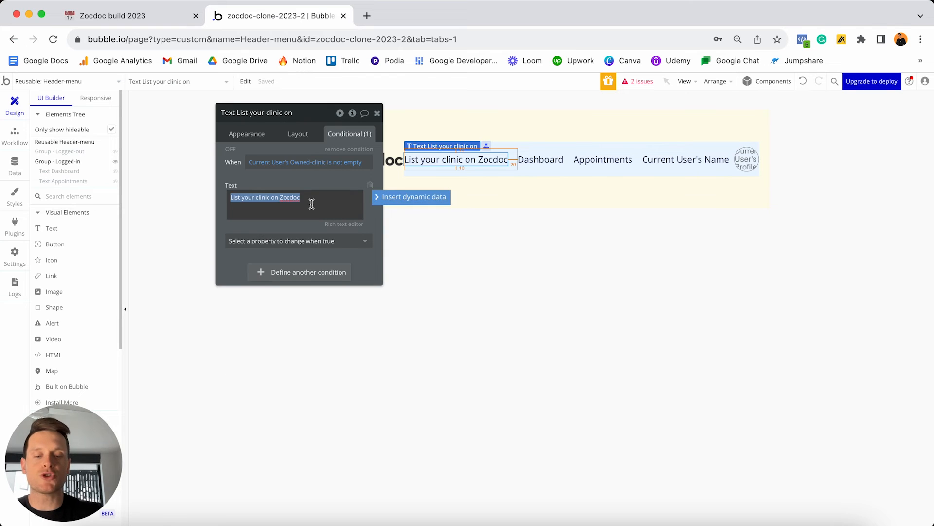
{"action": "type", "text": "Manage your clinic"}
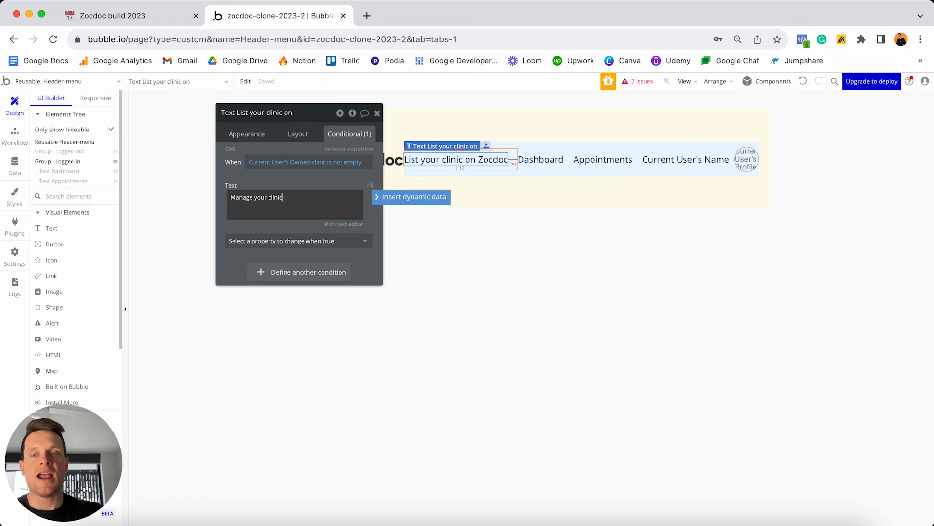
{"action": "left_click", "coordinate": [294, 184]}
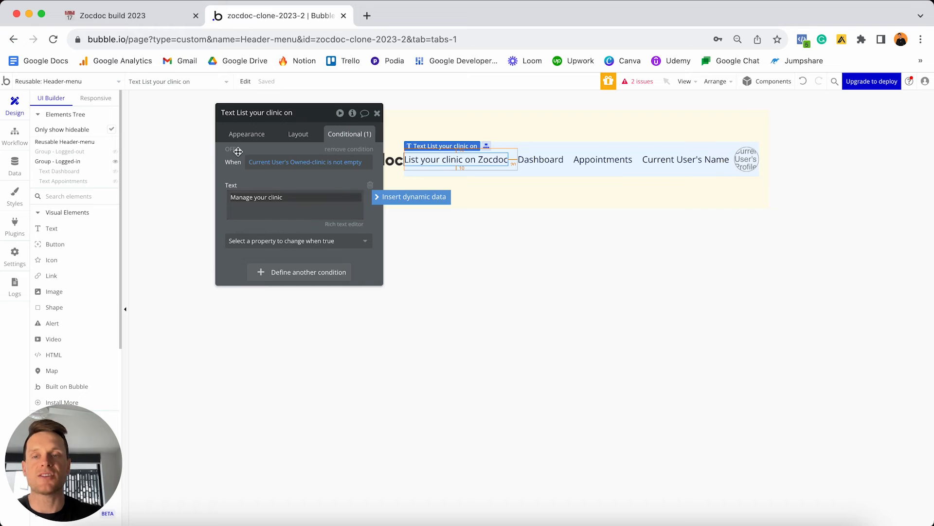
{"action": "left_click", "coordinate": [231, 150]}
{"action": "left_click", "coordinate": [231, 150]}
{"action": "left_click", "coordinate": [231, 151]}
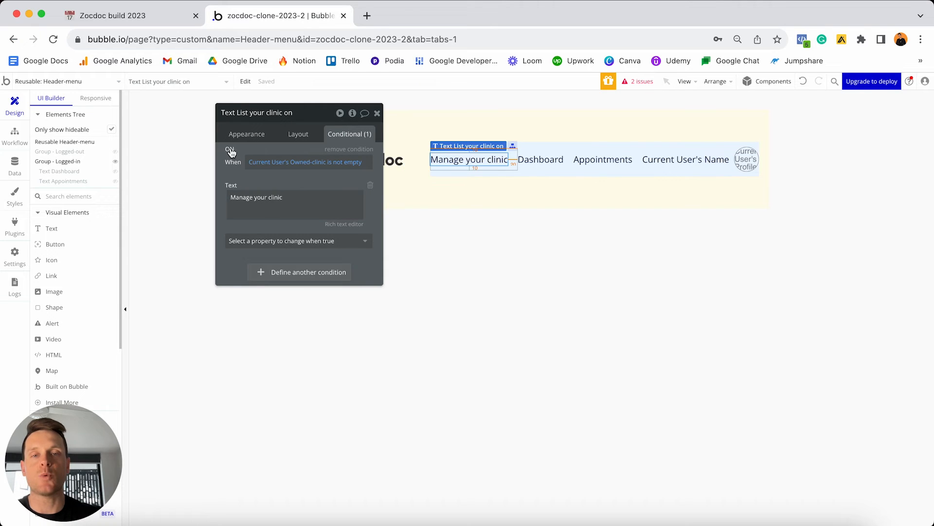
{"action": "left_click", "coordinate": [377, 113]}
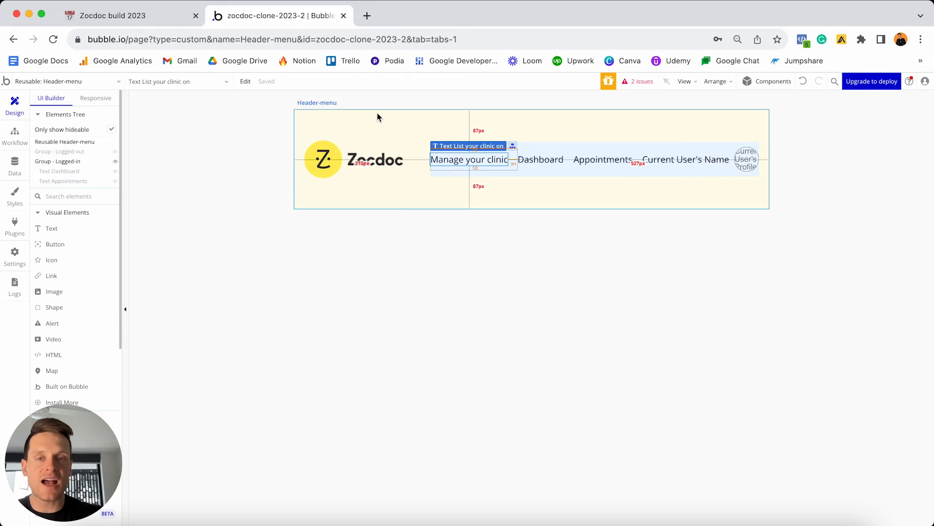
Change the header menu's minimum height from 200 to 0.
{"action": "double_click", "coordinate": [504, 194]}
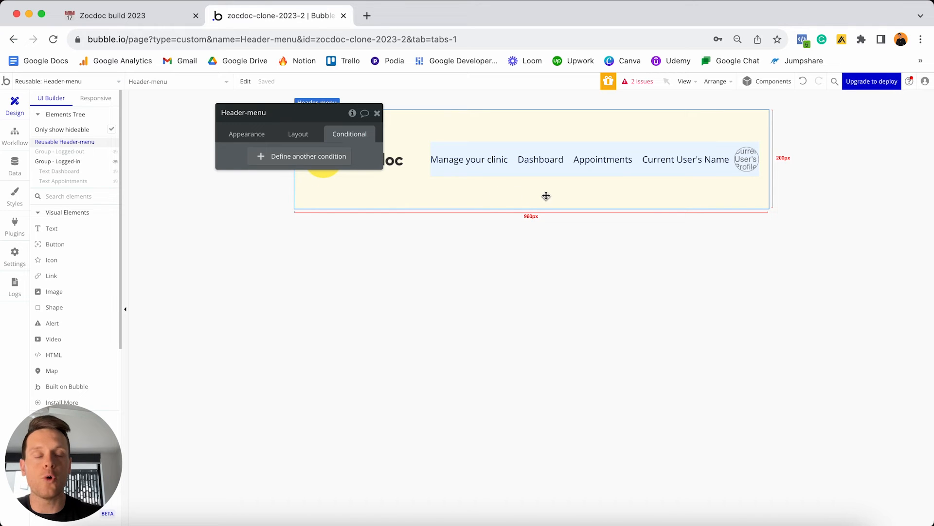
{"action": "left_click", "coordinate": [297, 138]}
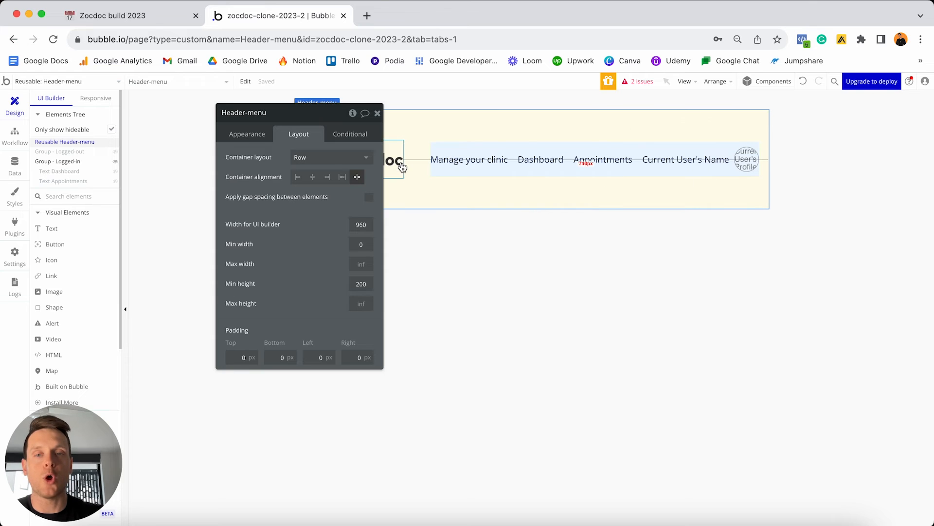
{"action": "double_click", "coordinate": [368, 281]}
{"action": "type", "text": "0"}
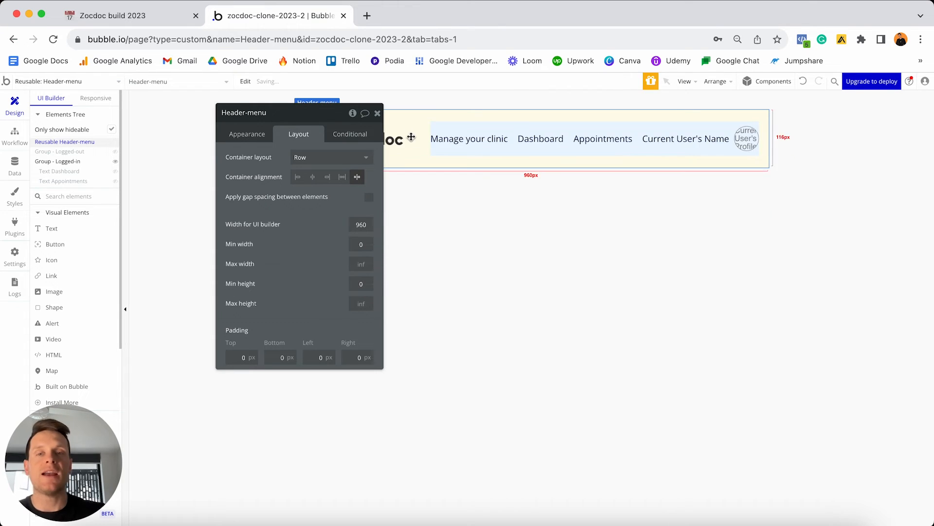
{"action": "left_click", "coordinate": [378, 114]}
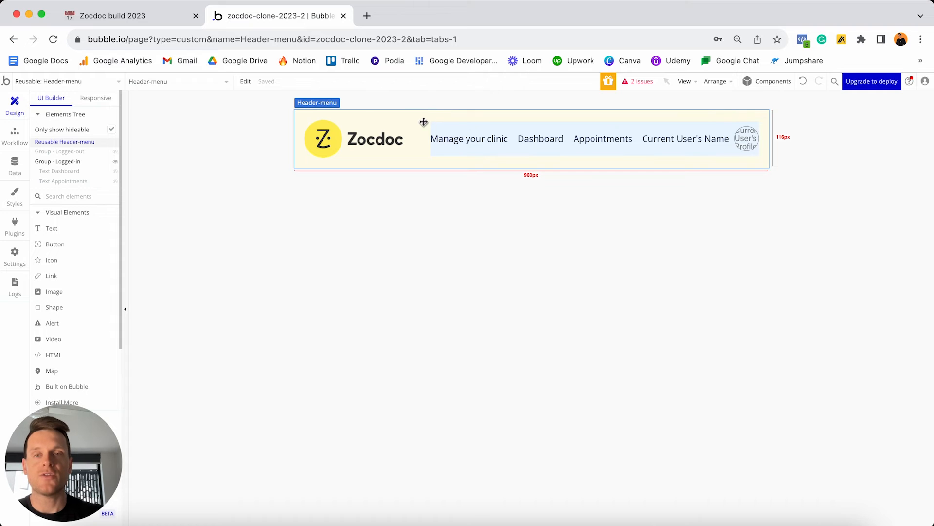
{"action": "left_click", "coordinate": [95, 84]}
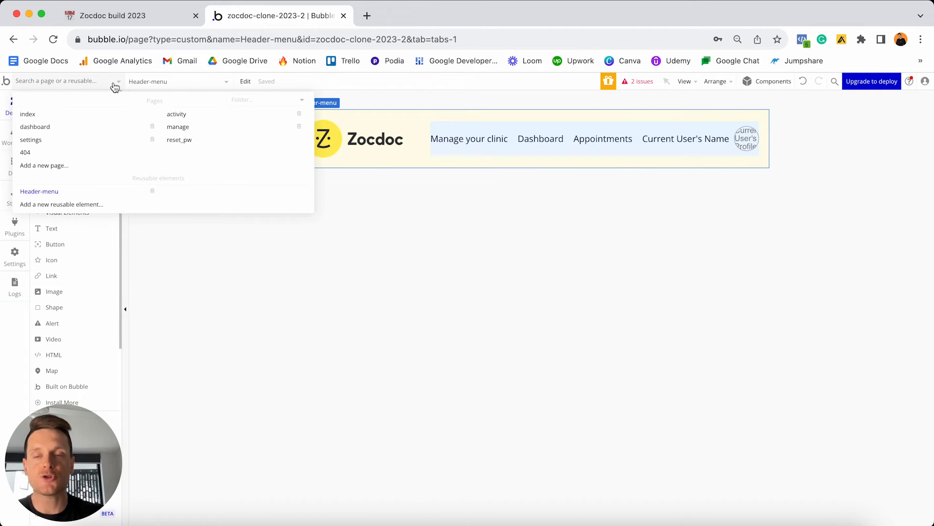
On the index page, place the Header-menu reusable element onto the page.
{"action": "left_click", "coordinate": [33, 116]}
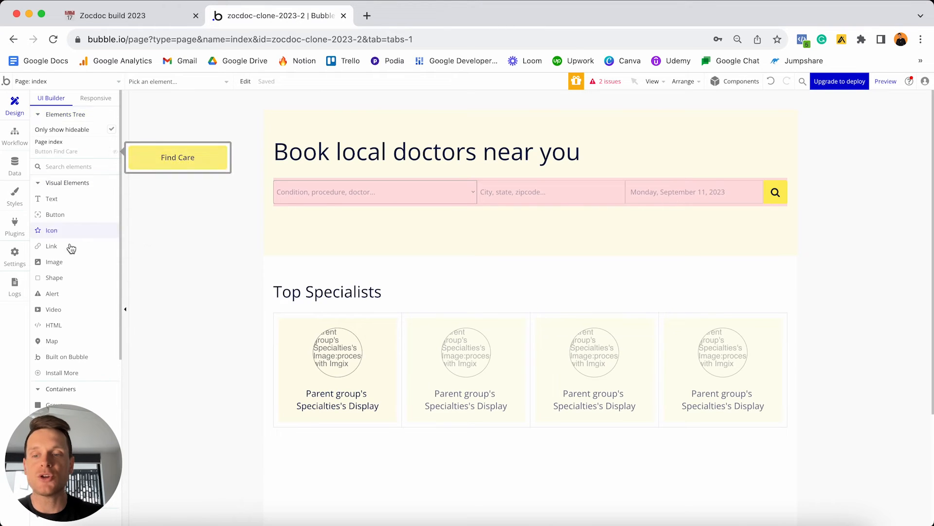
{"action": "scroll", "coordinate": [67, 280], "scroll_direction": "down", "scroll_amount": 3}
{"action": "scroll", "coordinate": [68, 282], "scroll_direction": "down", "scroll_amount": 7}
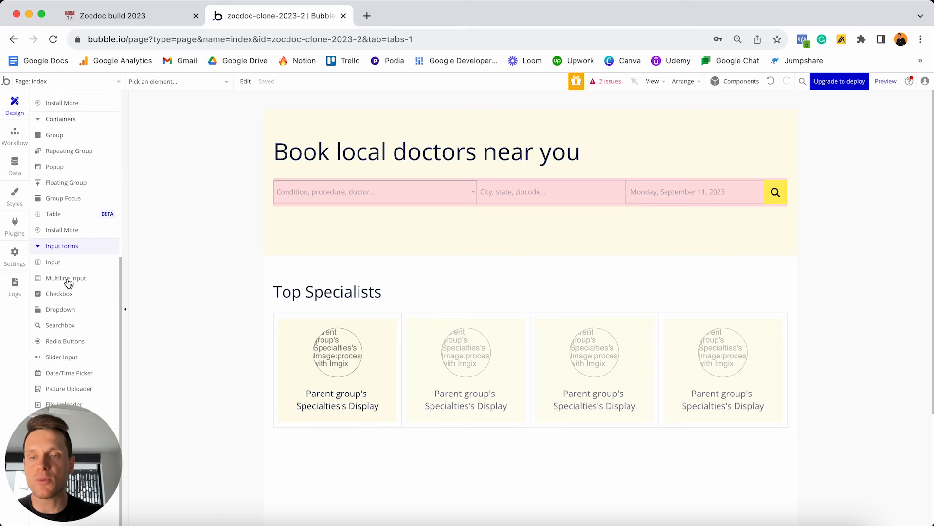
{"action": "left_click_drag", "start_coordinate": [62, 448], "coordinate": [700, 384]}
{"action": "left_click", "coordinate": [81, 434]}
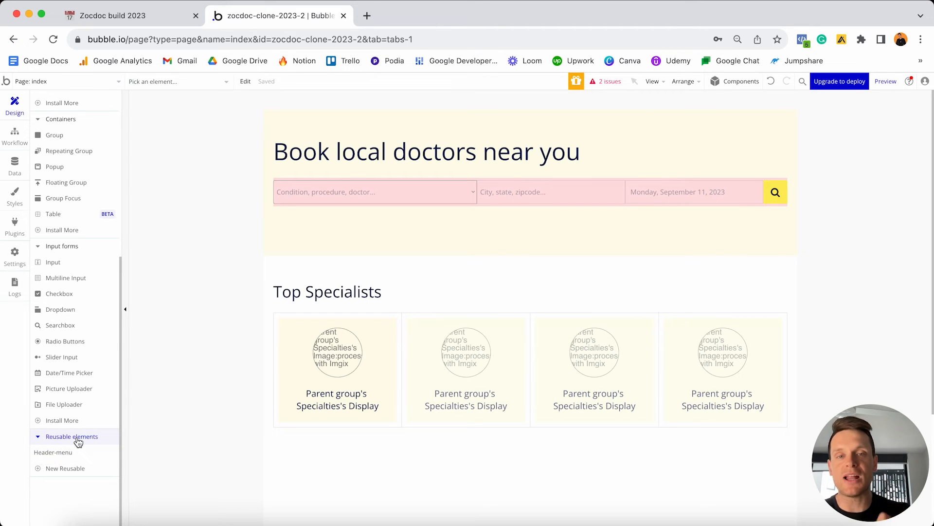
{"action": "mouse_move", "coordinate": [66, 455]}
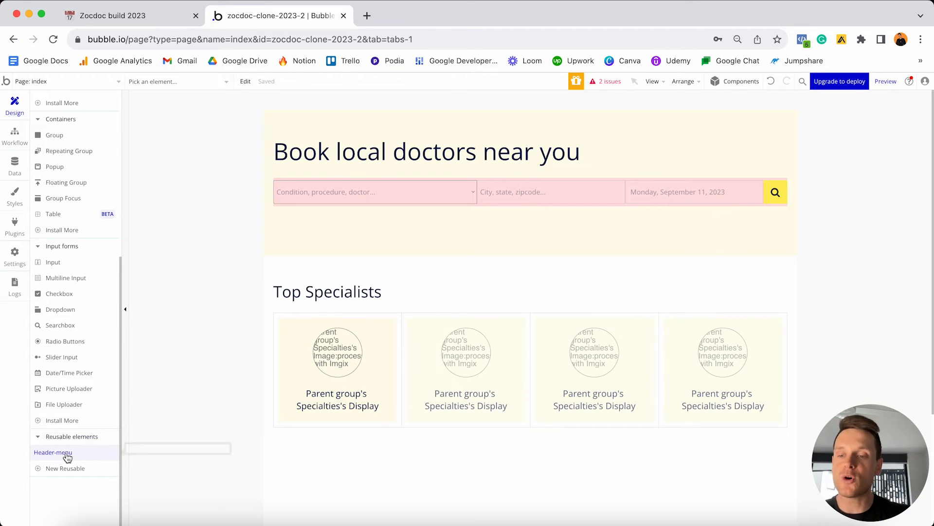
{"action": "left_click_drag", "start_coordinate": [67, 458], "coordinate": [285, 276]}
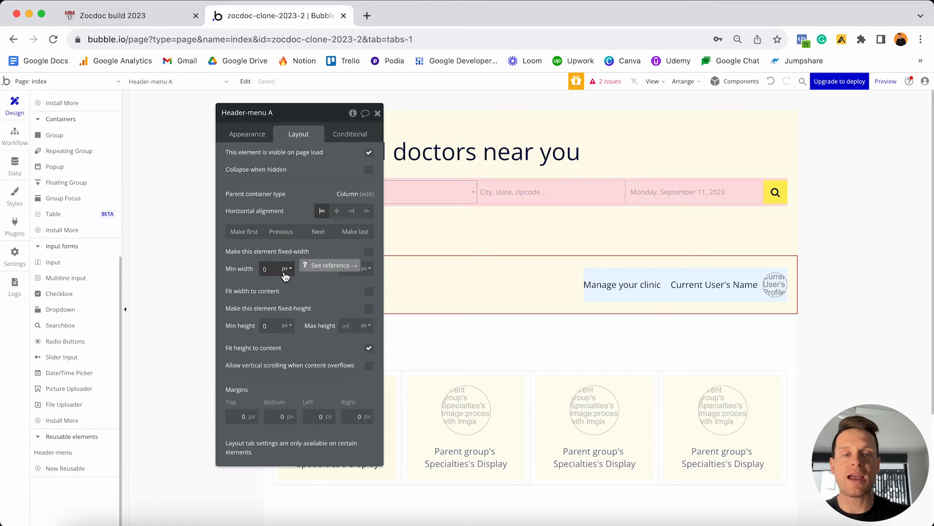
{"action": "left_click_drag", "start_coordinate": [309, 115], "coordinate": [161, 117]}
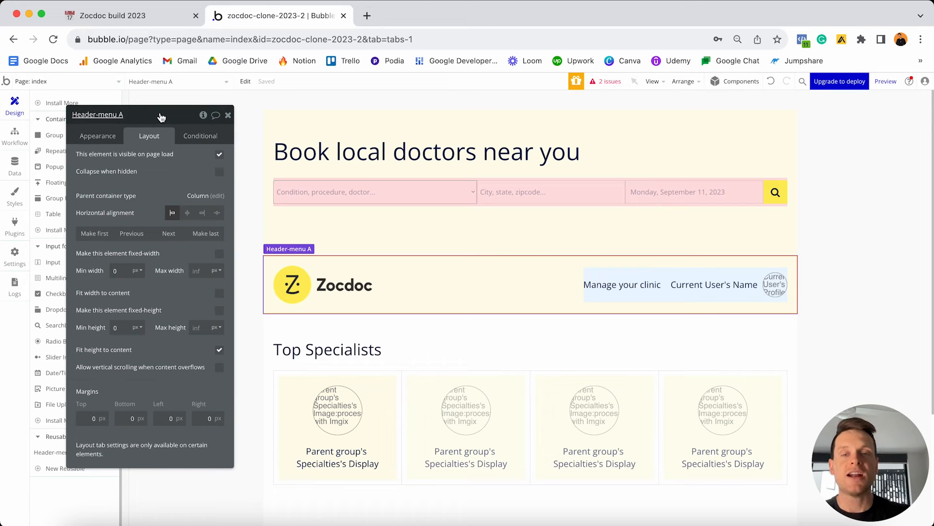
{"action": "left_click_drag", "start_coordinate": [414, 269], "coordinate": [330, 272]}
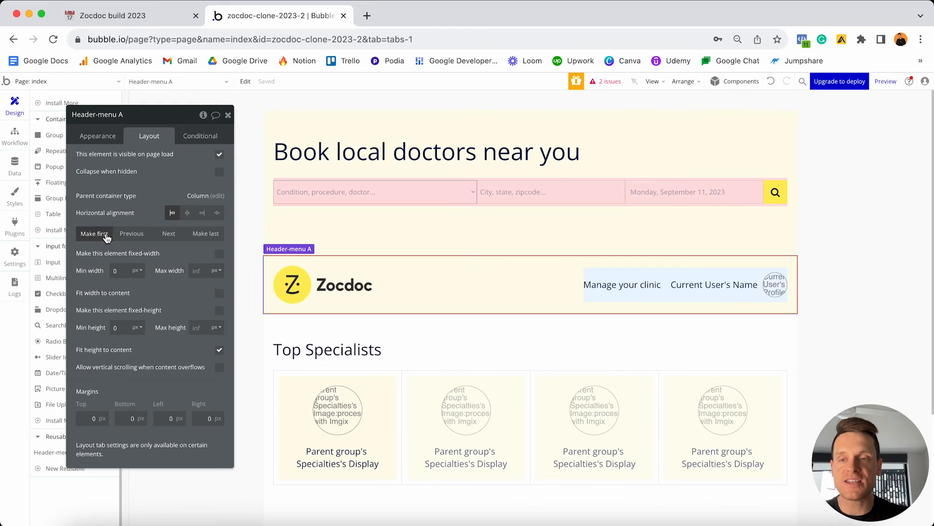
Make Header-menu A first so it sits above the 'Book local doctors near you' hero.
{"action": "left_click", "coordinate": [102, 237]}
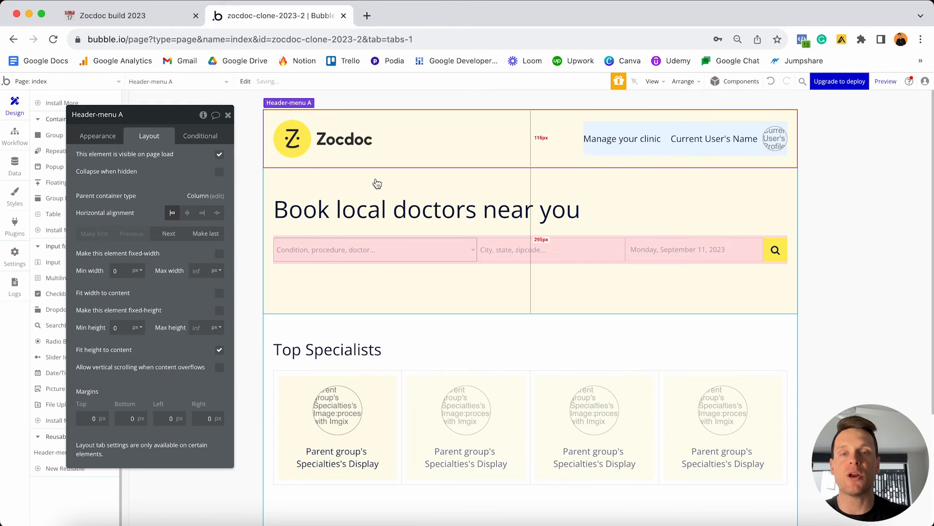
{"action": "left_click_drag", "start_coordinate": [378, 166], "coordinate": [376, 163]}
{"action": "left_click", "coordinate": [860, 153]}
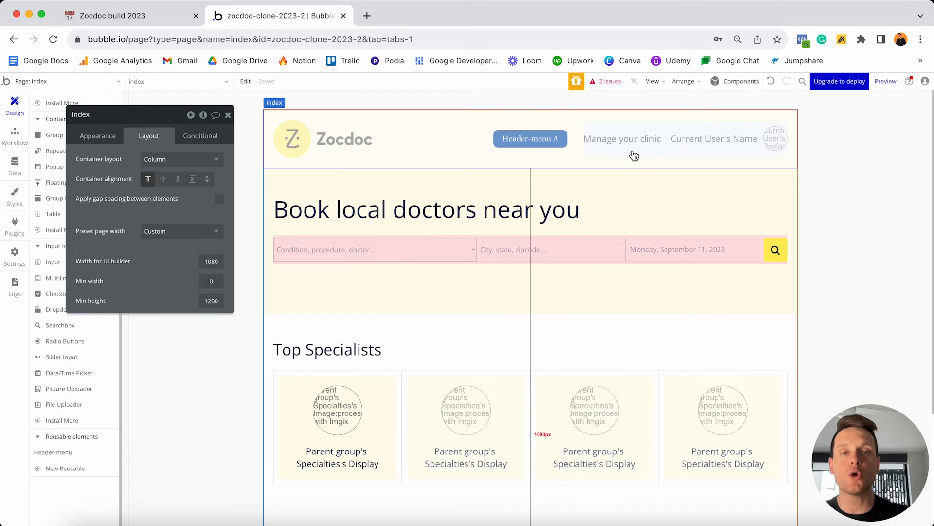
{"action": "left_click", "coordinate": [554, 141]}
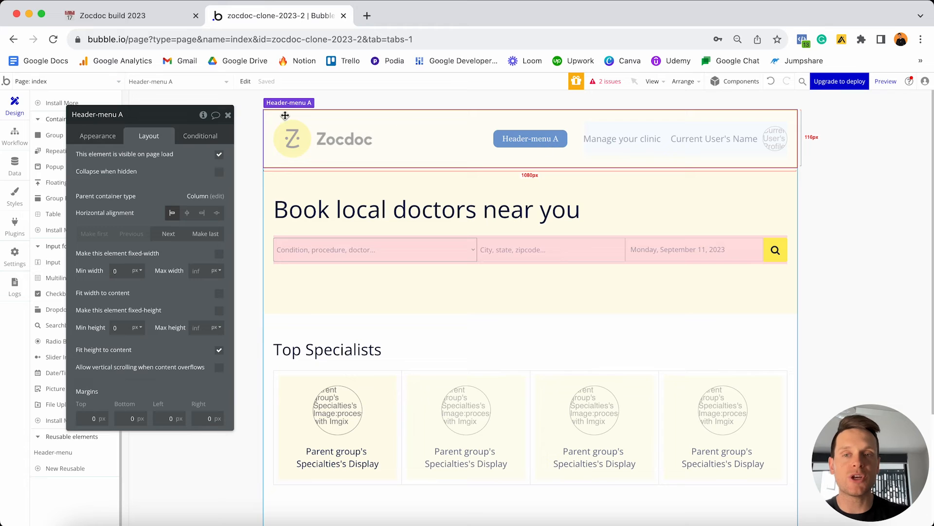
{"action": "left_click", "coordinate": [228, 115]}
{"action": "left_click", "coordinate": [103, 81]}
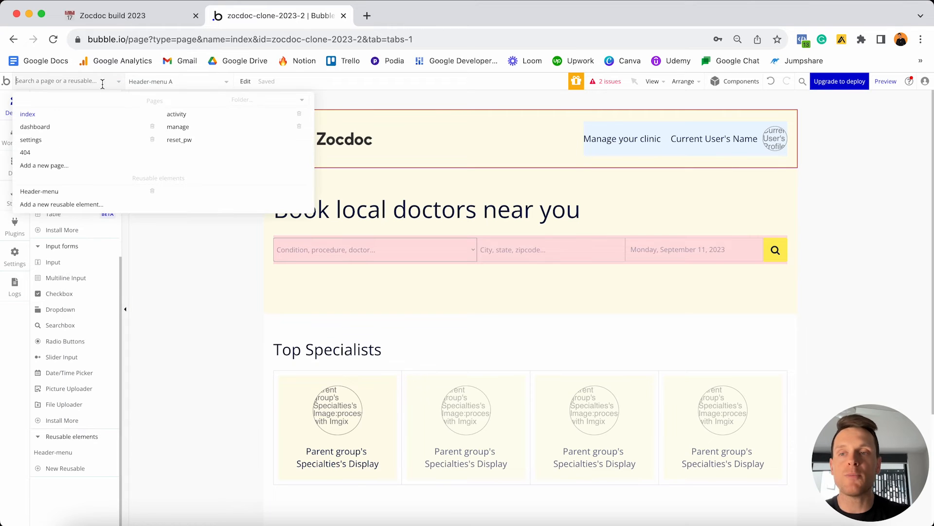
Preview the index page to confirm the Zocdoc header with Login / Sign Up sits on top.
{"action": "left_click", "coordinate": [55, 192]}
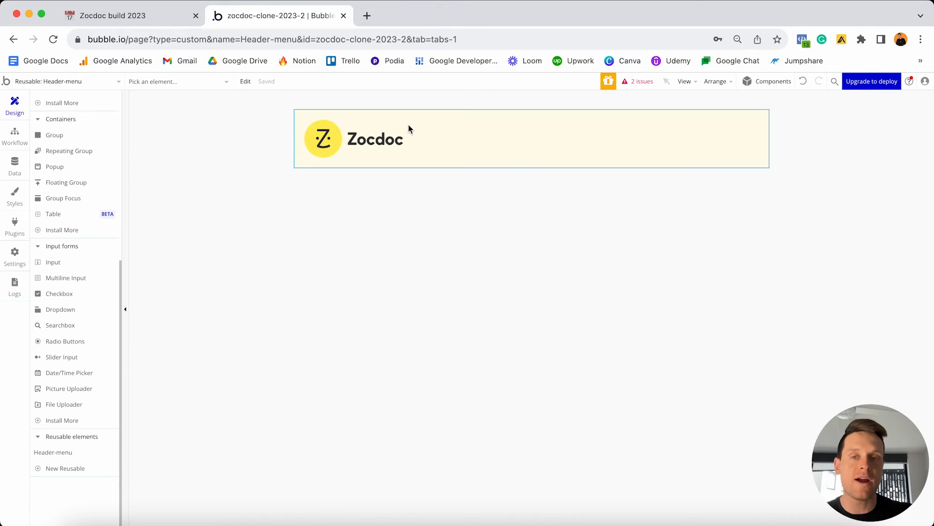
{"action": "left_click", "coordinate": [110, 81]}
{"action": "left_click", "coordinate": [87, 115]}
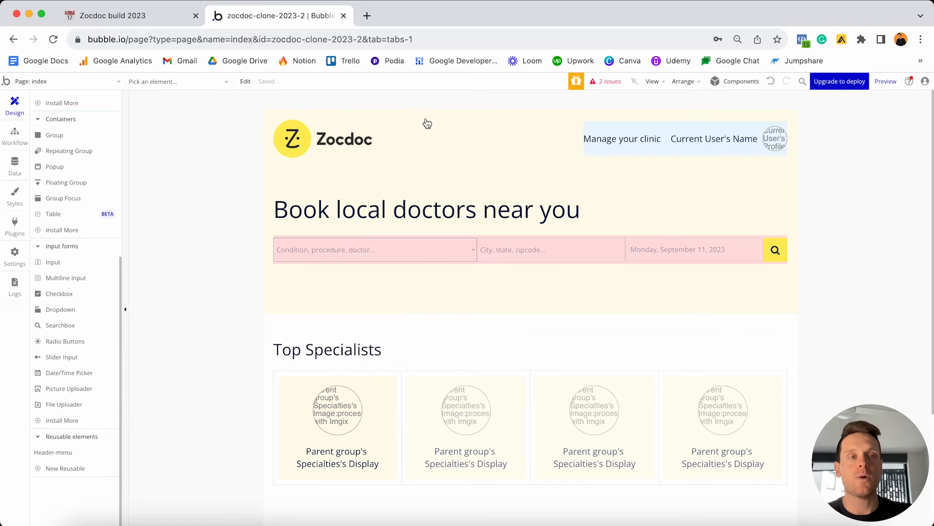
{"action": "left_click", "coordinate": [886, 83]}
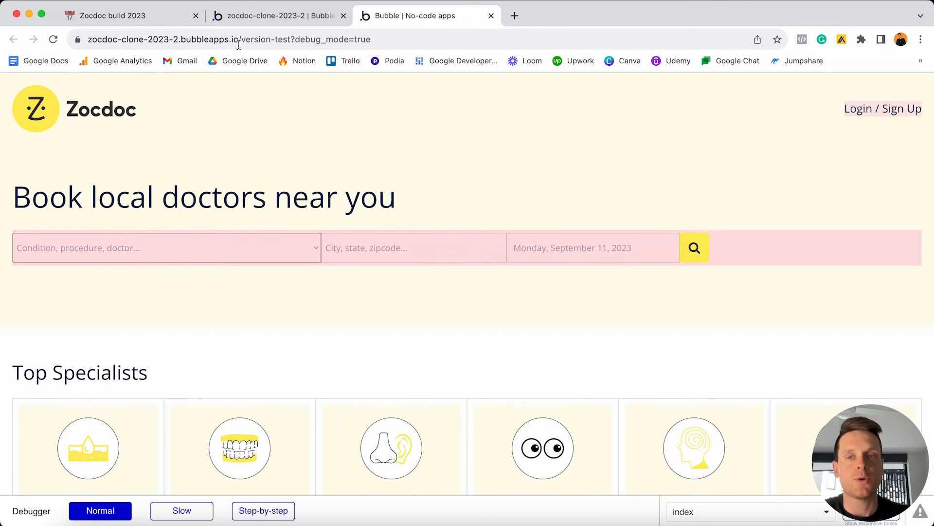
{"action": "left_click", "coordinate": [277, 16]}
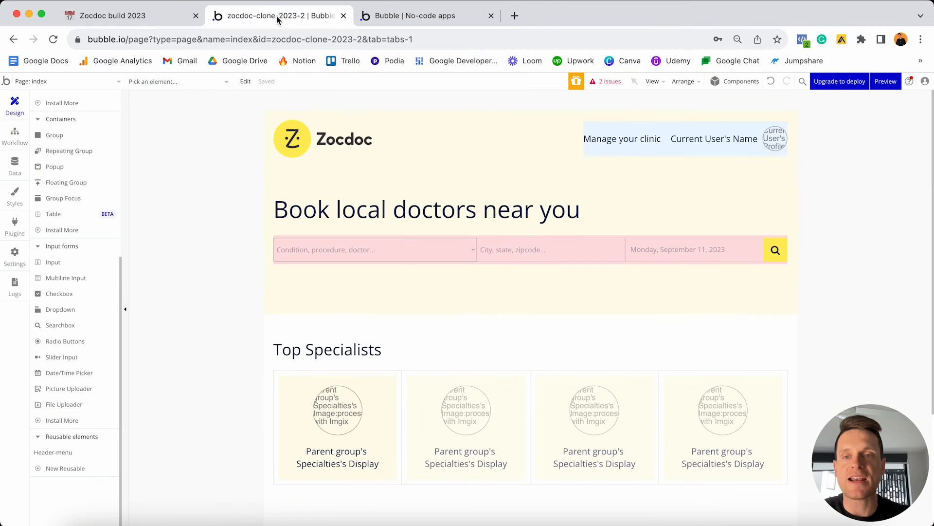
{"action": "left_click", "coordinate": [111, 84]}
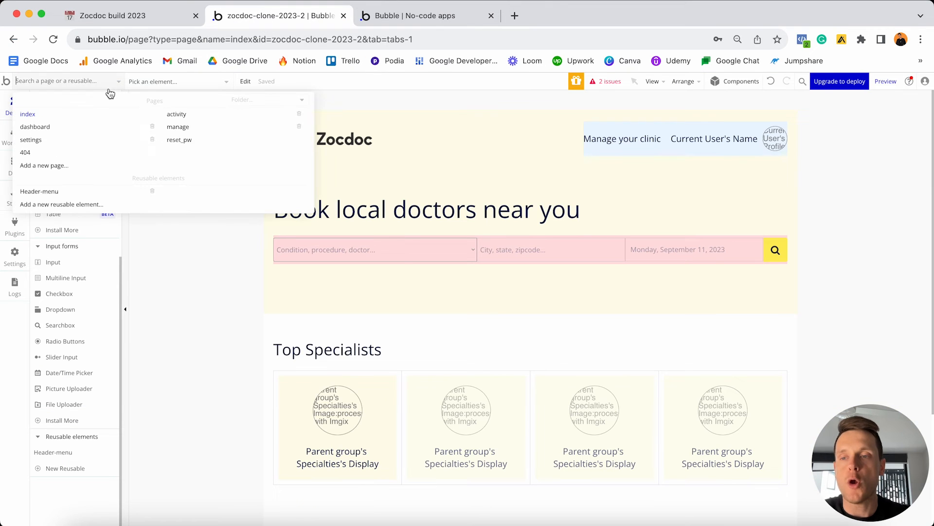
Add a click workflow on the Zocdoc logo (Image A) that goes to the index page.
{"action": "left_click", "coordinate": [78, 195]}
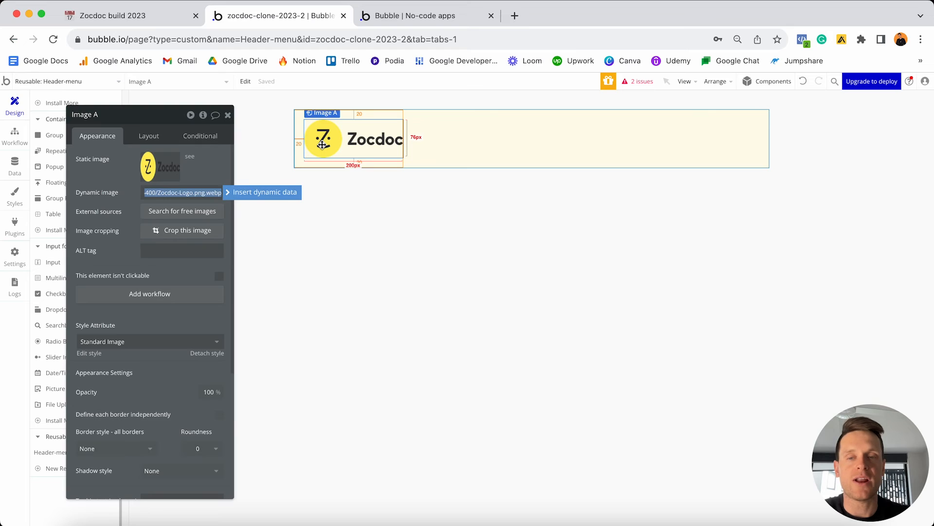
{"action": "left_click", "coordinate": [176, 295]}
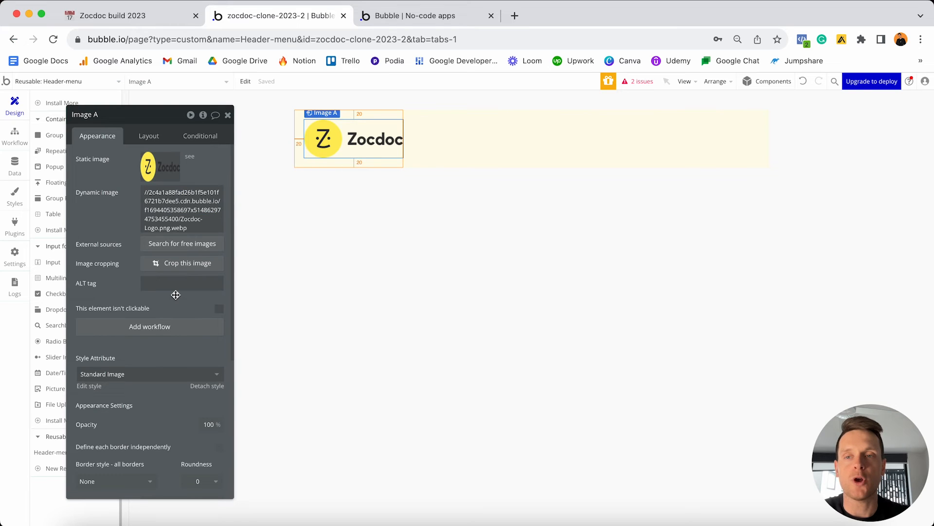
{"action": "left_click", "coordinate": [170, 327]}
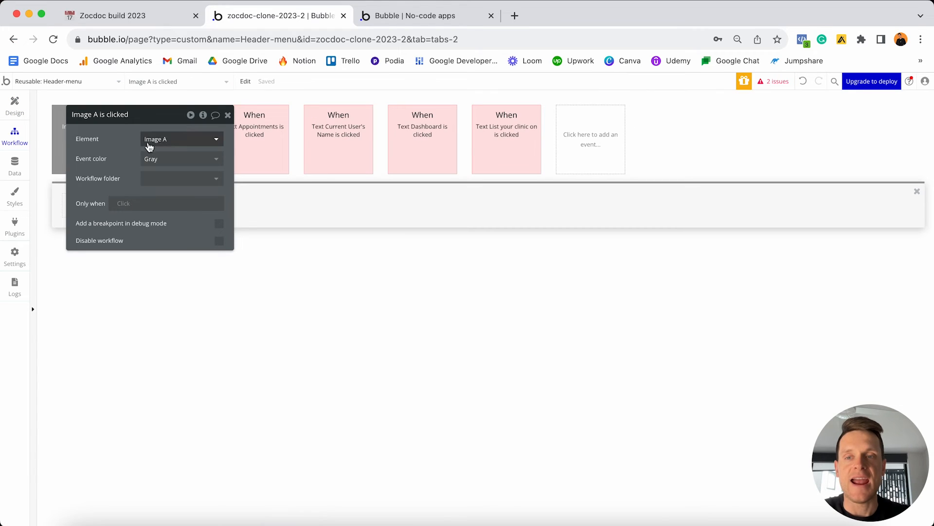
{"action": "left_click_drag", "start_coordinate": [147, 116], "coordinate": [434, 142]}
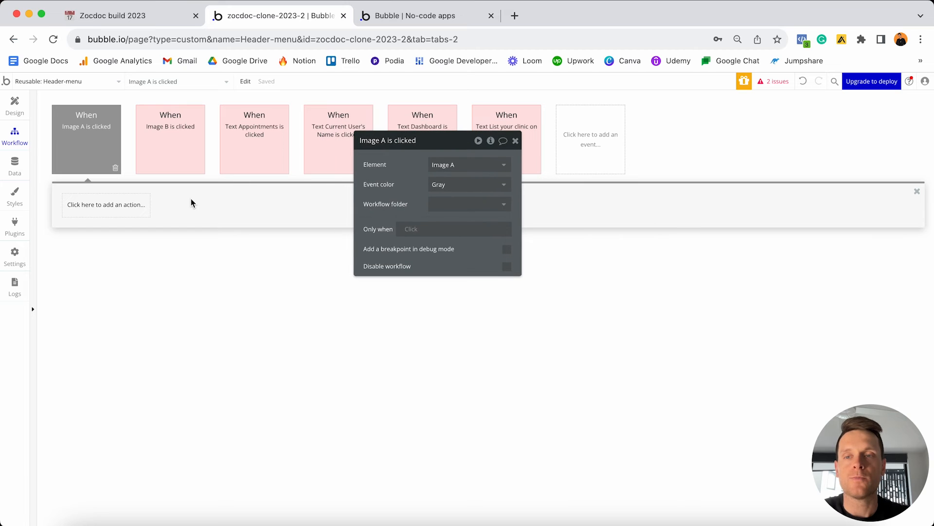
{"action": "left_click", "coordinate": [114, 216]}
{"action": "mouse_move", "coordinate": [100, 261]}
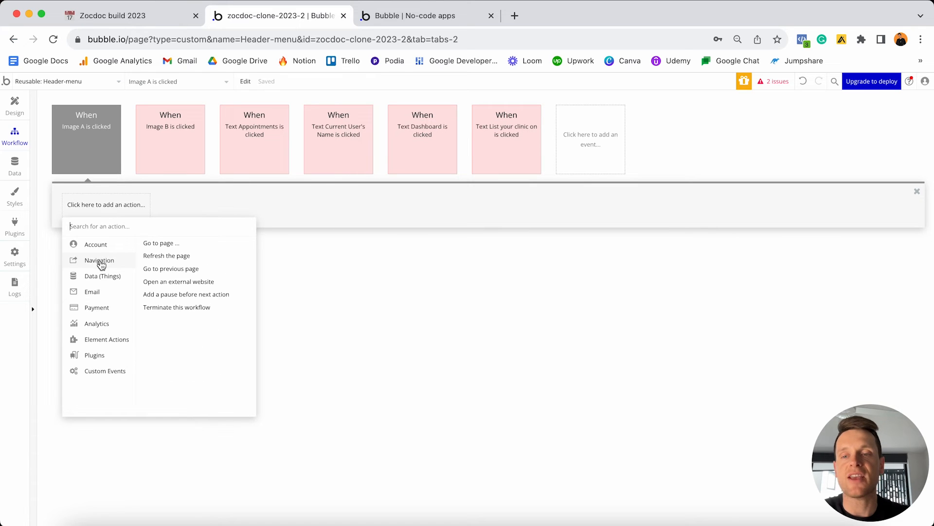
{"action": "left_click", "coordinate": [155, 244]}
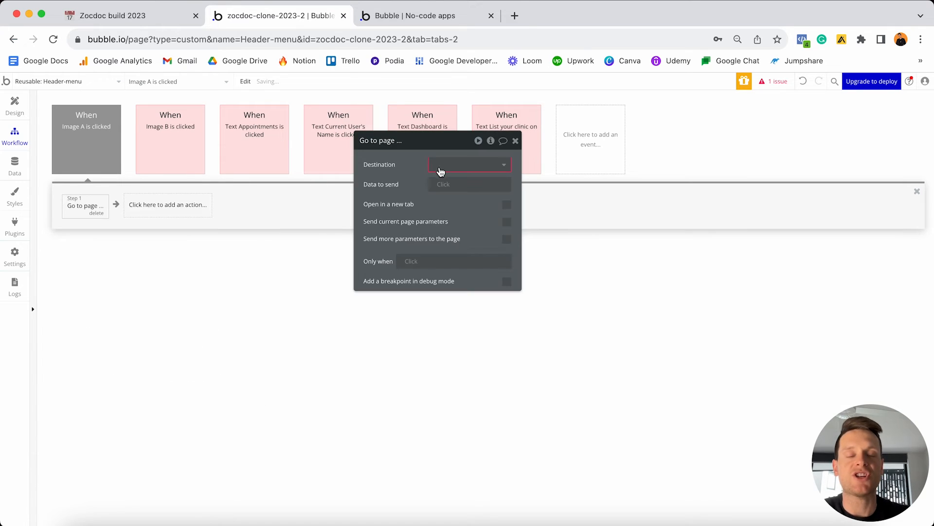
{"action": "left_click", "coordinate": [454, 169]}
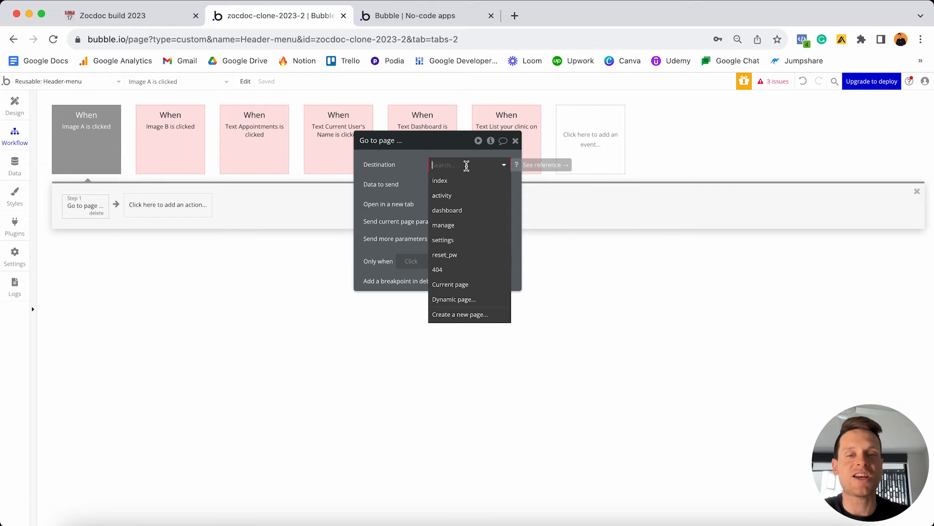
{"action": "left_click", "coordinate": [455, 181]}
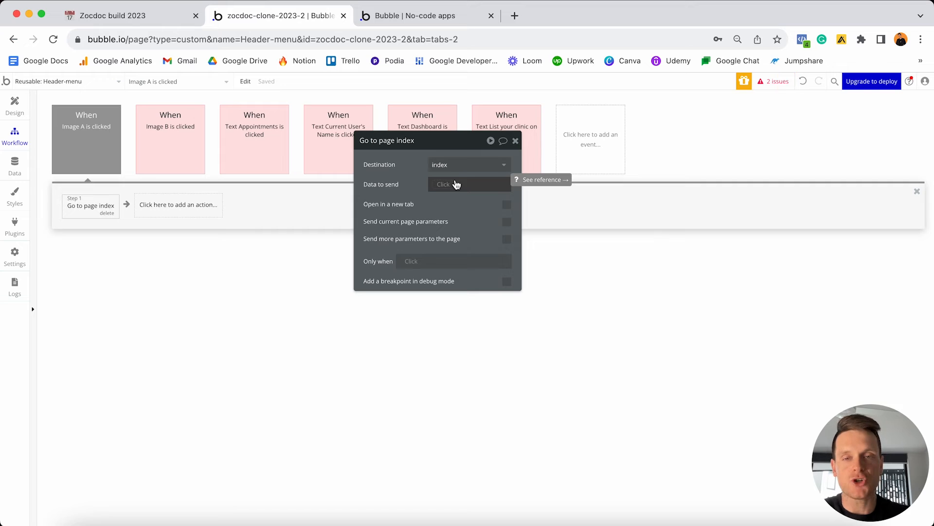
Colour the logo-click workflow red and return to the header design.
{"action": "left_click", "coordinate": [85, 142]}
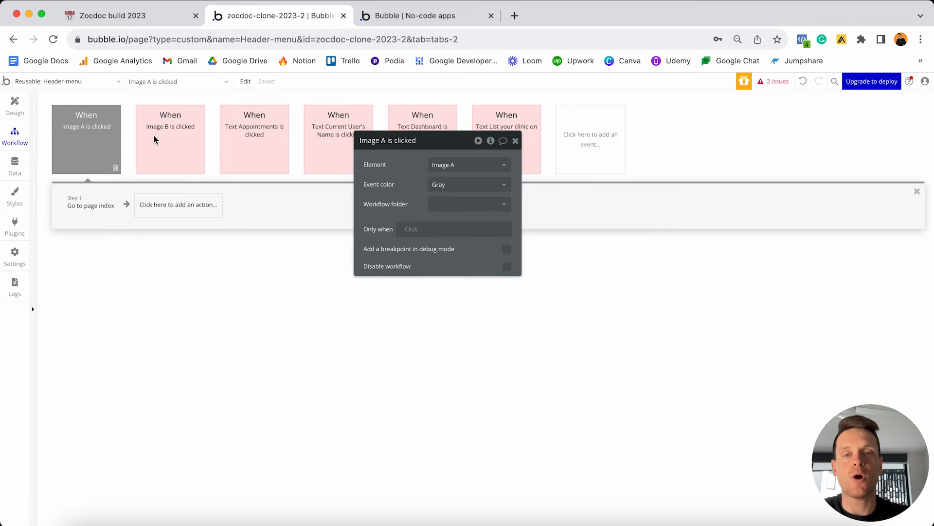
{"action": "left_click", "coordinate": [440, 178]}
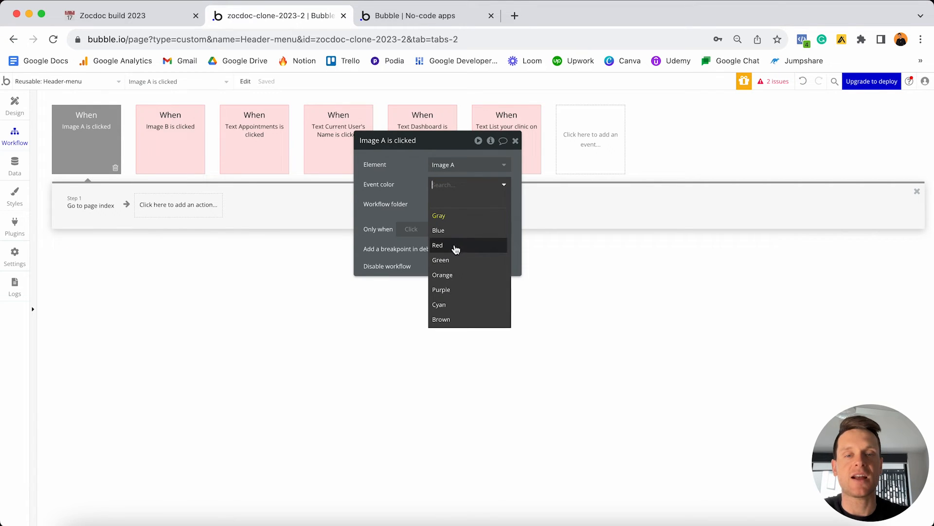
{"action": "left_click", "coordinate": [456, 246]}
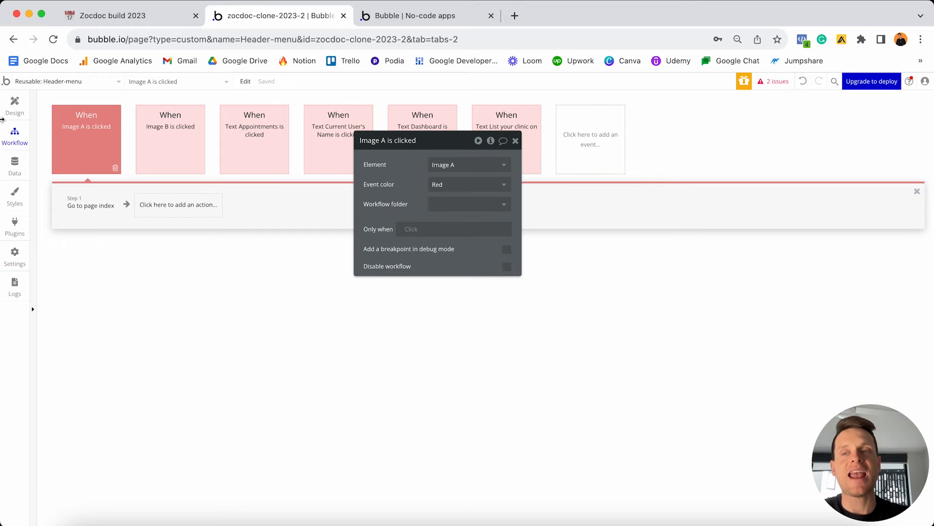
{"action": "left_click", "coordinate": [15, 112]}
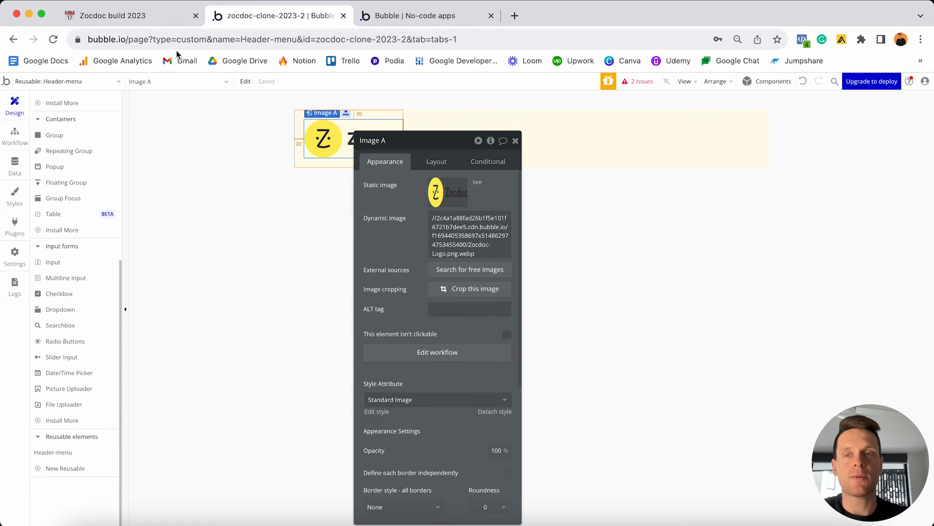
{"action": "left_click", "coordinate": [162, 16]}
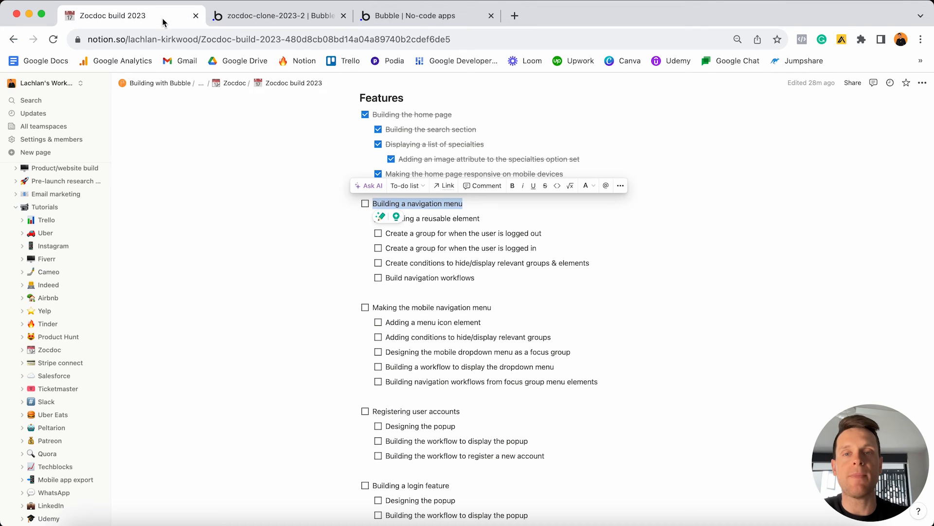
Tick Building a navigation menu and its five sub-tasks, and select the Listing a new clinic line.
{"action": "left_click", "coordinate": [365, 203]}
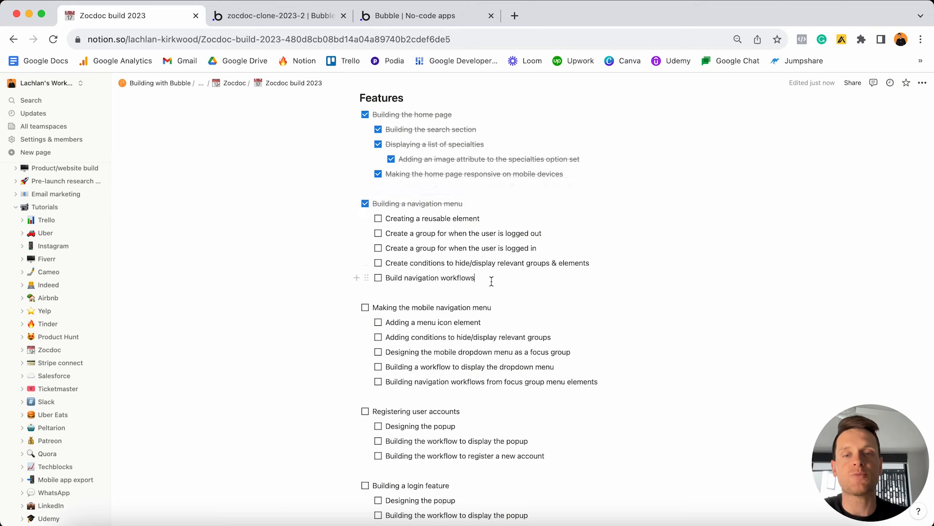
{"action": "left_click_drag", "start_coordinate": [475, 278], "coordinate": [383, 217]}
{"action": "left_click", "coordinate": [379, 218]}
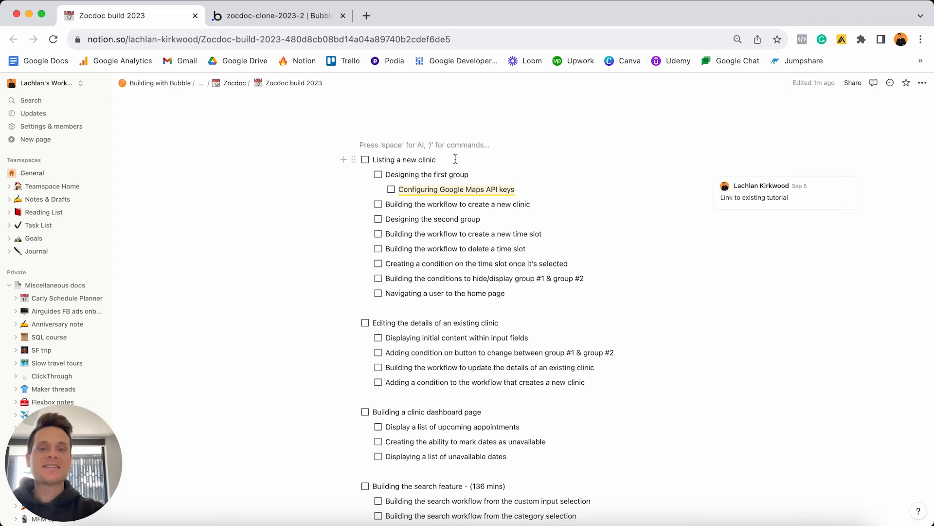
{"action": "left_click", "coordinate": [456, 159]}
{"action": "triple_click", "coordinate": [456, 159]}
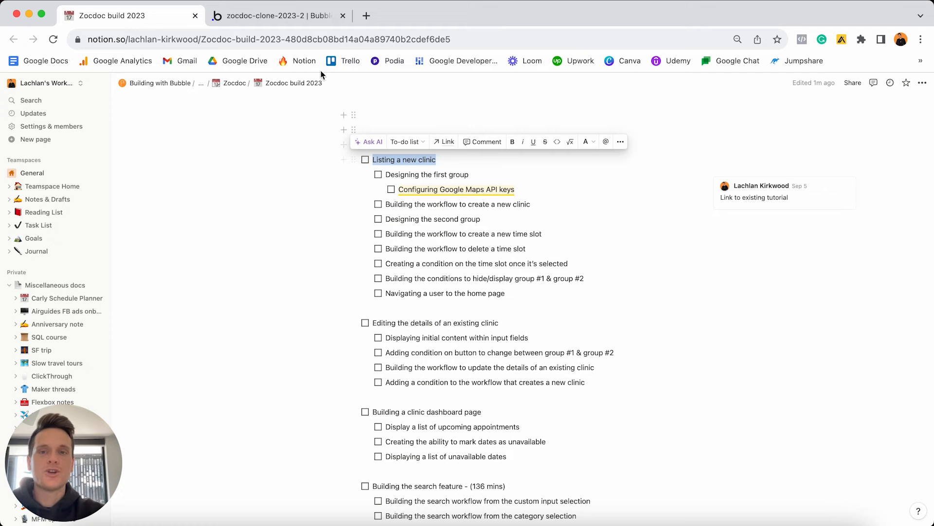
{"action": "left_click", "coordinate": [288, 20]}
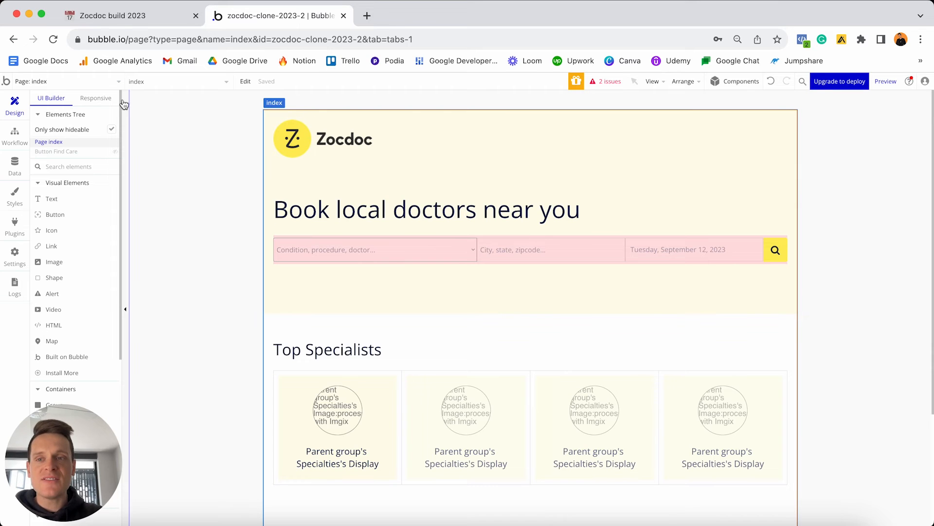
In Header-menu, reveal the hidden logged-in group and select the 'List your clinic on Zocdoc' text.
{"action": "left_click", "coordinate": [105, 83]}
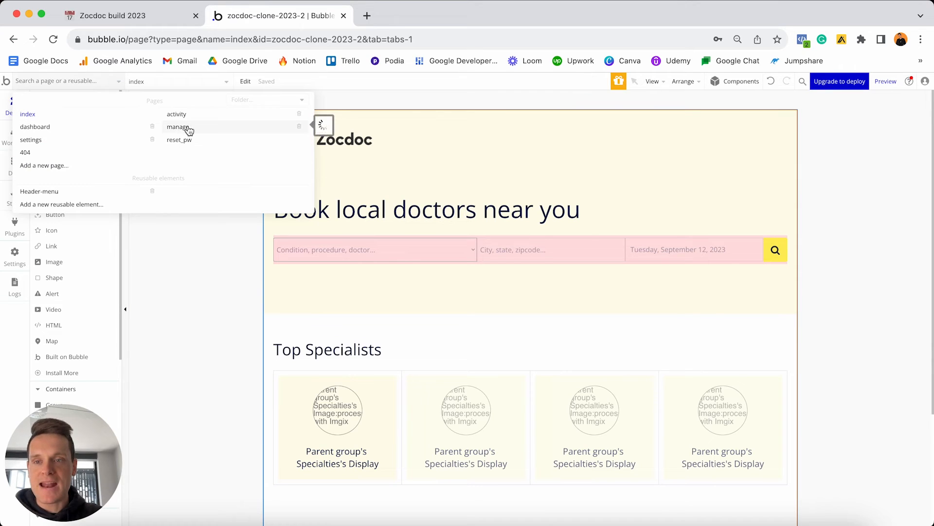
{"action": "mouse_move", "coordinate": [188, 130]}
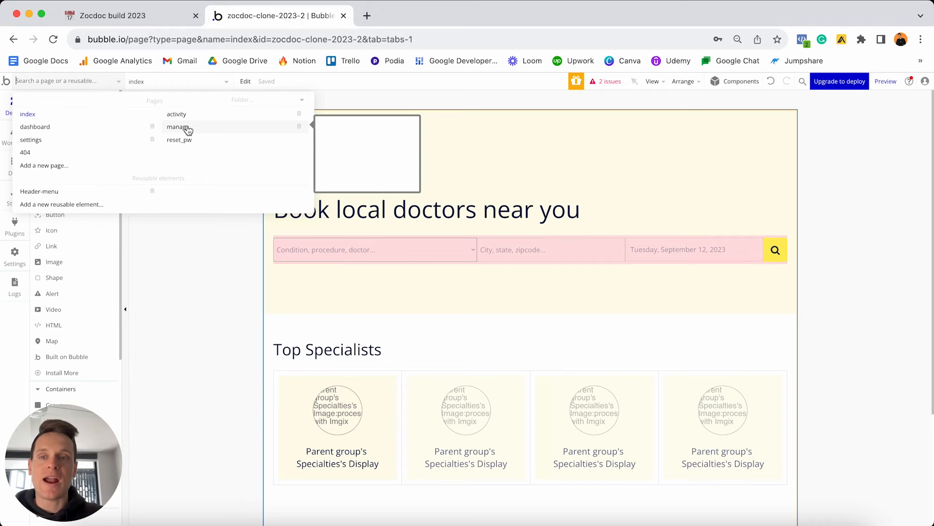
{"action": "left_click", "coordinate": [62, 193]}
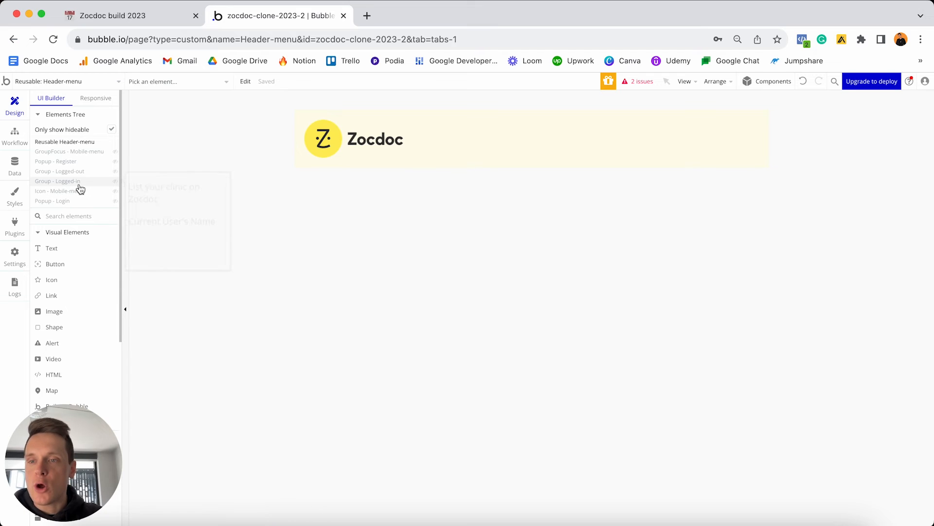
{"action": "mouse_move", "coordinate": [77, 183]}
{"action": "left_click", "coordinate": [115, 182]}
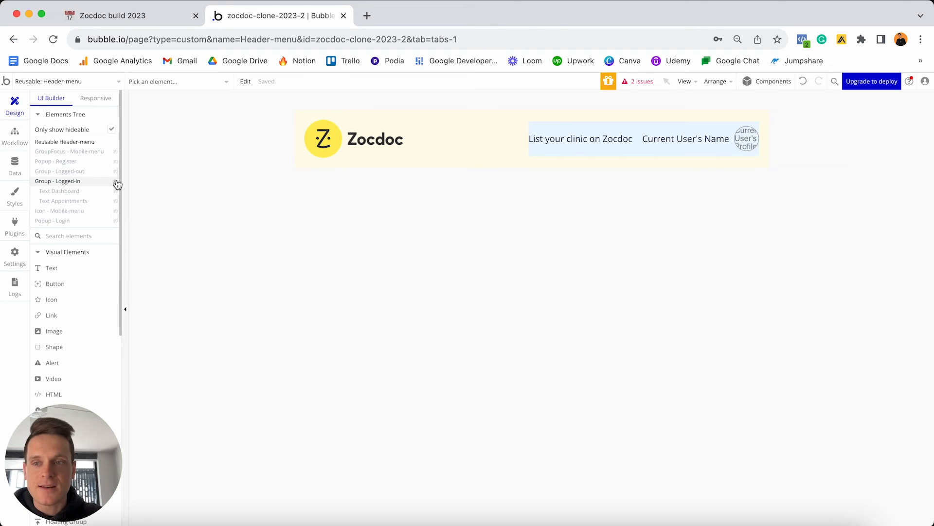
{"action": "left_click", "coordinate": [577, 141]}
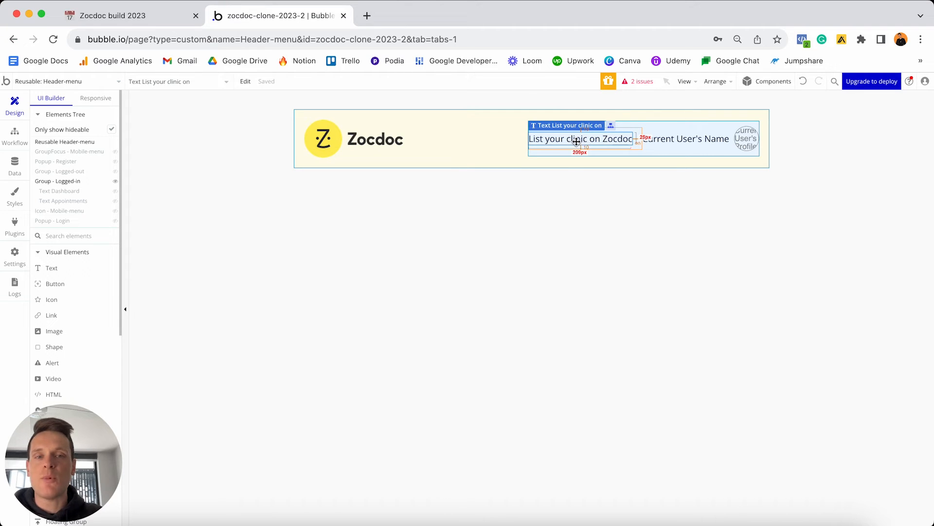
Switch to the manage page and view its page layout properties.
{"action": "left_click", "coordinate": [118, 82]}
{"action": "left_click", "coordinate": [177, 130]}
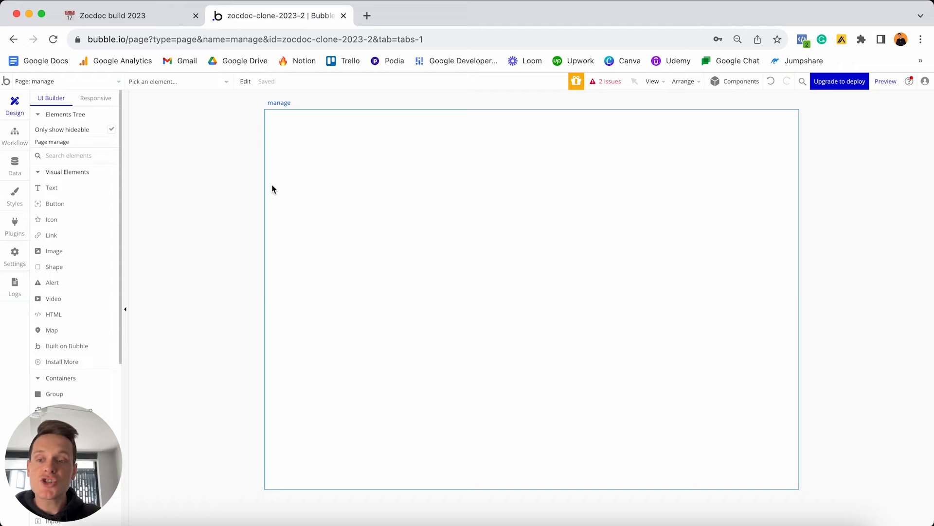
{"action": "double_click", "coordinate": [377, 185]}
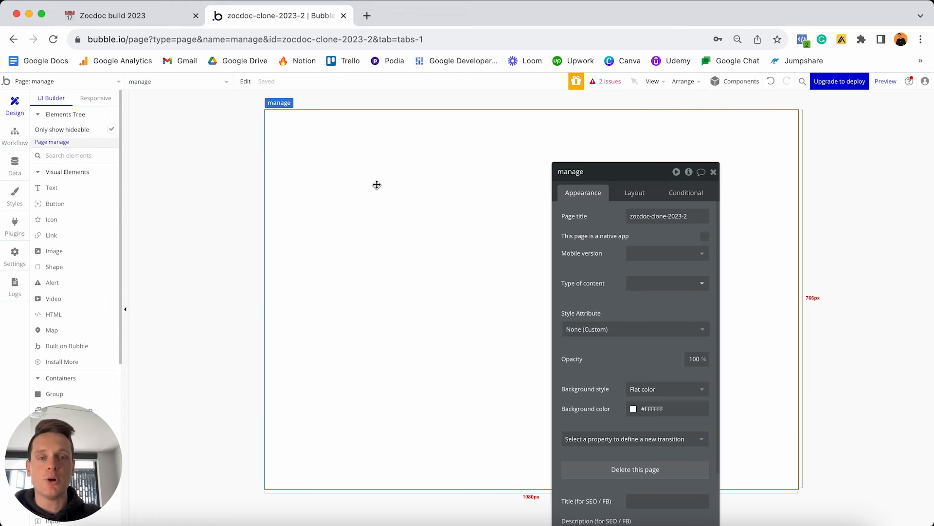
{"action": "left_click_drag", "start_coordinate": [604, 174], "coordinate": [659, 115]}
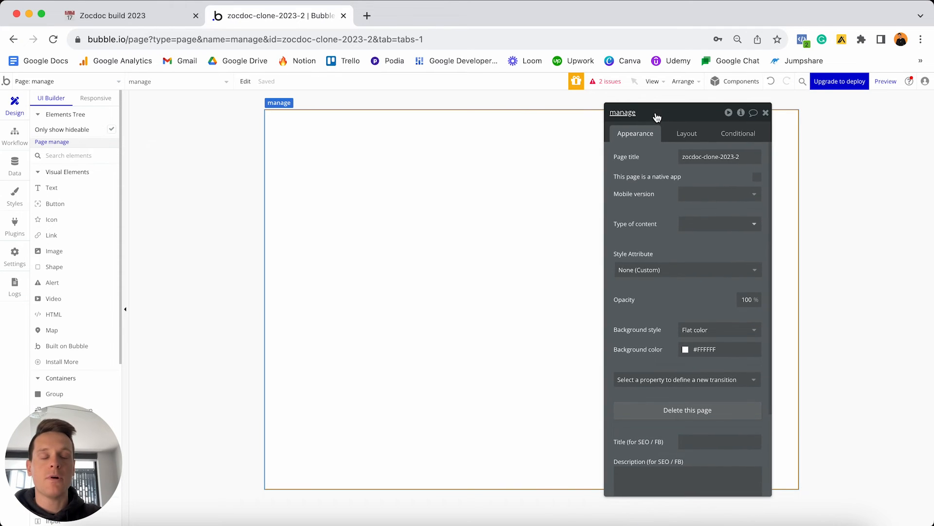
{"action": "left_click", "coordinate": [682, 134]}
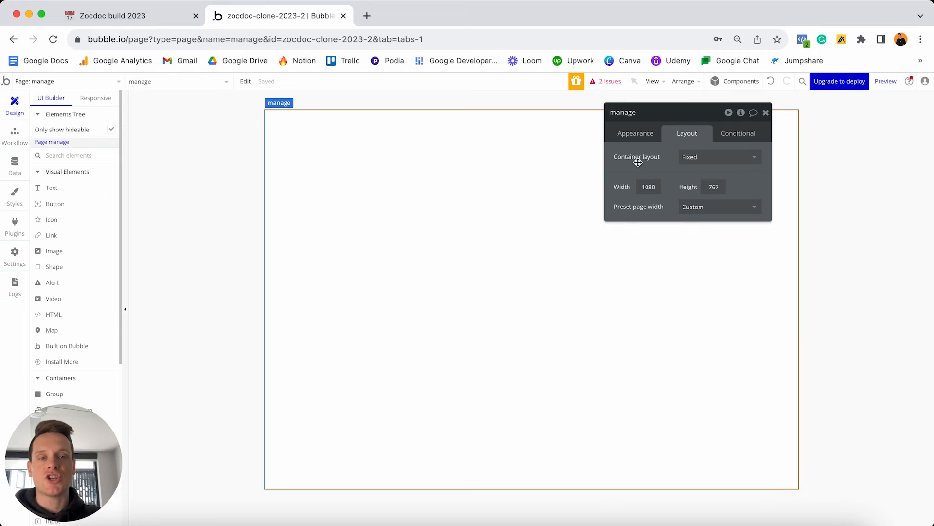
Set the manage page's container layout to Column and place the Header-menu reusable element at its top.
{"action": "left_click", "coordinate": [684, 160]}
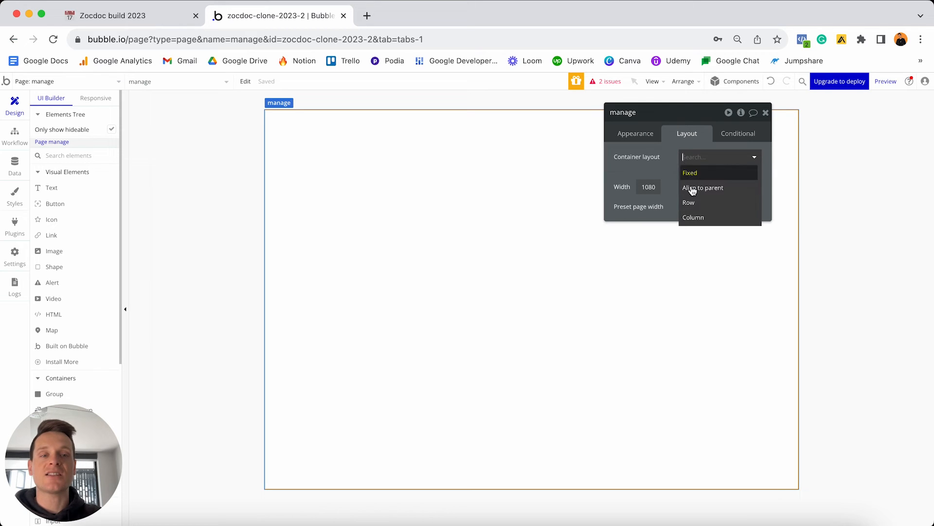
{"action": "left_click", "coordinate": [693, 215]}
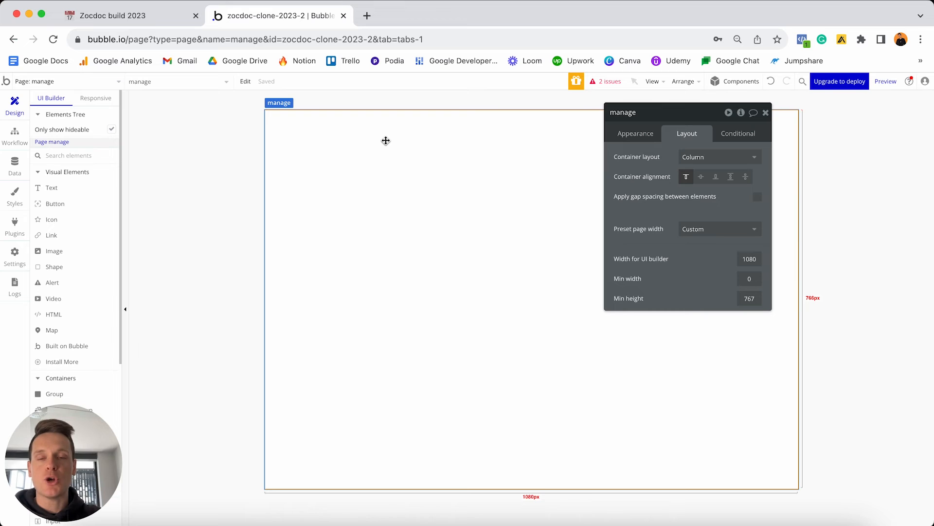
{"action": "left_click_drag", "start_coordinate": [62, 462], "coordinate": [798, 364]}
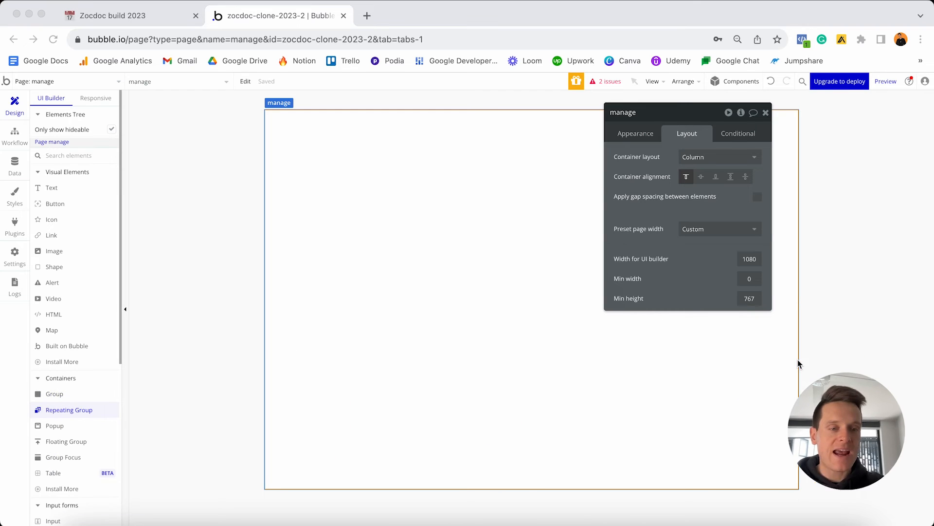
{"action": "scroll", "coordinate": [97, 354], "scroll_direction": "down", "scroll_amount": 1}
{"action": "scroll", "coordinate": [97, 354], "scroll_direction": "down", "scroll_amount": 5}
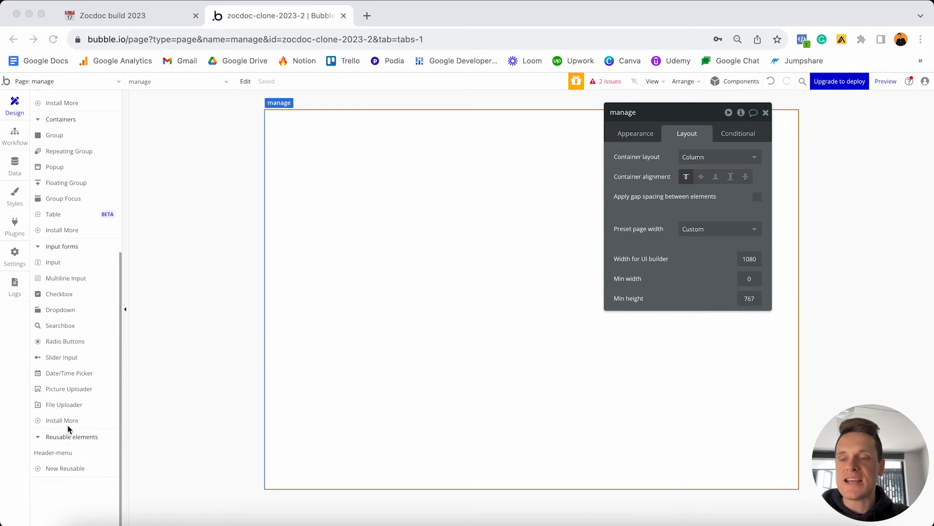
{"action": "left_click", "coordinate": [54, 452]}
{"action": "left_click", "coordinate": [56, 456]}
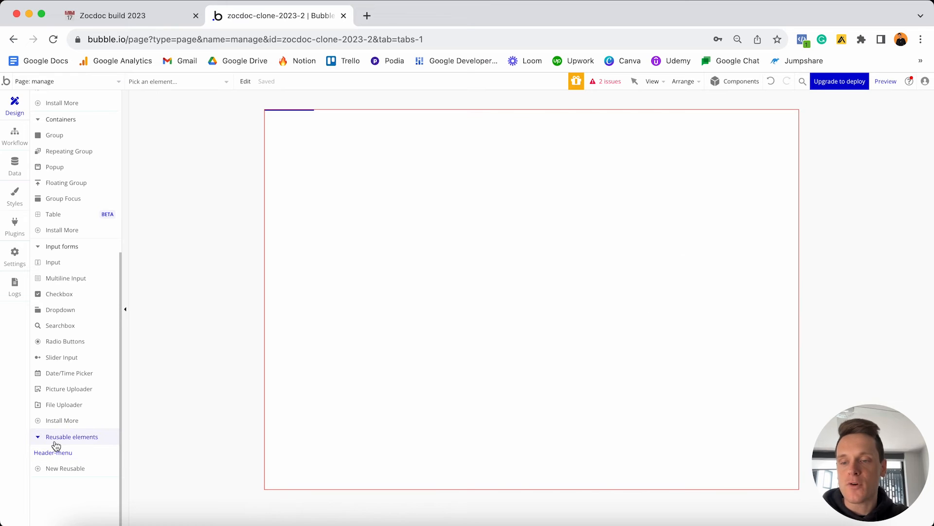
{"action": "left_click", "coordinate": [313, 166]}
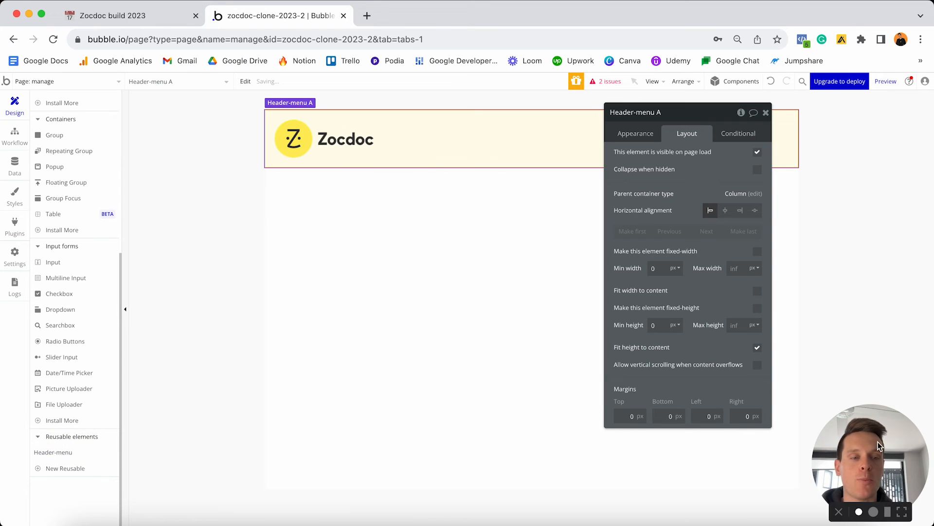
{"action": "left_click_drag", "start_coordinate": [871, 463], "coordinate": [63, 462]}
Scroll through the reference project's manage page to review its clinic details form and availability list.
{"action": "left_click", "coordinate": [453, 340]}
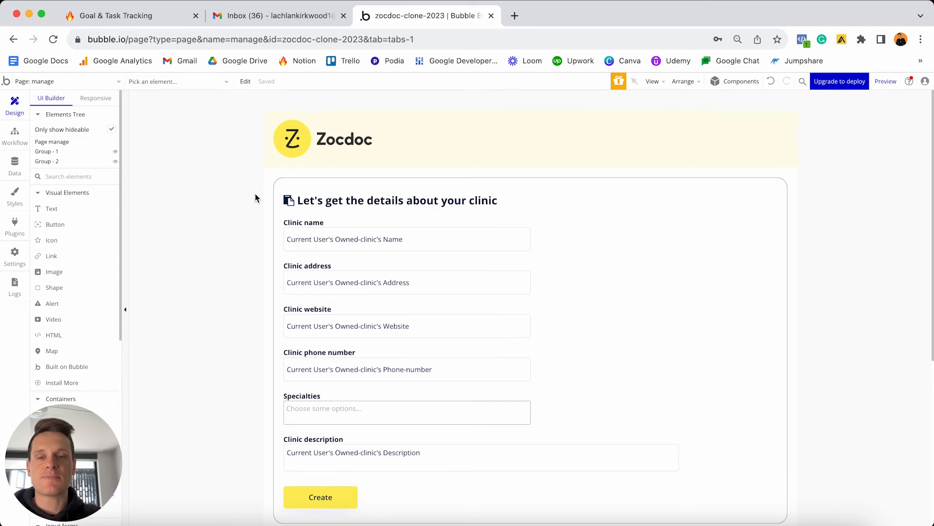
{"action": "scroll", "coordinate": [255, 194], "scroll_direction": "down", "scroll_amount": 2}
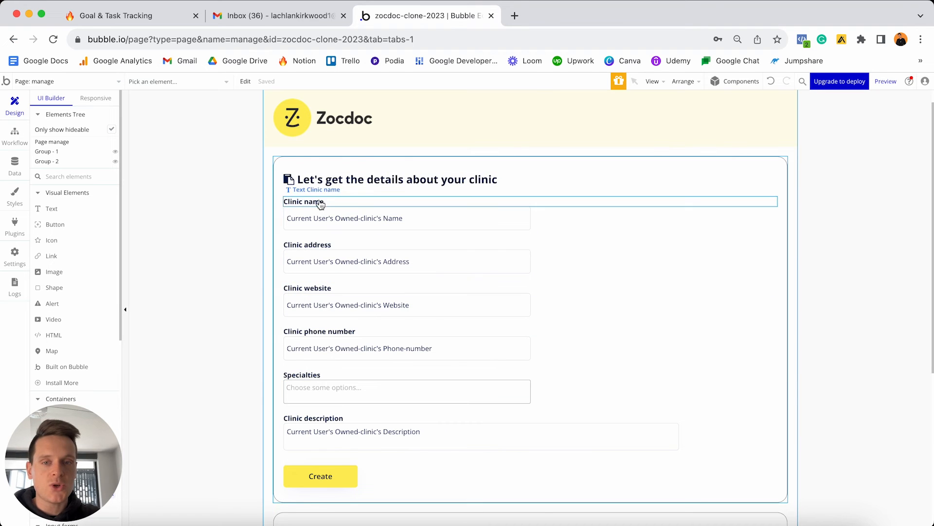
{"action": "scroll", "coordinate": [457, 195], "scroll_direction": "down", "scroll_amount": 6}
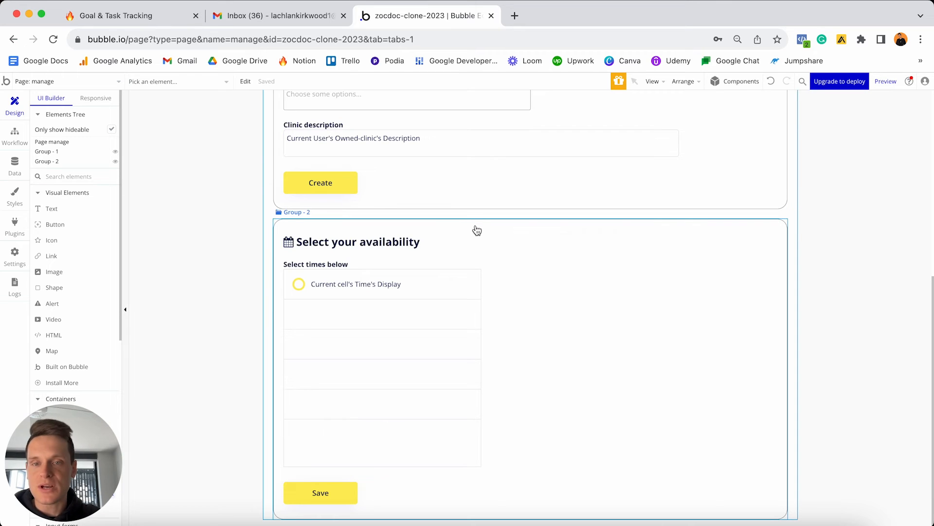
{"action": "scroll", "coordinate": [476, 229], "scroll_direction": "up", "scroll_amount": 6}
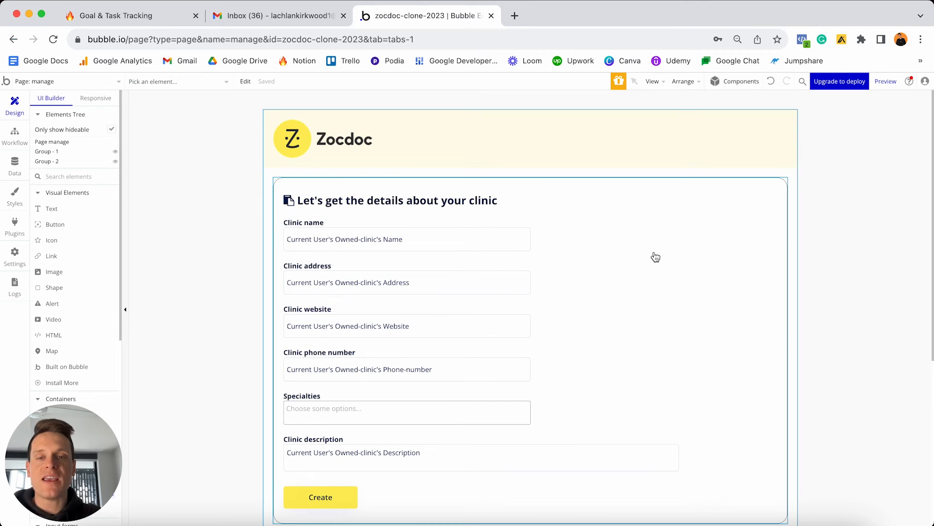
{"action": "key", "text": "ctrl+Up"}
Add a group below the header and name it 'Group - Step-1'.
{"action": "left_click", "coordinate": [352, 304]}
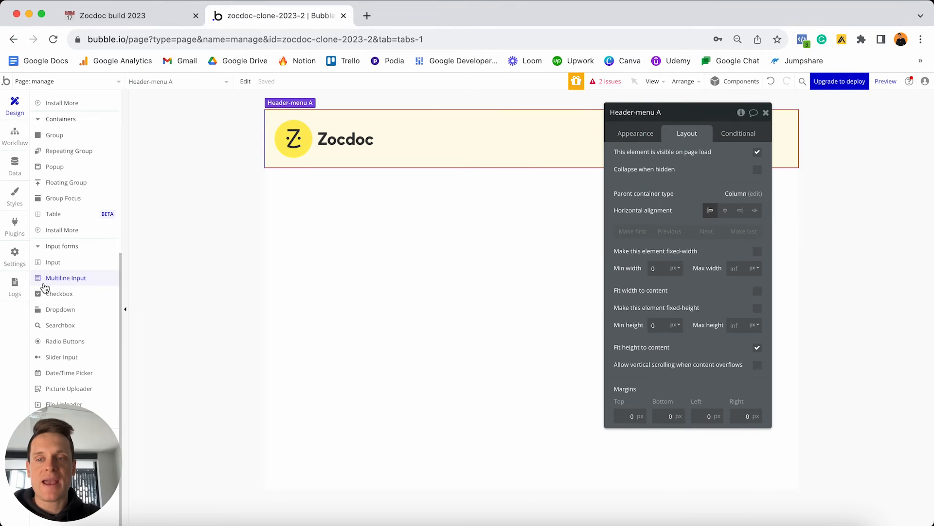
{"action": "scroll", "coordinate": [73, 278], "scroll_direction": "up", "scroll_amount": 5}
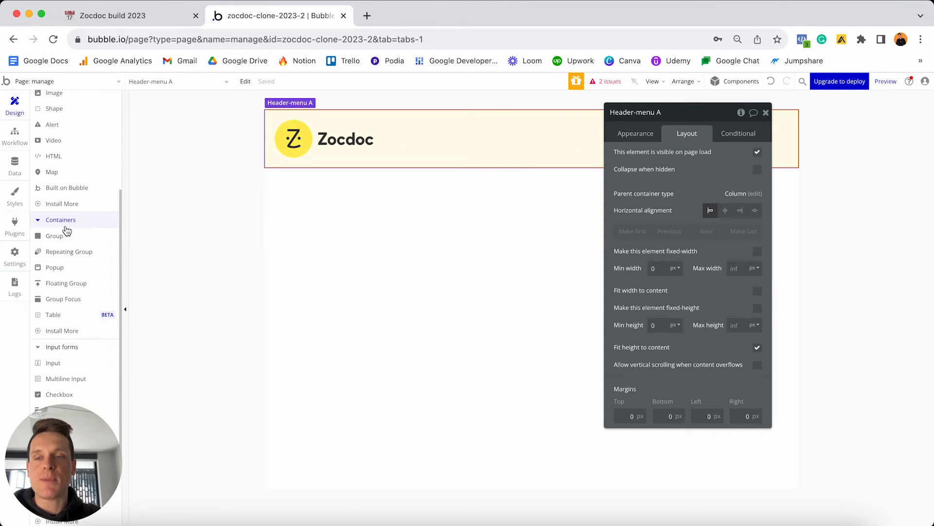
{"action": "left_click", "coordinate": [59, 236]}
{"action": "left_click", "coordinate": [345, 237]}
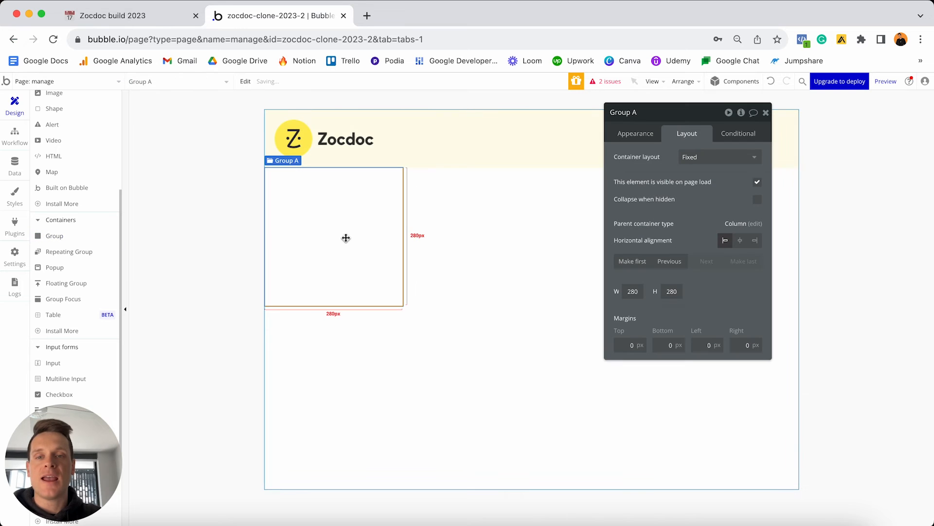
{"action": "left_click", "coordinate": [651, 113]}
{"action": "key", "text": "BackSpace"}
{"action": "key", "text": "BackSpace"}
{"action": "type", "text": "-"}
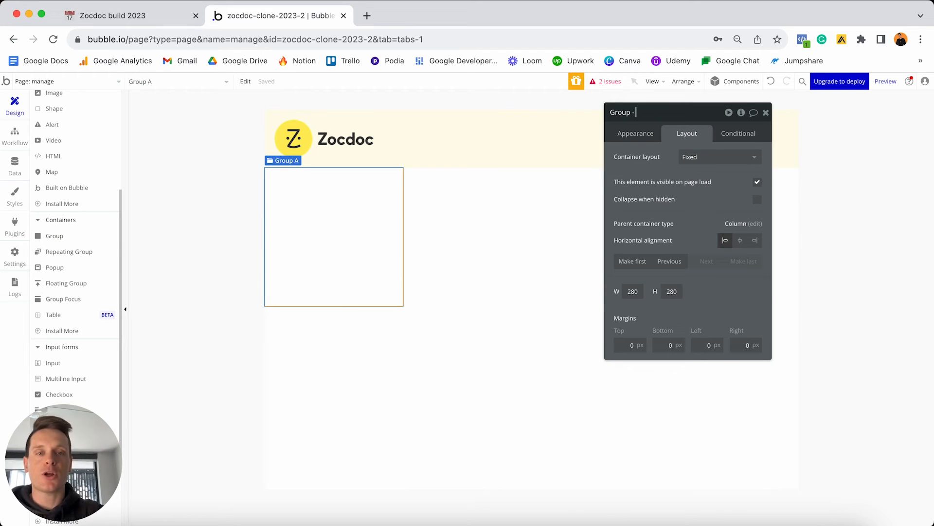
{"action": "type", "text": " Step-1"}
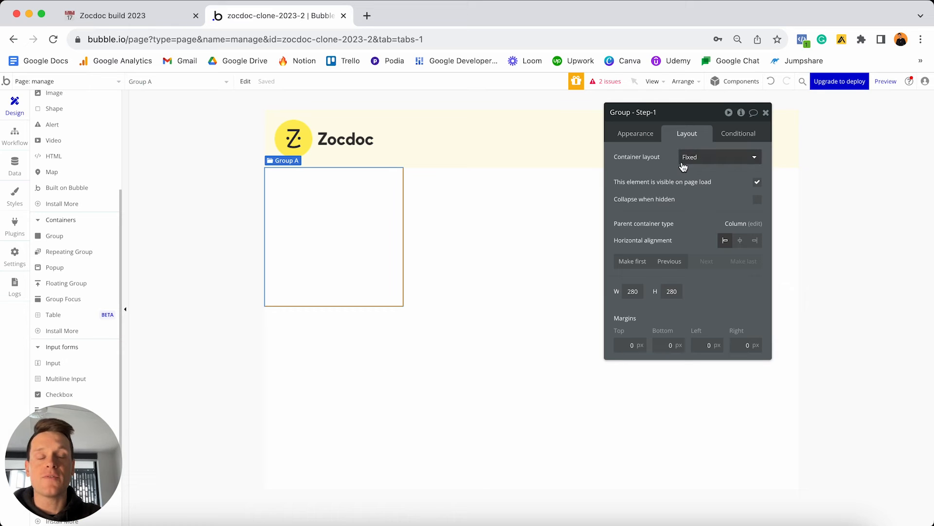
Detach the group from its style and give it a solid border with corner roundness 20.
{"action": "left_click", "coordinate": [629, 134]}
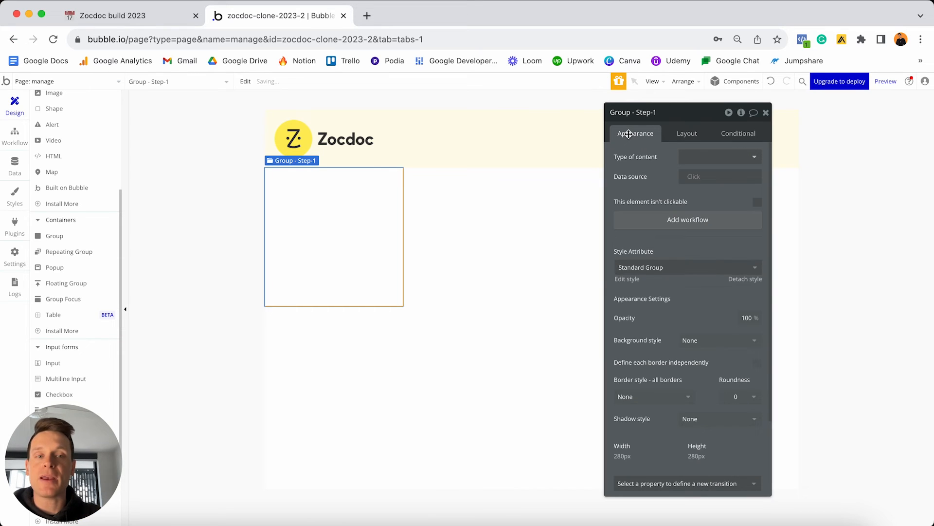
{"action": "left_click", "coordinate": [744, 279]}
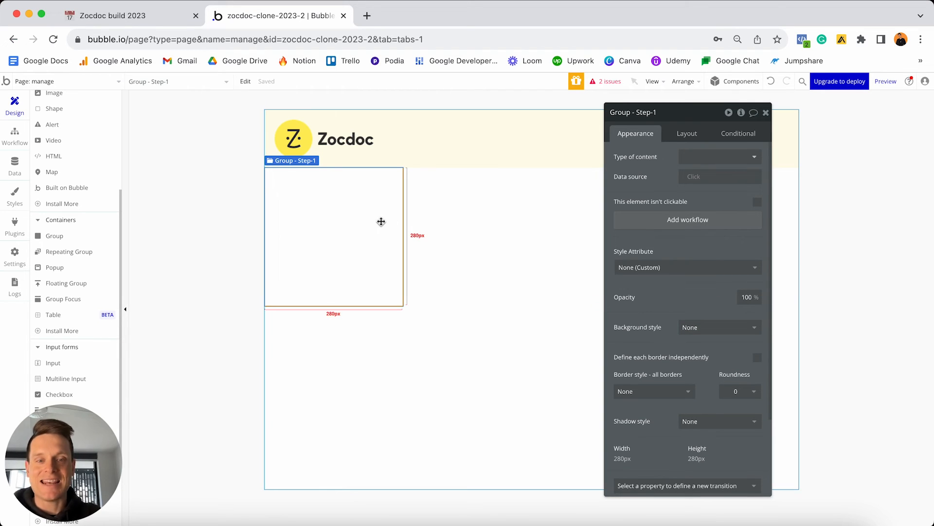
{"action": "left_click", "coordinate": [663, 392]}
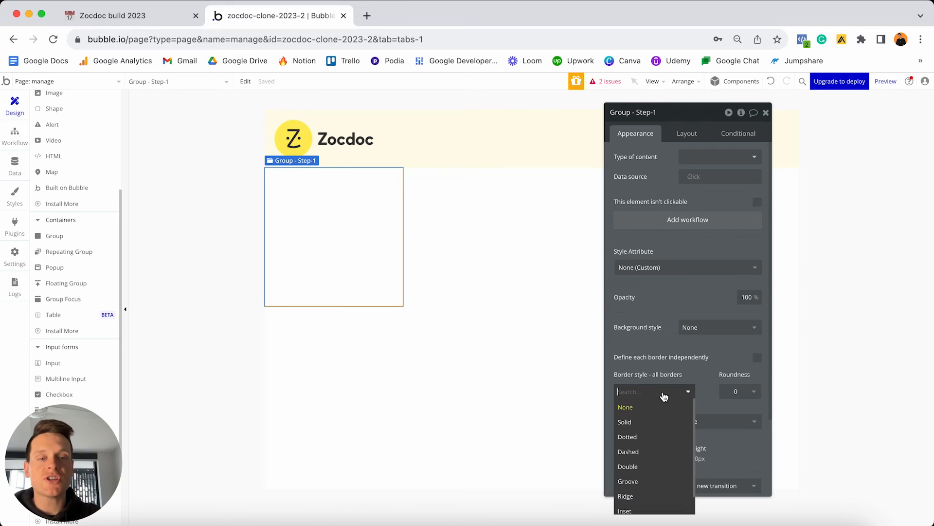
{"action": "left_click", "coordinate": [640, 421]}
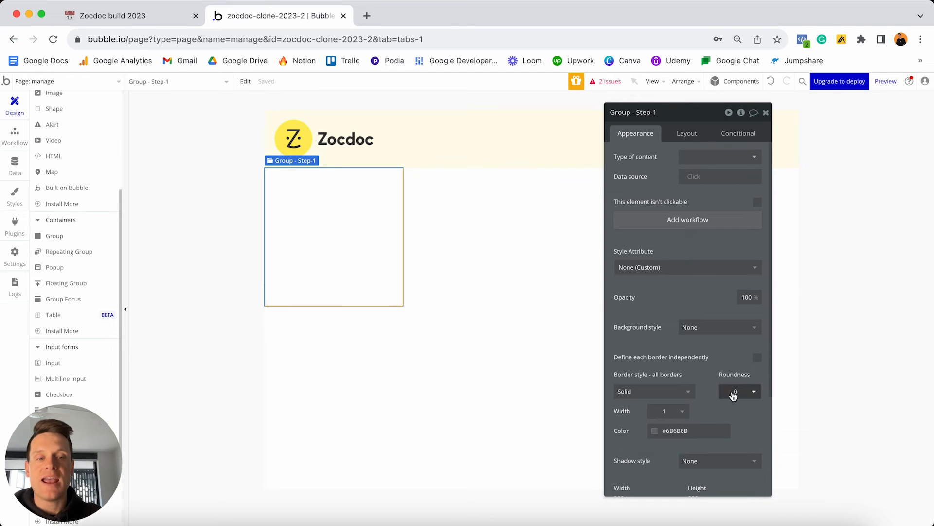
{"action": "left_click", "coordinate": [735, 391]}
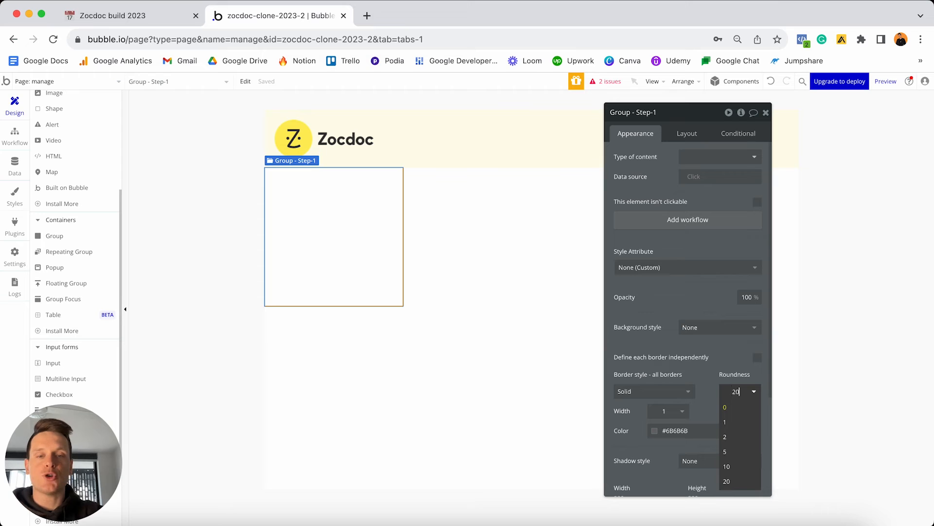
{"action": "left_click", "coordinate": [727, 481]}
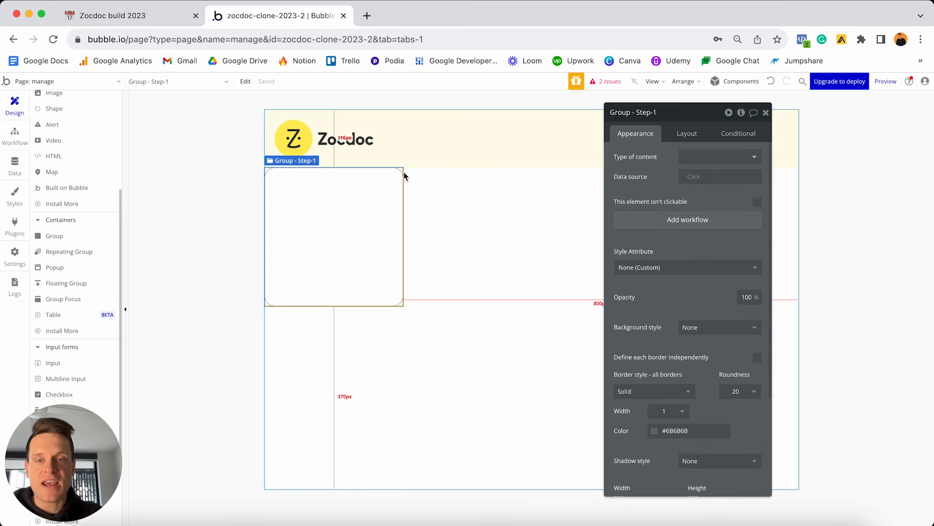
Set the group to a Column layout, not fixed-width, with its 280 minimum width cleared.
{"action": "left_click", "coordinate": [696, 133]}
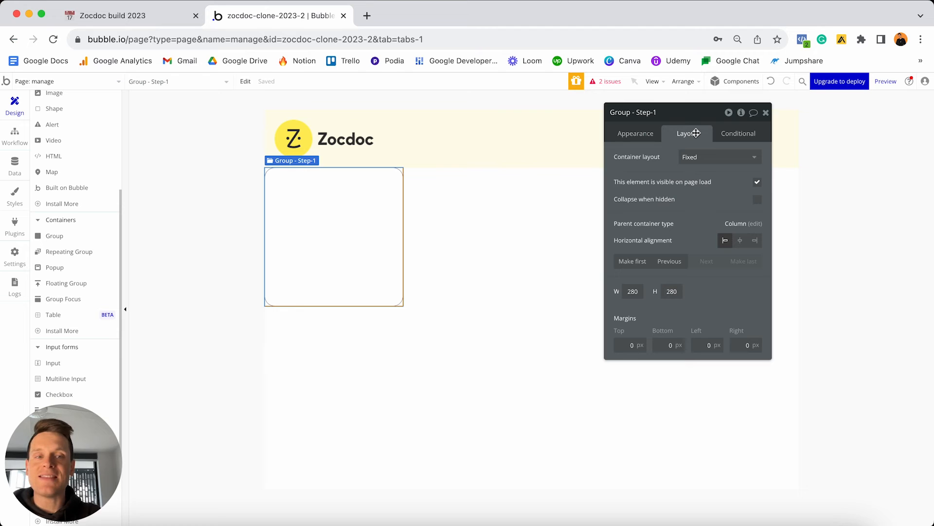
{"action": "key", "text": "ctrl+Up"}
{"action": "left_click", "coordinate": [380, 233]}
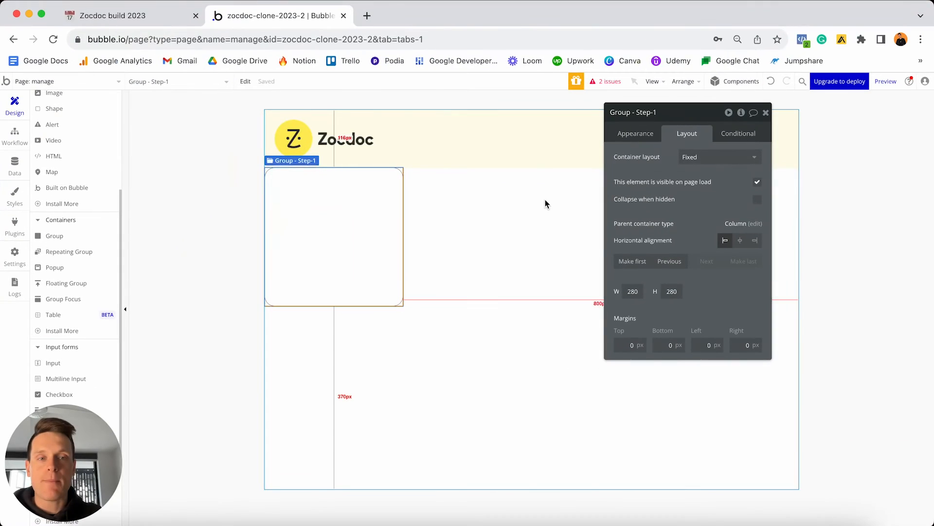
{"action": "left_click", "coordinate": [699, 156]}
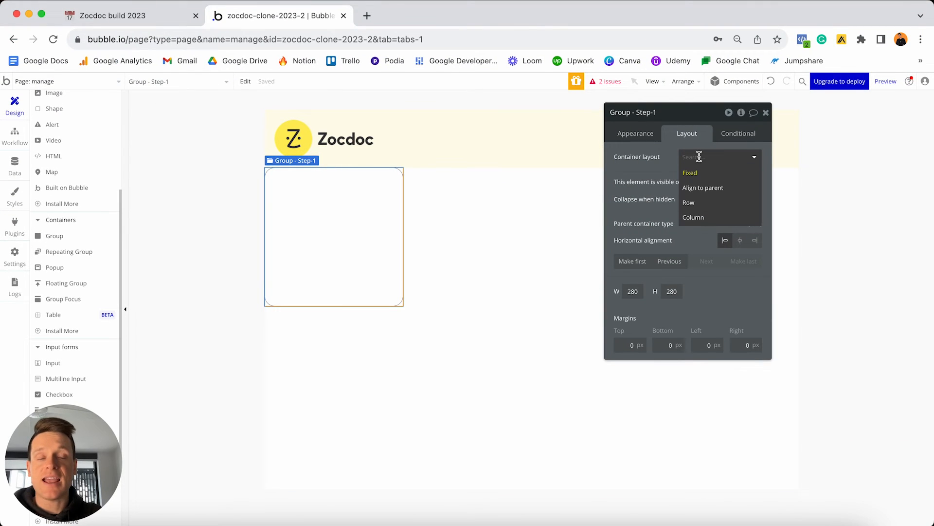
{"action": "left_click", "coordinate": [699, 217]}
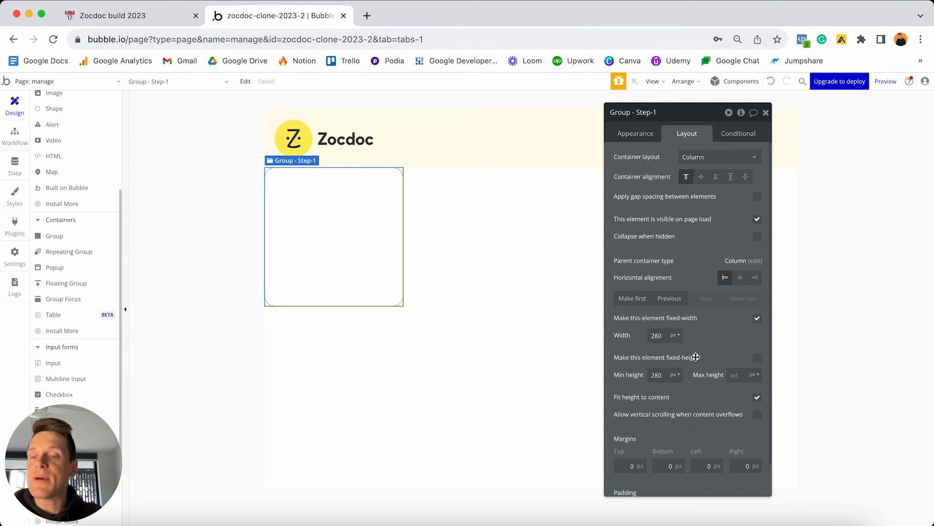
{"action": "left_click", "coordinate": [758, 319]}
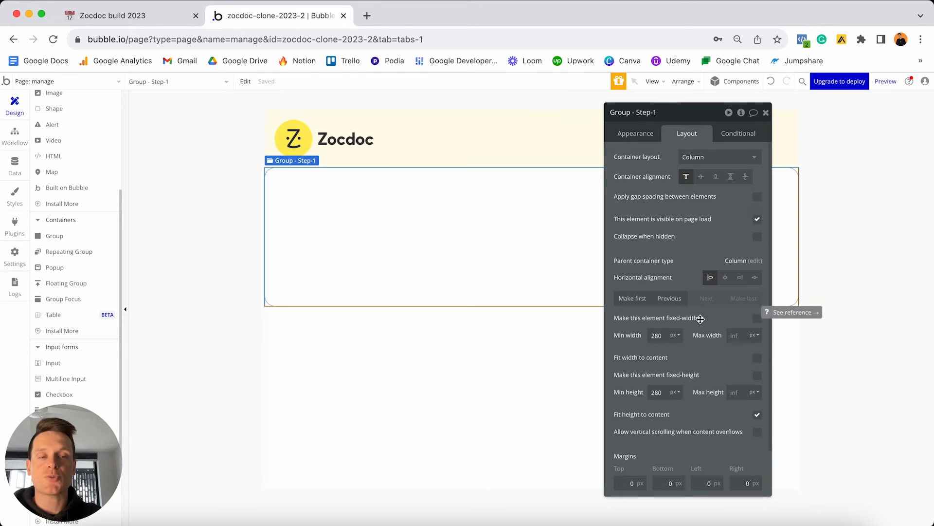
{"action": "left_click", "coordinate": [658, 335]}
{"action": "key", "text": "BackSpace"}
{"action": "key", "text": "BackSpace"}
{"action": "key", "text": "BackSpace"}
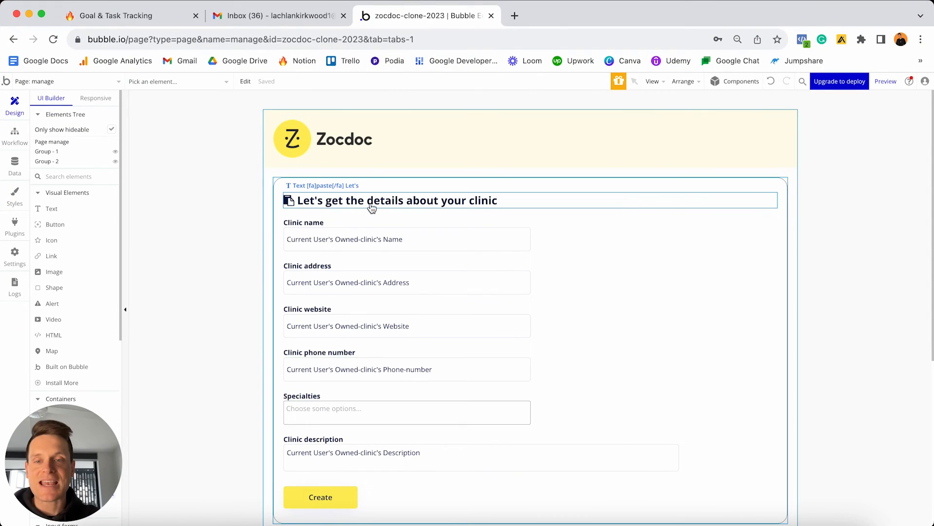
Inspect the reference app's clinic-details heading content and styling, then return to the zocdoc-clone-2023-2 editor.
{"action": "left_click", "coordinate": [316, 204]}
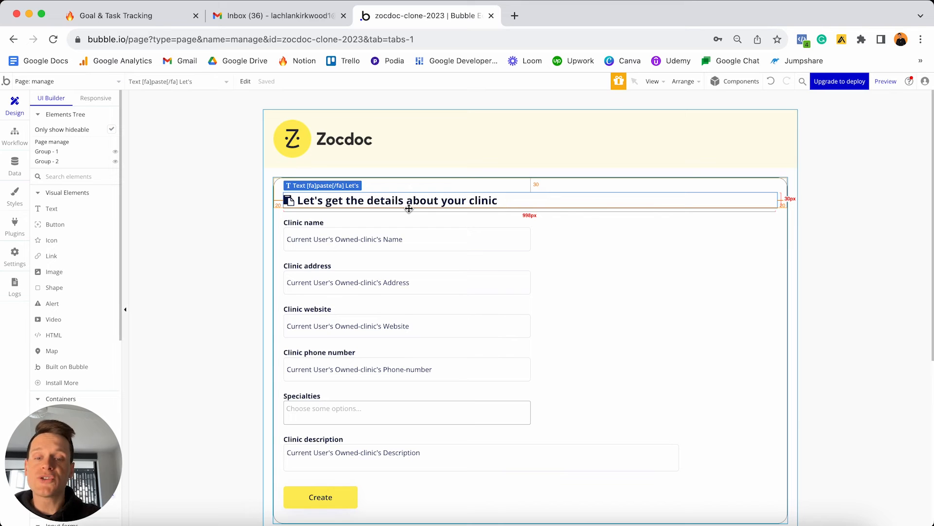
{"action": "double_click", "coordinate": [308, 205]}
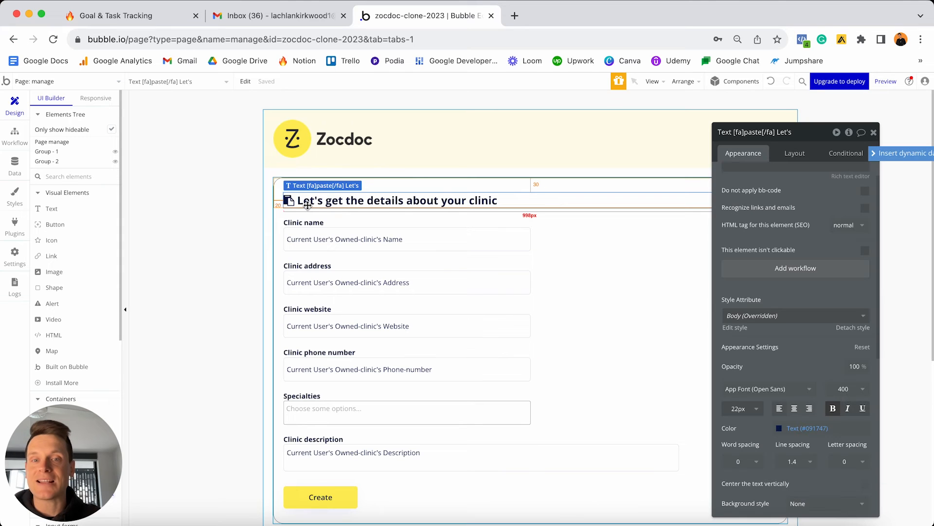
{"action": "left_click", "coordinate": [768, 230]}
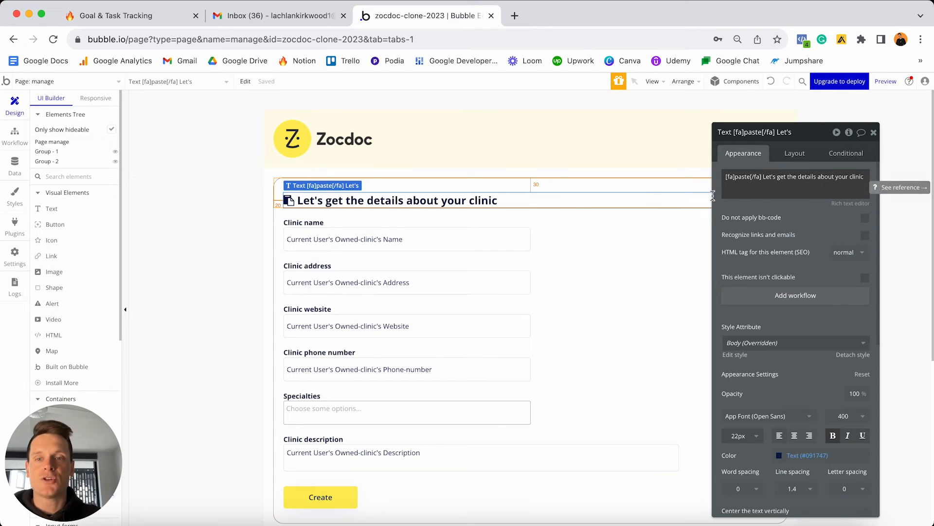
{"action": "key", "text": "ctrl+Up"}
{"action": "left_click", "coordinate": [336, 337]}
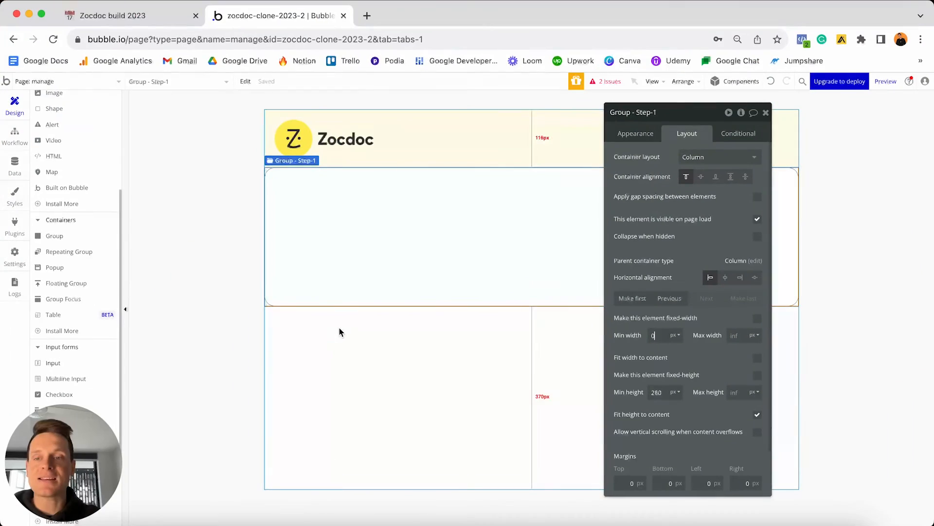
Add a text element at the top-left of the Step-1 group containing '[fa]'.
{"action": "scroll", "coordinate": [57, 195], "scroll_direction": "up", "scroll_amount": 4}
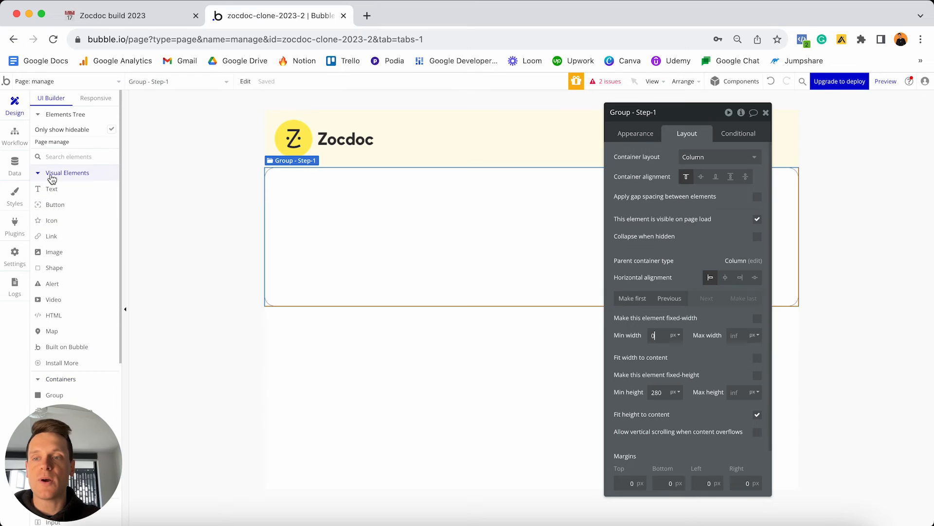
{"action": "left_click", "coordinate": [60, 189]}
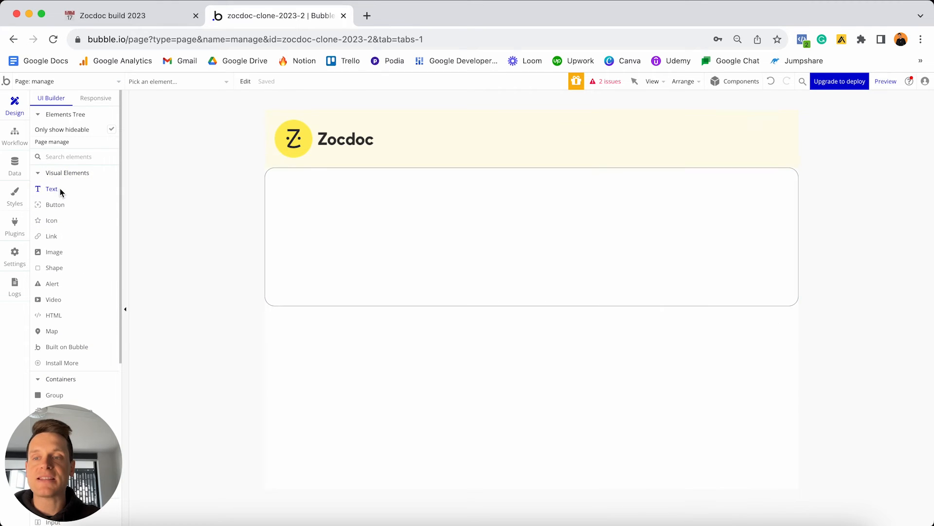
{"action": "left_click", "coordinate": [329, 205]}
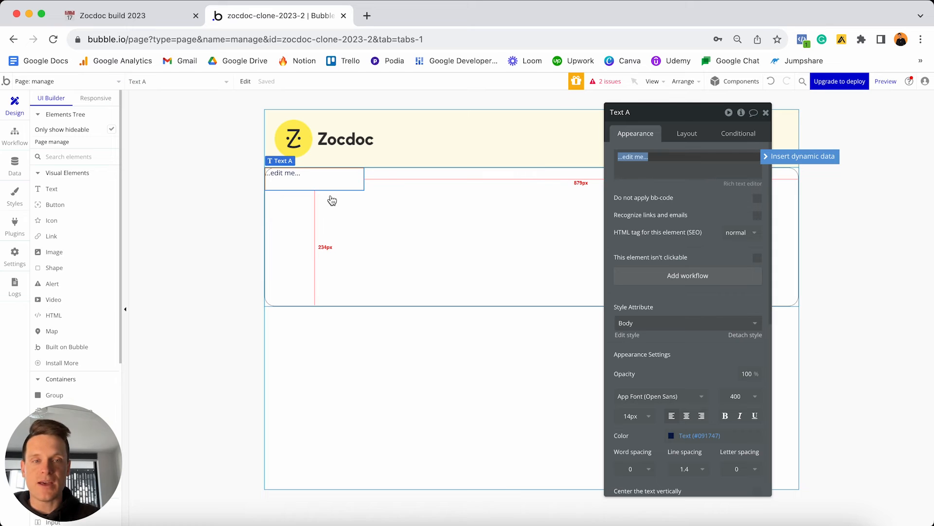
{"action": "key", "text": "BackSpace"}
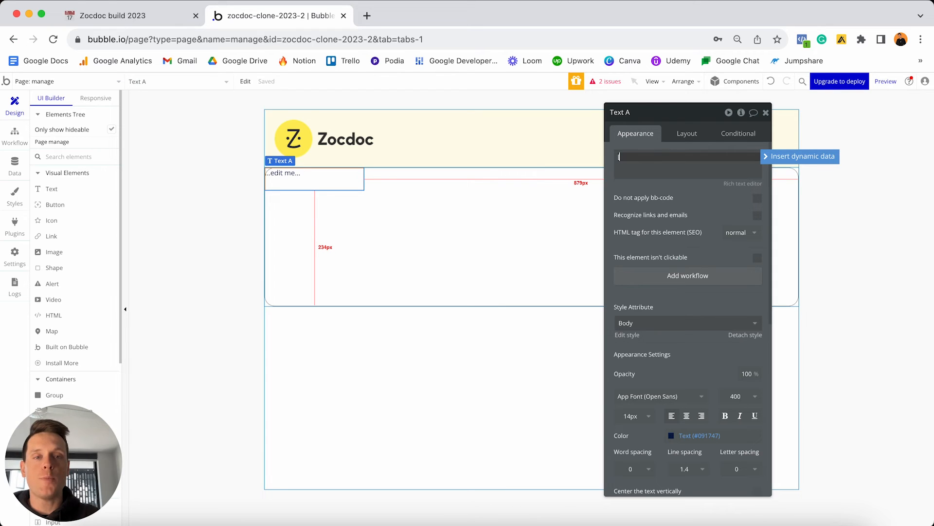
{"action": "type", "text": "["}
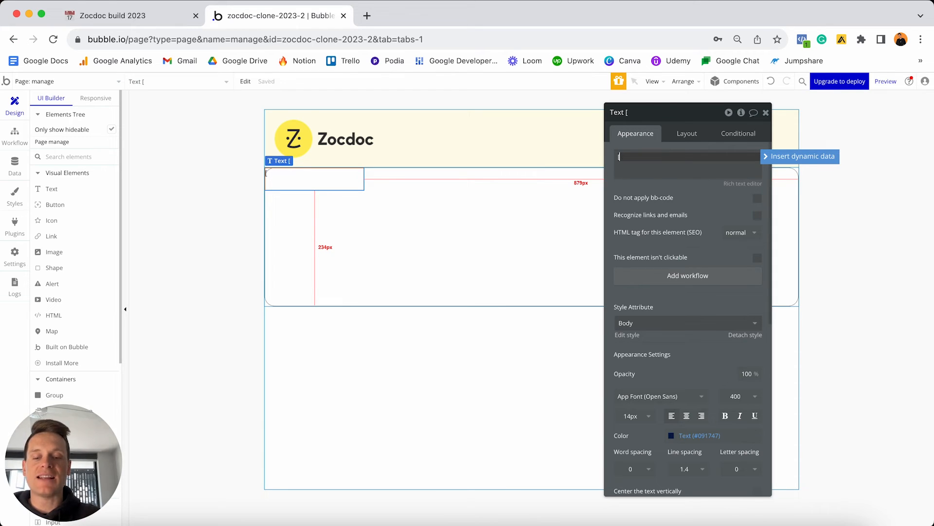
{"action": "type", "text": "fa]"}
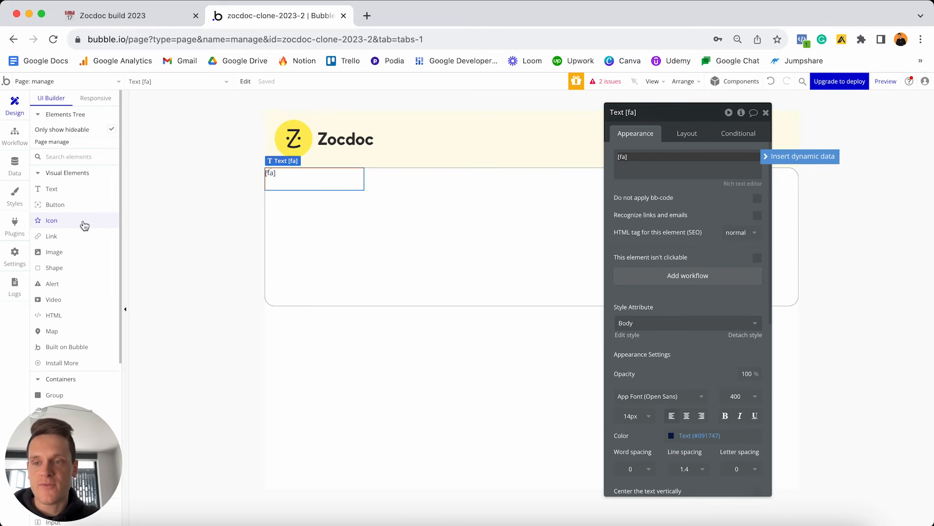
Add an icon element set to the paste icon to read its icon name.
{"action": "left_click", "coordinate": [68, 219]}
{"action": "left_click", "coordinate": [303, 236]}
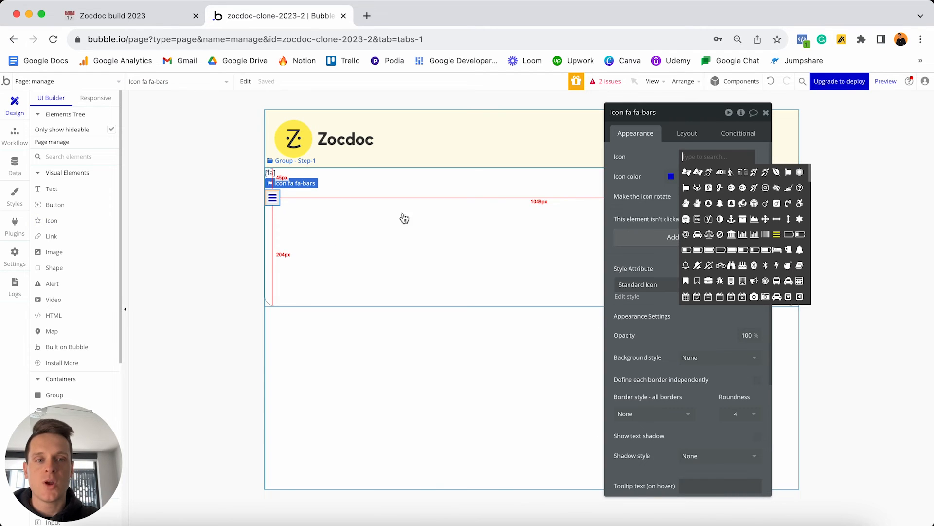
{"action": "scroll", "coordinate": [773, 238], "scroll_direction": "down", "scroll_amount": 1}
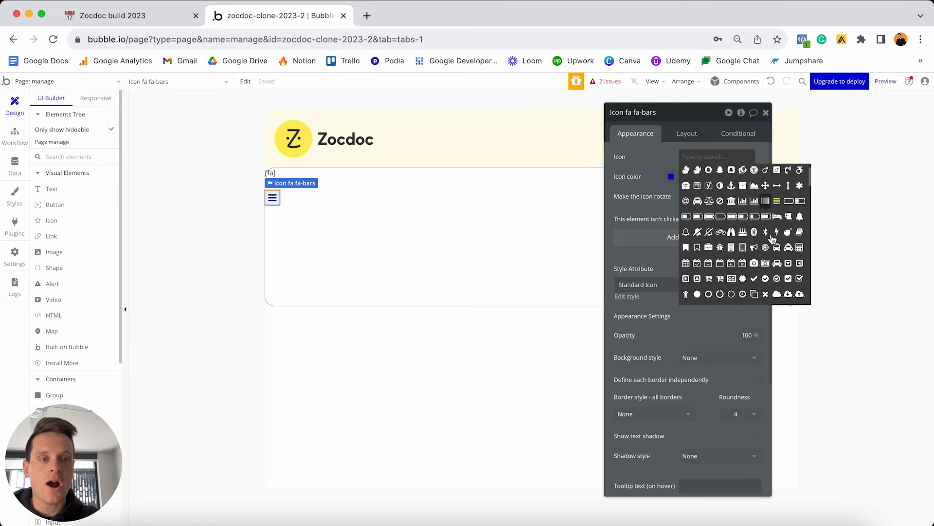
{"action": "scroll", "coordinate": [773, 238], "scroll_direction": "up", "scroll_amount": 1}
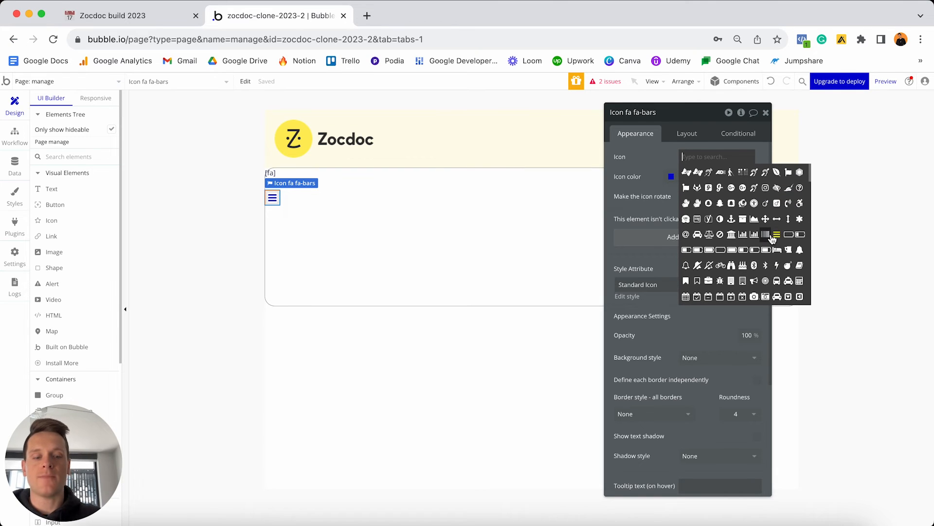
{"action": "type", "text": "past"}
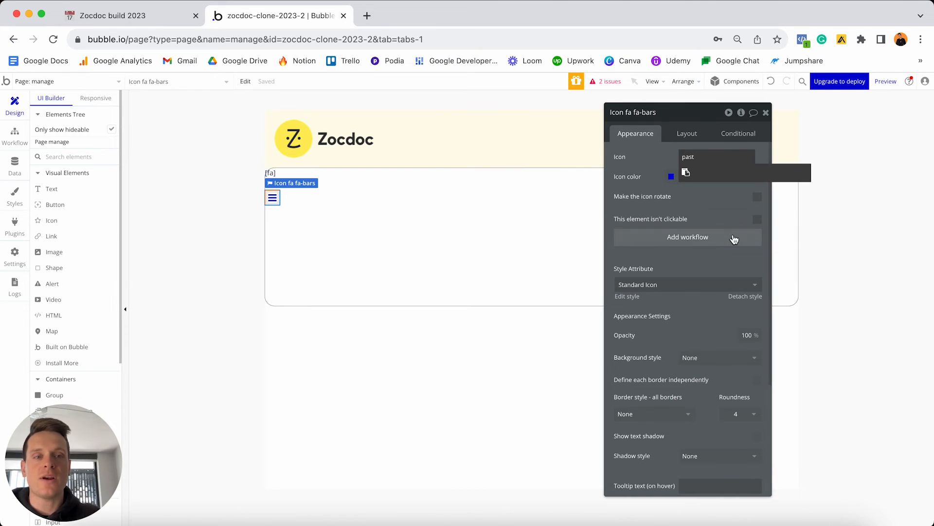
{"action": "left_click", "coordinate": [685, 173]}
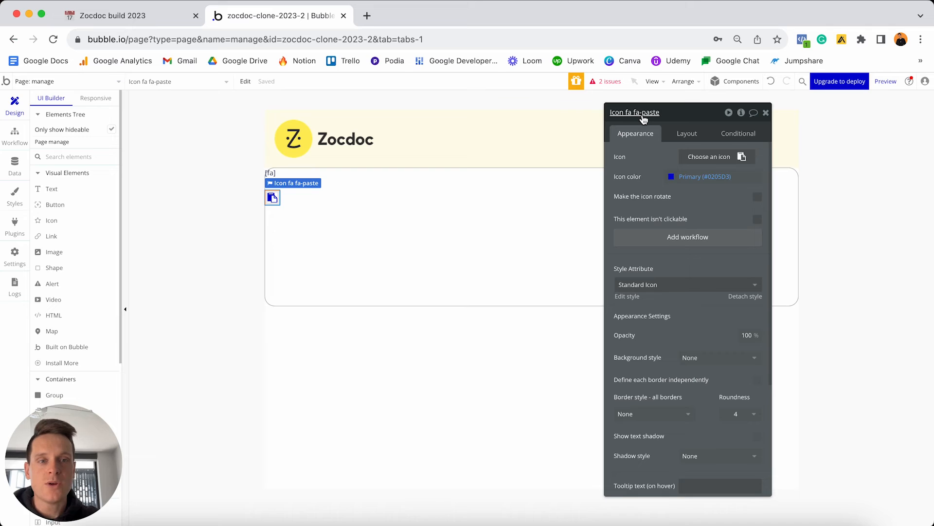
{"action": "left_click", "coordinate": [643, 119]}
{"action": "left_click_drag", "start_coordinate": [642, 112], "coordinate": [676, 108]}
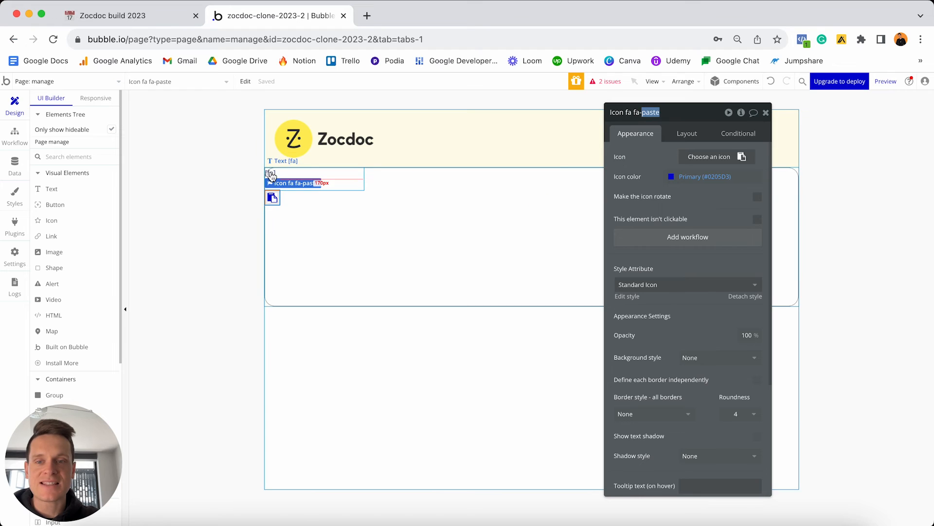
Set the text to the paste icon followed by 'Let's get the details about your clinic'.
{"action": "left_click", "coordinate": [302, 179]}
{"action": "left_click", "coordinate": [643, 165]}
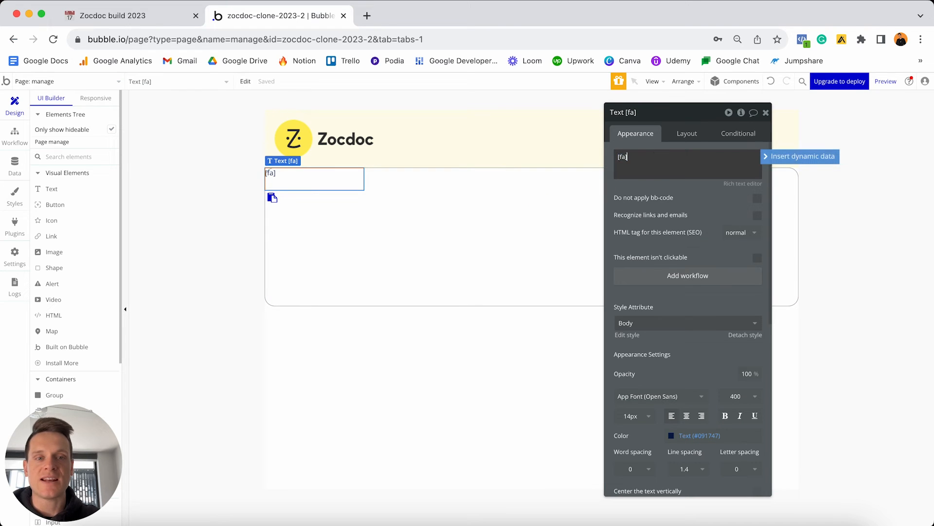
{"action": "type", "text": "paste[/fa"}
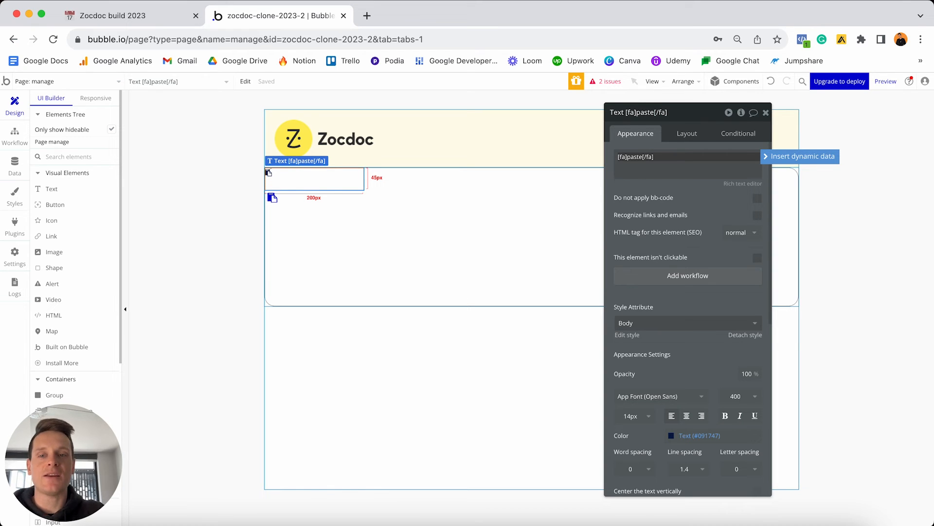
{"action": "type", "text": "L"}
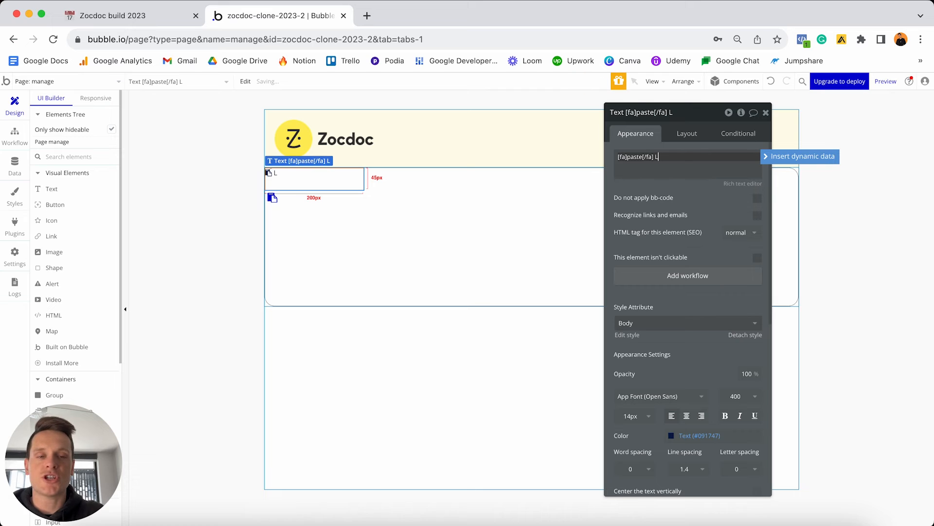
{"action": "type", "text": "et's"}
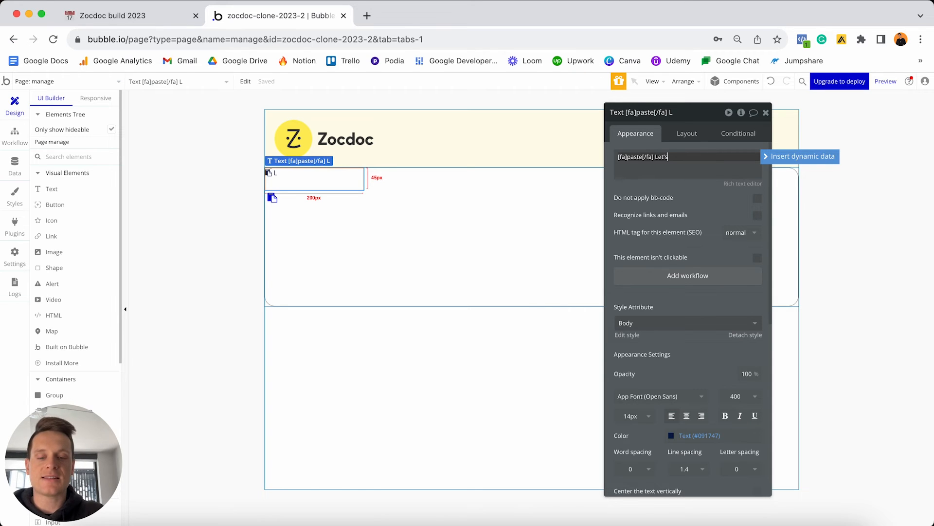
{"action": "type", "text": " get the detai"}
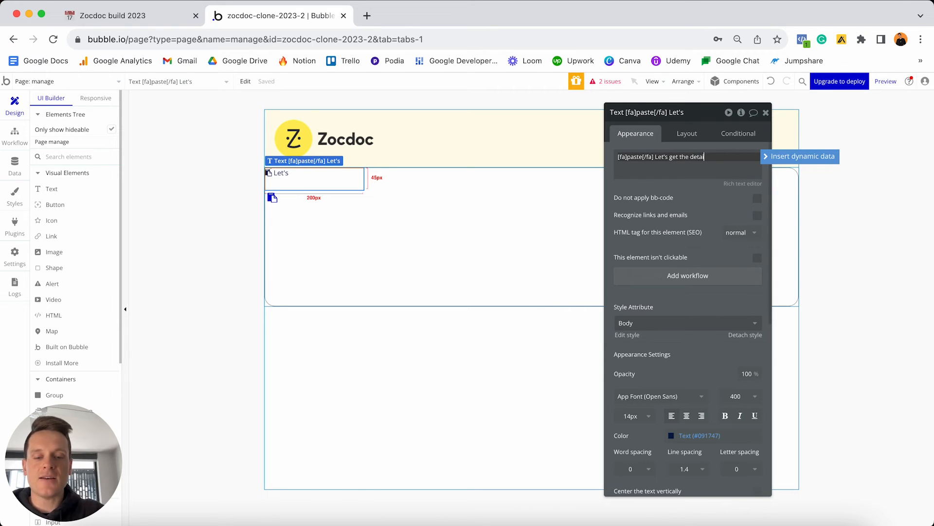
{"action": "type", "text": "ls about your clinic"}
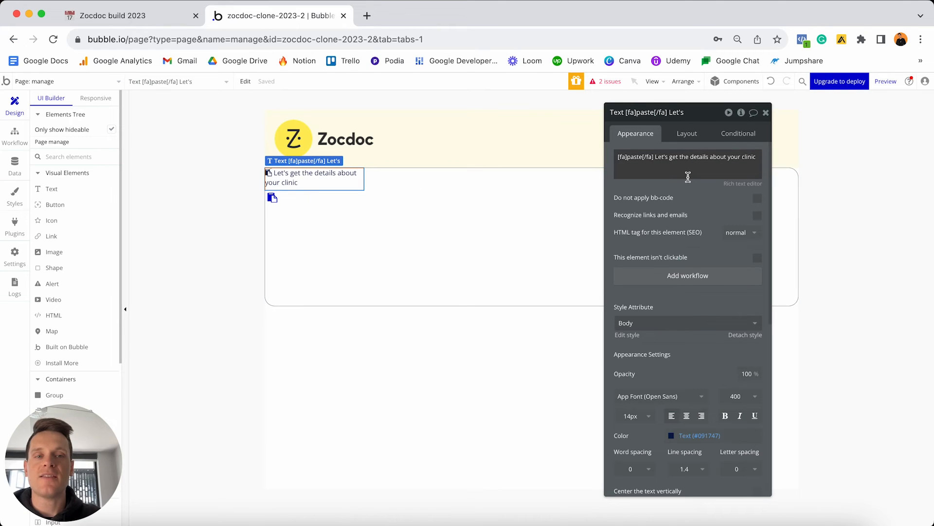
Detach the heading from the Body style and make it bold at 22px.
{"action": "scroll", "coordinate": [688, 176], "scroll_direction": "down", "scroll_amount": 3}
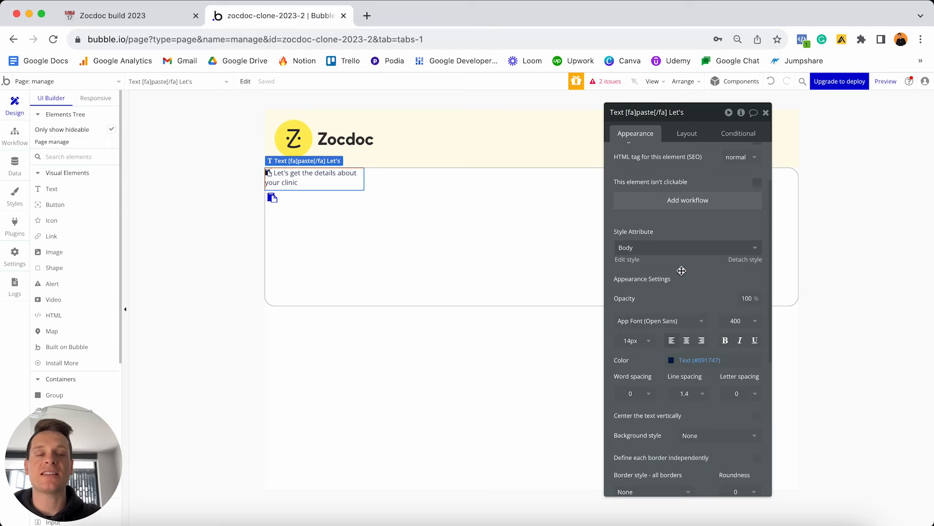
{"action": "left_click", "coordinate": [744, 259]}
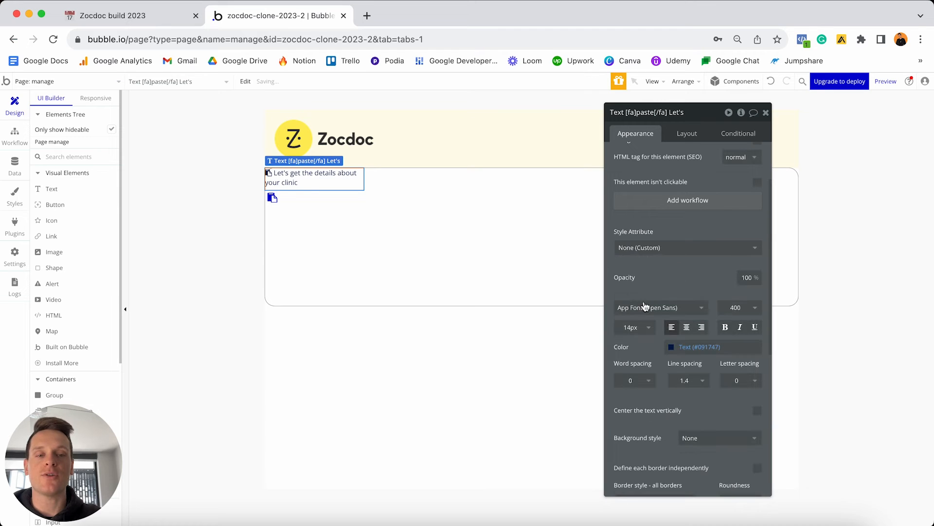
{"action": "left_click", "coordinate": [631, 328]}
{"action": "type", "text": "22"}
{"action": "key", "text": "Return"}
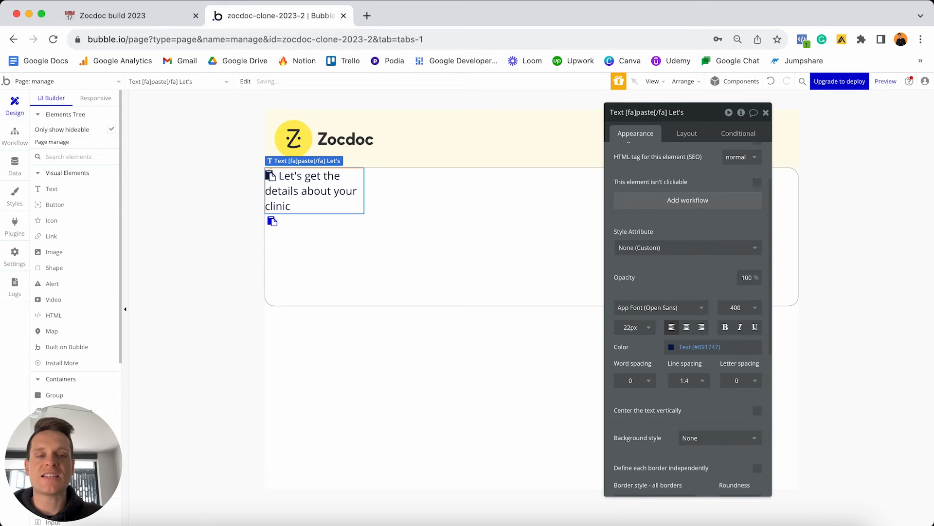
{"action": "left_click", "coordinate": [725, 327]}
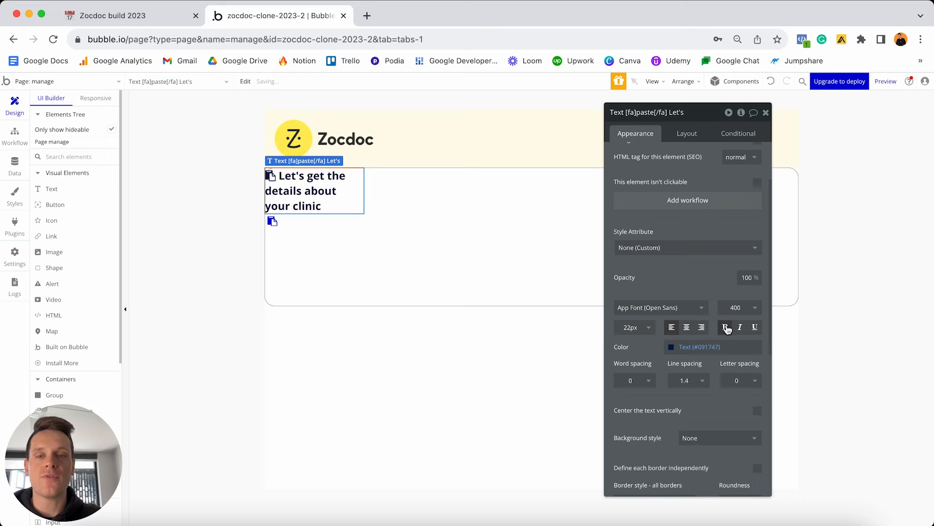
Delete the stray paste icon below the heading and open the heading's Layout settings.
{"action": "left_click", "coordinate": [273, 222]}
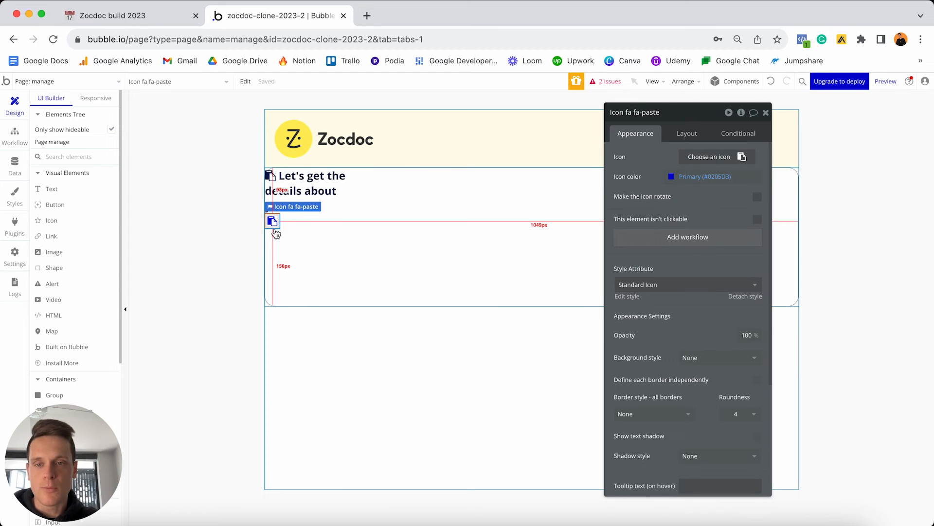
{"action": "key", "text": "Delete"}
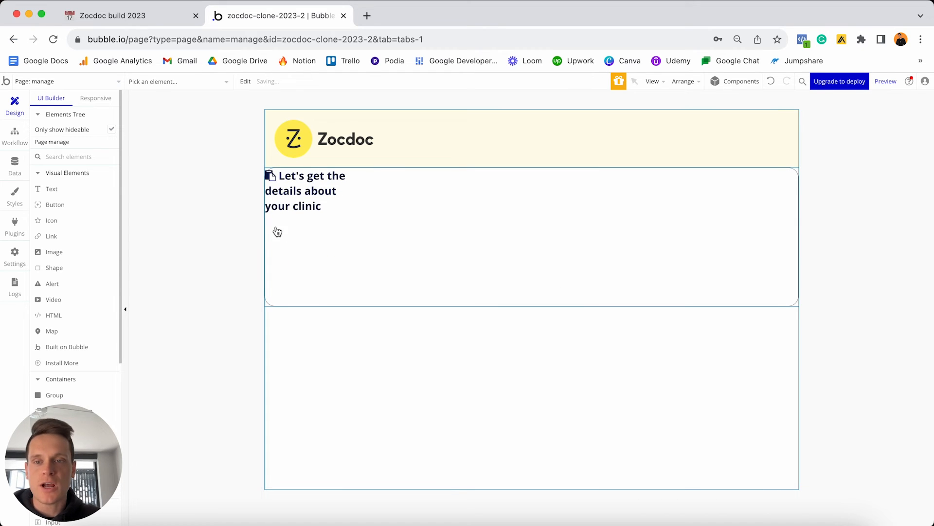
{"action": "left_click", "coordinate": [305, 202]}
{"action": "left_click", "coordinate": [680, 135]}
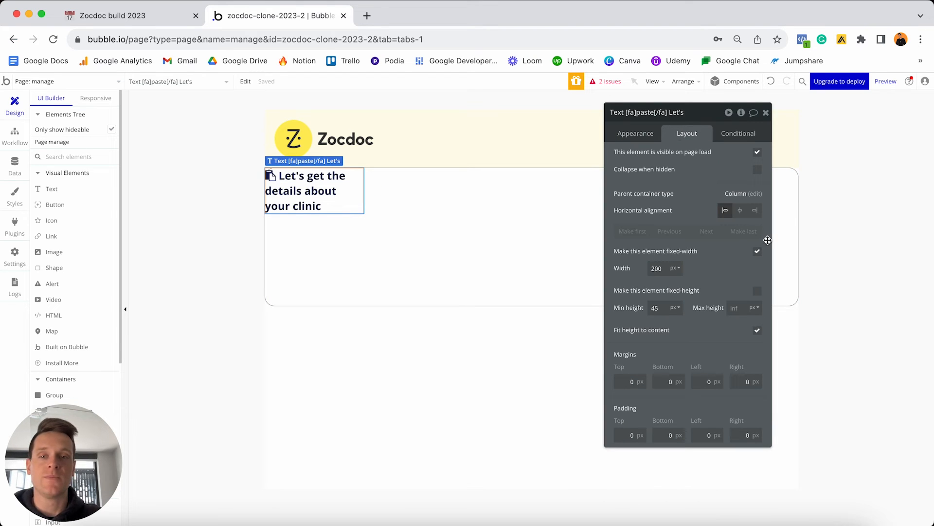
Make the heading non-fixed-width with min width and height 0, top margin 30, side margins 20.
{"action": "left_click", "coordinate": [757, 252]}
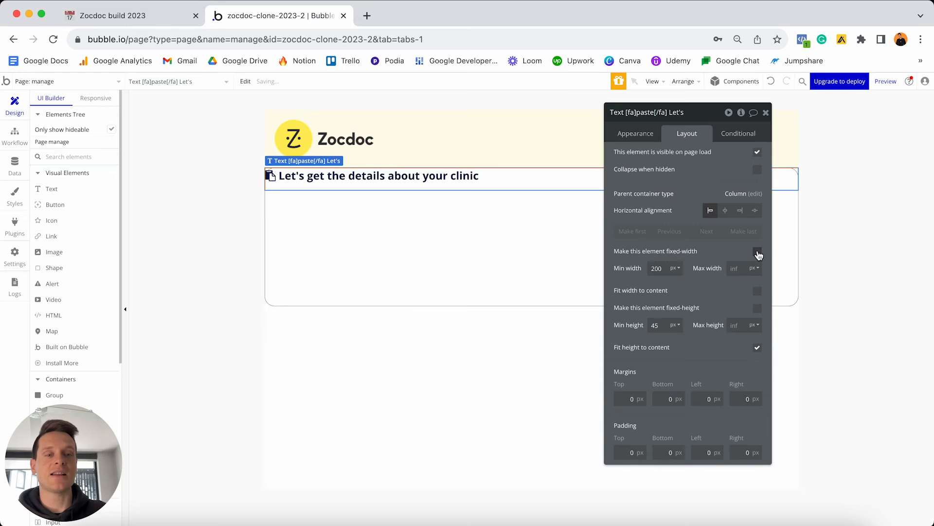
{"action": "double_click", "coordinate": [657, 268]}
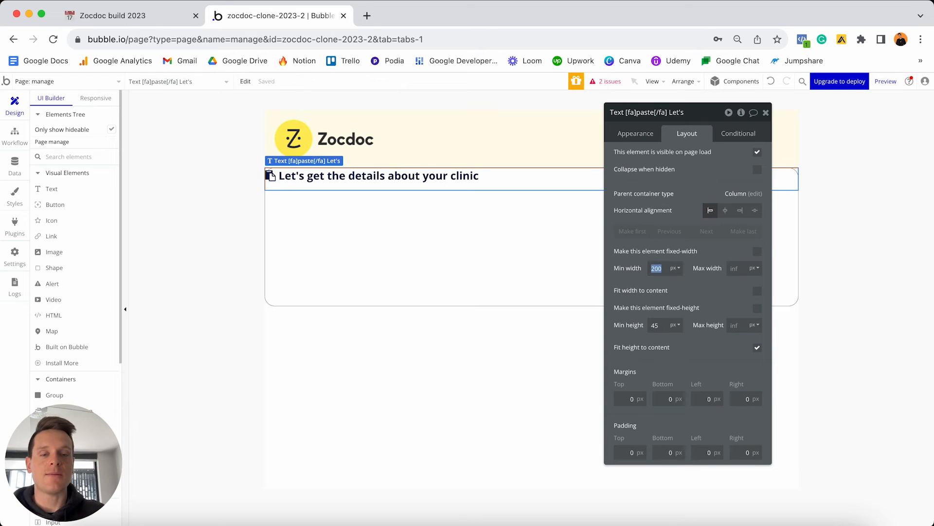
{"action": "type", "text": "0"}
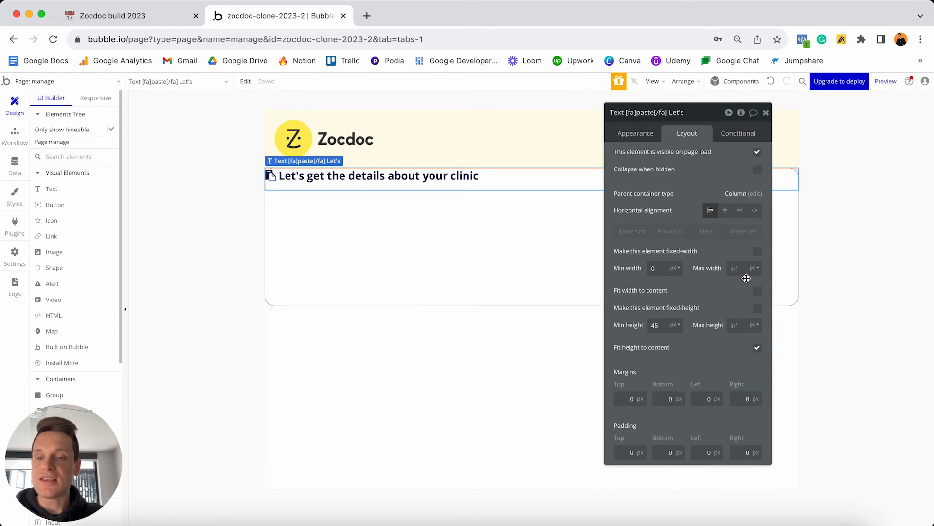
{"action": "left_click", "coordinate": [658, 324]}
{"action": "type", "text": "0"}
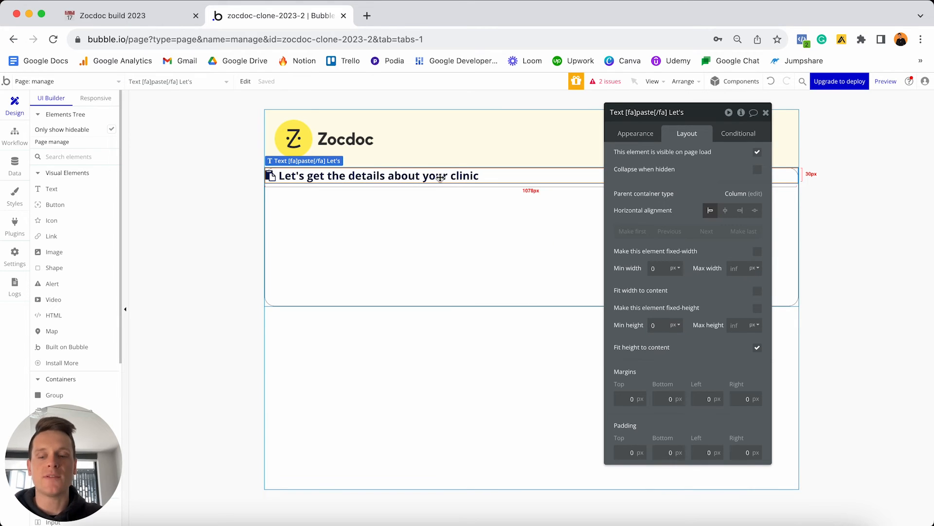
{"action": "left_click", "coordinate": [625, 397]}
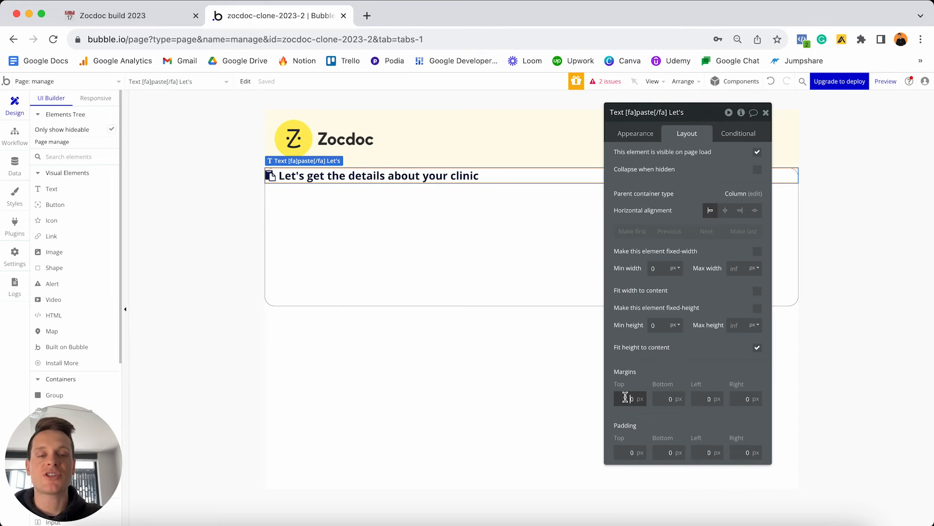
{"action": "type", "text": "3"}
{"action": "left_click", "coordinate": [695, 398]}
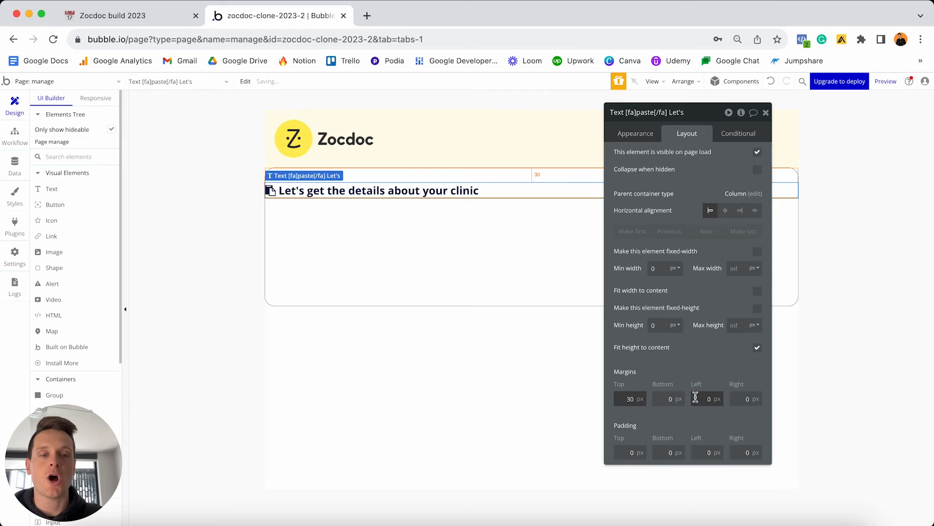
{"action": "type", "text": "2"}
{"action": "left_click", "coordinate": [746, 397]}
{"action": "type", "text": "2"}
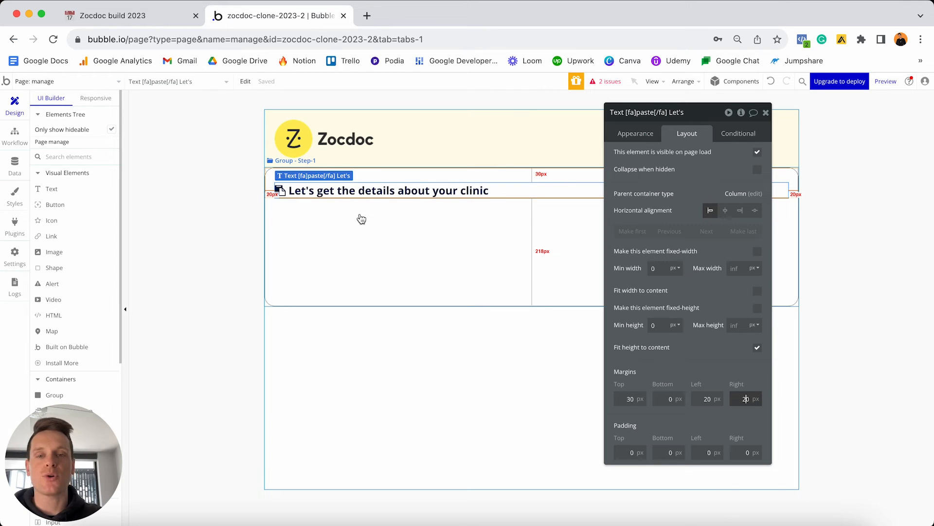
Copy the heading and paste a duplicate below it.
{"action": "left_click", "coordinate": [362, 194]}
{"action": "key", "text": "super+c"}
{"action": "key", "text": "super+v"}
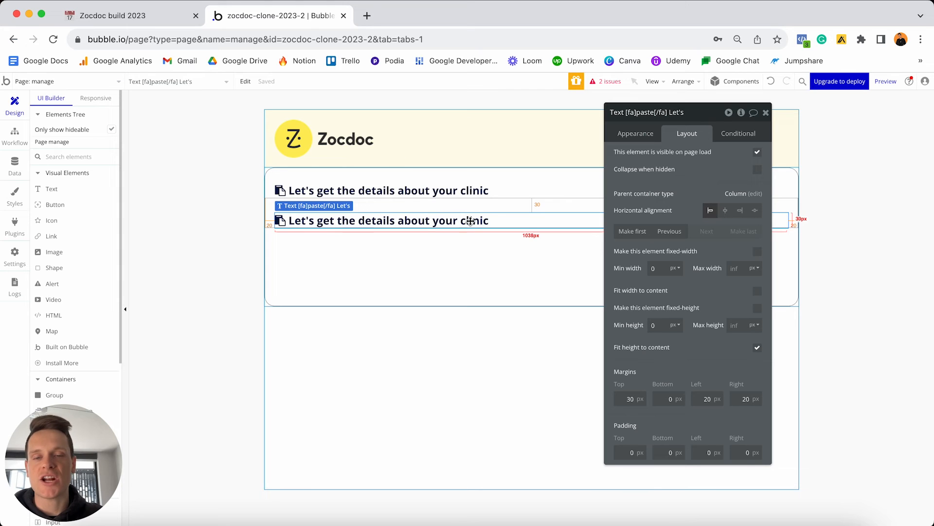
Change the duplicate's text to 'Clinic name' in bold 14px.
{"action": "left_click", "coordinate": [639, 135]}
{"action": "triple_click", "coordinate": [647, 158]}
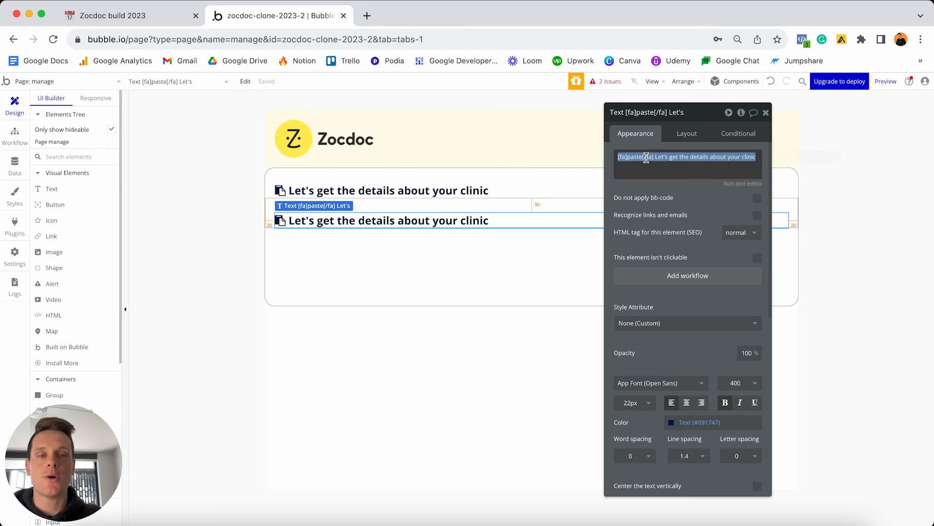
{"action": "key", "text": "BackSpace"}
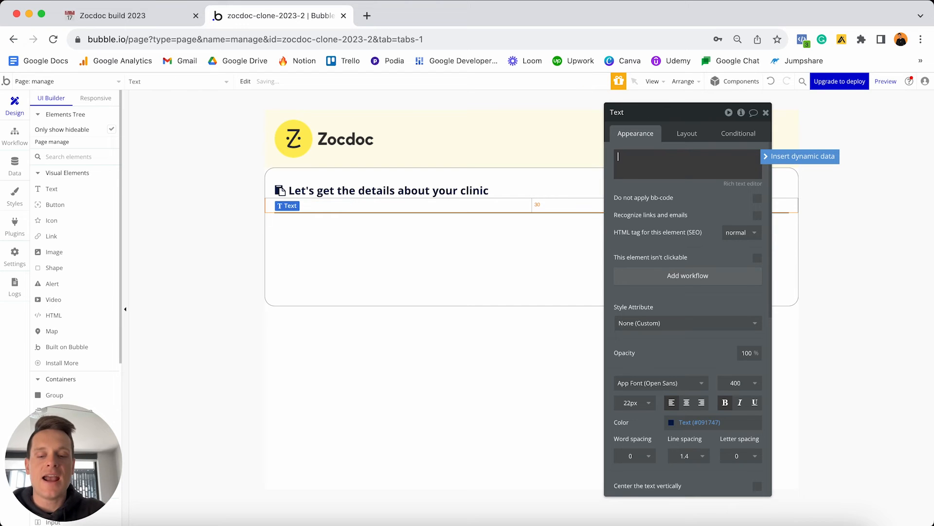
{"action": "type", "text": "Clinic"}
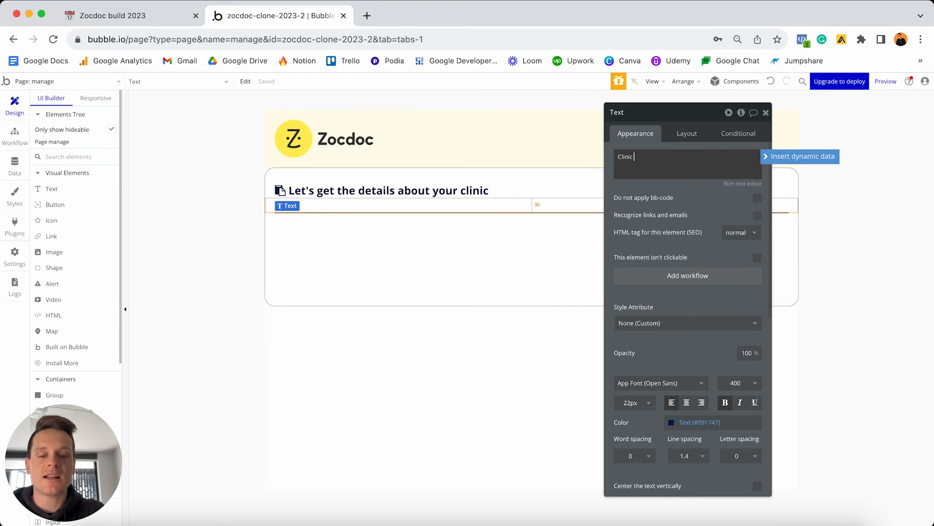
{"action": "type", "text": " name"}
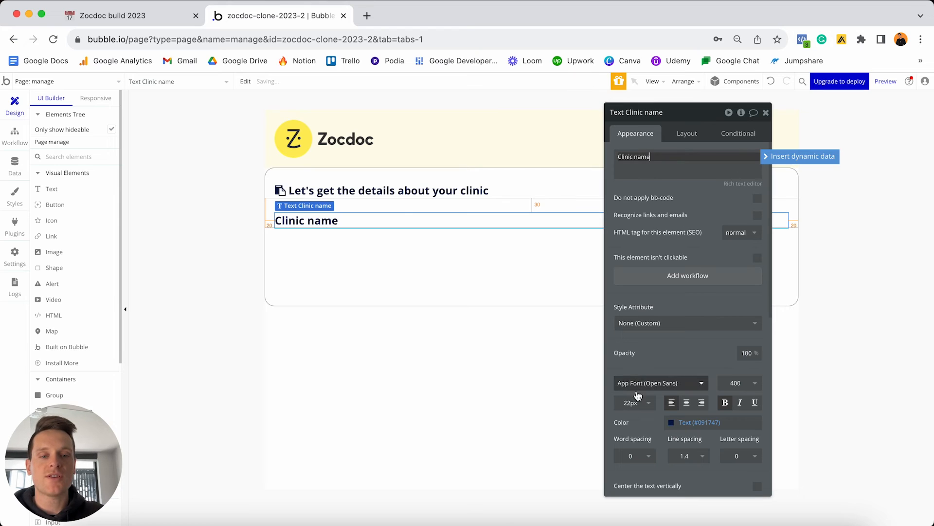
{"action": "left_click", "coordinate": [647, 403]}
{"action": "key", "text": "super+a"}
{"action": "type", "text": "14"}
{"action": "key", "text": "Return"}
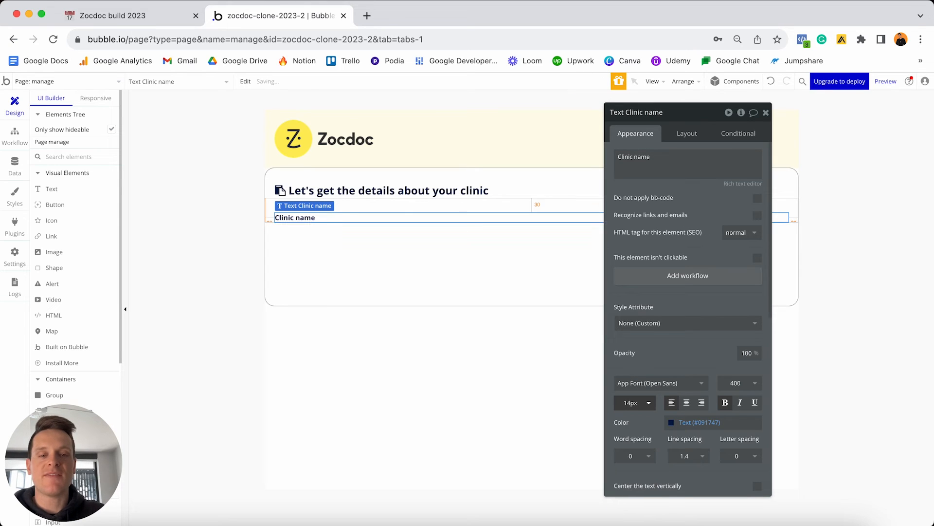
{"action": "left_click", "coordinate": [724, 402]}
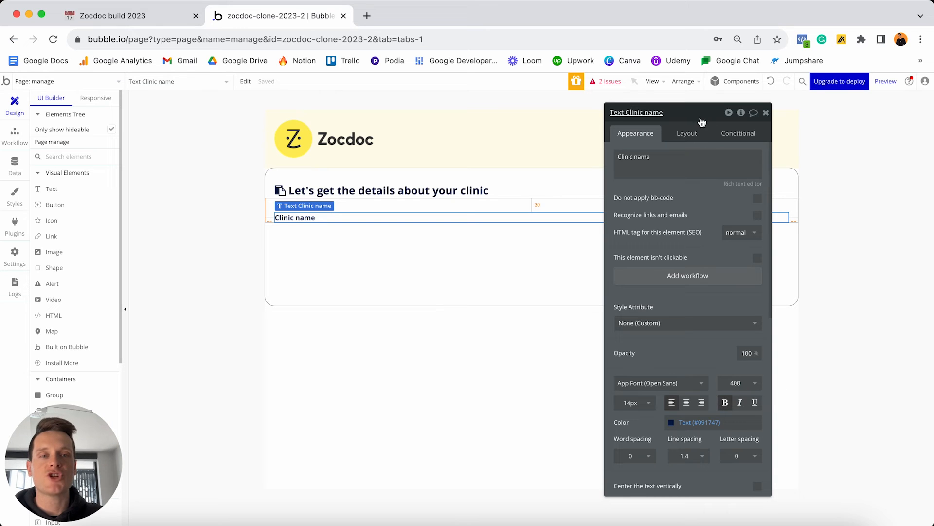
Set the Clinic name label's top margin to 20.
{"action": "left_click", "coordinate": [683, 135]}
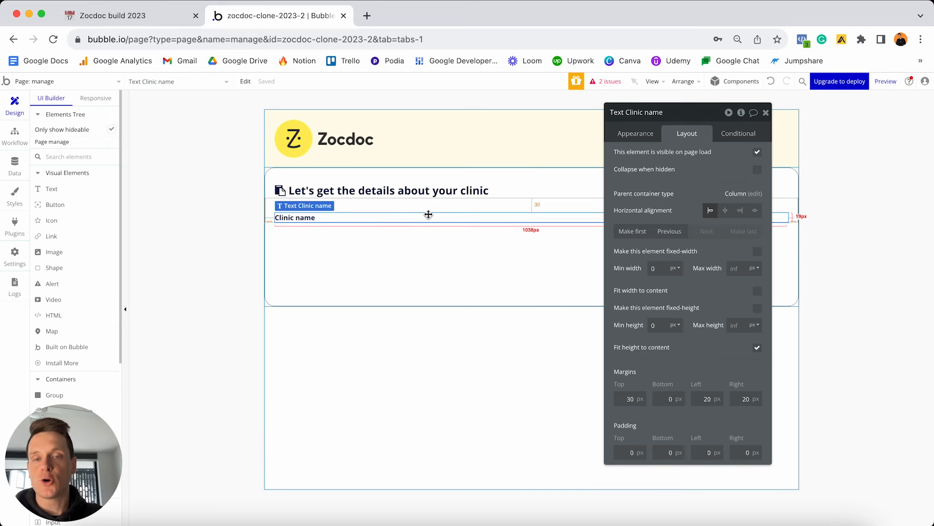
{"action": "left_click", "coordinate": [622, 397]}
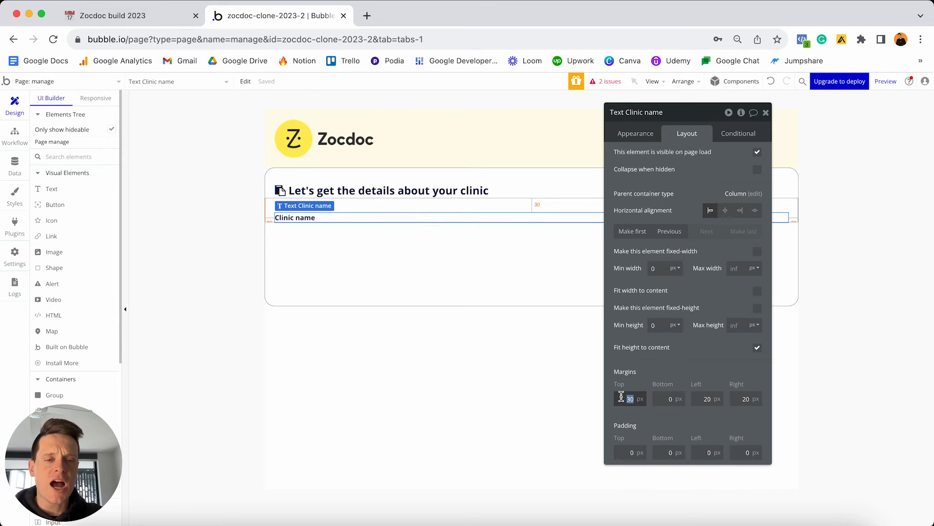
{"action": "type", "text": "20"}
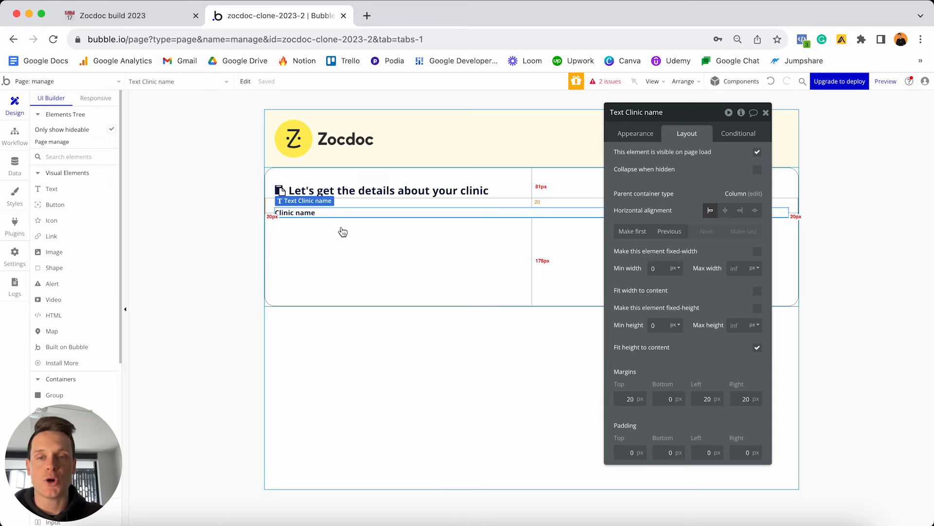
{"action": "scroll", "coordinate": [71, 233], "scroll_direction": "down", "scroll_amount": 5}
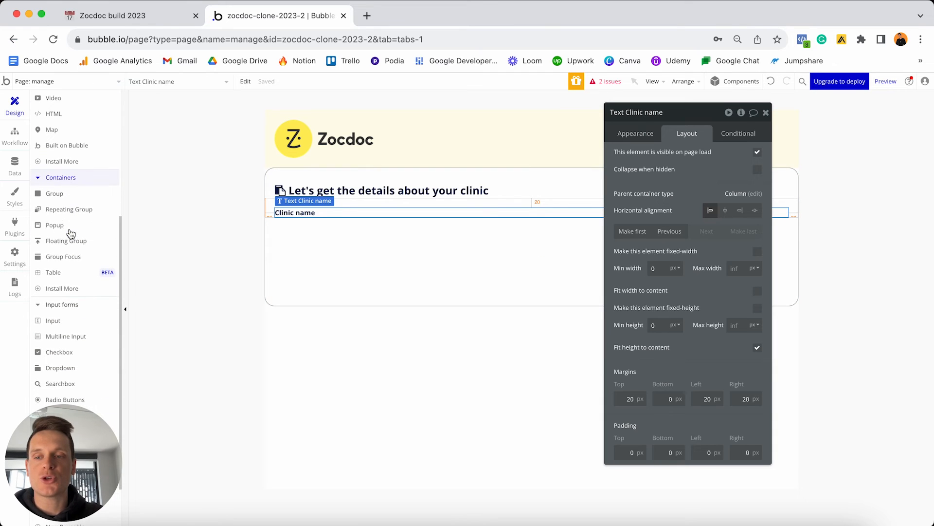
{"action": "left_click", "coordinate": [57, 323]}
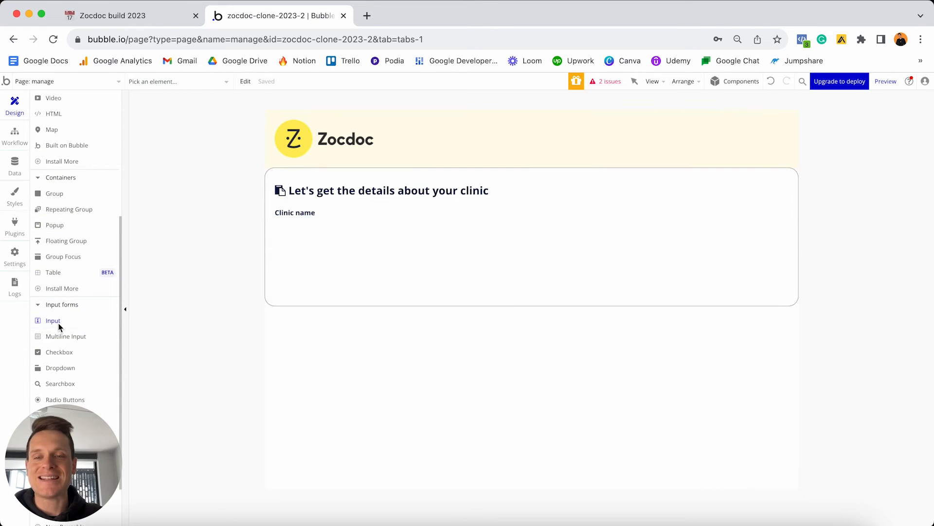
Add a text input under the Clinic name label and name it 'Input - Clinic-name'.
{"action": "left_click", "coordinate": [325, 243]}
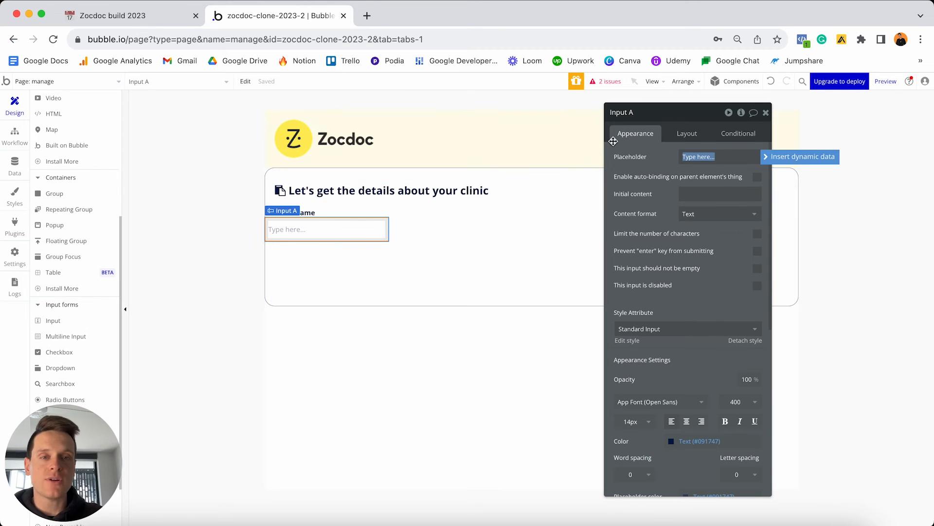
{"action": "left_click", "coordinate": [642, 114]}
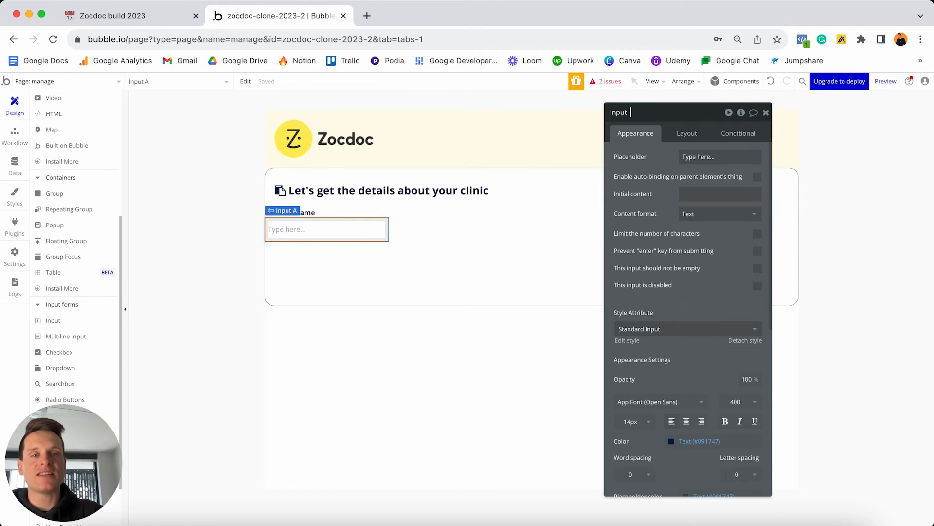
{"action": "type", "text": "- Clinic"}
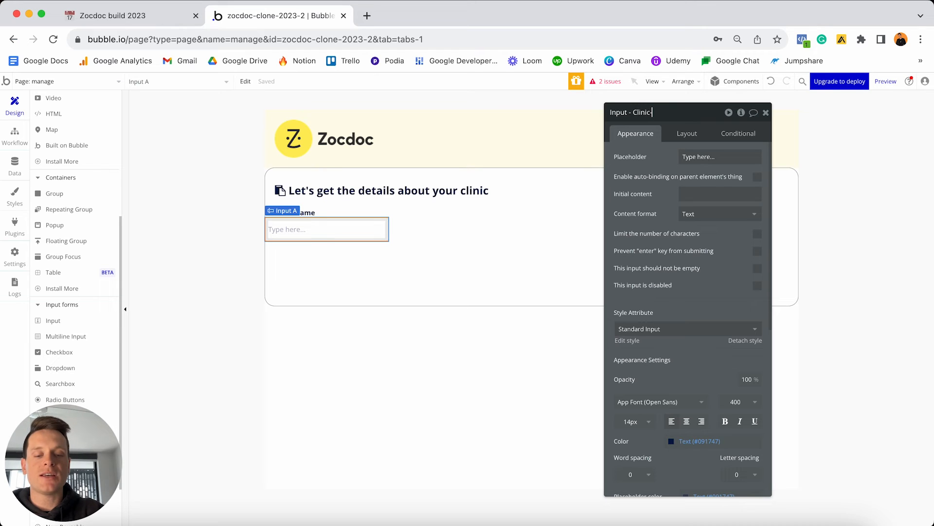
{"action": "type", "text": "-name"}
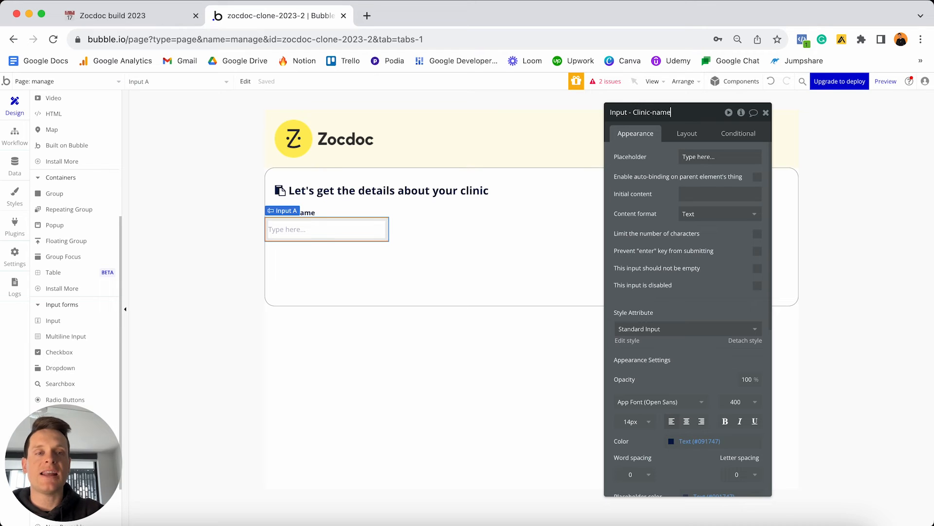
{"action": "left_click", "coordinate": [687, 133]}
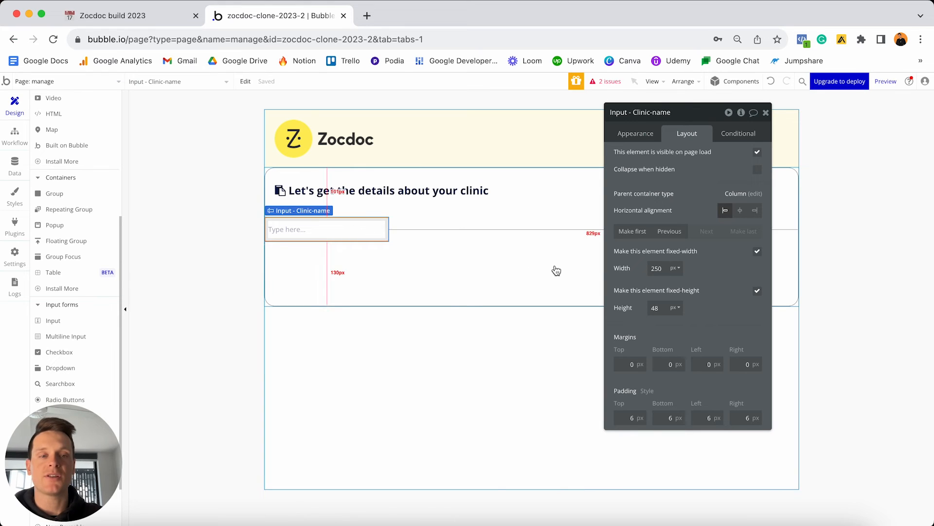
Make the input non-fixed-width with min width 0, max width 500, and 20px left and right margins.
{"action": "left_click", "coordinate": [758, 254]}
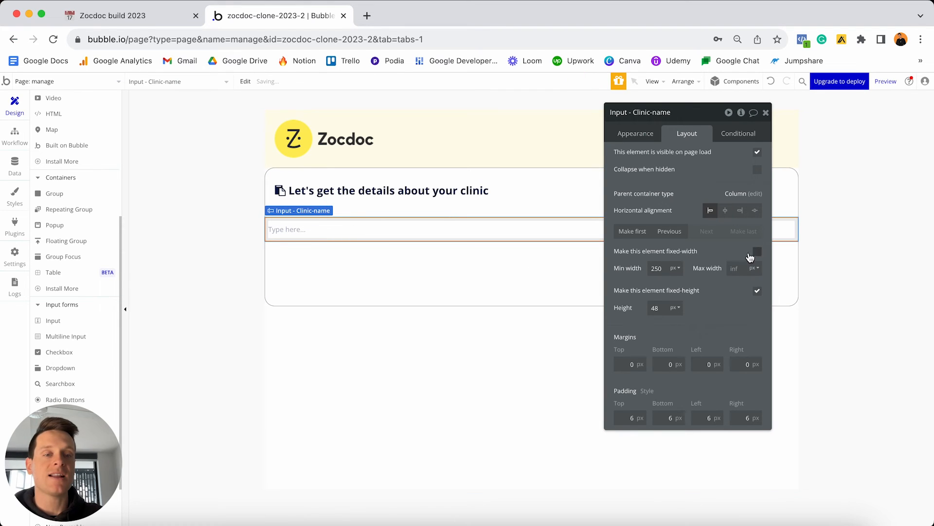
{"action": "double_click", "coordinate": [667, 268]}
{"action": "type", "text": "0"}
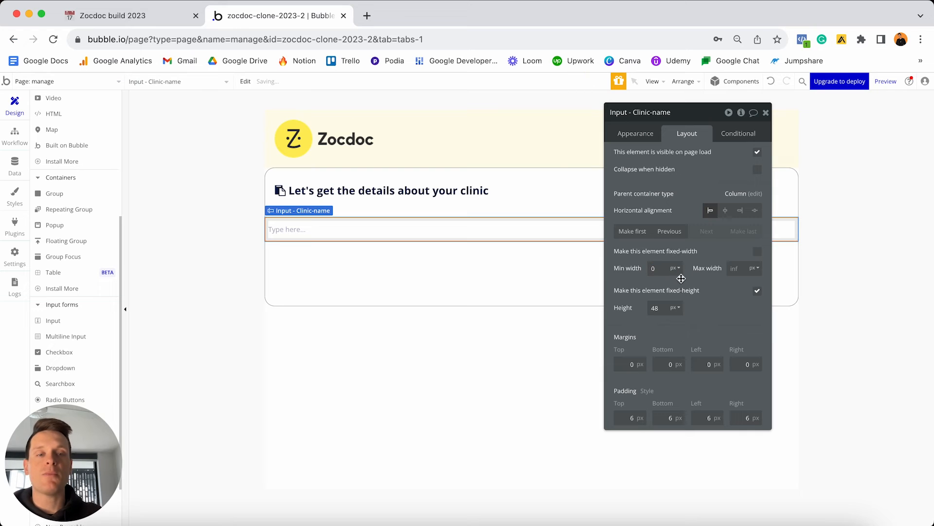
{"action": "left_click", "coordinate": [734, 285]}
{"action": "type", "text": "500"}
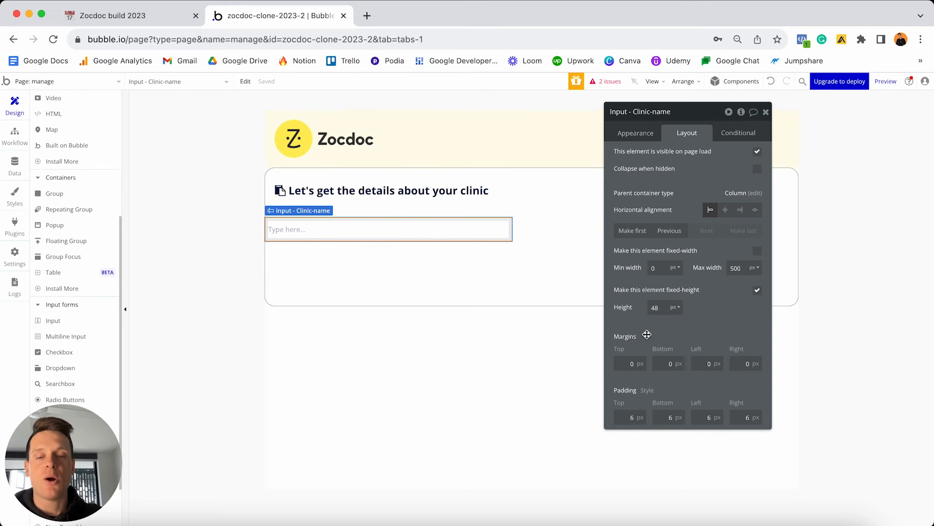
{"action": "left_click", "coordinate": [704, 363]}
{"action": "type", "text": "20"}
{"action": "left_click", "coordinate": [742, 363]}
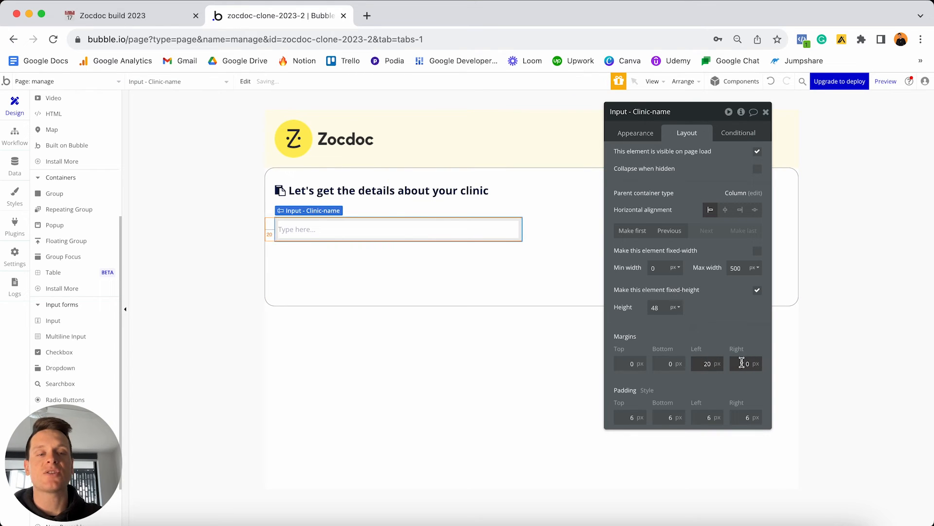
{"action": "type", "text": "20"}
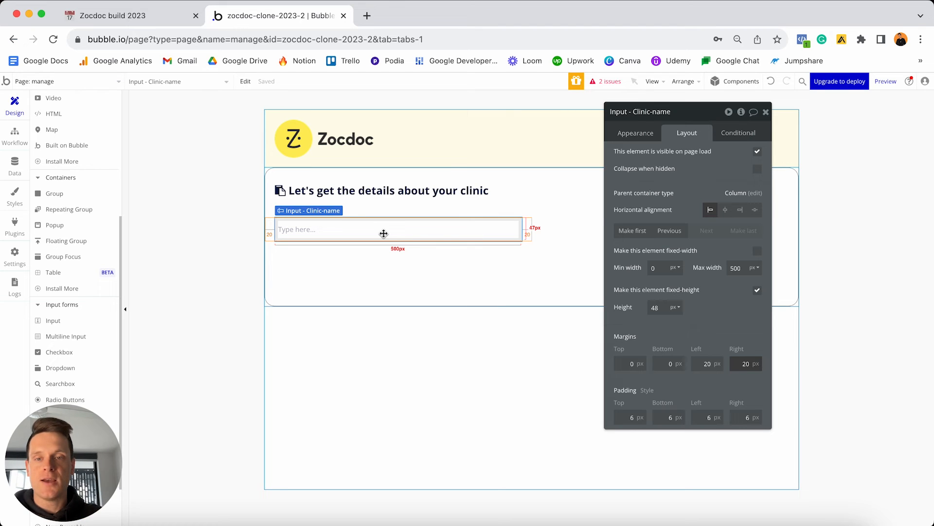
{"action": "left_click", "coordinate": [374, 214]}
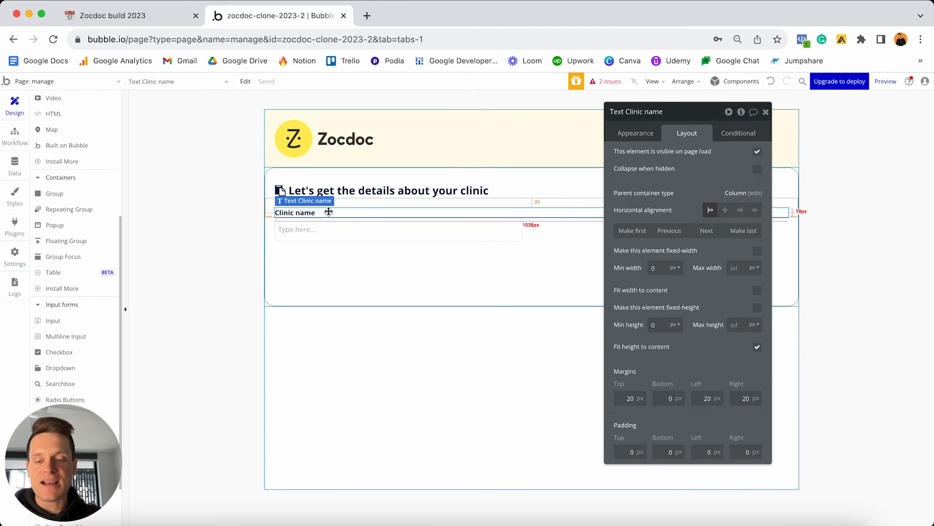
Copy the Clinic name label below the input and change it to 'Clinic address'.
{"action": "left_click_drag", "start_coordinate": [329, 211], "coordinate": [341, 261]}
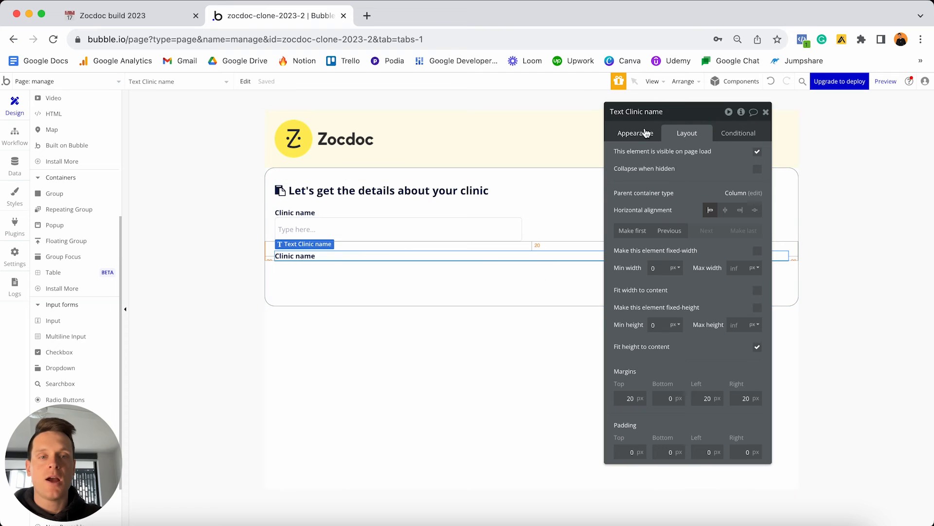
{"action": "left_click", "coordinate": [646, 133]}
{"action": "left_click", "coordinate": [662, 154]}
{"action": "left_click", "coordinate": [637, 156]}
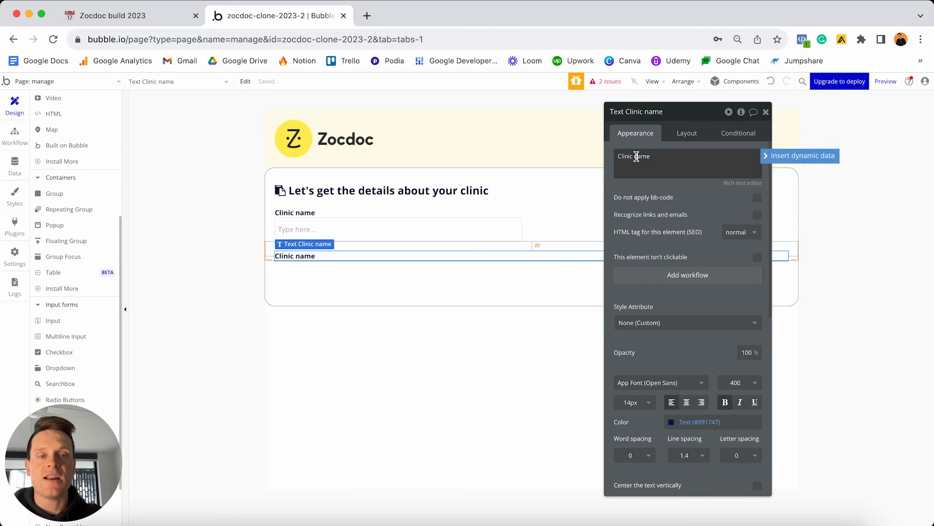
{"action": "double_click", "coordinate": [636, 156]}
{"action": "type", "text": "address"}
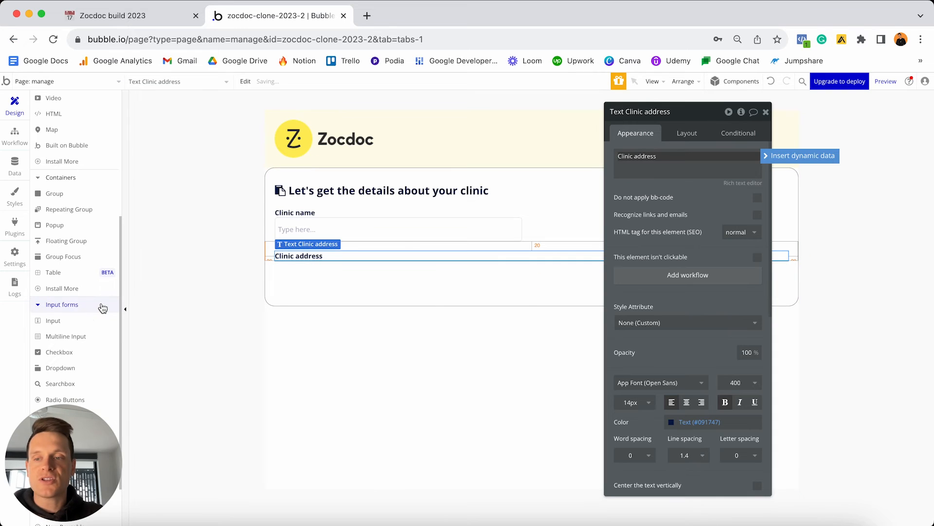
Add a 'SearchBox - Address' search box set to Geographic places and review the resulting issues list.
{"action": "scroll", "coordinate": [68, 307], "scroll_direction": "down", "scroll_amount": 3}
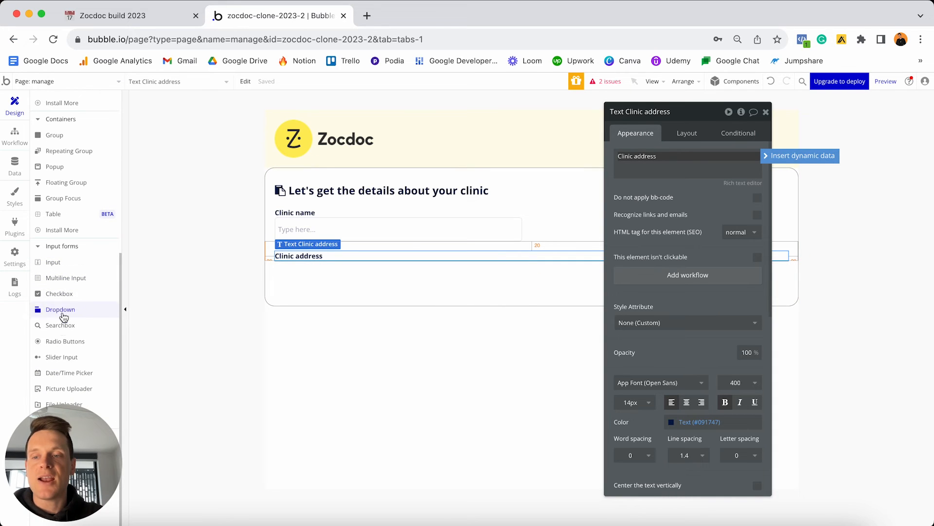
{"action": "left_click", "coordinate": [61, 328]}
{"action": "left_click", "coordinate": [340, 275]}
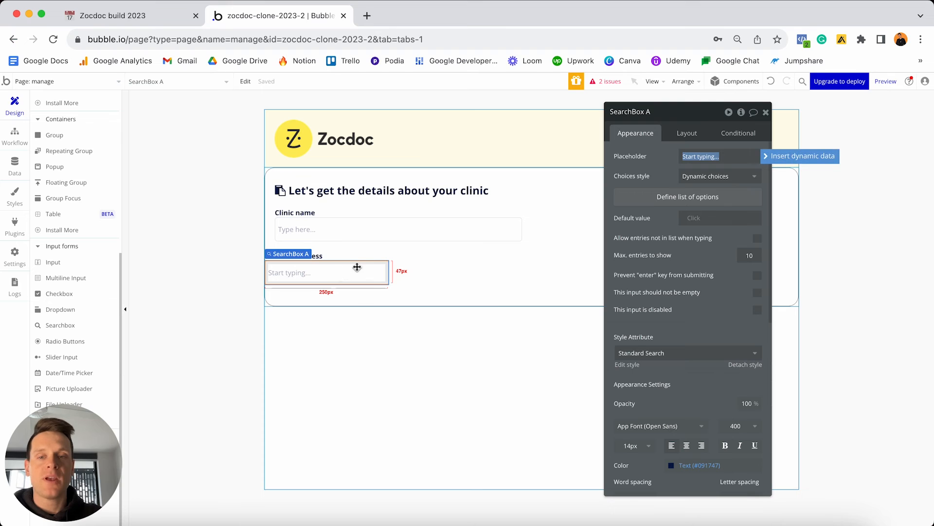
{"action": "left_click", "coordinate": [656, 112]}
{"action": "key", "text": "BackSpace"}
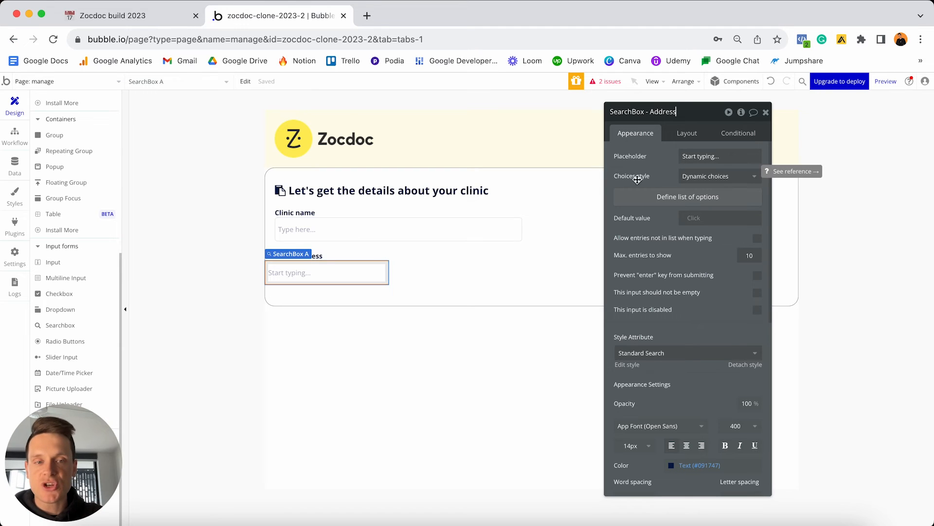
{"action": "left_click", "coordinate": [688, 176]}
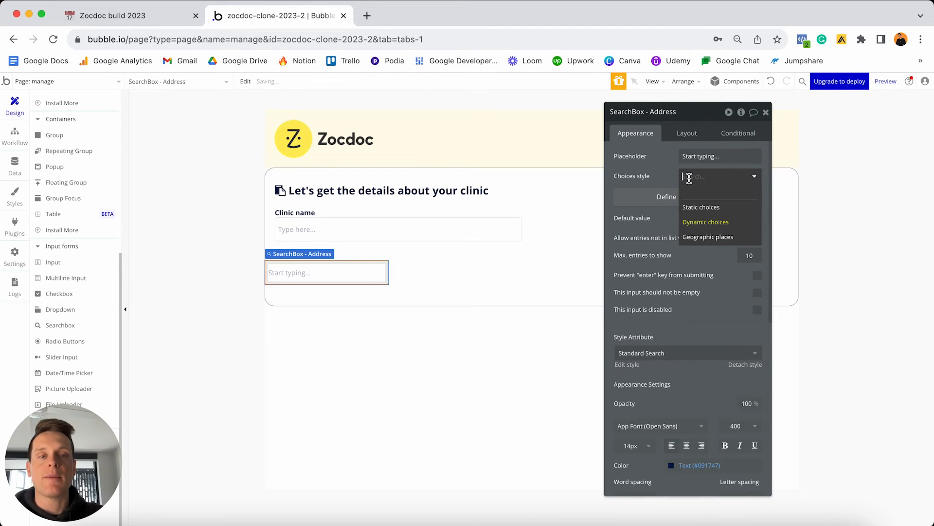
{"action": "left_click", "coordinate": [699, 238]}
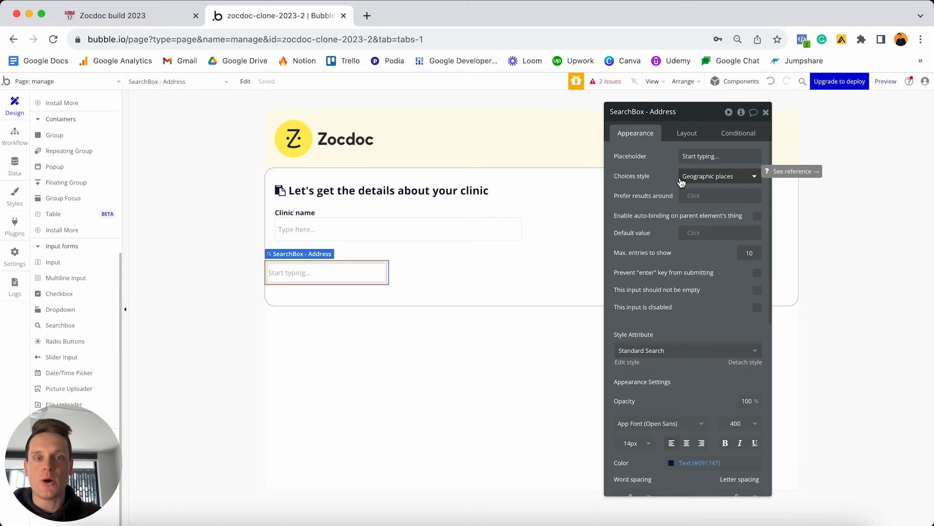
{"action": "left_click", "coordinate": [603, 85]}
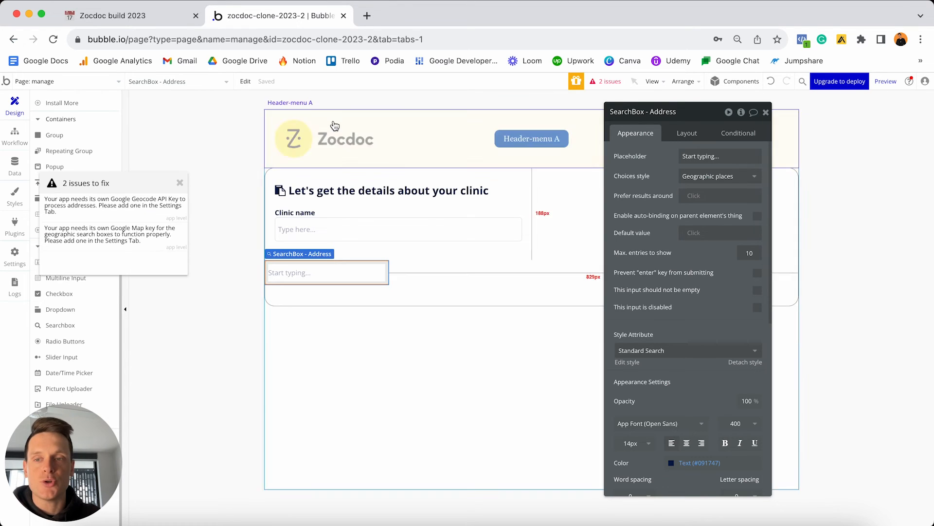
{"action": "left_click_drag", "start_coordinate": [134, 188], "coordinate": [358, 325]}
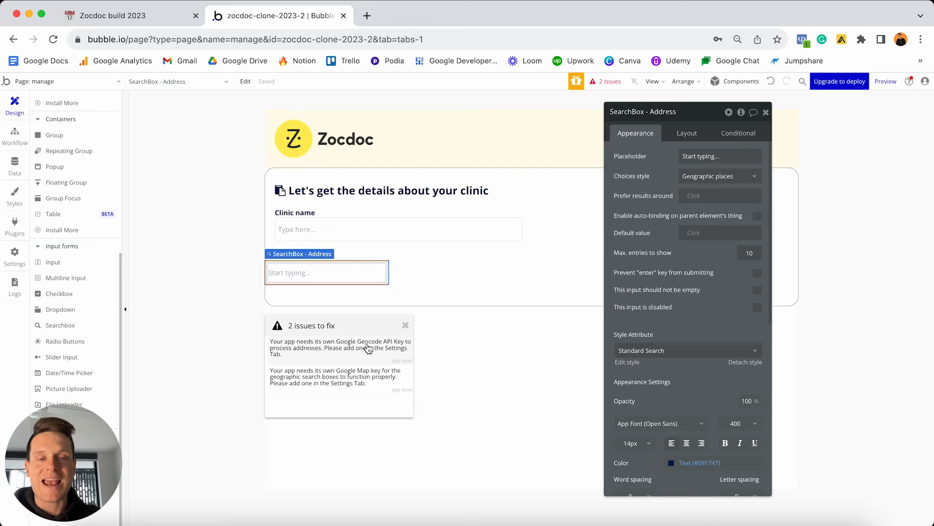
Open the app's General settings and scroll to the Google Geocode and Map API key fields.
{"action": "left_click", "coordinate": [326, 353]}
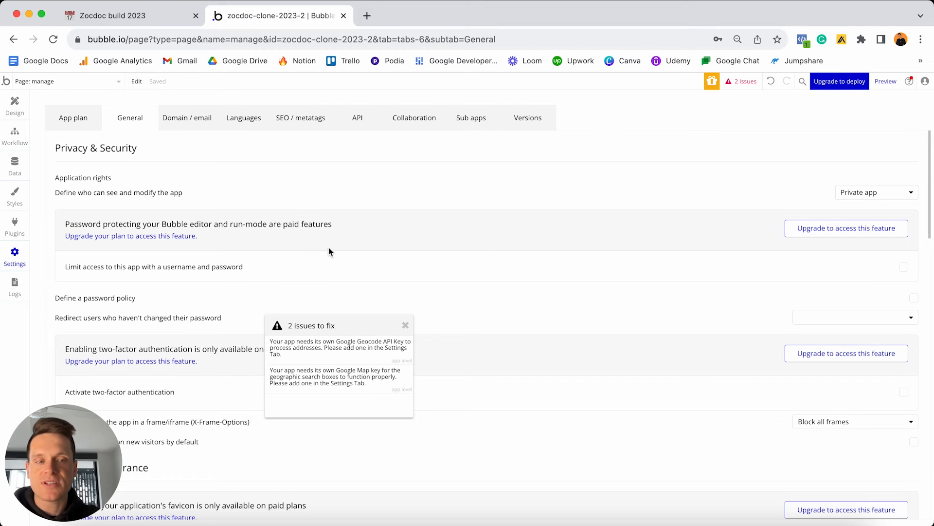
{"action": "left_click", "coordinate": [406, 326]}
{"action": "scroll", "coordinate": [407, 329], "scroll_direction": "down", "scroll_amount": 4}
{"action": "scroll", "coordinate": [407, 330], "scroll_direction": "down", "scroll_amount": 5}
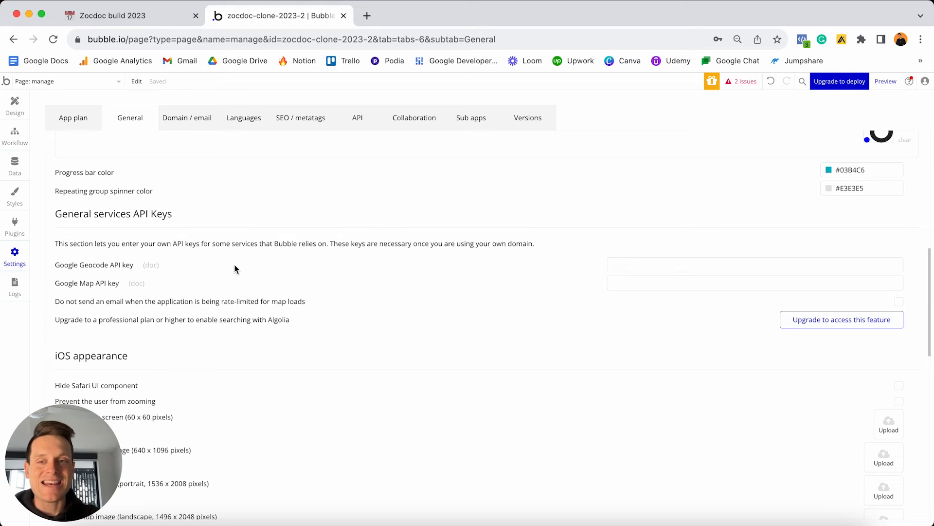
Read the Bubble docs guide on Google Geocode API keys, then return to the editor.
{"action": "left_click", "coordinate": [151, 266]}
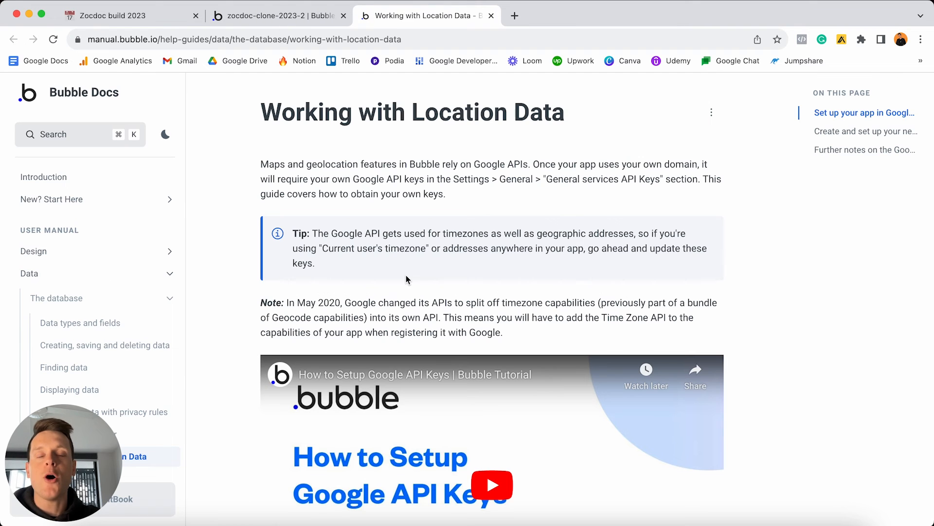
{"action": "scroll", "coordinate": [408, 278], "scroll_direction": "down", "scroll_amount": 5}
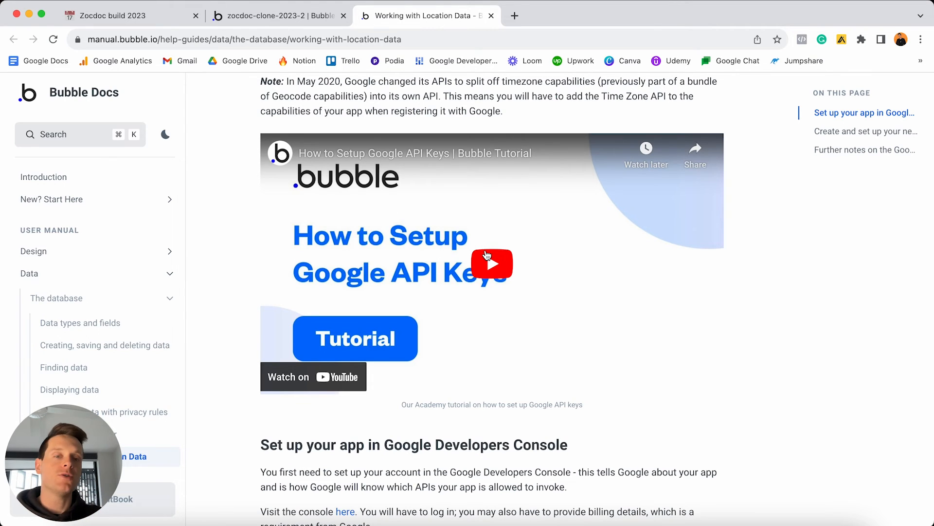
{"action": "scroll", "coordinate": [487, 254], "scroll_direction": "down", "scroll_amount": 2}
{"action": "scroll", "coordinate": [487, 254], "scroll_direction": "down", "scroll_amount": 5}
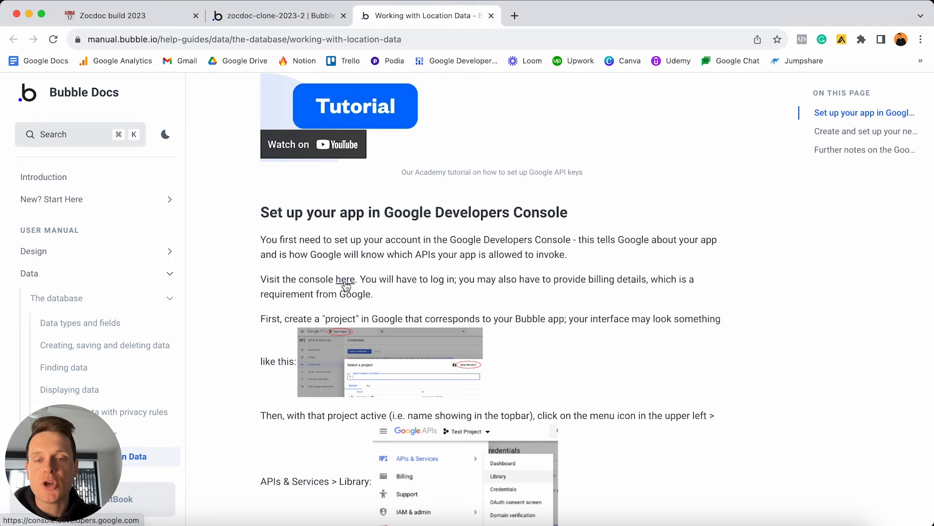
{"action": "scroll", "coordinate": [346, 284], "scroll_direction": "down", "scroll_amount": 8}
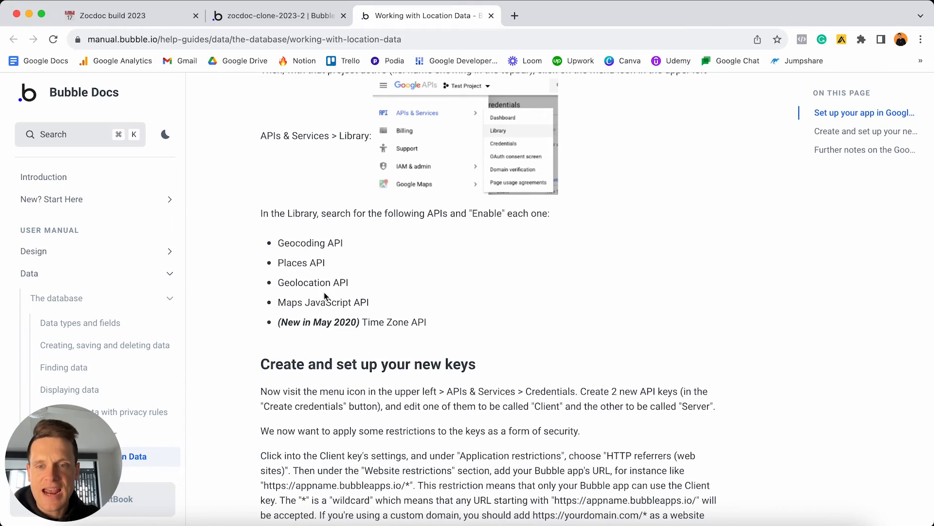
{"action": "scroll", "coordinate": [344, 311], "scroll_direction": "down", "scroll_amount": 6}
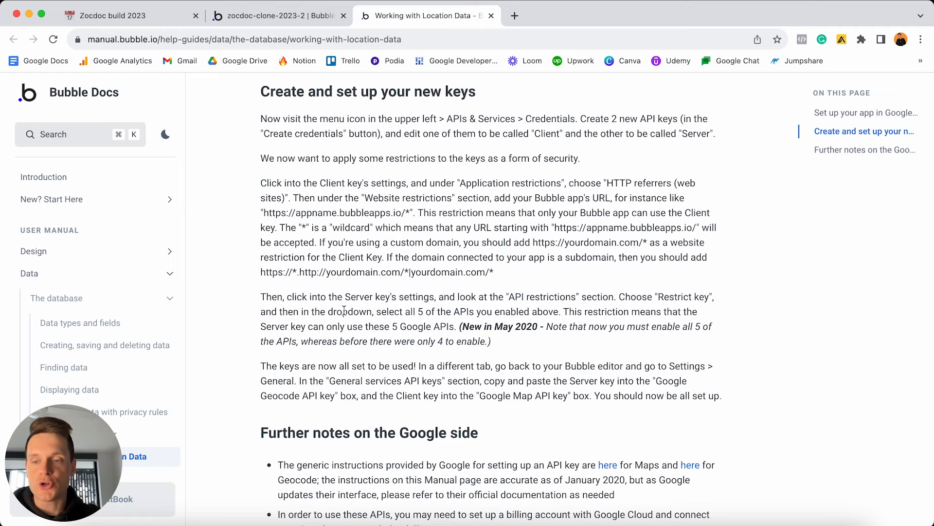
{"action": "left_click", "coordinate": [312, 16]}
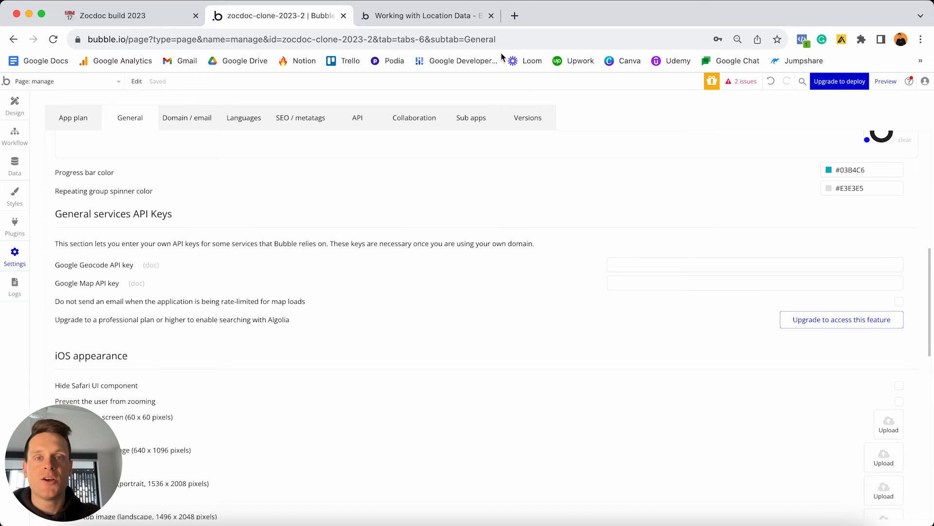
Make the address search box width flexible, with min width 0 and max width 500px.
{"action": "left_click", "coordinate": [491, 16]}
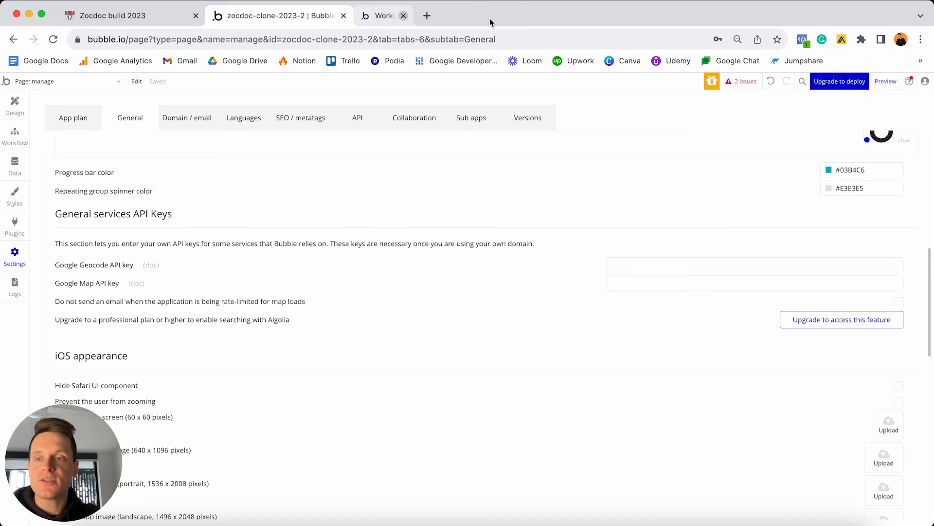
{"action": "left_click", "coordinate": [14, 106]}
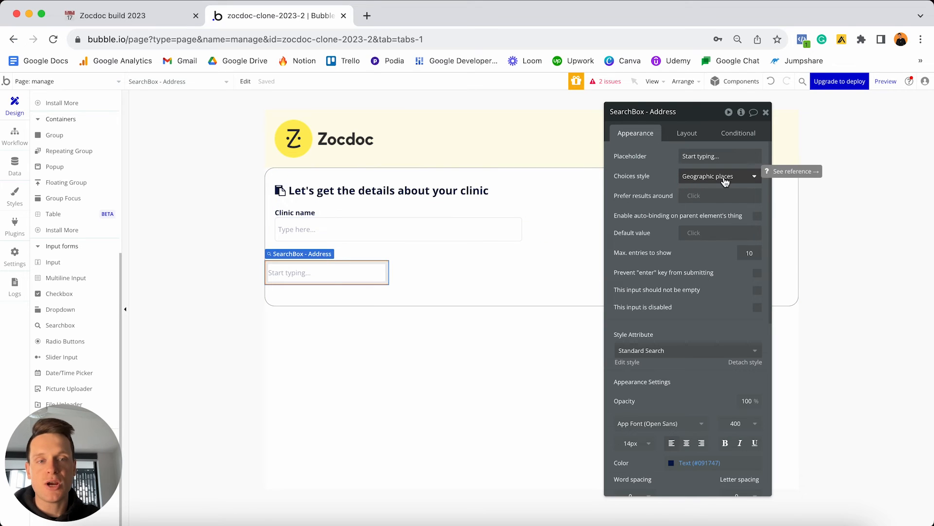
{"action": "left_click", "coordinate": [685, 134]}
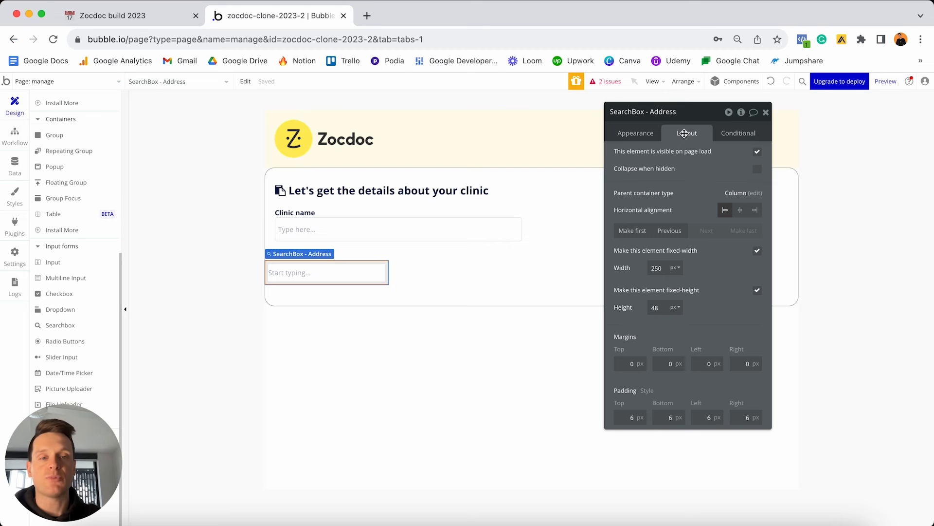
{"action": "left_click", "coordinate": [757, 250]}
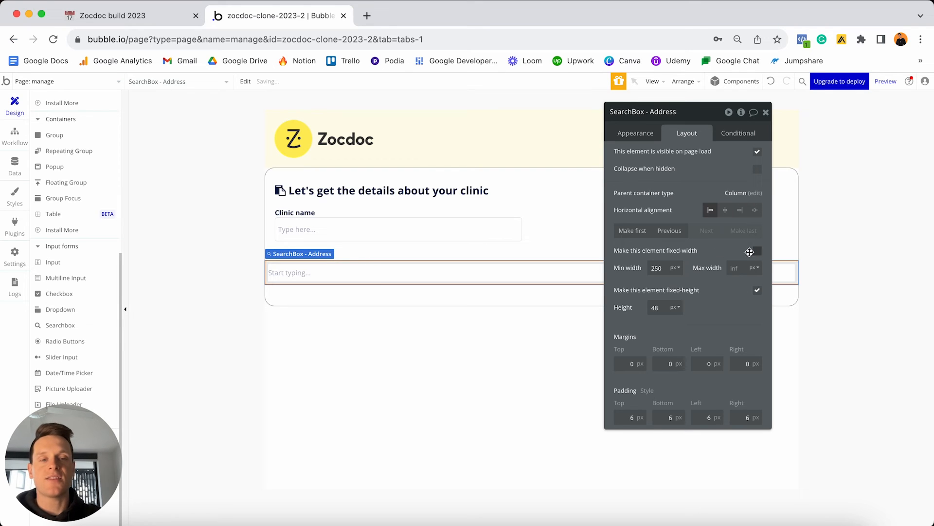
{"action": "double_click", "coordinate": [659, 267]}
{"action": "type", "text": "0"}
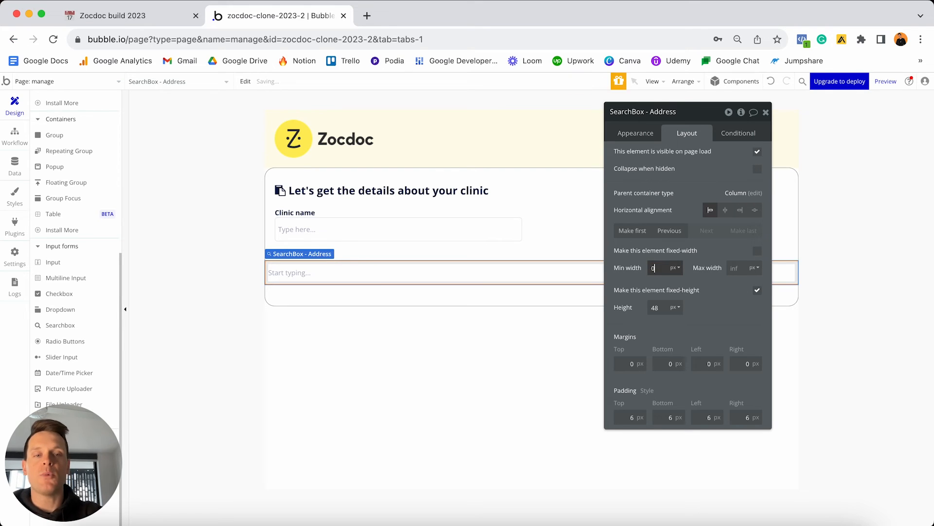
{"action": "left_click", "coordinate": [734, 268]}
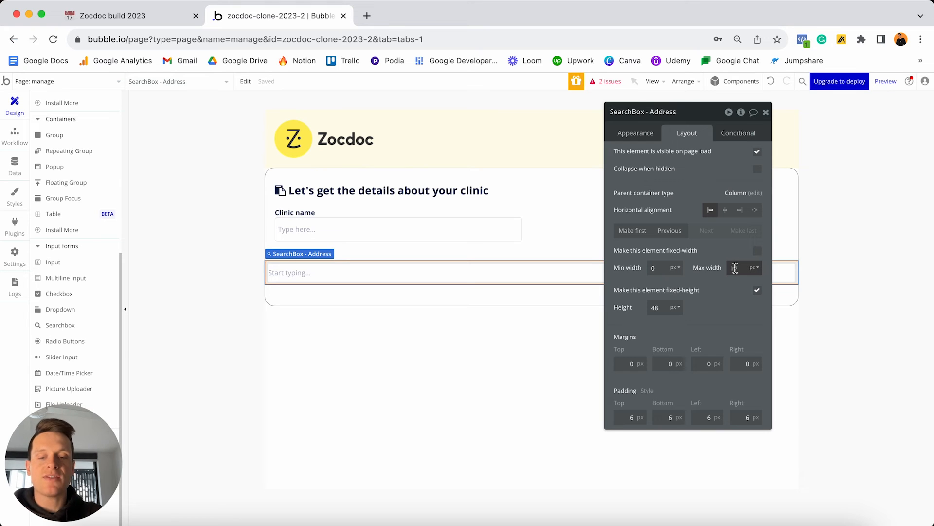
{"action": "type", "text": "500"}
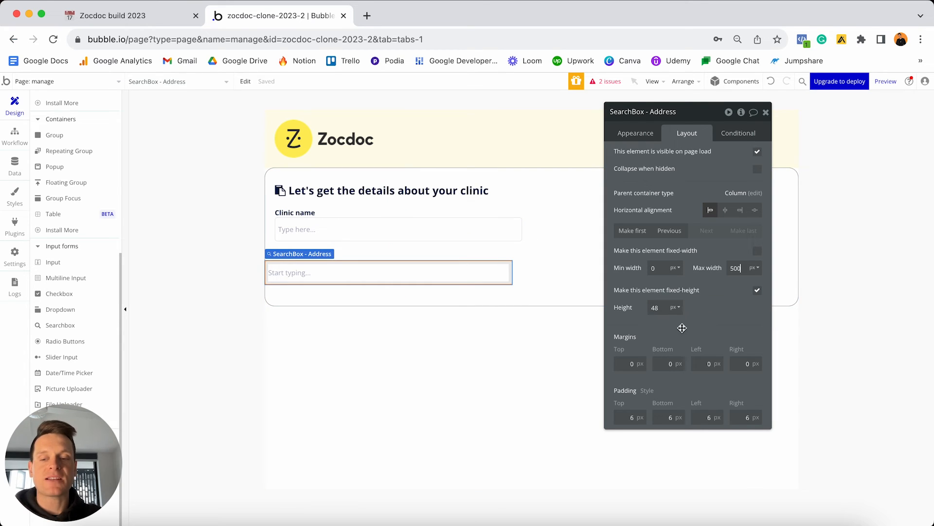
Give the address search box 20px left and right margins.
{"action": "left_click", "coordinate": [701, 362]}
{"action": "type", "text": "20"}
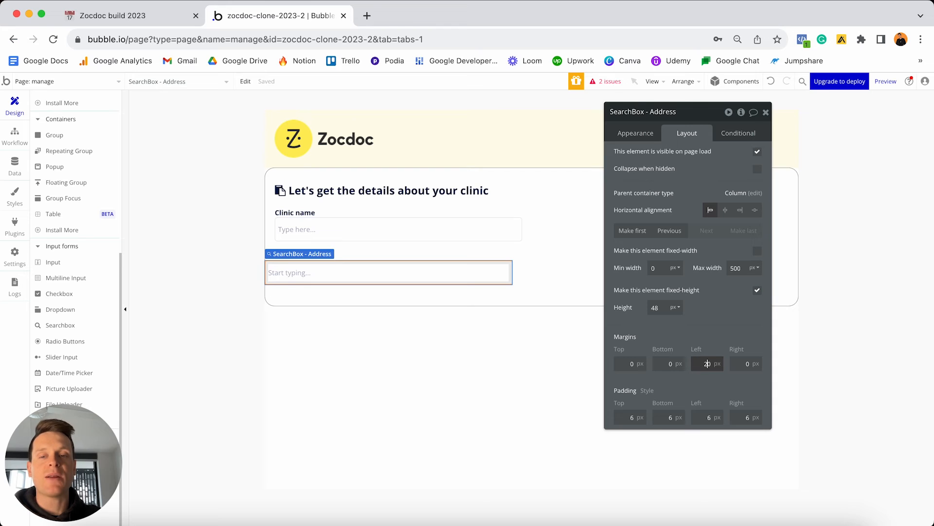
{"action": "key", "text": "Tab"}
{"action": "type", "text": "20"}
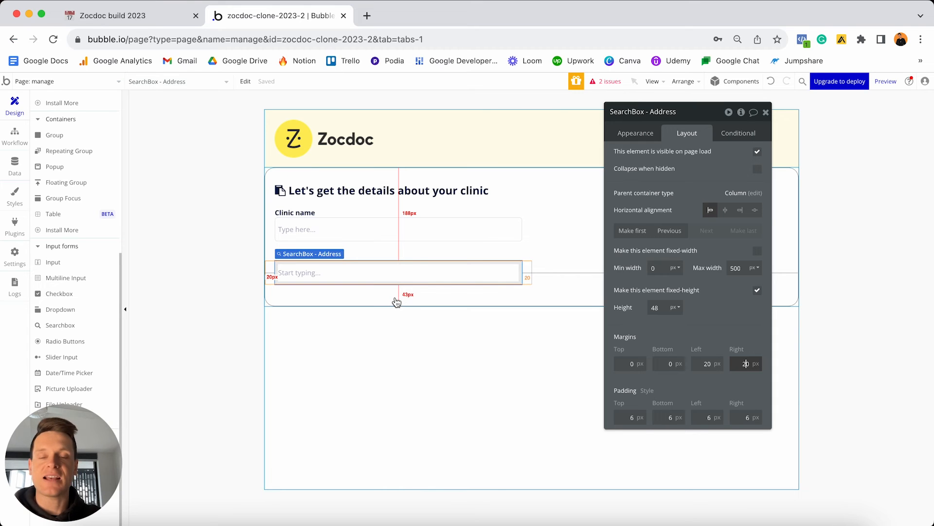
{"action": "left_click", "coordinate": [306, 212]}
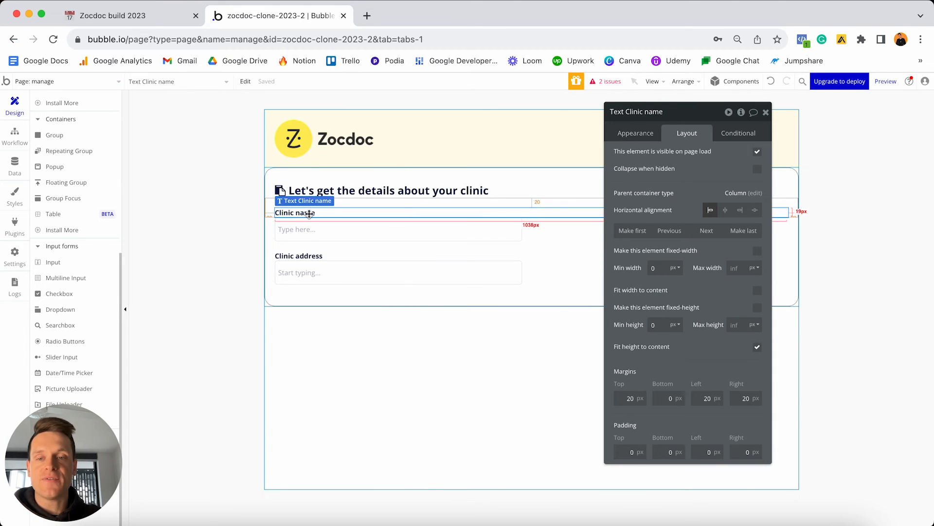
Duplicate the Clinic name label and input, renaming both to Clinic website.
{"action": "left_click", "coordinate": [310, 230], "text": "shift"}
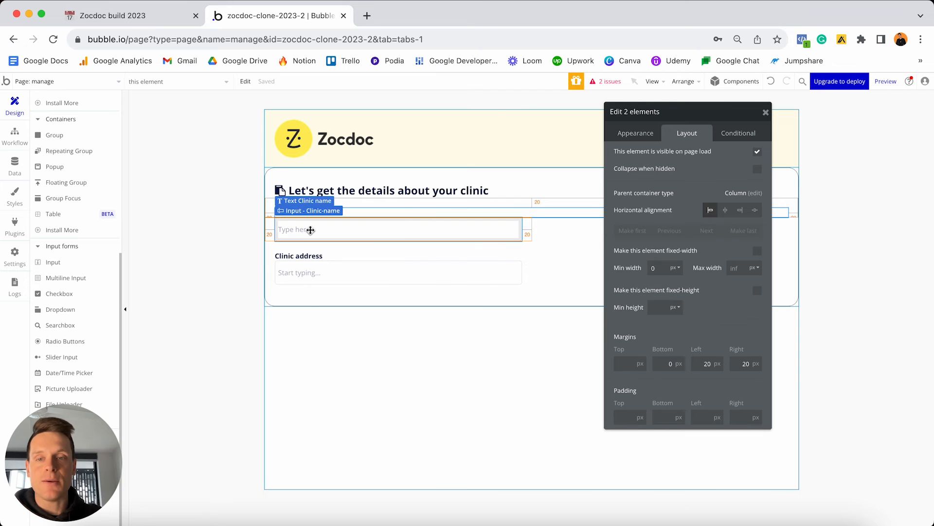
{"action": "key", "text": "super+c"}
{"action": "key", "text": "super+v"}
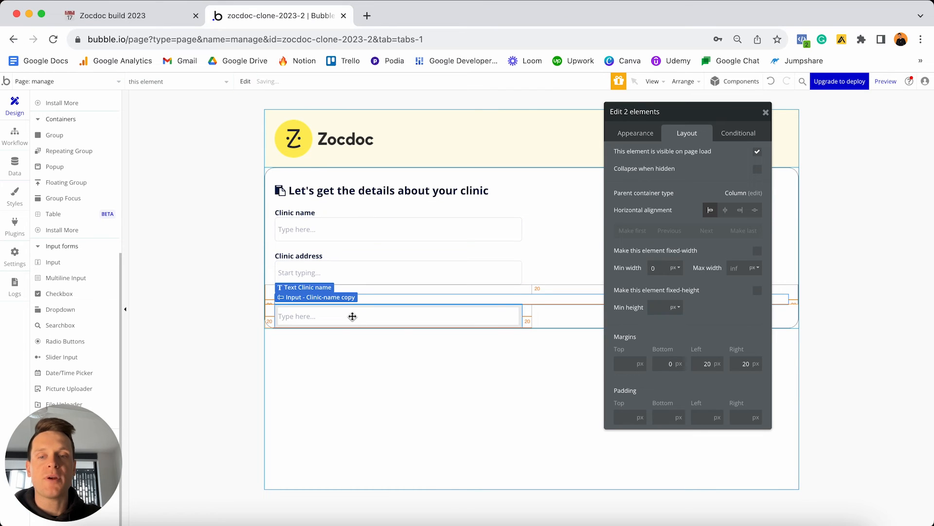
{"action": "left_click", "coordinate": [362, 301]}
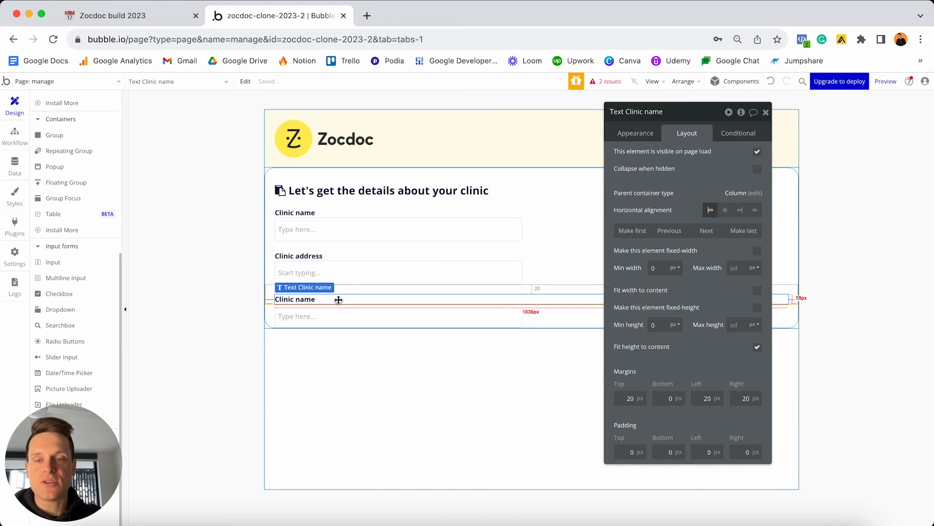
{"action": "left_click", "coordinate": [632, 135]}
{"action": "left_click", "coordinate": [663, 161]}
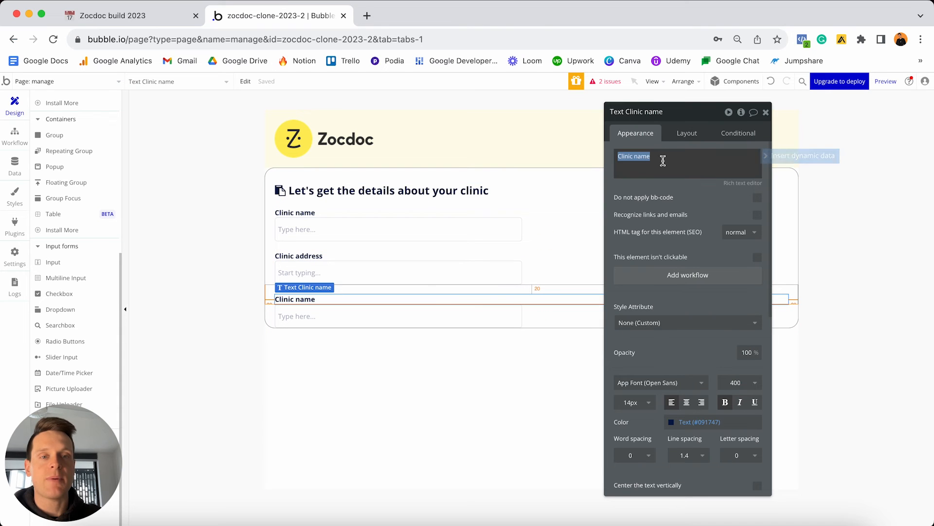
{"action": "left_click", "coordinate": [674, 152]}
{"action": "key", "text": "BackSpace"}
{"action": "key", "text": "BackSpace"}
{"action": "key", "text": "BackSpace"}
{"action": "key", "text": "BackSpace"}
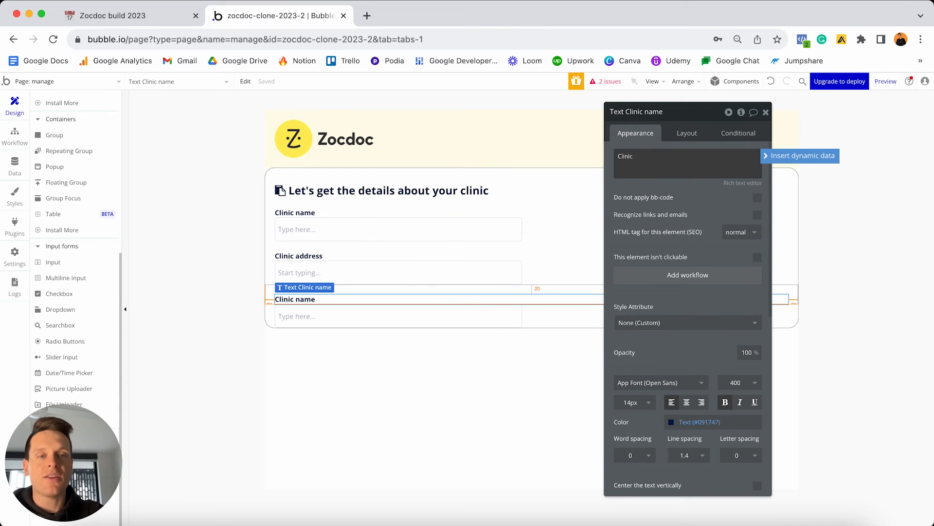
{"action": "type", "text": "website"}
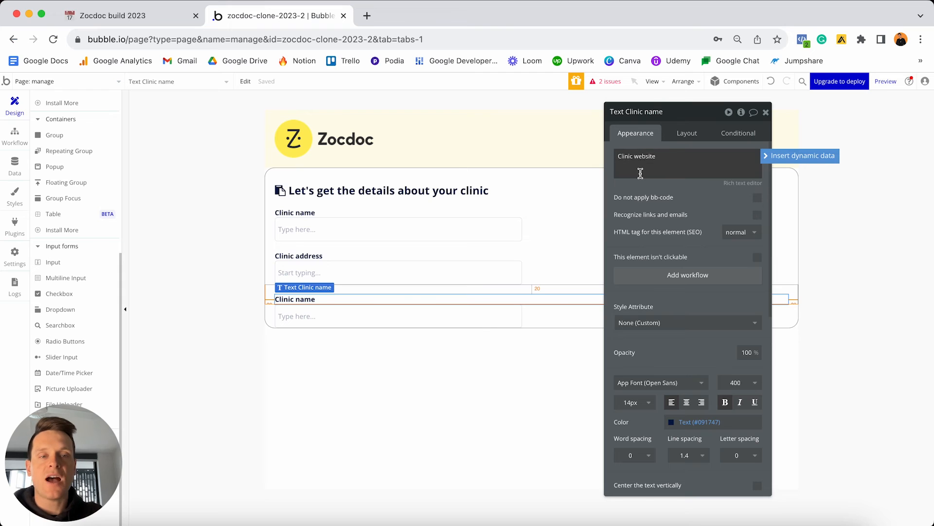
{"action": "left_click", "coordinate": [439, 320]}
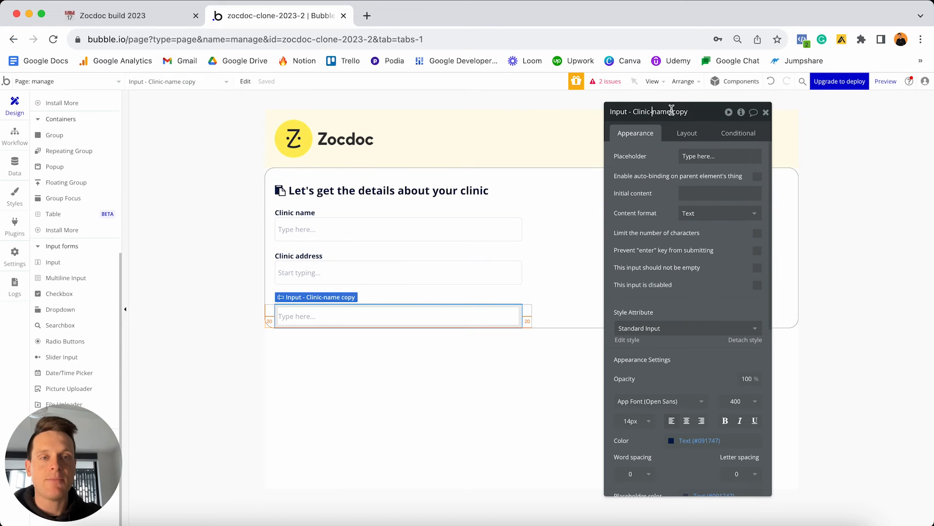
{"action": "left_click_drag", "start_coordinate": [652, 112], "coordinate": [689, 111]}
{"action": "type", "text": "website"}
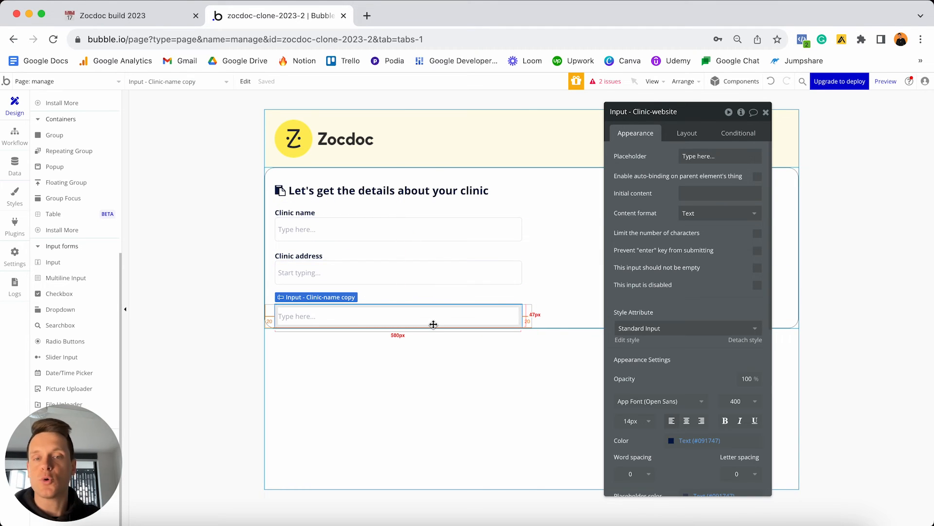
Duplicate the website label and input below it, retitling the label Clinic number.
{"action": "left_click", "coordinate": [423, 299], "text": "shift"}
{"action": "key", "text": "ctrl+v"}
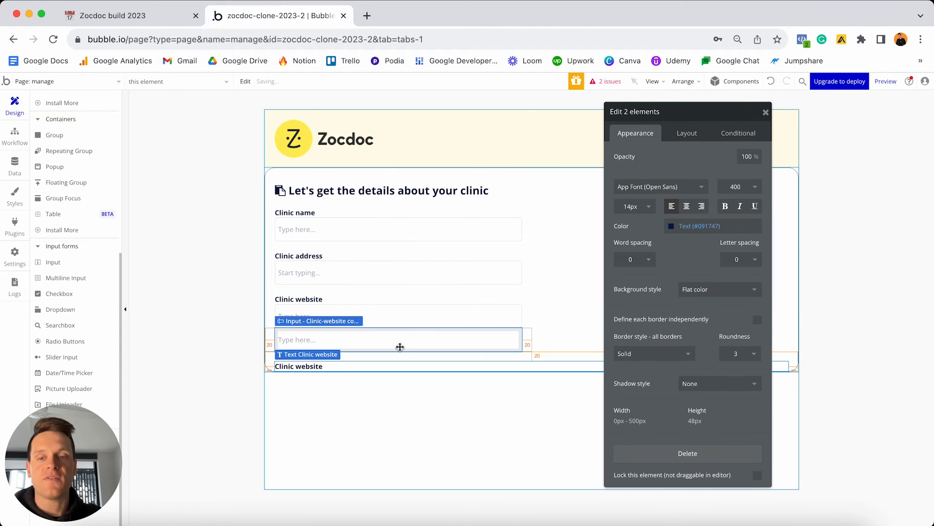
{"action": "left_click", "coordinate": [398, 348]}
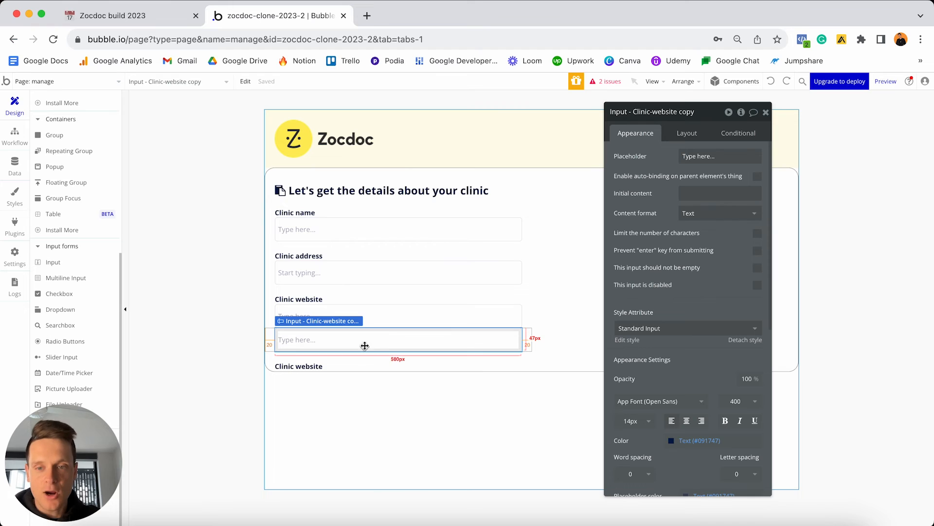
{"action": "left_click_drag", "start_coordinate": [321, 368], "coordinate": [325, 333]}
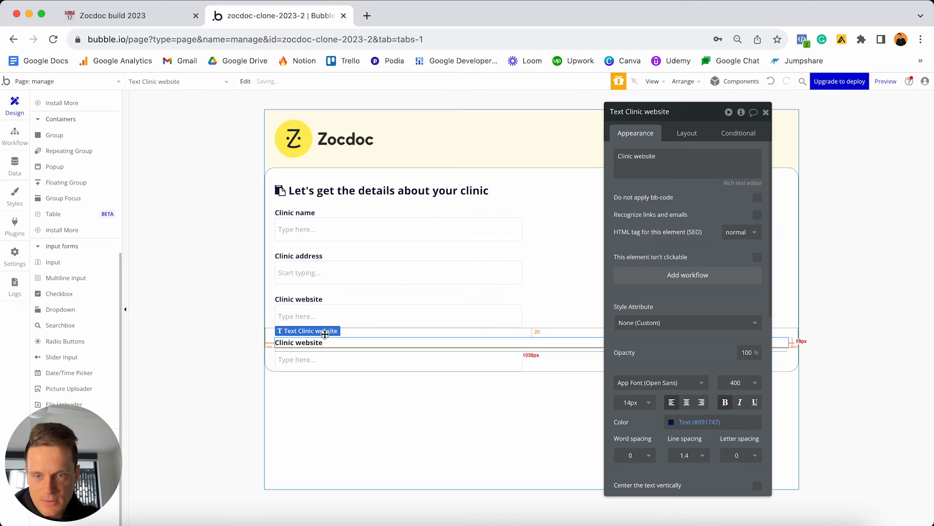
{"action": "triple_click", "coordinate": [621, 156]}
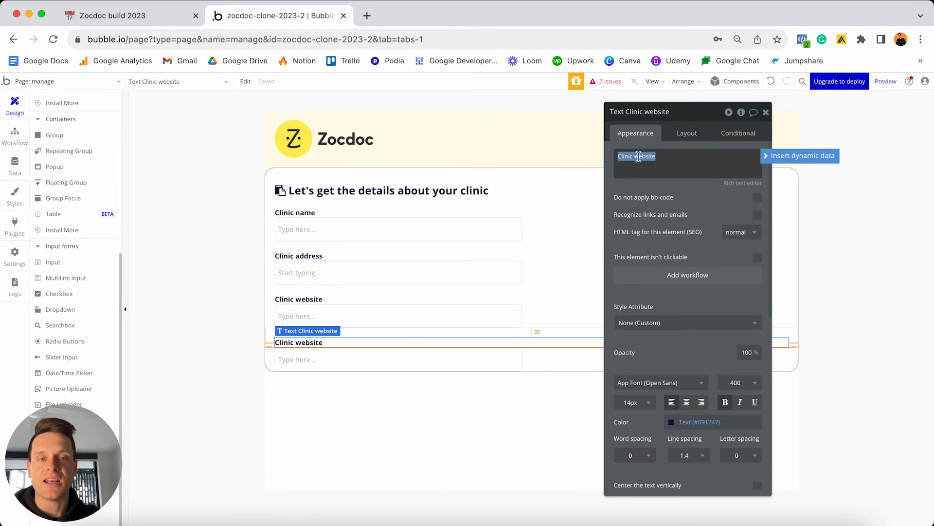
{"action": "left_click", "coordinate": [635, 155]}
{"action": "key", "text": "shift+End"}
{"action": "type", "text": "n"}
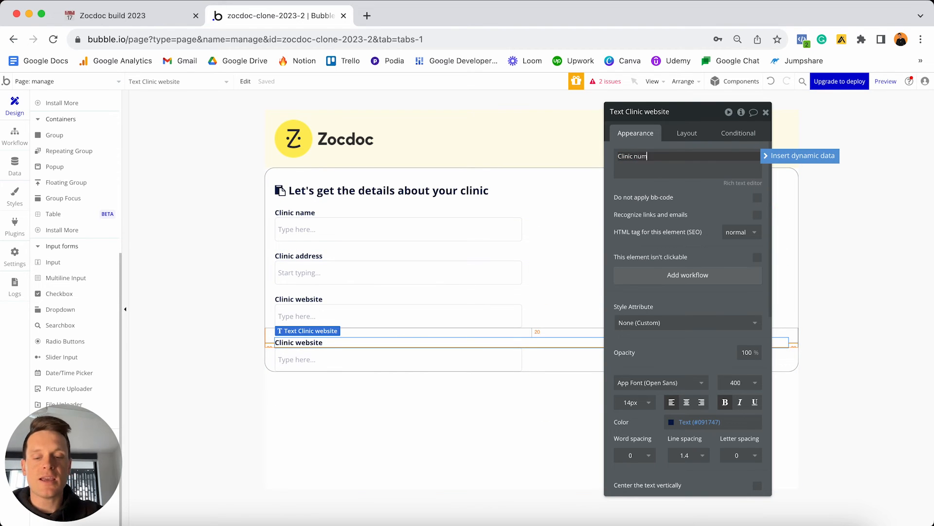
Rename the input under Clinic number to Input - Clinic-phone-number, keeping Text format.
{"action": "left_click", "coordinate": [416, 364]}
{"action": "left_click", "coordinate": [662, 112]}
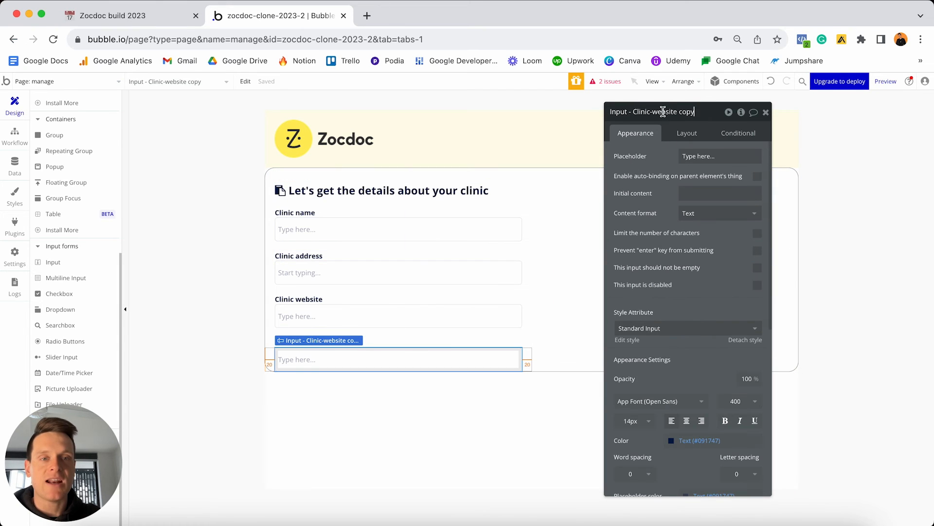
{"action": "left_click_drag", "start_coordinate": [653, 111], "coordinate": [700, 87]}
{"action": "type", "text": "p"}
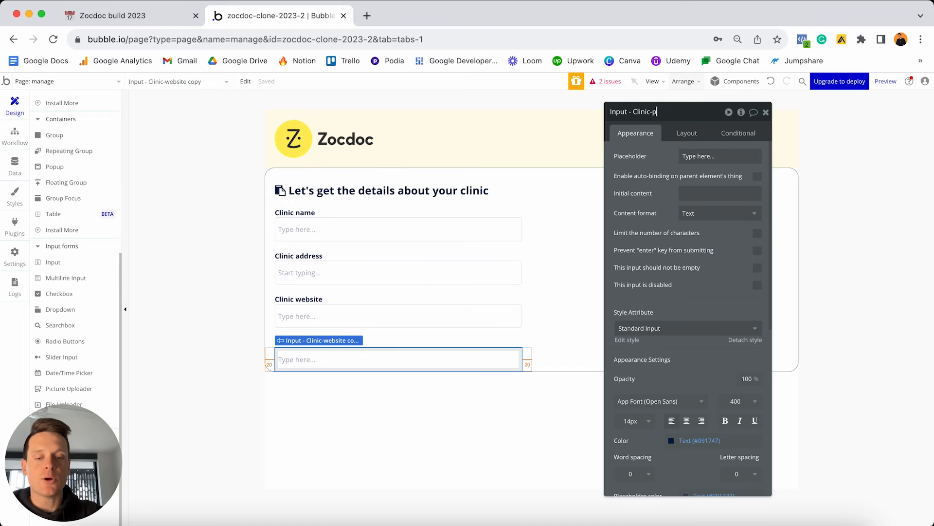
{"action": "type", "text": "hone-numbe"}
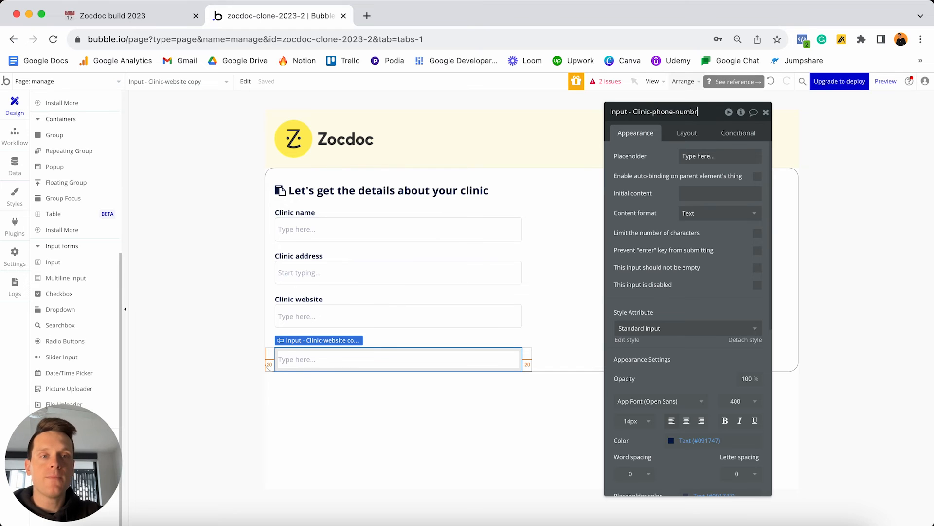
{"action": "type", "text": "r"}
{"action": "key", "text": "Return"}
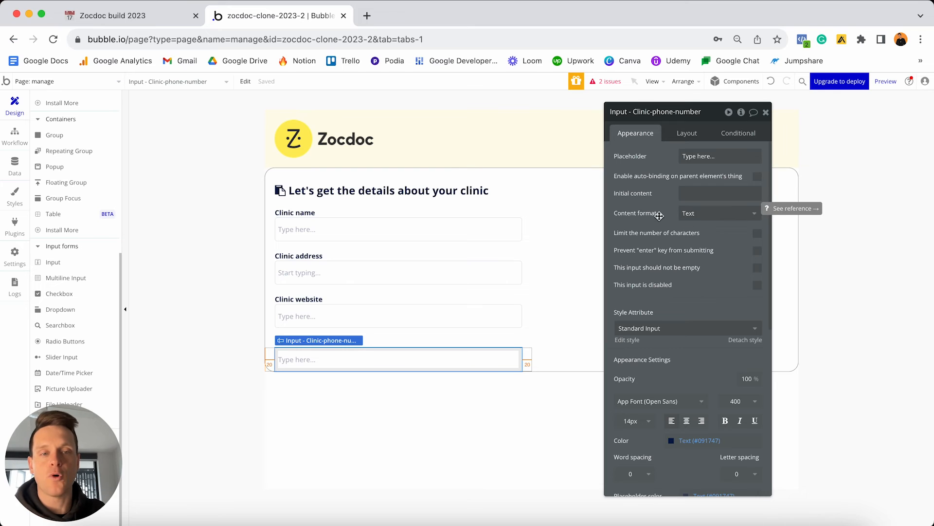
{"action": "left_click", "coordinate": [699, 217]}
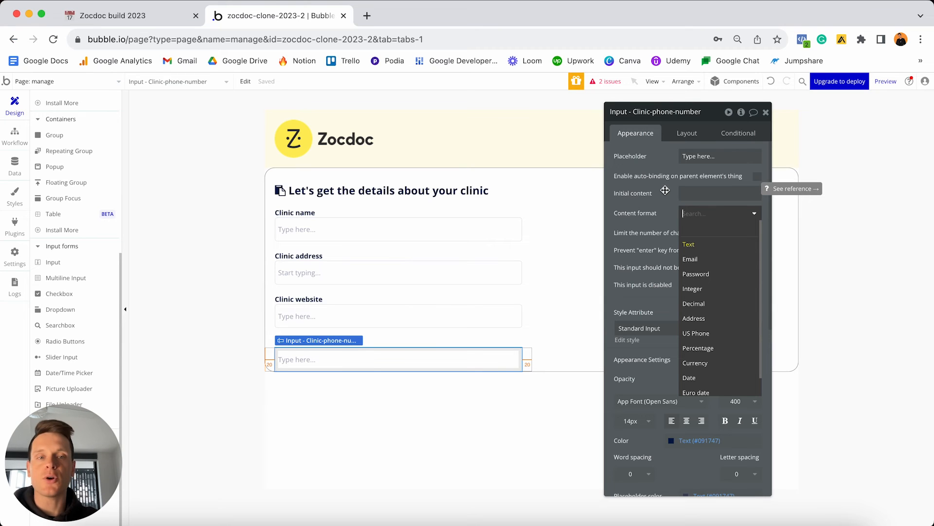
{"action": "left_click", "coordinate": [665, 190]}
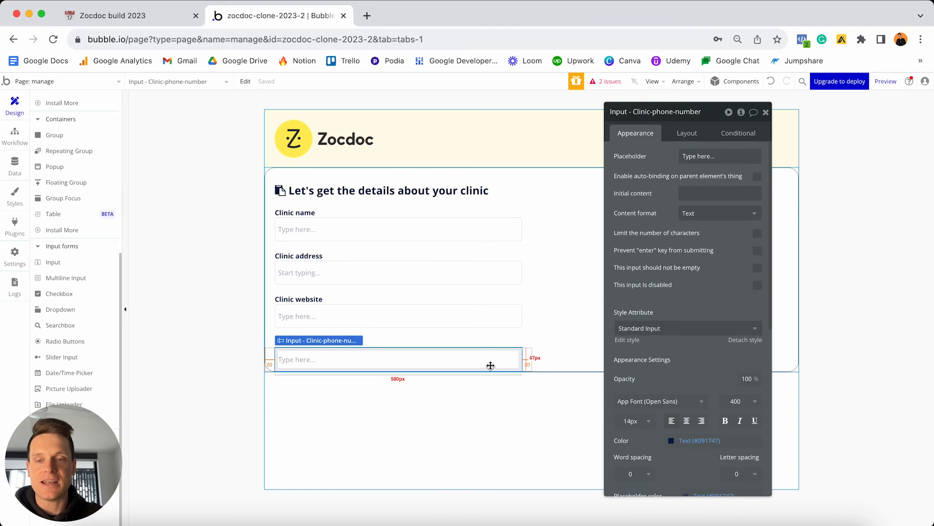
{"action": "left_click", "coordinate": [15, 165]}
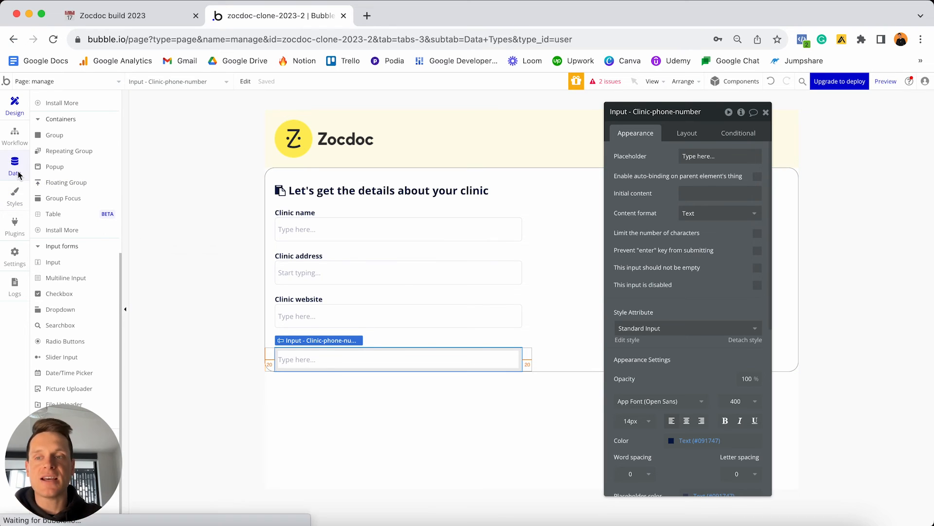
View the Specialties option set, with six options from Dermatologist to Orthopaedic Surgeon.
{"action": "left_click", "coordinate": [231, 123]}
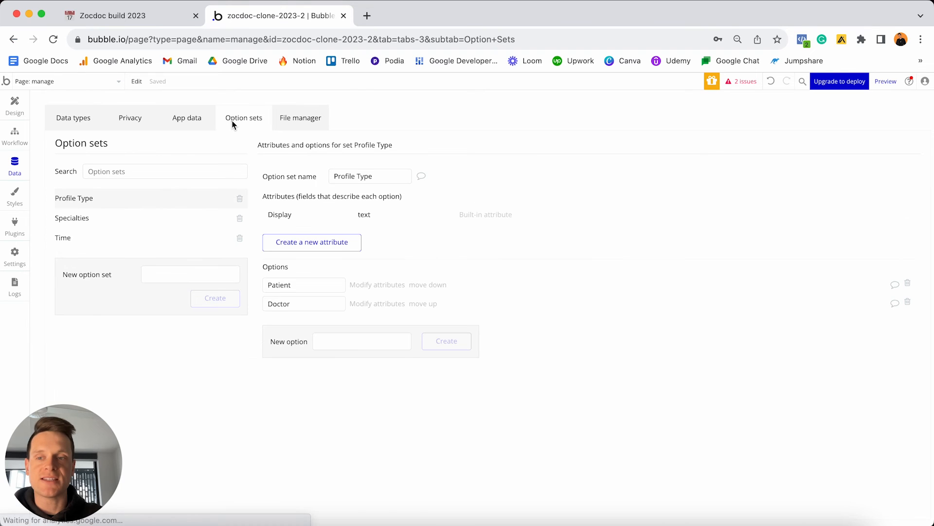
{"action": "left_click", "coordinate": [155, 222]}
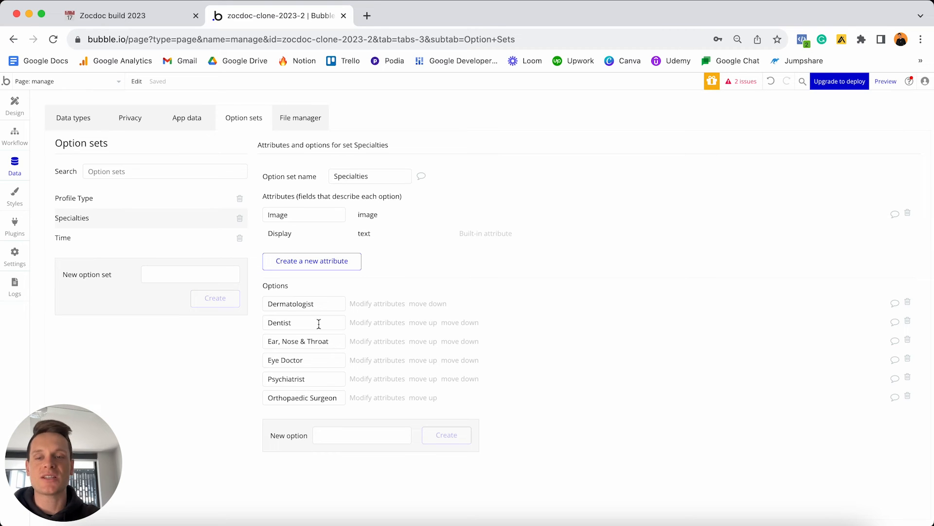
{"action": "left_click", "coordinate": [15, 104]}
Copy the Clinic number label below the phone input and retitle it 'Clinic specialties'.
{"action": "left_click", "coordinate": [376, 342]}
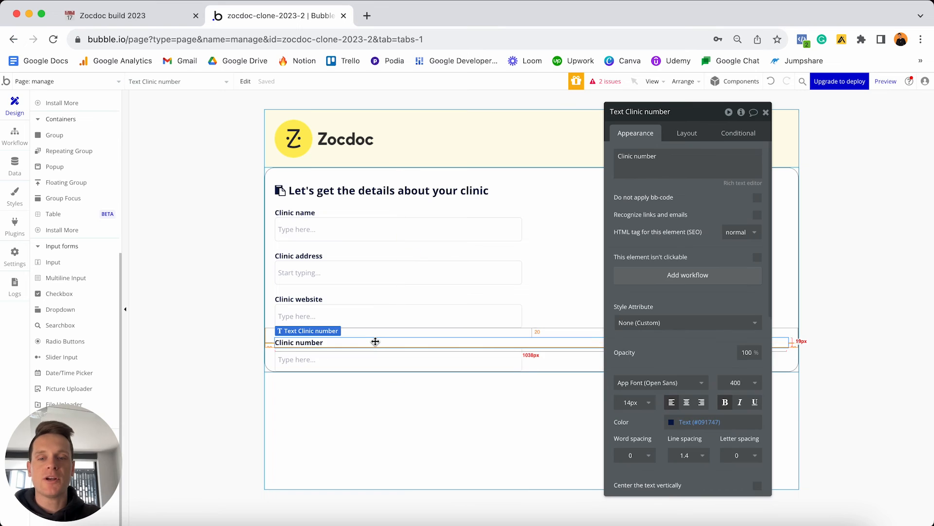
{"action": "left_click_drag", "start_coordinate": [376, 341], "coordinate": [467, 326]}
{"action": "left_click", "coordinate": [658, 172]}
{"action": "key", "text": "BackSpace"}
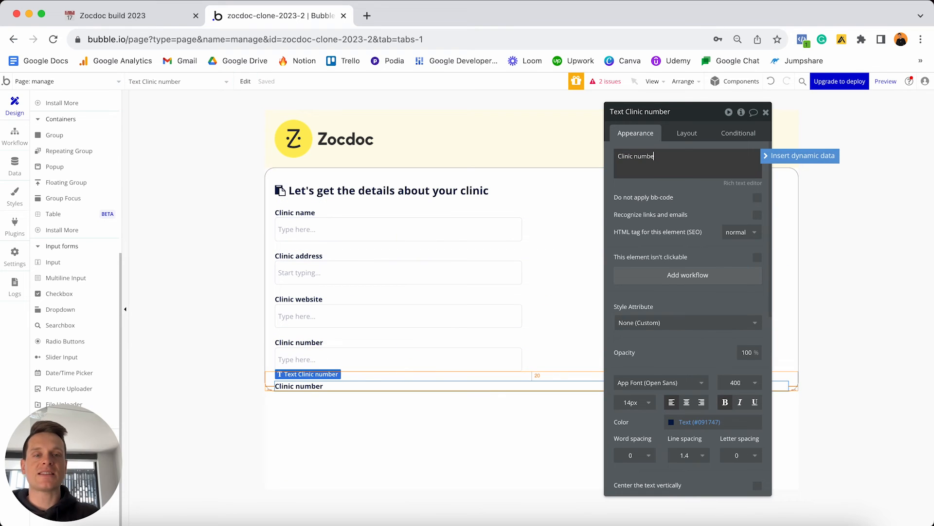
{"action": "type", "text": "pecialties"}
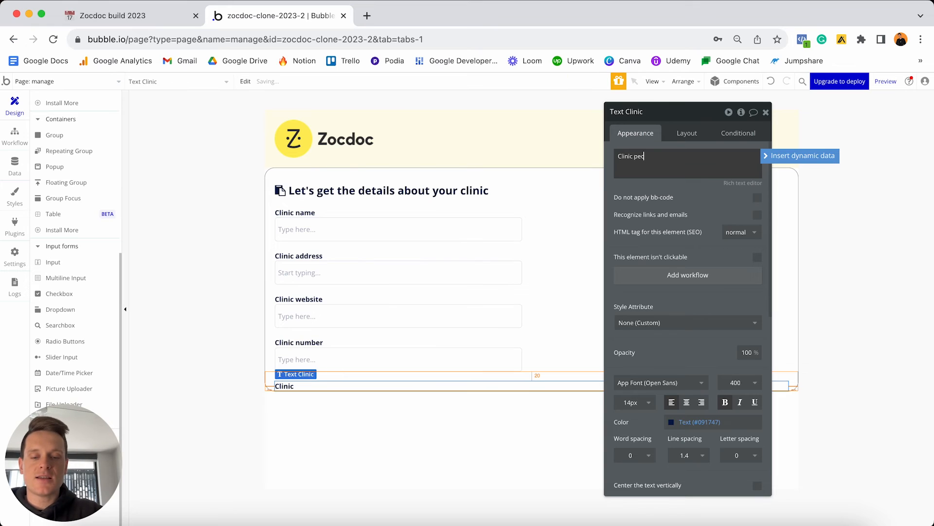
{"action": "left_click", "coordinate": [635, 156]}
{"action": "type", "text": "s"}
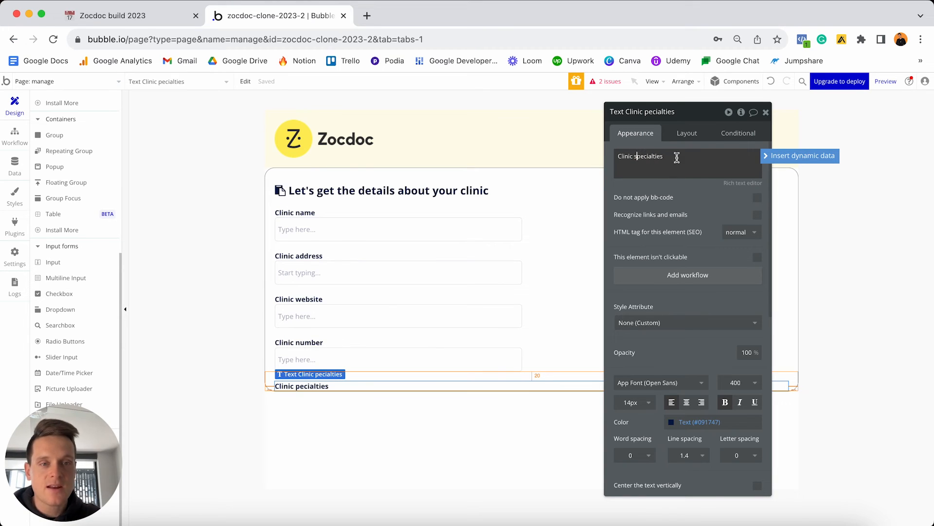
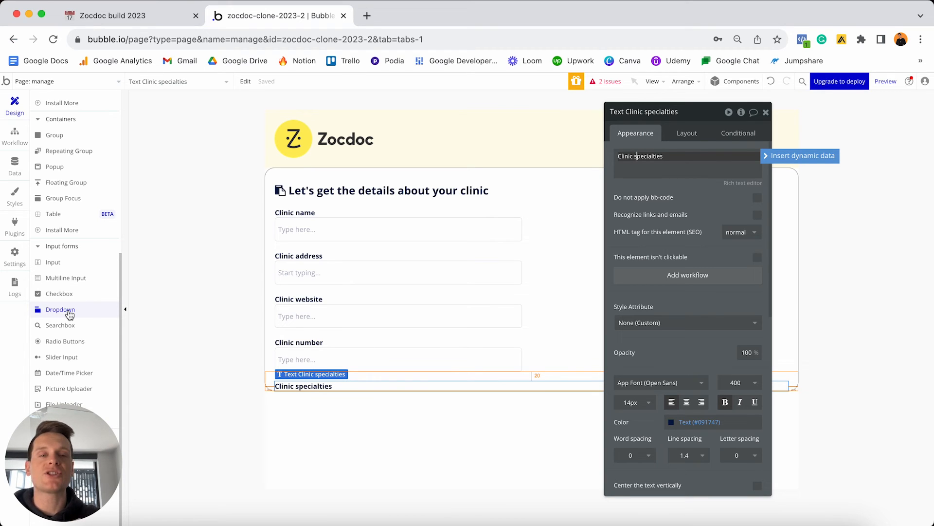
Search plugins for 'multi', install Multiselect Dropdown, and go back to the Design tab.
{"action": "left_click", "coordinate": [15, 225]}
{"action": "left_click", "coordinate": [397, 110]}
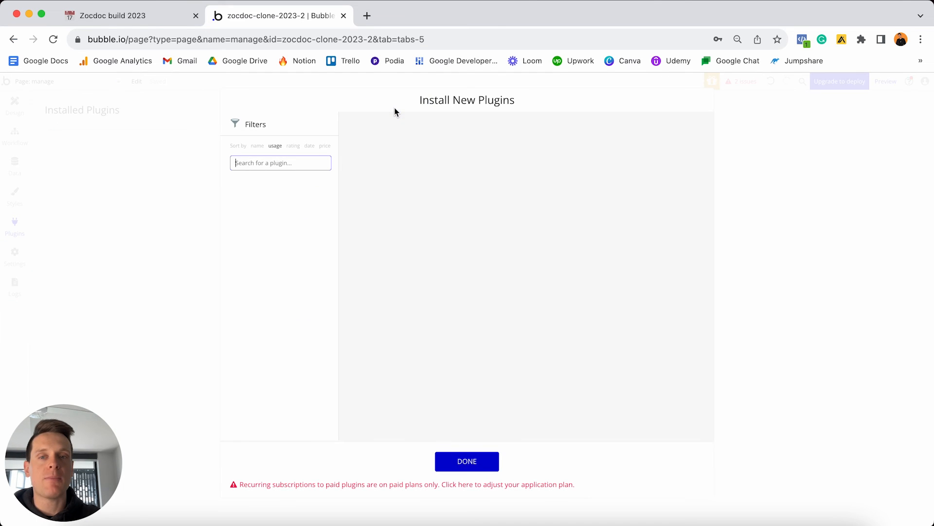
{"action": "type", "text": "multi"}
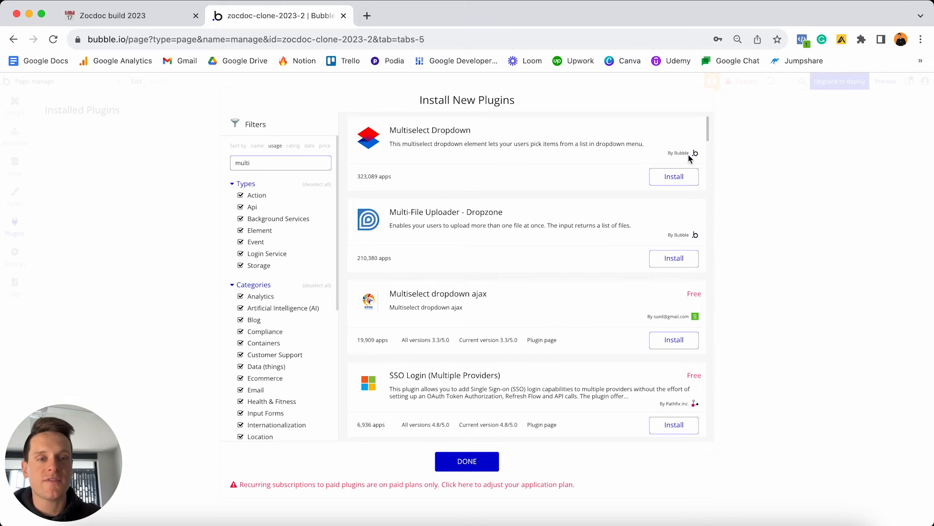
{"action": "left_click", "coordinate": [680, 178]}
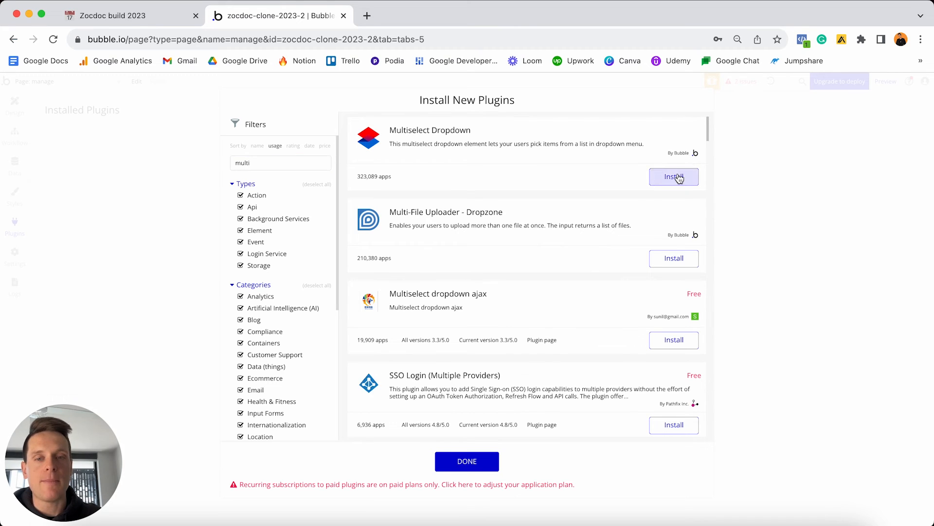
{"action": "left_click", "coordinate": [470, 465]}
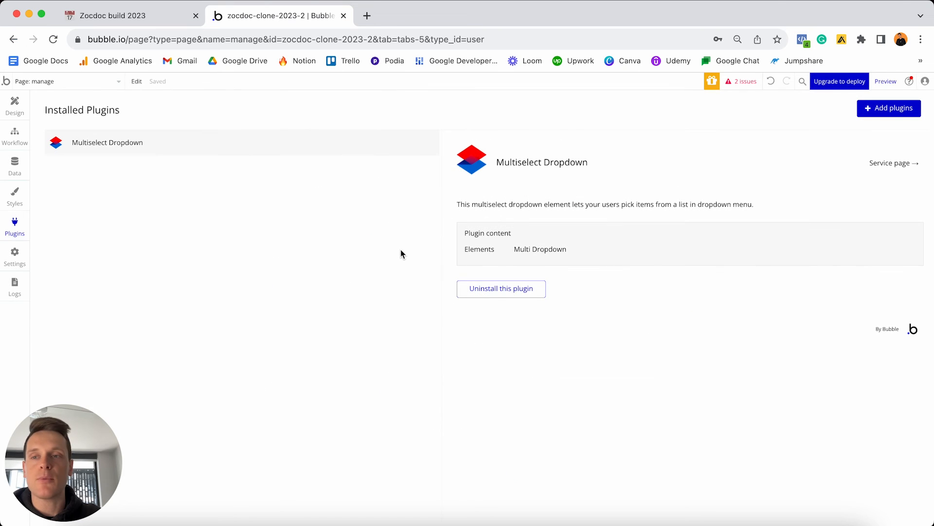
{"action": "left_click", "coordinate": [16, 106]}
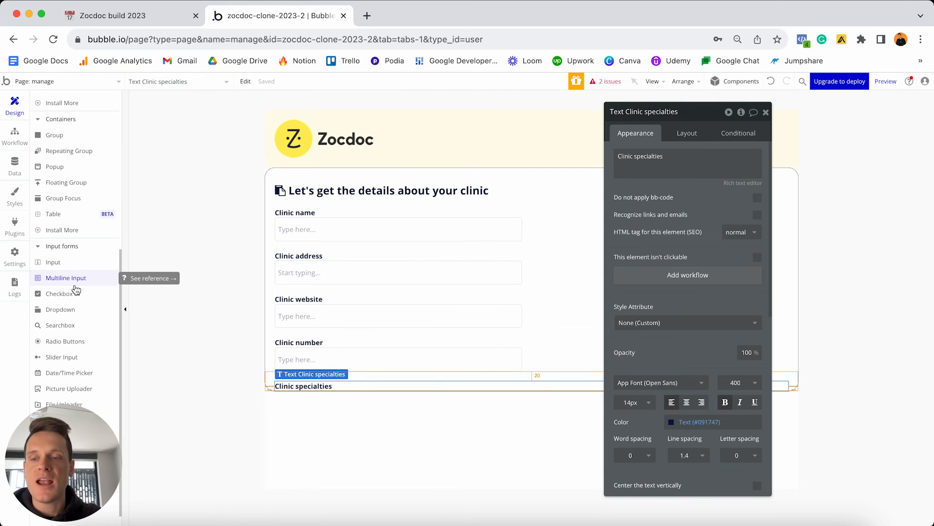
Place a Multi dropdown in the clinic form and rename it 'Multidropdown - Specialties'.
{"action": "scroll", "coordinate": [75, 292], "scroll_direction": "down", "scroll_amount": 3}
{"action": "left_click_drag", "start_coordinate": [65, 454], "coordinate": [872, 453]}
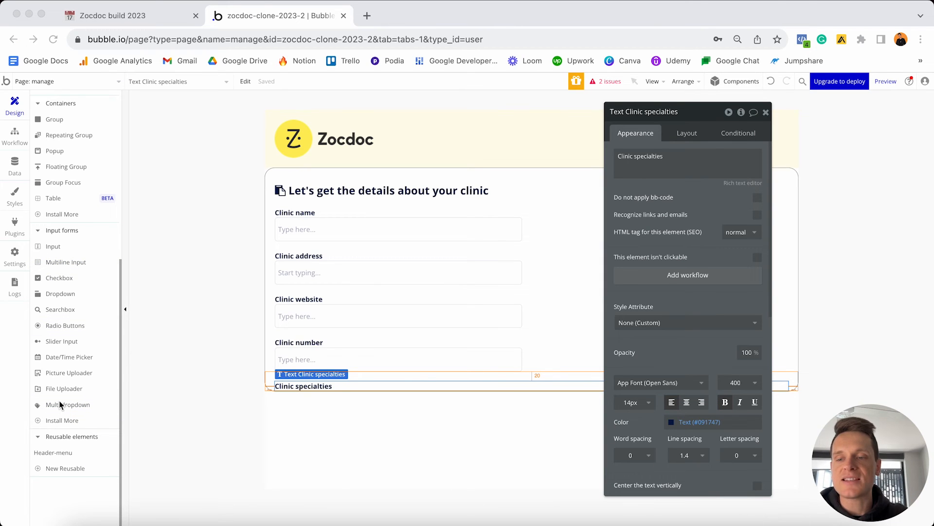
{"action": "left_click", "coordinate": [50, 406]}
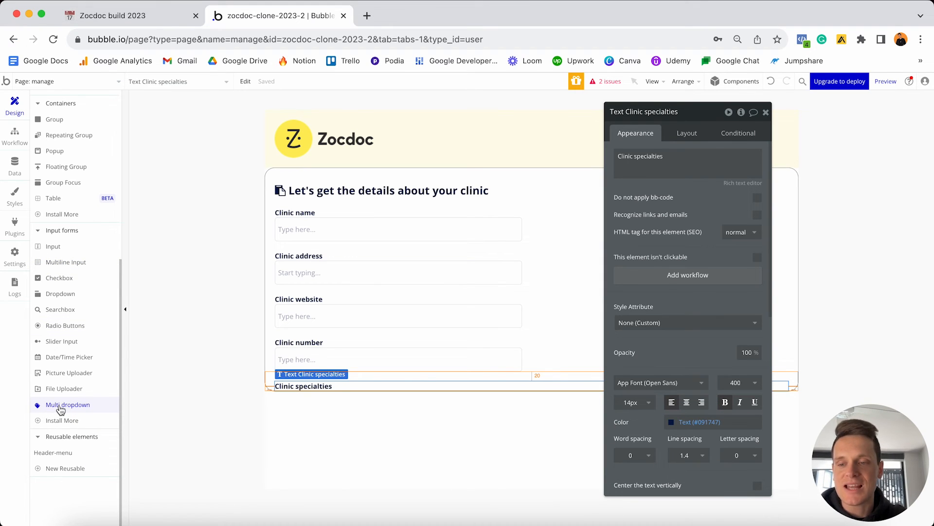
{"action": "left_click", "coordinate": [70, 406]}
{"action": "left_click", "coordinate": [347, 373]}
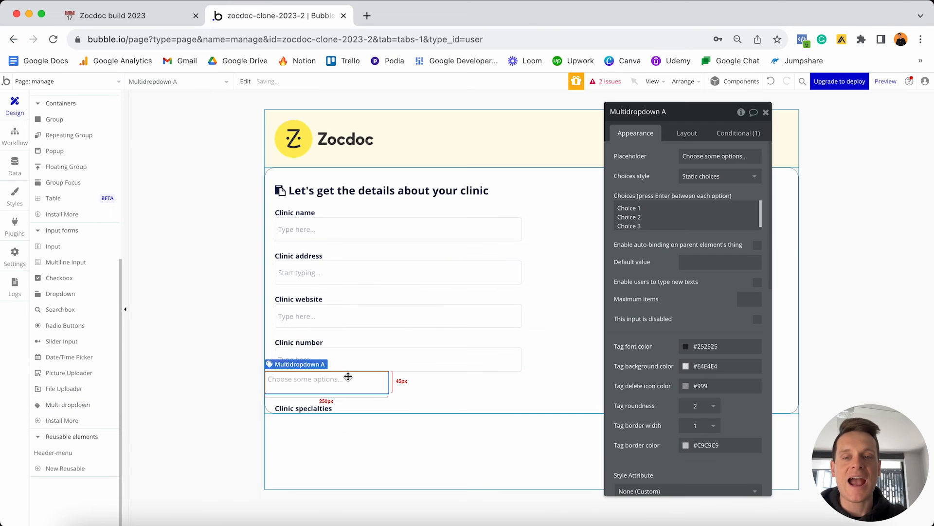
{"action": "left_click_drag", "start_coordinate": [871, 450], "coordinate": [61, 460]}
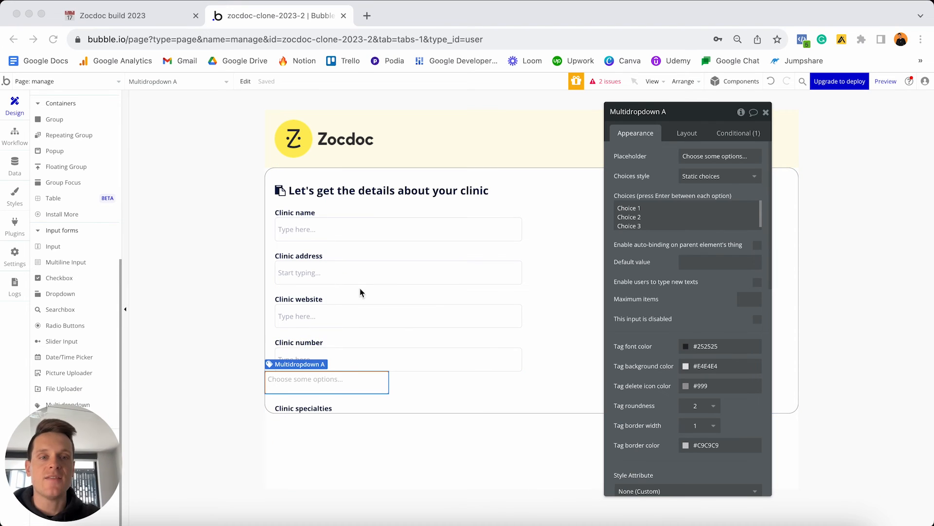
{"action": "left_click", "coordinate": [677, 113]}
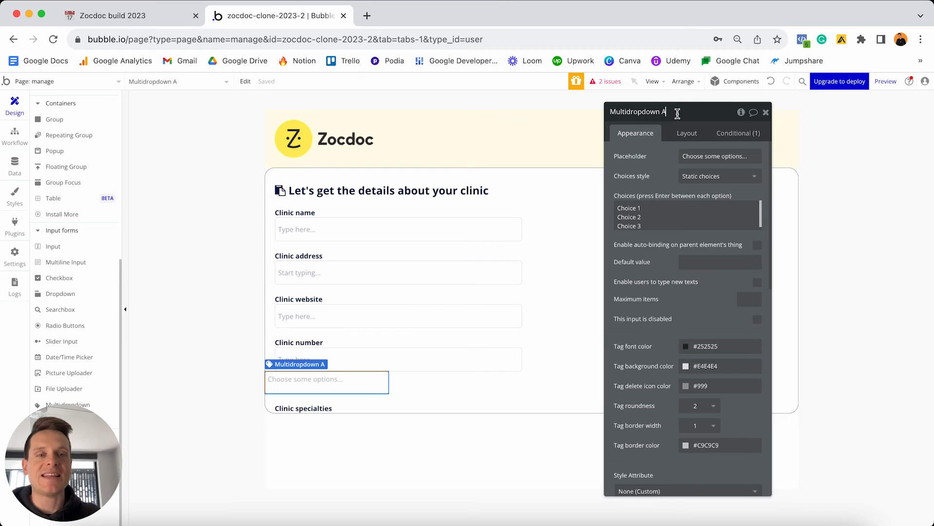
{"action": "key", "text": "BackSpace"}
{"action": "type", "text": "-"}
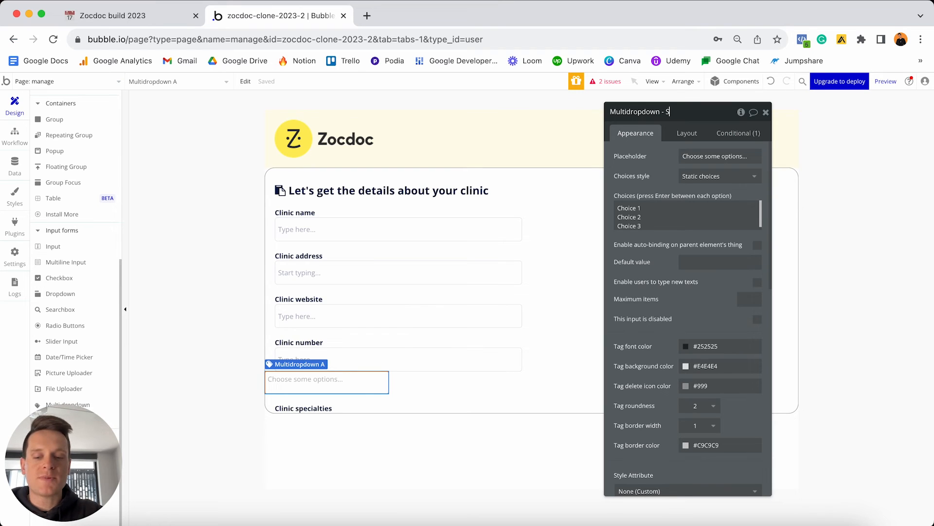
{"action": "type", "text": " Specialties"}
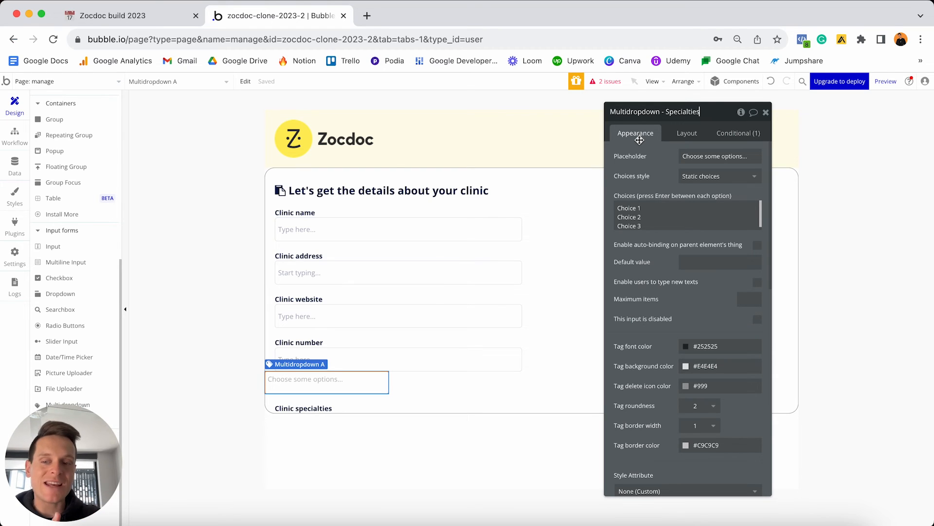
Give the dropdown Dynamic choices of type Specialties from All Specialties, captioned by Display.
{"action": "left_click", "coordinate": [696, 175]}
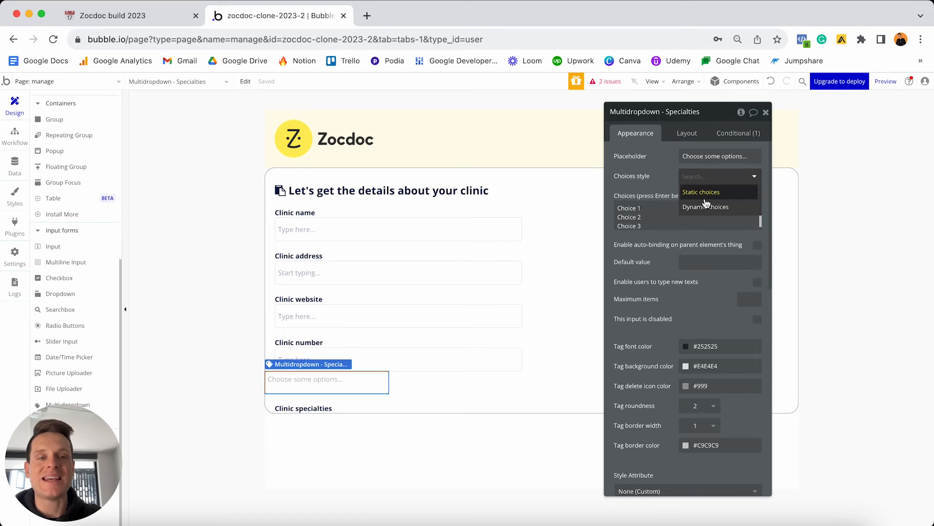
{"action": "left_click", "coordinate": [705, 206]}
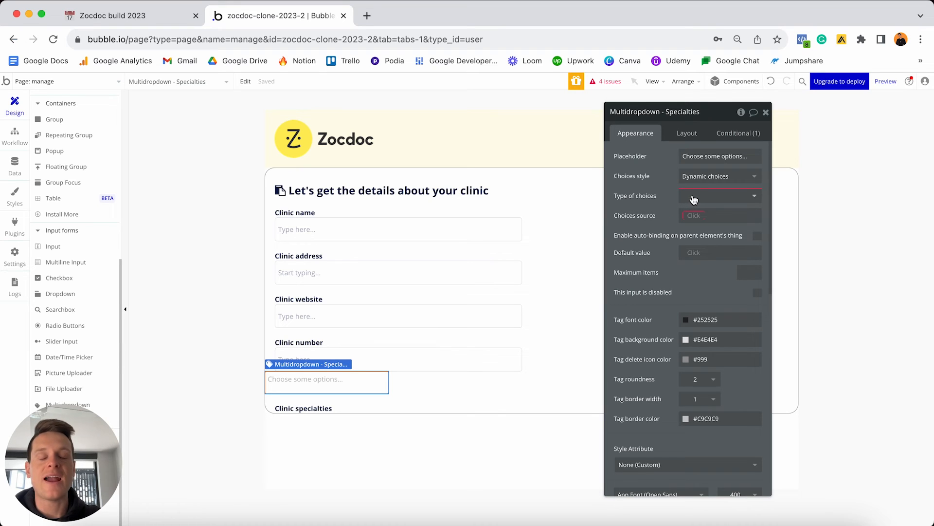
{"action": "left_click", "coordinate": [694, 200]}
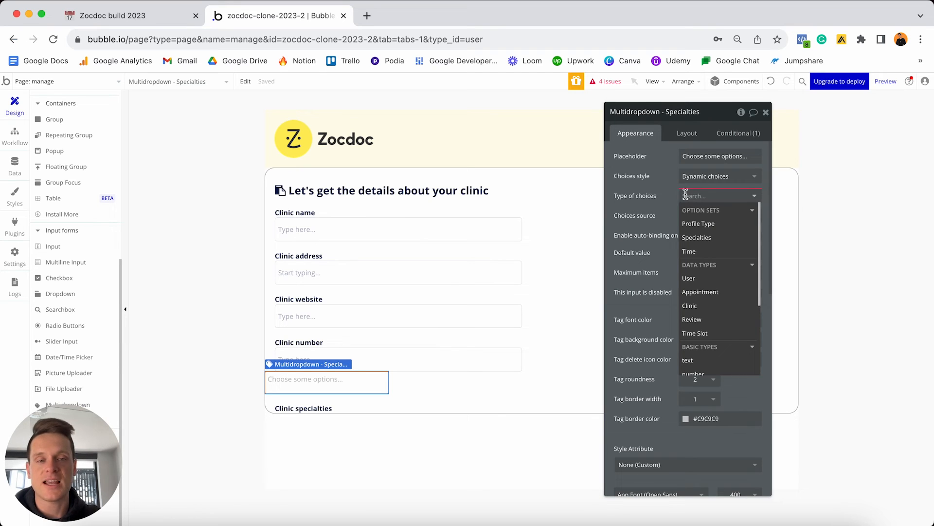
{"action": "left_click", "coordinate": [701, 237]}
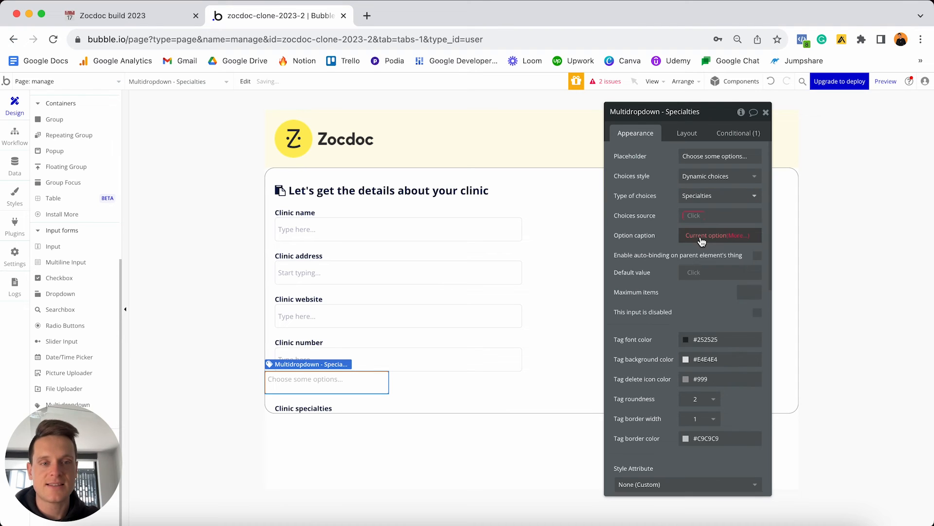
{"action": "left_click", "coordinate": [693, 217]}
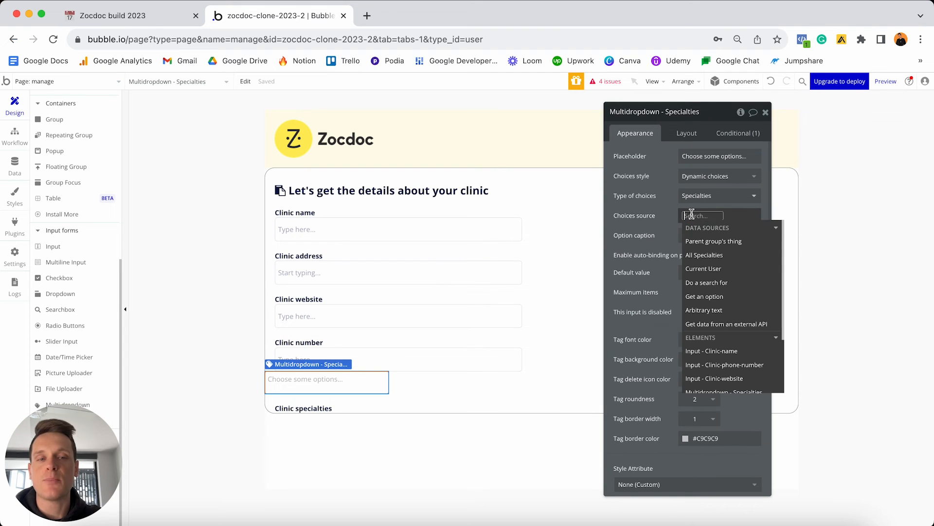
{"action": "left_click", "coordinate": [710, 258]}
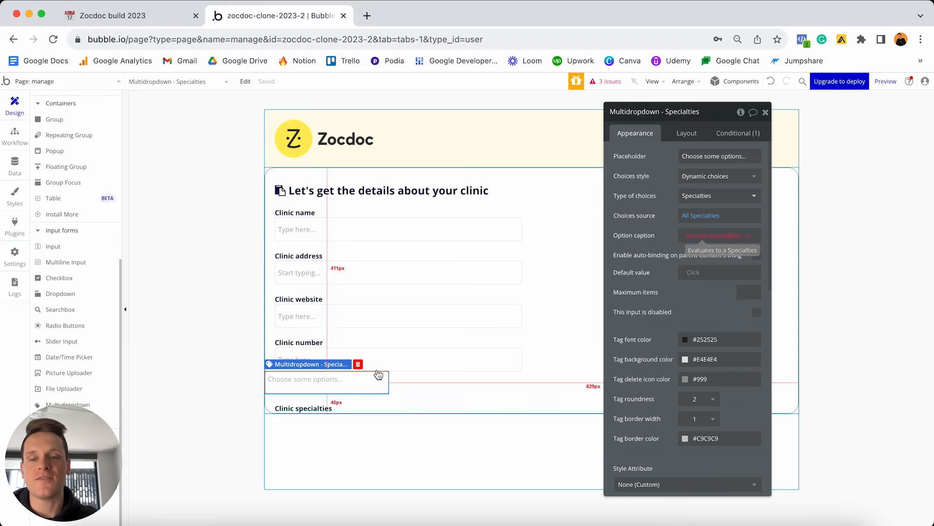
{"action": "left_click", "coordinate": [697, 238]}
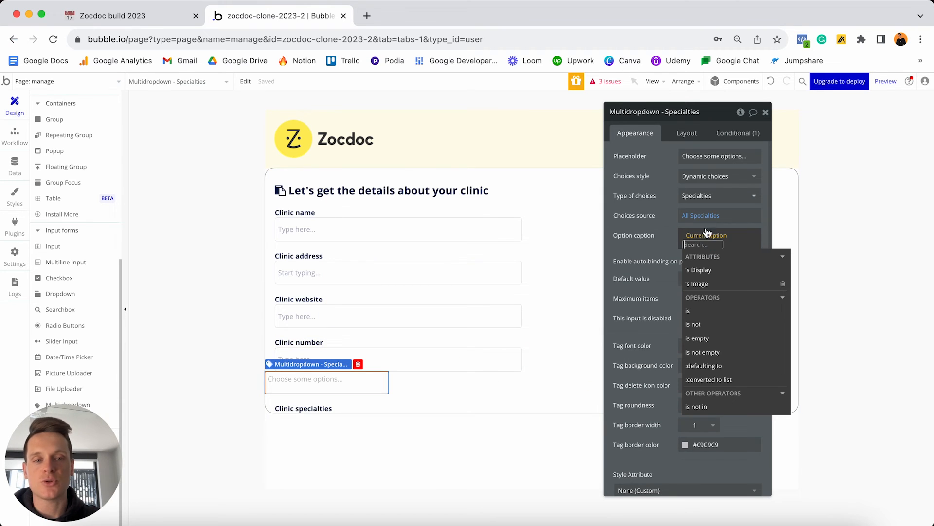
{"action": "left_click", "coordinate": [699, 272]}
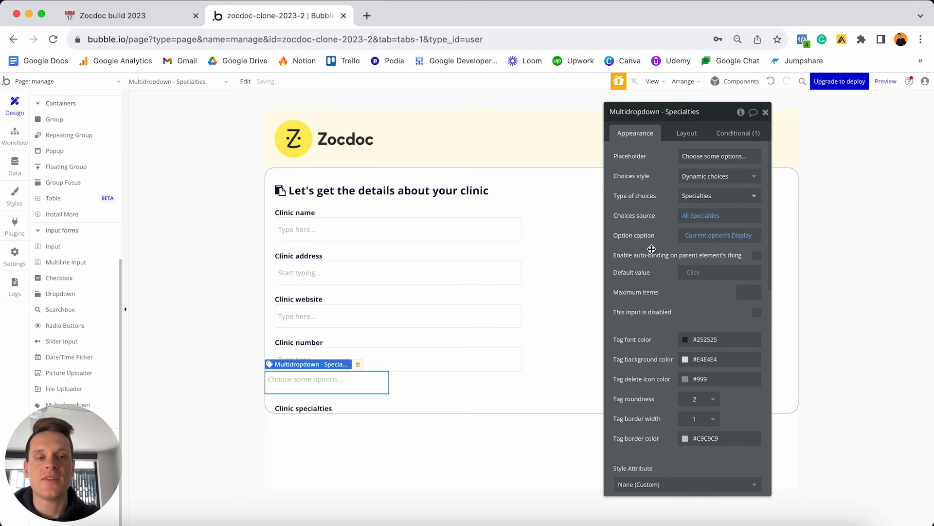
{"action": "left_click", "coordinate": [681, 132]}
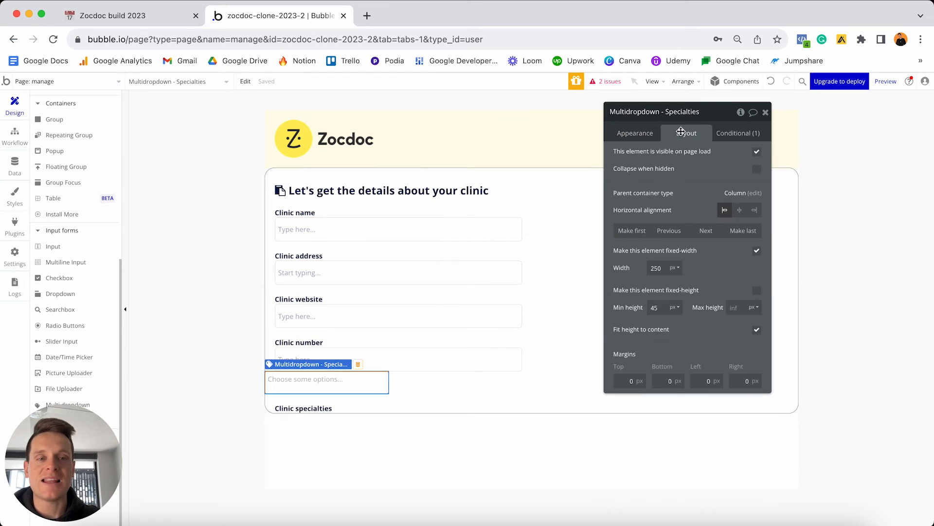
Move the dropdown one place later and let its width stretch from 0 to 500 px.
{"action": "left_click", "coordinate": [706, 232]}
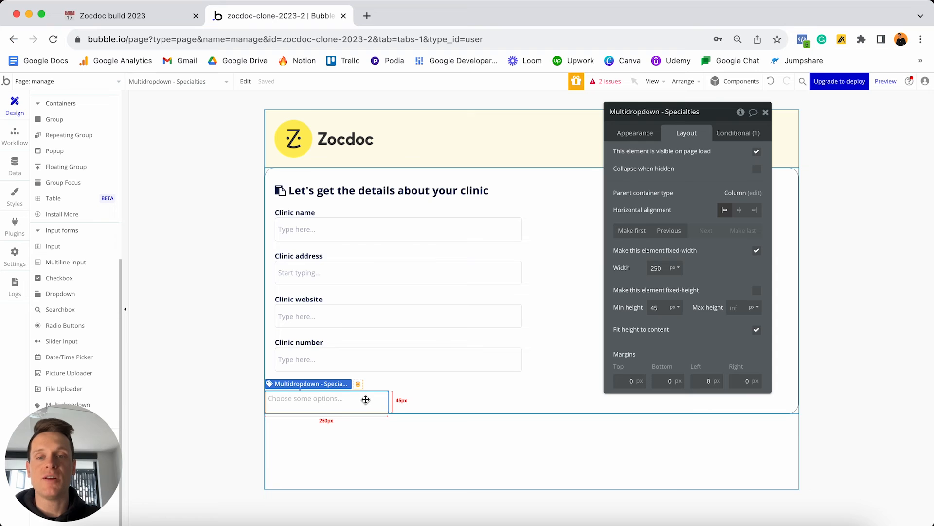
{"action": "left_click", "coordinate": [756, 251]}
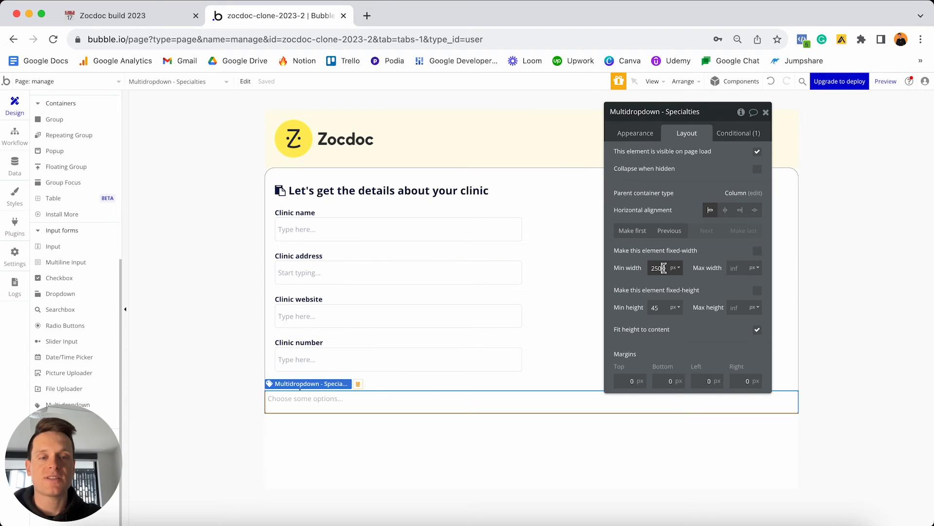
{"action": "left_click", "coordinate": [655, 268]}
{"action": "left_click", "coordinate": [735, 267]}
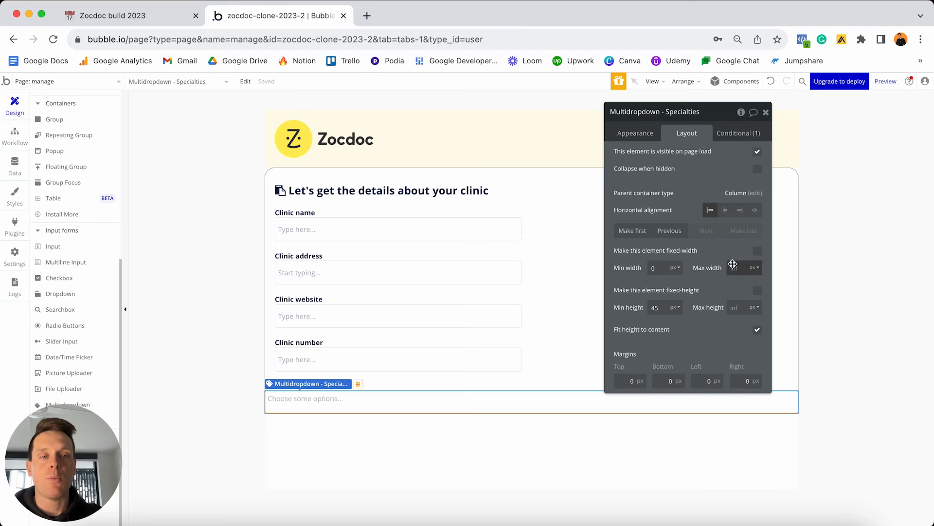
{"action": "type", "text": "500"}
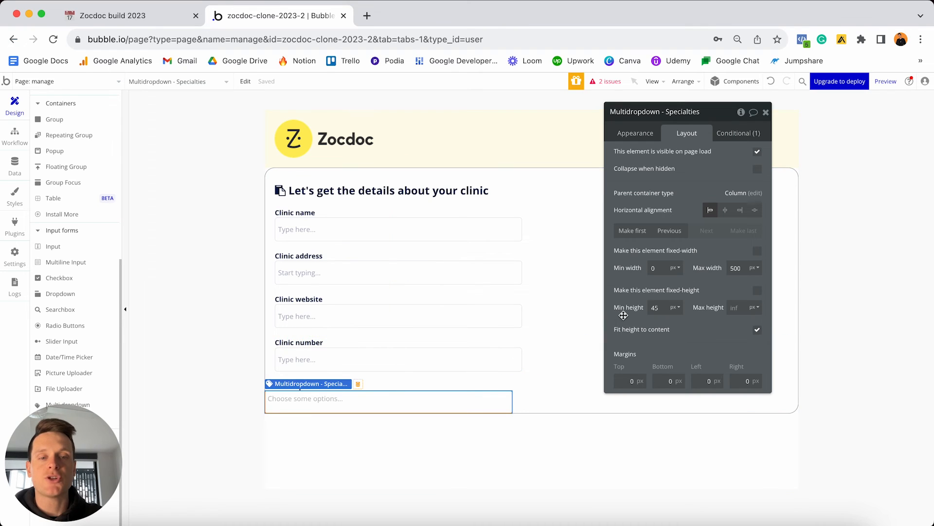
Give the dropdown 48 px minimum height and 20 px side margins, and drag the copied label below it.
{"action": "double_click", "coordinate": [661, 307]}
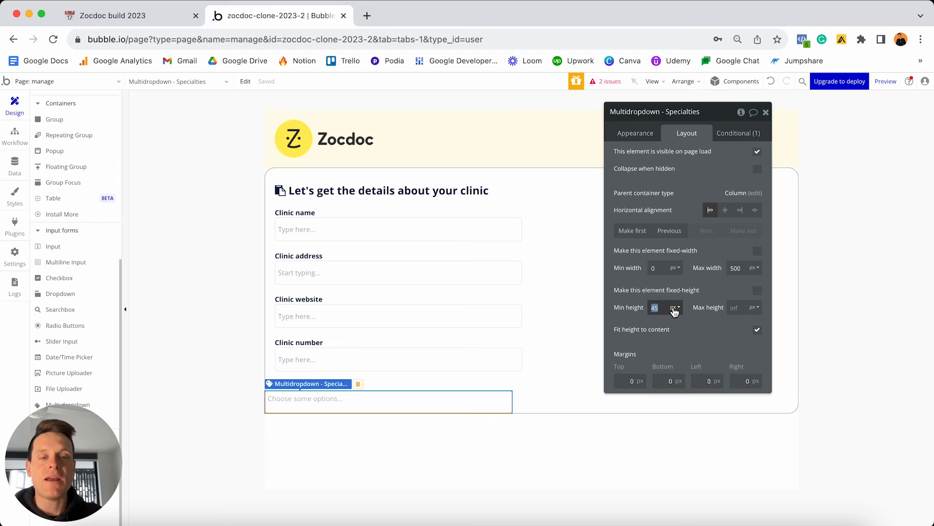
{"action": "type", "text": "48"}
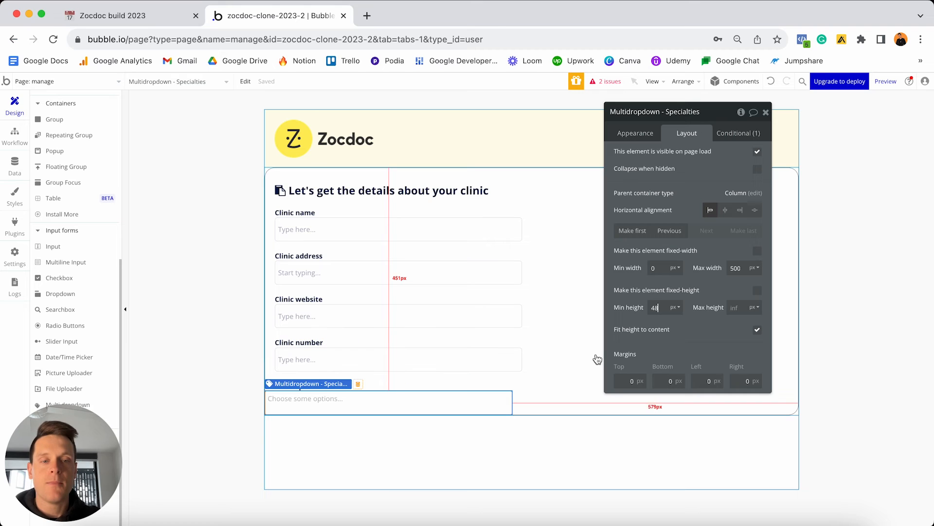
{"action": "type", "text": "20"}
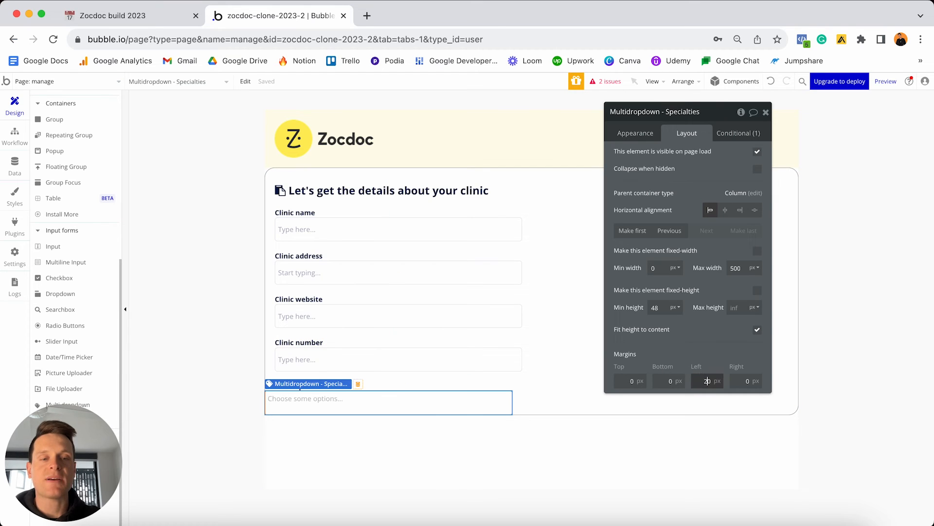
{"action": "left_click", "coordinate": [745, 381]}
{"action": "type", "text": "20"}
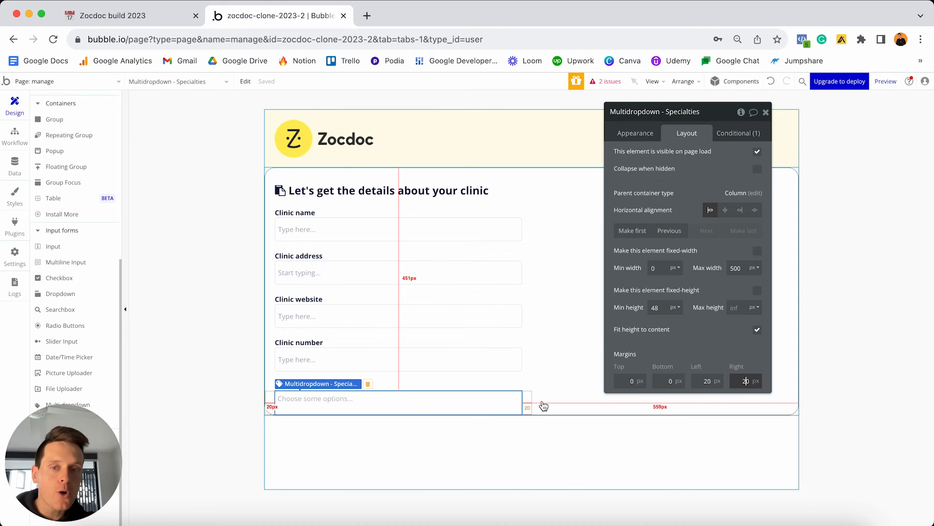
{"action": "left_click", "coordinate": [418, 388]}
{"action": "left_click_drag", "start_coordinate": [419, 389], "coordinate": [418, 423]}
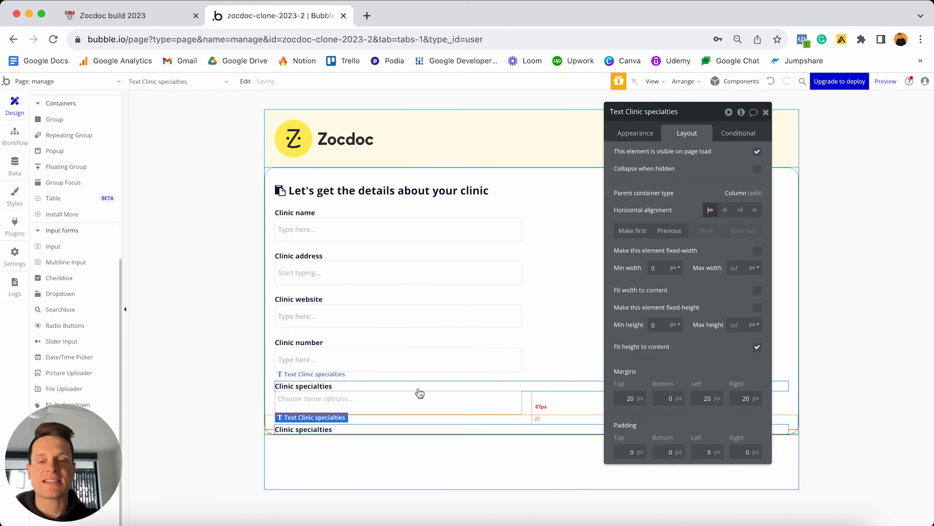
Change the copied label's text from 'Clinic specialties' to 'Clinic description'.
{"action": "left_click", "coordinate": [636, 133]}
{"action": "left_click", "coordinate": [644, 154]}
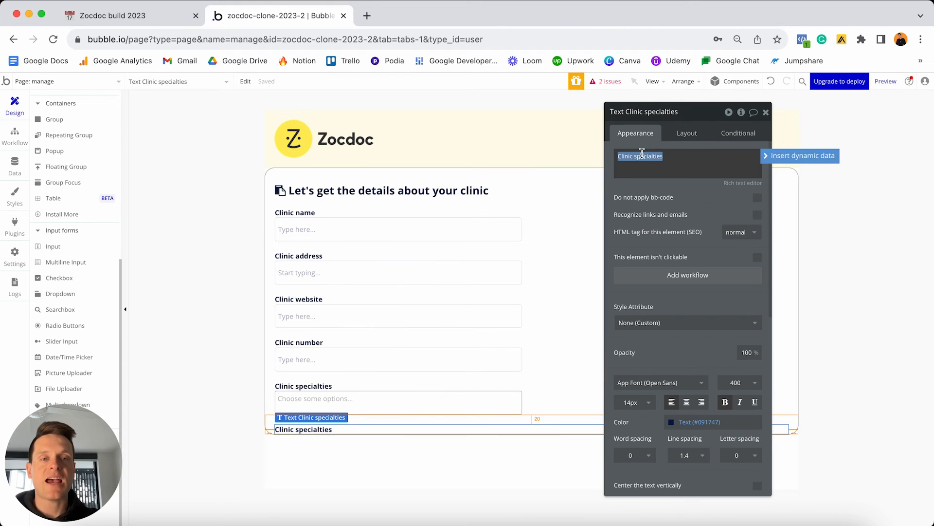
{"action": "left_click_drag", "start_coordinate": [634, 156], "coordinate": [687, 145]}
{"action": "type", "text": "des"}
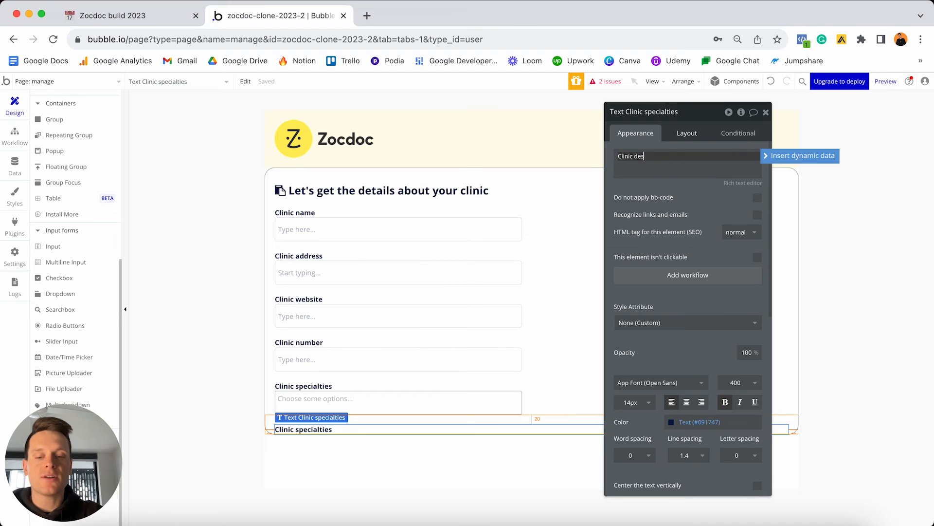
{"action": "type", "text": "cription"}
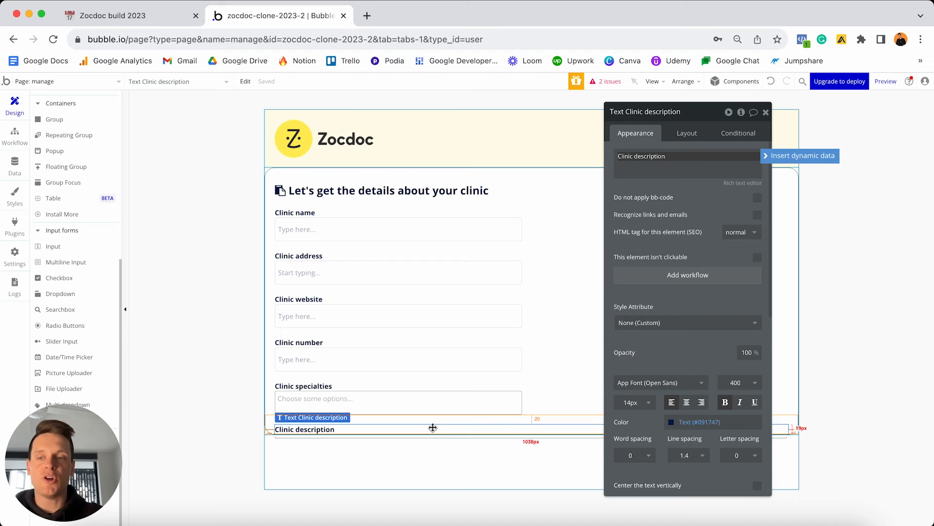
{"action": "left_click", "coordinate": [49, 263]}
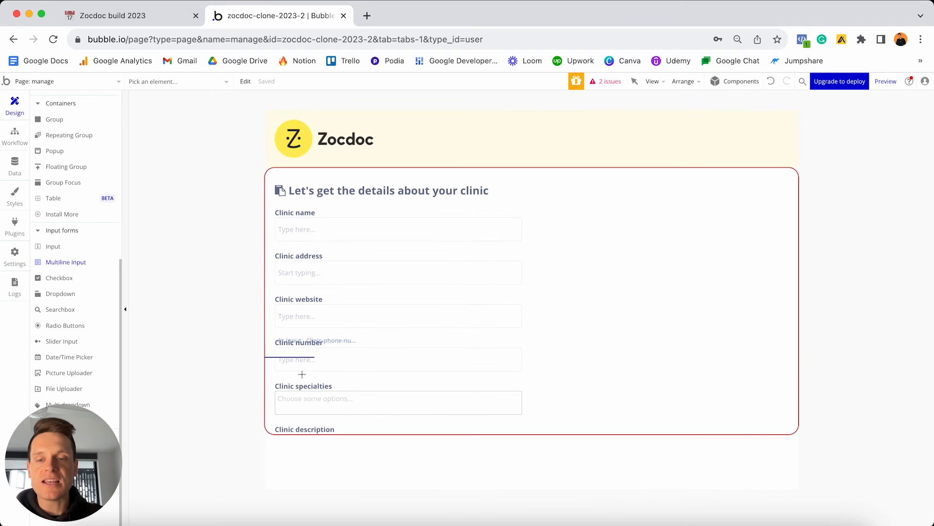
Place a multiline input below the label and rename it 'MultilineInput - Clinic-description'.
{"action": "left_click", "coordinate": [320, 419]}
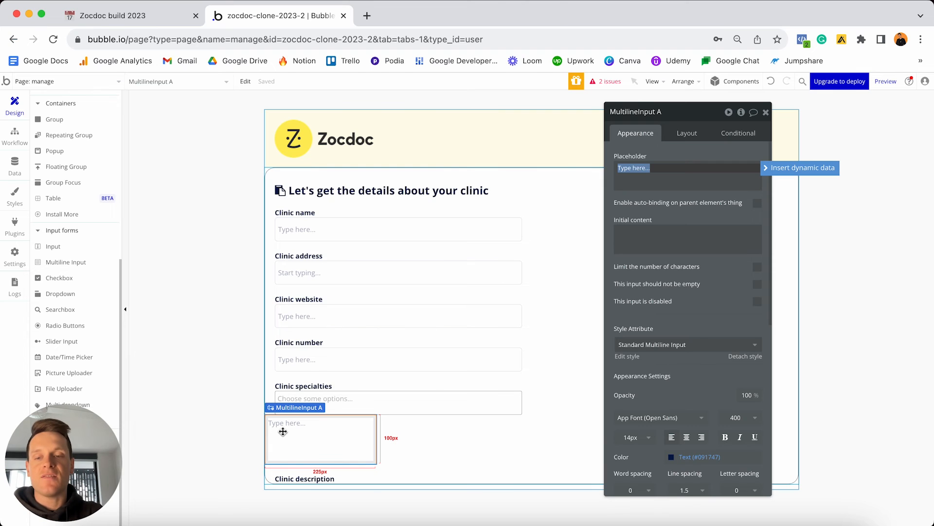
{"action": "left_click", "coordinate": [346, 440]}
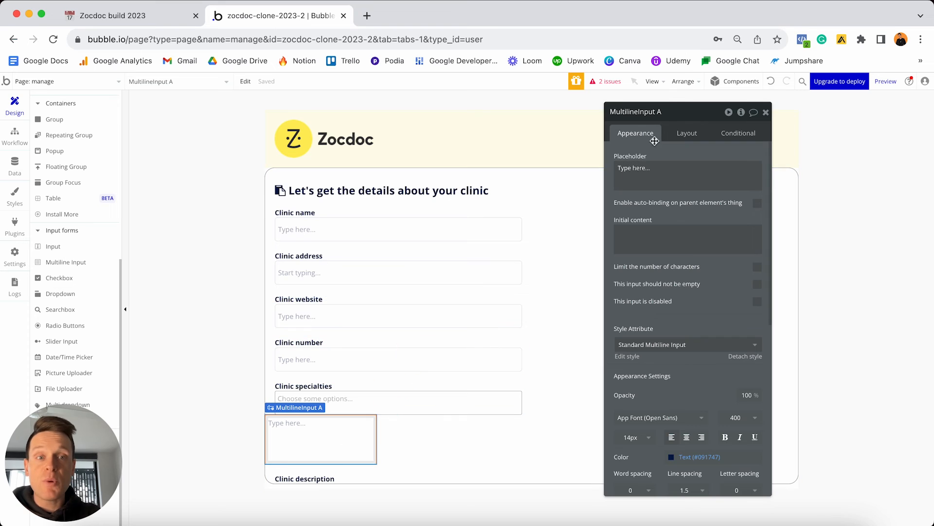
{"action": "left_click", "coordinate": [670, 109]}
{"action": "key", "text": "BackSpace"}
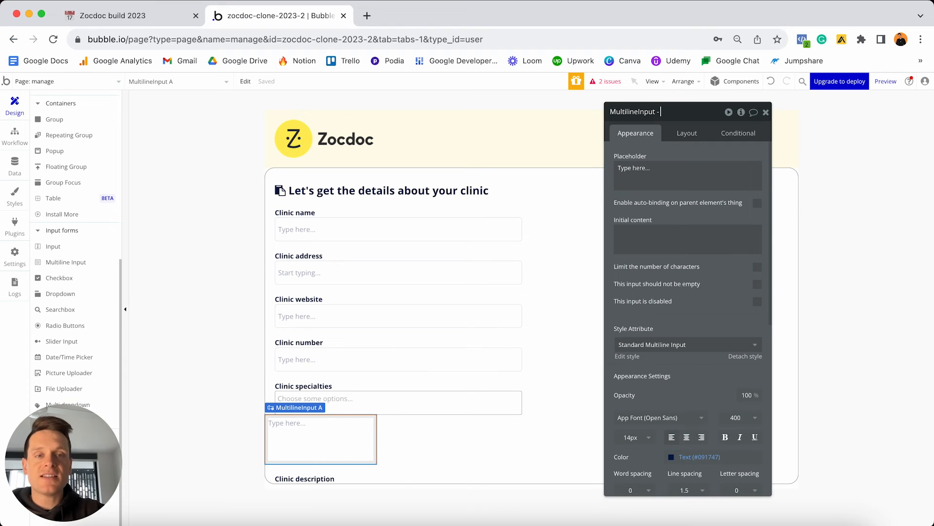
{"action": "type", "text": "- Clin"}
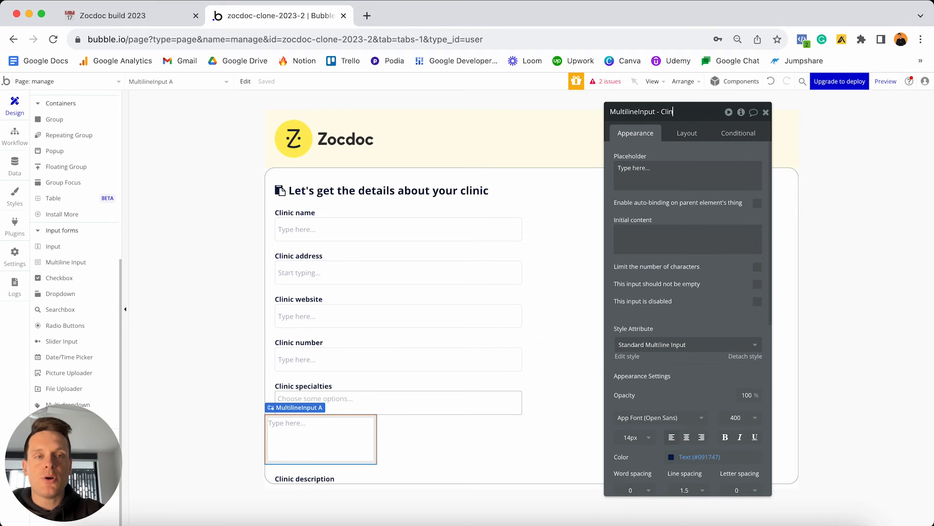
{"action": "type", "text": "ic-description"}
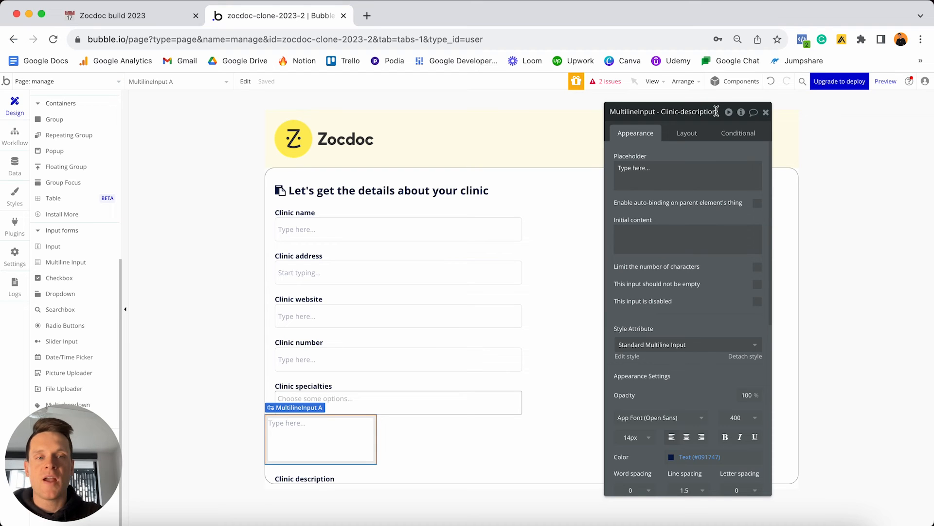
Move the input after the Clinic description label, width stretching from 0 to 800 px.
{"action": "left_click", "coordinate": [687, 132]}
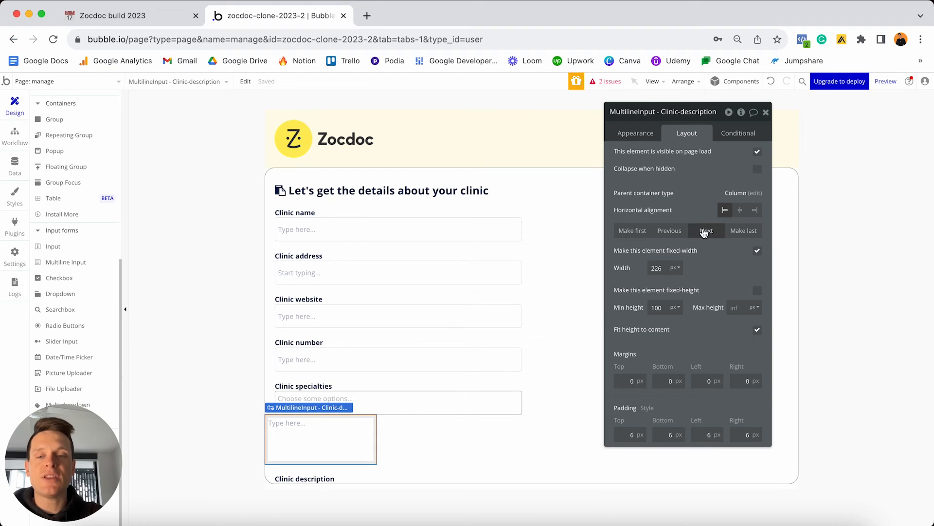
{"action": "left_click", "coordinate": [703, 230]}
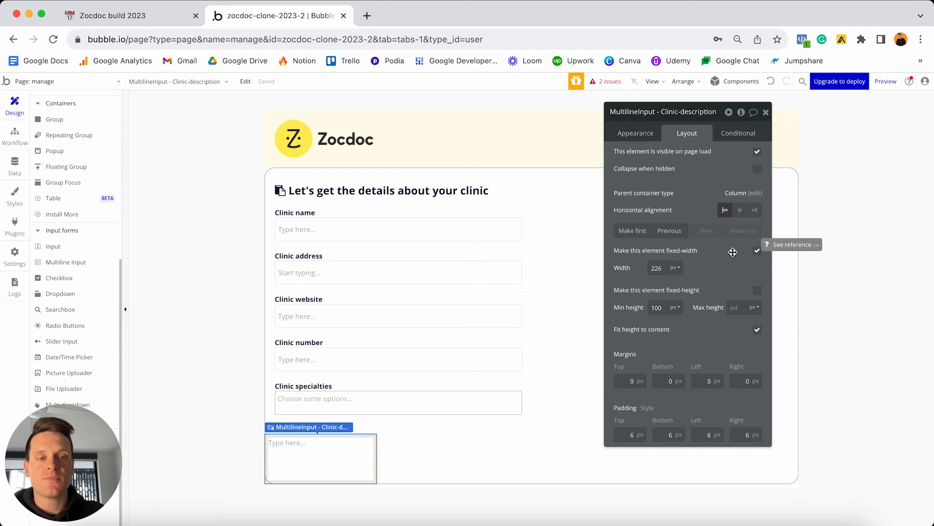
{"action": "left_click", "coordinate": [757, 251]}
{"action": "double_click", "coordinate": [669, 267]}
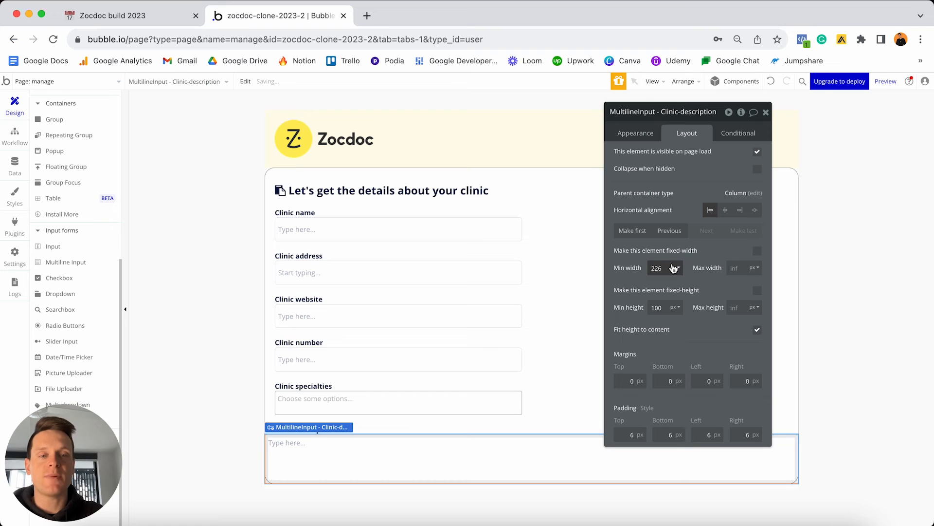
{"action": "type", "text": "0"}
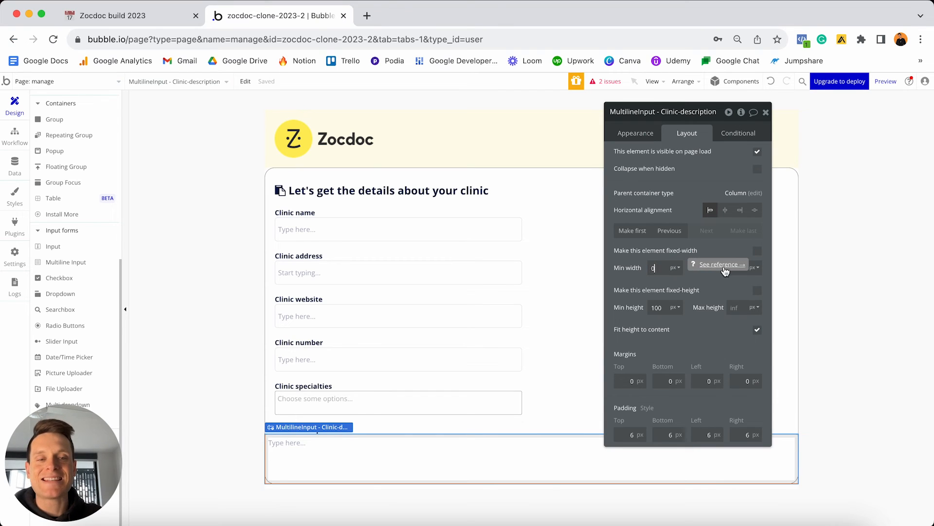
{"action": "left_click", "coordinate": [739, 275]}
{"action": "type", "text": "800"}
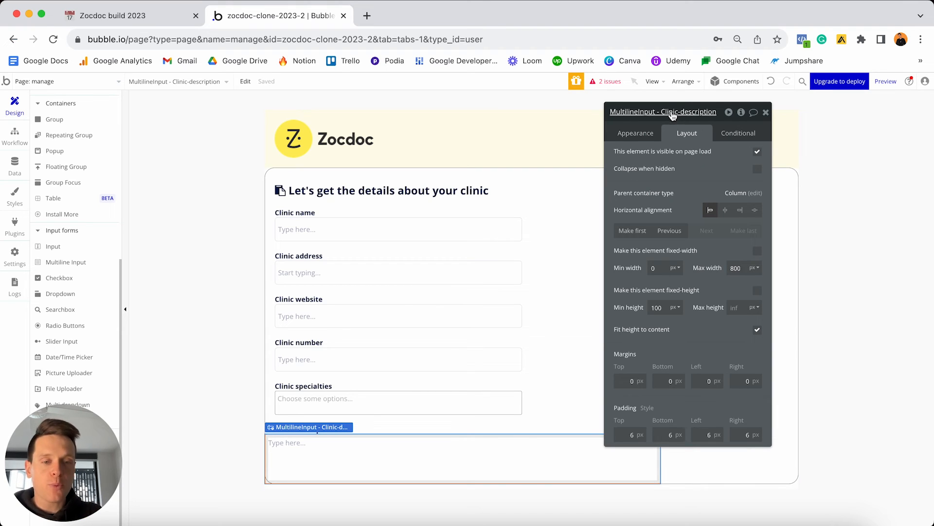
{"action": "left_click_drag", "start_coordinate": [673, 115], "coordinate": [781, 128]}
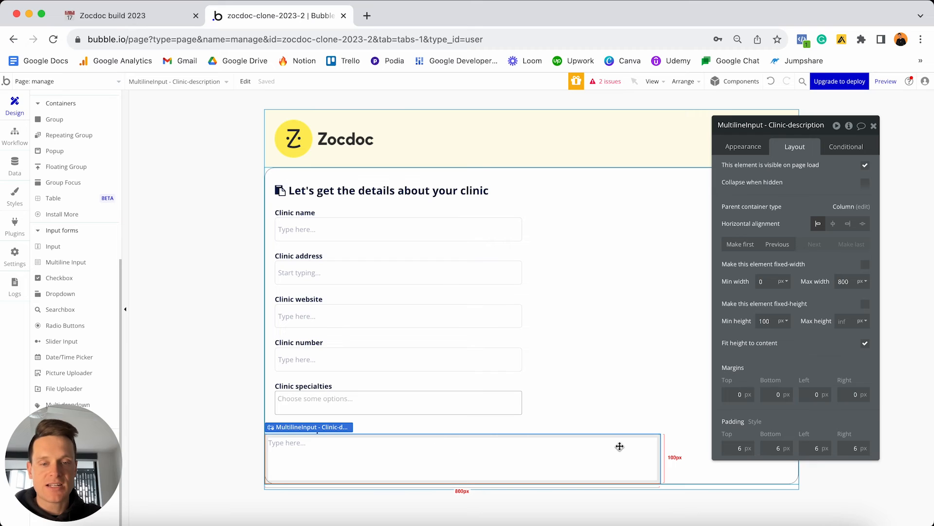
Give the multiline input 48 px minimum height and 20 px left and right margins.
{"action": "double_click", "coordinate": [766, 321]}
{"action": "type", "text": "48"}
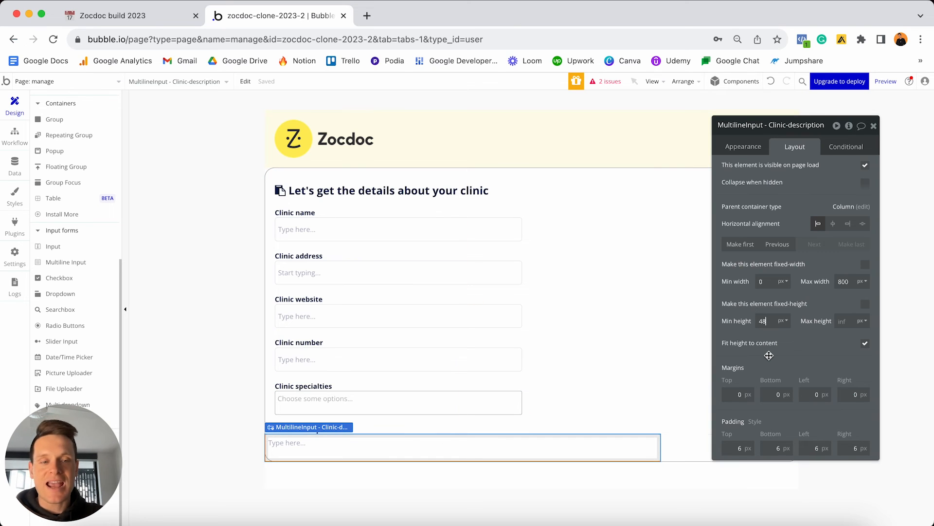
{"action": "left_click", "coordinate": [815, 394]}
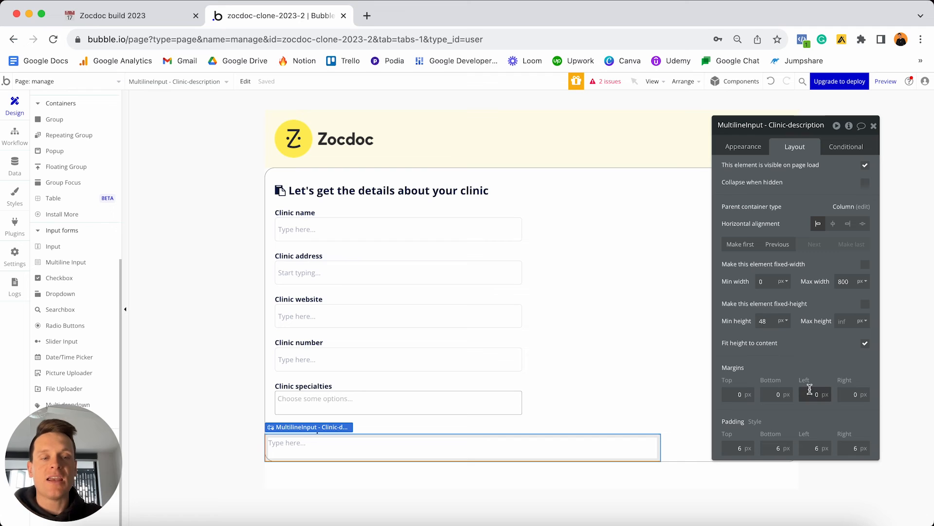
{"action": "type", "text": "2"}
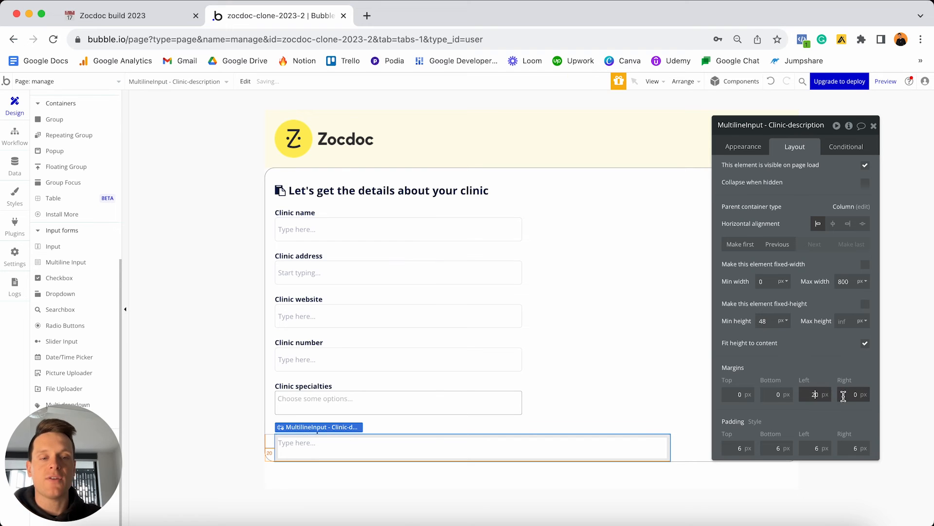
{"action": "left_click", "coordinate": [845, 397]}
{"action": "type", "text": "2"}
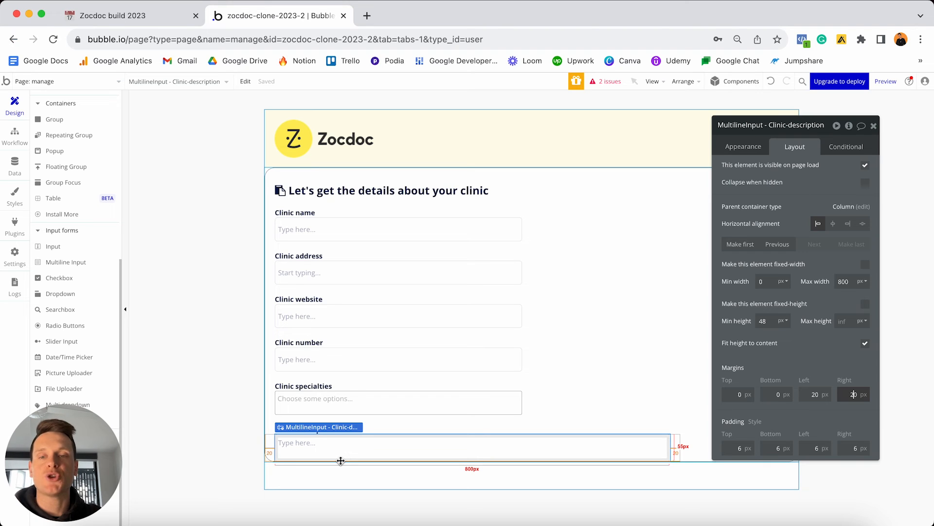
{"action": "scroll", "coordinate": [70, 367], "scroll_direction": "up", "scroll_amount": 6}
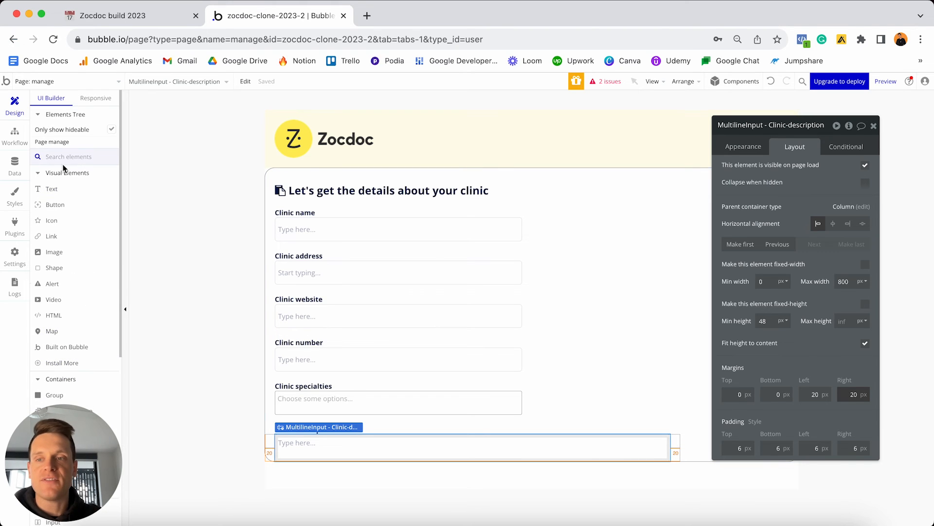
Add a Create button to the form and move it below the description input.
{"action": "left_click", "coordinate": [61, 205]}
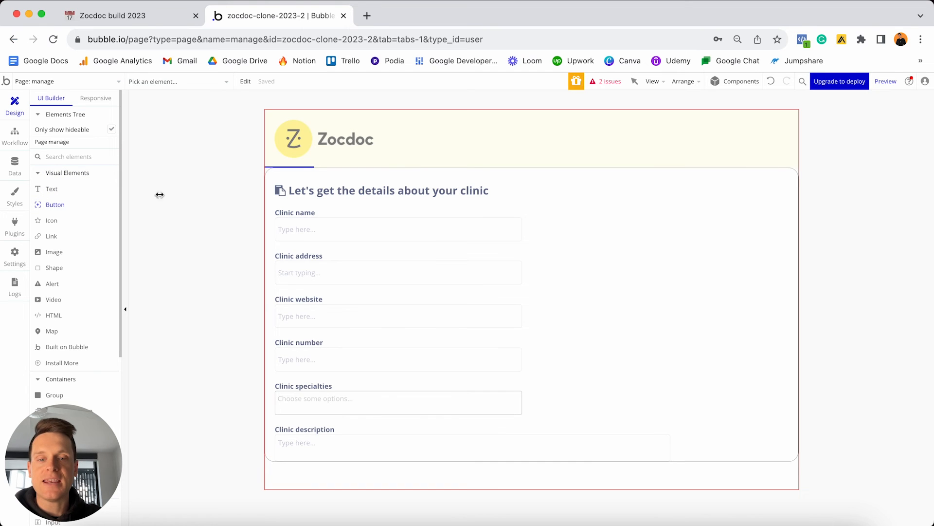
{"action": "left_click", "coordinate": [728, 448]}
{"action": "type", "text": "c"}
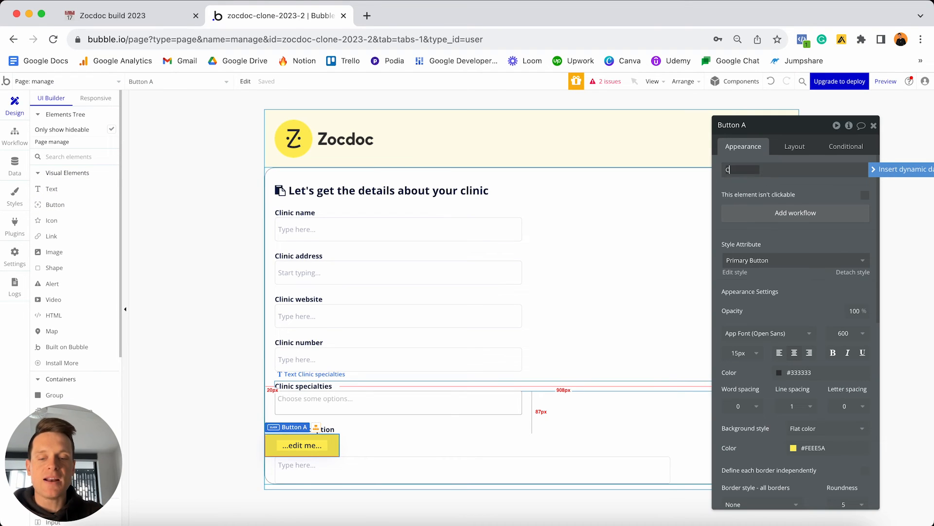
{"action": "type", "text": "reate"}
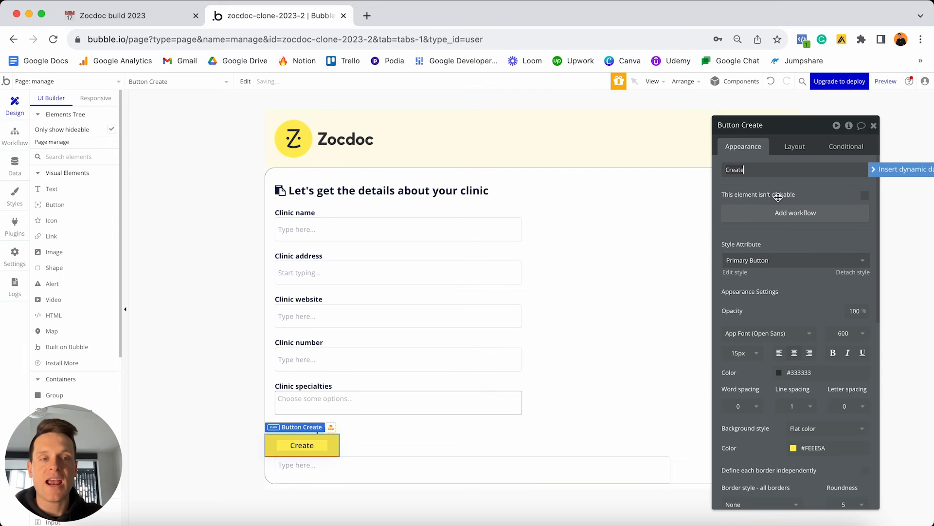
{"action": "left_click", "coordinate": [790, 147]}
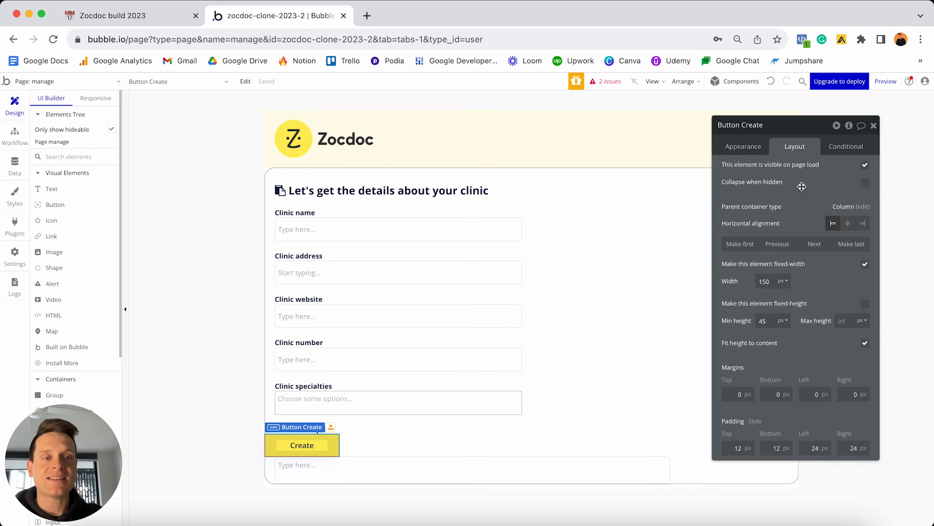
{"action": "left_click", "coordinate": [814, 244]}
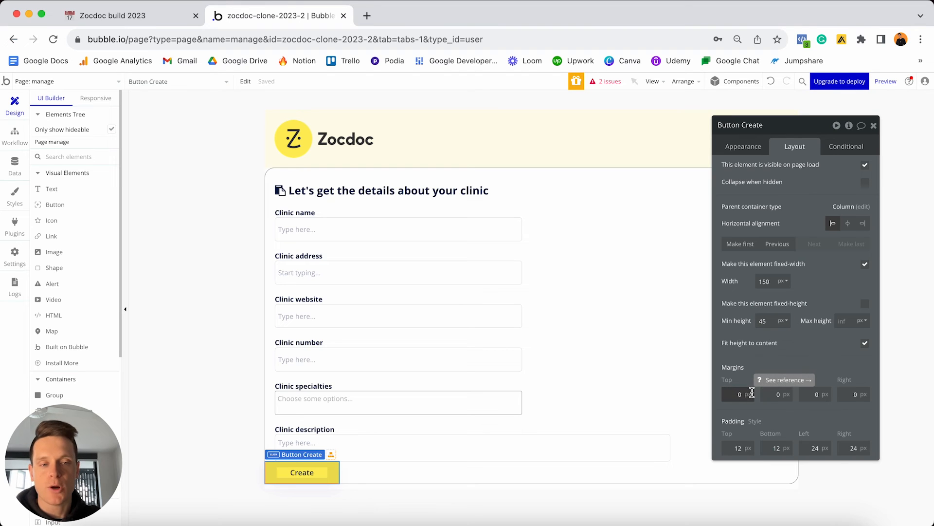
Give the Create button 30 px top and bottom margins and 20 px side margins.
{"action": "left_click", "coordinate": [730, 394]}
{"action": "type", "text": "3"}
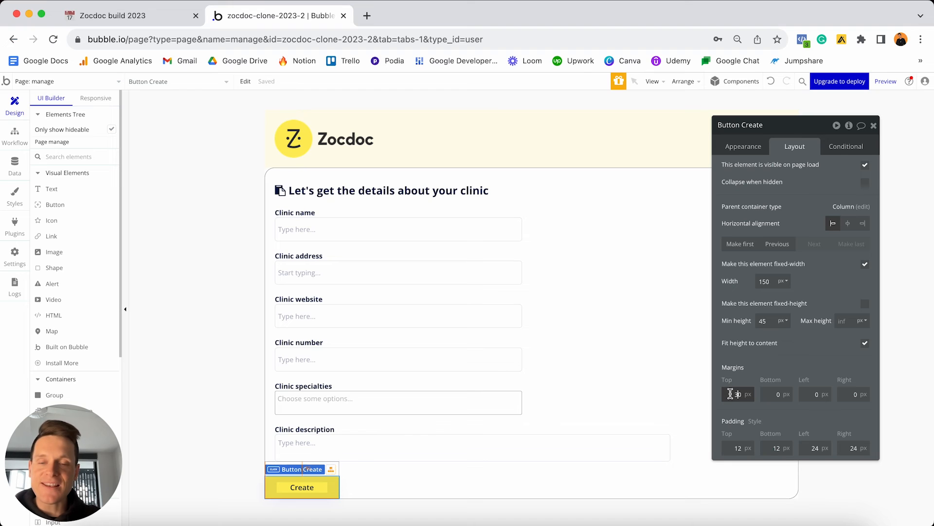
{"action": "left_click", "coordinate": [767, 394]}
{"action": "type", "text": "3"}
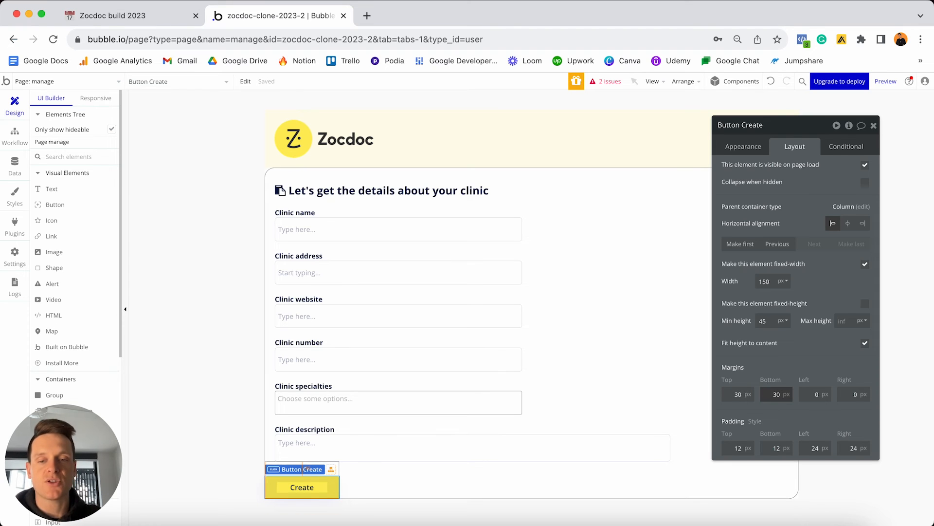
{"action": "left_click", "coordinate": [813, 394]}
{"action": "type", "text": "2"}
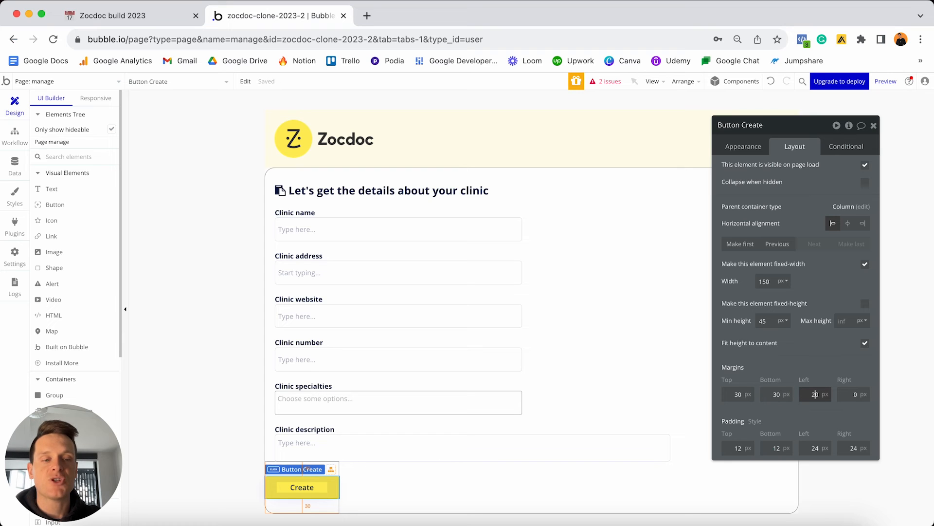
{"action": "left_click", "coordinate": [852, 393]}
{"action": "type", "text": "2"}
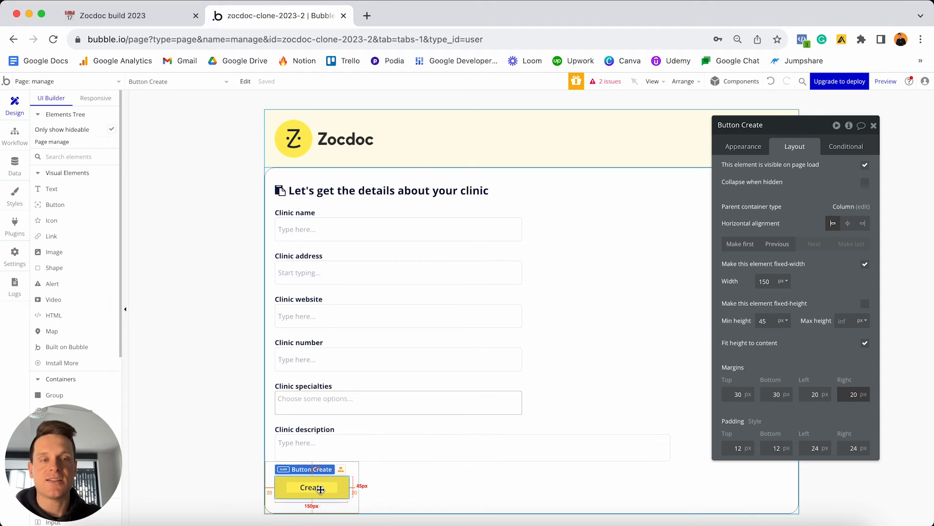
{"action": "left_click", "coordinate": [741, 147]}
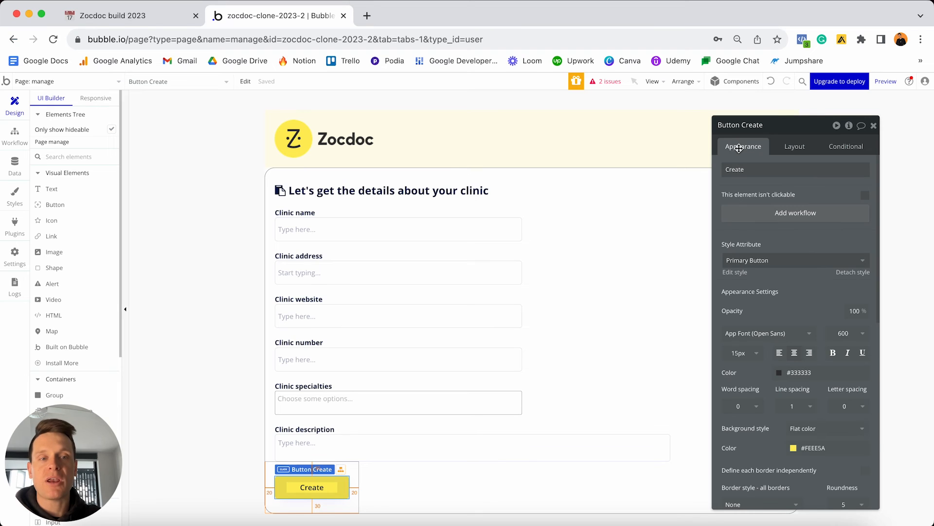
Start the Create button's click workflow with a 'Create a new thing' step of type Clinic.
{"action": "left_click", "coordinate": [758, 214]}
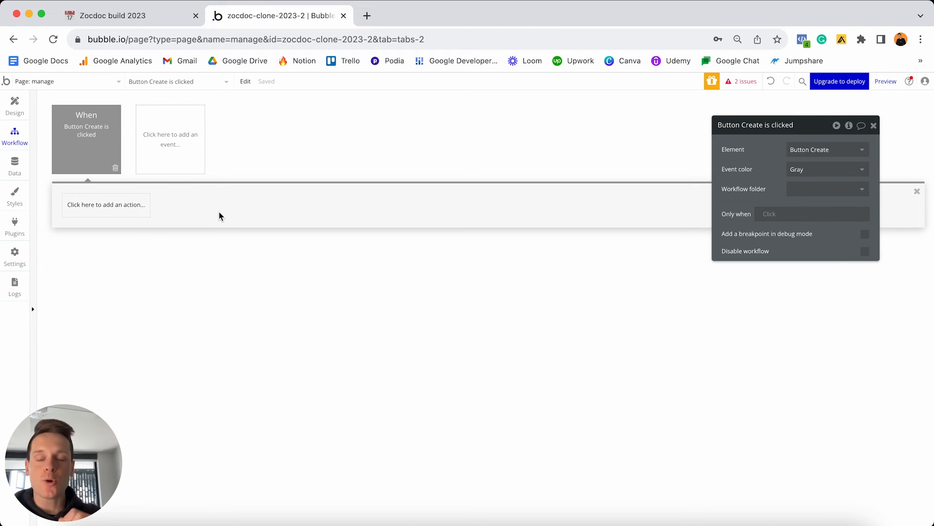
{"action": "left_click", "coordinate": [113, 205]}
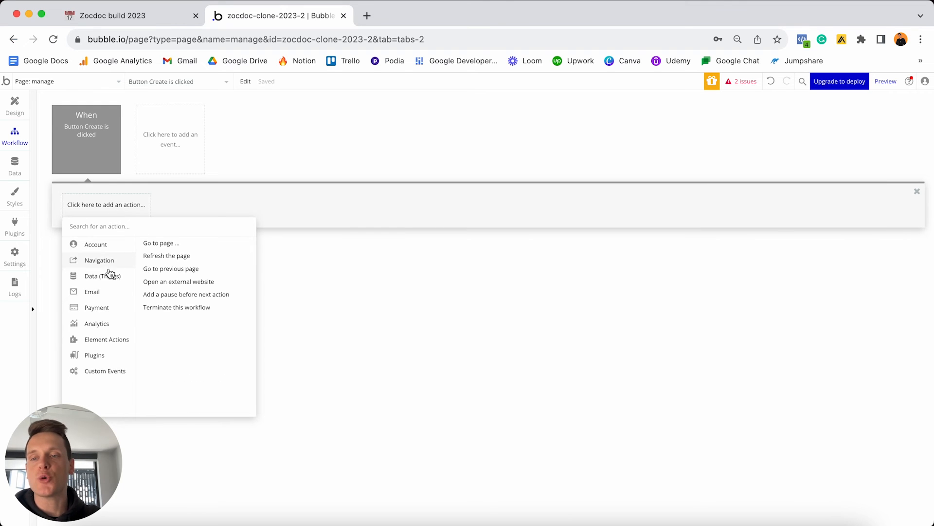
{"action": "mouse_move", "coordinate": [110, 276]}
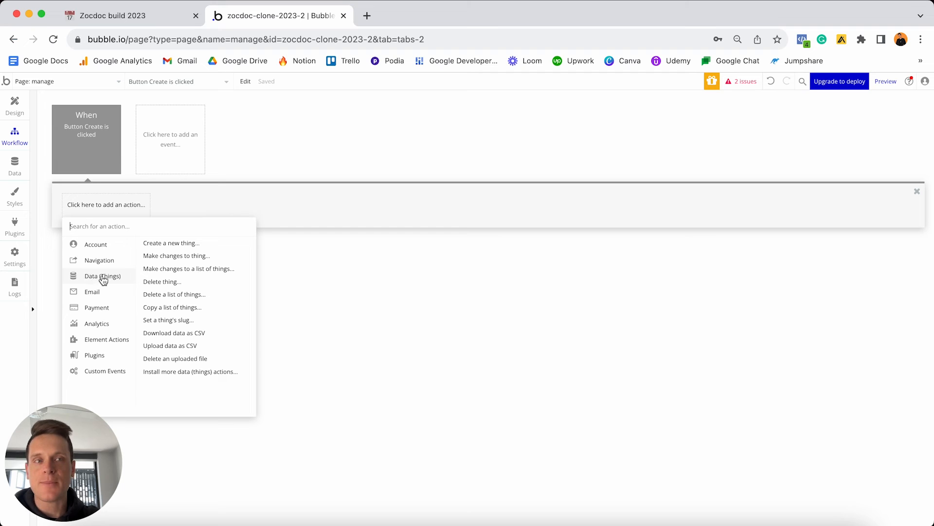
{"action": "left_click", "coordinate": [178, 246]}
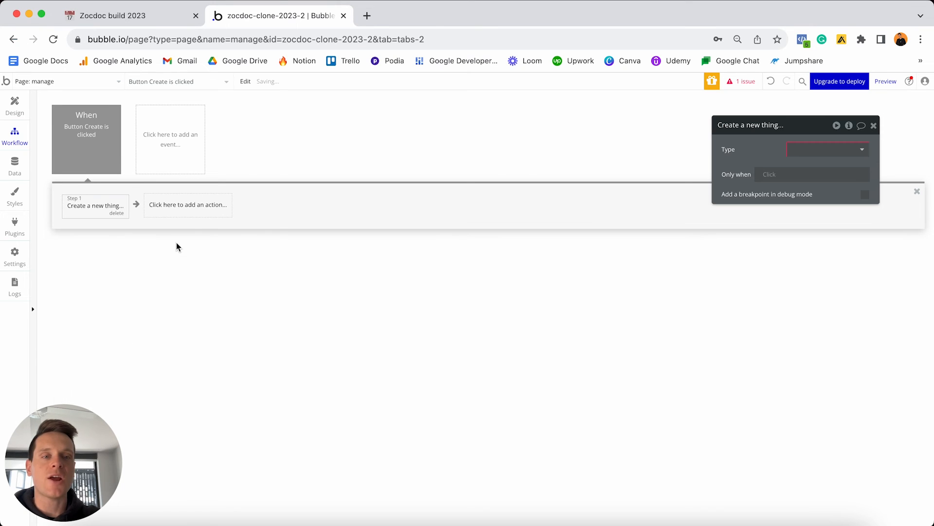
{"action": "left_click_drag", "start_coordinate": [782, 125], "coordinate": [471, 140]}
{"action": "left_click", "coordinate": [475, 166]}
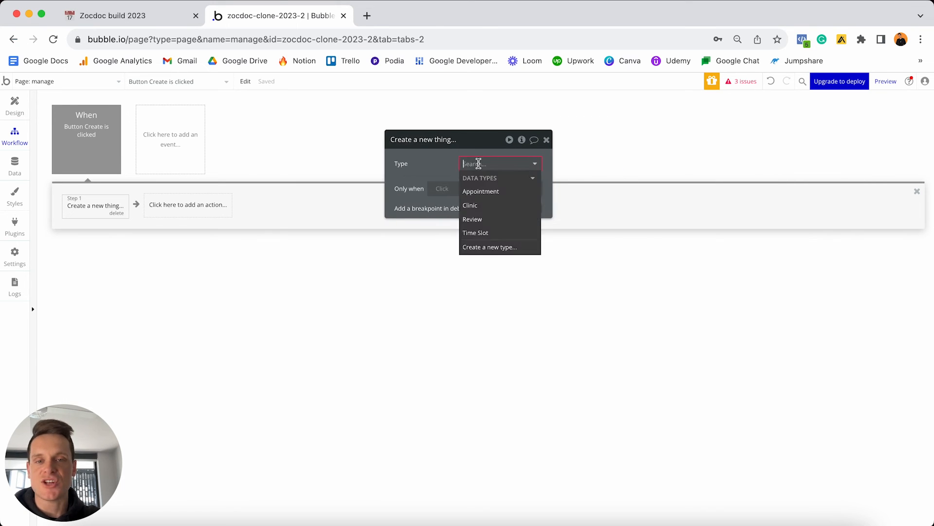
{"action": "left_click", "coordinate": [474, 207]}
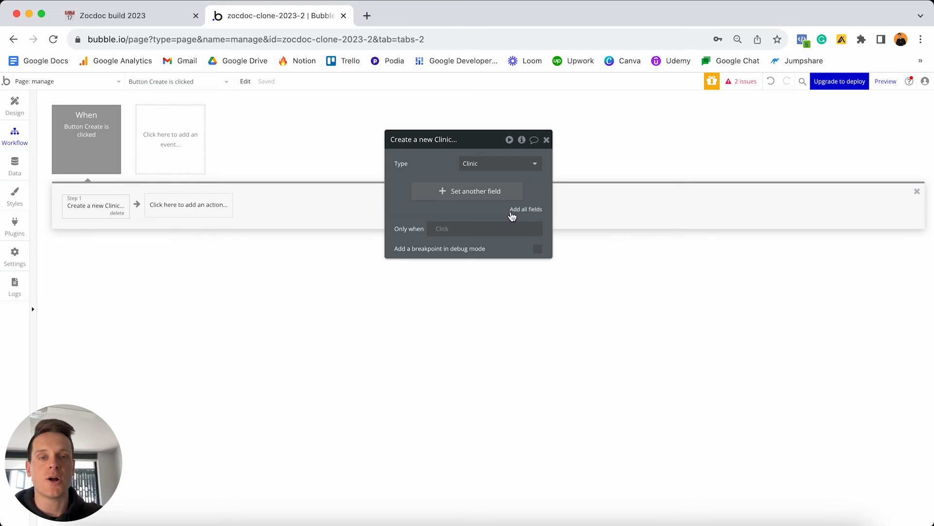
Add all Clinic fields, mapping Address to the address search box and Description to the description input.
{"action": "left_click", "coordinate": [528, 209]}
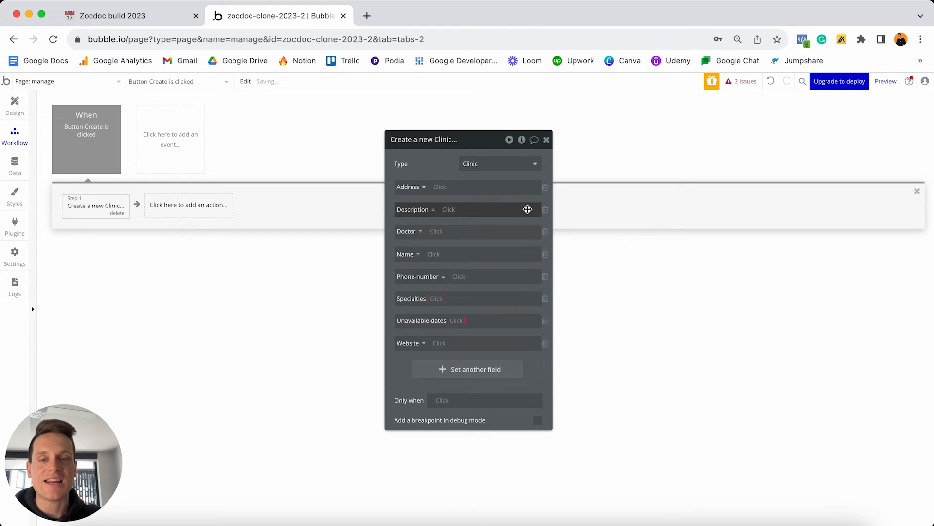
{"action": "left_click", "coordinate": [444, 191]}
{"action": "scroll", "coordinate": [485, 262], "scroll_direction": "down", "scroll_amount": 5}
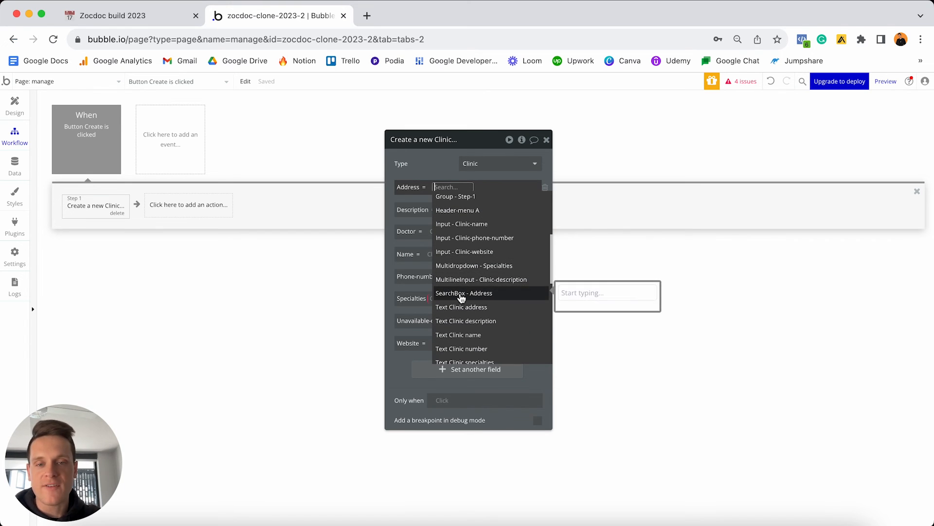
{"action": "left_click", "coordinate": [481, 294]}
{"action": "left_click", "coordinate": [502, 225]}
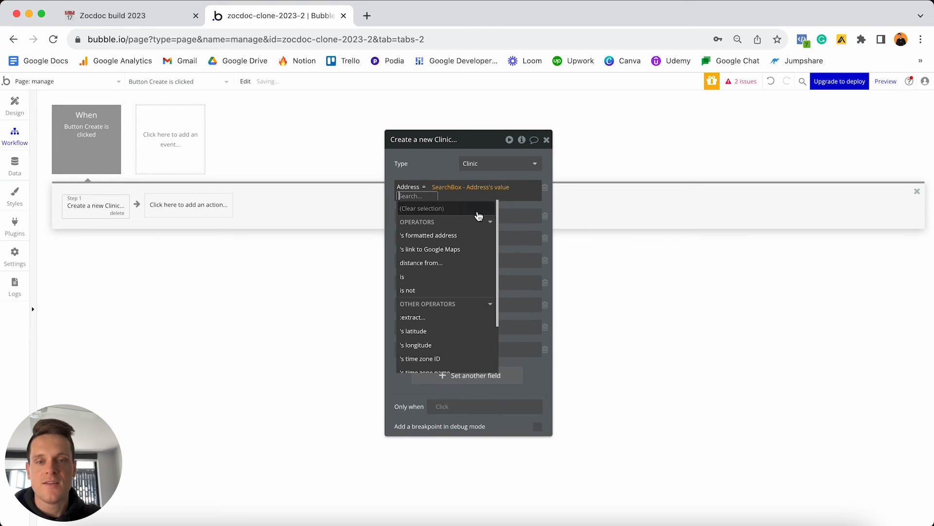
{"action": "left_click", "coordinate": [507, 207]}
{"action": "left_click", "coordinate": [449, 209]}
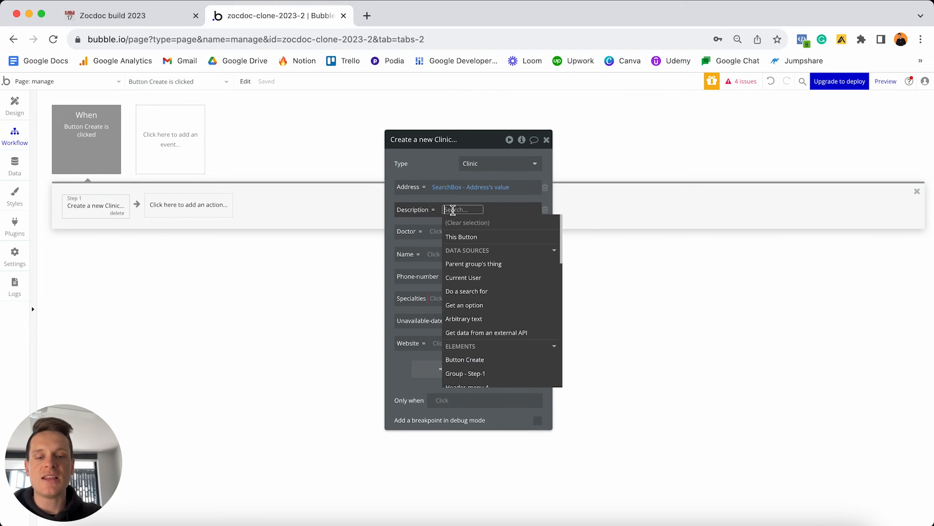
{"action": "type", "text": "mult"}
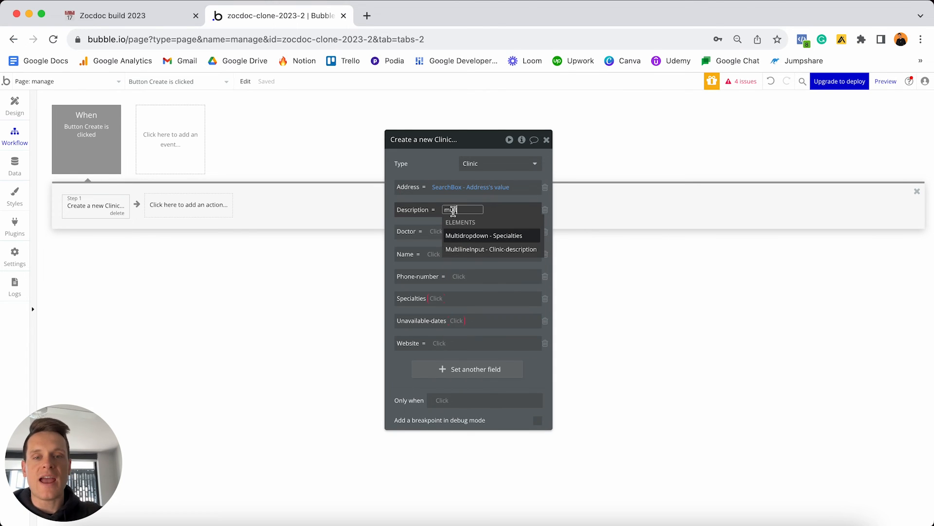
{"action": "left_click", "coordinate": [484, 252]}
{"action": "left_click", "coordinate": [453, 233]}
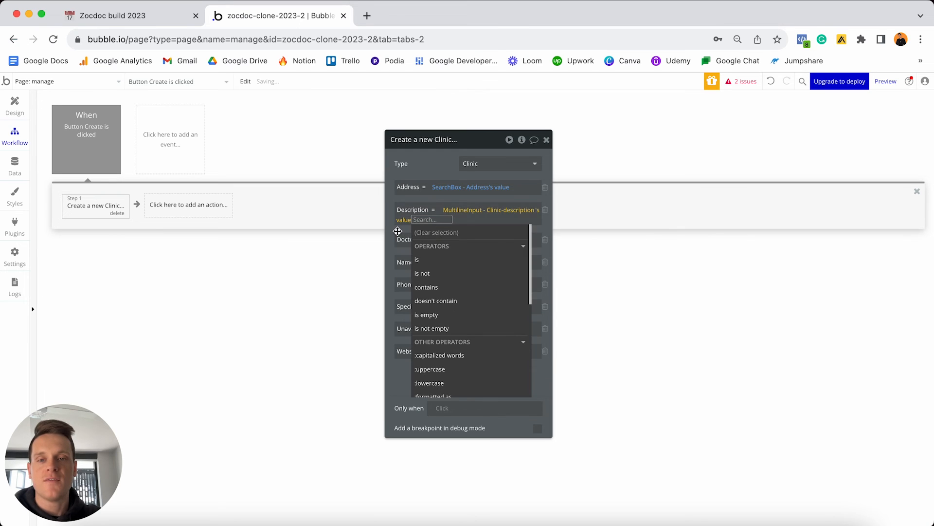
{"action": "left_click", "coordinate": [397, 231]}
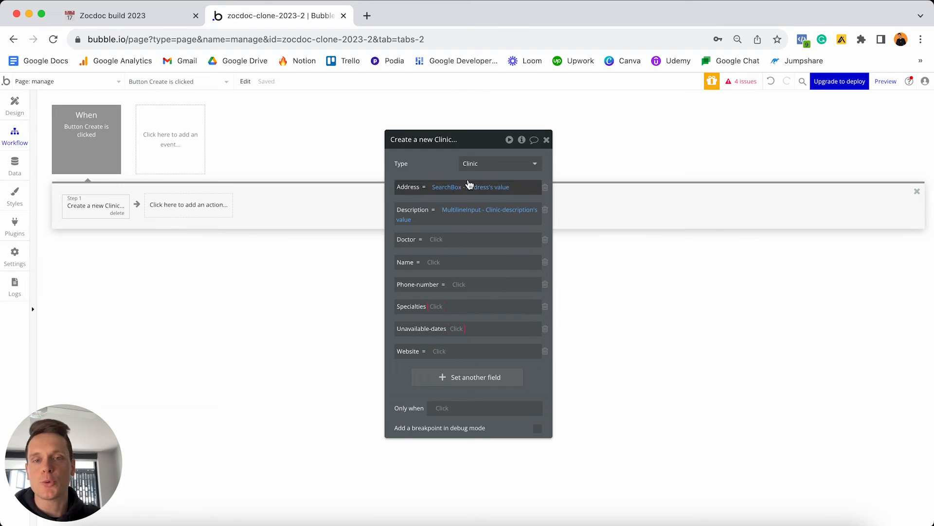
Set Doctor to Current User, Name to the clinic name input, Phone-number to the phone input.
{"action": "left_click", "coordinate": [433, 239]}
{"action": "left_click", "coordinate": [457, 306]}
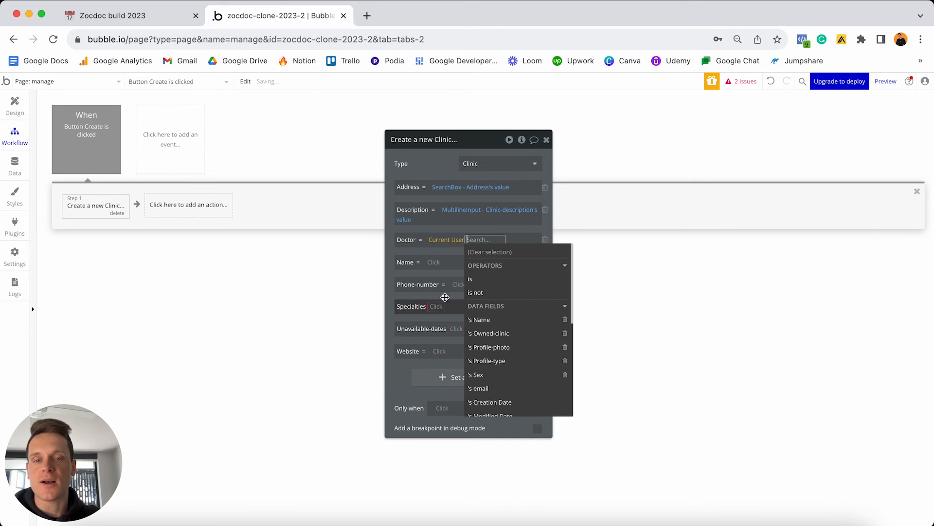
{"action": "left_click", "coordinate": [439, 253]}
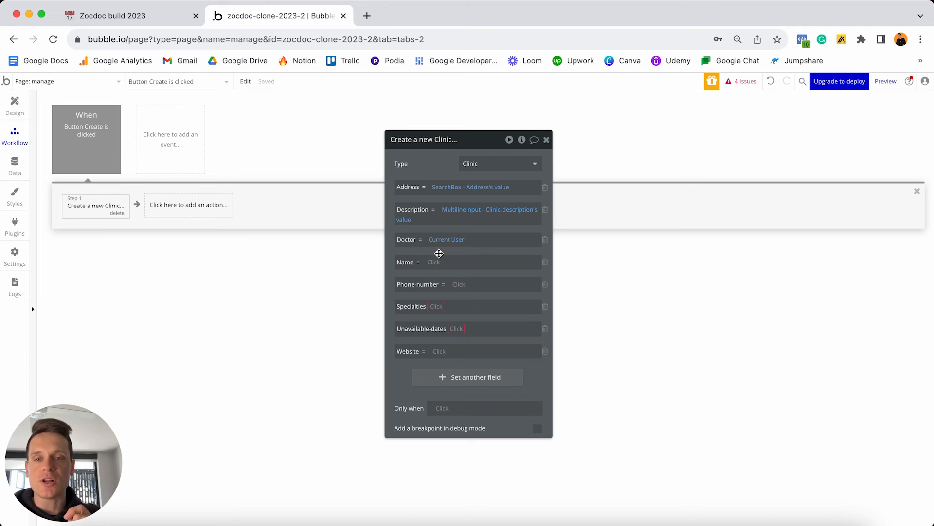
{"action": "left_click", "coordinate": [432, 262]}
{"action": "type", "text": "name"}
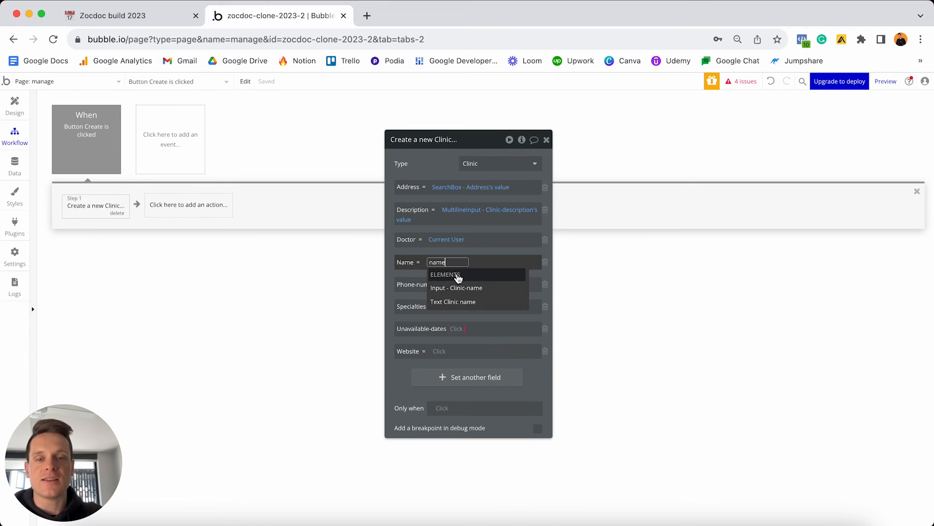
{"action": "left_click", "coordinate": [458, 287]}
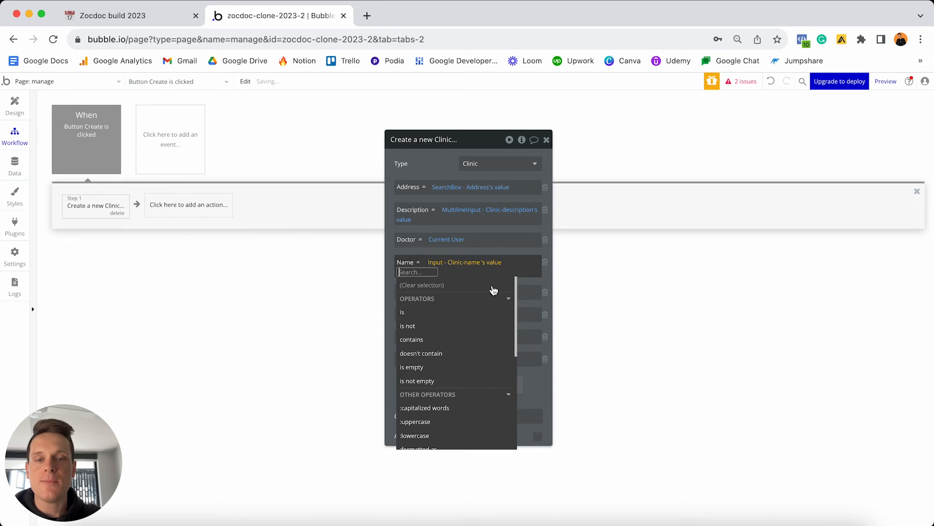
{"action": "left_click", "coordinate": [532, 281]}
{"action": "left_click", "coordinate": [460, 285]}
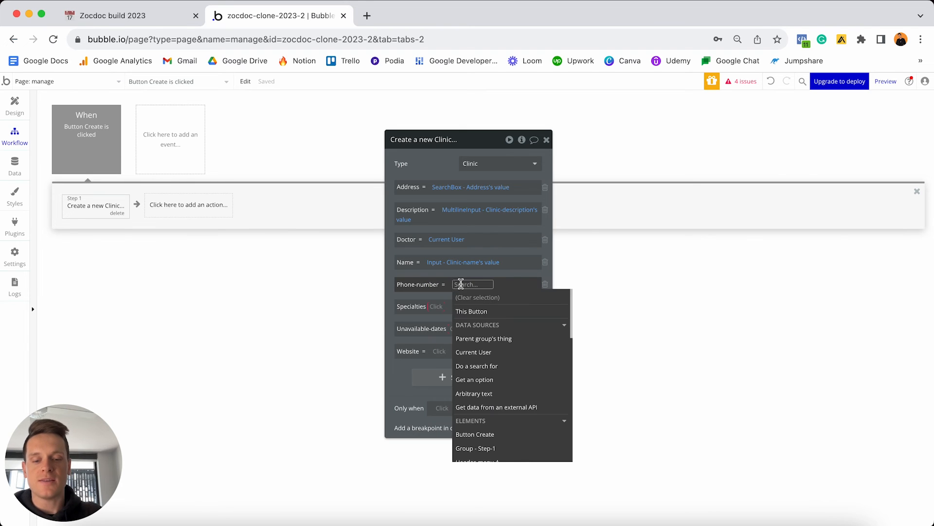
{"action": "type", "text": "numb"}
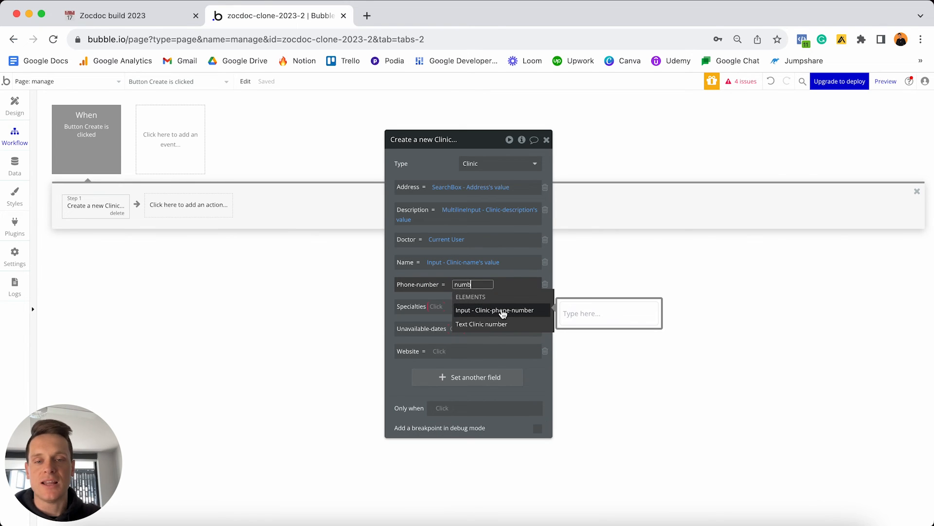
{"action": "left_click", "coordinate": [502, 313]}
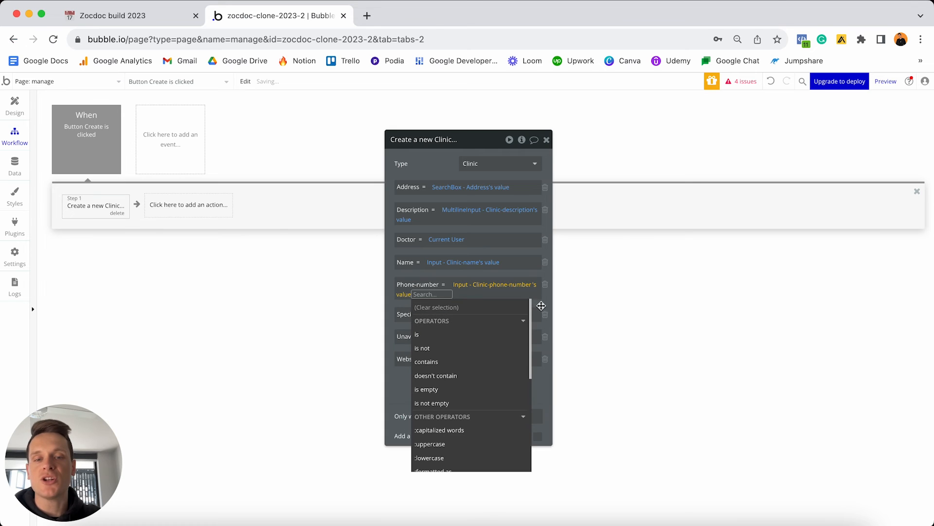
{"action": "left_click", "coordinate": [542, 303]}
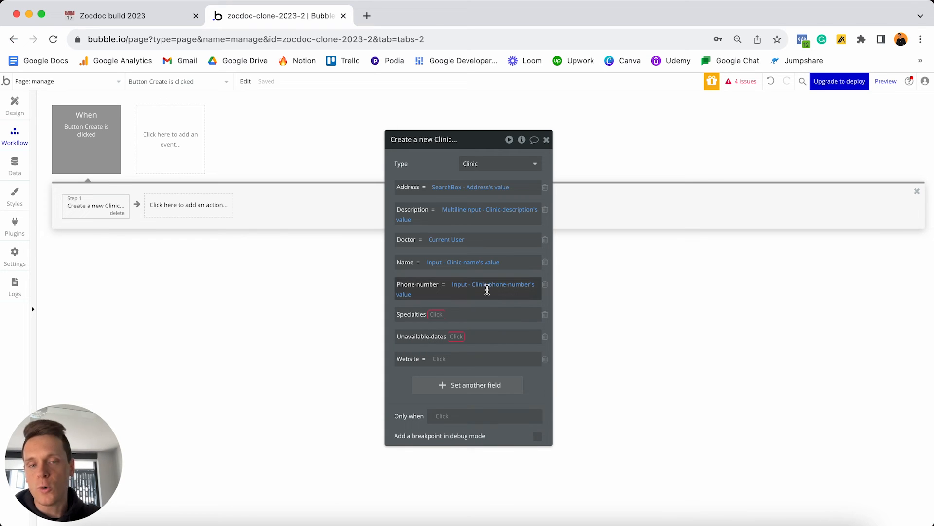
{"action": "left_click", "coordinate": [497, 290]}
{"action": "left_click", "coordinate": [476, 293]}
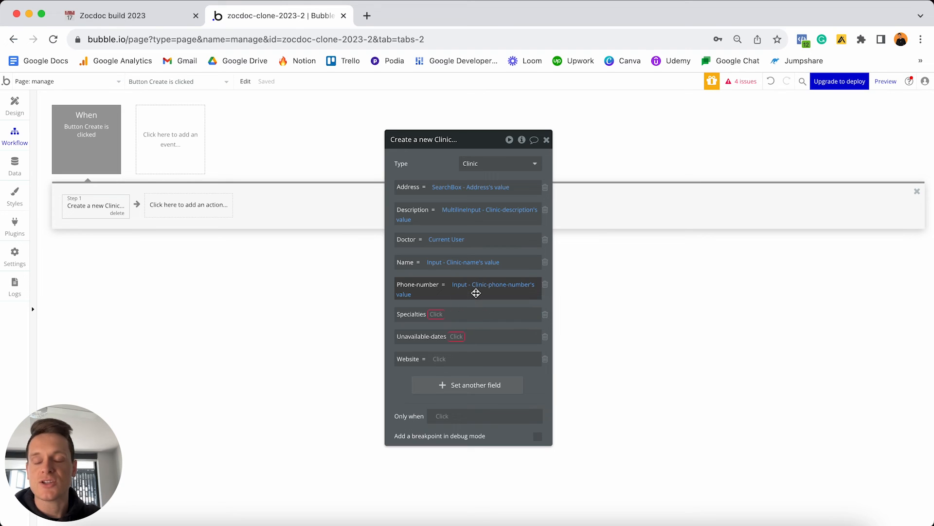
Make Specialties add the multi-dropdown's list, drop Unavailable-dates, and set Website from the website input.
{"action": "left_click", "coordinate": [436, 314]}
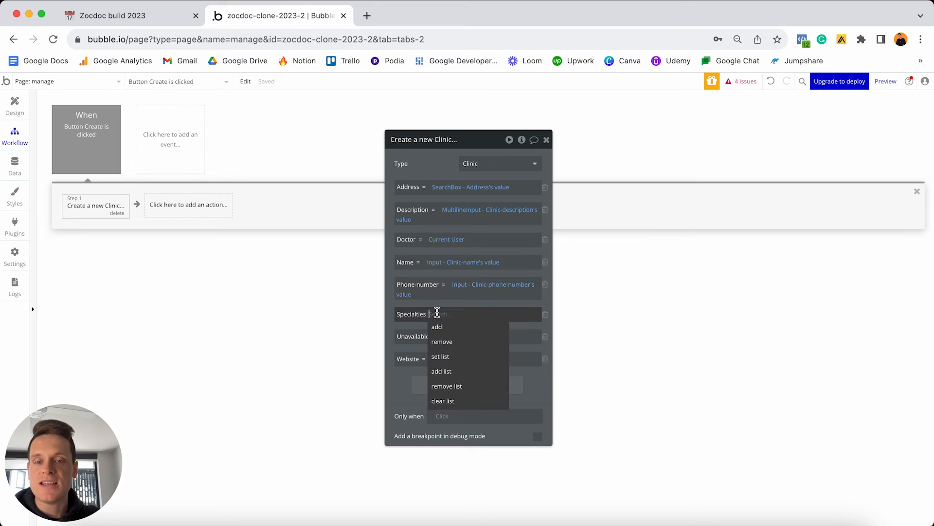
{"action": "left_click", "coordinate": [451, 371]}
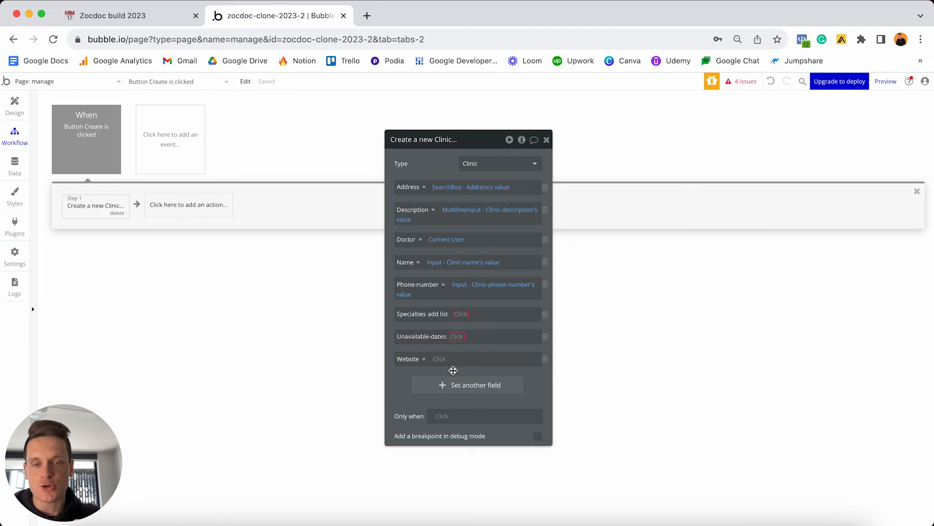
{"action": "left_click", "coordinate": [461, 314]}
{"action": "type", "text": "mult"}
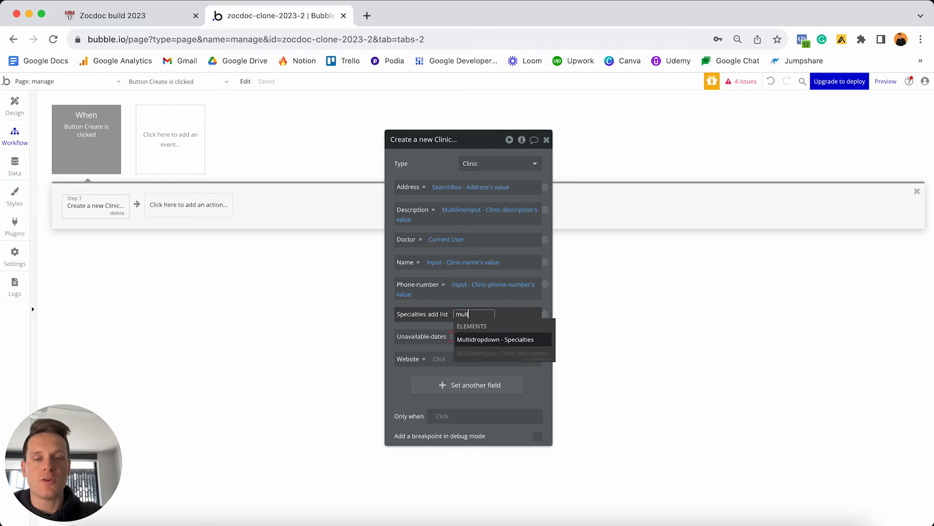
{"action": "left_click", "coordinate": [501, 342]}
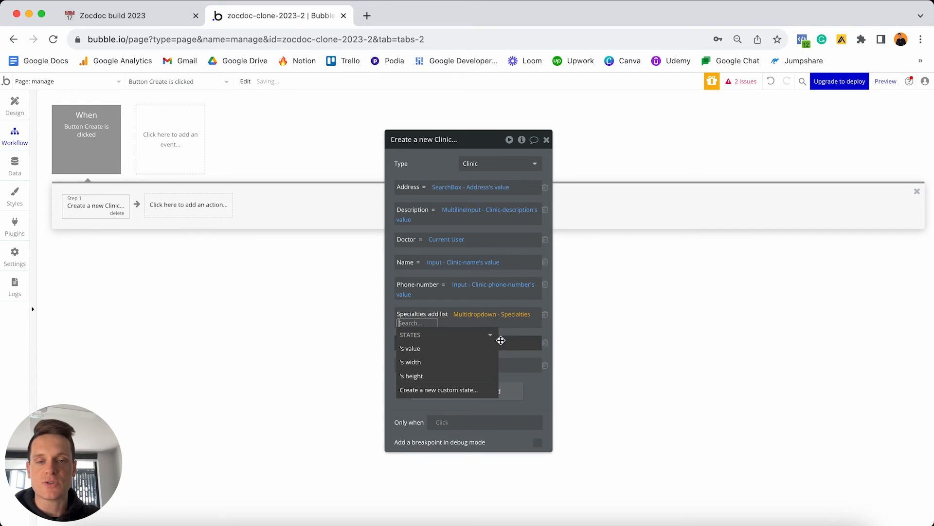
{"action": "left_click", "coordinate": [464, 349]}
{"action": "left_click", "coordinate": [413, 343]}
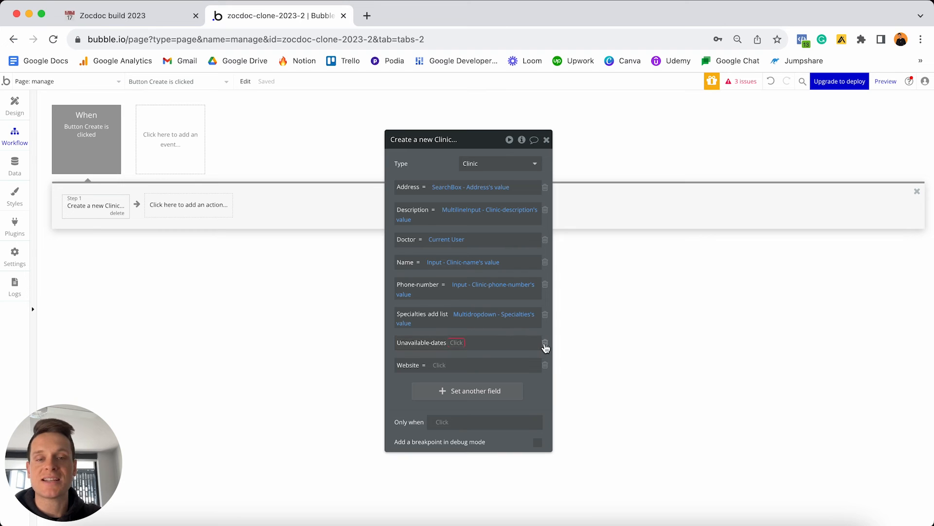
{"action": "left_click", "coordinate": [545, 342]}
{"action": "left_click", "coordinate": [439, 343]}
{"action": "type", "text": "w"}
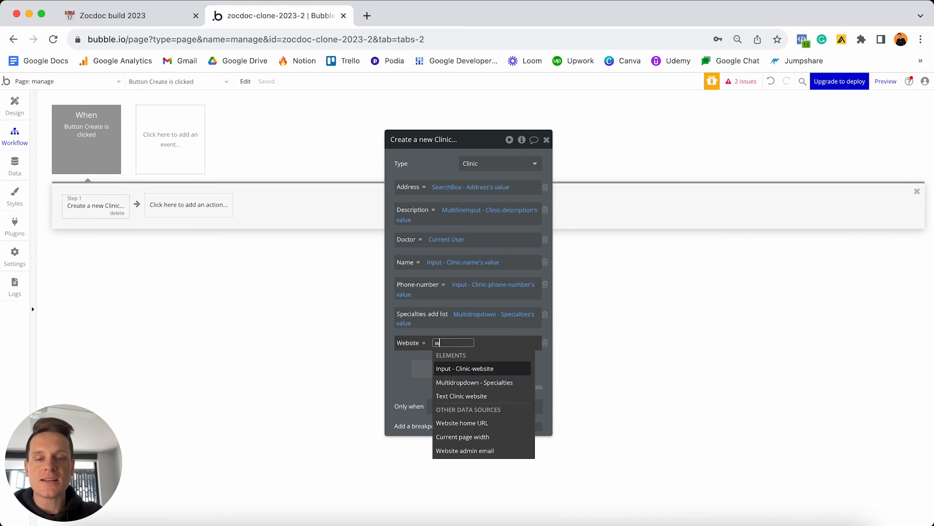
{"action": "type", "text": "eb"}
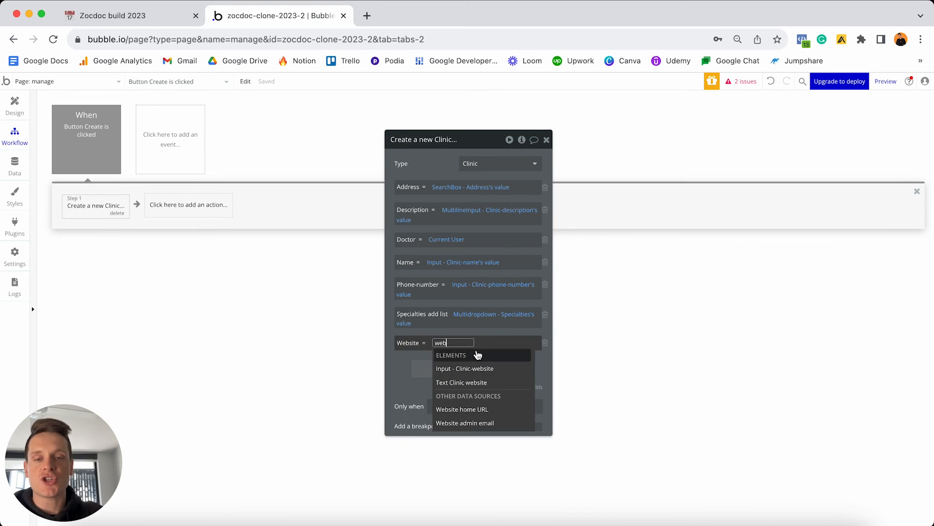
{"action": "left_click", "coordinate": [459, 372]}
{"action": "left_click", "coordinate": [513, 367]}
{"action": "left_click", "coordinate": [541, 364]}
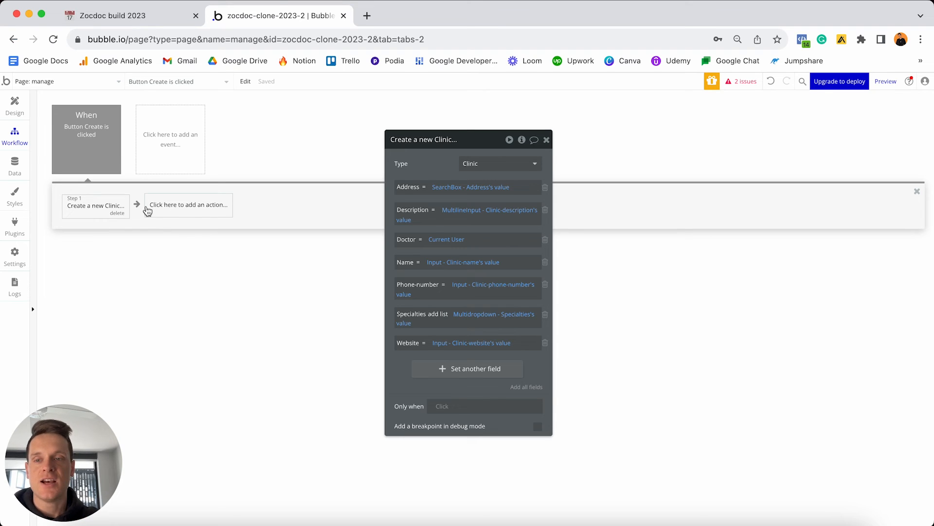
{"action": "left_click", "coordinate": [176, 208]}
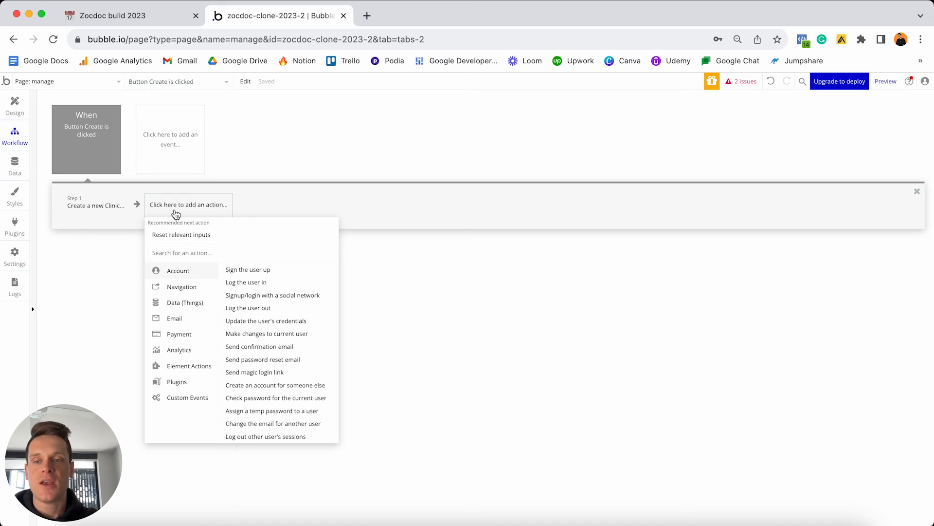
Add a 'Make changes to thing' step that changes the Current User.
{"action": "mouse_move", "coordinate": [180, 304]}
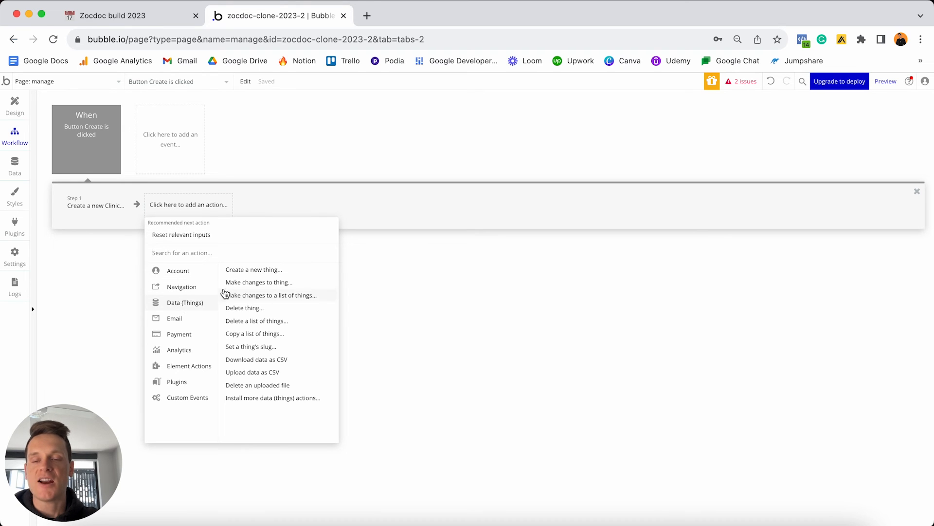
{"action": "left_click", "coordinate": [254, 283]}
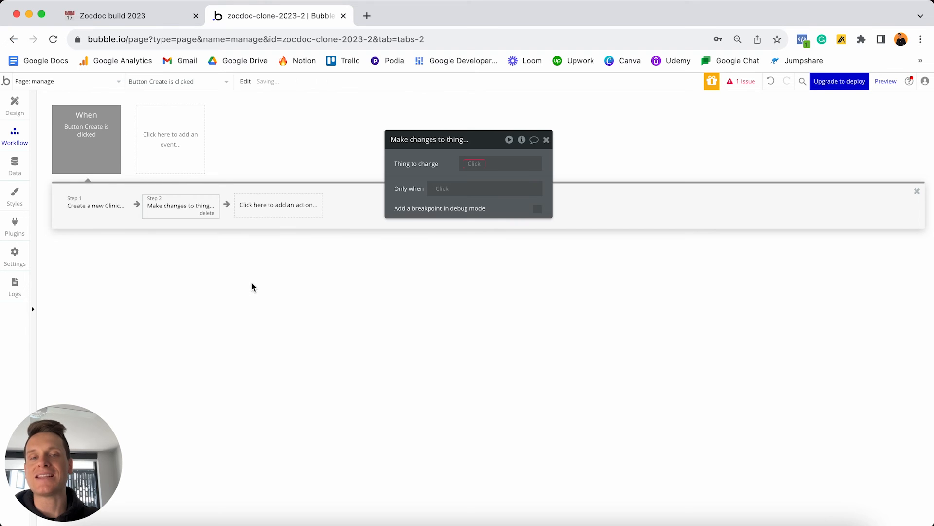
{"action": "left_click", "coordinate": [470, 163]}
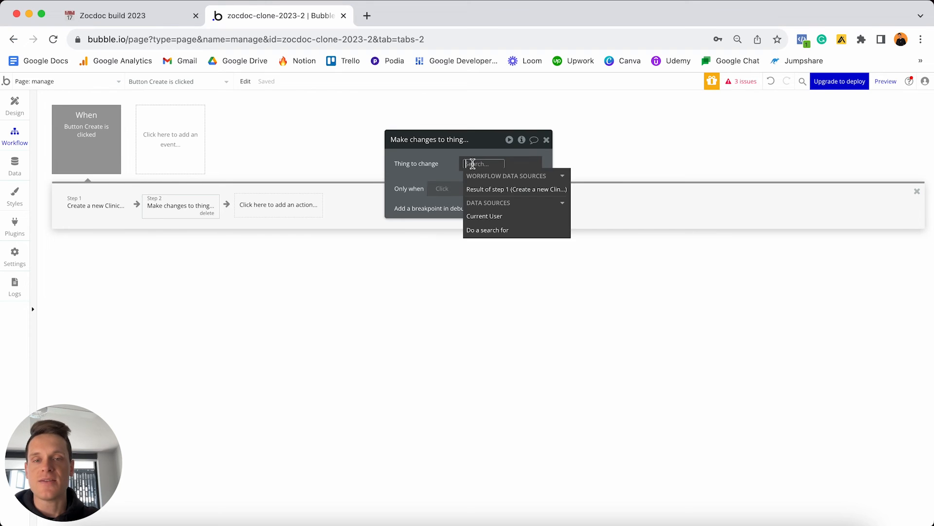
{"action": "left_click", "coordinate": [490, 220]}
{"action": "left_click", "coordinate": [428, 179]}
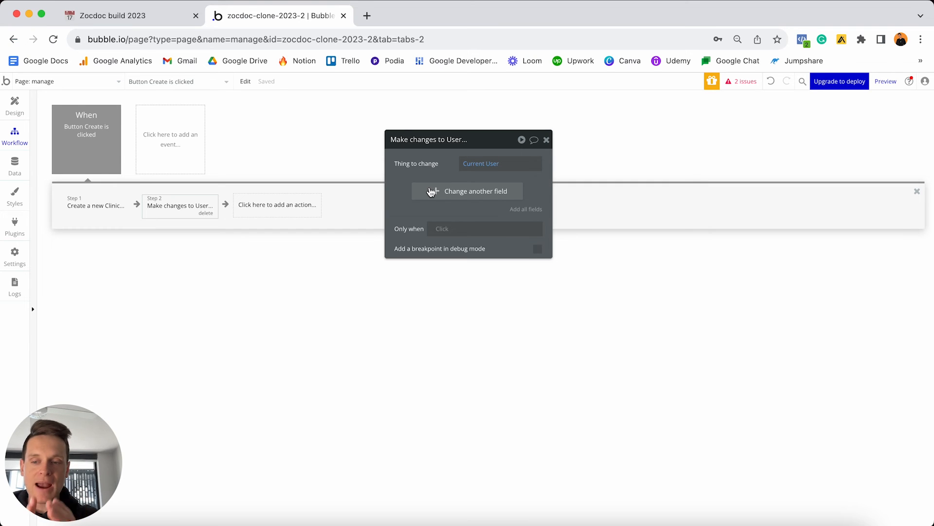
Set the user's Profile-type to Doctor and Owned-clinic to the Result of step 1.
{"action": "left_click", "coordinate": [431, 191]}
{"action": "left_click", "coordinate": [446, 187]}
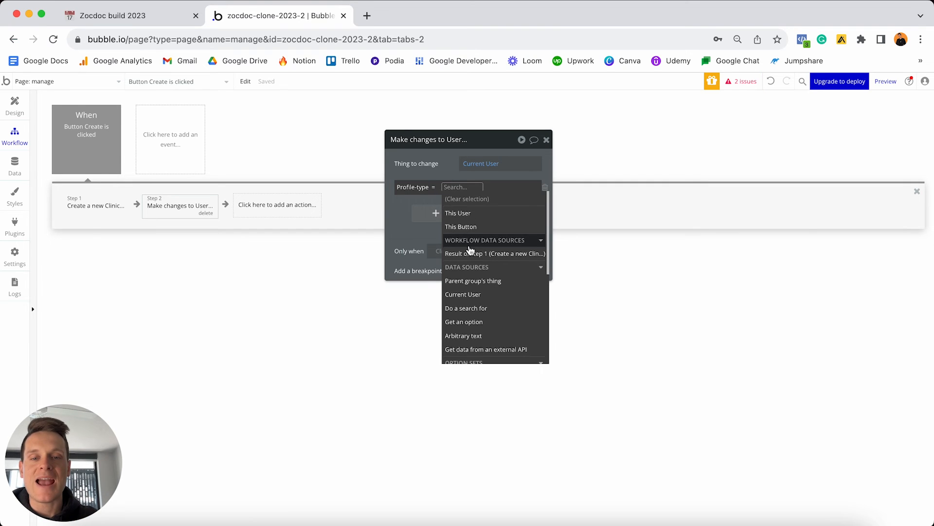
{"action": "scroll", "coordinate": [470, 250], "scroll_direction": "down", "scroll_amount": 3}
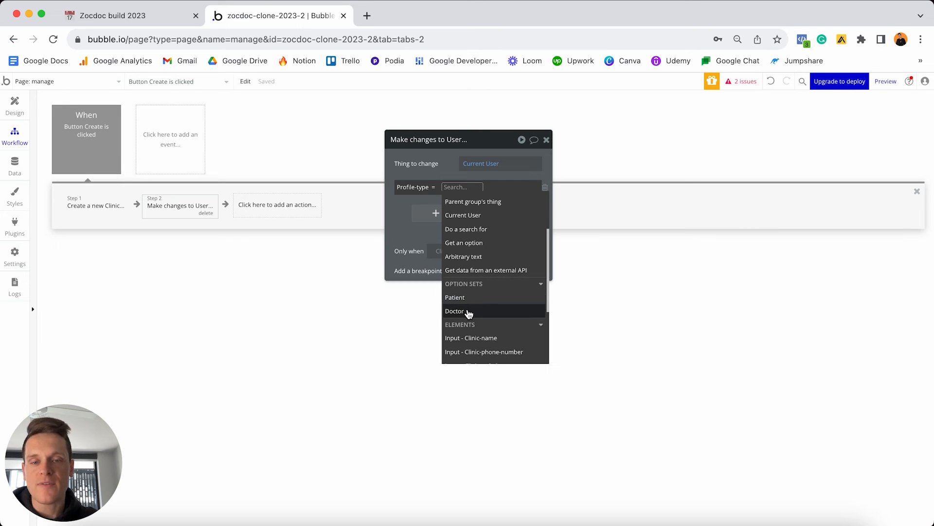
{"action": "left_click", "coordinate": [466, 311]}
{"action": "left_click", "coordinate": [424, 200]}
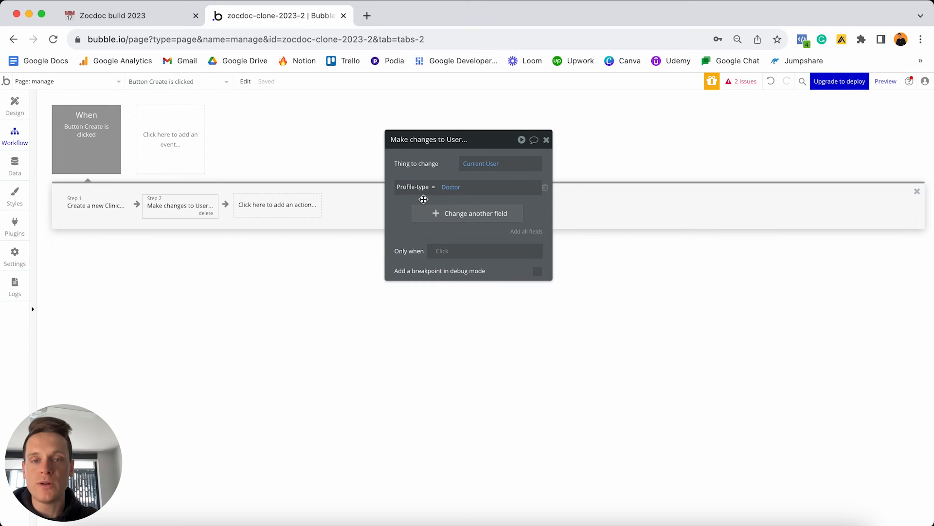
{"action": "left_click", "coordinate": [428, 213]}
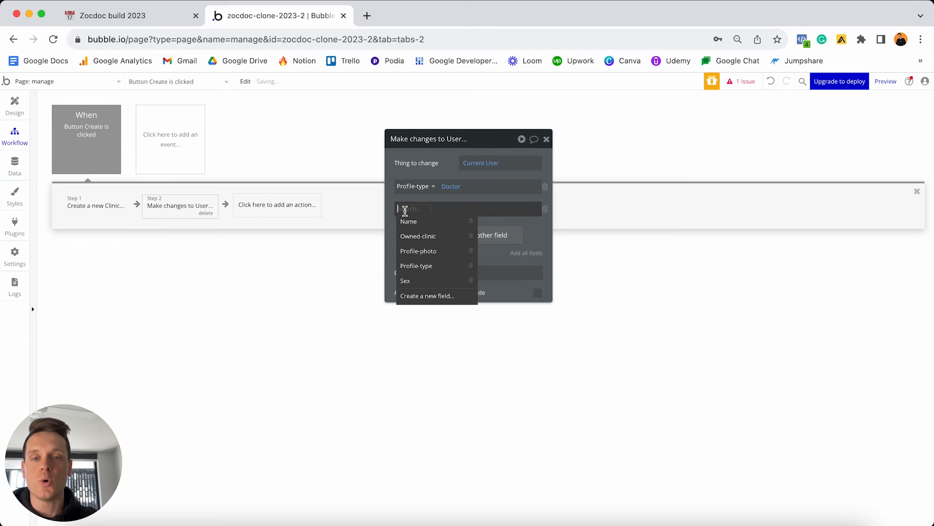
{"action": "left_click", "coordinate": [432, 239]}
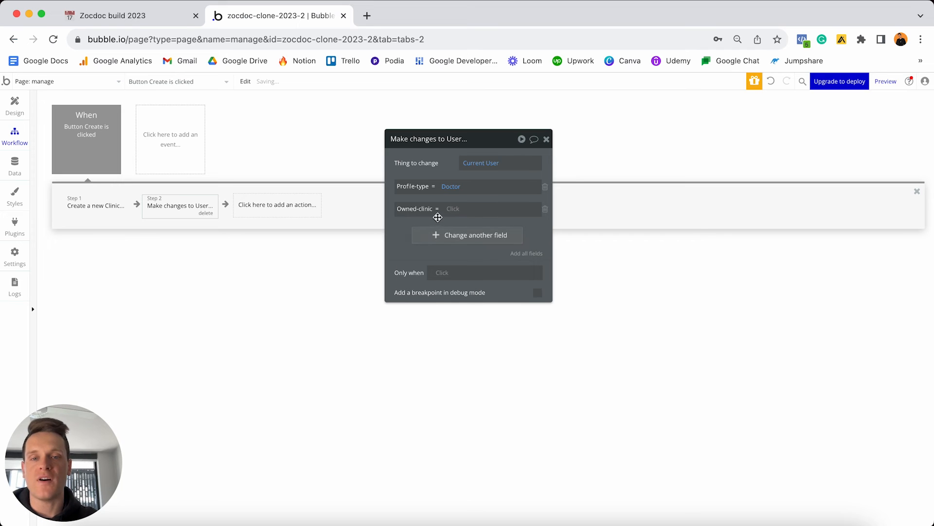
{"action": "left_click", "coordinate": [453, 208]}
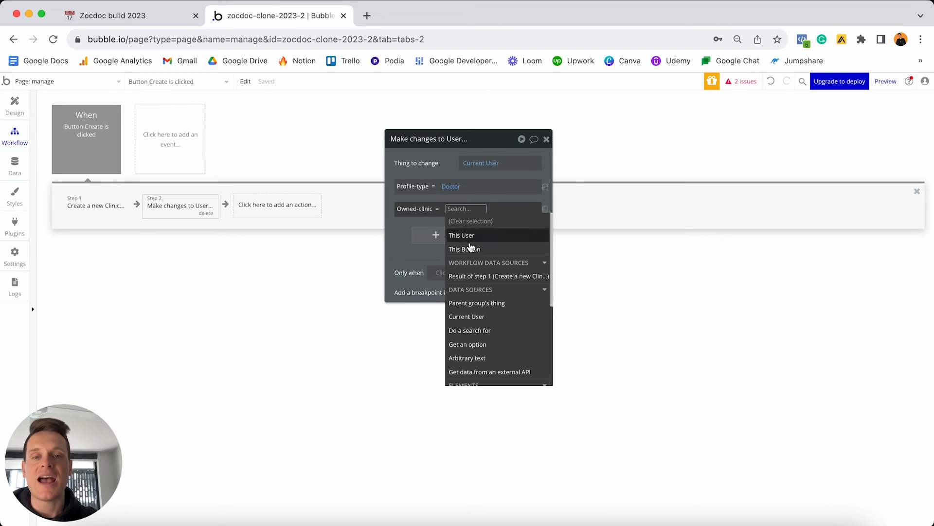
{"action": "left_click", "coordinate": [475, 276]}
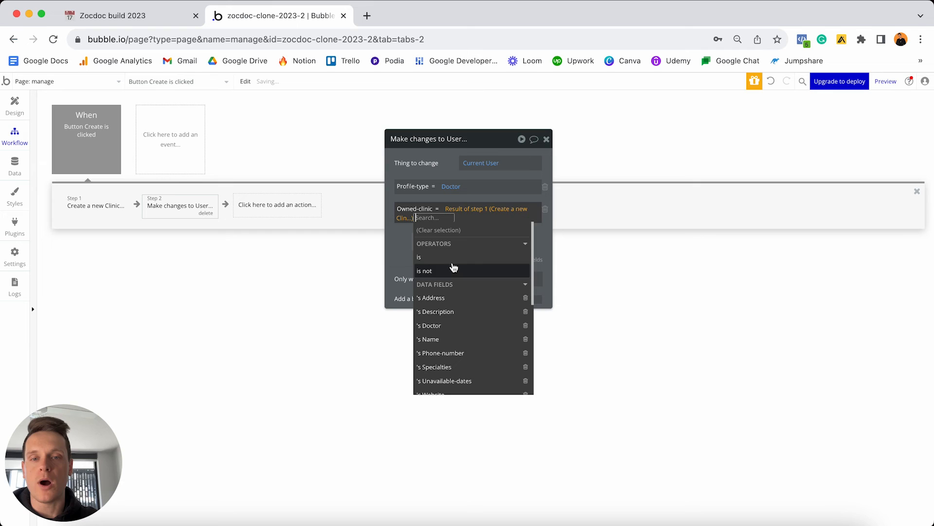
{"action": "left_click", "coordinate": [400, 238]}
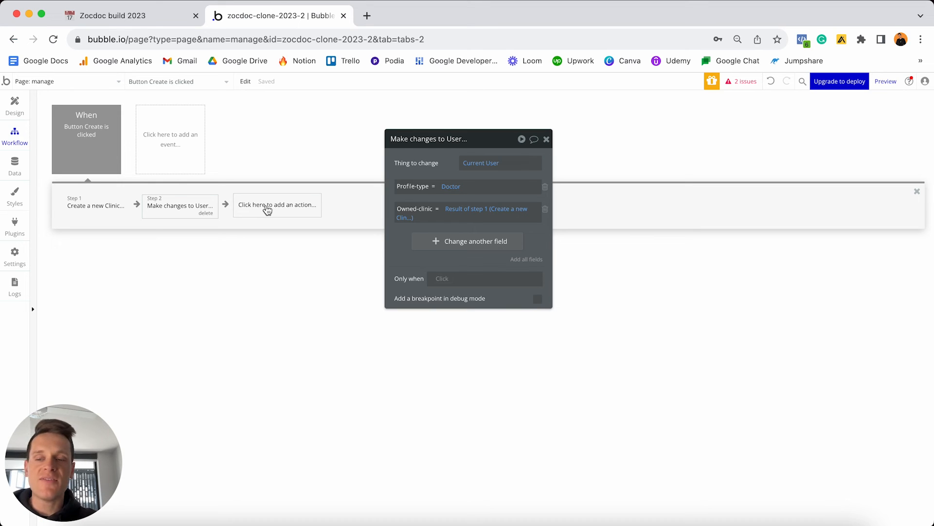
{"action": "left_click", "coordinate": [88, 134]}
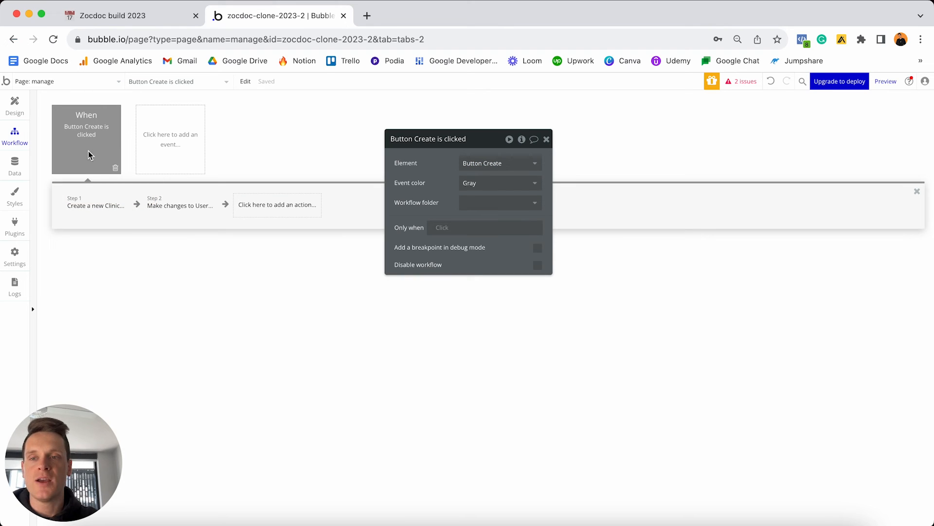
Colour the Create button workflow event Blue, then select Group - Step-1 in the Design view.
{"action": "left_click", "coordinate": [473, 184]}
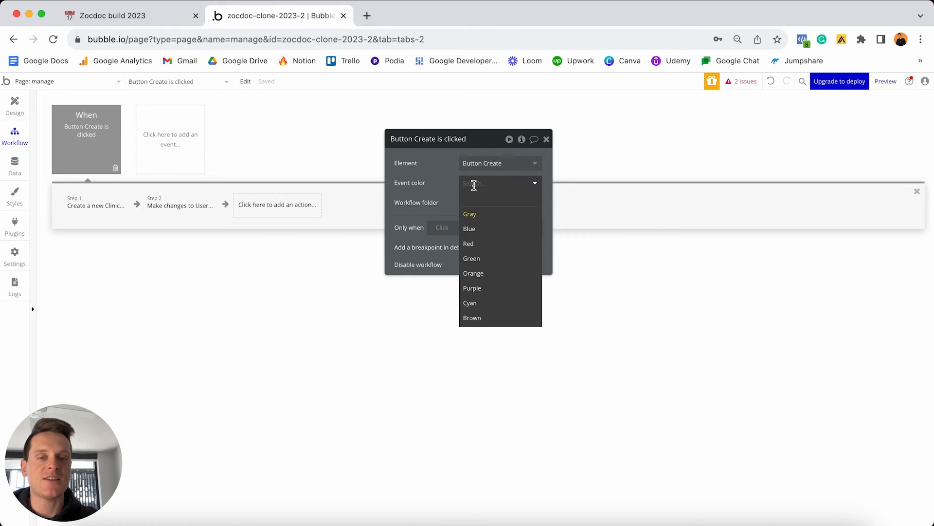
{"action": "left_click", "coordinate": [481, 229]}
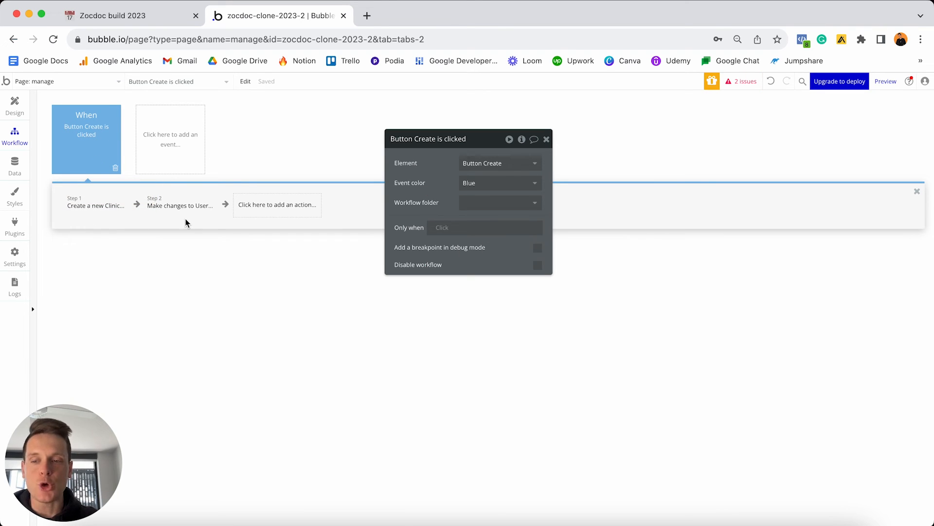
{"action": "left_click", "coordinate": [15, 105]}
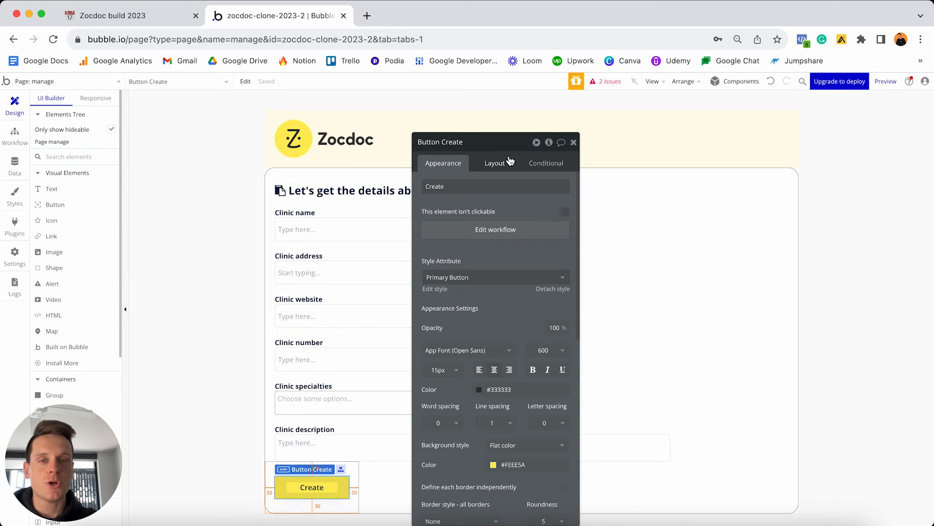
{"action": "left_click_drag", "start_coordinate": [493, 145], "coordinate": [762, 146]}
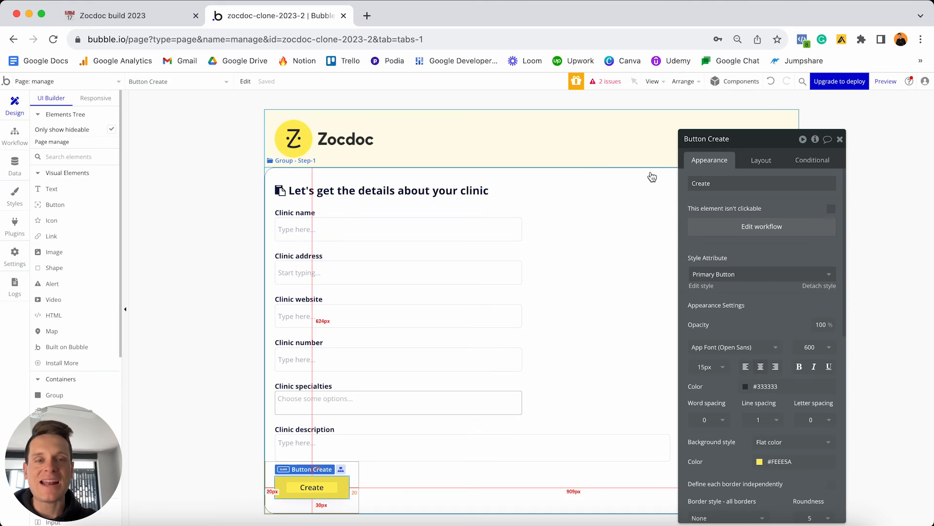
{"action": "left_click", "coordinate": [575, 179]}
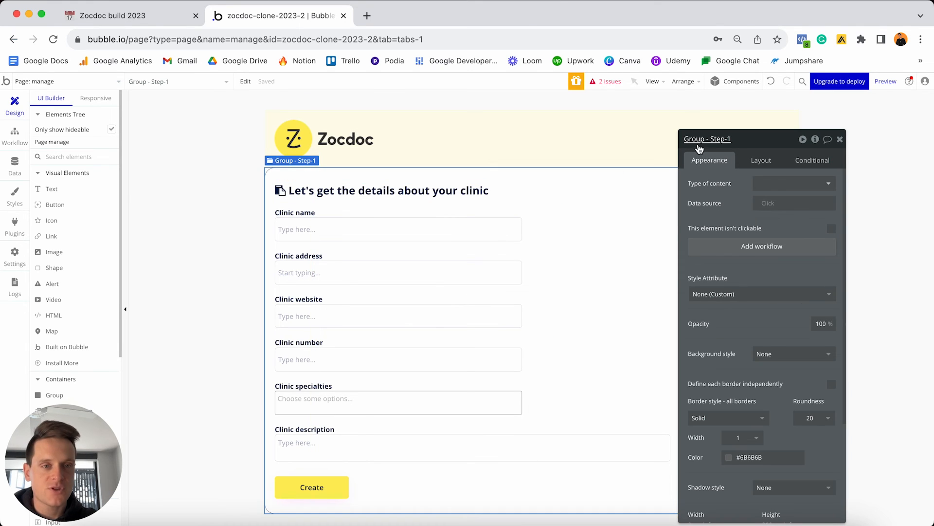
Give Group - Step-1 a 0 minimum height and 20 px top, left and right margins.
{"action": "left_click", "coordinate": [764, 161]}
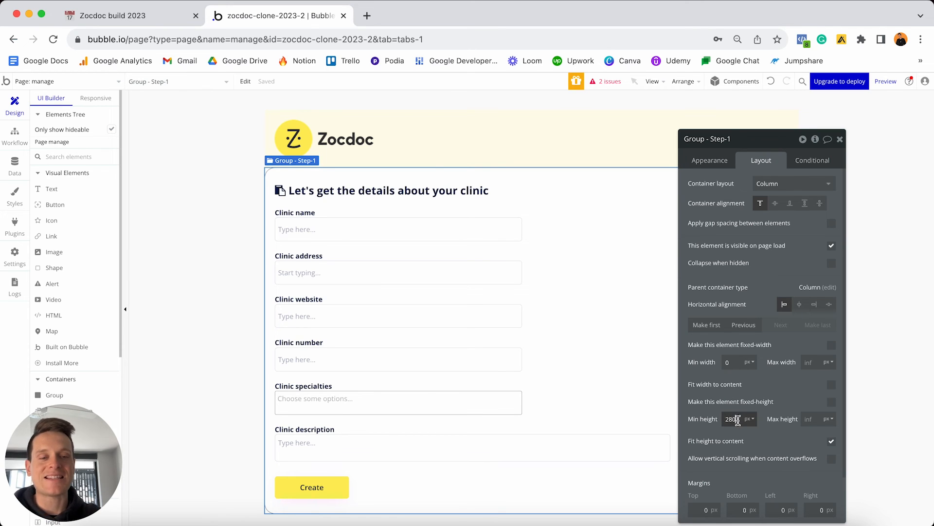
{"action": "double_click", "coordinate": [733, 419]}
{"action": "type", "text": "0"}
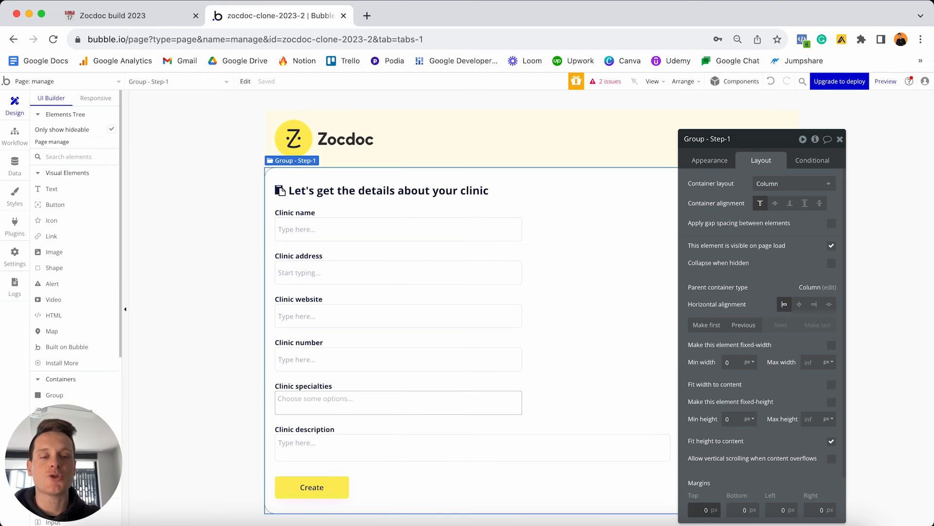
{"action": "type", "text": "2"}
{"action": "left_click", "coordinate": [778, 507]}
{"action": "type", "text": "2"}
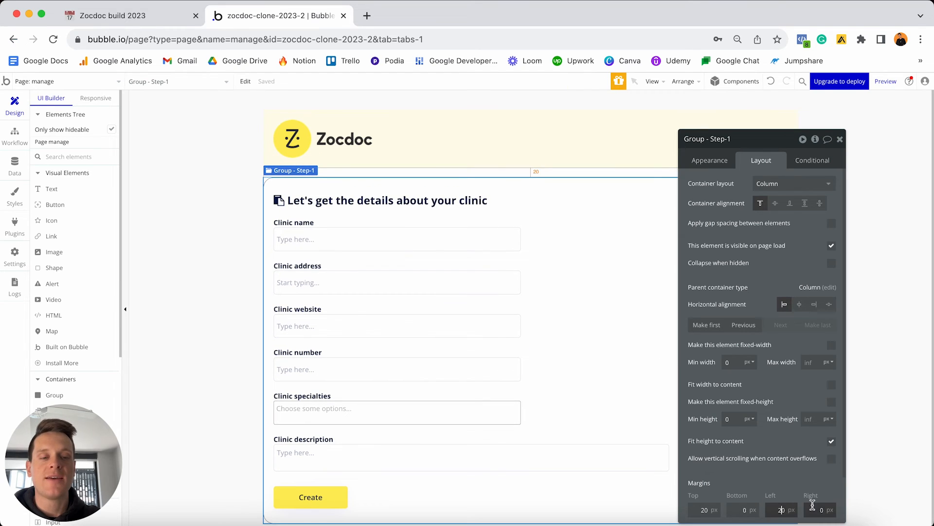
{"action": "left_click", "coordinate": [818, 509]}
{"action": "type", "text": "2"}
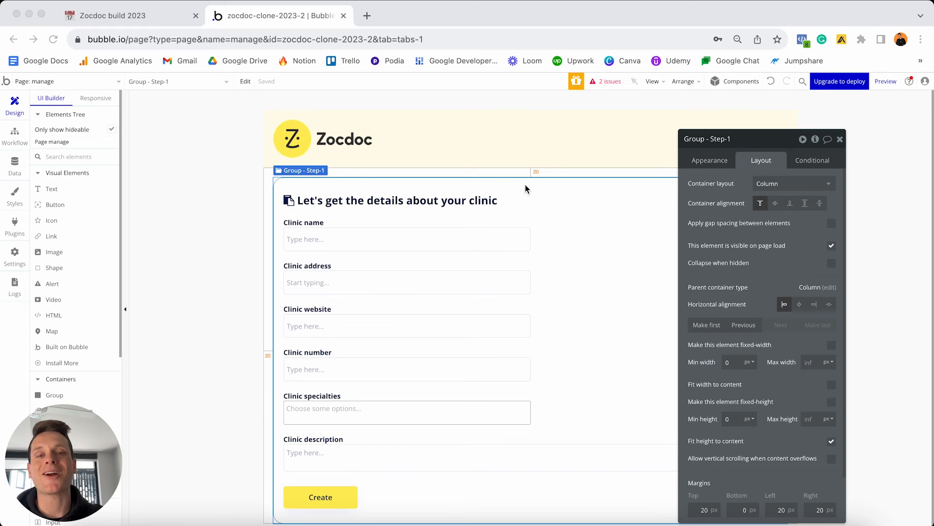
{"action": "left_click", "coordinate": [562, 189]}
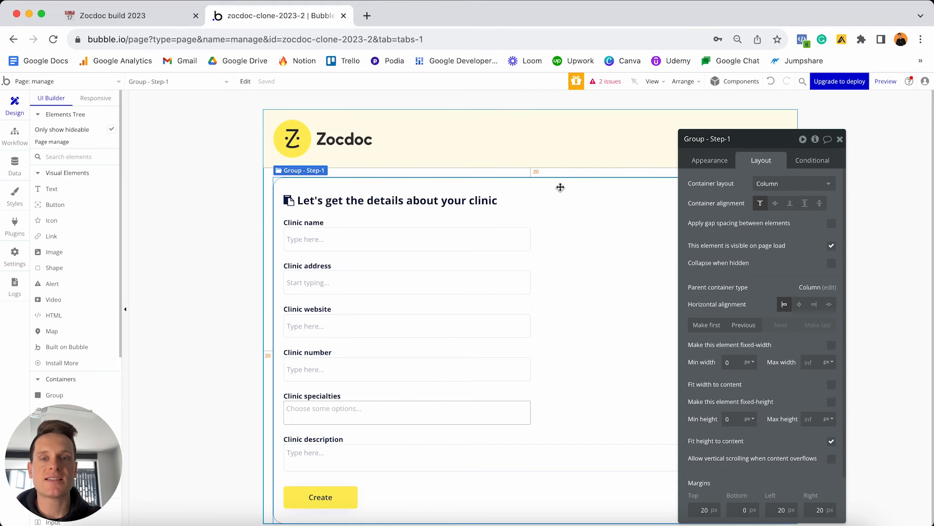
Paste the copied group onto the page and rename 'Group - Step-1 copy' to 'Group - Step-2'.
{"action": "left_click", "coordinate": [269, 254]}
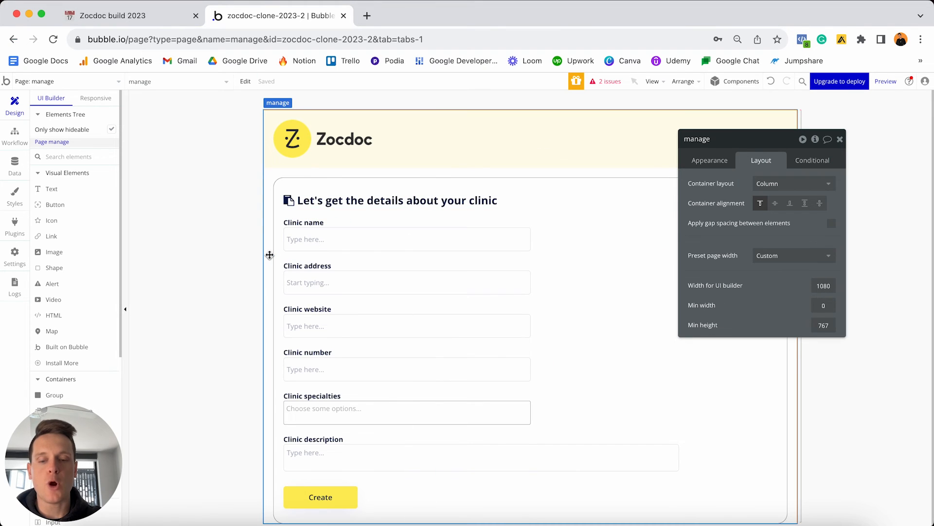
{"action": "key", "text": "ctrl+v"}
{"action": "scroll", "coordinate": [282, 268], "scroll_direction": "down", "scroll_amount": 5}
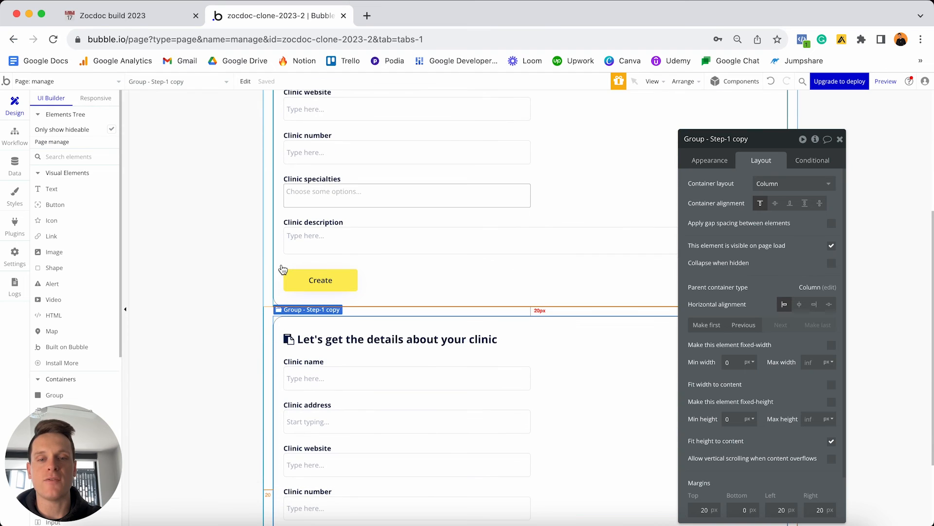
{"action": "scroll", "coordinate": [283, 267], "scroll_direction": "down", "scroll_amount": 3}
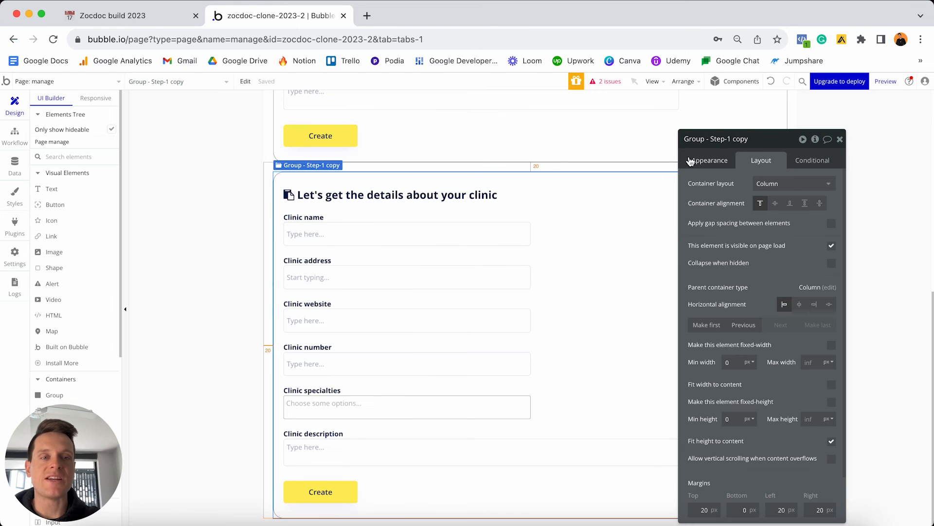
{"action": "left_click", "coordinate": [732, 139]}
{"action": "key", "text": "Left"}
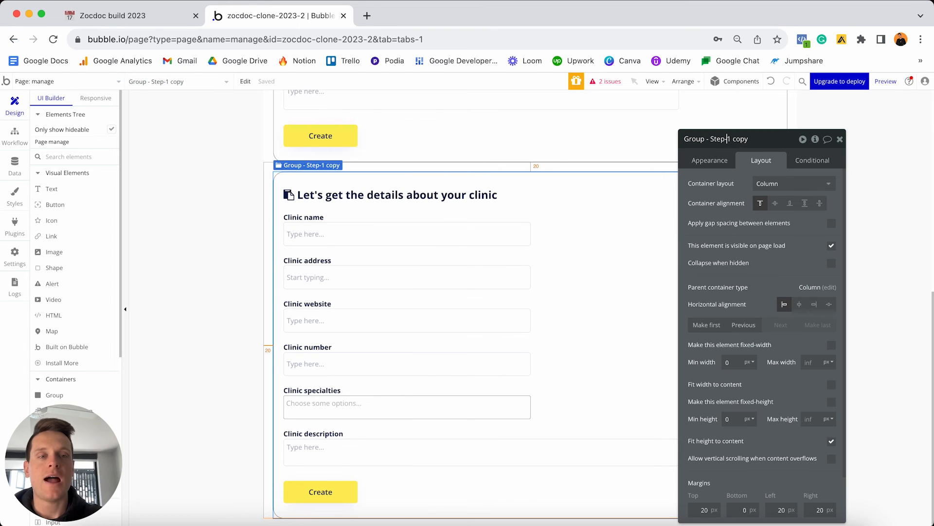
{"action": "key", "text": "shift+super+Right"}
{"action": "type", "text": "2"}
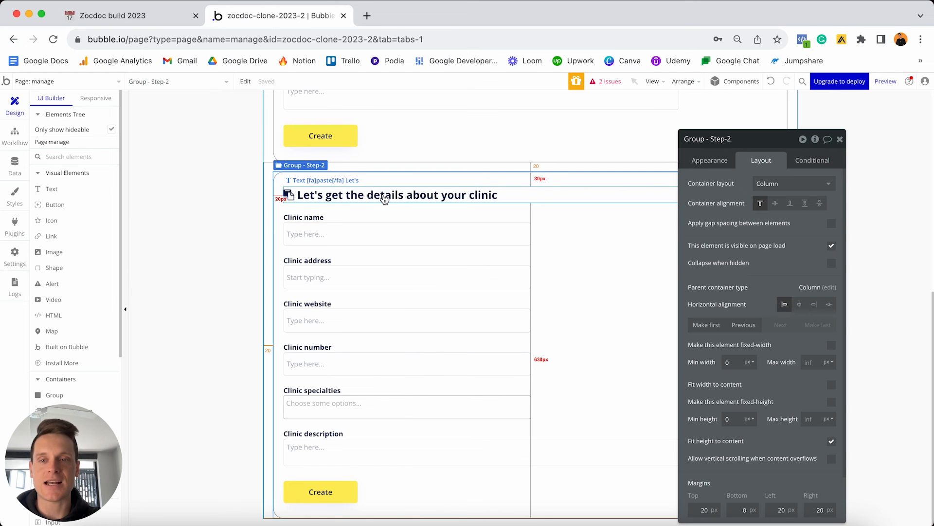
Clear the clinic-details heading's text and start a '[' tag in its place.
{"action": "left_click", "coordinate": [339, 193]}
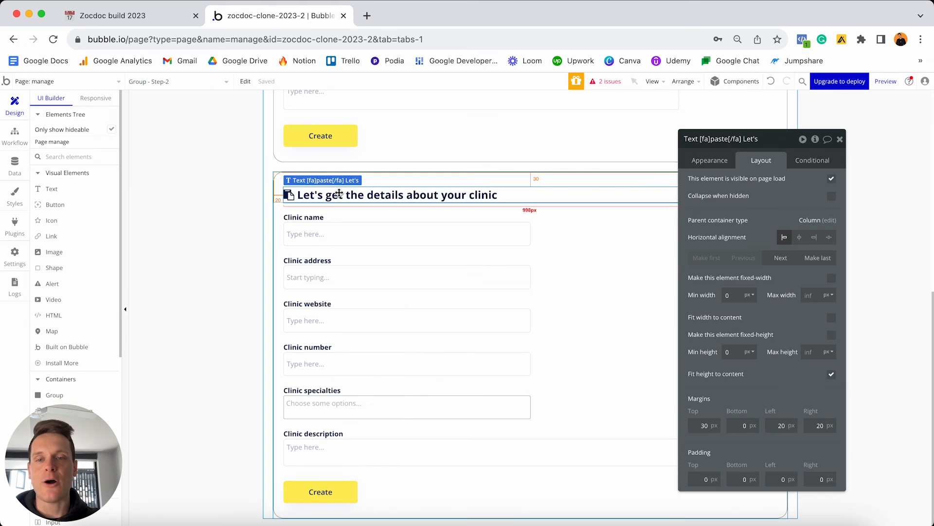
{"action": "left_click", "coordinate": [701, 157]}
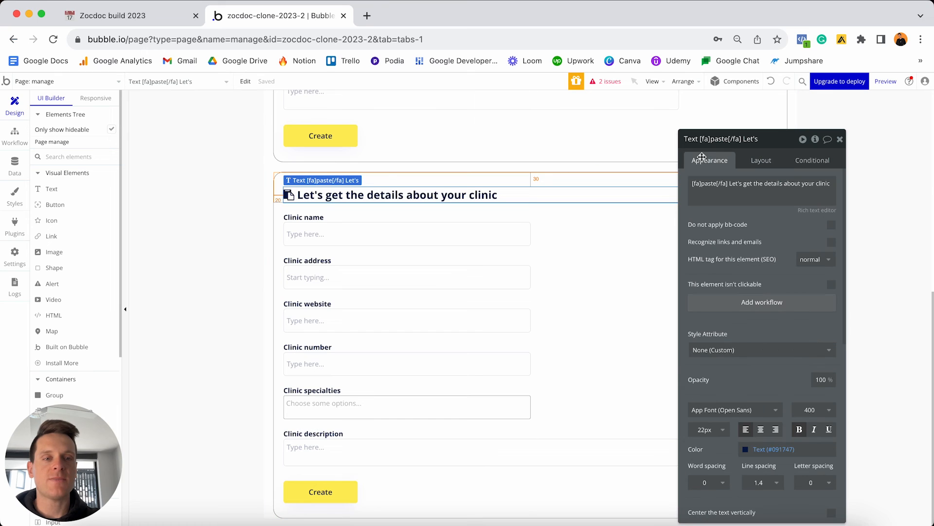
{"action": "triple_click", "coordinate": [752, 187]}
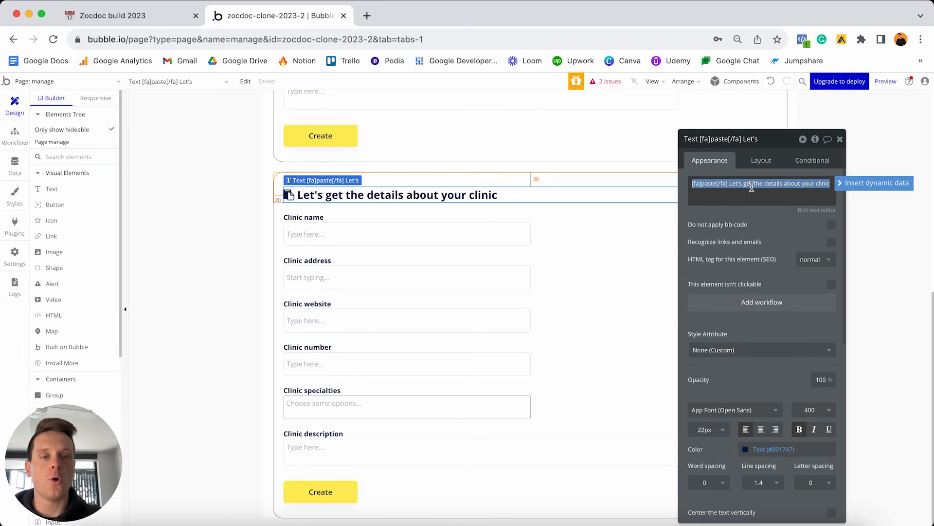
{"action": "key", "text": "BackSpace"}
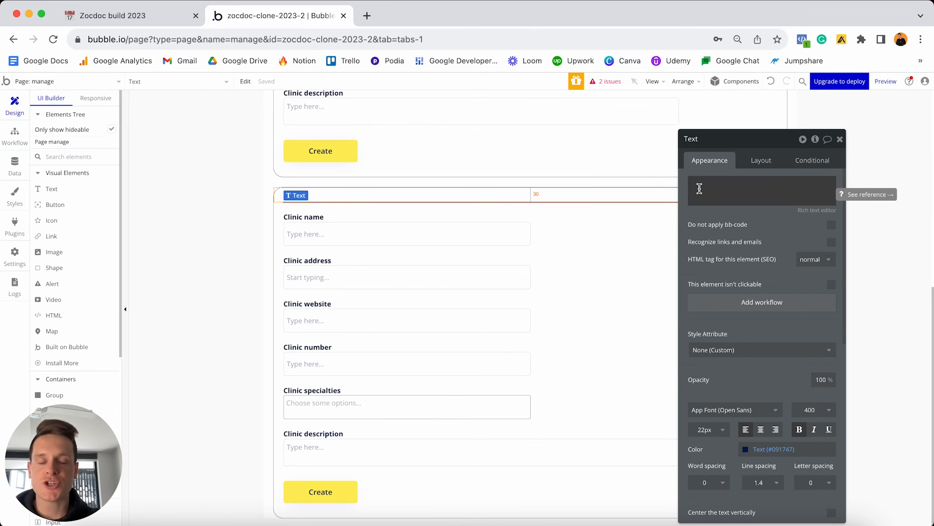
{"action": "key", "text": "ctrl+Up"}
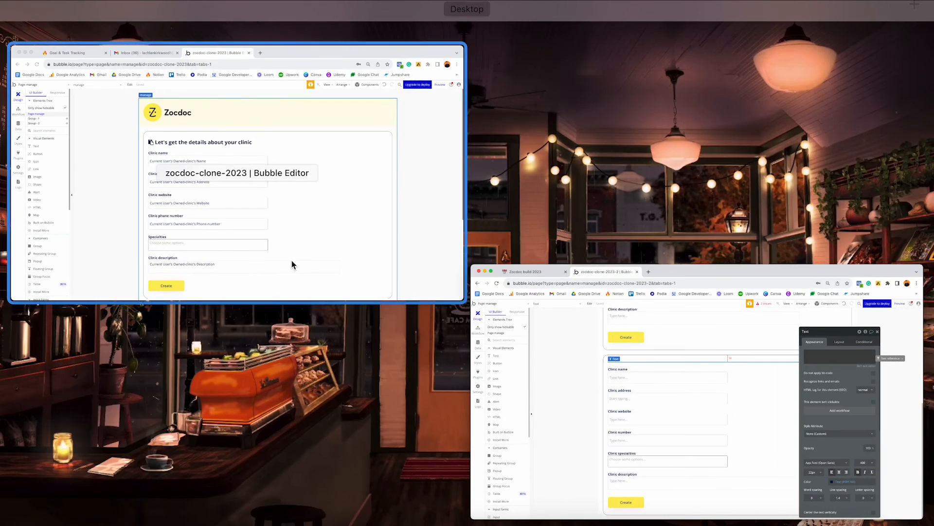
{"action": "left_click", "coordinate": [291, 261]}
{"action": "scroll", "coordinate": [504, 236], "scroll_direction": "down", "scroll_amount": 4}
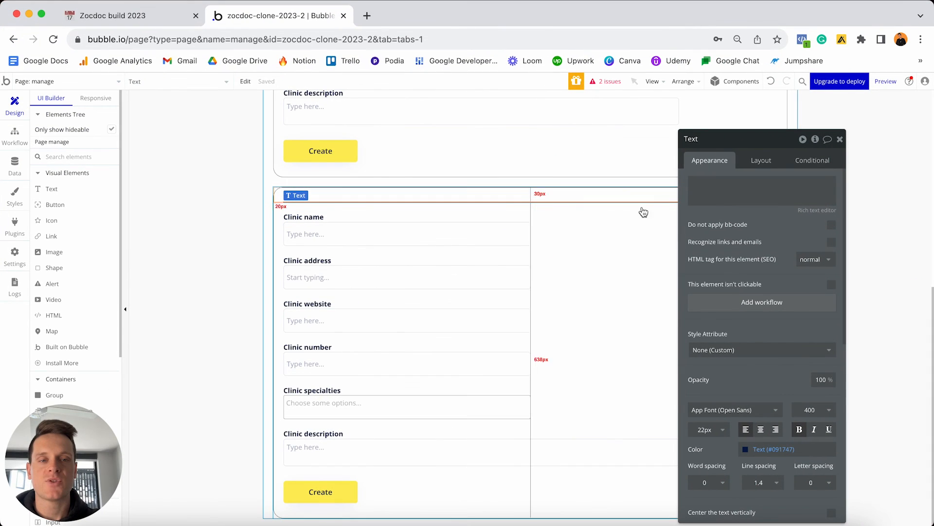
{"action": "left_click", "coordinate": [721, 184]}
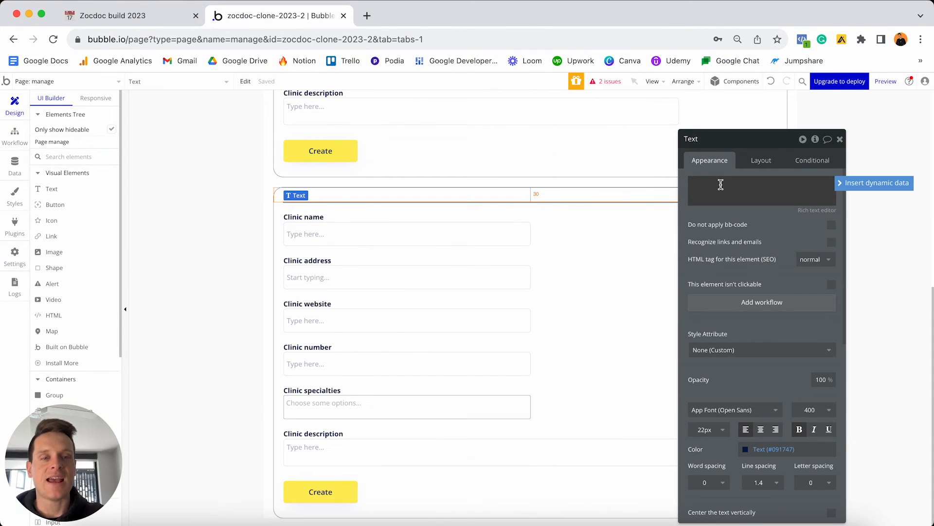
{"action": "type", "text": "[fa"}
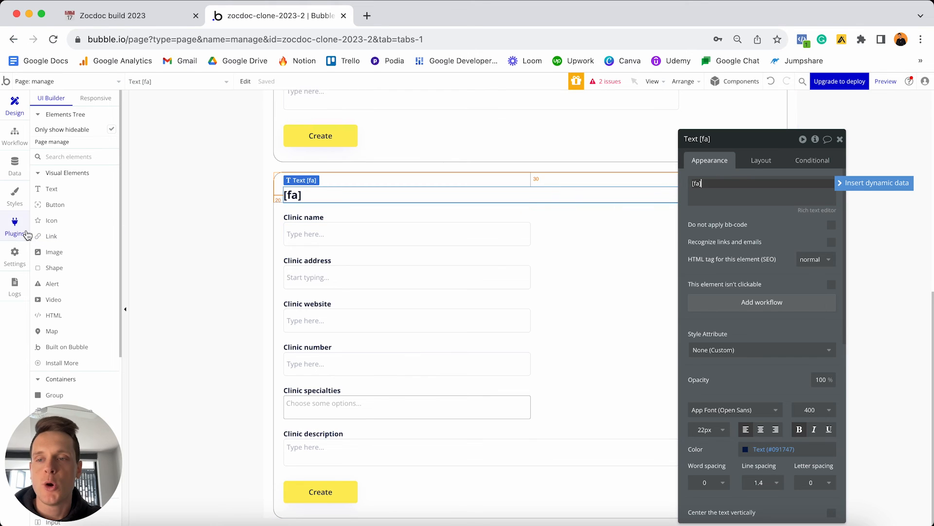
Add an fa-calendar Icon element above the Clinic name field.
{"action": "left_click_drag", "start_coordinate": [48, 220], "coordinate": [308, 217]}
{"action": "left_click", "coordinate": [791, 183]}
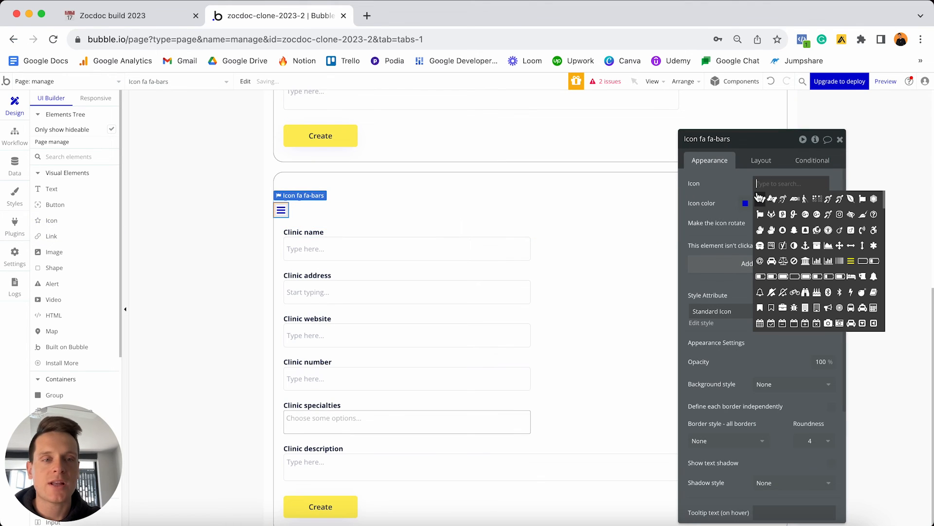
{"action": "type", "text": "calend"}
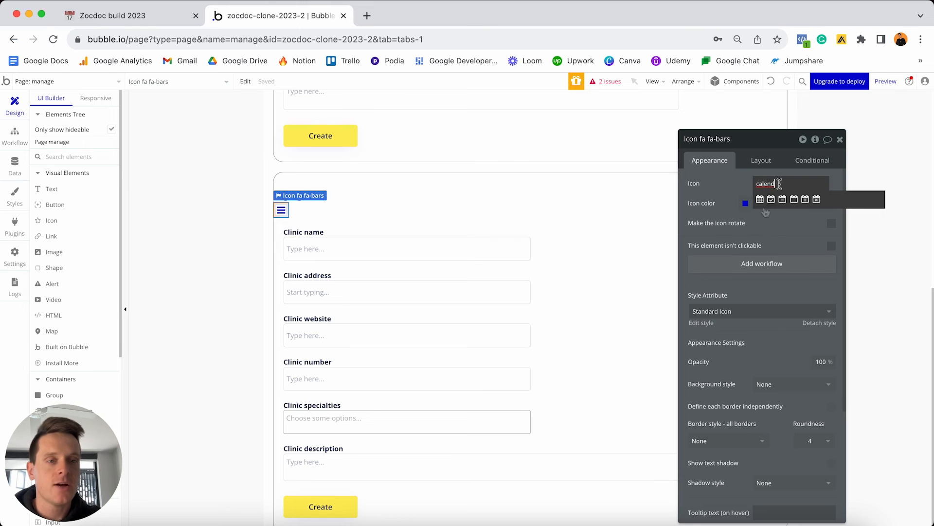
{"action": "left_click", "coordinate": [759, 200]}
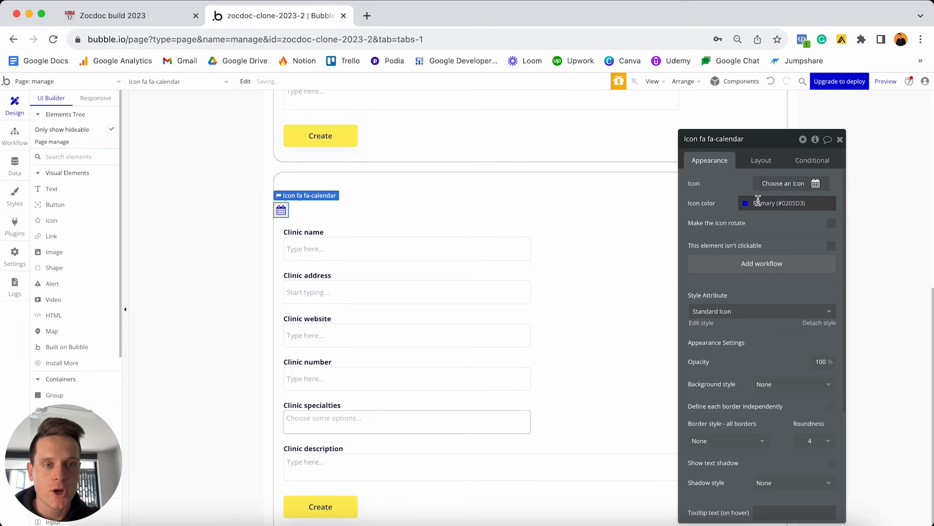
{"action": "left_click", "coordinate": [719, 140]}
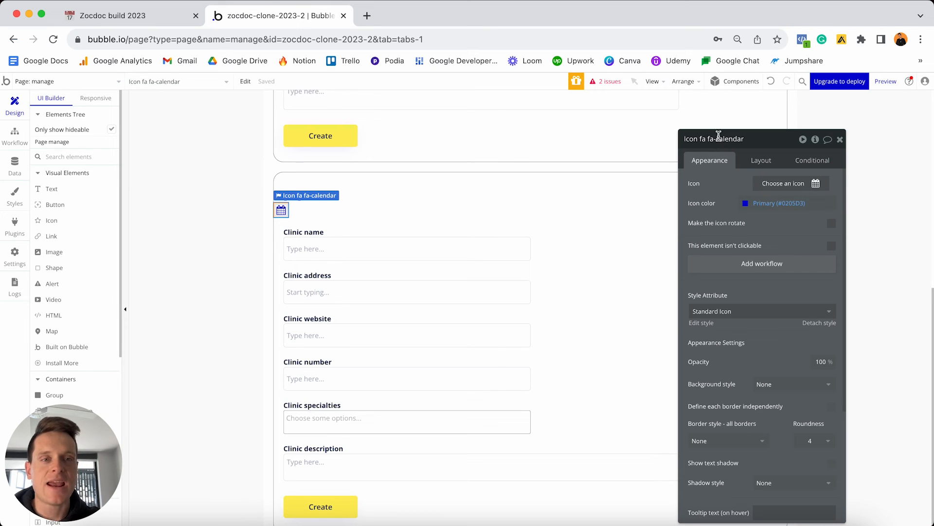
{"action": "left_click_drag", "start_coordinate": [716, 139], "coordinate": [746, 133]}
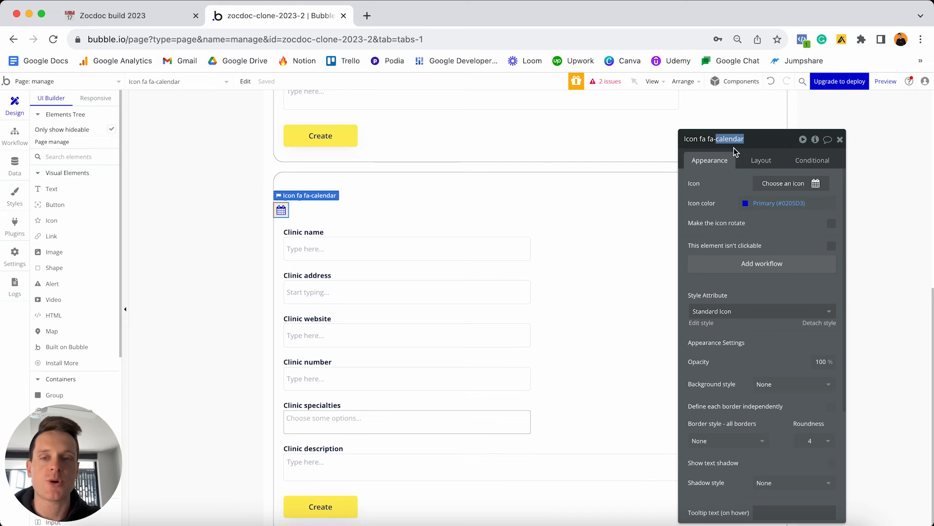
Delete the icon element and set the heading text to '[fa]calendar[/fa] Select your availability'.
{"action": "left_click", "coordinate": [283, 211]}
{"action": "key", "text": "Delete"}
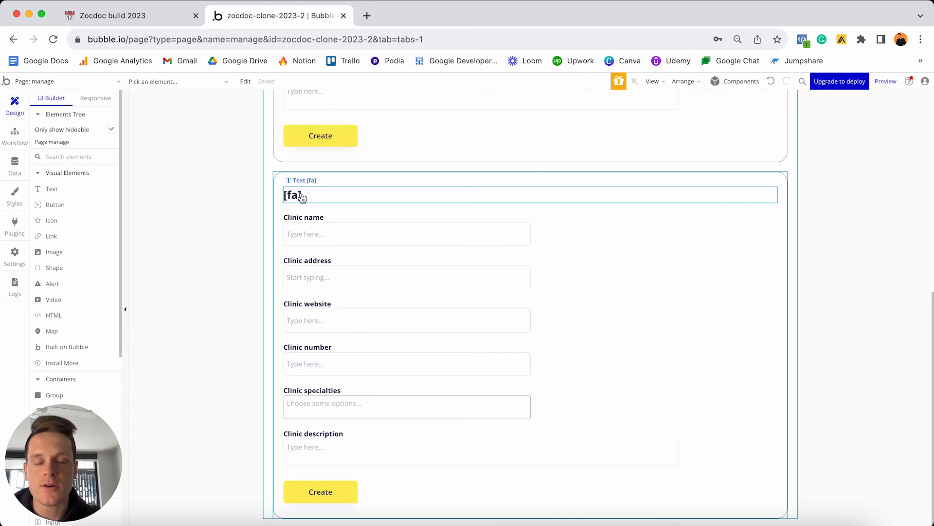
{"action": "left_click", "coordinate": [301, 196]}
{"action": "left_click", "coordinate": [706, 184]}
{"action": "type", "text": "calendar[/"}
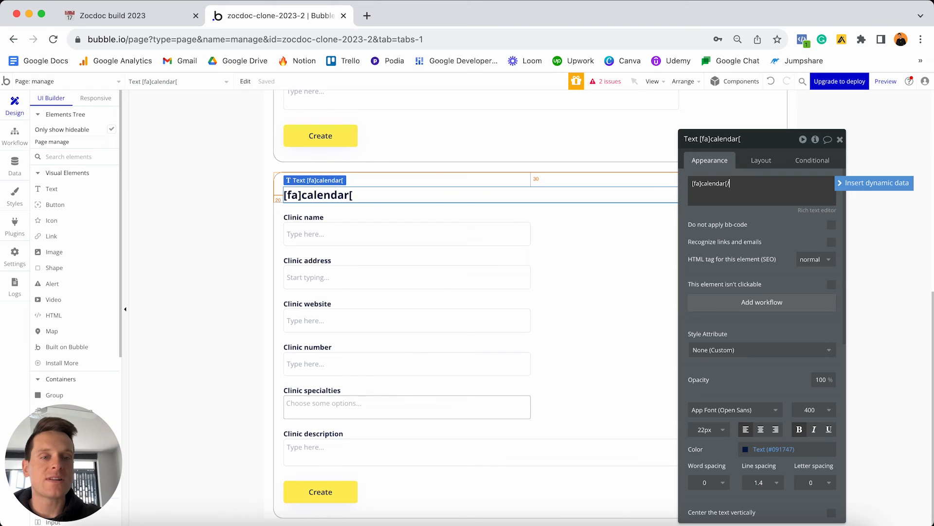
{"action": "type", "text": "fa"}
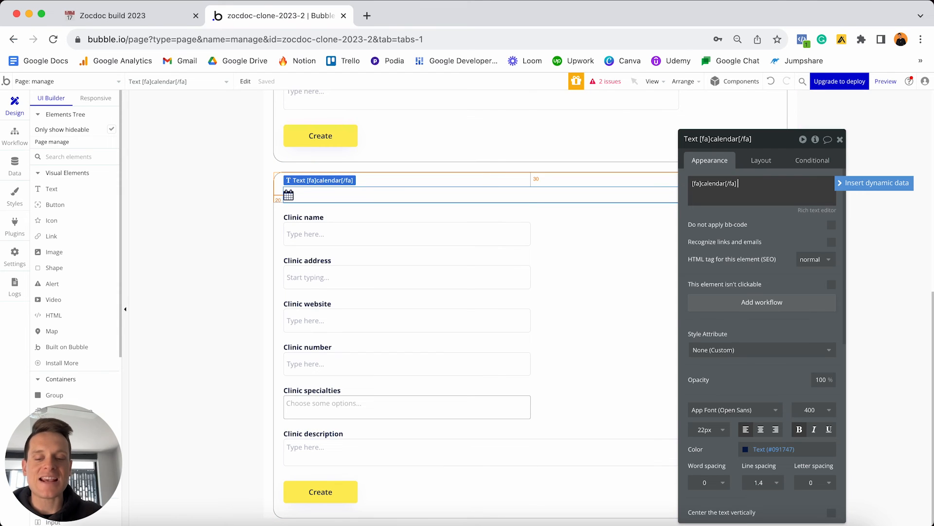
{"action": "type", "text": "Select y"}
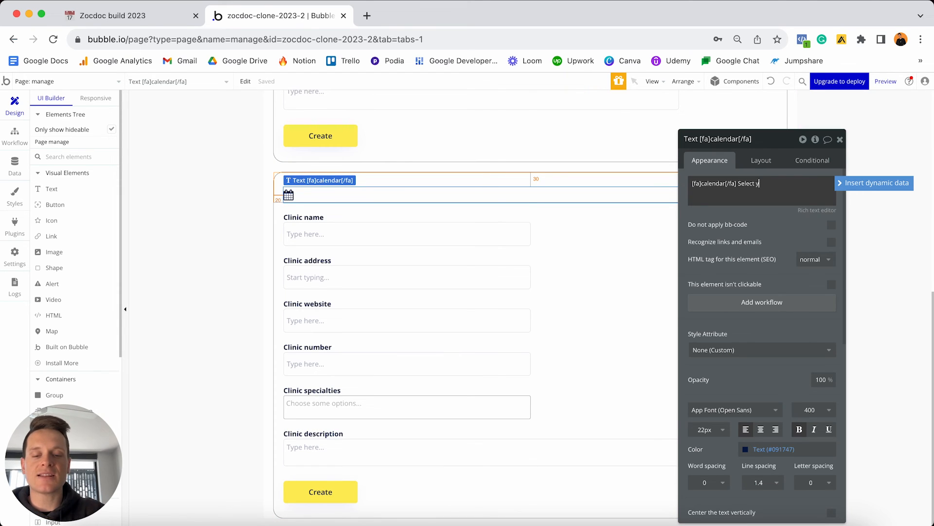
{"action": "type", "text": "our availabi"}
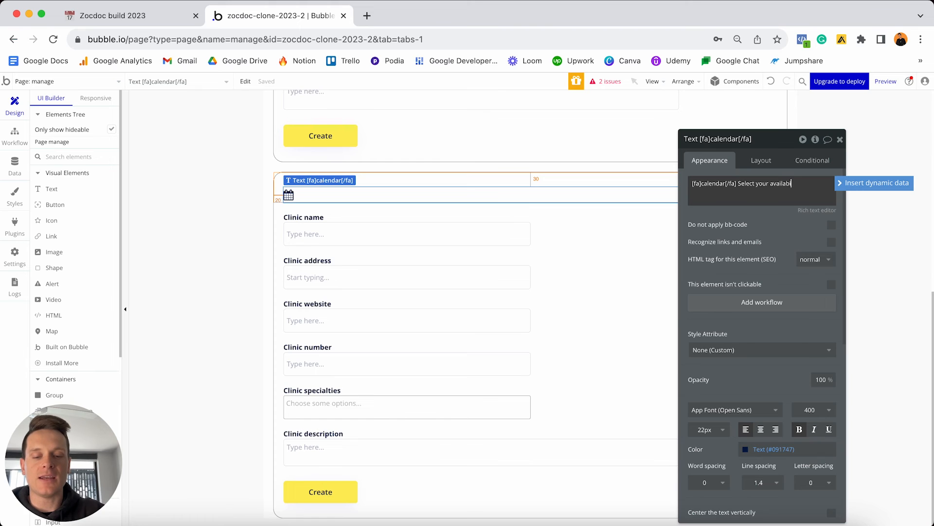
{"action": "type", "text": "lity"}
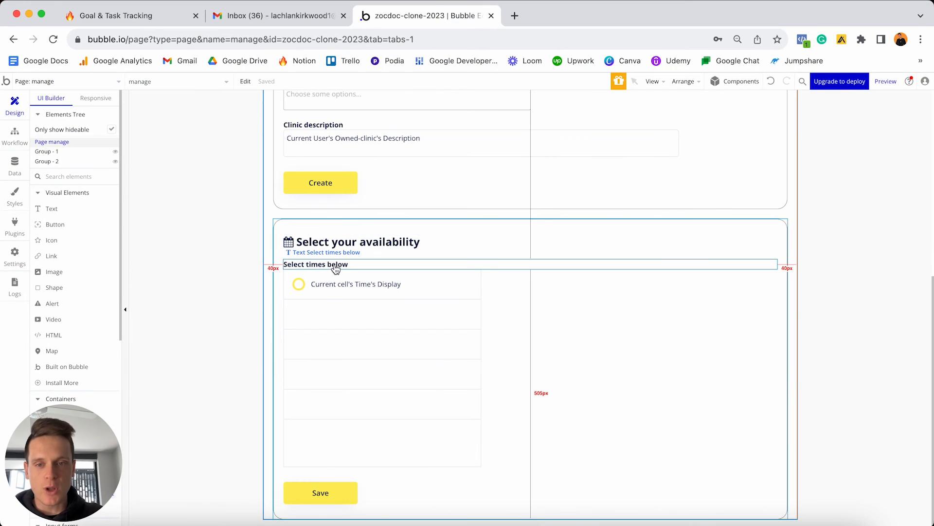
In the reference project, check RepeatingGroup Time's content type and inspect the Time option set.
{"action": "double_click", "coordinate": [394, 317]}
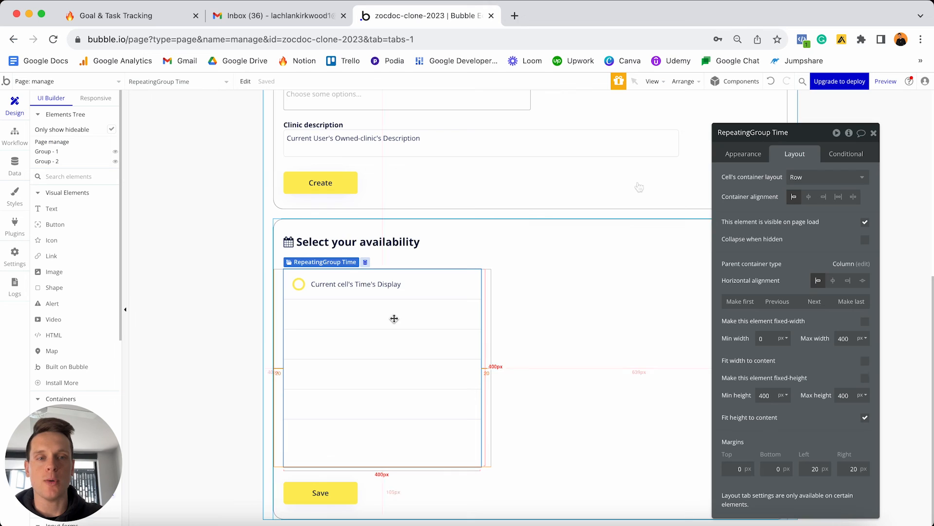
{"action": "left_click", "coordinate": [743, 154]}
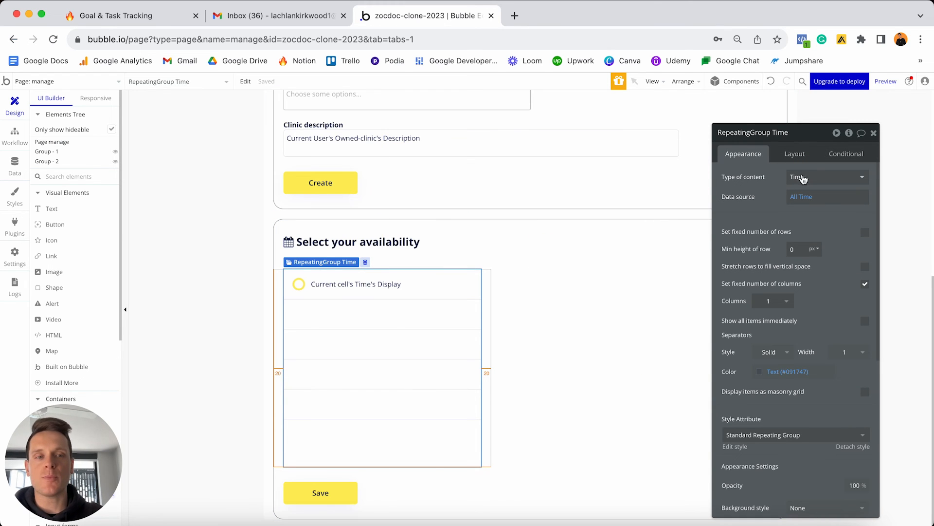
{"action": "left_click", "coordinate": [802, 179]}
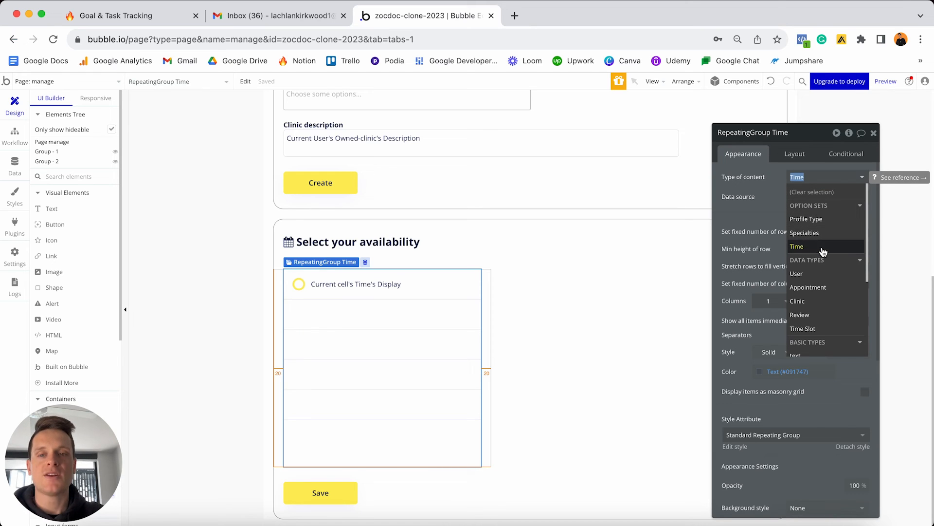
{"action": "left_click", "coordinate": [15, 163]}
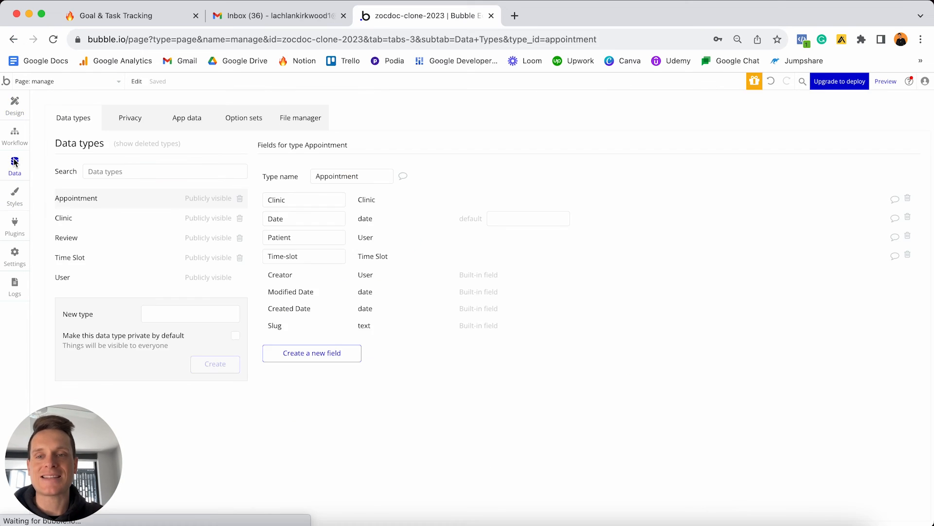
{"action": "left_click", "coordinate": [242, 121]}
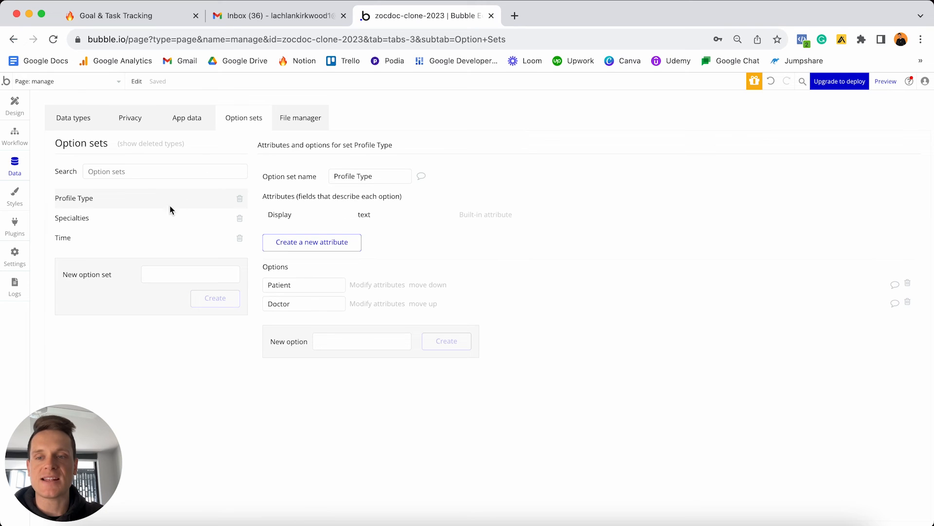
{"action": "left_click", "coordinate": [95, 243]}
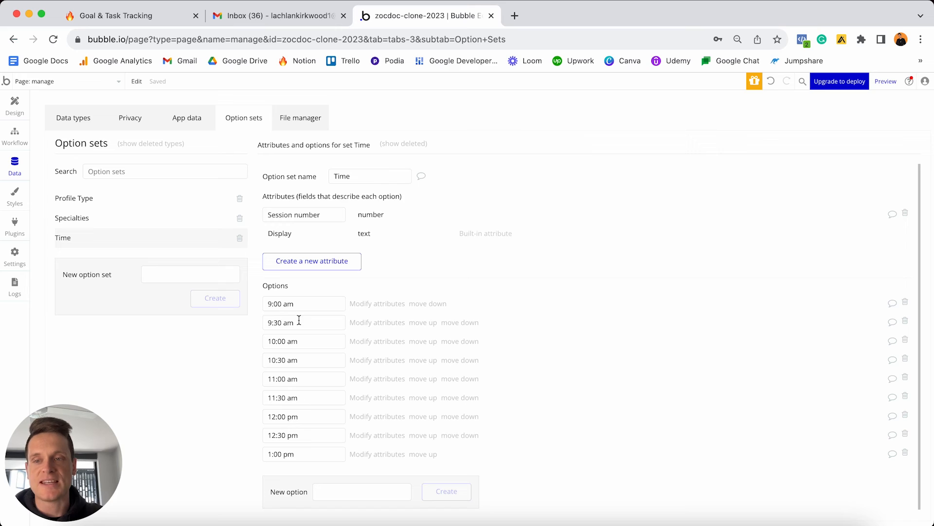
{"action": "key", "text": "ctrl+Up"}
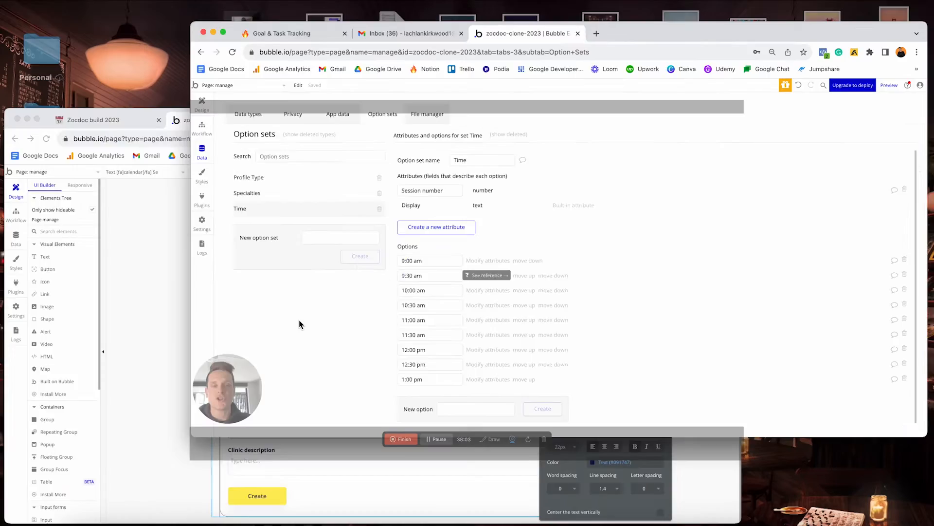
Delete the clinic name, address, website, number and specialties inputs and labels from the group.
{"action": "left_click", "coordinate": [296, 340]}
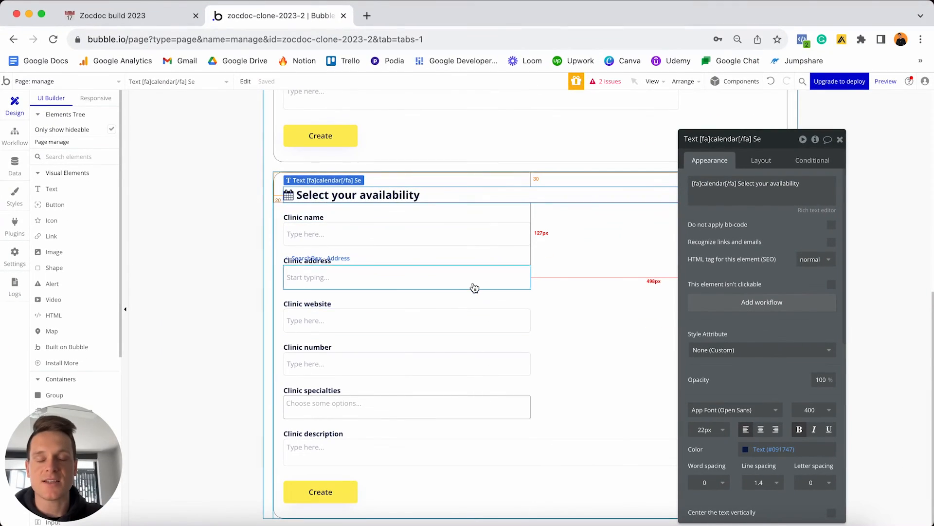
{"action": "left_click", "coordinate": [346, 239]}
{"action": "left_click", "coordinate": [329, 259], "text": "shift"}
{"action": "left_click", "coordinate": [328, 275], "text": "shift"}
{"action": "left_click", "coordinate": [322, 302], "text": "shift"}
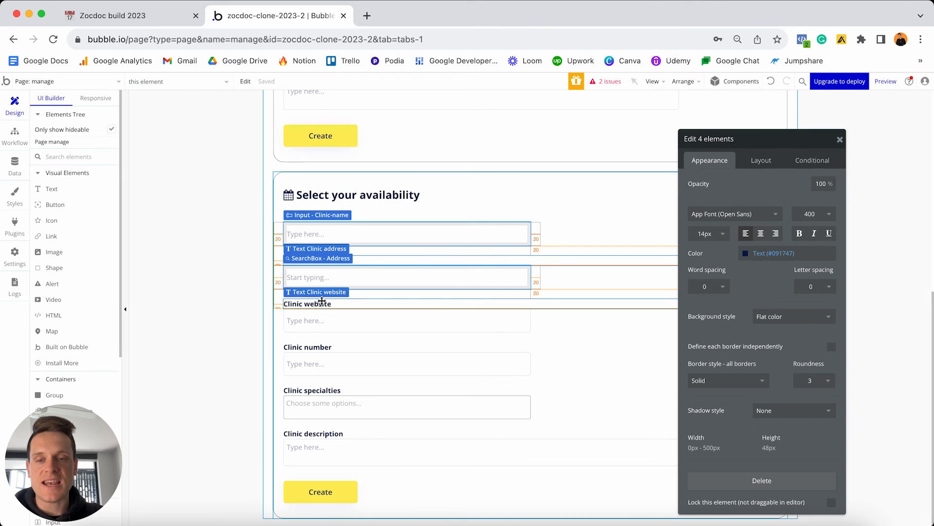
{"action": "left_click", "coordinate": [322, 320], "text": "shift"}
{"action": "left_click", "coordinate": [319, 347], "text": "shift"}
{"action": "left_click", "coordinate": [321, 365], "text": "shift"}
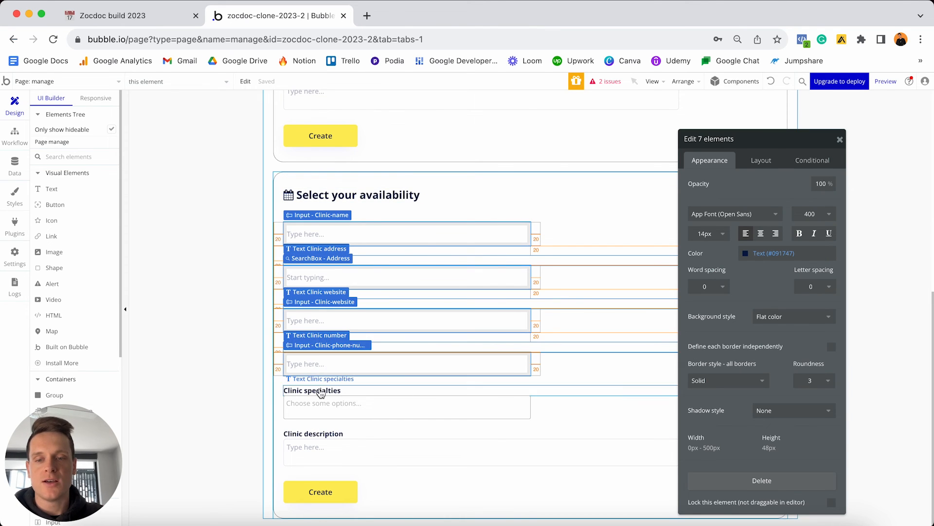
{"action": "left_click", "coordinate": [321, 392], "text": "shift"}
{"action": "left_click", "coordinate": [317, 411], "text": "shift"}
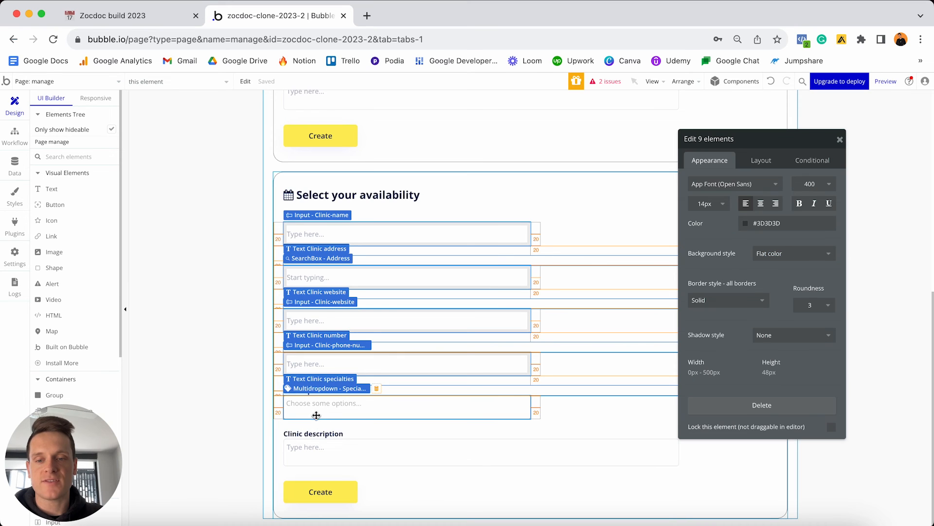
{"action": "key", "text": "Delete"}
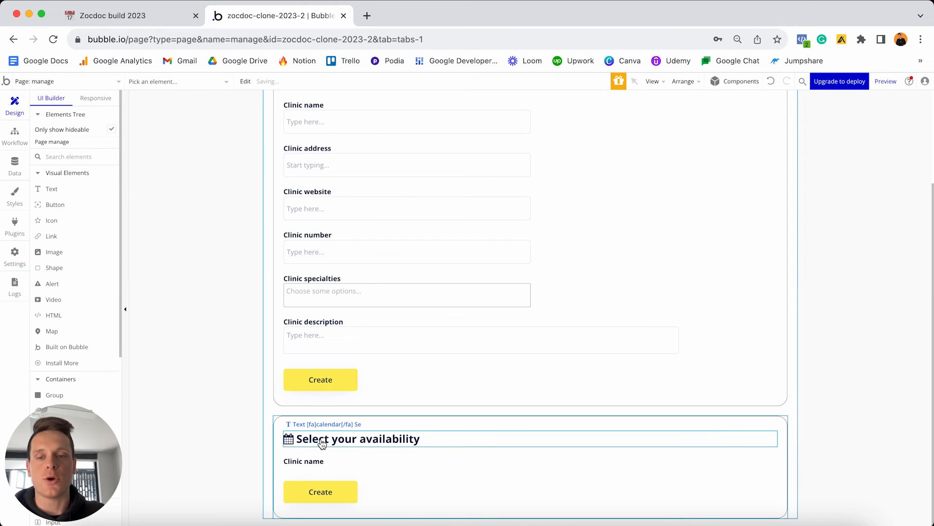
Change the remaining Clinic name label's text to 'Select times below'.
{"action": "double_click", "coordinate": [314, 461]}
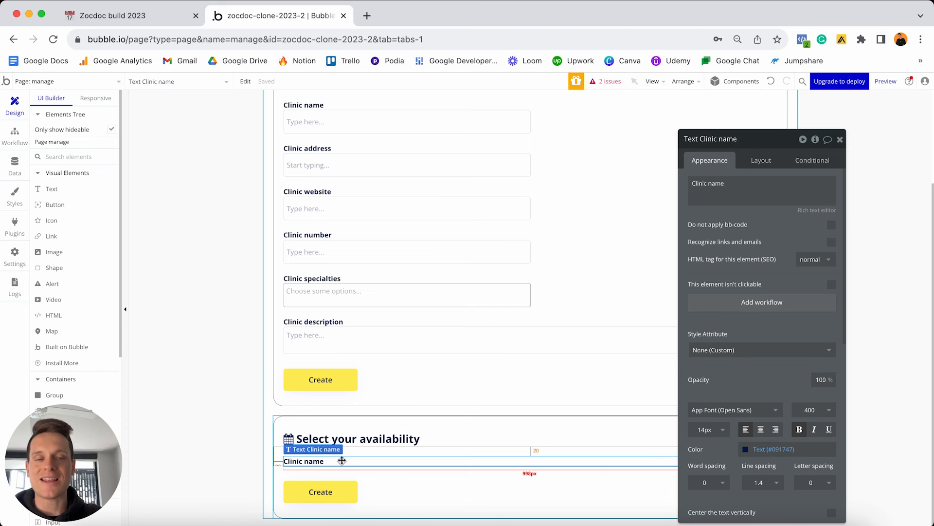
{"action": "left_click", "coordinate": [745, 194]}
{"action": "key", "text": "ctrl+a"}
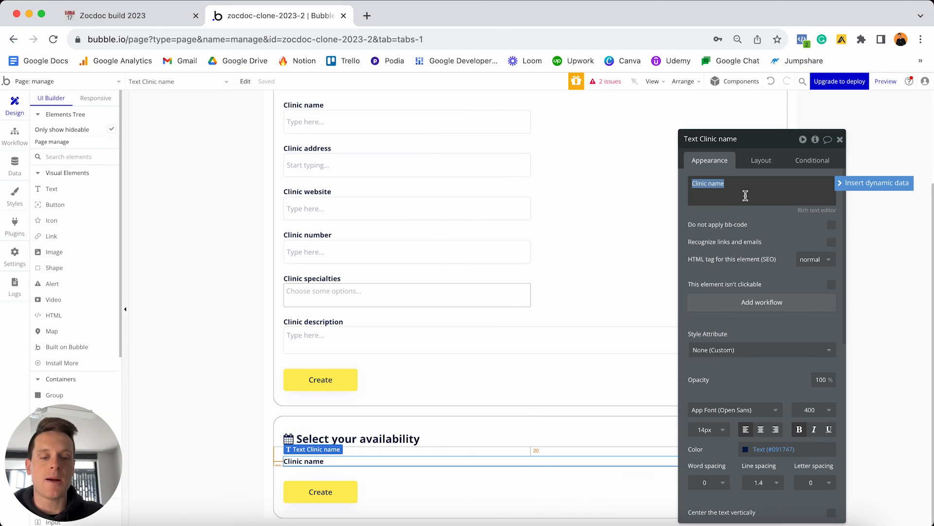
{"action": "type", "text": "S"}
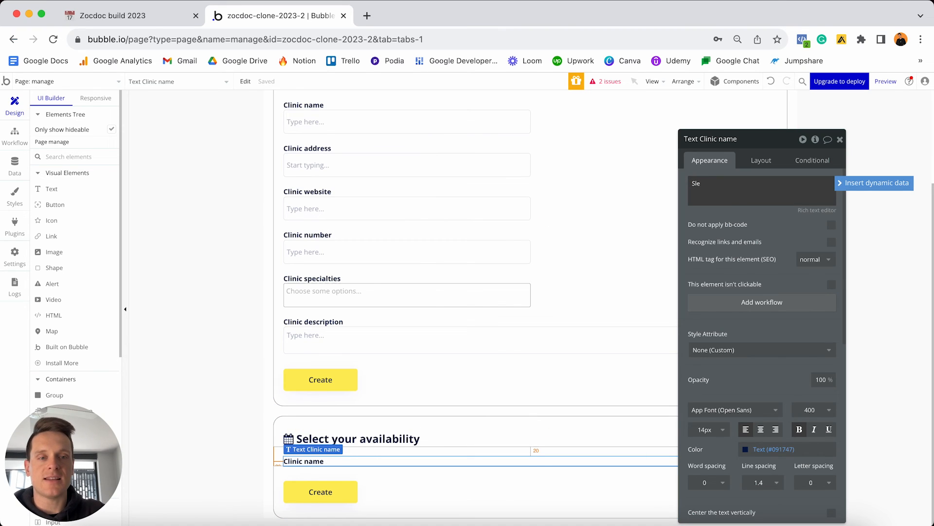
{"action": "type", "text": "elect times below"}
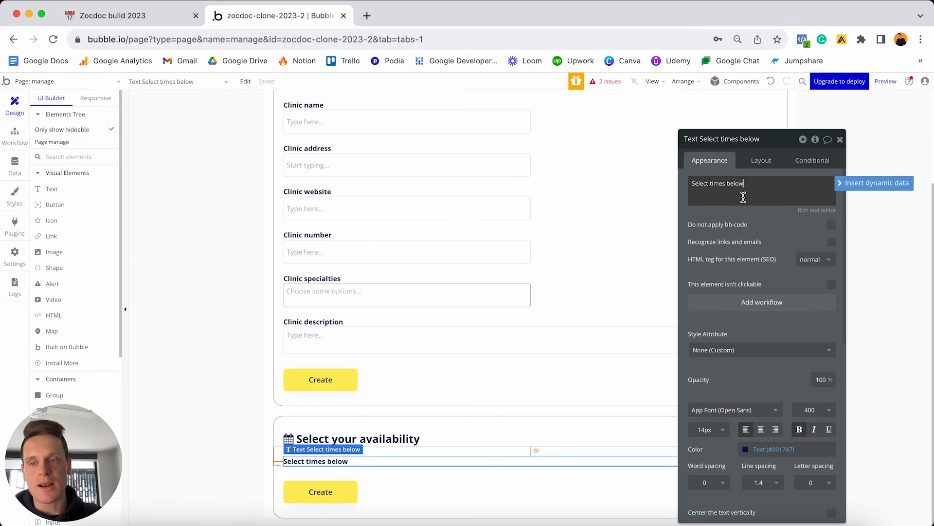
{"action": "scroll", "coordinate": [87, 235], "scroll_direction": "down", "scroll_amount": 2}
{"action": "scroll", "coordinate": [83, 234], "scroll_direction": "down", "scroll_amount": 3}
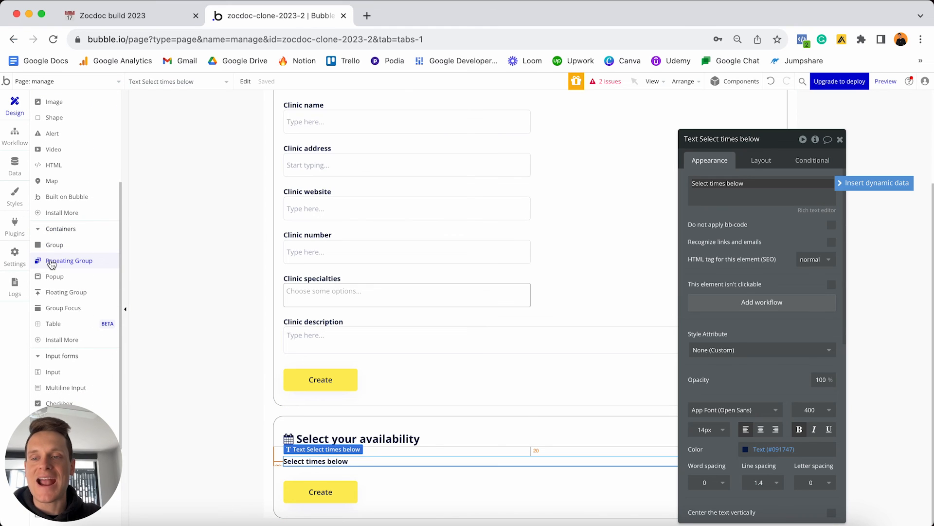
Add a Repeating Group below the heading with Time content from All Times, rows not fixed.
{"action": "left_click", "coordinate": [68, 261]}
{"action": "left_click", "coordinate": [326, 466]}
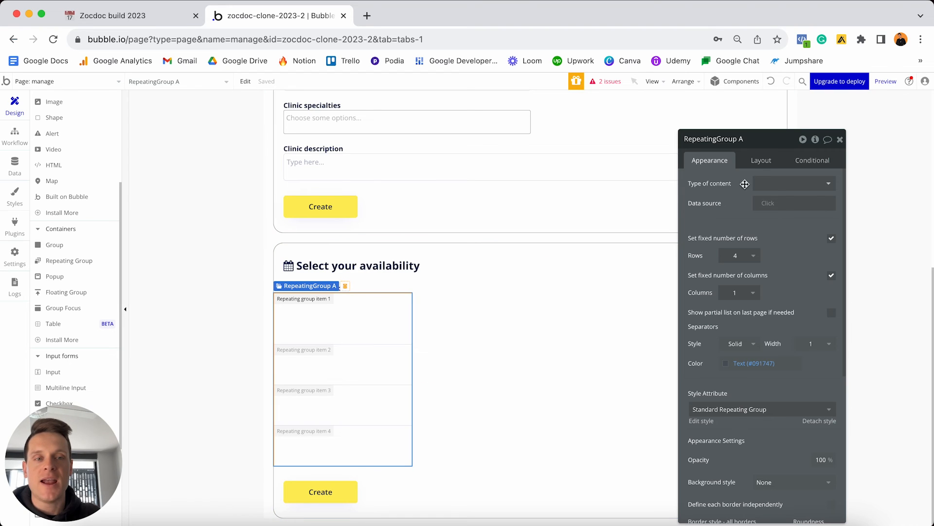
{"action": "left_click", "coordinate": [771, 183]}
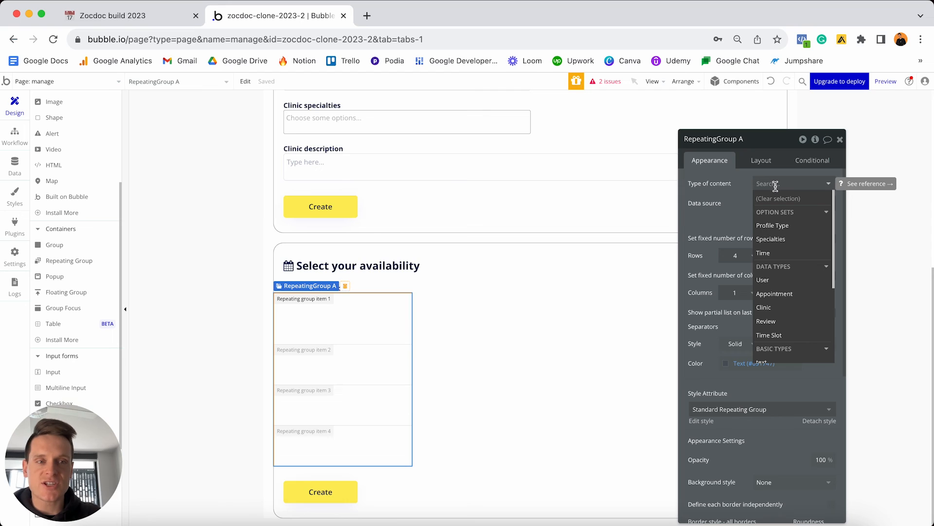
{"action": "left_click", "coordinate": [760, 254]}
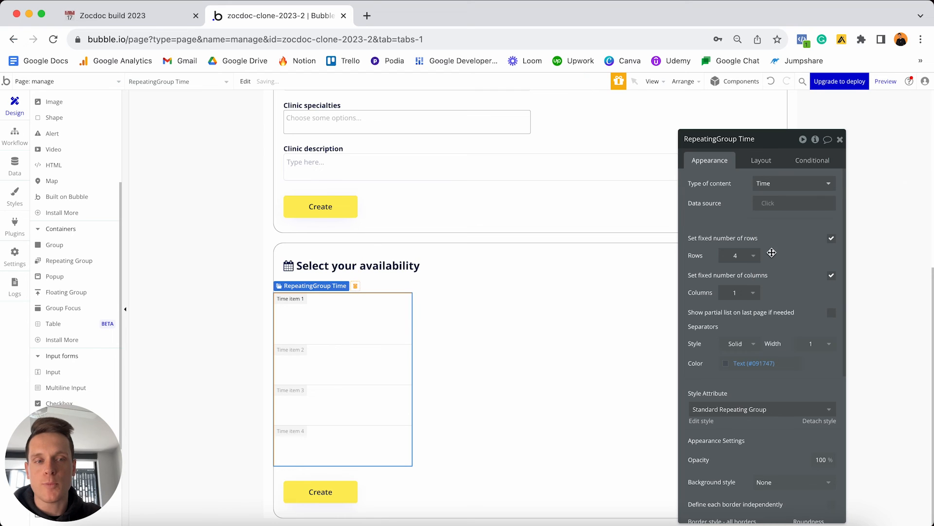
{"action": "left_click", "coordinate": [768, 205]}
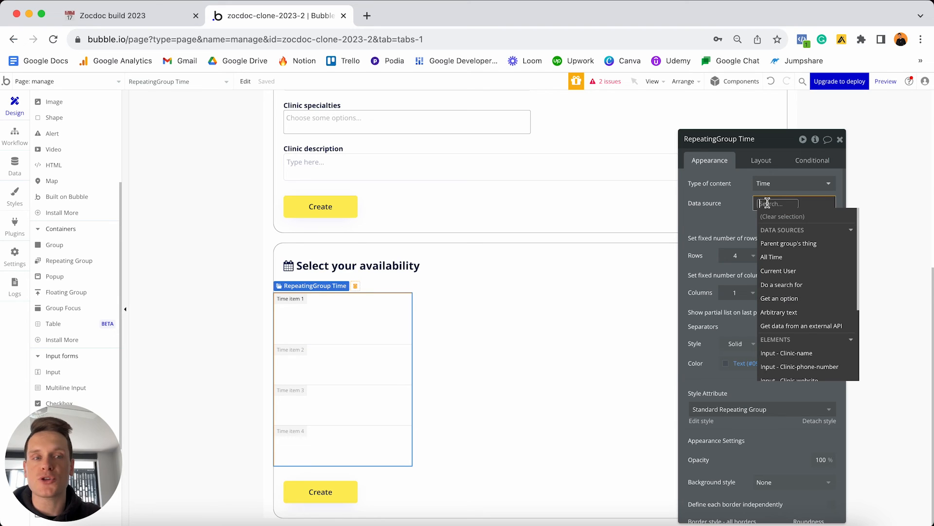
{"action": "left_click", "coordinate": [783, 257]}
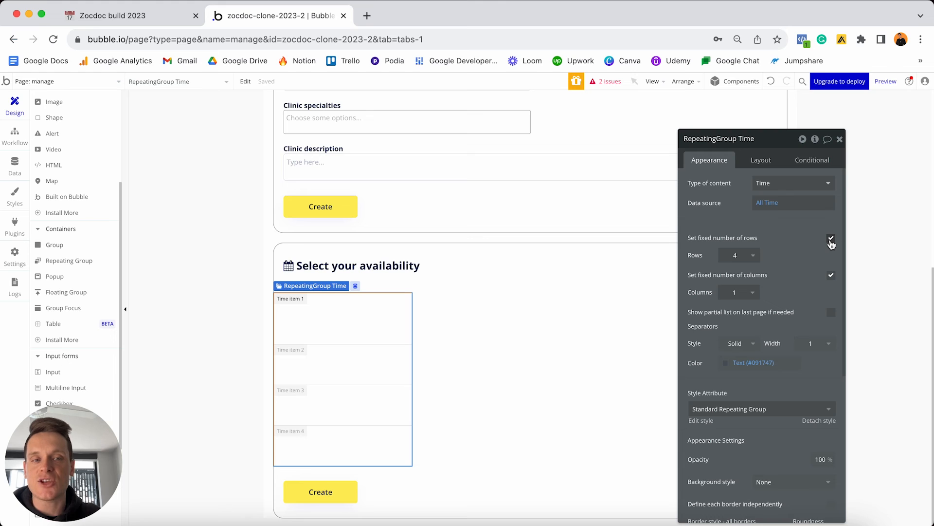
{"action": "left_click", "coordinate": [832, 238]}
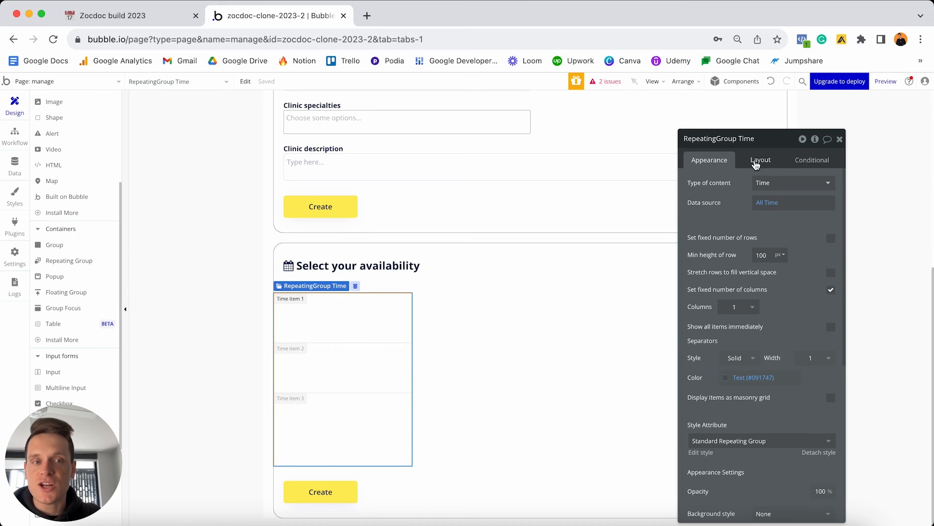
Set the Time list's cell layout to Row with flexible width, min 0 and max 300 px.
{"action": "left_click", "coordinate": [755, 161]}
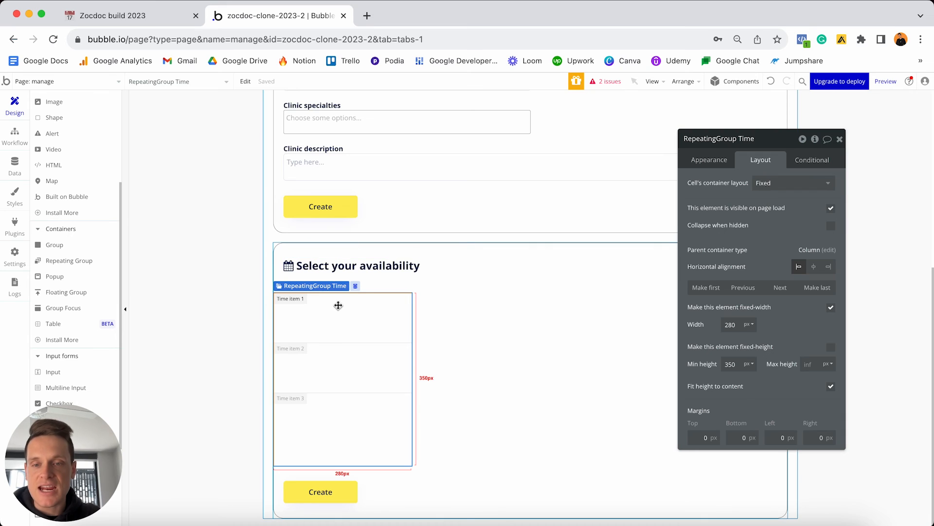
{"action": "left_click", "coordinate": [781, 183]}
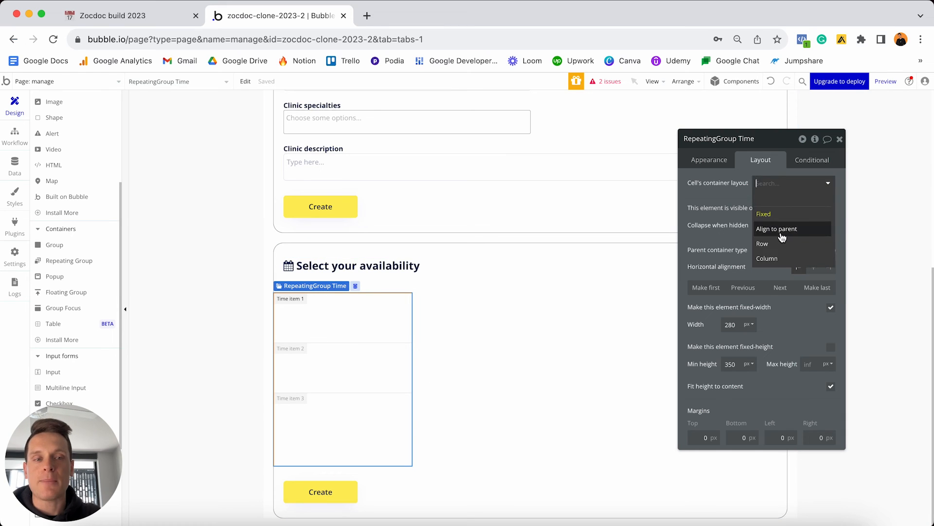
{"action": "left_click", "coordinate": [779, 244]}
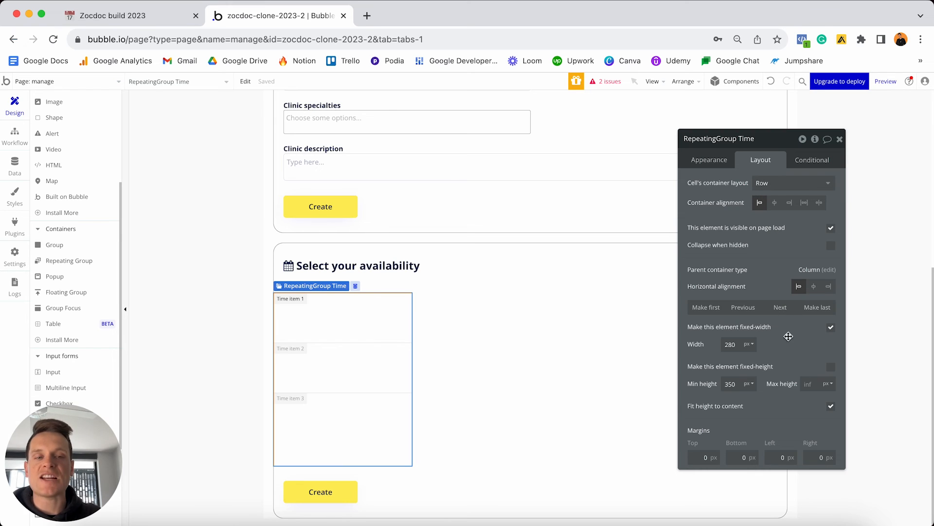
{"action": "left_click", "coordinate": [832, 328]}
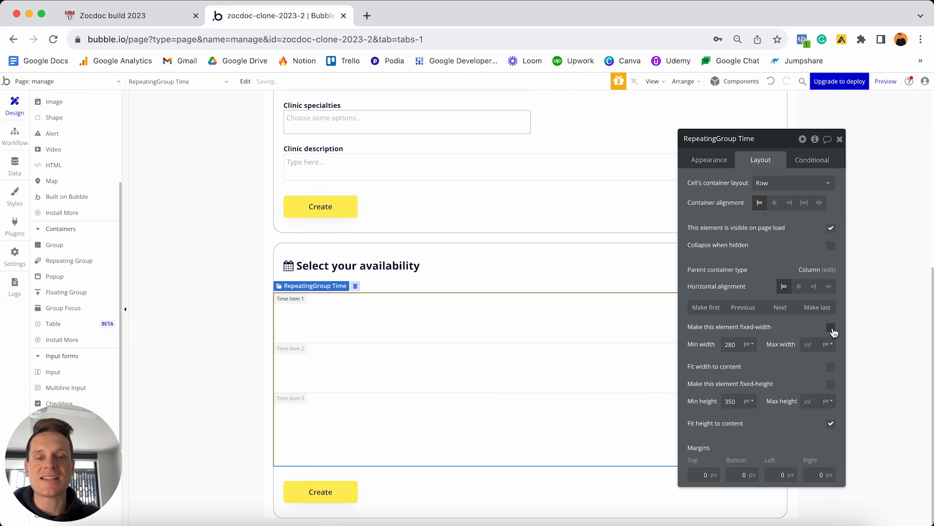
{"action": "left_click", "coordinate": [737, 344]}
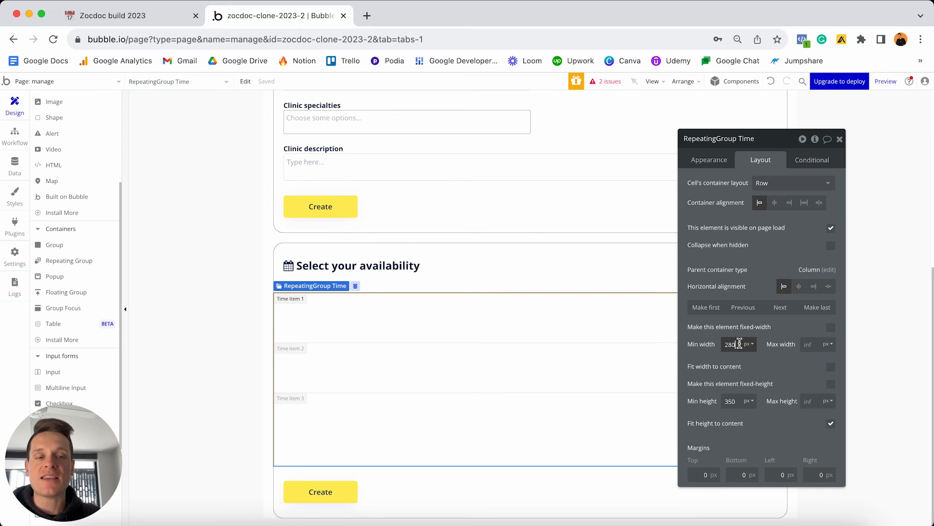
{"action": "type", "text": "0"}
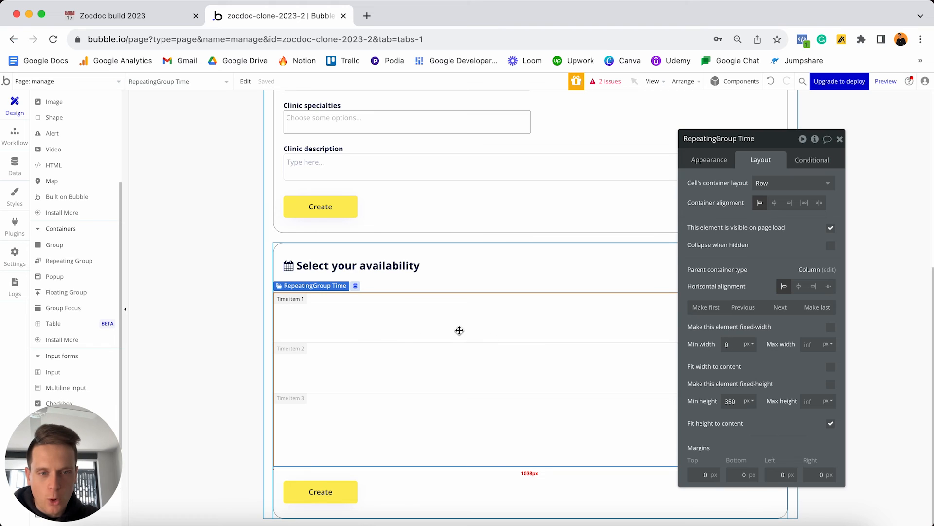
{"action": "left_click", "coordinate": [812, 344]}
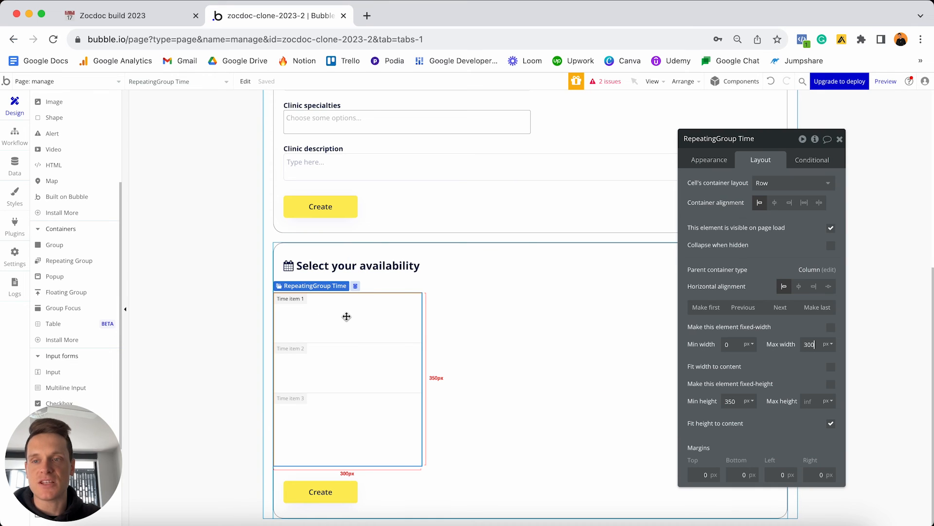
{"action": "scroll", "coordinate": [88, 298], "scroll_direction": "up", "scroll_amount": 5}
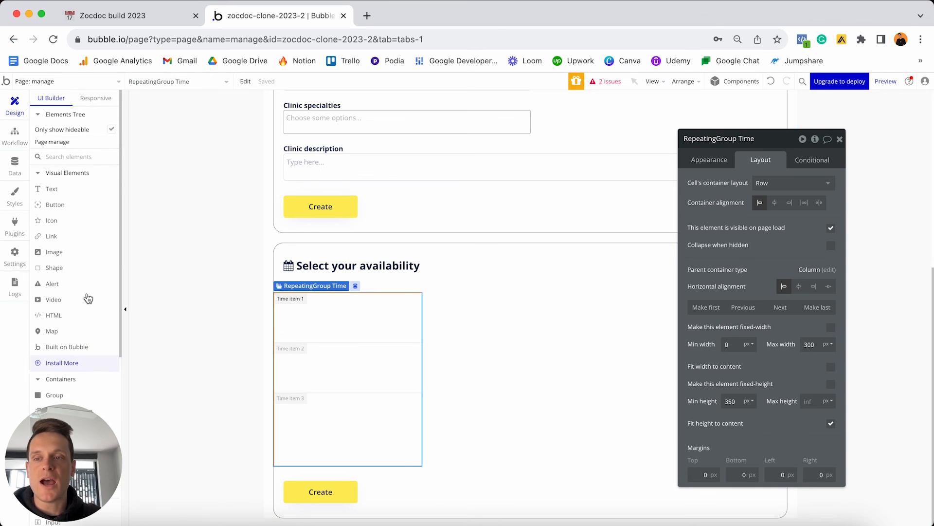
Place an fa-circle-o icon in the Time list's first cell and colour it #FEEE5A.
{"action": "left_click", "coordinate": [52, 223]}
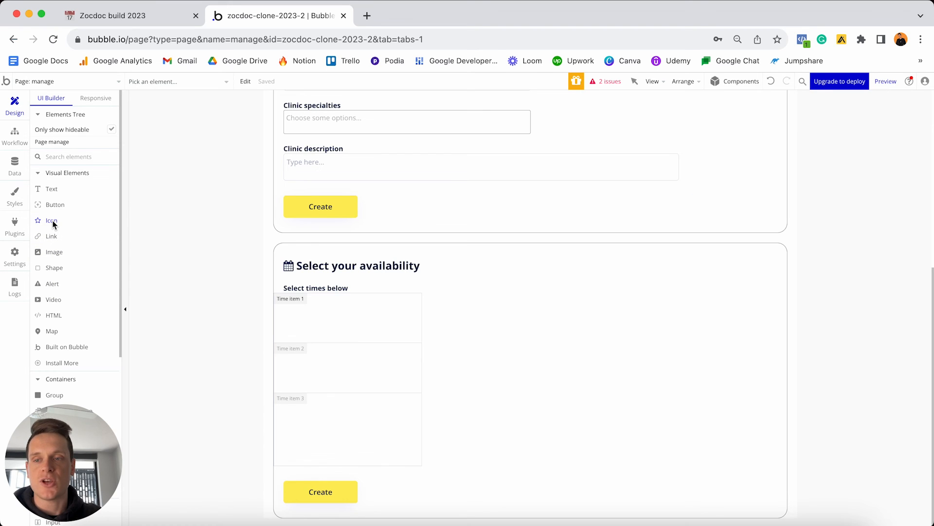
{"action": "left_click", "coordinate": [295, 313]}
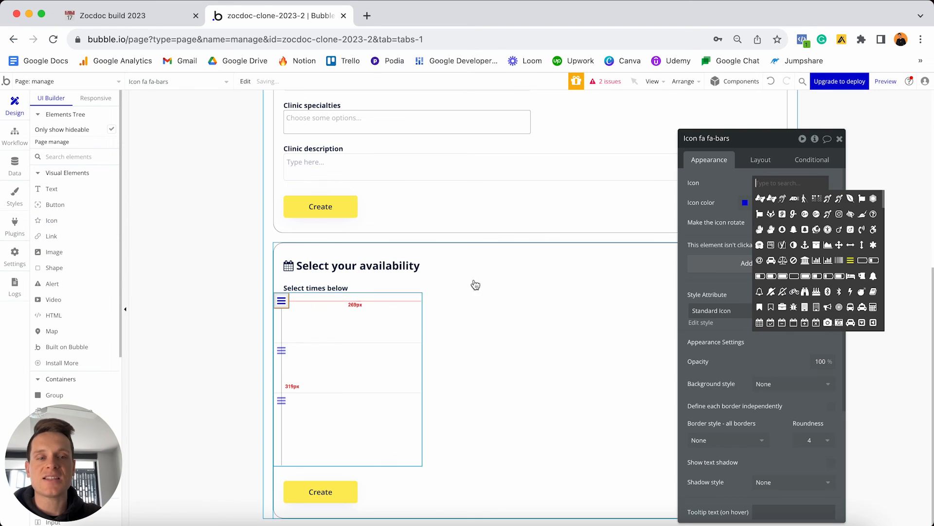
{"action": "type", "text": "circle"}
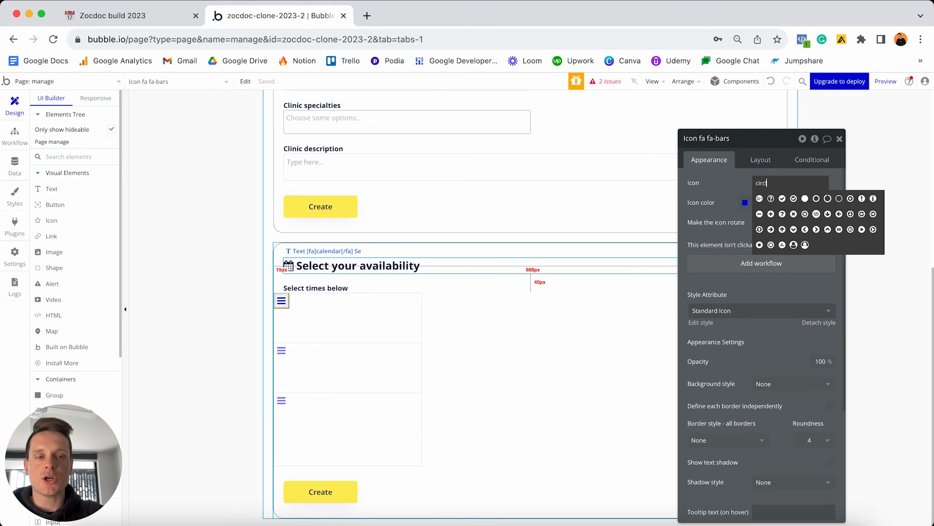
{"action": "left_click", "coordinate": [817, 199]}
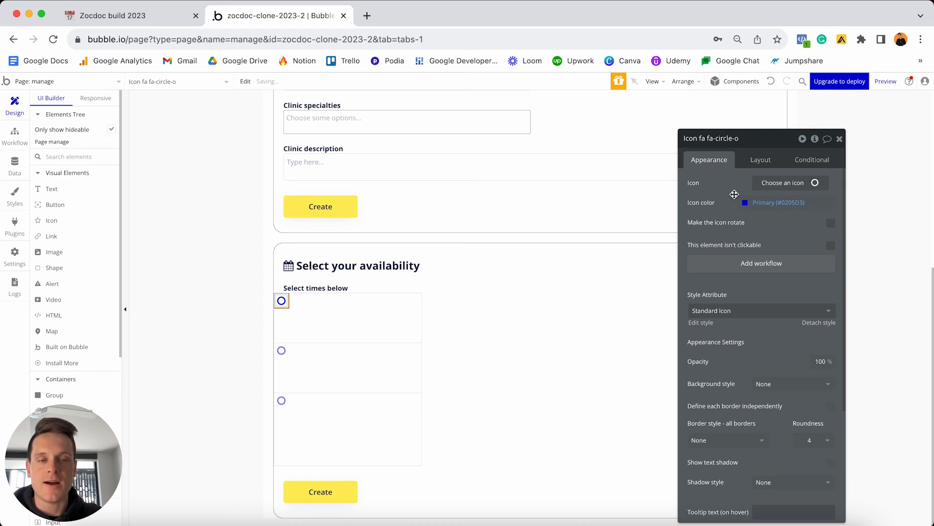
{"action": "left_click", "coordinate": [784, 201]}
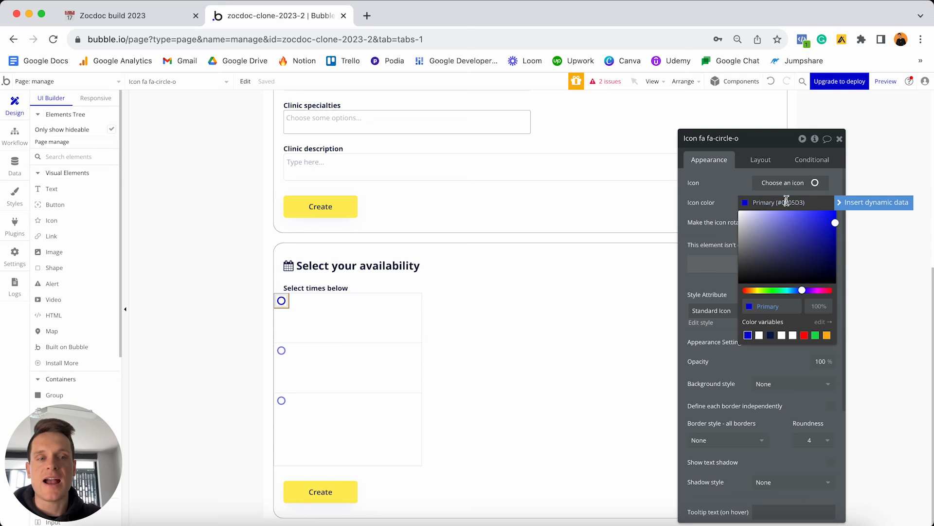
{"action": "double_click", "coordinate": [782, 306]}
{"action": "type", "text": "#FEEE5A"}
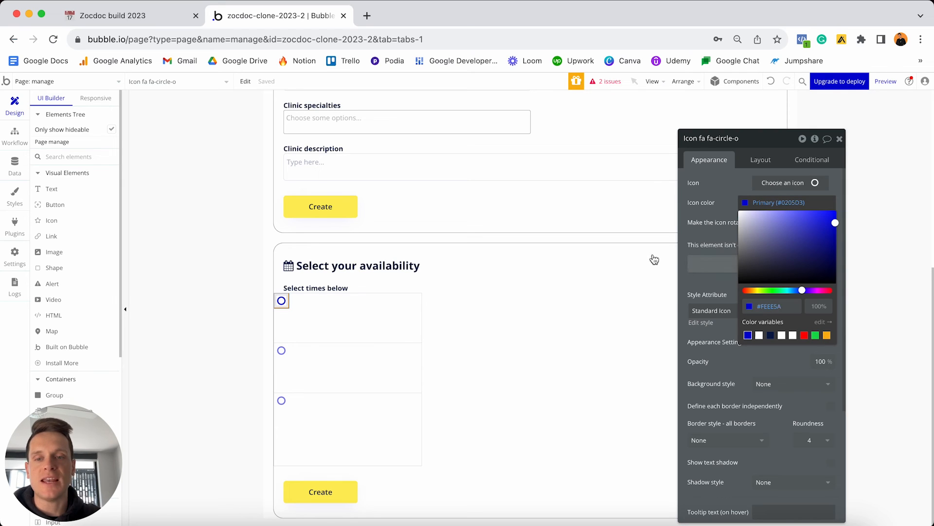
{"action": "left_click", "coordinate": [781, 306]}
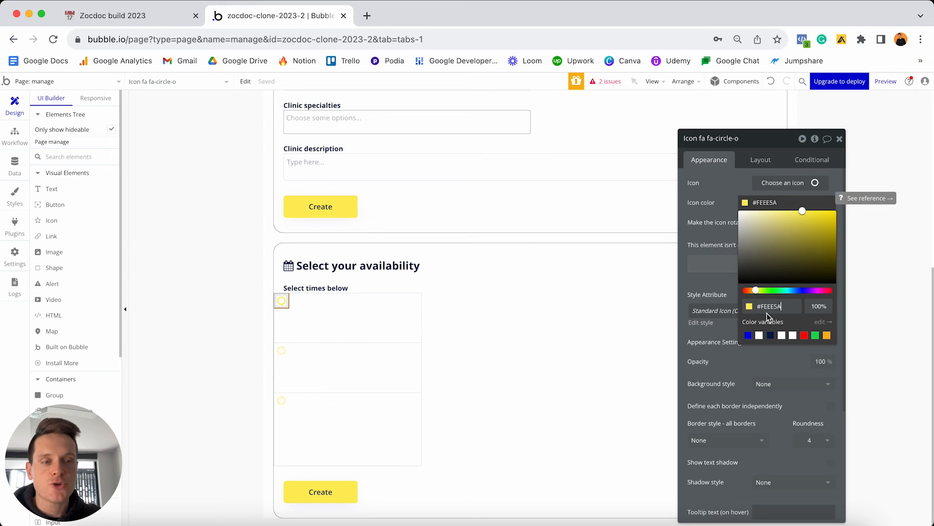
{"action": "triple_click", "coordinate": [786, 309]}
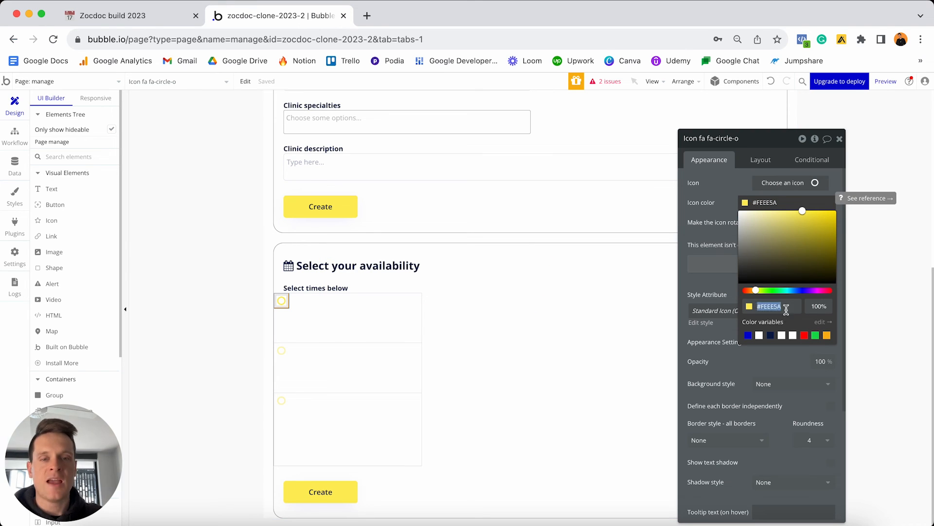
{"action": "left_click", "coordinate": [717, 196]}
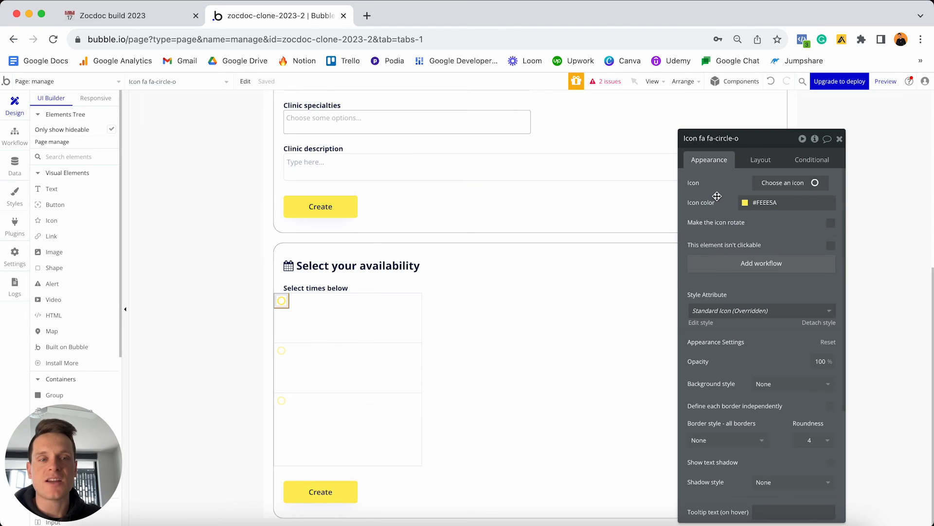
{"action": "left_click", "coordinate": [757, 161]}
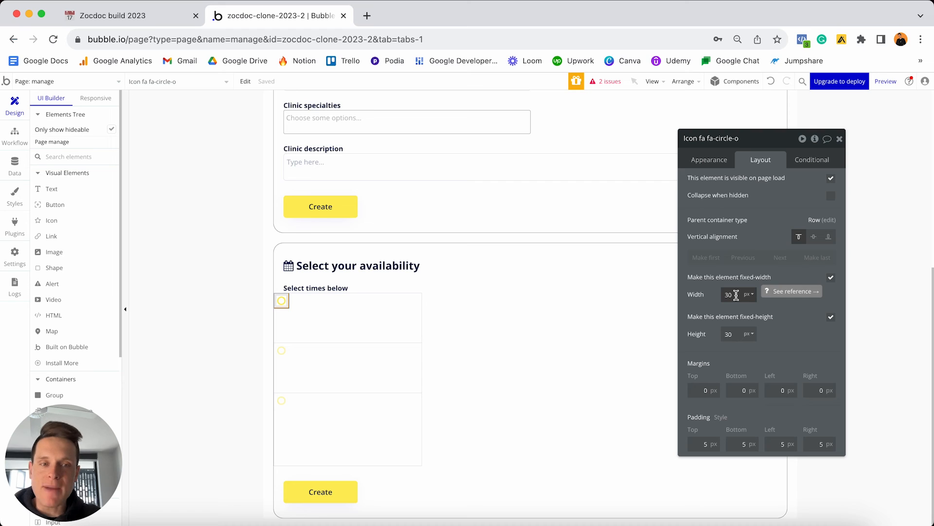
Size the circle icon 40 × 40 px, centre it vertically, with 10 px top, bottom, left margins.
{"action": "left_click", "coordinate": [736, 295]}
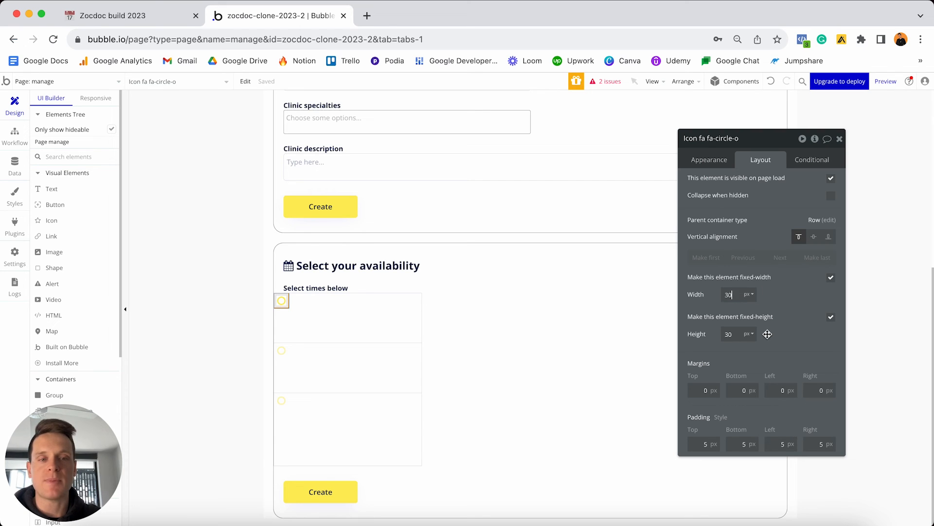
{"action": "type", "text": "30"}
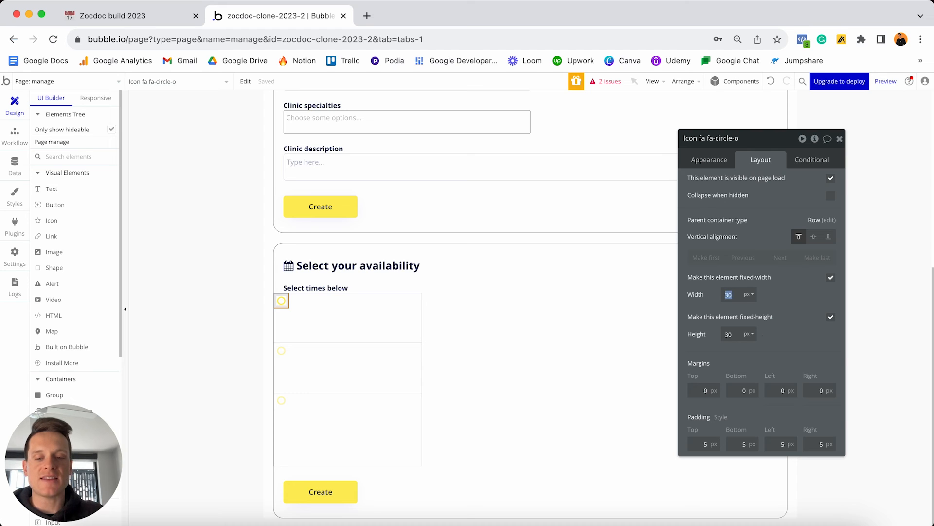
{"action": "left_click", "coordinate": [729, 334]}
{"action": "type", "text": "40"}
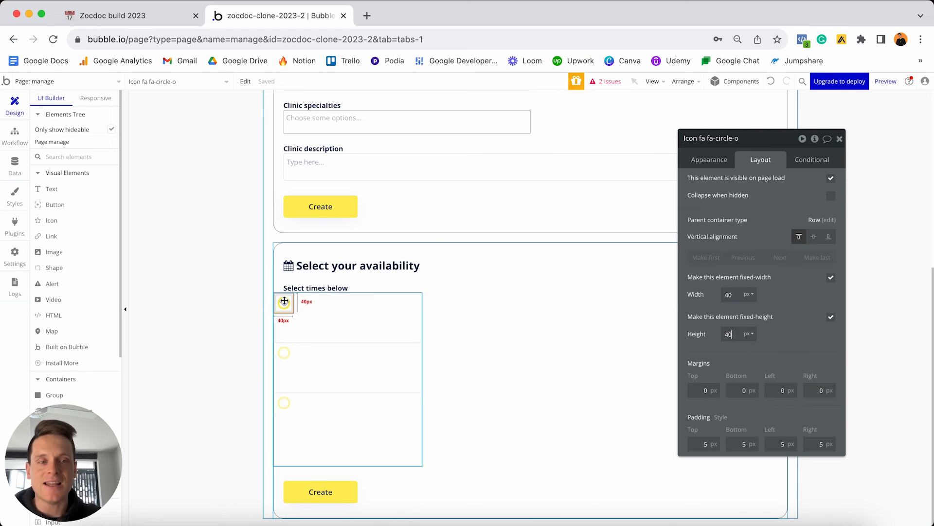
{"action": "left_click", "coordinate": [814, 237]}
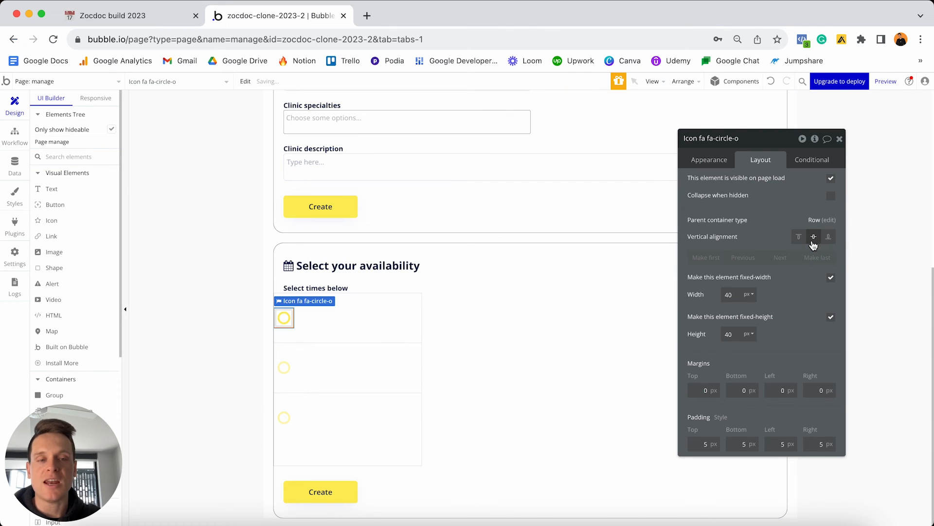
{"action": "left_click", "coordinate": [695, 390]}
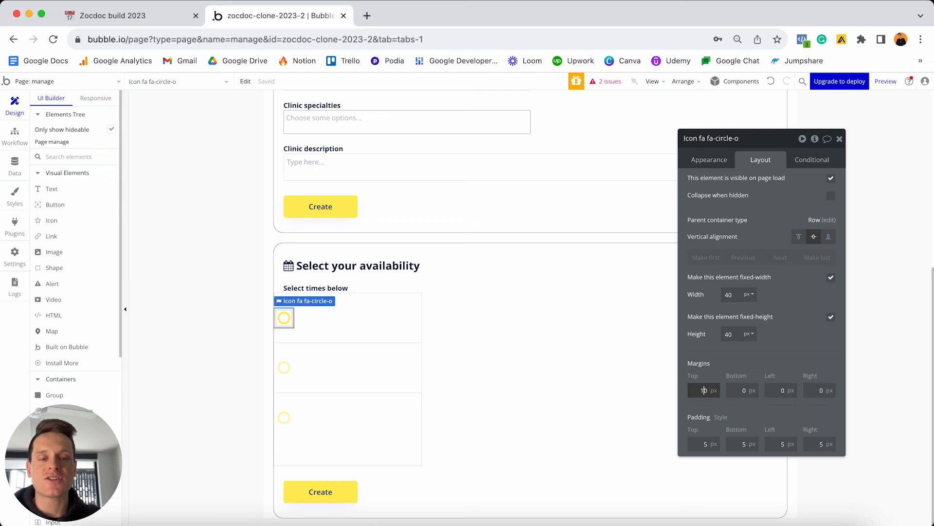
{"action": "left_click", "coordinate": [734, 391]}
{"action": "type", "text": "1"}
{"action": "left_click", "coordinate": [770, 392]}
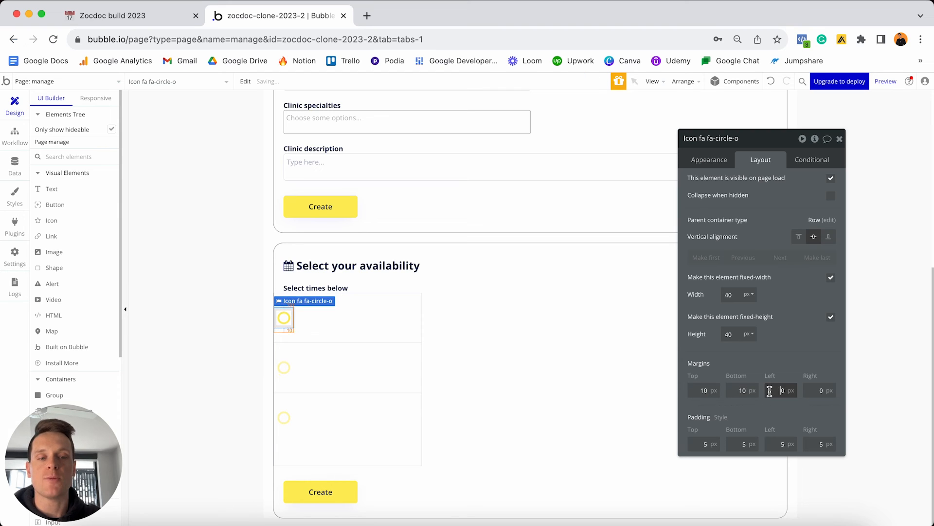
{"action": "left_click", "coordinate": [818, 390]}
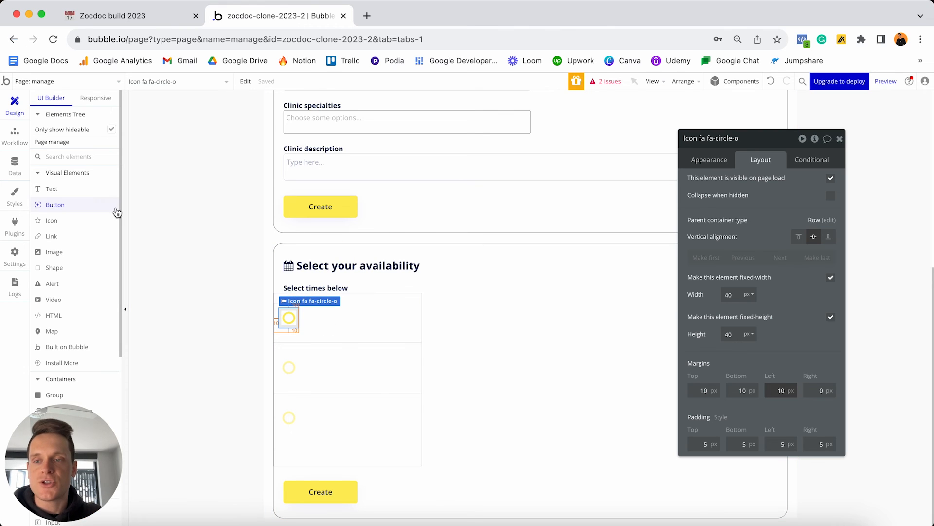
Add a text element in the first availability row showing Current cell's Time's Display.
{"action": "left_click", "coordinate": [52, 188]}
{"action": "left_click", "coordinate": [322, 320]}
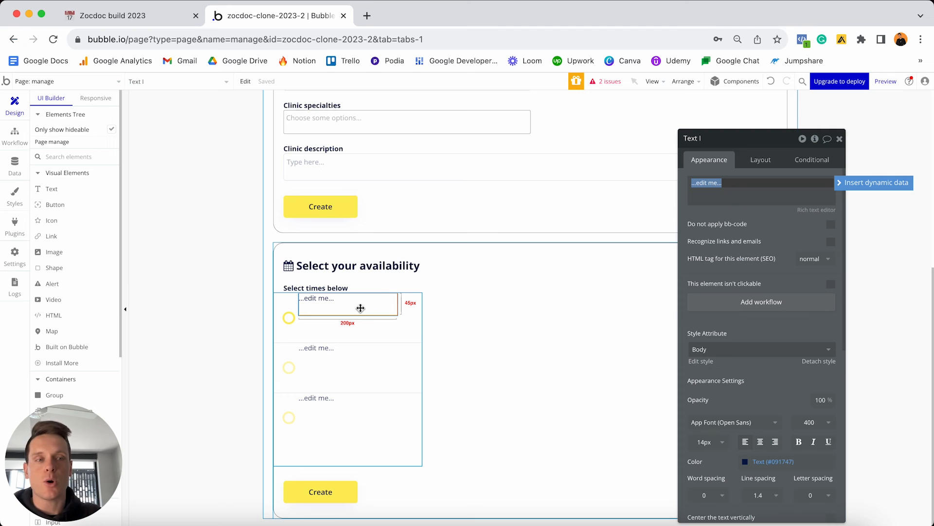
{"action": "left_click", "coordinate": [857, 183]}
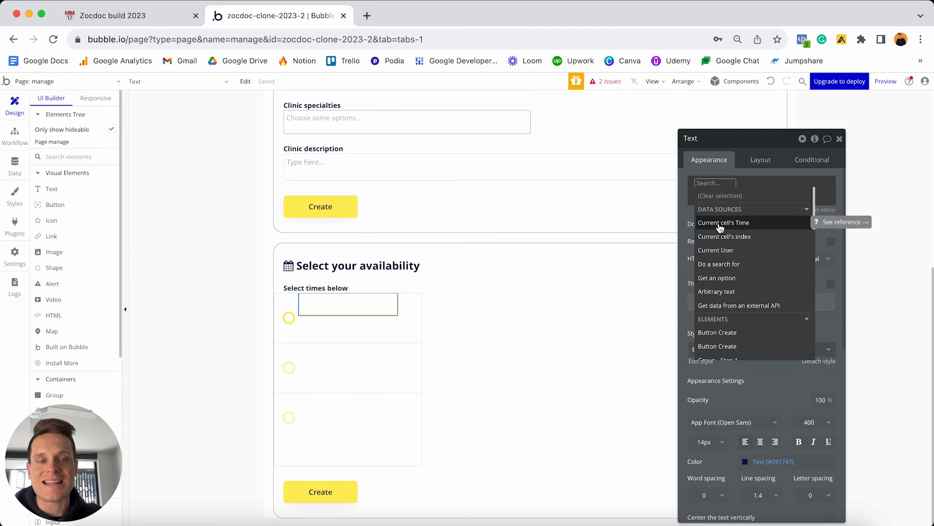
{"action": "left_click", "coordinate": [743, 225]}
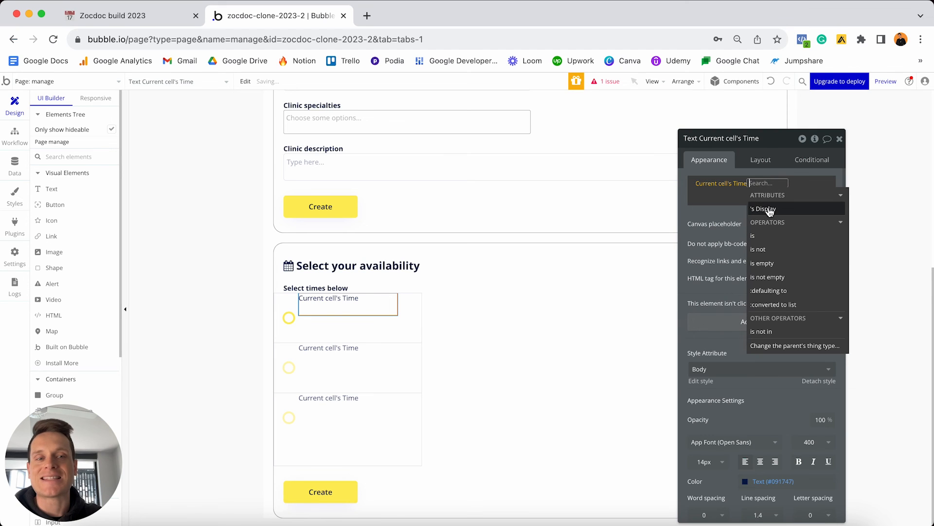
{"action": "left_click", "coordinate": [768, 210]}
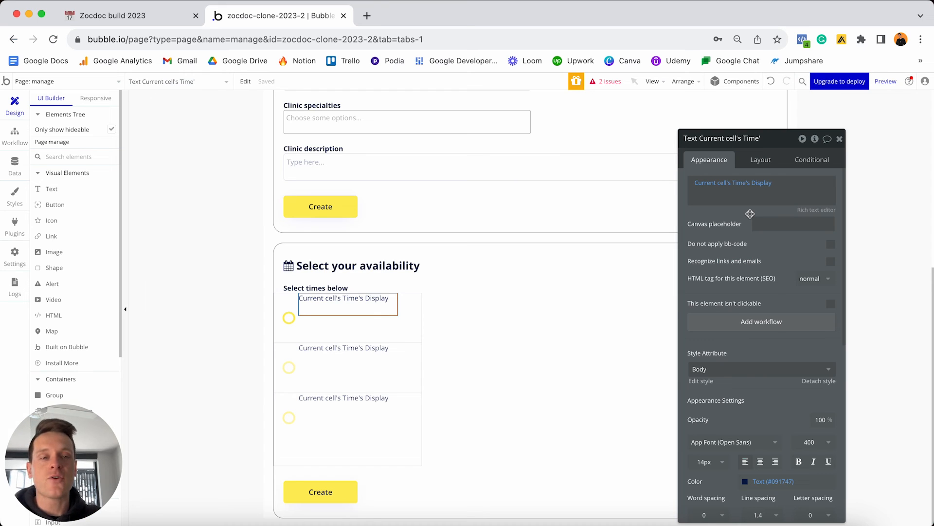
{"action": "left_click", "coordinate": [762, 162]}
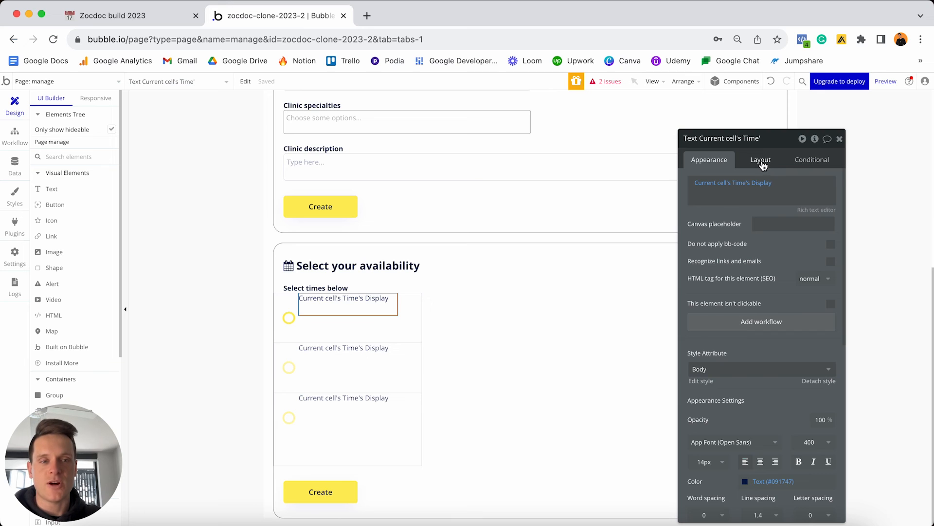
Remove the time text's fixed width, set its min width and height to 0, and centre it vertically.
{"action": "left_click", "coordinate": [831, 277]}
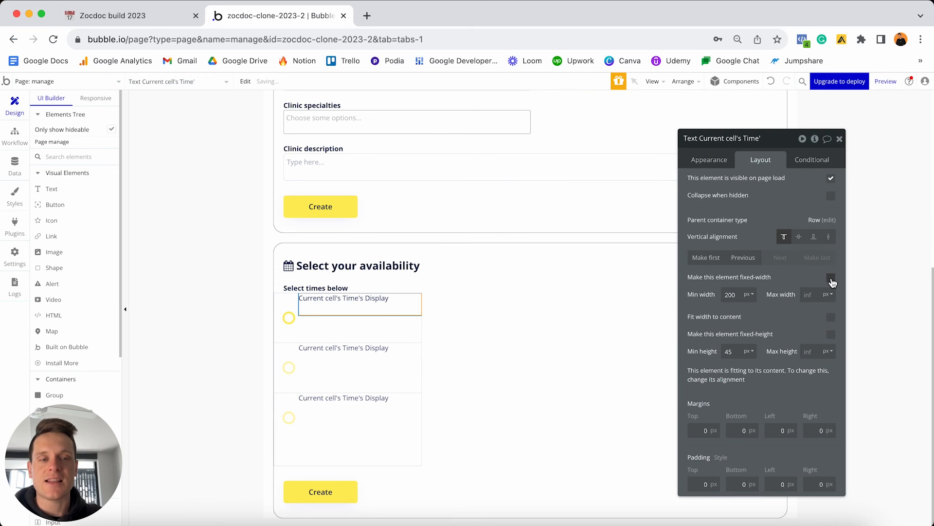
{"action": "double_click", "coordinate": [738, 294]}
{"action": "type", "text": "0"}
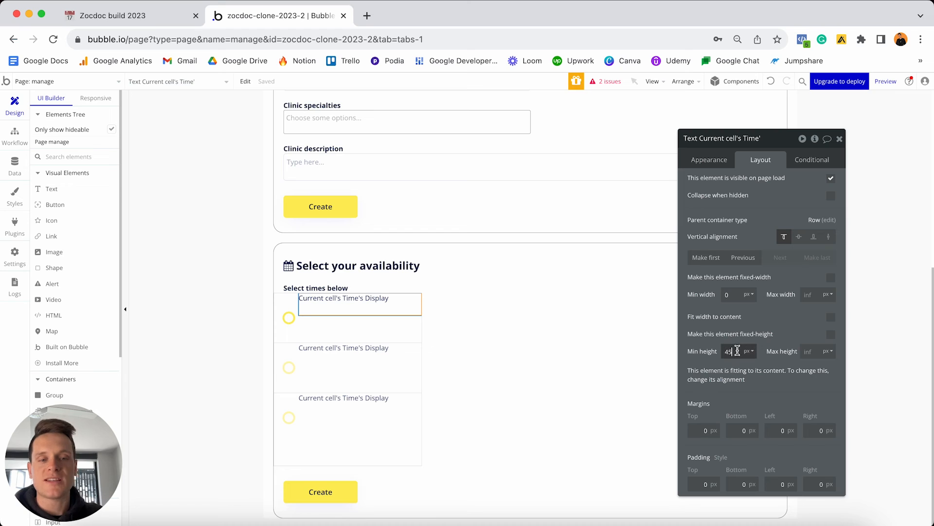
{"action": "type", "text": "0"}
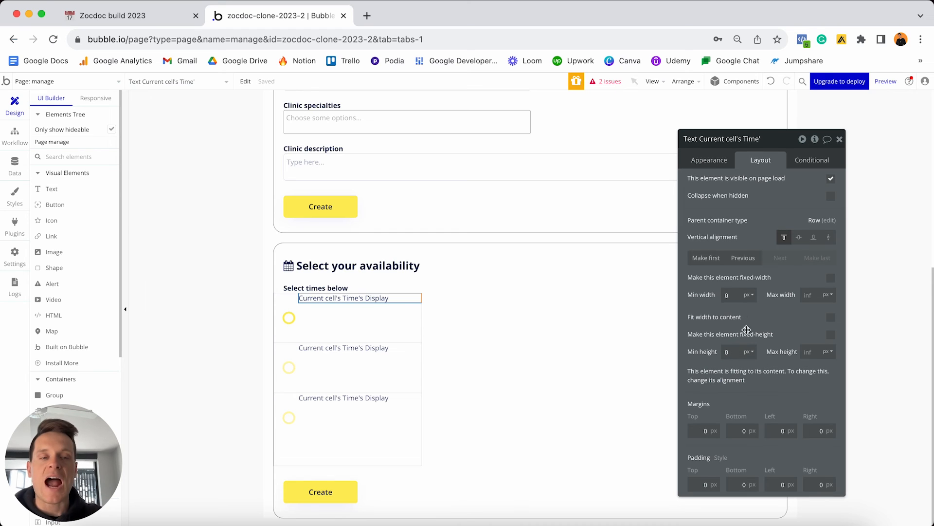
{"action": "left_click", "coordinate": [799, 238]}
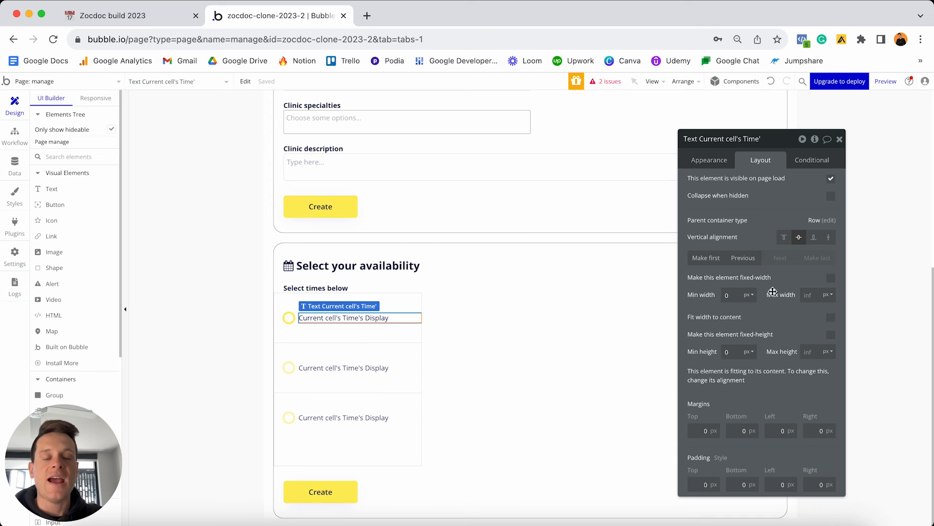
Give the time text margins of 10 px top, 10 px bottom, 5 px left and 10 px right.
{"action": "left_click", "coordinate": [696, 429]}
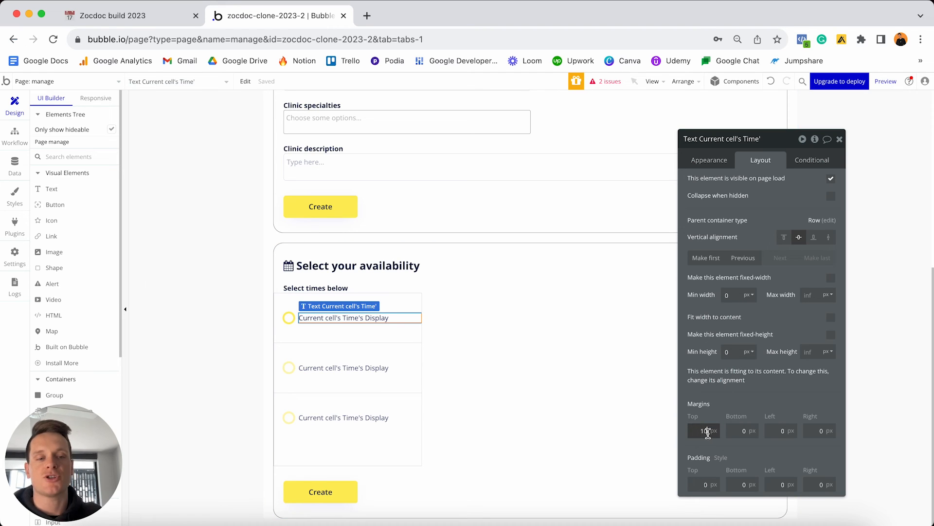
{"action": "left_click", "coordinate": [734, 433]}
{"action": "type", "text": "1"}
{"action": "double_click", "coordinate": [774, 429]}
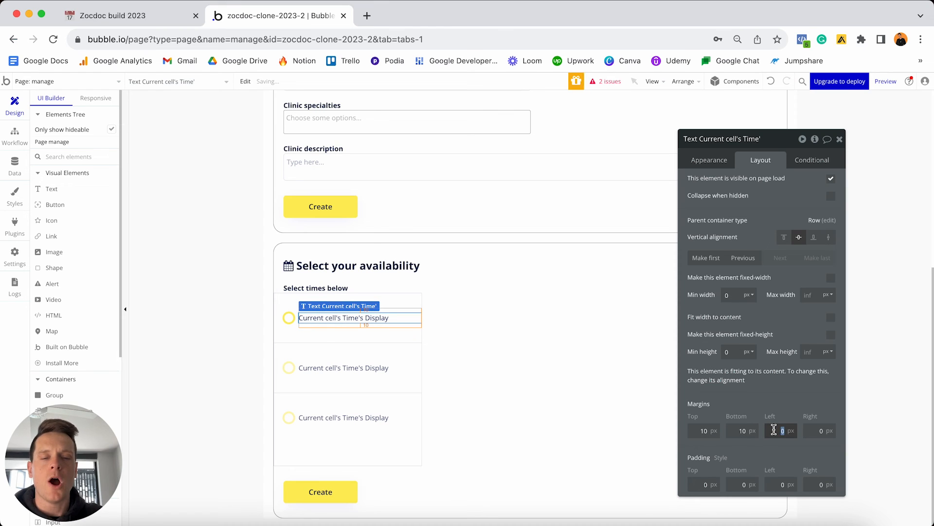
{"action": "type", "text": "5"}
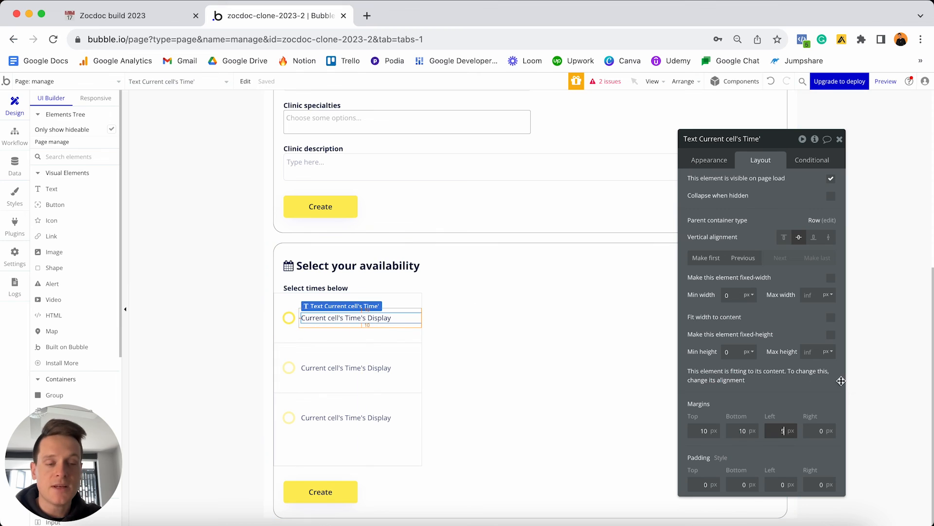
{"action": "key", "text": "Tab"}
{"action": "type", "text": "10"}
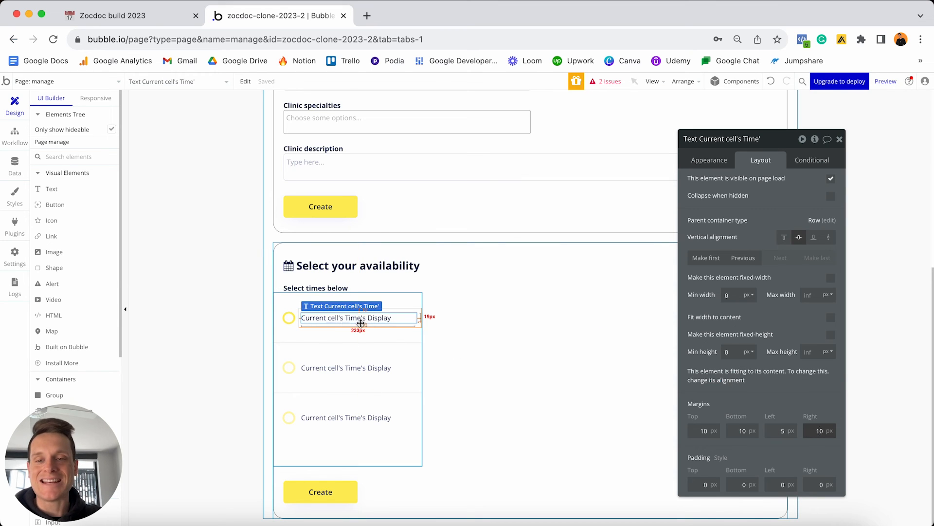
{"action": "left_click", "coordinate": [350, 362]}
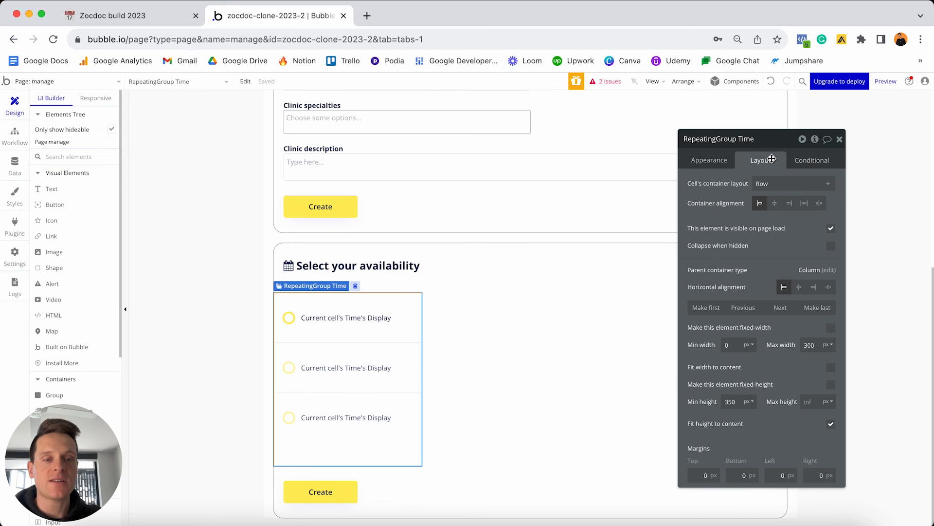
Set RepeatingGroup Time's min height to 0, left and right margins to 20, and min row height to 0.
{"action": "double_click", "coordinate": [733, 401]}
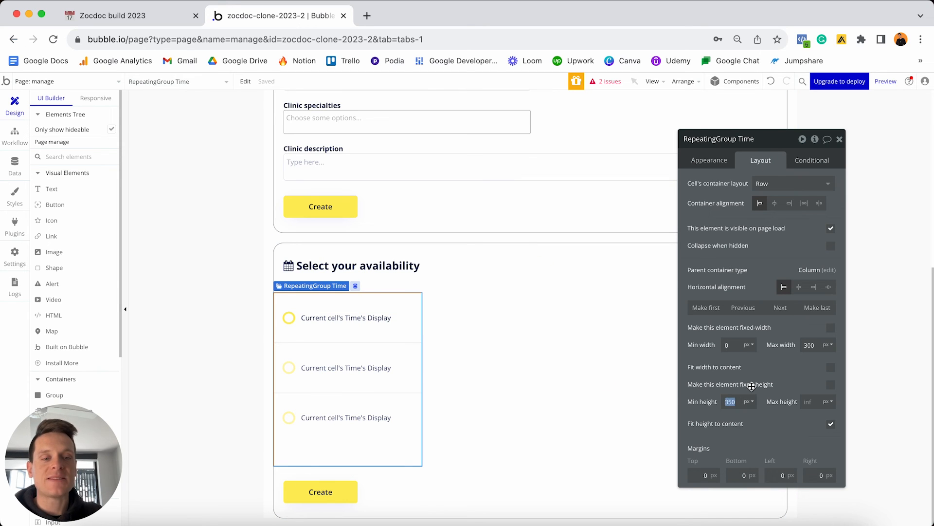
{"action": "type", "text": "0"}
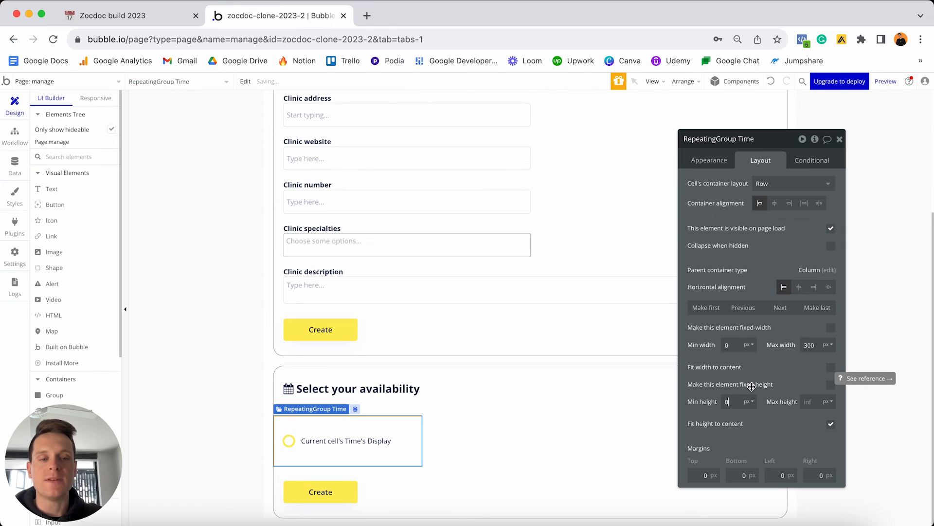
{"action": "left_click", "coordinate": [773, 472]}
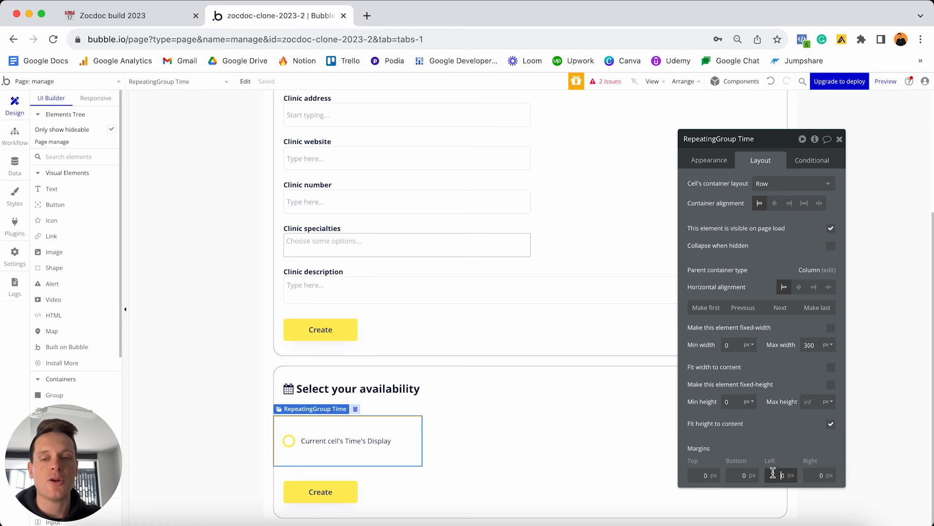
{"action": "type", "text": "20"}
{"action": "left_click", "coordinate": [820, 475]}
{"action": "type", "text": "20"}
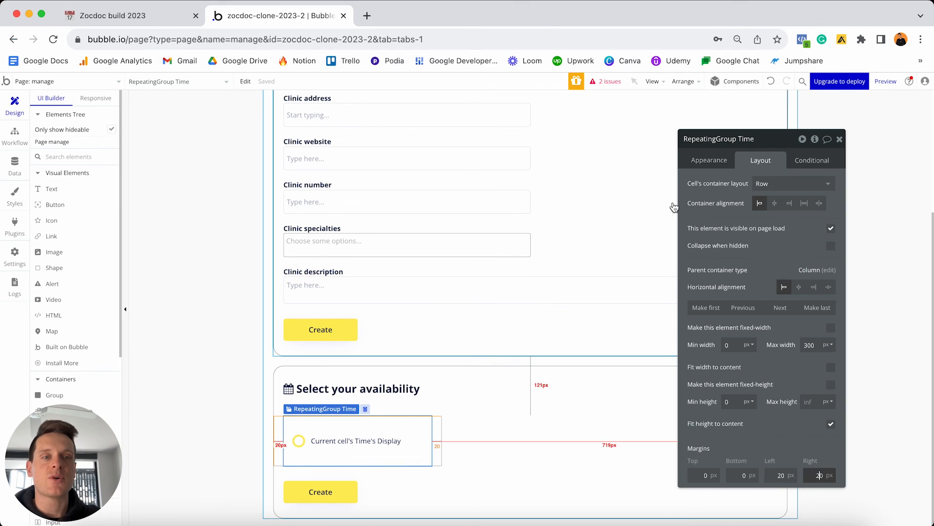
{"action": "left_click", "coordinate": [709, 160]}
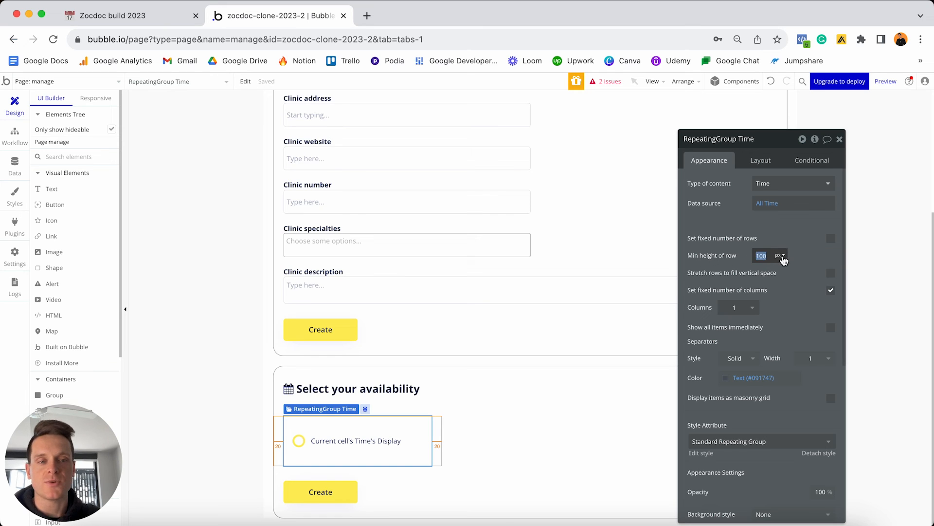
{"action": "type", "text": "0"}
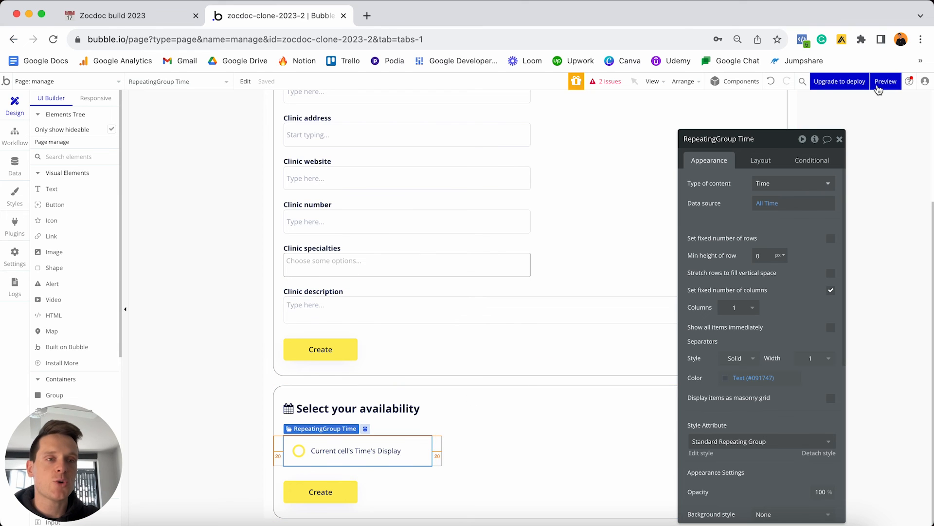
{"action": "left_click", "coordinate": [881, 83]}
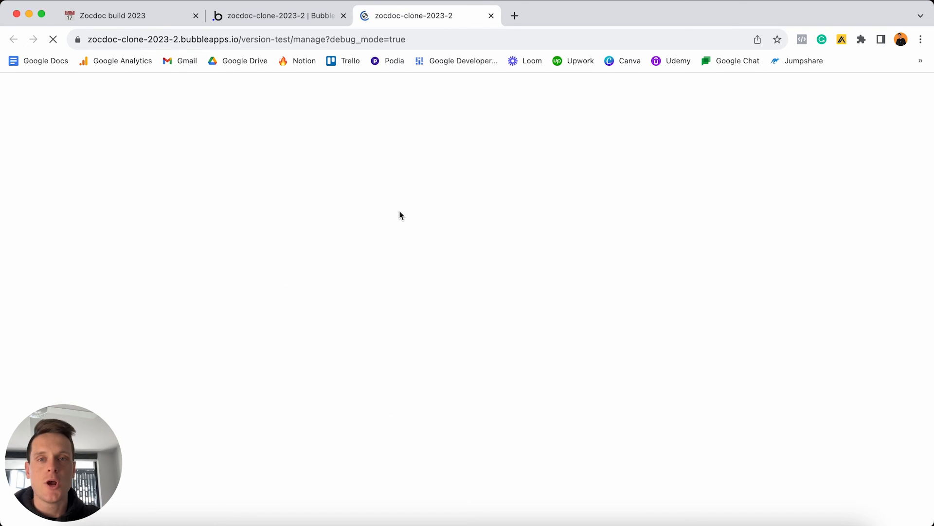
{"action": "scroll", "coordinate": [400, 215], "scroll_direction": "down", "scroll_amount": 10}
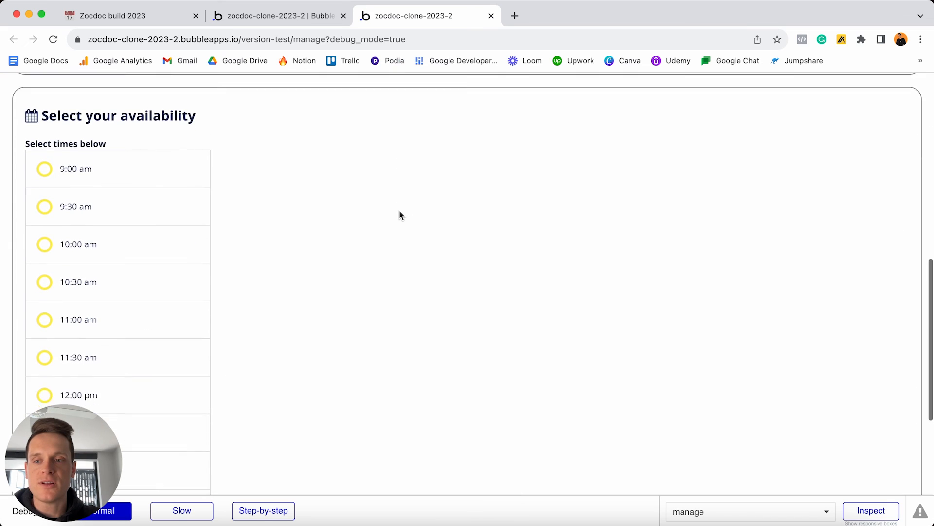
{"action": "scroll", "coordinate": [400, 215], "scroll_direction": "down", "scroll_amount": 3}
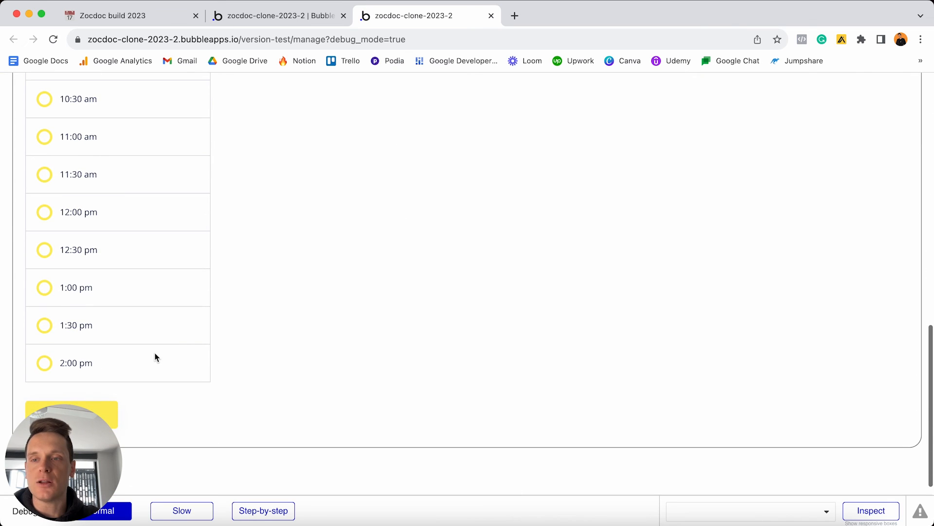
{"action": "scroll", "coordinate": [156, 357], "scroll_direction": "up", "scroll_amount": 2}
{"action": "scroll", "coordinate": [156, 357], "scroll_direction": "up", "scroll_amount": 3}
{"action": "scroll", "coordinate": [156, 358], "scroll_direction": "down", "scroll_amount": 3}
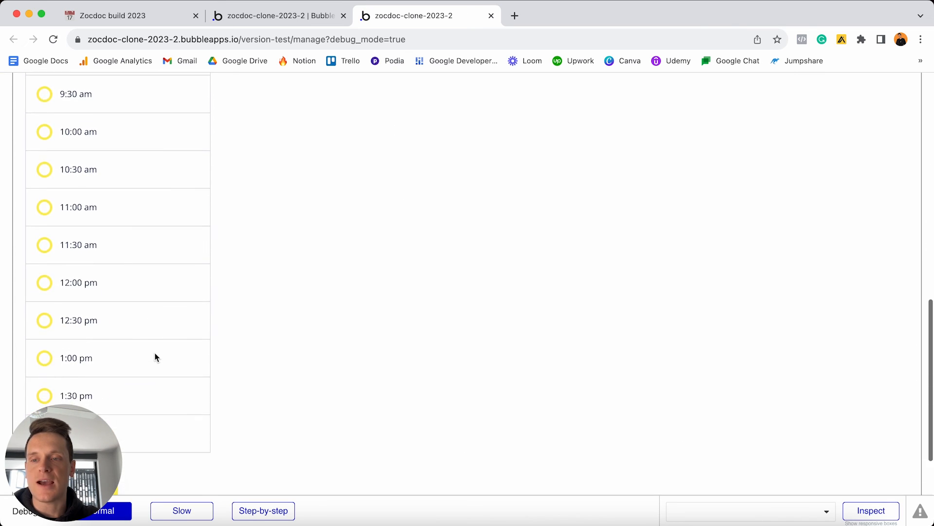
{"action": "scroll", "coordinate": [156, 357], "scroll_direction": "up", "scroll_amount": 3}
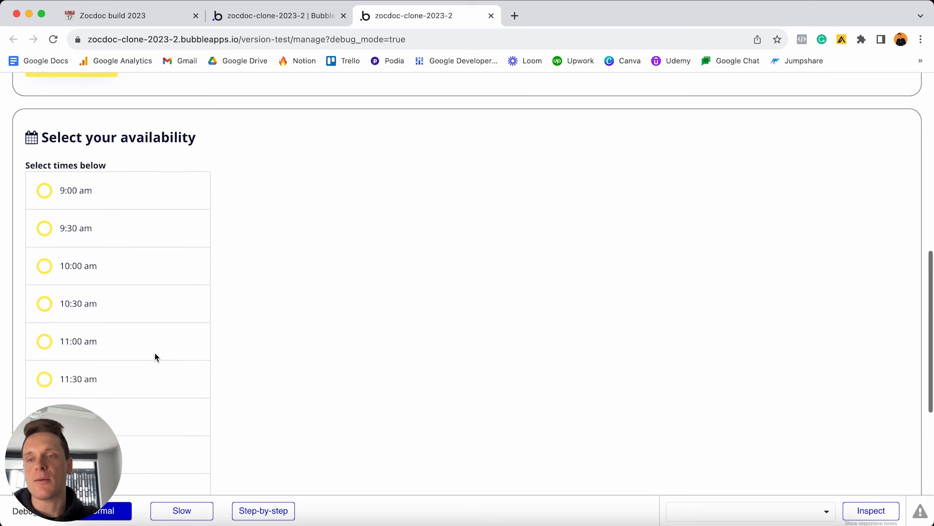
{"action": "scroll", "coordinate": [156, 358], "scroll_direction": "down", "scroll_amount": 1}
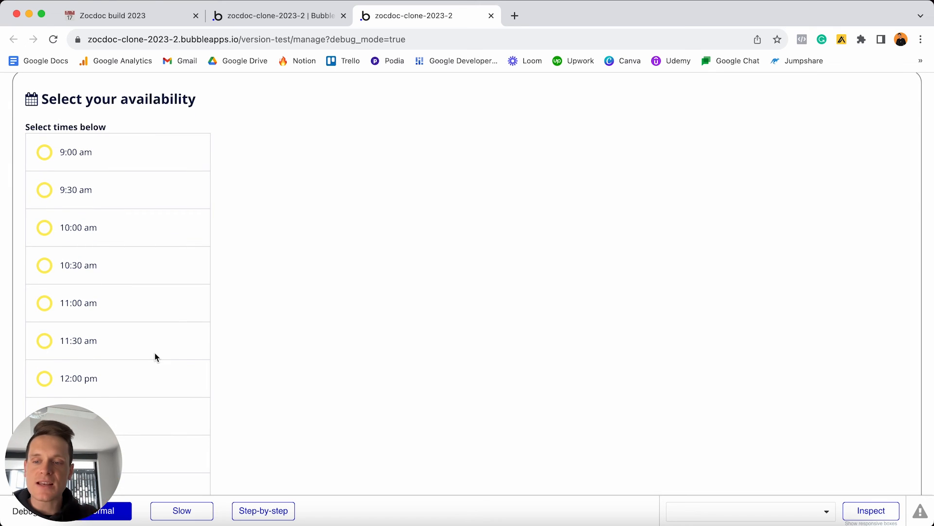
{"action": "scroll", "coordinate": [155, 357], "scroll_direction": "down", "scroll_amount": 5}
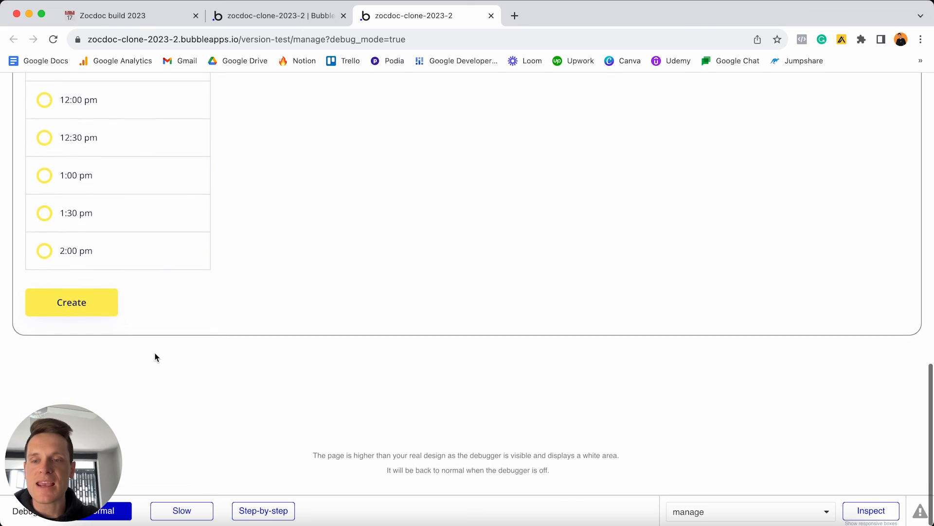
{"action": "scroll", "coordinate": [149, 411], "scroll_direction": "down", "scroll_amount": 4}
{"action": "scroll", "coordinate": [150, 411], "scroll_direction": "up", "scroll_amount": 1}
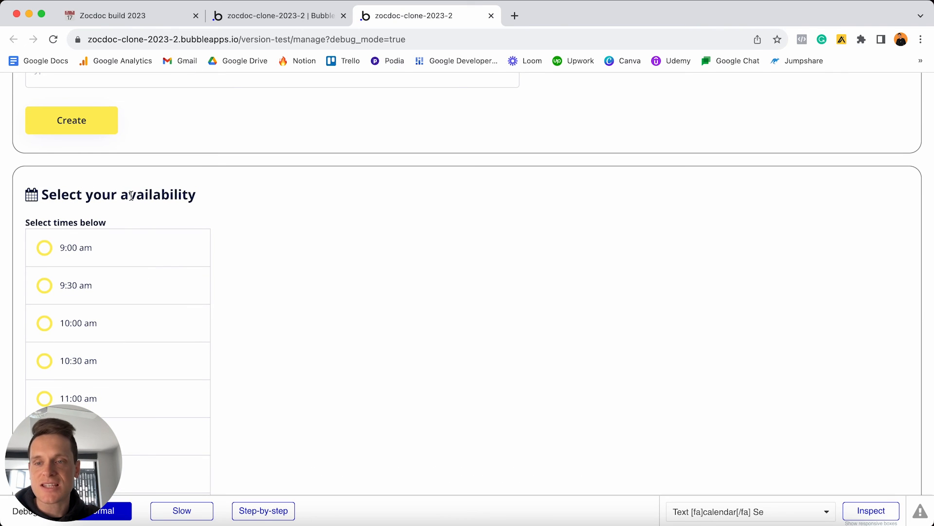
{"action": "scroll", "coordinate": [132, 195], "scroll_direction": "down", "scroll_amount": 8}
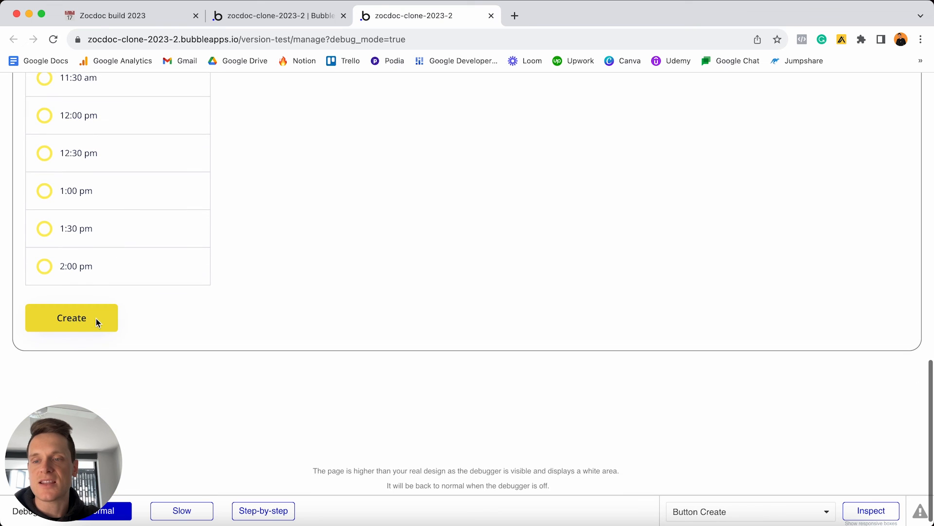
{"action": "left_click", "coordinate": [96, 318]}
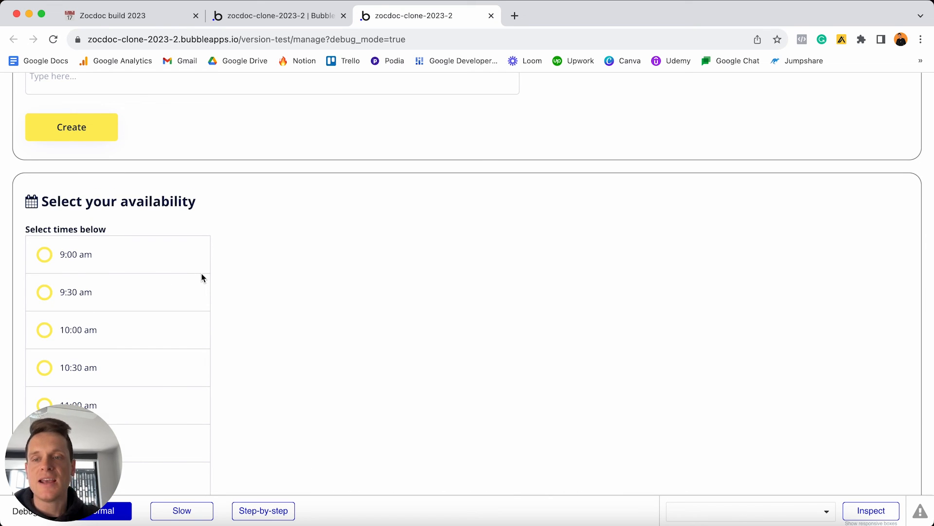
{"action": "scroll", "coordinate": [204, 278], "scroll_direction": "down", "scroll_amount": 5}
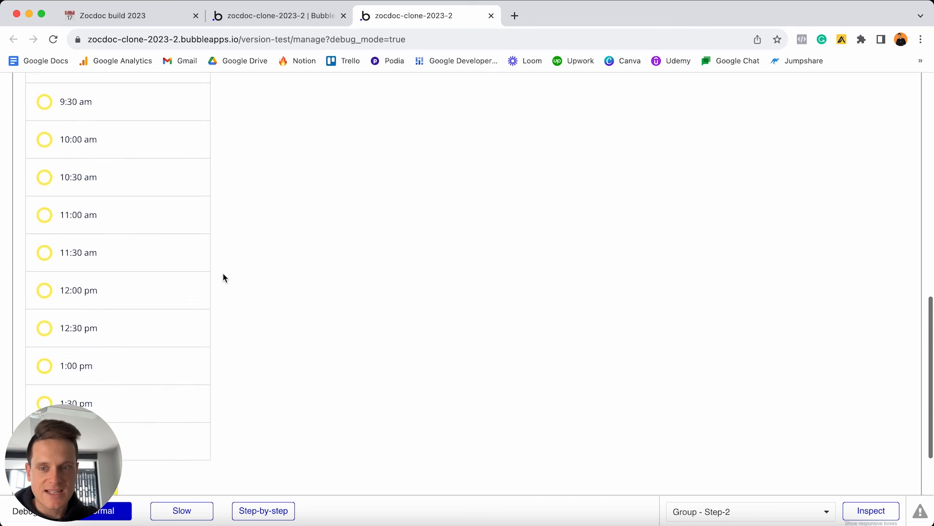
{"action": "scroll", "coordinate": [223, 277], "scroll_direction": "down", "scroll_amount": 10}
{"action": "scroll", "coordinate": [223, 277], "scroll_direction": "up", "scroll_amount": 2}
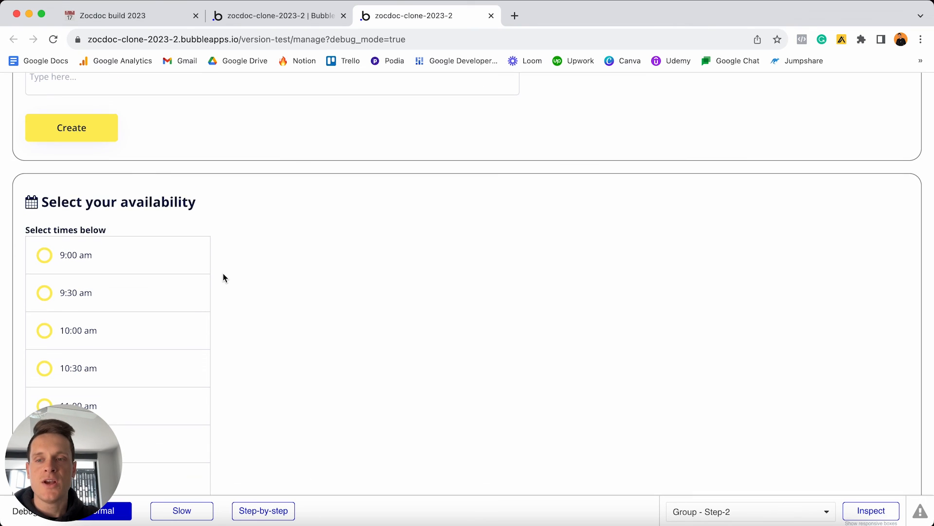
{"action": "scroll", "coordinate": [173, 255], "scroll_direction": "down", "scroll_amount": 4}
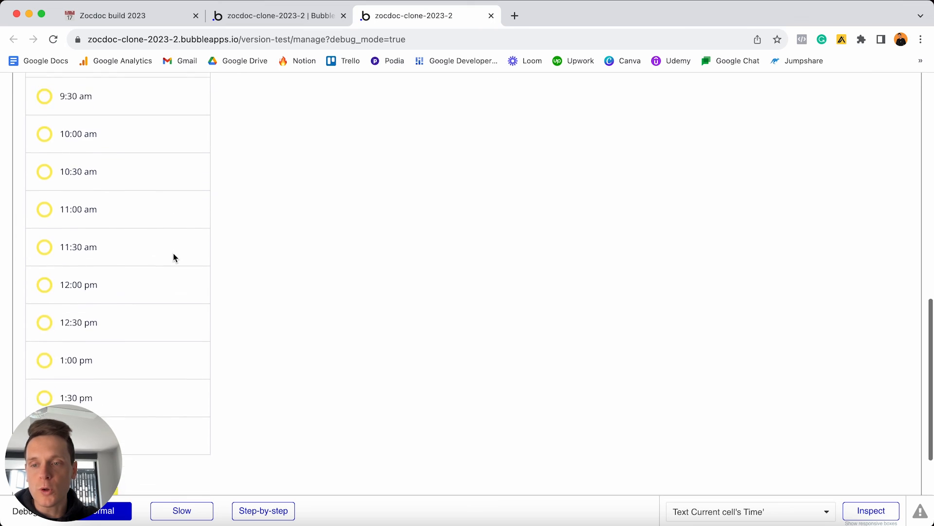
{"action": "scroll", "coordinate": [173, 254], "scroll_direction": "down", "scroll_amount": 3}
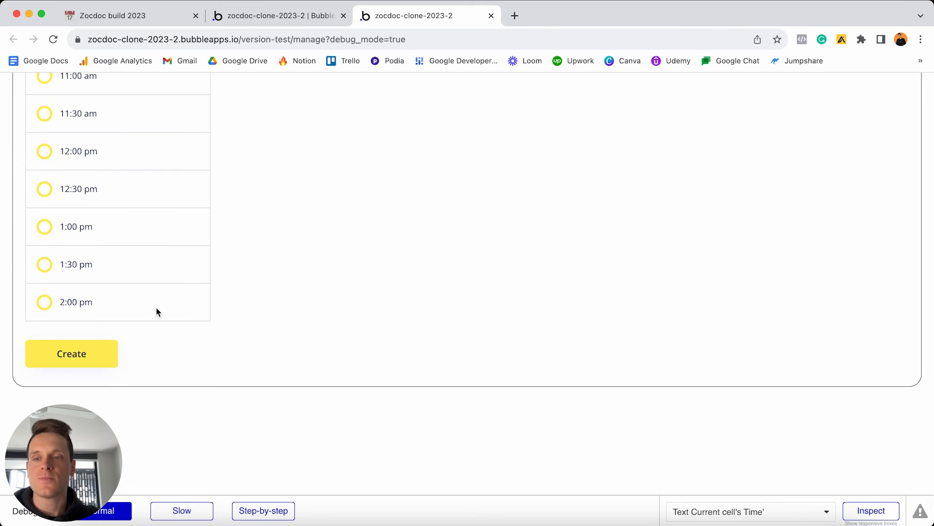
{"action": "scroll", "coordinate": [157, 308], "scroll_direction": "up", "scroll_amount": 1}
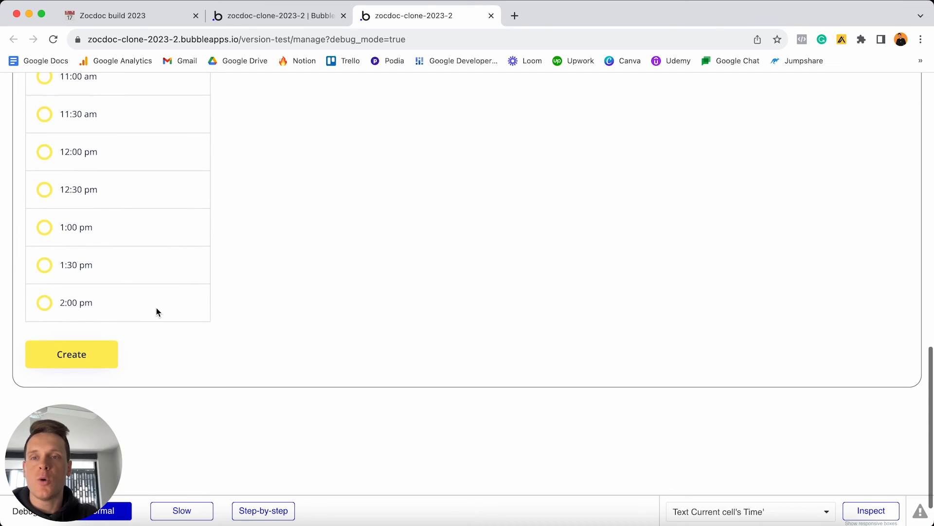
{"action": "scroll", "coordinate": [156, 308], "scroll_direction": "up", "scroll_amount": 5}
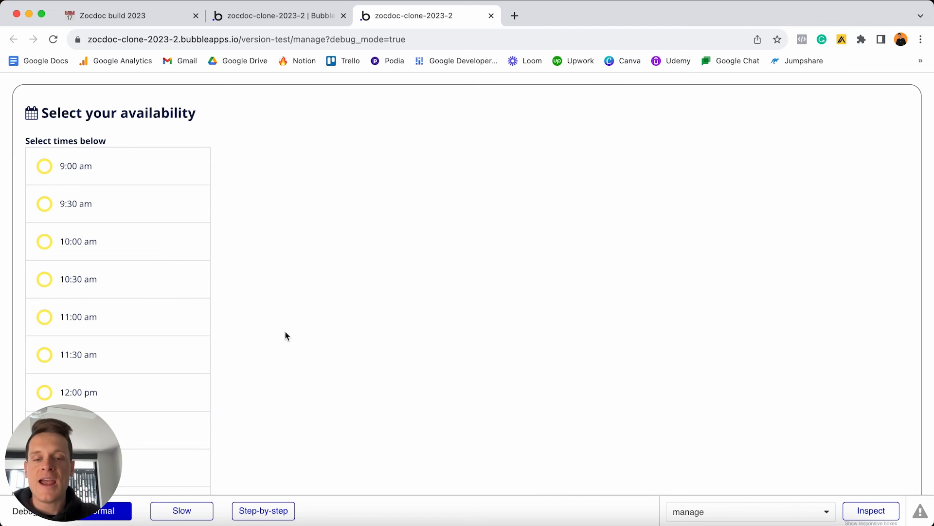
Tick 'Make this element fixed-height' on RepeatingGroup Time so it stays 400 px tall, then return to the preview.
{"action": "left_click", "coordinate": [277, 16]}
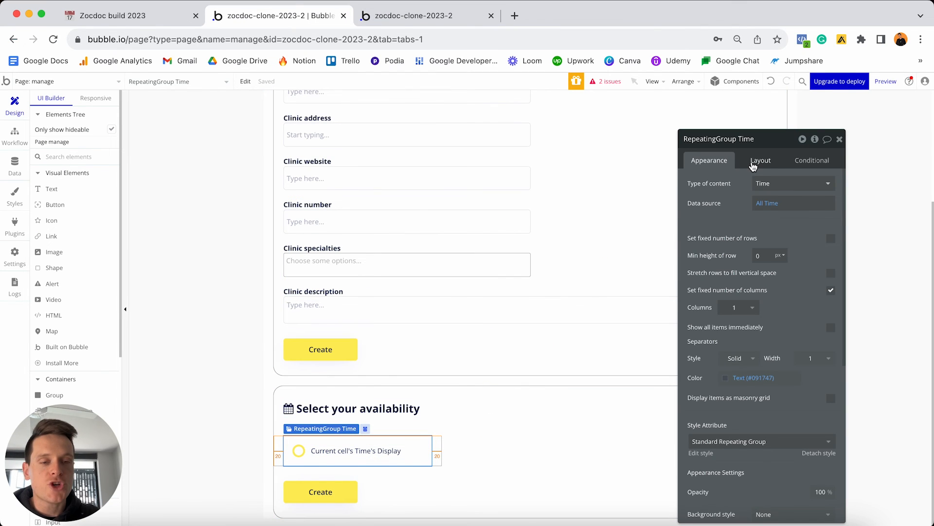
{"action": "left_click", "coordinate": [753, 163]}
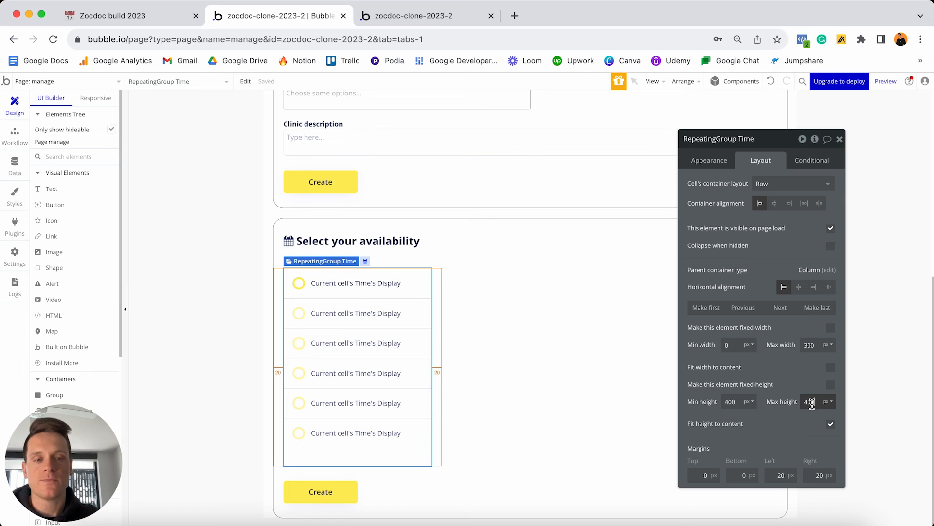
{"action": "left_click", "coordinate": [831, 384]}
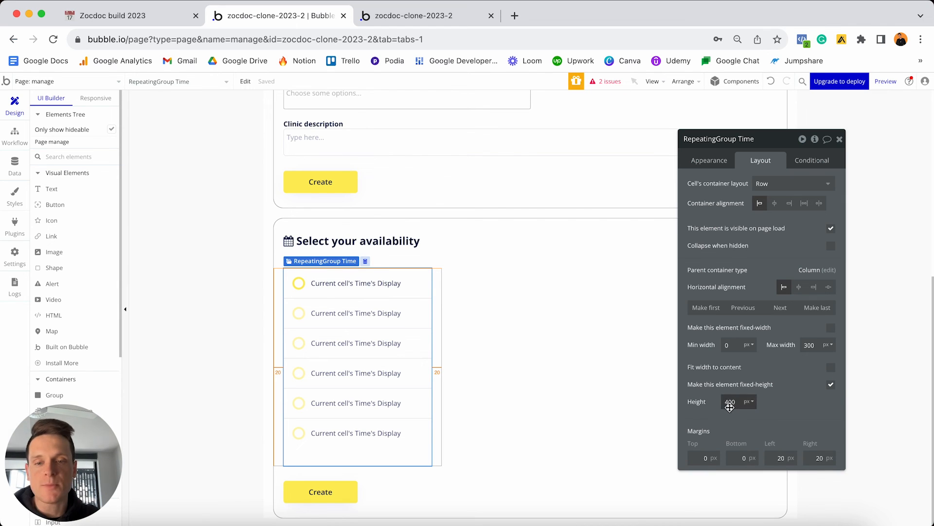
{"action": "left_click", "coordinate": [428, 16]}
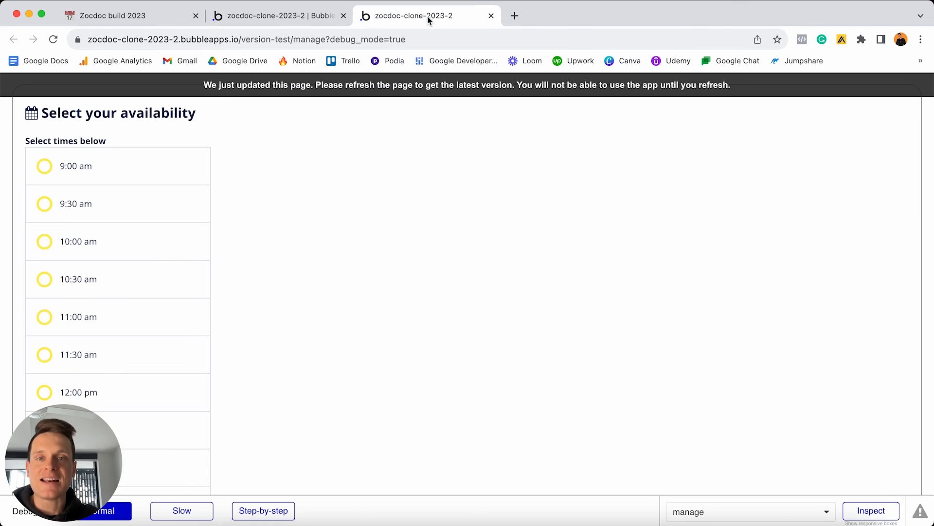
Reload the preview and scroll the time list to confirm it scrolls within its fixed height.
{"action": "key", "text": "super+r"}
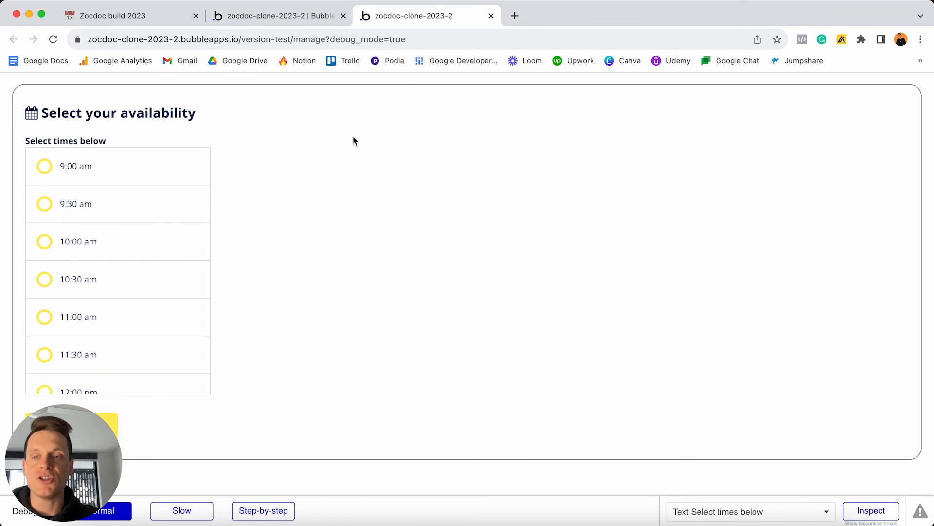
{"action": "scroll", "coordinate": [267, 182], "scroll_direction": "down", "scroll_amount": 1}
{"action": "scroll", "coordinate": [267, 182], "scroll_direction": "down", "scroll_amount": 1}
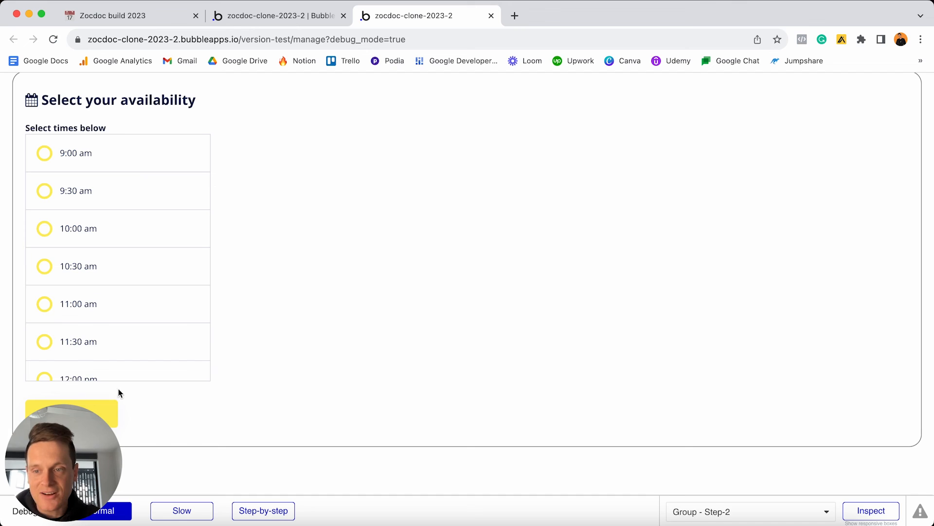
{"action": "scroll", "coordinate": [131, 249], "scroll_direction": "down", "scroll_amount": 8}
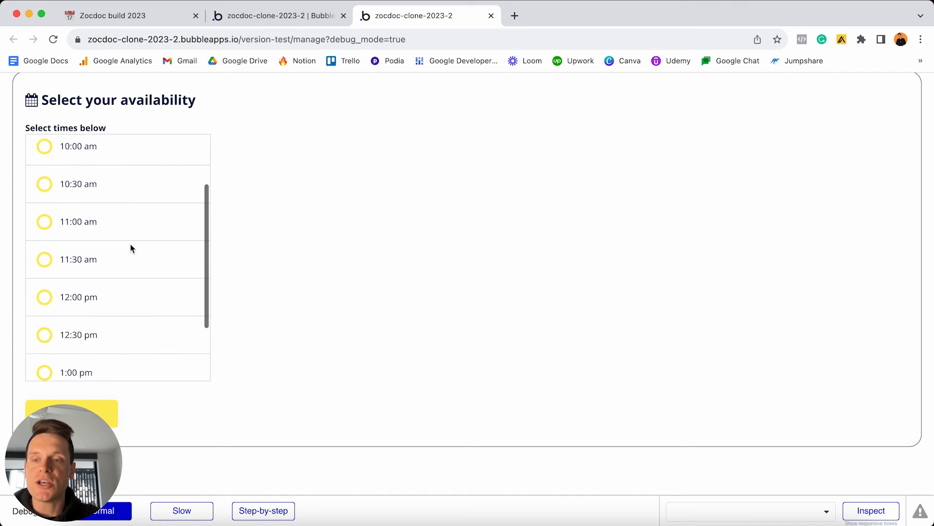
{"action": "scroll", "coordinate": [130, 248], "scroll_direction": "up", "scroll_amount": 8}
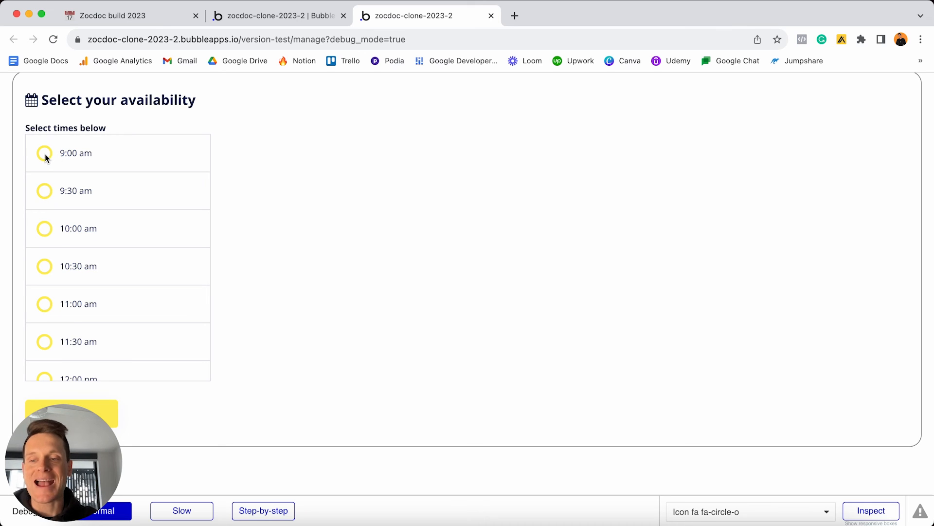
Inspect the Time Slot data type's OG-clinic and Time fields.
{"action": "left_click", "coordinate": [258, 21]}
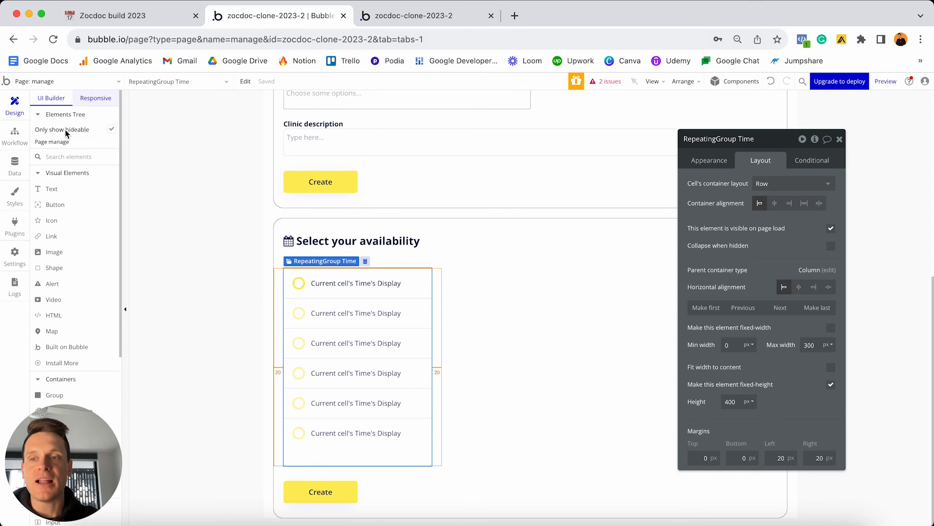
{"action": "left_click", "coordinate": [14, 166]}
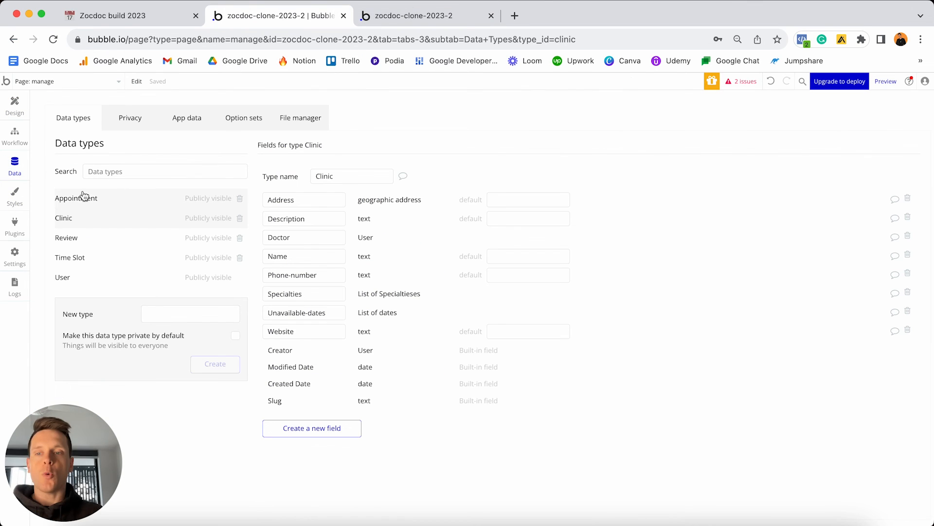
{"action": "left_click", "coordinate": [76, 260]}
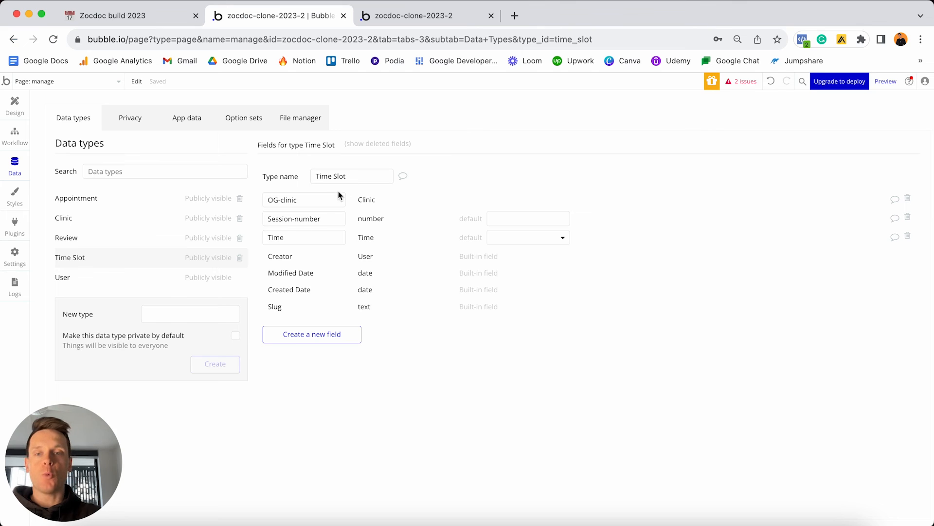
{"action": "left_click", "coordinate": [306, 200]}
{"action": "key", "text": "super+a"}
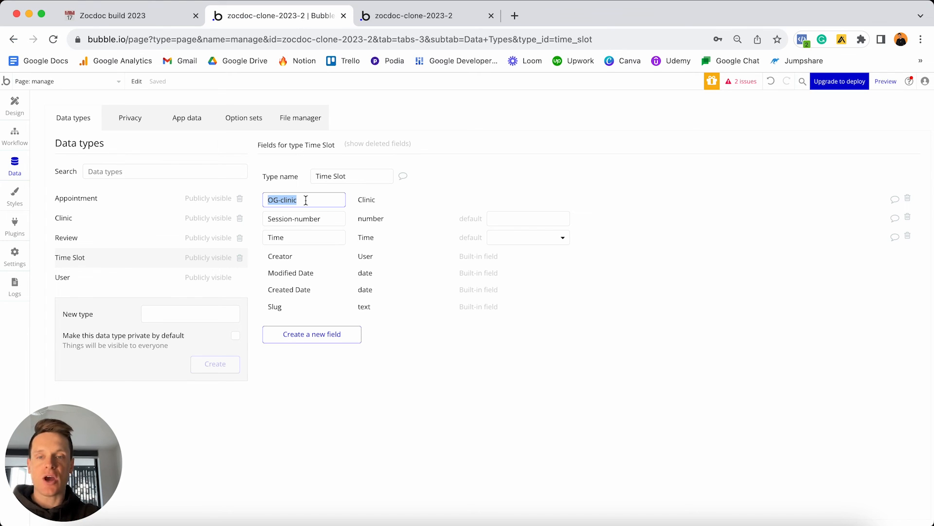
{"action": "left_click", "coordinate": [304, 237]}
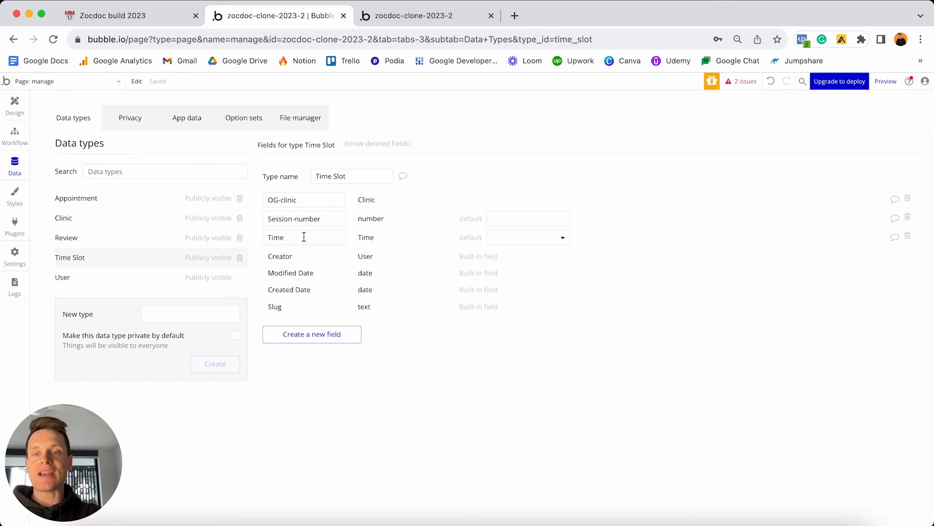
{"action": "double_click", "coordinate": [302, 237]}
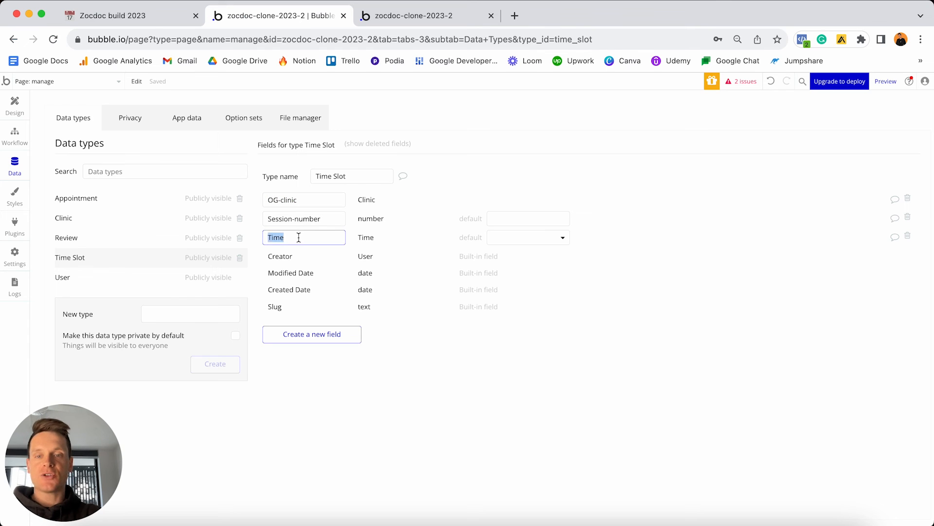
View the values in the Time option set, then go back to the manage page design.
{"action": "left_click", "coordinate": [249, 120]}
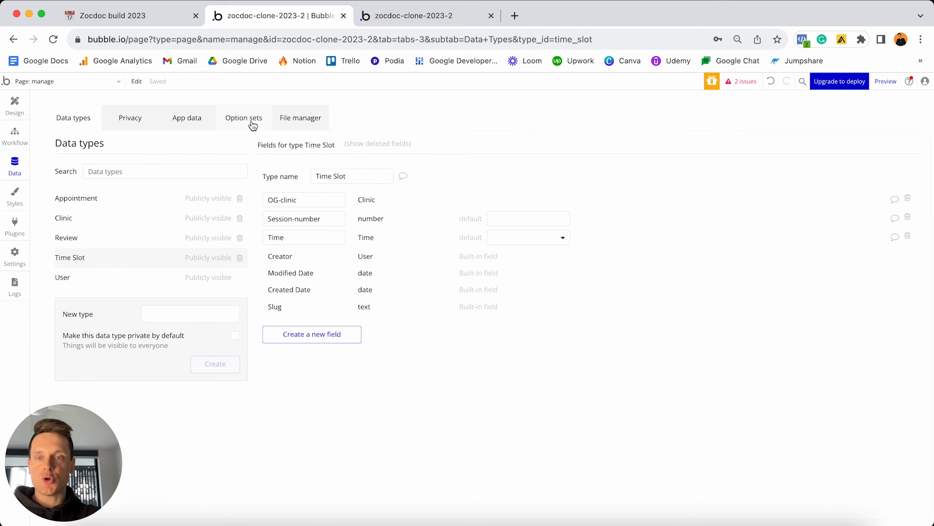
{"action": "left_click", "coordinate": [127, 240]}
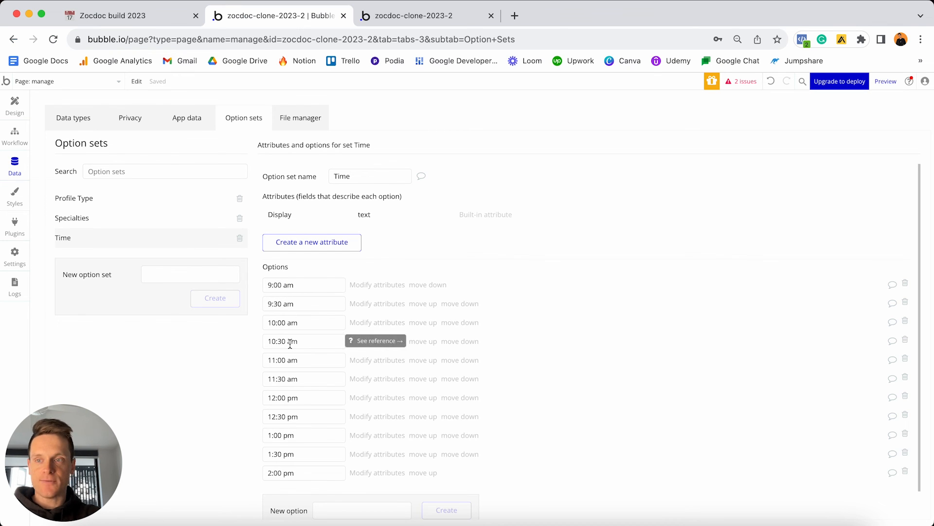
{"action": "left_click", "coordinate": [3, 105]}
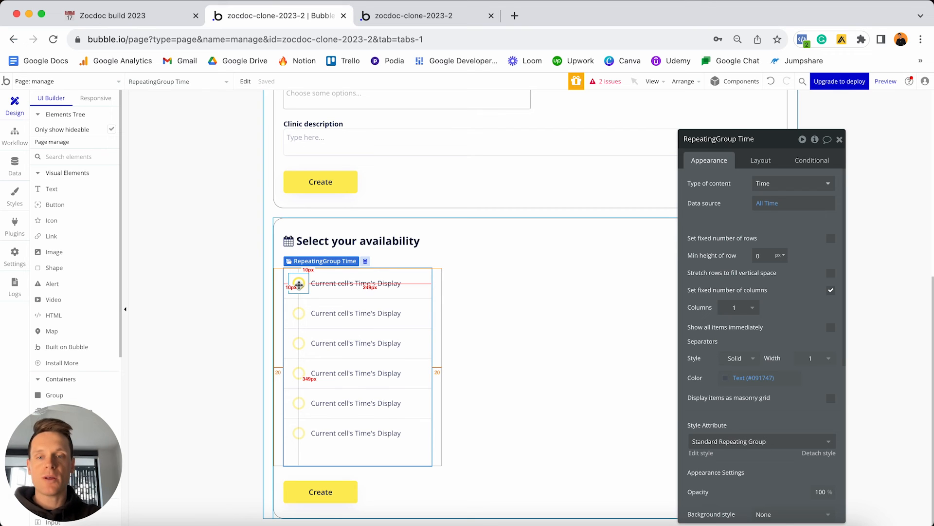
Start a click workflow on the first row's circle icon with a Create a new thing action.
{"action": "left_click", "coordinate": [299, 284]}
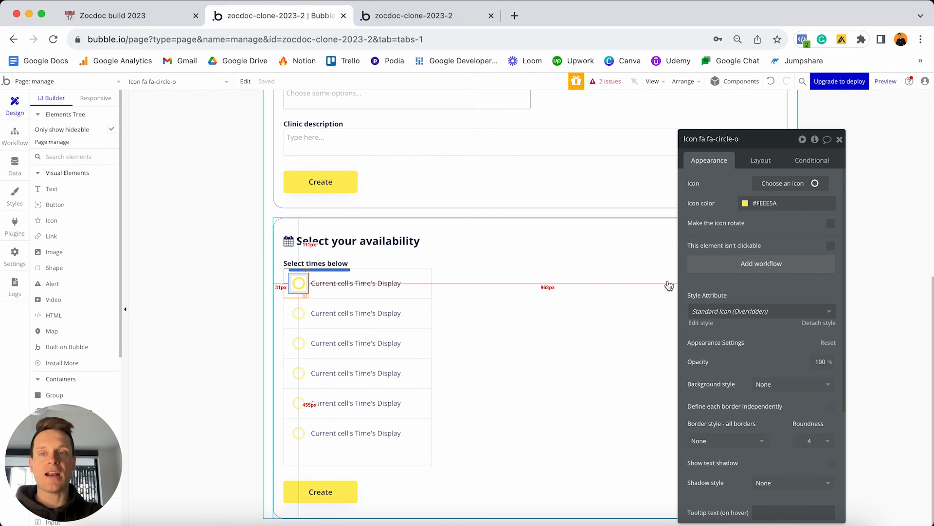
{"action": "left_click", "coordinate": [726, 264]}
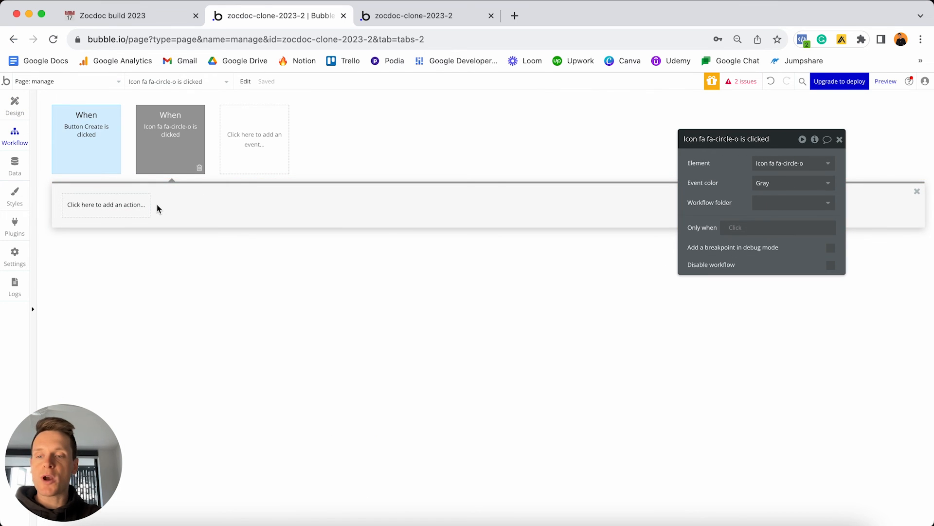
{"action": "left_click", "coordinate": [104, 210]}
{"action": "mouse_move", "coordinate": [105, 283]}
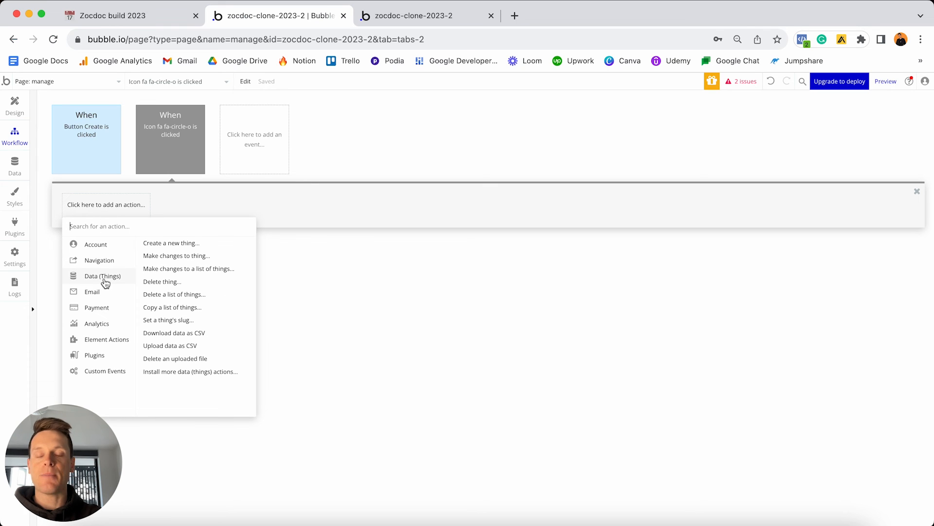
{"action": "left_click", "coordinate": [187, 244]}
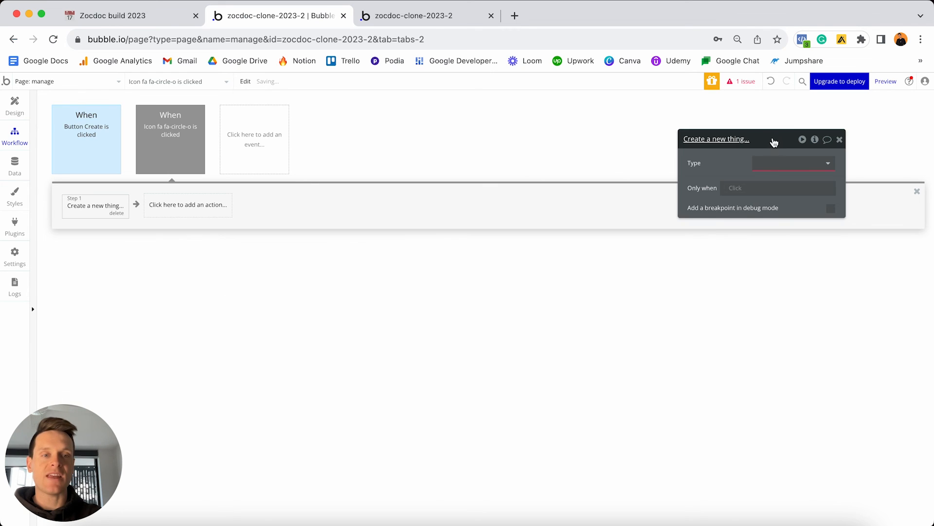
Set the action to create a Time Slot and add all its fields.
{"action": "left_click_drag", "start_coordinate": [774, 142], "coordinate": [532, 143]}
{"action": "left_click", "coordinate": [540, 163]}
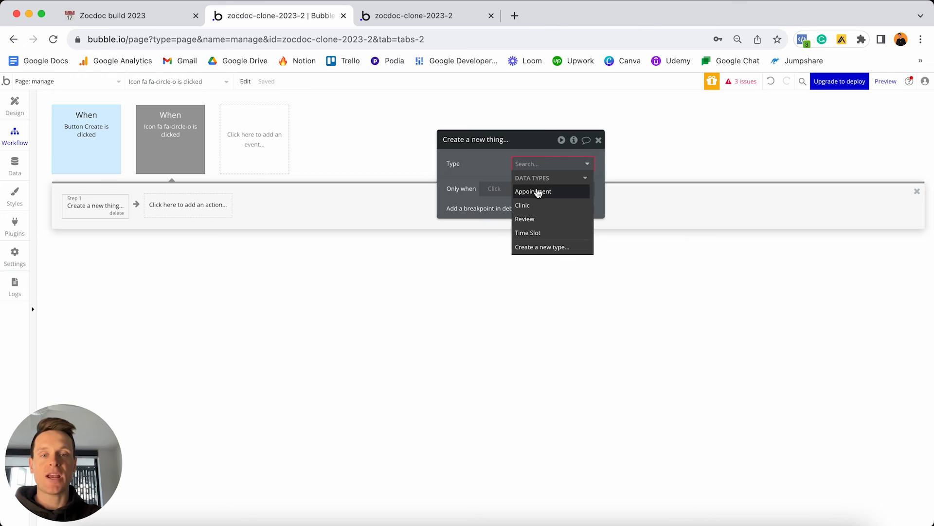
{"action": "left_click", "coordinate": [527, 232]}
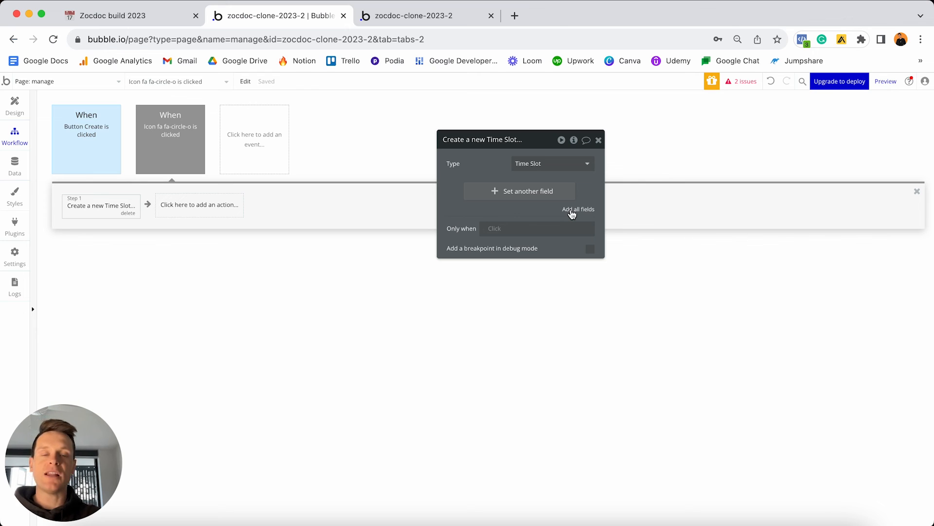
{"action": "left_click", "coordinate": [572, 214]}
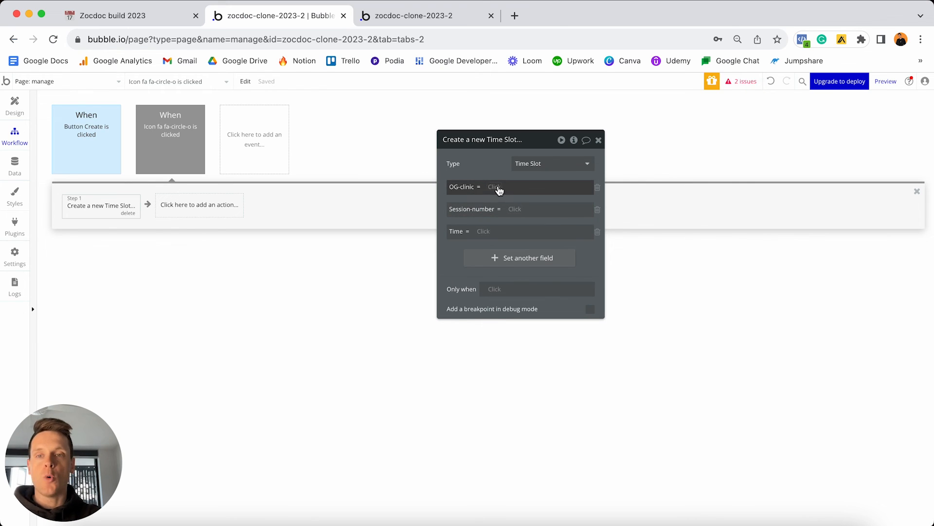
{"action": "mouse_move", "coordinate": [100, 135]}
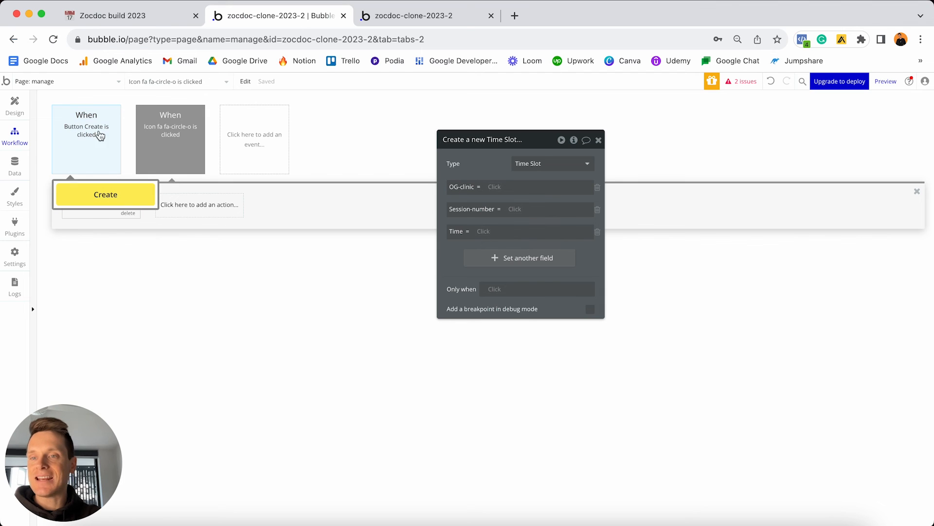
{"action": "left_click", "coordinate": [96, 131]}
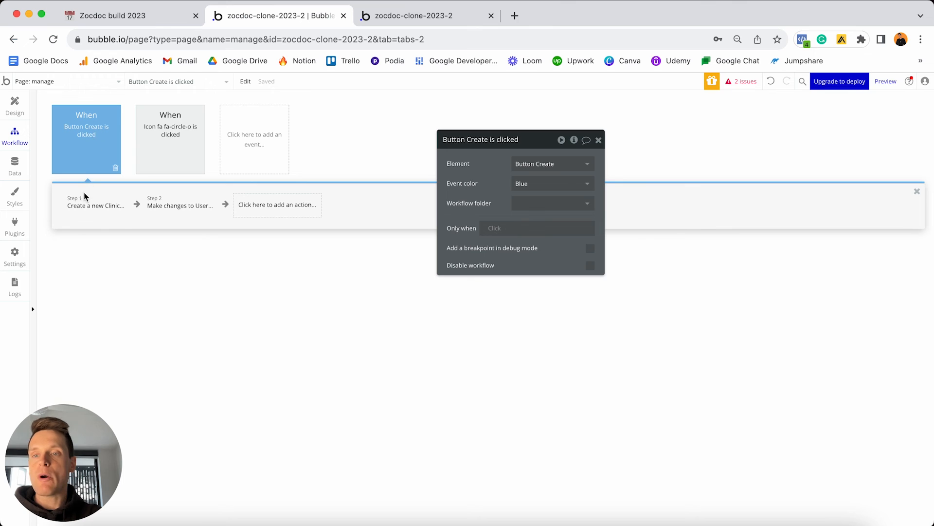
Check the Create button's Clinic and User steps, then reopen the icon's Time Slot step.
{"action": "left_click", "coordinate": [83, 206]}
{"action": "left_click", "coordinate": [173, 207]}
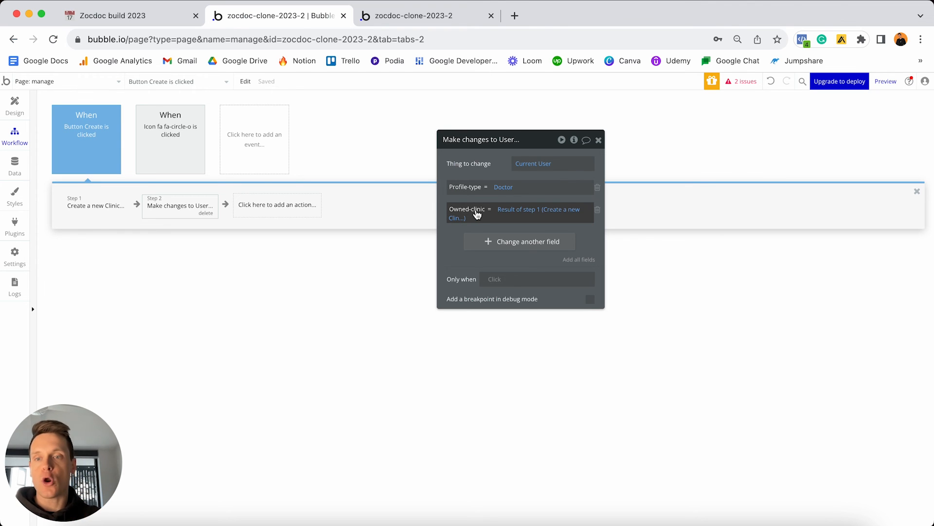
{"action": "left_click", "coordinate": [186, 141]}
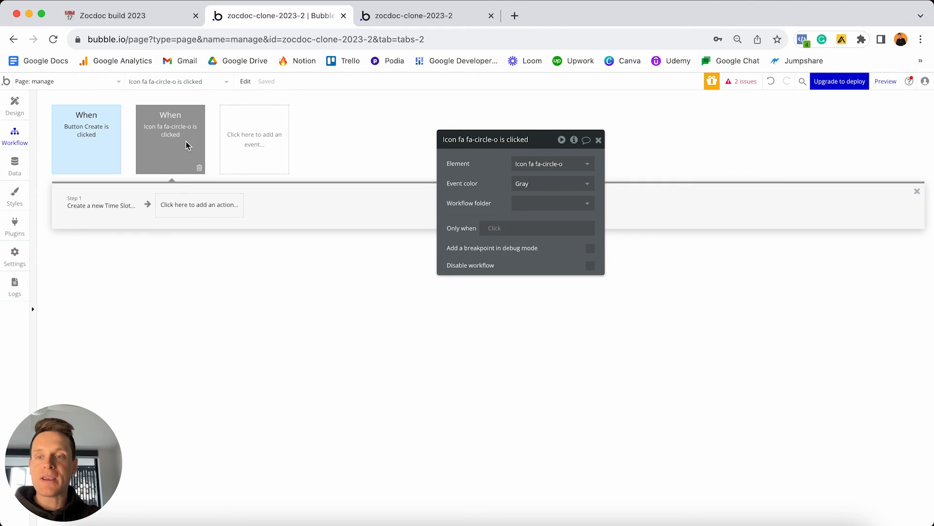
{"action": "left_click", "coordinate": [105, 212]}
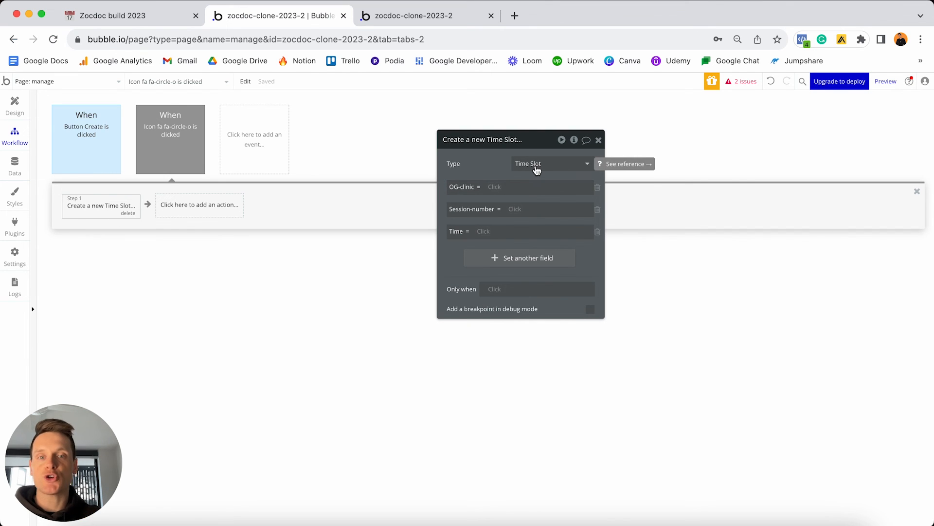
Set the Time Slot's OG-clinic to Current User's Owned-clinic.
{"action": "left_click", "coordinate": [492, 187]}
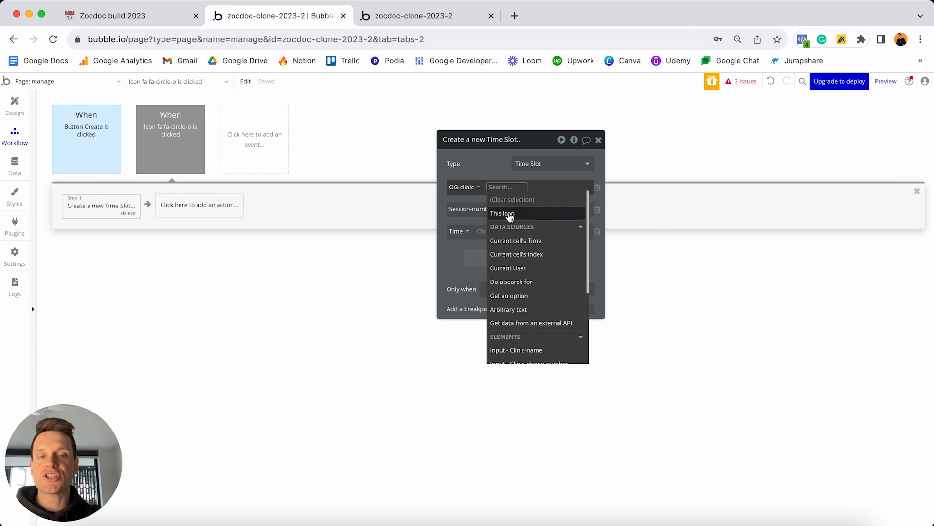
{"action": "left_click", "coordinate": [512, 268]}
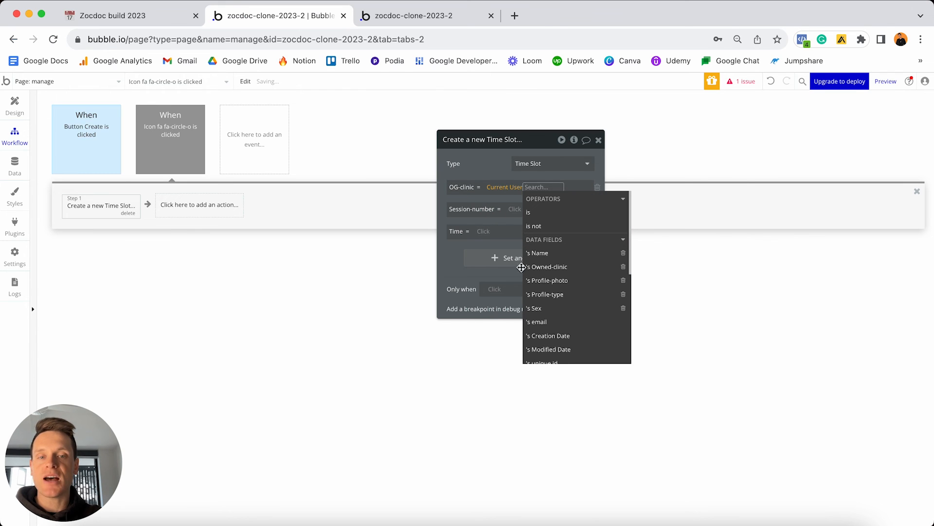
{"action": "left_click", "coordinate": [556, 267]}
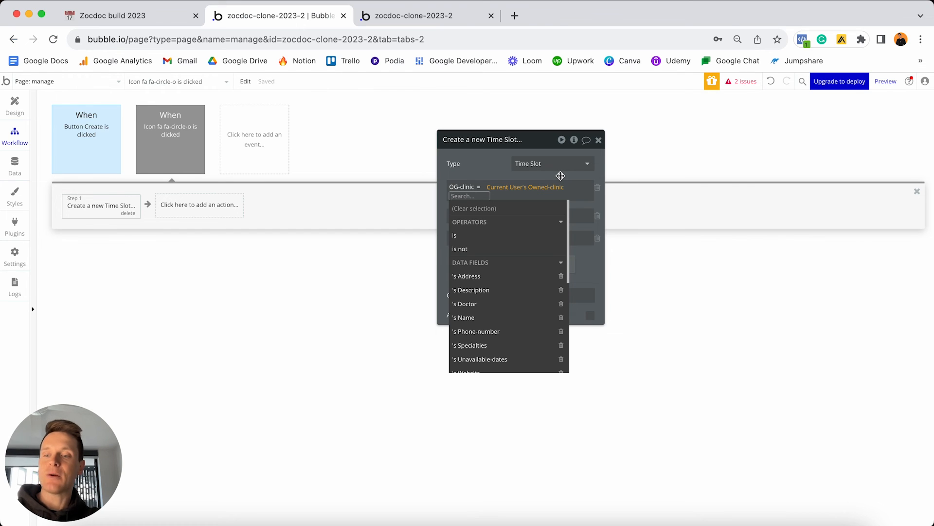
{"action": "left_click", "coordinate": [560, 175]}
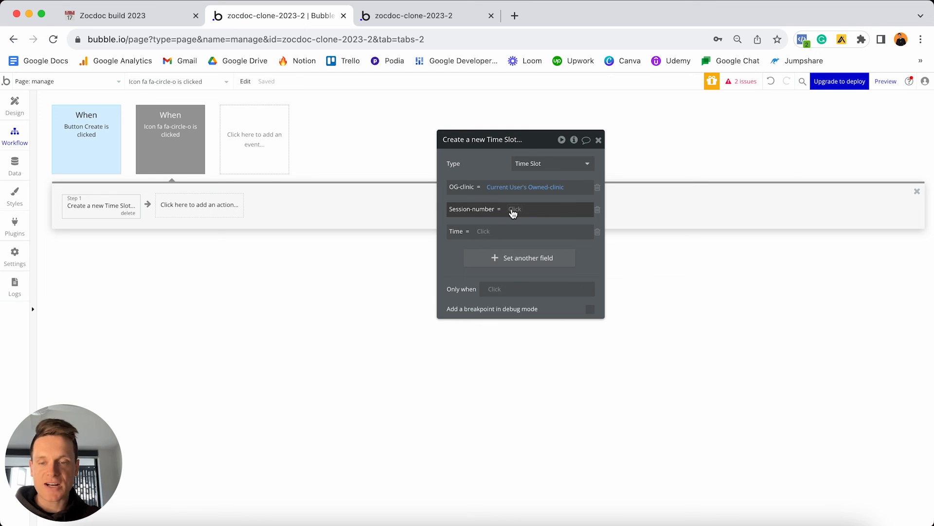
Set Time to Current cell's Time and begin filling Session-number from the cell's Time.
{"action": "left_click", "coordinate": [485, 235]}
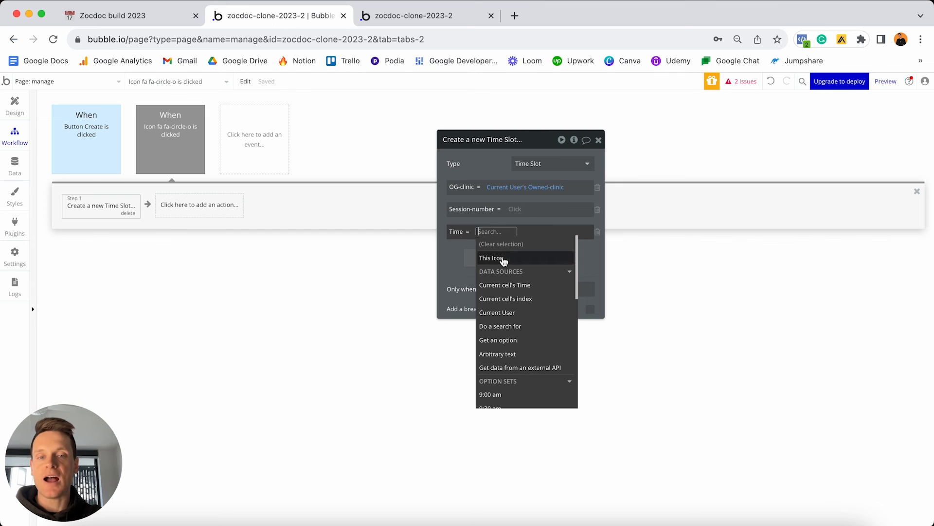
{"action": "left_click", "coordinate": [510, 287]}
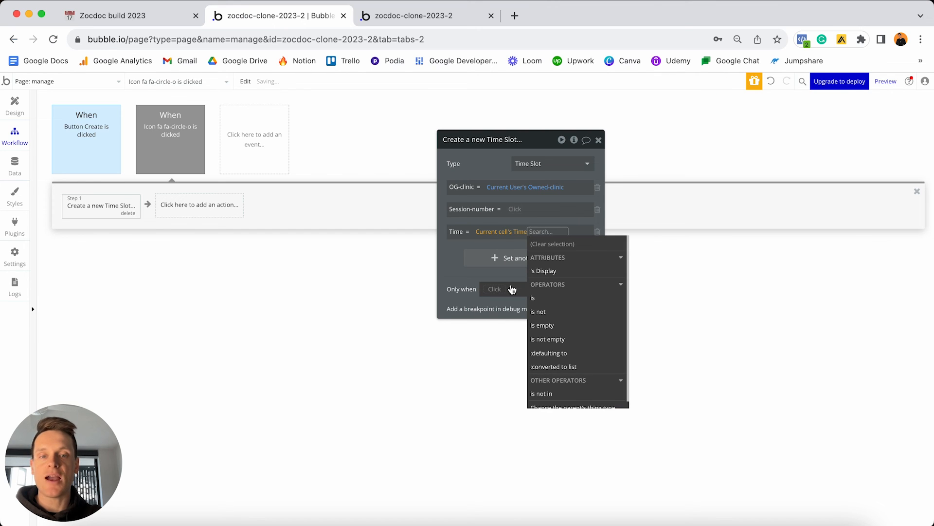
{"action": "left_click", "coordinate": [460, 276]}
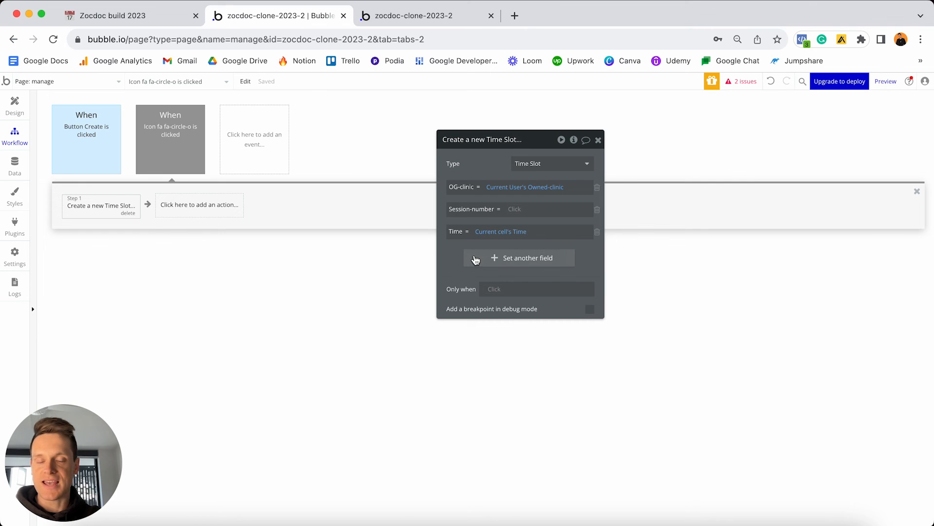
{"action": "left_click", "coordinate": [515, 210]}
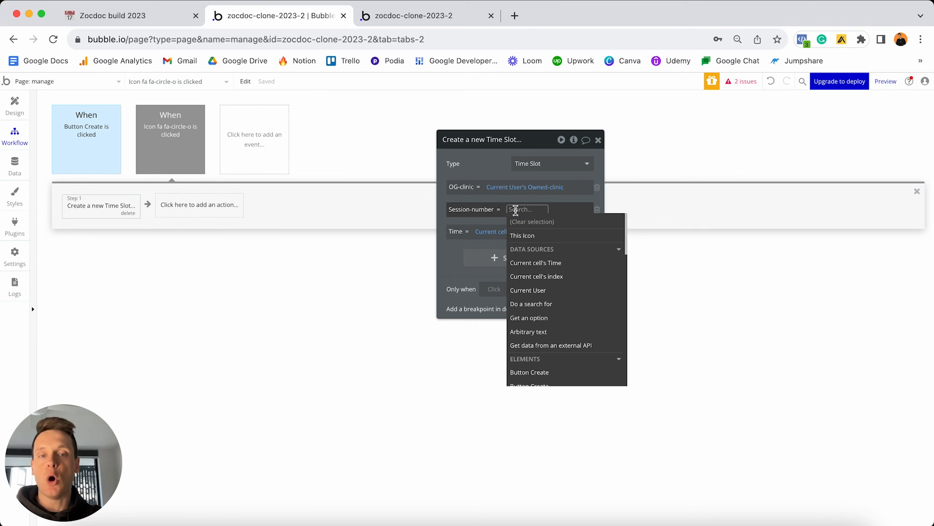
{"action": "left_click", "coordinate": [541, 264]}
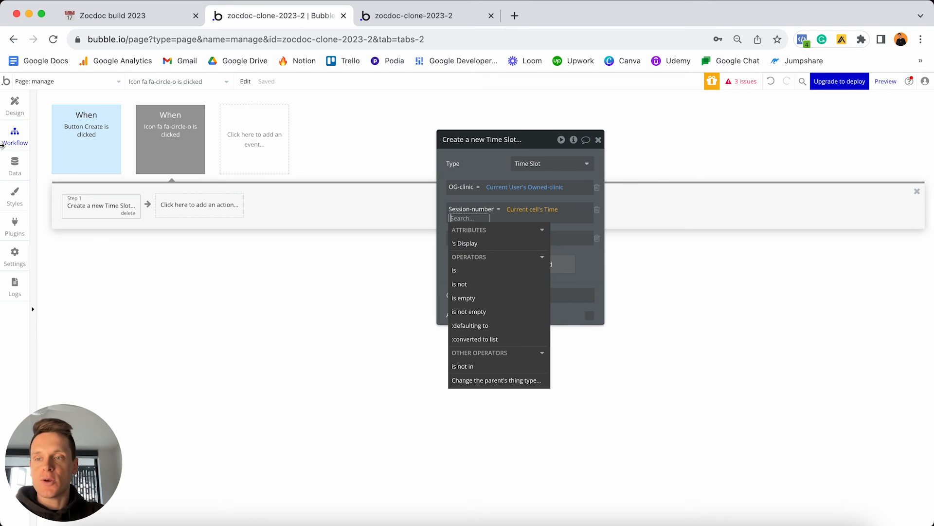
{"action": "left_click", "coordinate": [16, 167]}
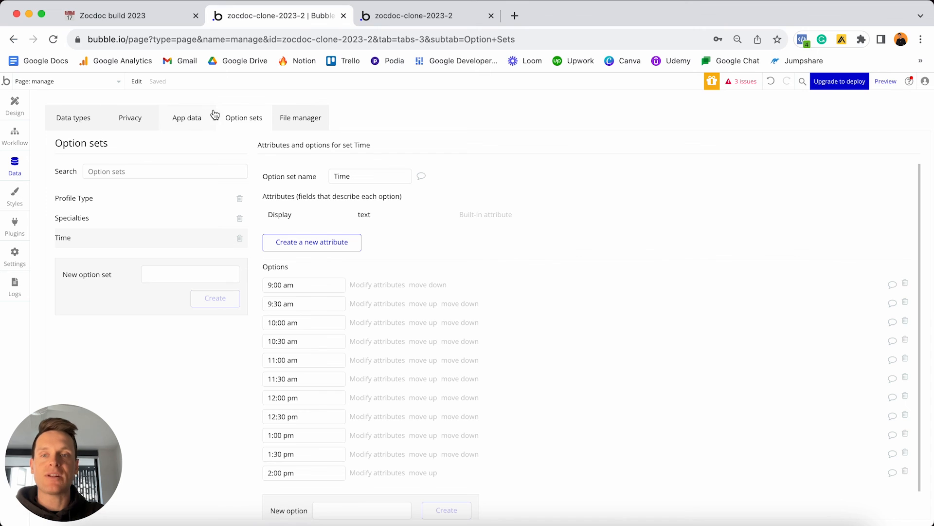
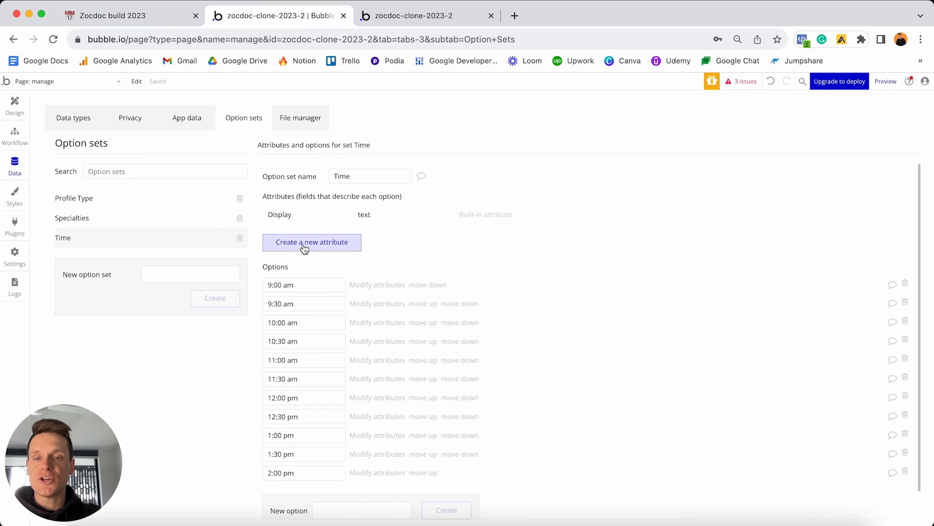
Start a new Time attribute named 'Session number' and choose number as its type.
{"action": "left_click", "coordinate": [330, 245]}
{"action": "left_click", "coordinate": [485, 147]}
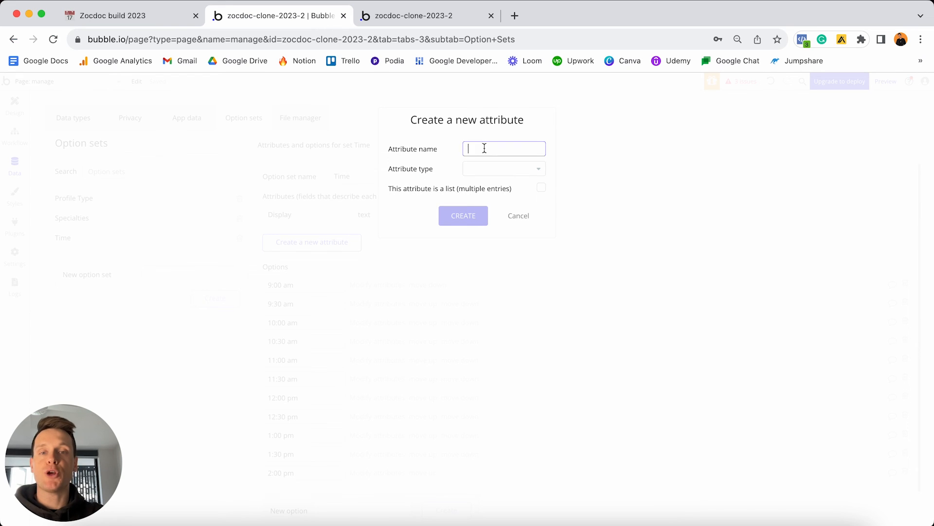
{"action": "type", "text": "Sessio"}
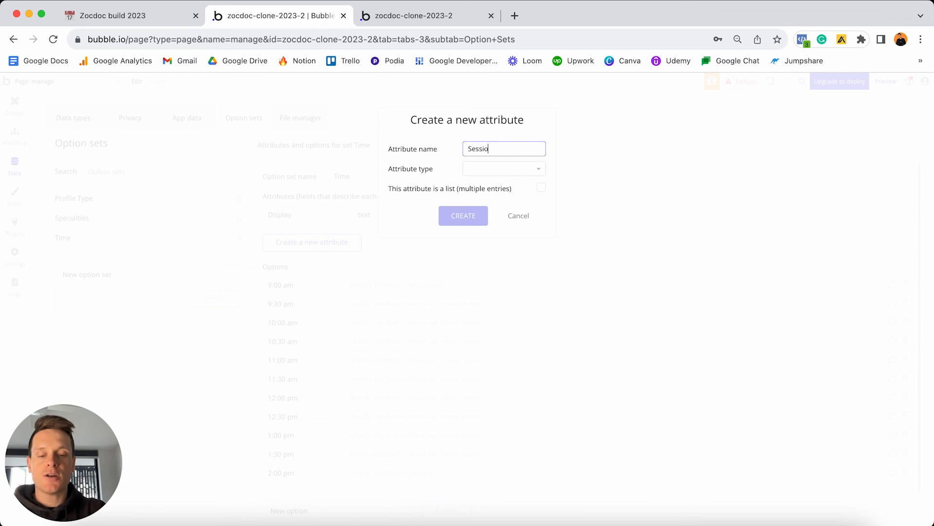
{"action": "type", "text": "n number"}
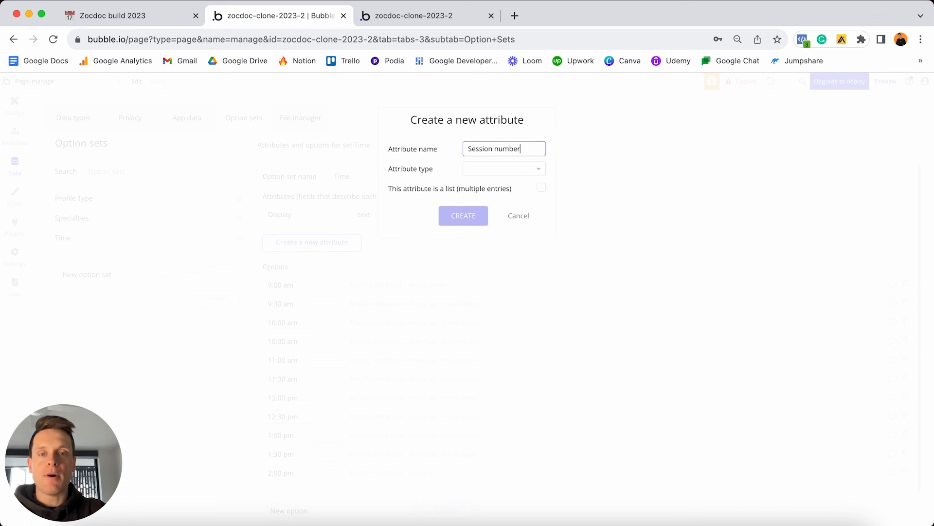
{"action": "left_click", "coordinate": [506, 171]}
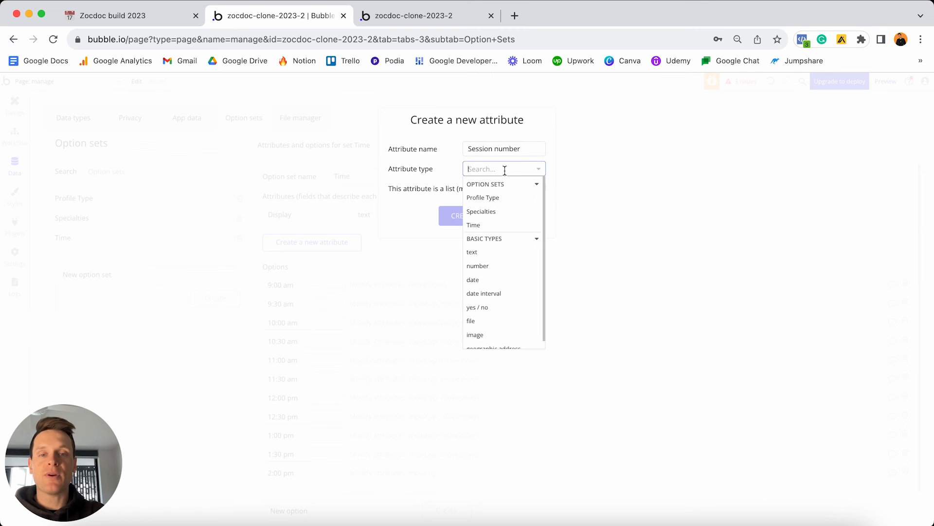
{"action": "left_click", "coordinate": [478, 266]}
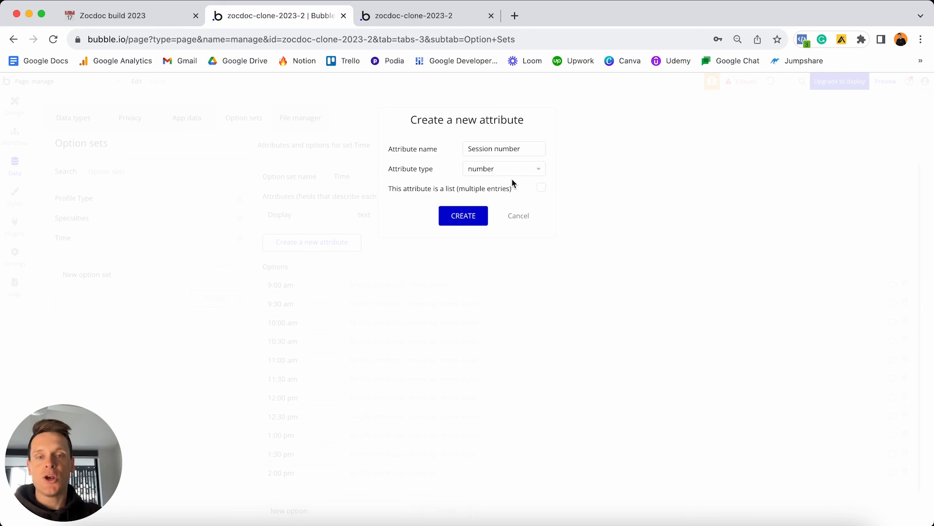
{"action": "left_click", "coordinate": [476, 175]}
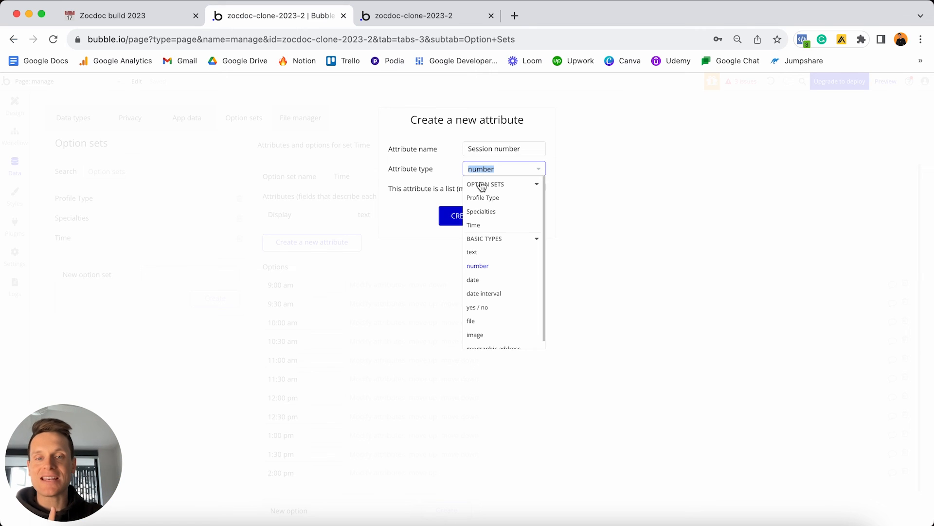
{"action": "left_click", "coordinate": [443, 166]}
Create the Session number attribute and give 9:00 am and 9:30 am session numbers 1 and 2.
{"action": "left_click", "coordinate": [465, 215]}
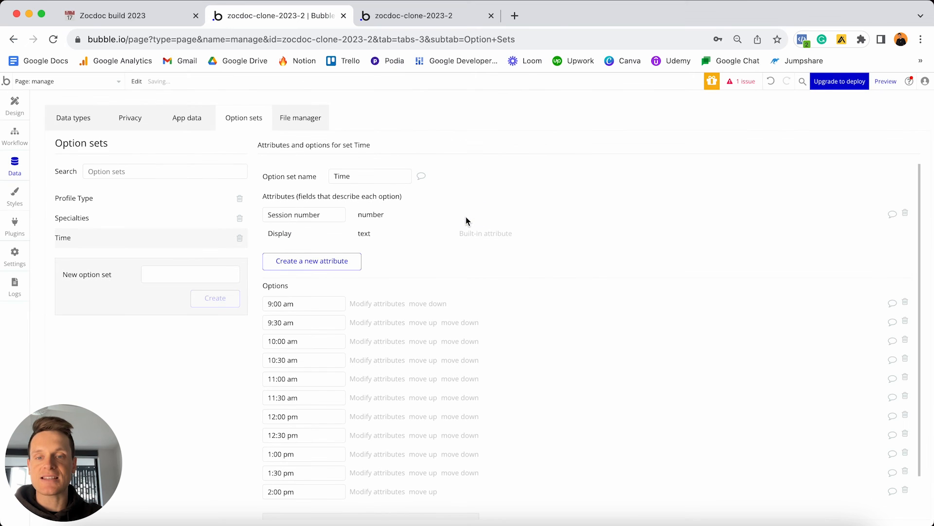
{"action": "scroll", "coordinate": [360, 302], "scroll_direction": "down", "scroll_amount": 1}
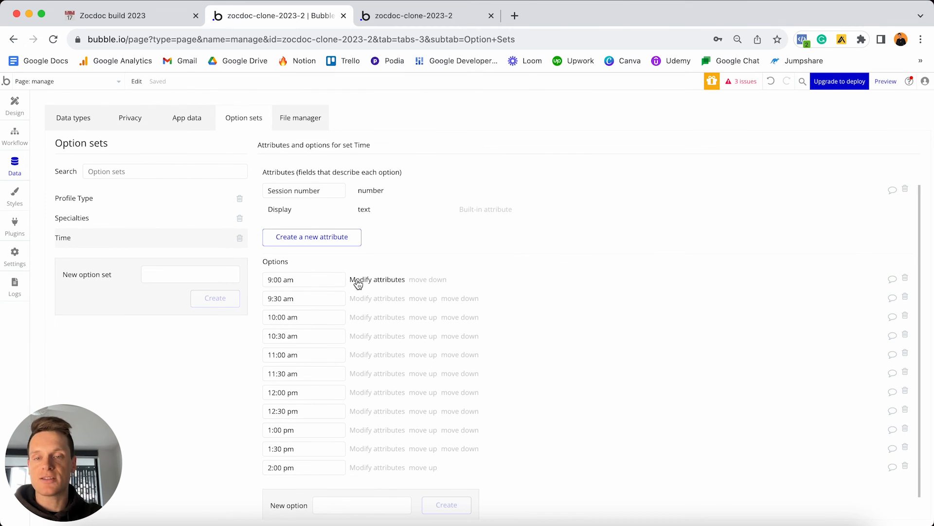
{"action": "left_click", "coordinate": [357, 281]}
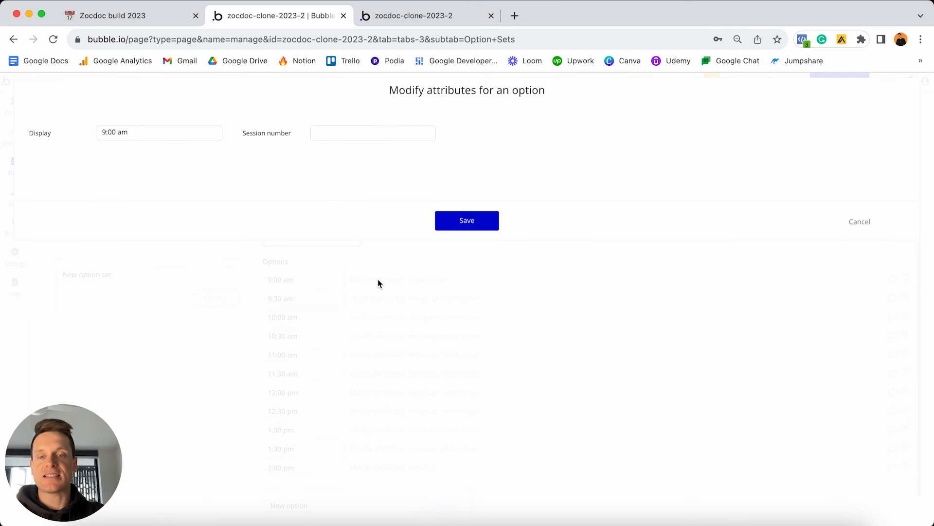
{"action": "left_click", "coordinate": [324, 133]}
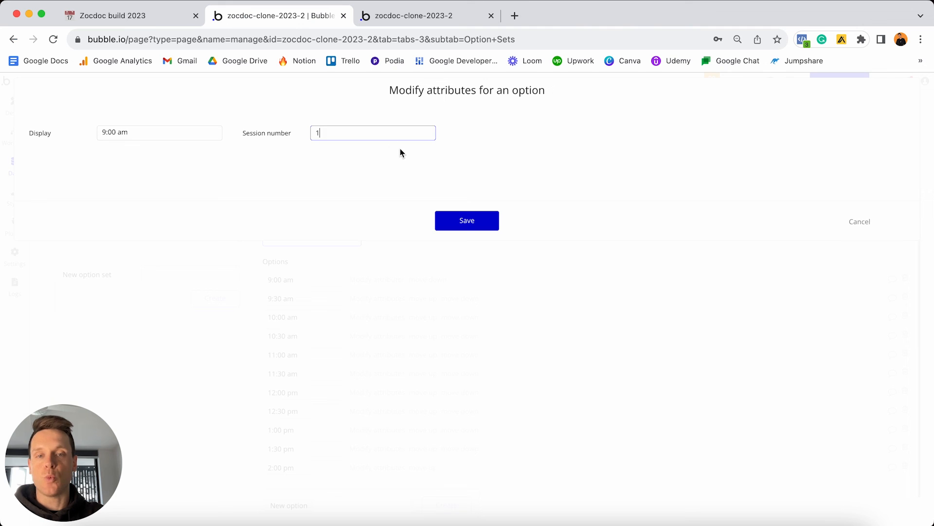
{"action": "left_click", "coordinate": [465, 221]}
{"action": "left_click", "coordinate": [376, 299]}
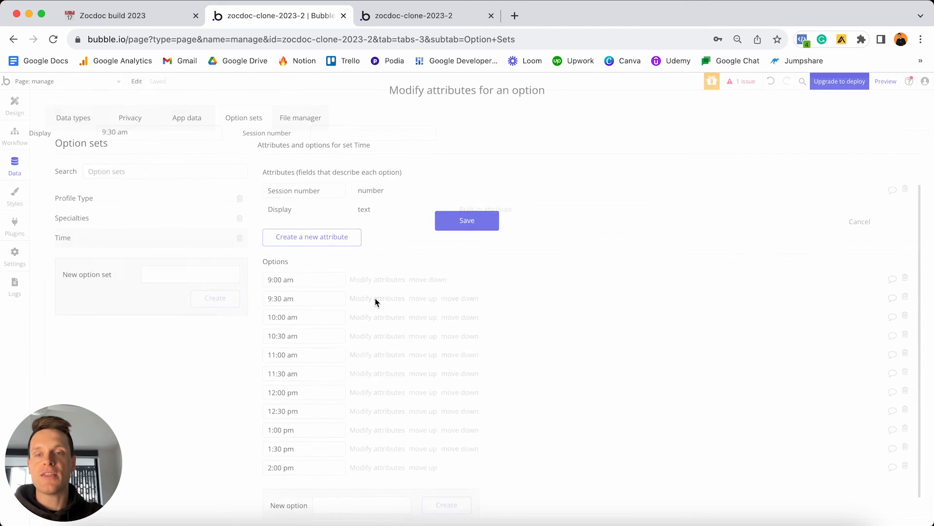
{"action": "left_click", "coordinate": [338, 129]}
{"action": "type", "text": "2"}
{"action": "left_click", "coordinate": [455, 224]}
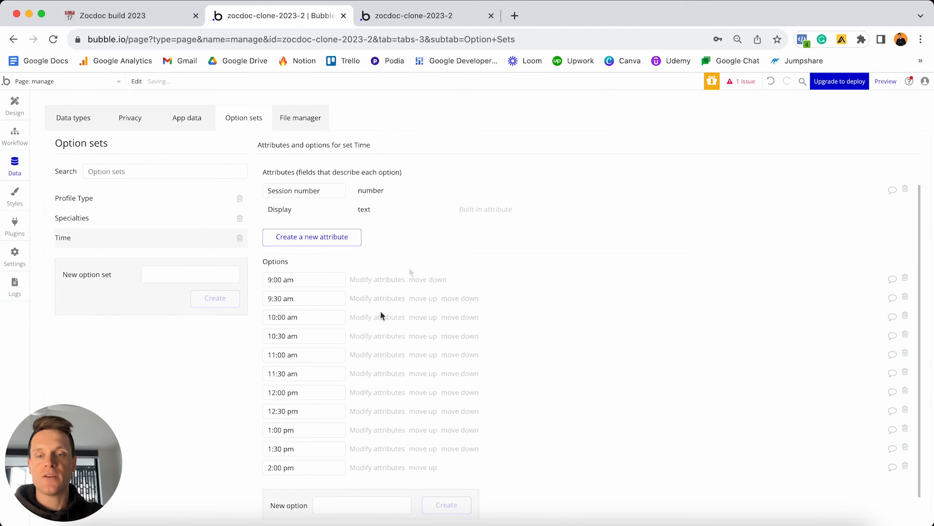
Set session numbers 3, 4 and 5 for the 10:00 am, 10:30 am and 11:00 am options.
{"action": "left_click", "coordinate": [379, 316]}
{"action": "left_click", "coordinate": [344, 130]}
{"action": "type", "text": "3"}
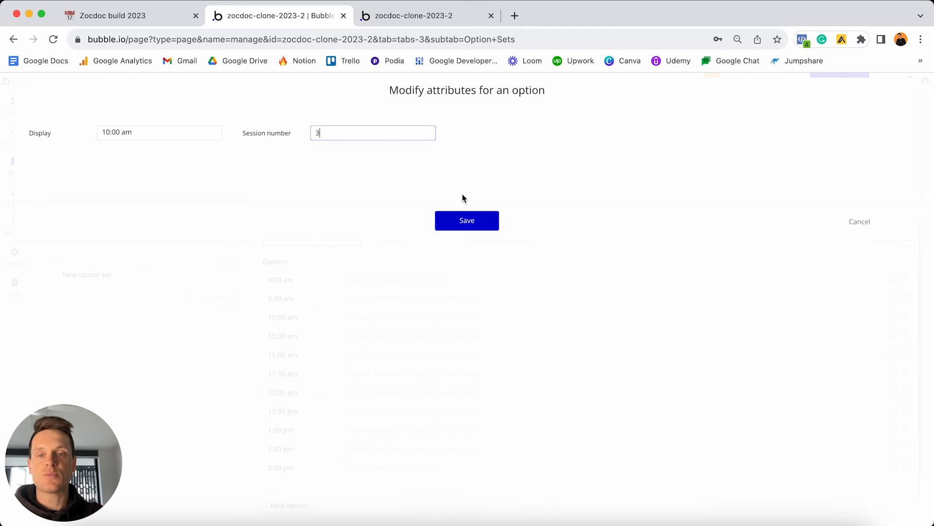
{"action": "left_click", "coordinate": [477, 220]}
{"action": "left_click", "coordinate": [369, 336]}
{"action": "left_click", "coordinate": [327, 138]}
{"action": "type", "text": "4"}
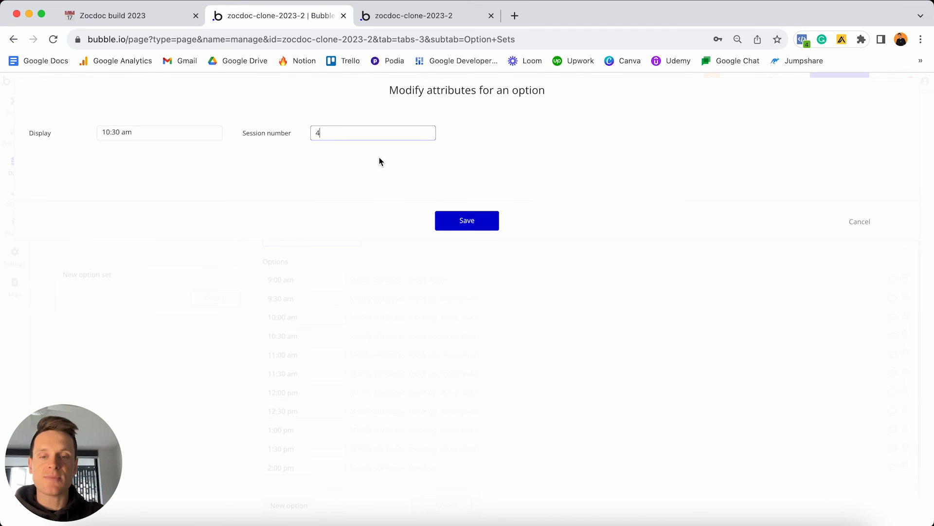
{"action": "left_click", "coordinate": [462, 226]}
{"action": "left_click", "coordinate": [375, 354]}
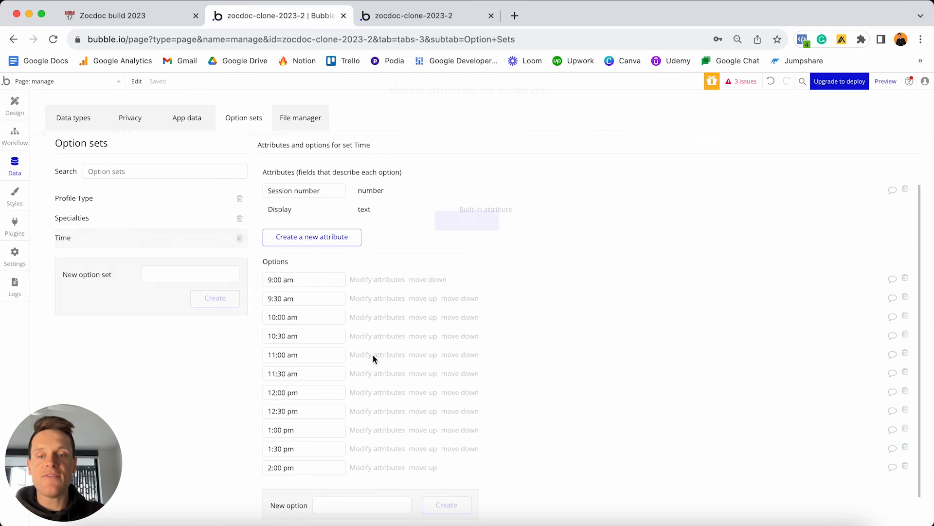
{"action": "left_click", "coordinate": [396, 132]}
{"action": "type", "text": "5"}
{"action": "left_click", "coordinate": [480, 220]}
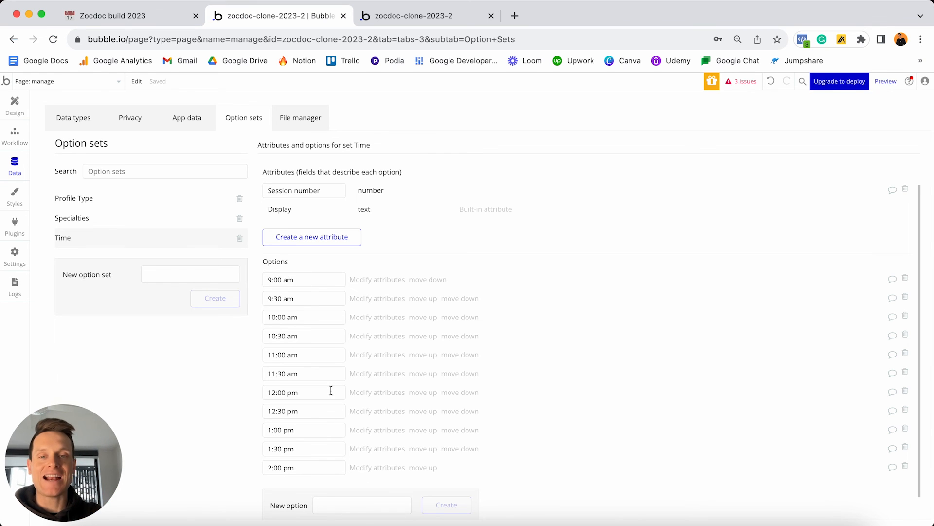
Set the Time Slot action's Session-number to Current cell's Time's Session number.
{"action": "left_click", "coordinate": [15, 134]}
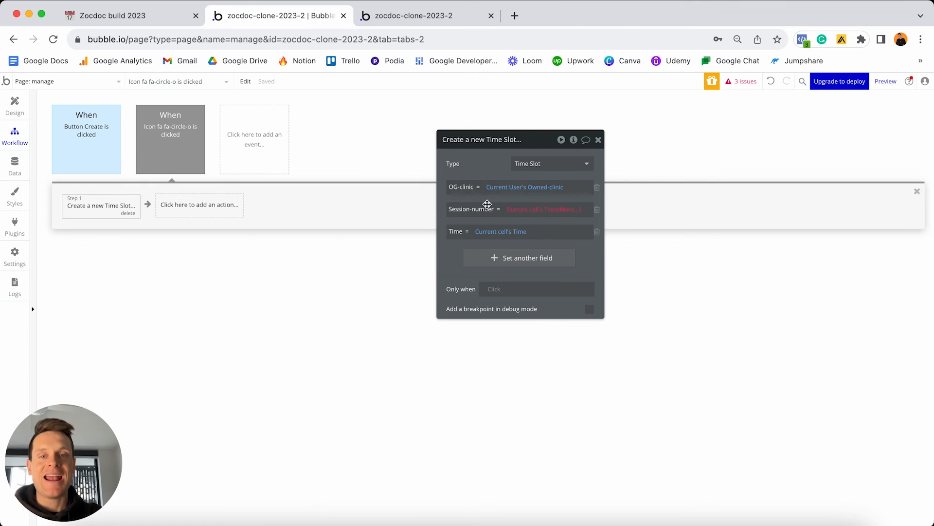
{"action": "left_click", "coordinate": [525, 209]}
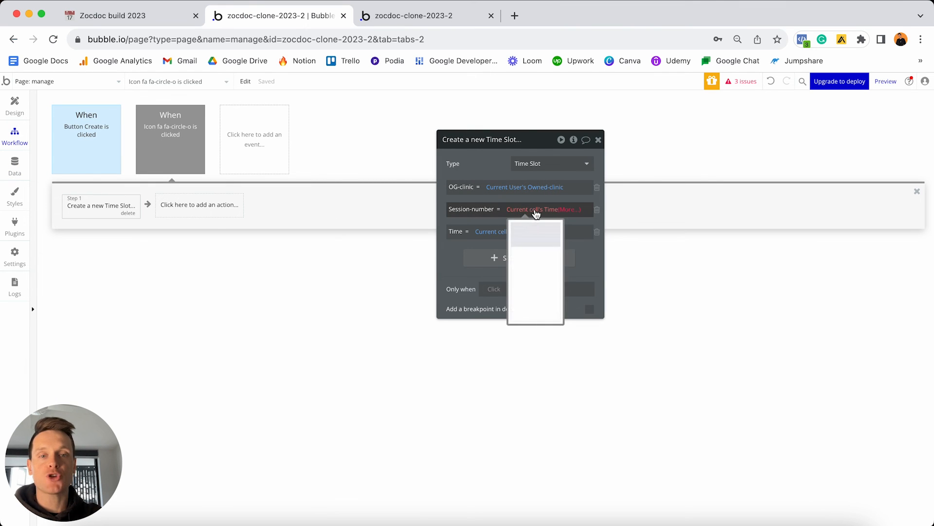
{"action": "left_click", "coordinate": [536, 263]}
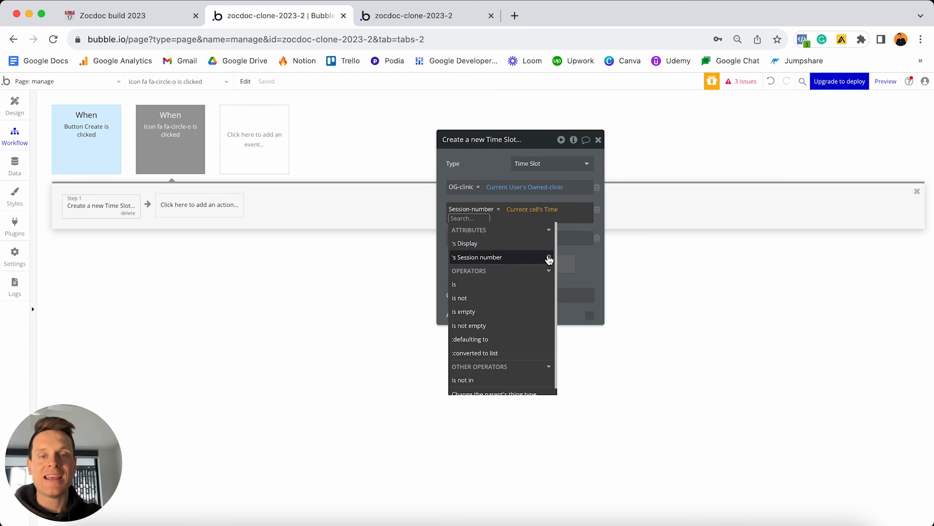
{"action": "left_click", "coordinate": [498, 262]}
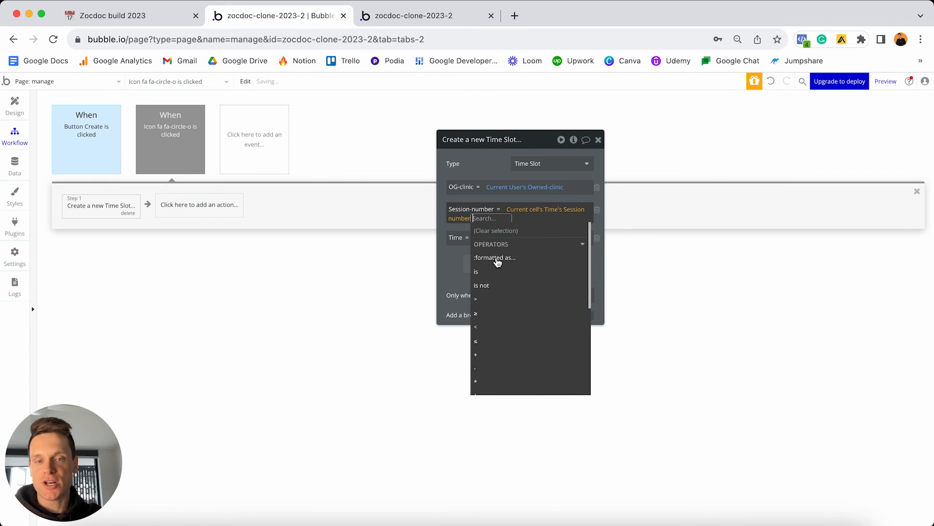
{"action": "left_click", "coordinate": [446, 227]}
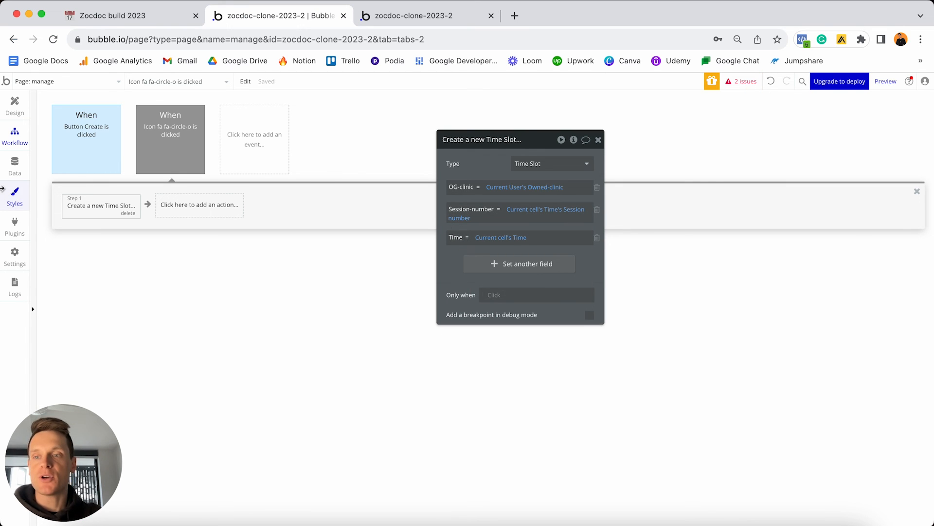
Review the Time Slot data type's fields in the Data tab.
{"action": "left_click", "coordinate": [14, 168]}
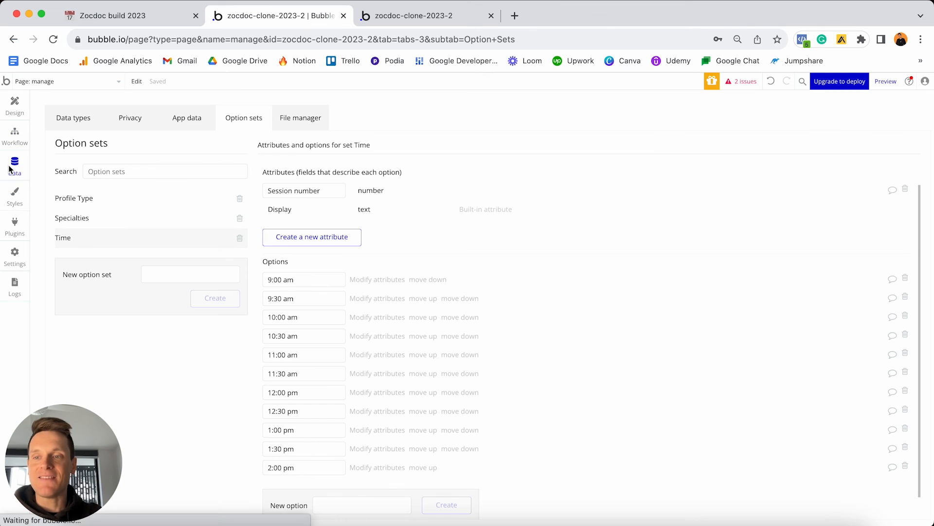
{"action": "left_click", "coordinate": [74, 119]}
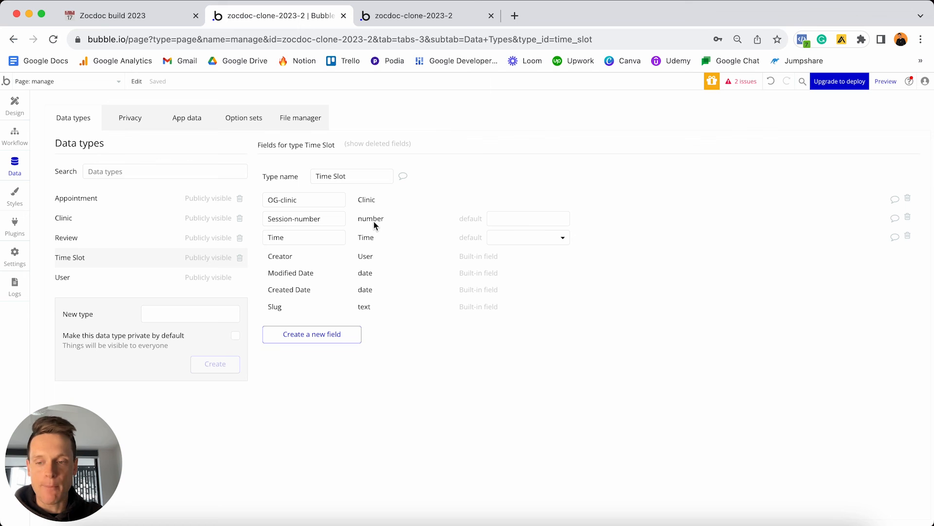
{"action": "left_click", "coordinate": [15, 106]}
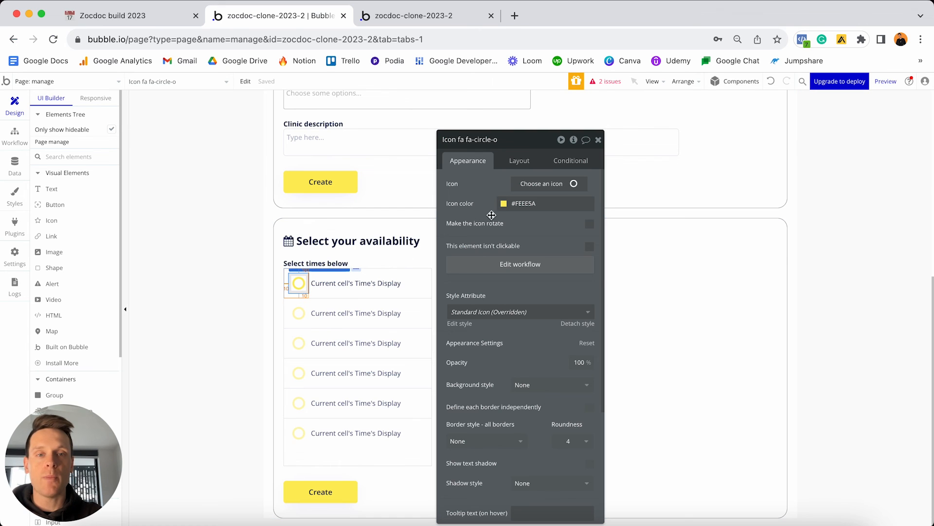
Add a new condition to the circle icon based on a search for Time Slots.
{"action": "left_click", "coordinate": [573, 161]}
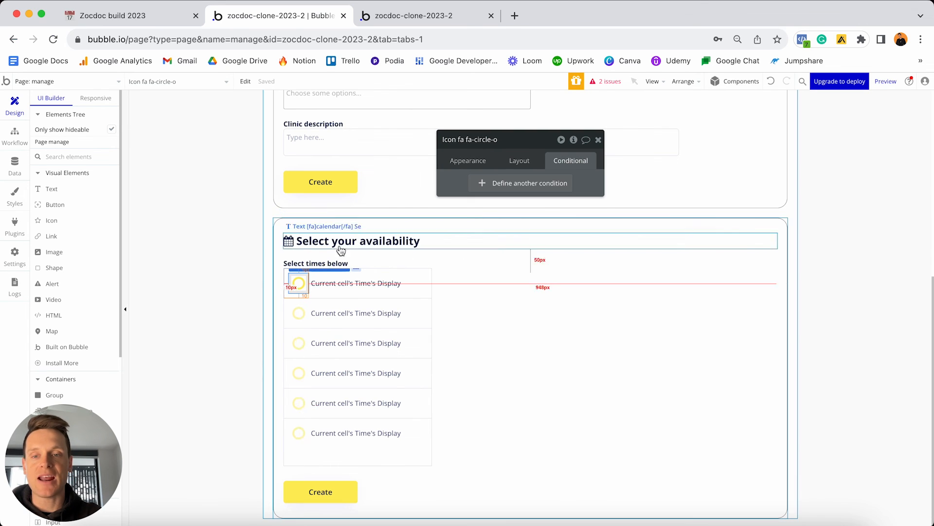
{"action": "left_click", "coordinate": [494, 183]}
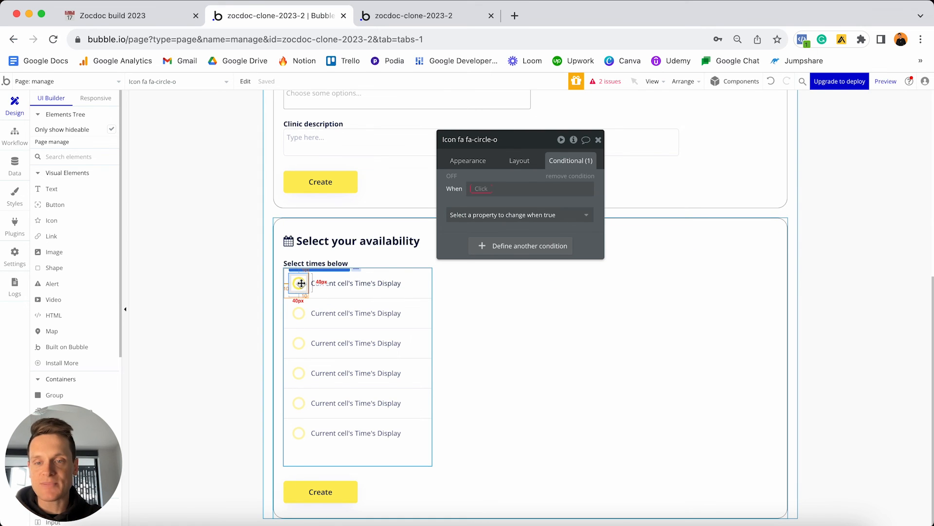
{"action": "left_click", "coordinate": [478, 190]}
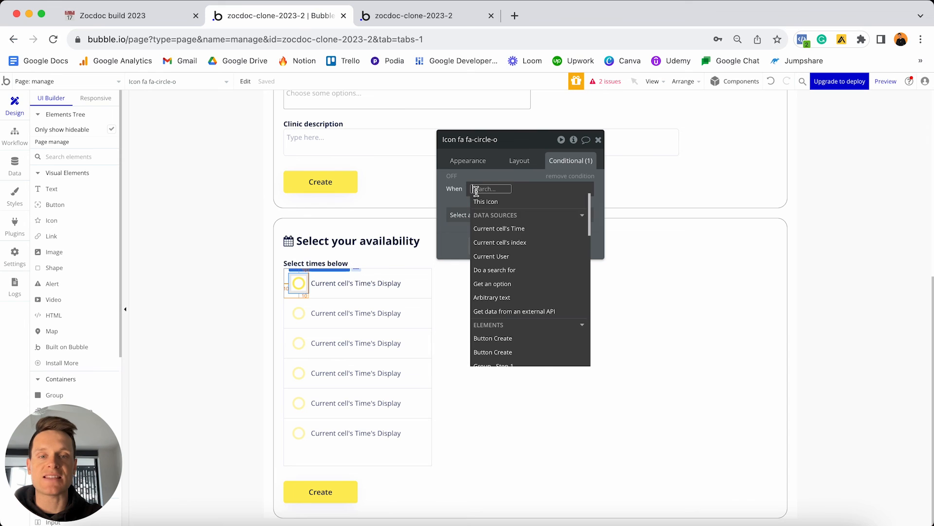
{"action": "left_click", "coordinate": [506, 270]}
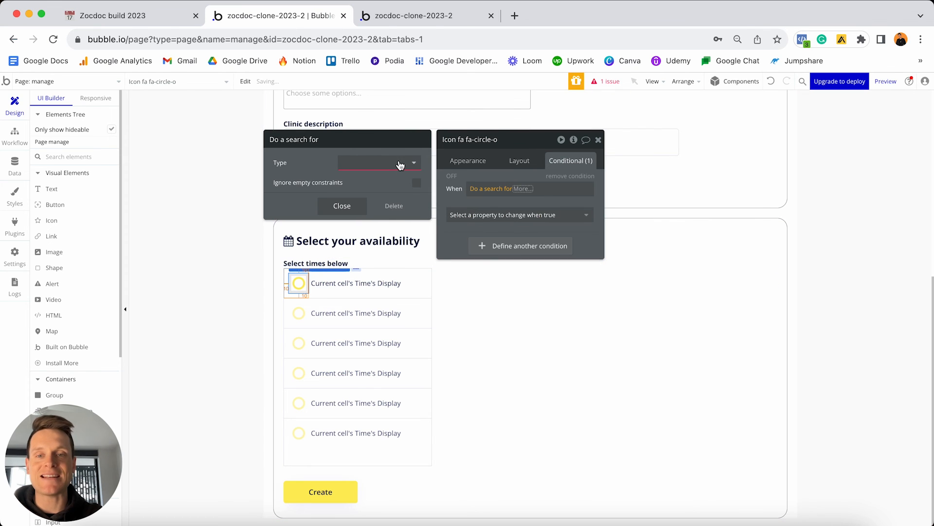
{"action": "left_click", "coordinate": [398, 163]}
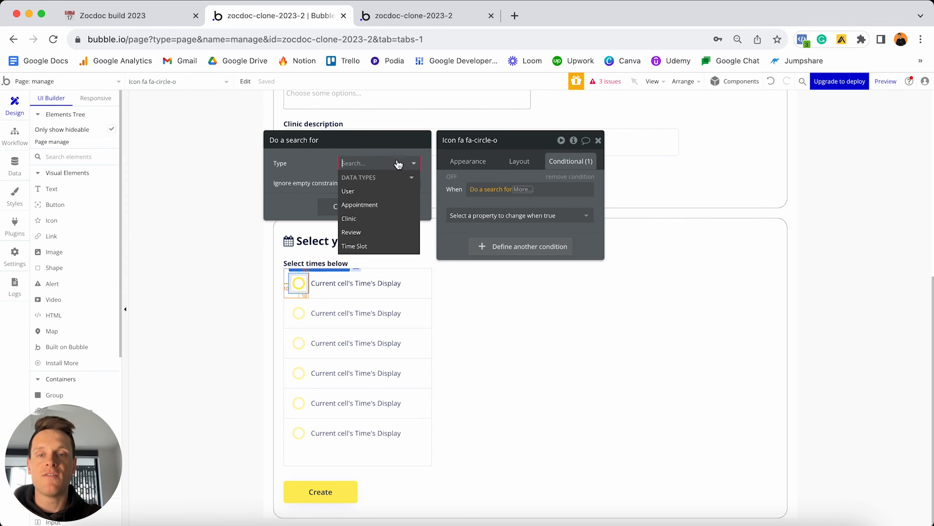
{"action": "left_click", "coordinate": [369, 246]}
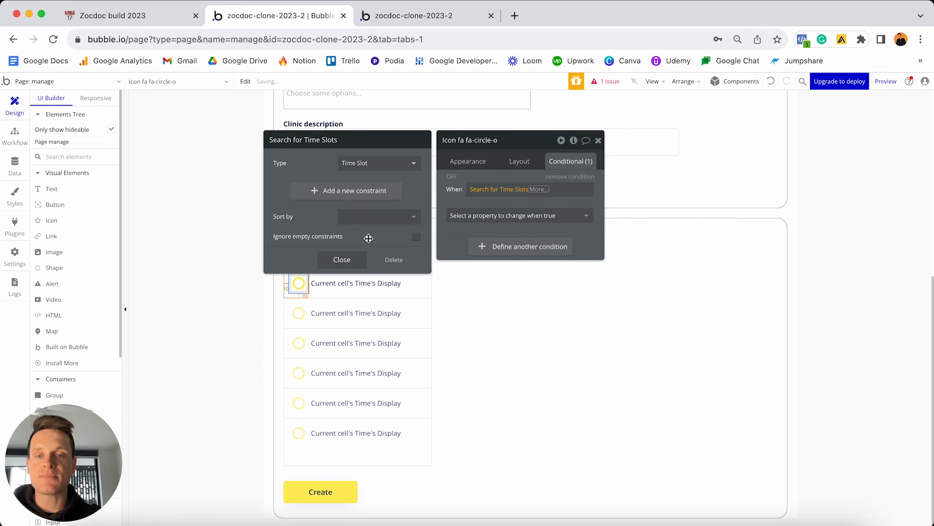
Constrain the search so OG-clinic equals Current User's Owned-clinic.
{"action": "left_click", "coordinate": [335, 197]}
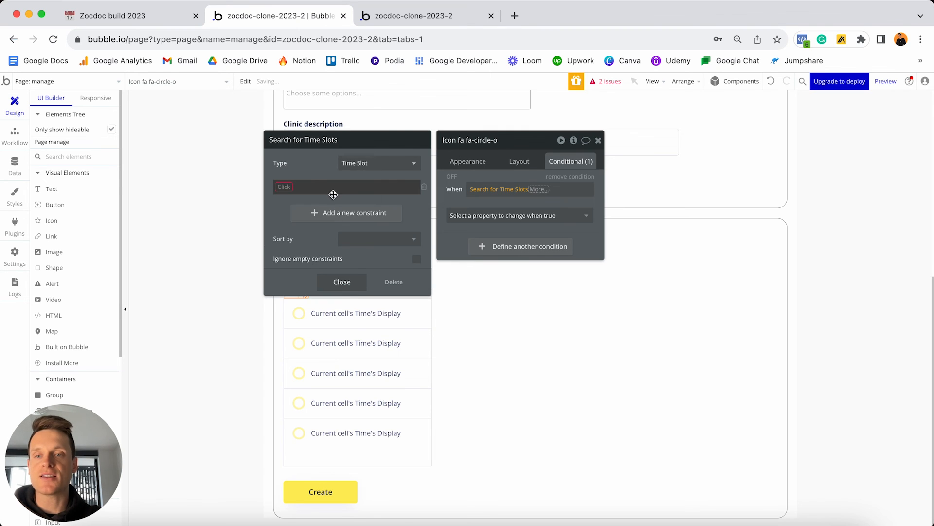
{"action": "left_click", "coordinate": [292, 199]}
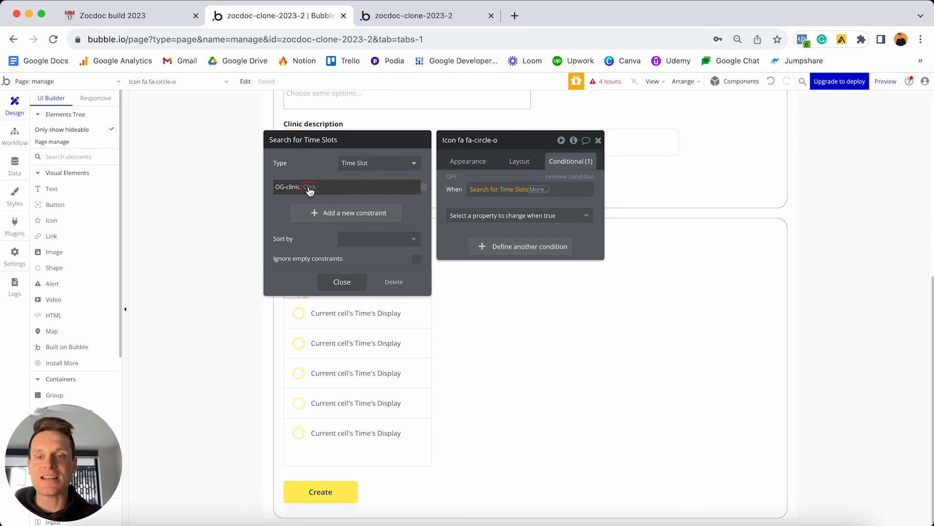
{"action": "left_click", "coordinate": [310, 191]}
{"action": "left_click", "coordinate": [321, 197]}
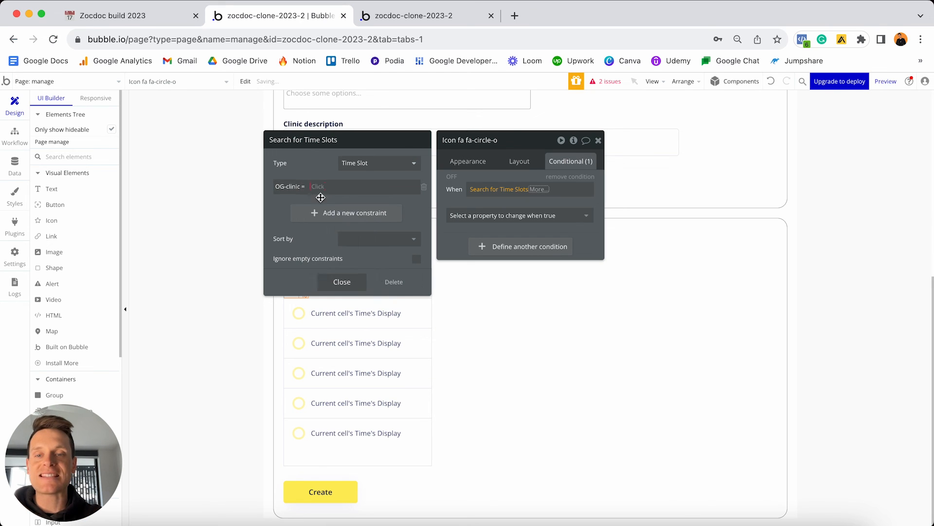
{"action": "left_click", "coordinate": [341, 252]}
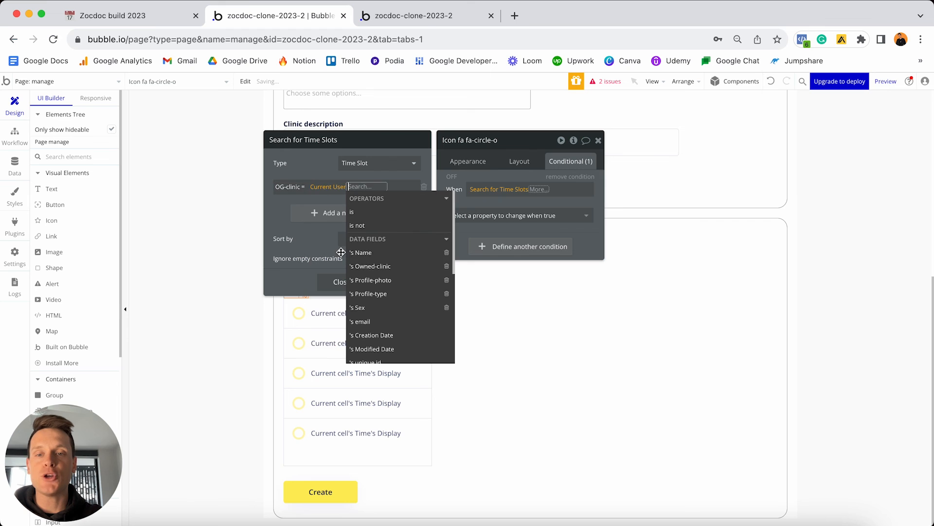
{"action": "left_click", "coordinate": [369, 266]}
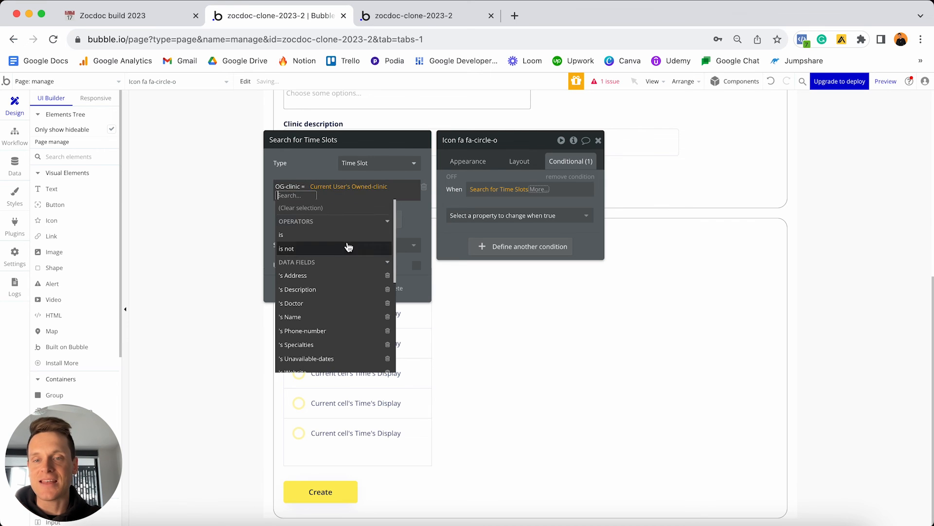
{"action": "left_click", "coordinate": [320, 175]}
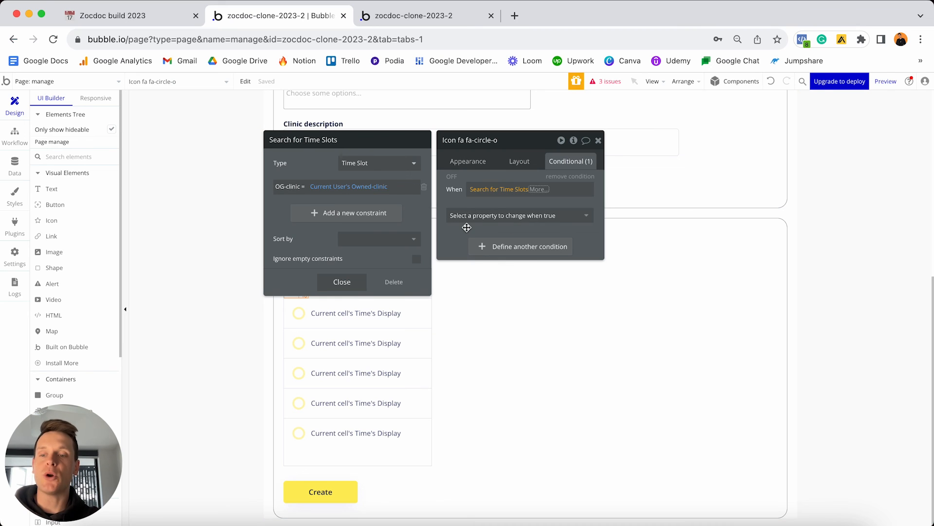
Add a second constraint so Time equals Current cell's Time.
{"action": "left_click", "coordinate": [319, 214]}
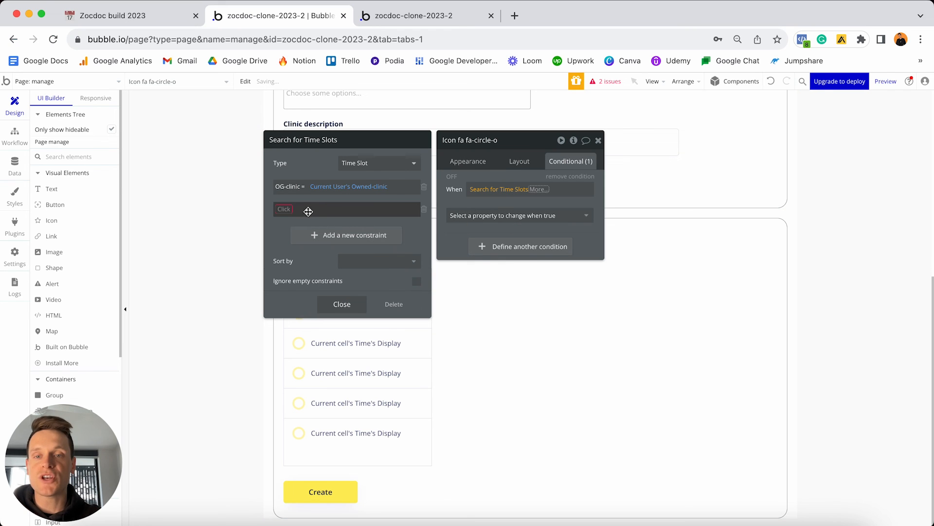
{"action": "left_click", "coordinate": [296, 209]}
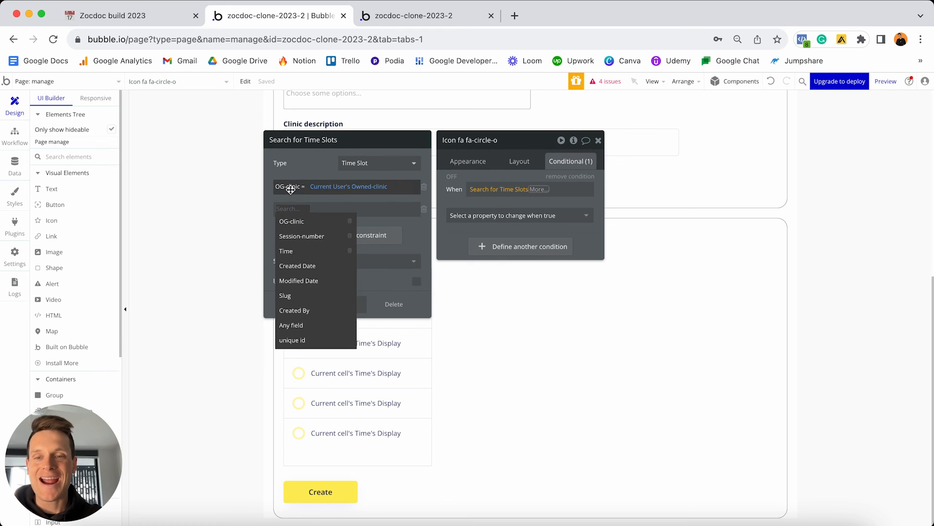
{"action": "left_click", "coordinate": [296, 253]}
{"action": "left_click", "coordinate": [303, 210]}
{"action": "left_click", "coordinate": [302, 221]}
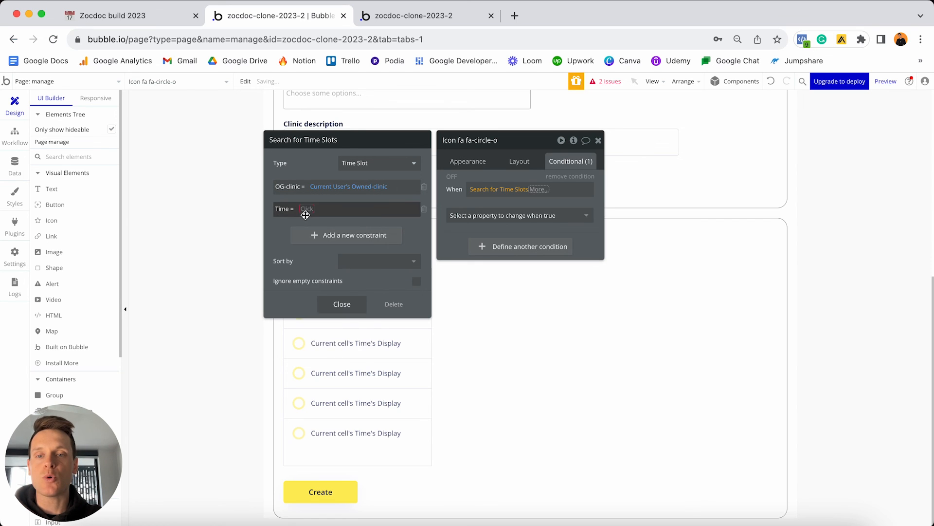
{"action": "left_click", "coordinate": [305, 208]}
{"action": "left_click", "coordinate": [328, 248]}
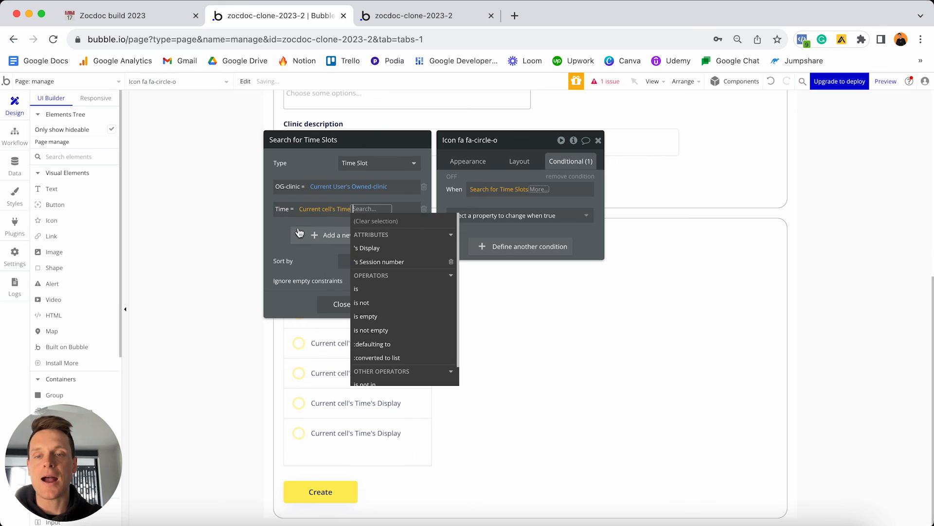
{"action": "left_click", "coordinate": [288, 223]}
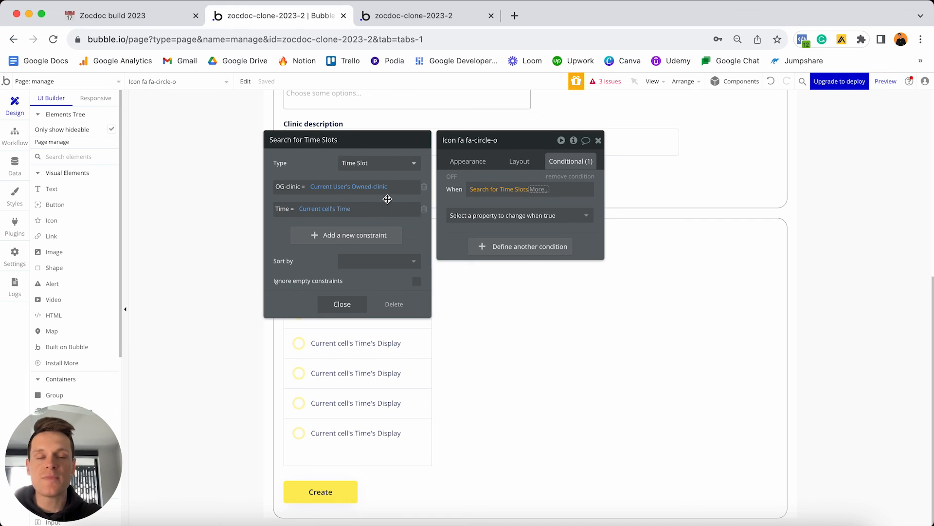
Extend the icon's condition to Search for Time Slots:count > 0.
{"action": "left_click", "coordinate": [542, 190]}
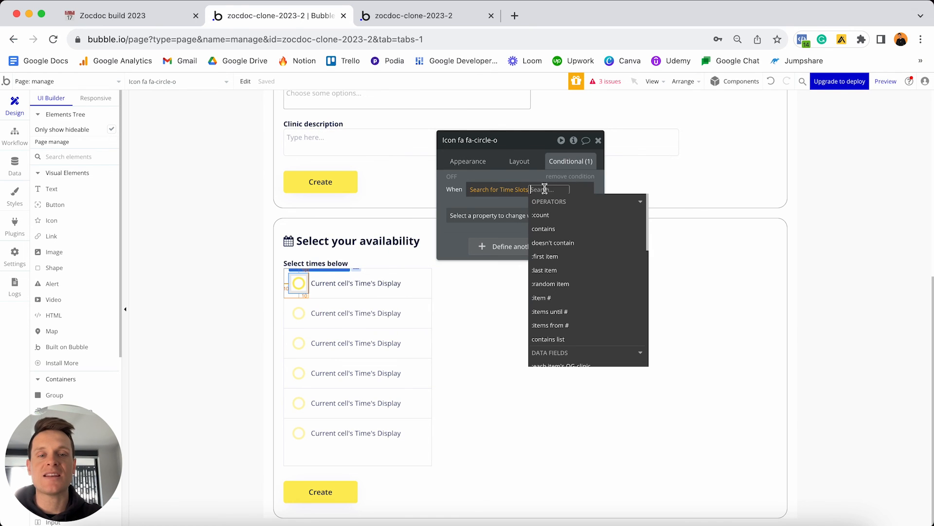
{"action": "left_click", "coordinate": [552, 216]}
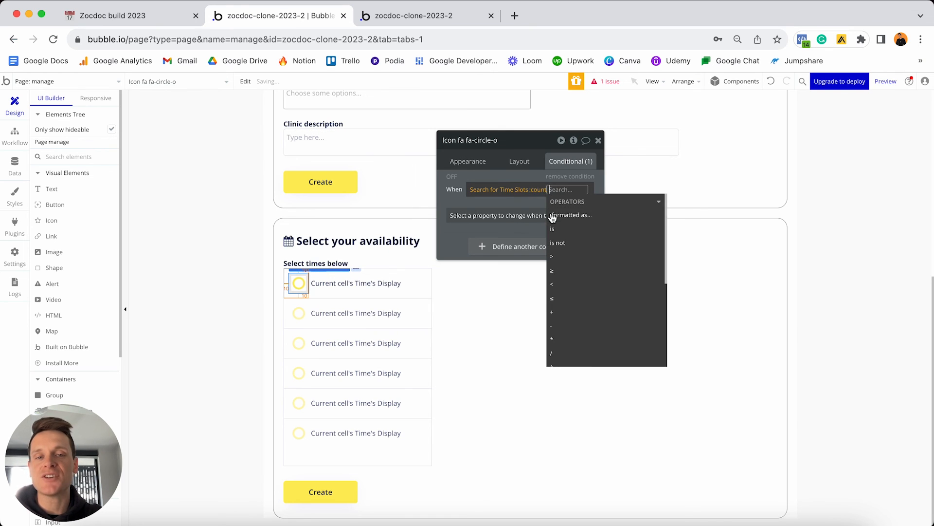
{"action": "left_click", "coordinate": [516, 190]}
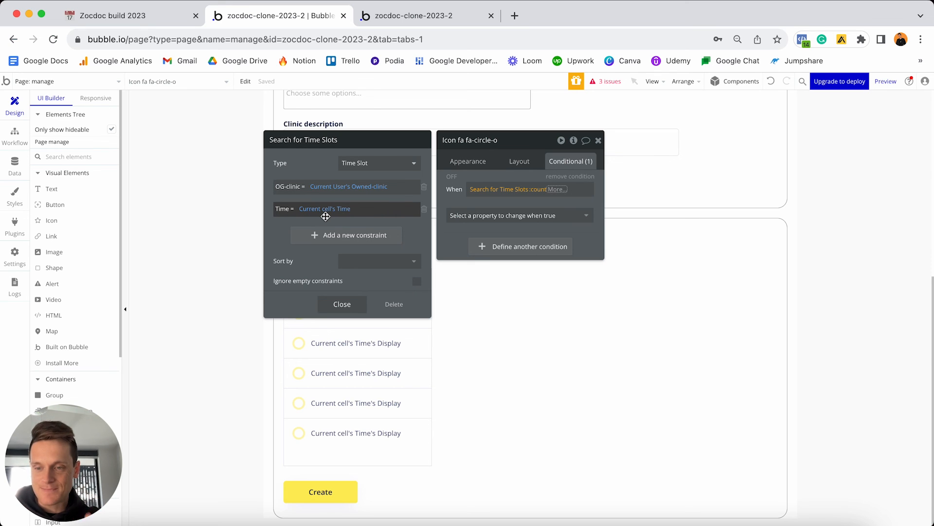
{"action": "left_click", "coordinate": [558, 190]}
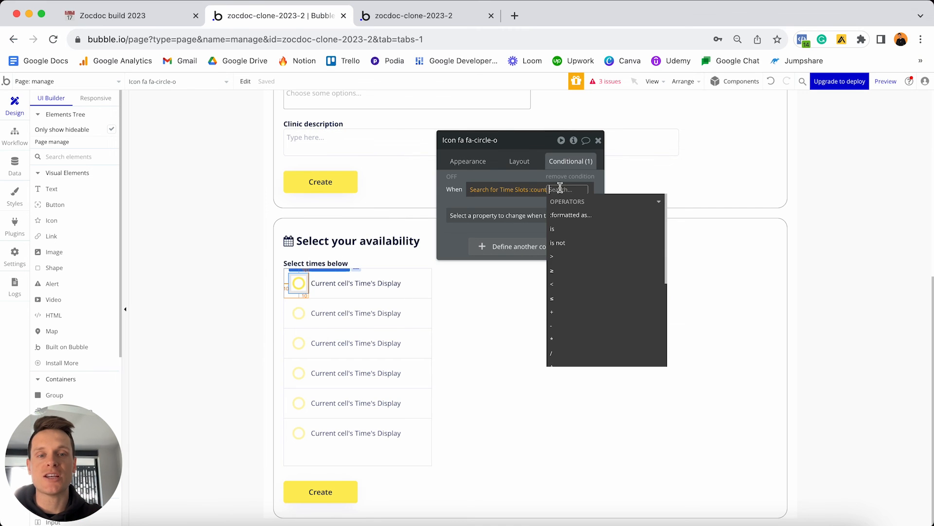
{"action": "left_click", "coordinate": [561, 256]}
{"action": "type", "text": "0"}
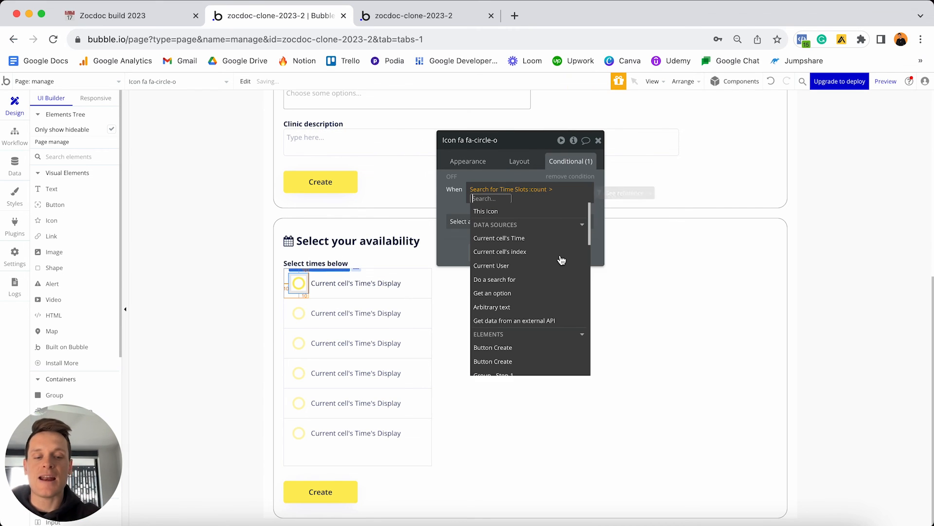
{"action": "key", "text": "Return"}
{"action": "left_click", "coordinate": [446, 199]}
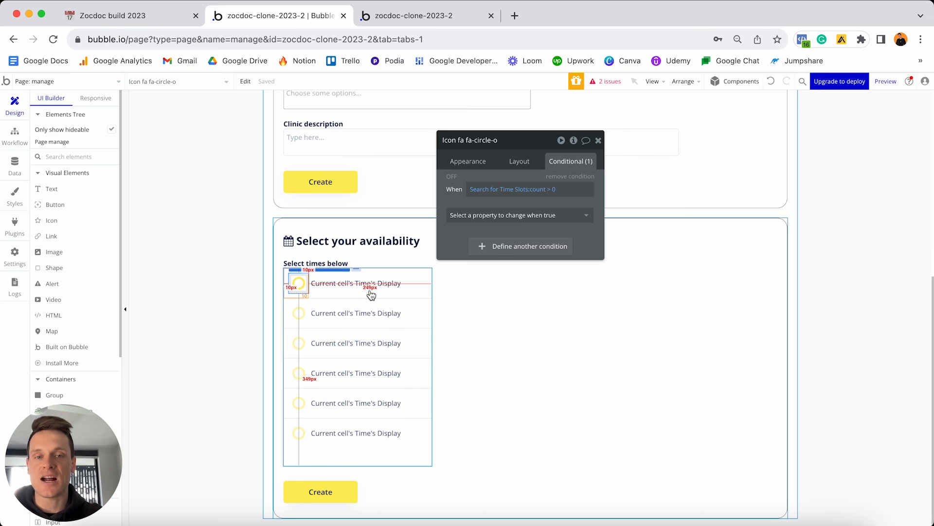
{"action": "left_click", "coordinate": [487, 215]}
When the condition holds, change the icon to check-circle.
{"action": "left_click", "coordinate": [469, 264]}
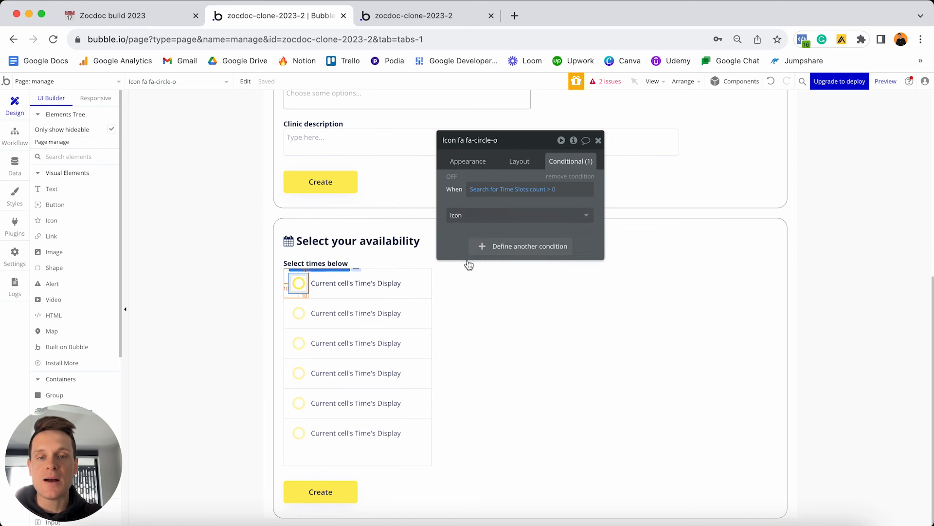
{"action": "left_click", "coordinate": [539, 213]}
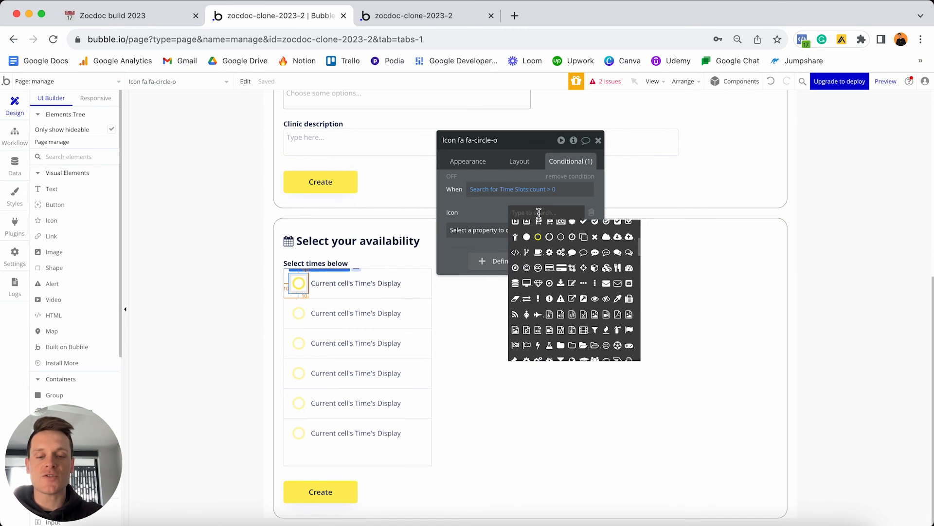
{"action": "type", "text": "circle"}
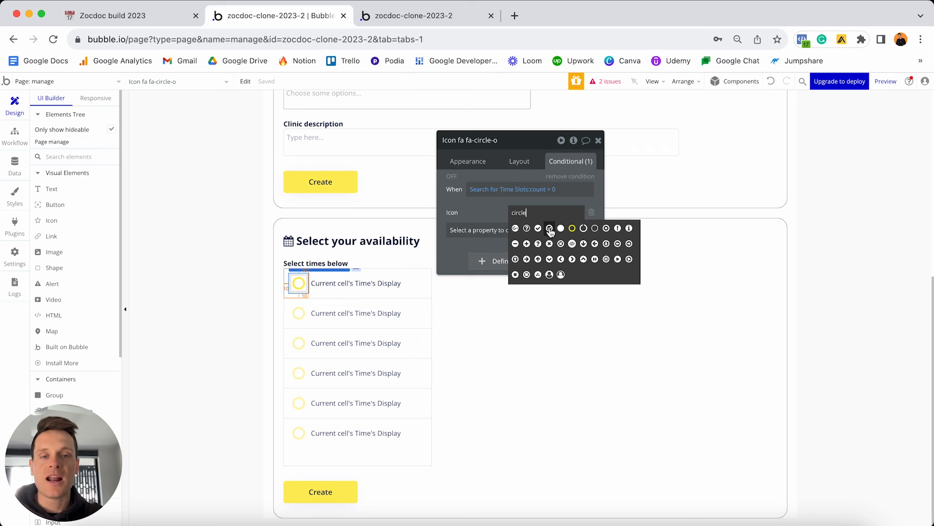
{"action": "left_click", "coordinate": [550, 229]}
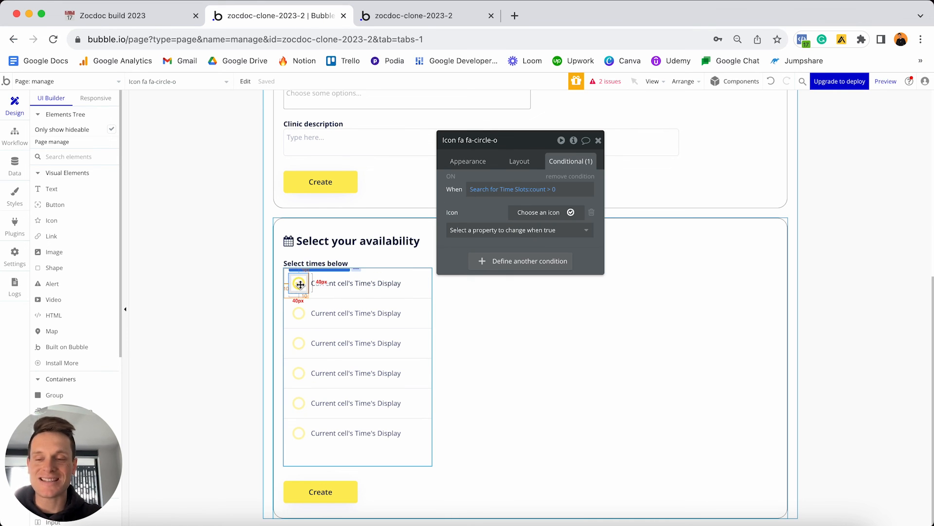
{"action": "left_click", "coordinate": [17, 141]}
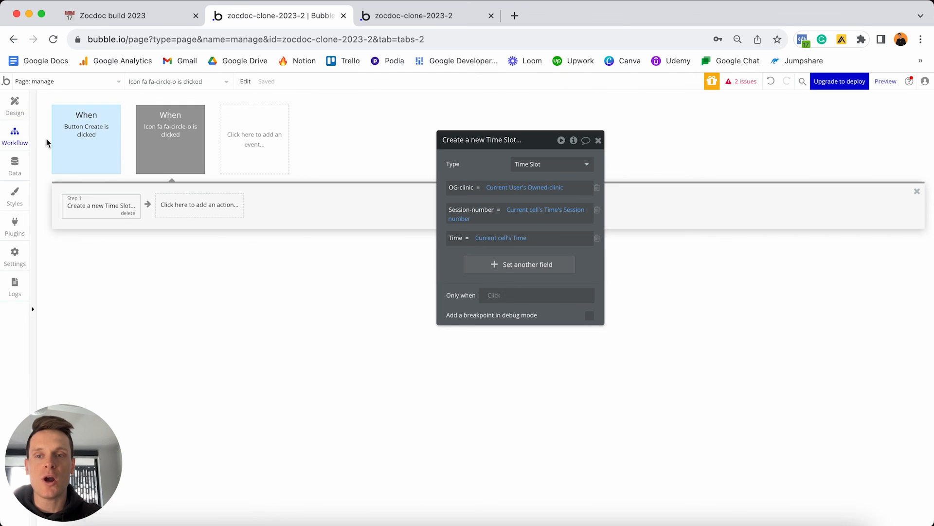
{"action": "left_click", "coordinate": [254, 150]}
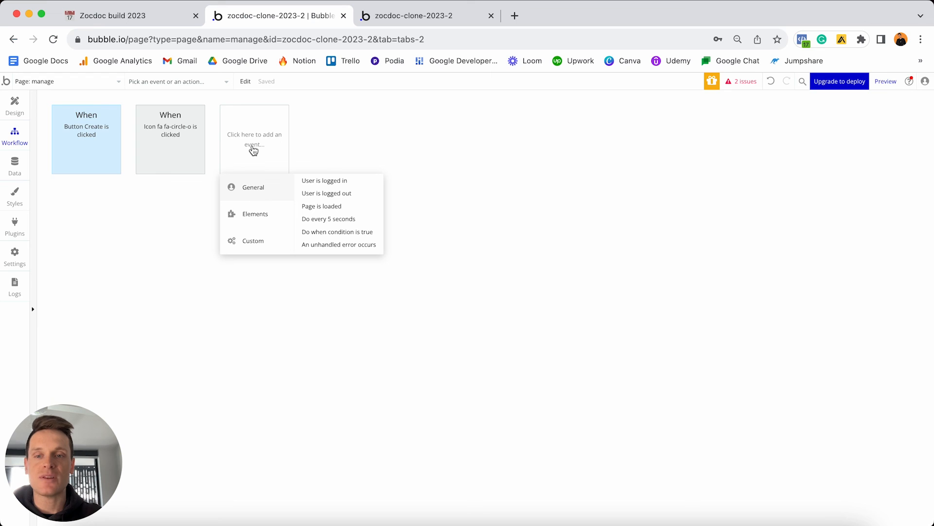
{"action": "mouse_move", "coordinate": [171, 132]}
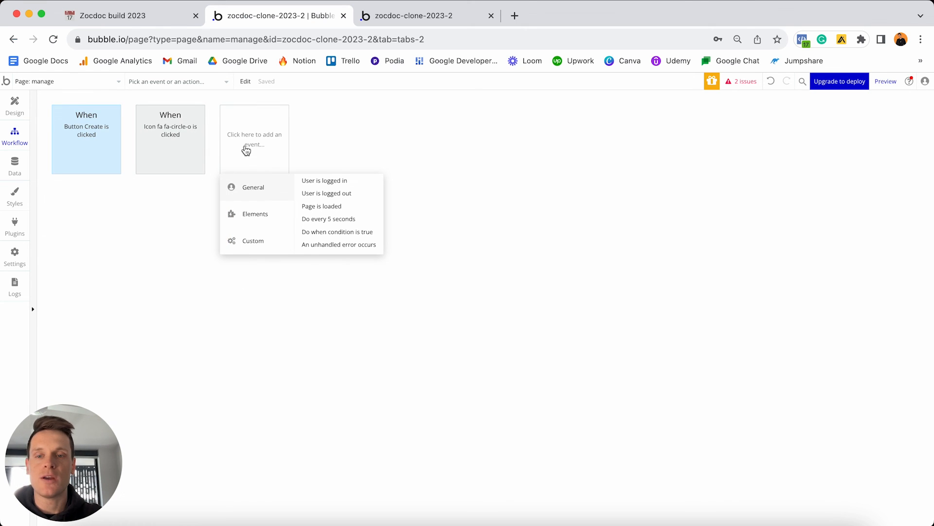
{"action": "mouse_move", "coordinate": [248, 219]}
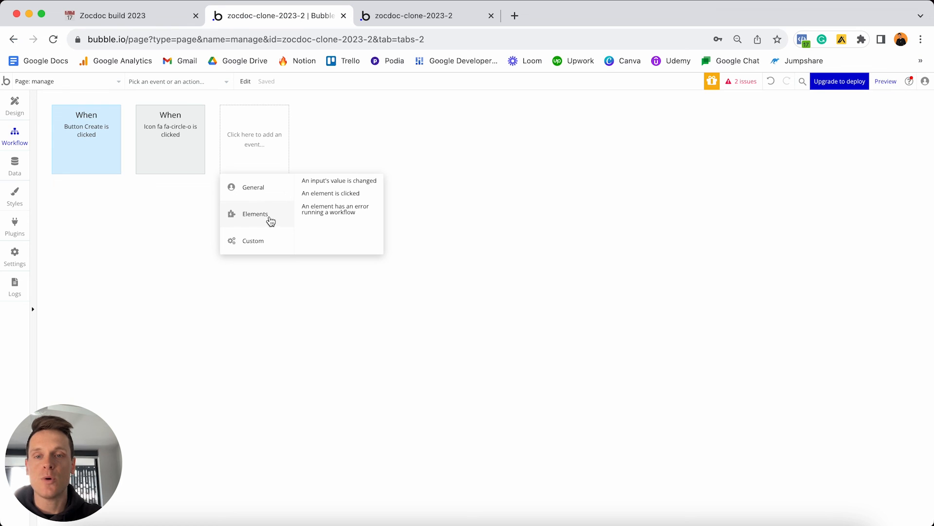
{"action": "left_click", "coordinate": [333, 194]}
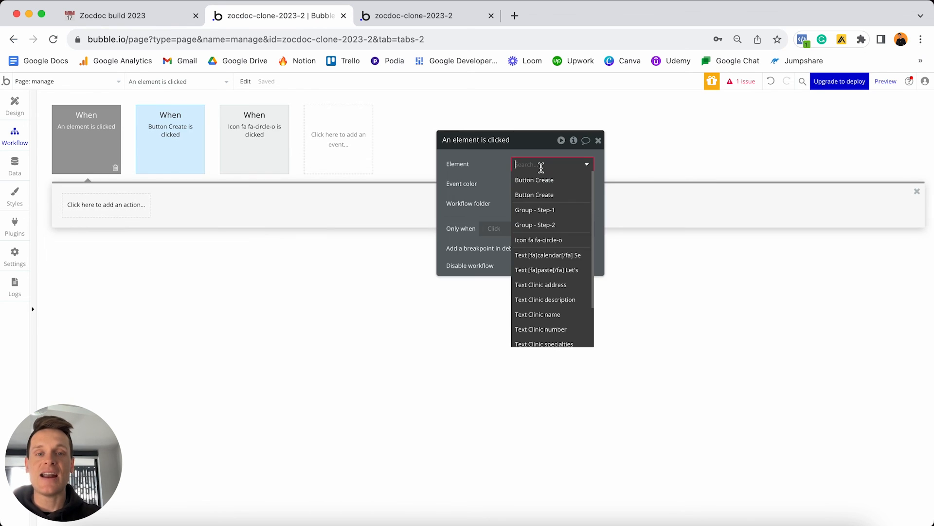
{"action": "type", "text": "icon"}
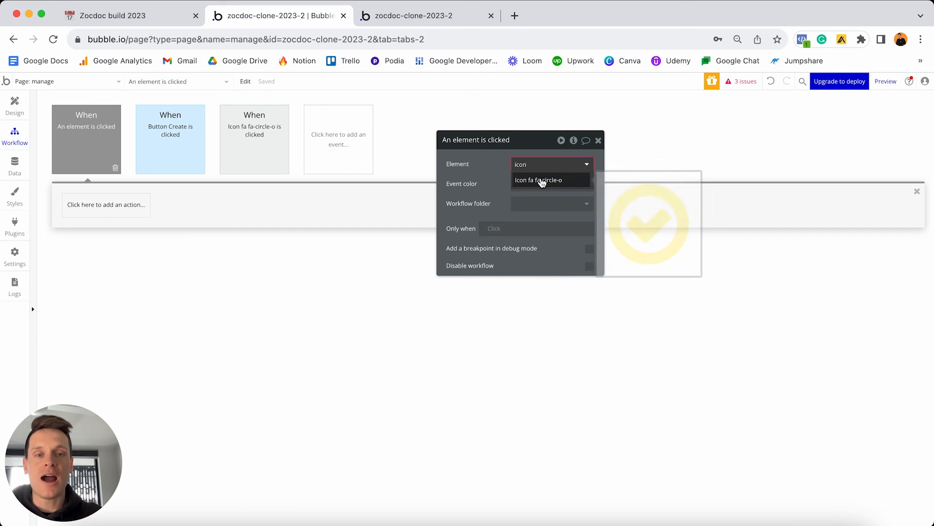
{"action": "left_click", "coordinate": [558, 180]}
{"action": "left_click", "coordinate": [133, 207]}
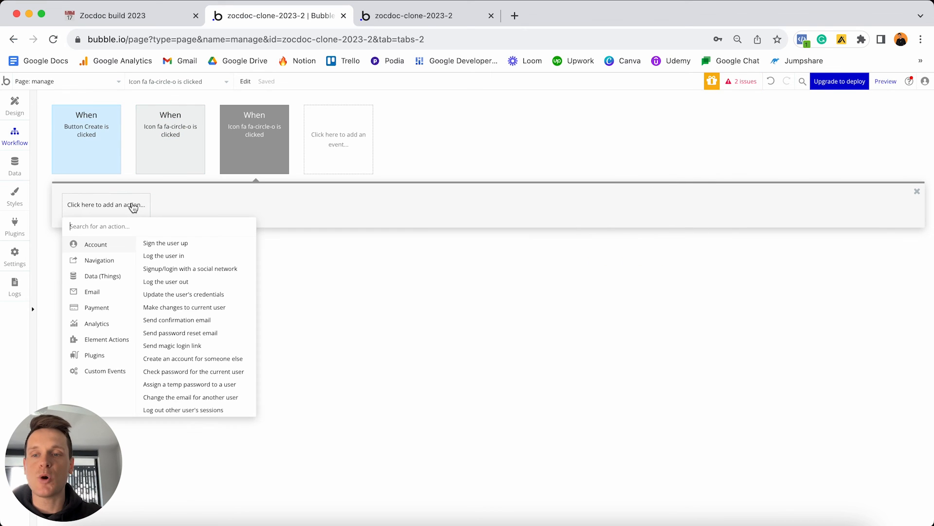
{"action": "mouse_move", "coordinate": [106, 281]}
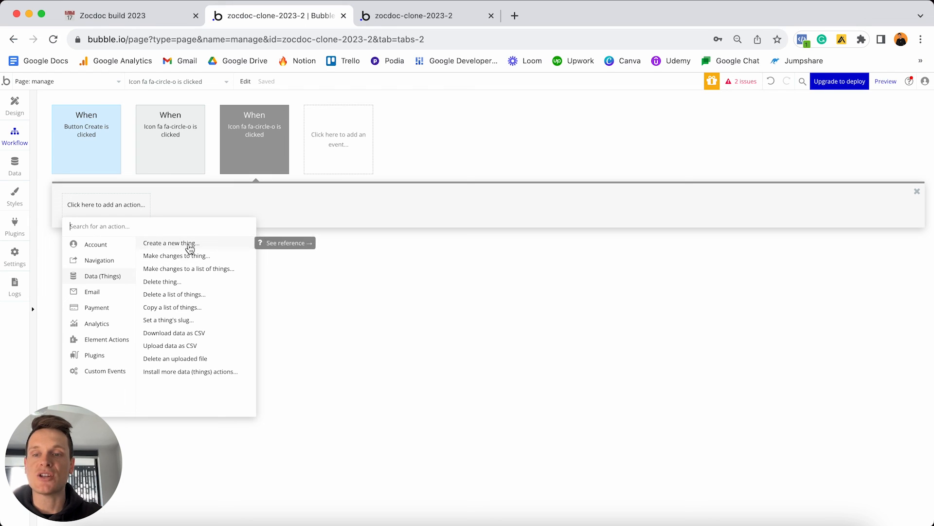
{"action": "left_click", "coordinate": [176, 285]}
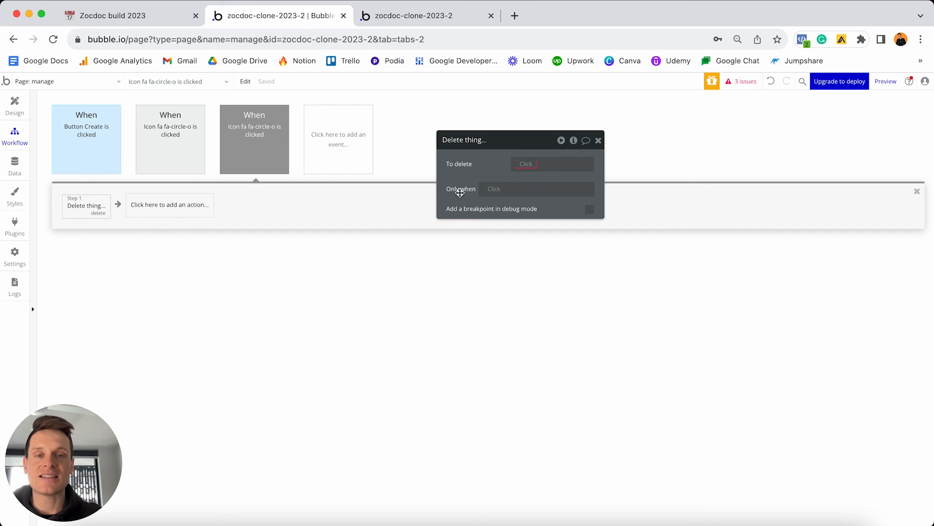
{"action": "left_click", "coordinate": [146, 160]}
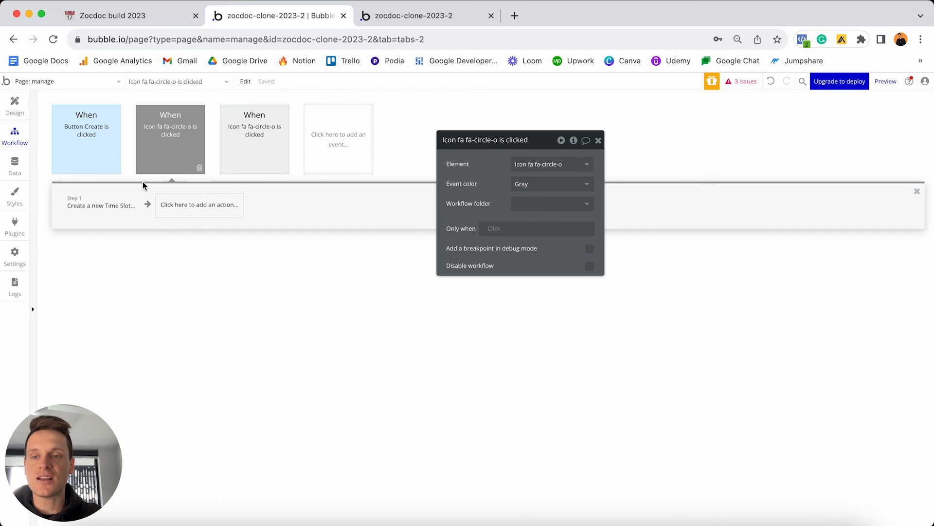
{"action": "left_click", "coordinate": [100, 208]}
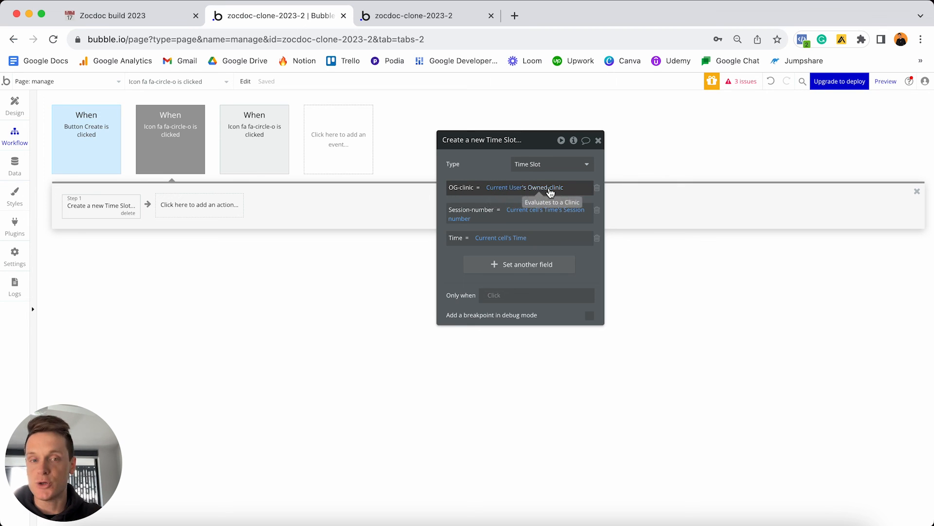
{"action": "left_click", "coordinate": [502, 244]}
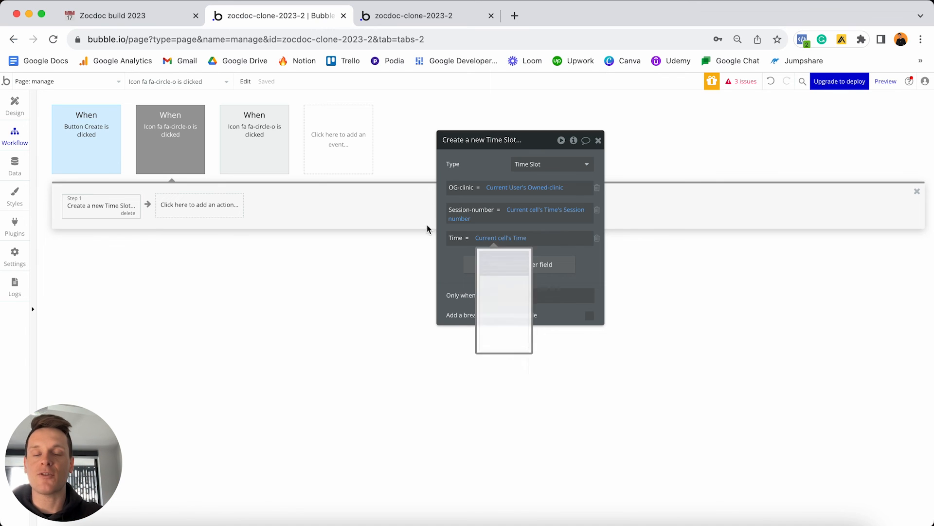
{"action": "left_click", "coordinate": [275, 155]}
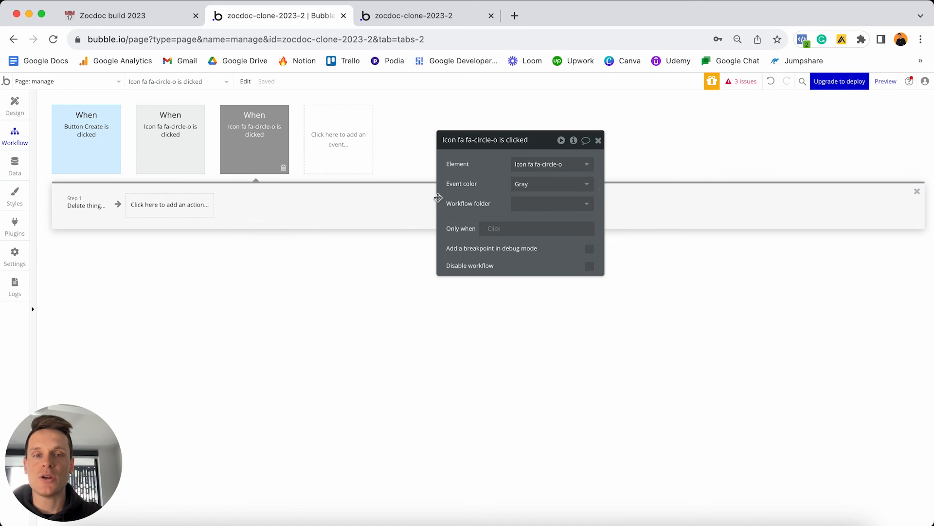
{"action": "left_click", "coordinate": [98, 206]}
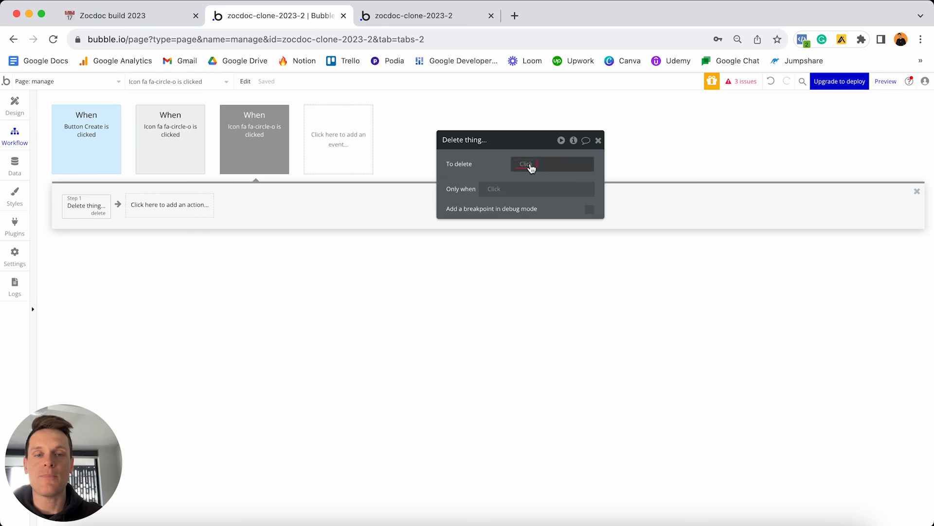
Make the Delete action search Time Slots where OG-clinic equals Current User's Owned-clinic.
{"action": "left_click", "coordinate": [531, 165]}
{"action": "left_click", "coordinate": [553, 205]}
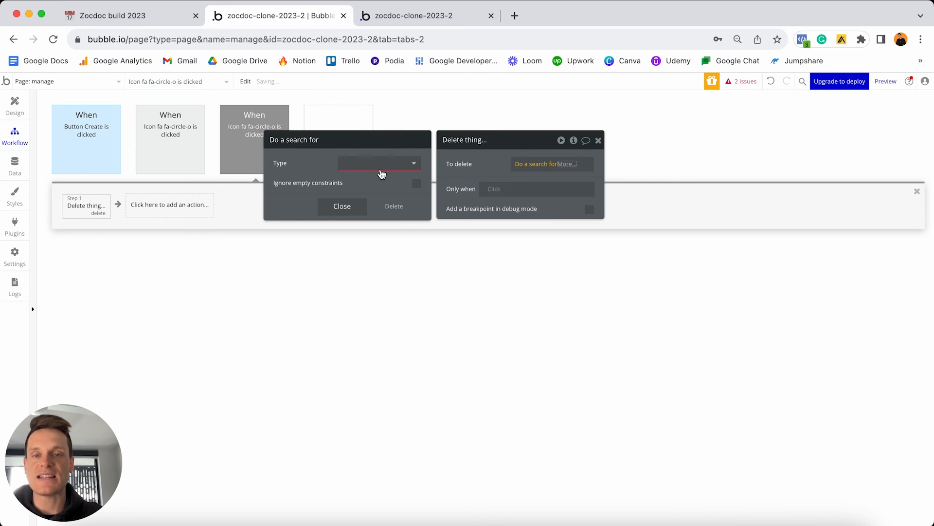
{"action": "left_click", "coordinate": [379, 166]}
{"action": "left_click", "coordinate": [362, 243]}
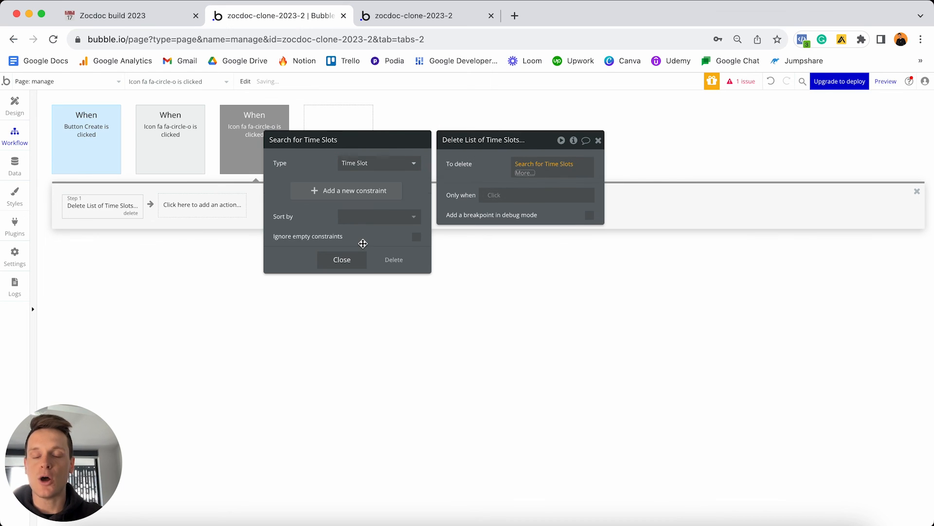
{"action": "left_click", "coordinate": [304, 190]}
{"action": "left_click", "coordinate": [287, 190]}
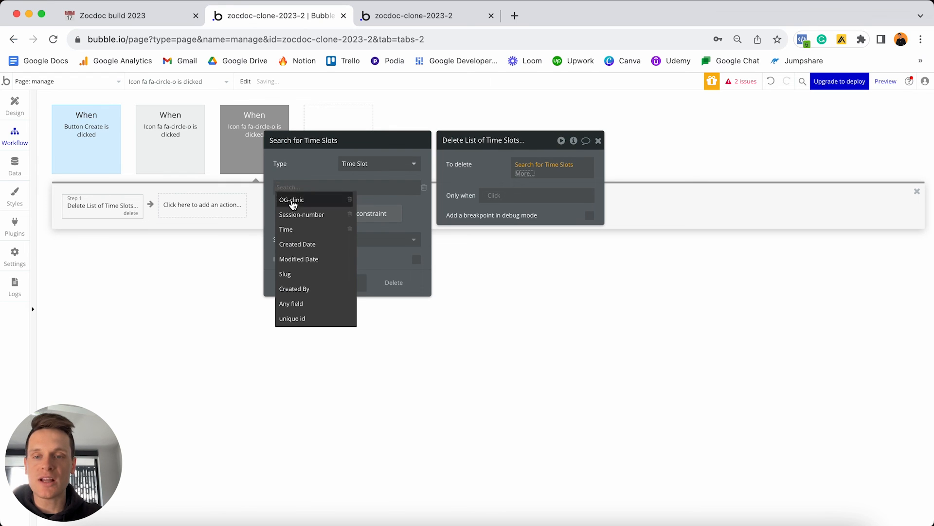
{"action": "left_click", "coordinate": [293, 202]}
{"action": "left_click", "coordinate": [318, 199]}
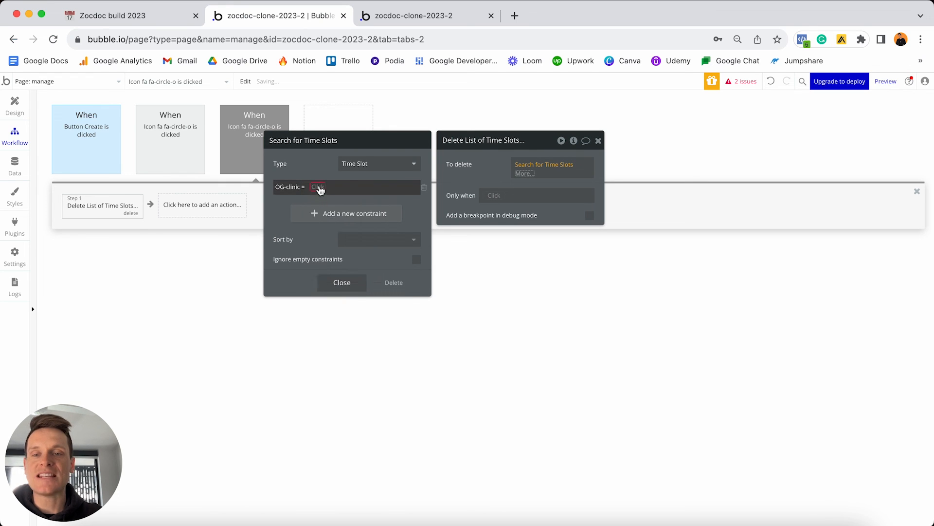
{"action": "left_click", "coordinate": [319, 188]}
{"action": "left_click", "coordinate": [347, 254]}
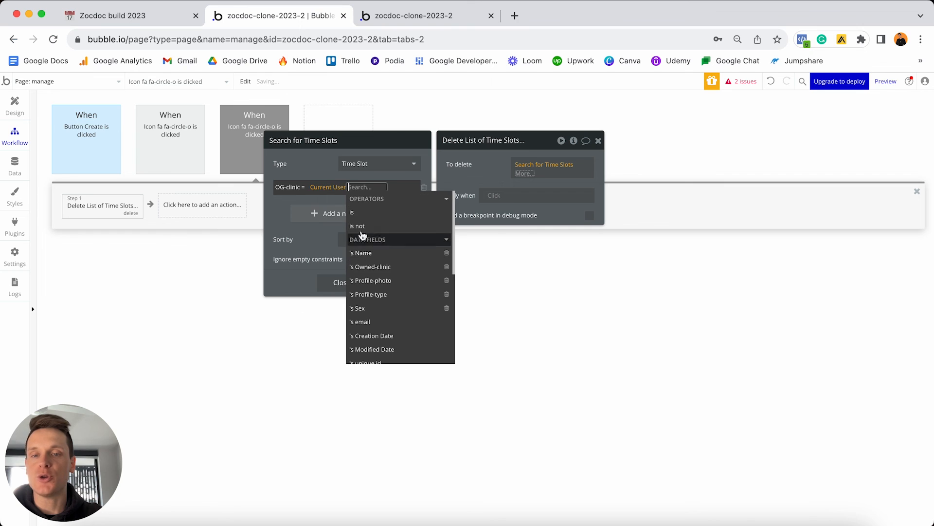
{"action": "left_click", "coordinate": [365, 267]}
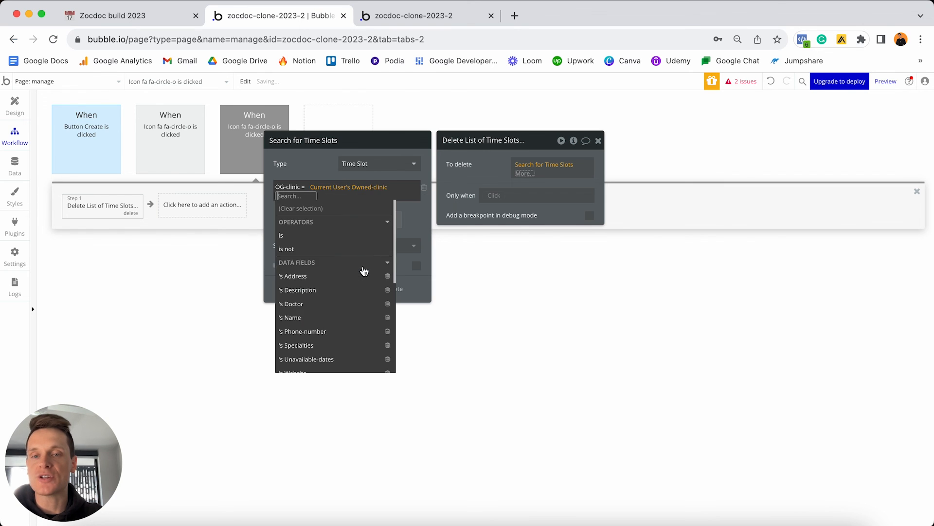
{"action": "left_click", "coordinate": [320, 167]}
Add the Time = Current cell's Time constraint and delete the search's :first item.
{"action": "left_click", "coordinate": [314, 216]}
{"action": "left_click", "coordinate": [290, 209]}
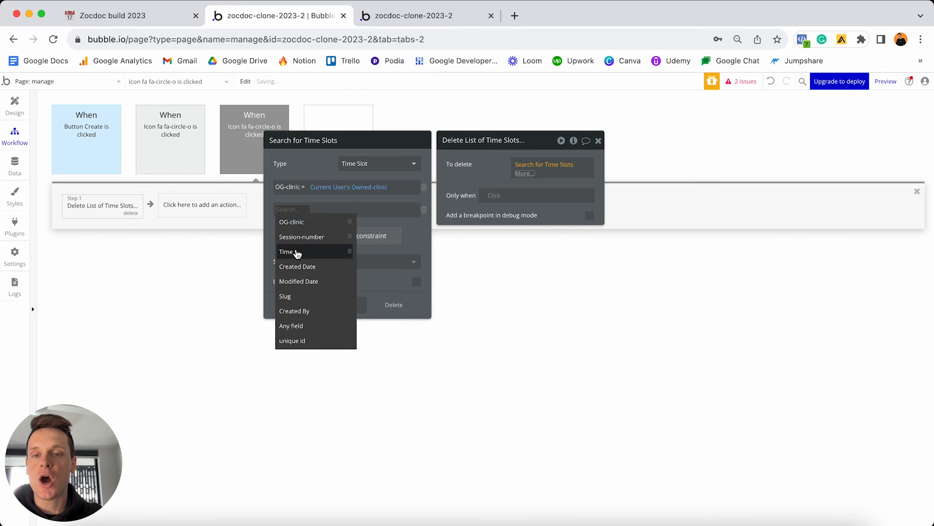
{"action": "left_click", "coordinate": [297, 251]}
{"action": "left_click", "coordinate": [305, 211]}
{"action": "left_click", "coordinate": [305, 211]}
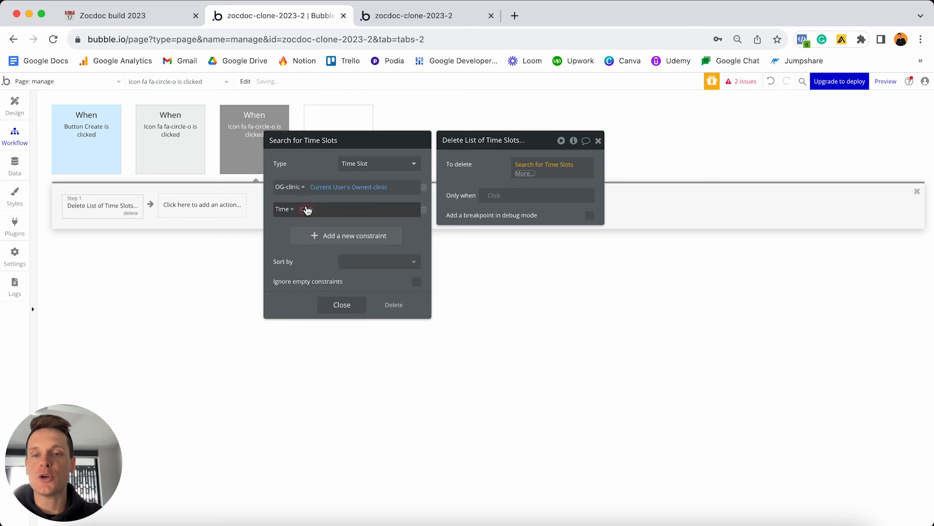
{"action": "left_click", "coordinate": [307, 209]}
{"action": "left_click", "coordinate": [329, 246]}
{"action": "left_click", "coordinate": [322, 166]}
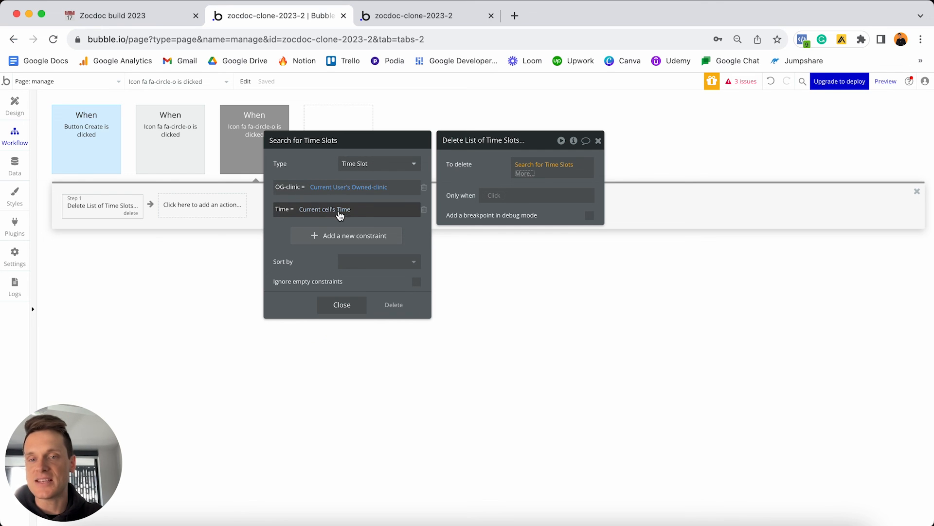
{"action": "left_click", "coordinate": [525, 173]}
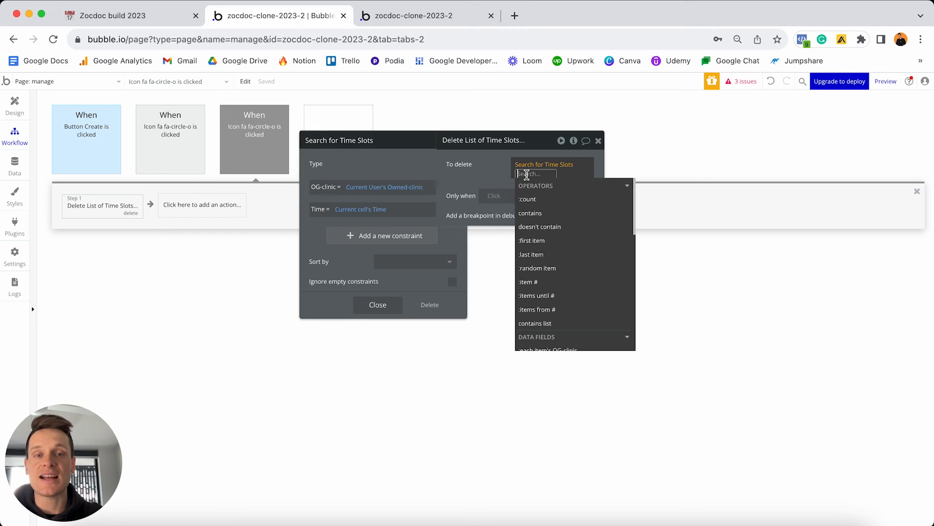
{"action": "left_click", "coordinate": [544, 241]}
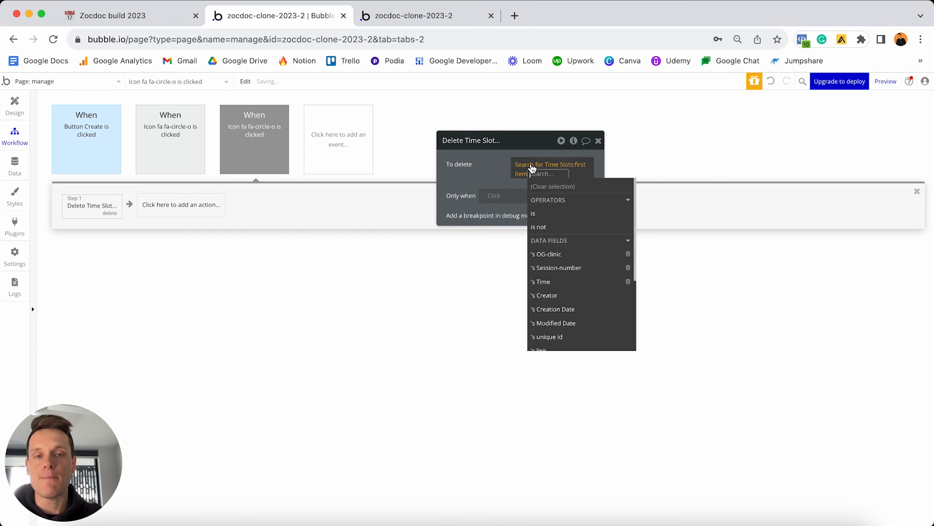
{"action": "left_click", "coordinate": [490, 169]}
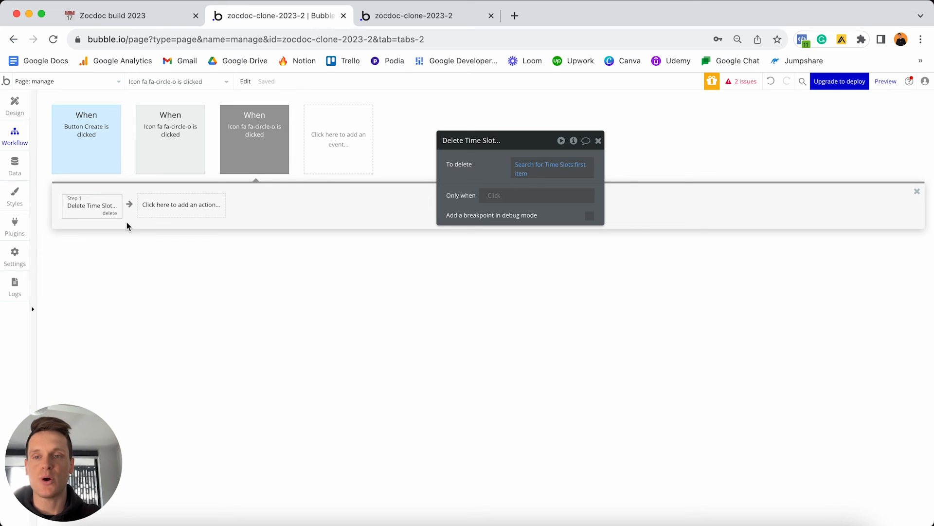
Switch between the create and delete Time Slot workflows to compare their action fields.
{"action": "left_click", "coordinate": [179, 139]}
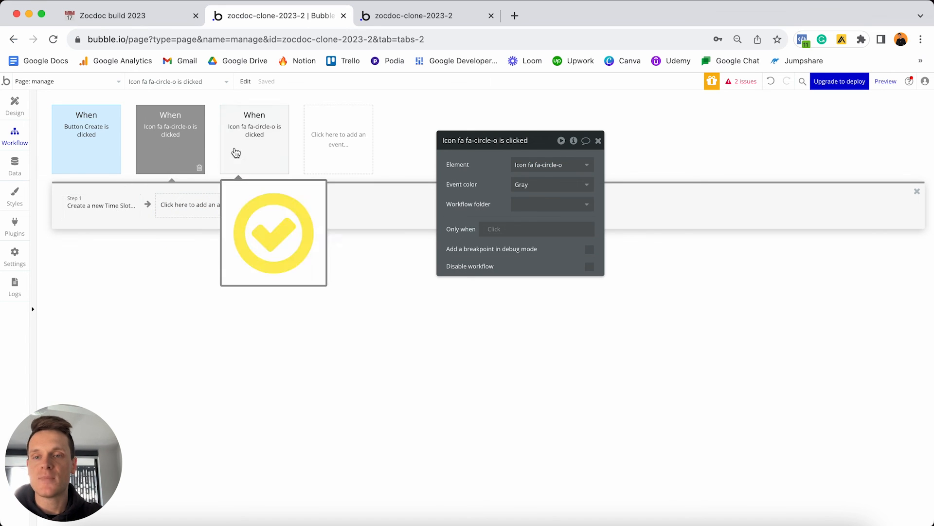
{"action": "left_click", "coordinate": [252, 149]}
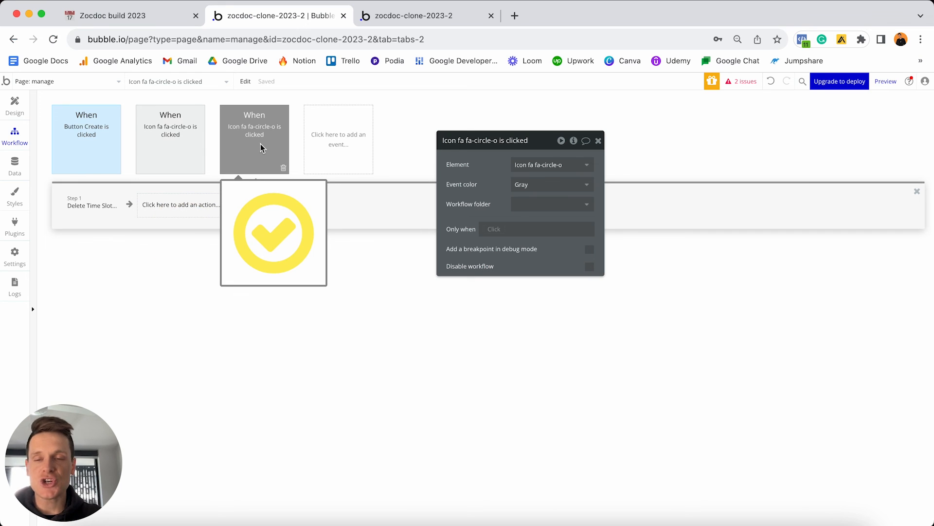
{"action": "left_click", "coordinate": [181, 141]}
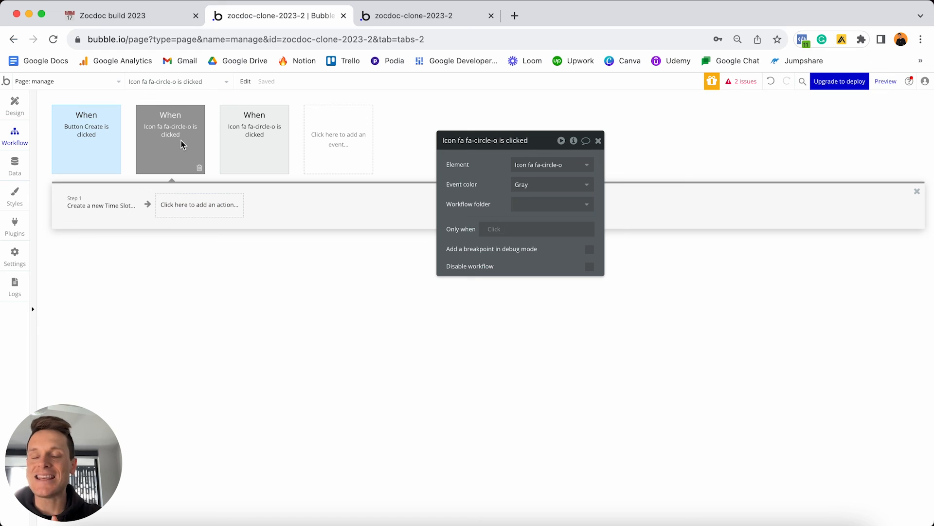
{"action": "left_click", "coordinate": [111, 209]}
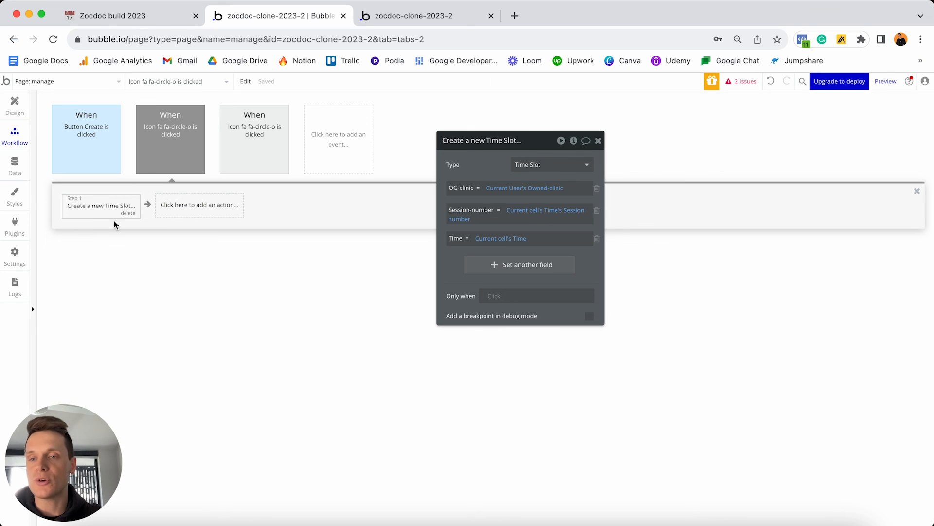
{"action": "left_click", "coordinate": [265, 144]}
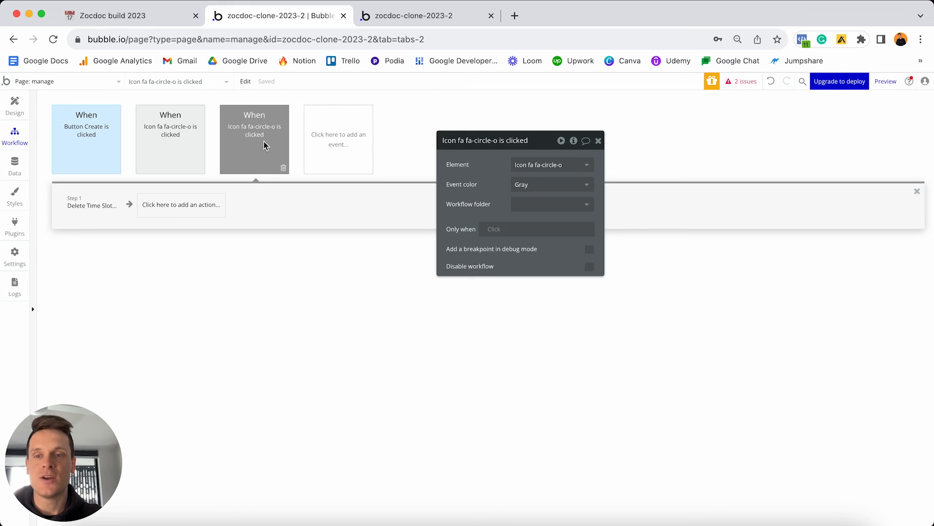
{"action": "left_click", "coordinate": [177, 141]}
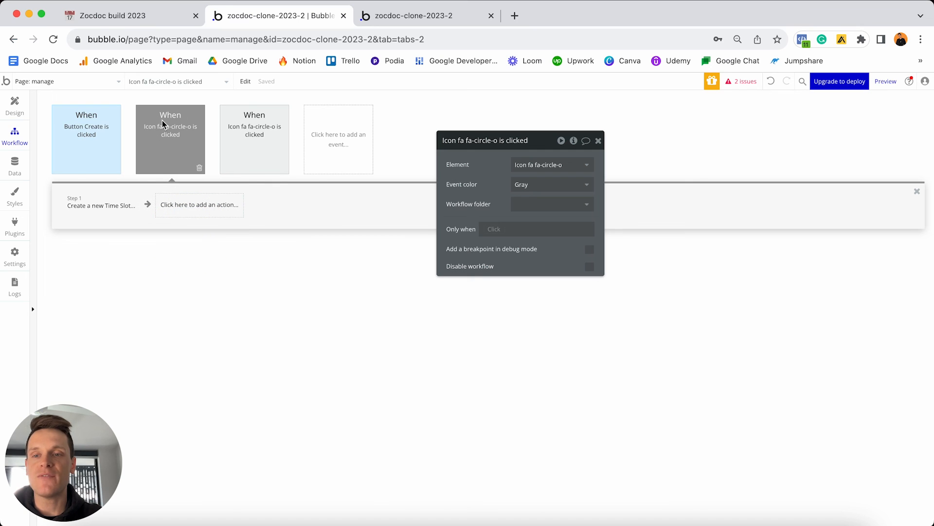
{"action": "left_click", "coordinate": [84, 210]}
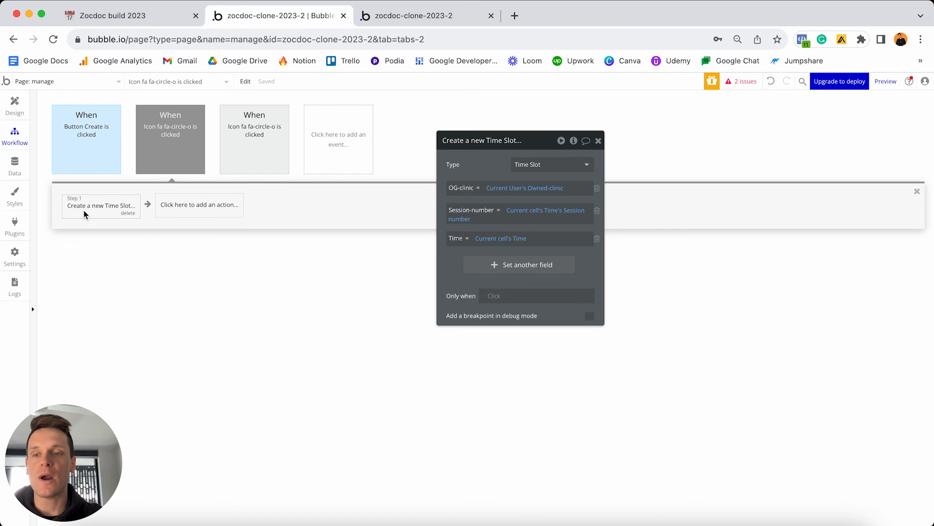
{"action": "left_click", "coordinate": [185, 134]}
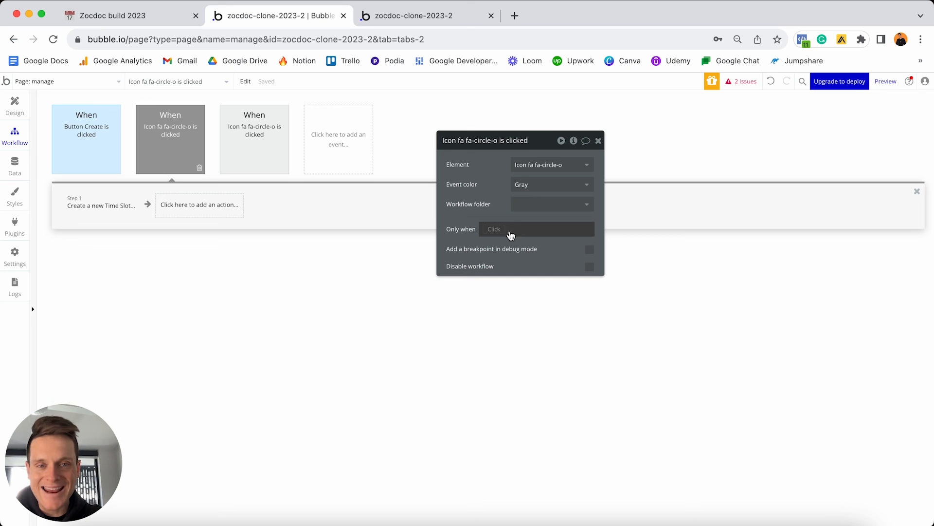
Add an Only when condition searching Time Slots with OG-clinic = Current User's Owned-clinic.
{"action": "left_click", "coordinate": [495, 234]}
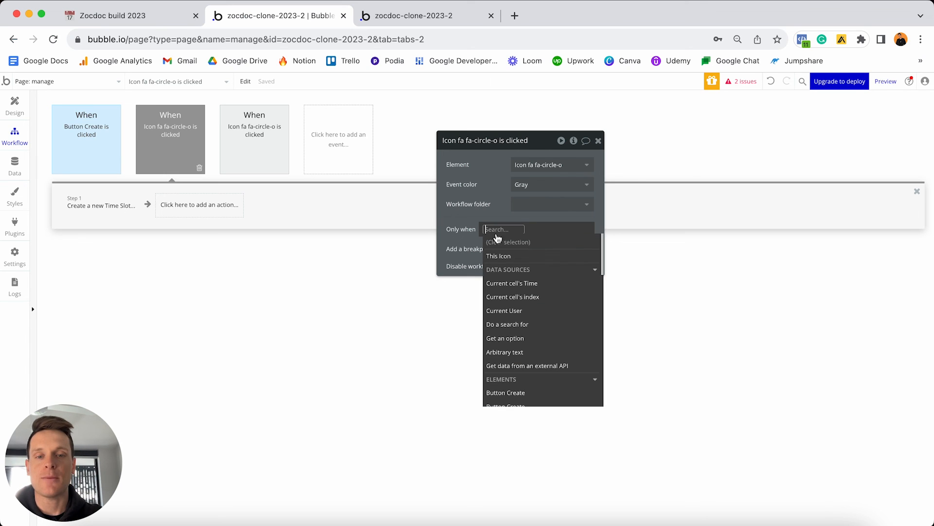
{"action": "left_click", "coordinate": [524, 327]}
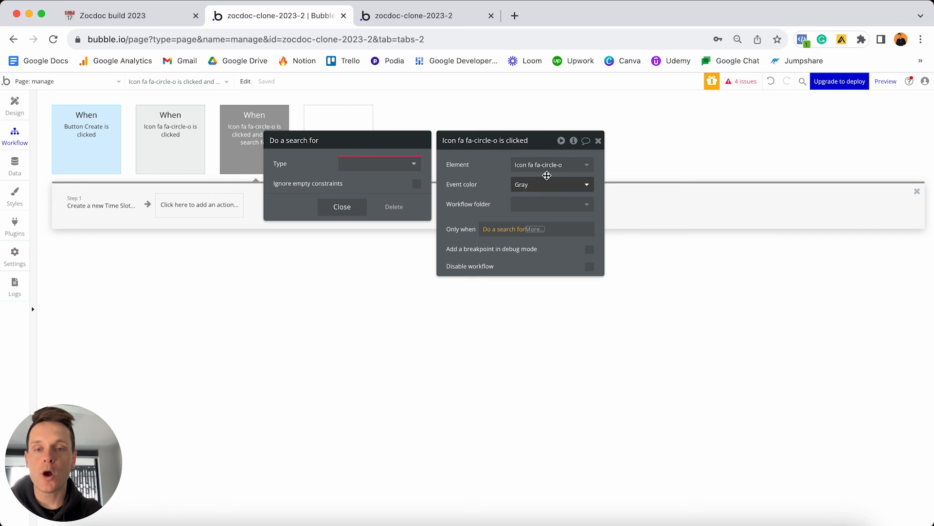
{"action": "left_click", "coordinate": [402, 164]}
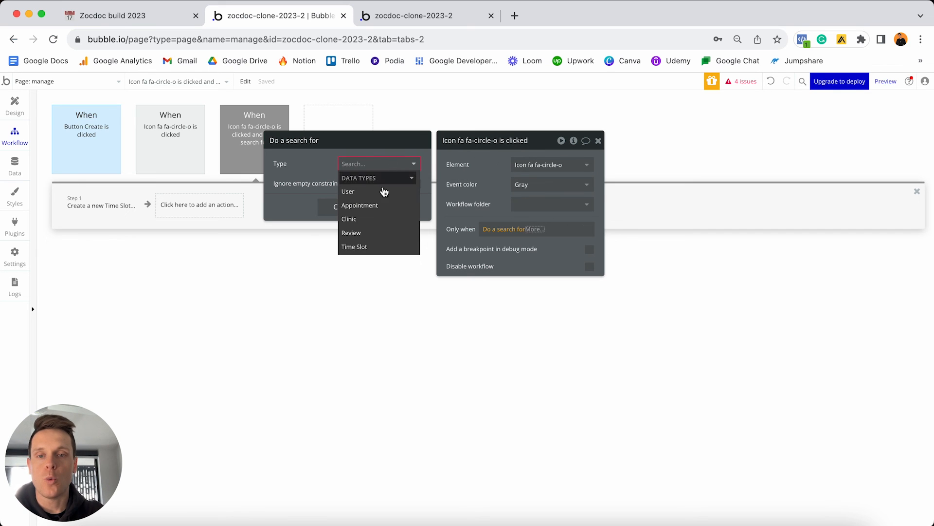
{"action": "left_click", "coordinate": [360, 247]}
{"action": "left_click", "coordinate": [302, 187]}
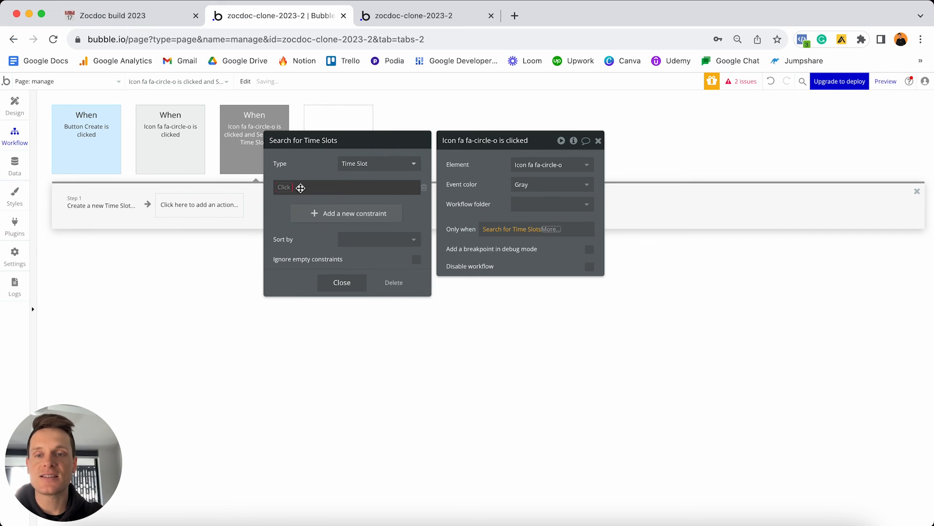
{"action": "left_click", "coordinate": [285, 187]}
{"action": "left_click", "coordinate": [301, 200]}
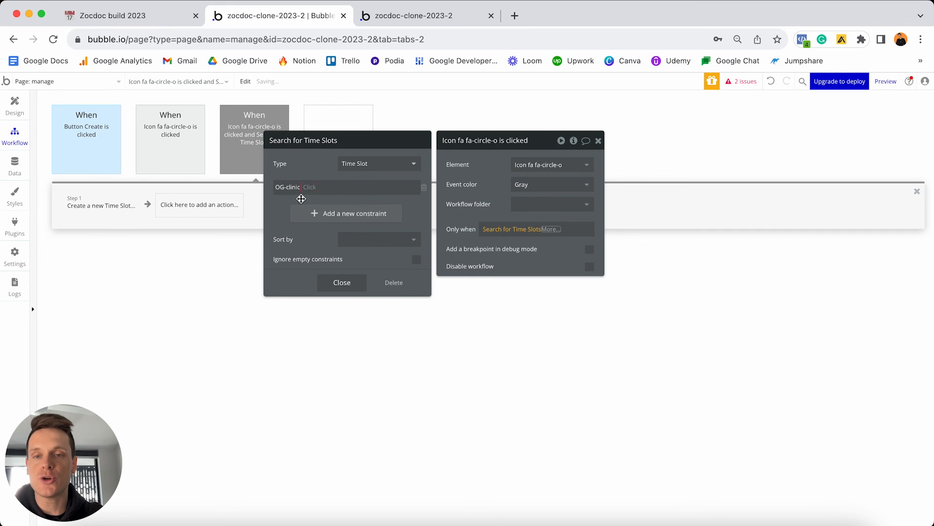
{"action": "left_click", "coordinate": [316, 199]}
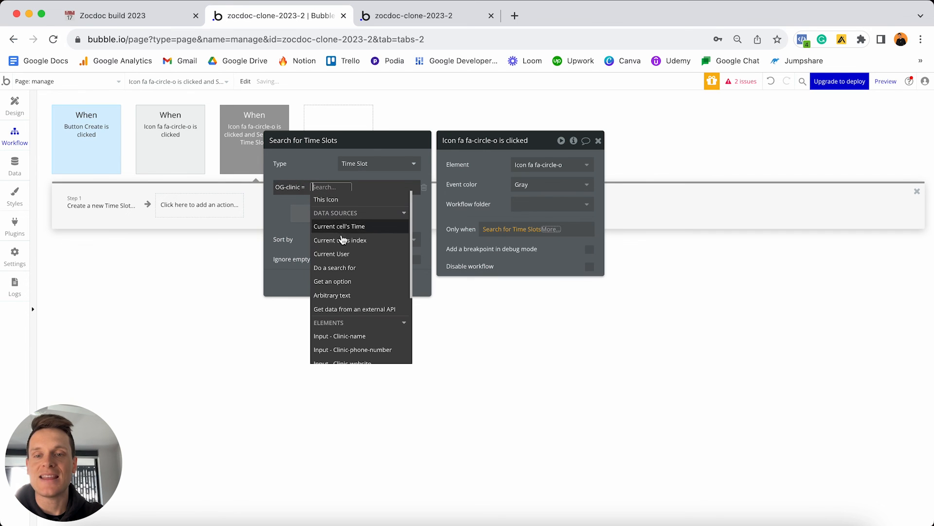
{"action": "left_click", "coordinate": [341, 254]}
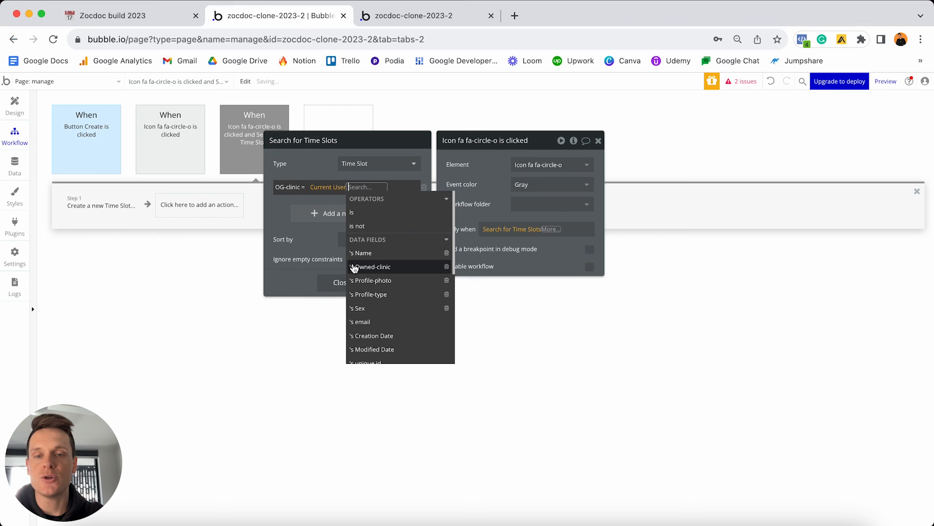
{"action": "left_click", "coordinate": [363, 271]}
{"action": "left_click", "coordinate": [316, 170]}
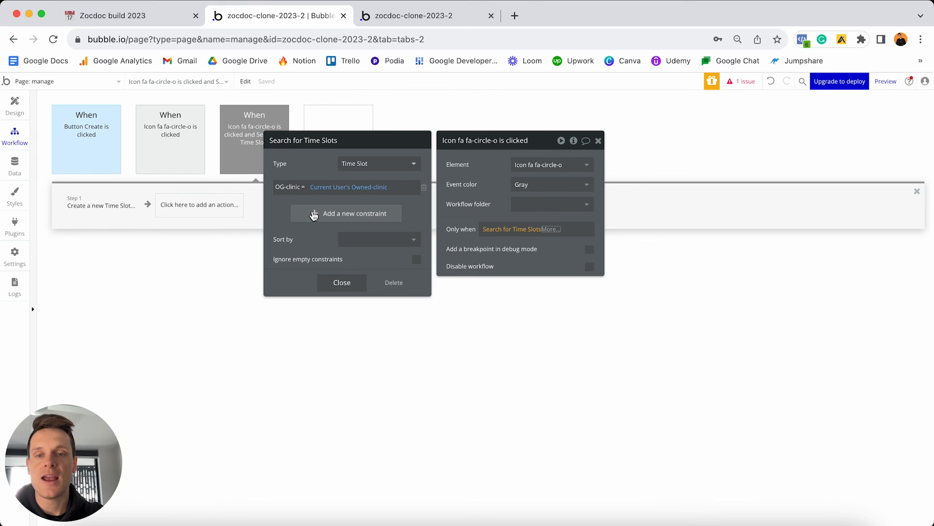
Add the Time = Current cell's Time constraint to that search.
{"action": "left_click", "coordinate": [314, 214]}
{"action": "left_click", "coordinate": [282, 209]}
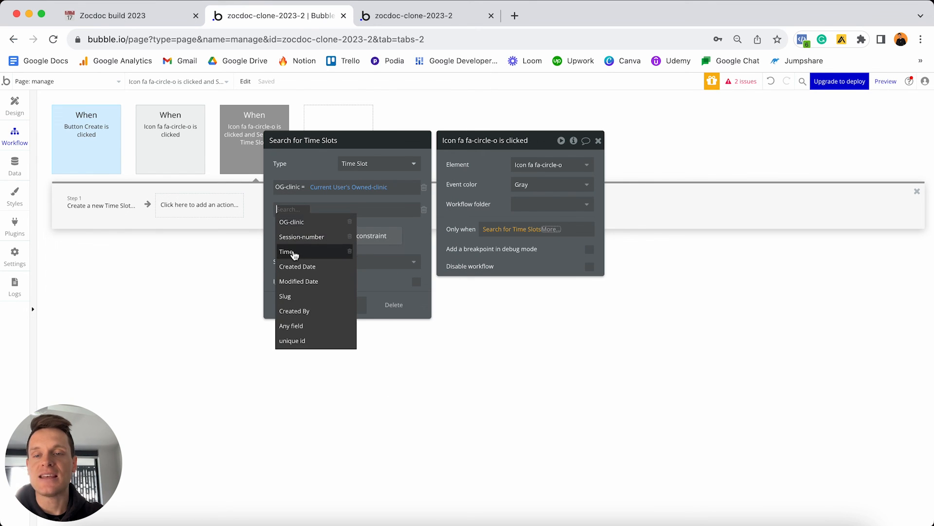
{"action": "left_click", "coordinate": [294, 252]}
{"action": "left_click", "coordinate": [308, 222]}
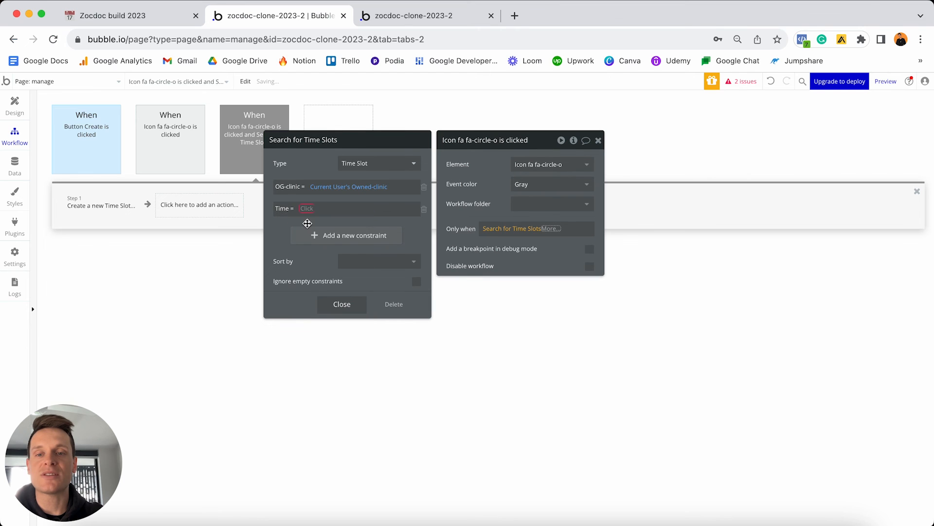
{"action": "left_click", "coordinate": [307, 209]}
{"action": "left_click", "coordinate": [327, 248]}
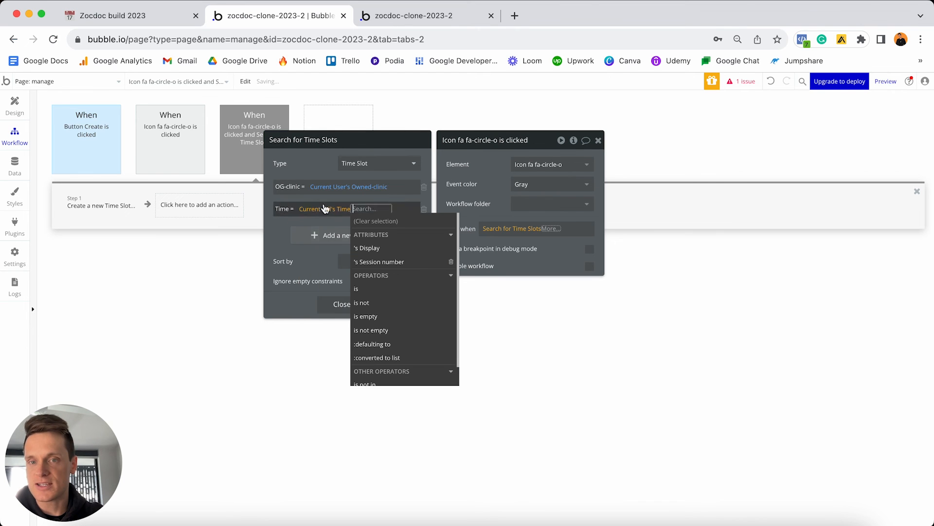
{"action": "left_click", "coordinate": [315, 170]}
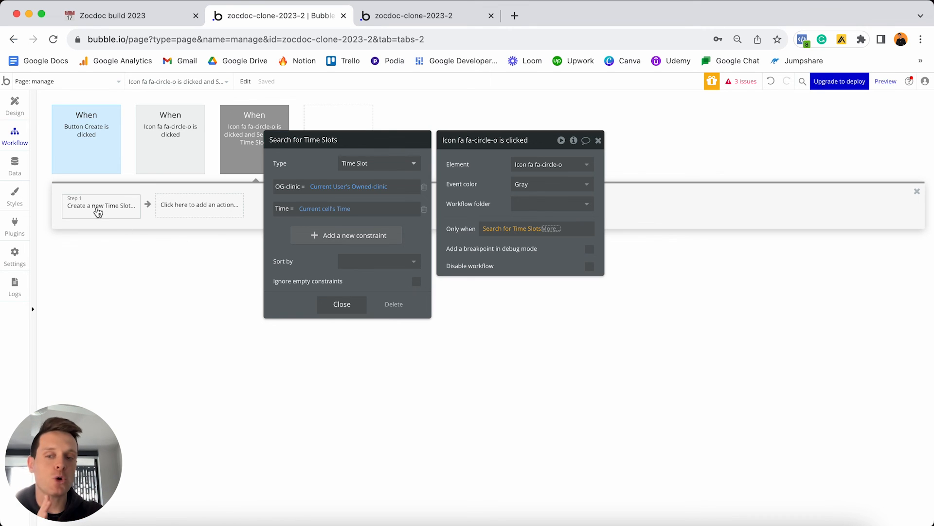
Finish the condition as :count is 0 and set the event colour to Green.
{"action": "left_click", "coordinate": [552, 228]}
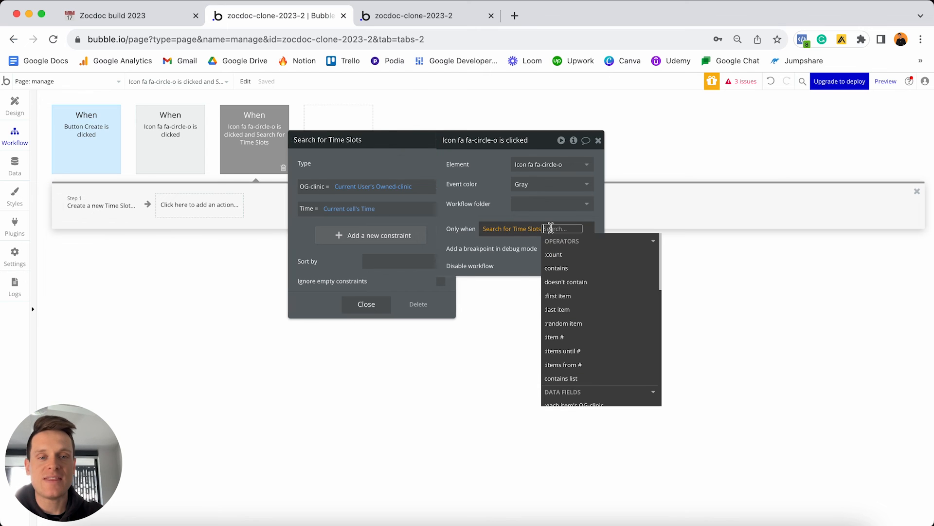
{"action": "left_click", "coordinate": [558, 255]}
{"action": "left_click", "coordinate": [489, 276]}
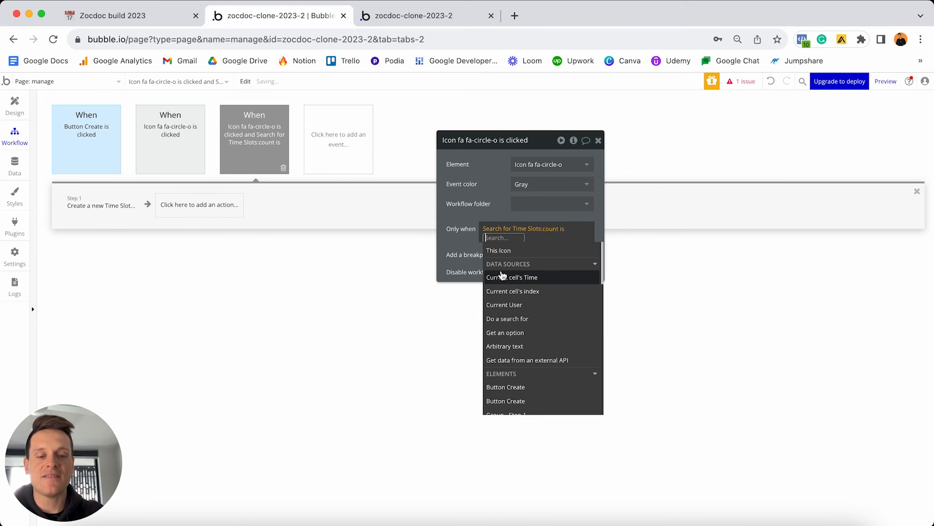
{"action": "type", "text": "0"}
{"action": "key", "text": "Return"}
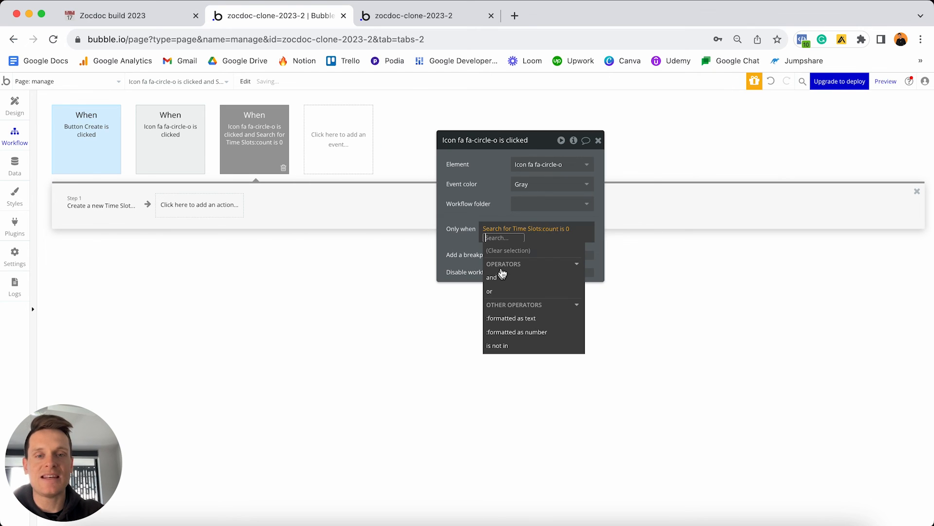
{"action": "left_click", "coordinate": [503, 213]}
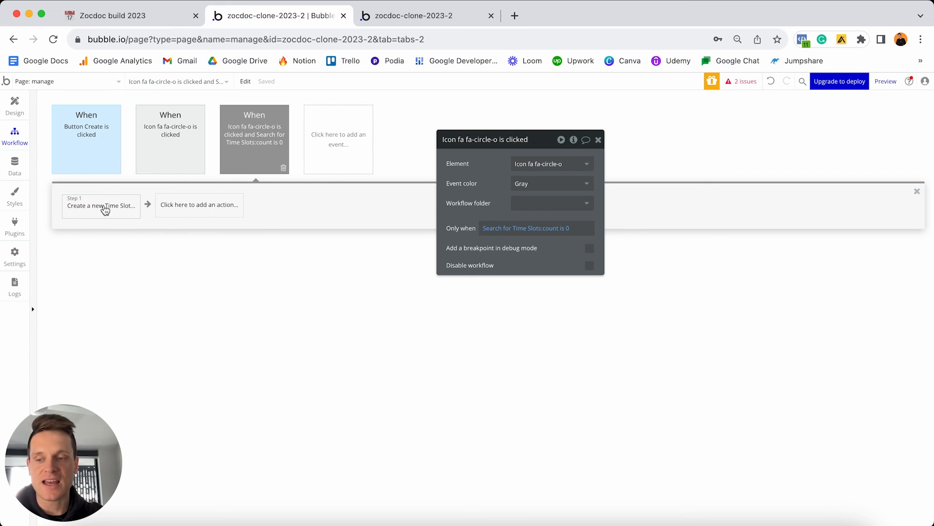
{"action": "mouse_move", "coordinate": [262, 130]}
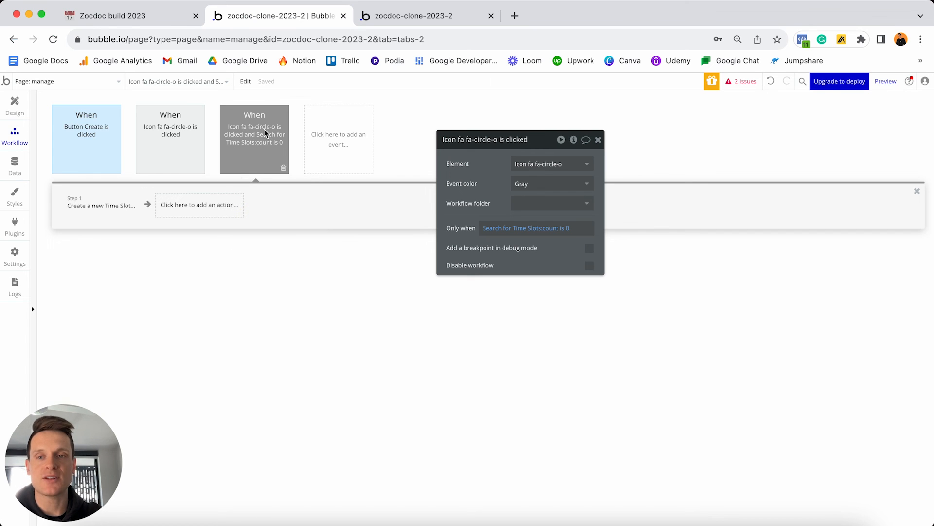
{"action": "left_click", "coordinate": [533, 187]}
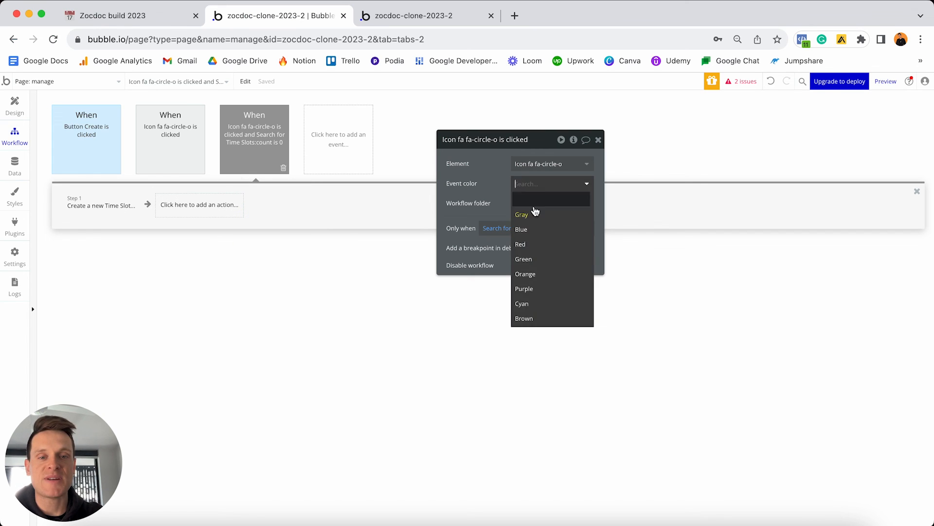
{"action": "left_click", "coordinate": [537, 259]}
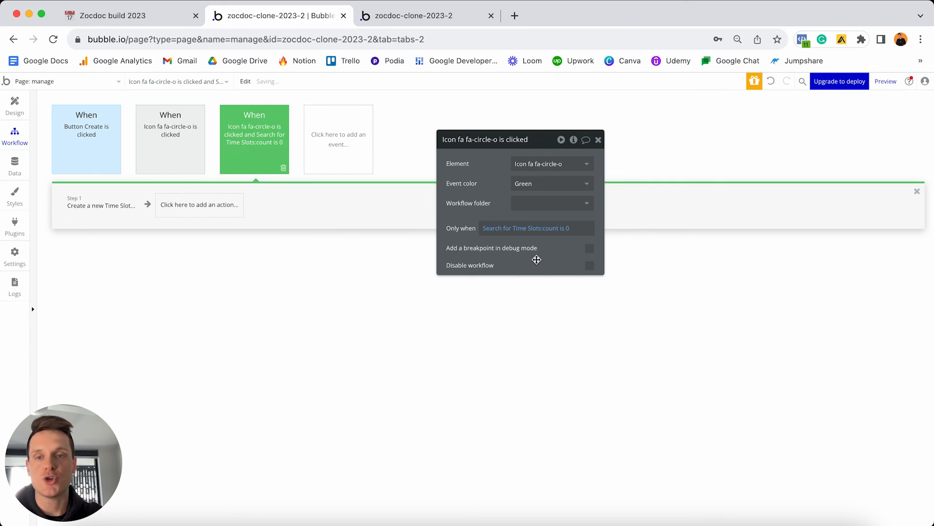
{"action": "left_click", "coordinate": [170, 155]}
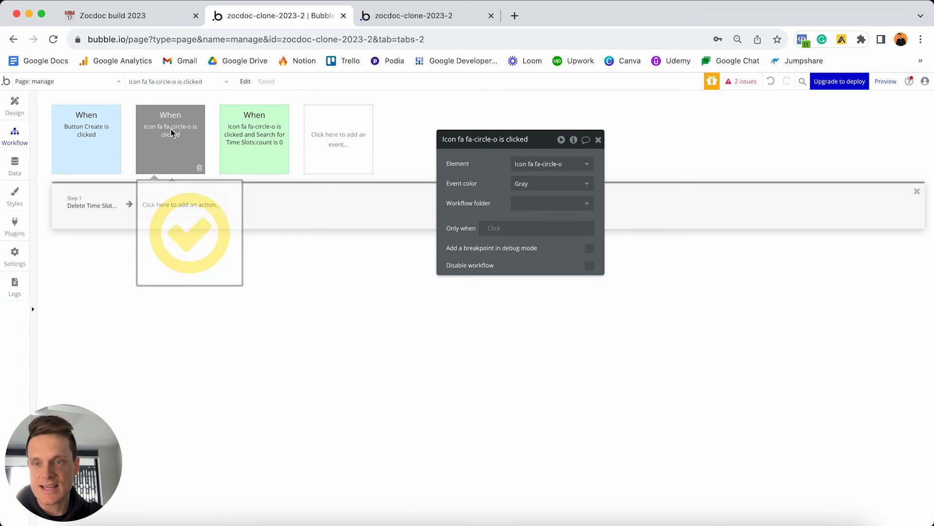
Start a run condition searching Time Slots whose OG-clinic equals the current user's Owned-clinic.
{"action": "left_click", "coordinate": [503, 226]}
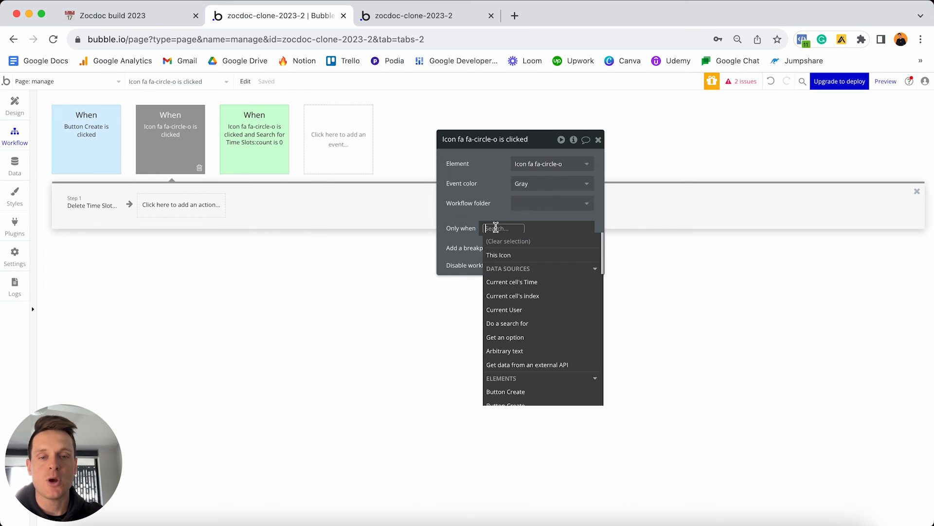
{"action": "left_click", "coordinate": [522, 325]}
{"action": "left_click", "coordinate": [395, 163]}
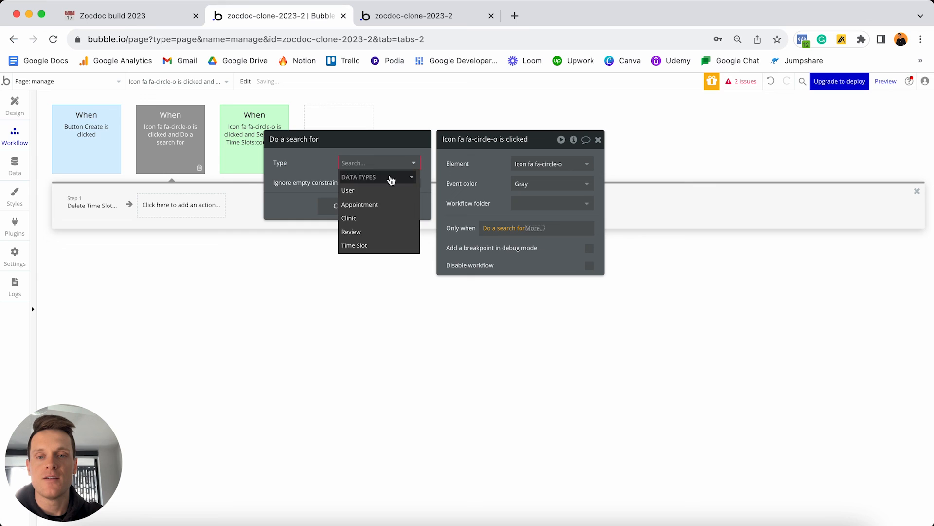
{"action": "left_click", "coordinate": [365, 247]}
{"action": "left_click", "coordinate": [312, 190]}
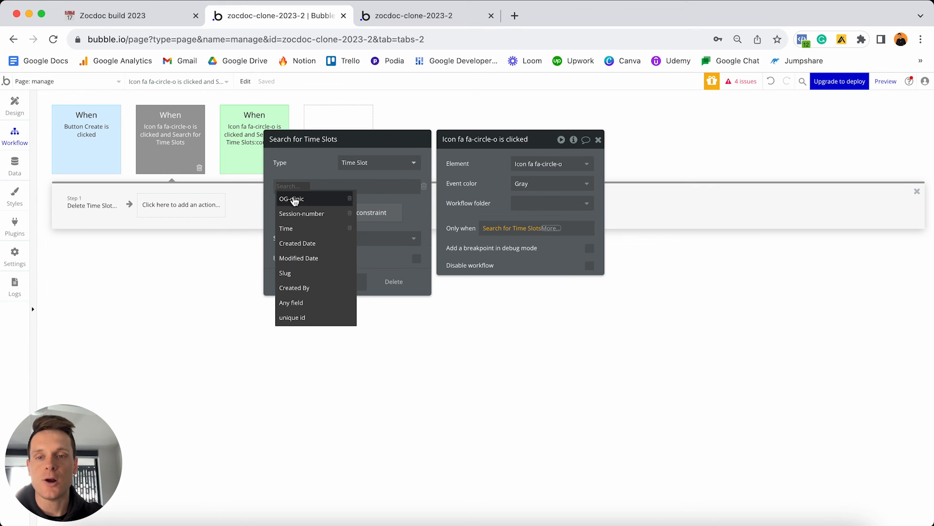
{"action": "left_click", "coordinate": [294, 200]}
{"action": "left_click", "coordinate": [308, 188]}
{"action": "left_click", "coordinate": [317, 202]}
{"action": "left_click", "coordinate": [317, 189]}
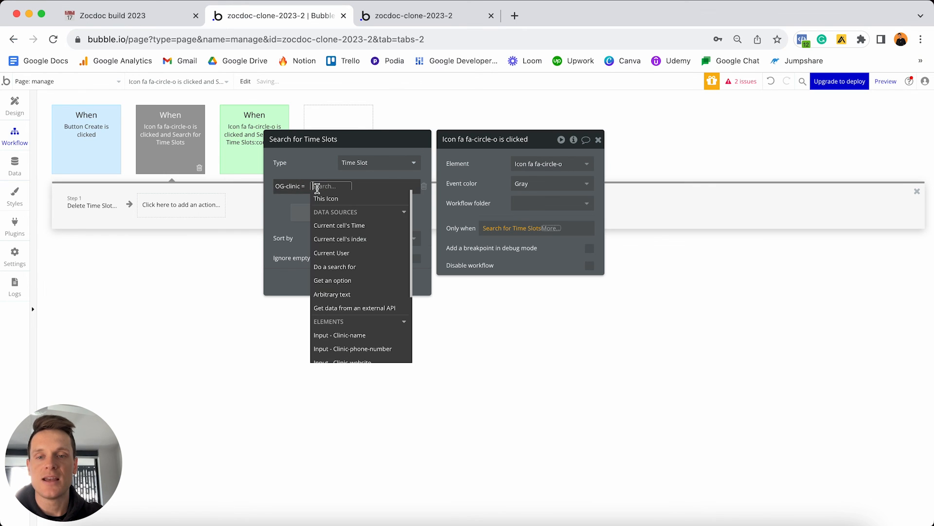
{"action": "left_click", "coordinate": [332, 253]}
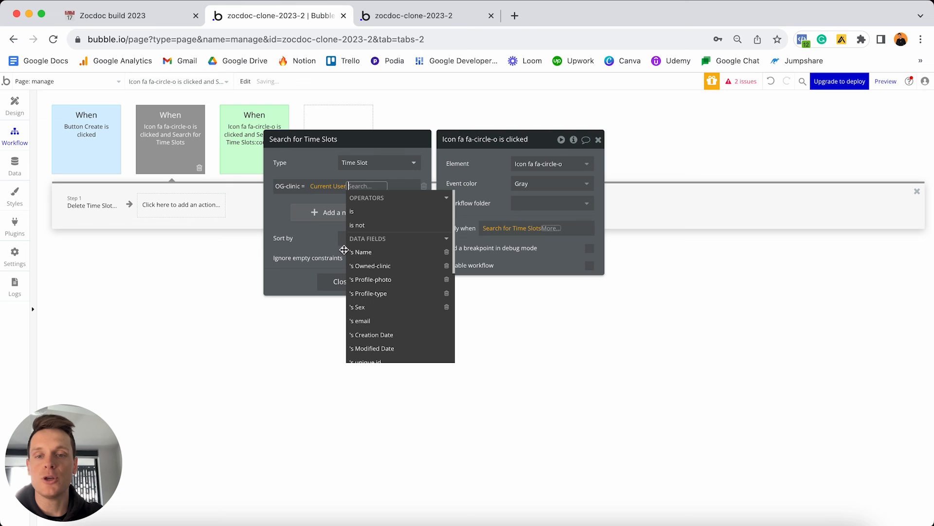
{"action": "left_click", "coordinate": [365, 266]}
{"action": "left_click", "coordinate": [307, 214]}
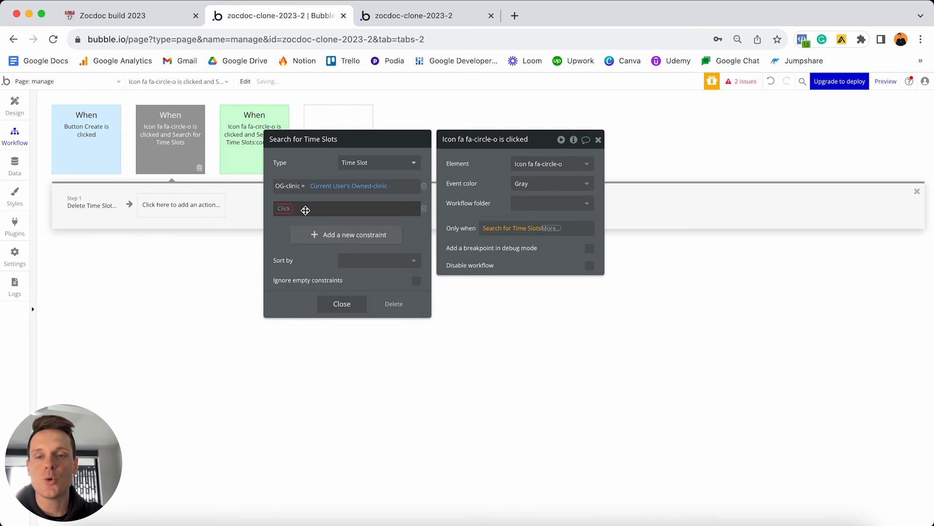
Also constrain the Time Slot search so Time equals the current cell's Time.
{"action": "left_click", "coordinate": [289, 210]}
{"action": "left_click", "coordinate": [292, 249]}
{"action": "left_click", "coordinate": [301, 210]}
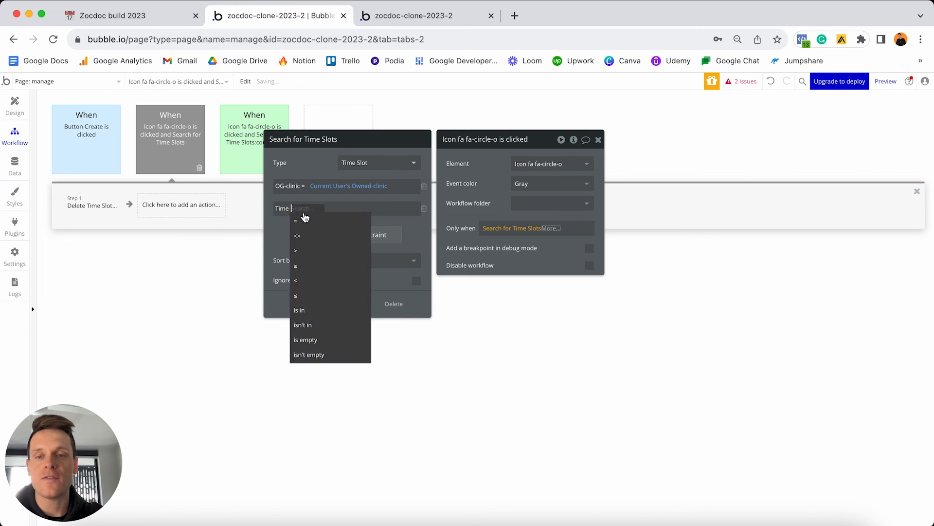
{"action": "left_click", "coordinate": [305, 219]}
{"action": "left_click", "coordinate": [305, 210]}
{"action": "left_click", "coordinate": [333, 248]}
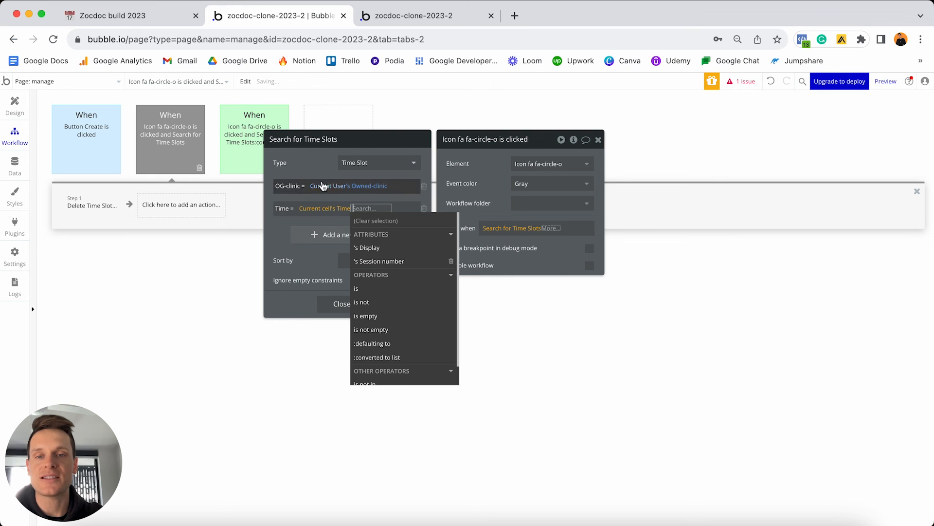
{"action": "left_click", "coordinate": [319, 171]}
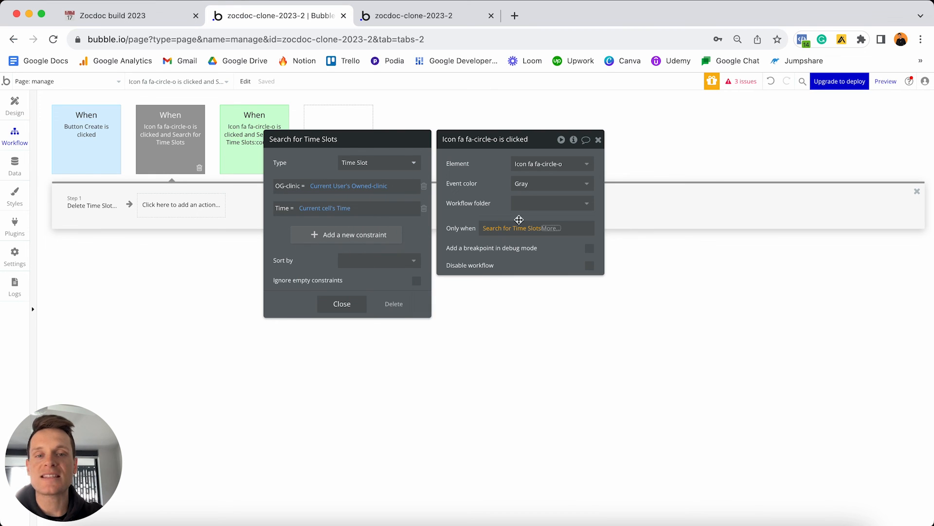
Require the Search for Time Slots count to be greater than 0.
{"action": "left_click", "coordinate": [550, 228]}
{"action": "left_click", "coordinate": [554, 249]}
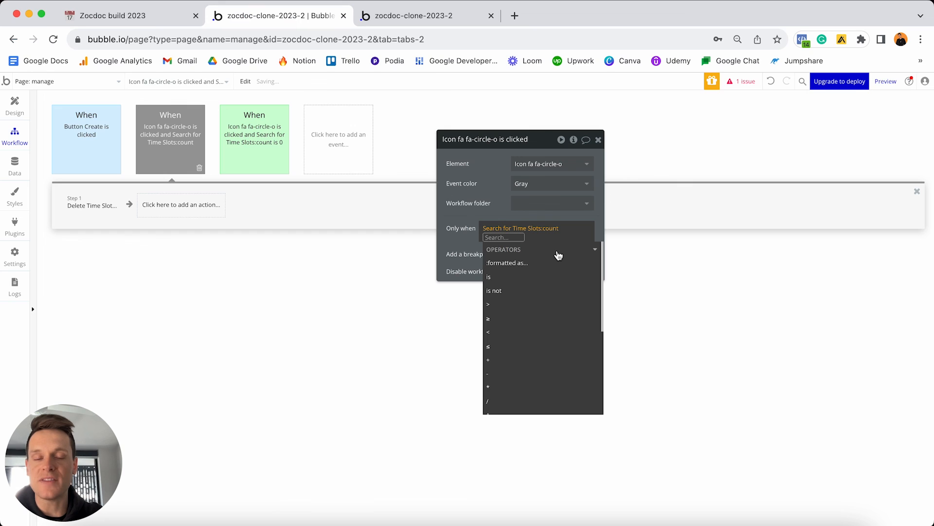
{"action": "left_click", "coordinate": [492, 305]}
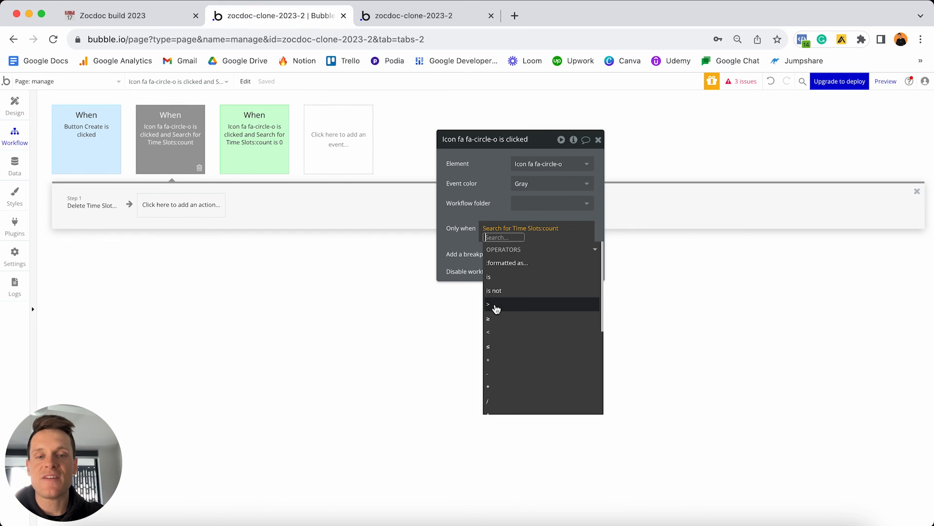
{"action": "type", "text": "0"}
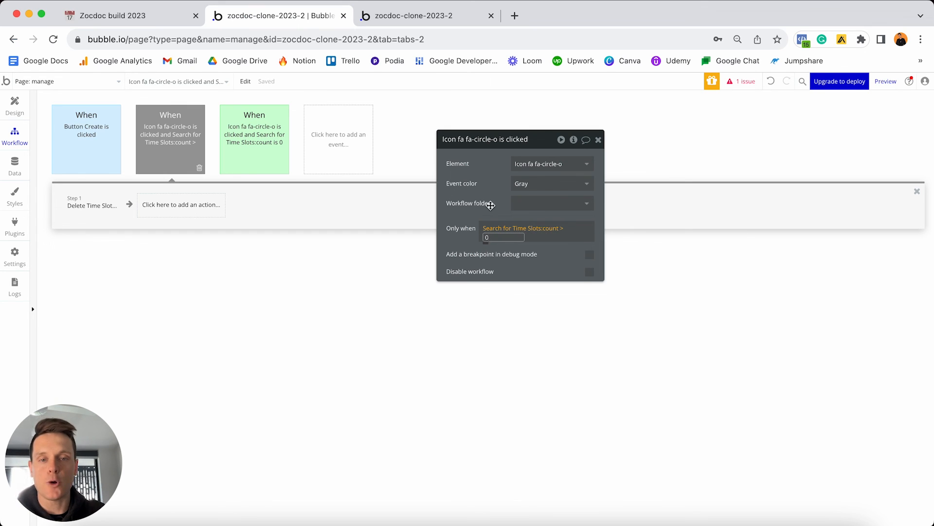
{"action": "left_click", "coordinate": [491, 205]}
{"action": "left_click", "coordinate": [495, 209]}
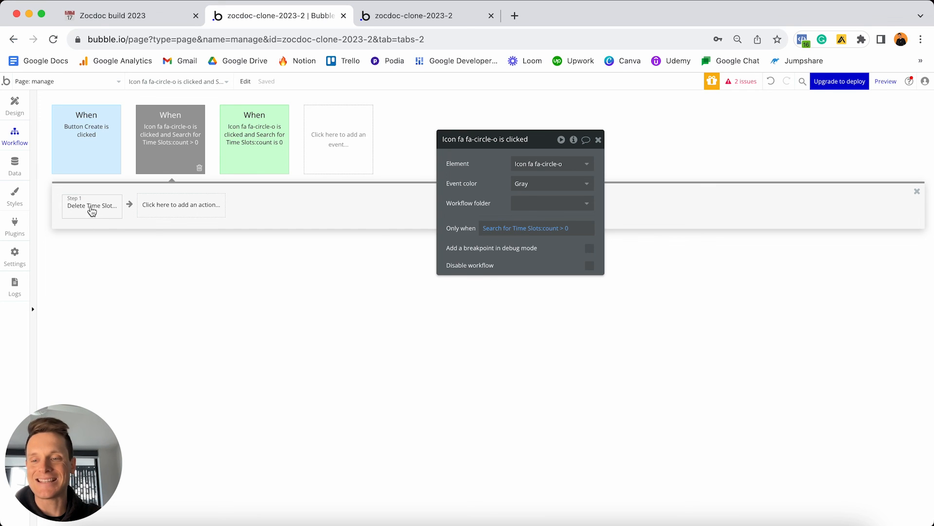
Set the circle-icon click event's colour to Red.
{"action": "mouse_move", "coordinate": [185, 134]}
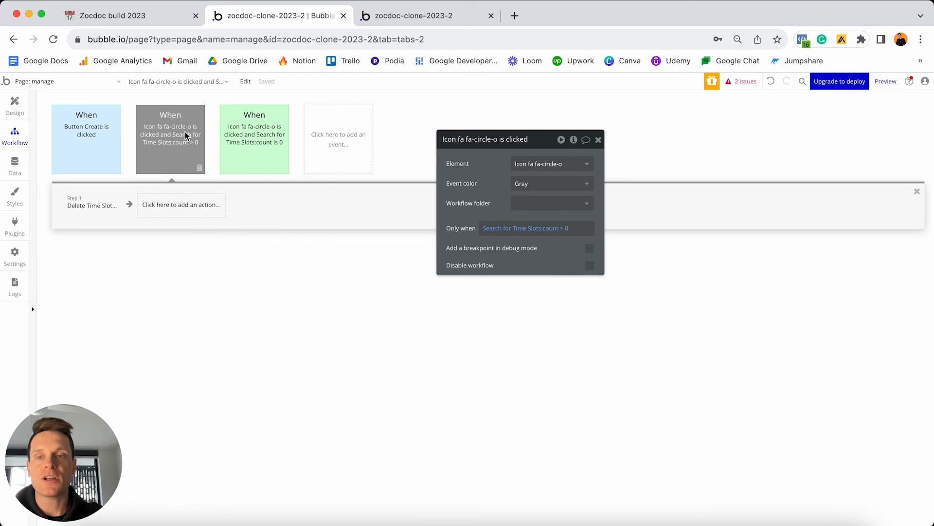
{"action": "left_click", "coordinate": [543, 184]}
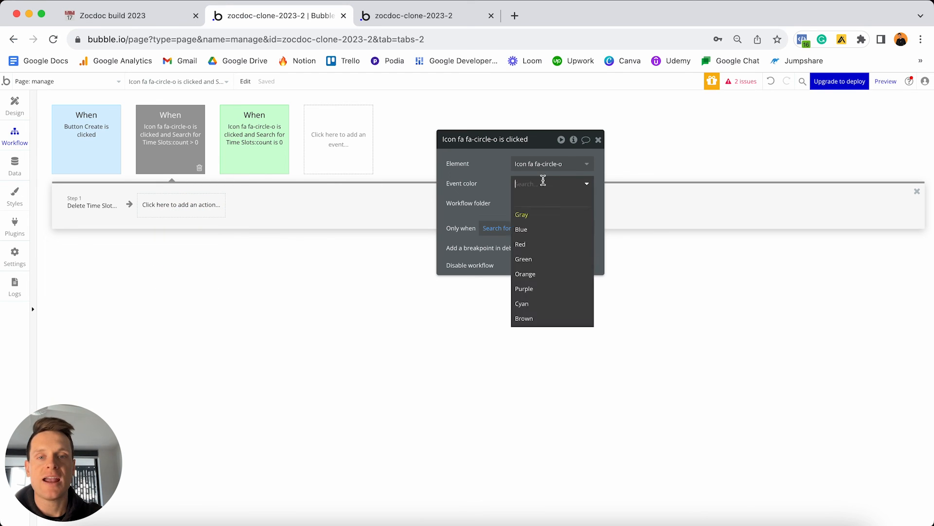
{"action": "left_click", "coordinate": [528, 244]}
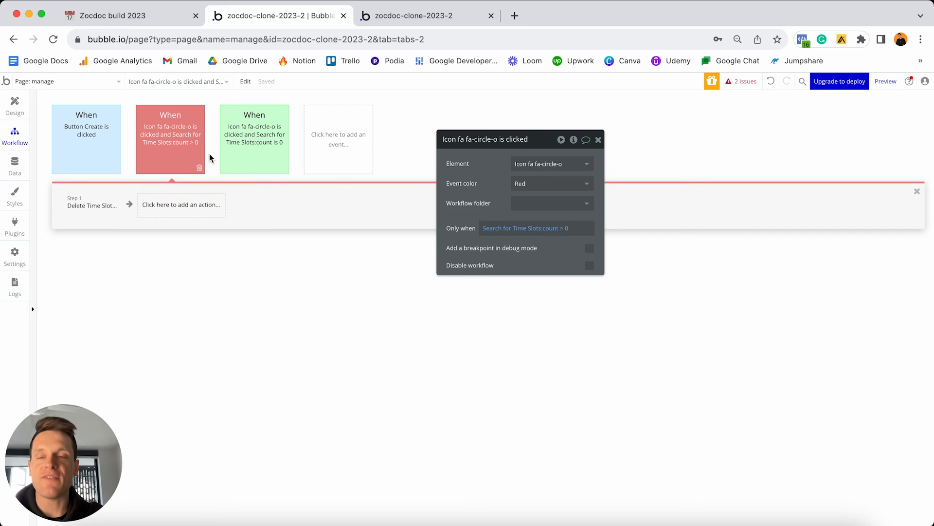
Change the availability section's lower button text from Create to 'Save' and add its click workflow.
{"action": "left_click", "coordinate": [14, 105]}
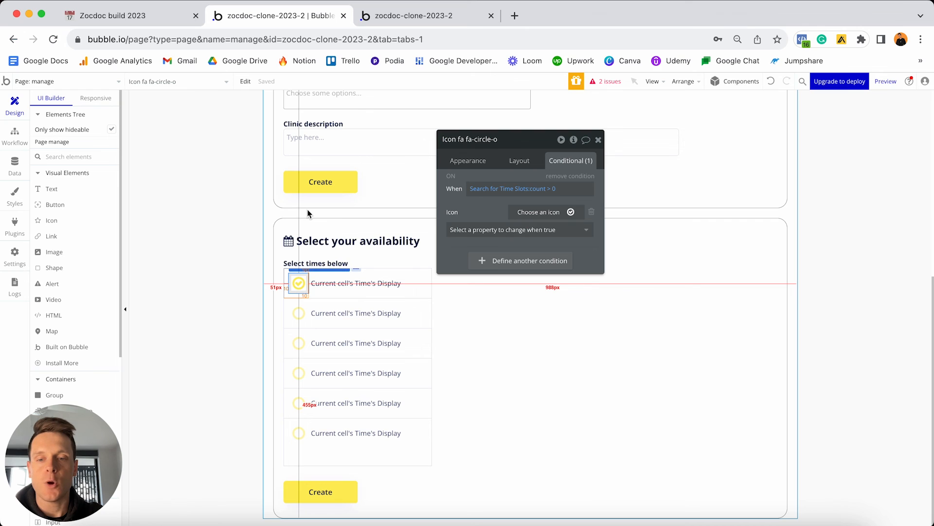
{"action": "left_click", "coordinate": [323, 492]}
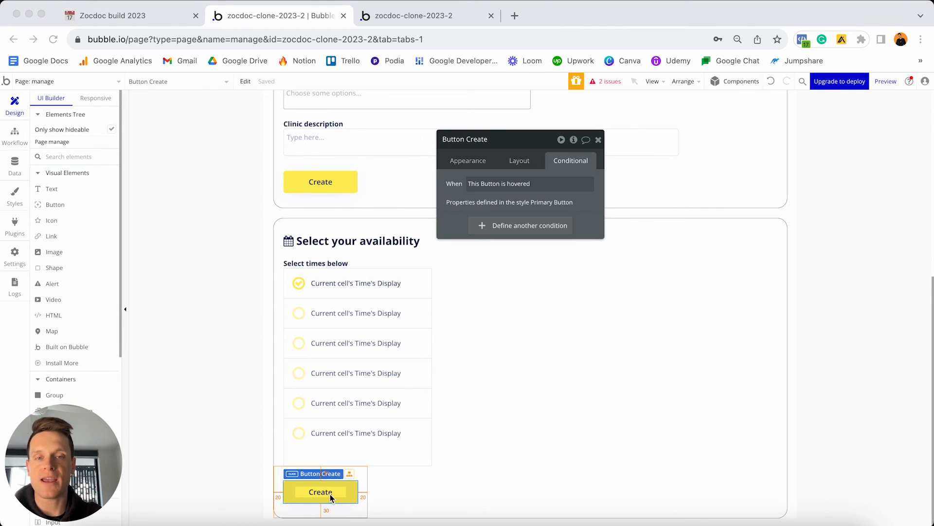
{"action": "left_click", "coordinate": [471, 162]}
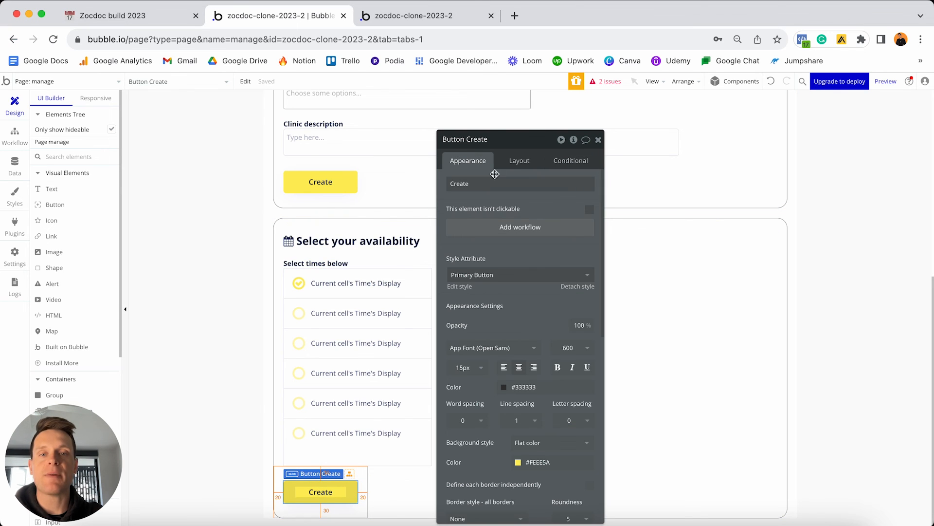
{"action": "double_click", "coordinate": [495, 183]}
{"action": "type", "text": "Save"}
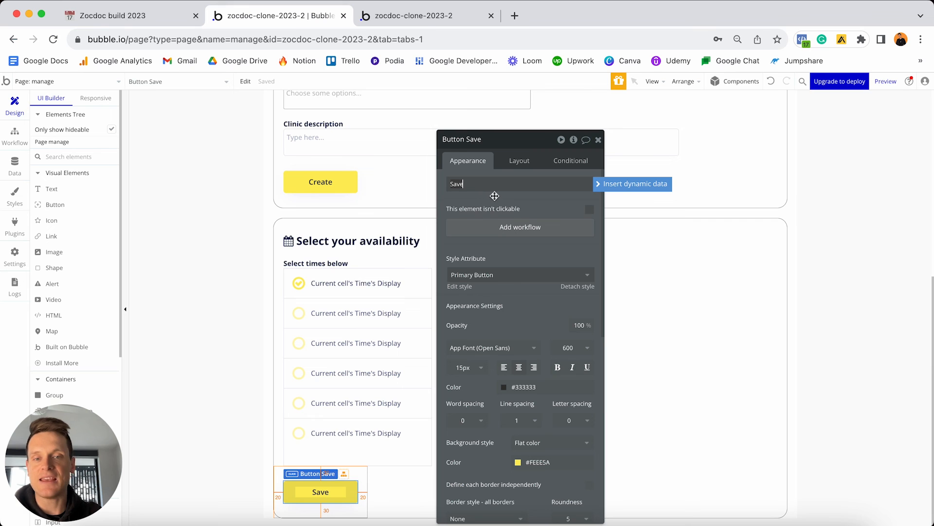
{"action": "left_click", "coordinate": [505, 231]}
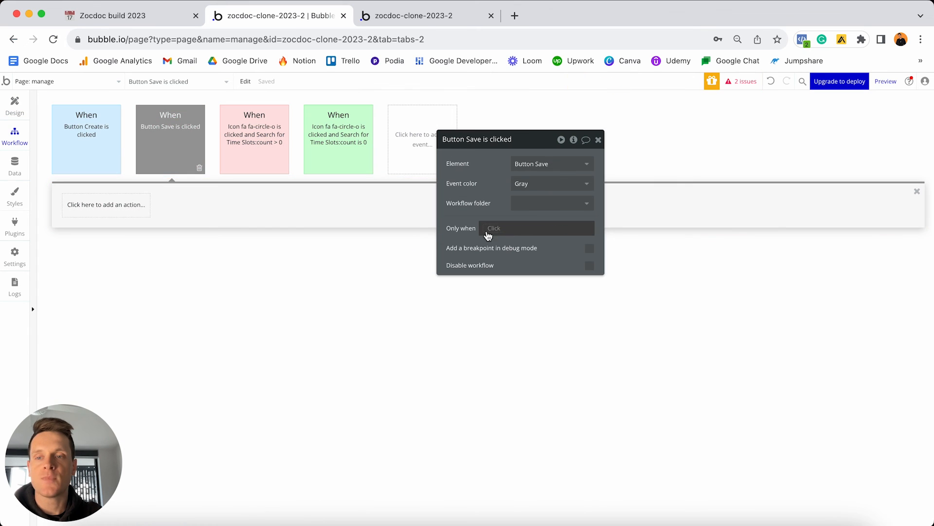
Add a Navigation 'Go to page' action with destination index, then return to Design.
{"action": "left_click", "coordinate": [125, 206]}
{"action": "mouse_move", "coordinate": [106, 261]}
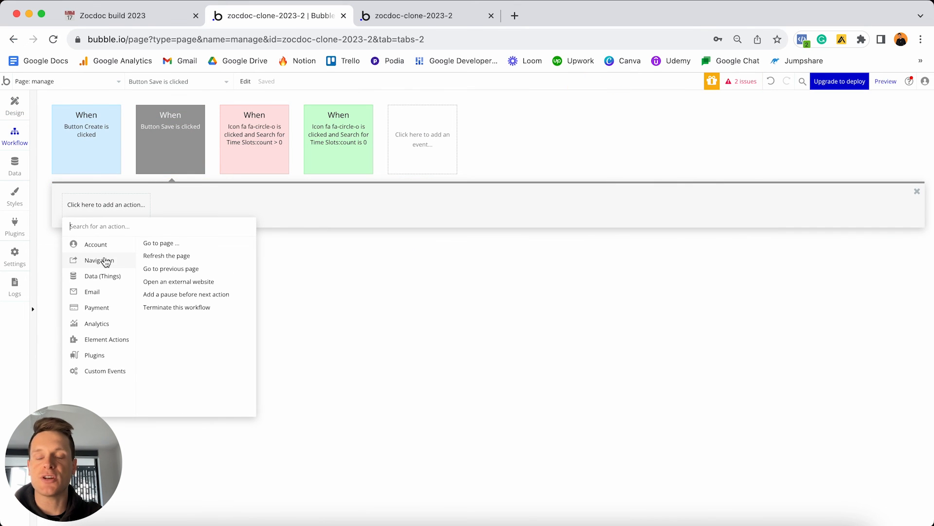
{"action": "left_click", "coordinate": [166, 245]}
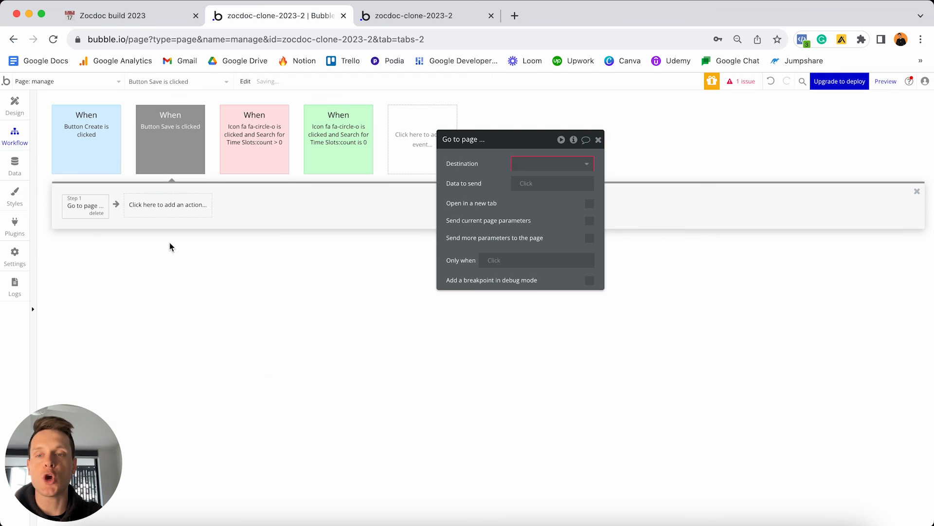
{"action": "left_click", "coordinate": [531, 165]}
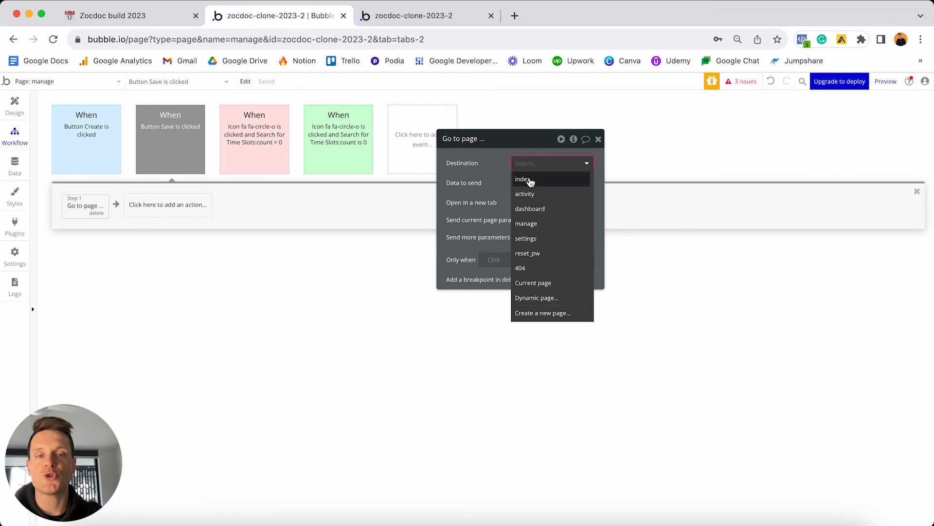
{"action": "left_click", "coordinate": [531, 181]}
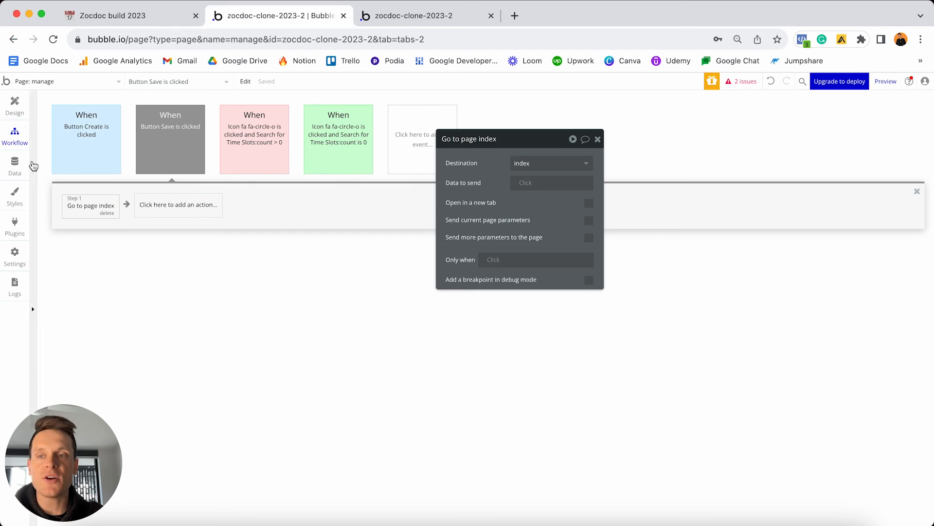
{"action": "left_click", "coordinate": [13, 103]}
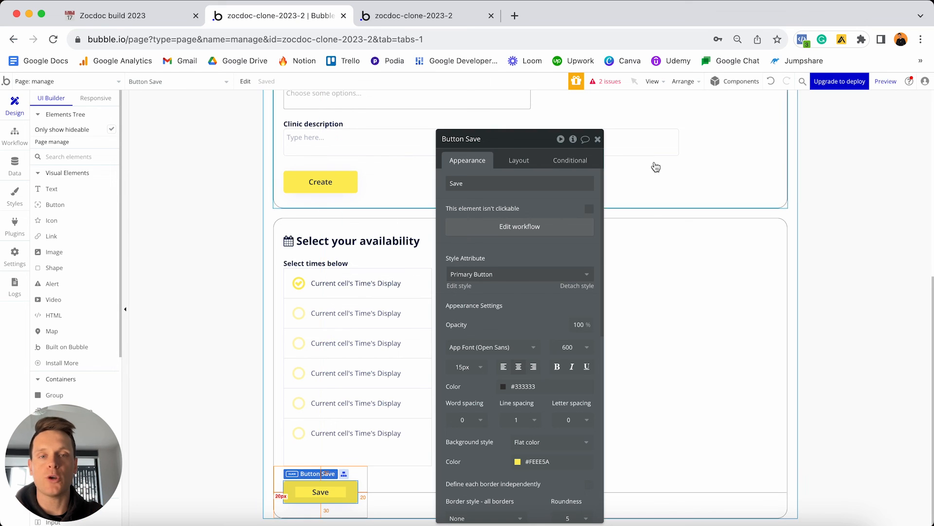
Close the Button Save editor and scroll through the clinic-details and availability groups.
{"action": "left_click", "coordinate": [475, 184]}
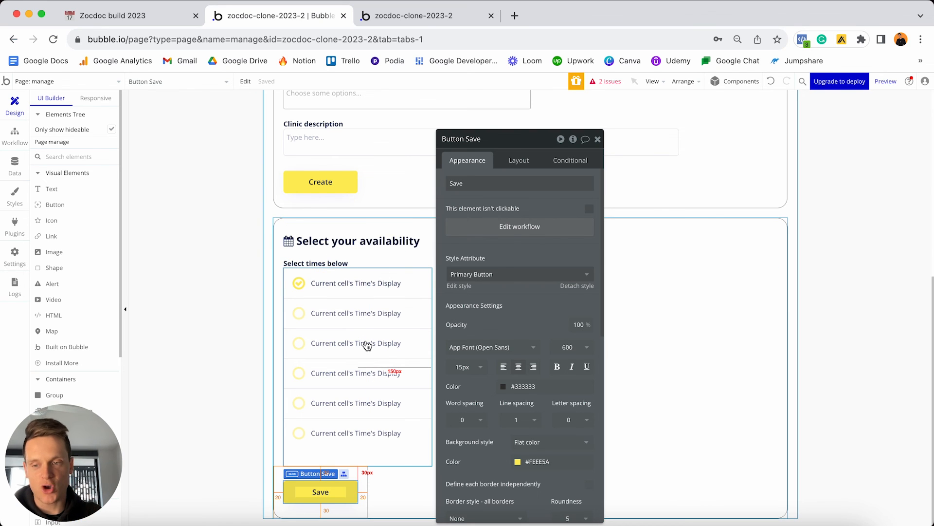
{"action": "left_click", "coordinate": [598, 140]}
{"action": "scroll", "coordinate": [611, 271], "scroll_direction": "up", "scroll_amount": 5}
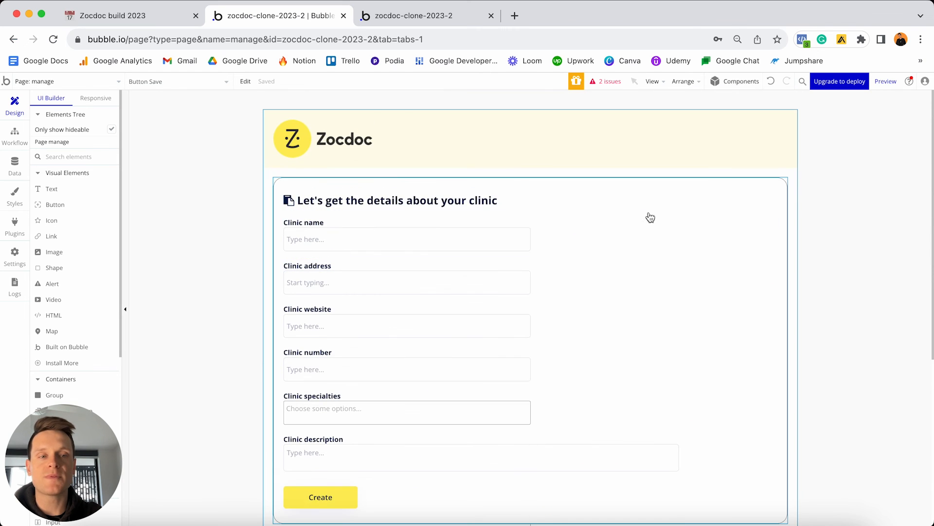
{"action": "scroll", "coordinate": [716, 231], "scroll_direction": "down", "scroll_amount": 2}
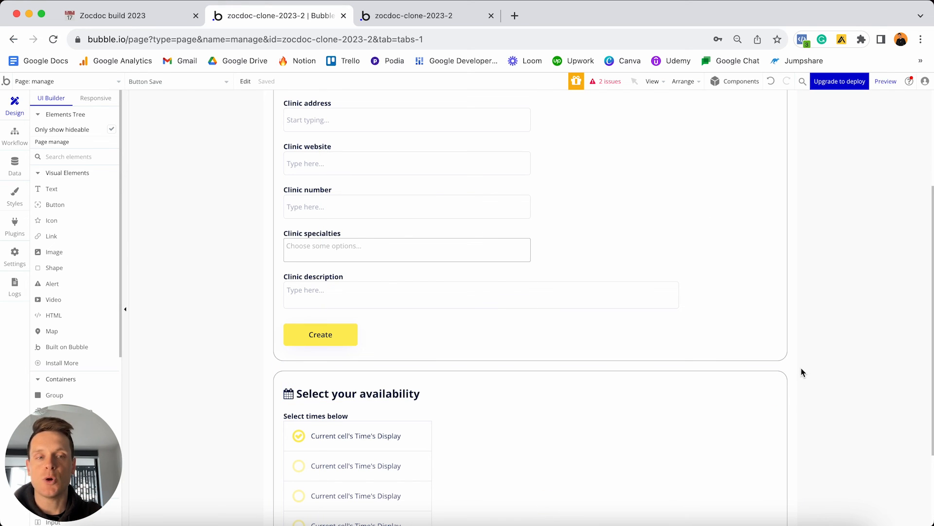
{"action": "scroll", "coordinate": [804, 372], "scroll_direction": "up", "scroll_amount": 3}
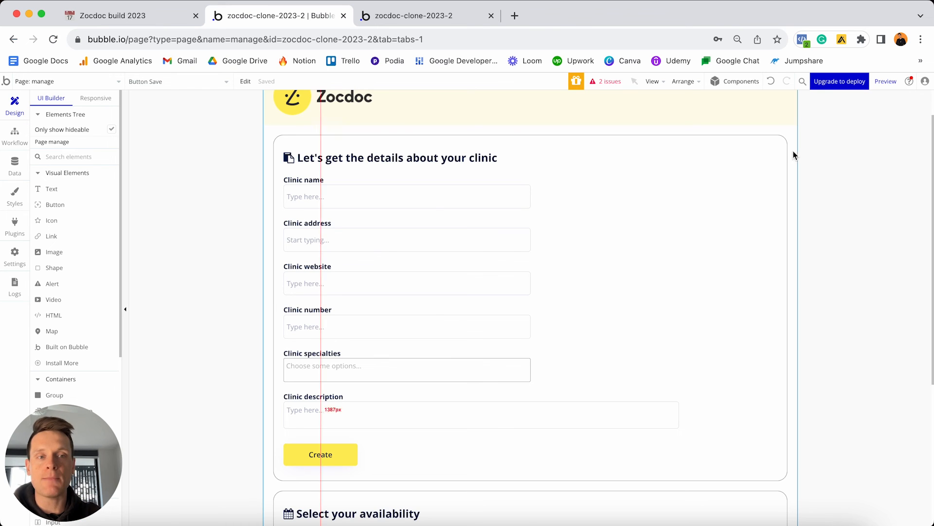
{"action": "scroll", "coordinate": [773, 157], "scroll_direction": "down", "scroll_amount": 5}
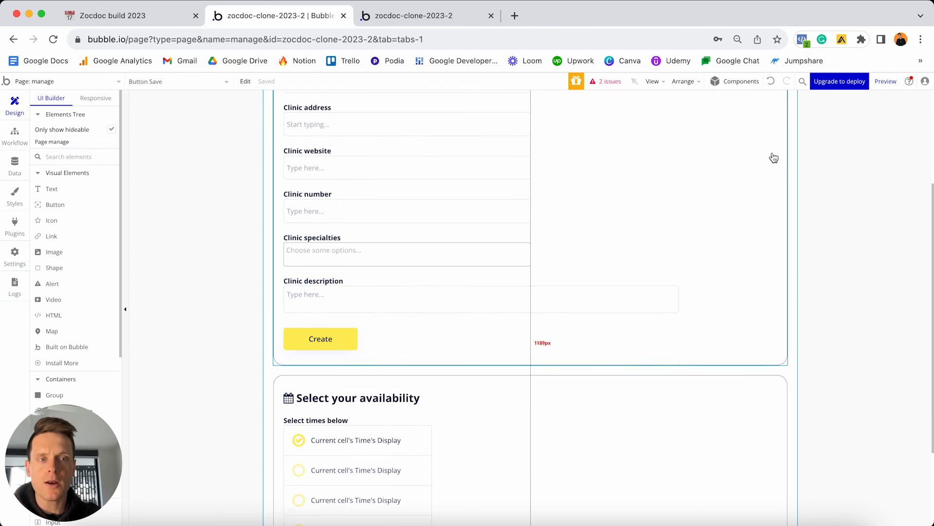
{"action": "scroll", "coordinate": [692, 405], "scroll_direction": "up", "scroll_amount": 5}
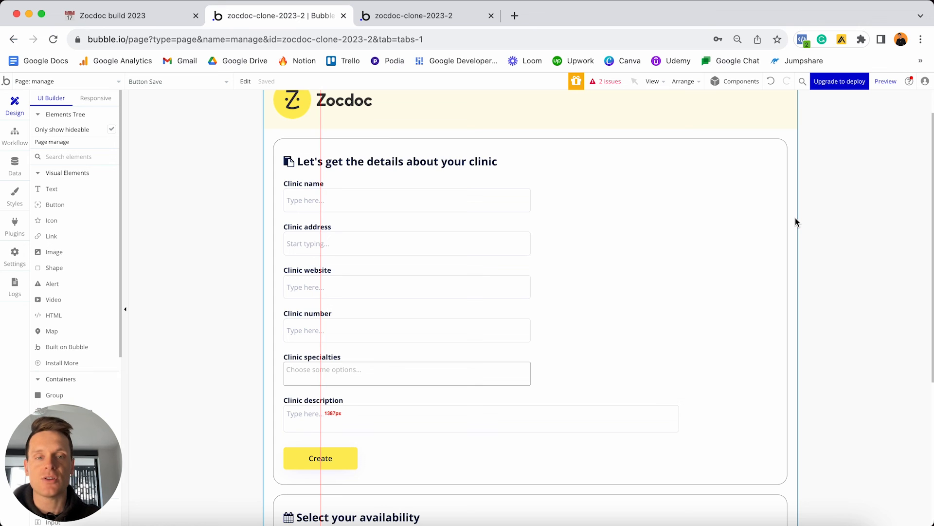
{"action": "scroll", "coordinate": [795, 220], "scroll_direction": "down", "scroll_amount": 5}
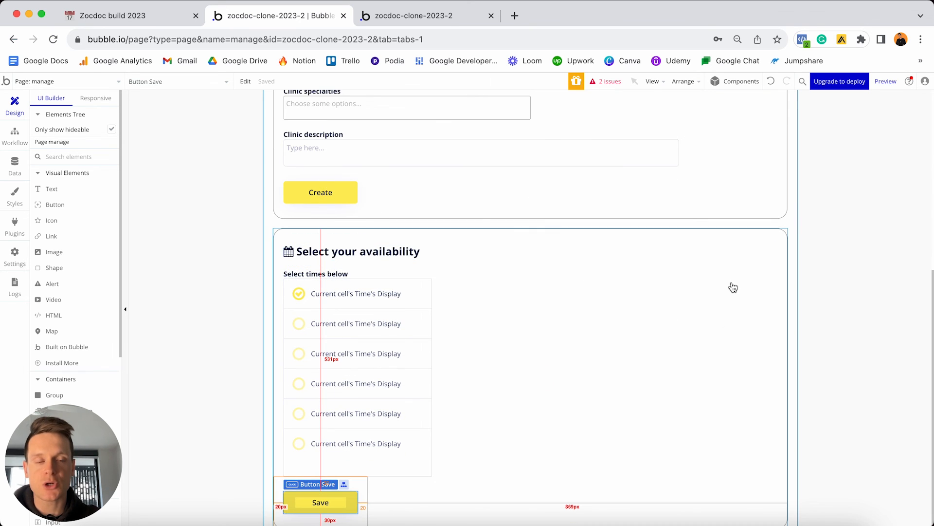
{"action": "scroll", "coordinate": [734, 288], "scroll_direction": "up", "scroll_amount": 5}
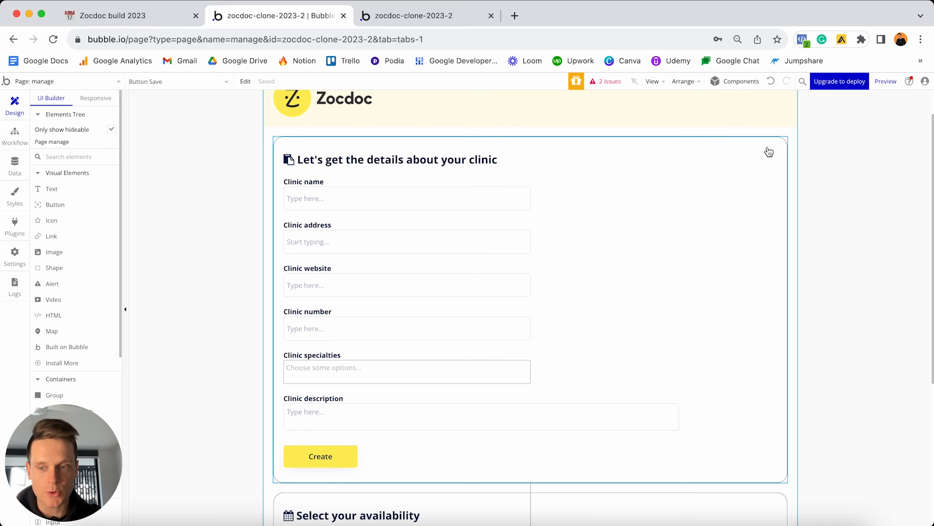
Add a yes / no custom state Display-group-1 to the manage page with default yes.
{"action": "double_click", "coordinate": [794, 158]}
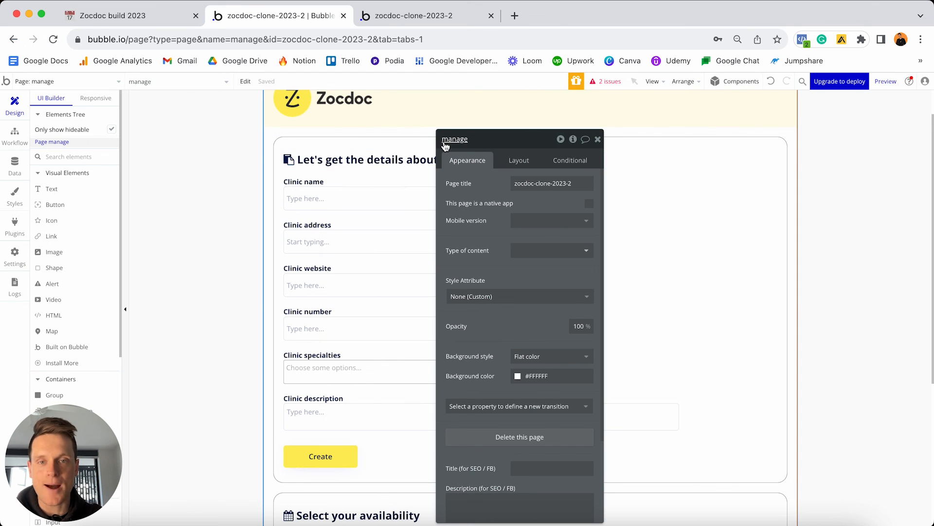
{"action": "left_click", "coordinate": [573, 140]}
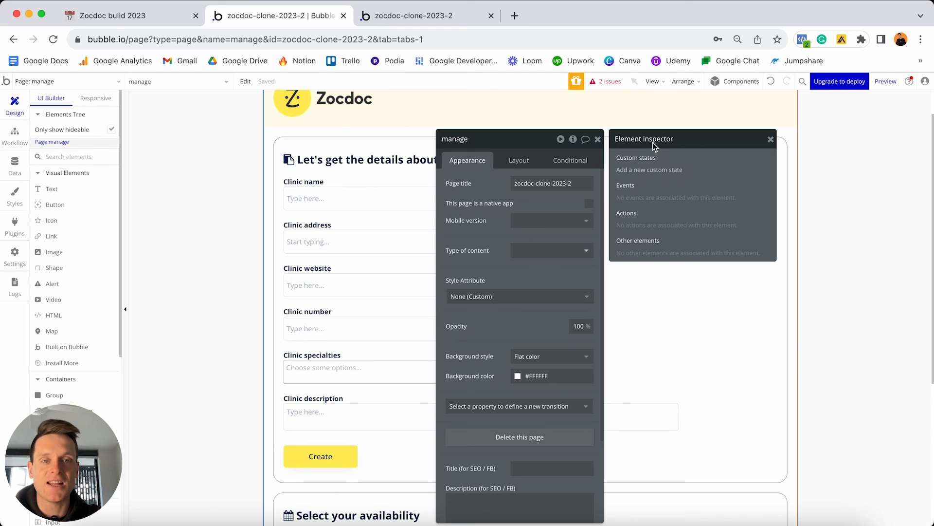
{"action": "left_click", "coordinate": [648, 170]}
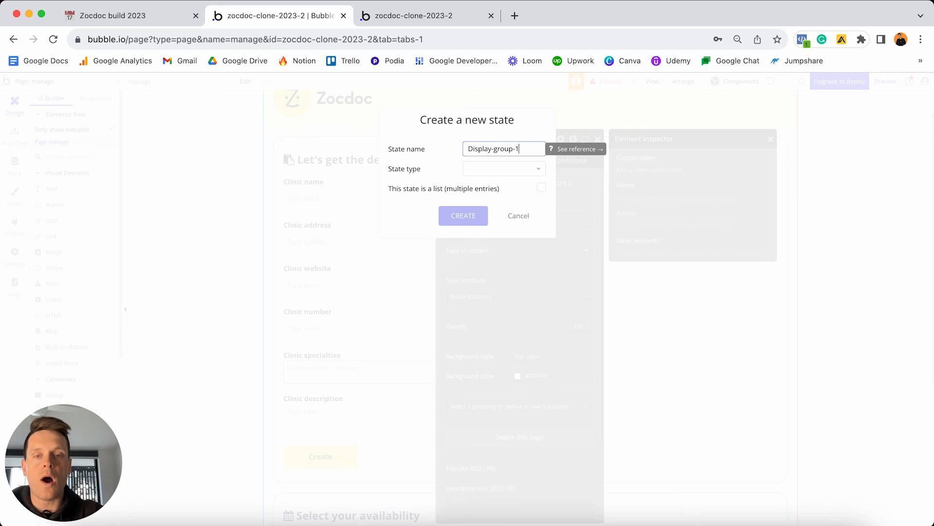
{"action": "left_click", "coordinate": [484, 168]}
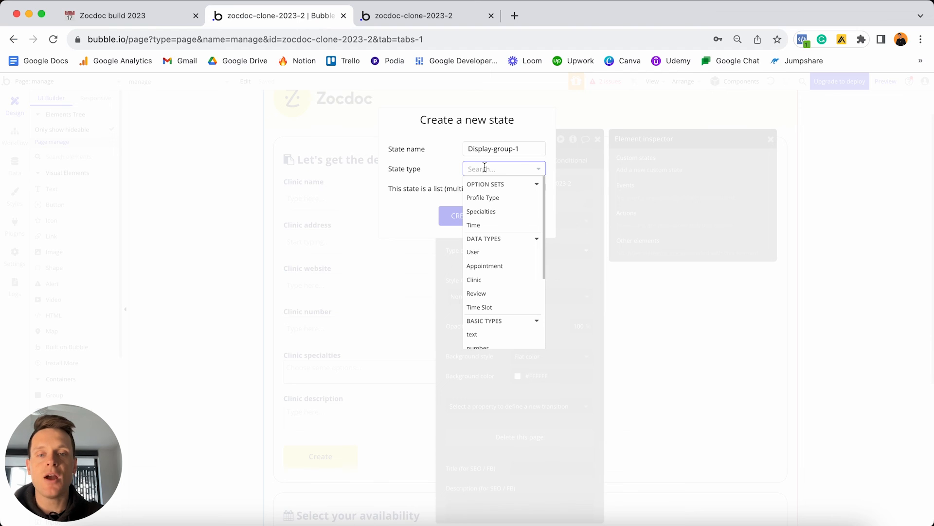
{"action": "scroll", "coordinate": [496, 244], "scroll_direction": "down", "scroll_amount": 5}
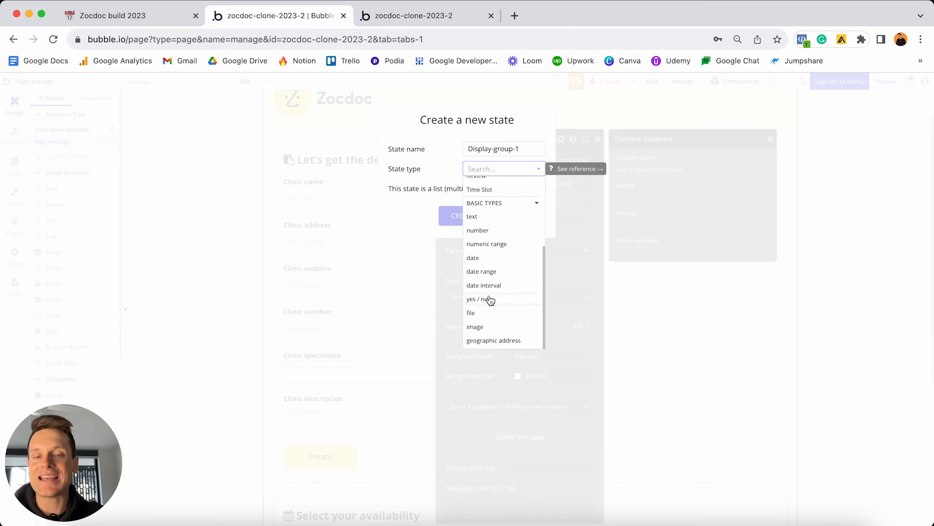
{"action": "left_click", "coordinate": [490, 299]}
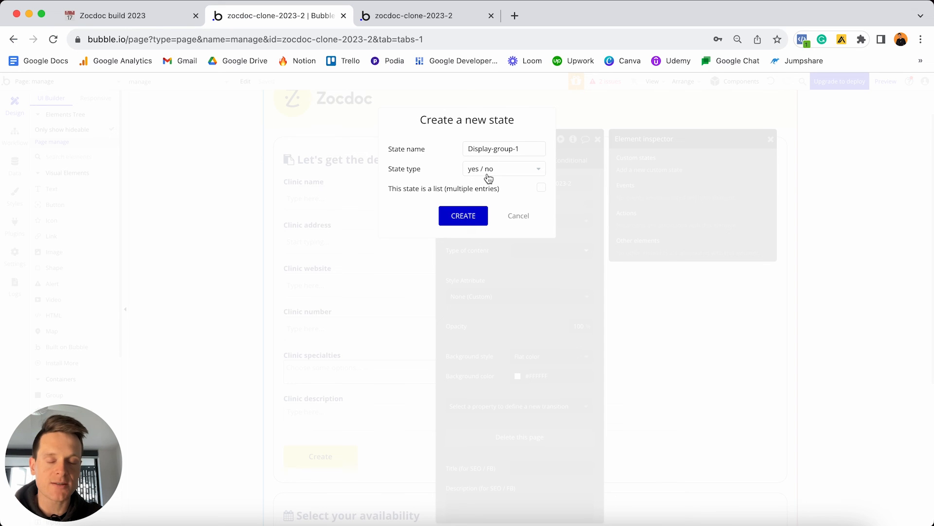
{"action": "left_click", "coordinate": [459, 216]}
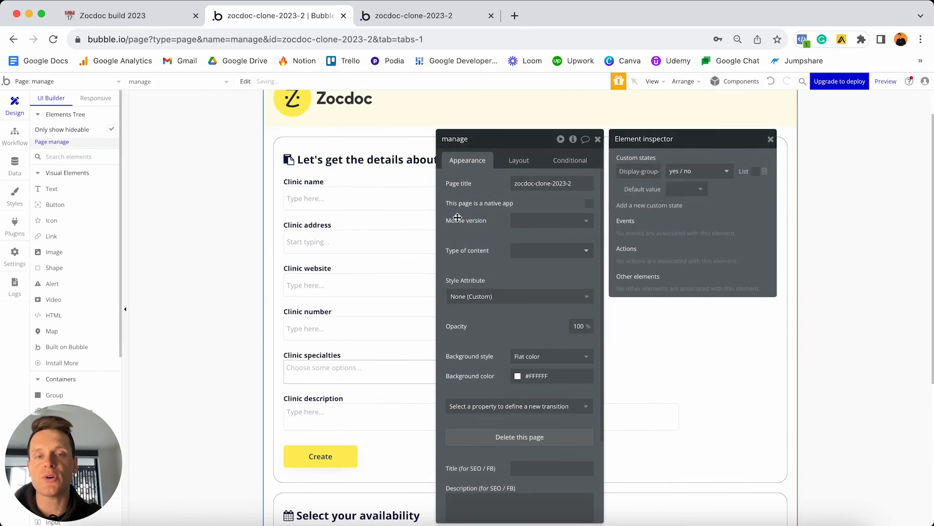
{"action": "left_click", "coordinate": [693, 194]}
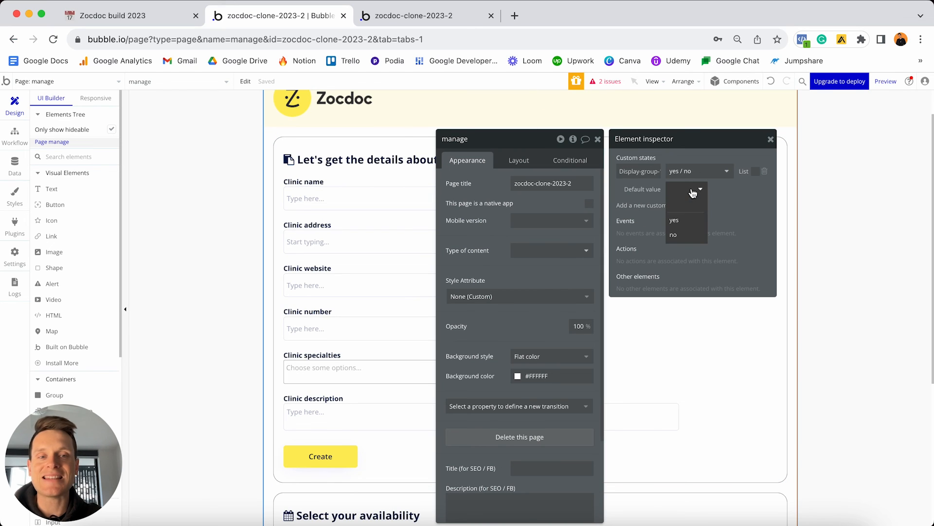
{"action": "left_click", "coordinate": [690, 220]}
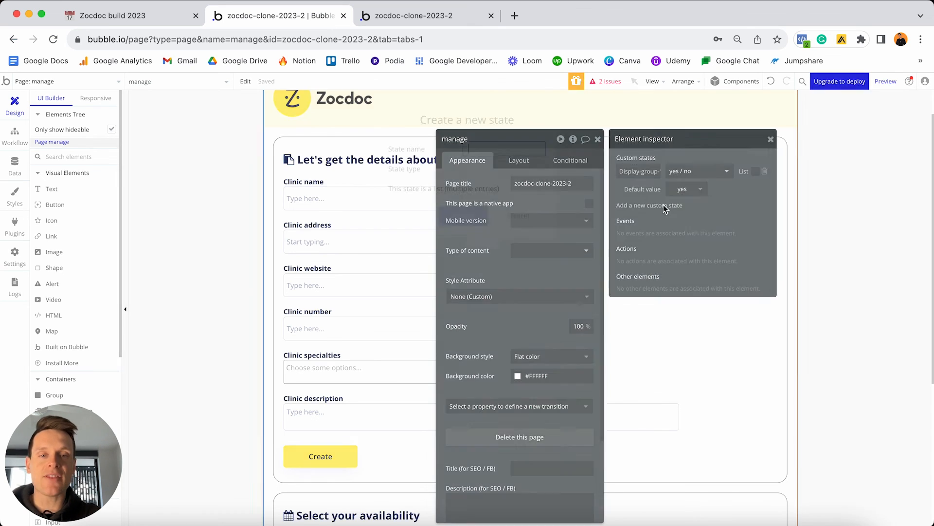
Add a second yes / no state, Display-group-2, with default value no.
{"action": "left_click", "coordinate": [664, 205]}
{"action": "type", "text": "Display-group-2"}
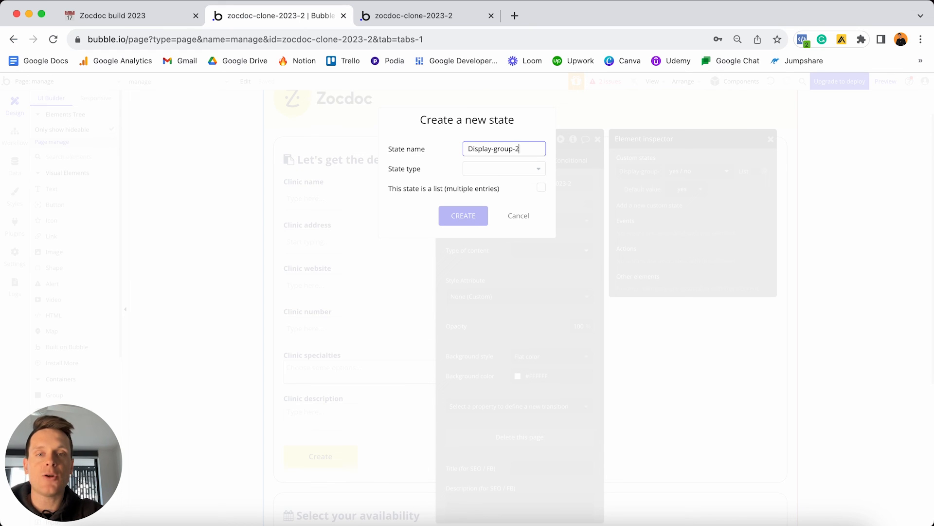
{"action": "left_click", "coordinate": [489, 170]}
{"action": "scroll", "coordinate": [494, 235], "scroll_direction": "down", "scroll_amount": 3}
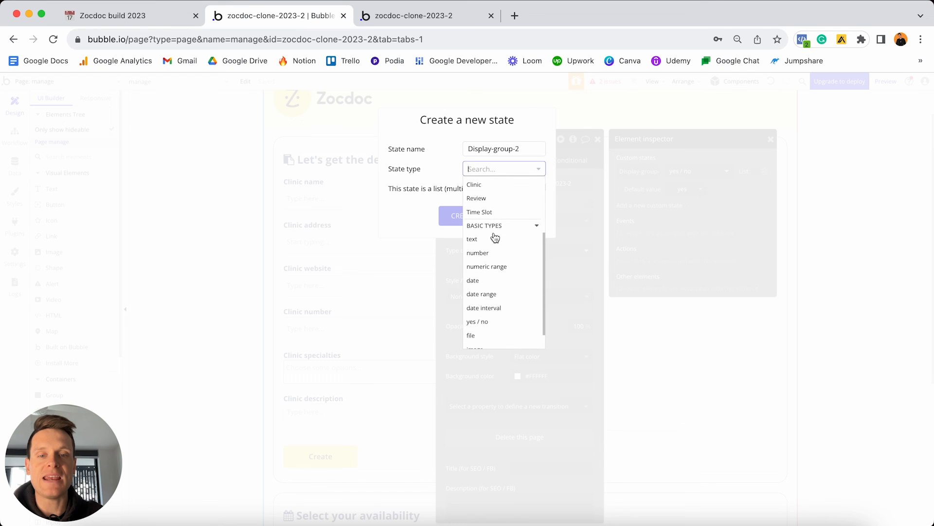
{"action": "left_click", "coordinate": [486, 321]}
{"action": "left_click", "coordinate": [463, 217]}
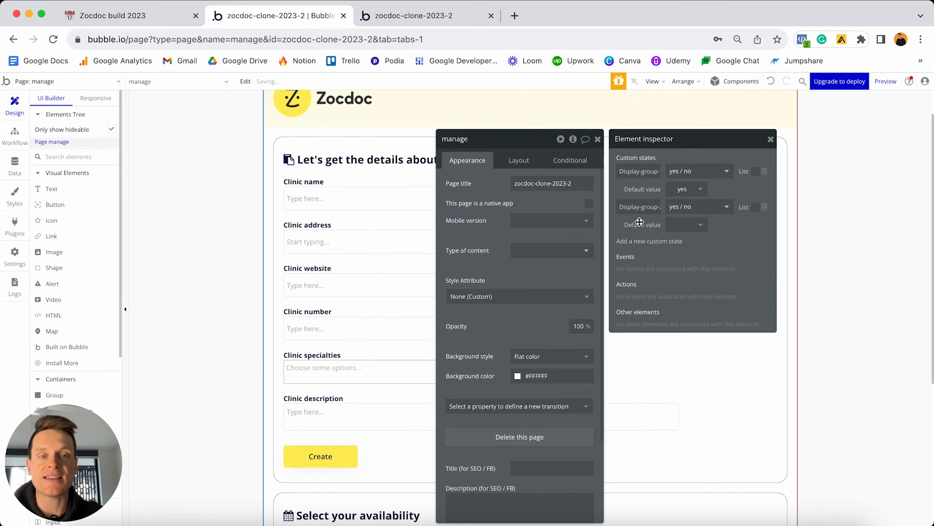
{"action": "left_click", "coordinate": [695, 225]}
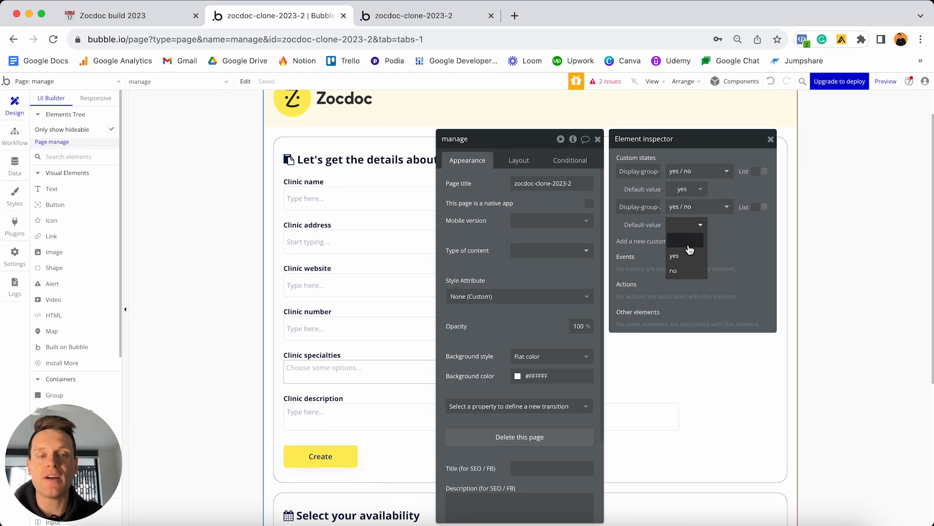
{"action": "left_click", "coordinate": [684, 271]}
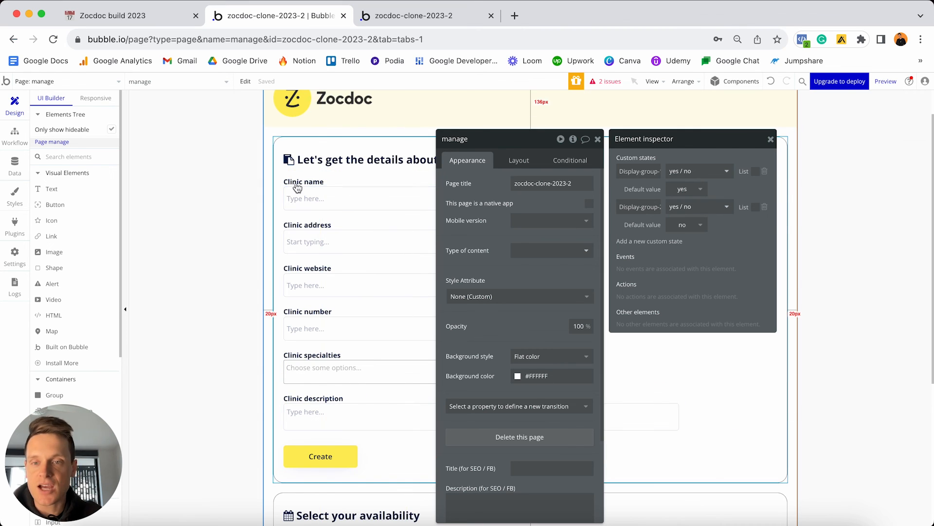
Add a 'Set state of an element' action as step 3 of the Create button's workflow.
{"action": "scroll", "coordinate": [365, 305], "scroll_direction": "down", "scroll_amount": 3}
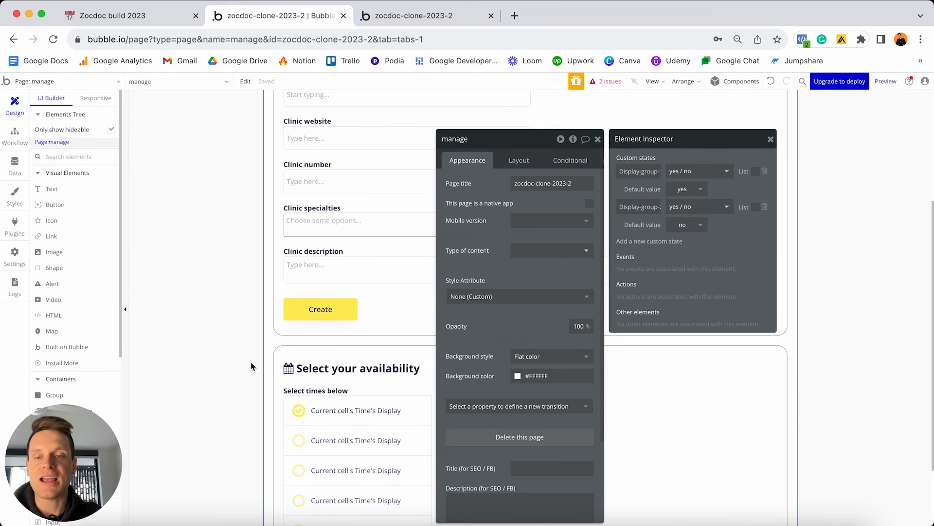
{"action": "left_click", "coordinate": [329, 314]}
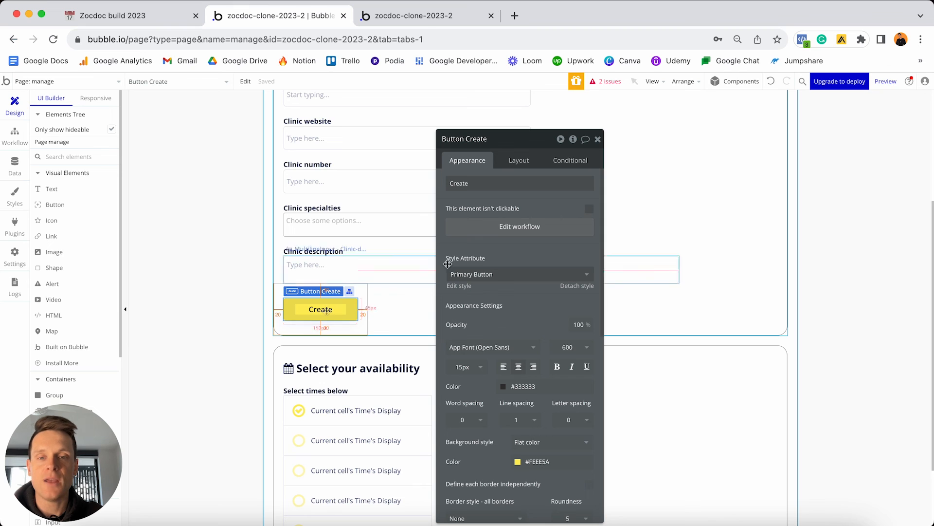
{"action": "left_click", "coordinate": [495, 230]}
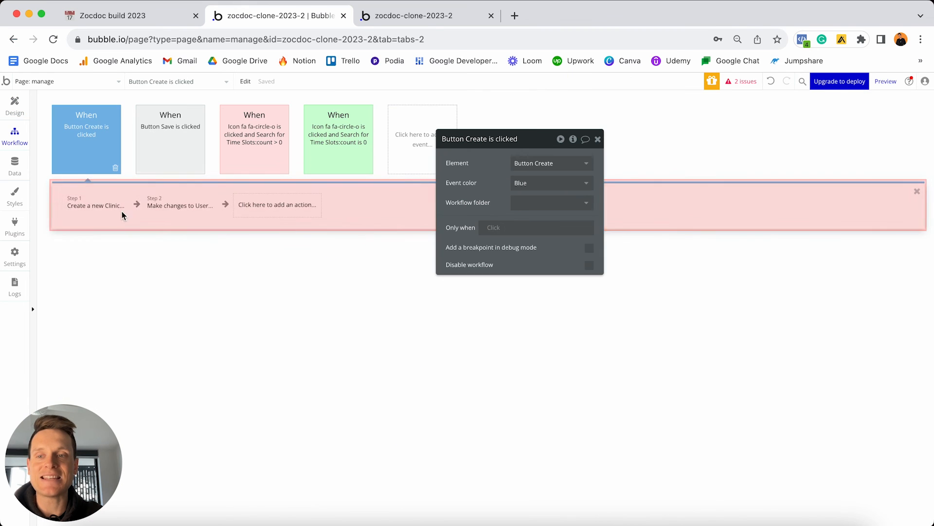
{"action": "left_click", "coordinate": [262, 207]}
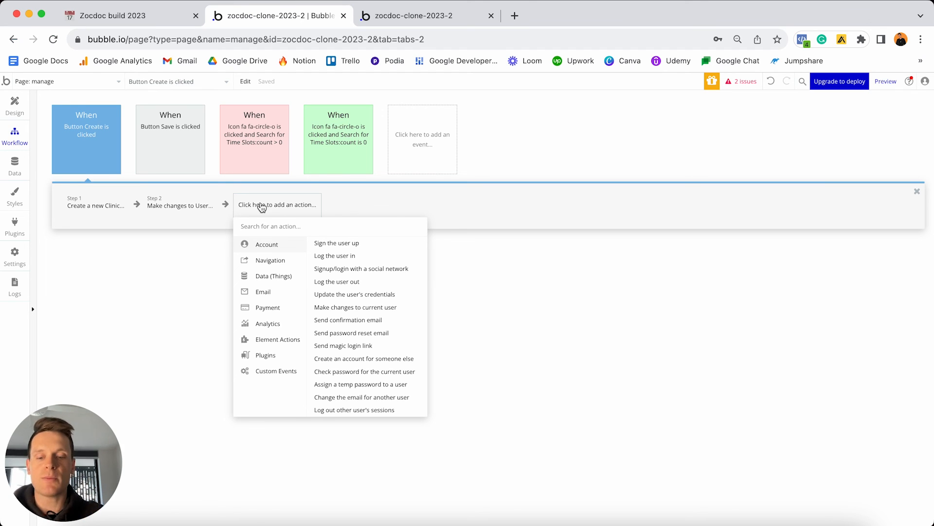
{"action": "type", "text": "state"}
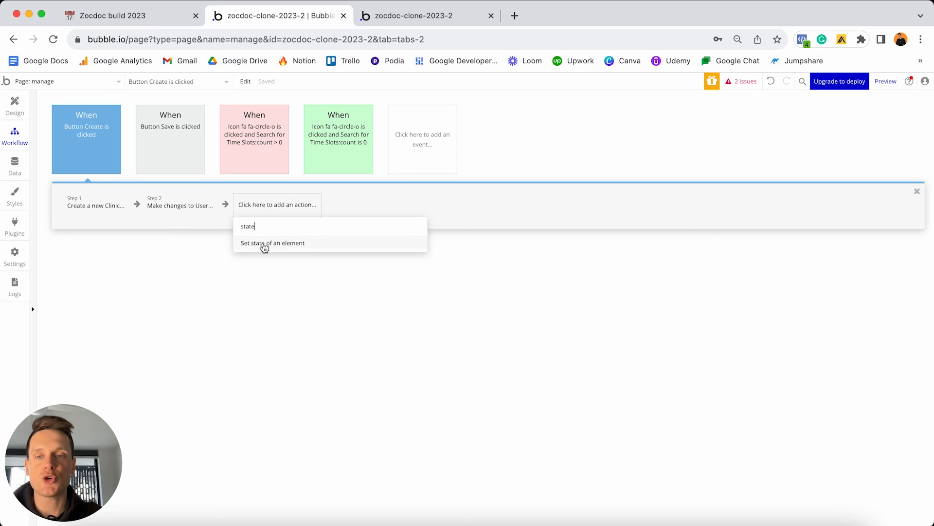
{"action": "left_click", "coordinate": [282, 244]}
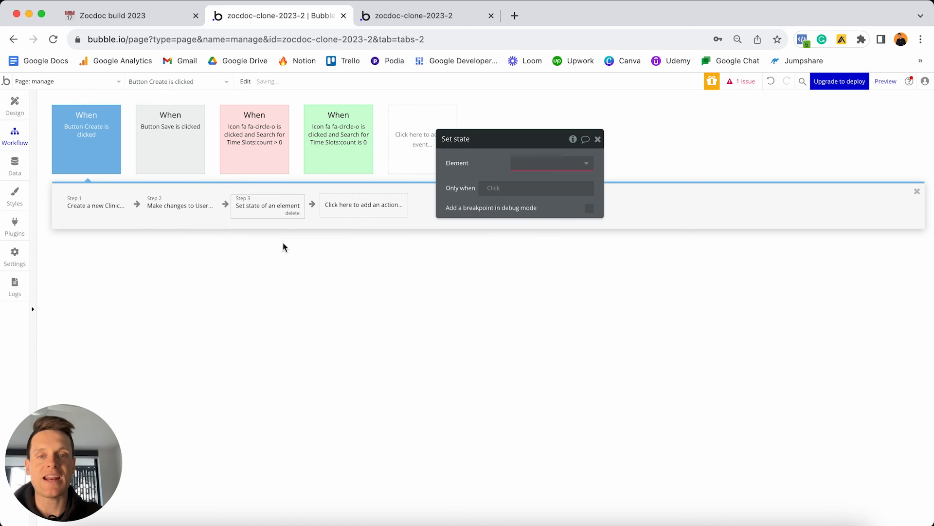
Target the manage page and set its Display-group-1 state to no.
{"action": "left_click", "coordinate": [577, 156]}
{"action": "left_click", "coordinate": [527, 184]}
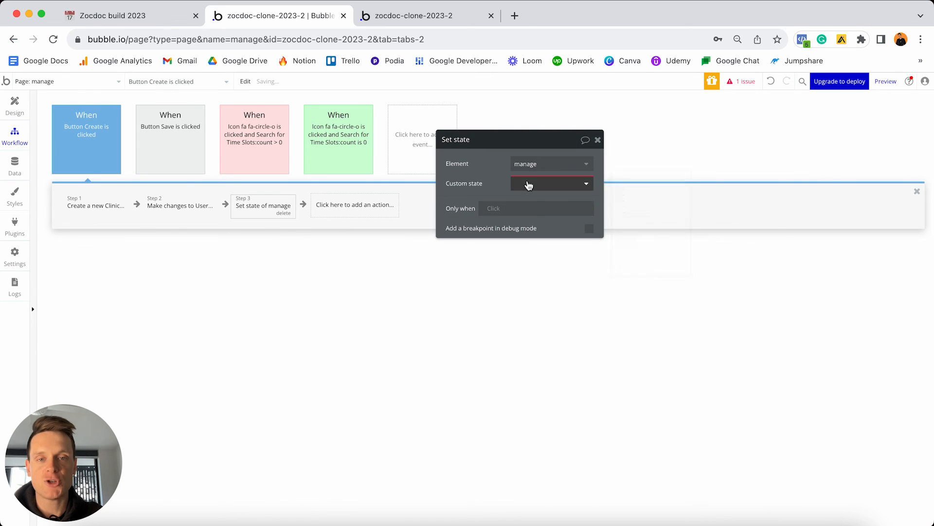
{"action": "left_click", "coordinate": [529, 185]}
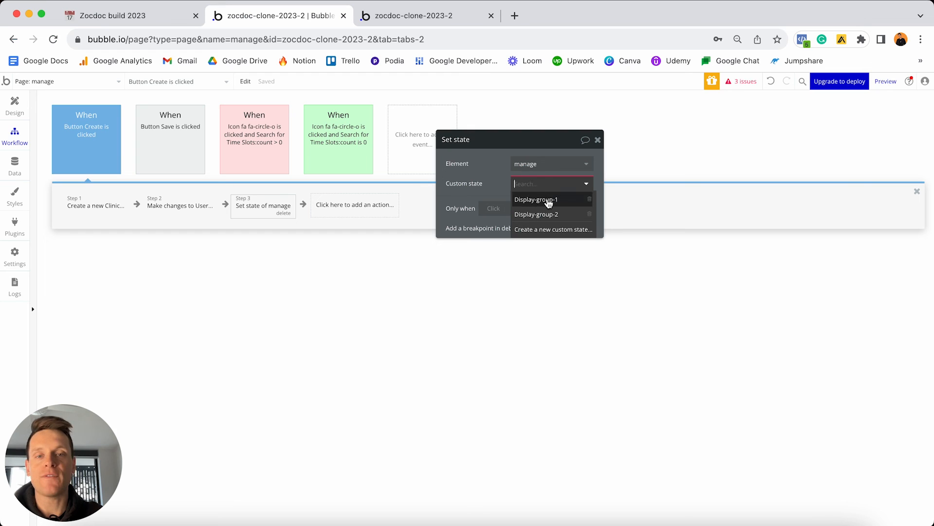
{"action": "left_click", "coordinate": [541, 200]}
{"action": "left_click", "coordinate": [526, 203]}
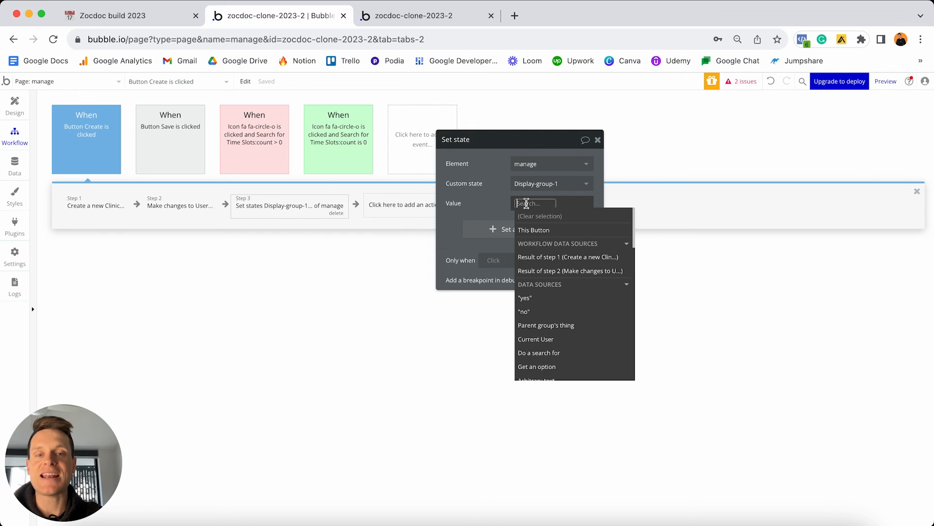
{"action": "left_click", "coordinate": [526, 311]}
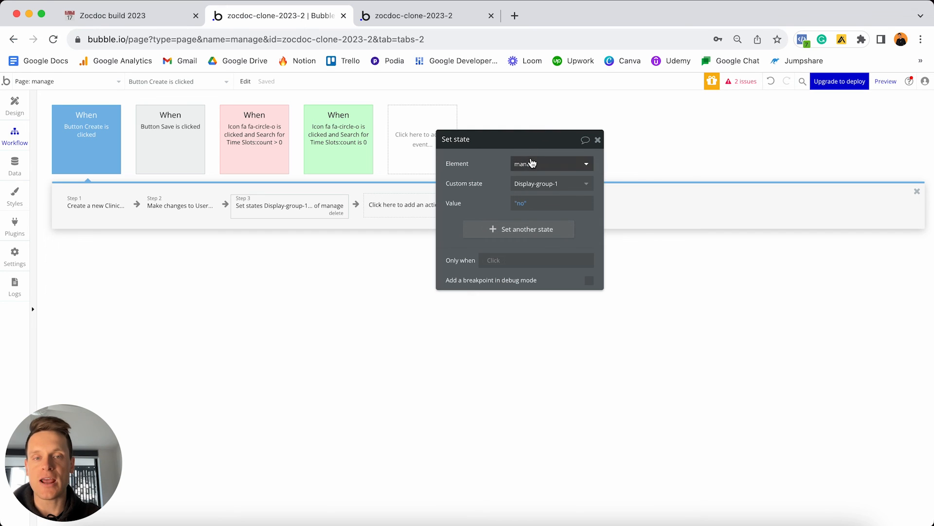
Add a second state row setting Display-group-2 to yes.
{"action": "left_click", "coordinate": [515, 234]}
{"action": "left_click", "coordinate": [514, 230]}
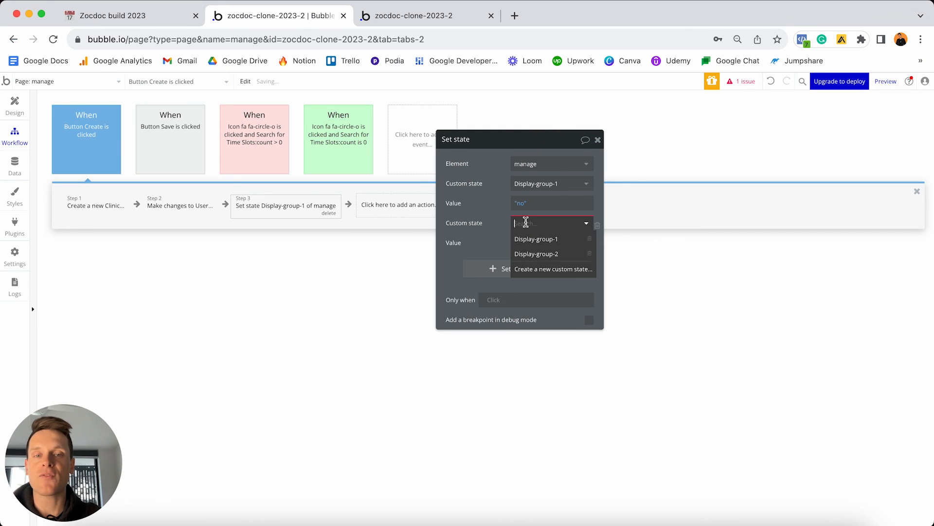
{"action": "left_click", "coordinate": [552, 255]}
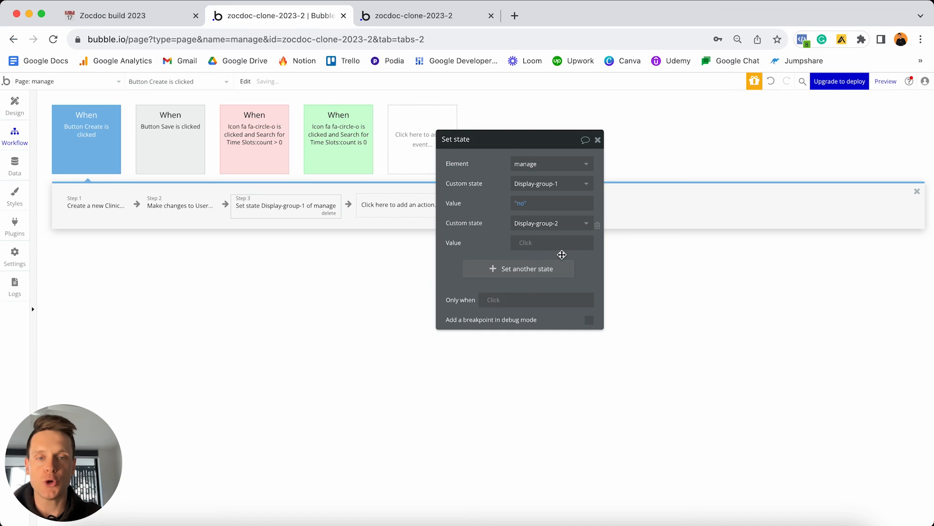
{"action": "left_click", "coordinate": [526, 244]}
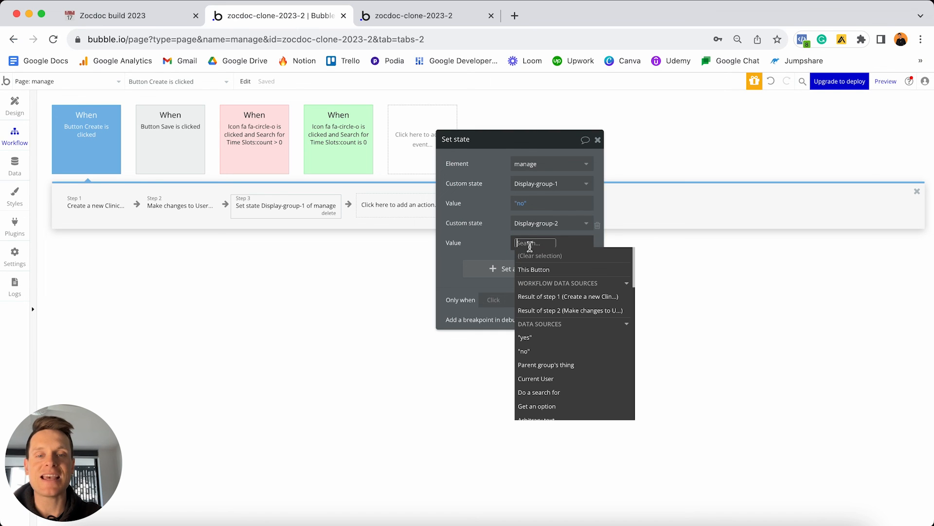
{"action": "left_click", "coordinate": [526, 338]}
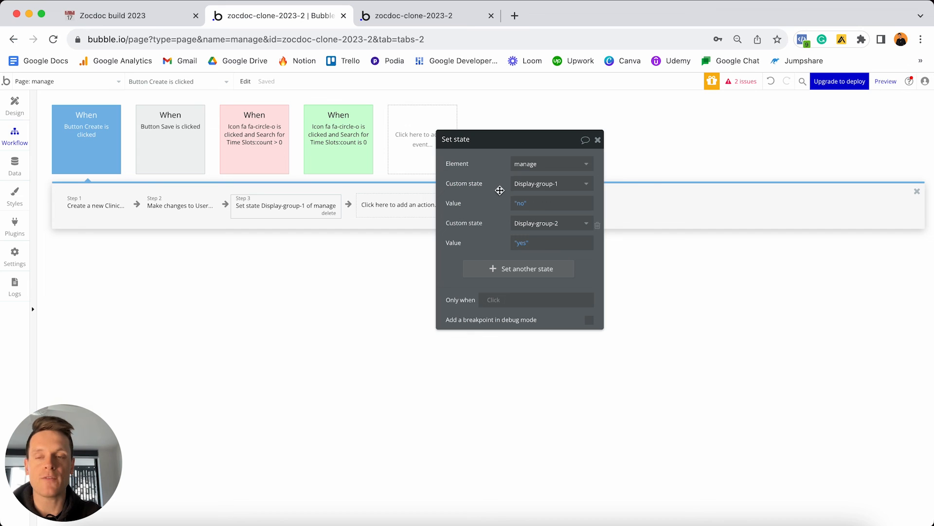
{"action": "mouse_move", "coordinate": [499, 190]}
{"action": "left_click", "coordinate": [273, 233]}
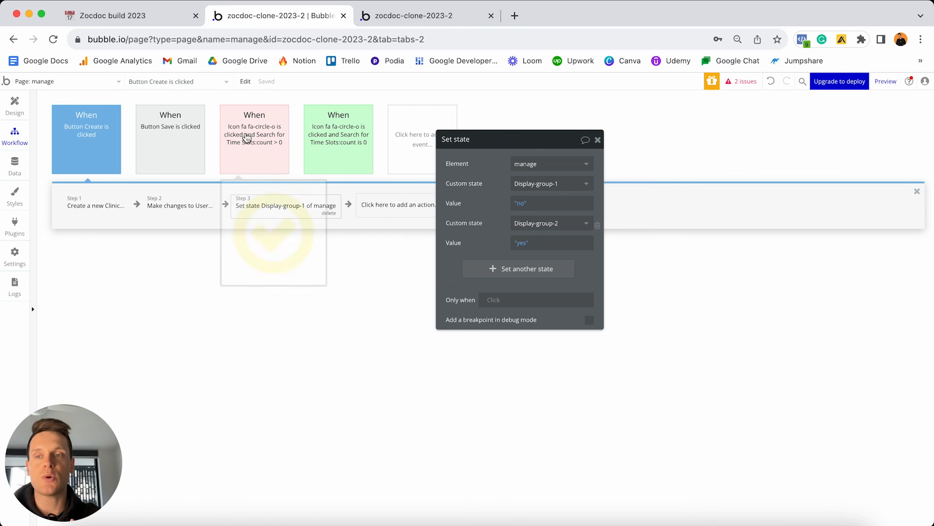
{"action": "left_click", "coordinate": [15, 106]}
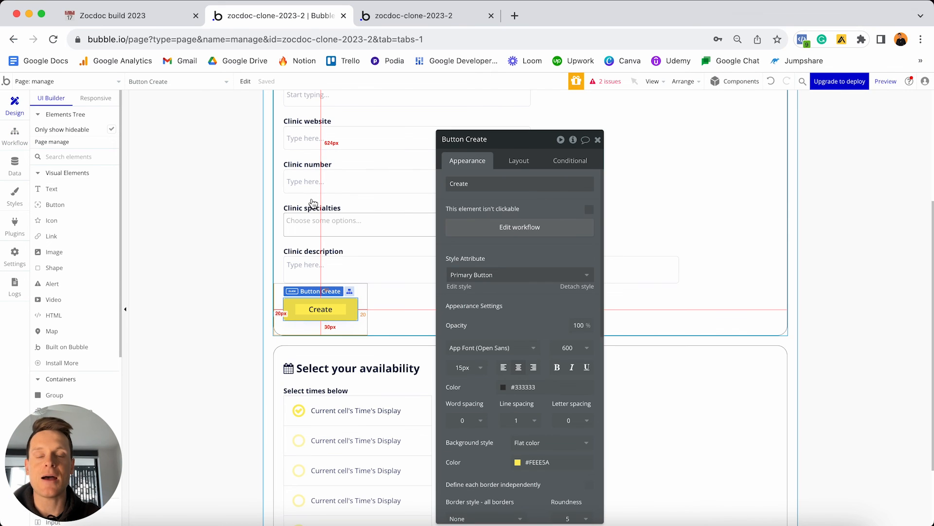
For Group - Step-1, uncheck 'visible on page load' and check 'Collapse when hidden'.
{"action": "scroll", "coordinate": [318, 211], "scroll_direction": "up", "scroll_amount": 3}
{"action": "scroll", "coordinate": [317, 212], "scroll_direction": "up", "scroll_amount": 1}
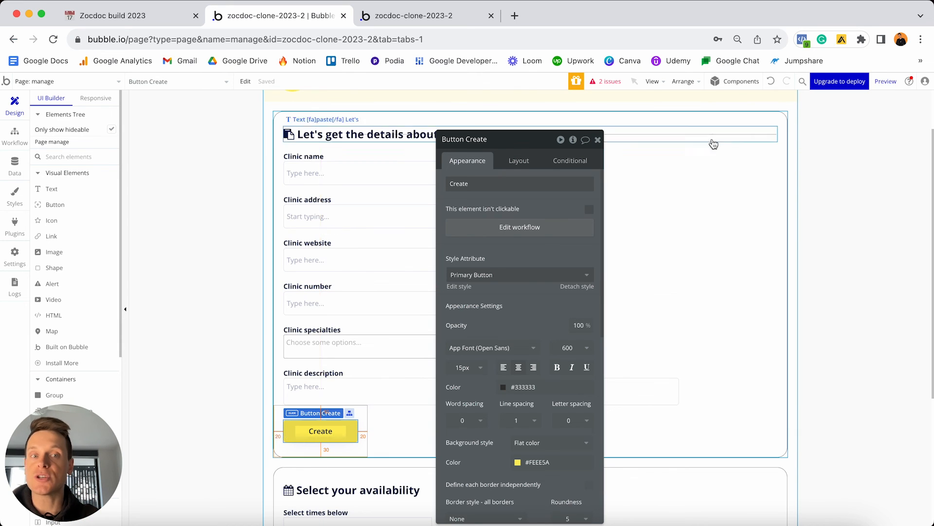
{"action": "scroll", "coordinate": [737, 216], "scroll_direction": "down", "scroll_amount": 3}
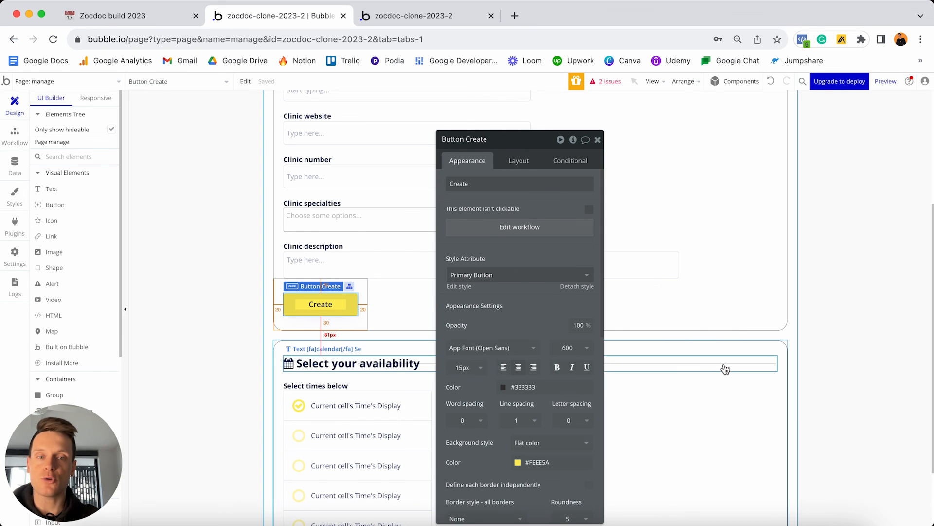
{"action": "scroll", "coordinate": [749, 309], "scroll_direction": "up", "scroll_amount": 4}
{"action": "left_click", "coordinate": [773, 182]}
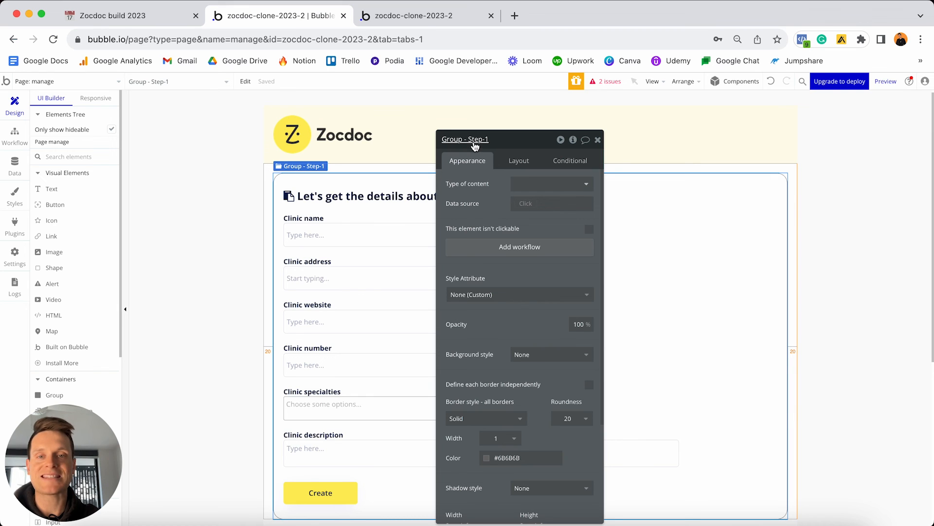
{"action": "left_click", "coordinate": [523, 161]}
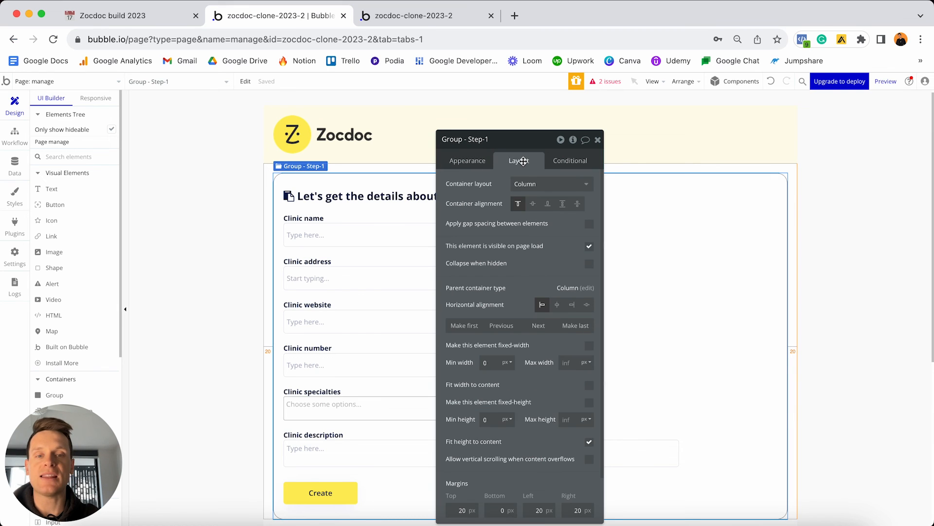
{"action": "left_click", "coordinate": [590, 246]}
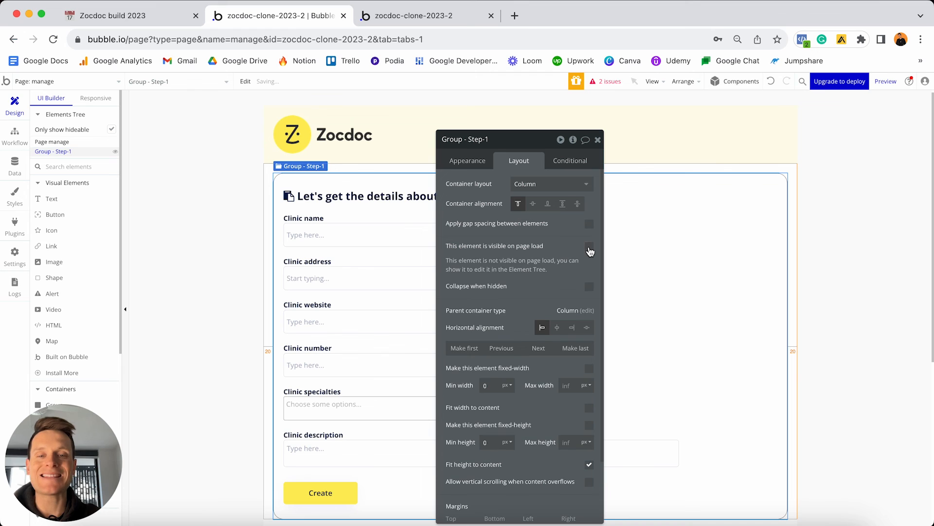
{"action": "left_click", "coordinate": [589, 288]}
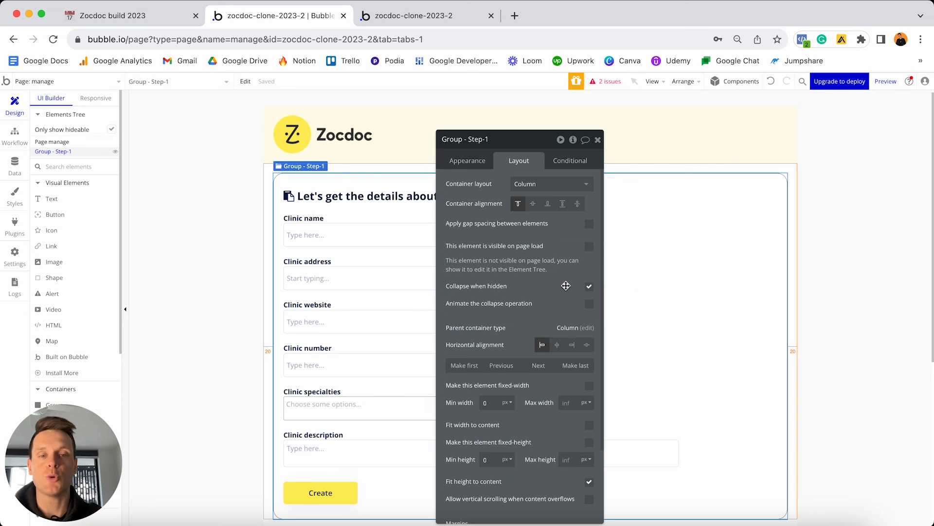
{"action": "left_click", "coordinate": [570, 160]}
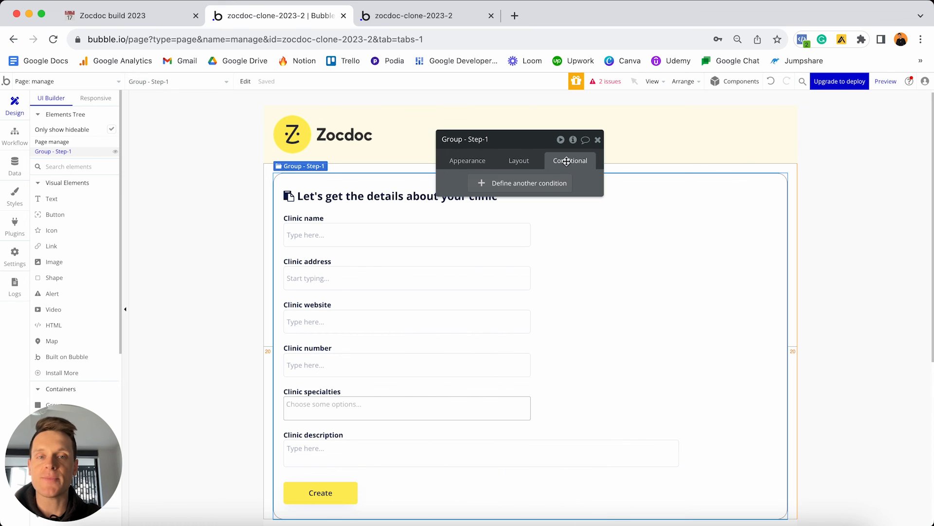
Add a Step-1 condition: when manage's Display-group-1 is yes, This element is visible.
{"action": "left_click", "coordinate": [491, 184]}
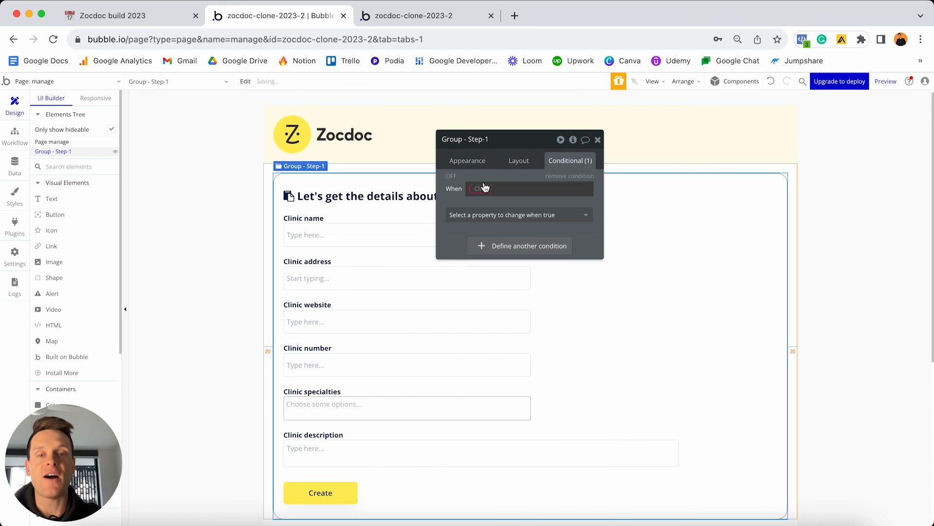
{"action": "left_click", "coordinate": [484, 189]}
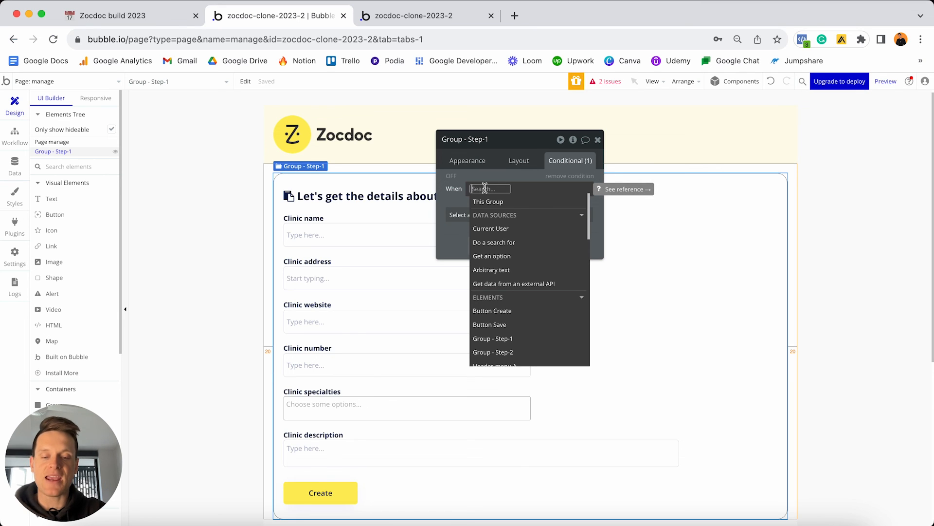
{"action": "type", "text": "man"}
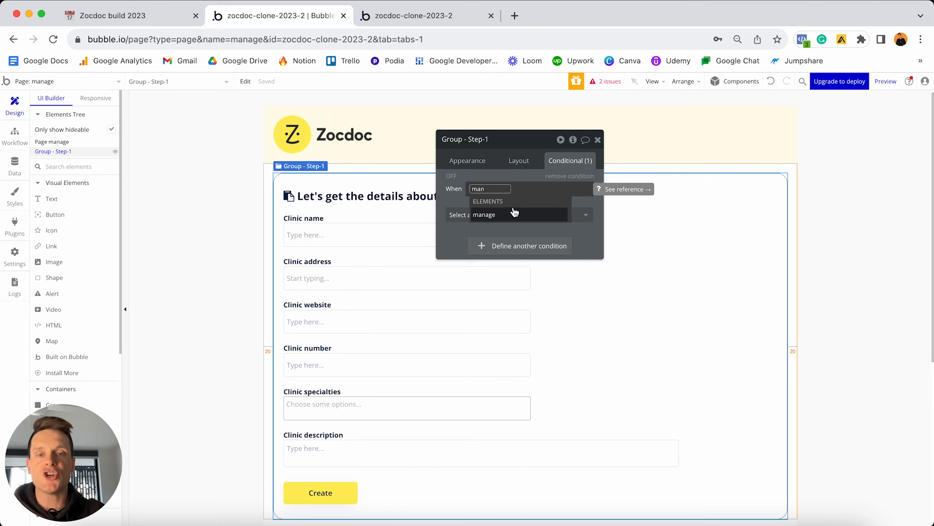
{"action": "left_click", "coordinate": [486, 221]}
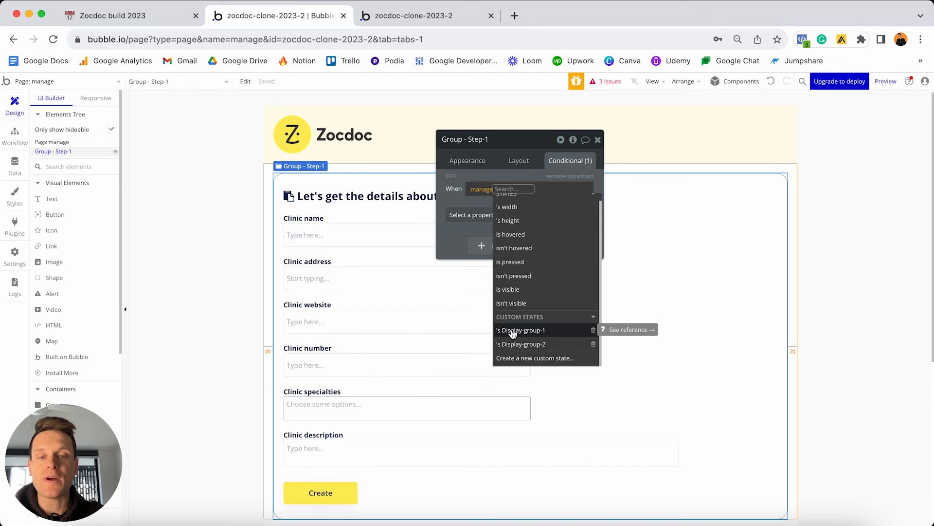
{"action": "left_click", "coordinate": [528, 331]}
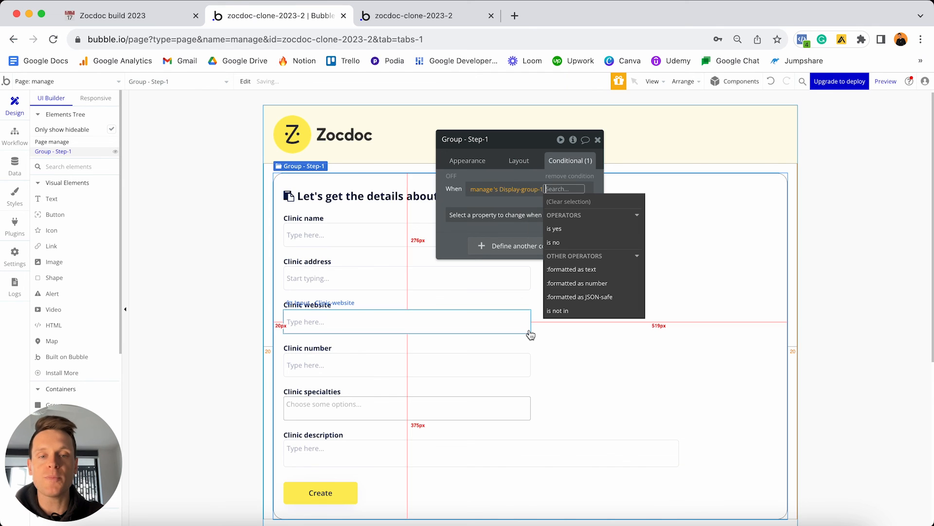
{"action": "left_click", "coordinate": [554, 229]}
{"action": "left_click", "coordinate": [589, 225]}
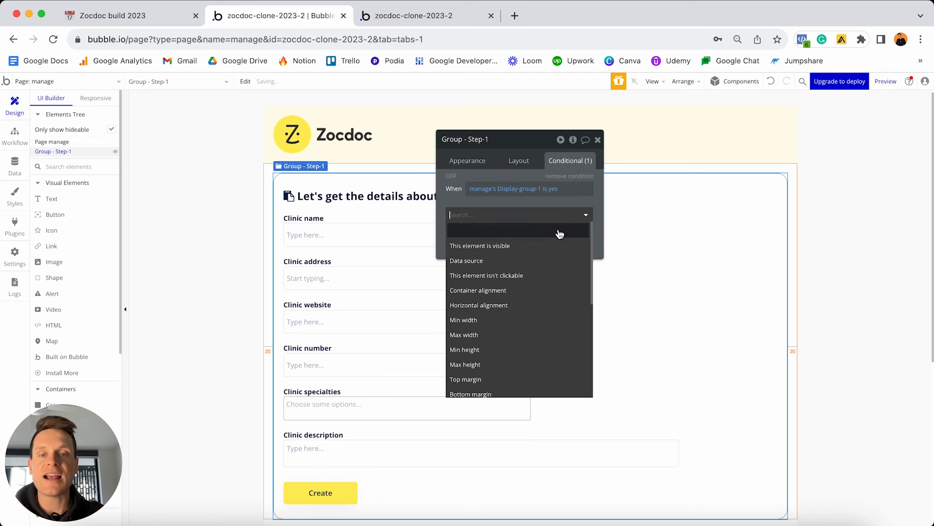
{"action": "left_click", "coordinate": [492, 245]}
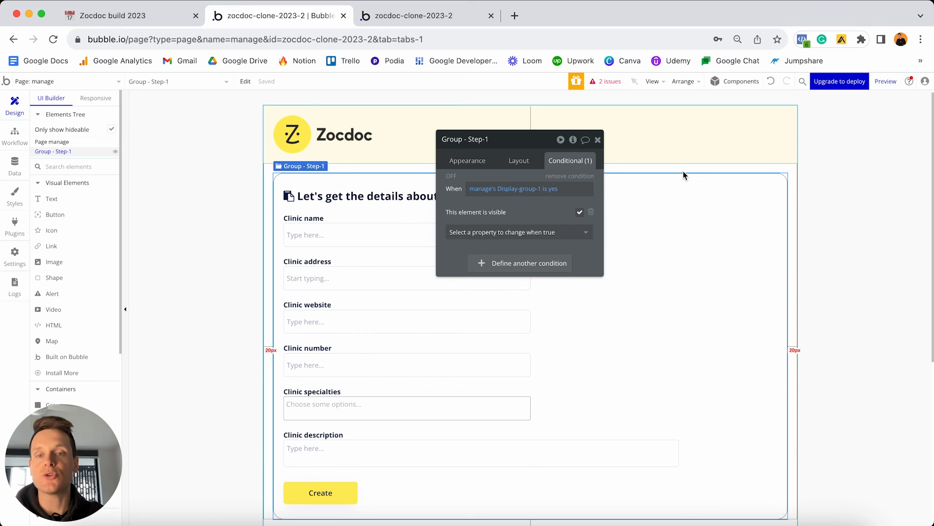
{"action": "scroll", "coordinate": [642, 264], "scroll_direction": "down", "scroll_amount": 5}
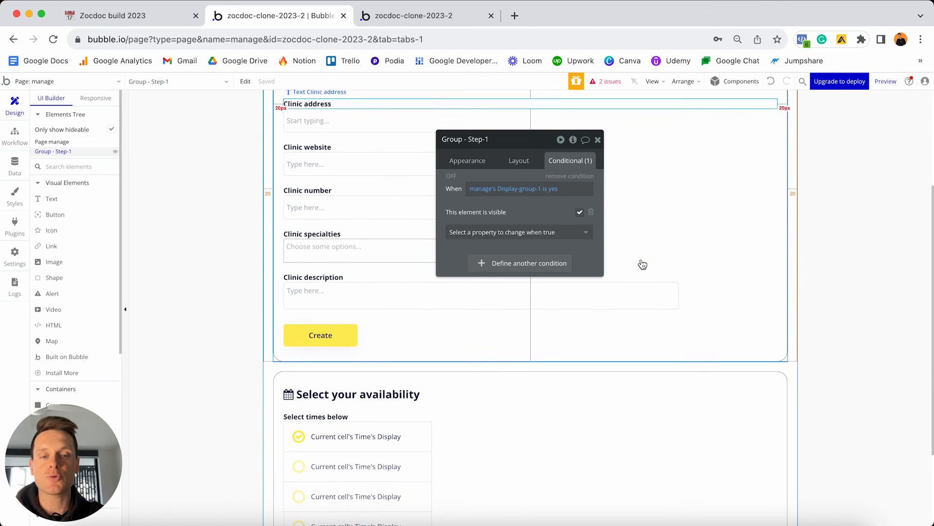
{"action": "left_click", "coordinate": [657, 379]}
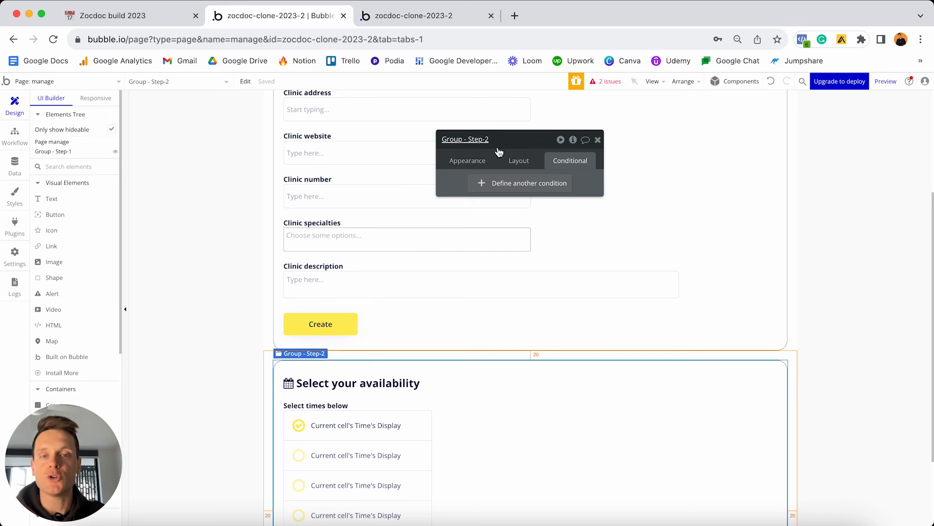
For Group - Step-2, uncheck 'visible on page load' and check 'Collapse when hidden'.
{"action": "left_click", "coordinate": [519, 160]}
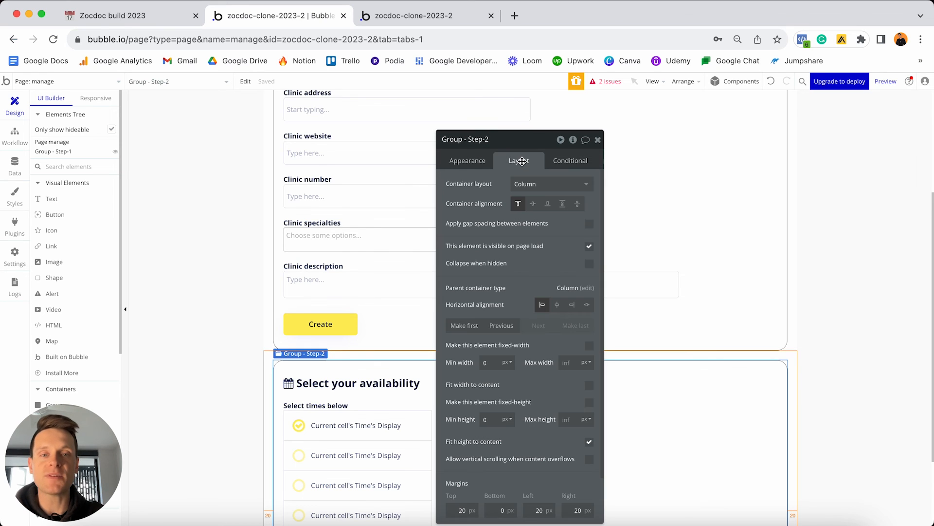
{"action": "left_click", "coordinate": [589, 247]}
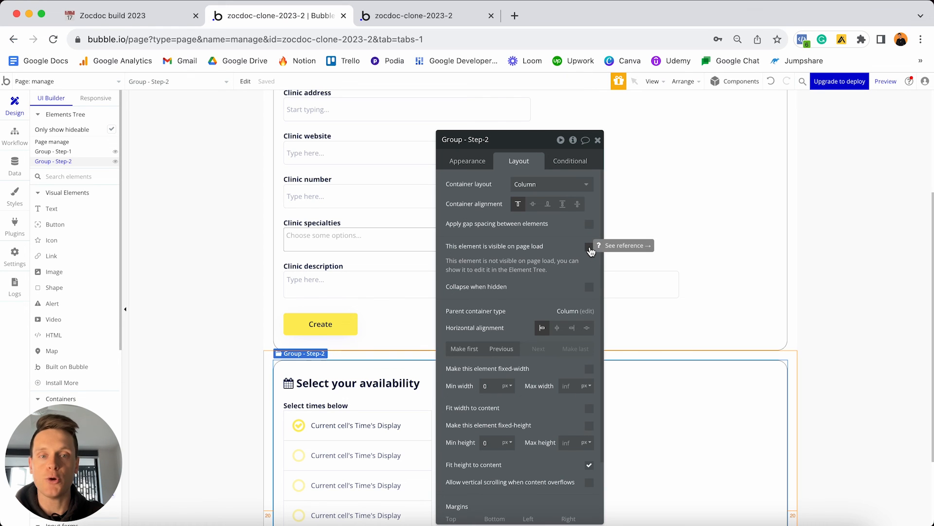
{"action": "left_click", "coordinate": [589, 289]}
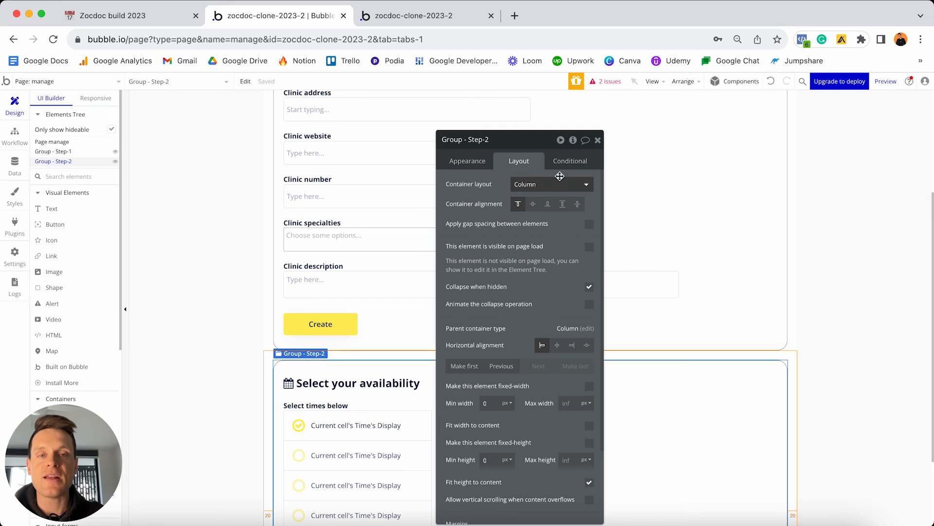
Add a Step-2 condition: when manage's Display-group-2 is yes, This element is visible.
{"action": "left_click", "coordinate": [564, 162]}
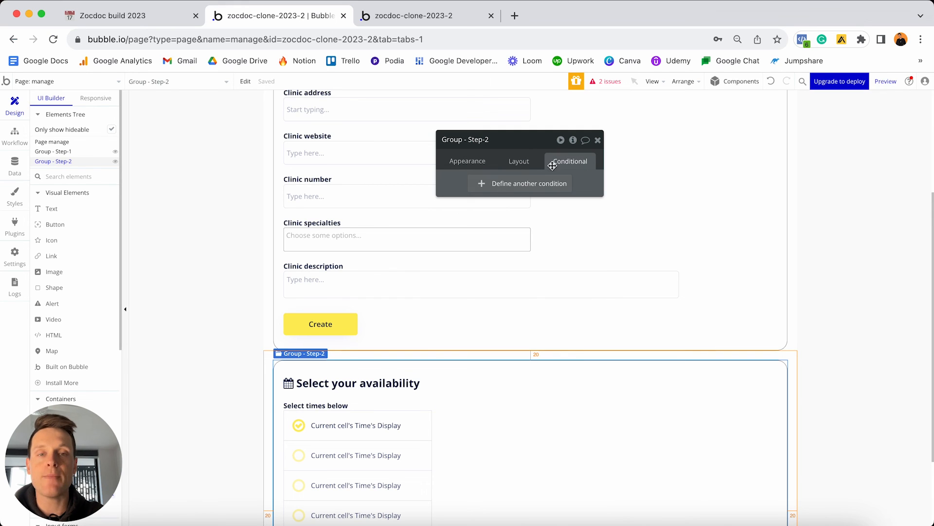
{"action": "left_click", "coordinate": [504, 186]}
{"action": "left_click", "coordinate": [483, 189]}
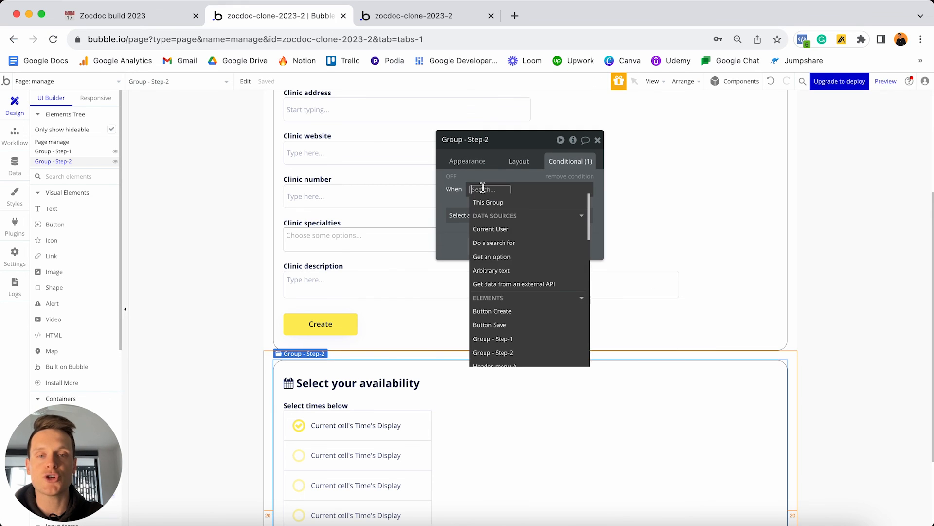
{"action": "type", "text": "manage"}
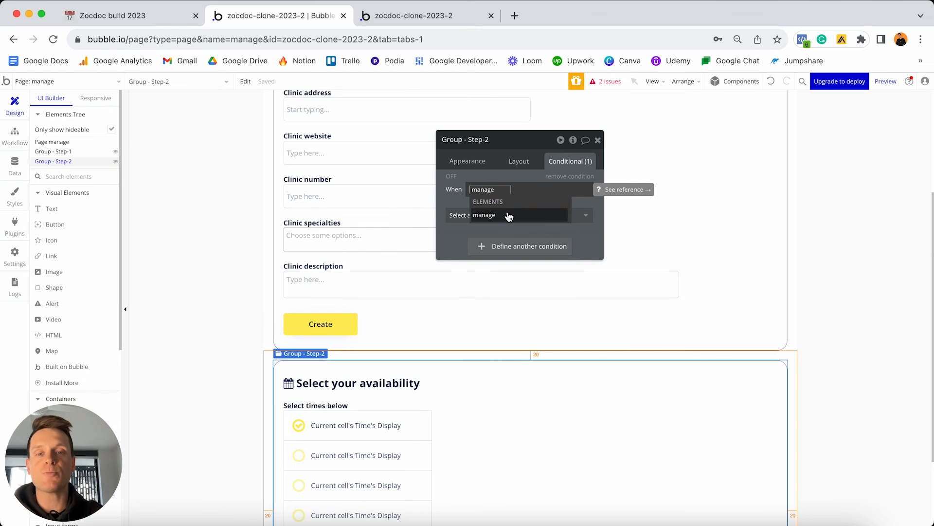
{"action": "left_click", "coordinate": [509, 218]}
{"action": "left_click", "coordinate": [522, 354]}
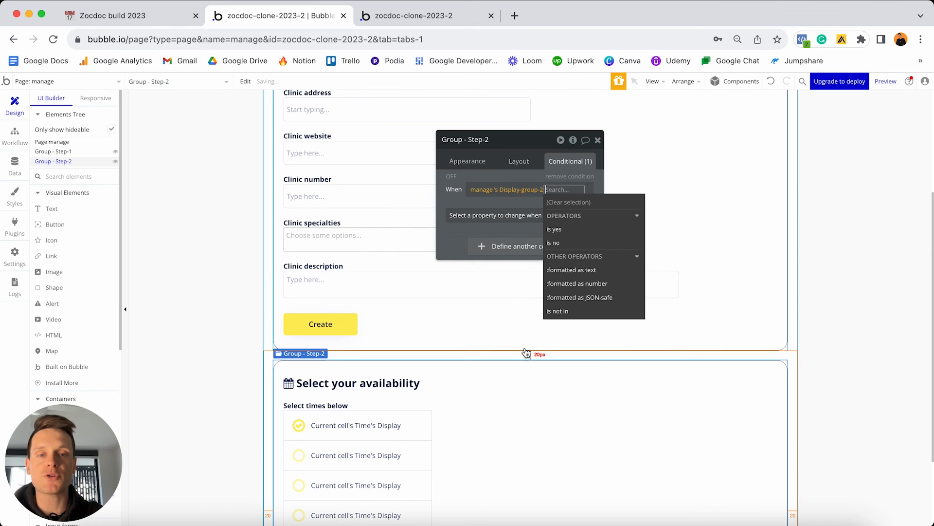
{"action": "left_click", "coordinate": [553, 229]}
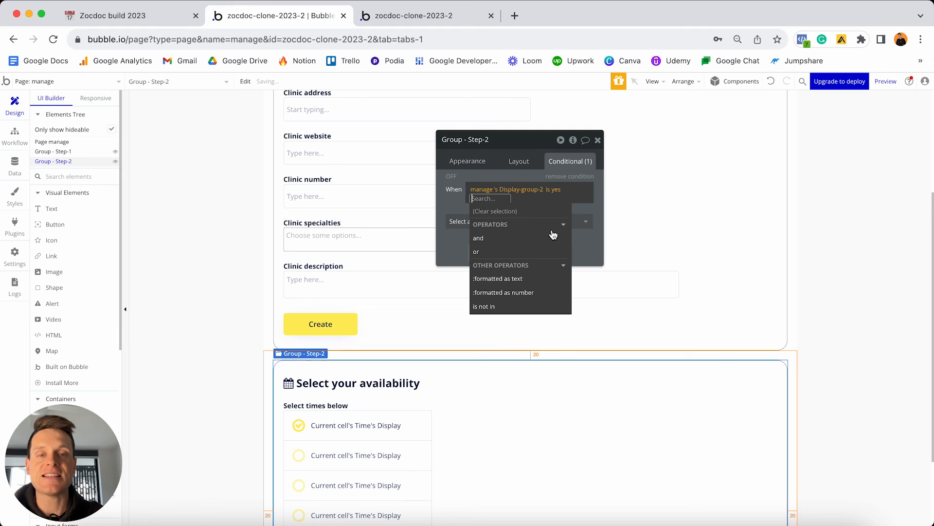
{"action": "left_click", "coordinate": [450, 223]}
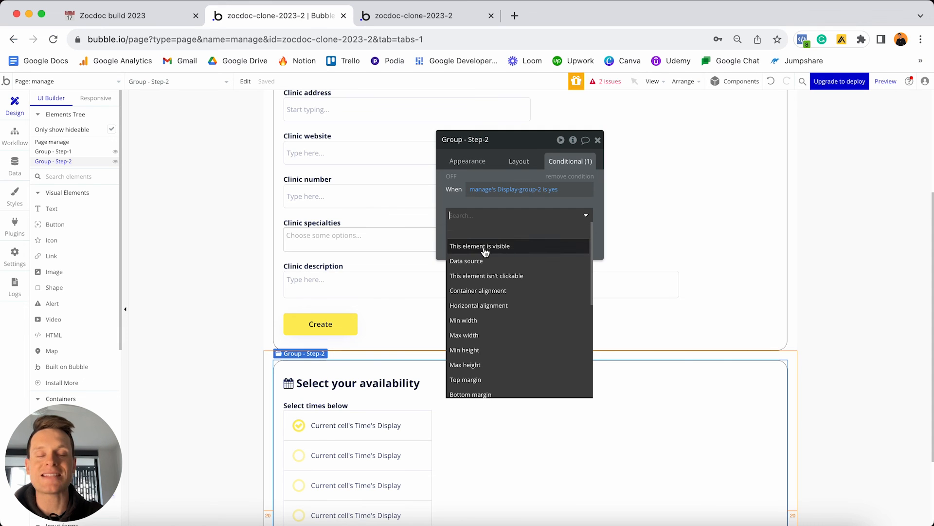
{"action": "left_click", "coordinate": [502, 248]}
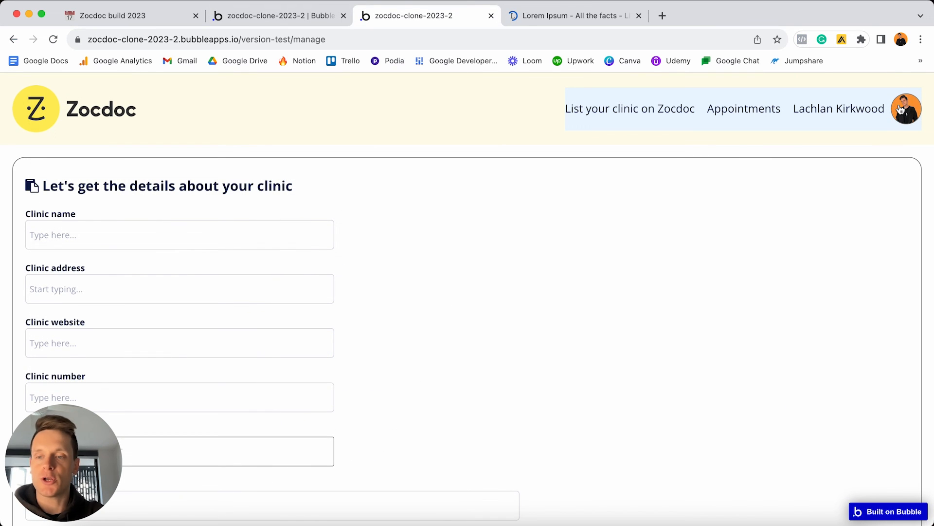
{"action": "left_click_drag", "start_coordinate": [66, 439], "coordinate": [761, 361]}
{"action": "left_click", "coordinate": [178, 237]}
{"action": "type", "text": "T"}
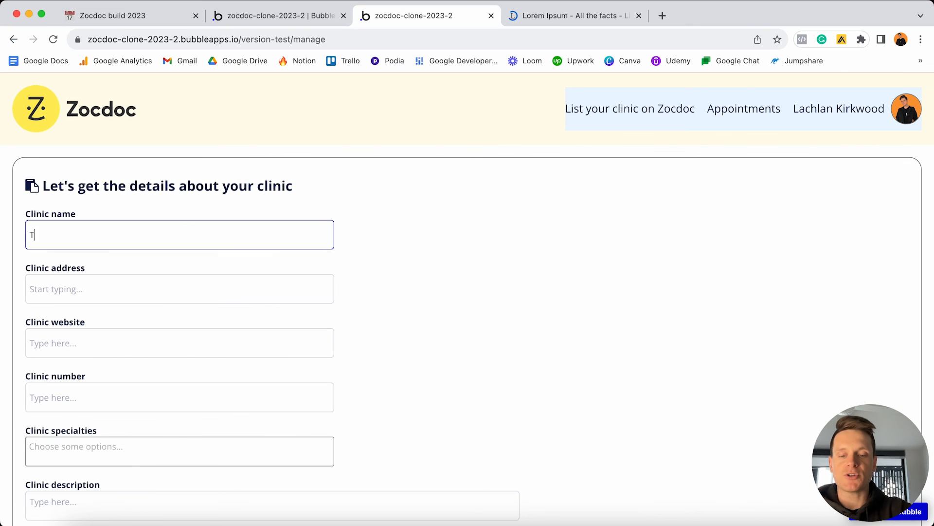
{"action": "type", "text": "est Clinic"}
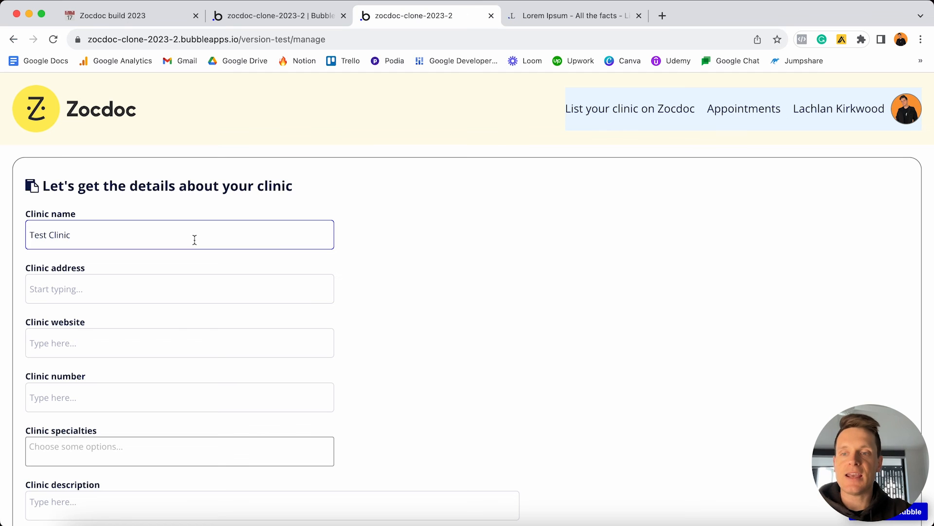
{"action": "left_click", "coordinate": [167, 290]}
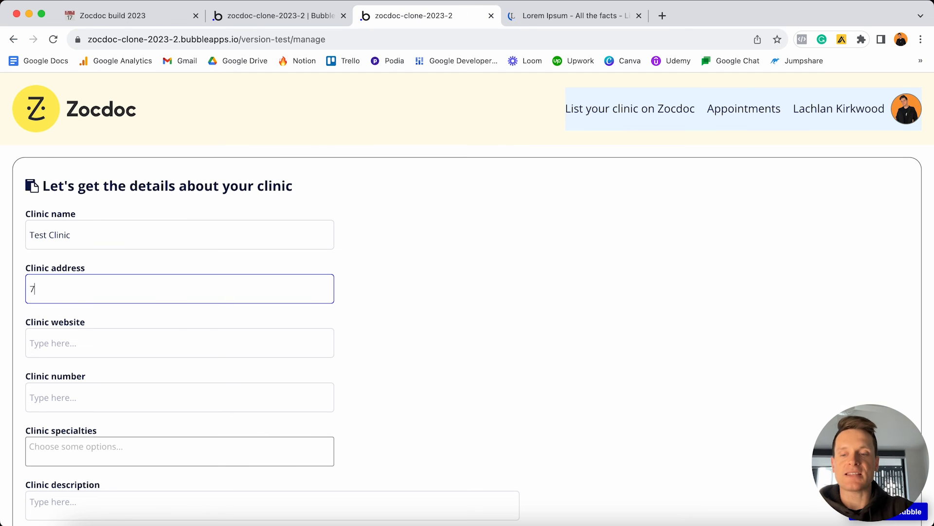
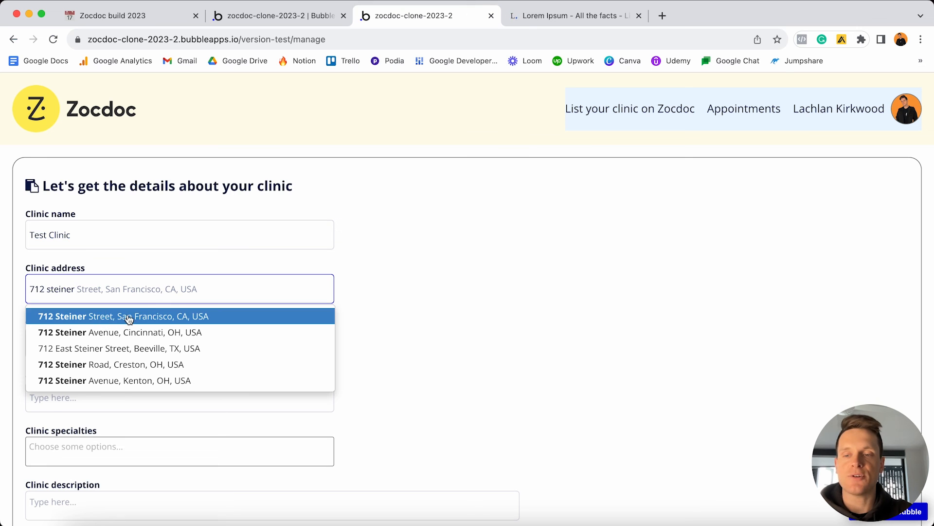
{"action": "left_click", "coordinate": [129, 317]}
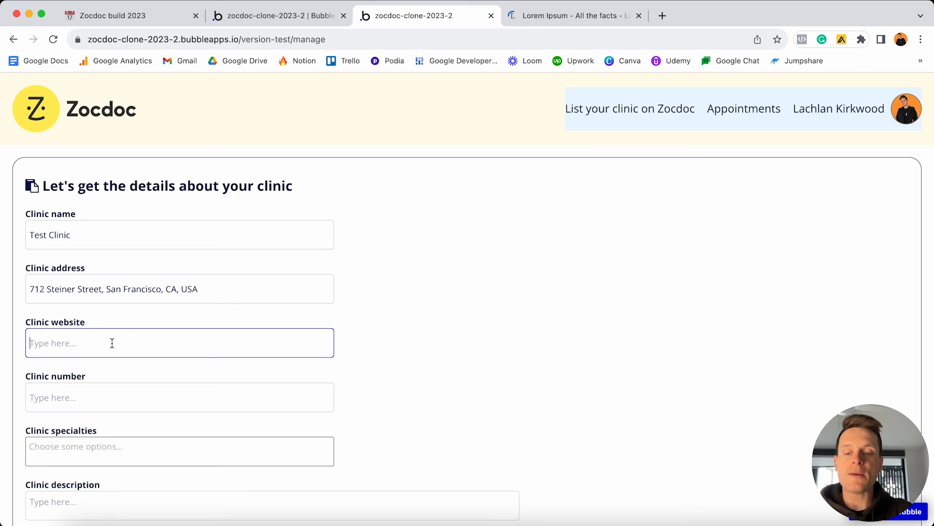
{"action": "type", "text": "www"}
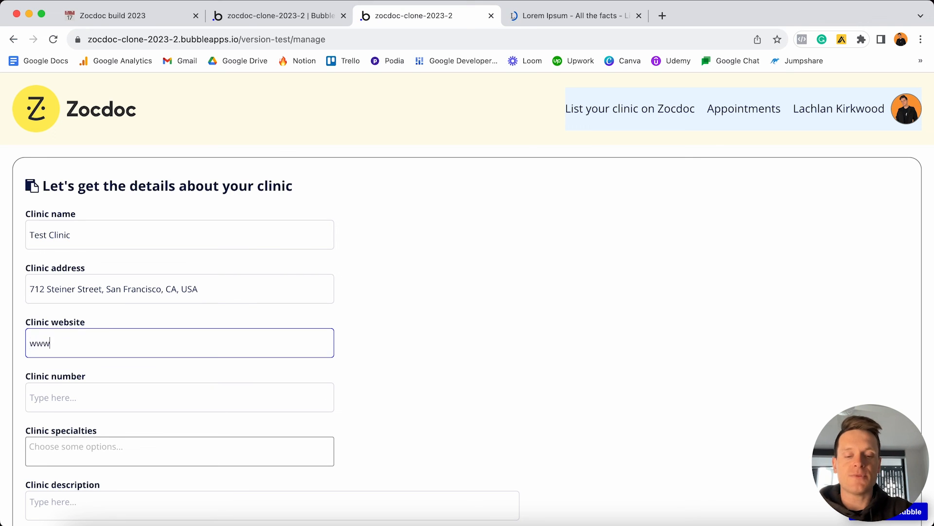
{"action": "type", "text": ".testclinic.com"}
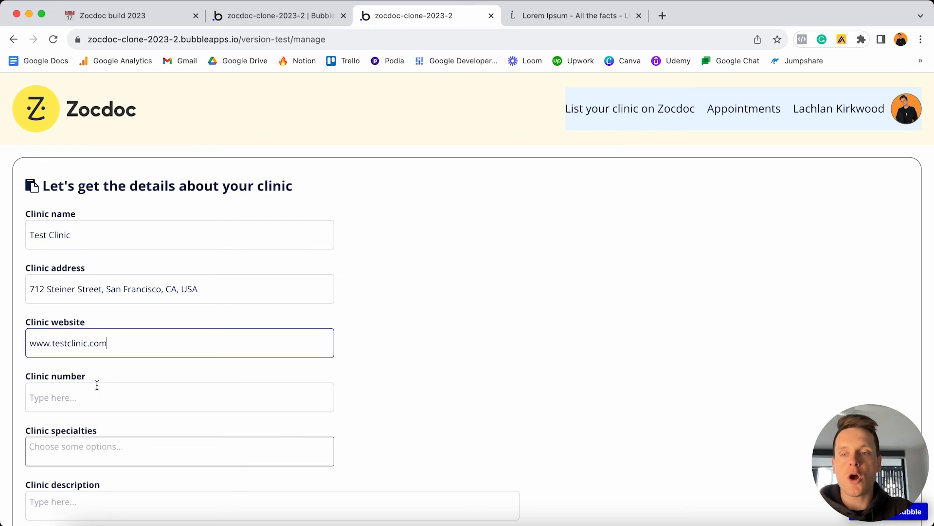
{"action": "left_click", "coordinate": [97, 385]}
{"action": "type", "text": "123"}
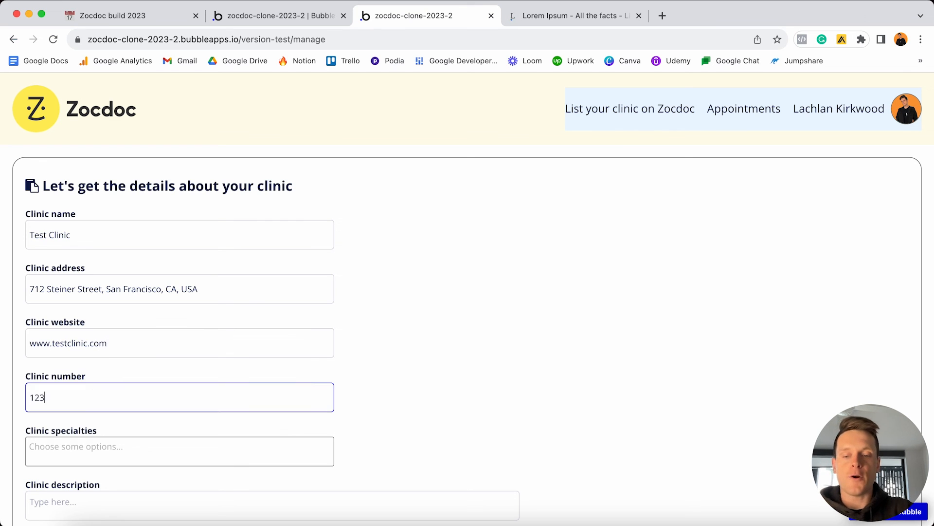
{"action": "type", "text": "45678"}
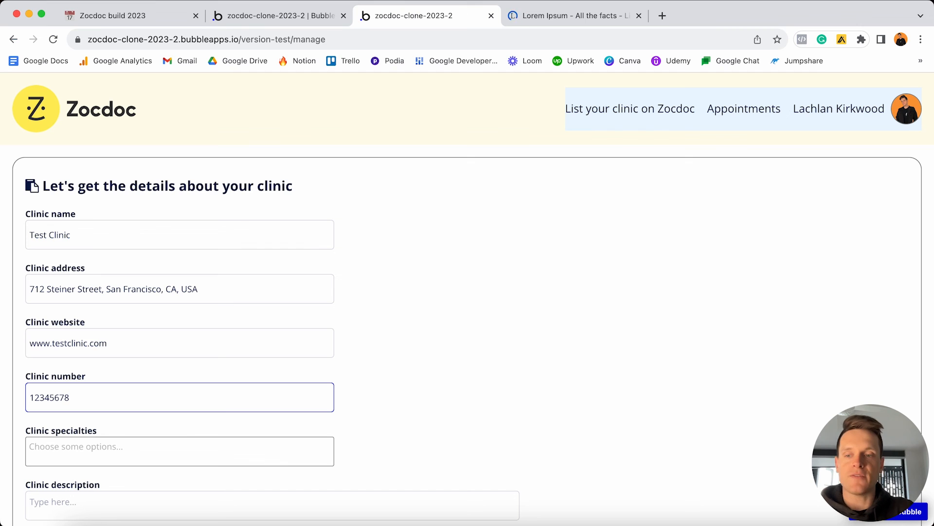
{"action": "type", "text": "9"}
Add Dermatologist, Dentist and Psychiatrist as clinic specialties, then bring up the Lorem Ipsum page.
{"action": "scroll", "coordinate": [102, 392], "scroll_direction": "down", "scroll_amount": 2}
{"action": "left_click", "coordinate": [110, 389]}
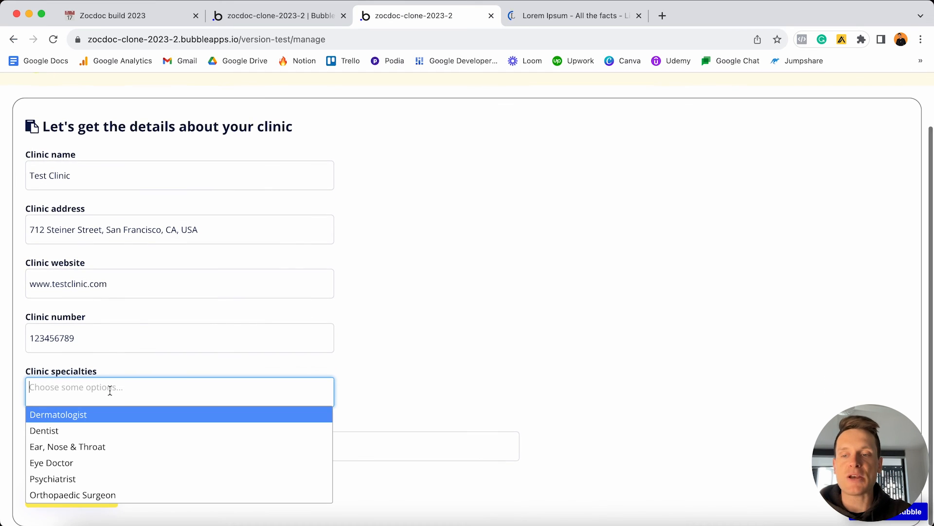
{"action": "left_click", "coordinate": [77, 417]}
{"action": "left_click", "coordinate": [114, 392]}
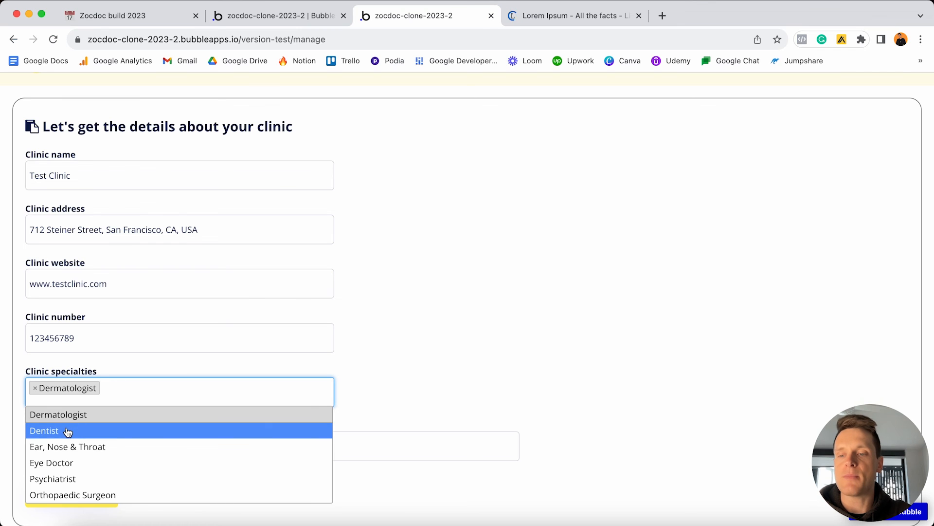
{"action": "left_click", "coordinate": [69, 432]}
{"action": "left_click", "coordinate": [152, 392]}
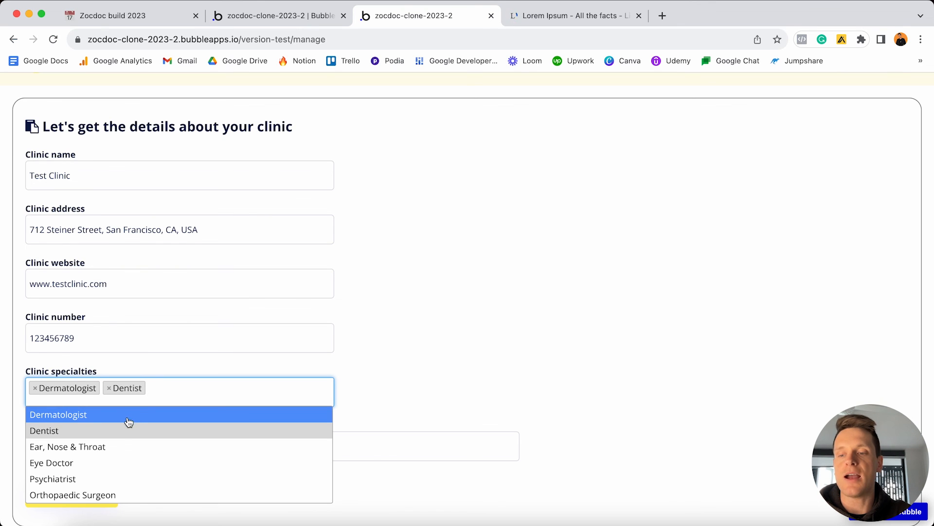
{"action": "left_click", "coordinate": [76, 479]}
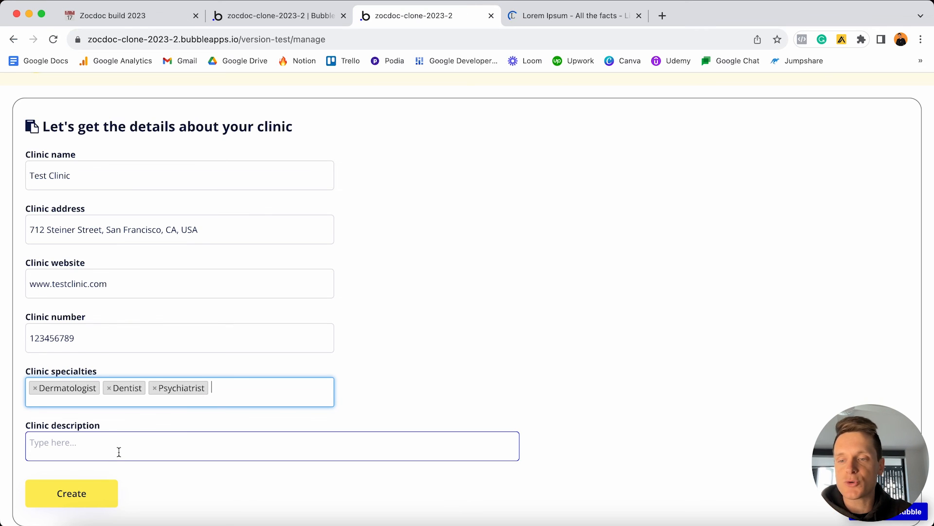
{"action": "left_click", "coordinate": [528, 16]}
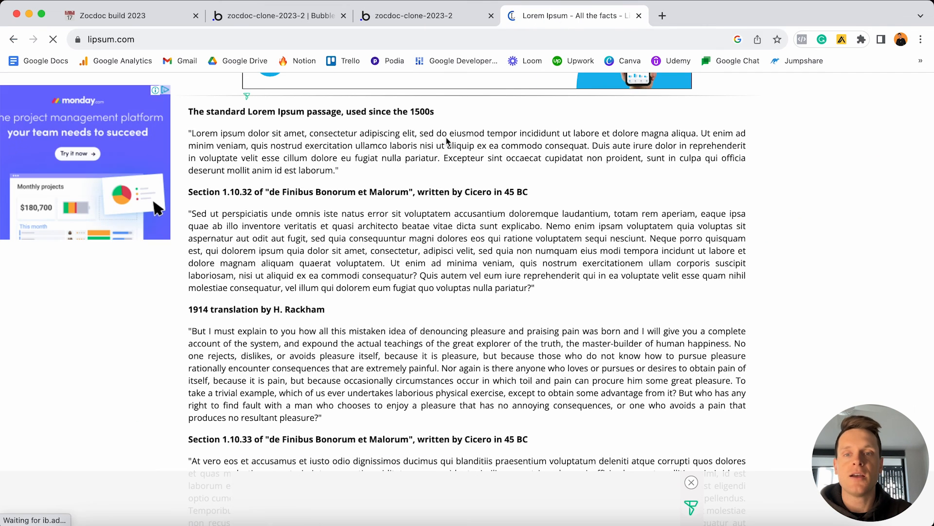
Copy the opening Lorem ipsum sentences on lipsum.com and return to the zocdoc-clone-2023-2 tab.
{"action": "left_click_drag", "start_coordinate": [191, 133], "coordinate": [590, 144]}
{"action": "key", "text": "super+c"}
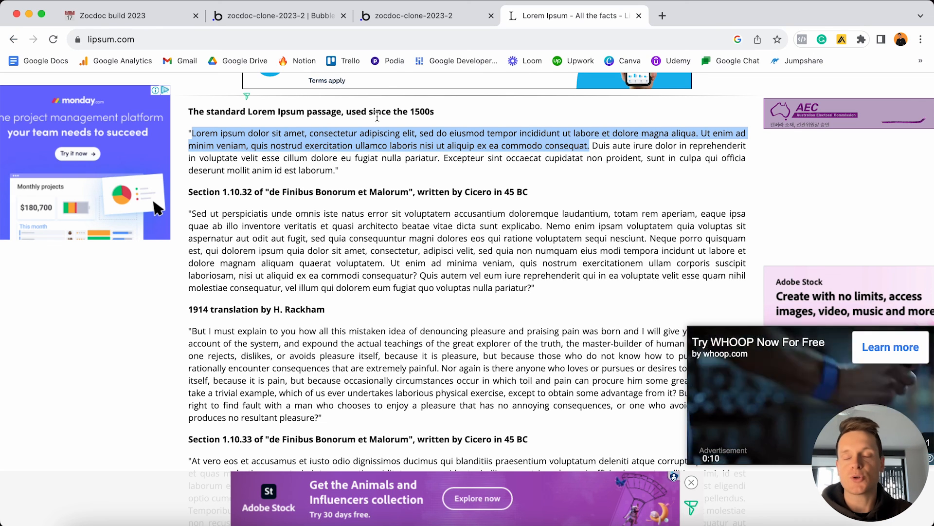
{"action": "left_click", "coordinate": [411, 15]}
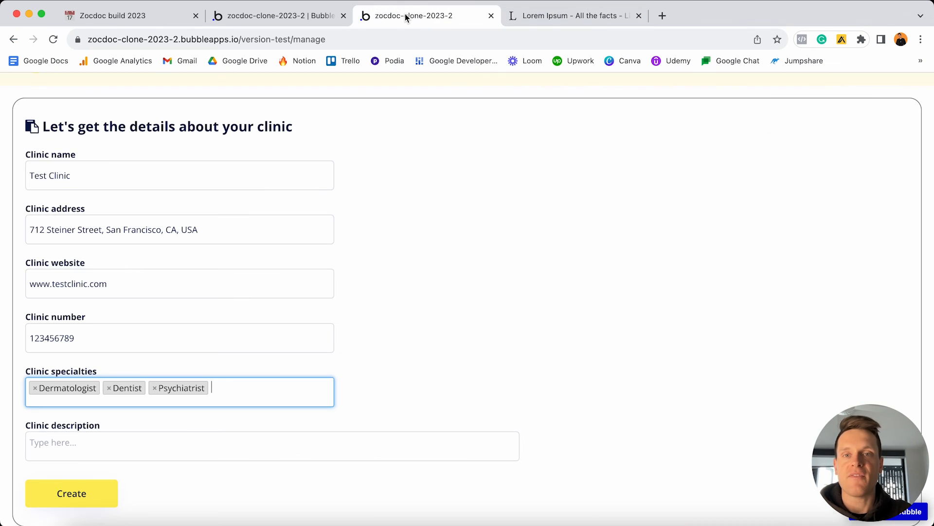
Paste the Lorem ipsum text as Test Clinic's description and create the clinic.
{"action": "left_click", "coordinate": [165, 436]}
{"action": "key", "text": "super+v"}
{"action": "scroll", "coordinate": [233, 371], "scroll_direction": "down", "scroll_amount": 1}
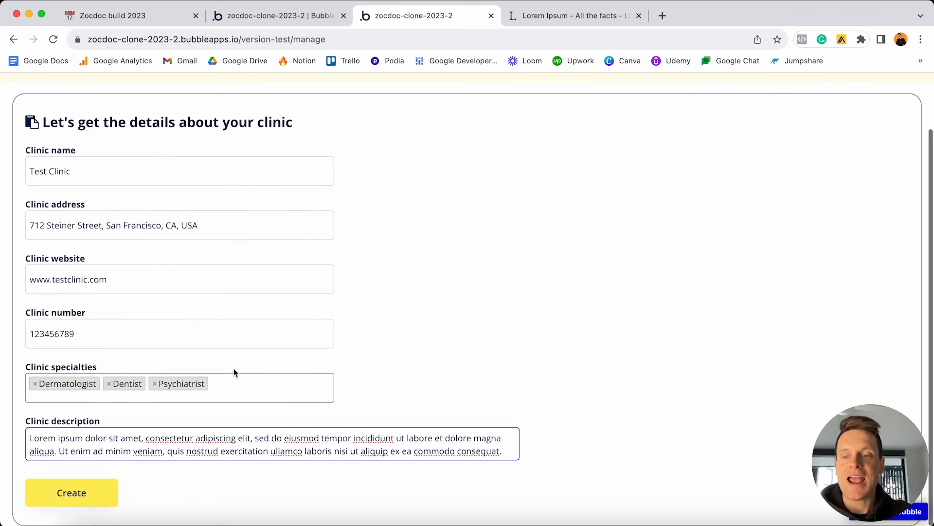
{"action": "scroll", "coordinate": [234, 373], "scroll_direction": "up", "scroll_amount": 1}
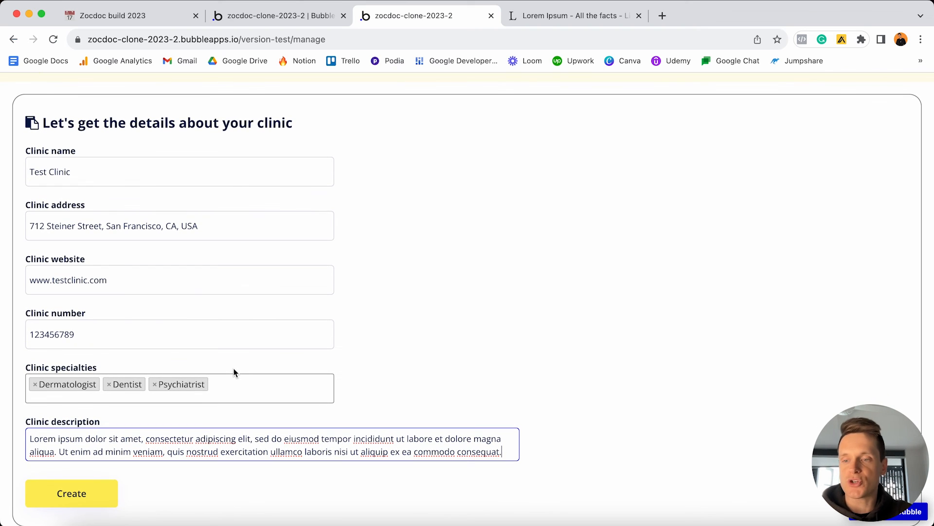
{"action": "scroll", "coordinate": [522, 146], "scroll_direction": "down", "scroll_amount": 1}
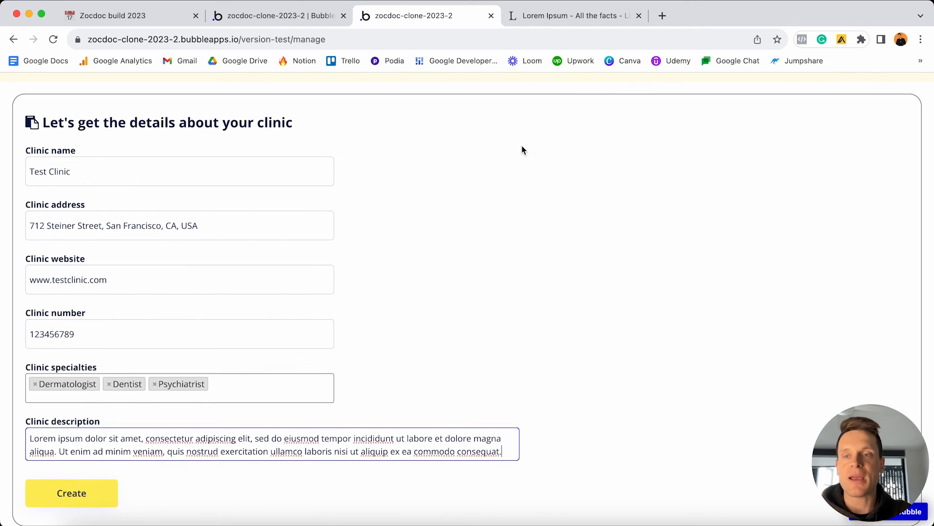
{"action": "scroll", "coordinate": [548, 138], "scroll_direction": "up", "scroll_amount": 1}
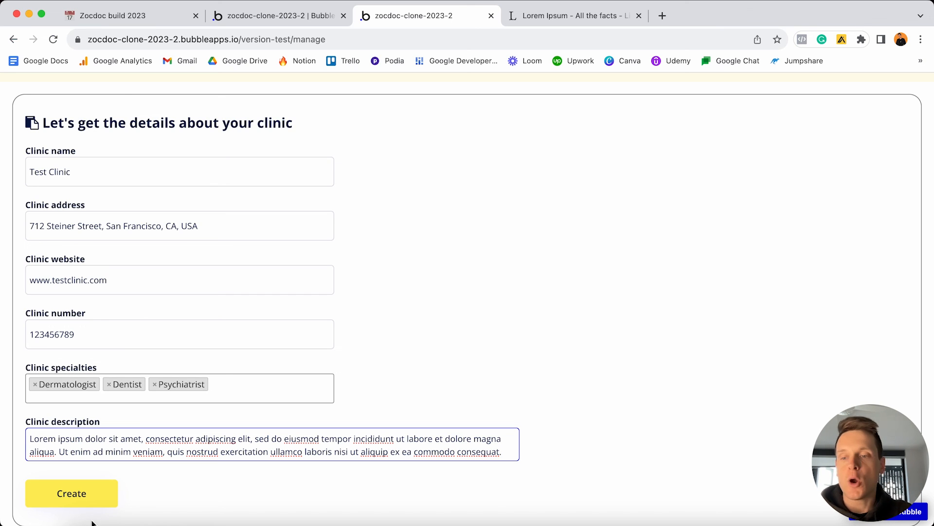
{"action": "left_click", "coordinate": [85, 503]}
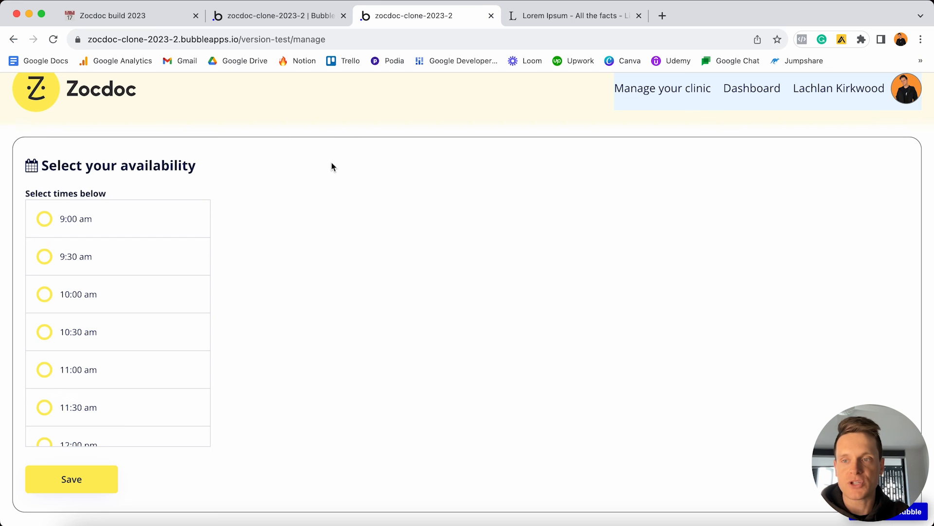
Mark 10:00, 10:30 and 11:00 am as available, leaving 9:00 and 9:30 off, then save.
{"action": "left_click", "coordinate": [45, 221]}
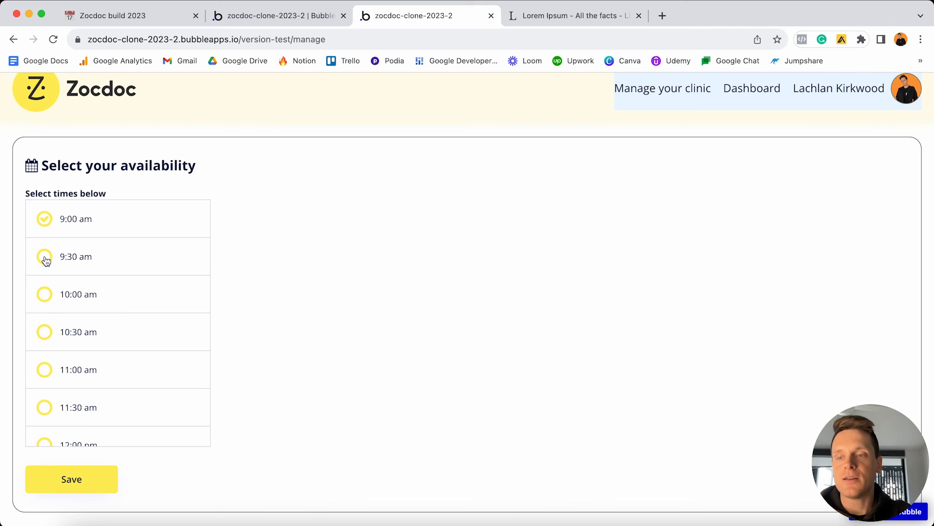
{"action": "left_click", "coordinate": [45, 257]}
{"action": "left_click", "coordinate": [47, 309]}
{"action": "left_click", "coordinate": [44, 335]}
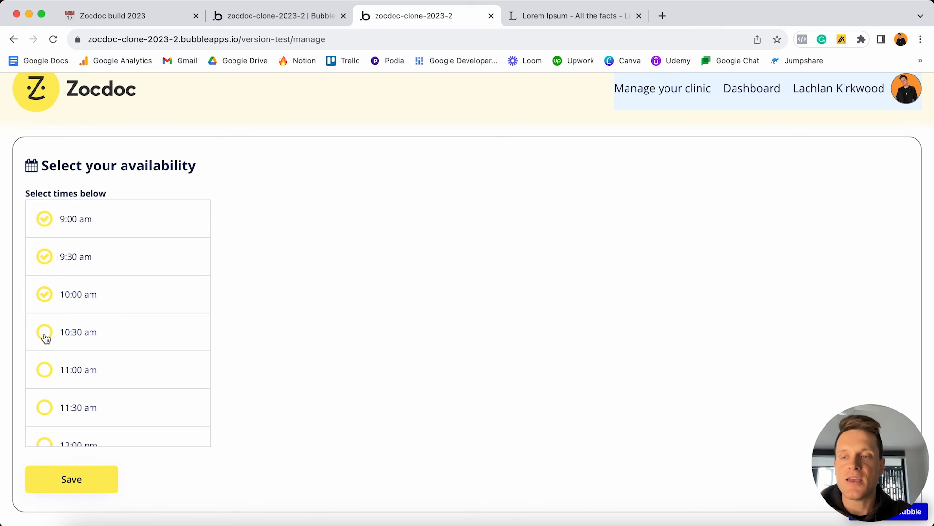
{"action": "left_click", "coordinate": [46, 373]}
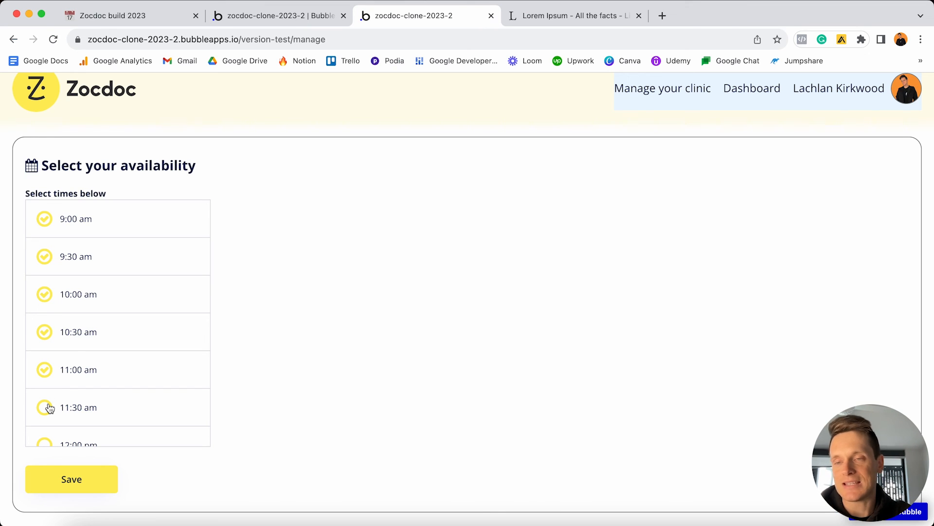
{"action": "left_click", "coordinate": [47, 222]}
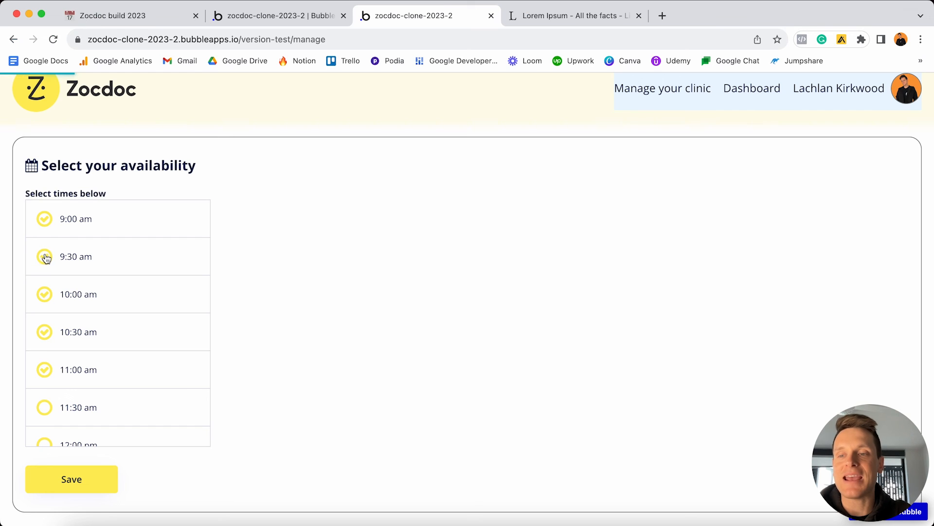
{"action": "left_click", "coordinate": [106, 256]}
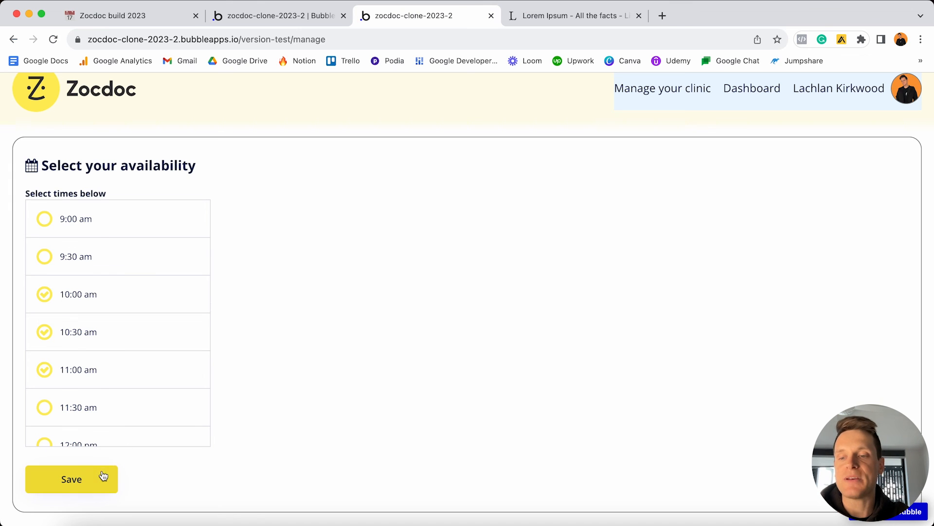
{"action": "left_click", "coordinate": [80, 487]}
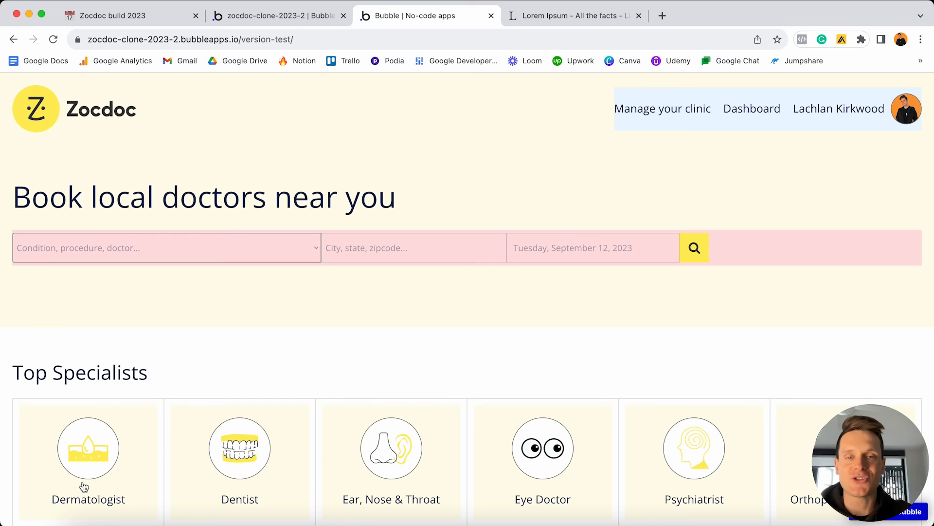
In Notion, tick 'Listing a new practice' and its ten subtasks through 'Navigating a user to the home page'.
{"action": "key", "text": "super+1"}
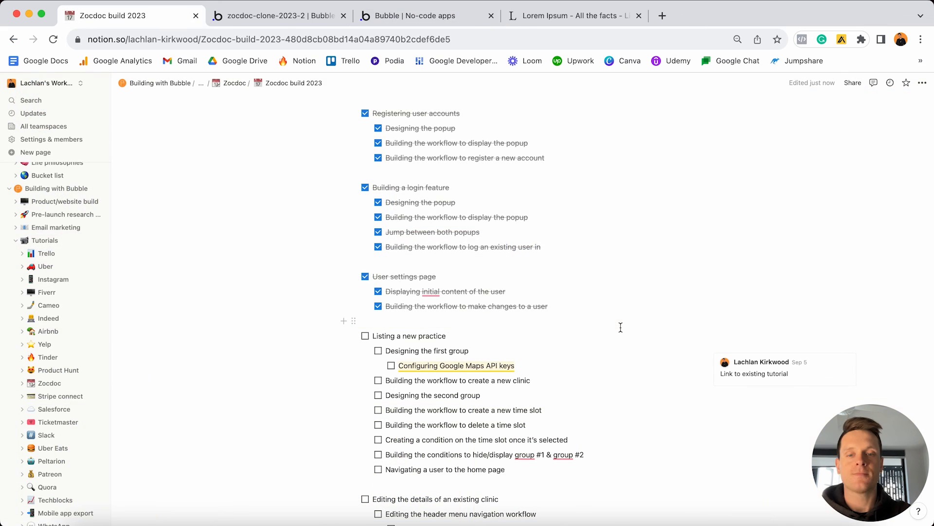
{"action": "triple_click", "coordinate": [495, 342]}
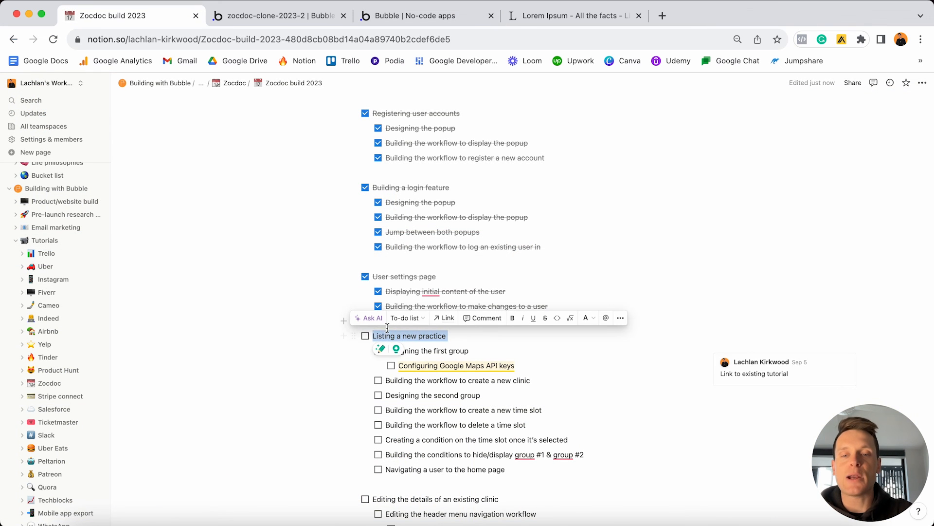
{"action": "left_click", "coordinate": [365, 337]}
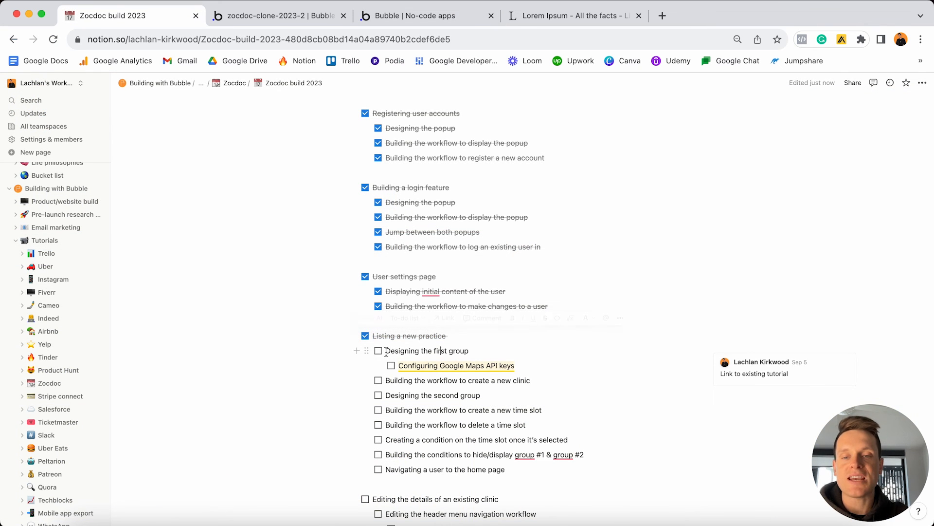
{"action": "left_click", "coordinate": [378, 351]}
{"action": "left_click", "coordinate": [392, 366]}
{"action": "left_click", "coordinate": [378, 380]}
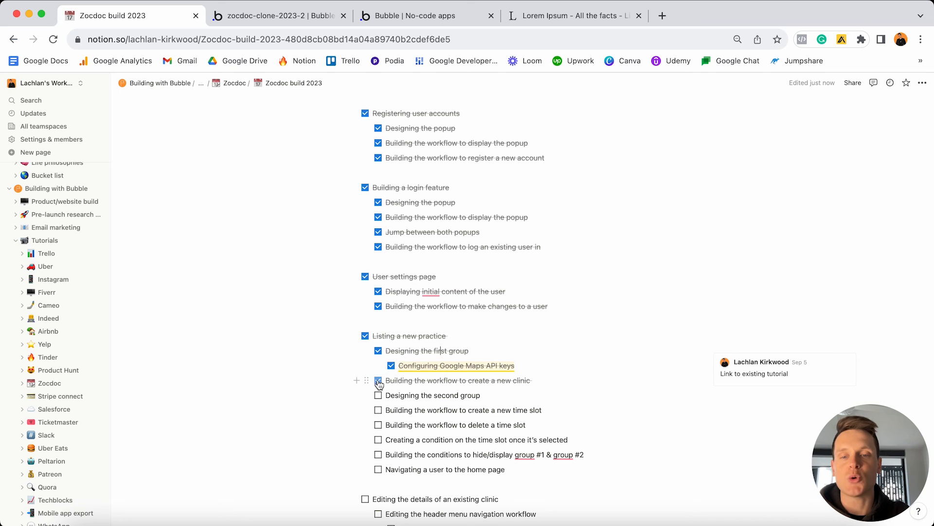
{"action": "left_click", "coordinate": [379, 395]}
{"action": "left_click", "coordinate": [378, 411]}
{"action": "left_click", "coordinate": [378, 425]}
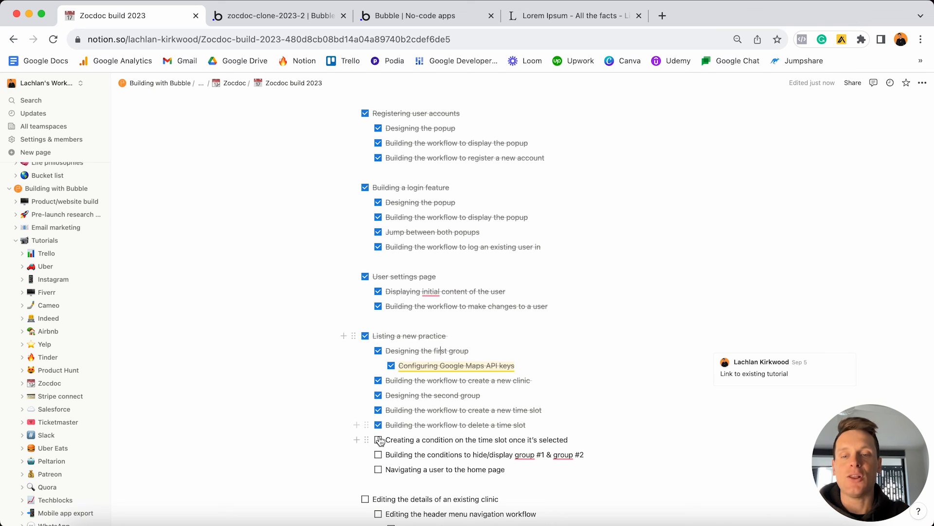
{"action": "left_click", "coordinate": [378, 440]}
{"action": "left_click", "coordinate": [379, 455]}
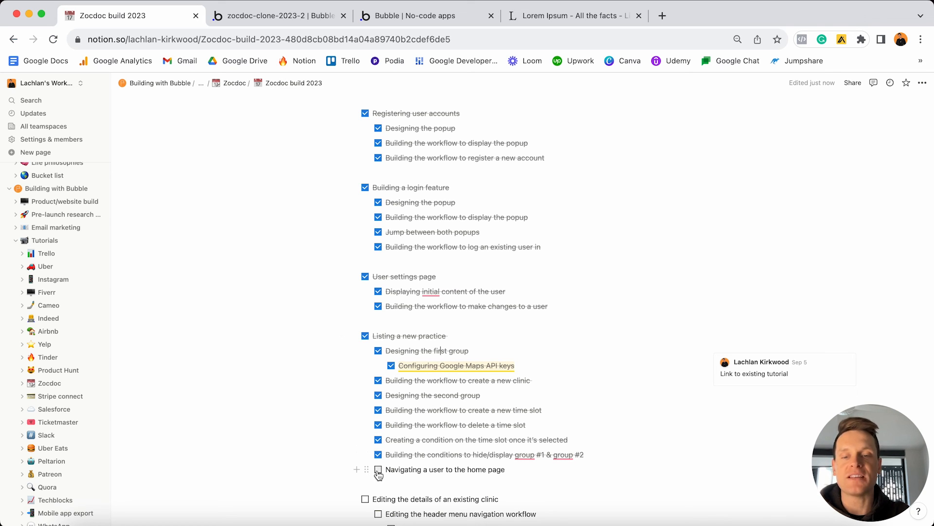
{"action": "left_click", "coordinate": [378, 470]}
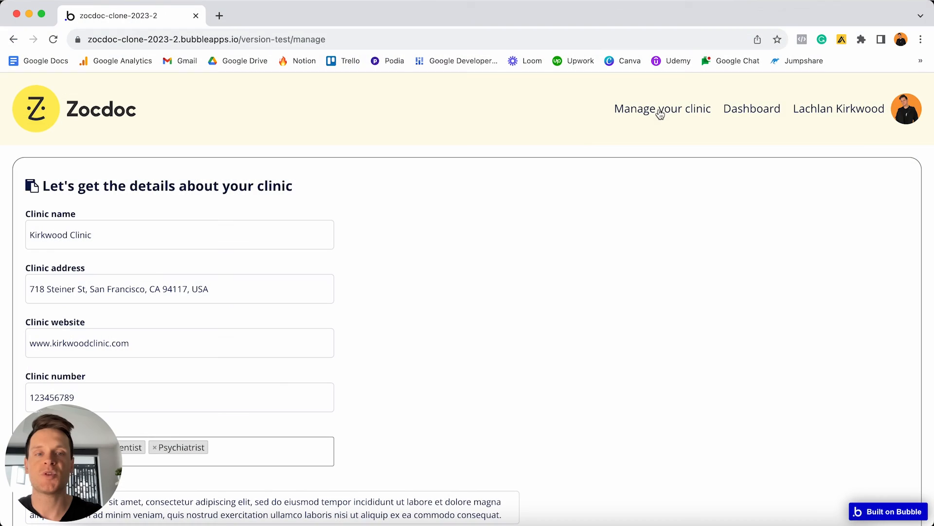
Search San Francisco dentists for September 26, book the 11:00 am slot, and mark September 29 unavailable.
{"action": "scroll", "coordinate": [346, 195], "scroll_direction": "down", "scroll_amount": 2}
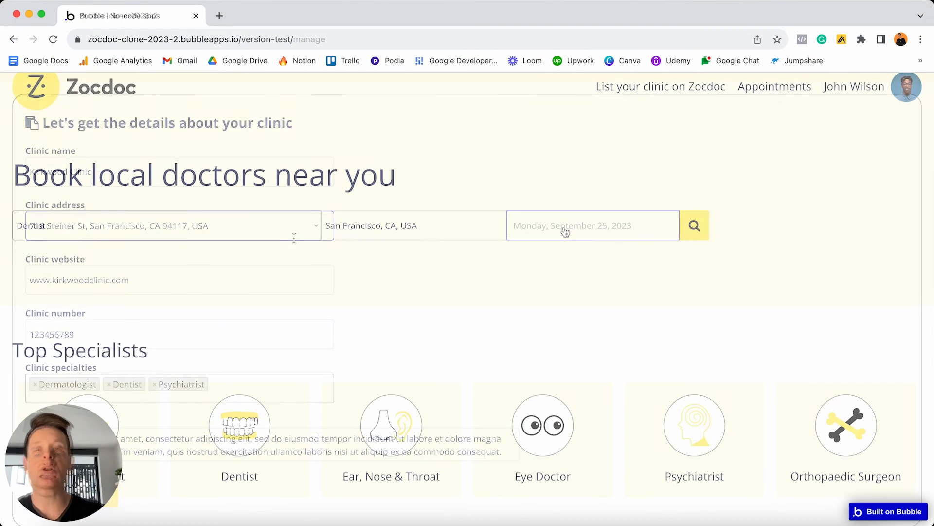
{"action": "left_click", "coordinate": [577, 366]}
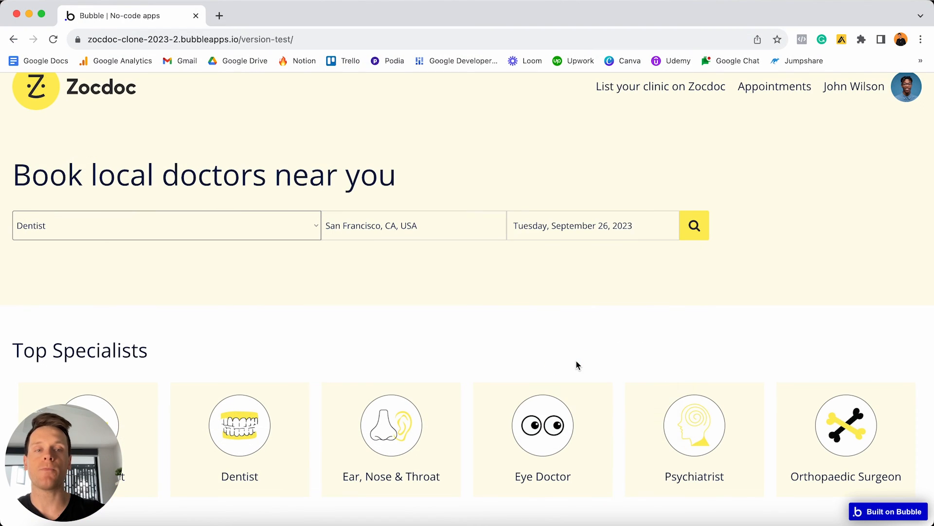
{"action": "left_click", "coordinate": [695, 226]}
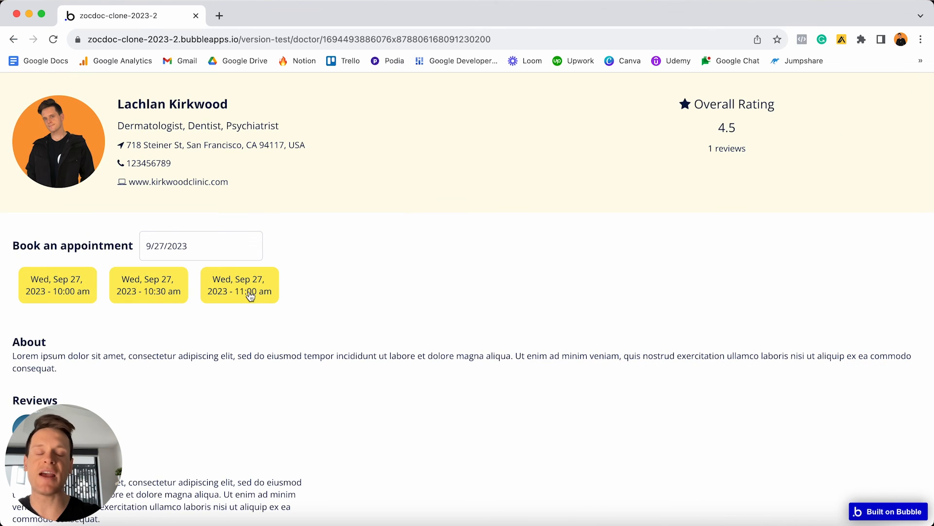
{"action": "left_click", "coordinate": [250, 294]}
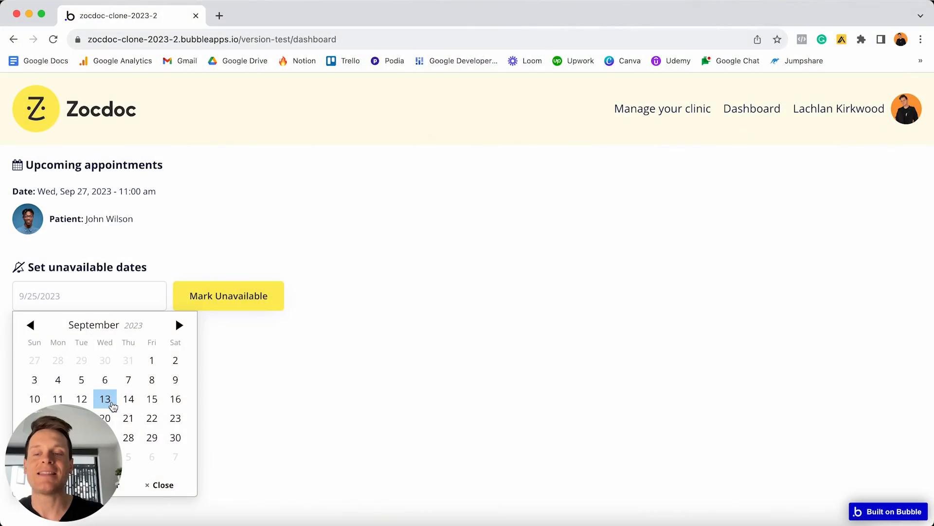
{"action": "left_click", "coordinate": [152, 437]}
{"action": "left_click", "coordinate": [207, 305]}
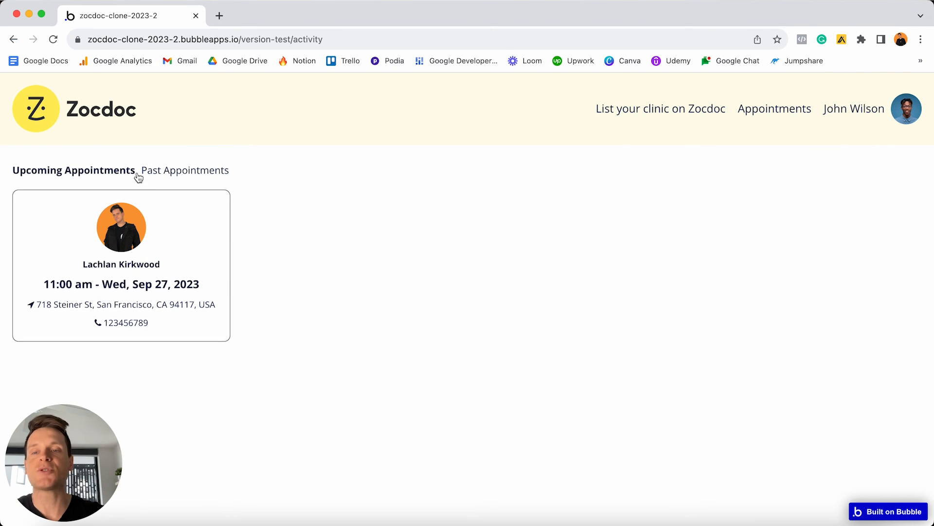
In Past Appointments, paste Lorem ipsum text as a review comment and publish it.
{"action": "left_click", "coordinate": [195, 171]}
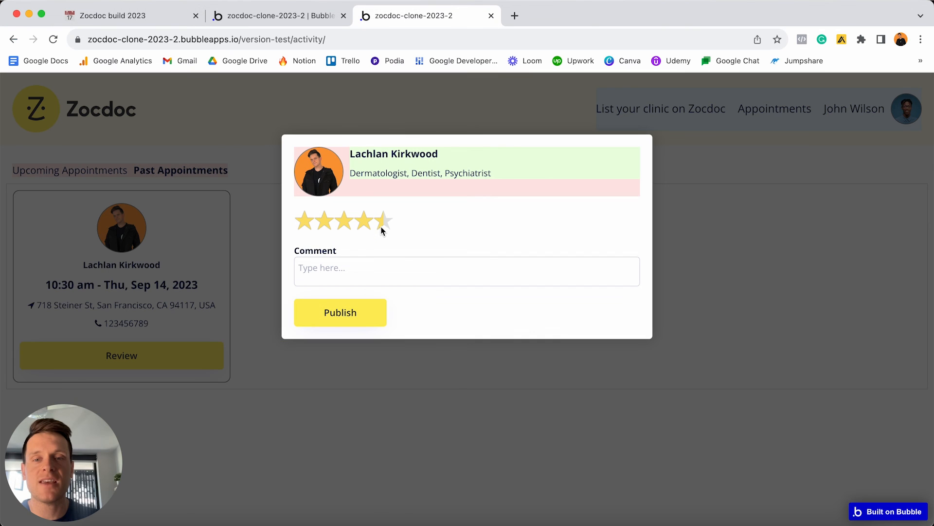
{"action": "left_click", "coordinate": [429, 275]}
{"action": "type", "text": "Lorem ipsum dolor sit amet, consectetur adipiscing elit, sed do eiusmod tempor incididunt ut labore et dolore magna aliqua. Ut enim ad minim veniam, quis nostrud exercitation ullamco laboris nisi ut aliquip ex ea commodo consequat."}
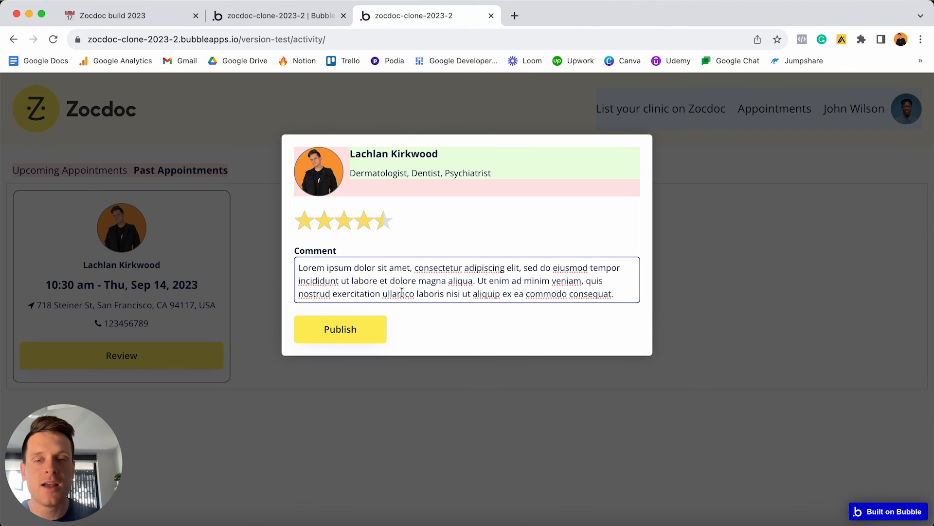
{"action": "left_click", "coordinate": [359, 333]}
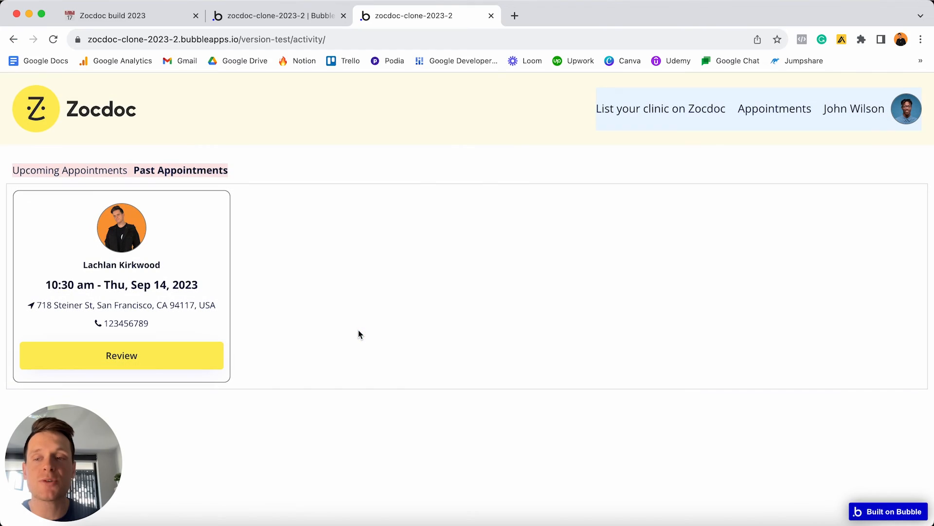